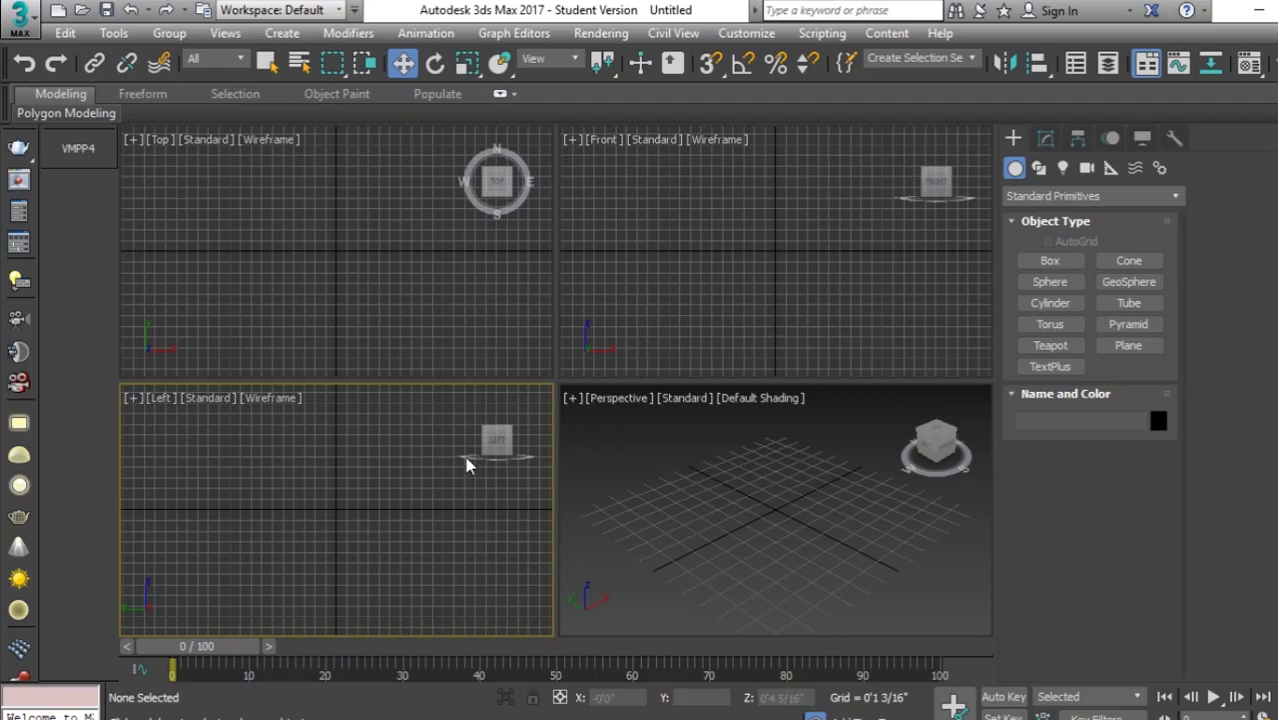
- Create a cylinder in the Top view and move it to the grid origin
click(1052, 305)
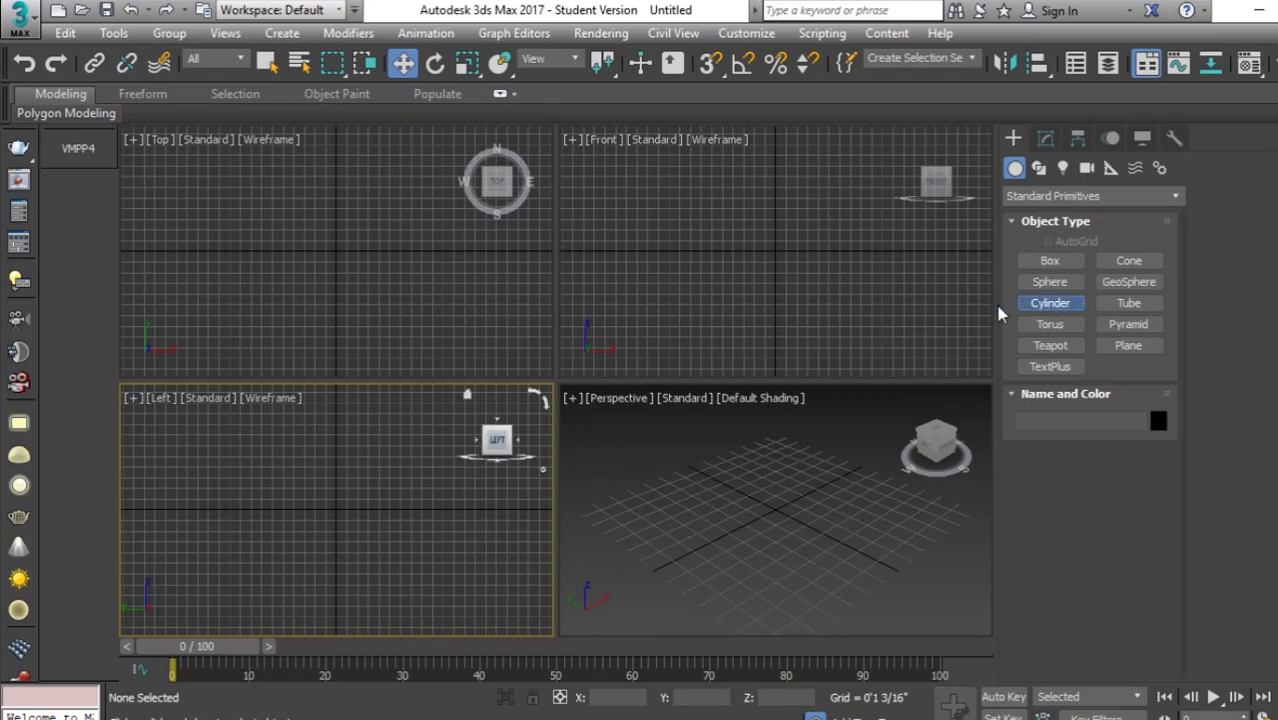
drag(325, 246, 340, 260)
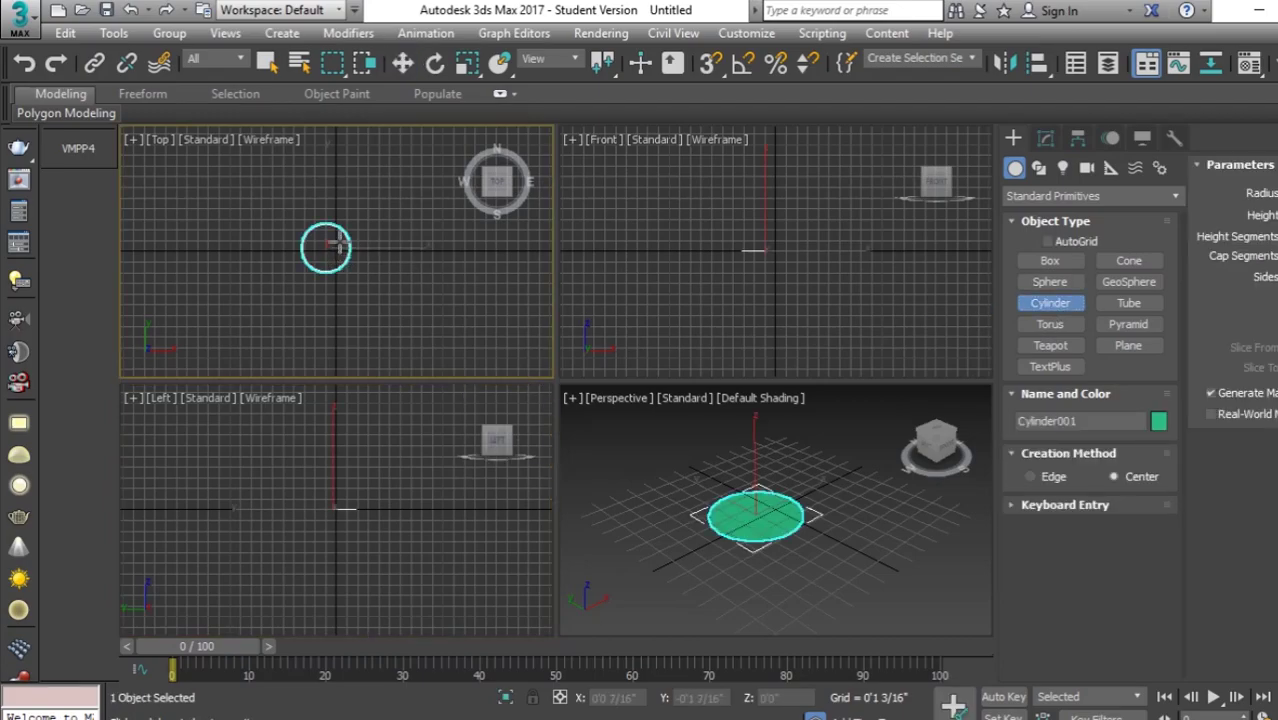
click(340, 225)
click(1045, 138)
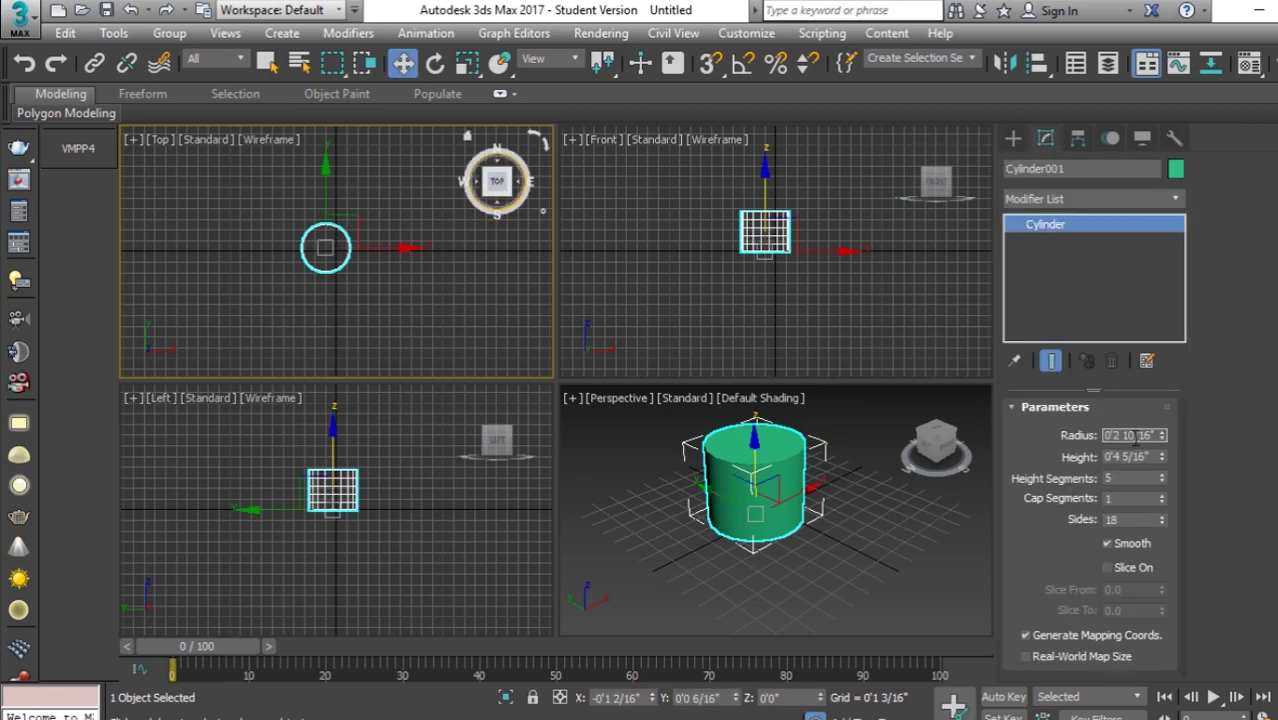
text(2)
text(0'0 3/16")
key(Return)
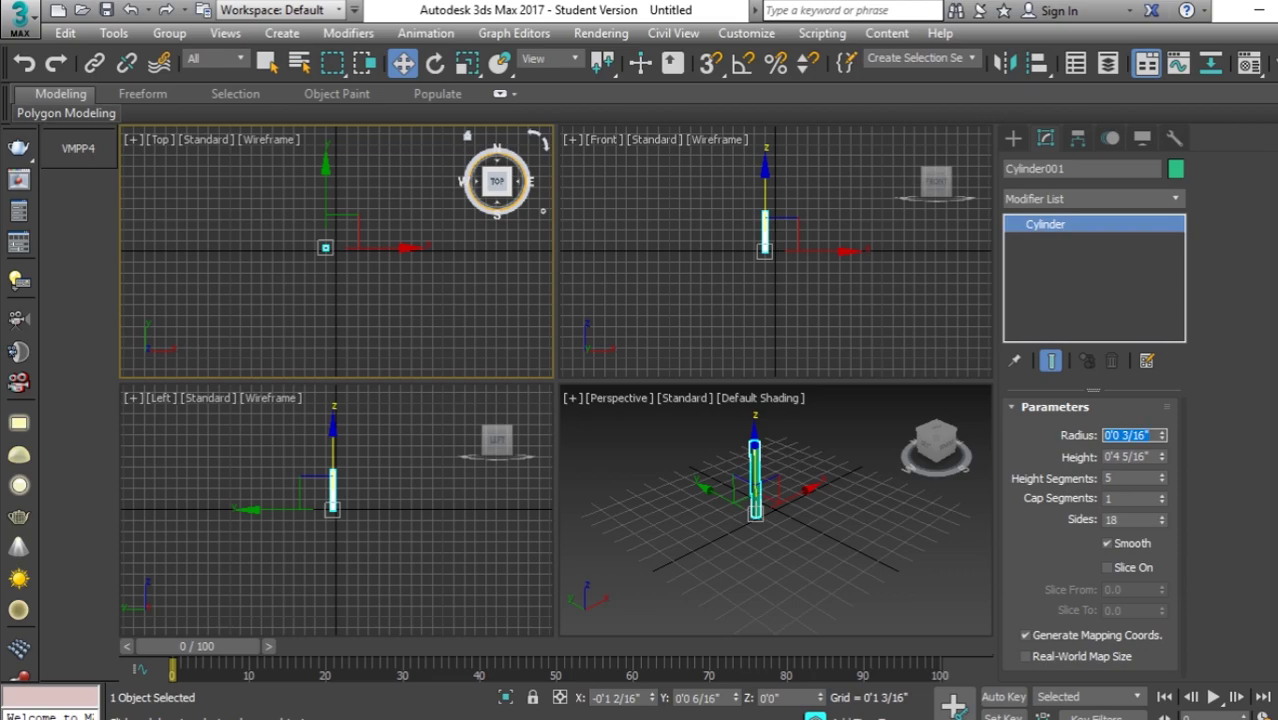
scroll(314, 243, up, 2)
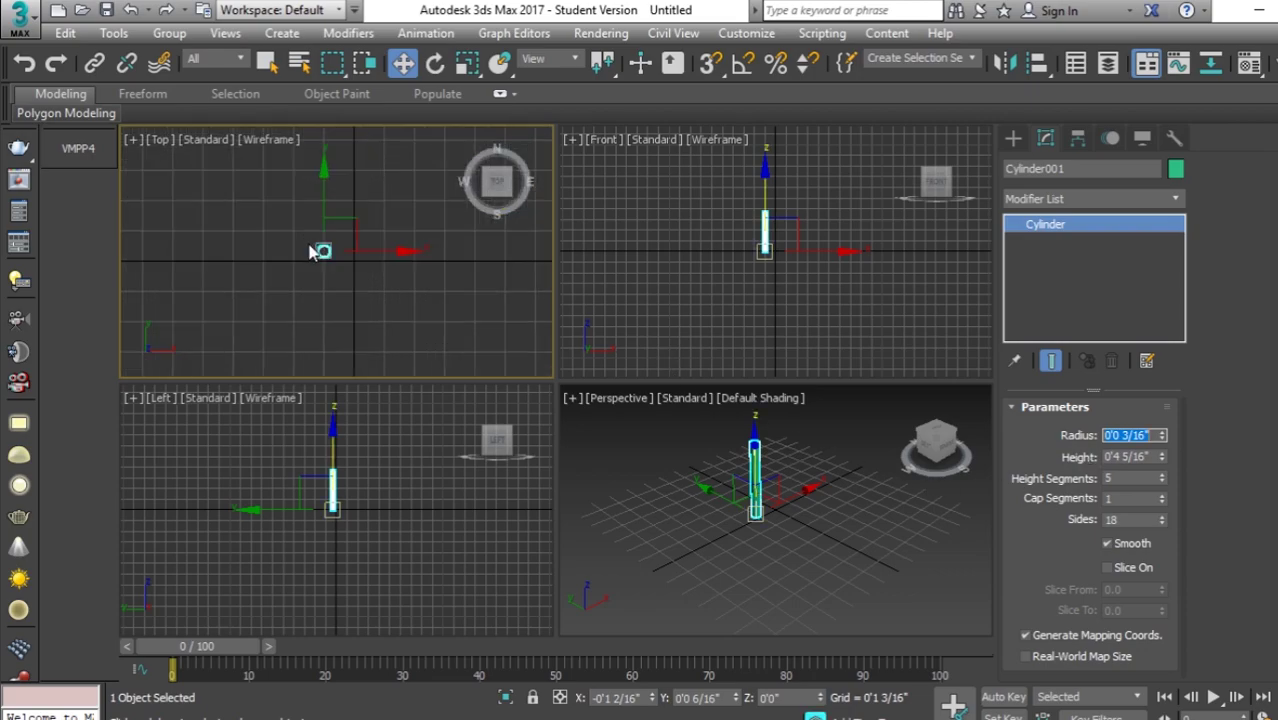
scroll(320, 250, up, 3)
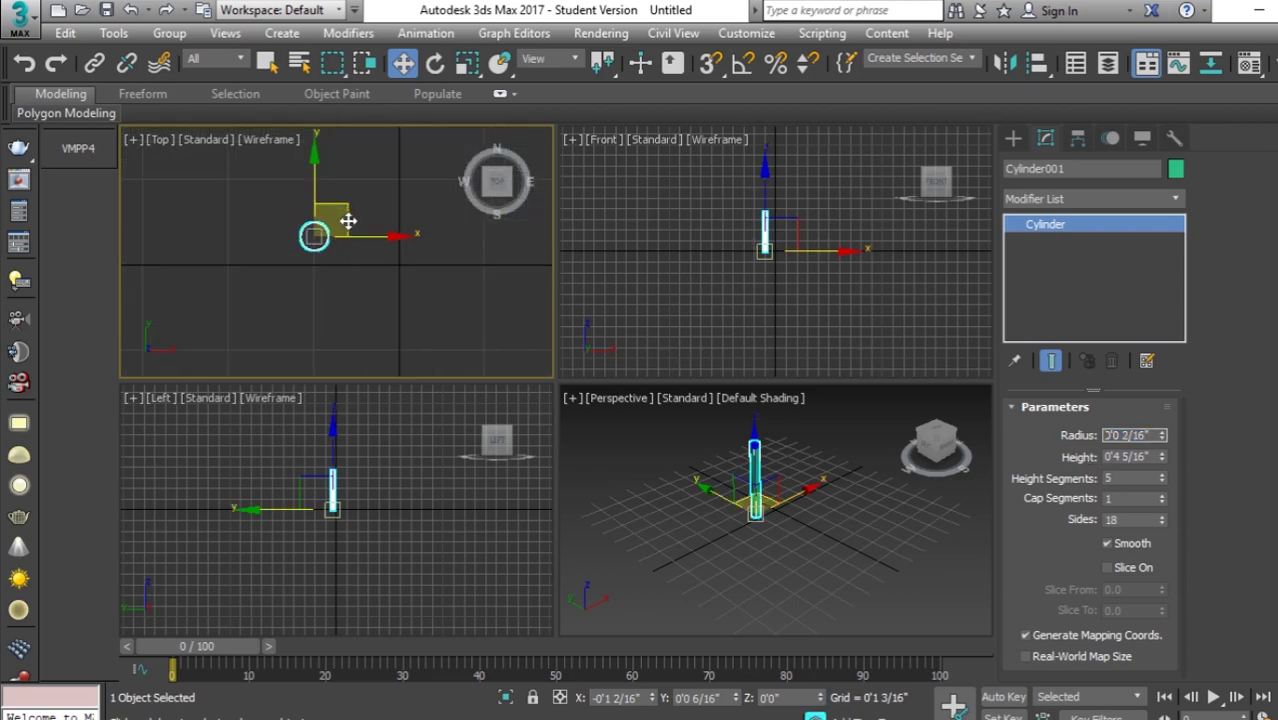
drag(349, 216, 428, 245)
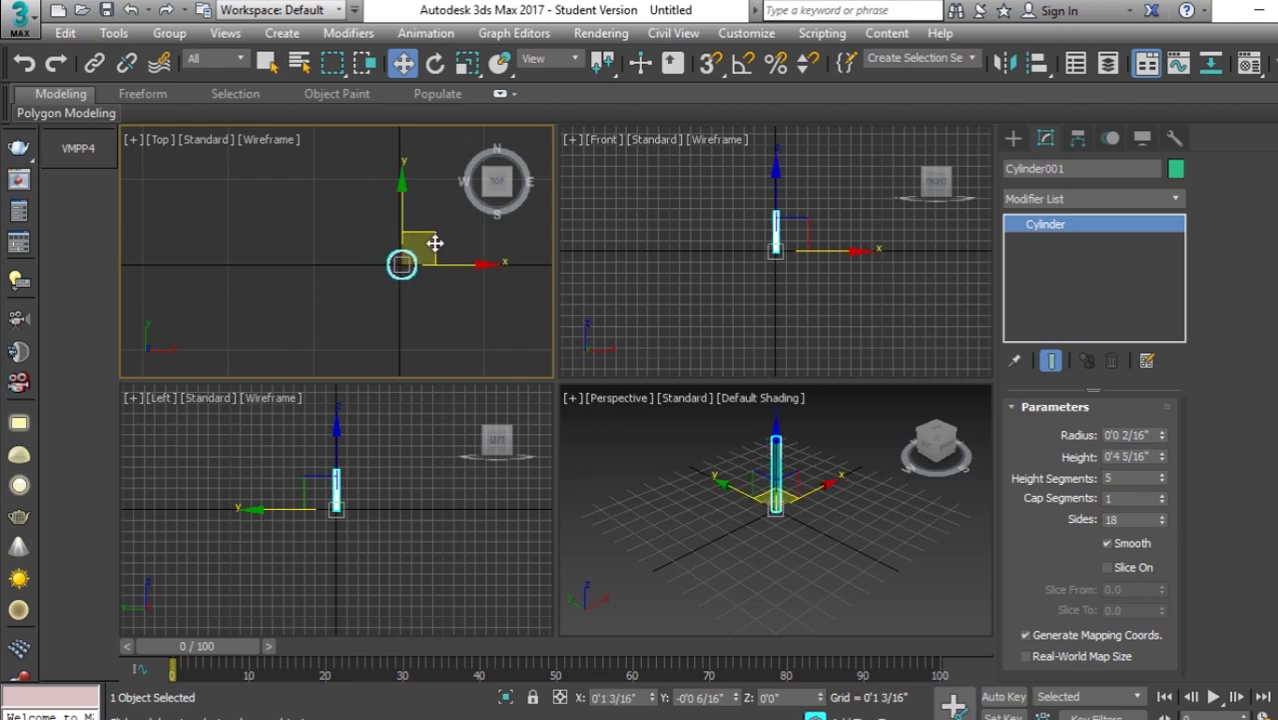
- Set the cylinder's radius to 0'0 4/16" and height to 0'0 8/16"
double_click(1125, 435)
text(4)
key(Return)
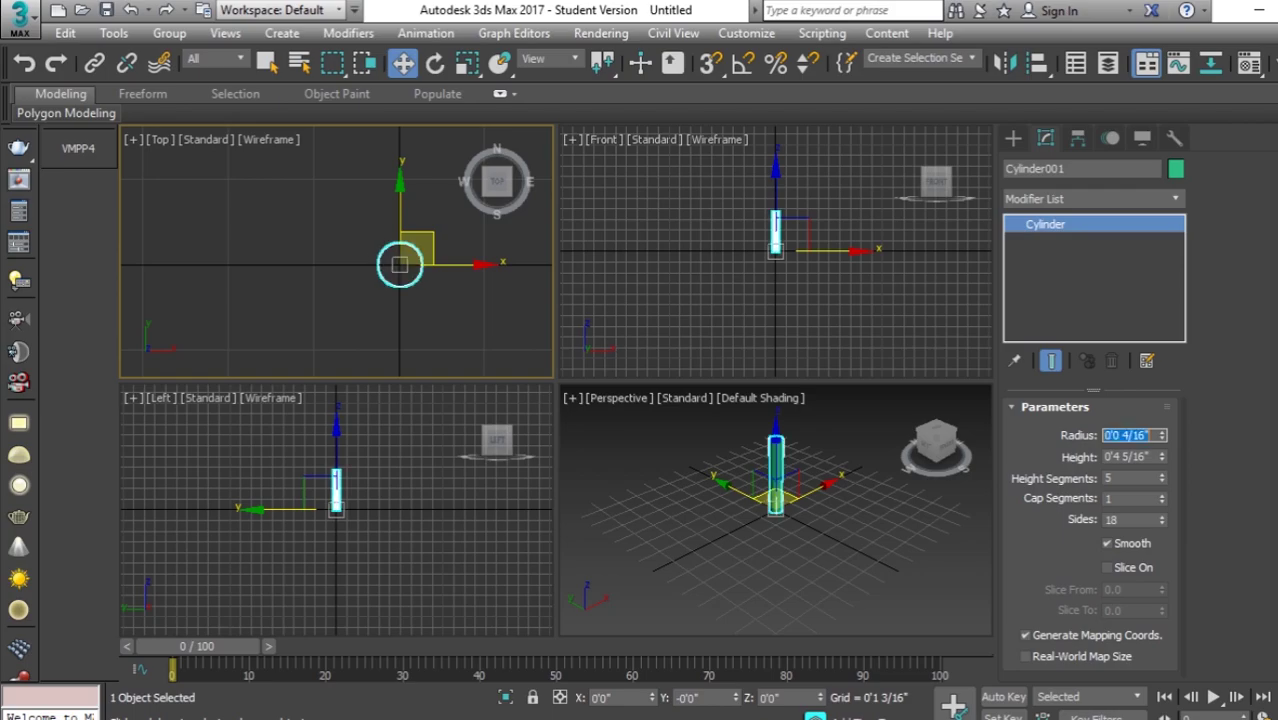
key(Tab)
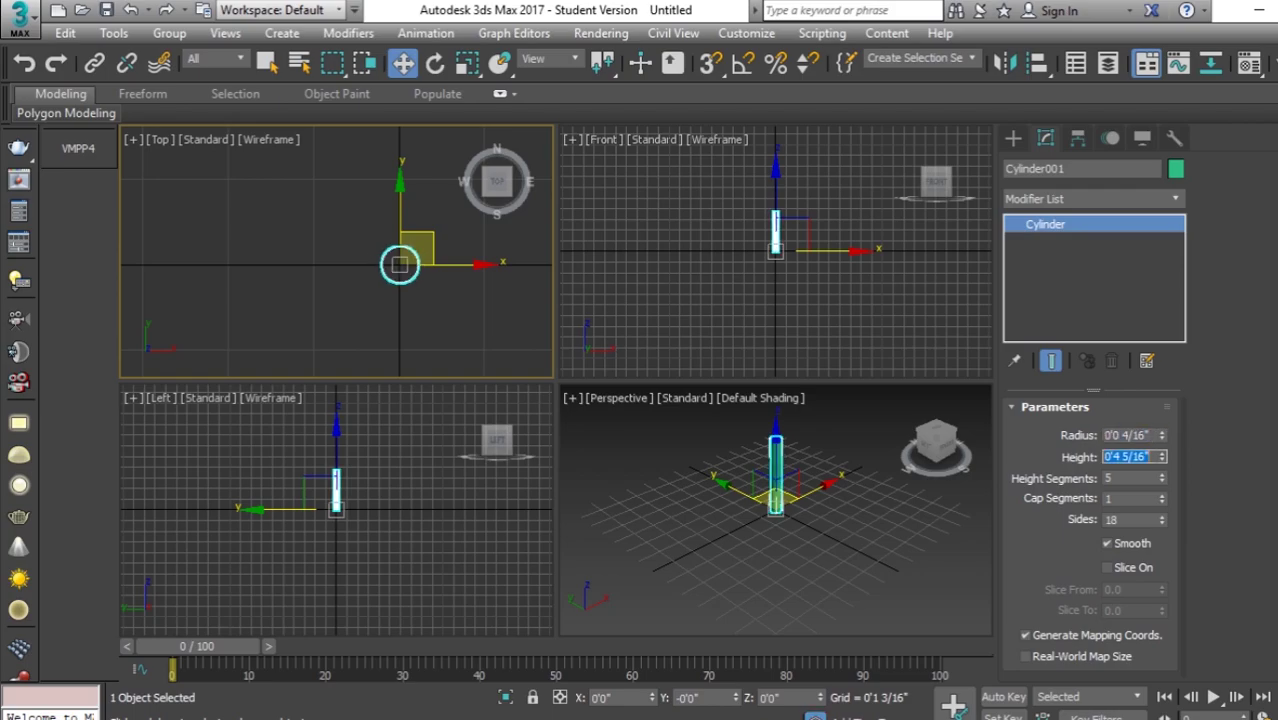
text(.1)
key(Return)
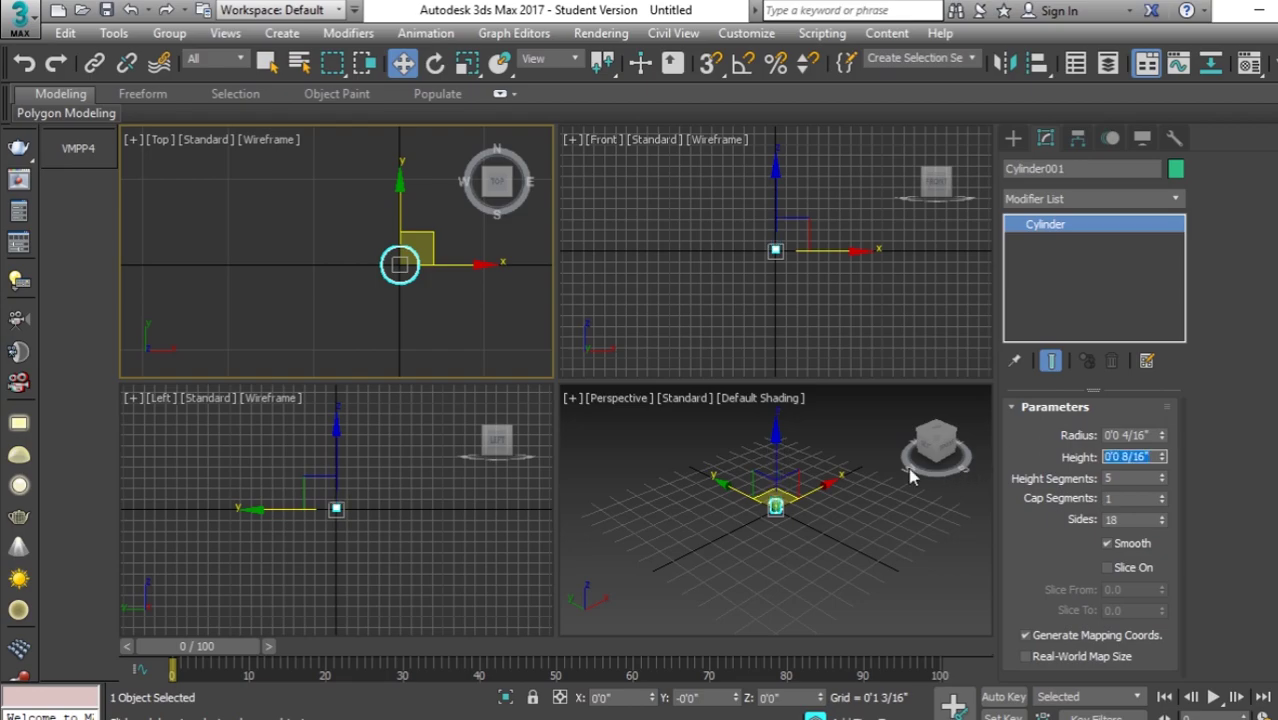
- Give the cylinder 30 sides and maximize the Perspective viewport with Alt+W
scroll(860, 495, up, 2)
scroll(790, 515, up, 3)
scroll(780, 530, up, 2)
scroll(780, 530, up, 2)
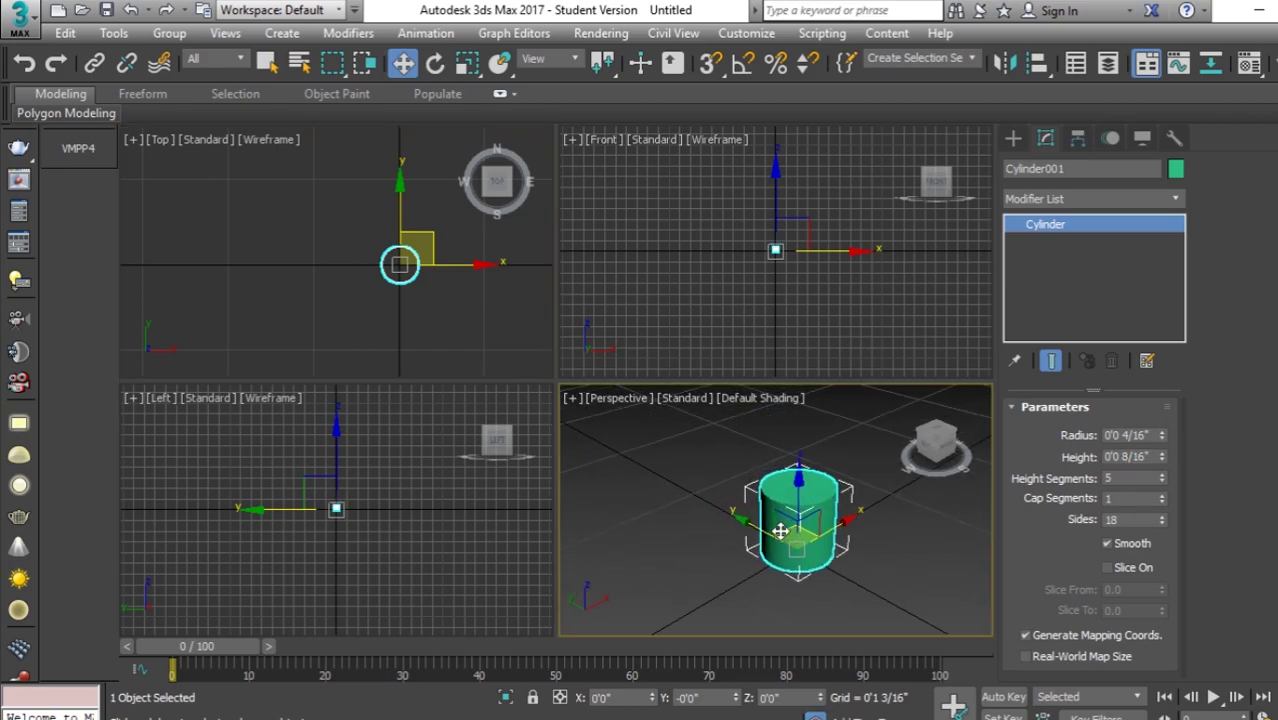
click(871, 535)
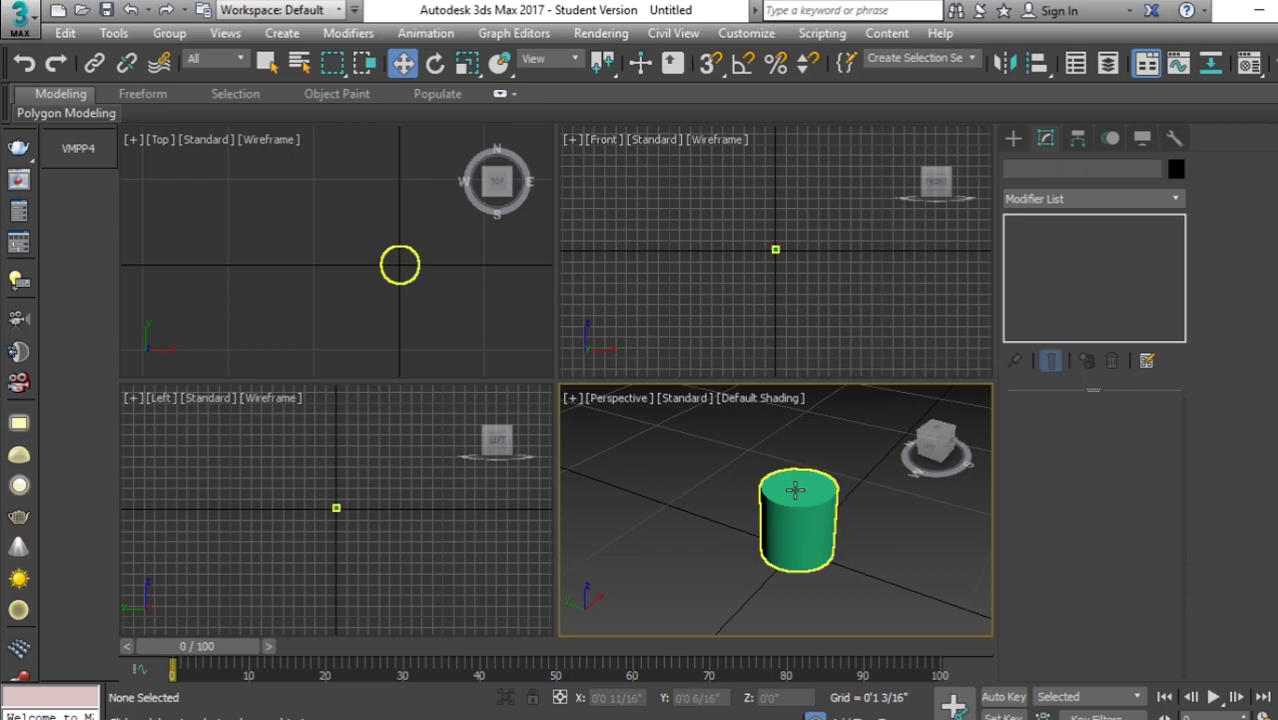
click(795, 489)
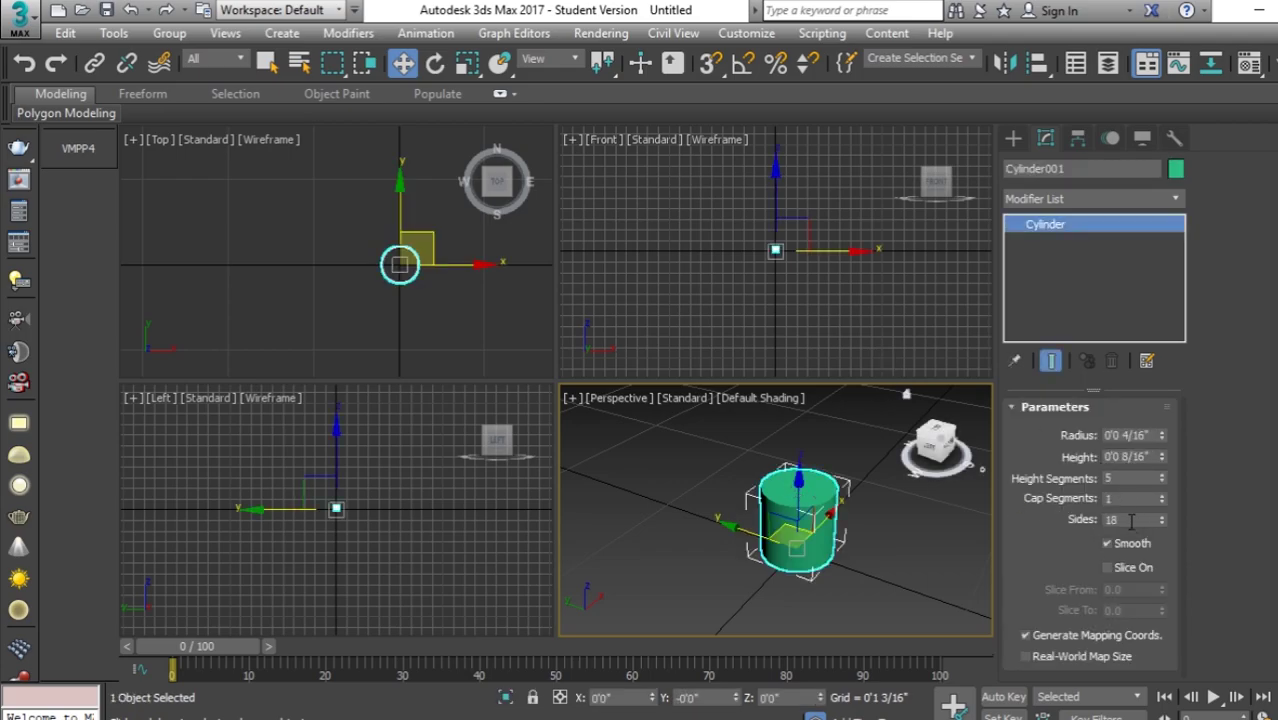
text(30)
key(Return)
alt+middle_drag(880, 538, 862, 541)
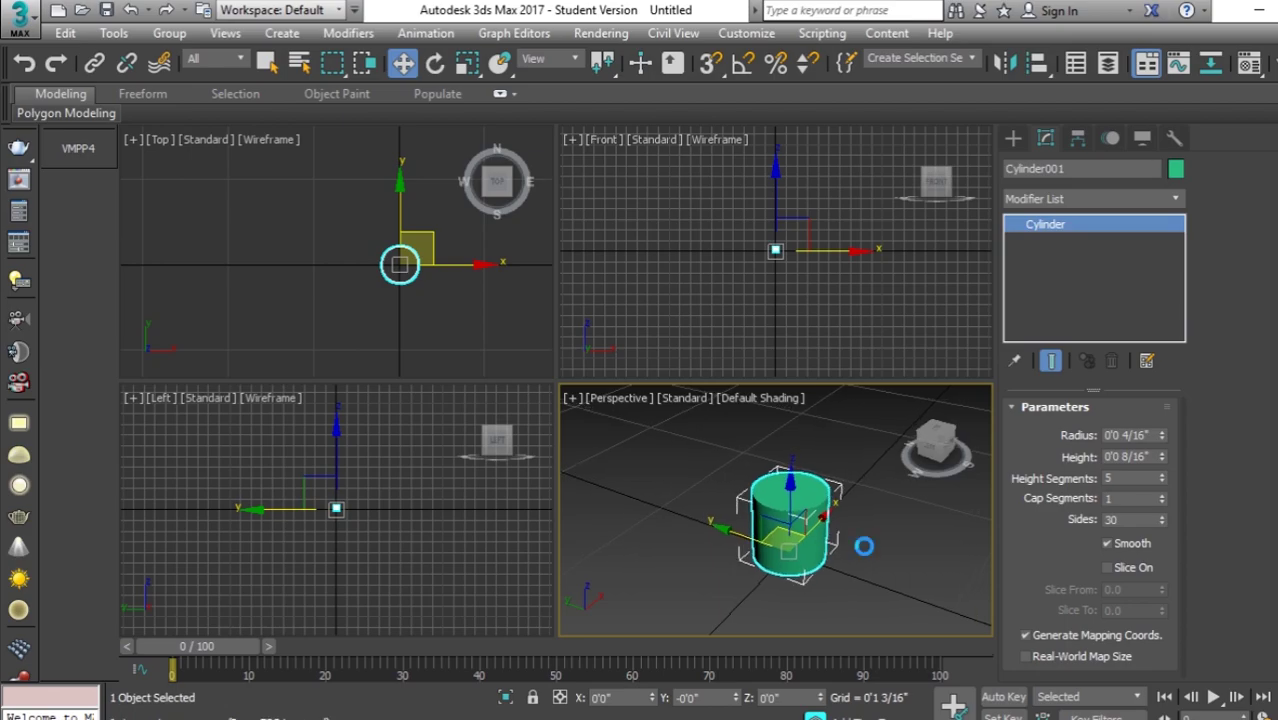
key(alt+w)
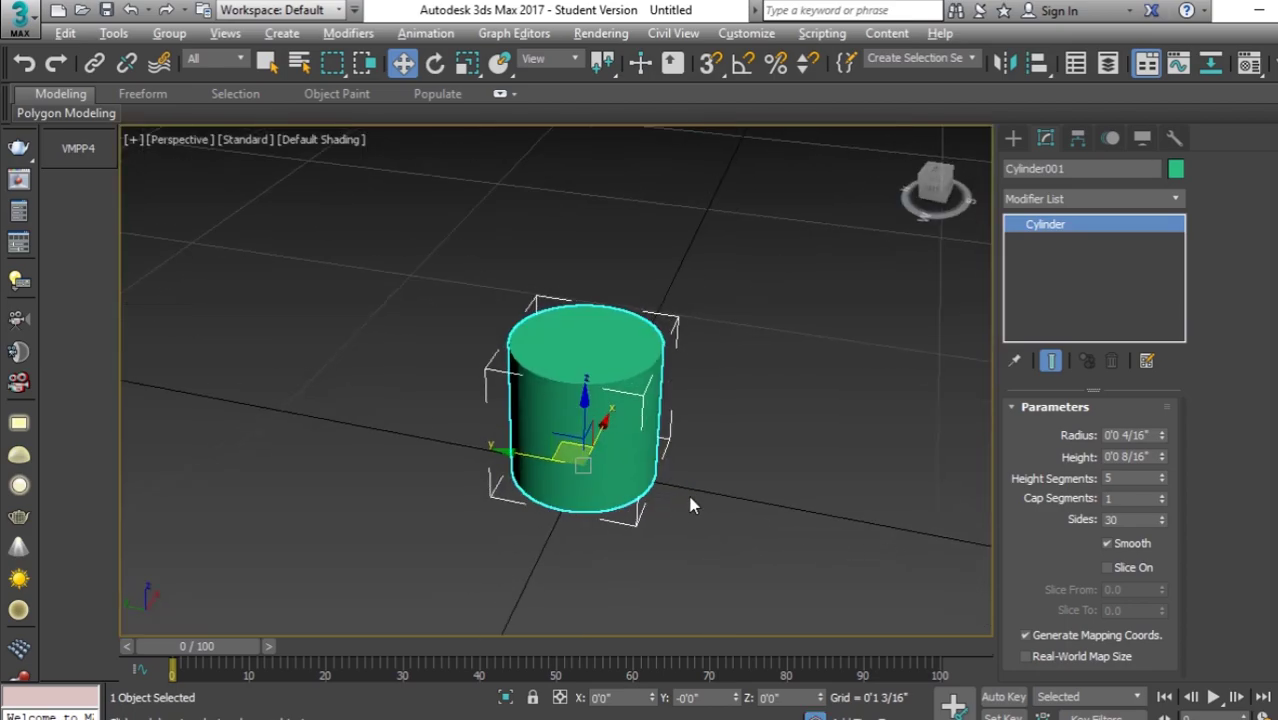
- Reselect the cylinder and orbit the view to a lower, more level angle
click(785, 496)
click(657, 462)
mouse_move(611, 436)
middle_down()
mouse_move(608, 514)
mouse_move(713, 496)
mouse_move(668, 519)
middle_up()
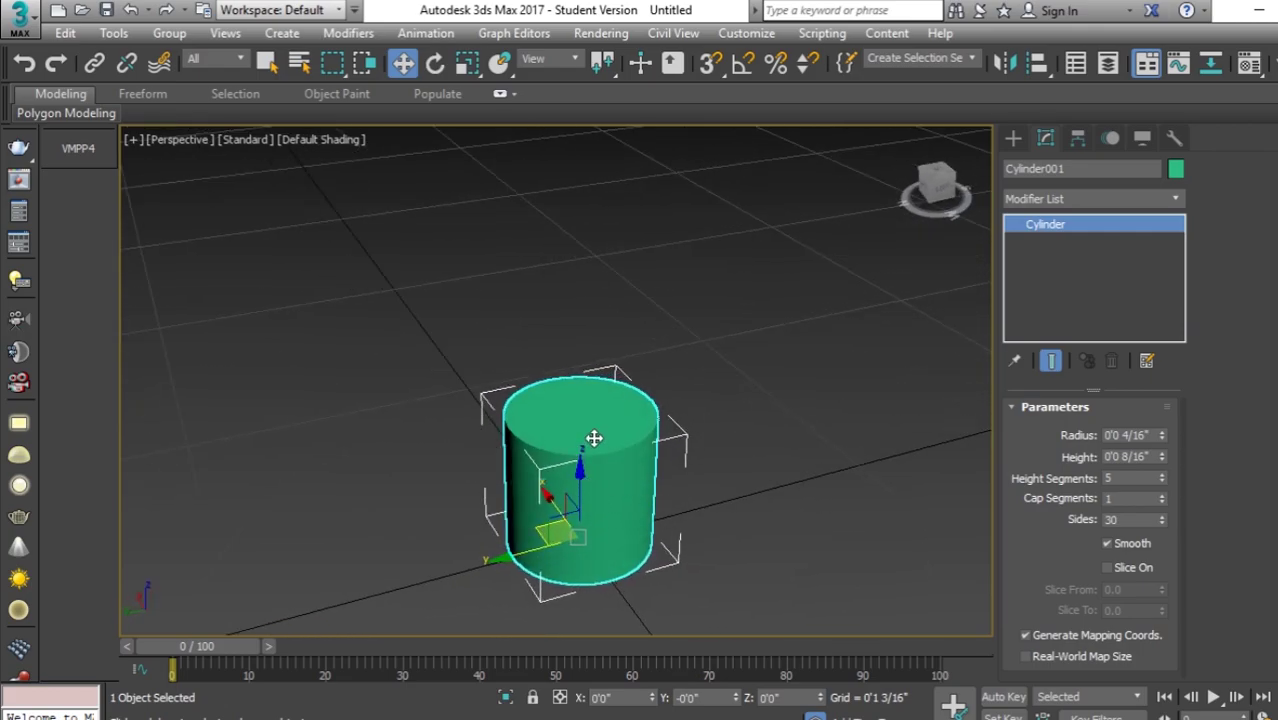
right_click(594, 438)
click(497, 331)
alt+middle_drag(594, 447, 659, 401)
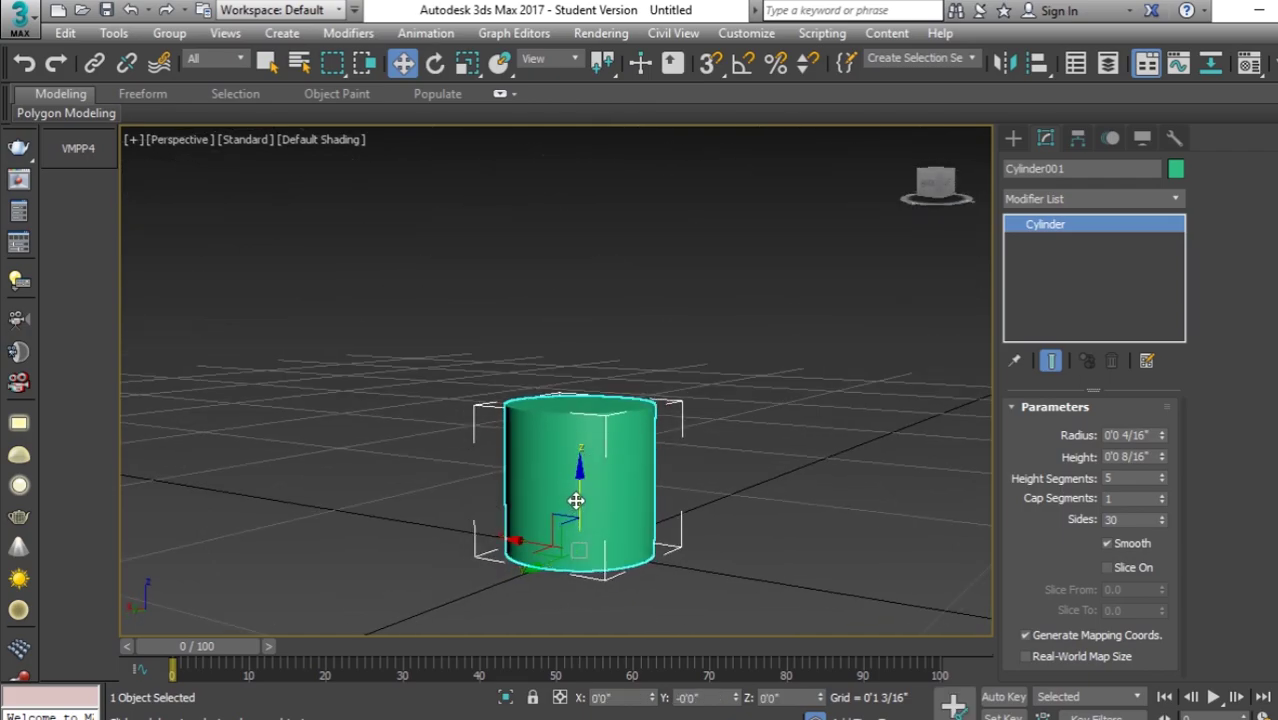
- Centre the cylinder's pivot using Affect Pivot Only, then drag a copy upward
click(1077, 140)
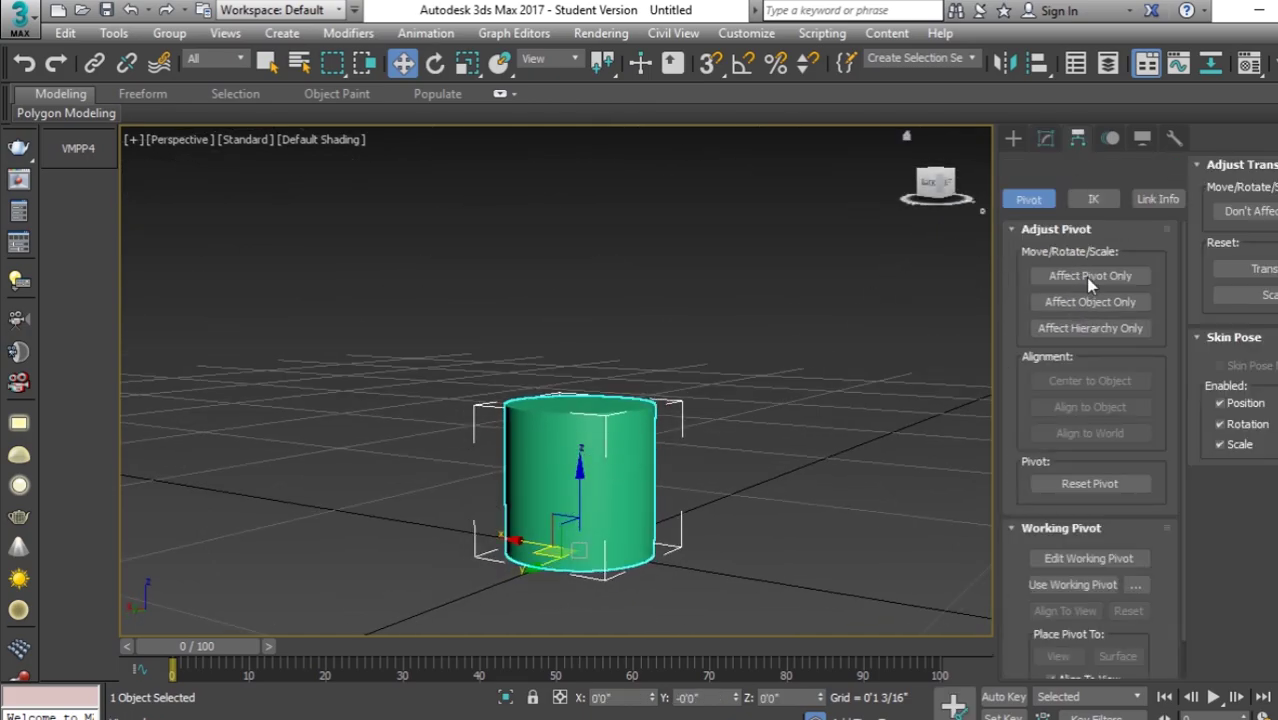
click(1085, 277)
click(1090, 380)
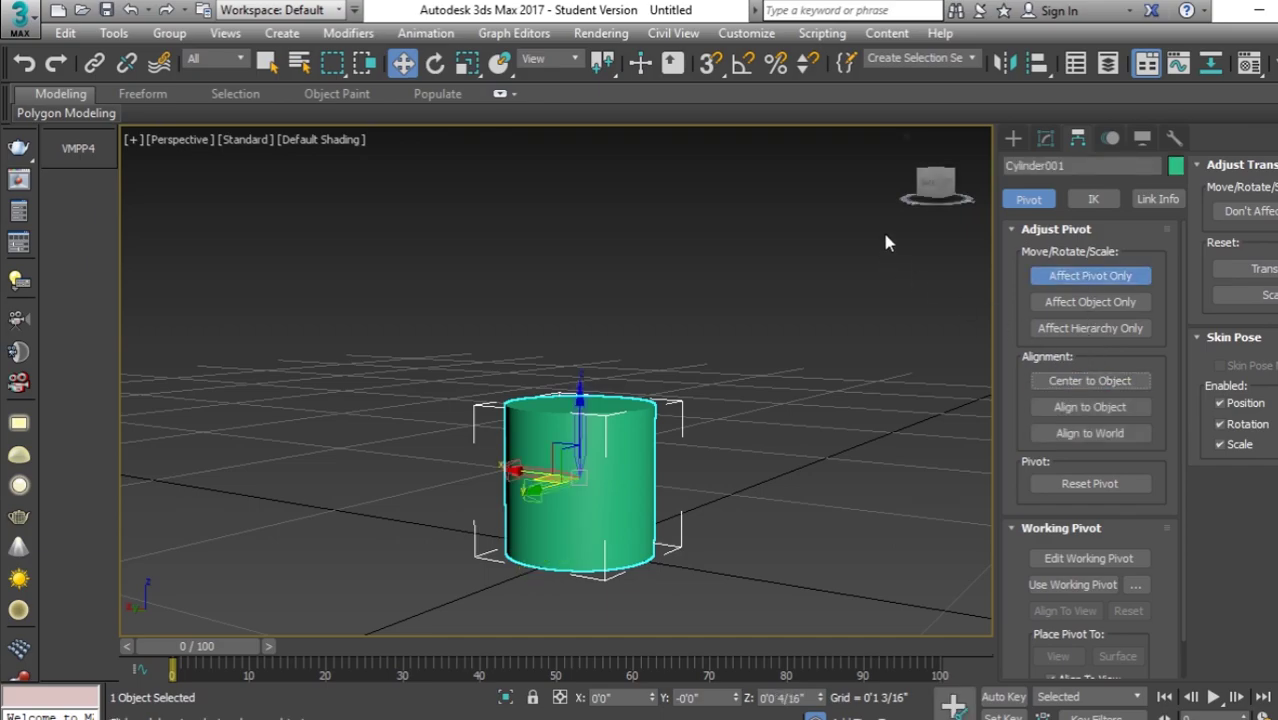
click(1013, 138)
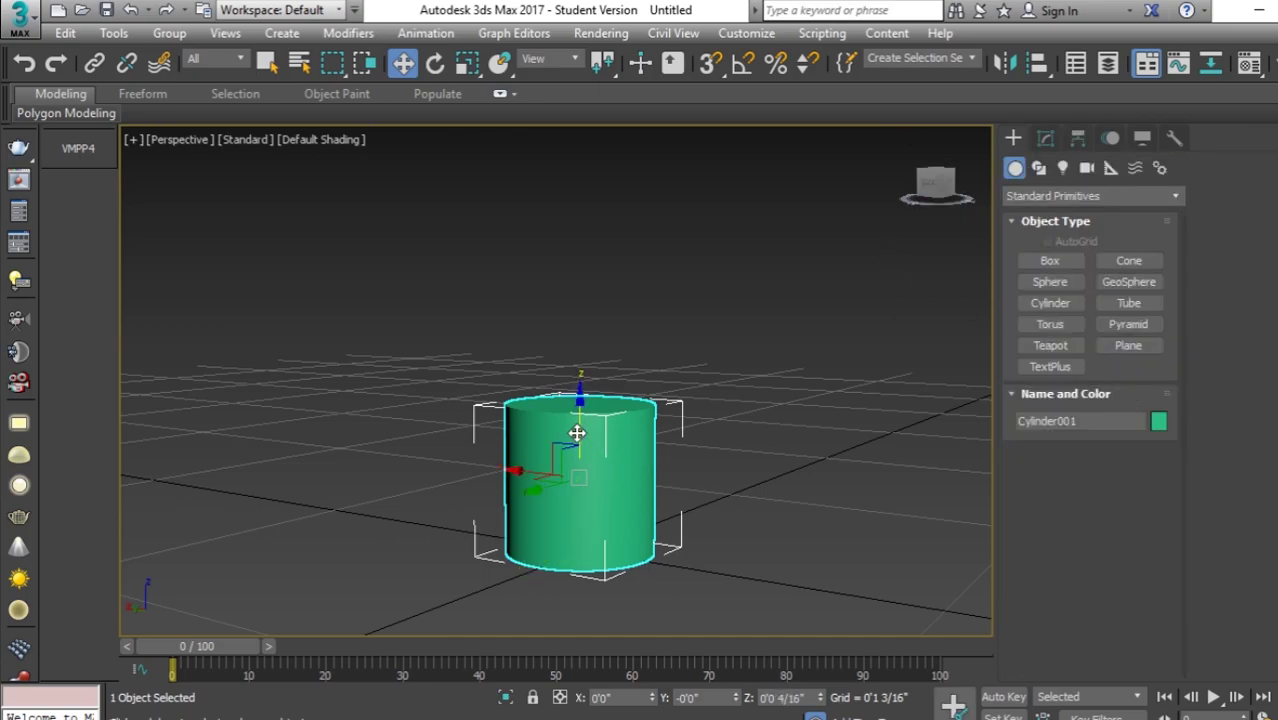
shift+drag(577, 432, 578, 120)
- Confirm the clone, lower Cylinder002 to Z 0'0 12/16" onto the original, and restore four viewports
click(682, 466)
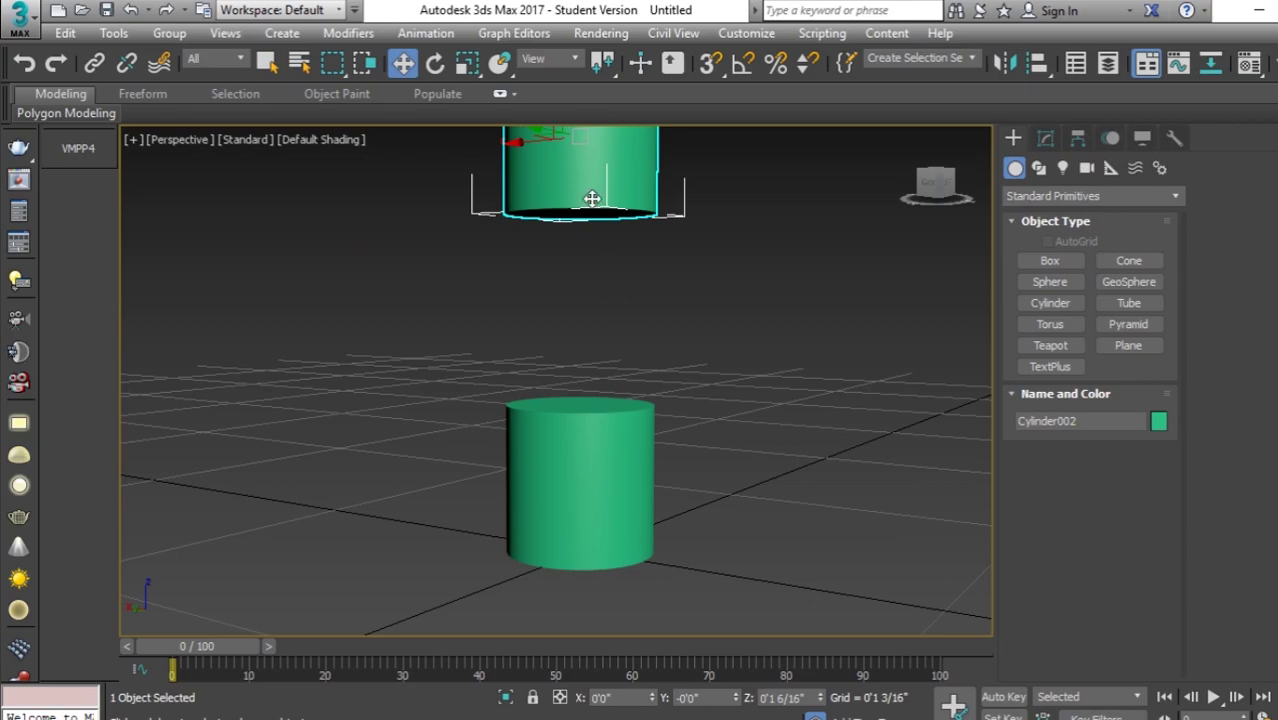
drag(592, 198, 592, 321)
click(568, 447)
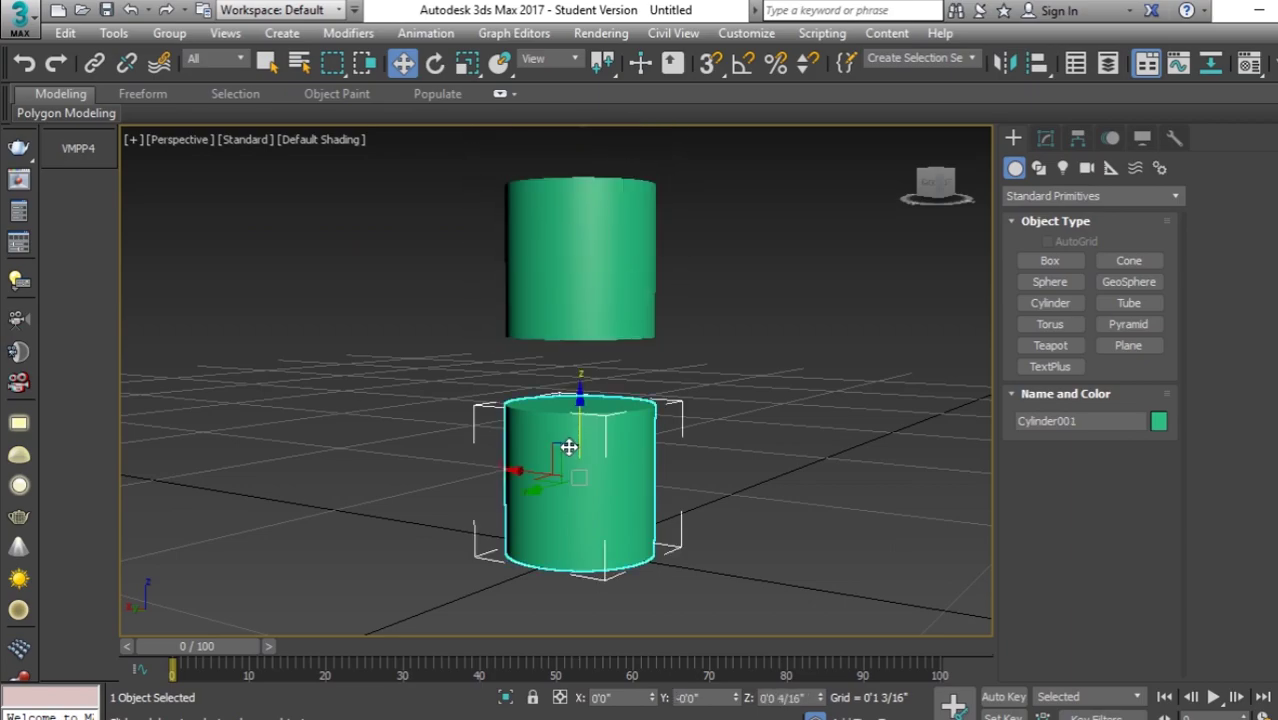
alt+middle_drag(568, 447, 630, 451)
click(596, 305)
mouse_move(596, 305)
alt+middle_down()
mouse_move(608, 314)
mouse_move(597, 256)
alt+middle_up()
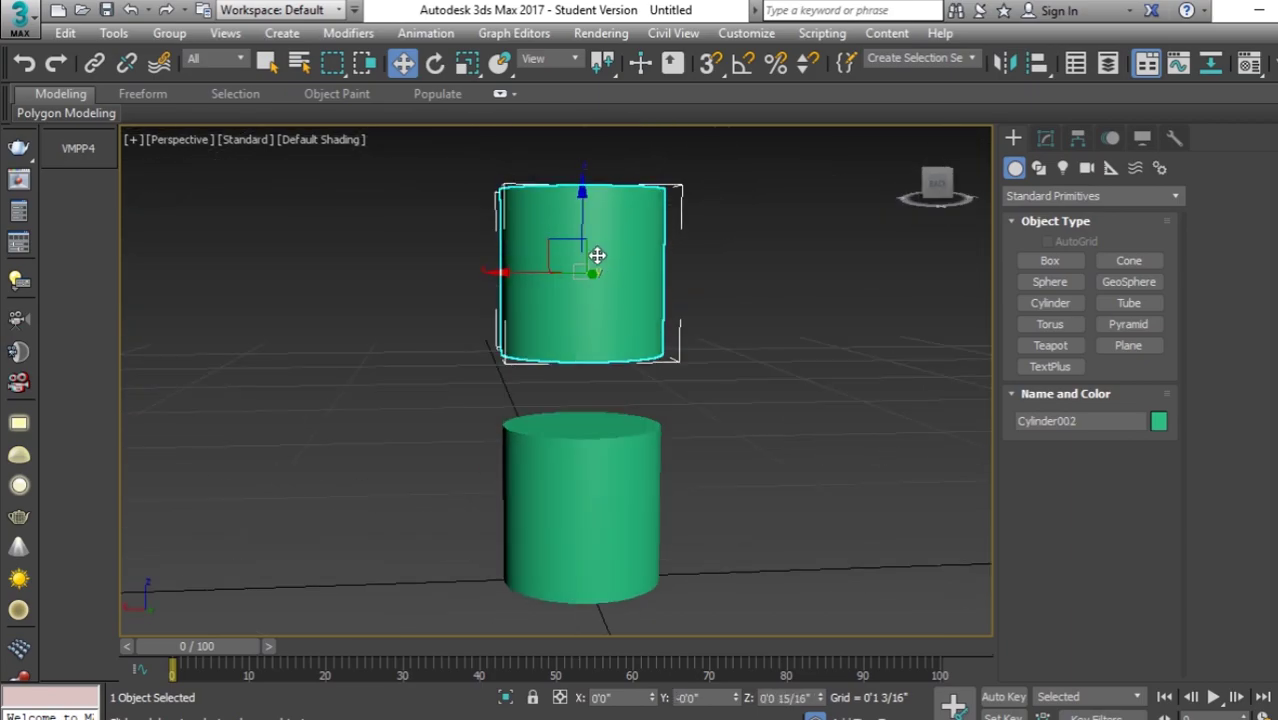
drag(585, 238, 580, 282)
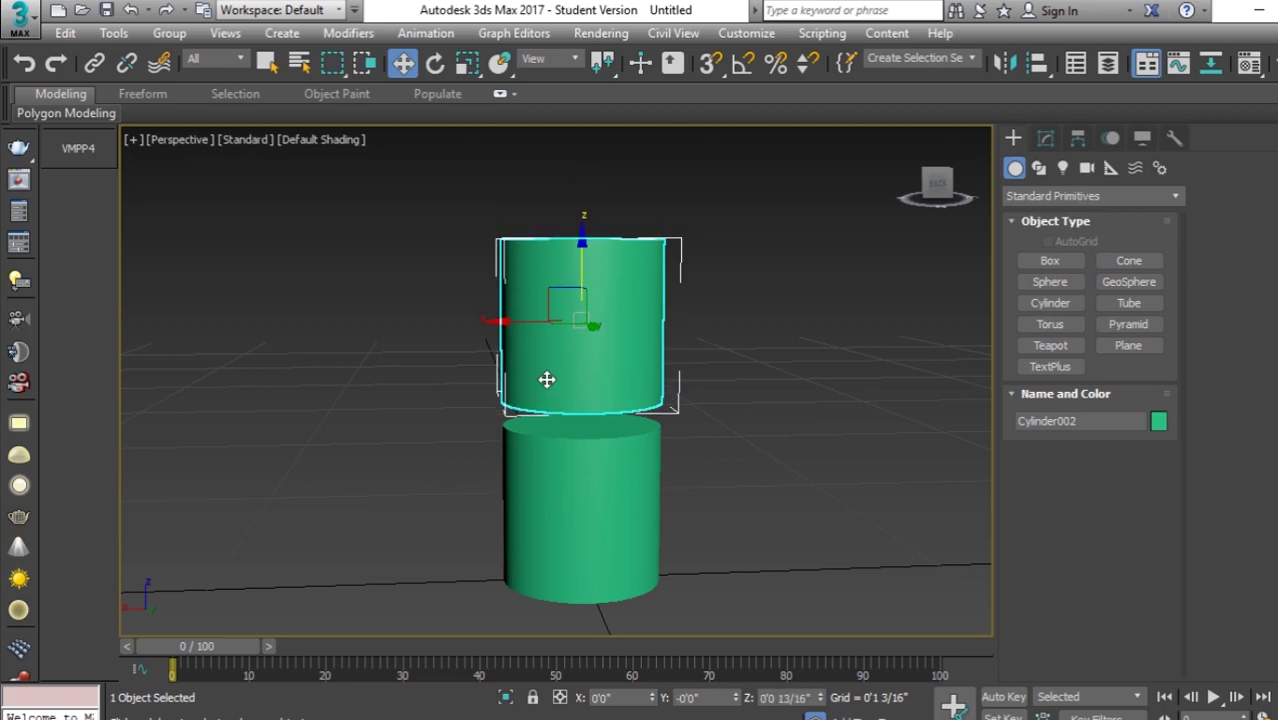
scroll(567, 335, up, 3)
drag(623, 206, 616, 251)
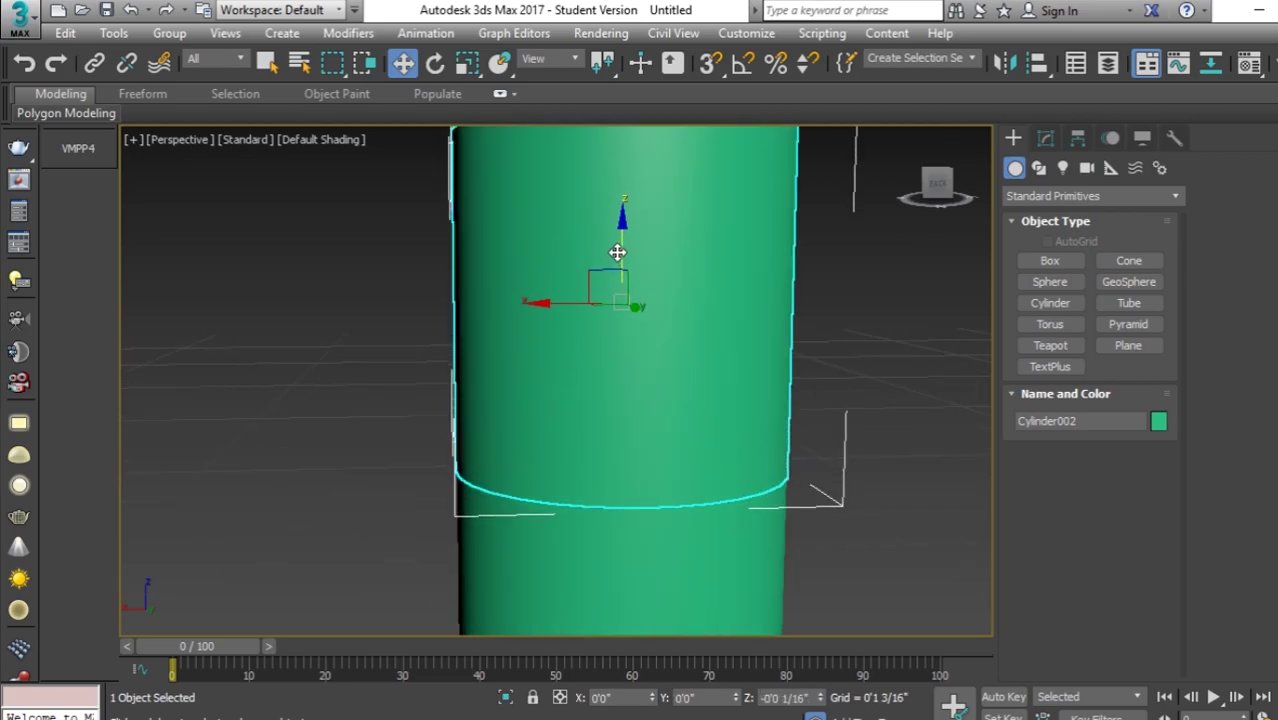
alt+middle_drag(616, 251, 658, 408)
key(alt+w)
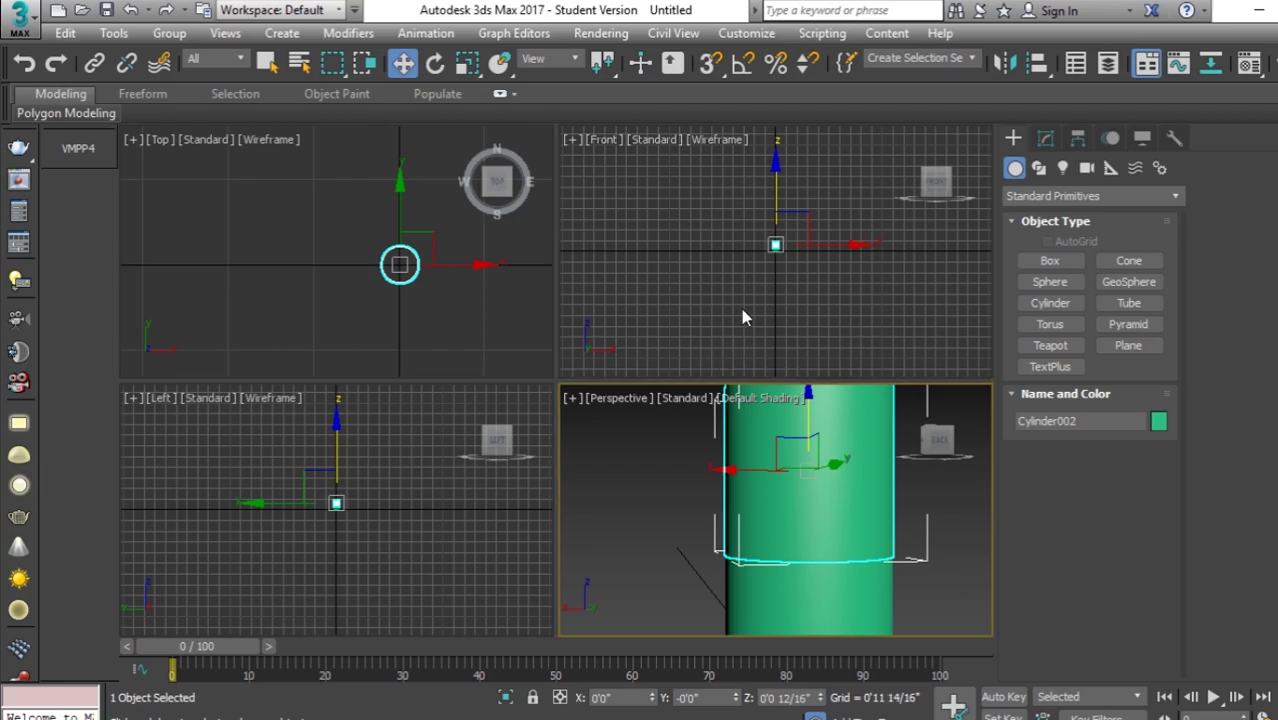
- Snap Cylinder002's bottom edge onto the top of the base cylinder in the Front view
key(ctrl+shift+z)
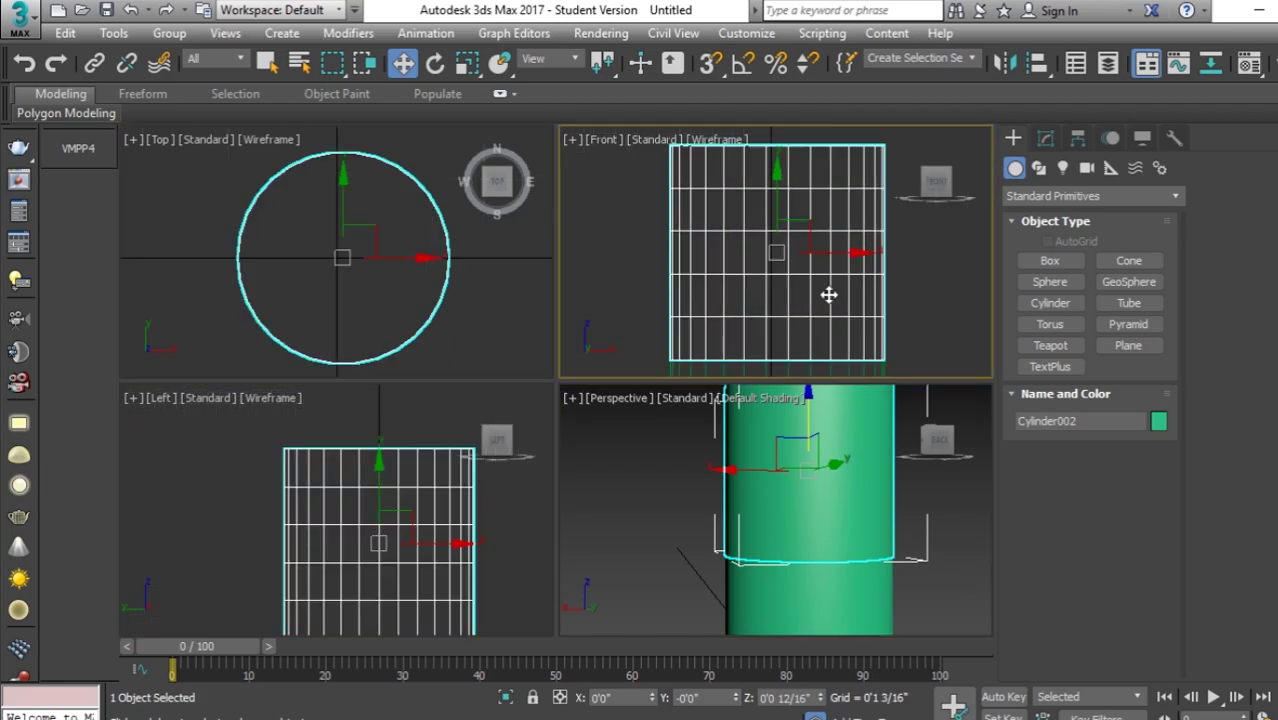
middle_drag(827, 291, 810, 242)
scroll(685, 280, up, 3)
scroll(650, 297, up, 2)
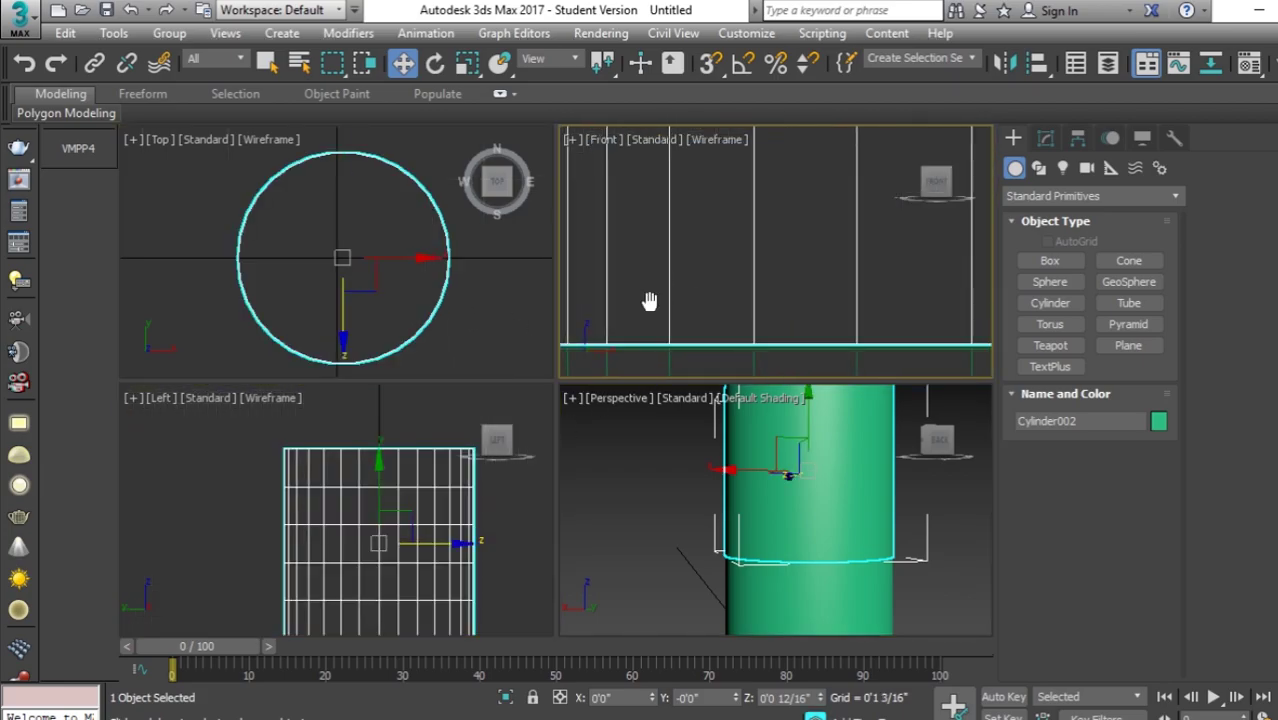
scroll(616, 297, down, 2)
middle_drag(616, 297, 670, 290)
scroll(670, 282, up, 2)
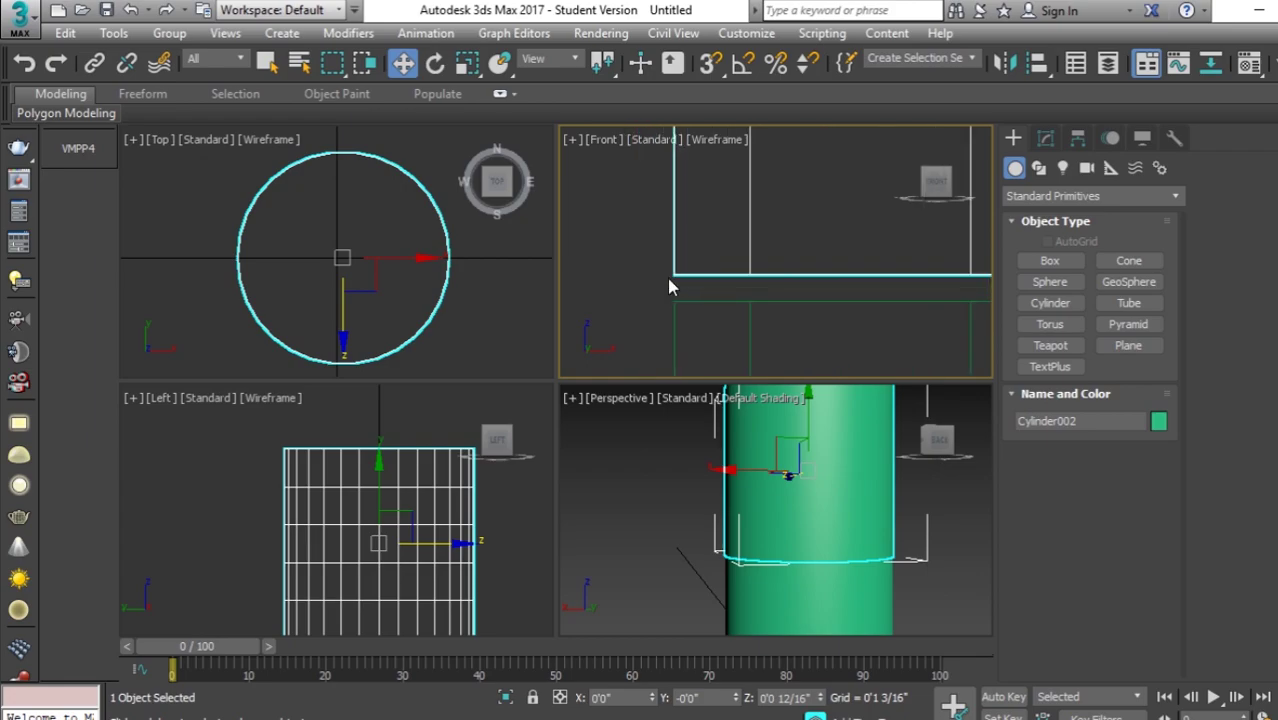
click(710, 63)
drag(674, 274, 681, 296)
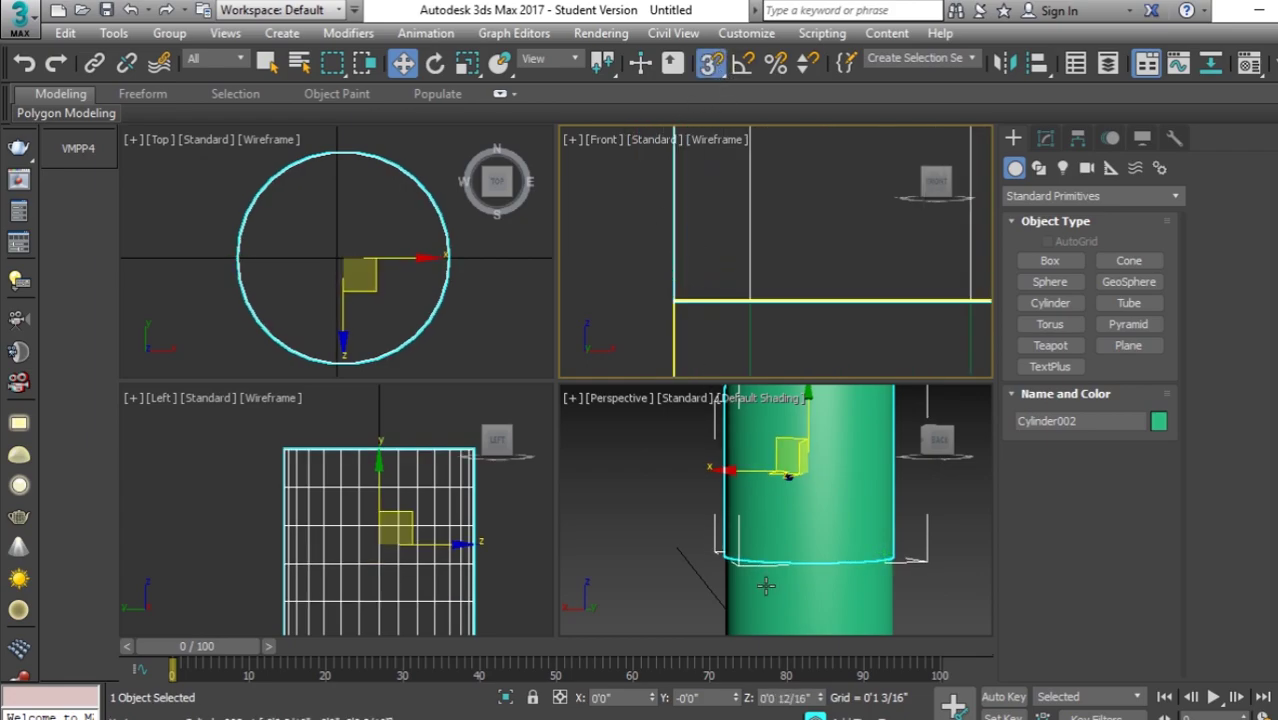
click(710, 63)
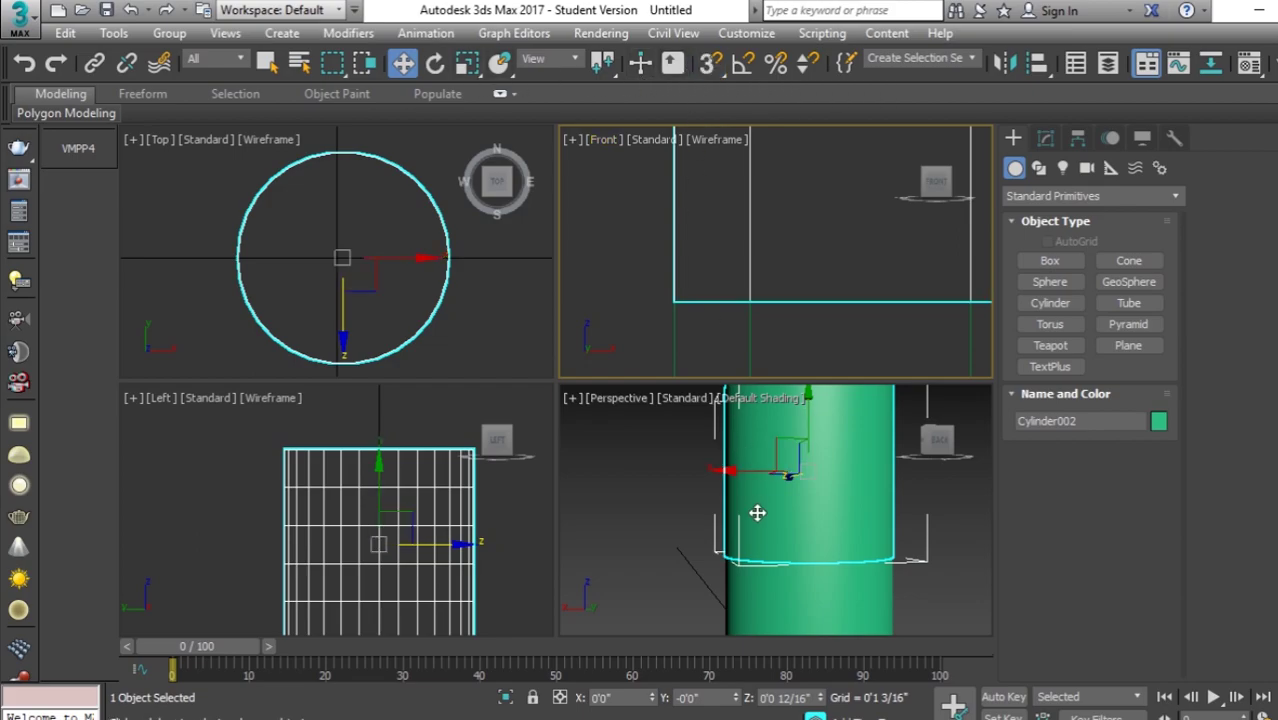
middle_drag(757, 513, 756, 550)
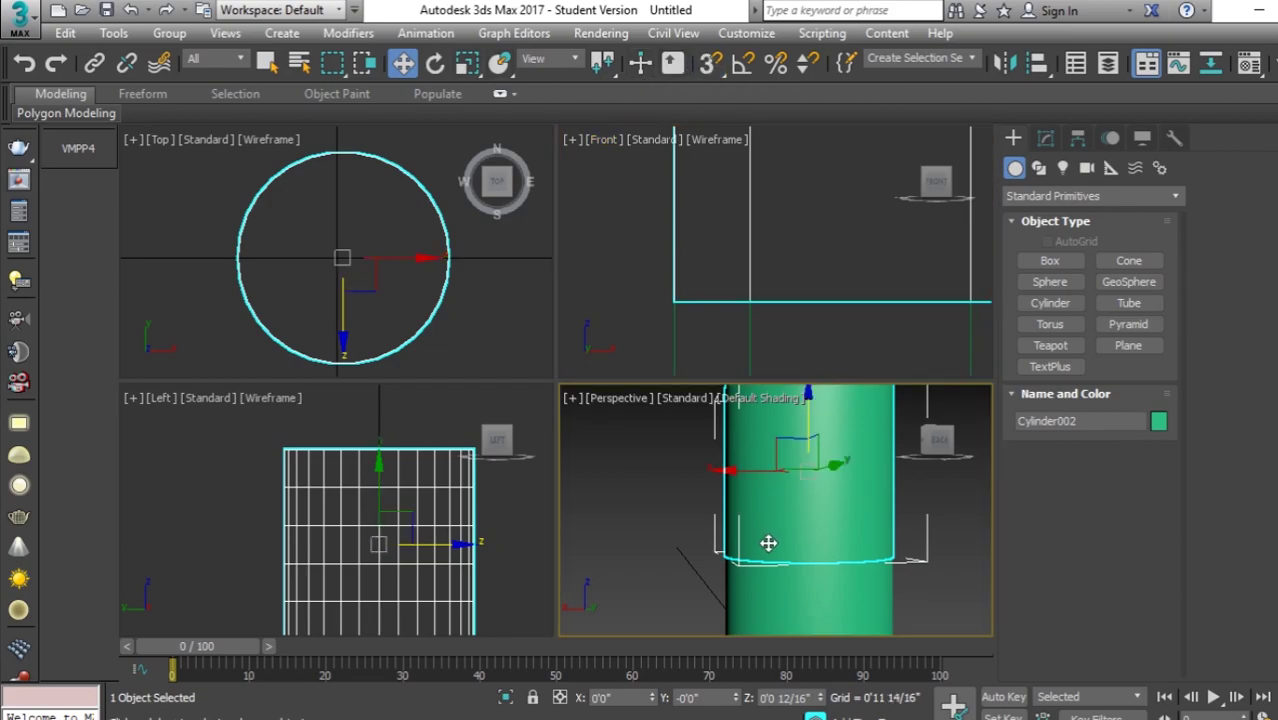
- Set Cylinder002 to 4 sides and turn on angle snapping
click(1046, 139)
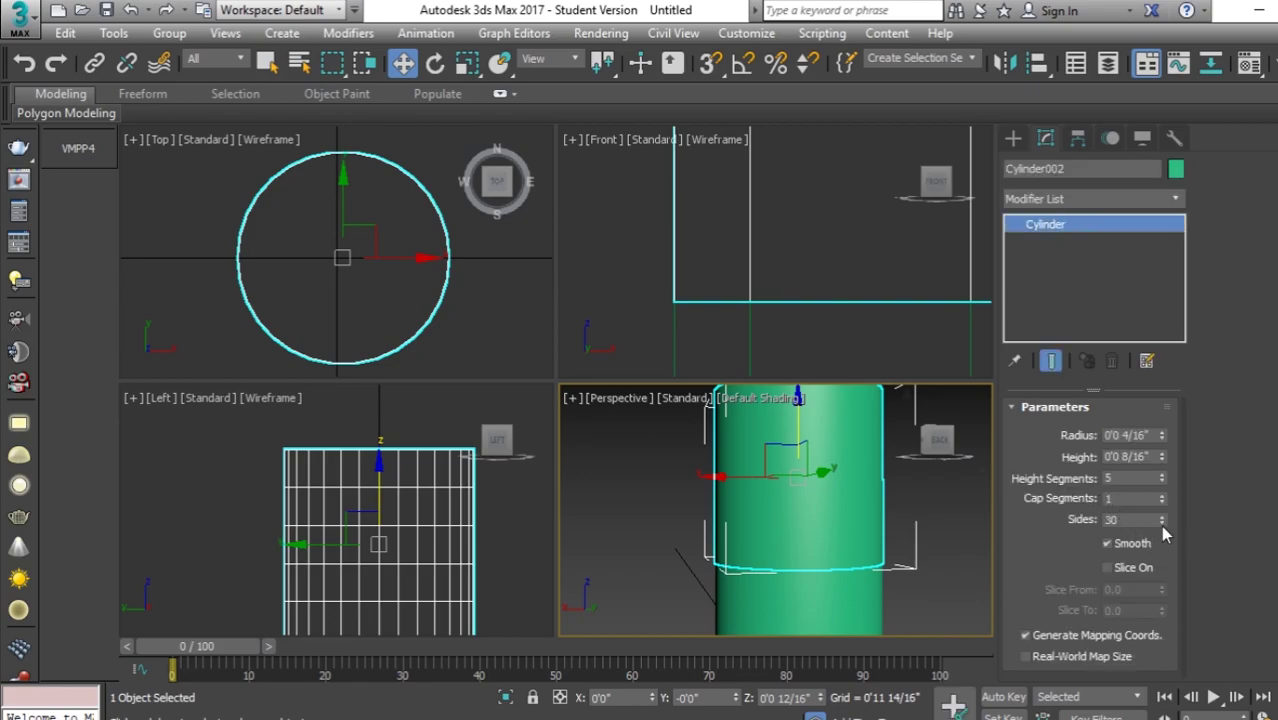
double_click(1130, 519)
text(4)
key(Return)
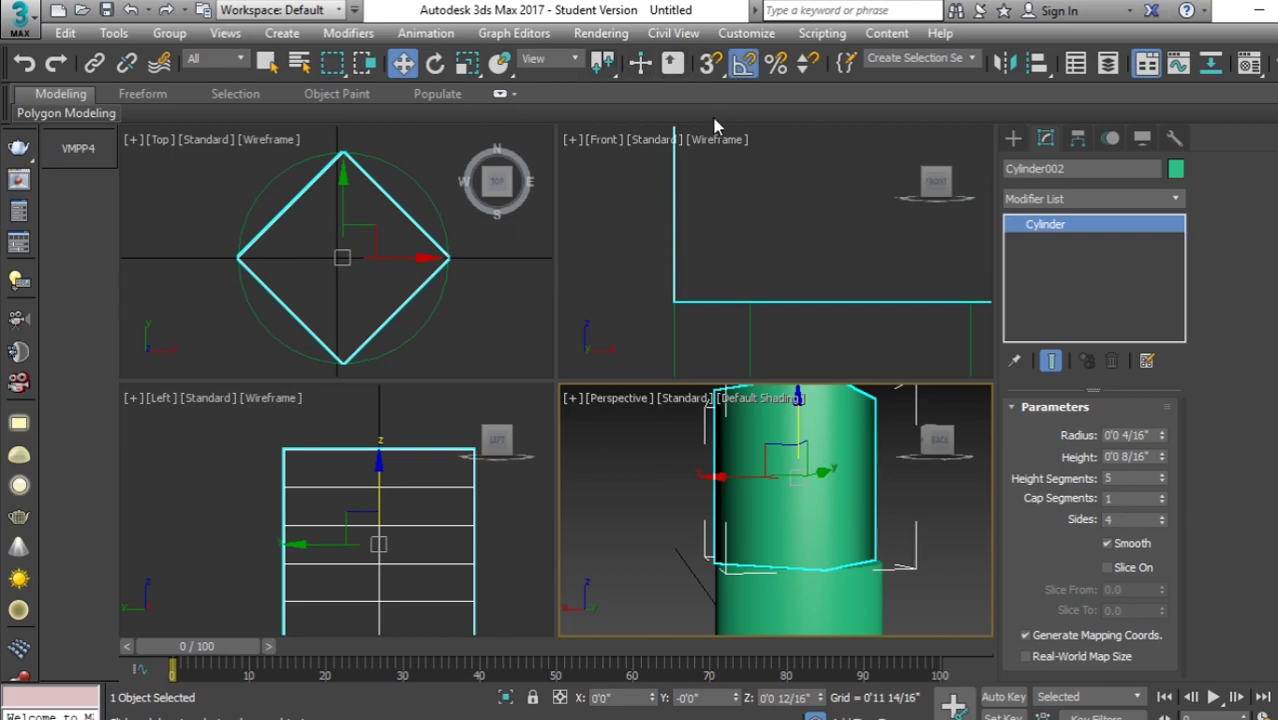
click(739, 73)
- Confirm the 45° angle snap step and rotate the block 45° in the Top view
right_click(740, 75)
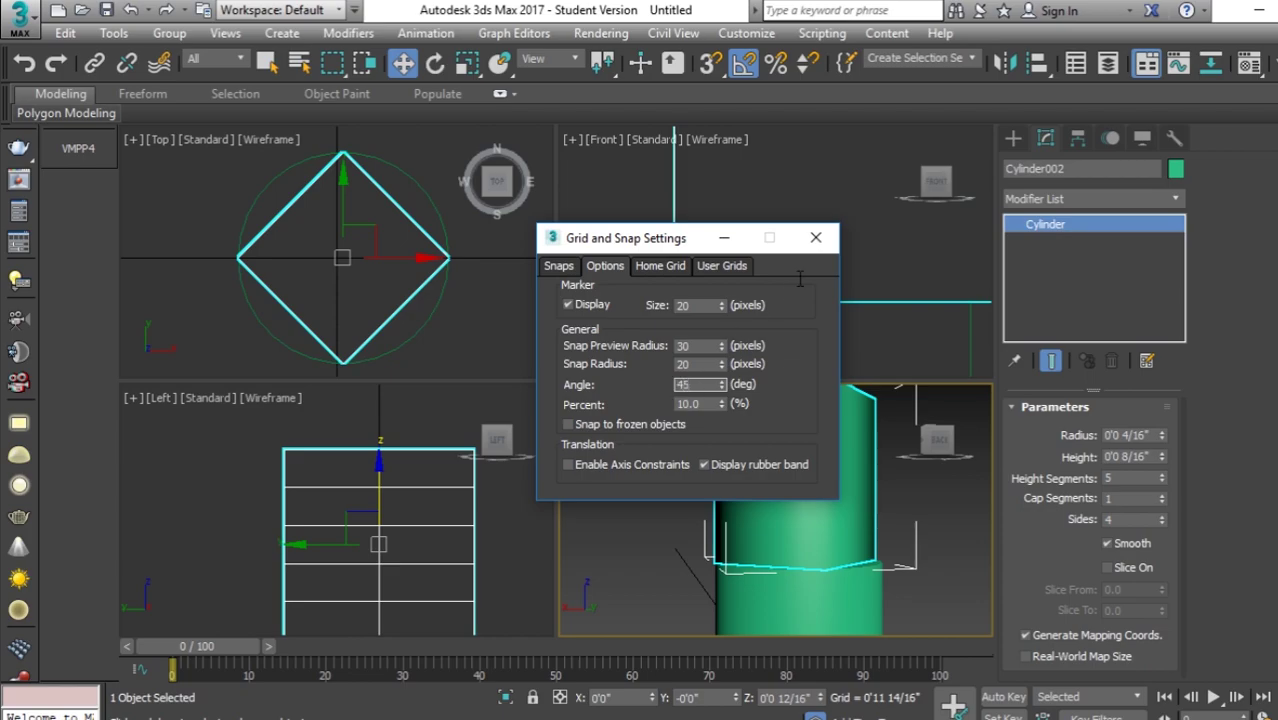
click(815, 238)
click(435, 63)
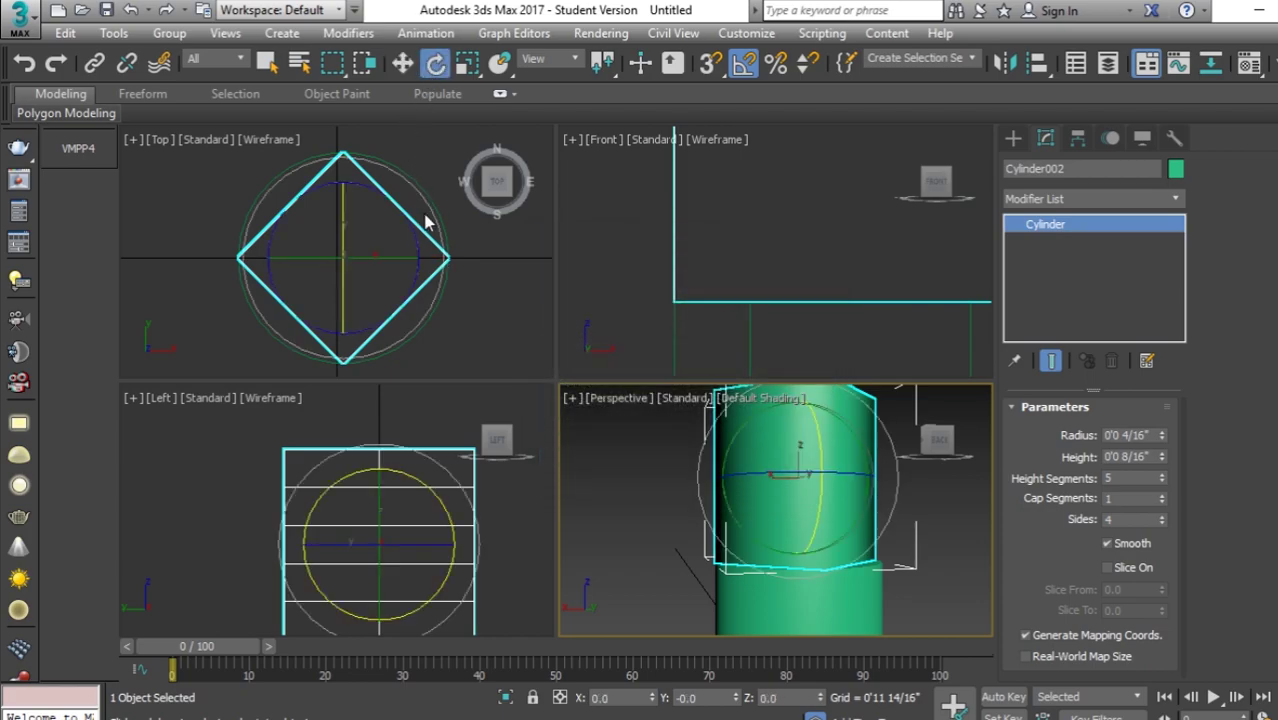
middle_drag(426, 203, 412, 210)
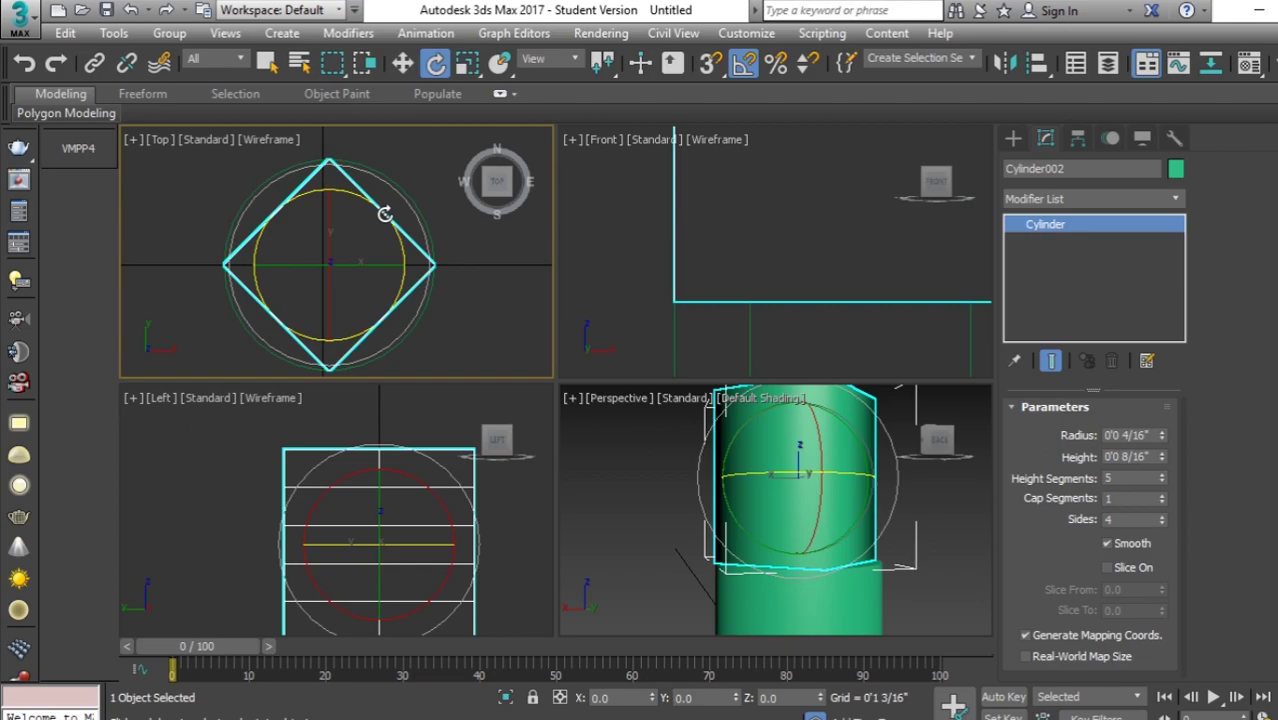
drag(385, 214, 391, 208)
click(402, 63)
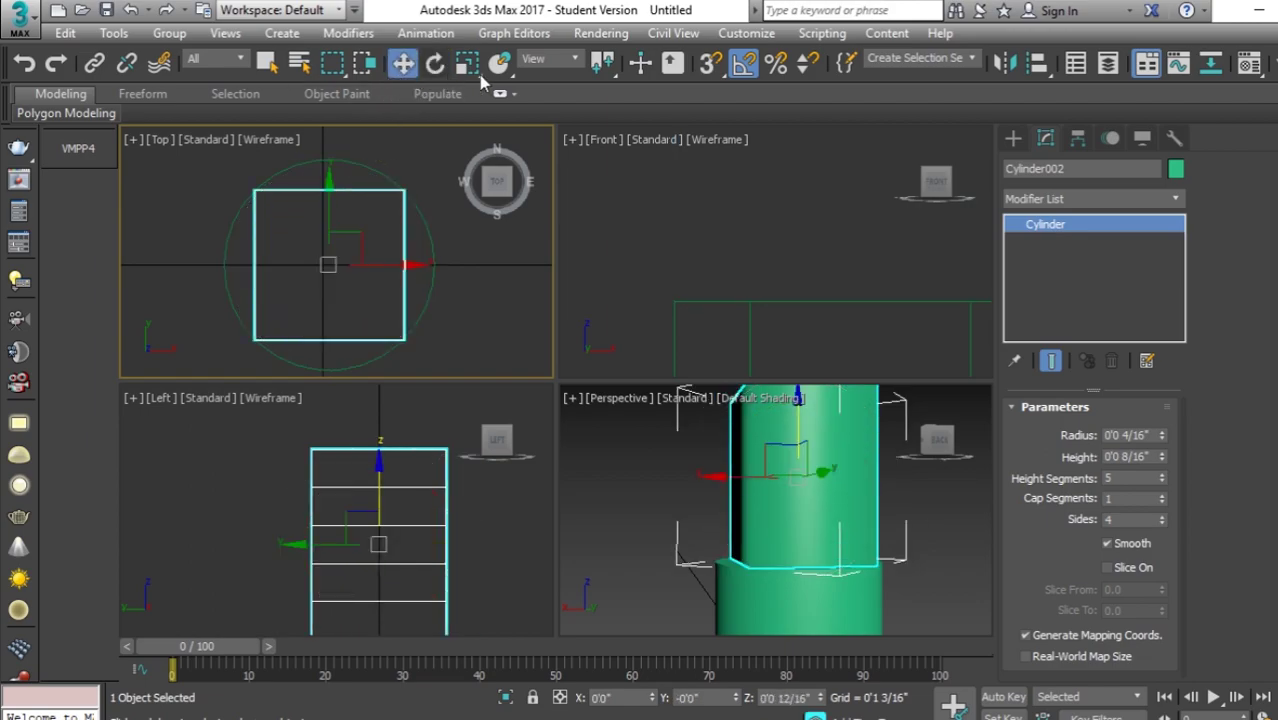
- Turn off angle snap and nudge the Radius spinner up to widen the block
click(743, 66)
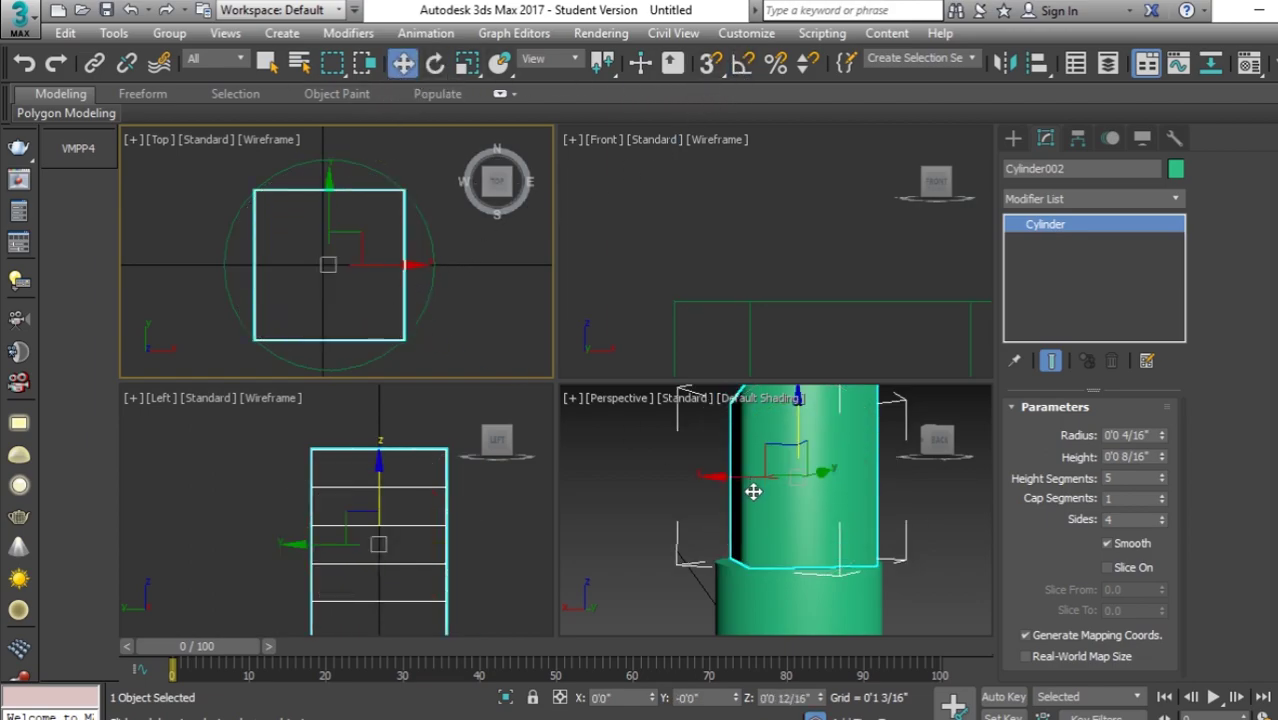
mouse_move(777, 560)
alt+middle_down()
mouse_move(921, 535)
mouse_move(936, 617)
alt+middle_up()
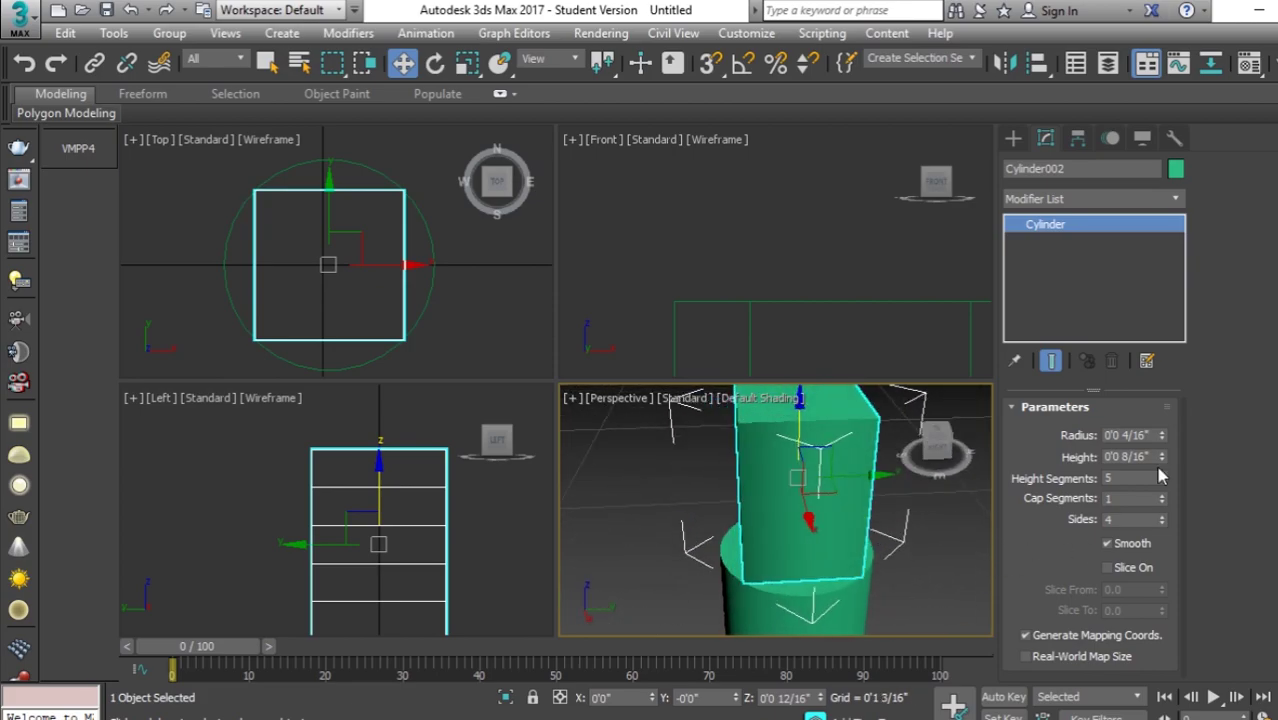
drag(1163, 433, 1170, 401)
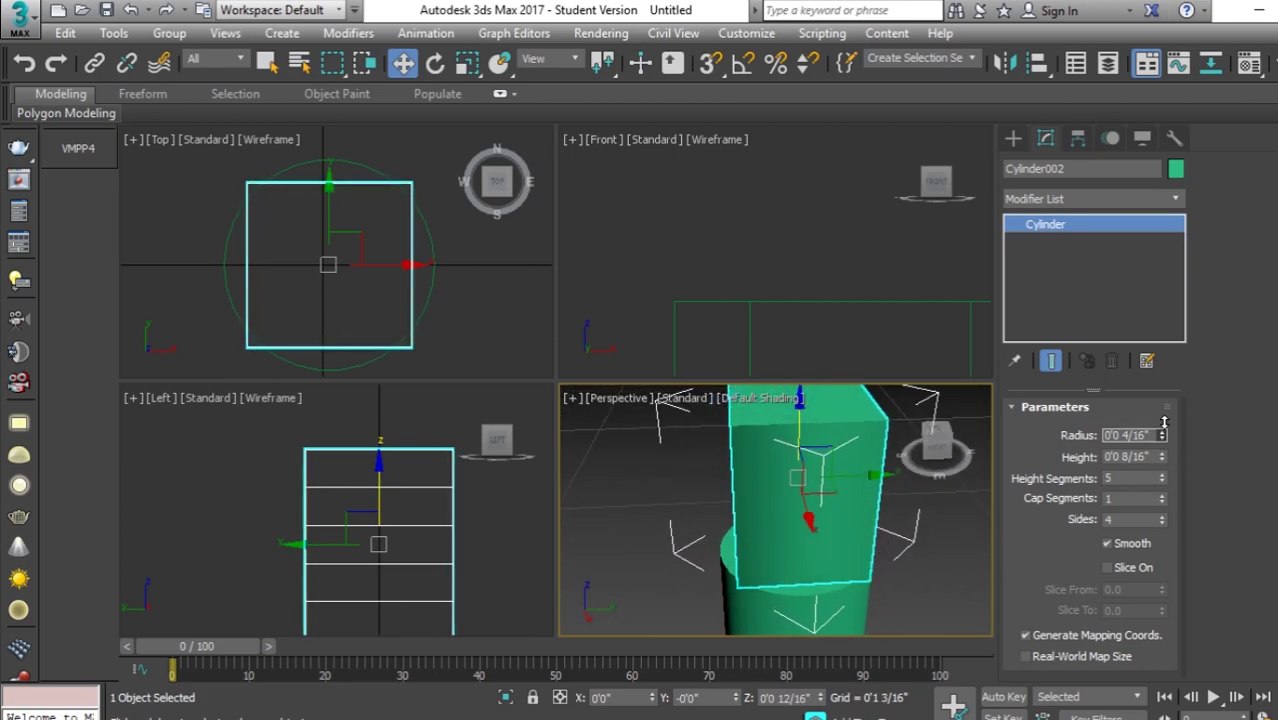
- Raise the block's radius to 0'0 5/16", orbiting around it to check the fit
alt+middle_drag(733, 586, 1079, 462)
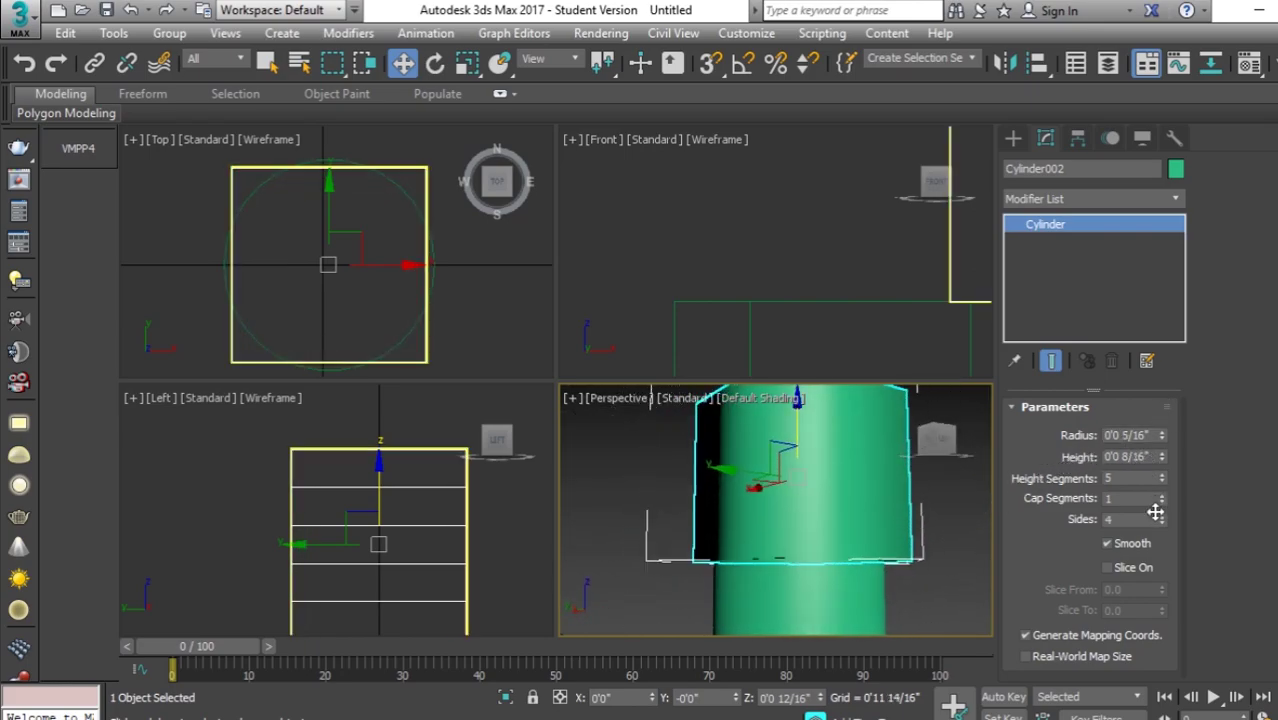
alt+middle_drag(1079, 462, 786, 603)
scroll(786, 603, up, 3)
scroll(786, 603, up, 2)
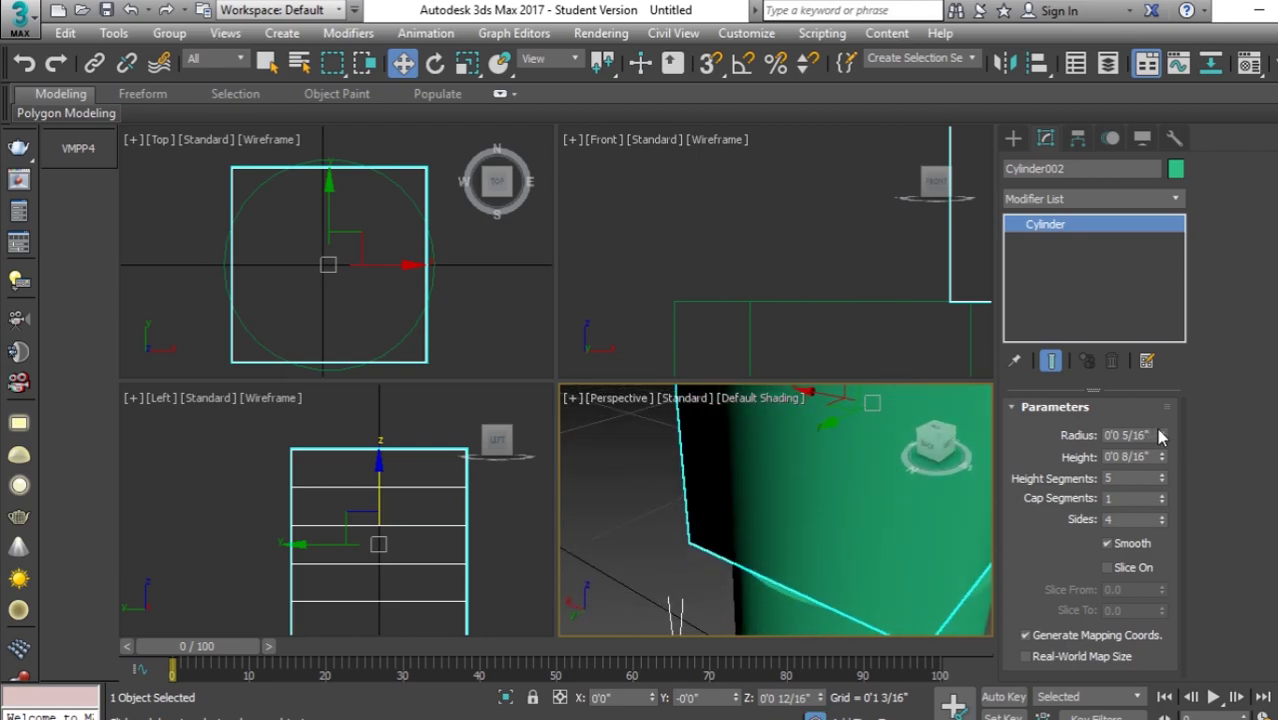
drag(1159, 431, 1159, 431)
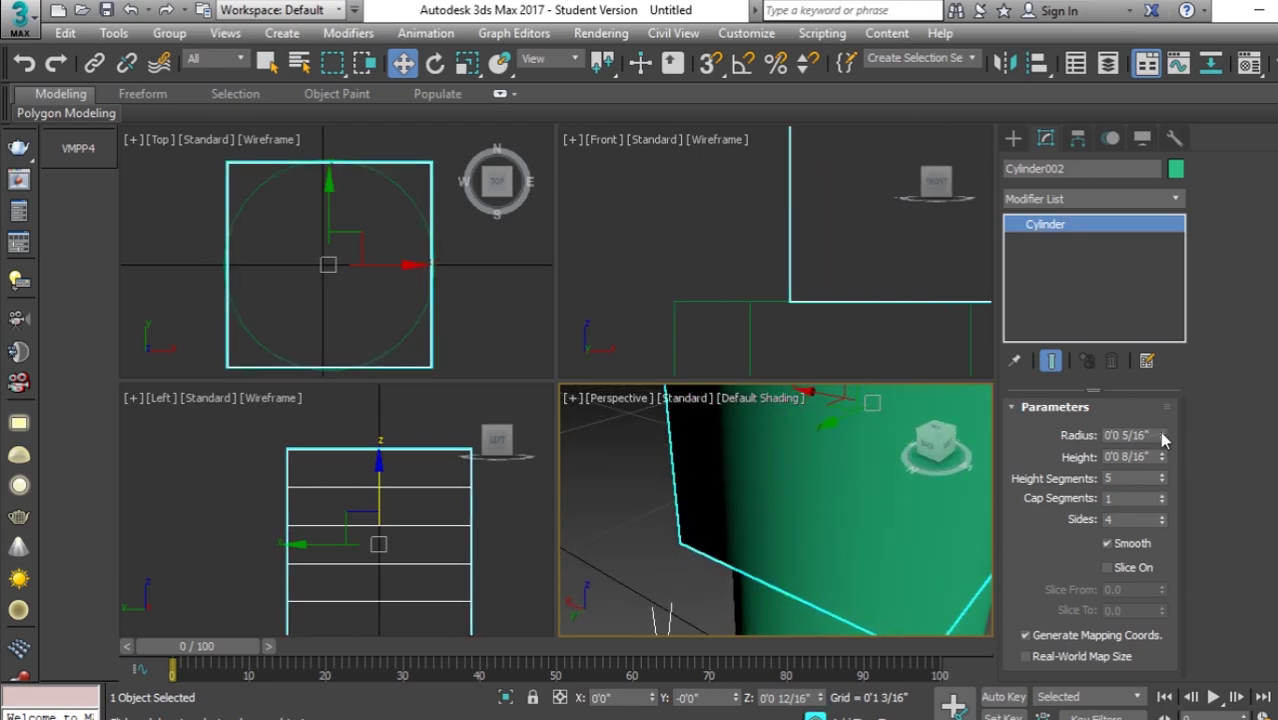
scroll(776, 489, down, 3)
mouse_move(873, 509)
alt+middle_down()
mouse_move(959, 421)
mouse_move(998, 448)
mouse_move(850, 456)
mouse_move(809, 408)
alt+middle_up()
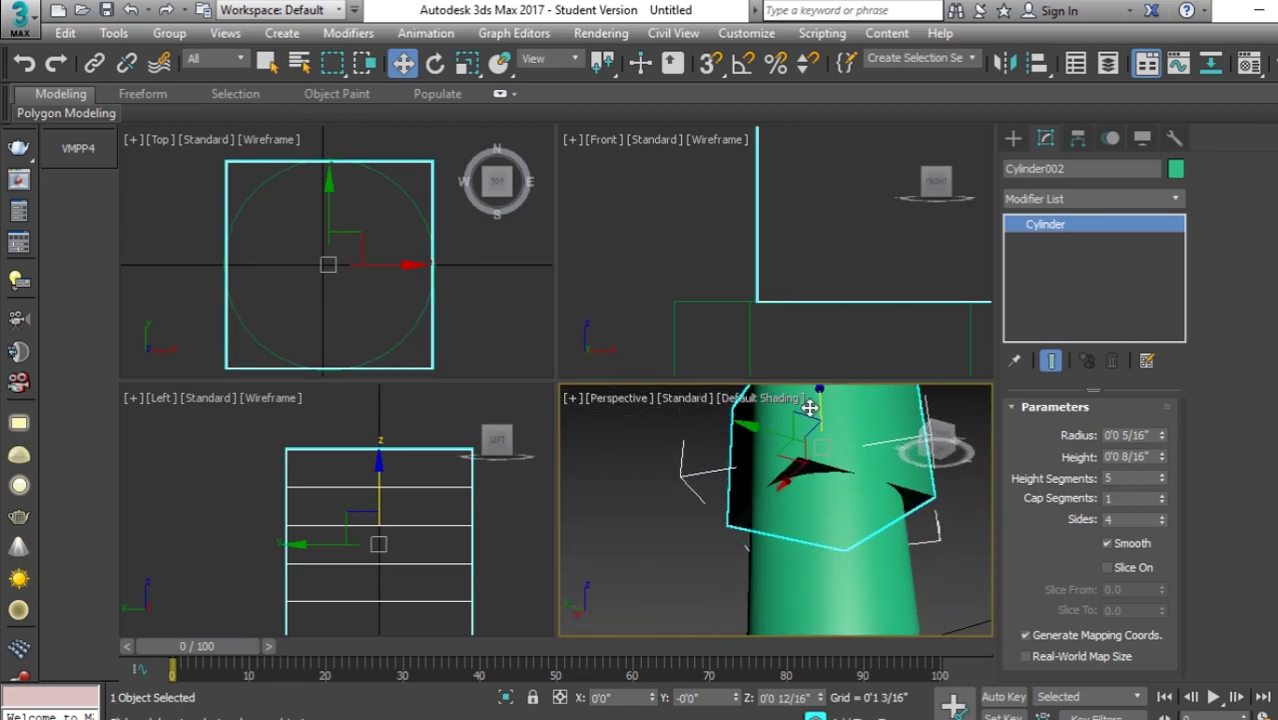
mouse_move(723, 414)
alt+middle_down()
mouse_move(630, 522)
mouse_move(867, 503)
mouse_move(930, 425)
mouse_move(816, 433)
mouse_move(730, 466)
mouse_move(936, 446)
alt+middle_up()
click(935, 442)
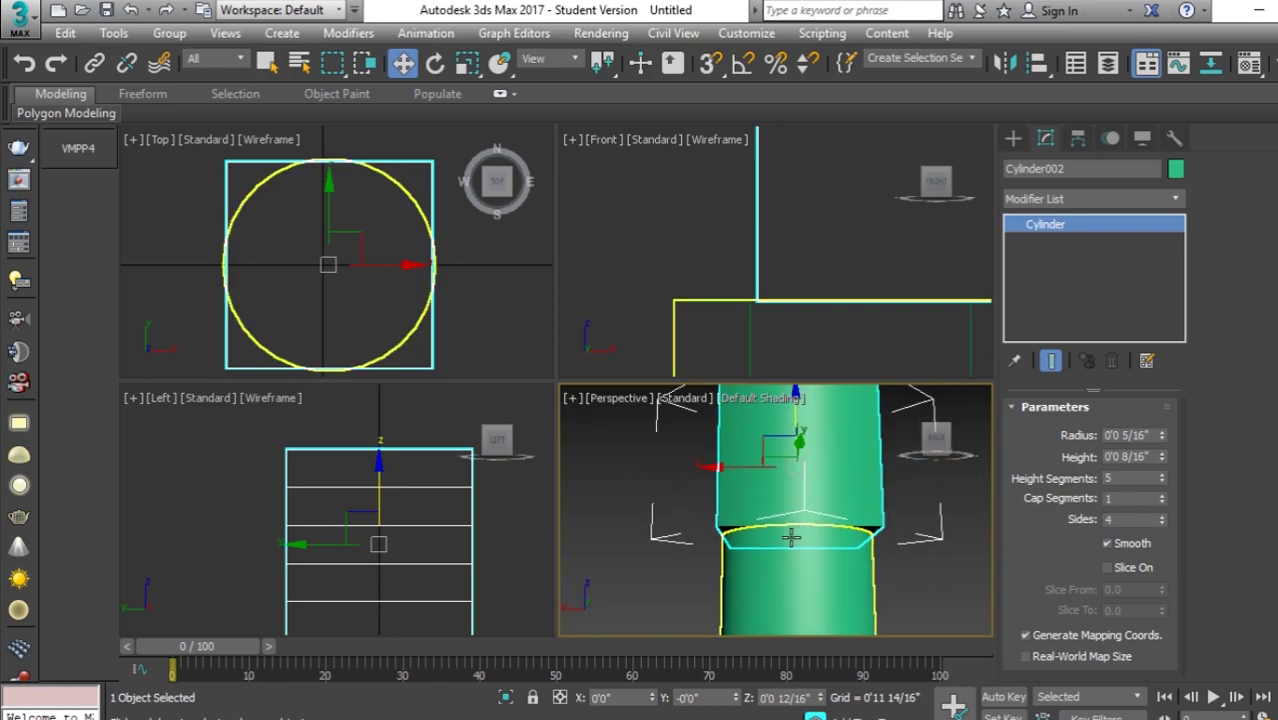
mouse_move(801, 543)
alt+middle_down()
mouse_move(760, 538)
mouse_move(813, 540)
mouse_move(602, 476)
mouse_move(844, 570)
mouse_move(871, 604)
mouse_move(847, 600)
alt+middle_up()
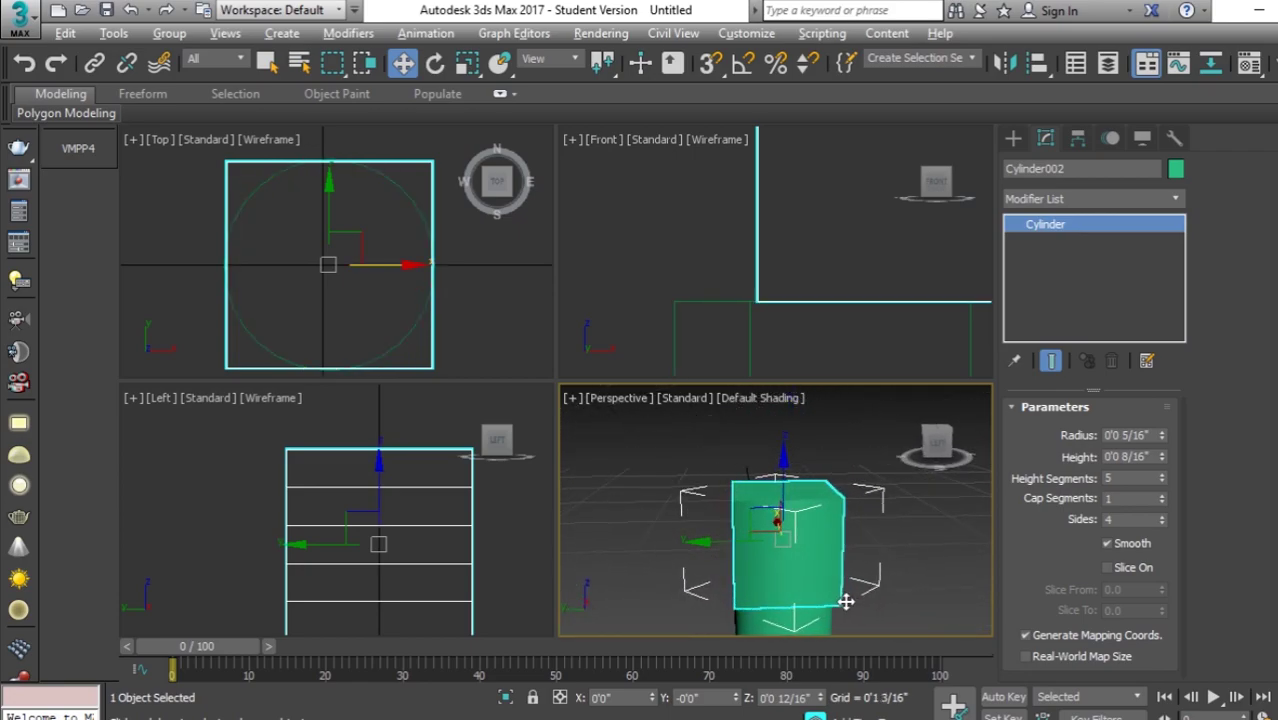
- Set the block's height to 0'1"
click(1162, 454)
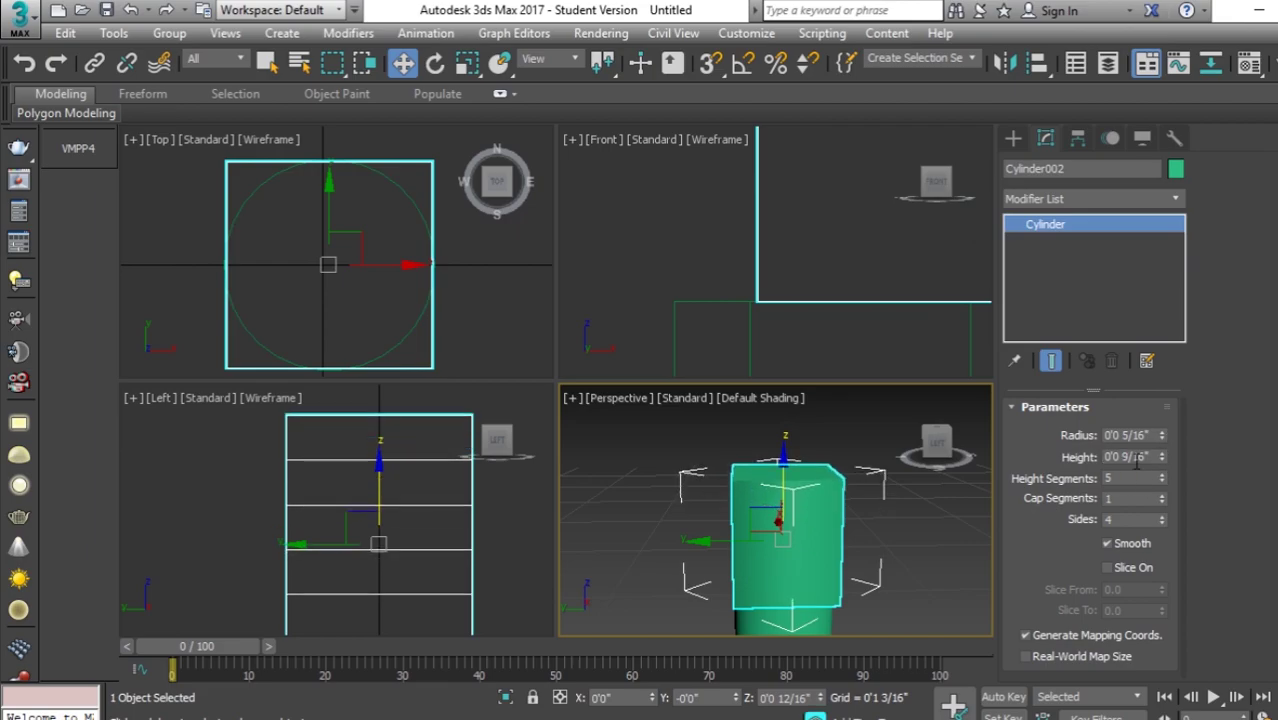
key(Return)
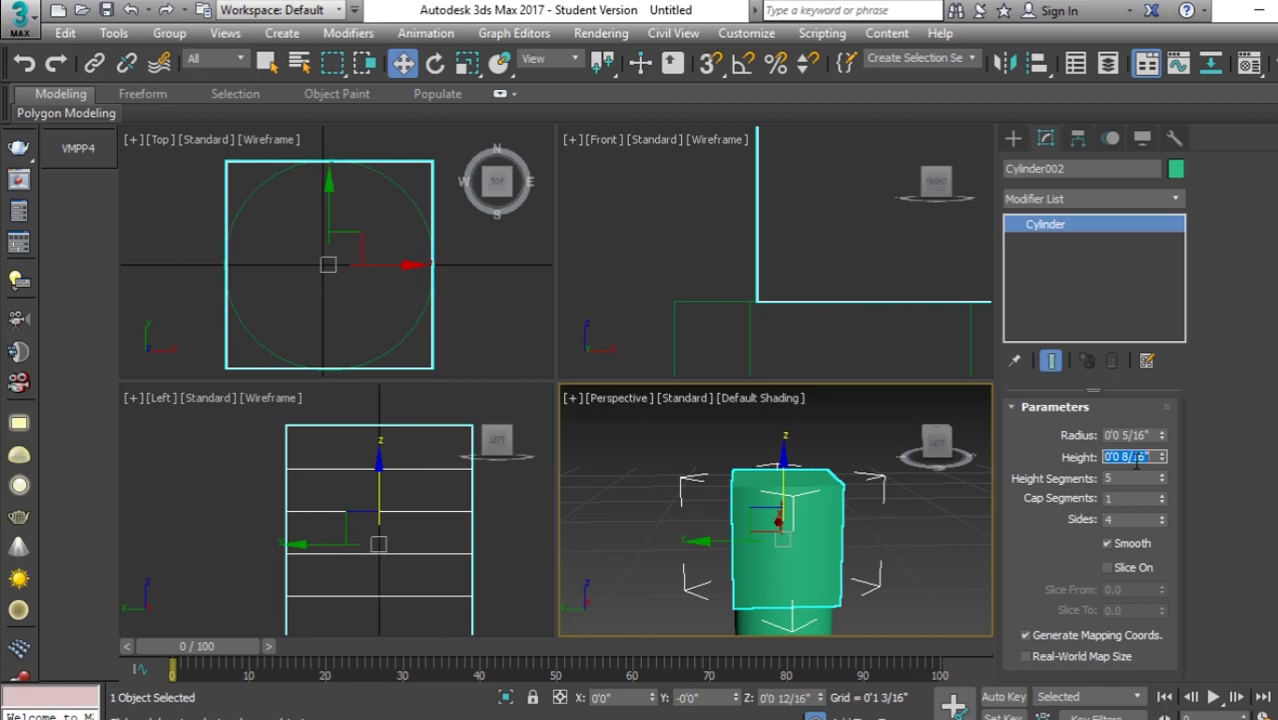
text(7'1")
key(Return)
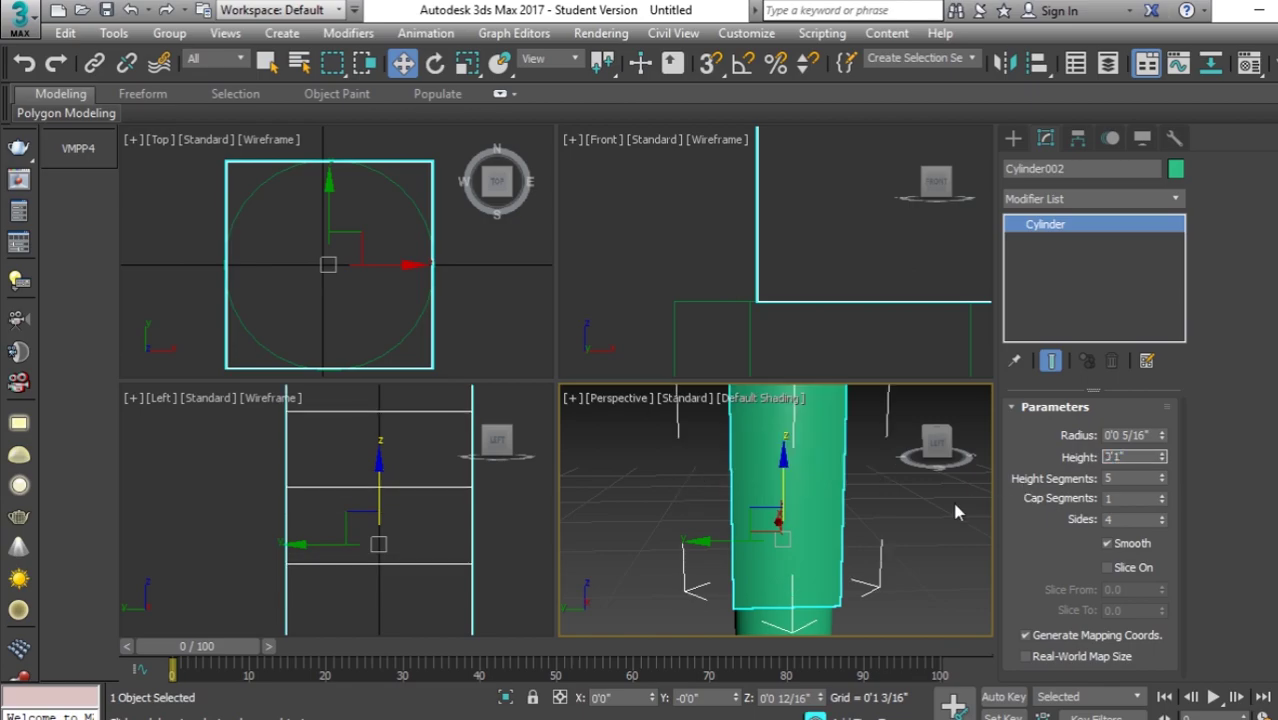
scroll(940, 514, down, 3)
mouse_move(842, 554)
alt+middle_down()
mouse_move(1047, 568)
mouse_move(1013, 556)
alt+middle_up()
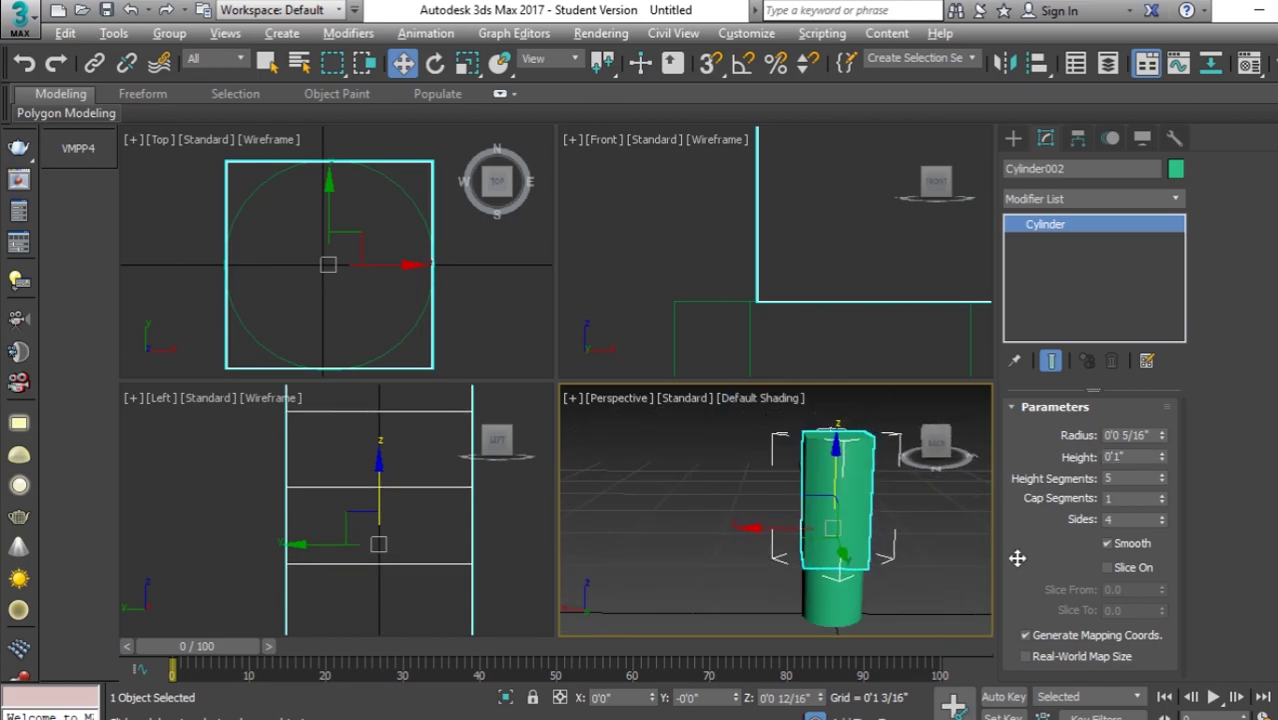
- Reset Height Segments to 1 and convert the block to an Editable Poly
right_click(831, 430)
mouse_move(868, 635)
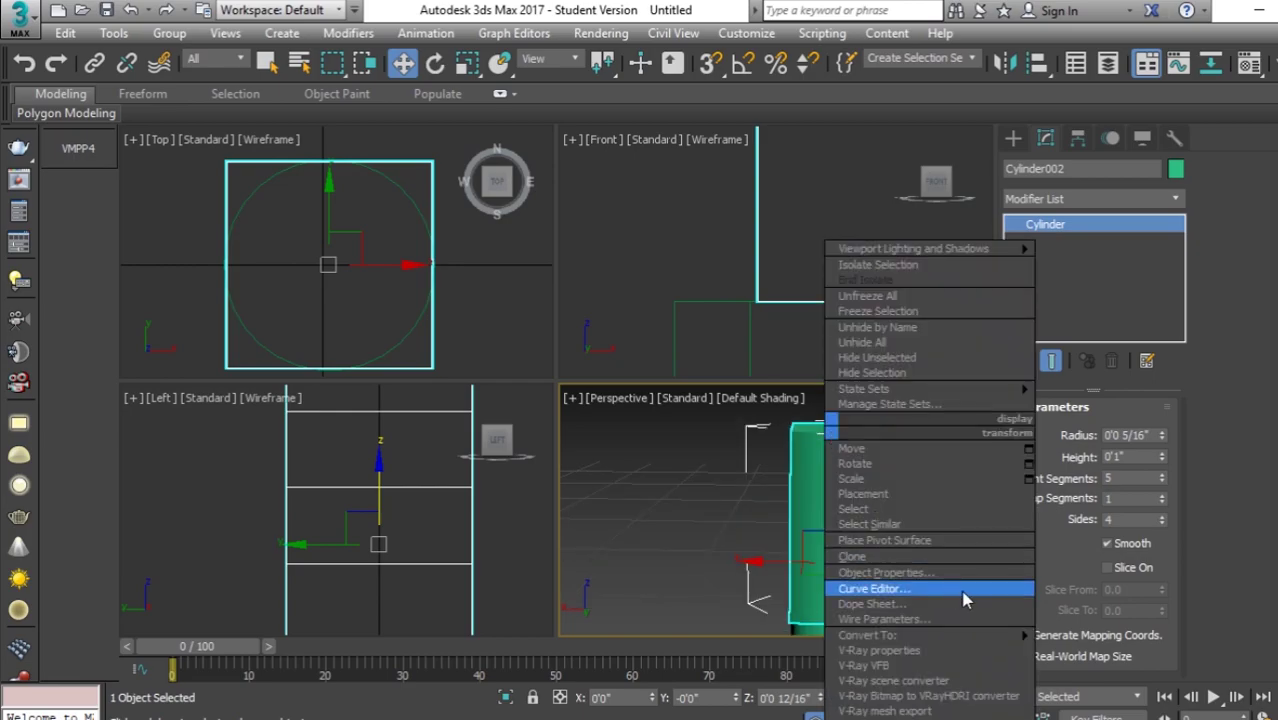
click(1131, 651)
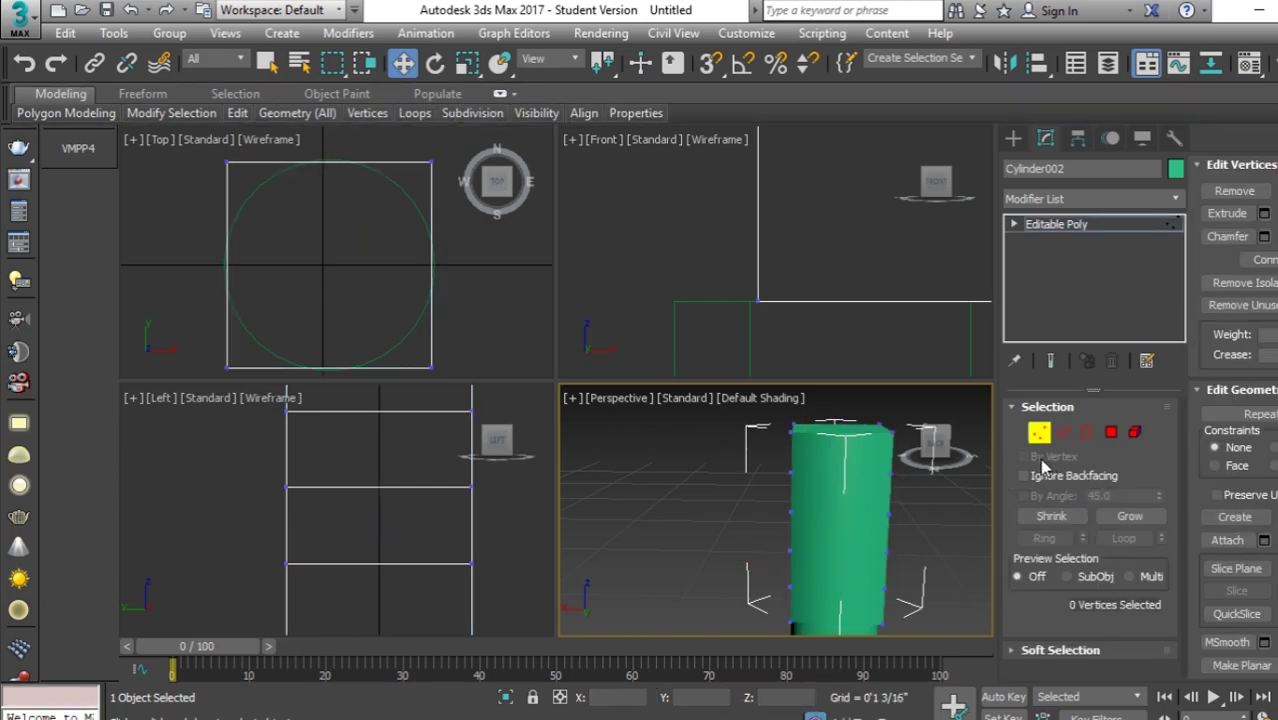
key(ctrl+z)
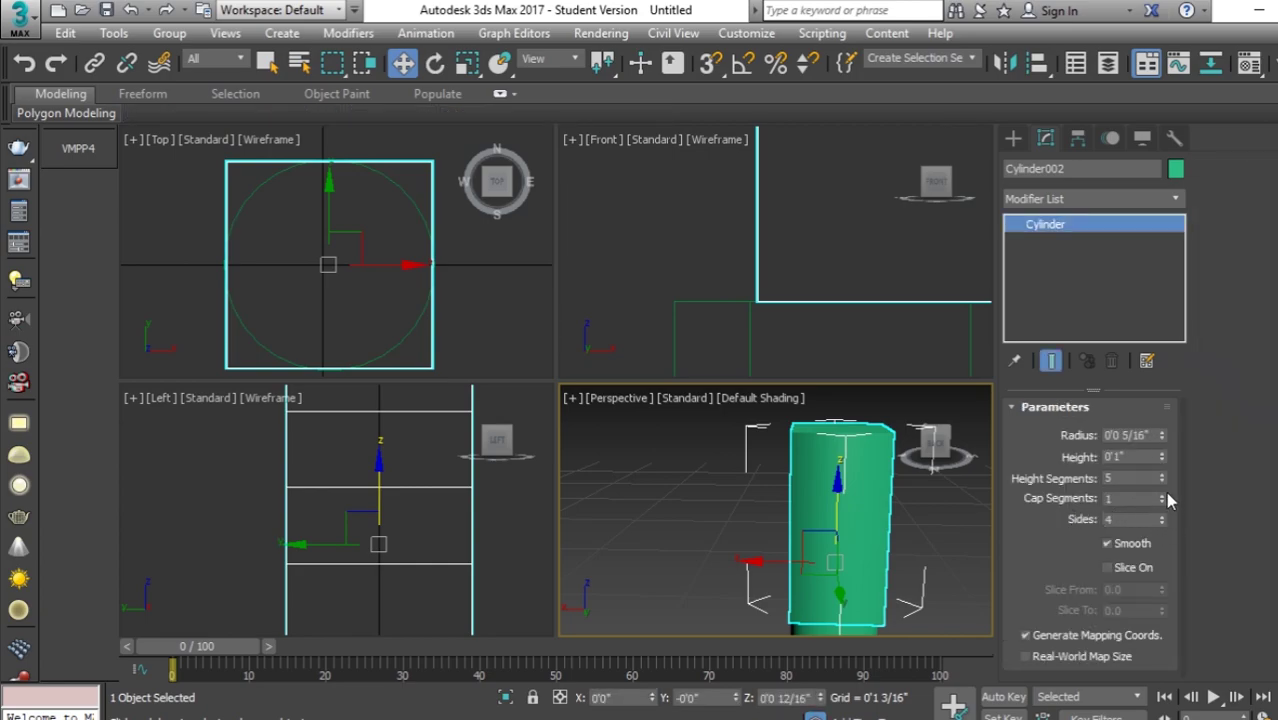
right_click(1162, 480)
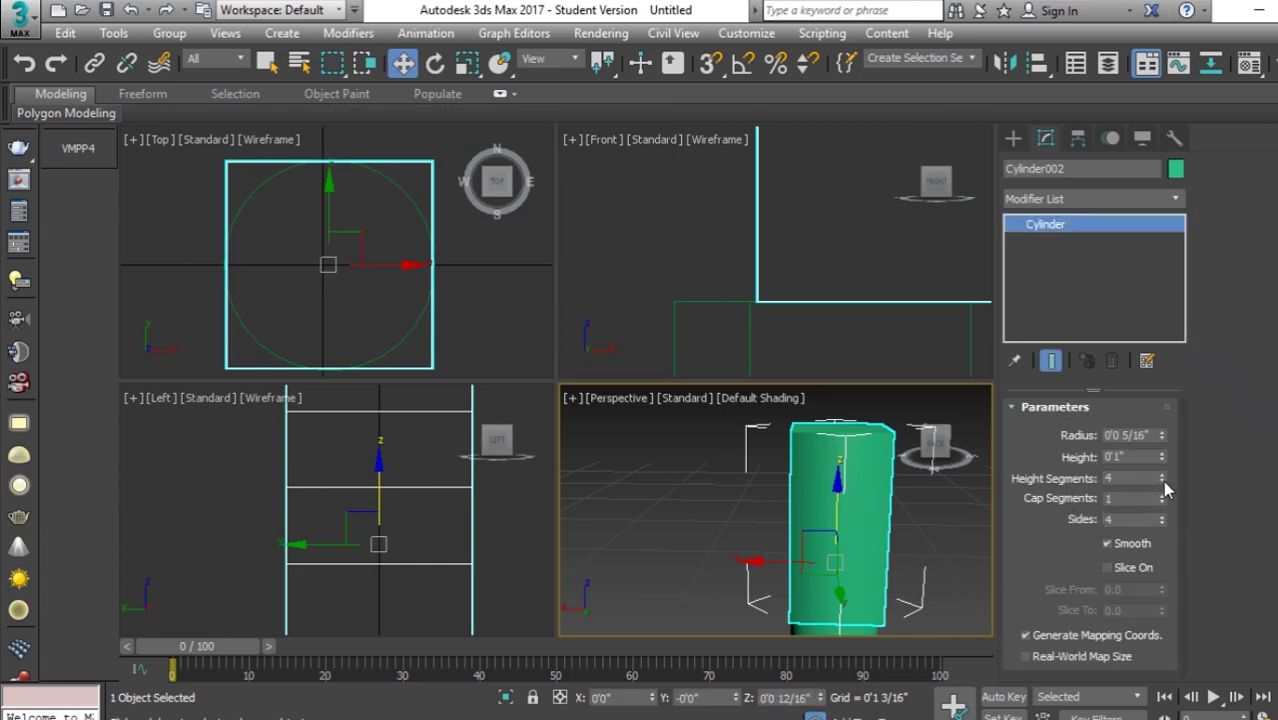
right_click(856, 499)
click(1095, 651)
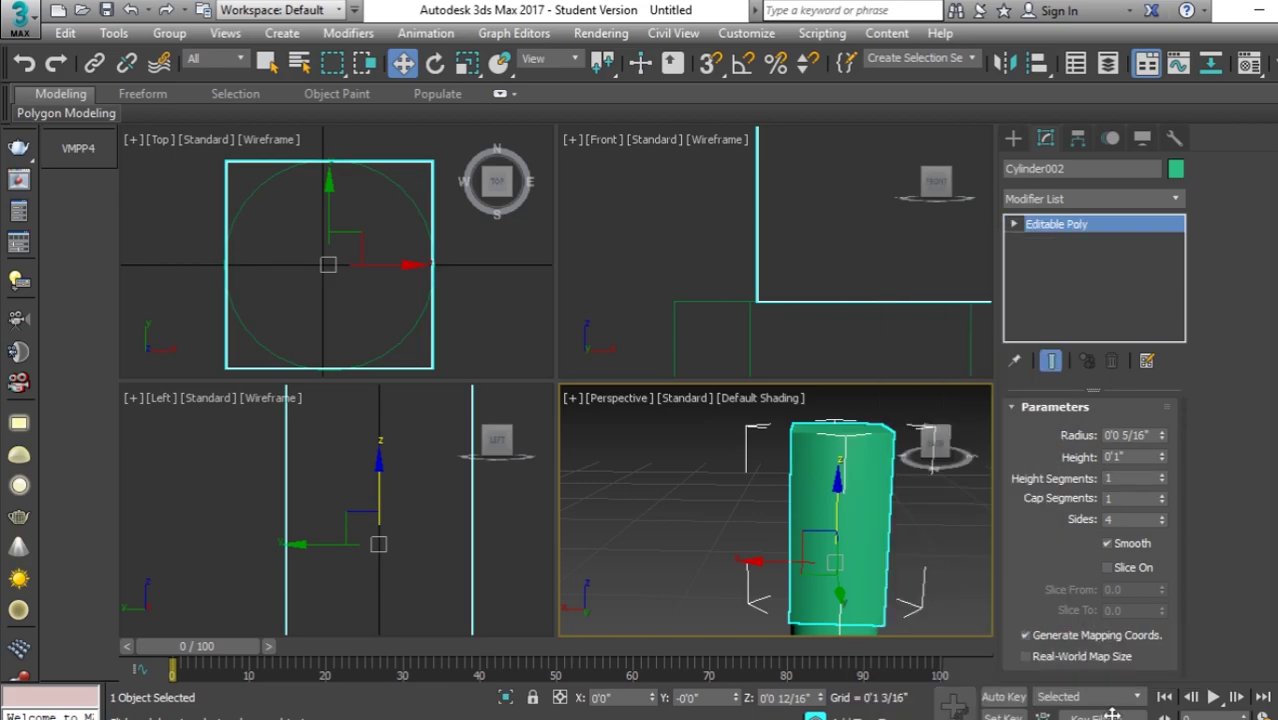
click(758, 398)
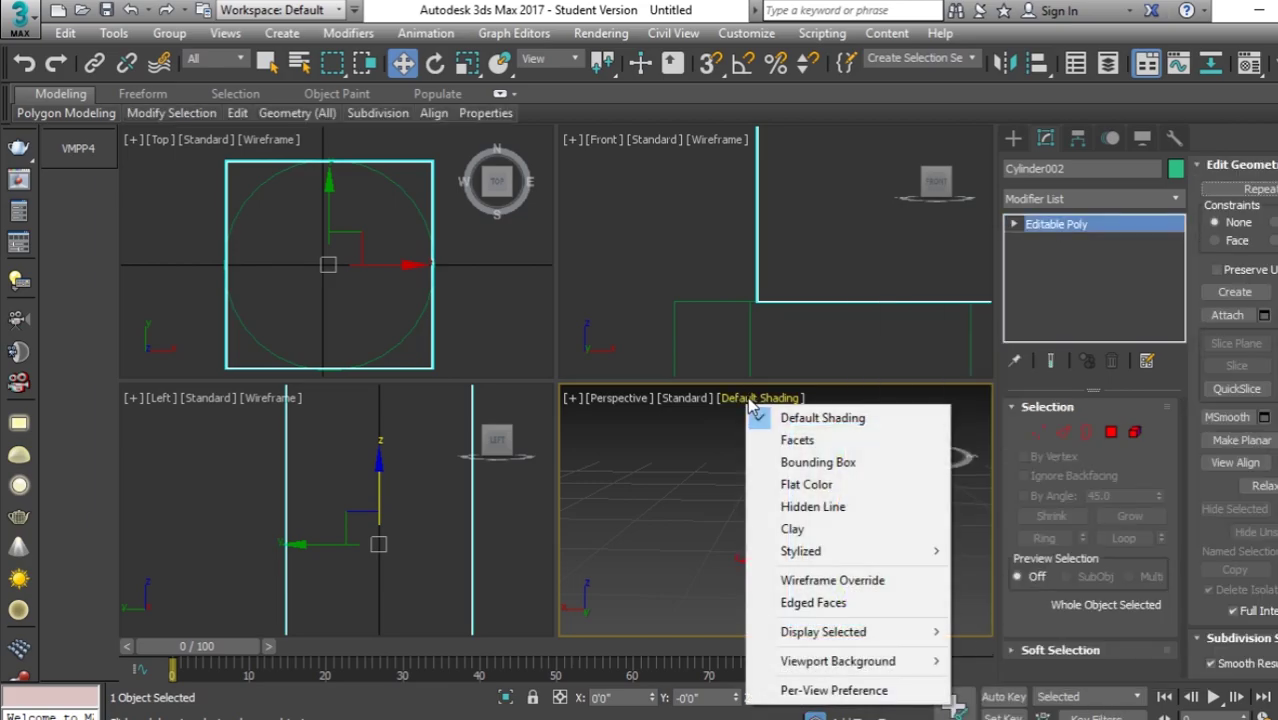
- Show edged faces and maximize the Perspective view facing the block's front
click(813, 602)
key(alt+w)
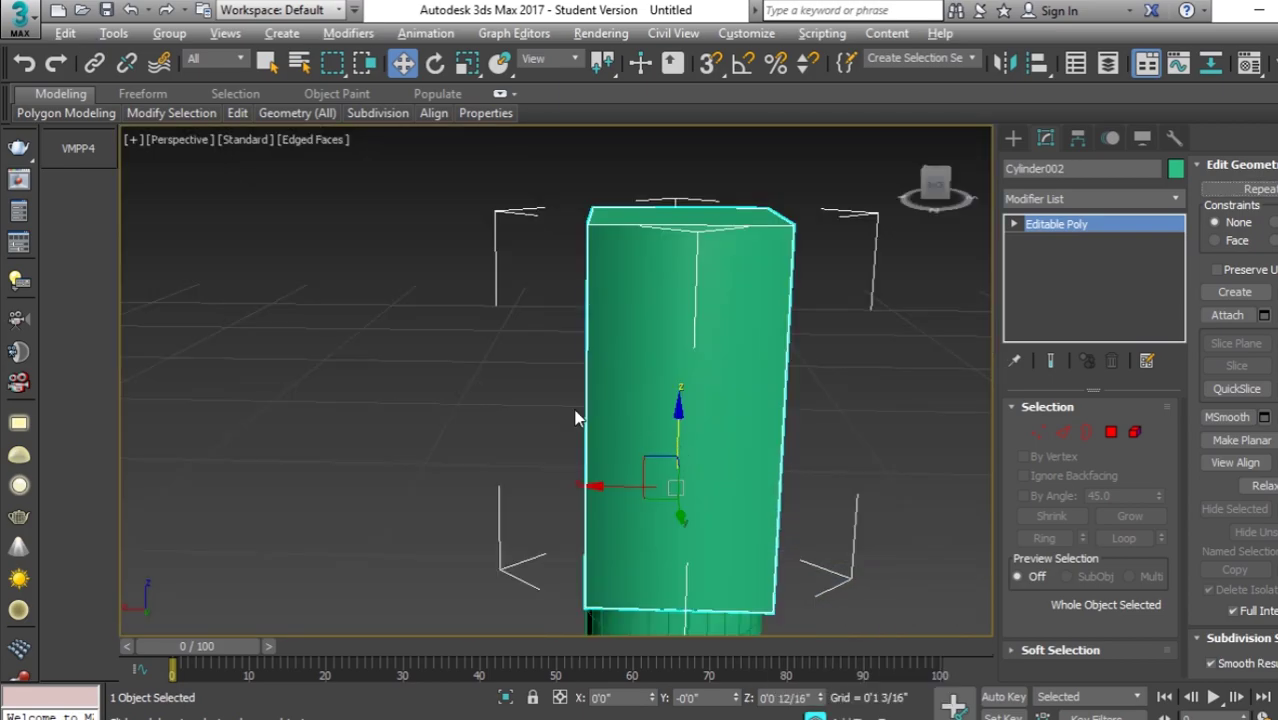
mouse_move(579, 422)
alt+middle_down()
mouse_move(733, 433)
mouse_move(819, 323)
mouse_move(805, 300)
alt+middle_up()
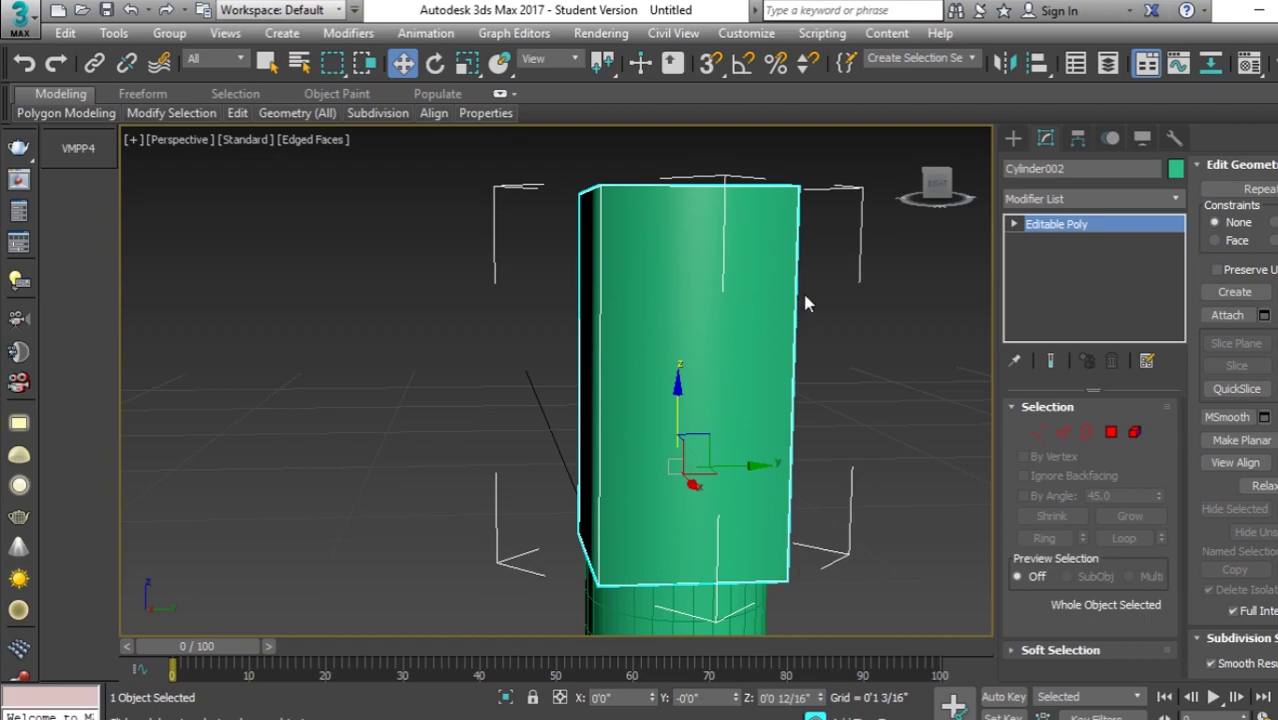
click(937, 190)
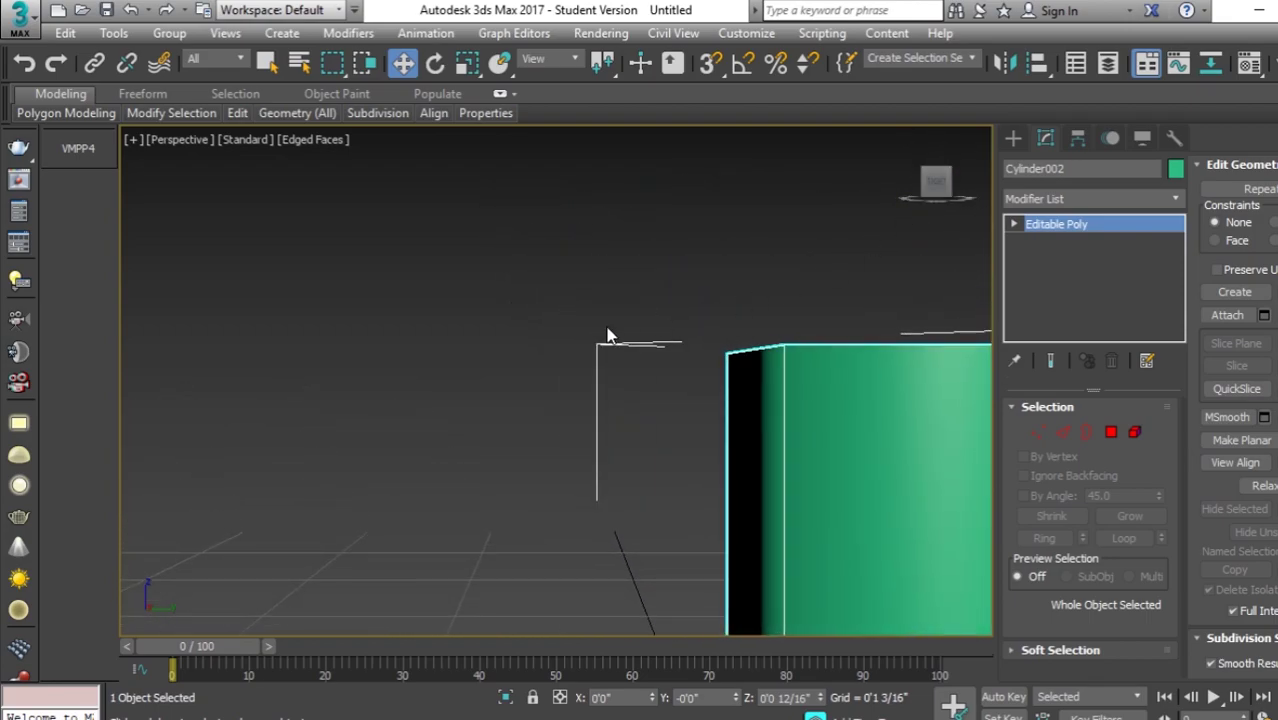
scroll(608, 334, down, 3)
mouse_move(765, 371)
middle_down()
mouse_move(651, 358)
mouse_move(636, 330)
middle_up()
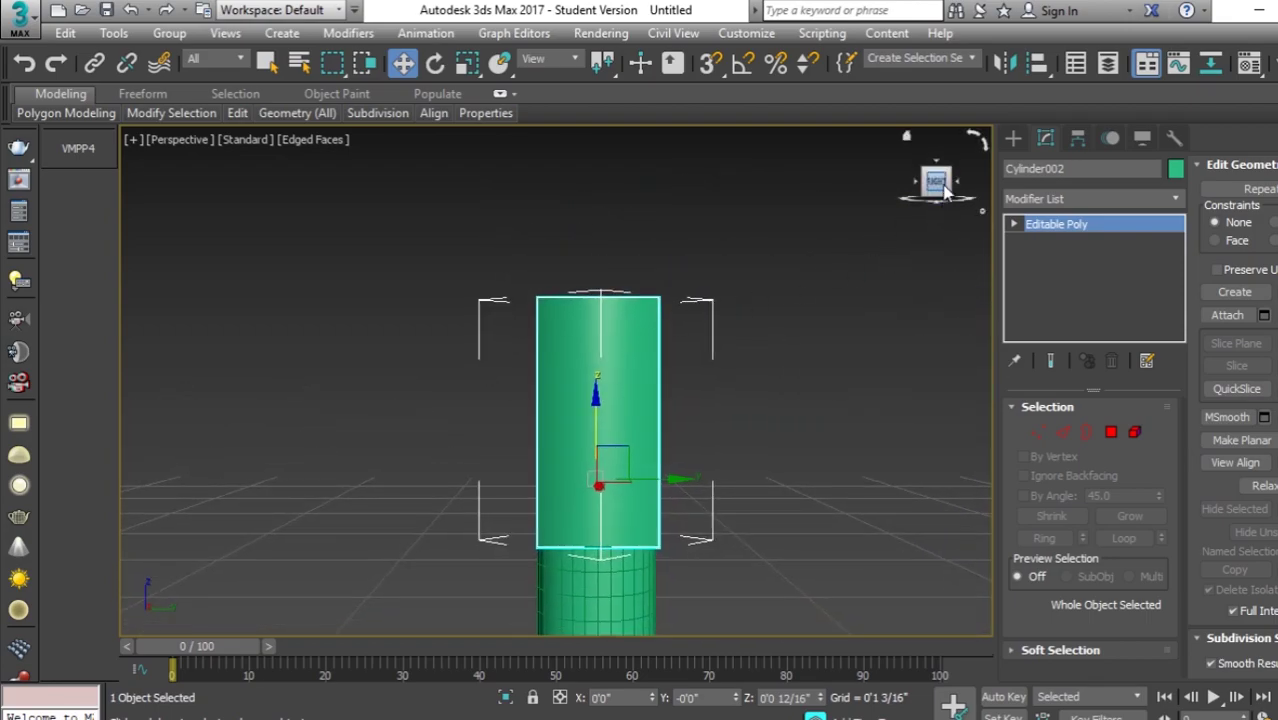
- Select the block's four top vertices and scale them outward to flare the top
click(1042, 436)
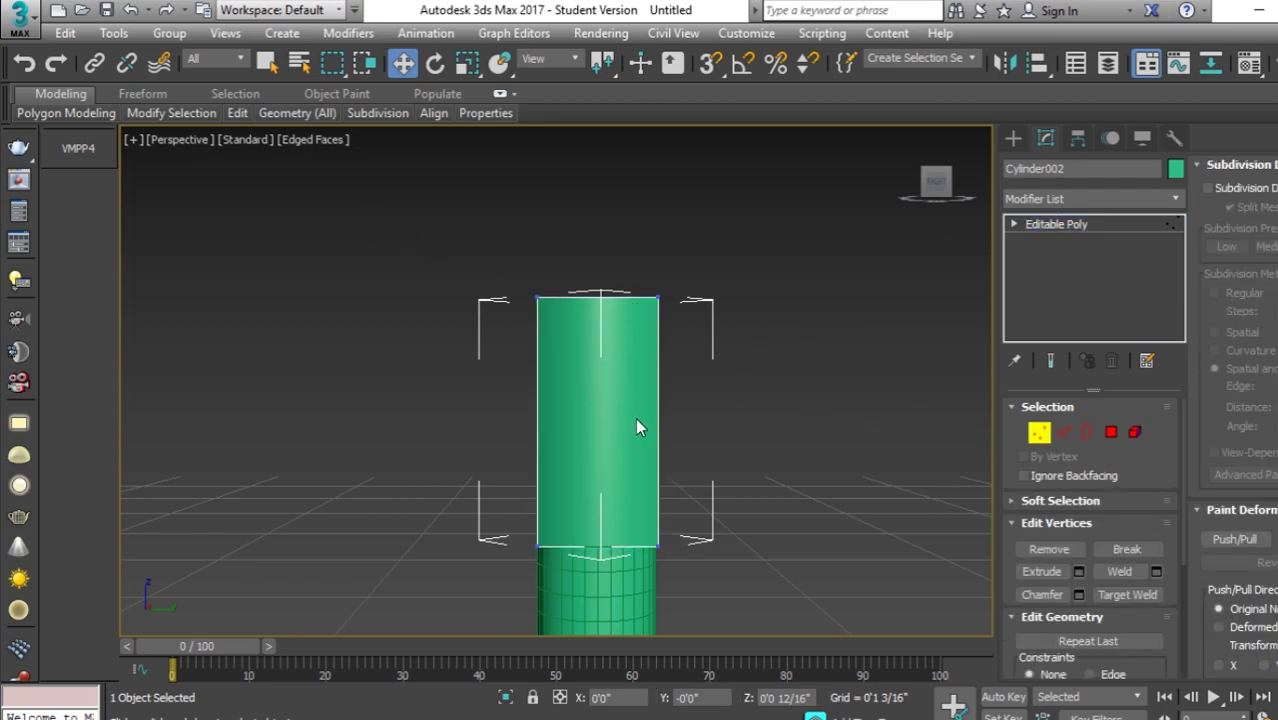
mouse_move(659, 467)
alt+middle_down()
mouse_move(677, 543)
mouse_move(653, 451)
alt+middle_up()
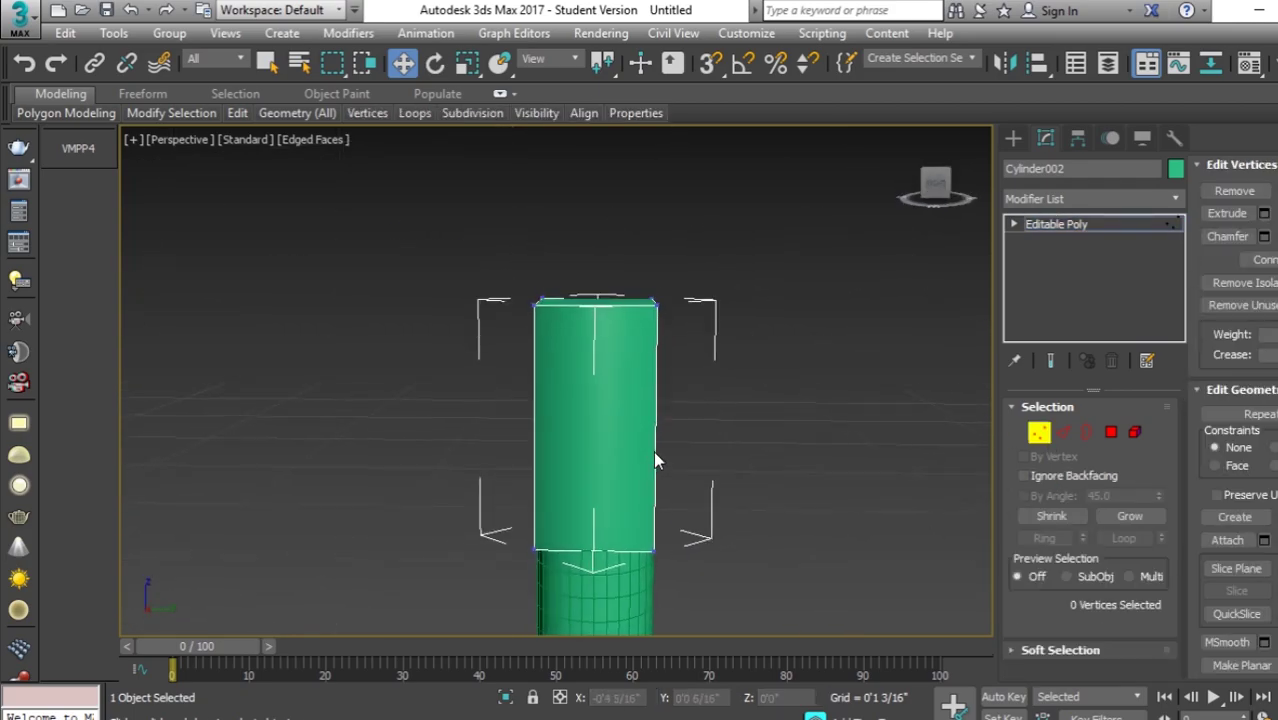
drag(640, 318, 690, 252)
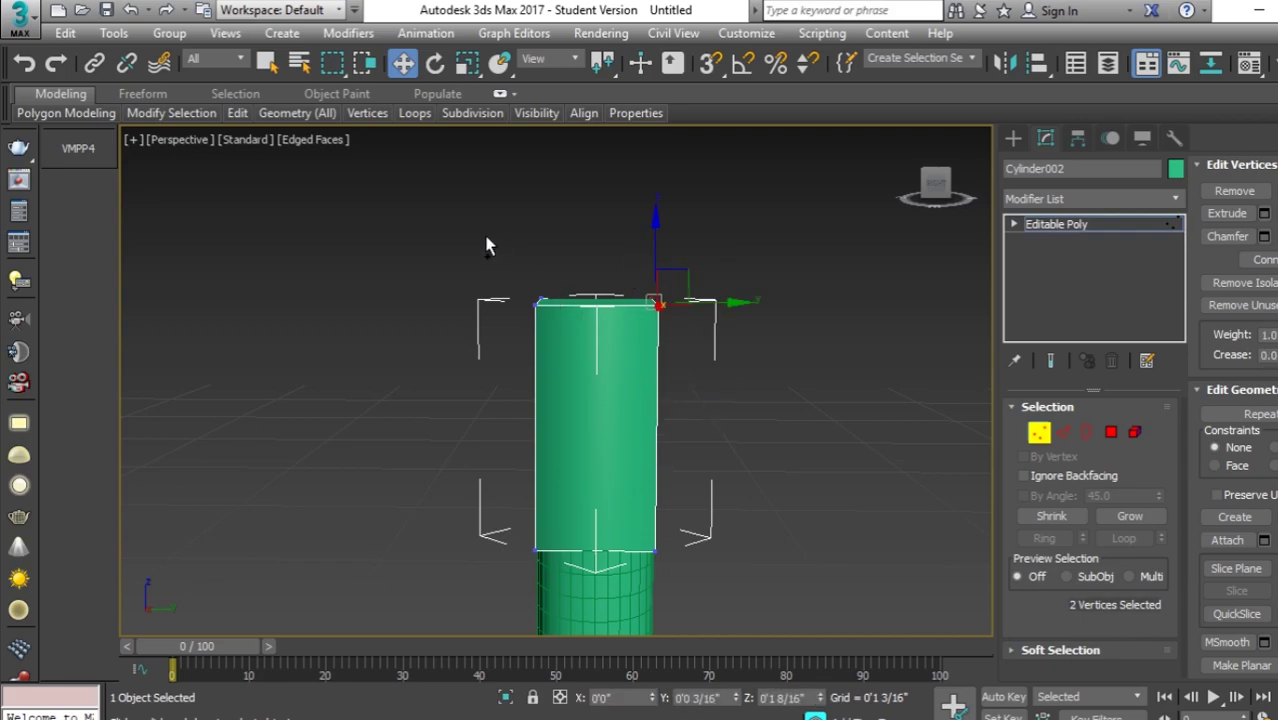
ctrl+drag(566, 376, 566, 376)
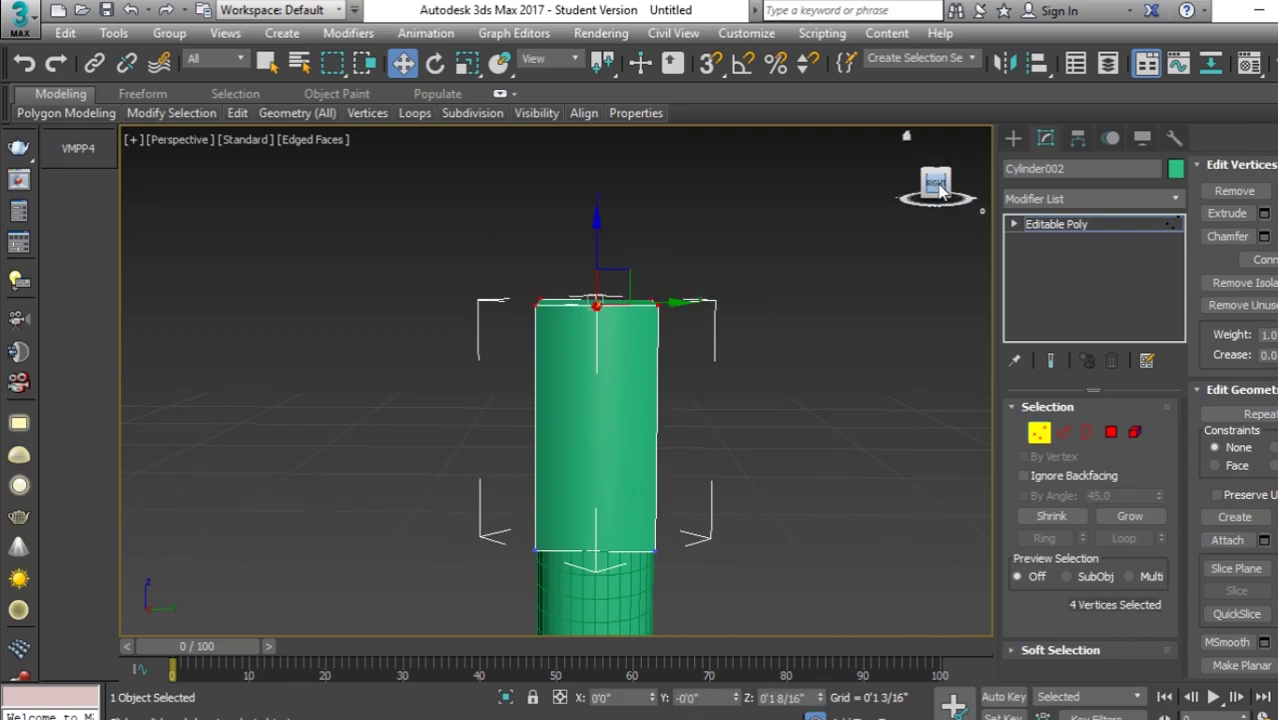
alt+middle_drag(658, 359, 515, 204)
click(467, 63)
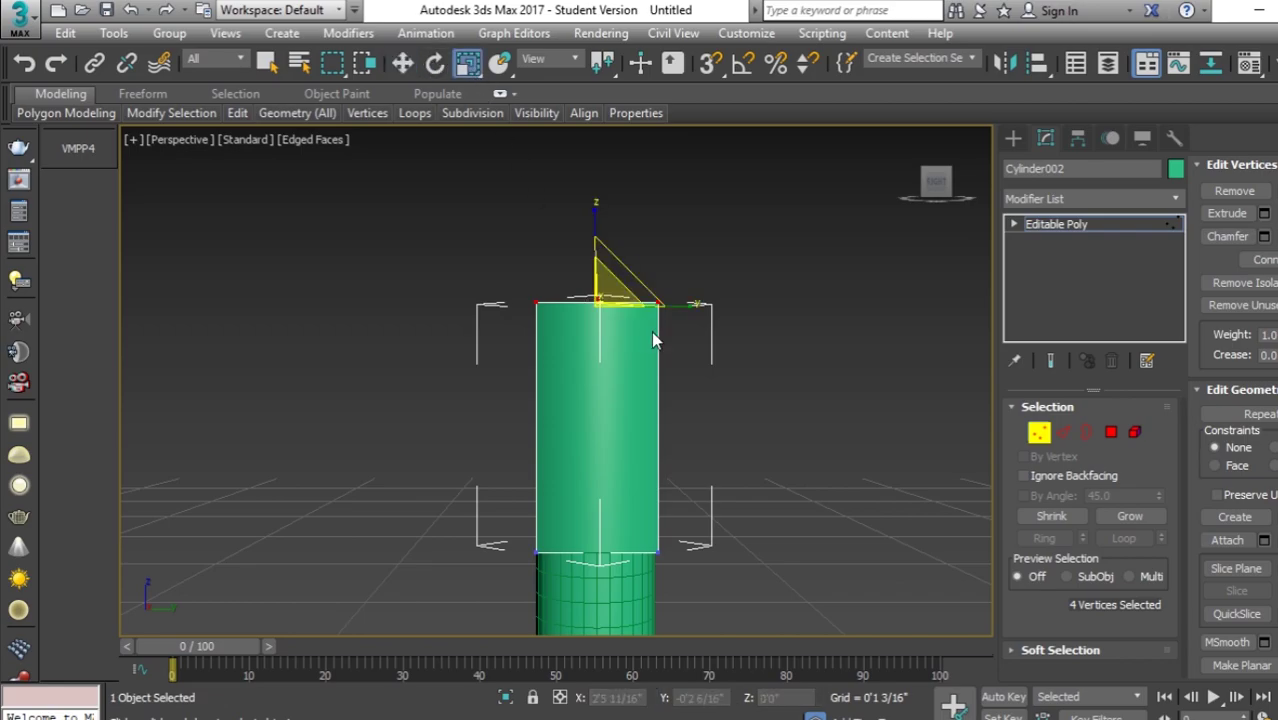
drag(672, 306, 701, 310)
drag(742, 311, 758, 320)
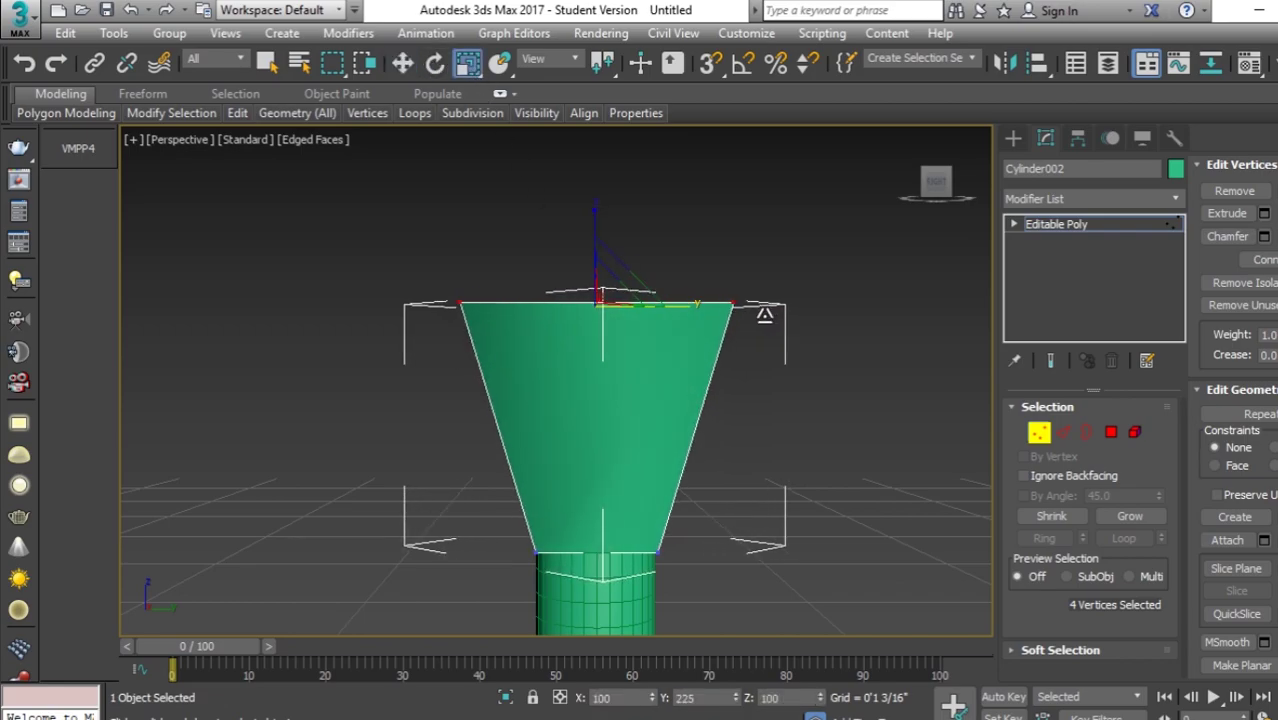
- Inspect the tapered block from an angle and exit vertex sub-object level
mouse_move(747, 325)
alt+middle_down()
mouse_move(678, 493)
mouse_move(919, 500)
mouse_move(964, 451)
mouse_move(610, 463)
mouse_move(622, 471)
mouse_move(632, 457)
mouse_move(542, 442)
mouse_move(636, 458)
mouse_move(469, 473)
mouse_move(256, 437)
mouse_move(265, 407)
mouse_move(282, 458)
mouse_move(542, 463)
mouse_move(745, 445)
mouse_move(710, 437)
mouse_move(629, 464)
mouse_move(645, 466)
alt+middle_up()
scroll(582, 403, up, 2)
scroll(639, 439, down, 2)
scroll(256, 437, up, 2)
scroll(265, 407, down, 2)
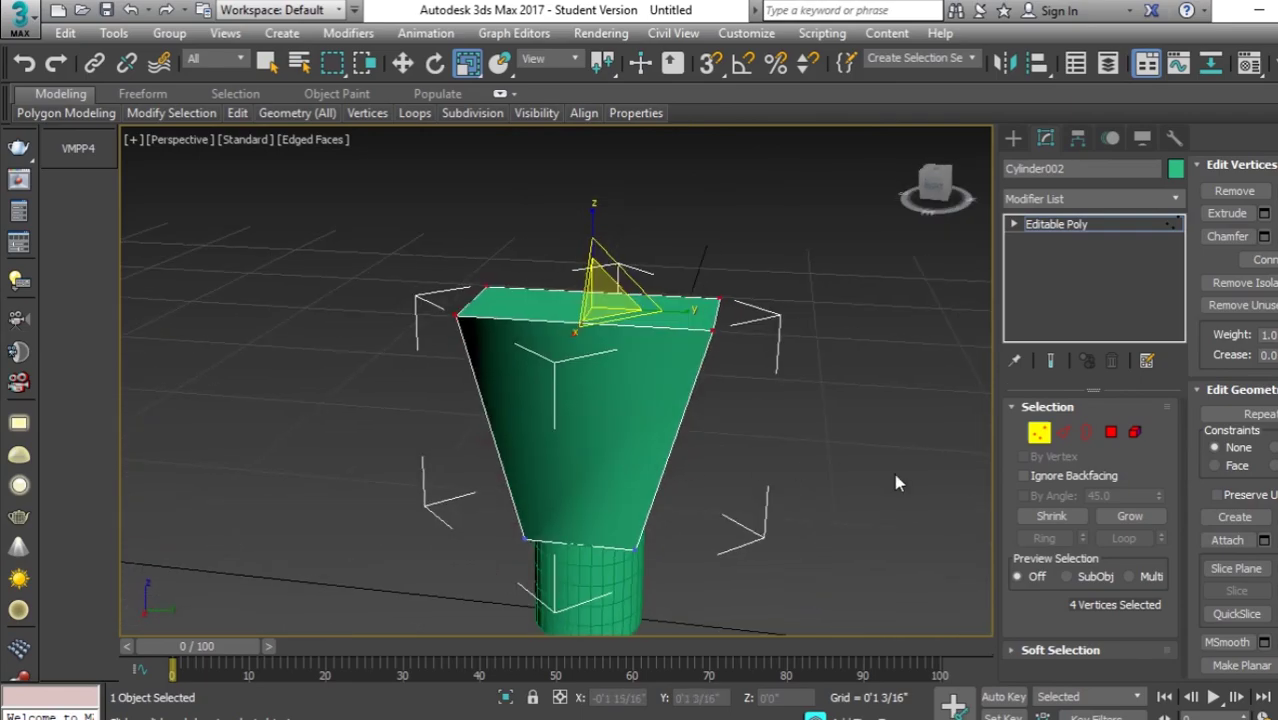
click(1039, 436)
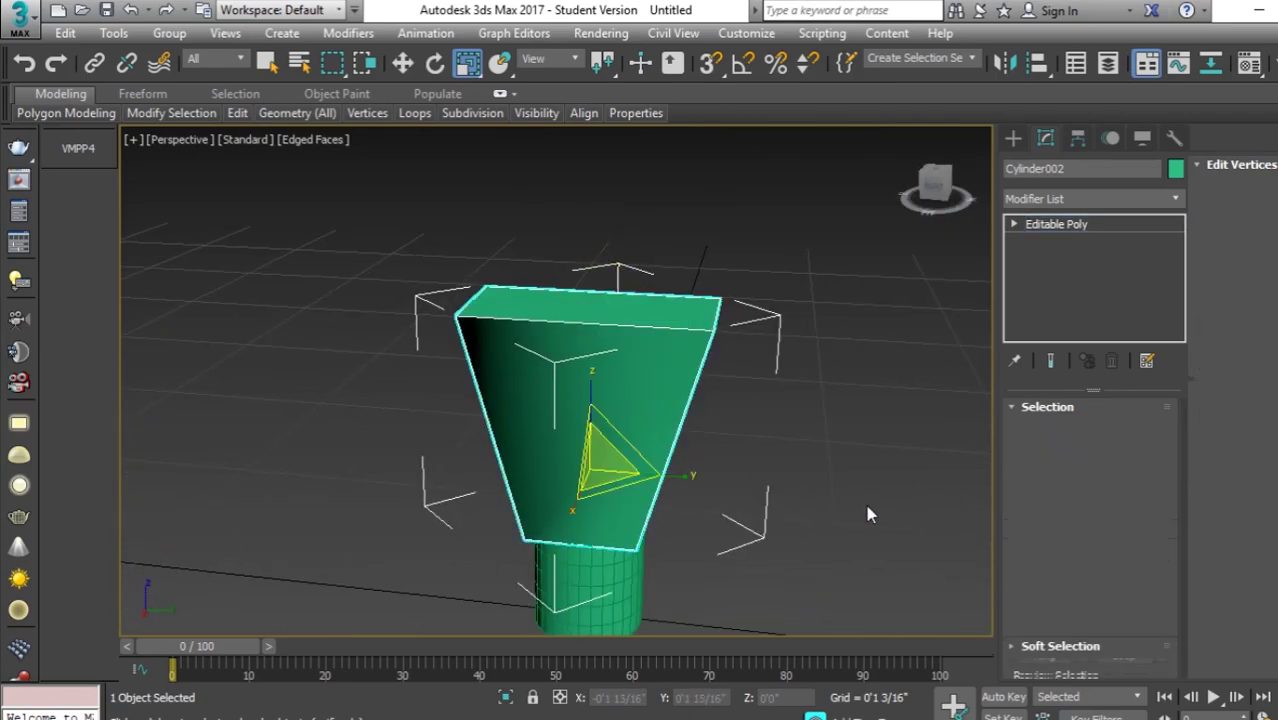
- Select the tapered block's top and bottom edges and connect them with 2 vertical edges down the front
click(620, 549)
mouse_move(602, 548)
alt+middle_down()
mouse_move(650, 533)
mouse_move(600, 452)
alt+middle_up()
click(600, 452)
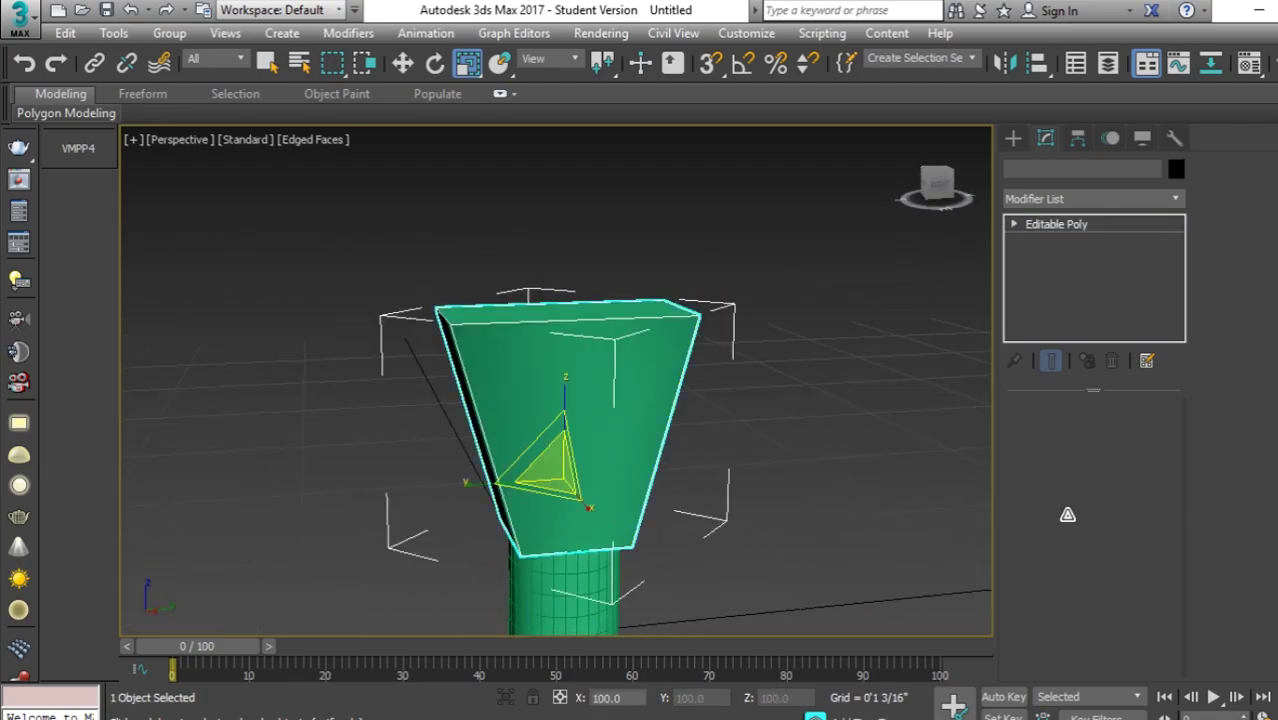
click(546, 321)
ctrl+click(571, 547)
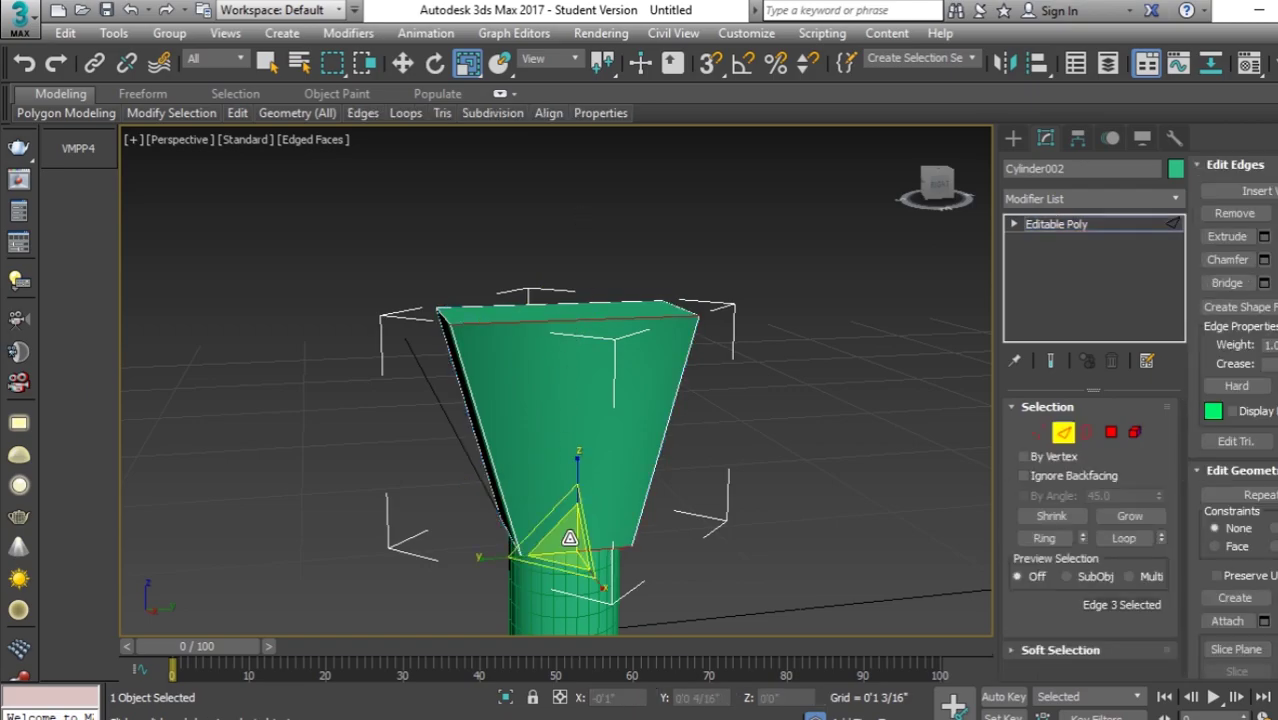
key(w)
alt+middle_drag(637, 540, 328, 535)
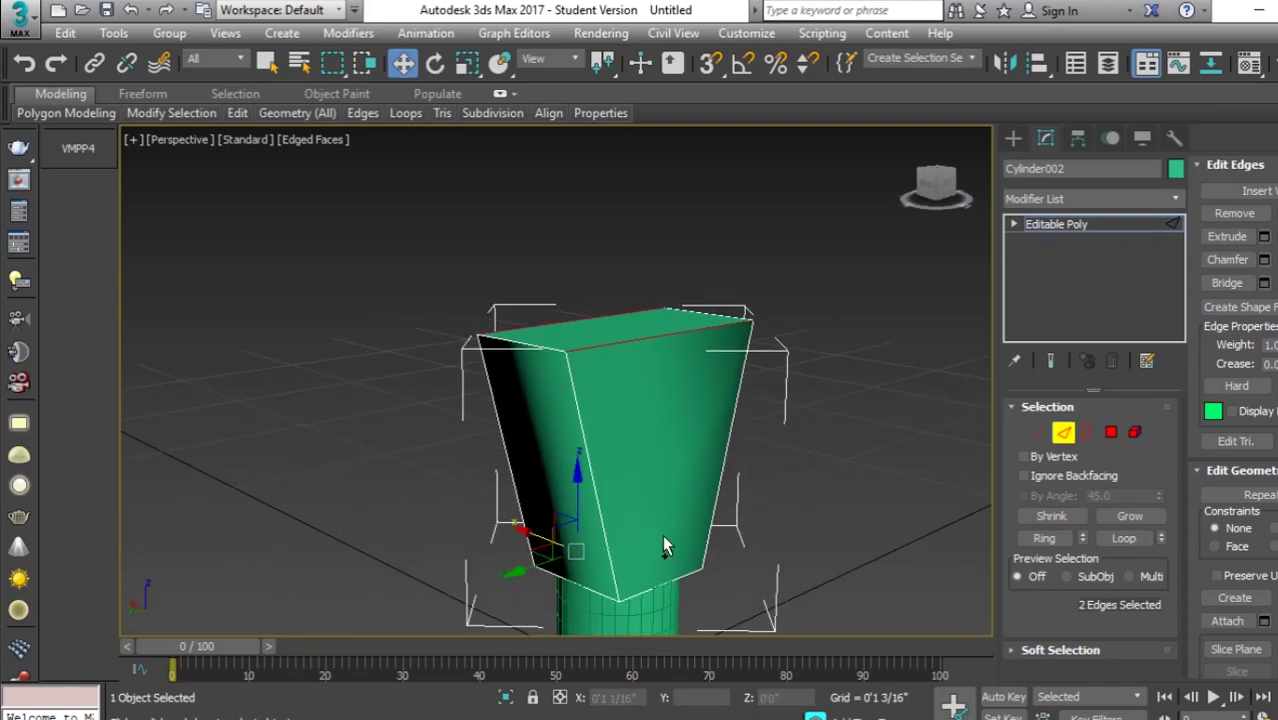
mouse_move(742, 538)
alt+middle_down()
mouse_move(633, 528)
mouse_move(653, 551)
mouse_move(672, 540)
mouse_move(679, 499)
mouse_move(669, 507)
alt+middle_up()
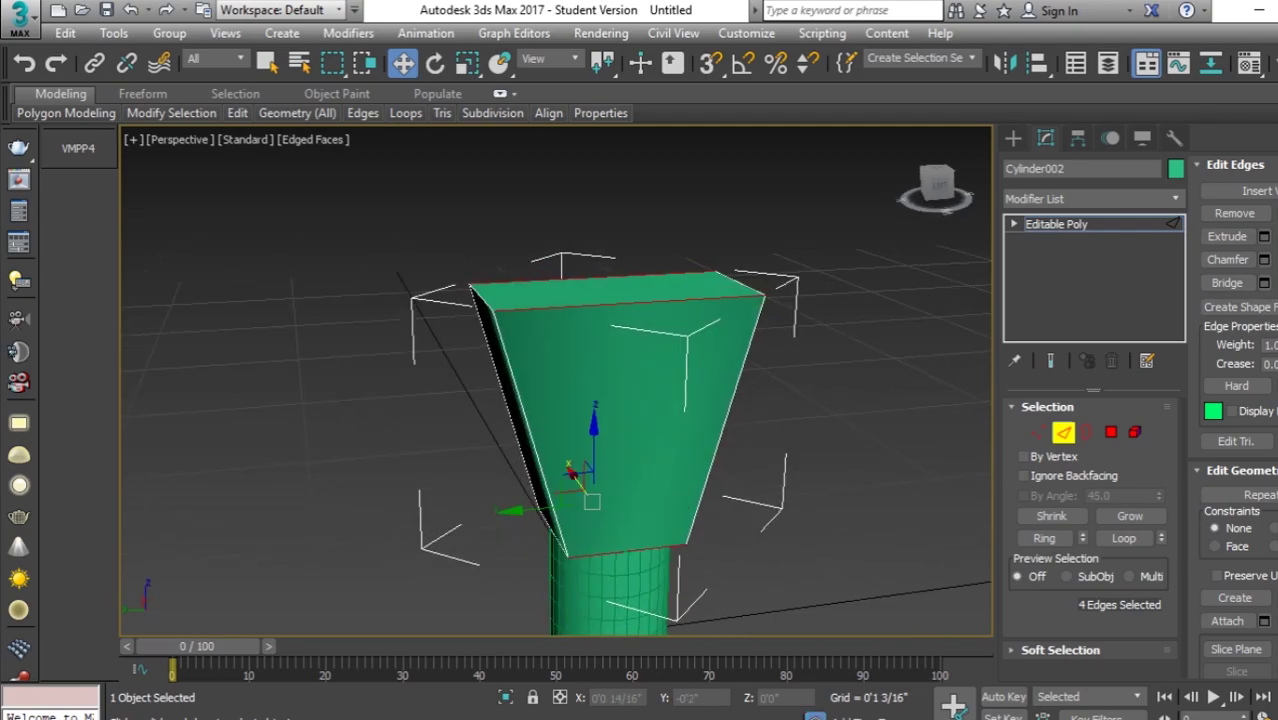
key(ctrl+shift+e)
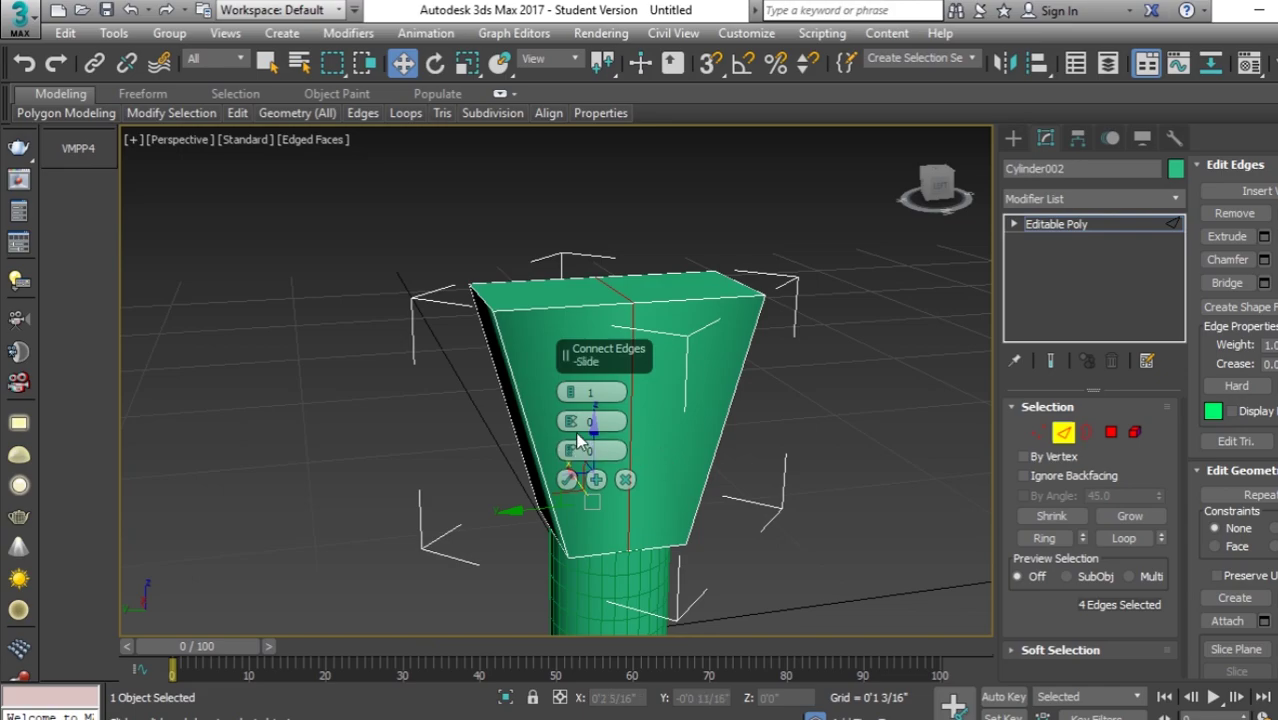
drag(571, 397, 570, 392)
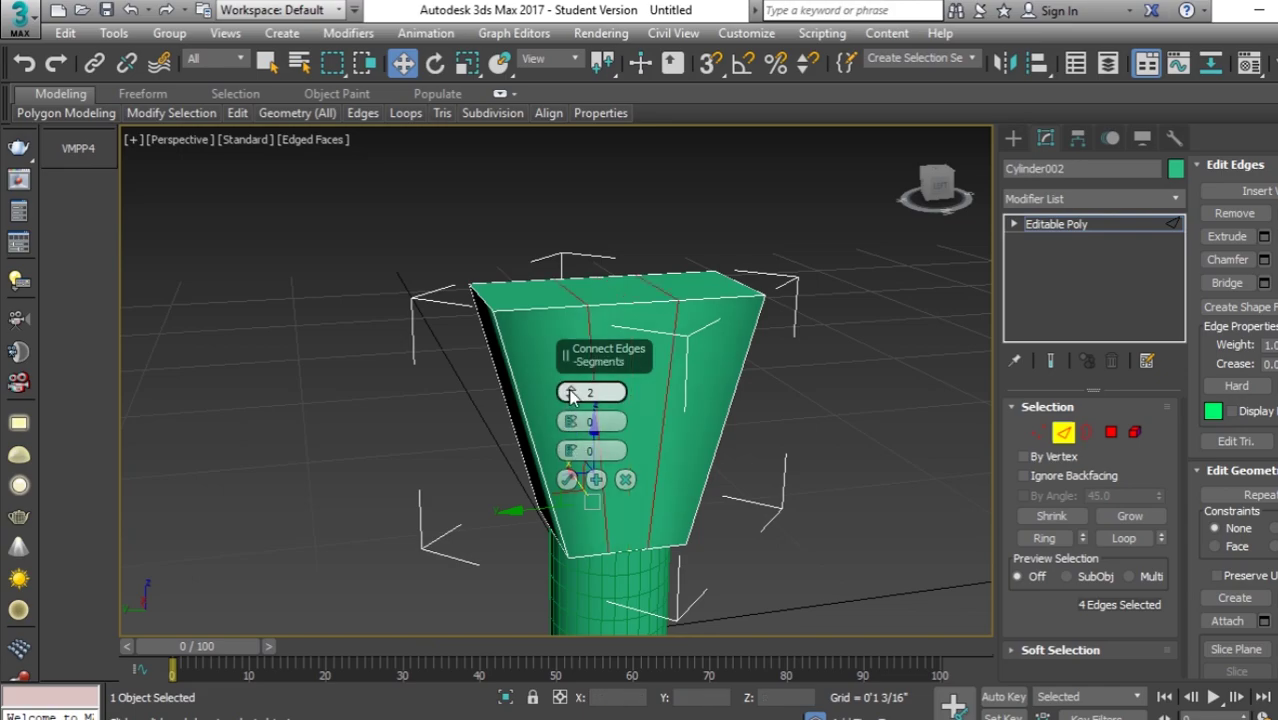
click(567, 481)
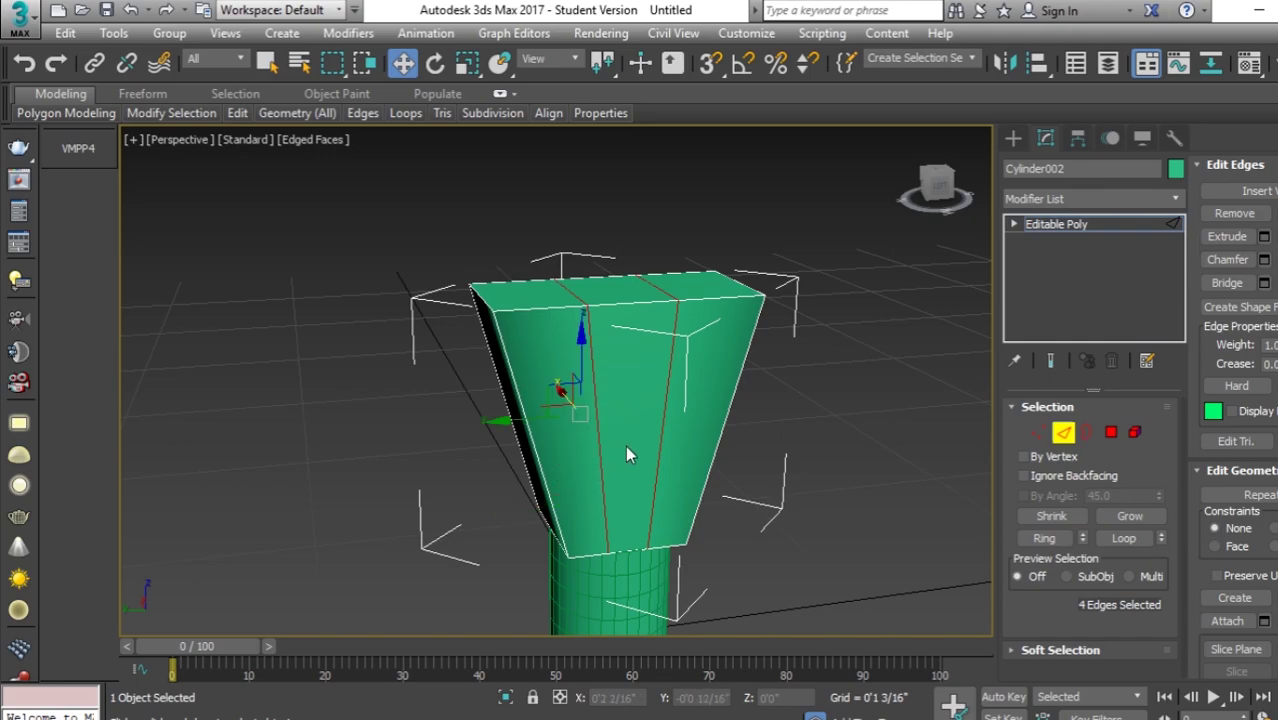
- Connect the front vertical edges with 2 new edges at Pinch 35, forming a narrow strip
click(594, 384)
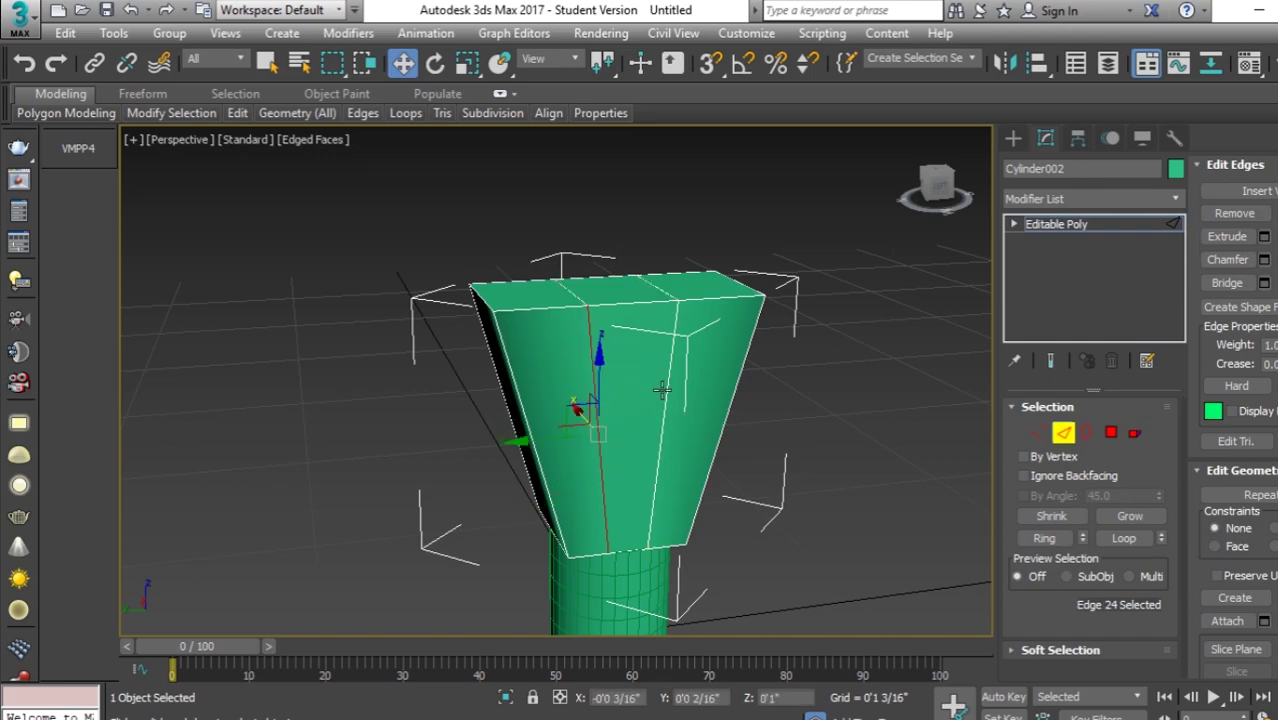
click(667, 390)
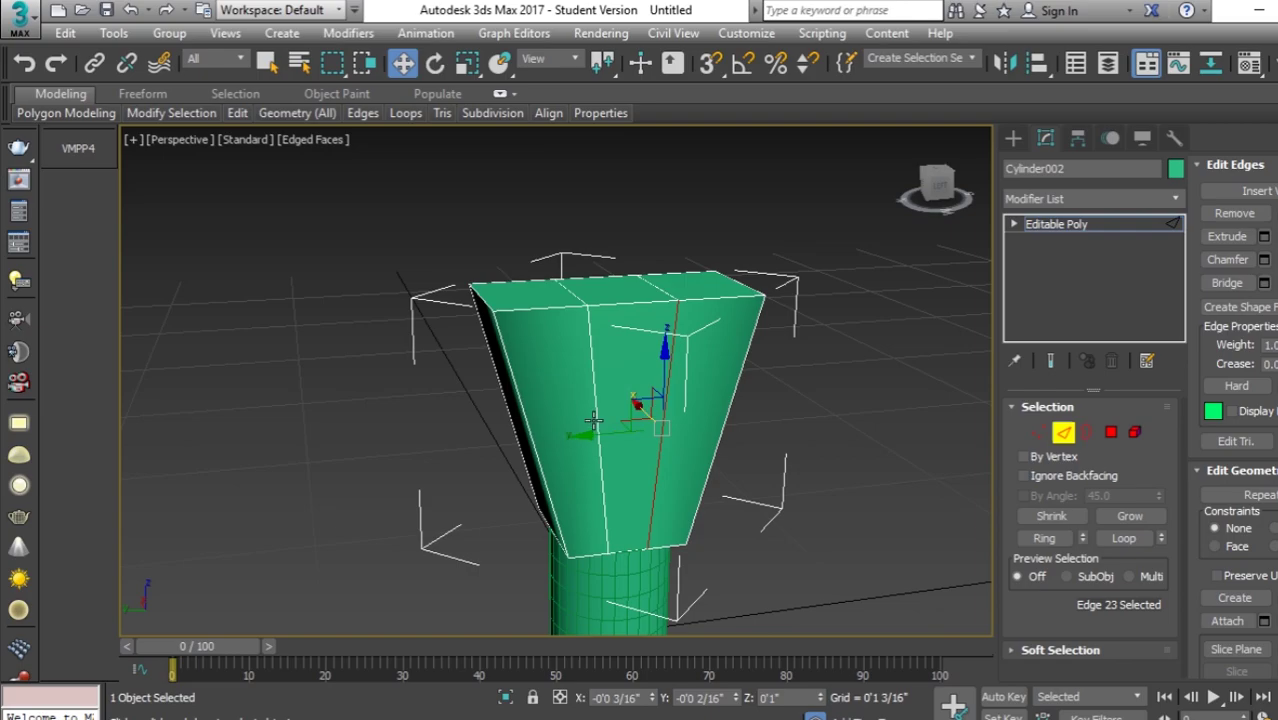
ctrl+click(605, 442)
mouse_move(605, 442)
alt+middle_down()
mouse_move(813, 462)
mouse_move(726, 481)
alt+middle_up()
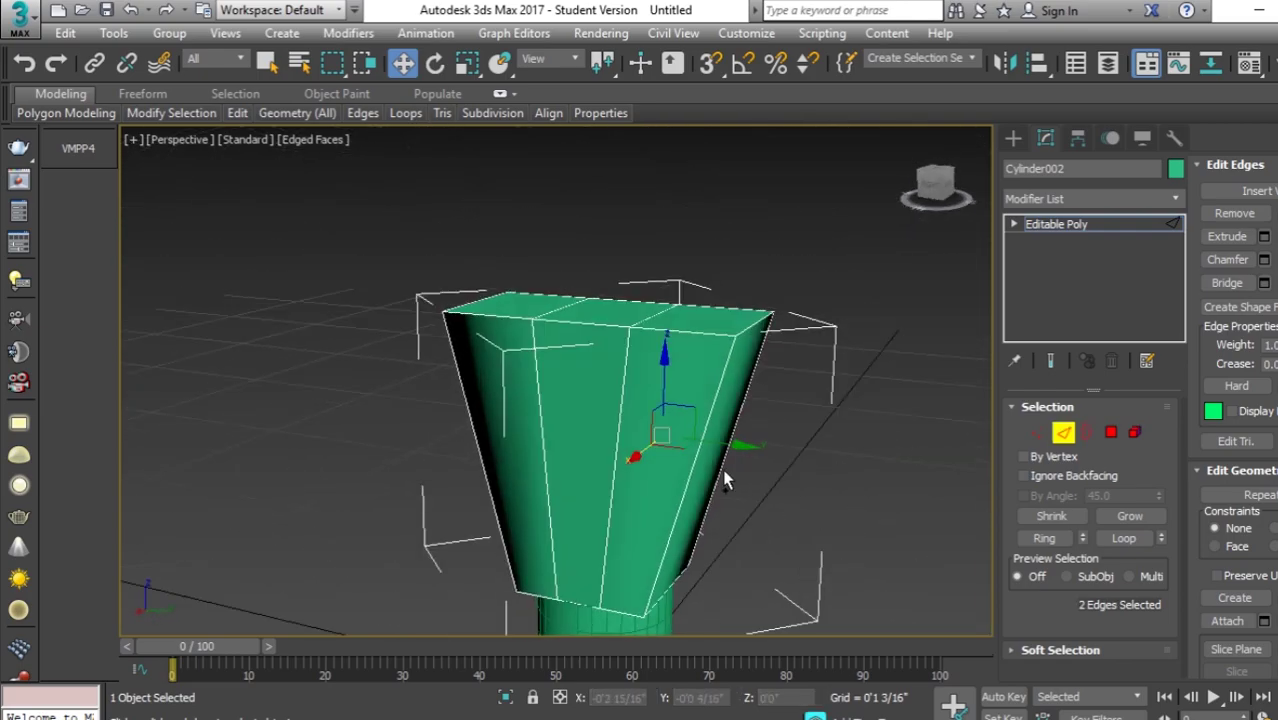
click(615, 446)
ctrl+click(548, 480)
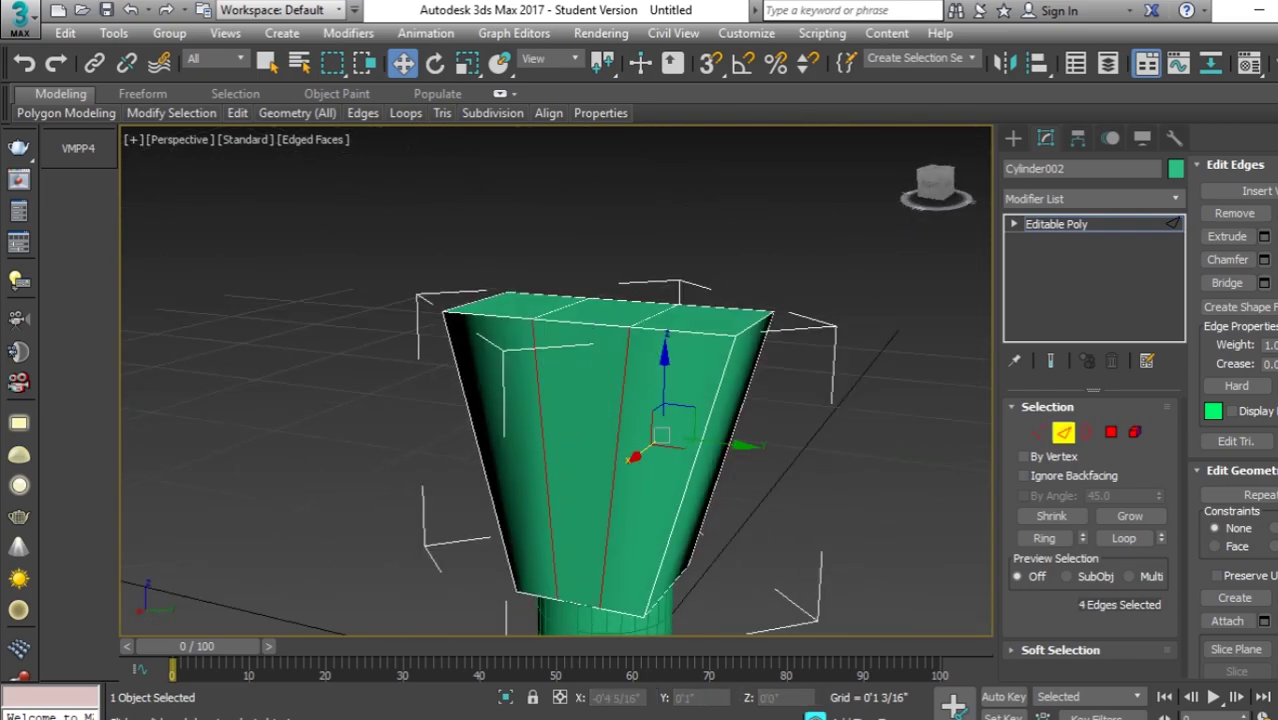
key(ctrl+shift+e)
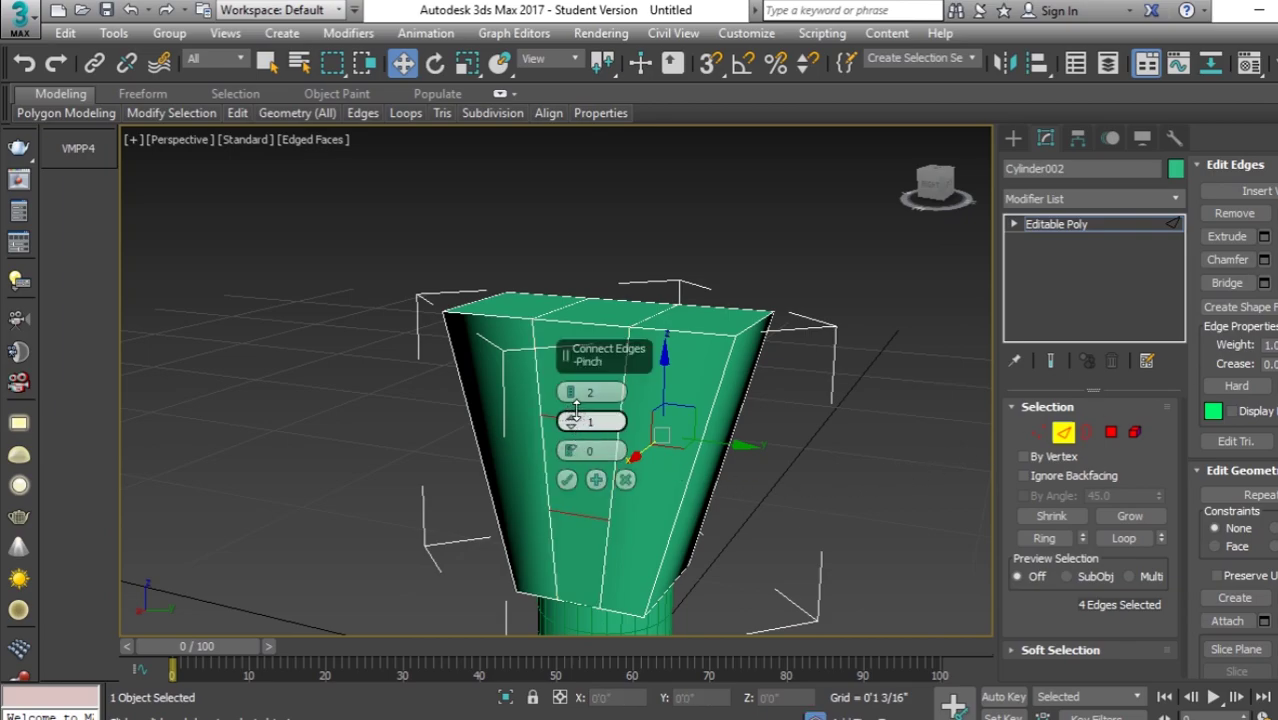
drag(595, 272, 595, 265)
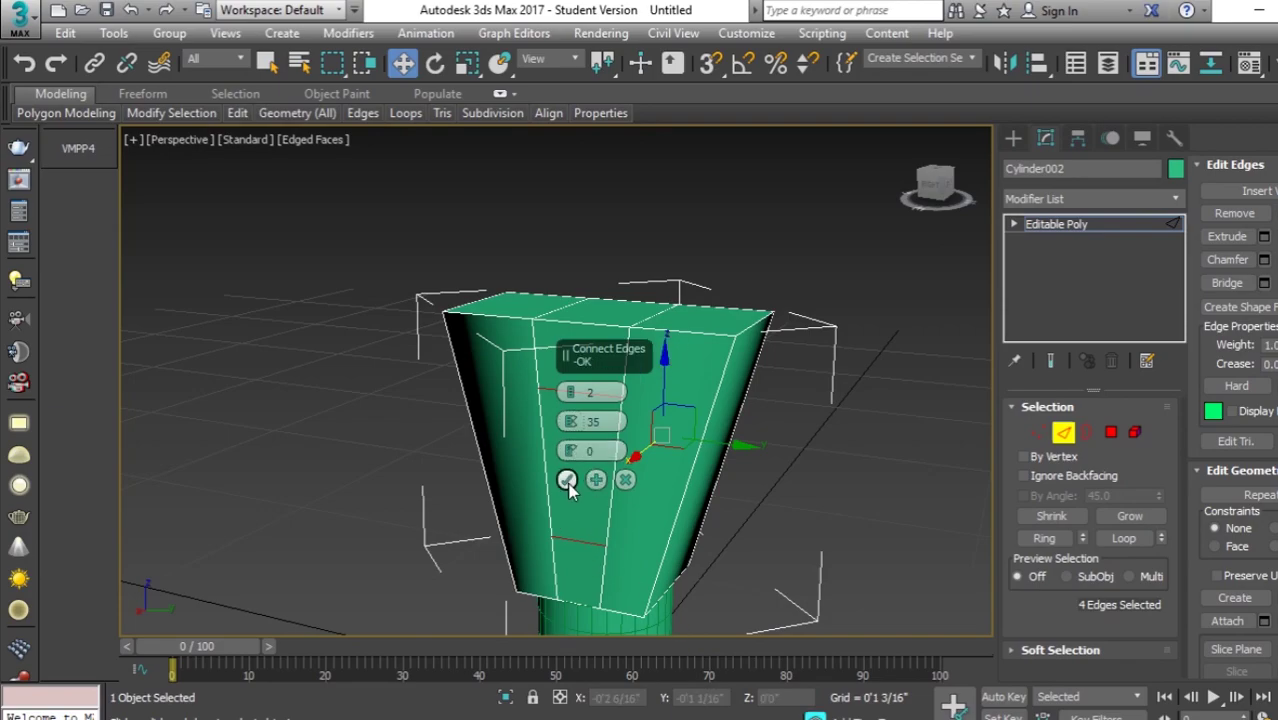
click(566, 481)
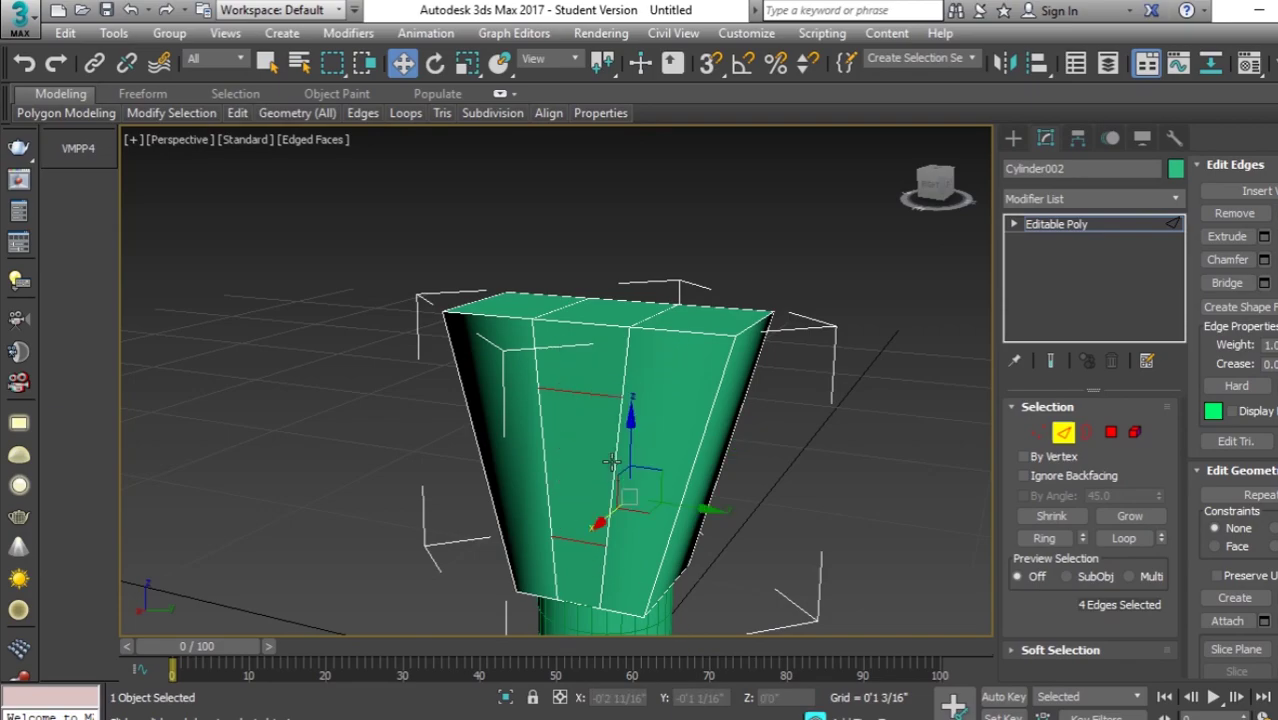
- Connect four of the strip's edges with 20 closely spaced horizontal segments, Pinch 0
click(556, 466)
ctrl+click(713, 482)
mouse_move(713, 482)
alt+middle_down()
mouse_move(394, 479)
mouse_move(454, 516)
alt+middle_up()
ctrl+click(512, 511)
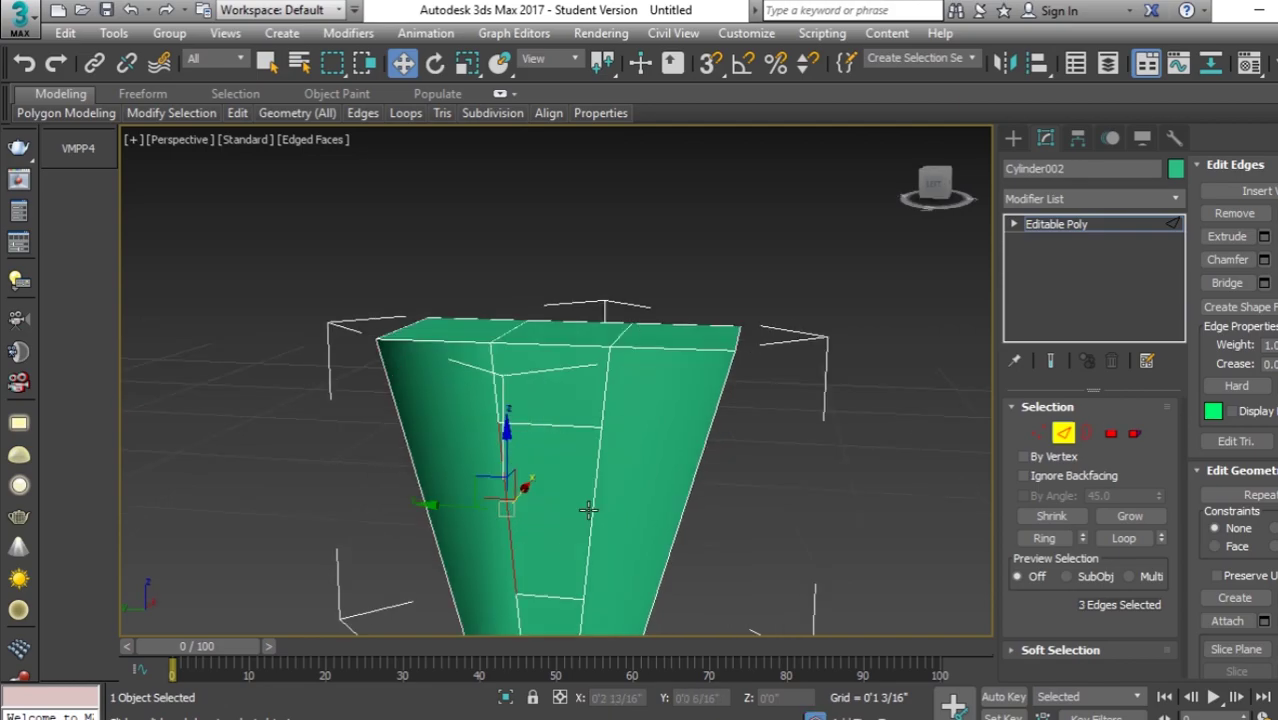
ctrl+click(593, 519)
mouse_move(593, 519)
alt+middle_down()
mouse_move(669, 512)
mouse_move(524, 452)
alt+middle_up()
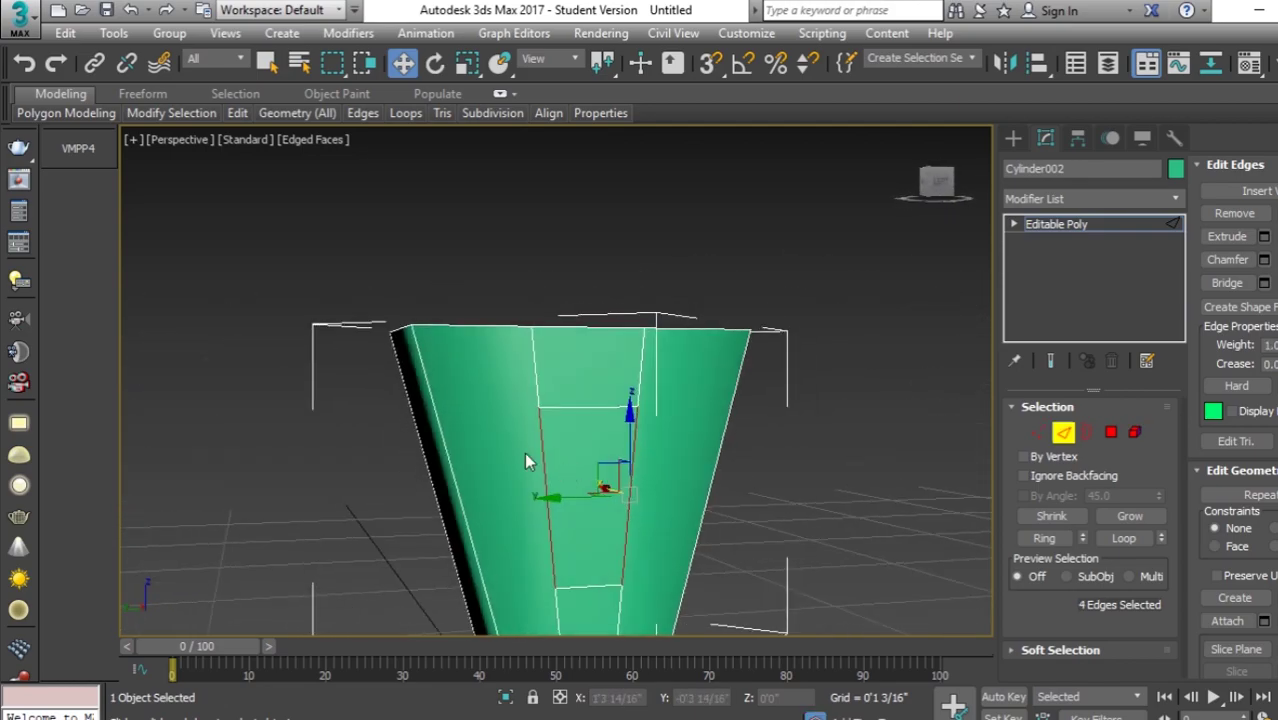
scroll(524, 452, up, 4)
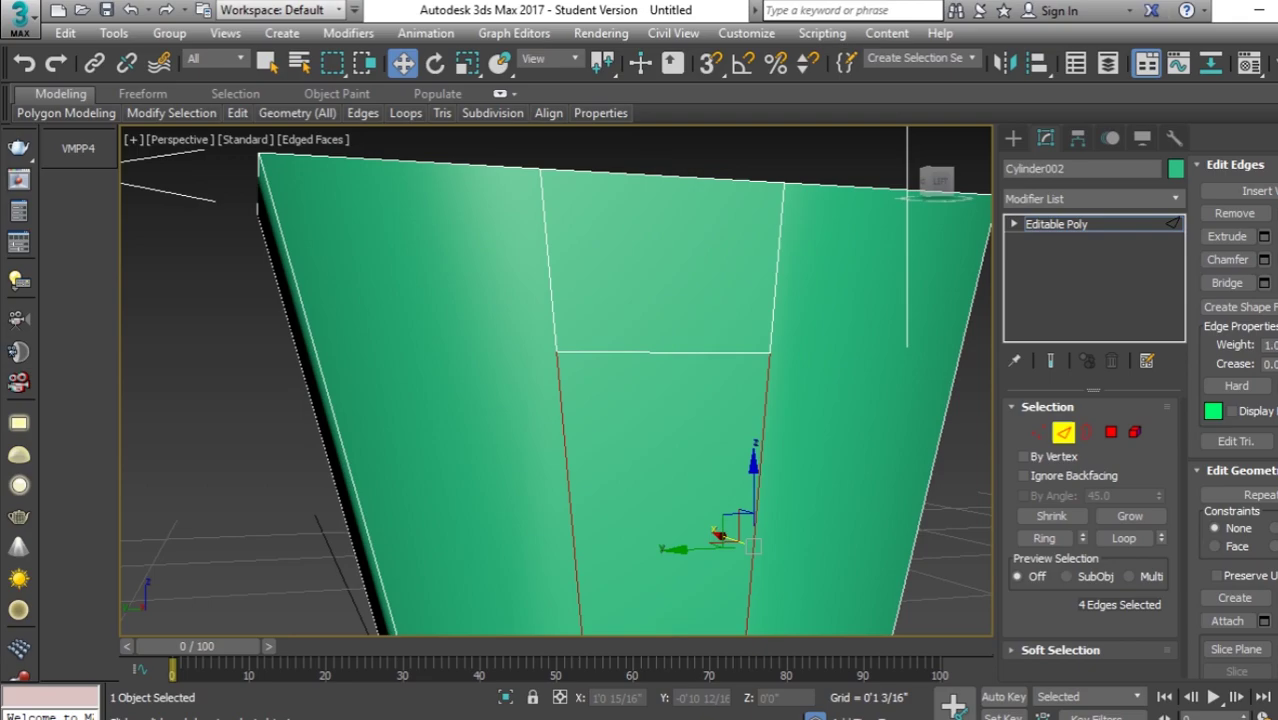
click(1277, 282)
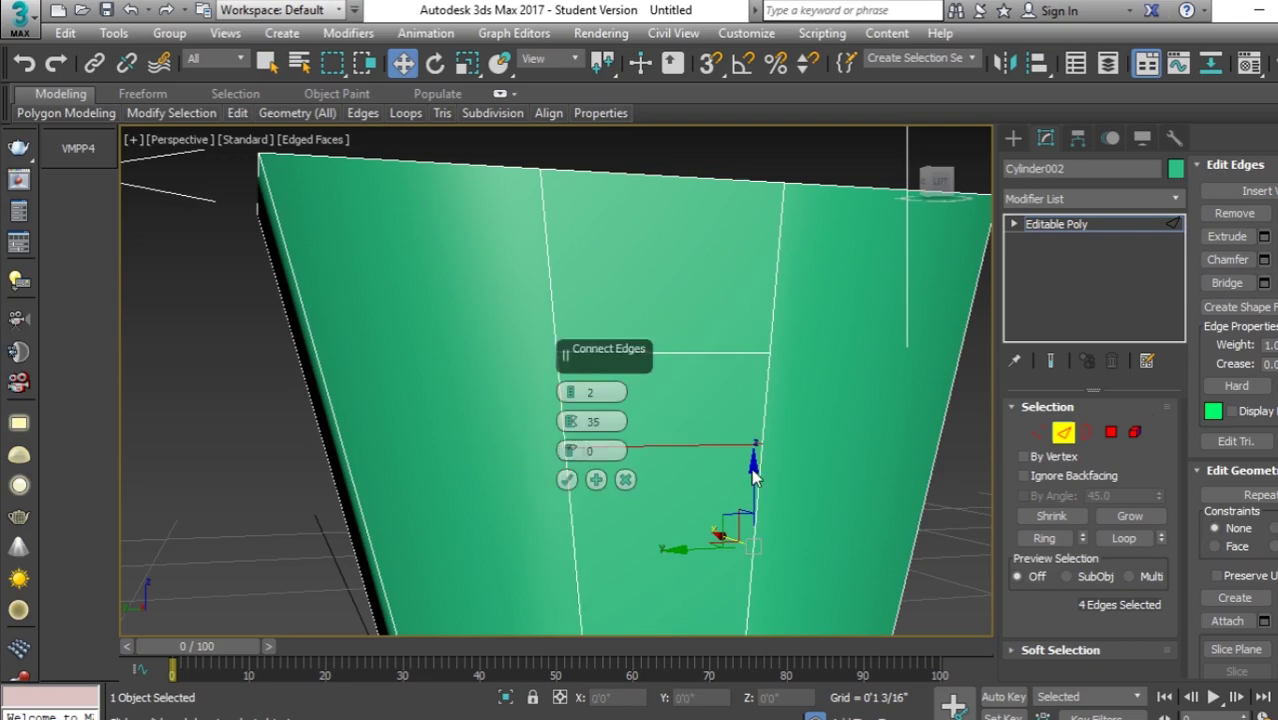
click(570, 388)
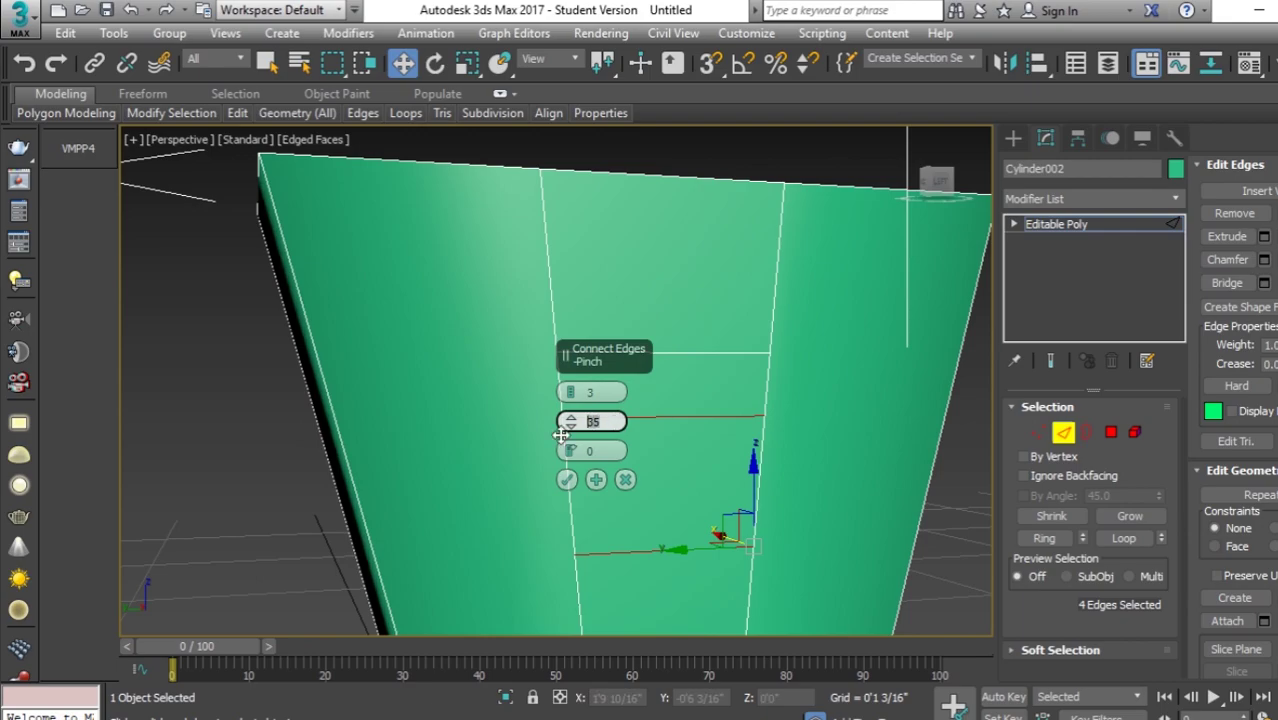
text(0)
key(Return)
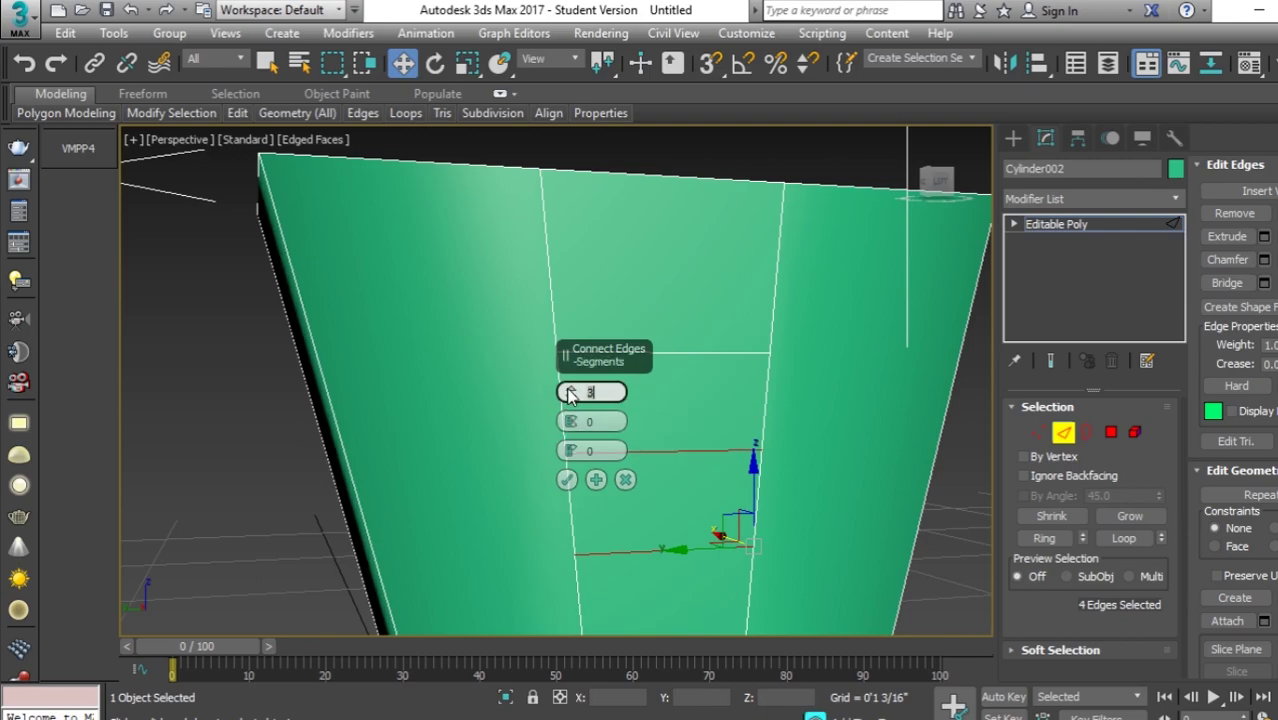
mouse_move(570, 392)
mouse_down()
mouse_move(581, 350)
mouse_move(478, 372)
mouse_up()
mouse_move(478, 372)
alt+middle_down()
mouse_move(507, 426)
mouse_move(416, 334)
mouse_move(407, 367)
alt+middle_up()
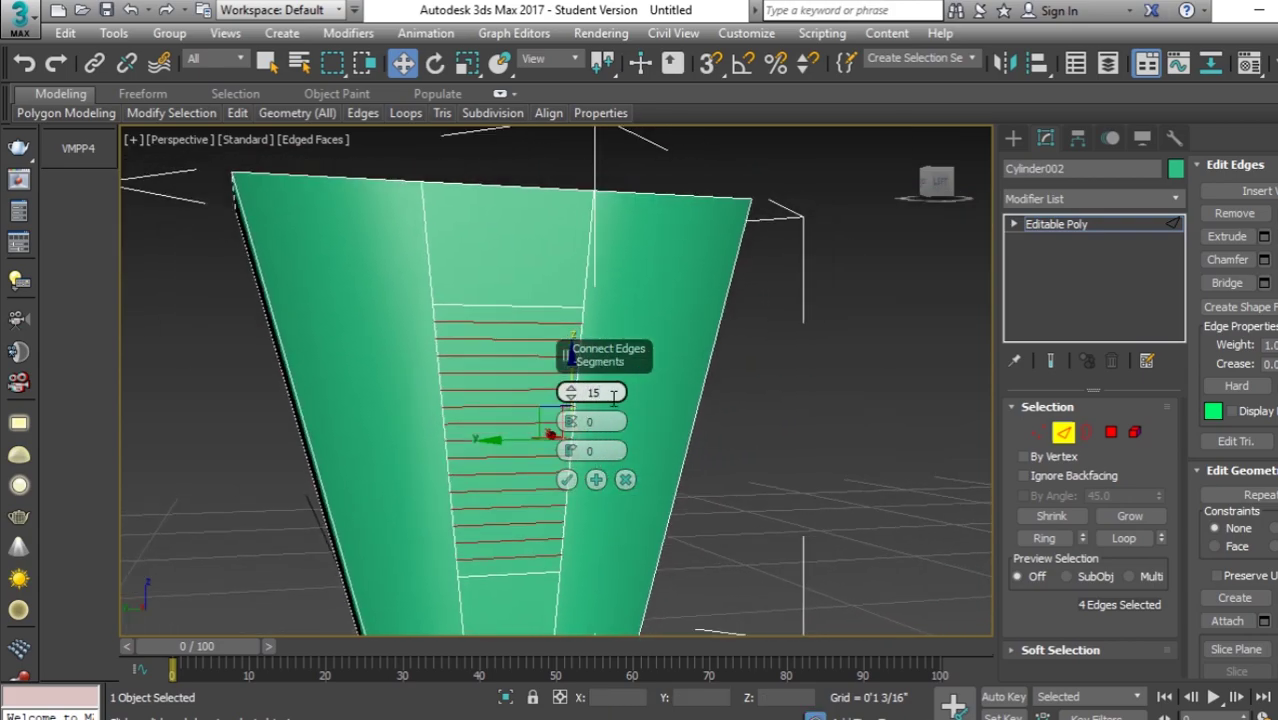
text(0)
key(Return)
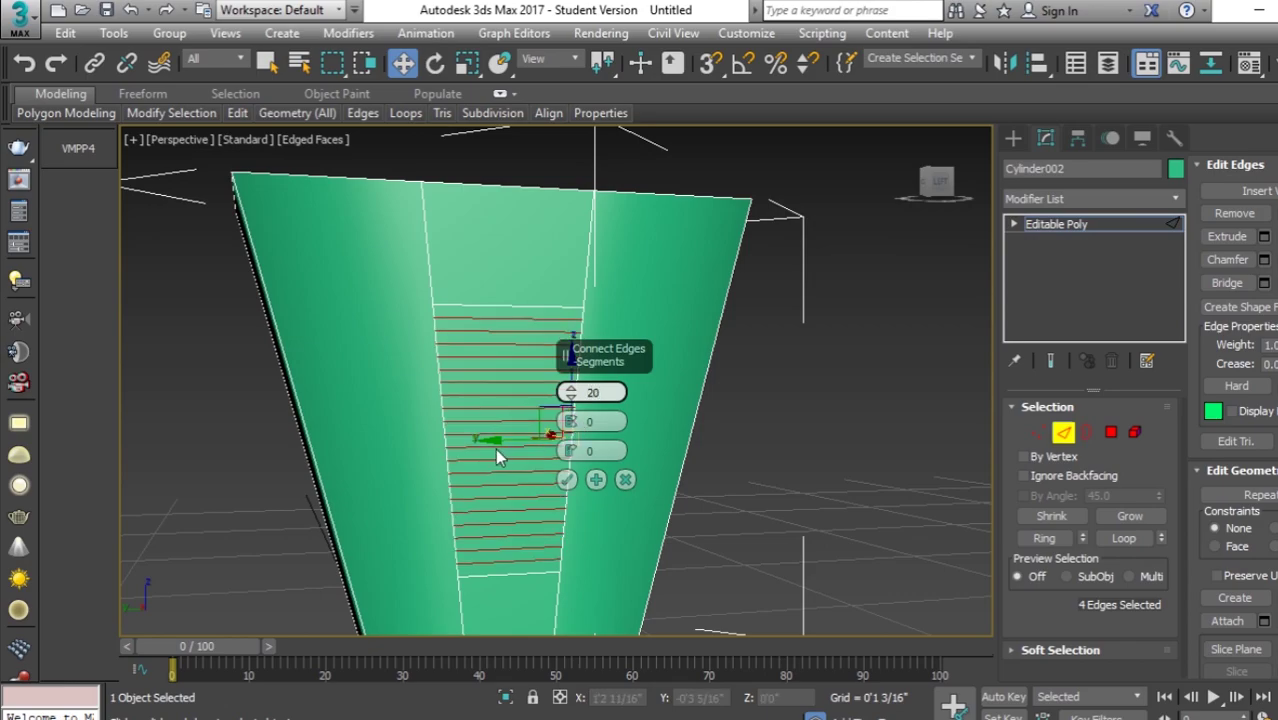
click(566, 481)
mouse_move(579, 455)
alt+middle_down()
mouse_move(733, 480)
mouse_move(759, 513)
mouse_move(822, 491)
alt+middle_up()
scroll(671, 503, down, 3)
- Connect four edges low on the block's front with 2 segments at pinch -8 and slide -19
scroll(548, 572, up, 3)
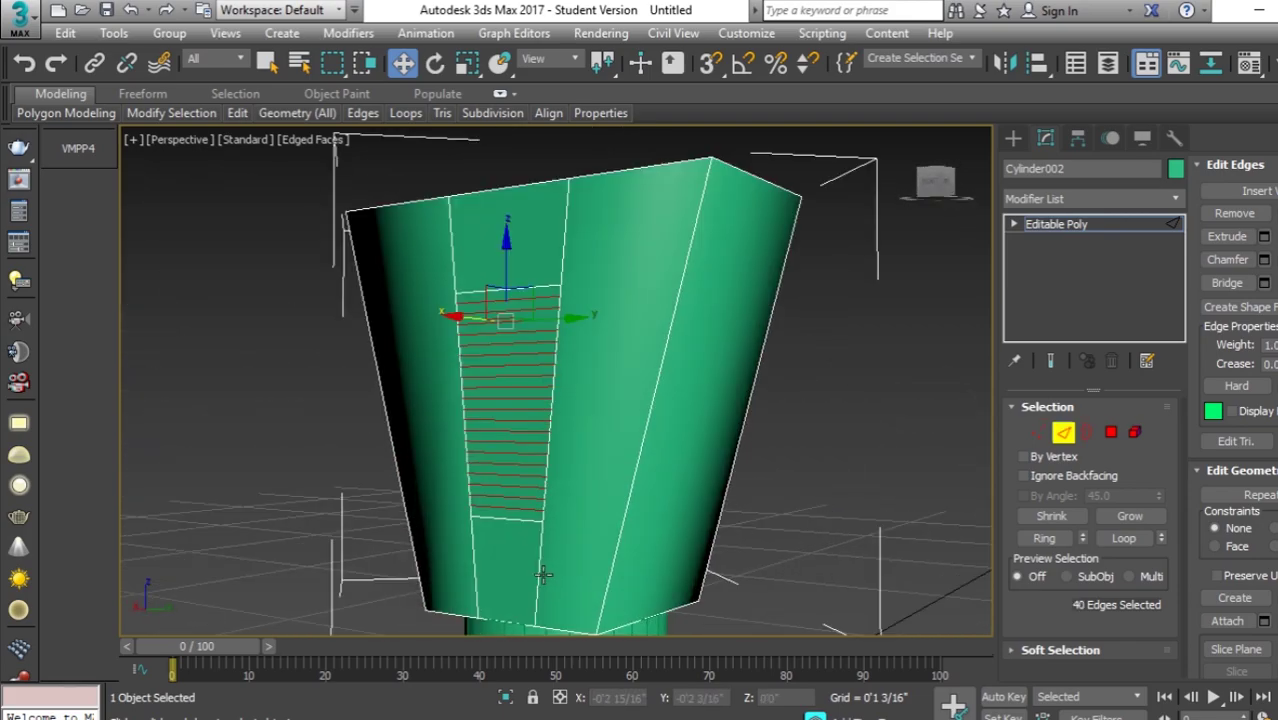
click(543, 574)
ctrl+click(673, 540)
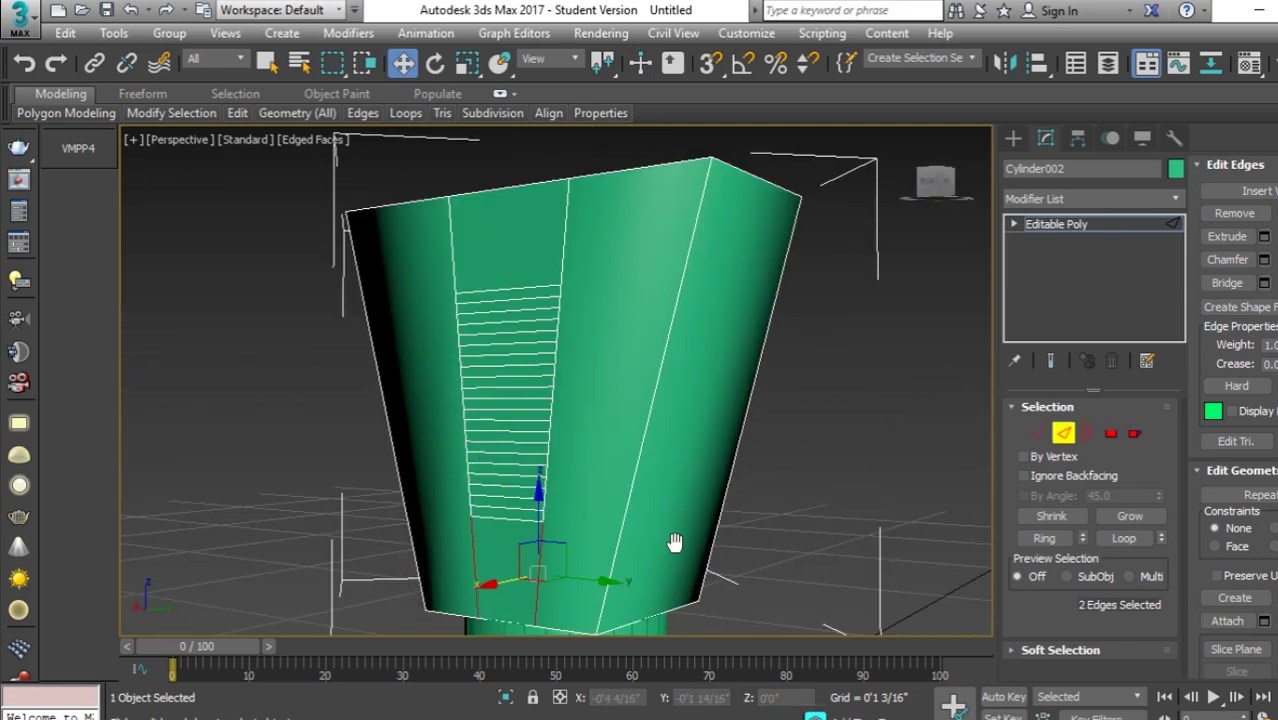
alt+middle_drag(673, 540, 532, 516)
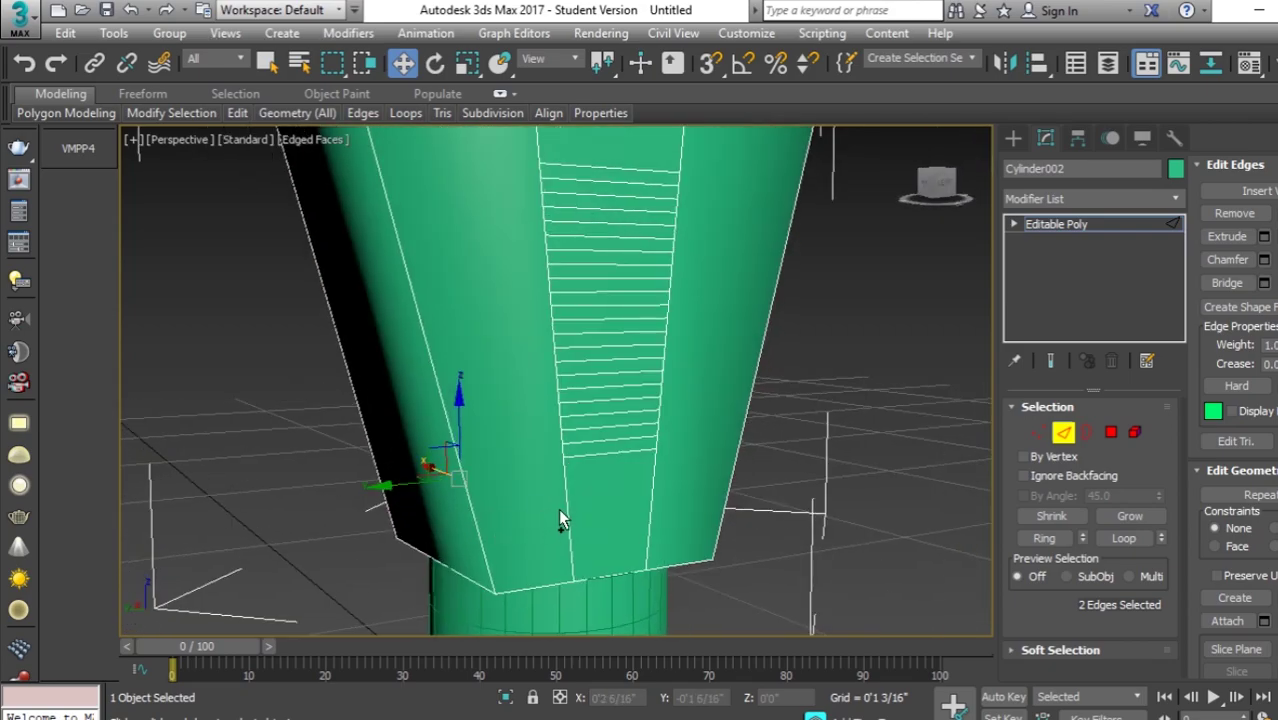
ctrl+click(568, 508)
ctrl+click(650, 535)
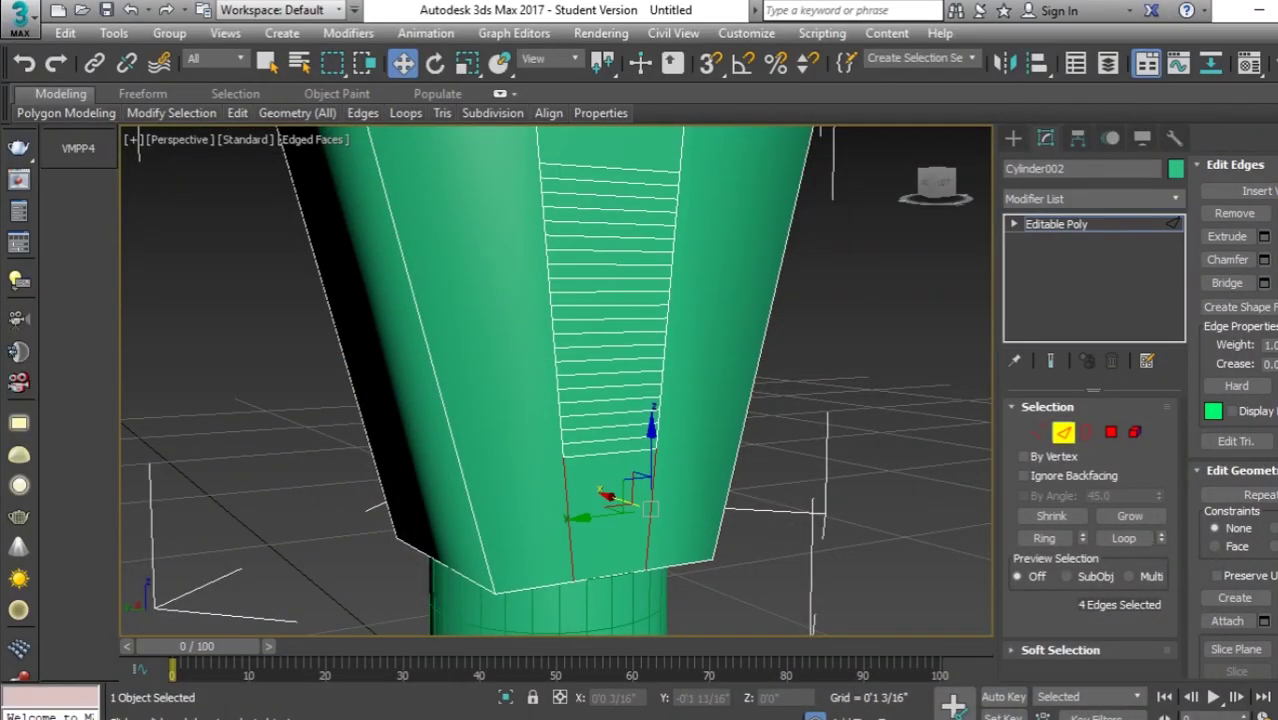
click(592, 393)
text(20)
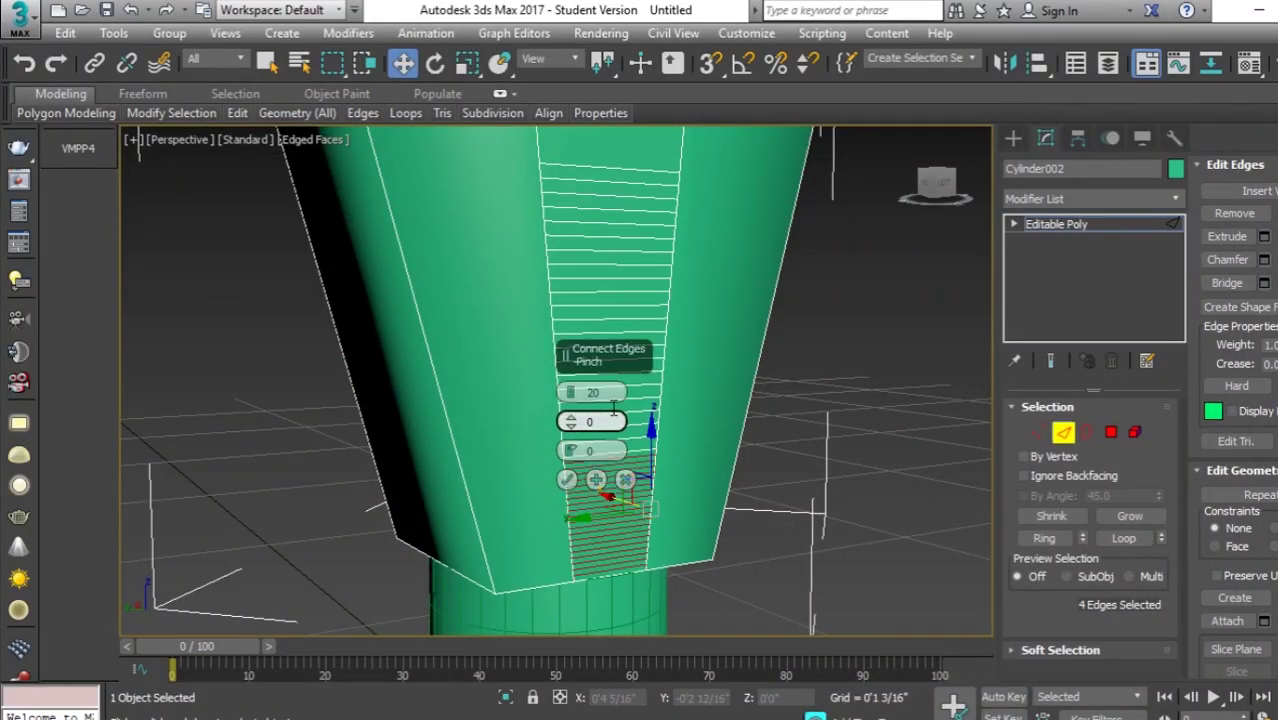
text(2)
key(Return)
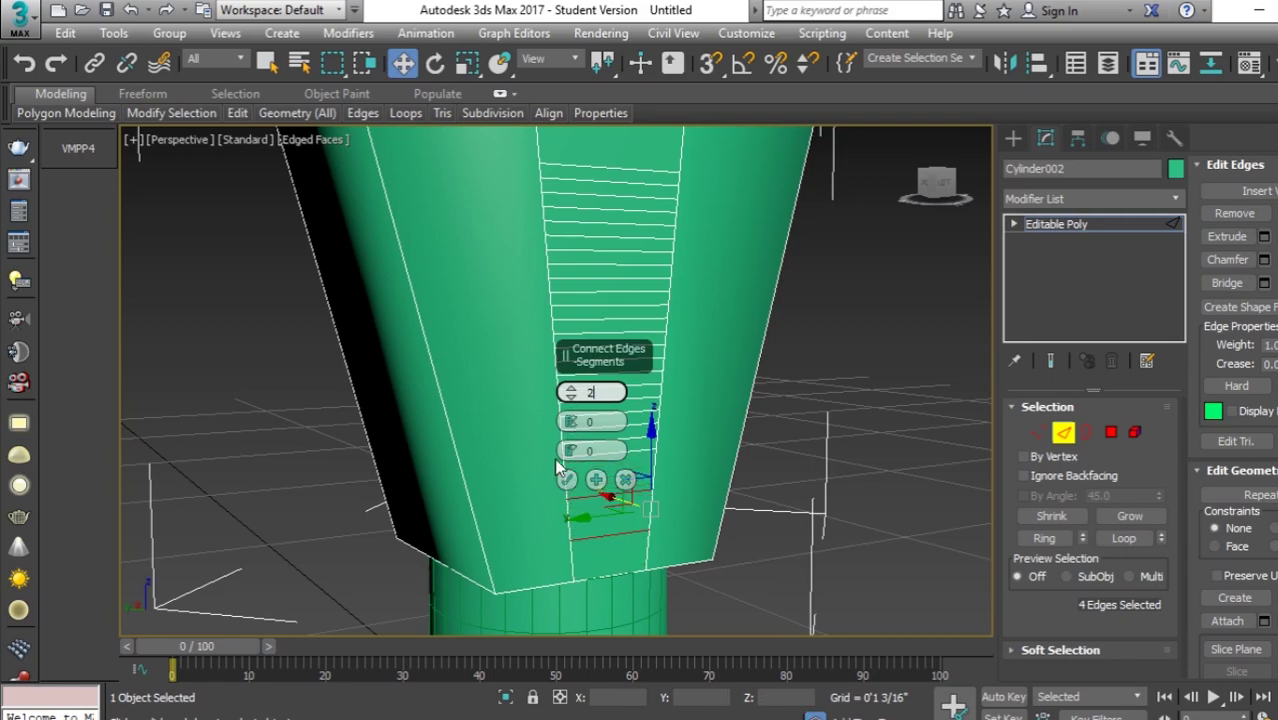
key(Return)
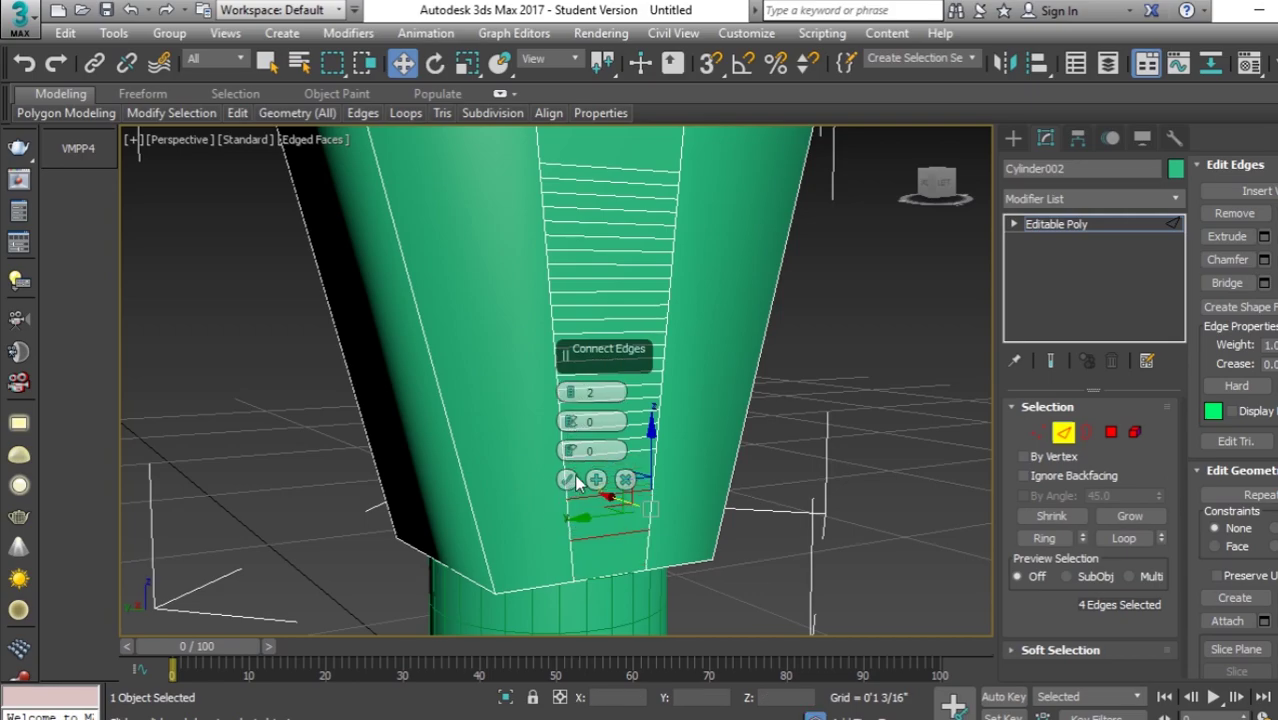
drag(568, 437, 560, 515)
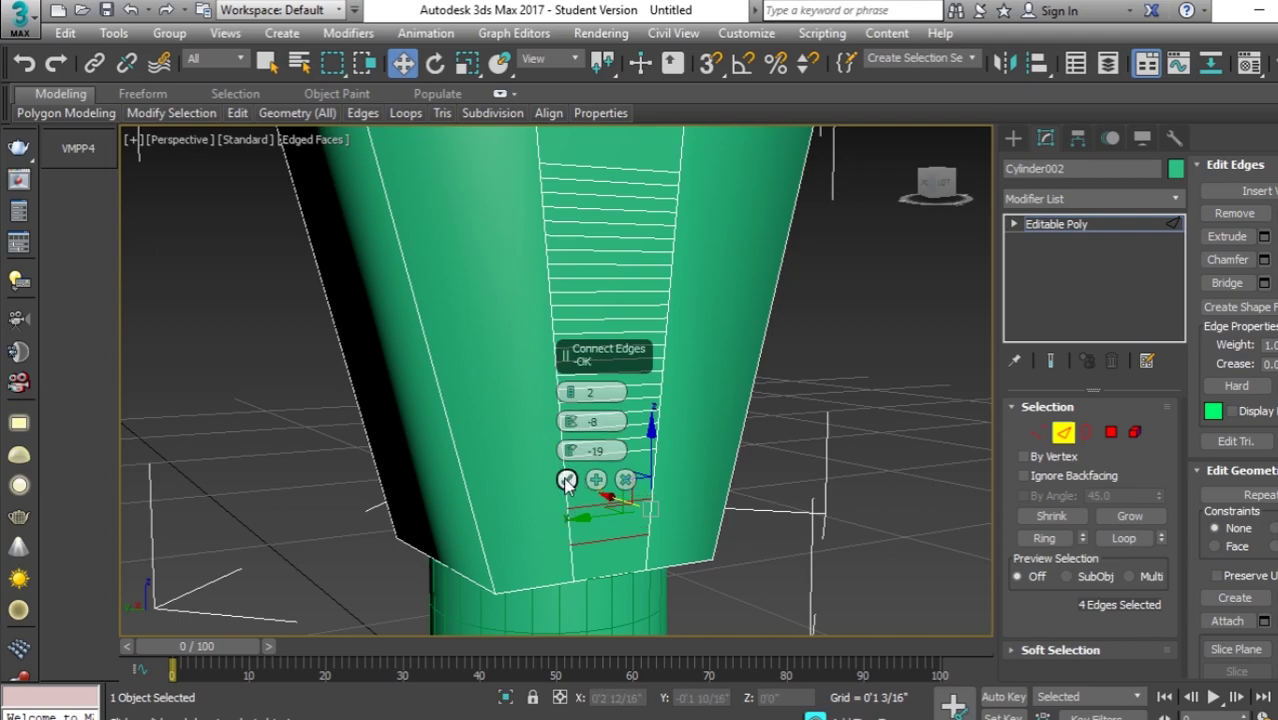
click(566, 481)
mouse_move(633, 525)
alt+middle_down()
mouse_move(730, 537)
mouse_move(924, 516)
alt+middle_up()
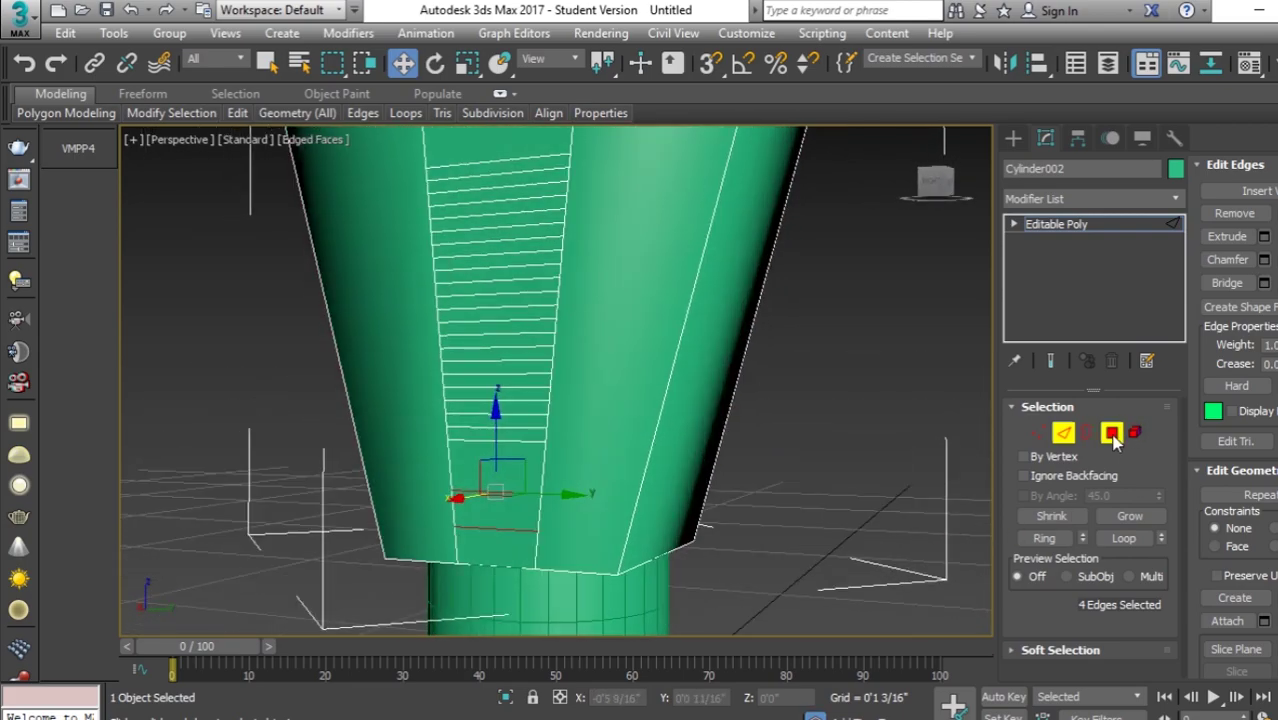
- At Polygon level, pick one front strip polygon and grow it into the whole strip column
click(1112, 433)
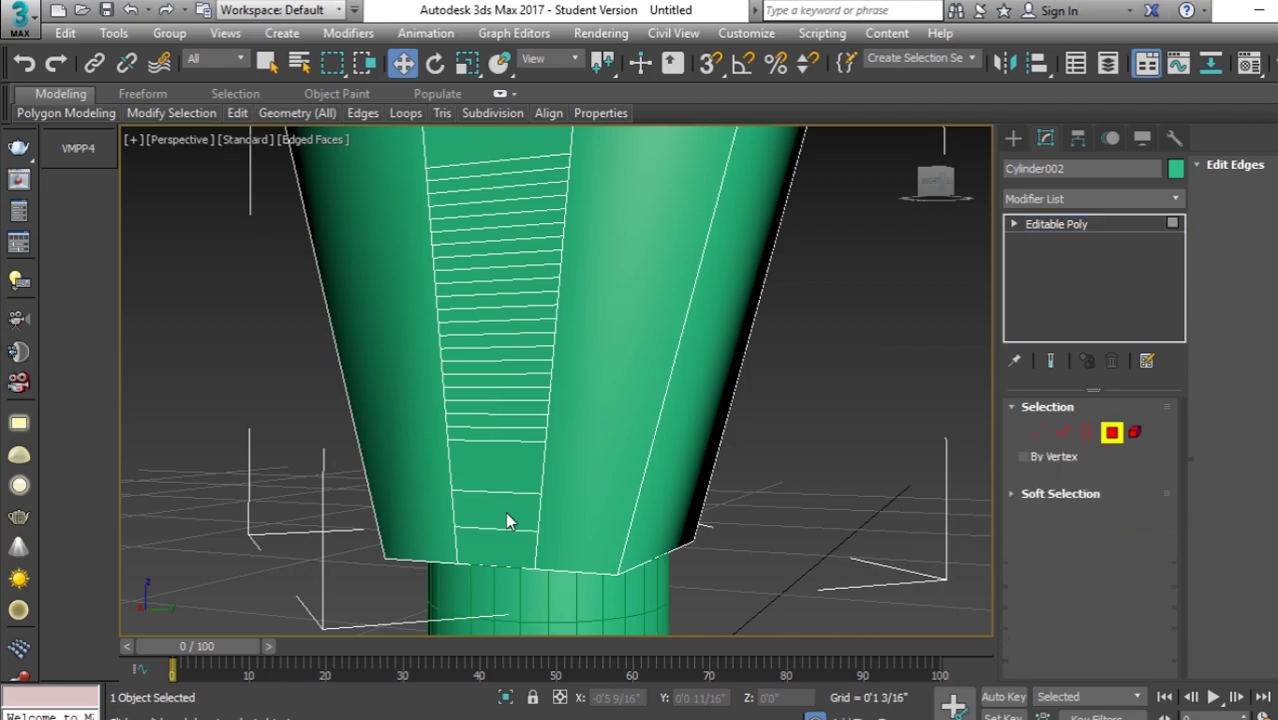
click(490, 438)
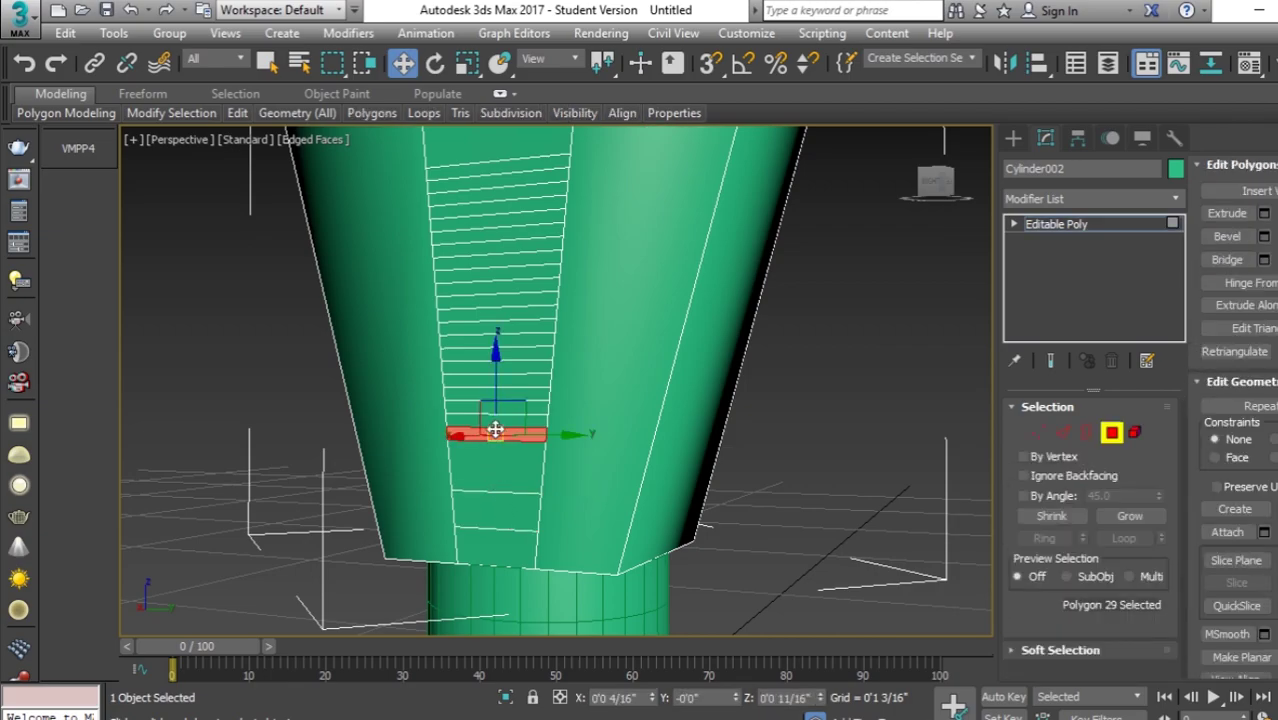
scroll(515, 415, up, 3)
ctrl+click(520, 432)
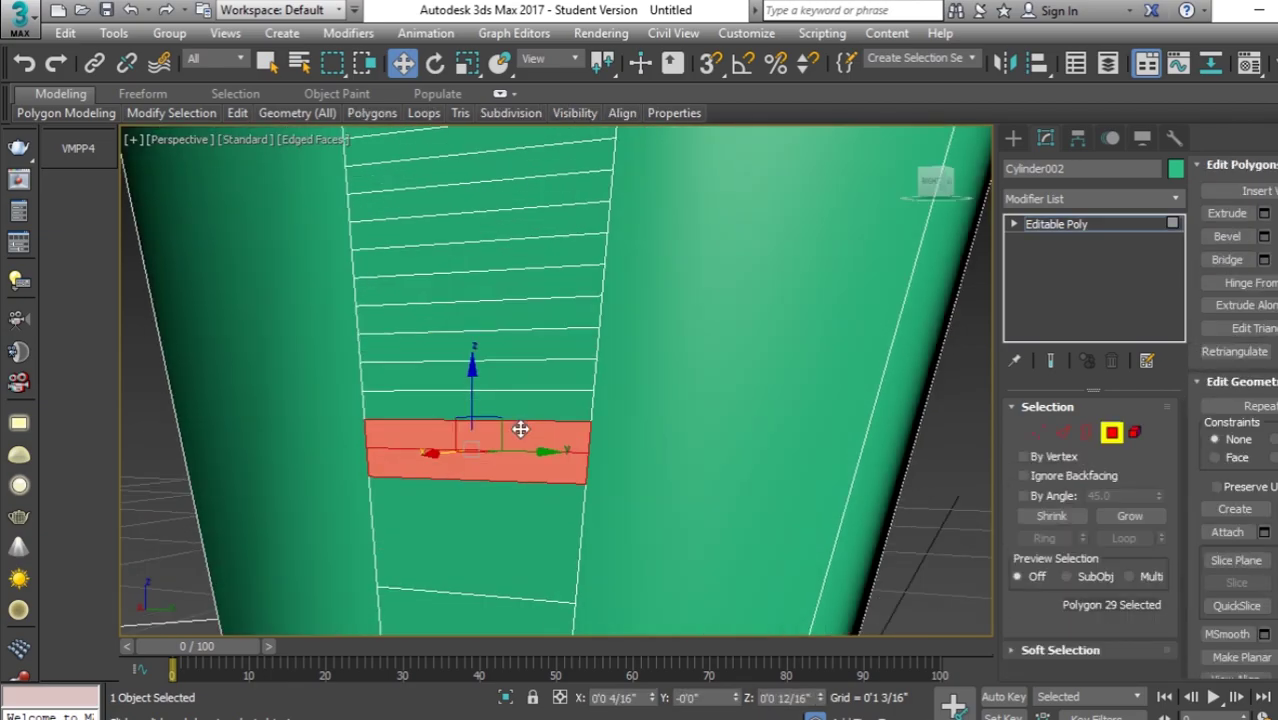
ctrl+click(526, 404)
ctrl+click(527, 378)
ctrl+click(532, 340)
ctrl+click(517, 295)
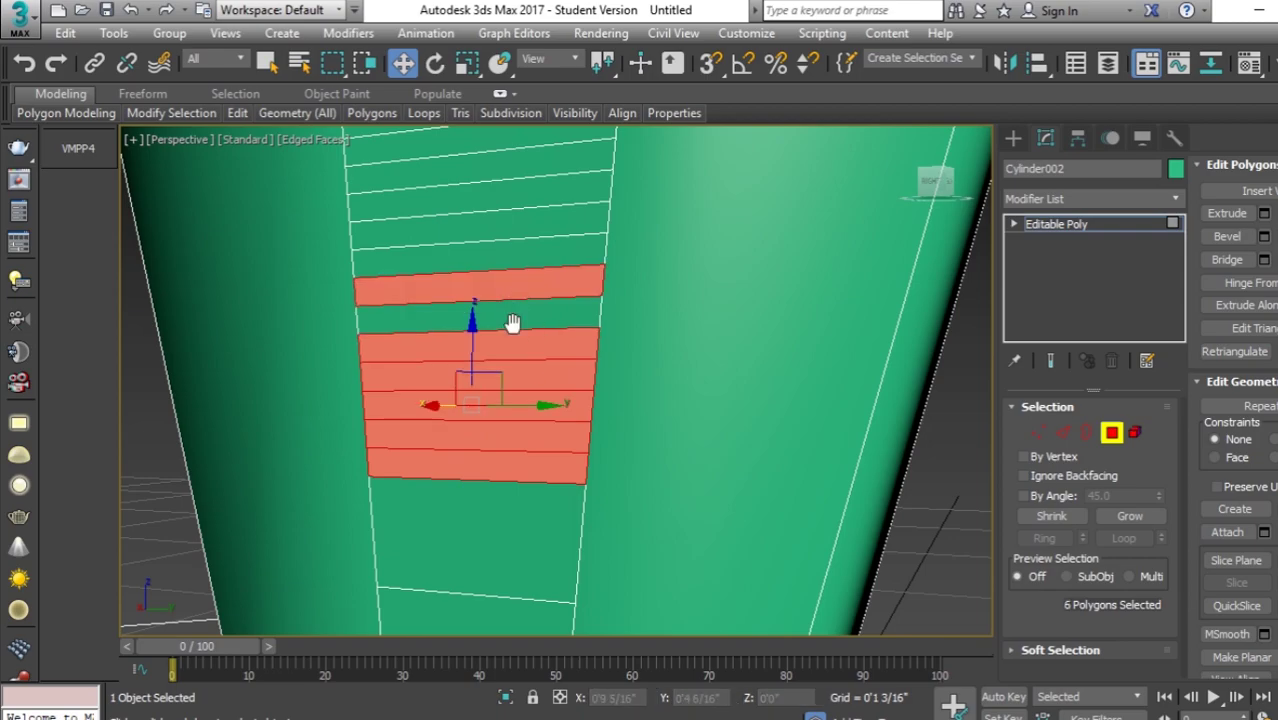
middle_drag(513, 320, 502, 425)
scroll(497, 432, down, 3)
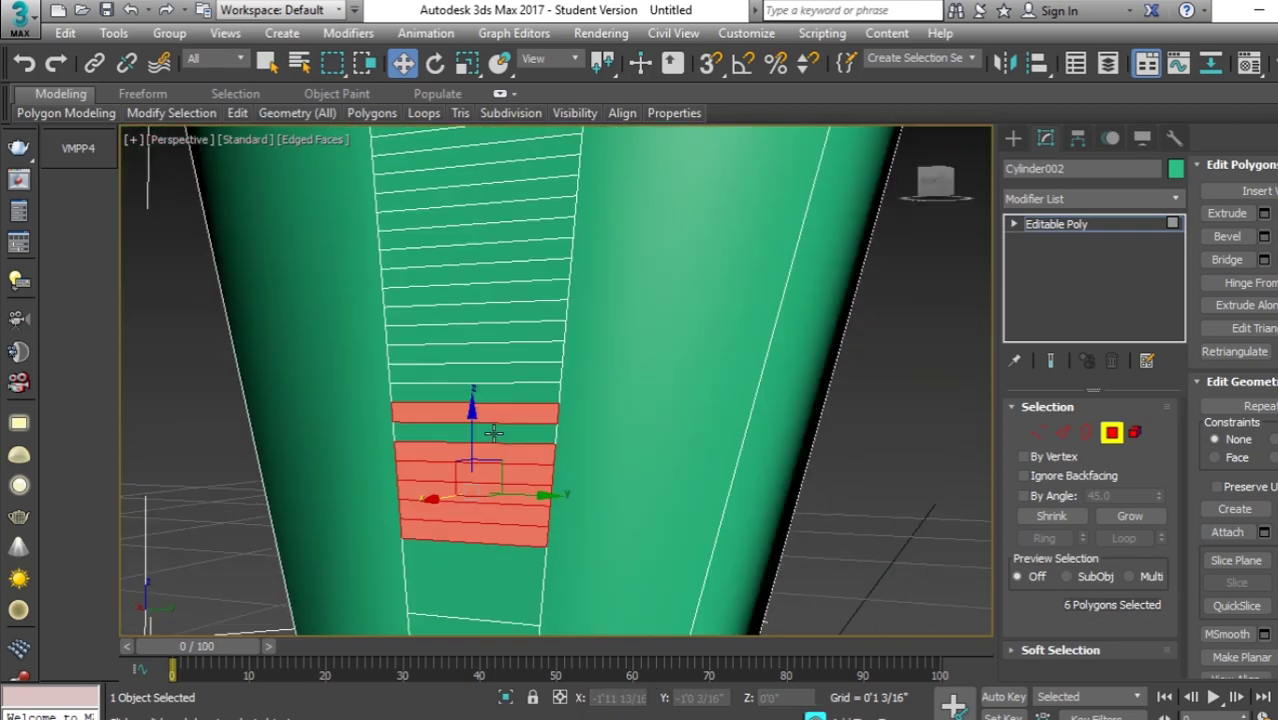
shift+click(512, 434)
scroll(508, 442, down, 3)
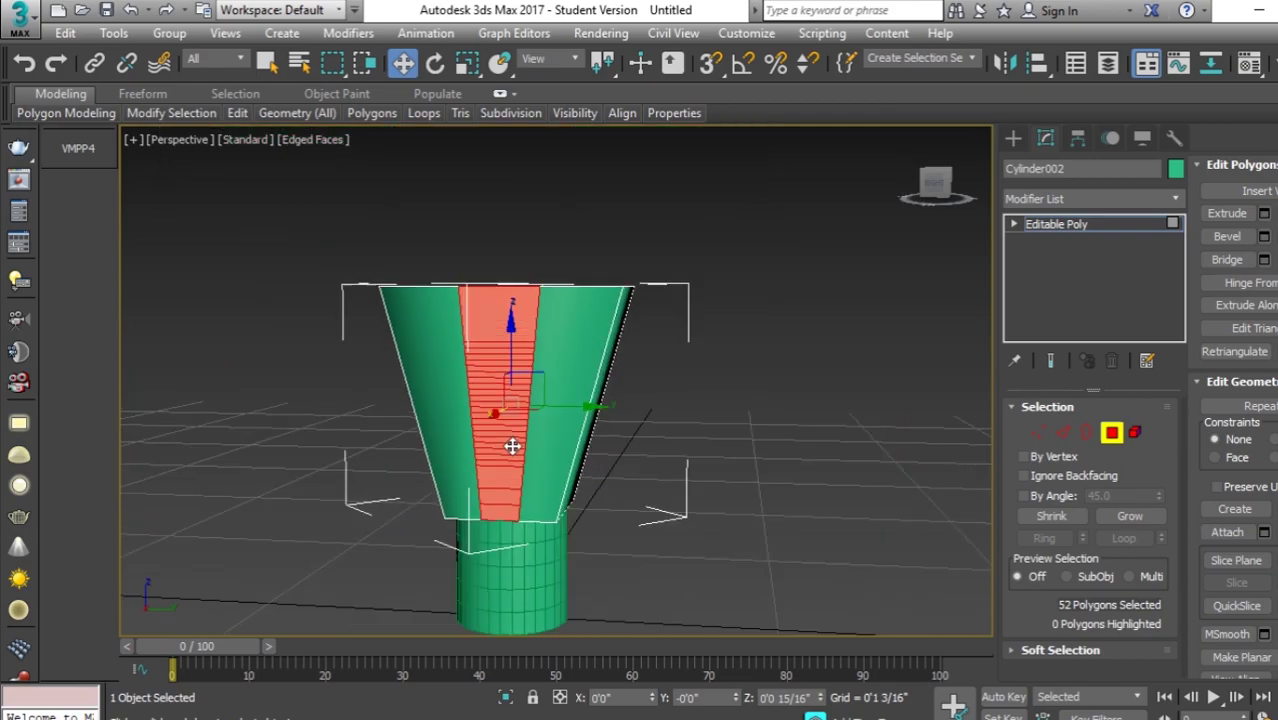
scroll(520, 400, down, 1)
scroll(600, 480, up, 3)
scroll(686, 548, up, 2)
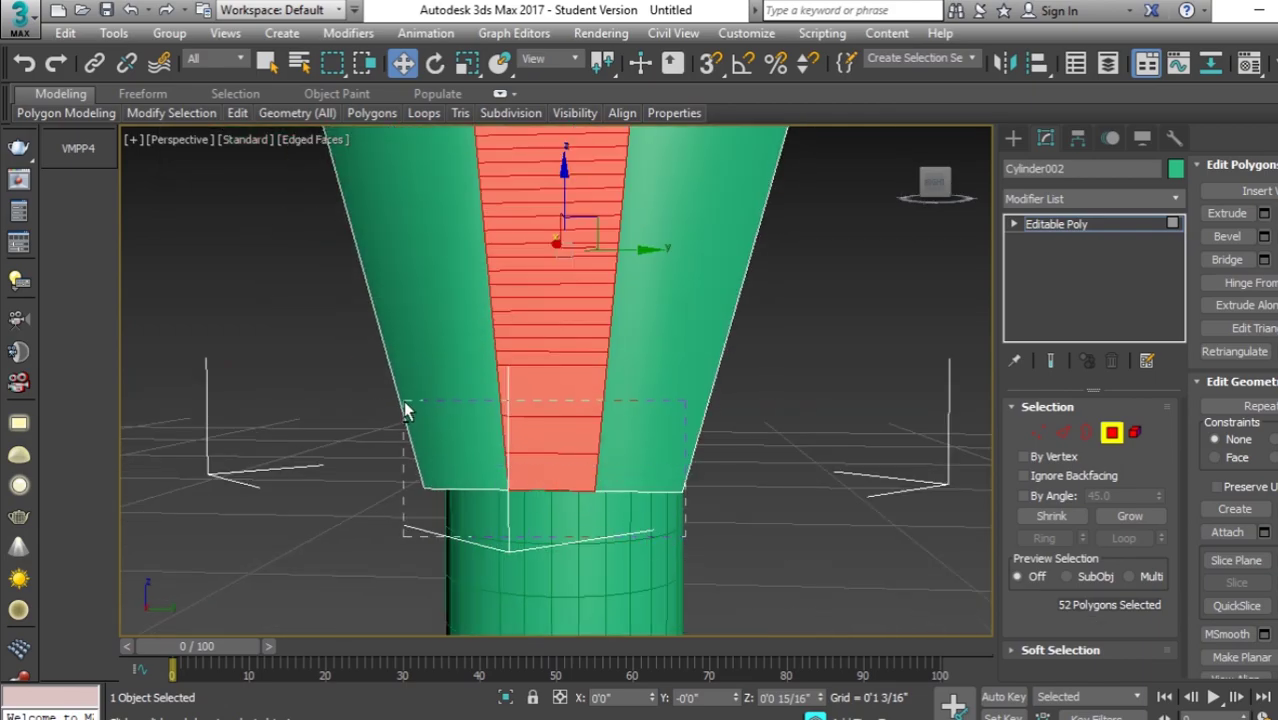
- Trim the lower polygons and top row from the selection, leaving 42 strip polygons
alt+drag(405, 410, 405, 410)
scroll(505, 482, down, 3)
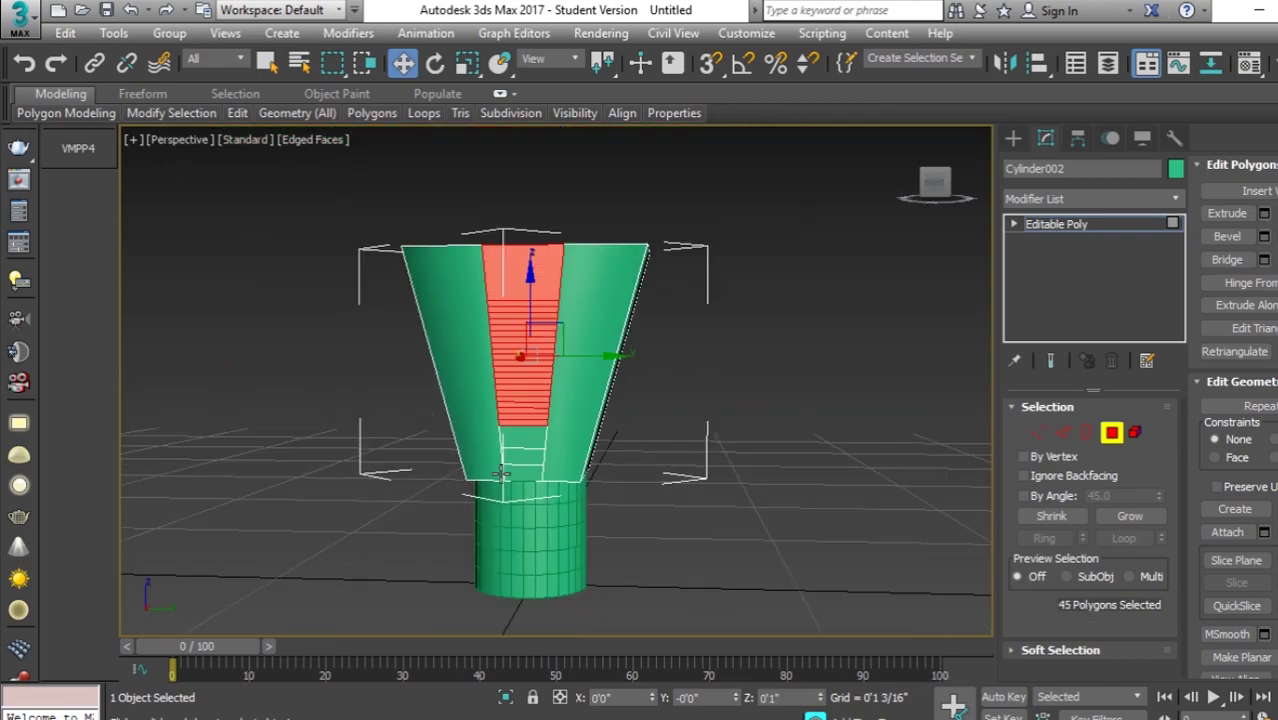
scroll(514, 380, up, 3)
scroll(526, 450, up, 3)
alt+middle_drag(526, 467, 735, 443)
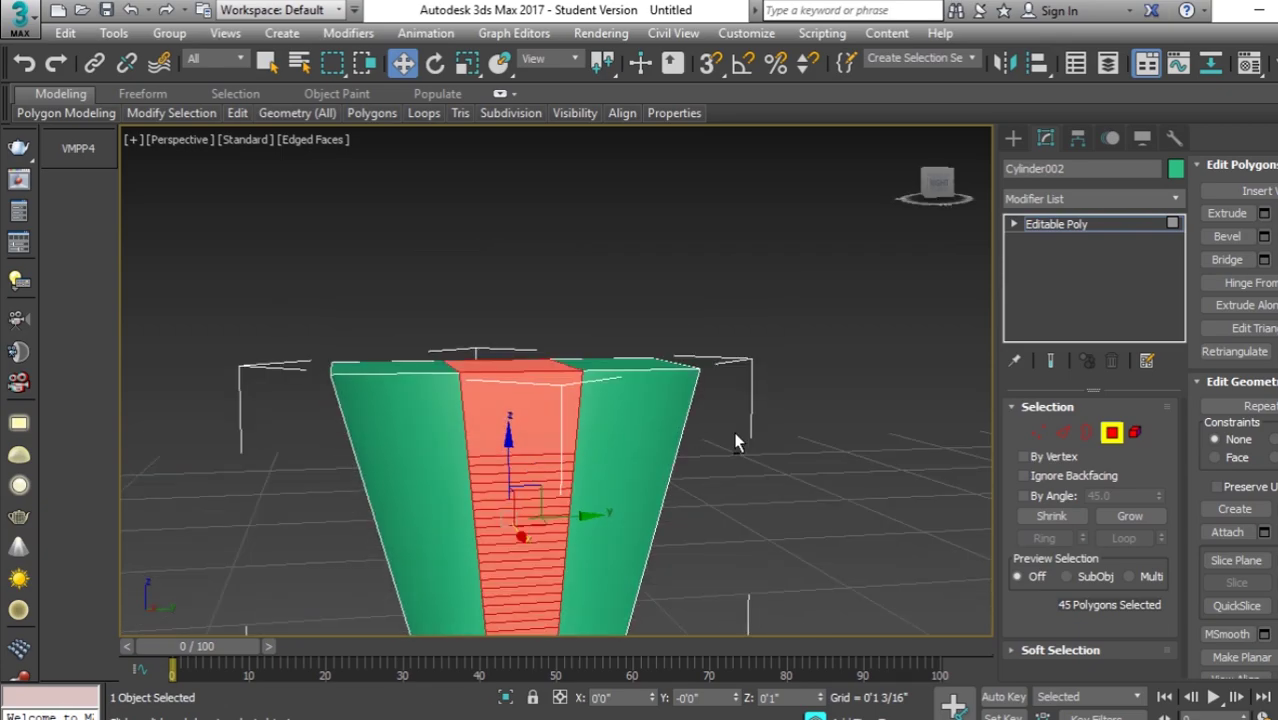
alt+drag(446, 330, 446, 330)
mouse_move(454, 379)
alt+middle_down()
mouse_move(742, 372)
mouse_move(663, 422)
mouse_move(559, 366)
mouse_move(442, 380)
alt+middle_up()
scroll(485, 323, up, 2)
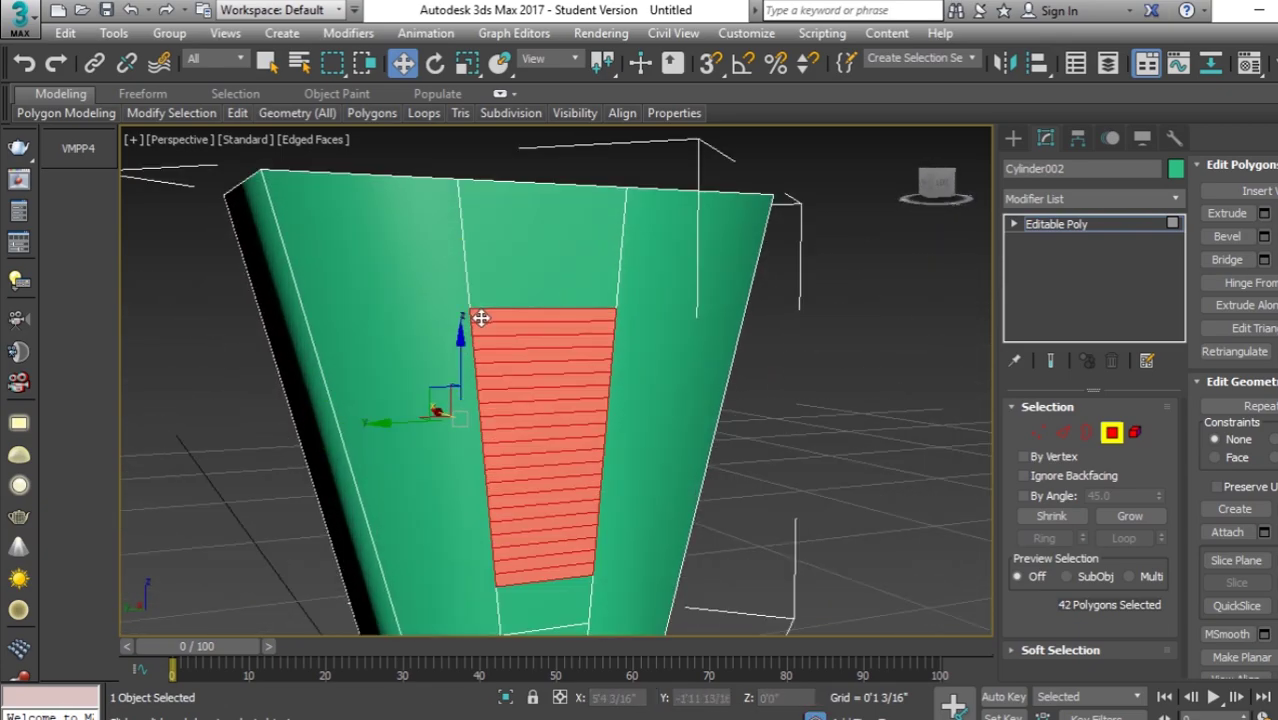
scroll(473, 328, up, 2)
mouse_move(473, 328)
alt+middle_down()
mouse_move(559, 359)
mouse_move(542, 365)
alt+middle_up()
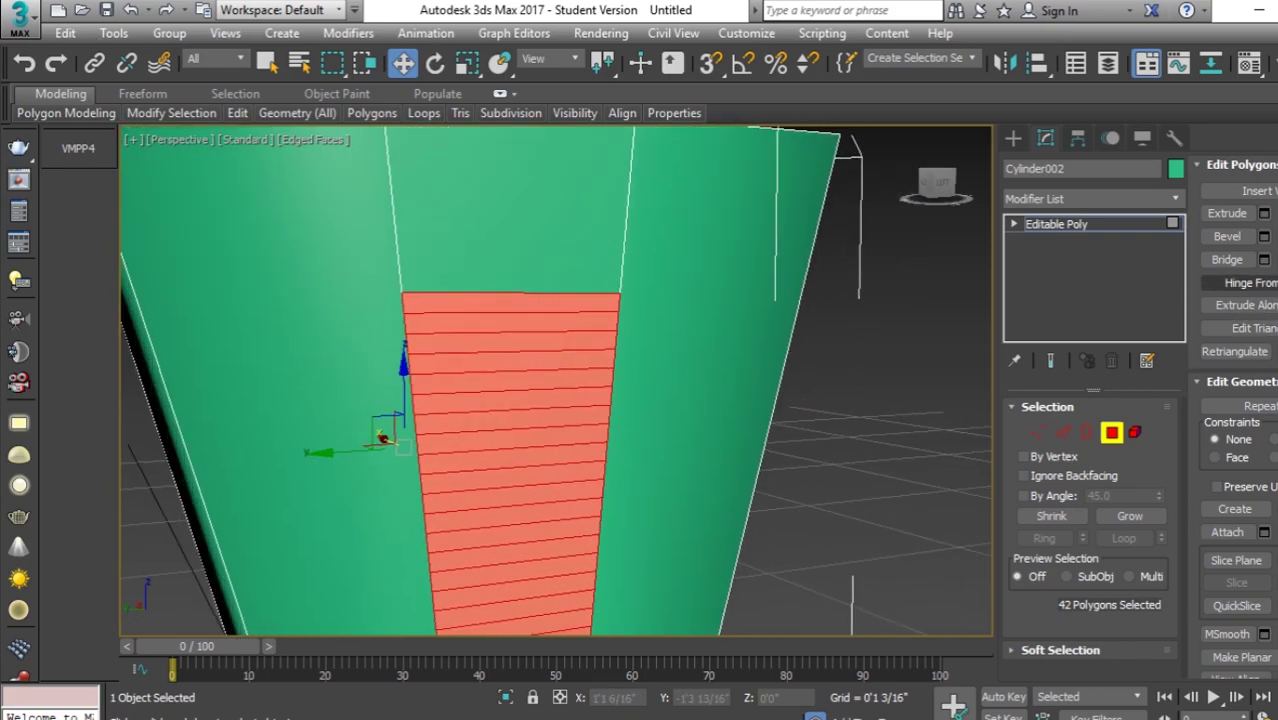
- Preview a By Polygon inset on the 42 strip polygons, cancel it, and choose Uniform Scale
key(i)
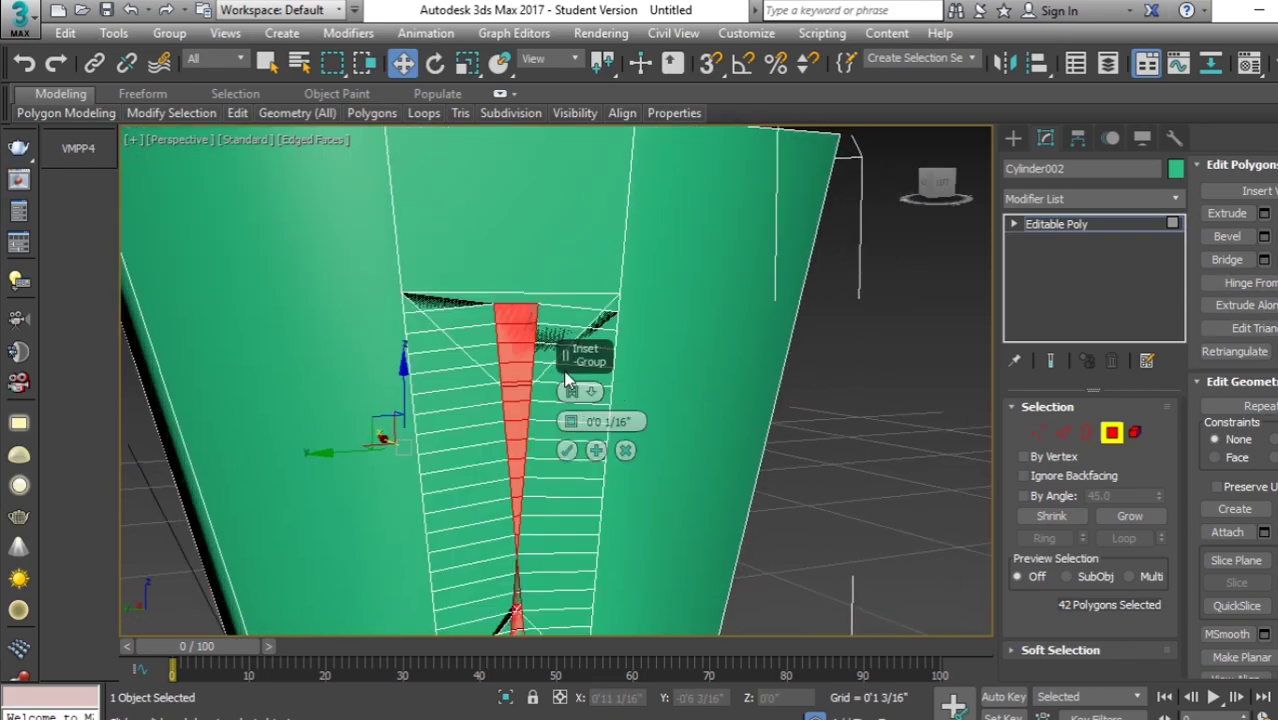
drag(572, 425, 580, 435)
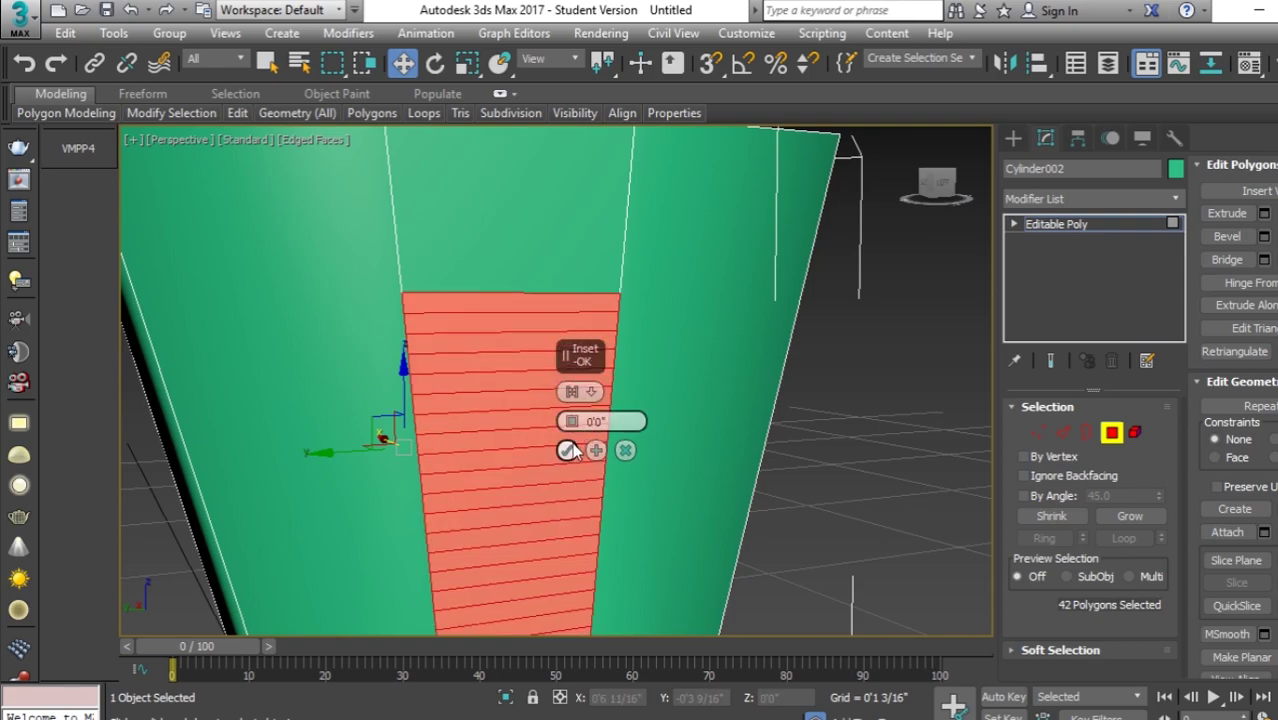
drag(568, 417, 573, 407)
click(571, 392)
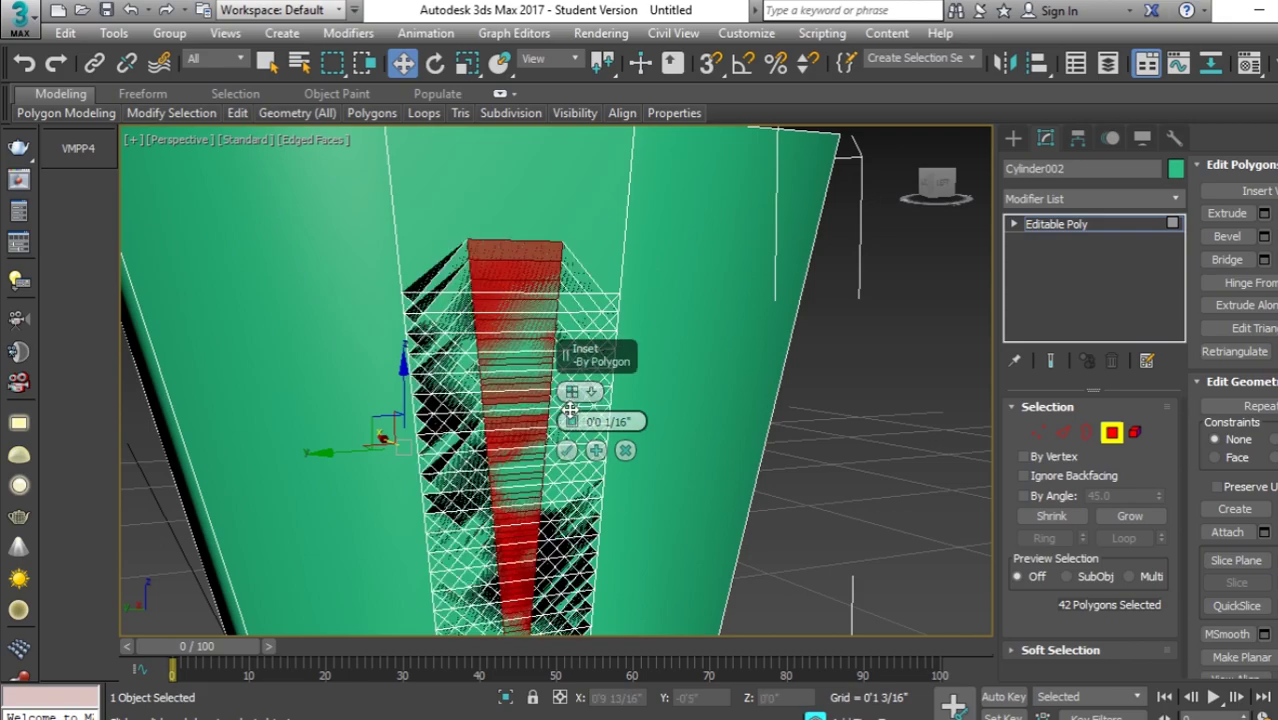
right_click(568, 422)
text(.1)
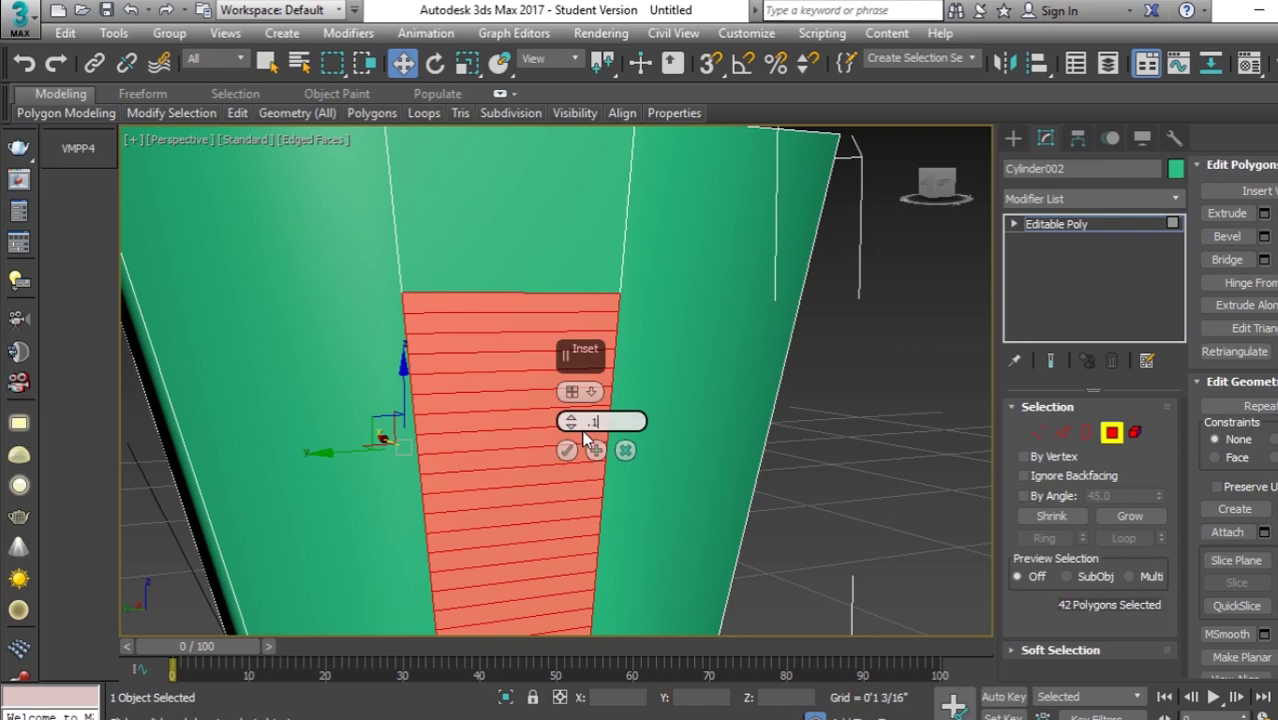
text('0 1/16")
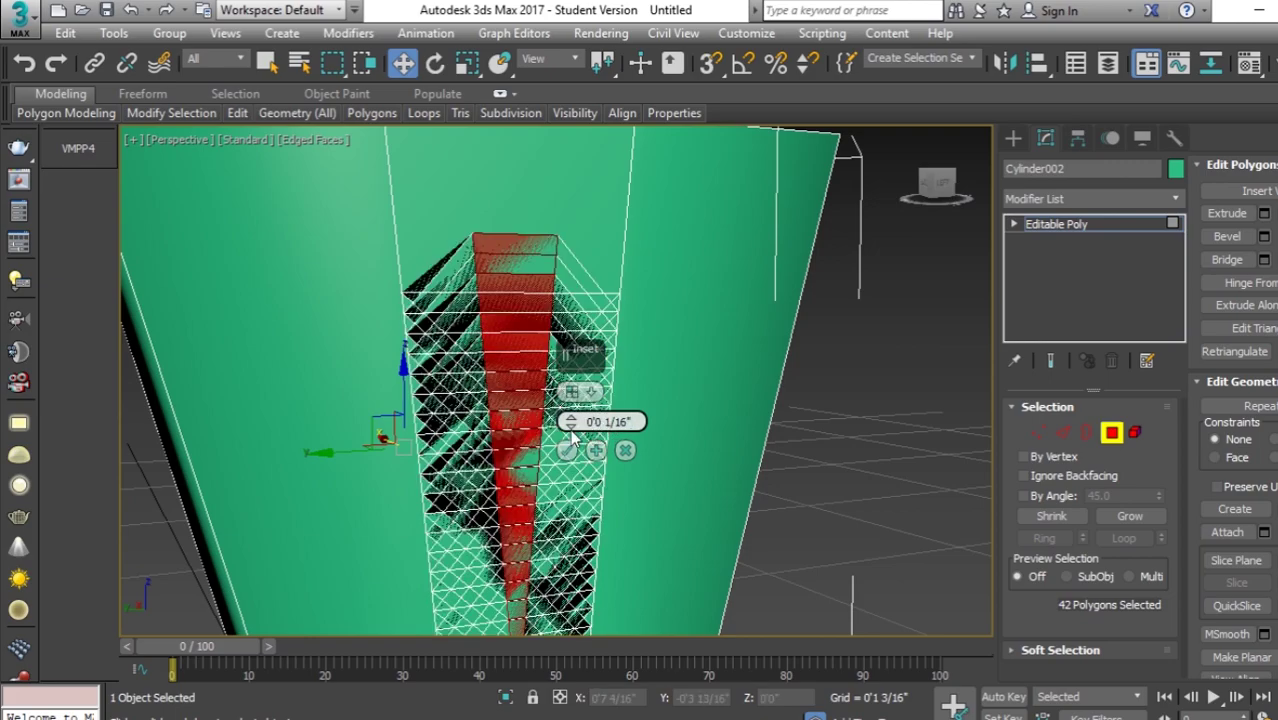
right_click(570, 422)
click(567, 450)
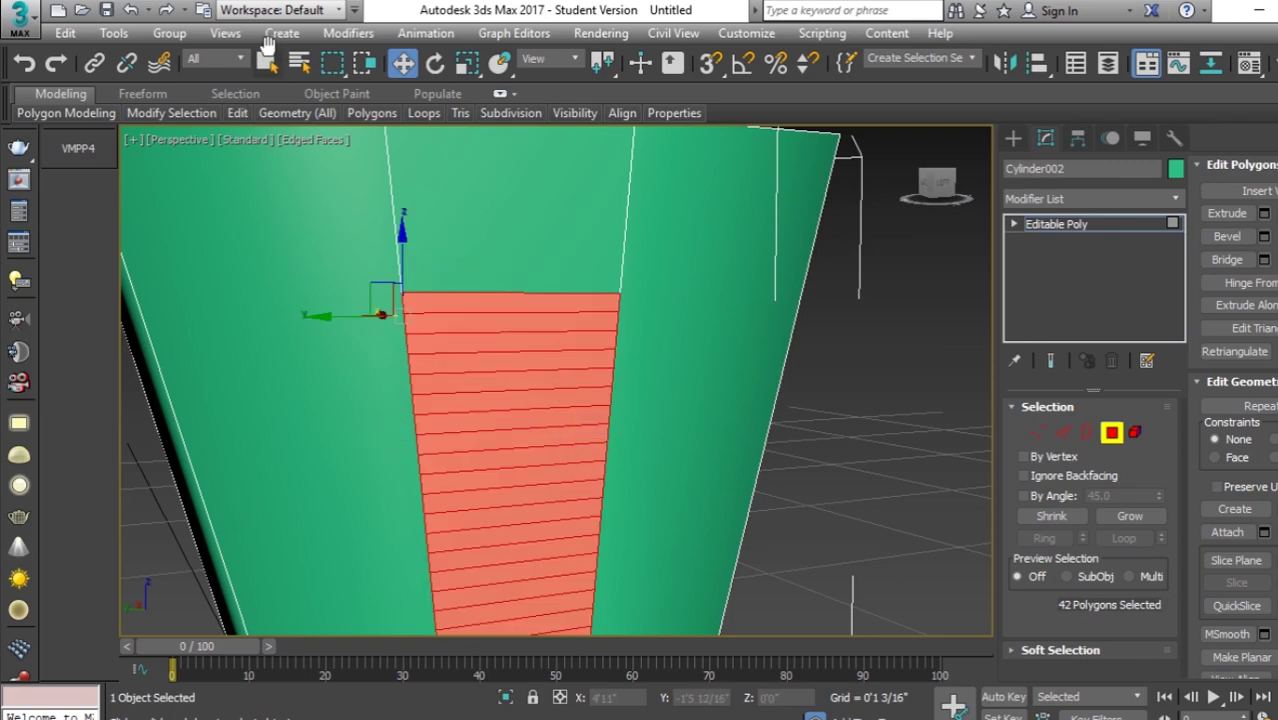
click(466, 63)
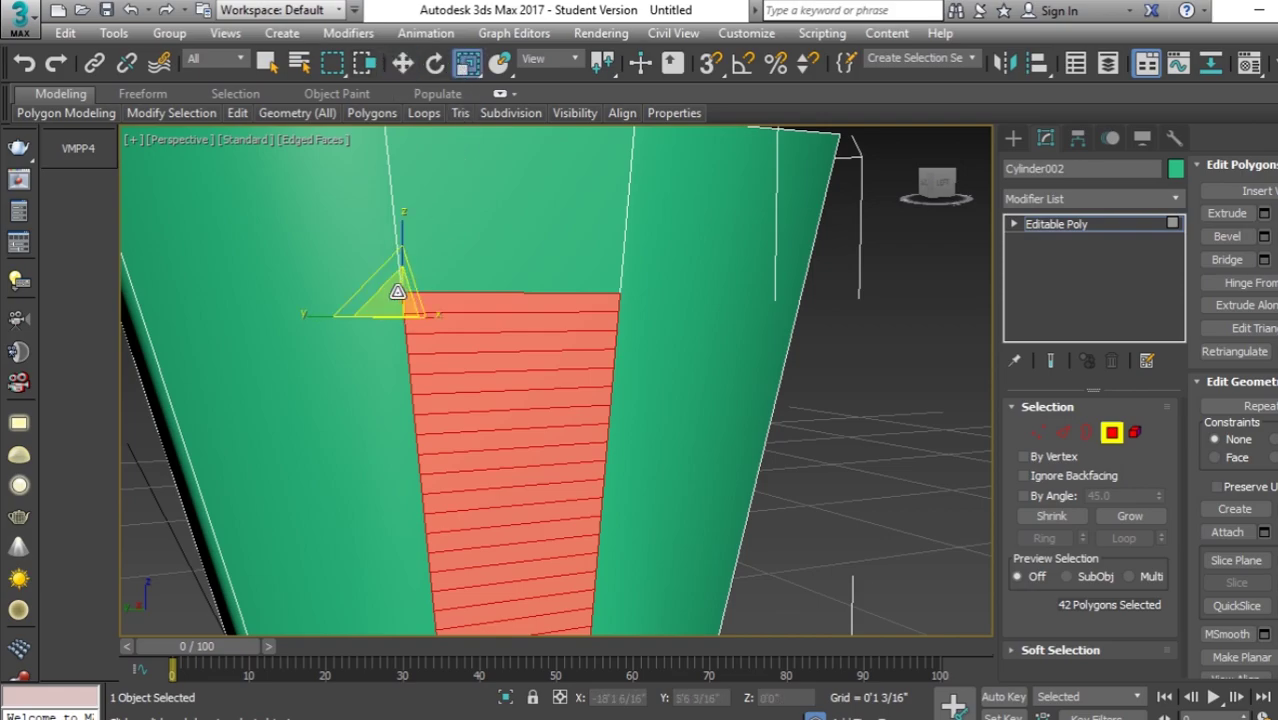
- Scale the strip polygons down into separate slats, undoing an extra horizontal narrowing
drag(397, 291, 392, 320)
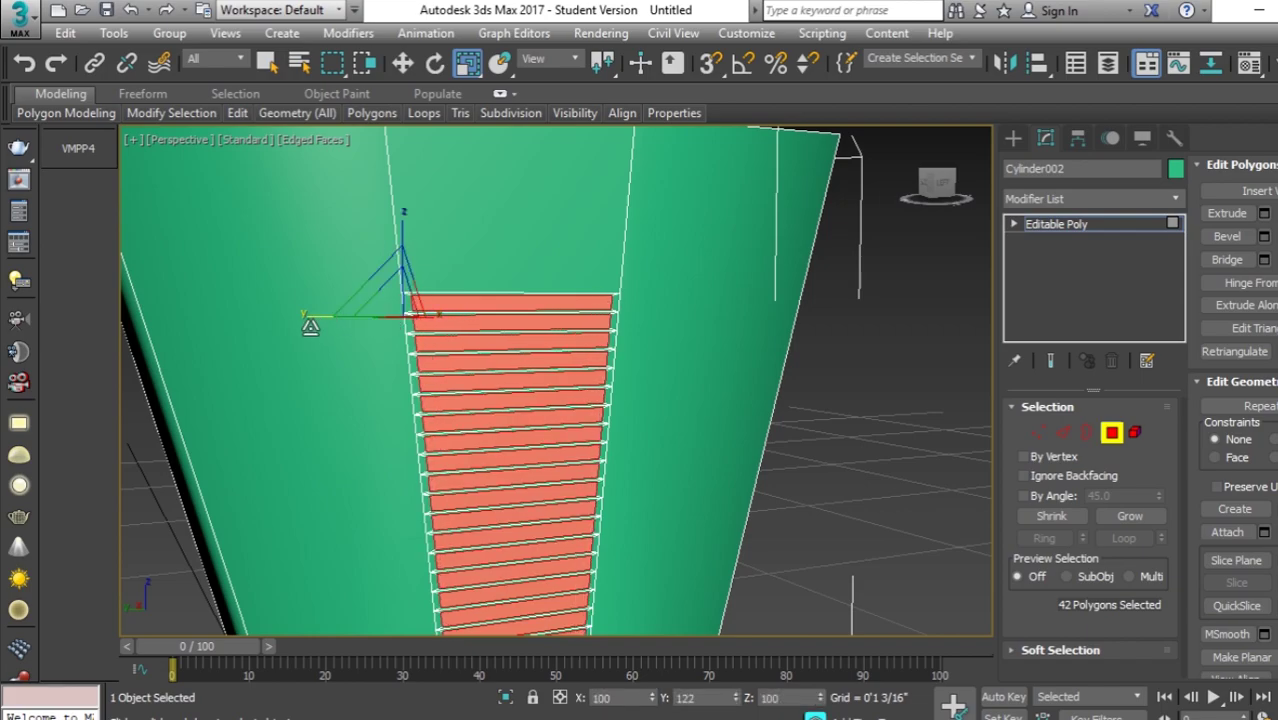
scroll(479, 310, up, 2)
scroll(479, 310, up, 2)
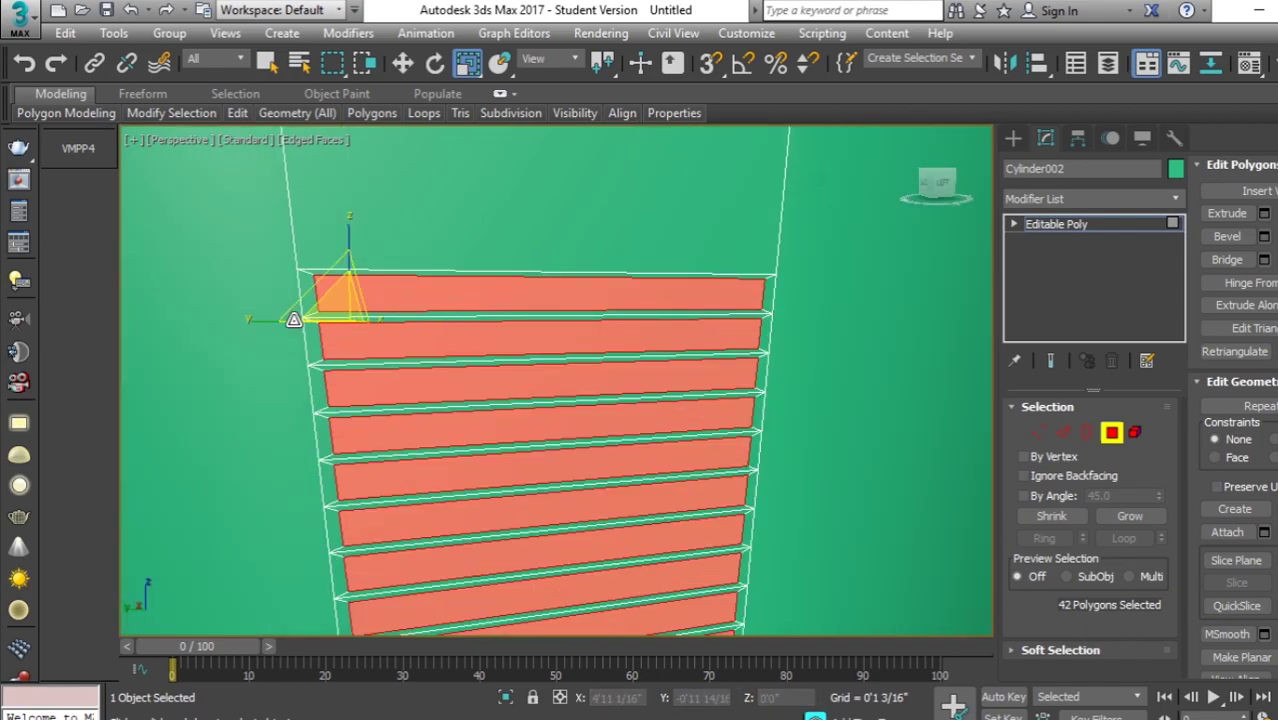
drag(335, 308, 264, 327)
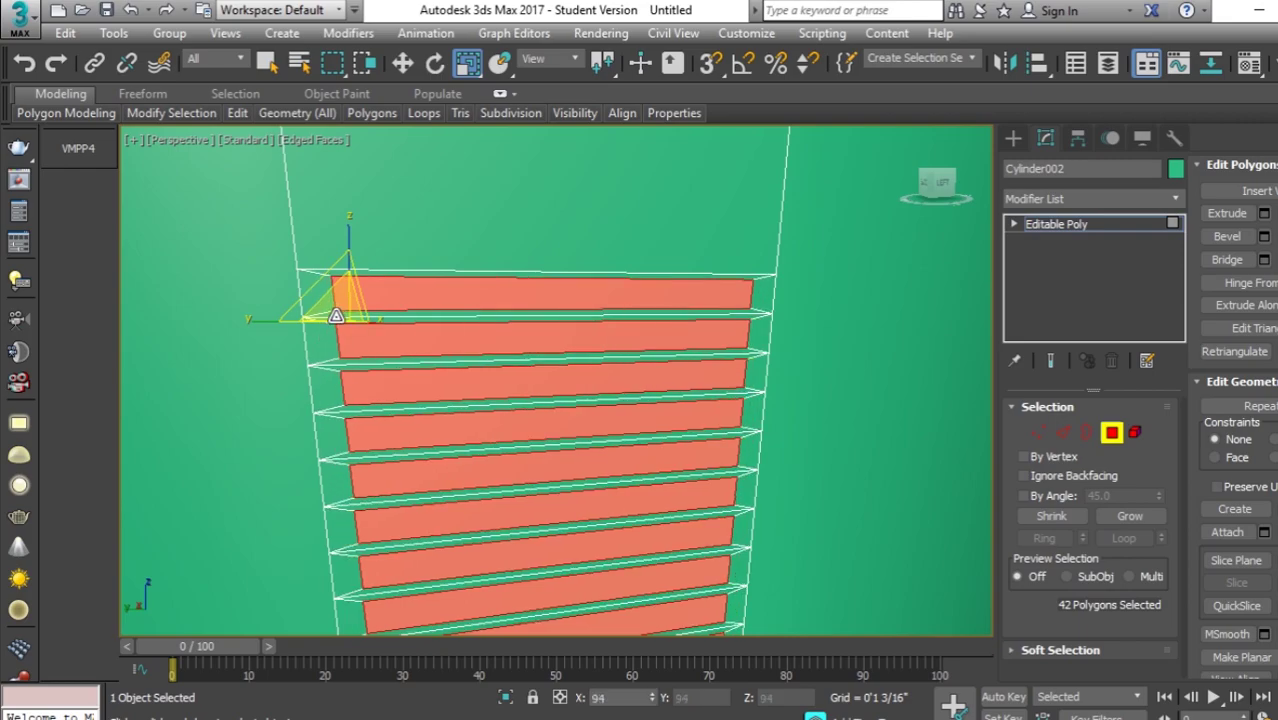
right_click(264, 327)
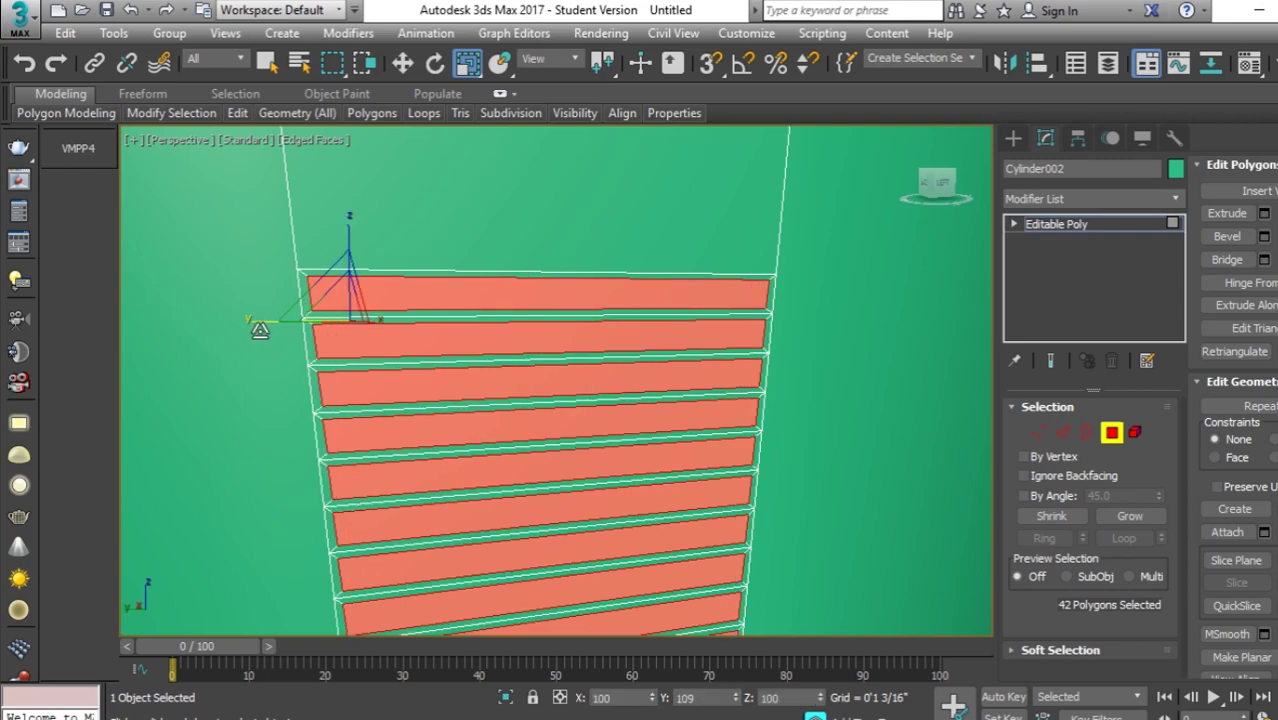
- Return to Polygon level with the strips selected and preview a 0'1 3/16" extrusion
click(1111, 434)
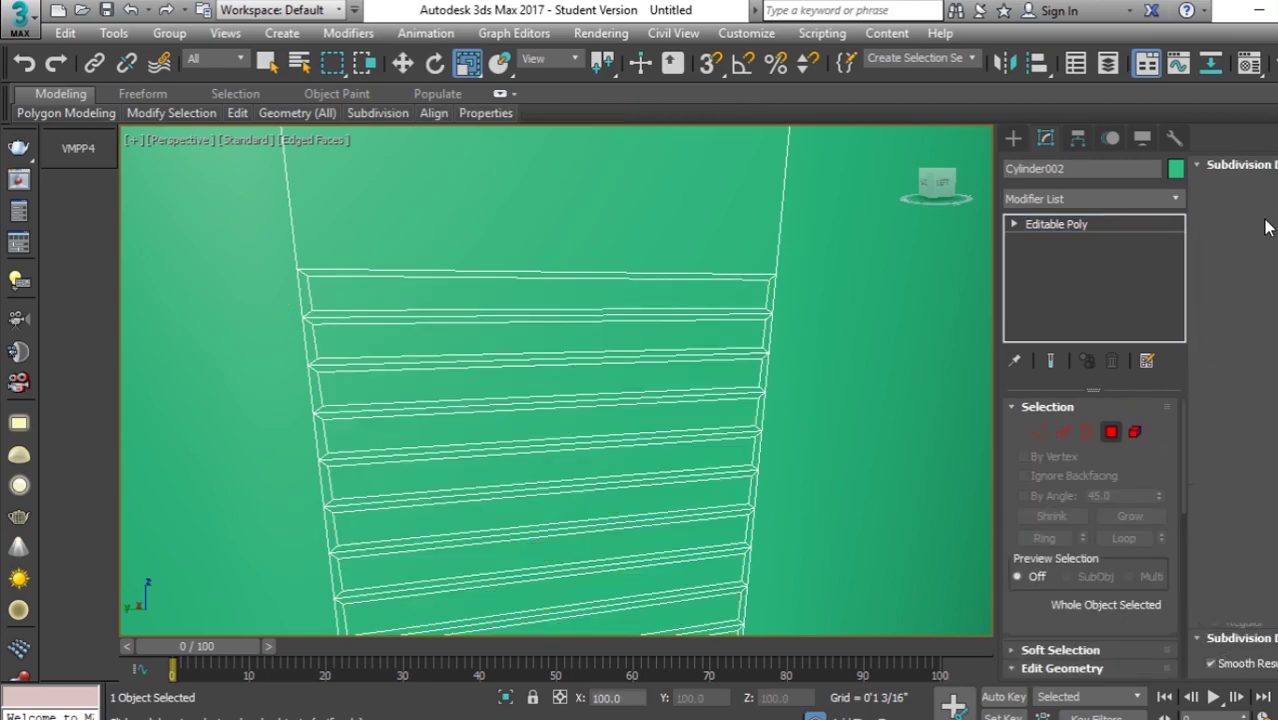
click(1087, 432)
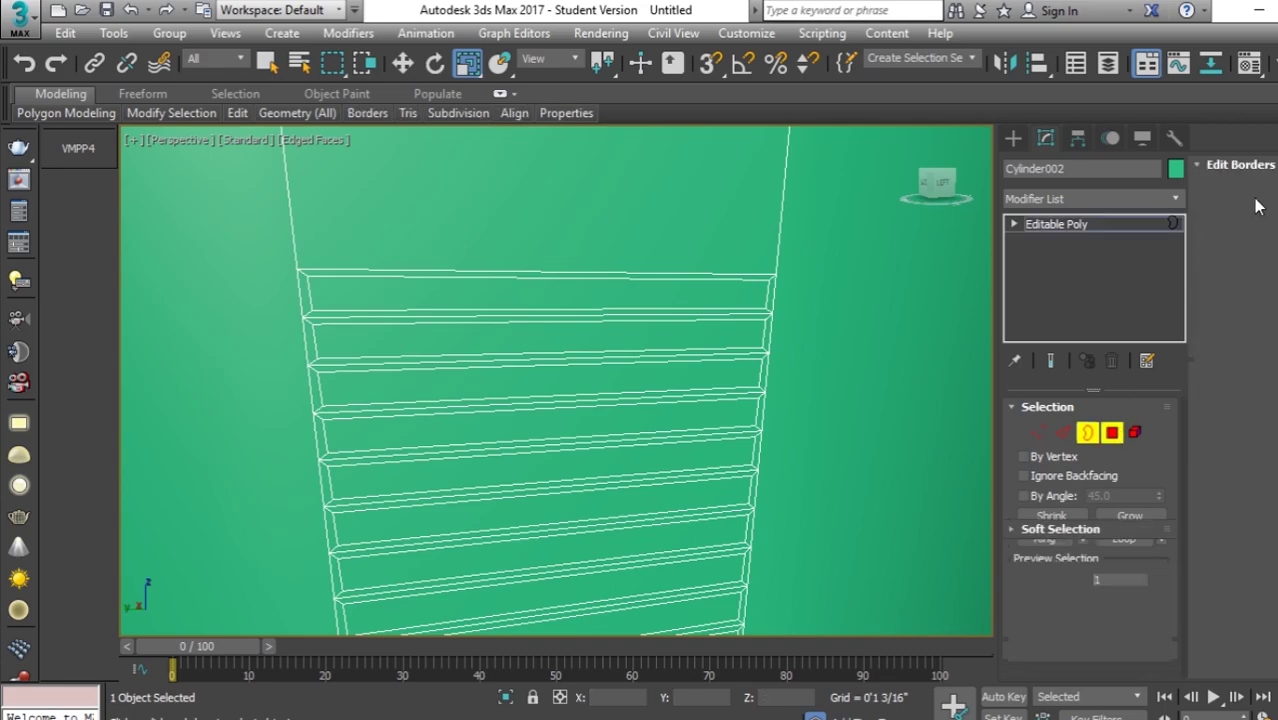
key(4)
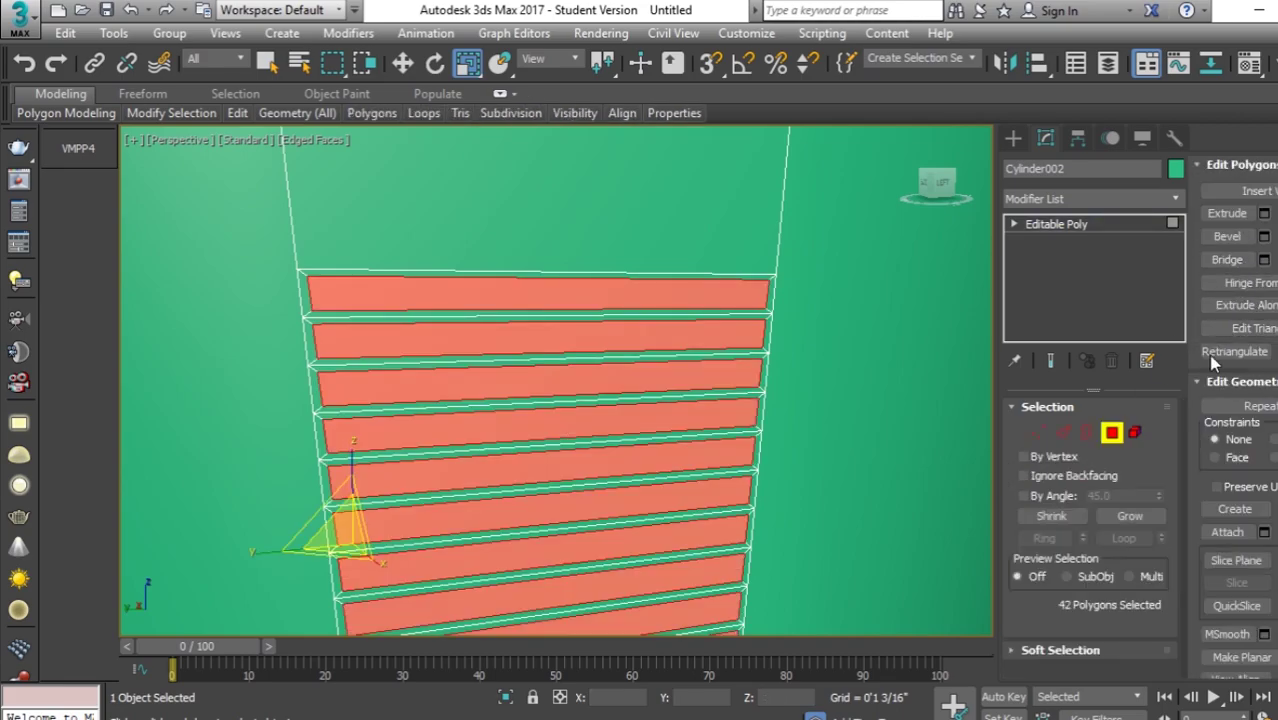
click(1264, 213)
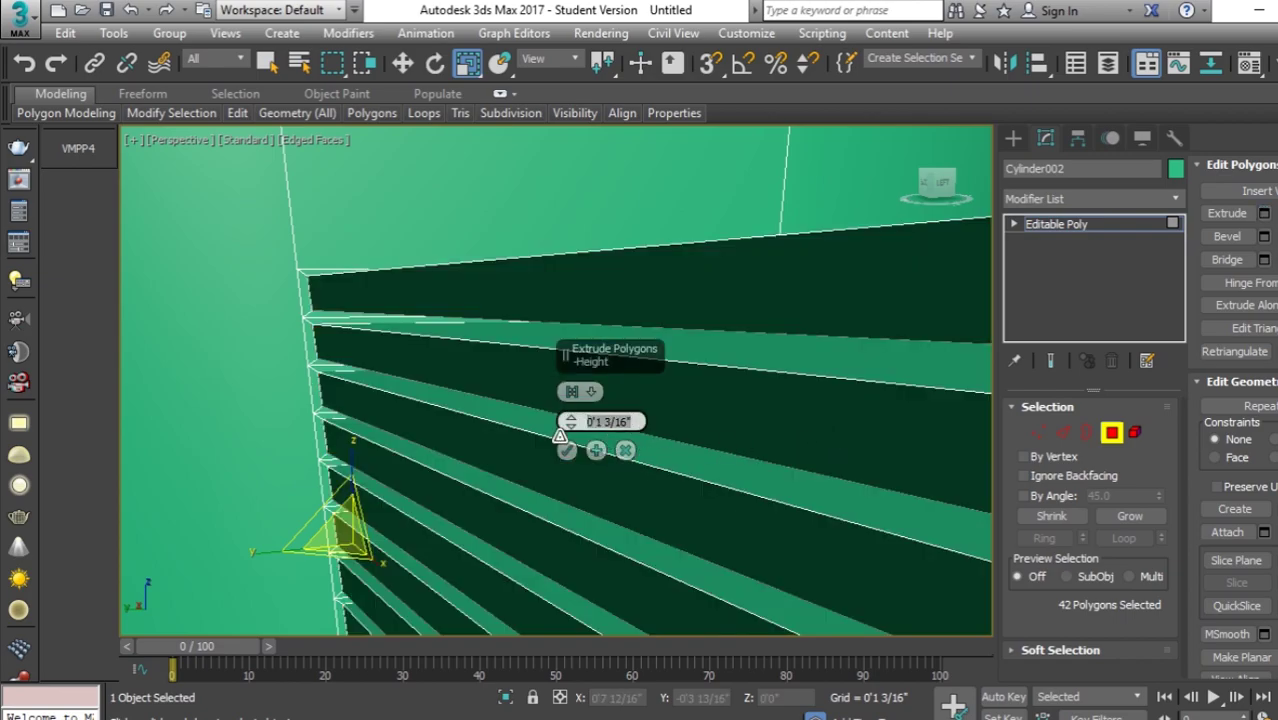
- Extrude the 42 strip polygons by a small height and confirm so they protrude as slats
key(Return)
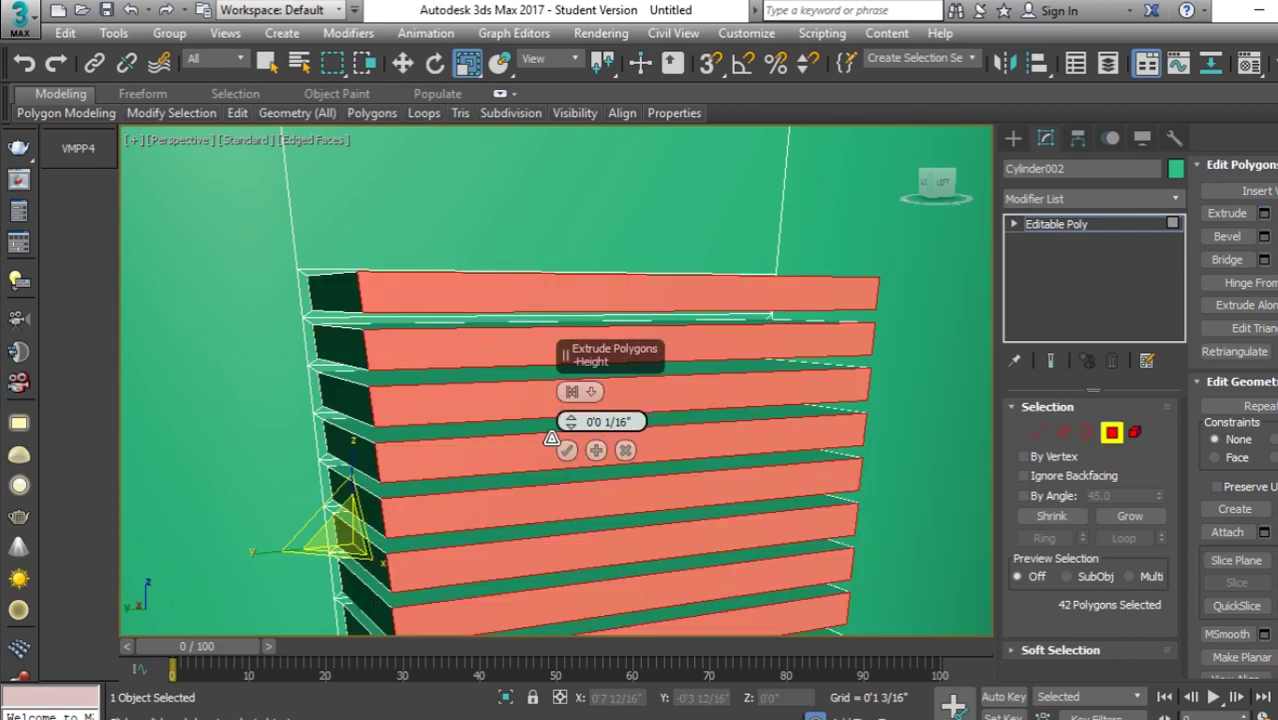
alt+middle_drag(361, 410, 406, 431)
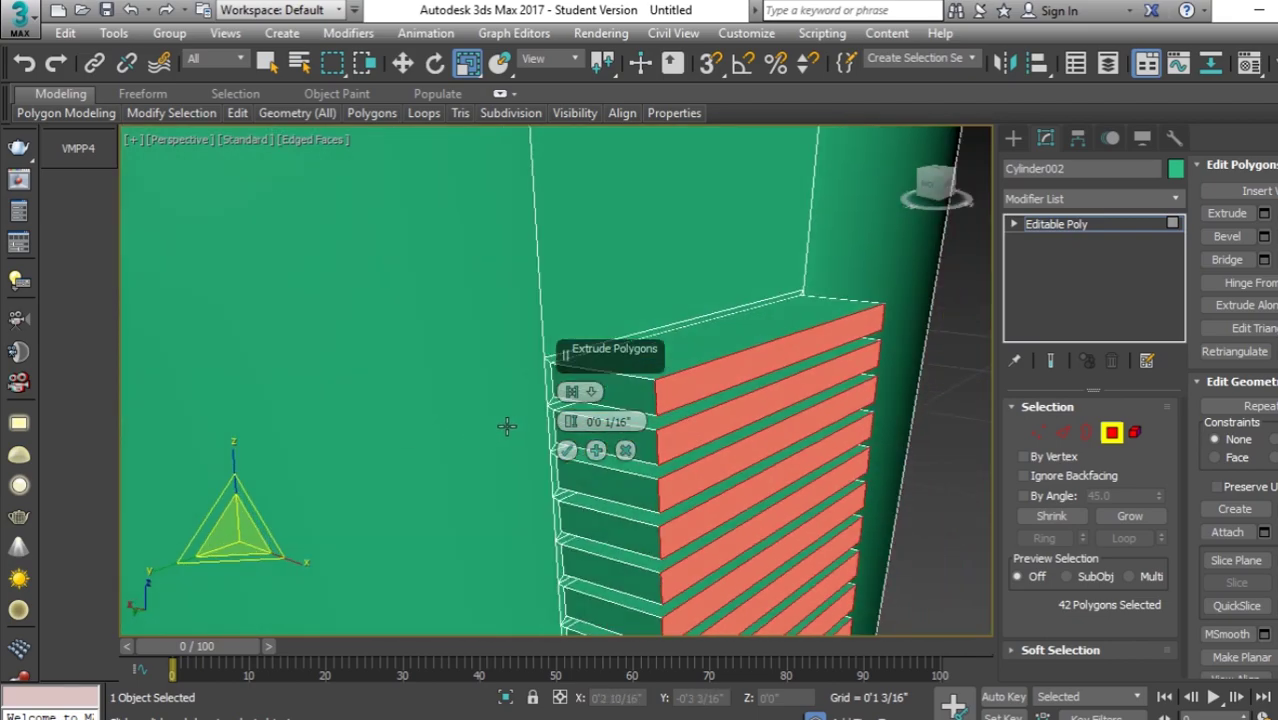
alt+middle_drag(507, 426, 560, 425)
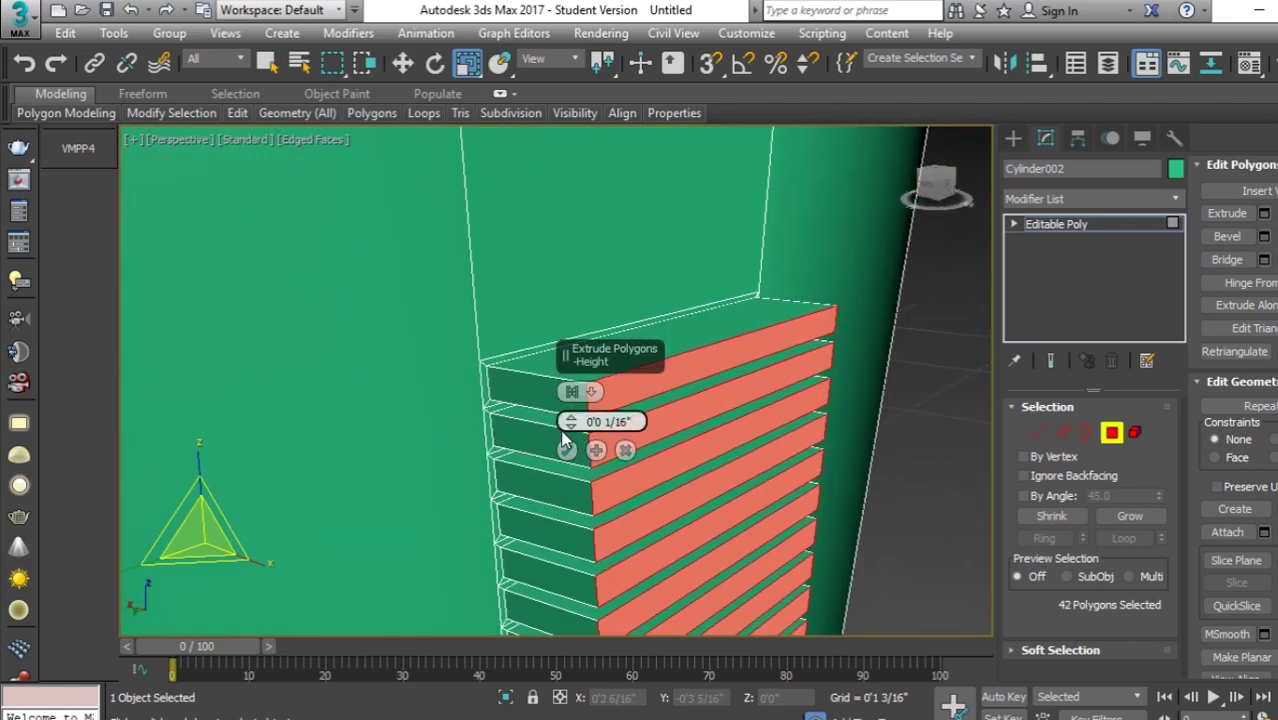
right_click(568, 424)
drag(567, 425, 569, 423)
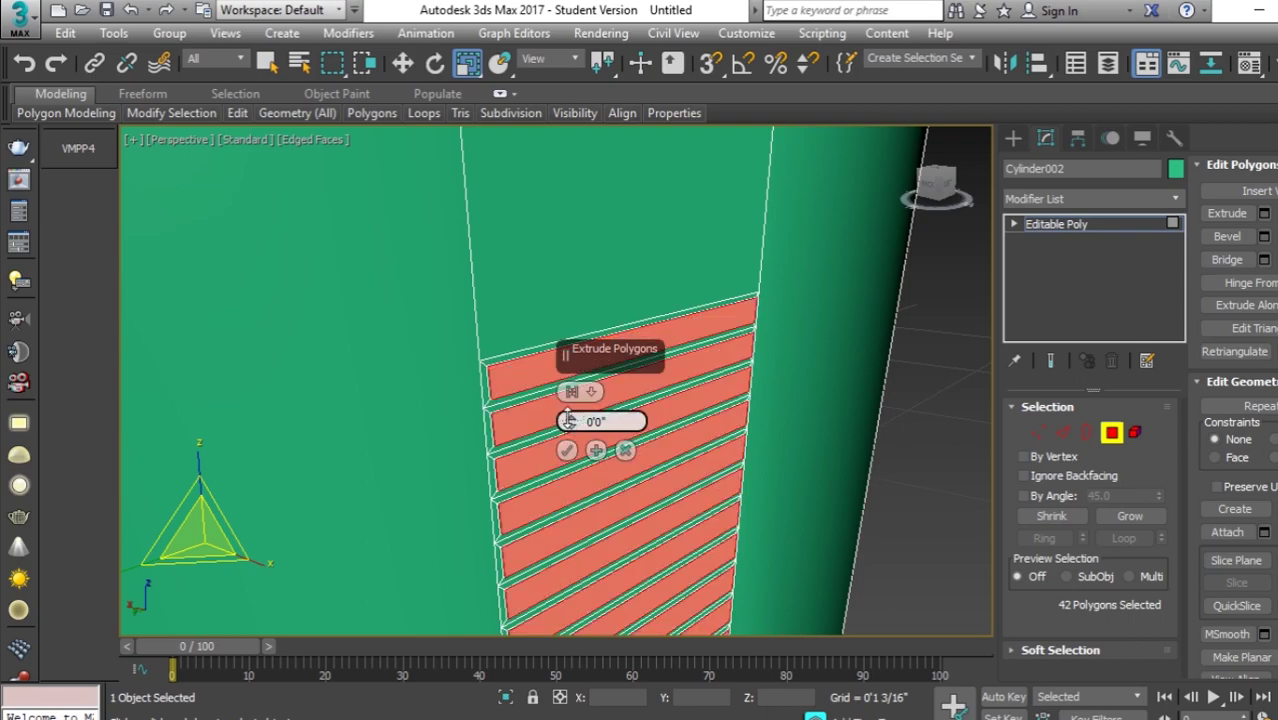
key(BackSpace)
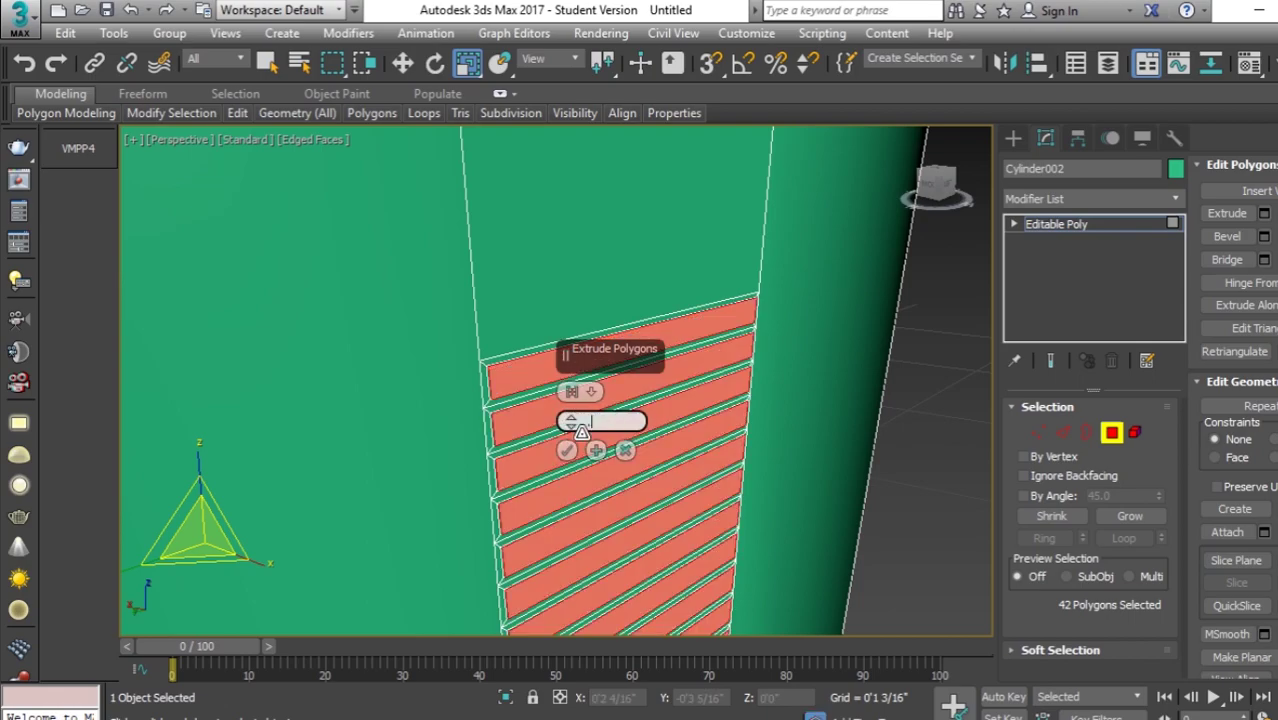
text(1)
key(Return)
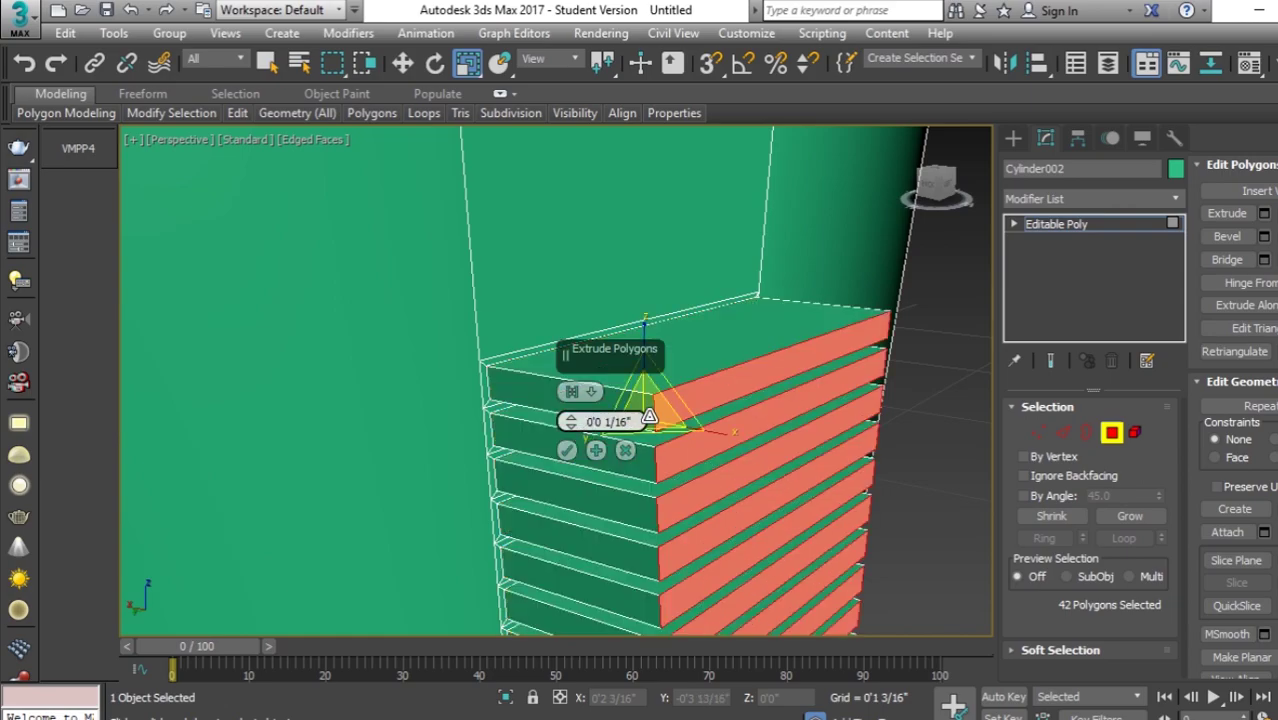
text(.05)
key(Return)
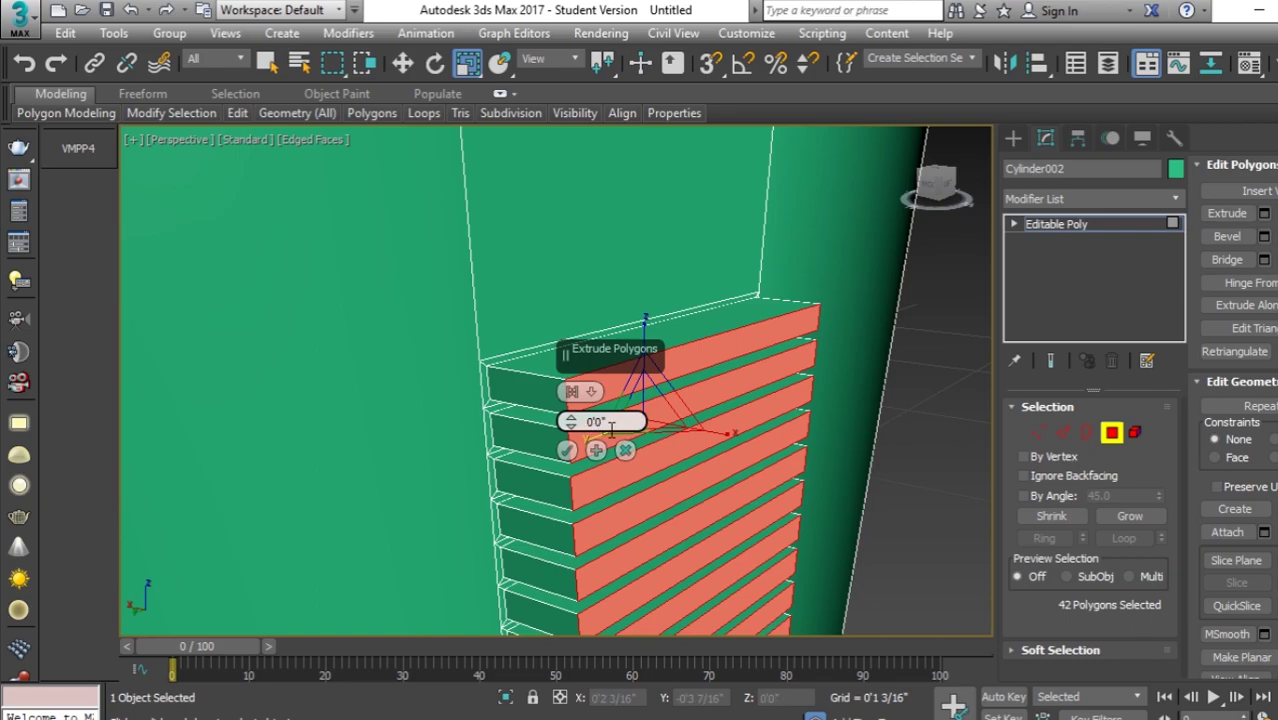
click(571, 426)
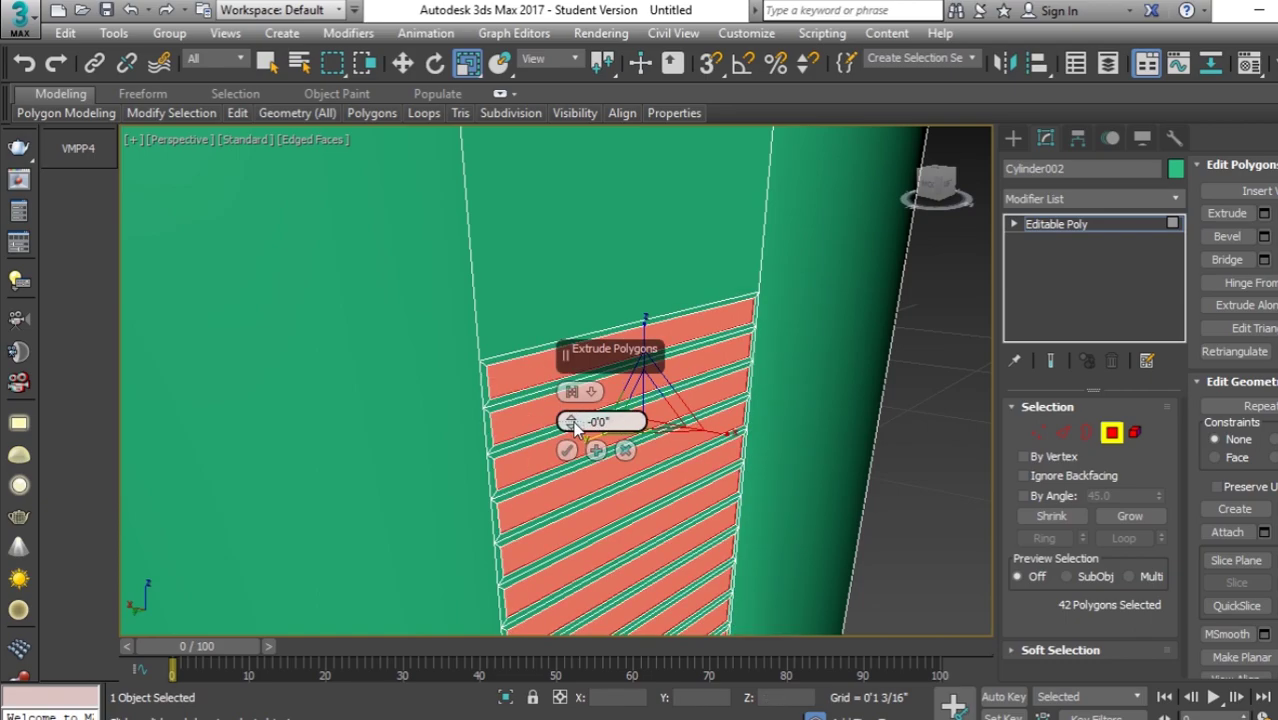
drag(571, 420, 571, 419)
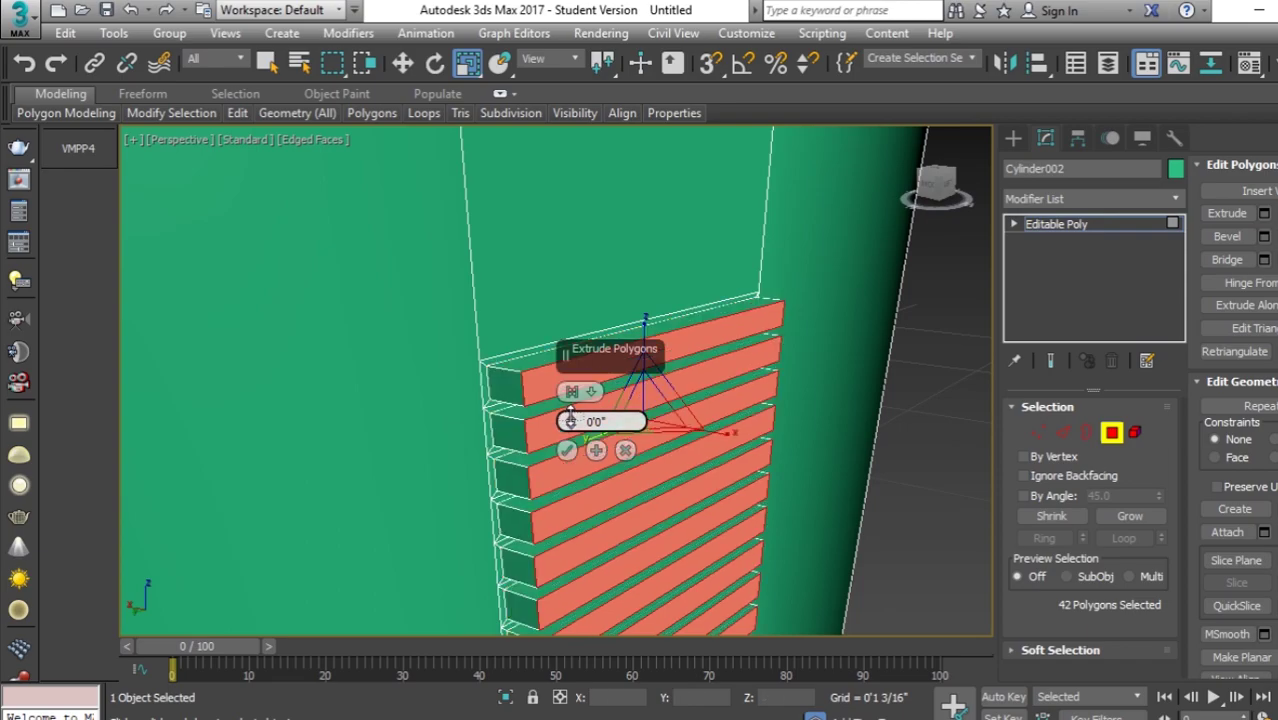
click(566, 450)
mouse_move(650, 415)
alt+middle_down()
mouse_move(559, 432)
mouse_move(573, 426)
alt+middle_up()
scroll(588, 390, up, 2)
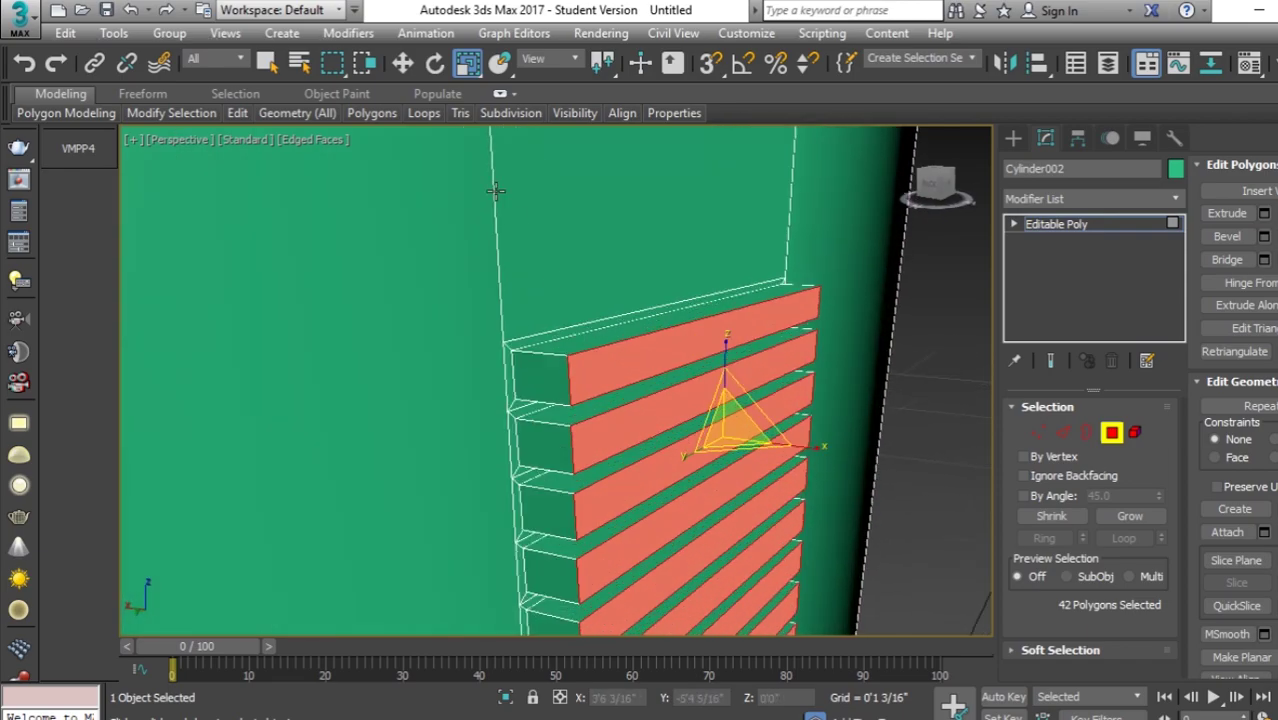
- Uniformly scale the 42 selected slat faces inward so each slat becomes thinner
click(402, 62)
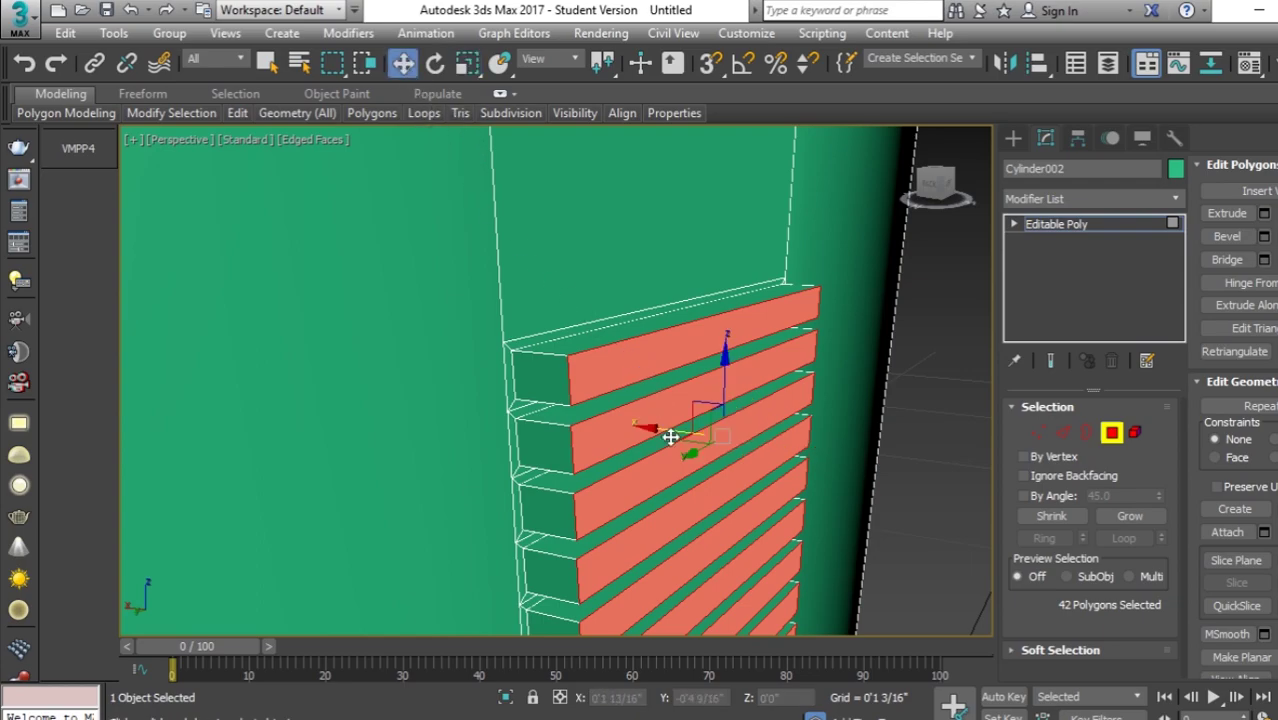
scroll(629, 386, down, 5)
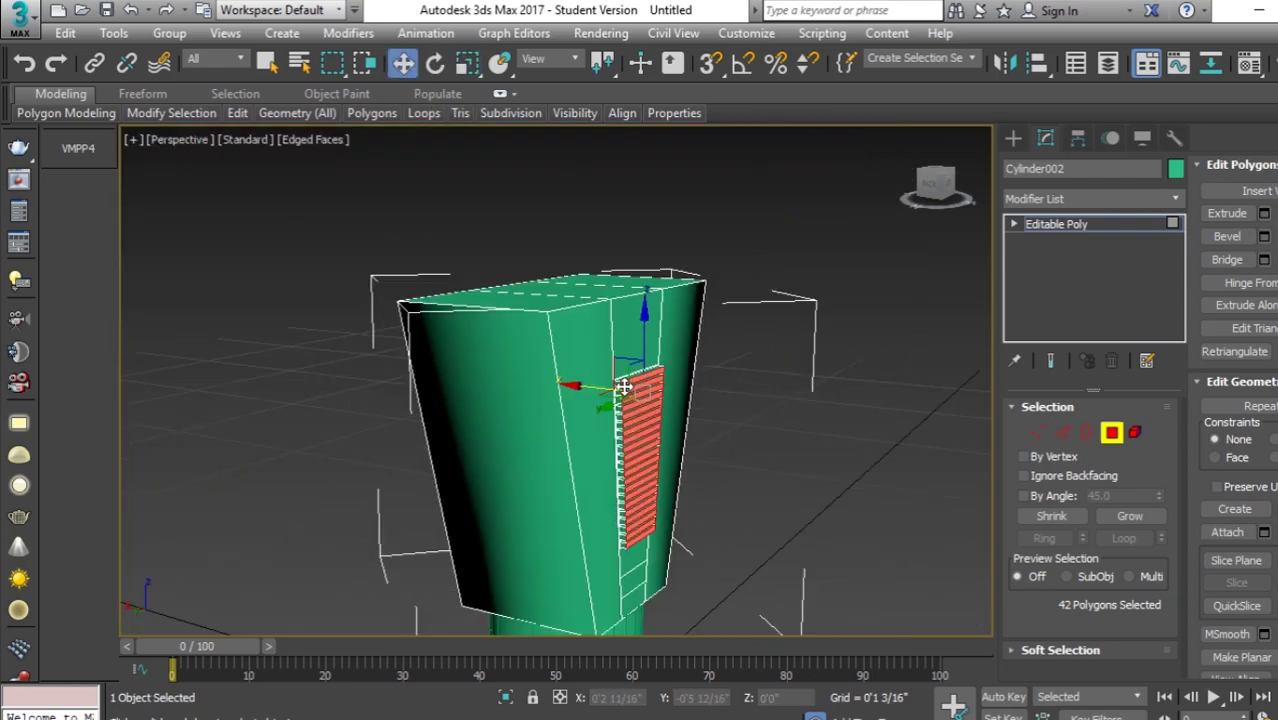
mouse_move(622, 388)
alt+middle_down()
mouse_move(707, 405)
mouse_move(665, 385)
mouse_move(665, 407)
mouse_move(700, 405)
alt+middle_up()
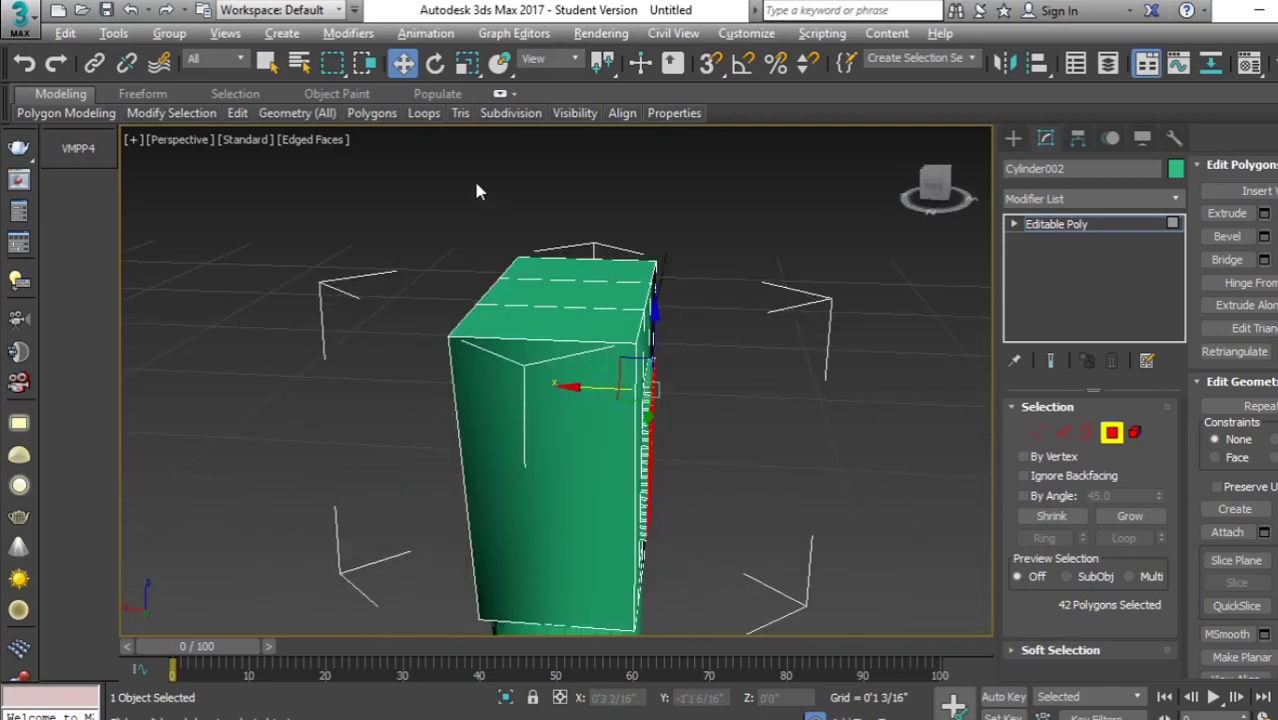
click(466, 63)
scroll(699, 391, up, 3)
scroll(699, 391, up, 2)
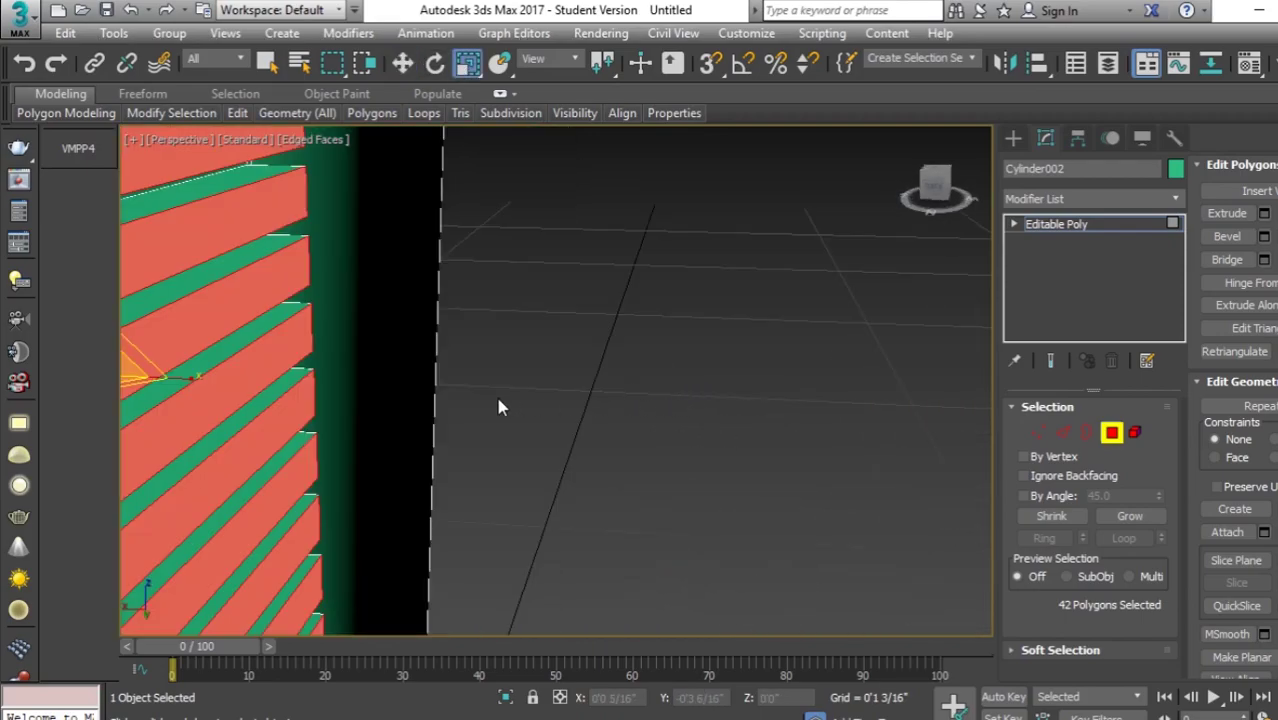
scroll(500, 397, down, 2)
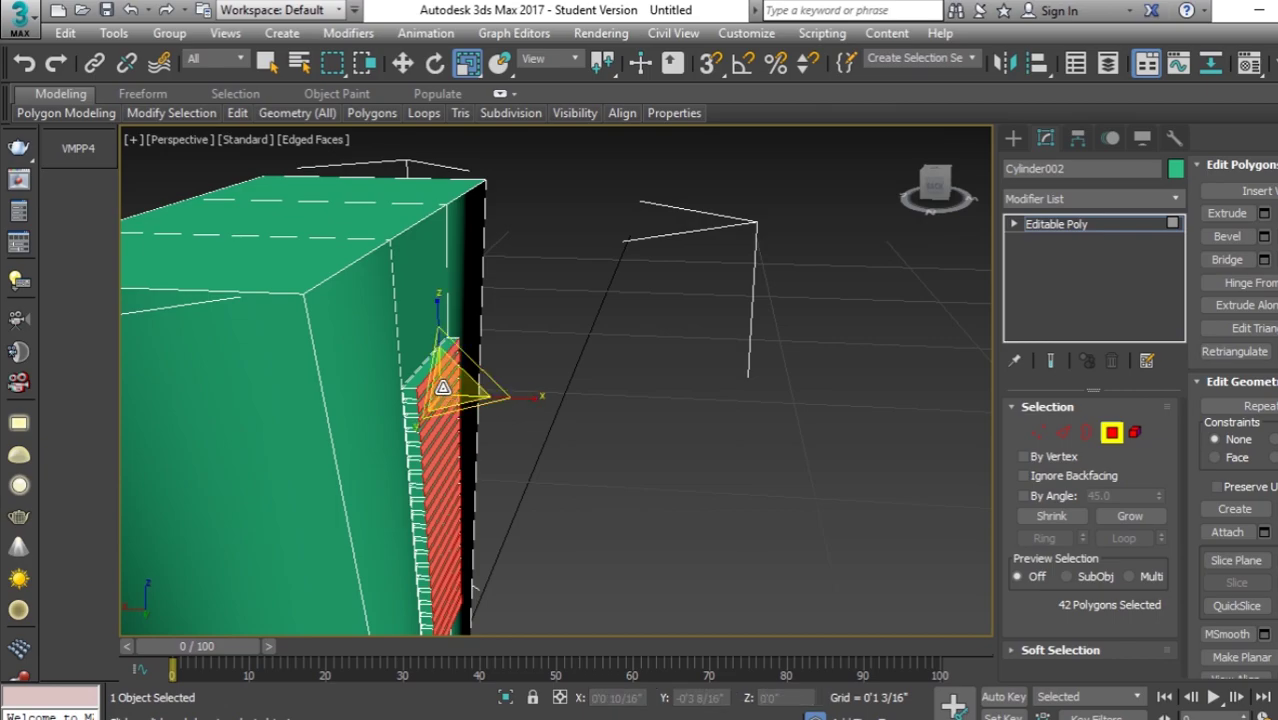
drag(440, 387, 432, 408)
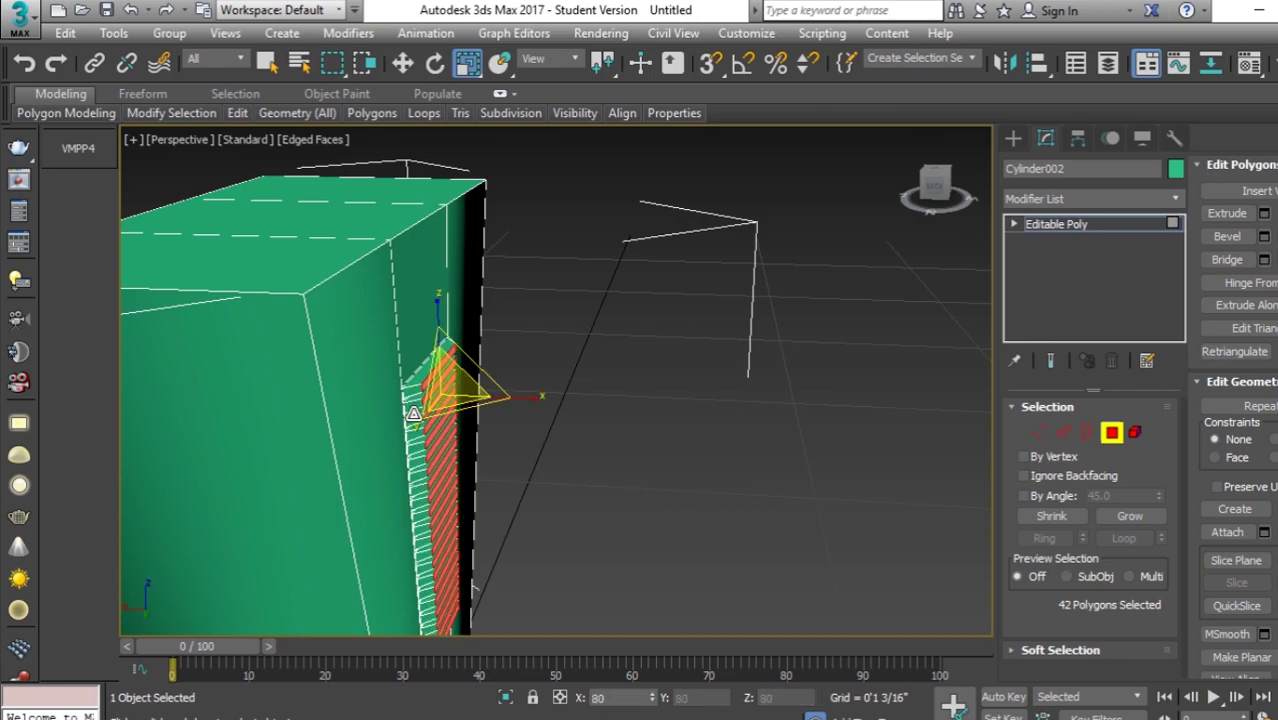
alt+middle_drag(432, 408, 348, 385)
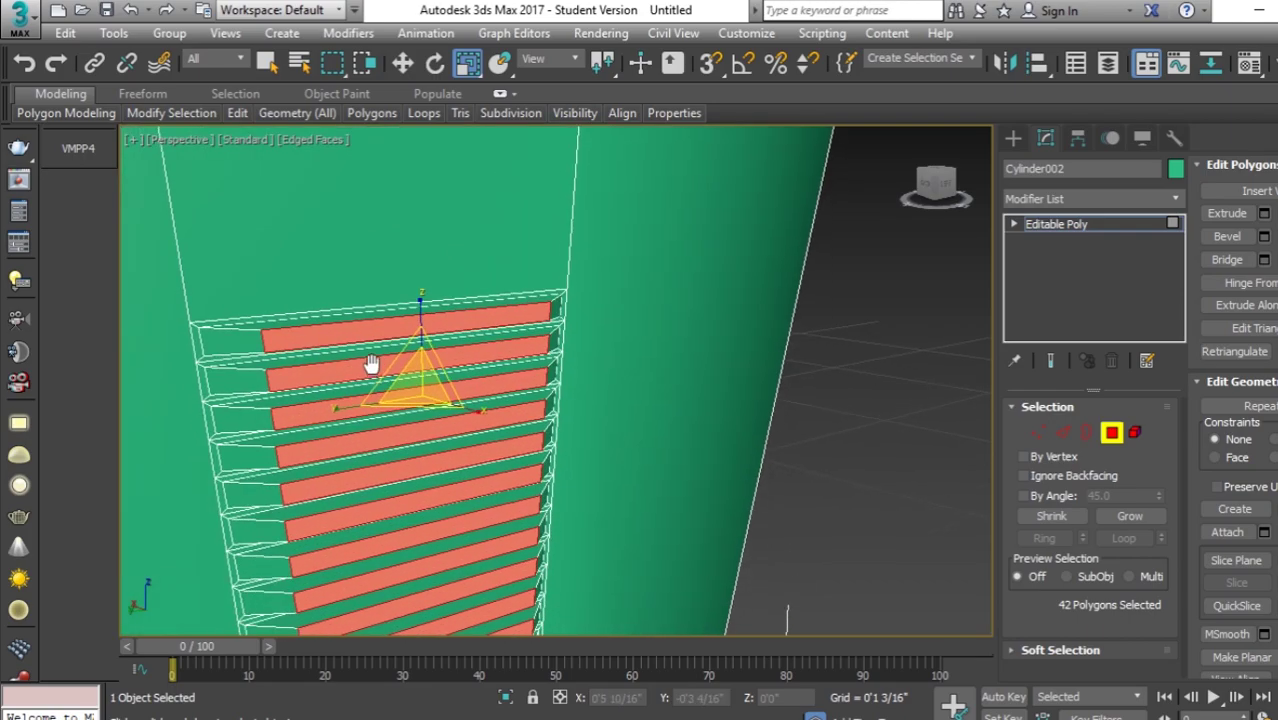
scroll(371, 365, up, 3)
mouse_move(406, 337)
alt+middle_down()
mouse_move(400, 360)
mouse_move(420, 368)
alt+middle_up()
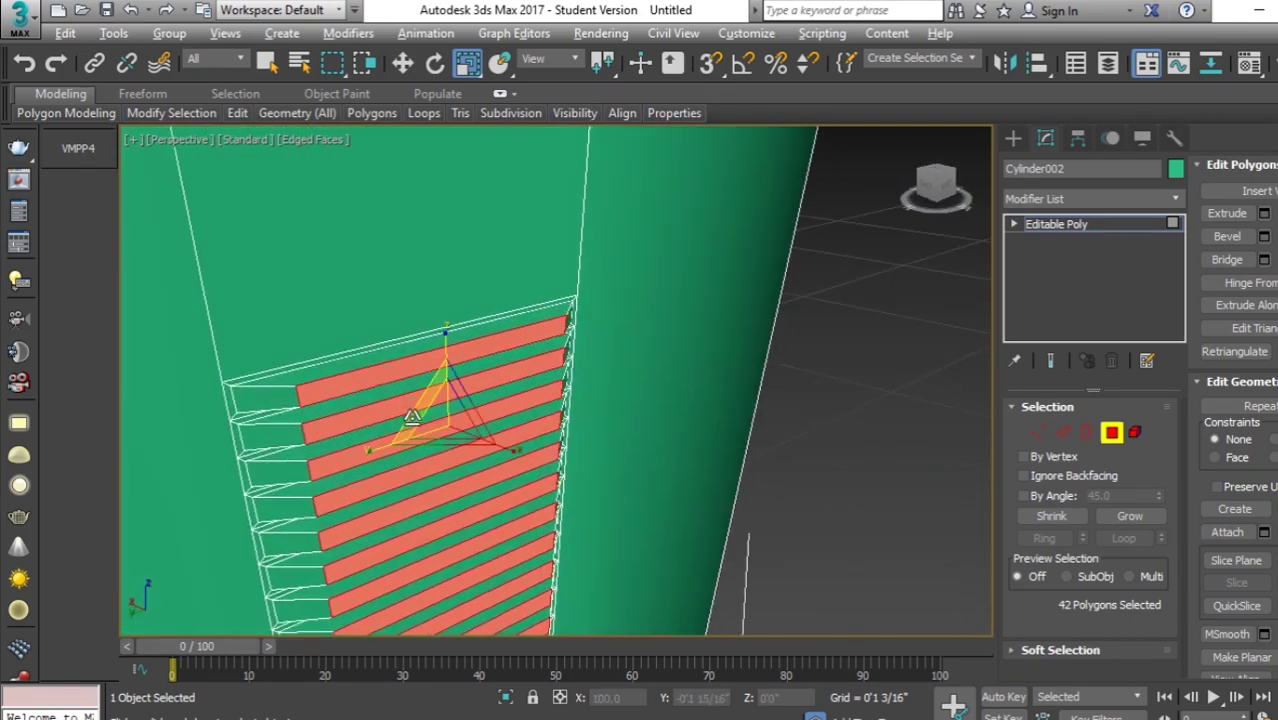
- Extrude the 42 slat faces again at 0'0" and scale the new tips inward to taper them
click(1265, 214)
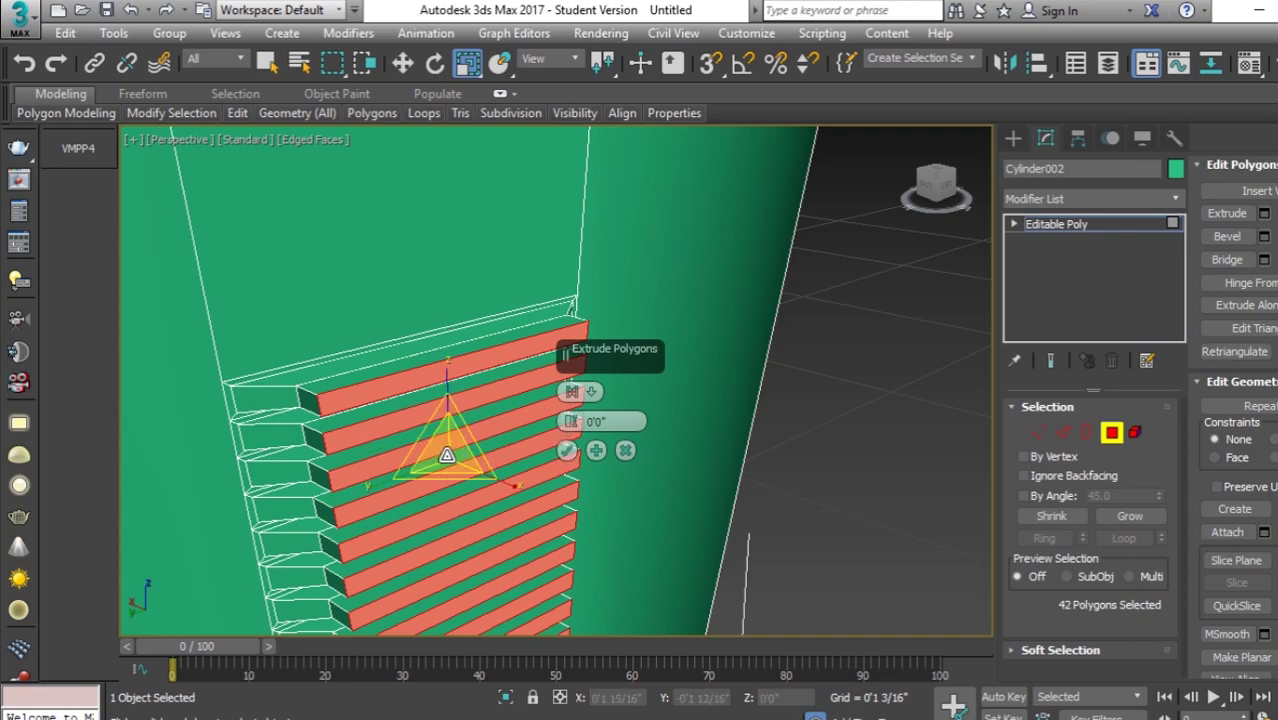
click(567, 452)
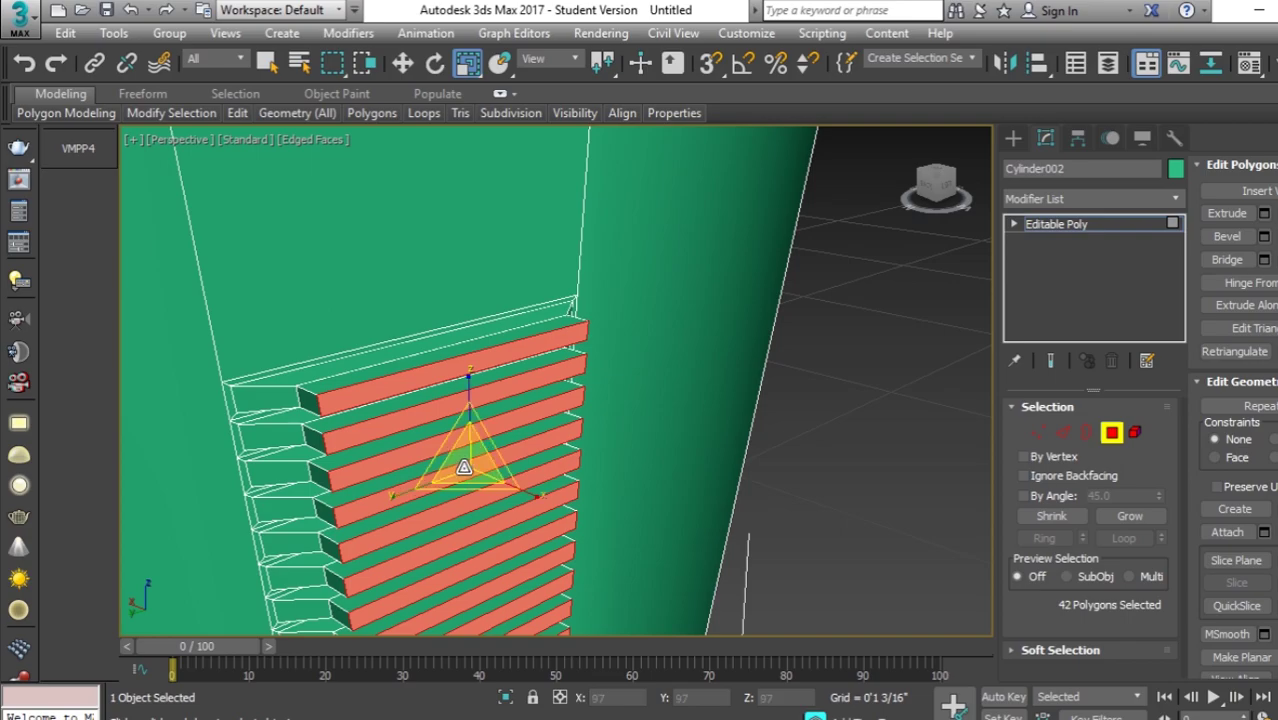
drag(464, 467, 456, 513)
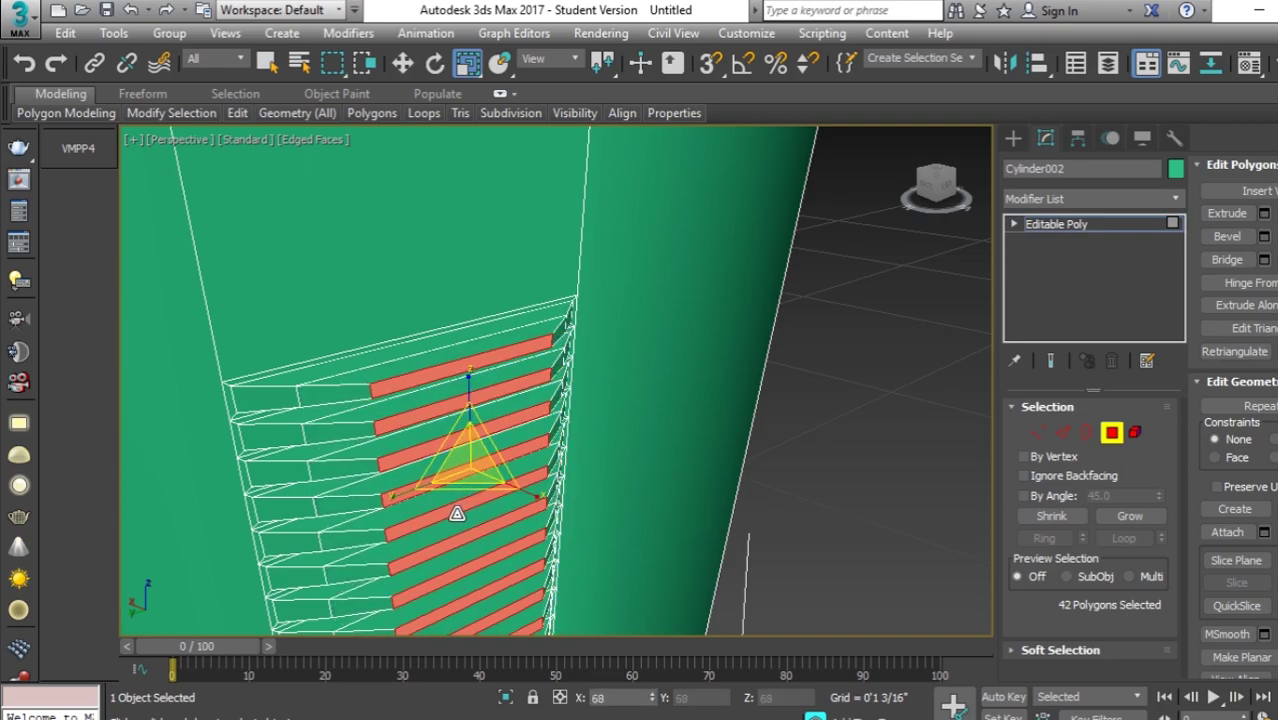
alt+middle_drag(456, 513, 591, 513)
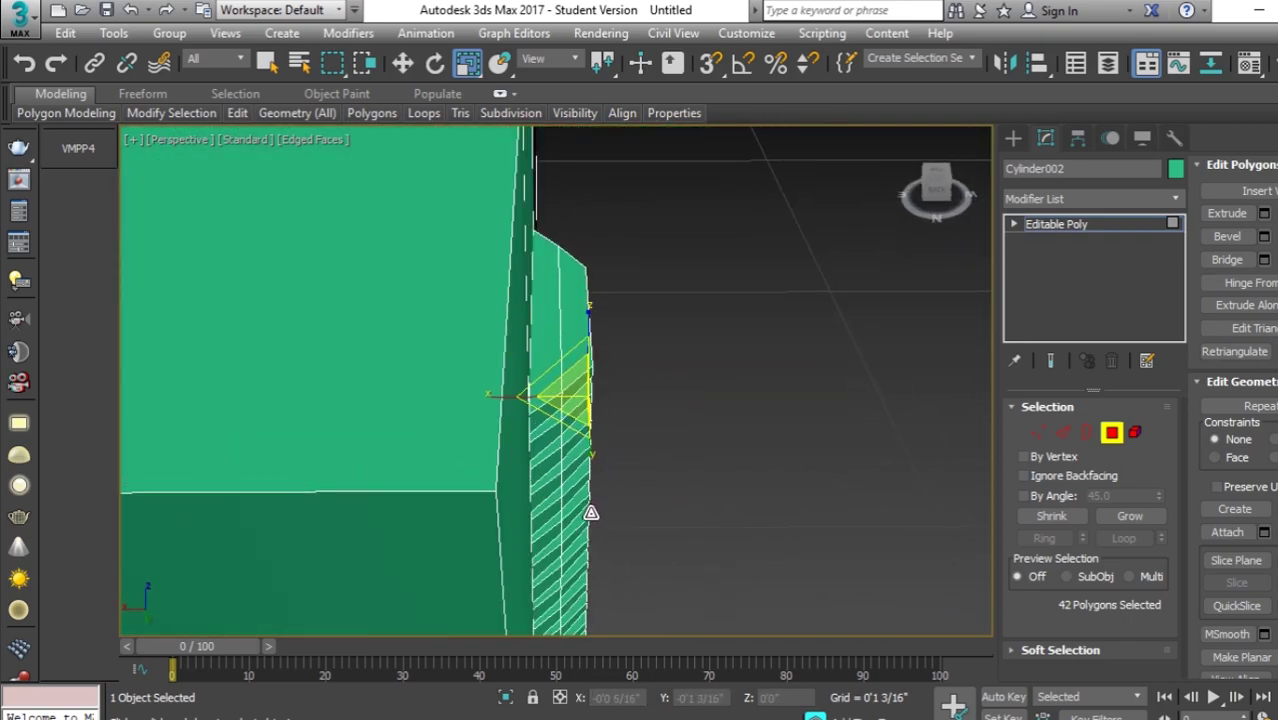
scroll(497, 392, down, 5)
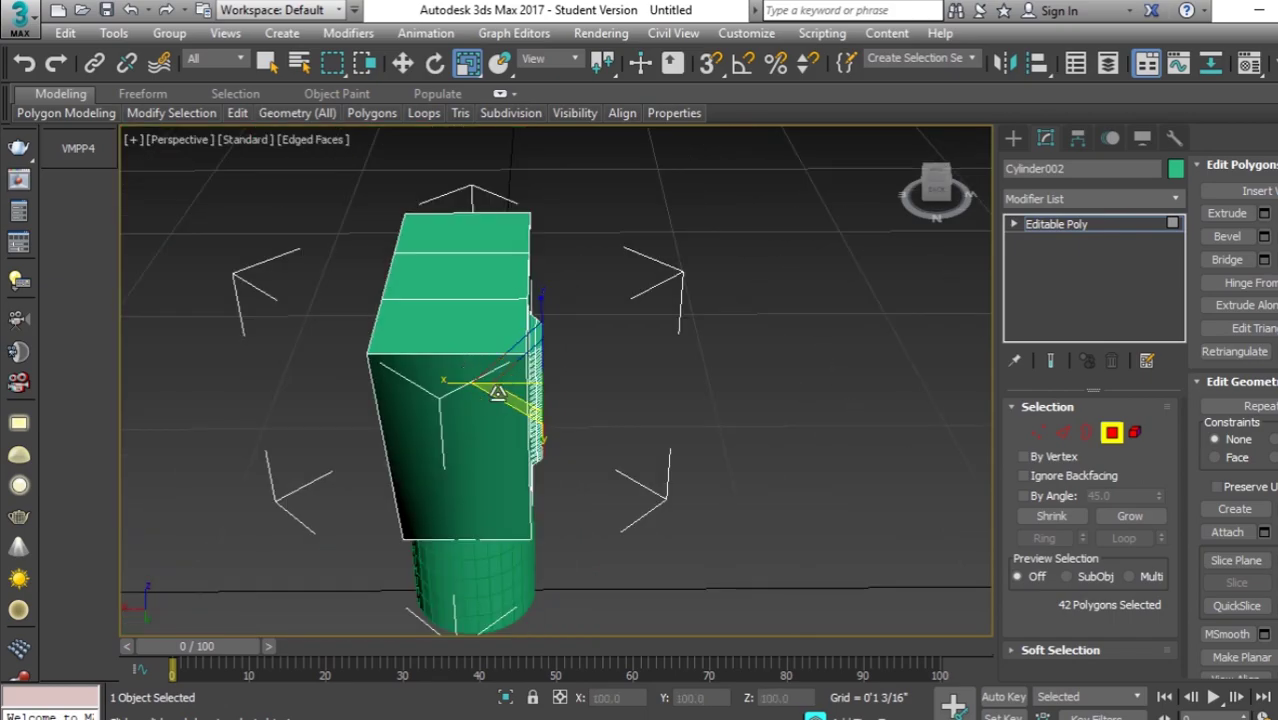
mouse_move(451, 385)
alt+middle_down()
mouse_move(669, 341)
mouse_move(580, 360)
mouse_move(591, 360)
alt+middle_up()
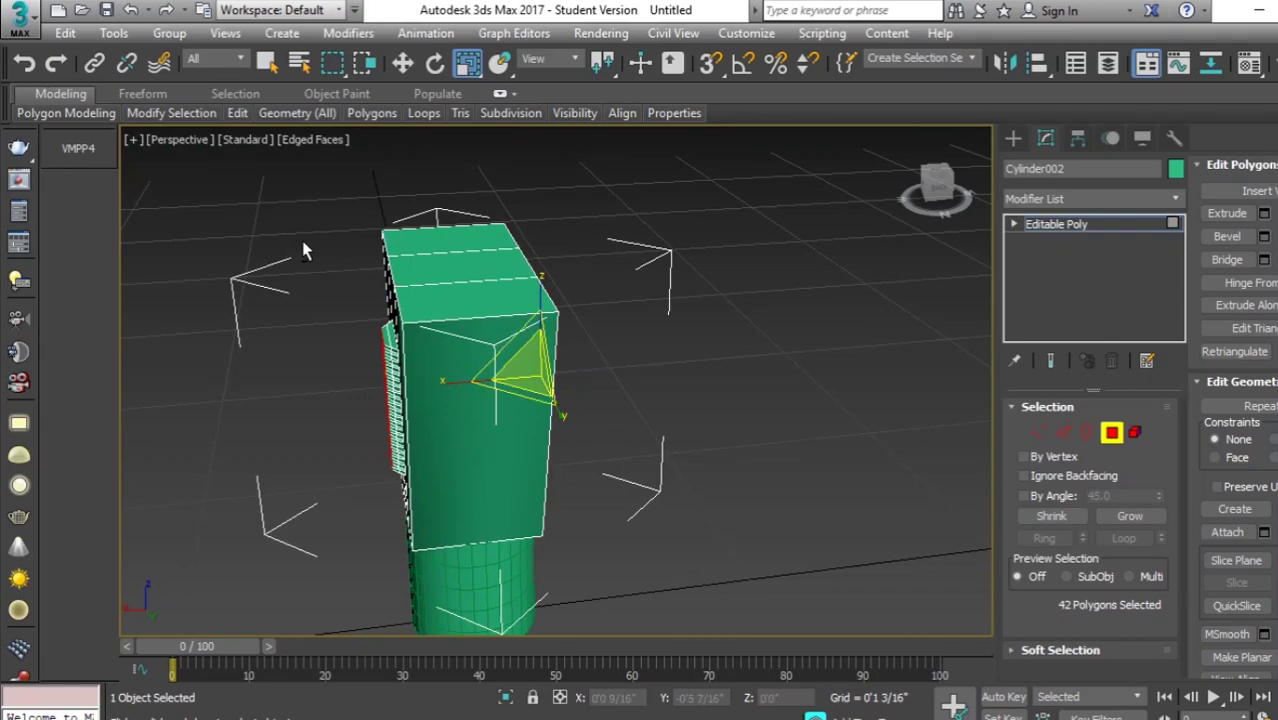
- Select half of the slat faces and shift them left along X
drag(432, 575, 436, 578)
scroll(380, 360, up, 3)
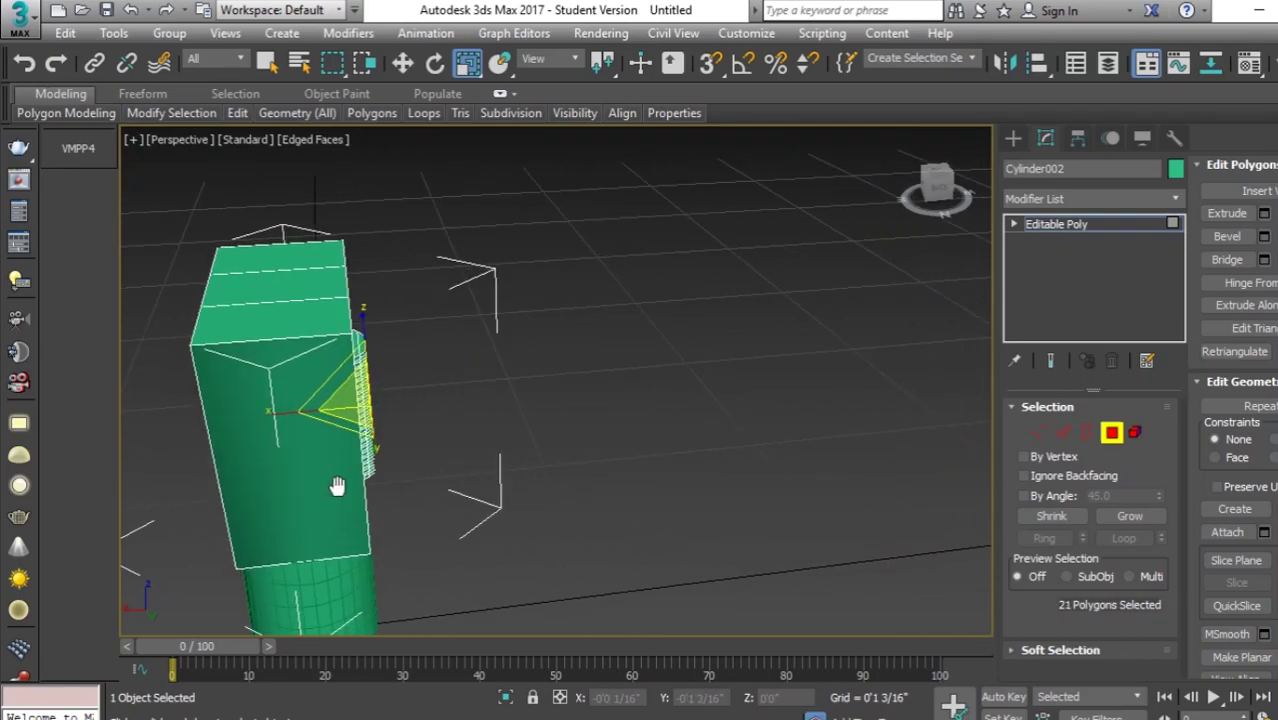
scroll(376, 361, up, 2)
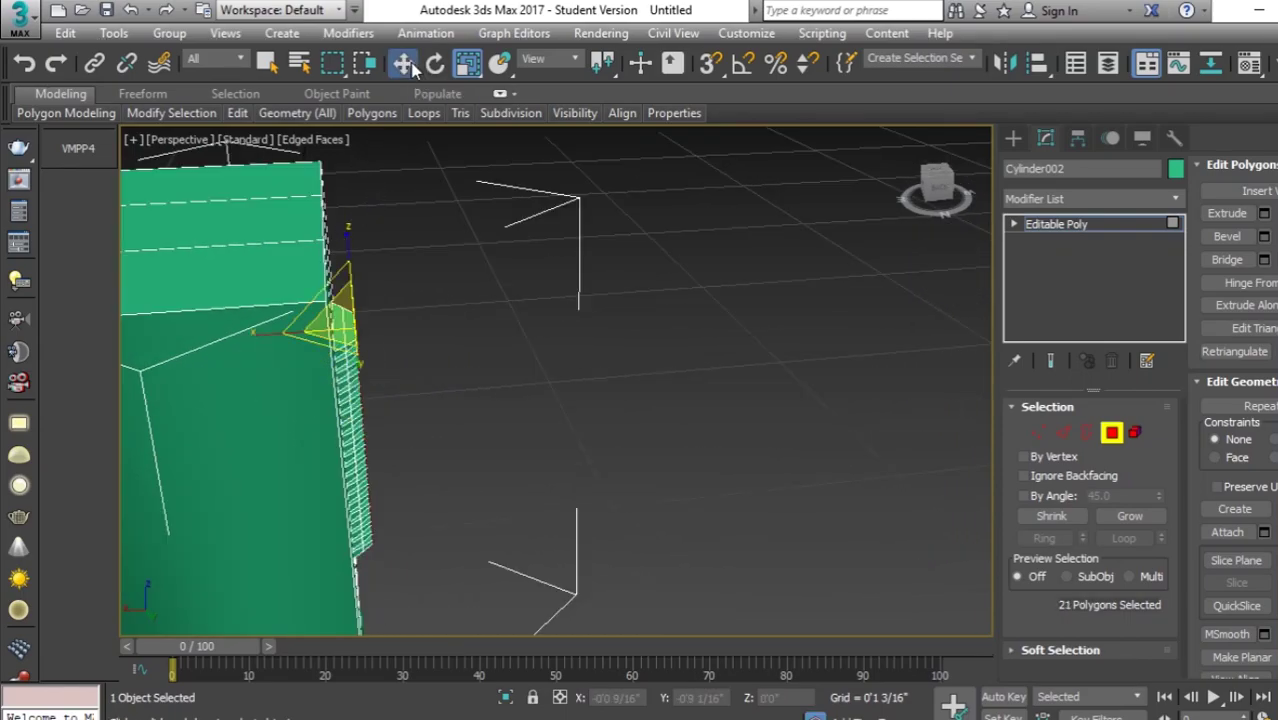
key(w)
alt+middle_drag(375, 305, 320, 362)
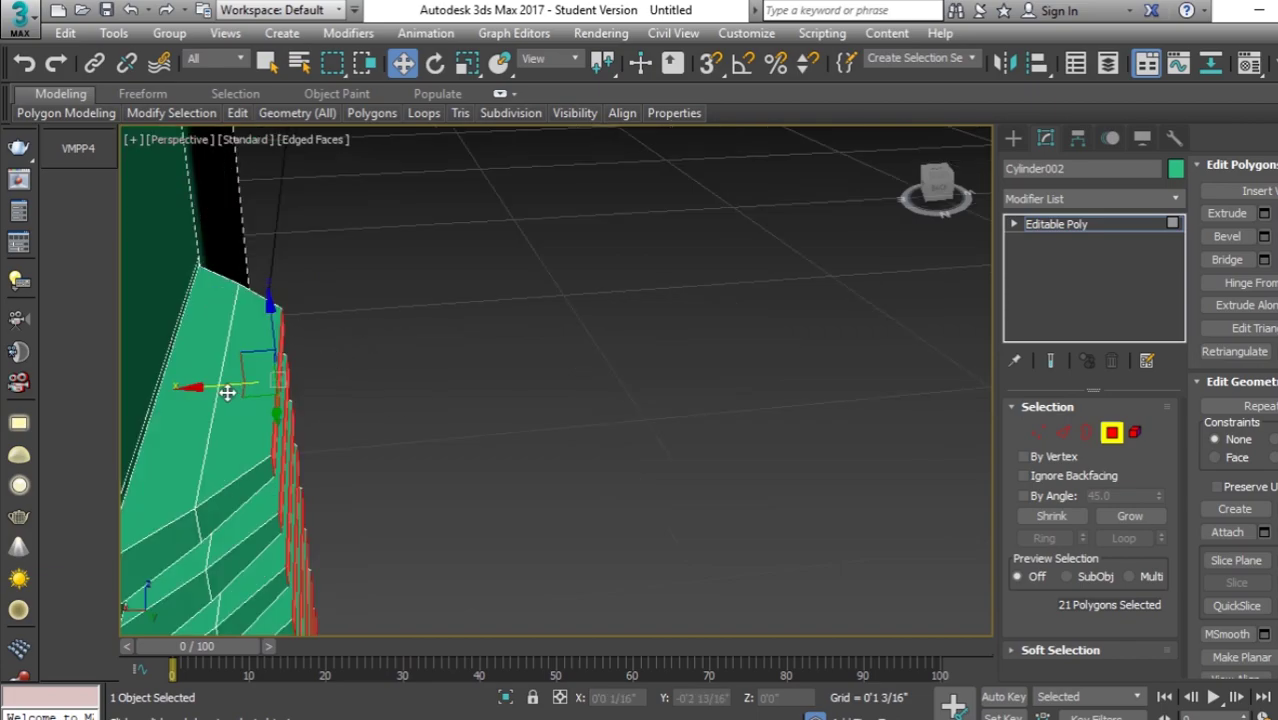
drag(222, 391, 205, 400)
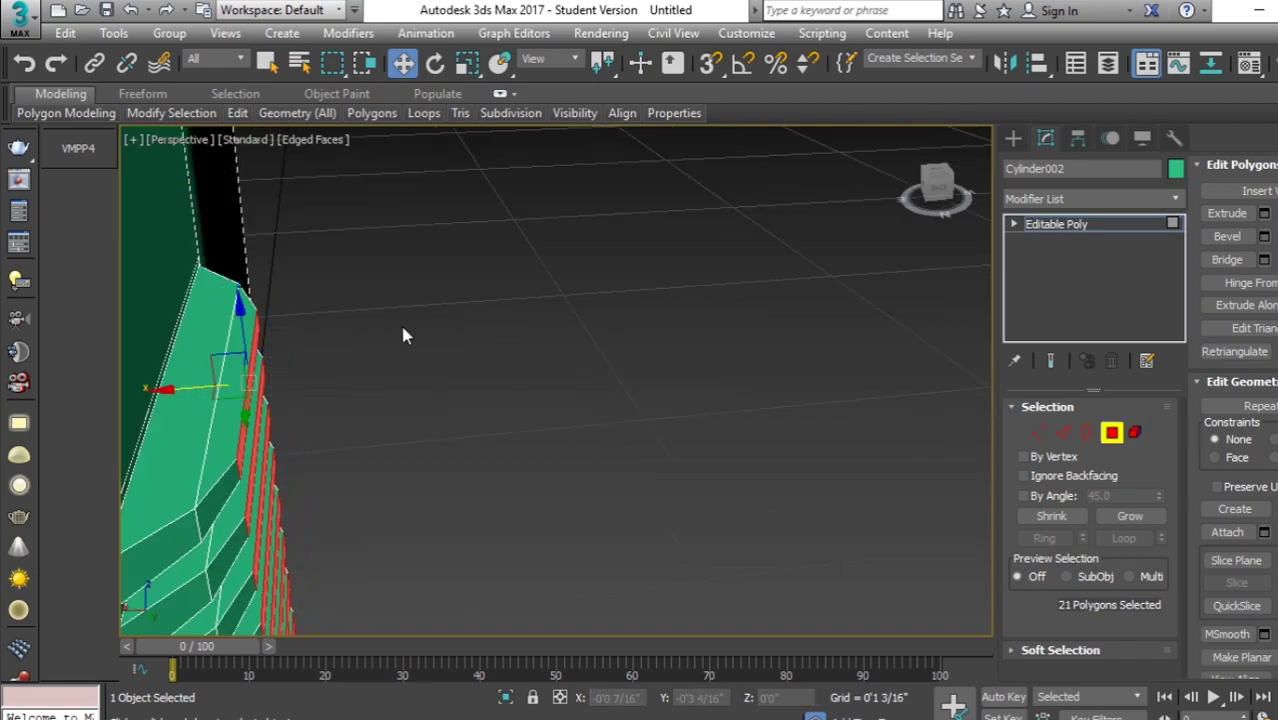
key(z)
scroll(372, 393, up, 3)
scroll(330, 360, up, 3)
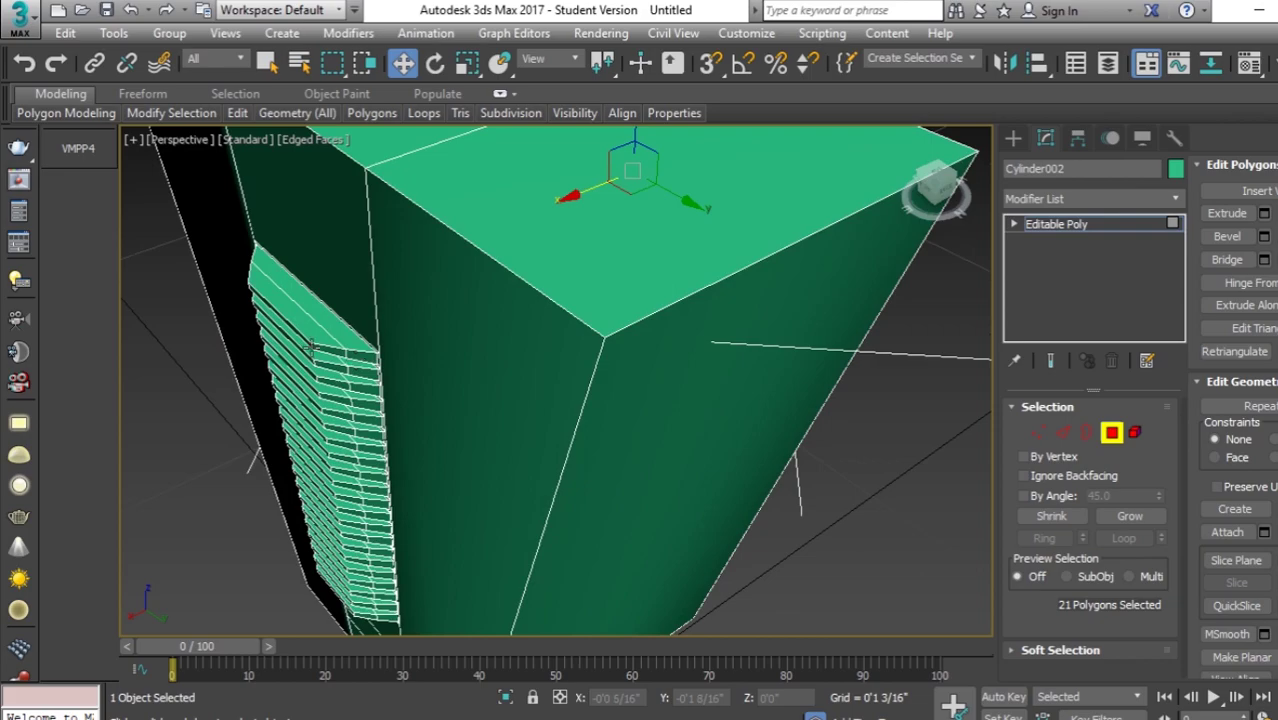
- In the top view, select 21 slat faces, nudge them left along X, then exit Polygon level
click(300, 340)
alt+middle_drag(300, 340, 396, 325)
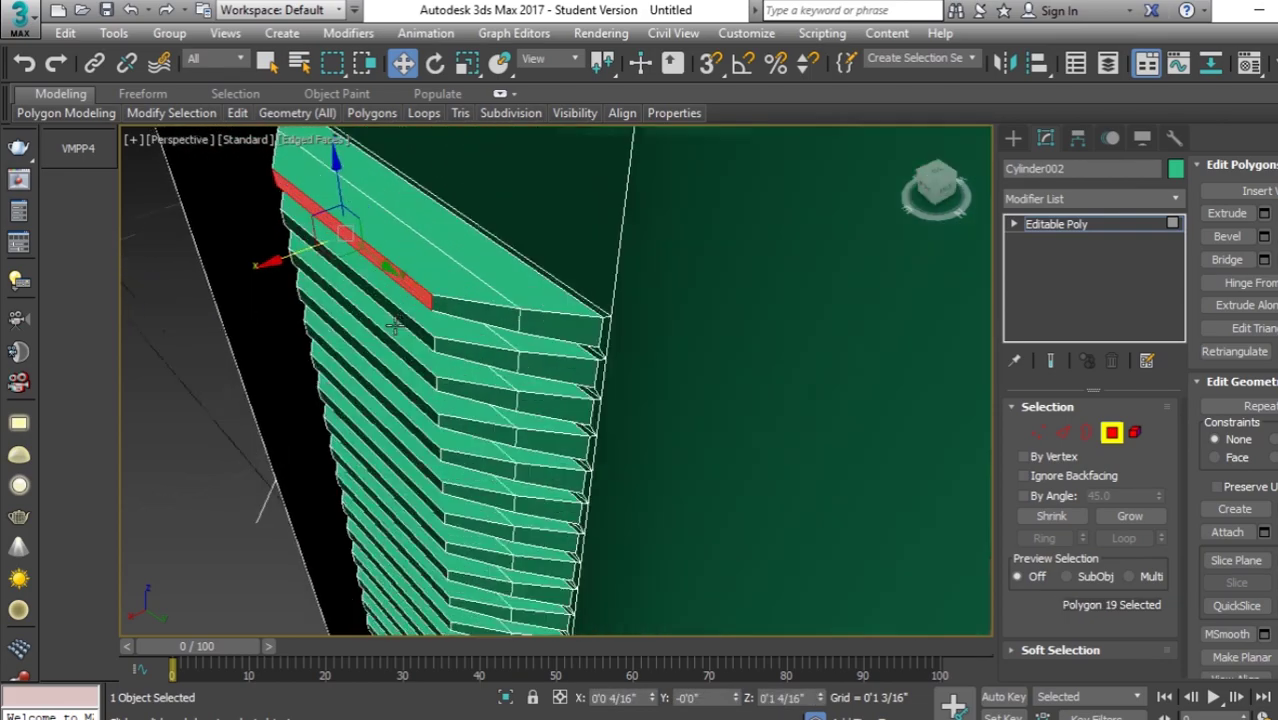
key(alt+w)
right_click(445, 295)
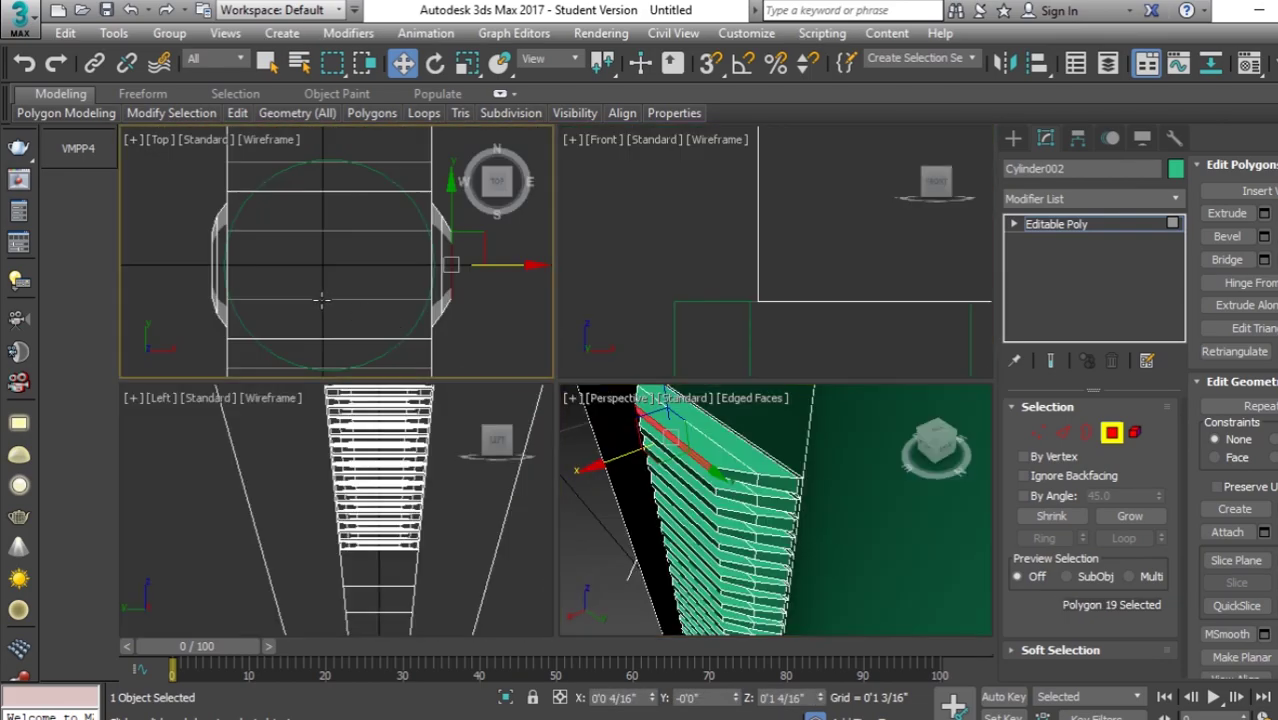
mouse_move(332, 283)
mouse_down()
mouse_move(336, 270)
mouse_move(332, 325)
mouse_move(354, 271)
mouse_up()
middle_drag(354, 271, 367, 289)
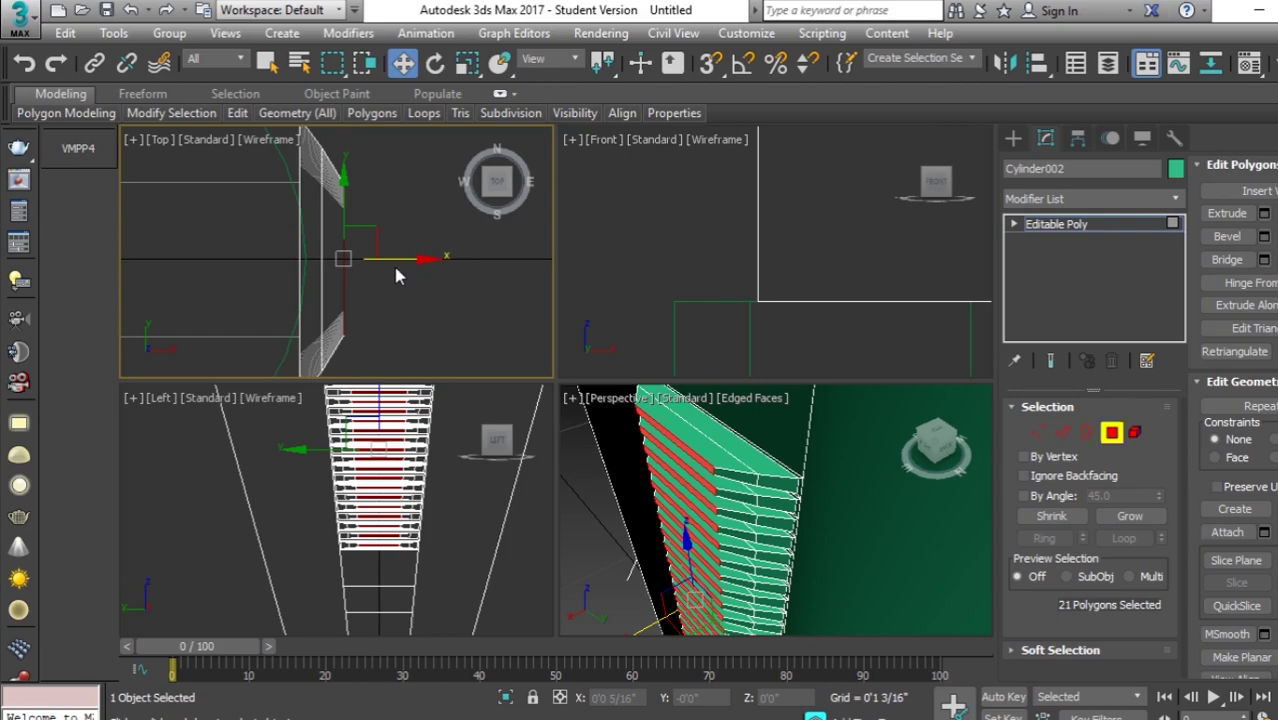
drag(396, 276, 386, 272)
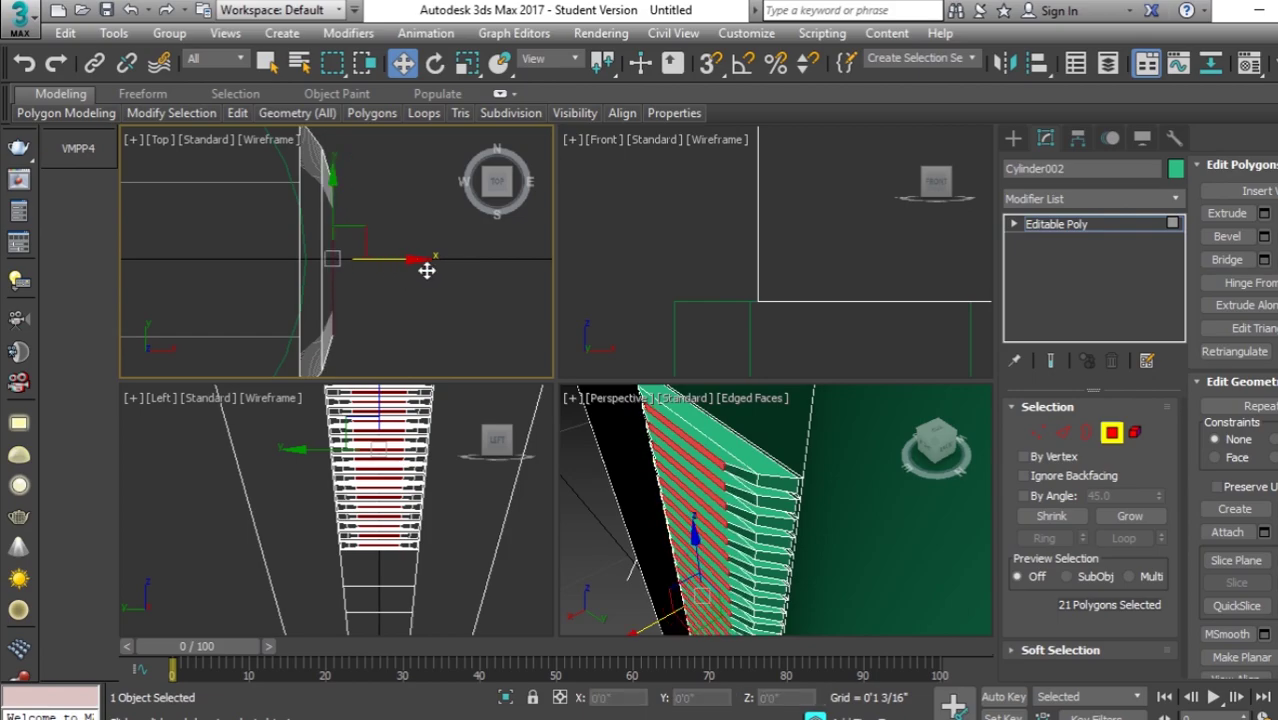
middle_drag(153, 280, 233, 285)
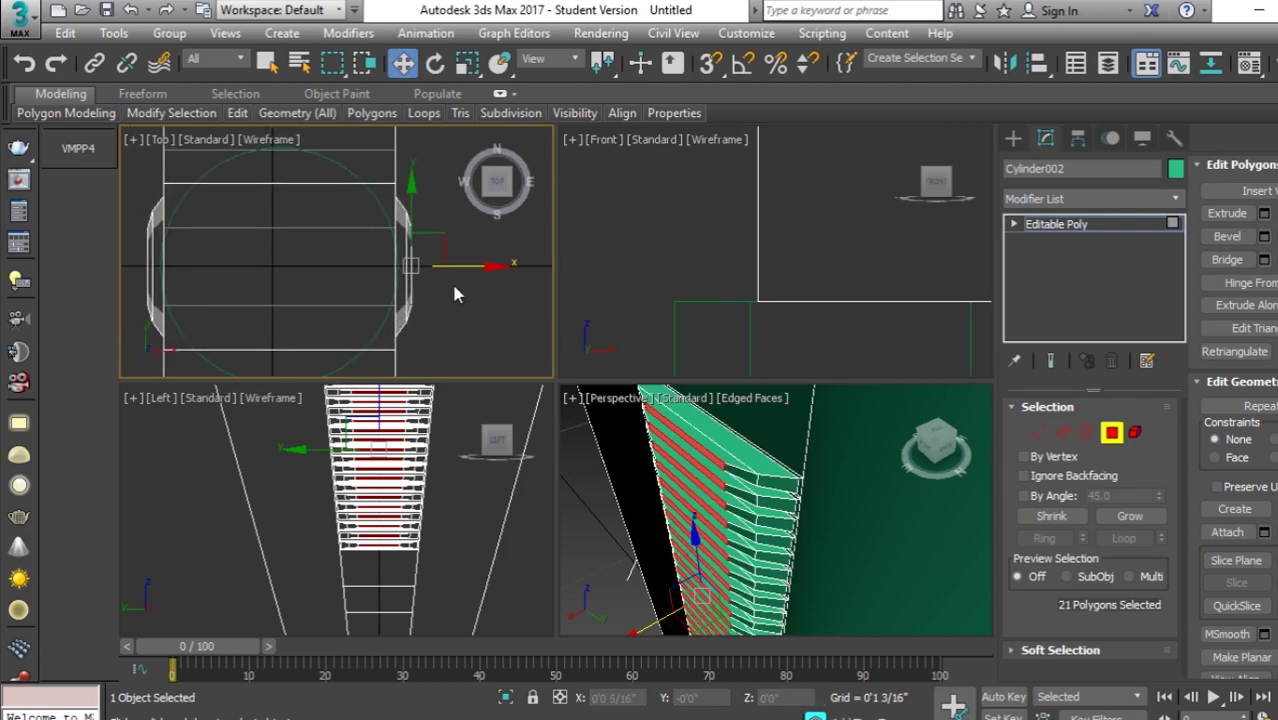
click(1111, 432)
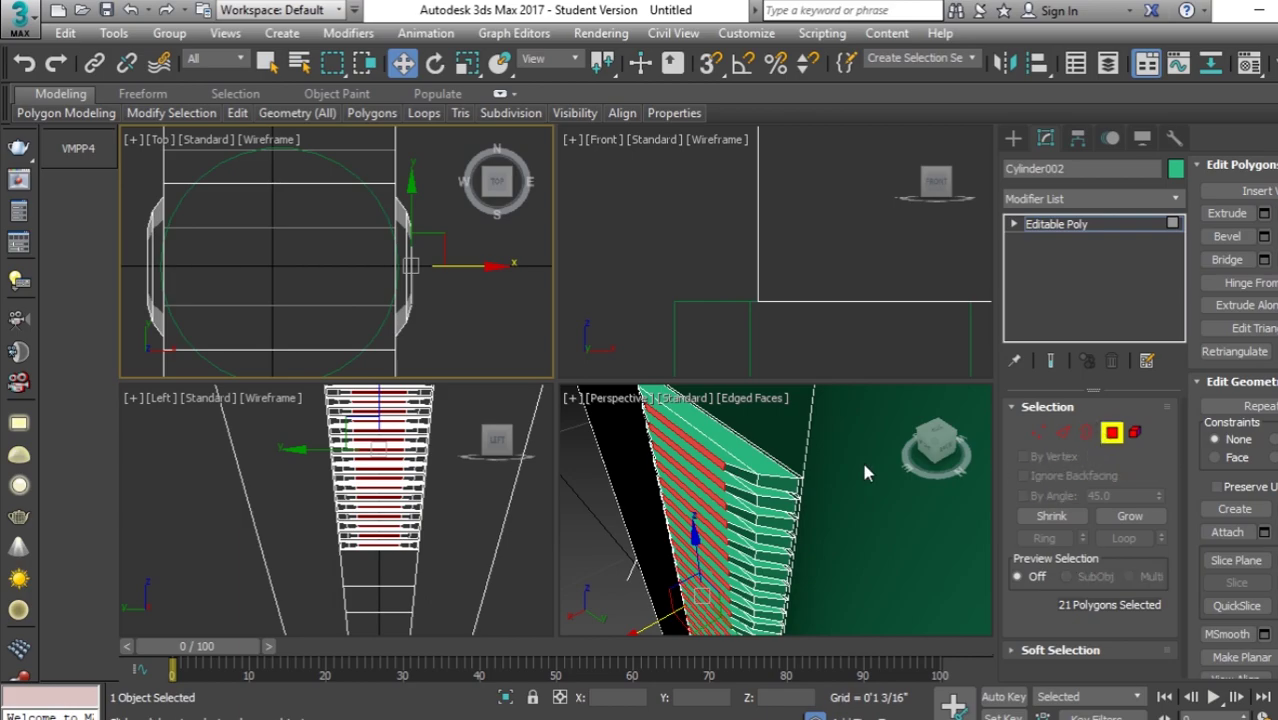
scroll(806, 505, down, 3)
- Maximize the Perspective view, orbit around the flared block, and switch to Edge mode
scroll(718, 520, down, 3)
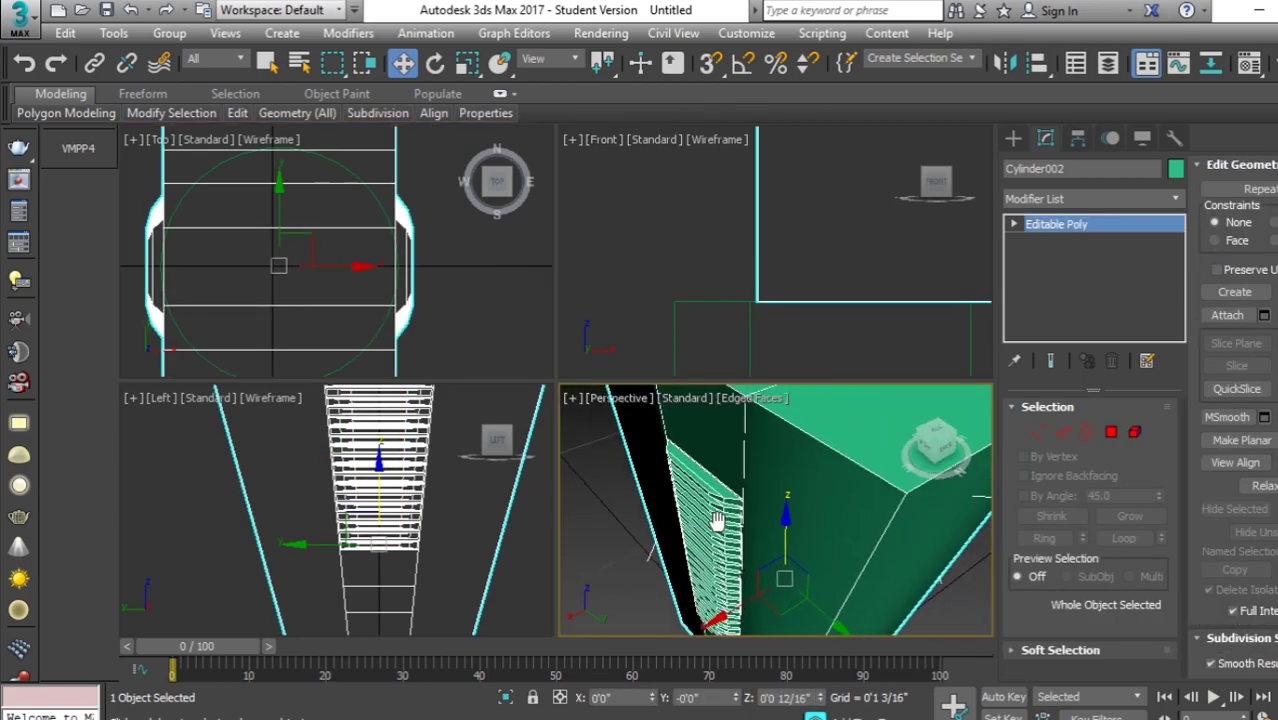
key(alt+w)
scroll(699, 490, down, 2)
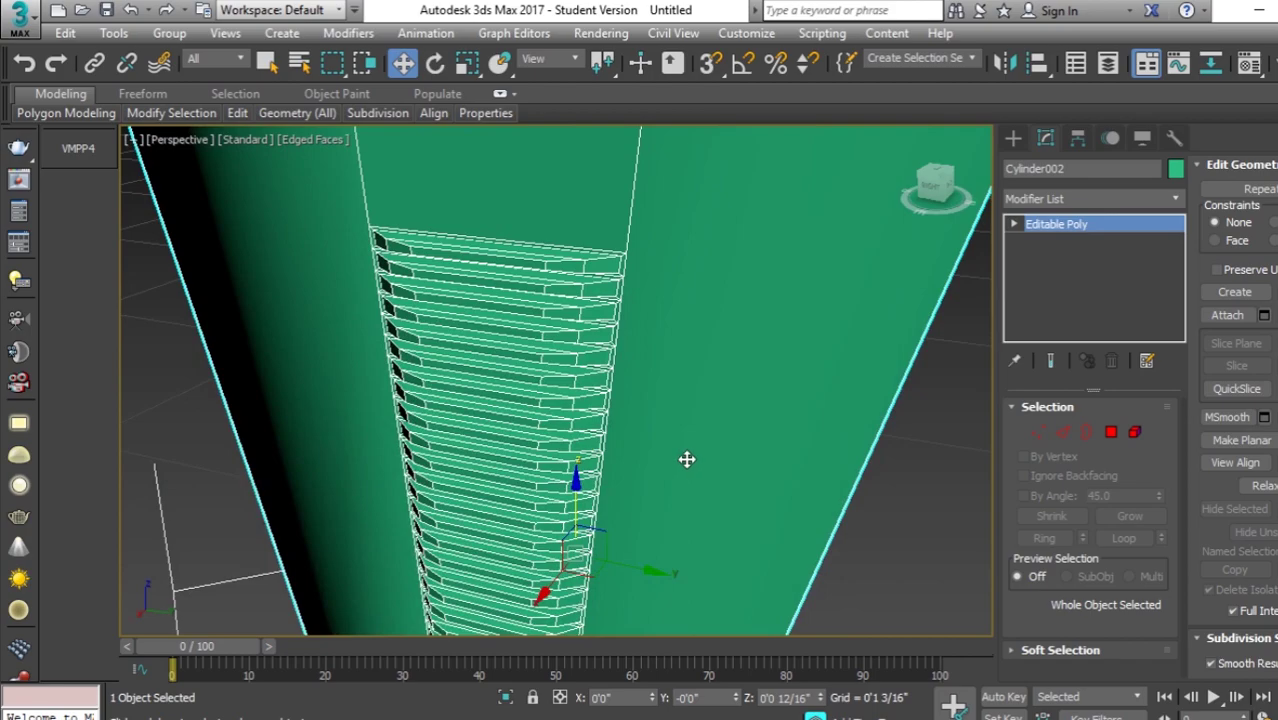
scroll(688, 460, down, 4)
alt+middle_drag(677, 480, 737, 551)
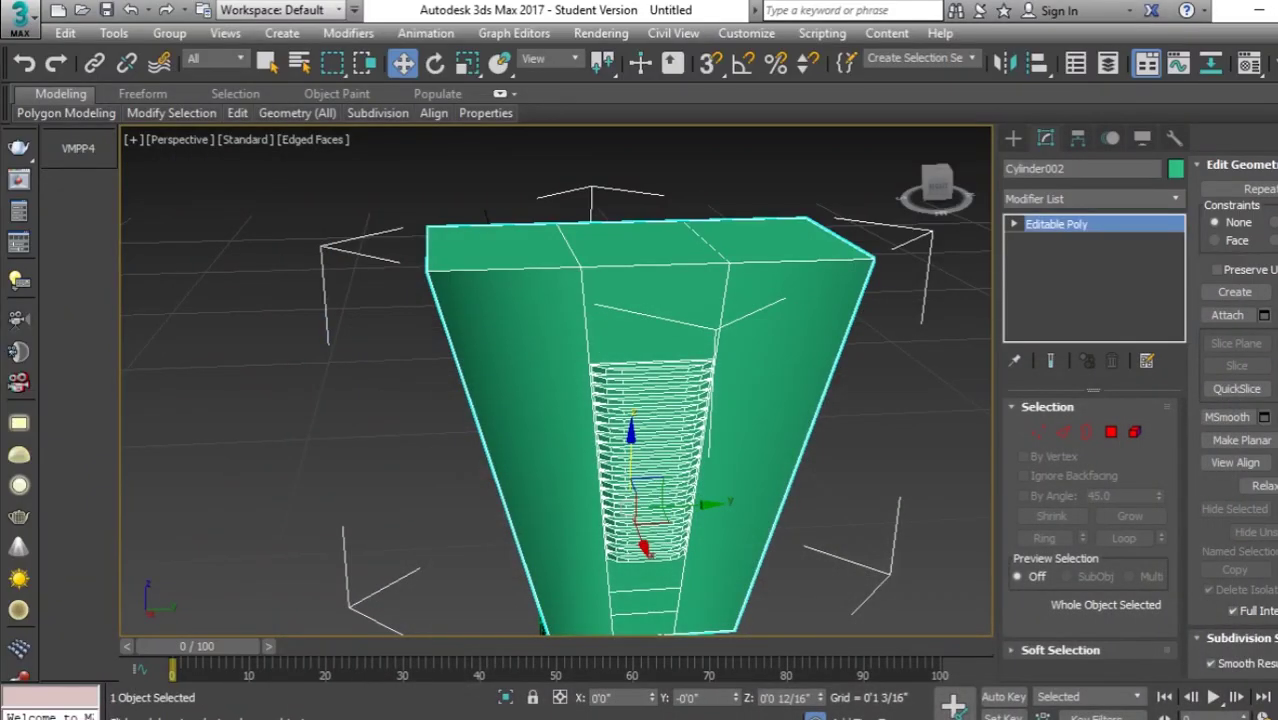
alt+middle_drag(766, 456, 821, 444)
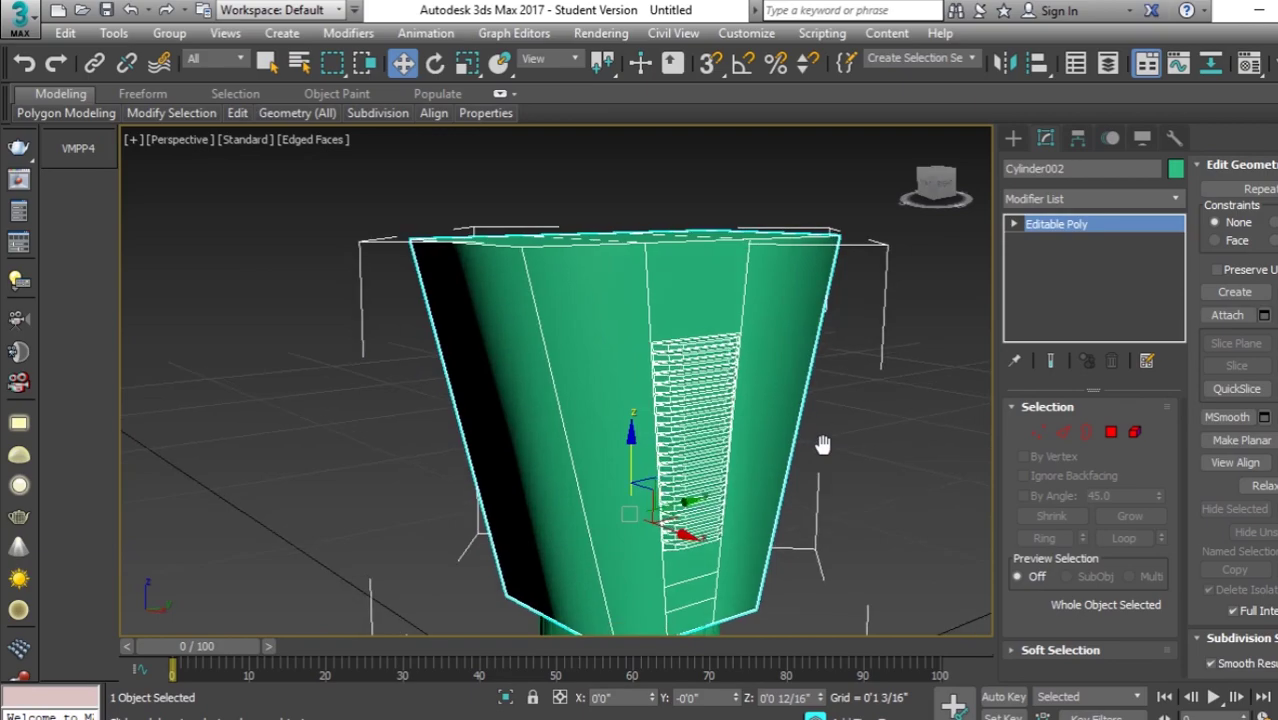
click(1062, 432)
- Select the flared block's corner edges and top rim edges
double_click(560, 427)
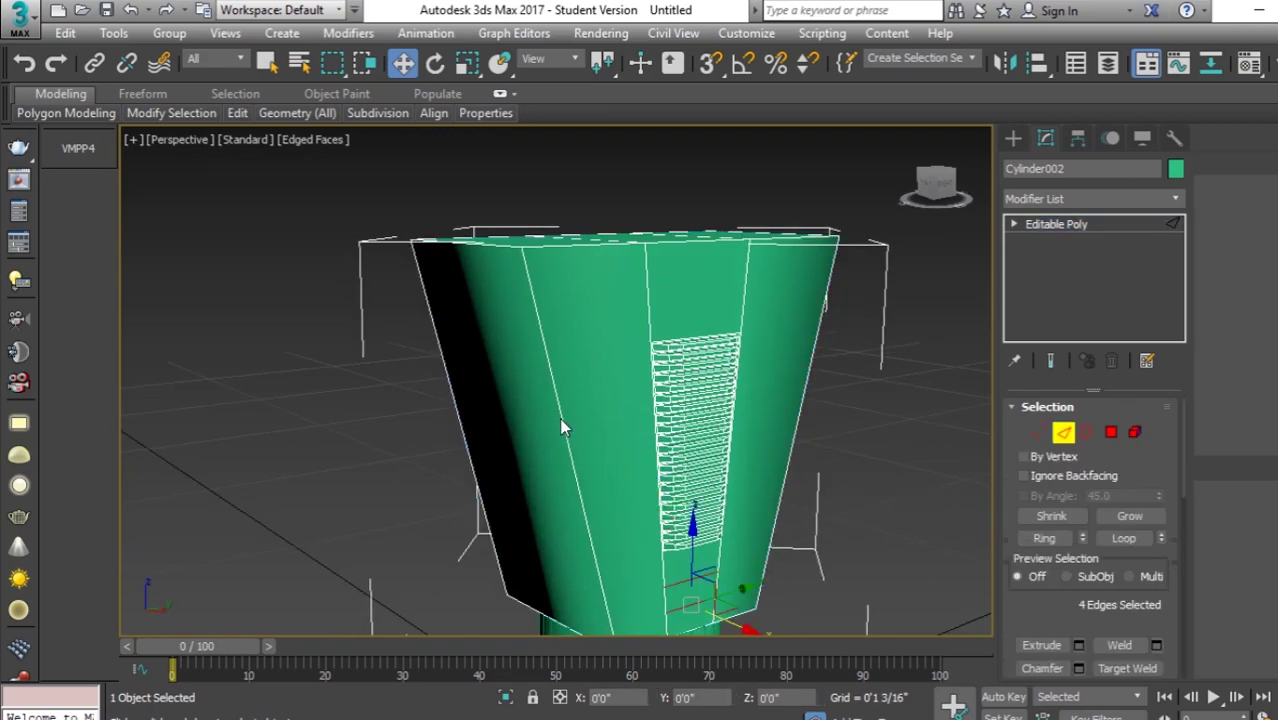
click(563, 418)
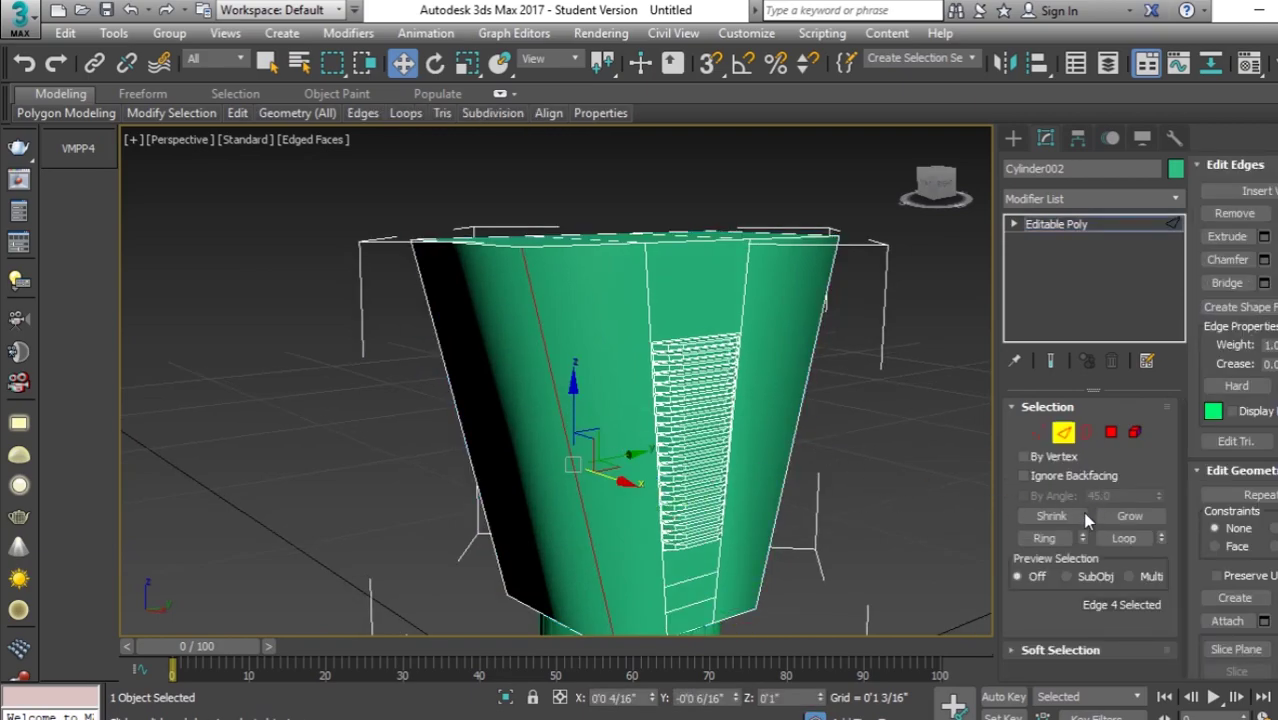
ctrl+click(801, 402)
alt+middle_drag(801, 402, 797, 443)
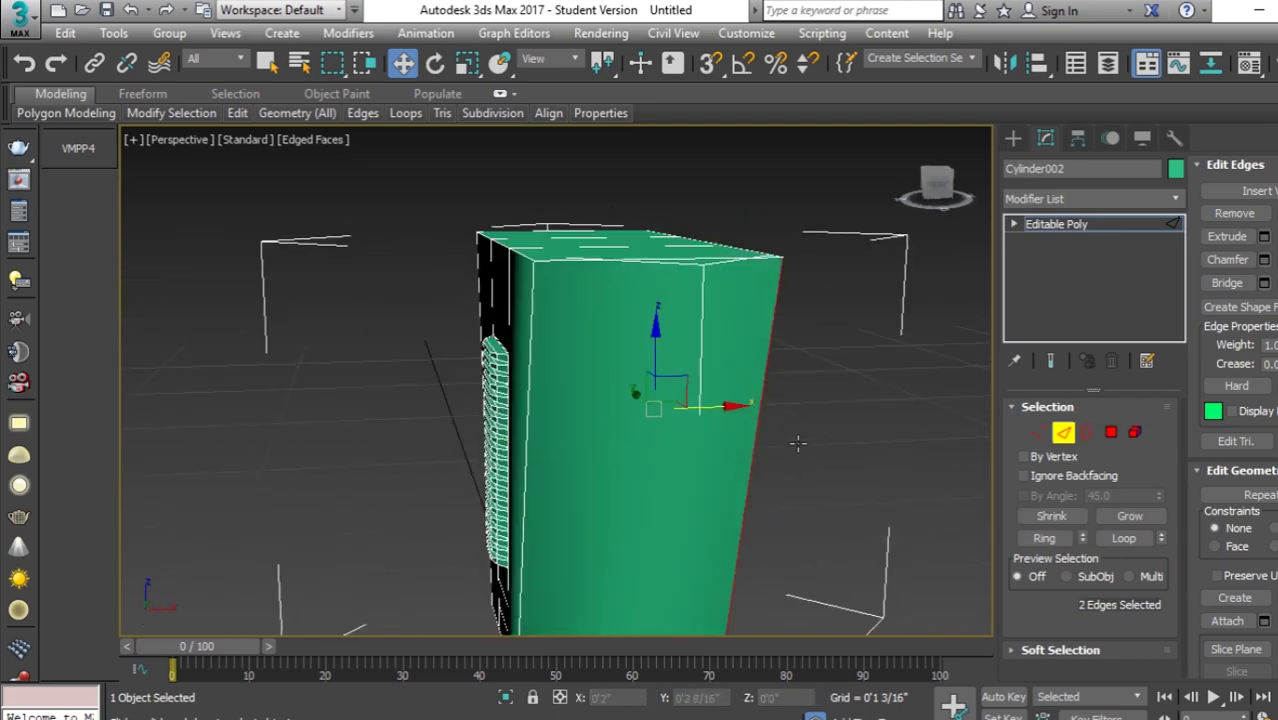
ctrl+click(532, 420)
mouse_move(532, 420)
alt+middle_down()
mouse_move(608, 468)
mouse_move(486, 402)
alt+middle_up()
ctrl+click(338, 346)
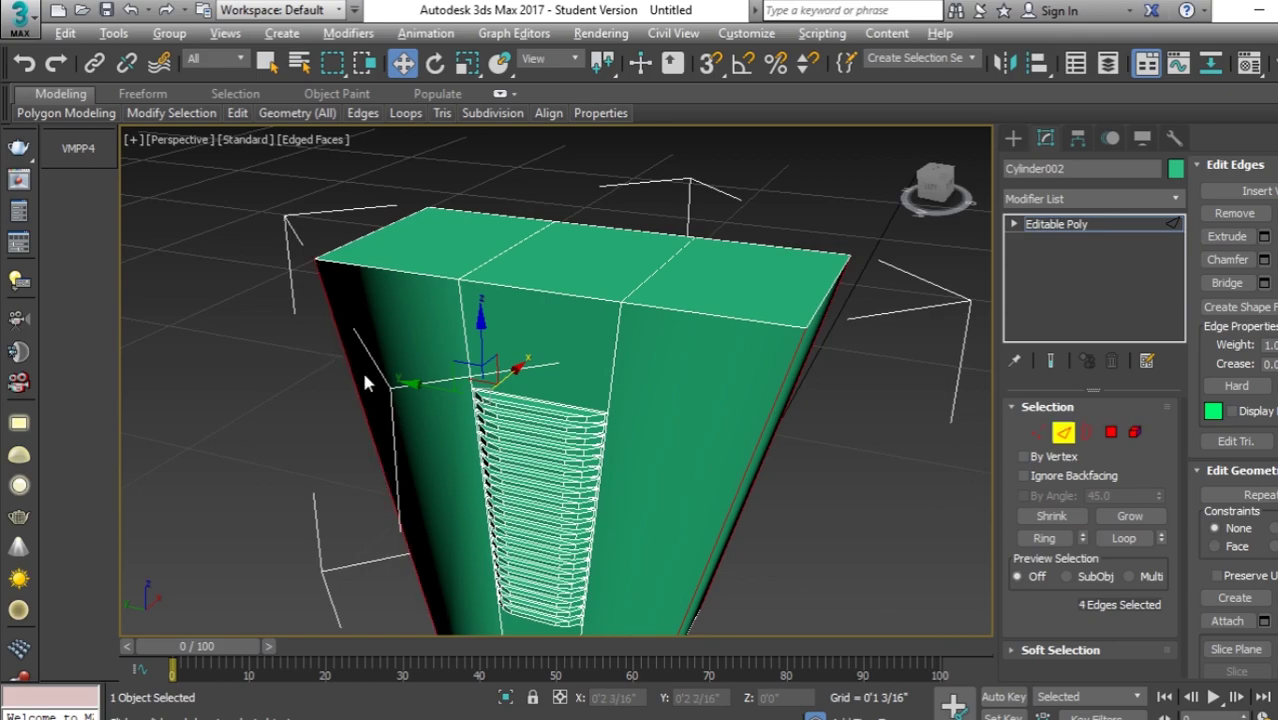
alt+middle_drag(361, 368, 645, 405)
ctrl+click(753, 341)
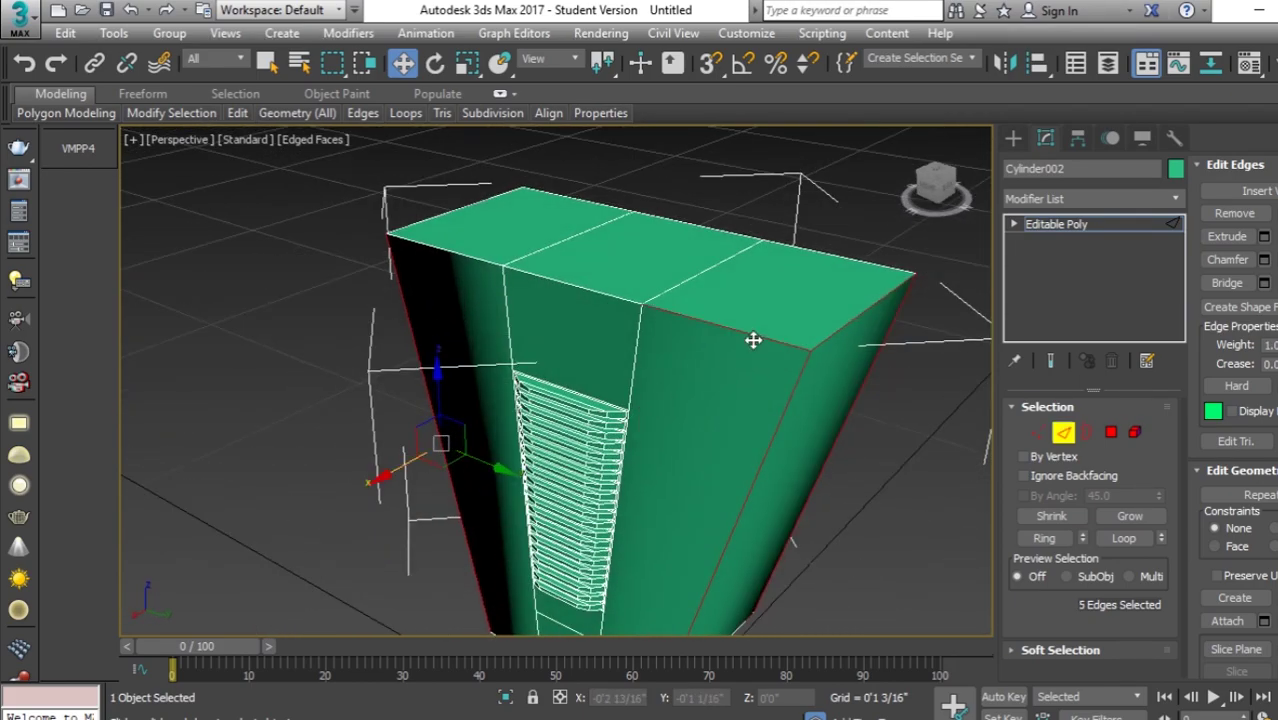
ctrl+click(593, 291)
ctrl+click(456, 253)
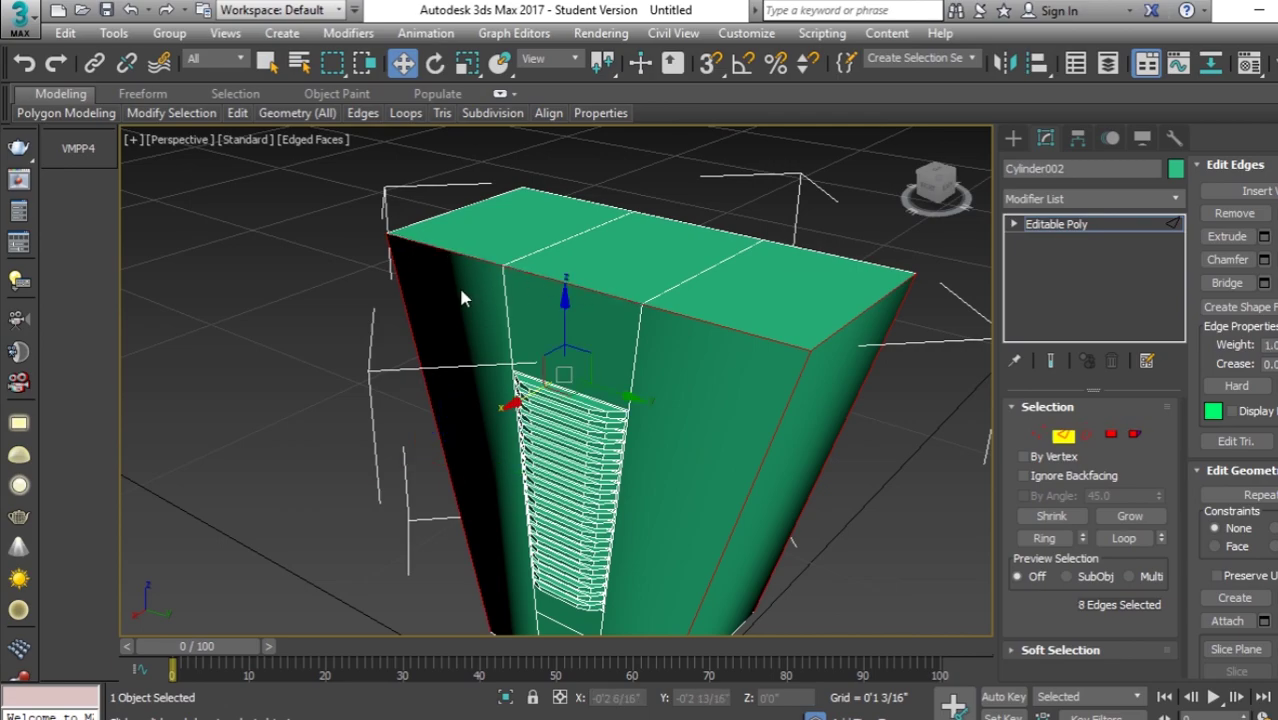
mouse_move(458, 285)
alt+middle_down()
mouse_move(566, 311)
mouse_move(524, 341)
mouse_move(556, 372)
mouse_move(667, 359)
alt+middle_up()
ctrl+click(682, 327)
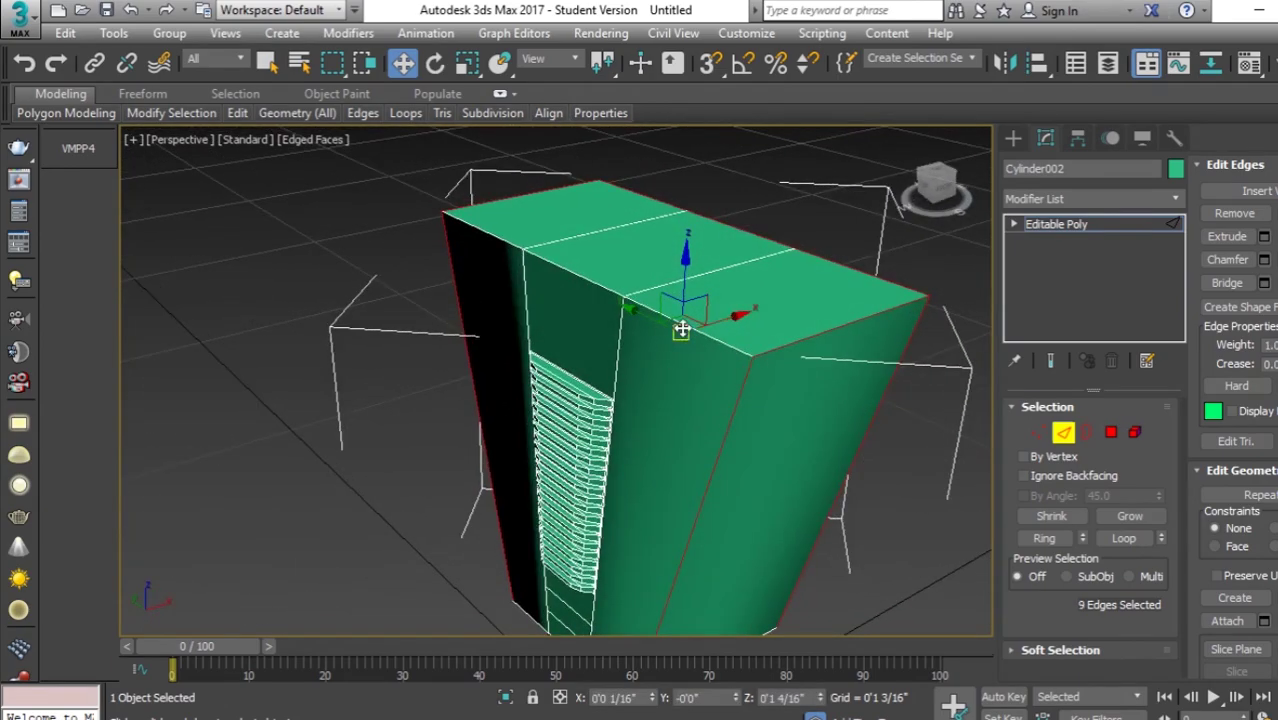
ctrl+click(577, 278)
ctrl+click(511, 247)
- Add the bottom rim edges above the cylinder, bringing the selection to 20 edges
mouse_move(511, 247)
alt+middle_down()
mouse_move(570, 297)
mouse_move(676, 311)
mouse_move(785, 448)
mouse_move(705, 218)
mouse_move(676, 448)
mouse_move(727, 407)
alt+middle_up()
ctrl+click(644, 465)
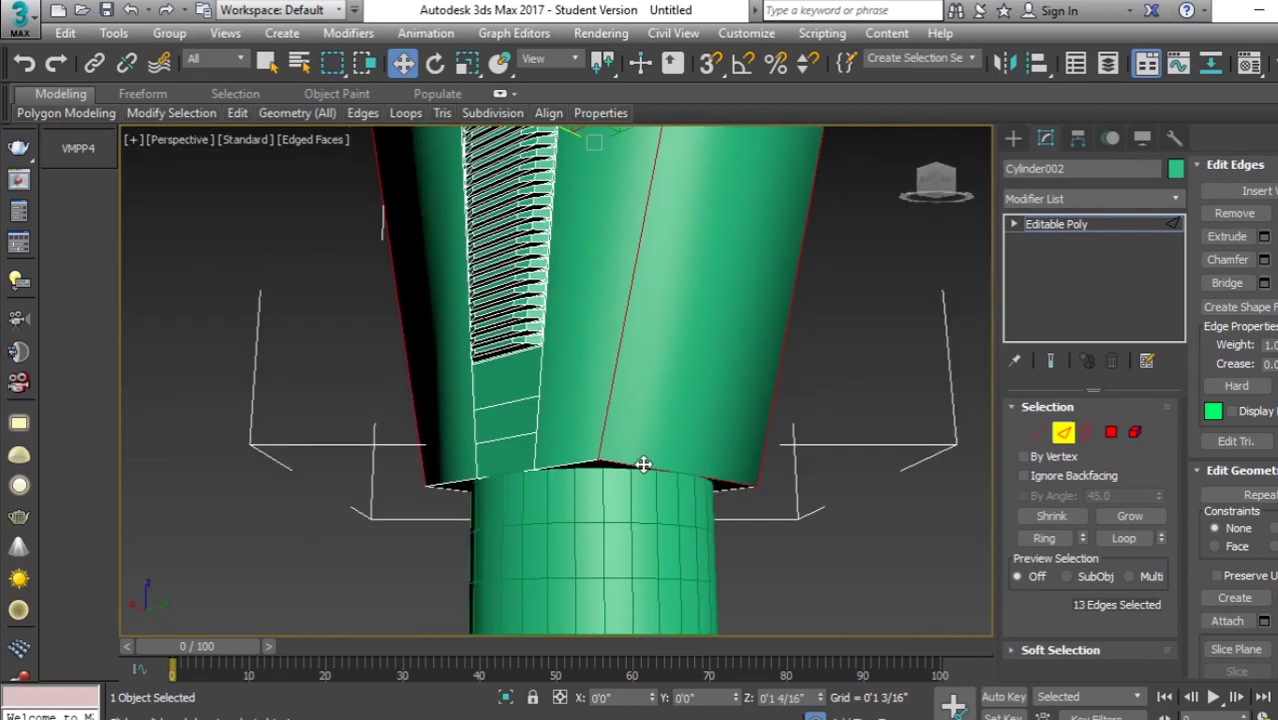
ctrl+click(560, 467)
mouse_move(565, 465)
alt+middle_down()
mouse_move(596, 485)
mouse_move(683, 471)
alt+middle_up()
ctrl+click(662, 444)
ctrl+click(633, 436)
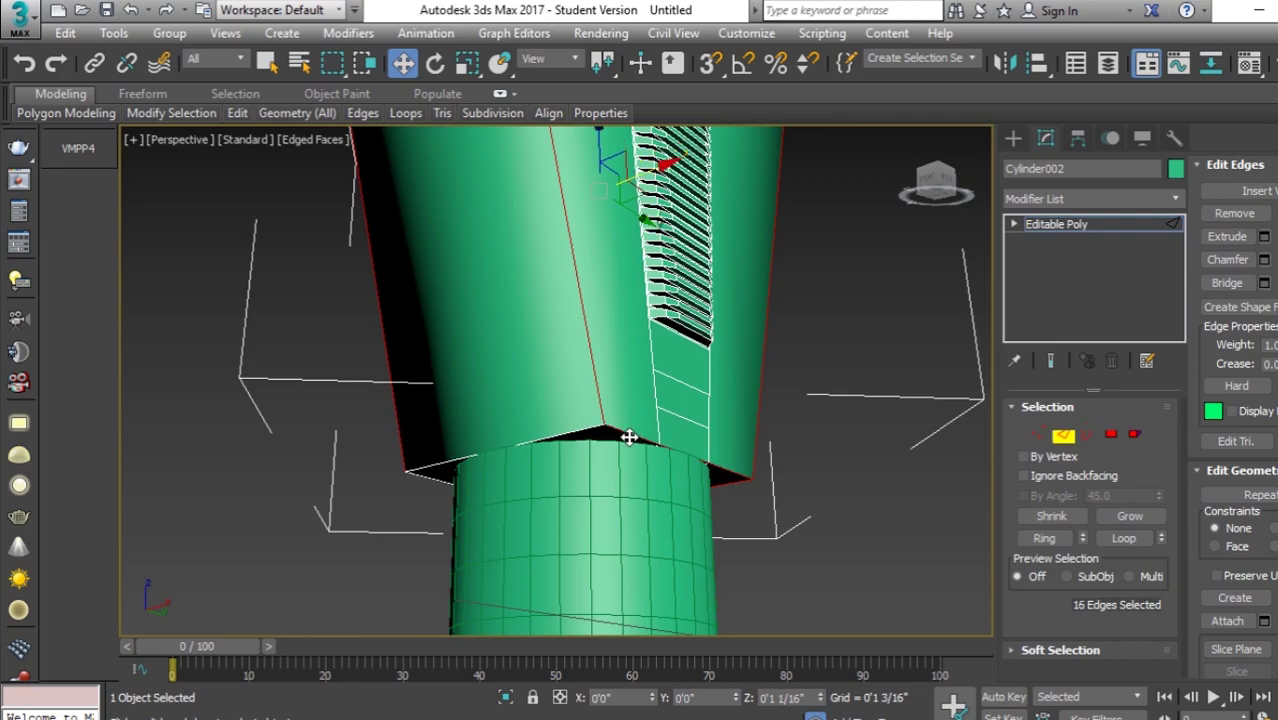
ctrl+click(560, 437)
mouse_move(499, 452)
alt+middle_down()
mouse_move(662, 448)
mouse_move(585, 442)
alt+middle_up()
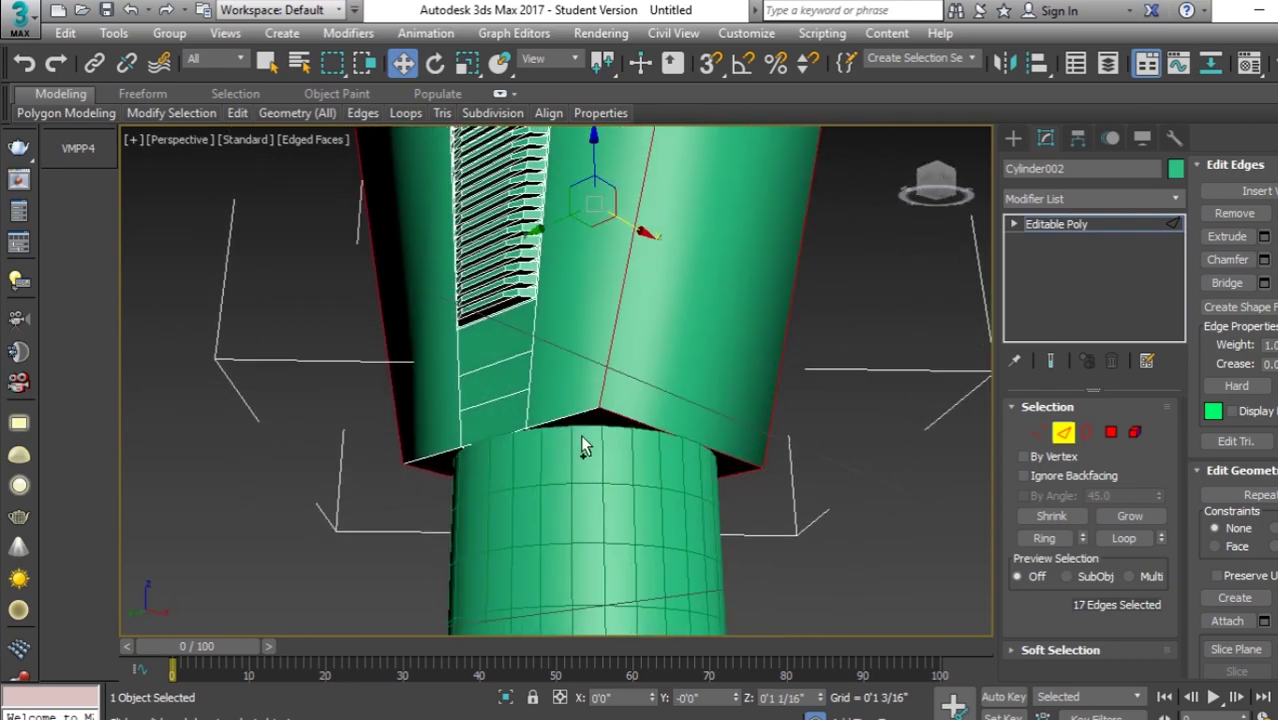
ctrl+click(507, 430)
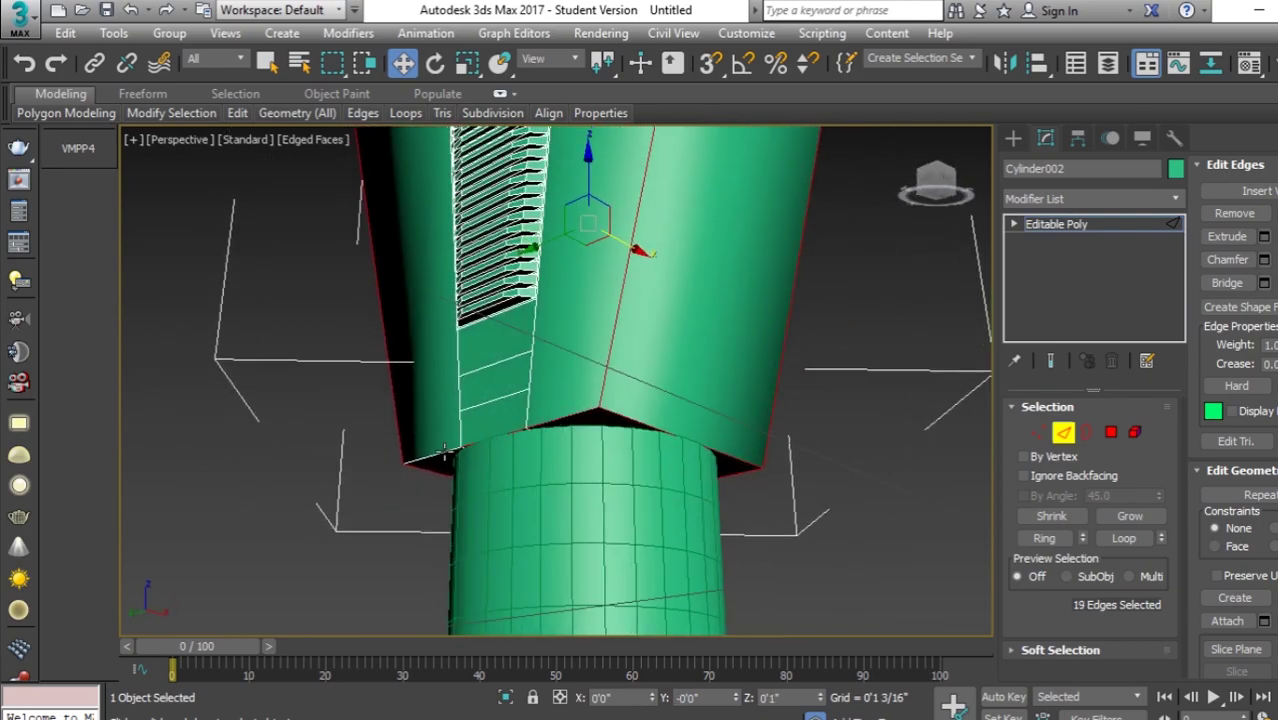
ctrl+click(446, 450)
alt+middle_drag(519, 454, 530, 449)
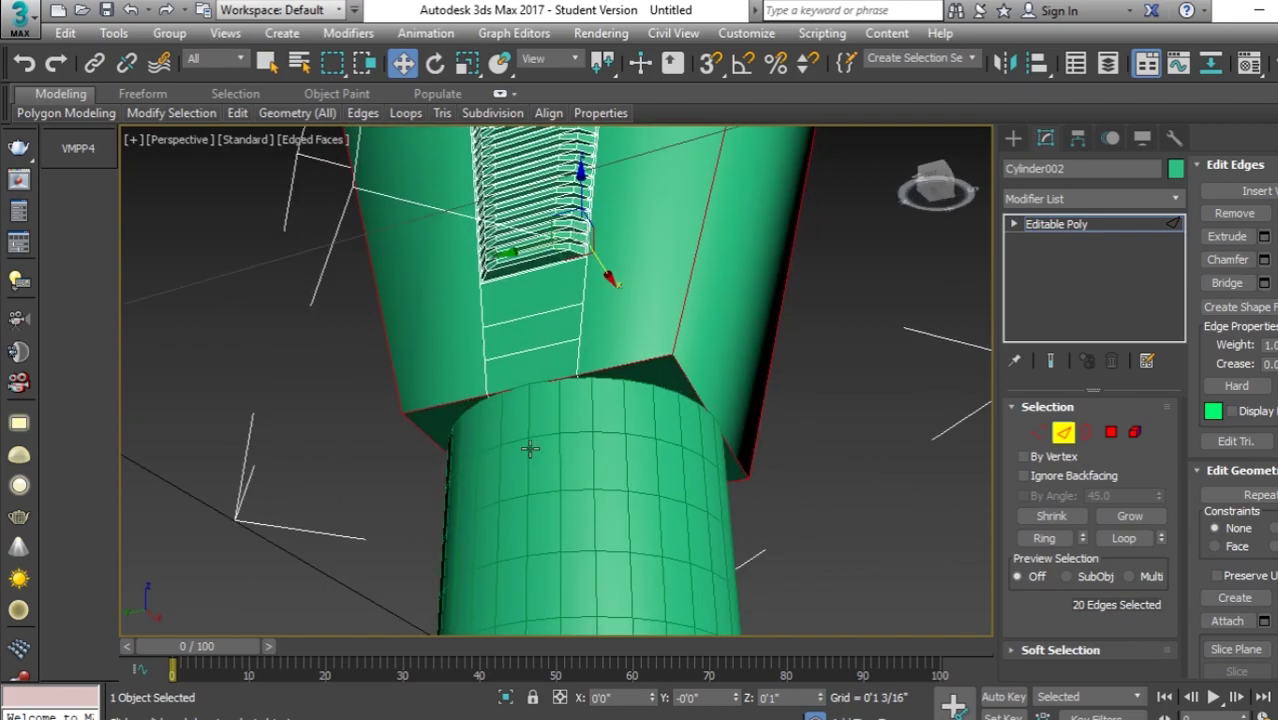
- Chamfer the 20 selected edges with Amount 0'0 1/16" and 6 segments, and accept it
click(1263, 260)
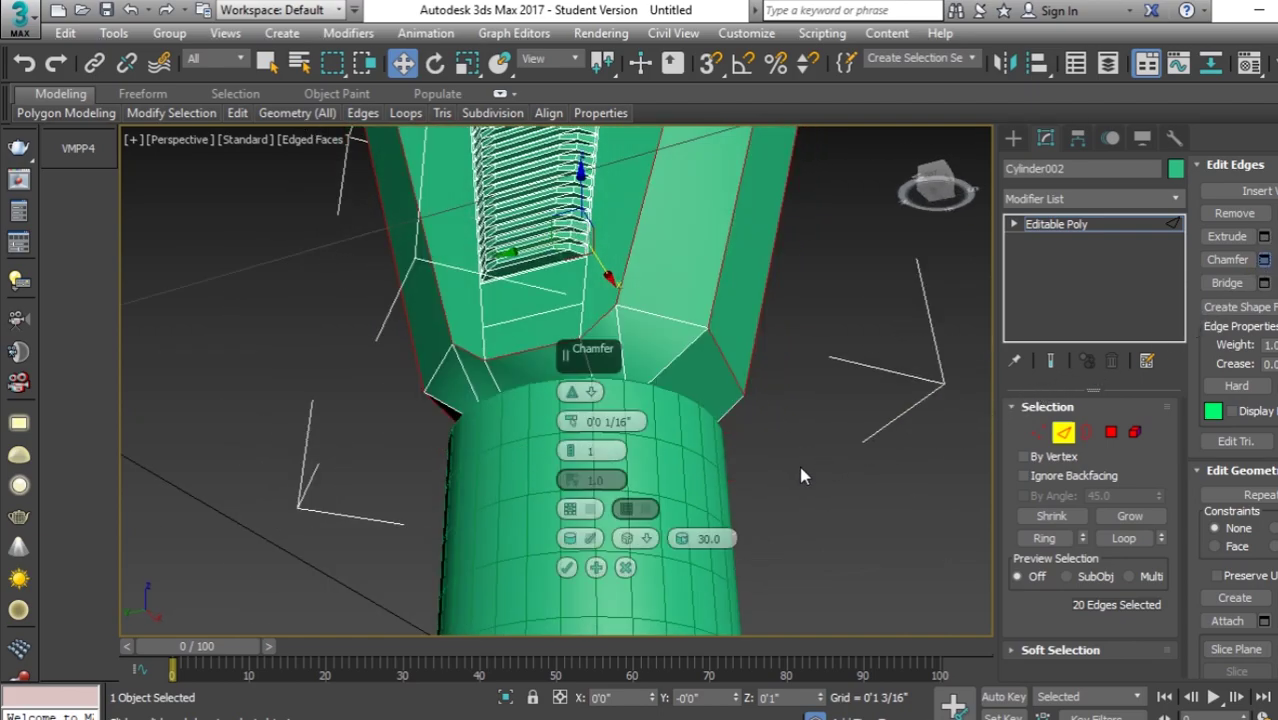
right_click(571, 423)
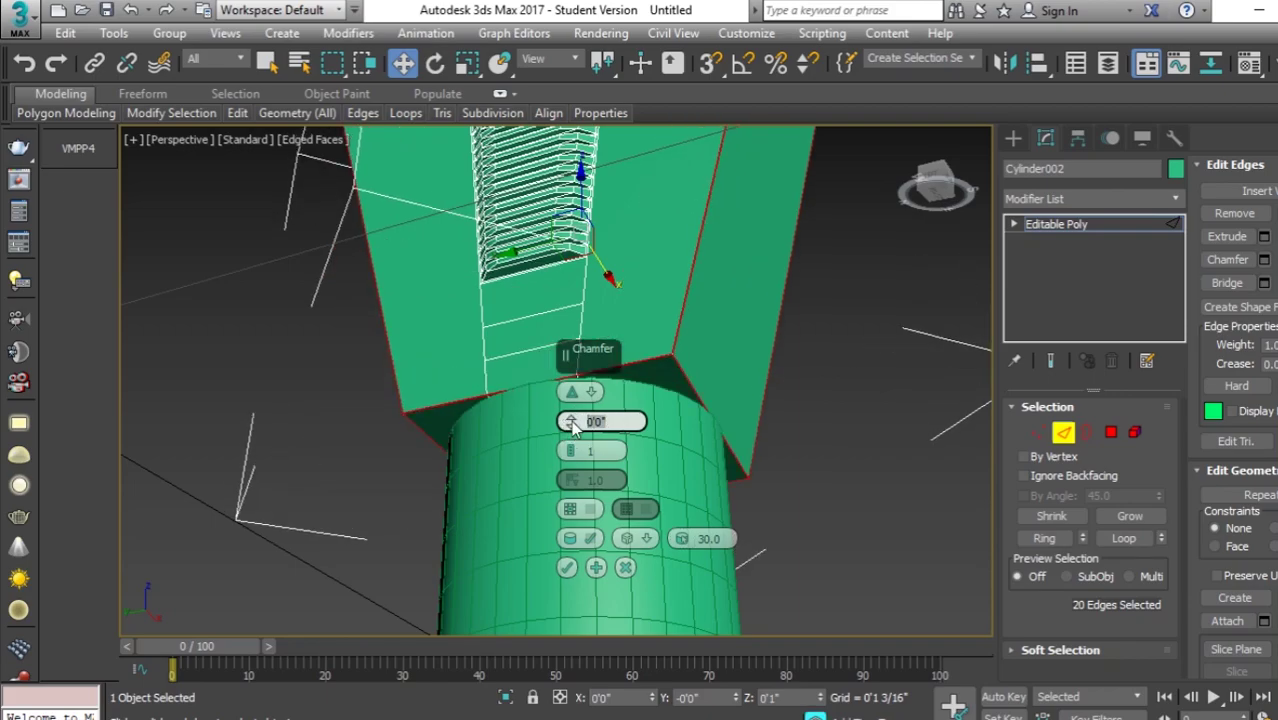
text(.1")
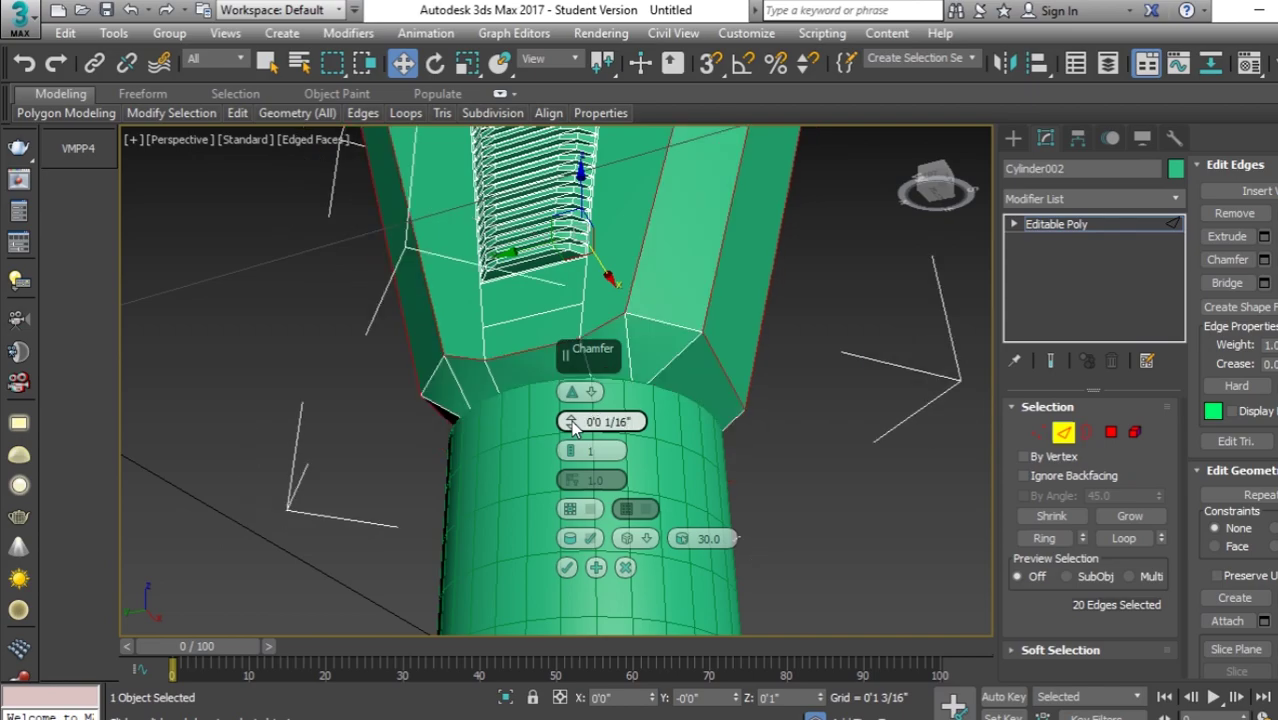
right_click(574, 424)
text(.05)
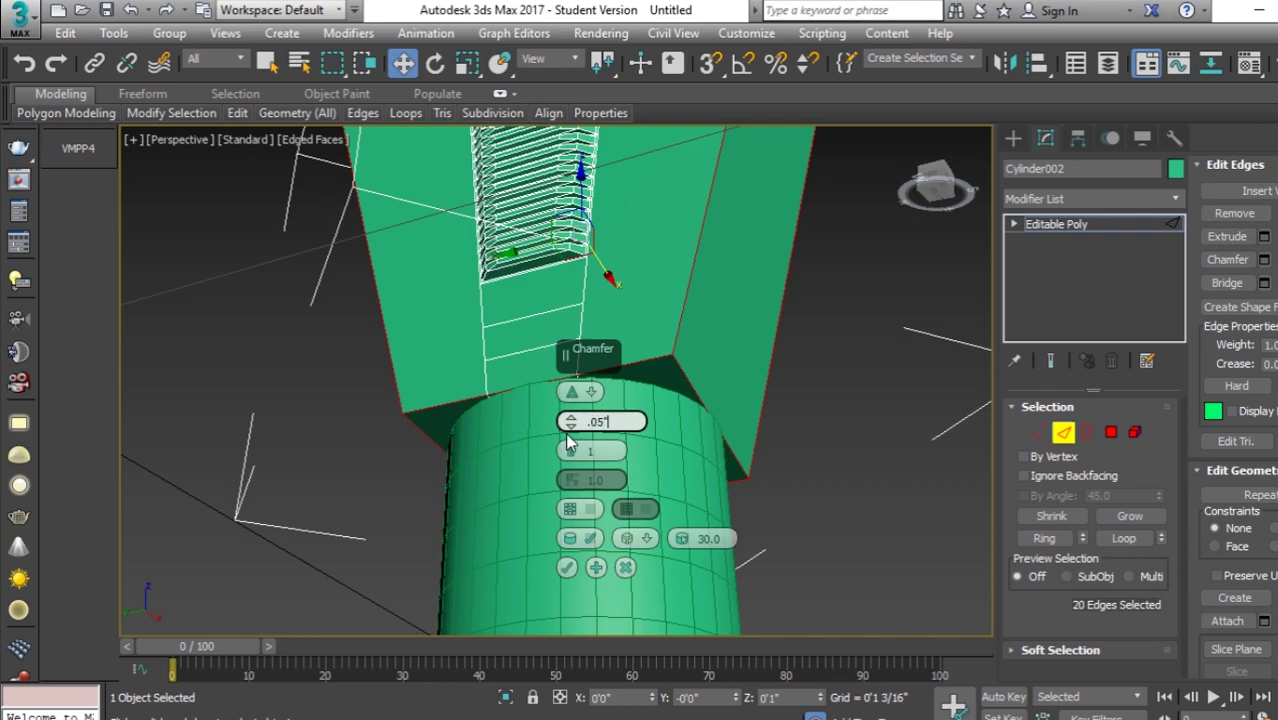
key(Return)
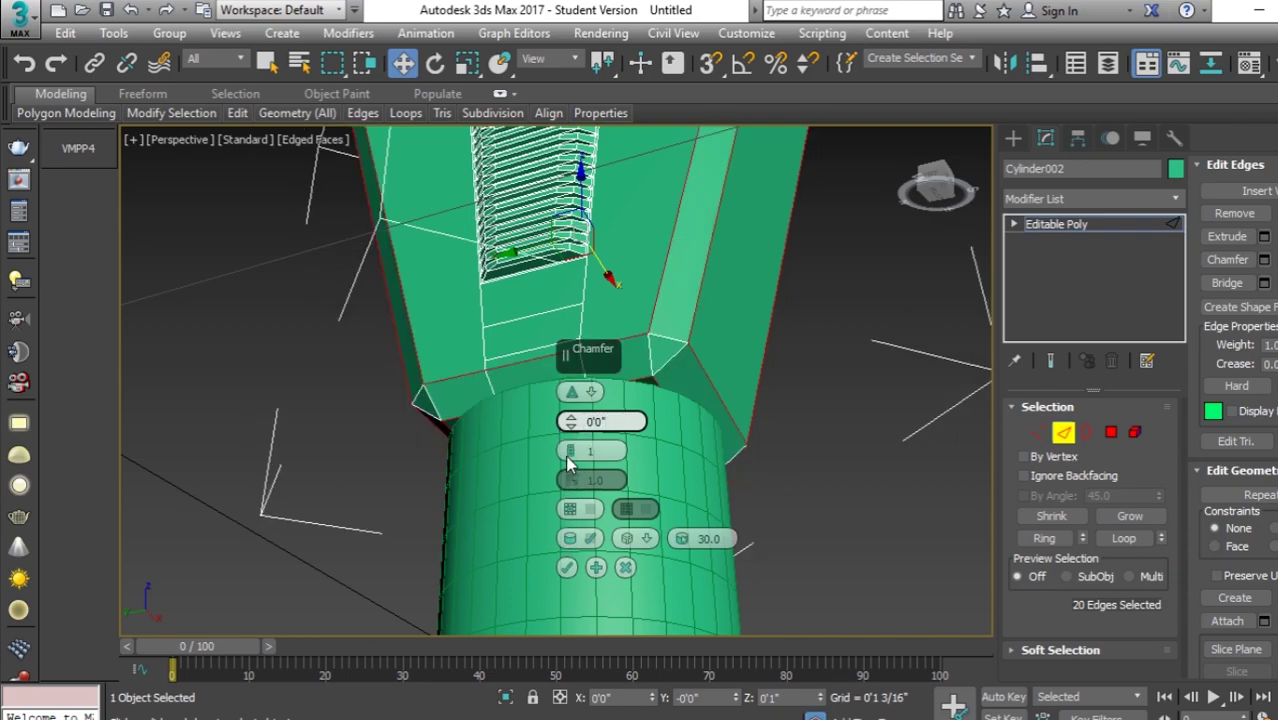
click(578, 452)
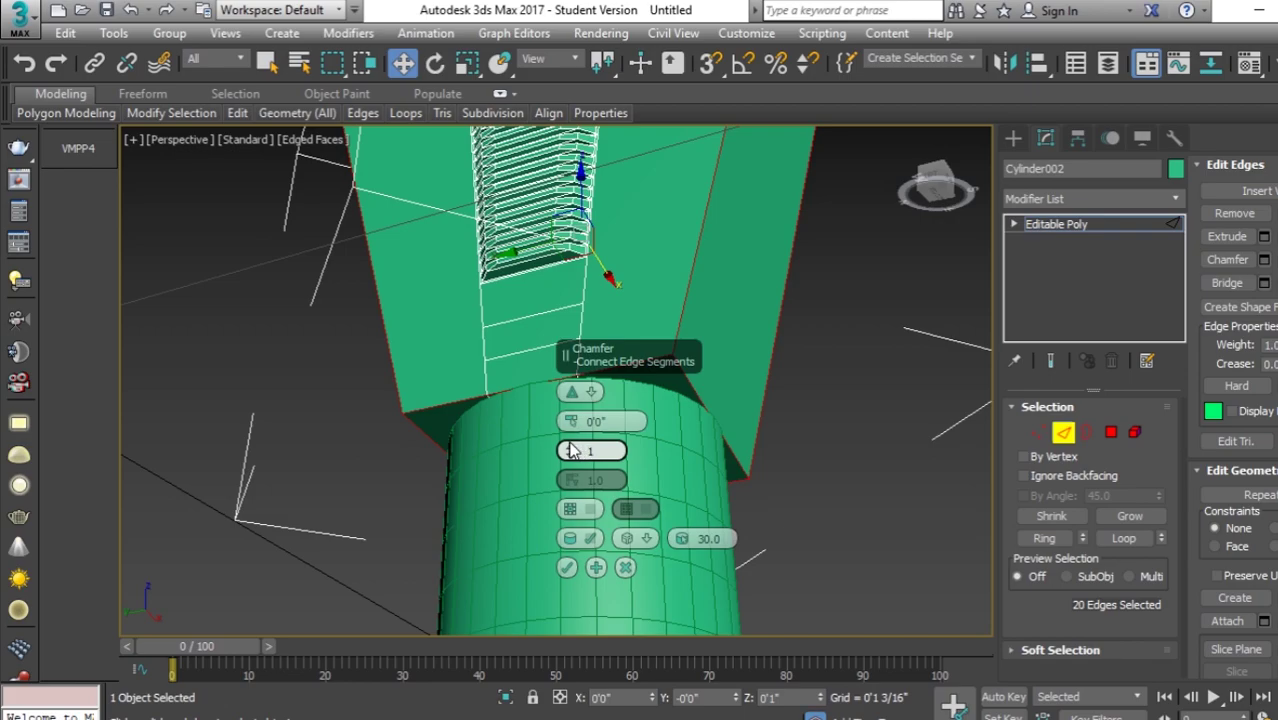
click(620, 425)
text(.1)
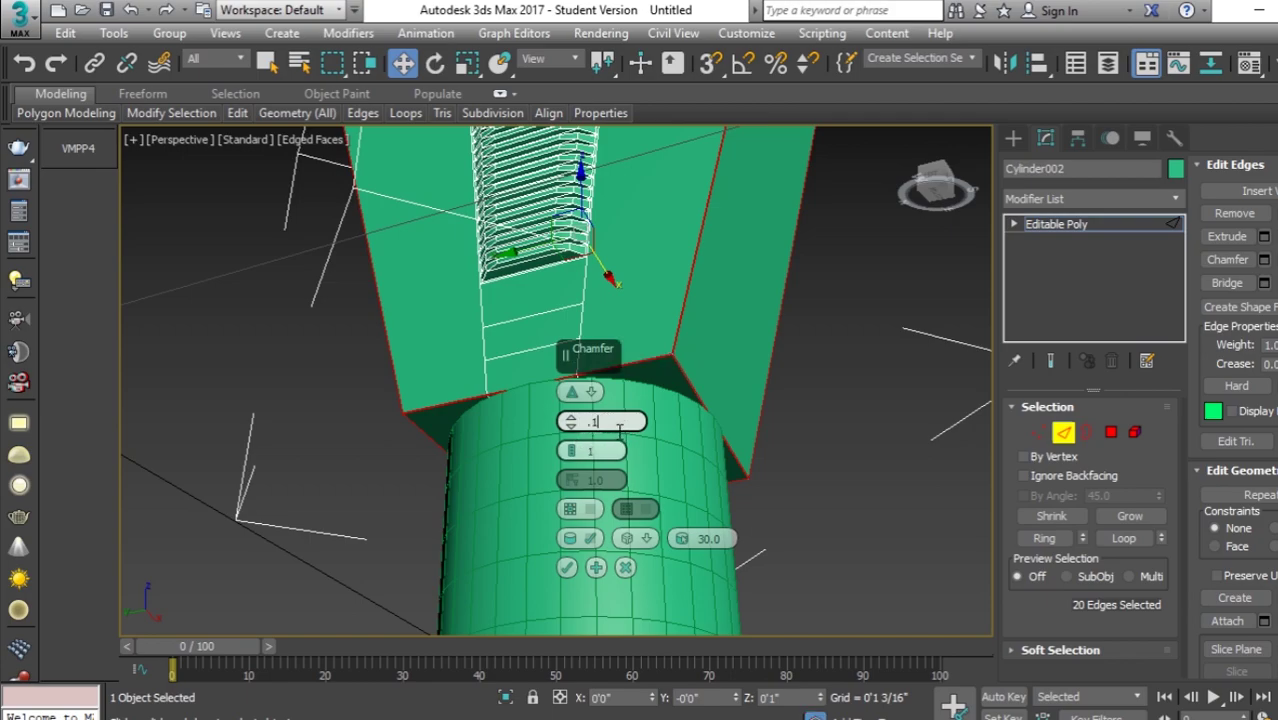
key(Return)
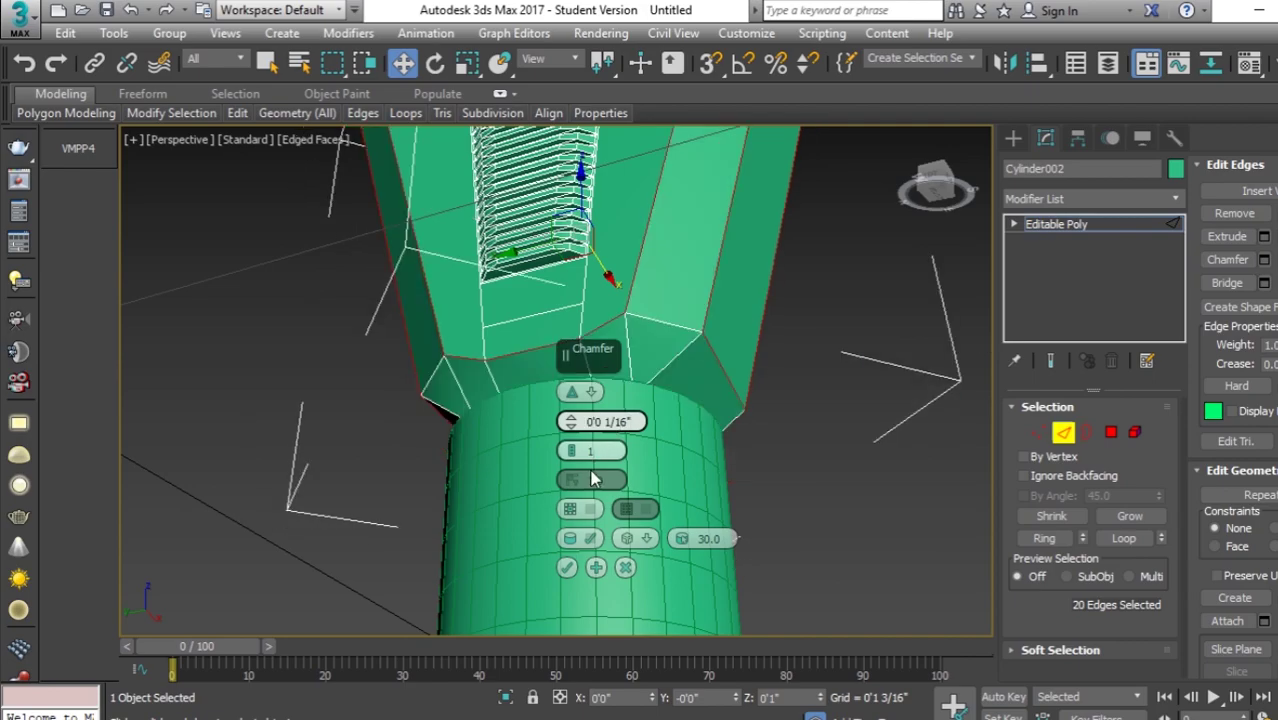
click(572, 458)
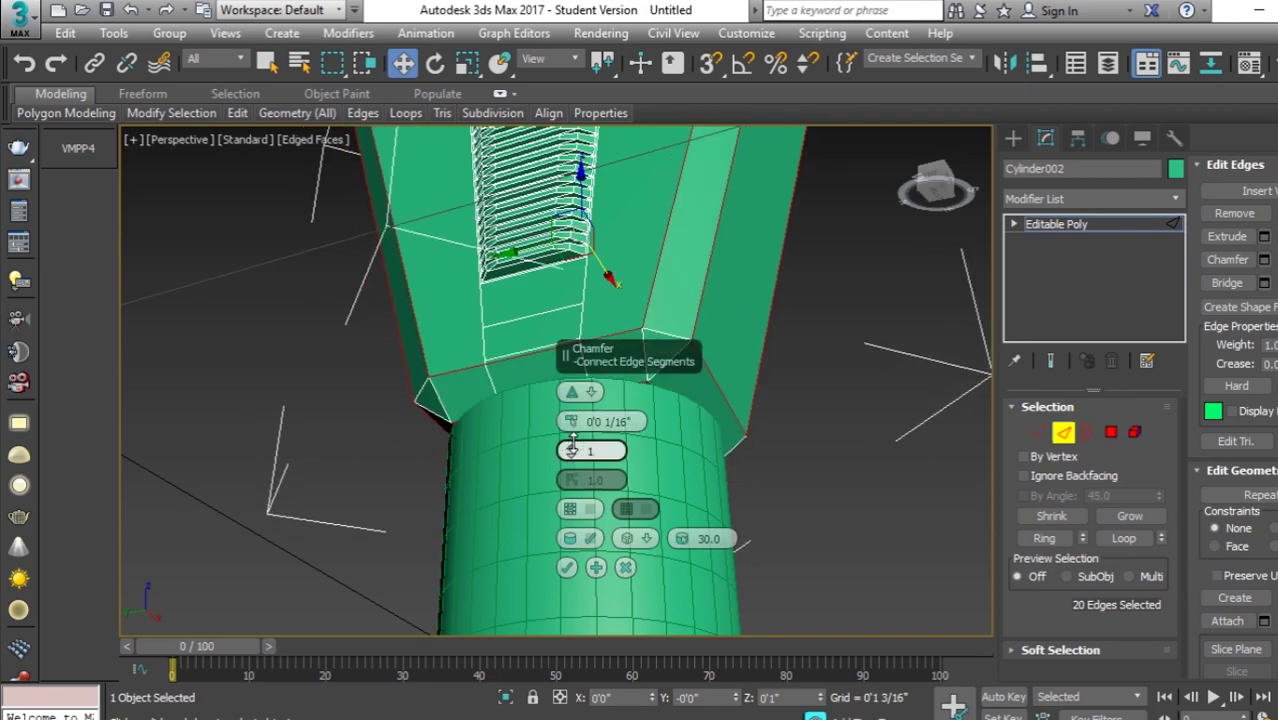
text(3)
key(Return)
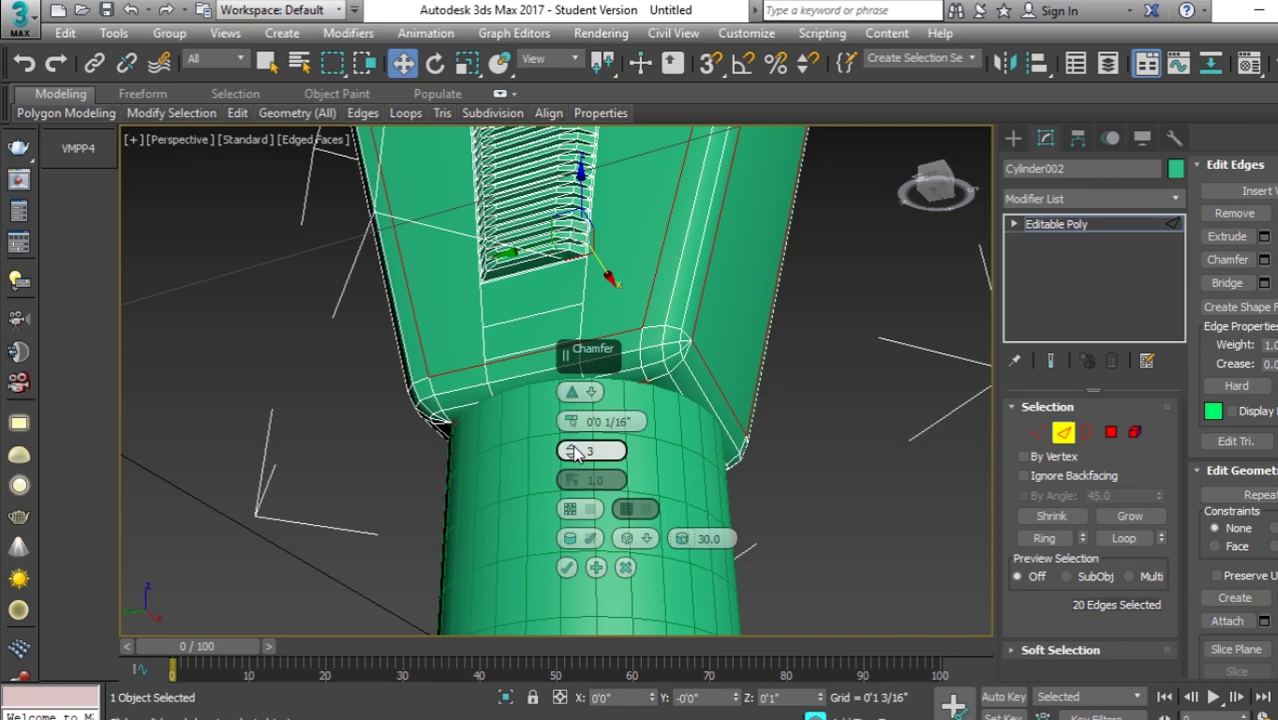
click(572, 447)
click(572, 447)
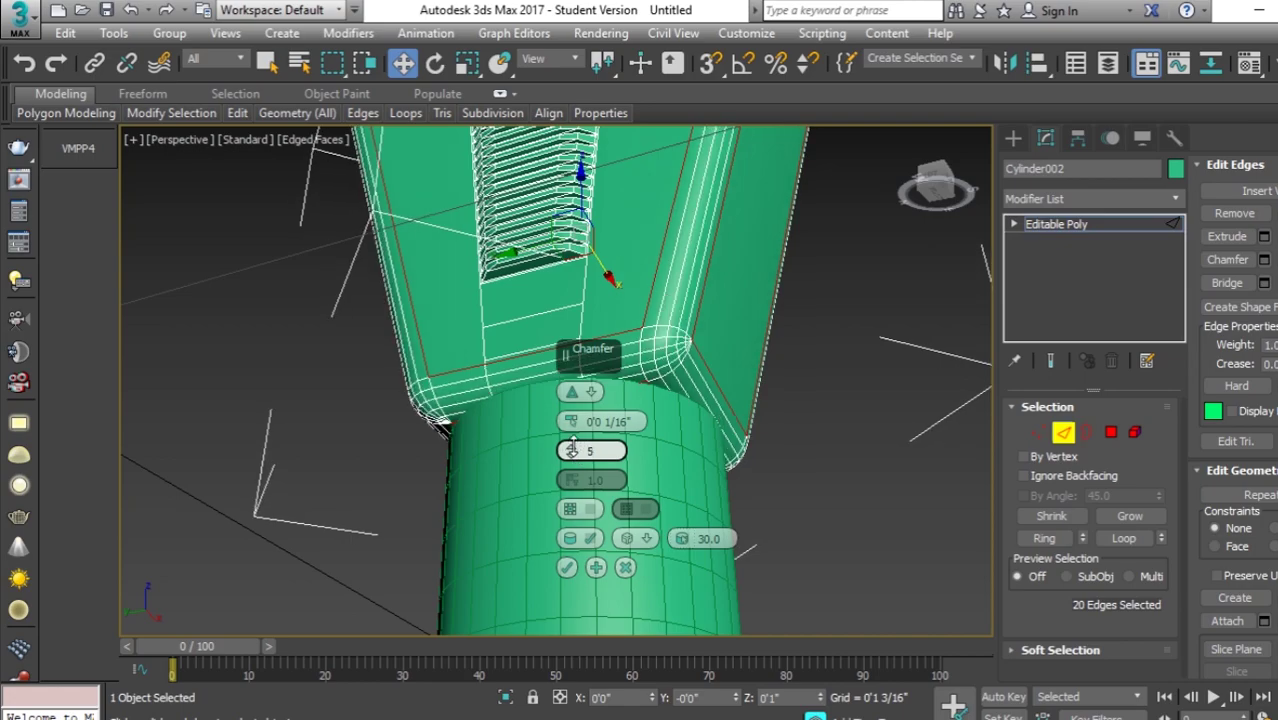
click(572, 447)
mouse_move(432, 406)
alt+middle_down()
mouse_move(423, 398)
mouse_move(721, 437)
mouse_move(793, 417)
alt+middle_up()
scroll(423, 398, down, 3)
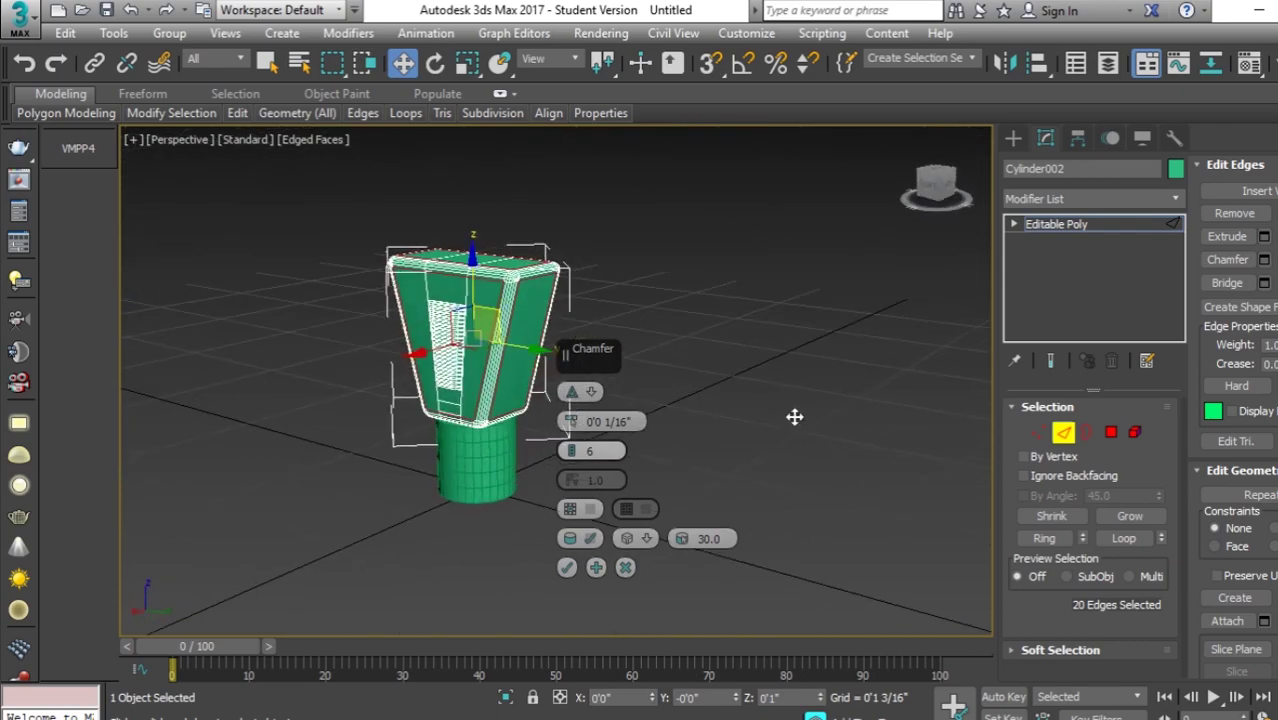
click(565, 567)
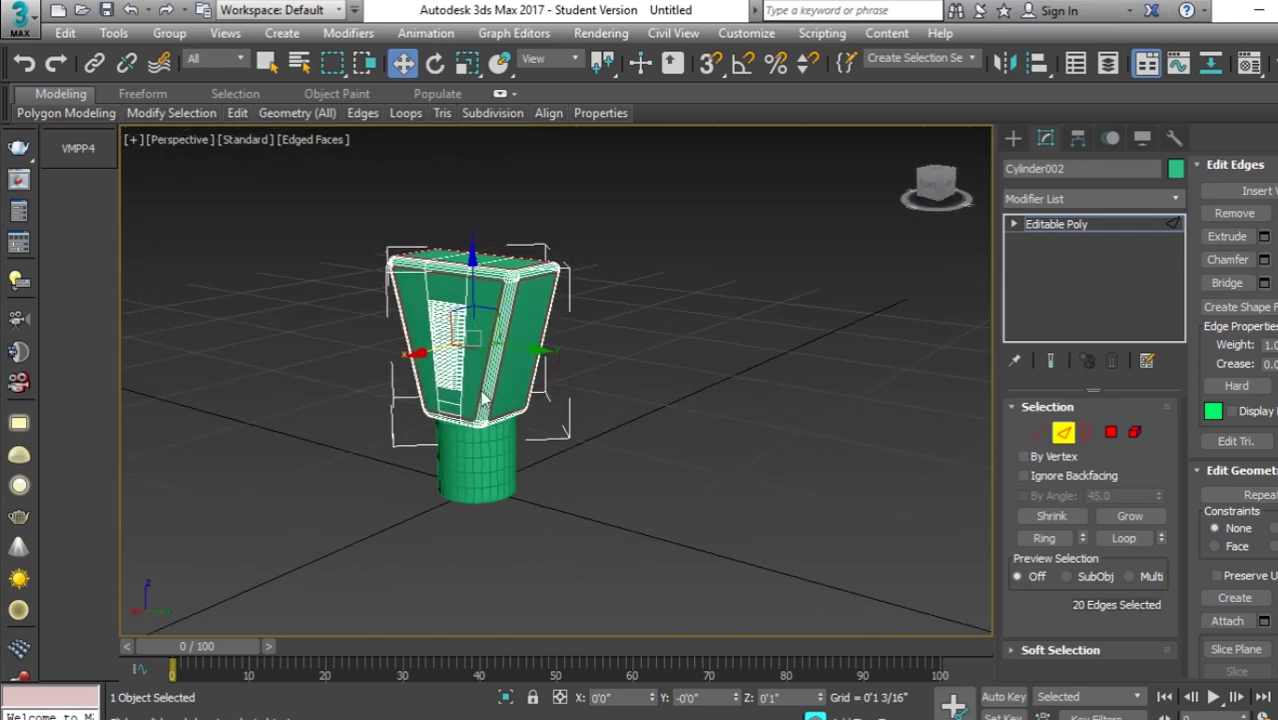
scroll(482, 370, up, 2)
scroll(482, 370, up, 2)
scroll(482, 370, up, 1)
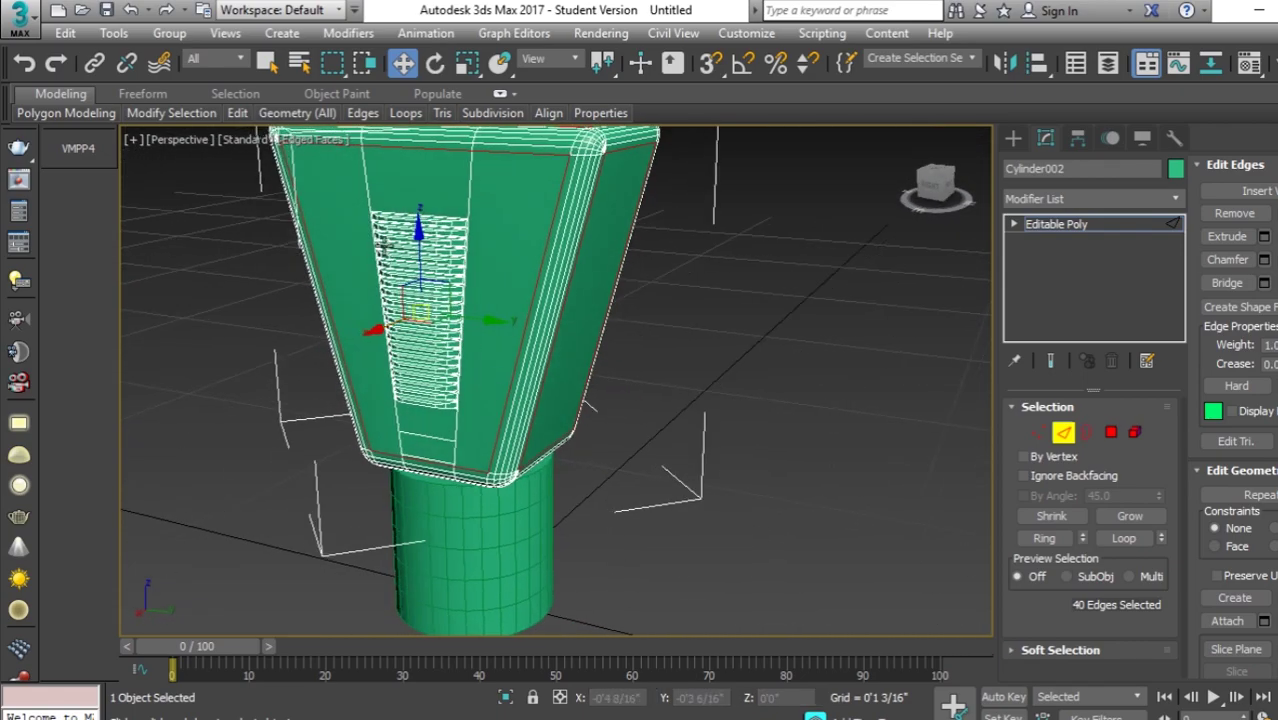
- Turn off Edged Faces in the viewport shading, leave Edge mode and deselect the model
click(328, 155)
click(318, 143)
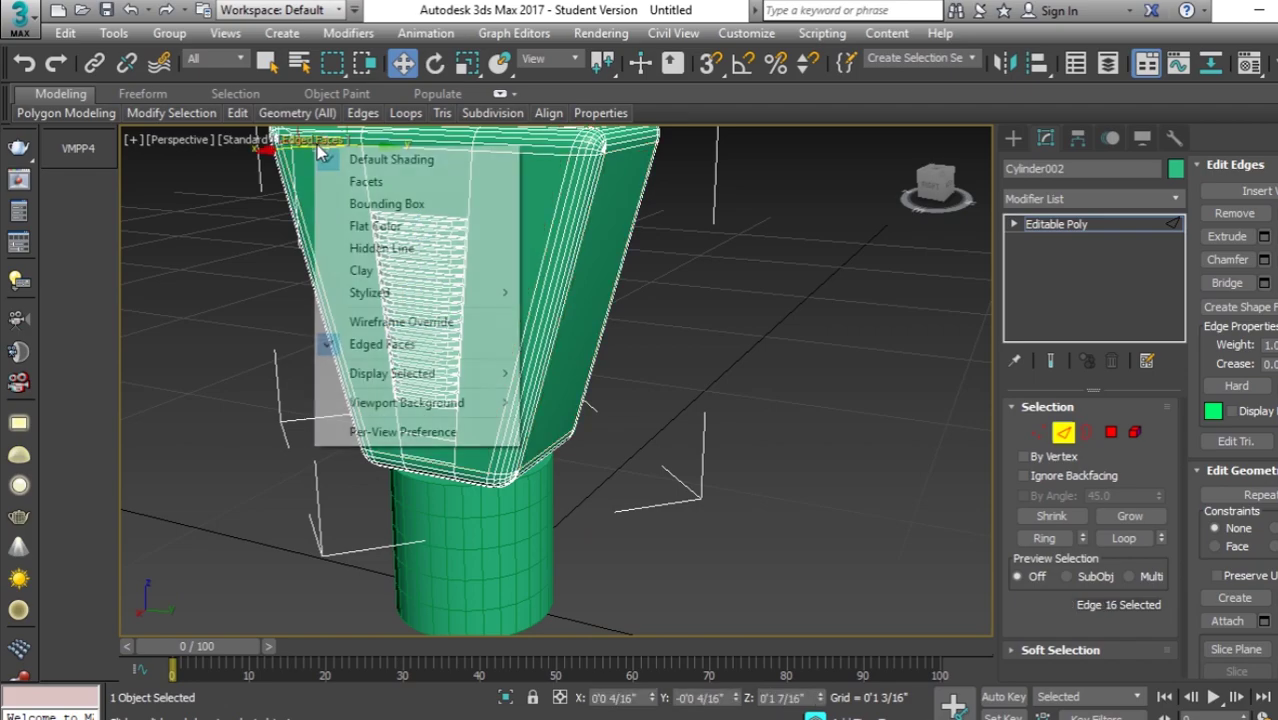
click(362, 344)
click(1064, 433)
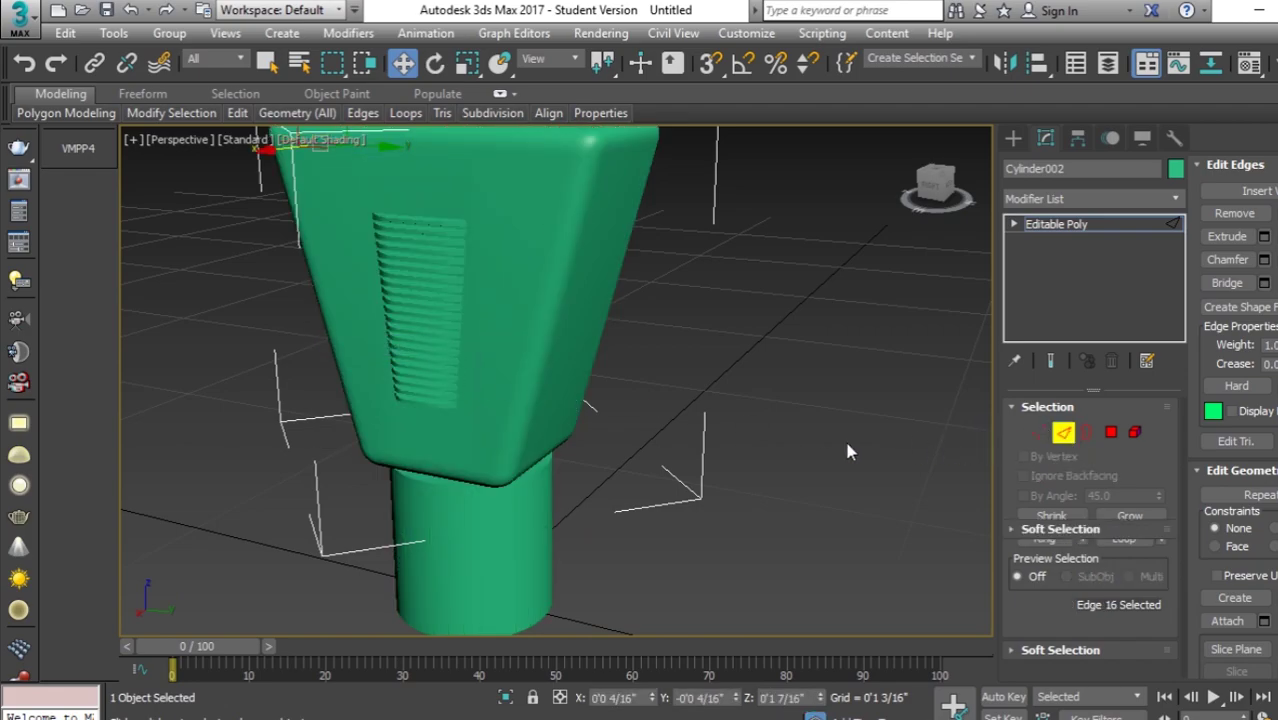
click(844, 437)
- Orbit around the tapered block and select it
scroll(521, 357, up, 2)
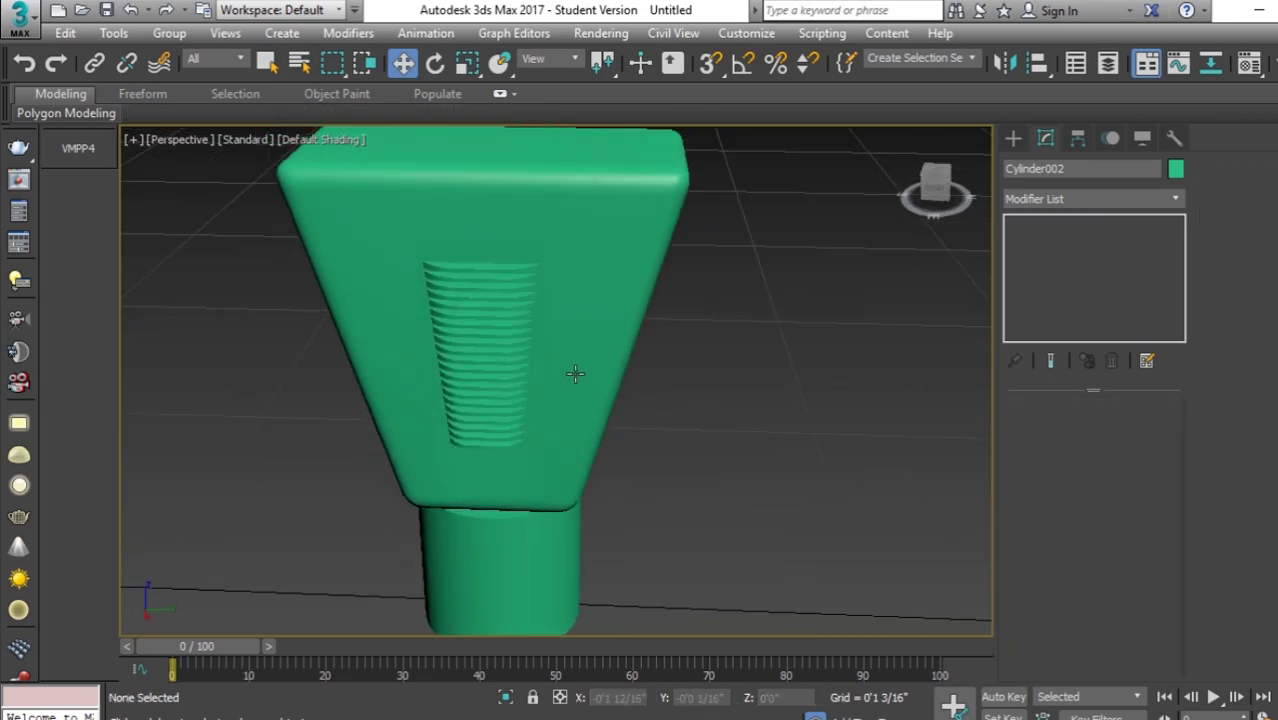
scroll(579, 371, up, 2)
scroll(565, 331, up, 2)
scroll(562, 288, up, 2)
scroll(561, 288, down, 5)
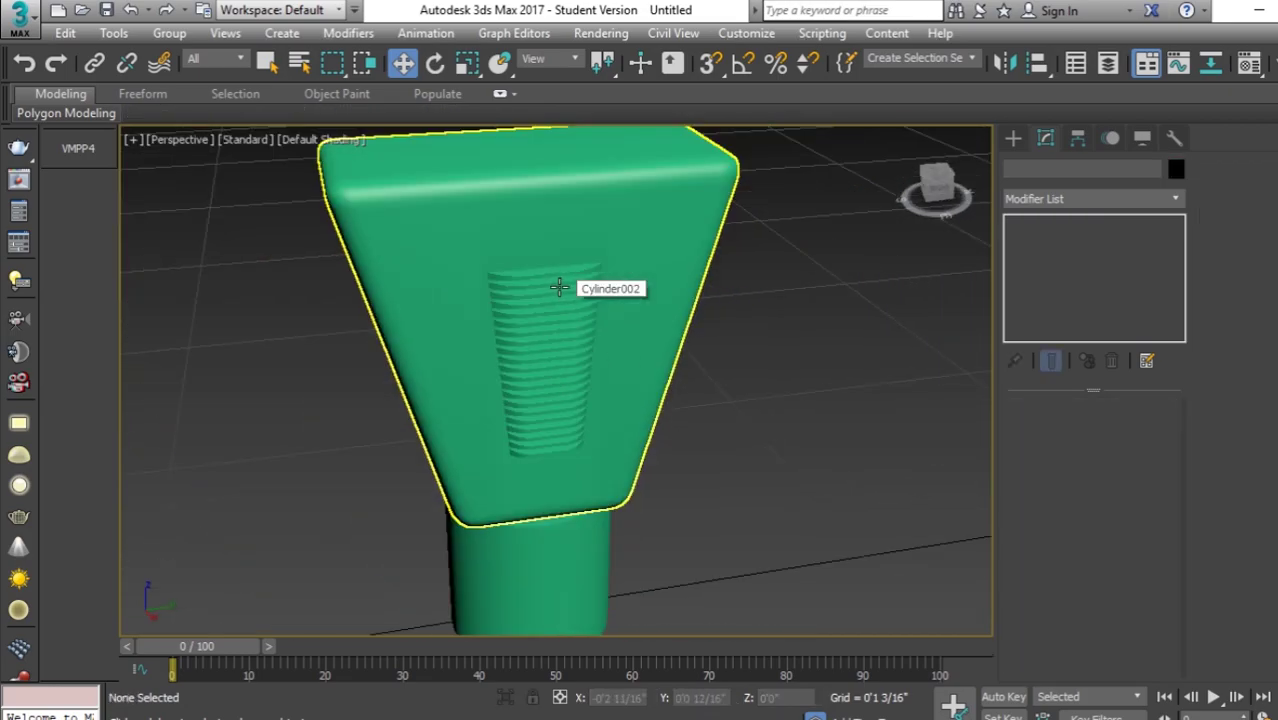
alt+middle_drag(561, 288, 508, 261)
click(508, 261)
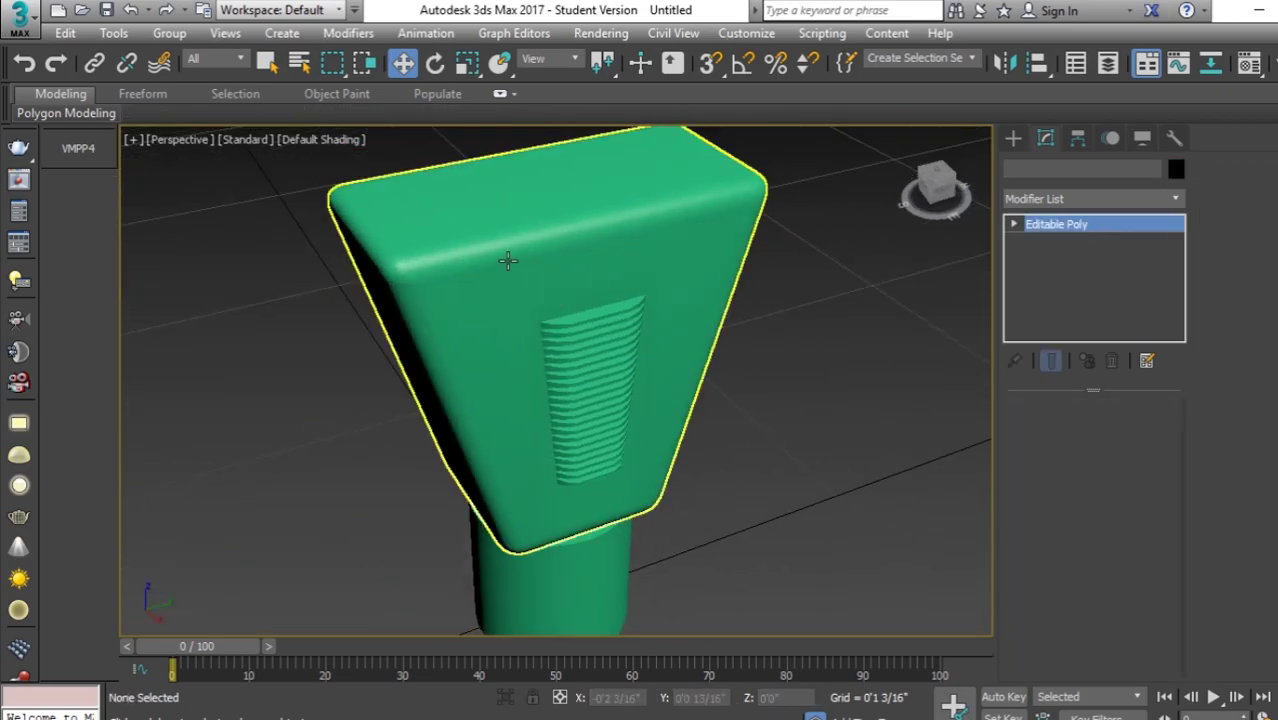
click(1100, 226)
- Switch to the four-viewport layout with the perspective view at a three-quarter angle
key(alt+w)
click(935, 533)
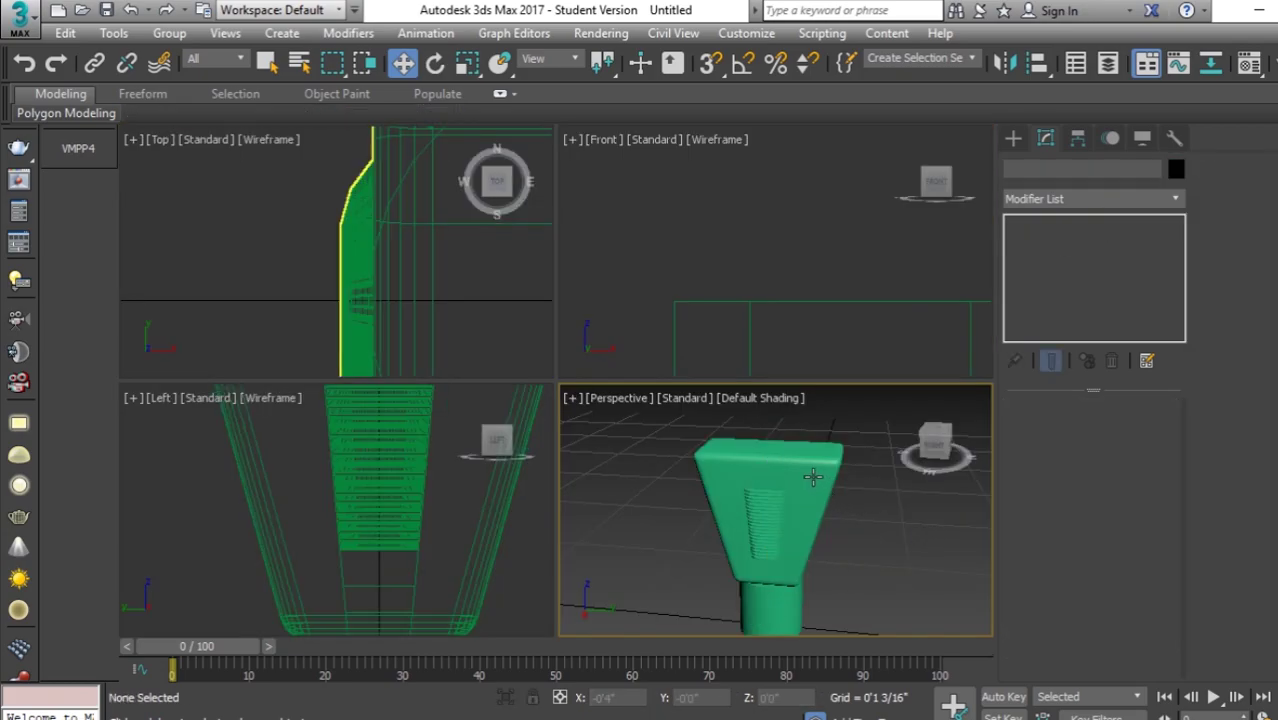
scroll(799, 542, up, 3)
scroll(799, 542, down, 3)
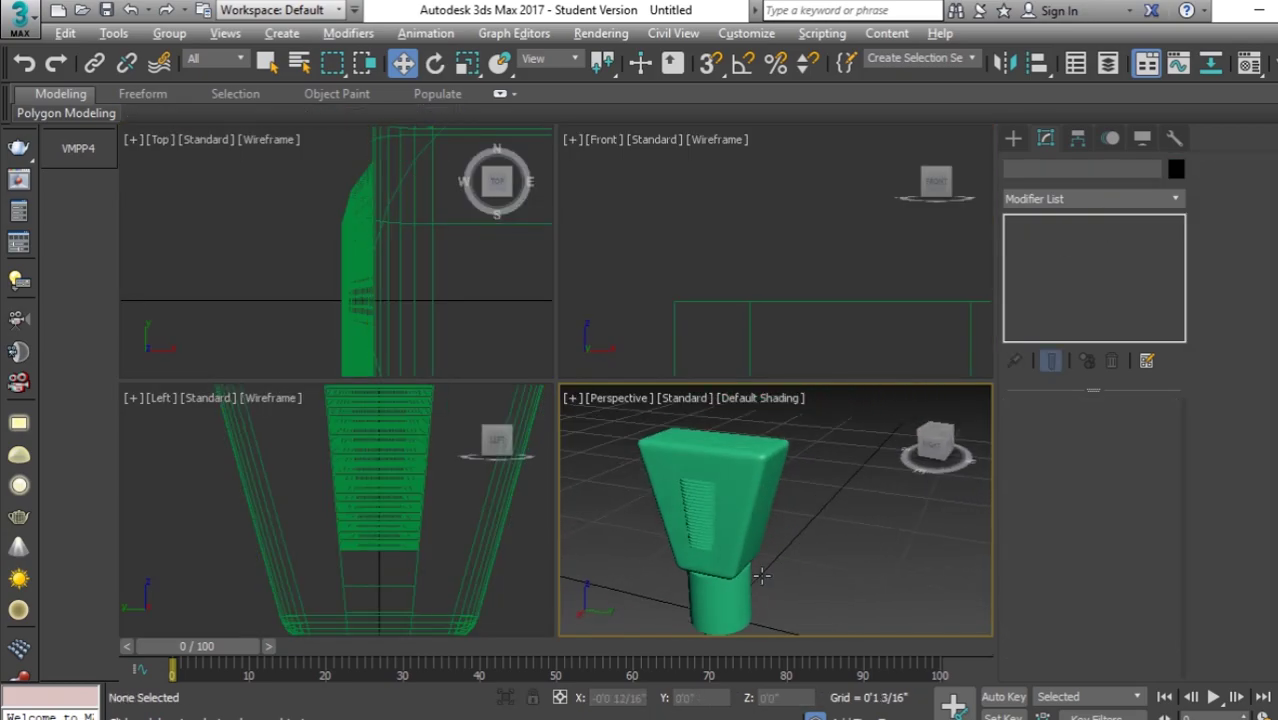
alt+middle_drag(799, 542, 715, 550)
click(711, 542)
- Shift-move a copy of the base cylinder, Cylinder003, up onto the flared block's top
click(736, 588)
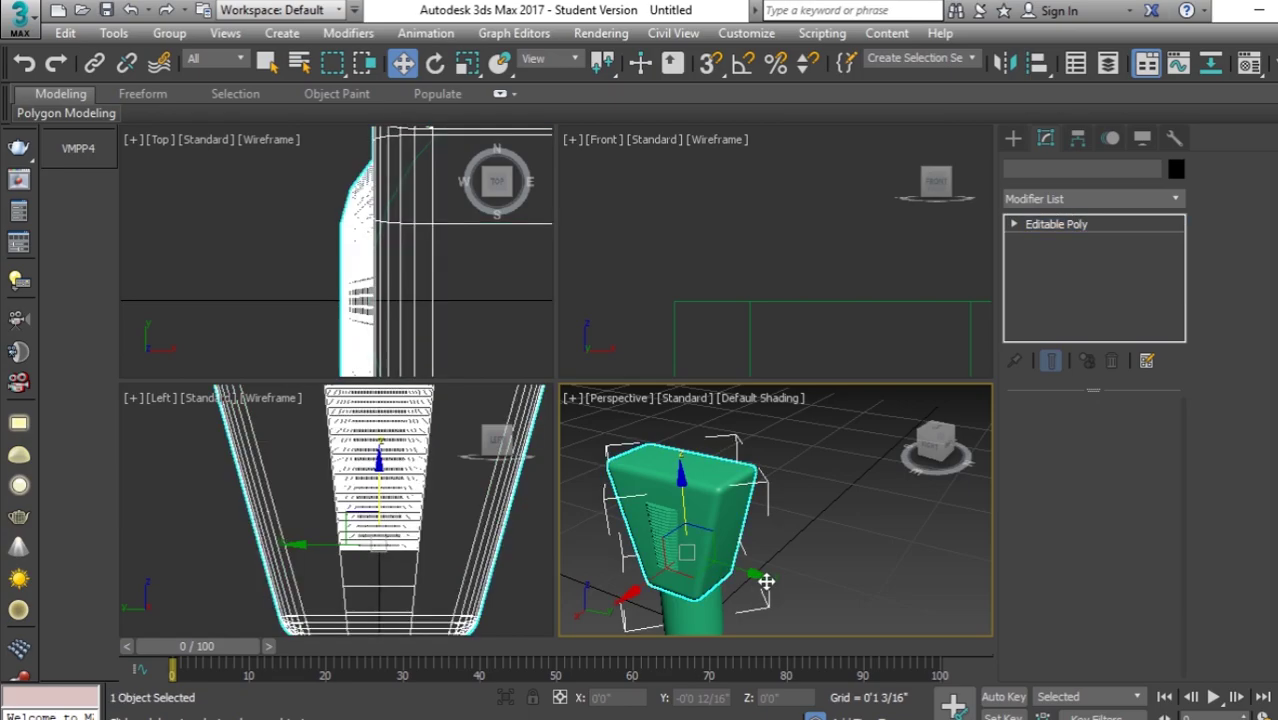
middle_drag(813, 551, 870, 511)
click(770, 580)
click(770, 580)
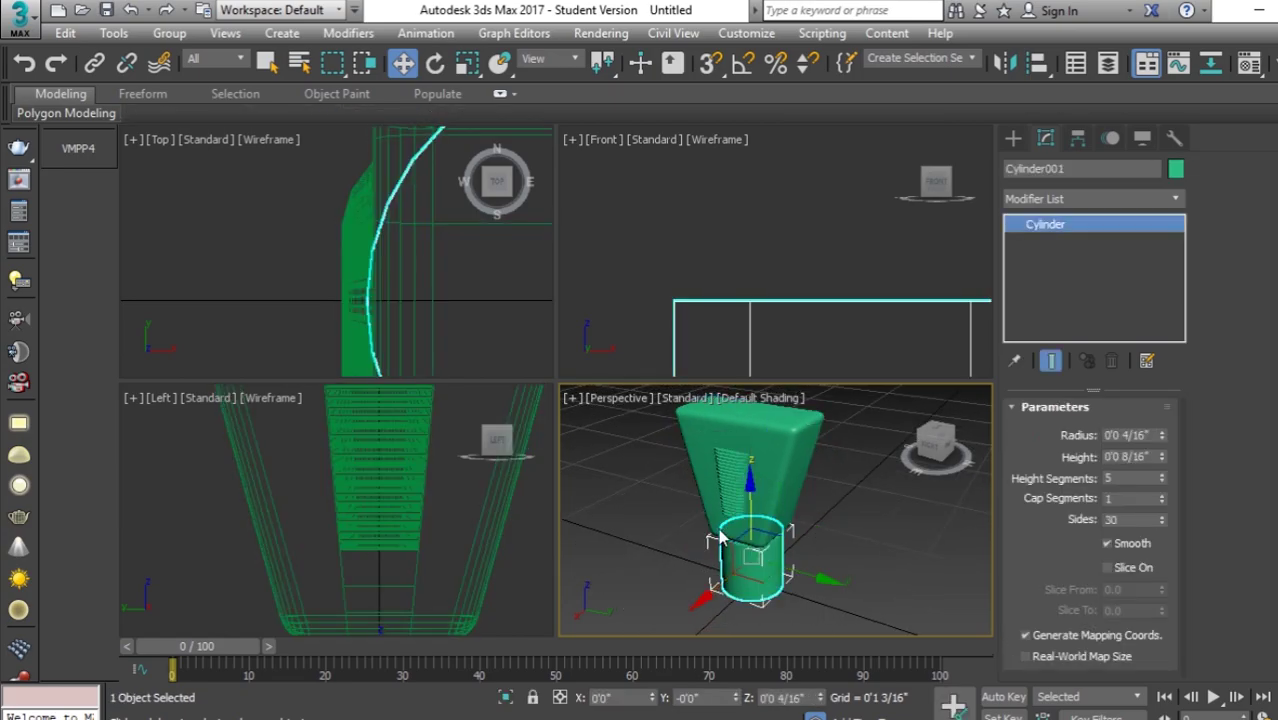
scroll(740, 555, down, 2)
scroll(740, 555, up, 2)
scroll(738, 555, down, 1)
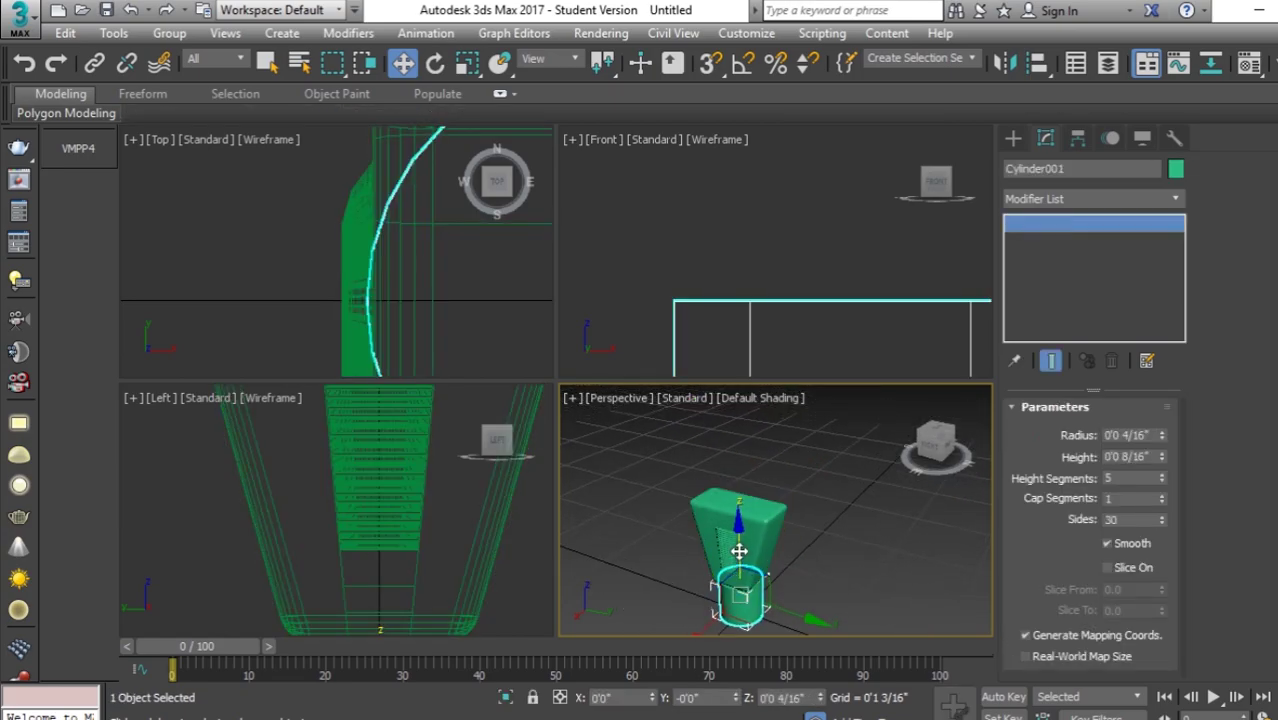
drag(738, 555, 750, 449)
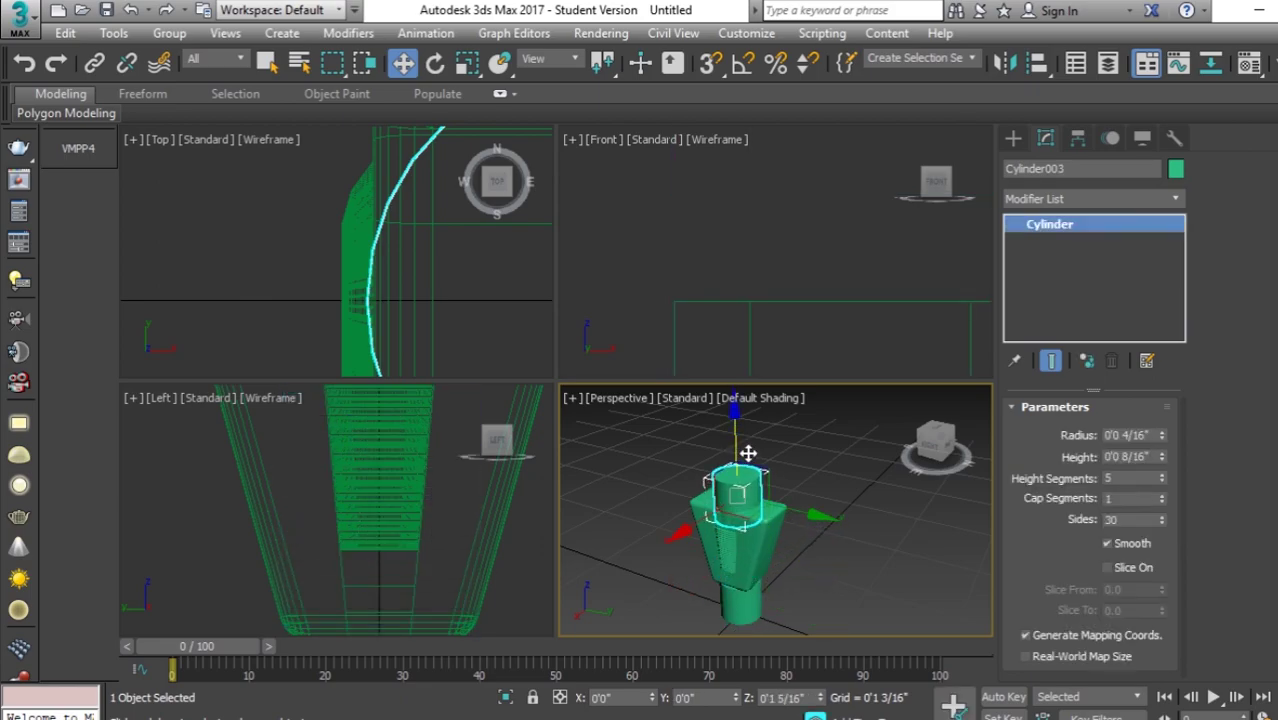
key(Return)
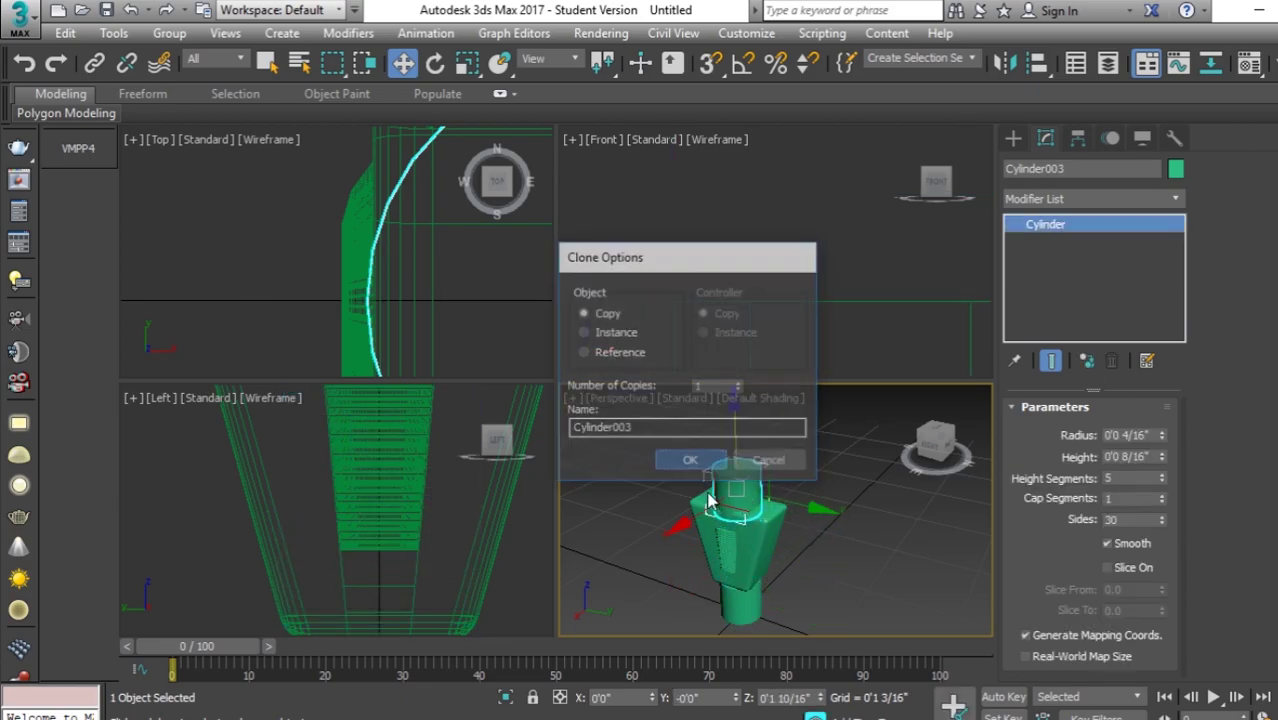
scroll(738, 505, up, 2)
drag(745, 425, 753, 413)
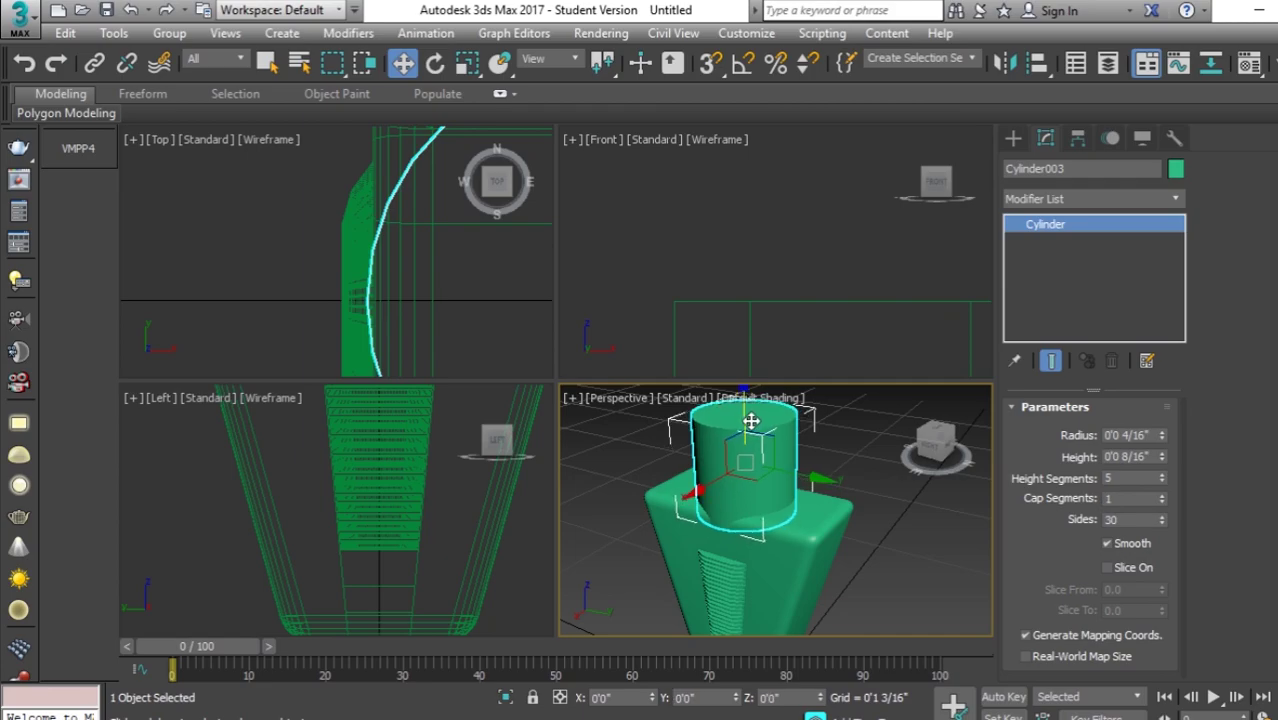
- Set Cylinder003's radius to 1, then spin it down to 9/16"
click(1154, 435)
text(1)
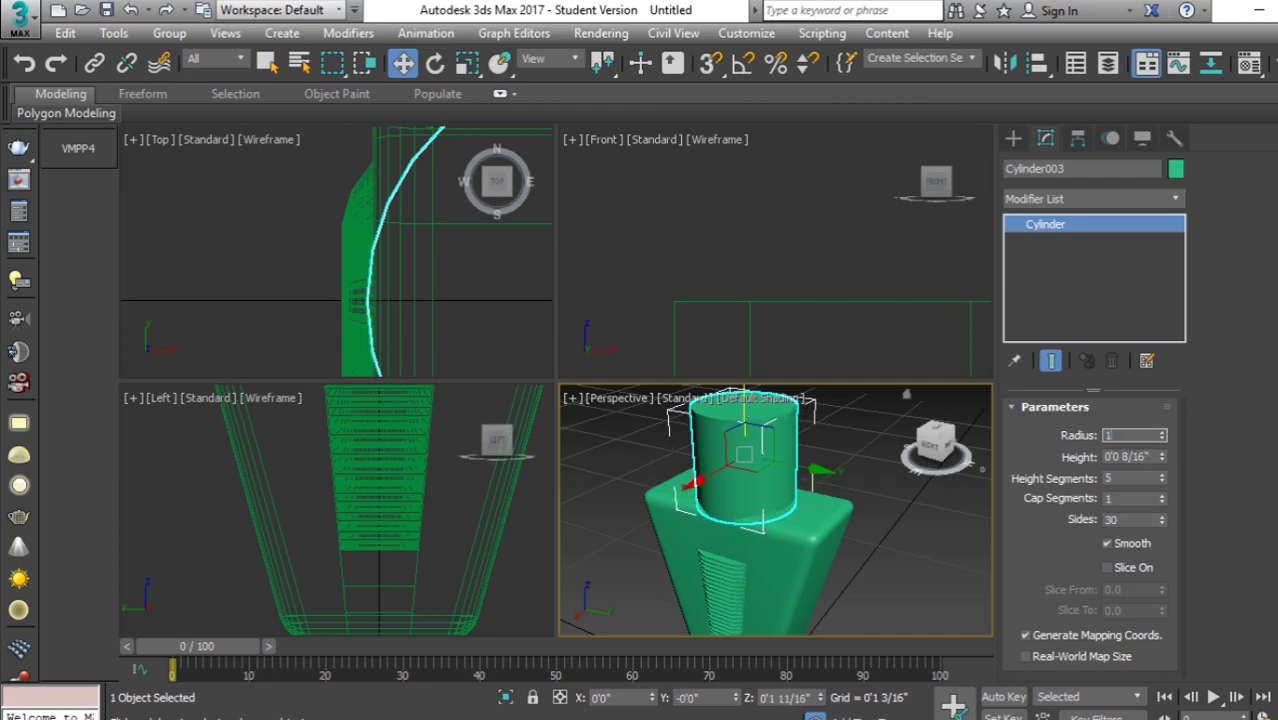
key(Return)
alt+middle_drag(830, 514, 1098, 424)
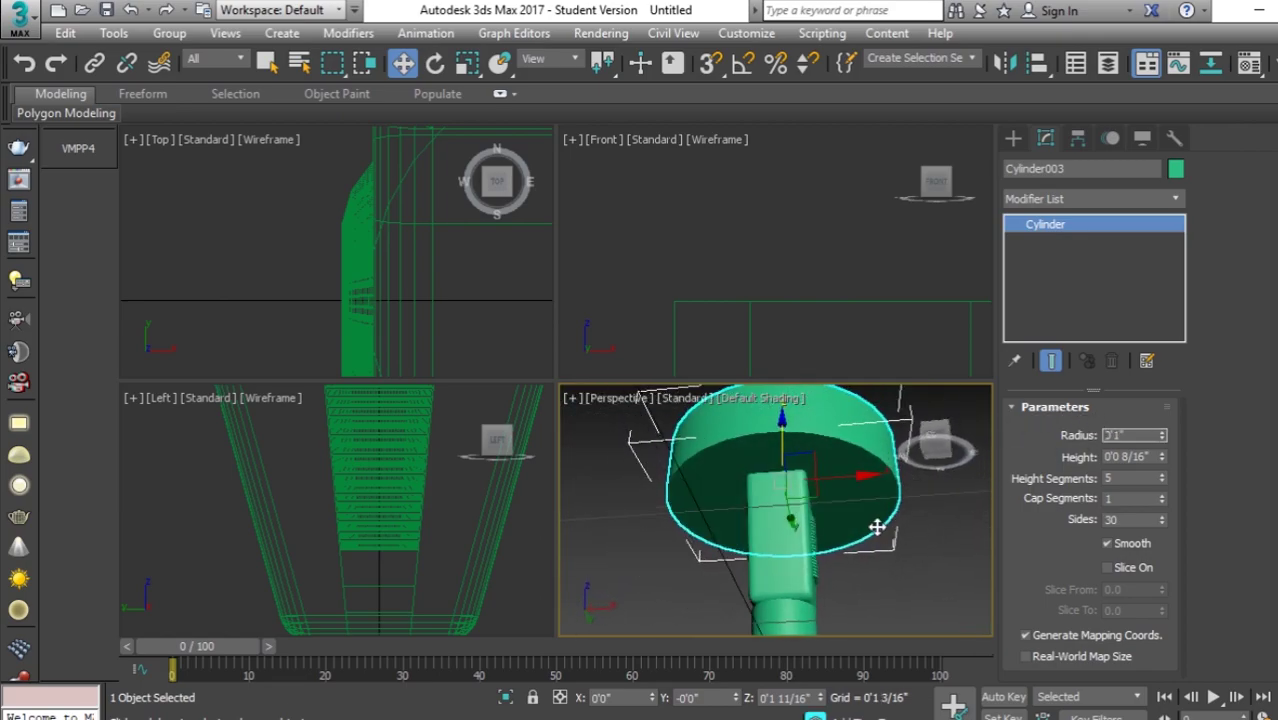
alt+middle_drag(873, 525, 819, 503)
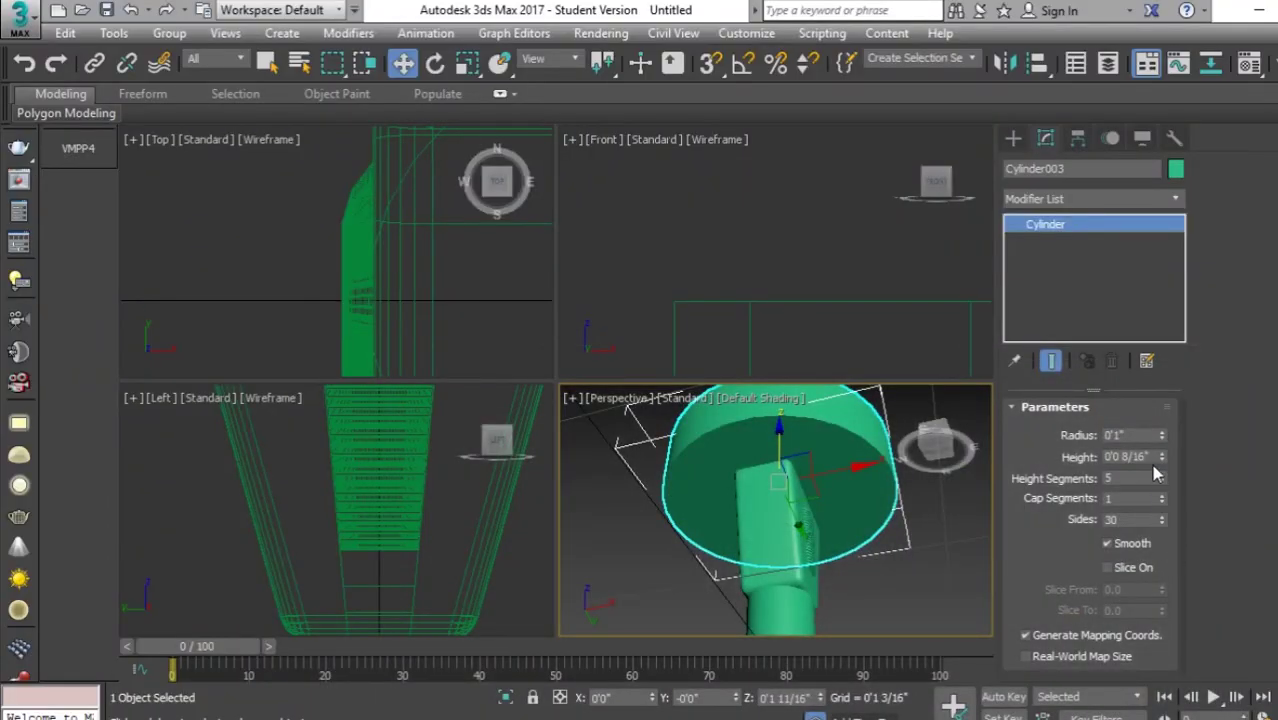
click(1160, 439)
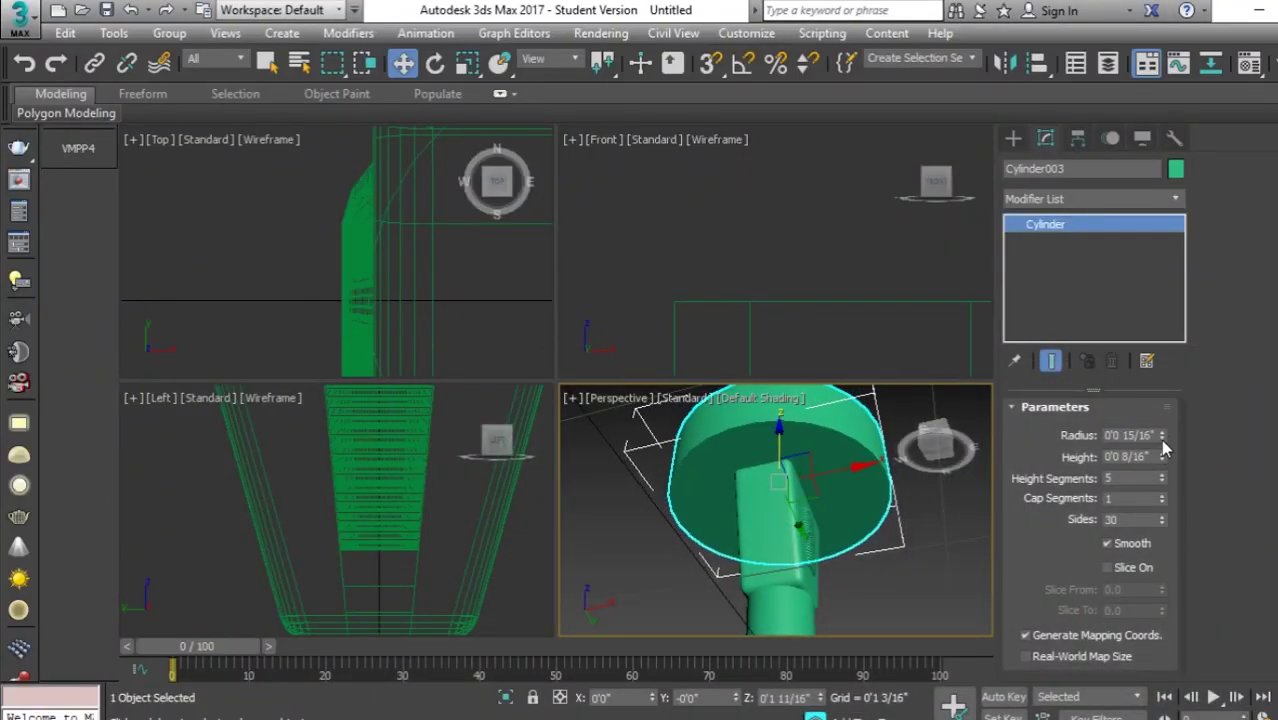
drag(1160, 439, 1161, 472)
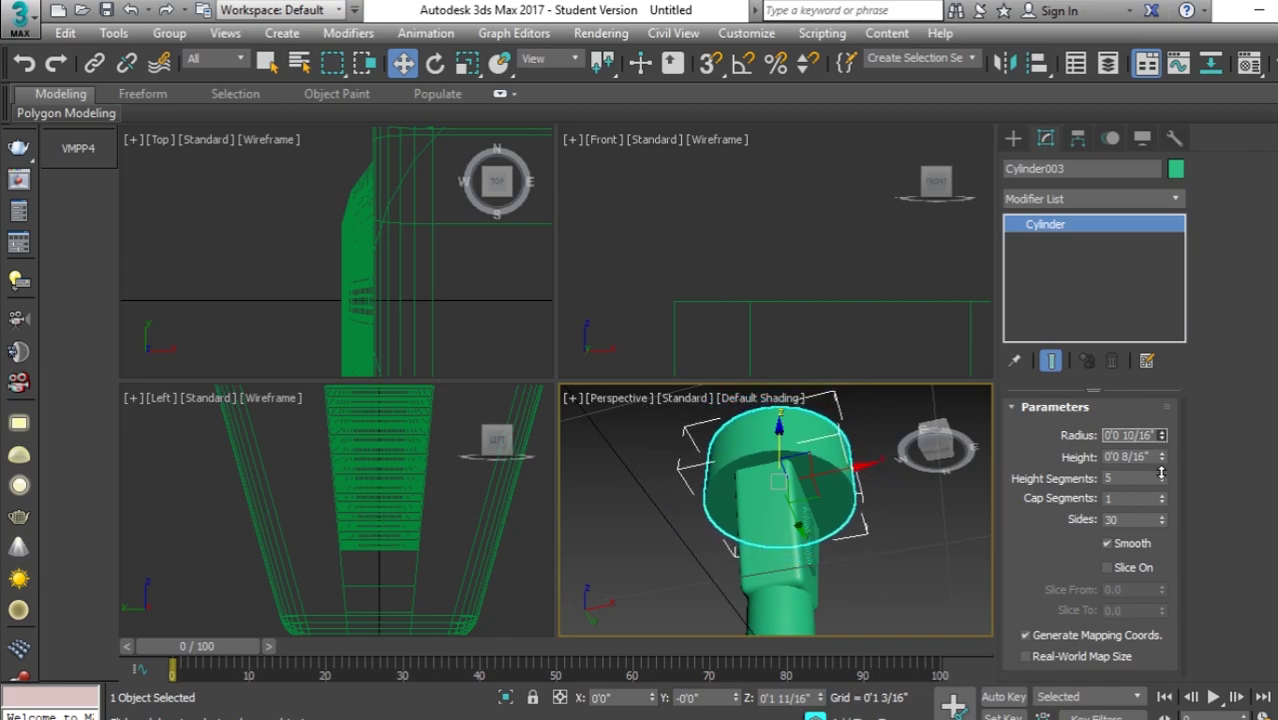
drag(1161, 472, 1160, 480)
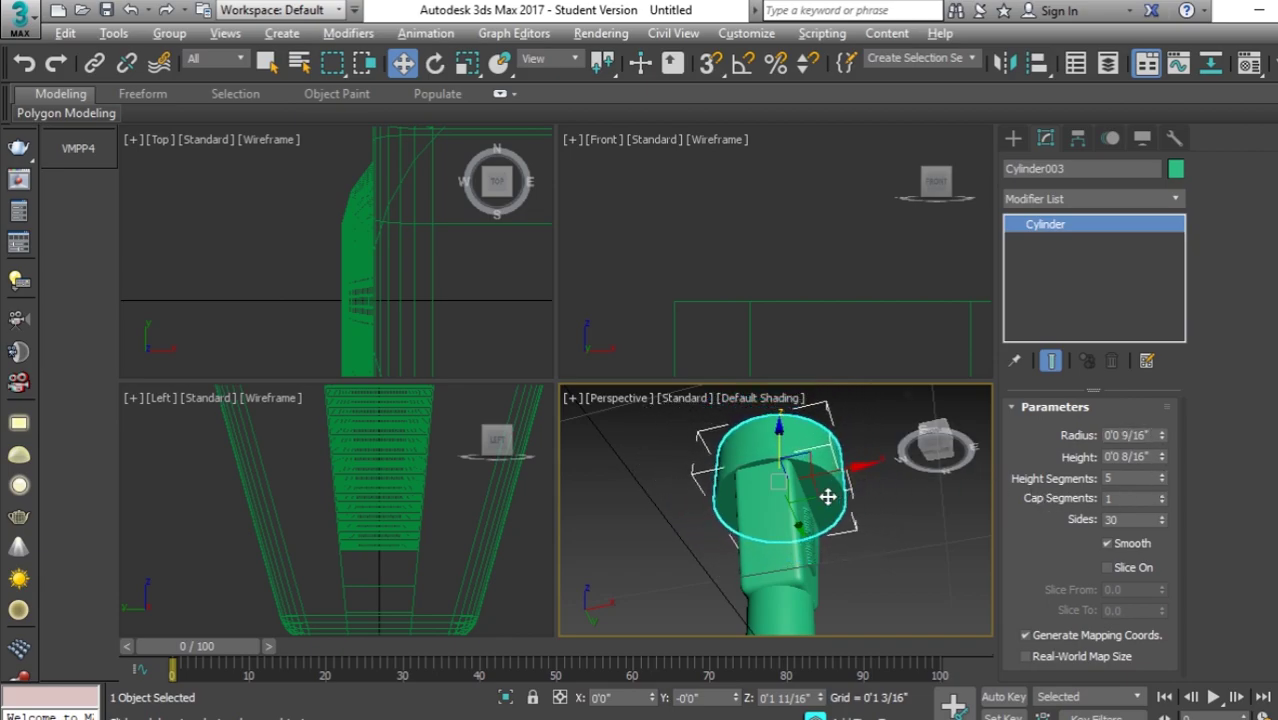
- Widen Cylinder003's radius to 0'0 11/16"
mouse_move(828, 497)
alt+middle_down()
mouse_move(736, 485)
mouse_move(876, 524)
alt+middle_up()
scroll(790, 491, up, 5)
scroll(822, 497, up, 3)
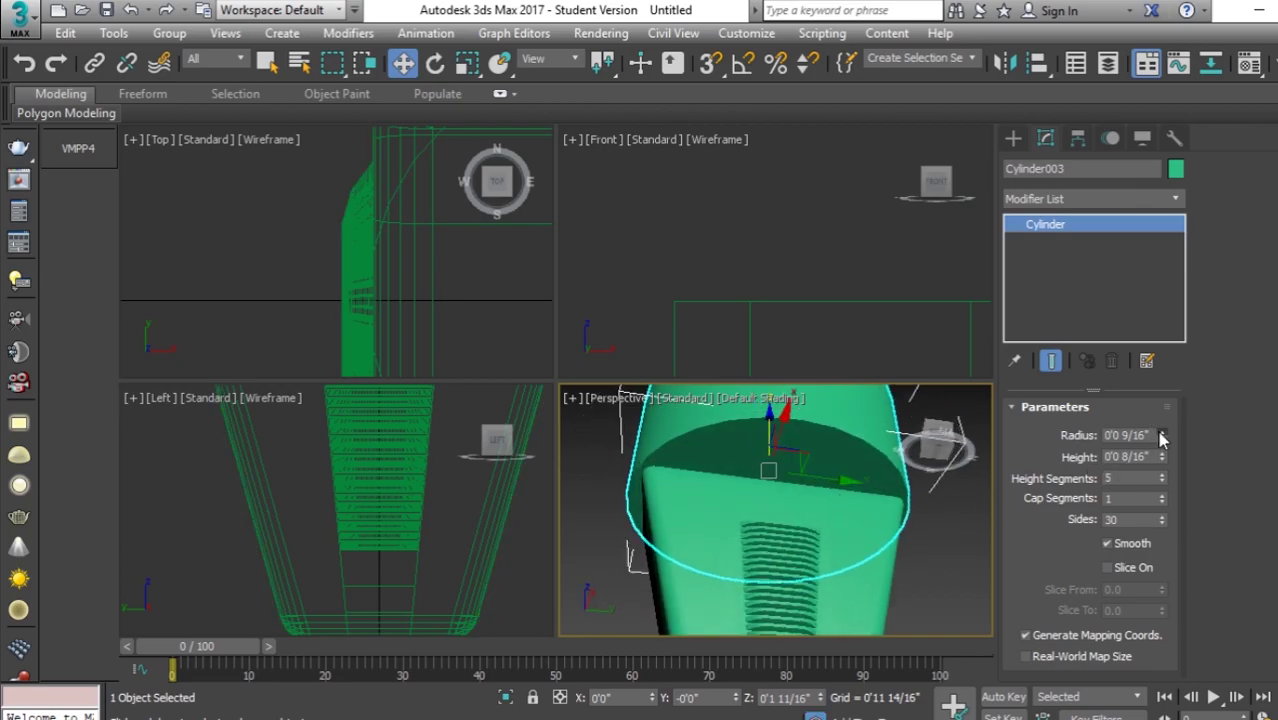
alt+middle_drag(856, 528, 700, 528)
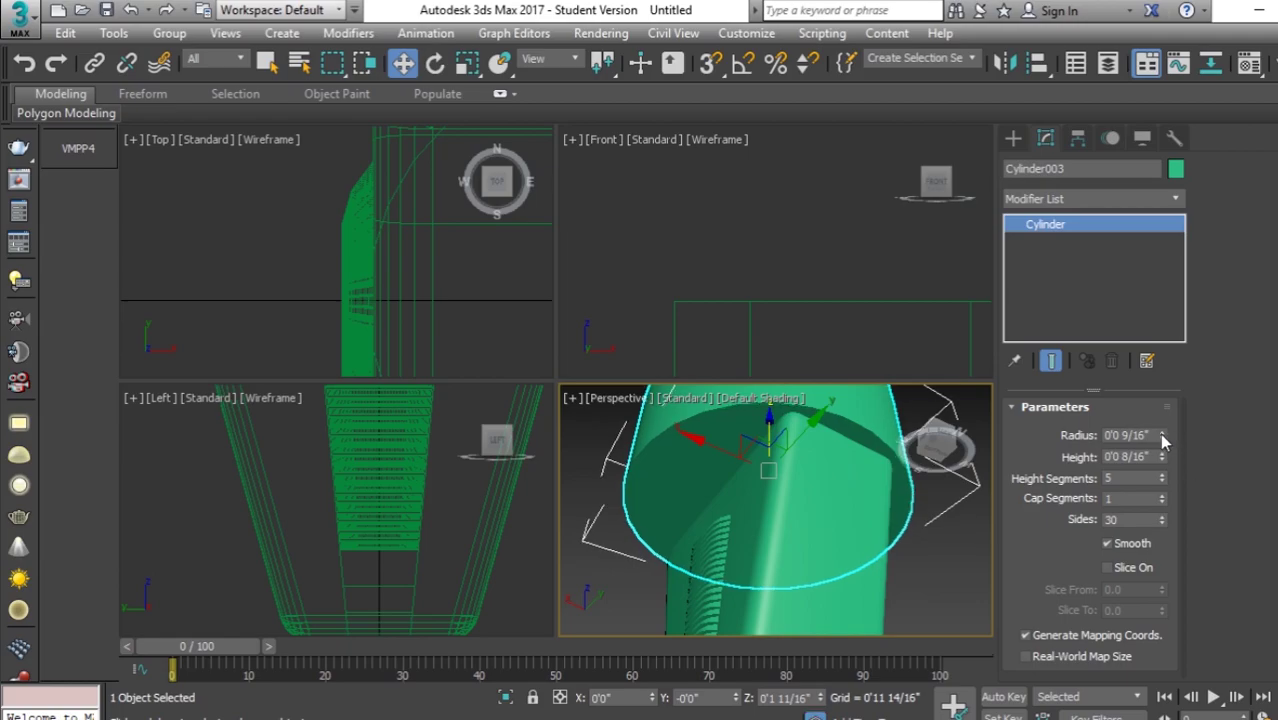
mouse_move(880, 560)
alt+middle_down()
mouse_move(845, 577)
mouse_move(833, 531)
mouse_move(848, 575)
alt+middle_up()
scroll(836, 499, down, 3)
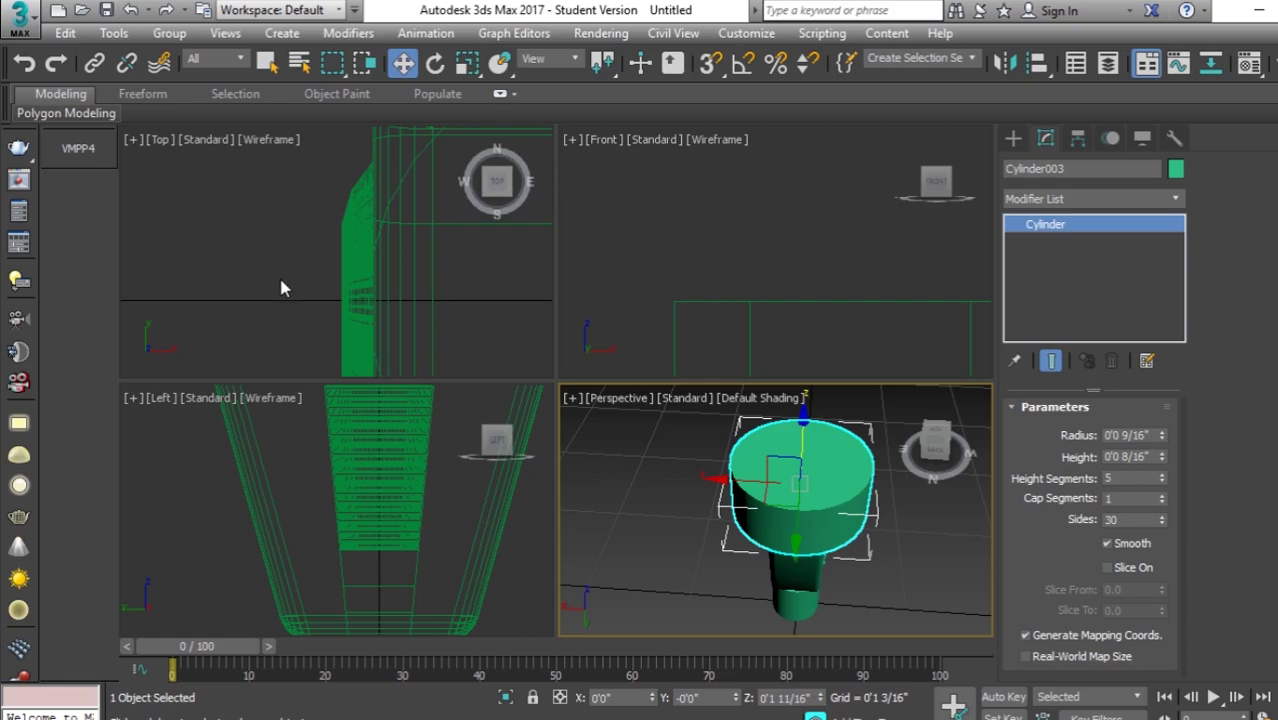
scroll(280, 287, down, 5)
click(337, 266)
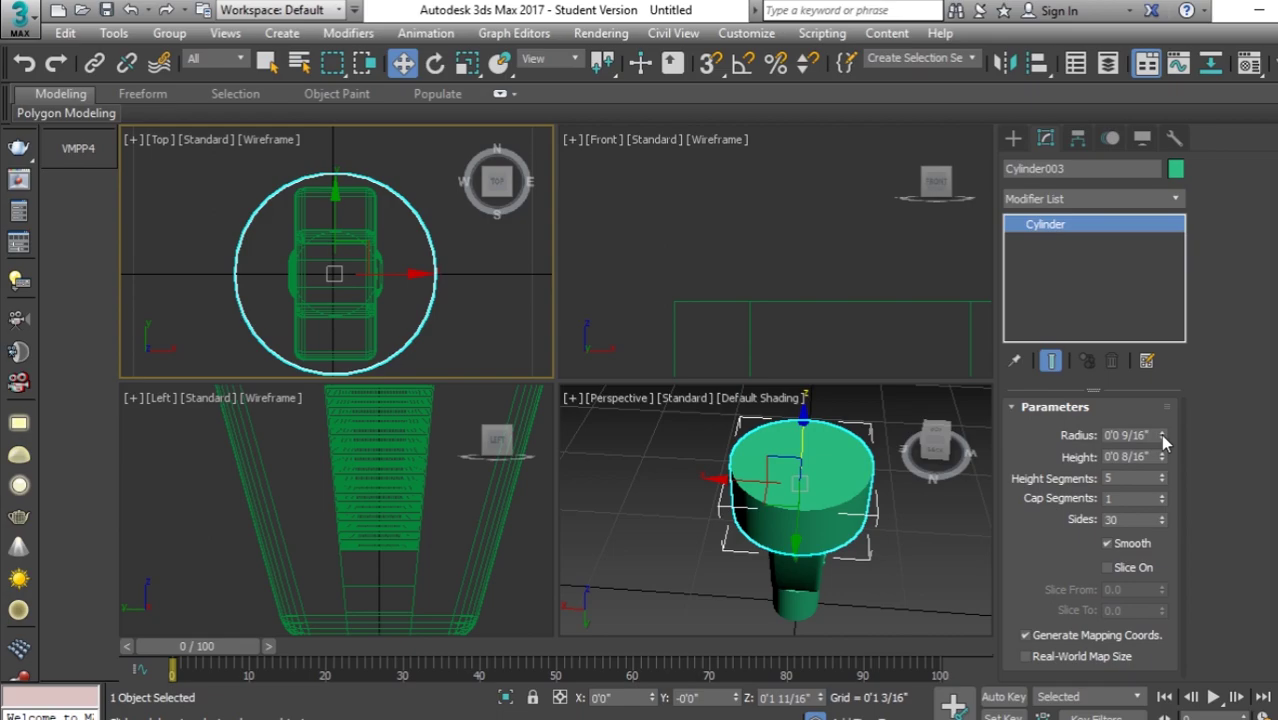
drag(1162, 434, 1167, 416)
mouse_move(813, 525)
alt+middle_down()
mouse_move(935, 417)
mouse_move(915, 432)
mouse_move(913, 476)
alt+middle_up()
alt+middle_drag(868, 512, 979, 537)
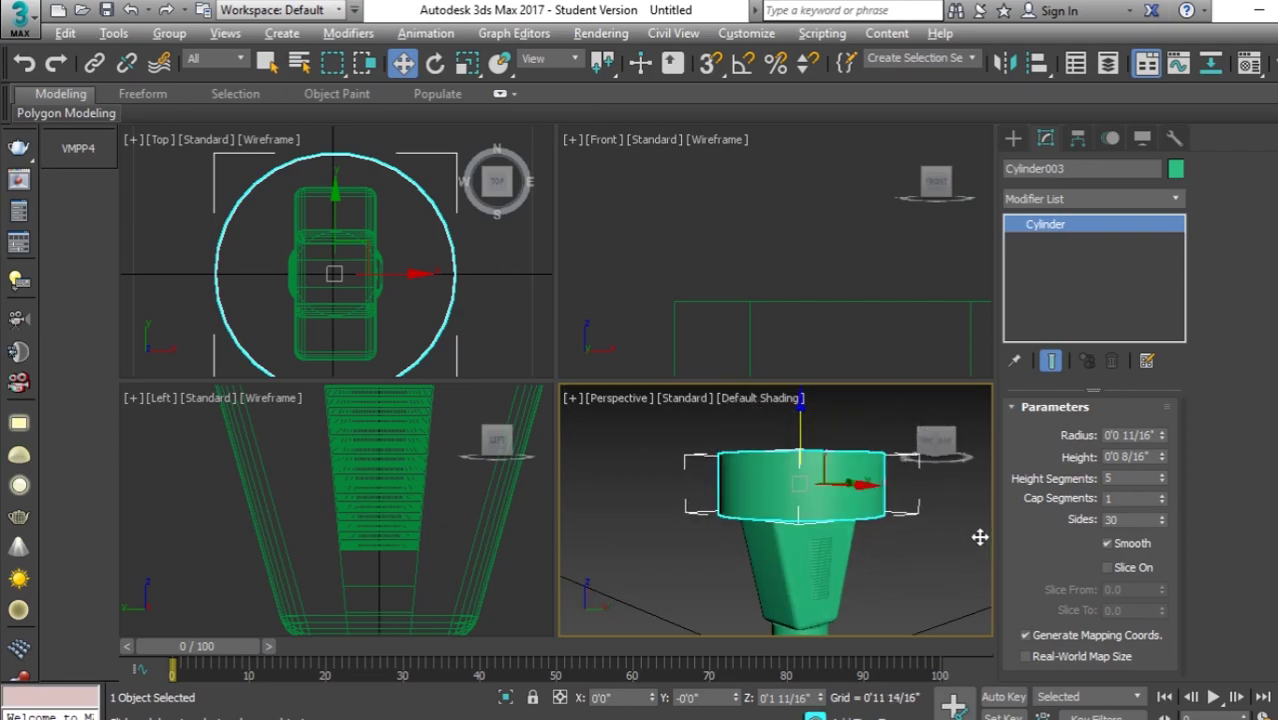
- Set Cylinder003's height to 1, then 3/16", and finally 0'0 2/16"
double_click(1155, 457)
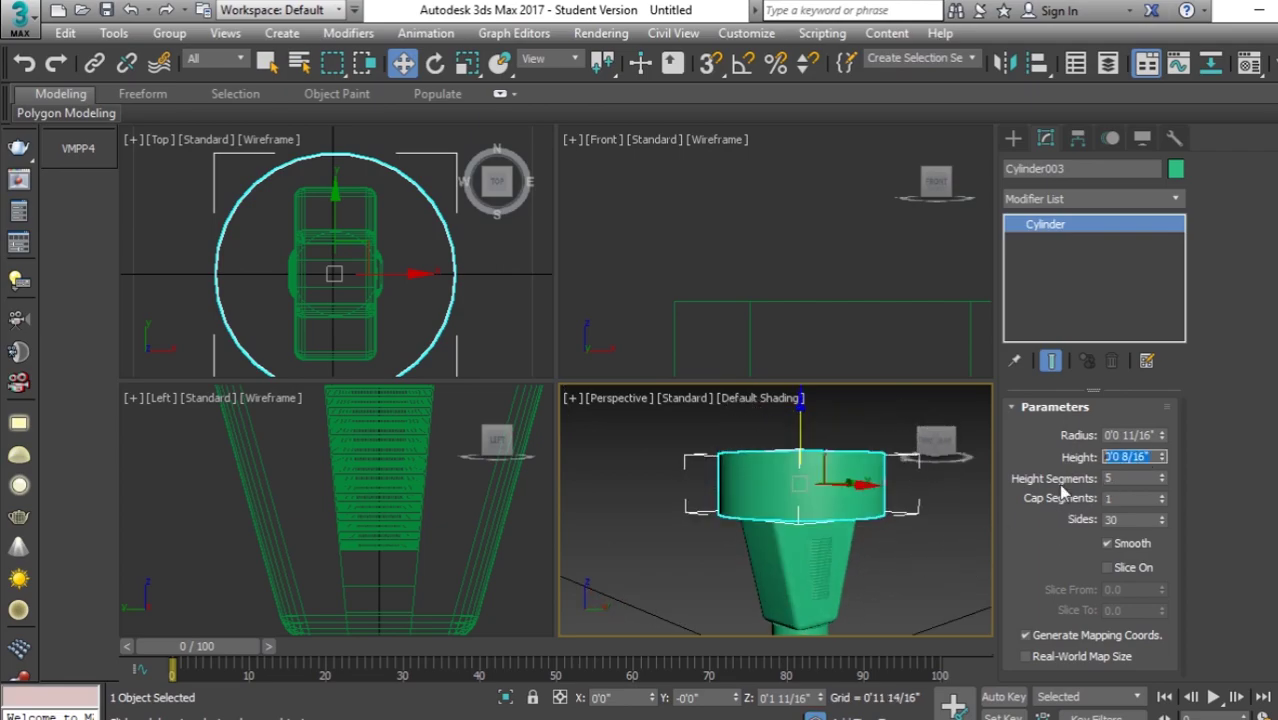
text(1)
text(0'0 1/16")
key(Return)
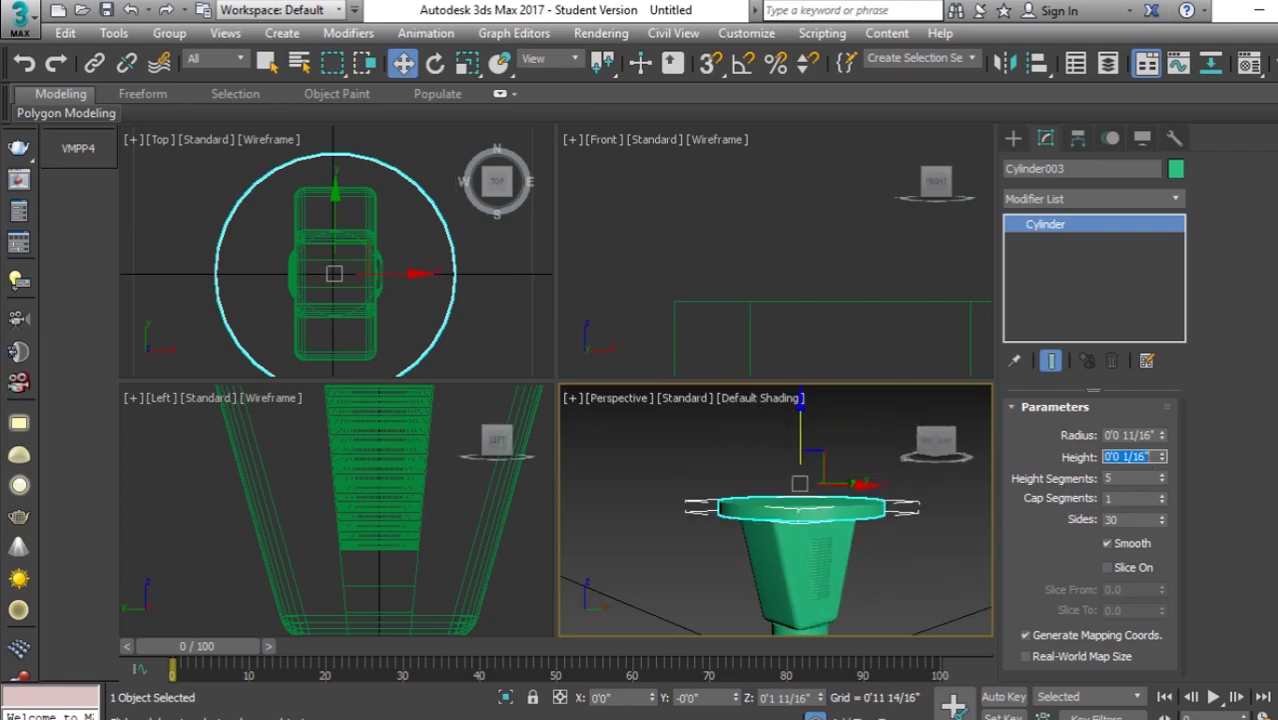
alt+middle_drag(893, 573, 880, 560)
text(-2)
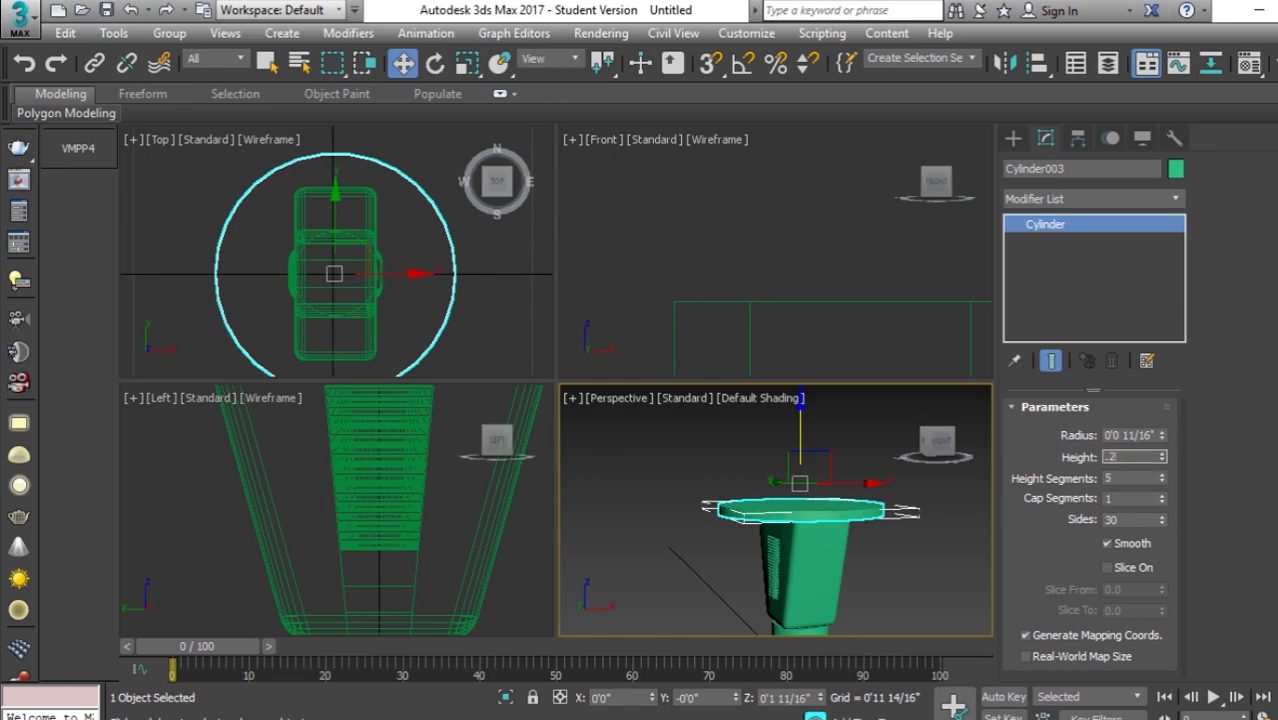
text(-15)
key(Return)
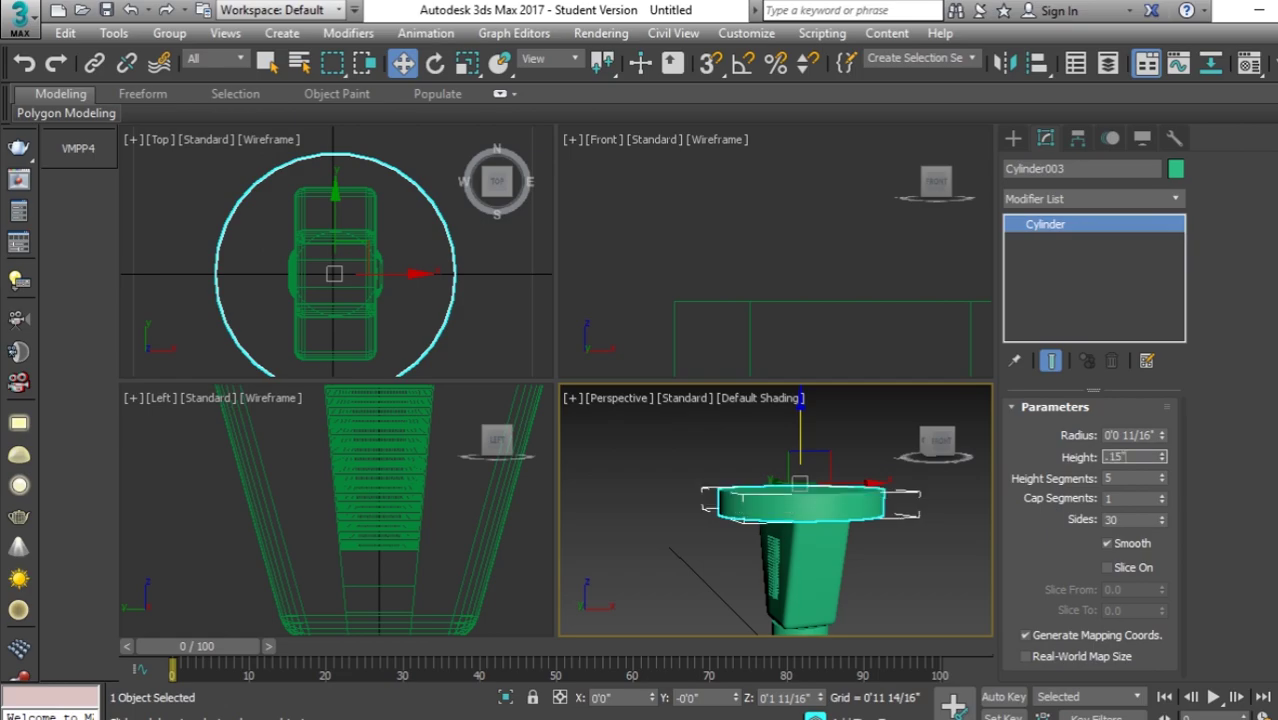
key(Return)
mouse_move(882, 500)
alt+middle_down()
mouse_move(959, 578)
mouse_move(1005, 498)
mouse_move(819, 499)
mouse_move(866, 538)
mouse_move(995, 482)
mouse_move(883, 470)
mouse_move(681, 598)
mouse_move(716, 588)
alt+middle_up()
- In the front view, clone the small base cylinder up onto the disc as Cylinder004
click(727, 602)
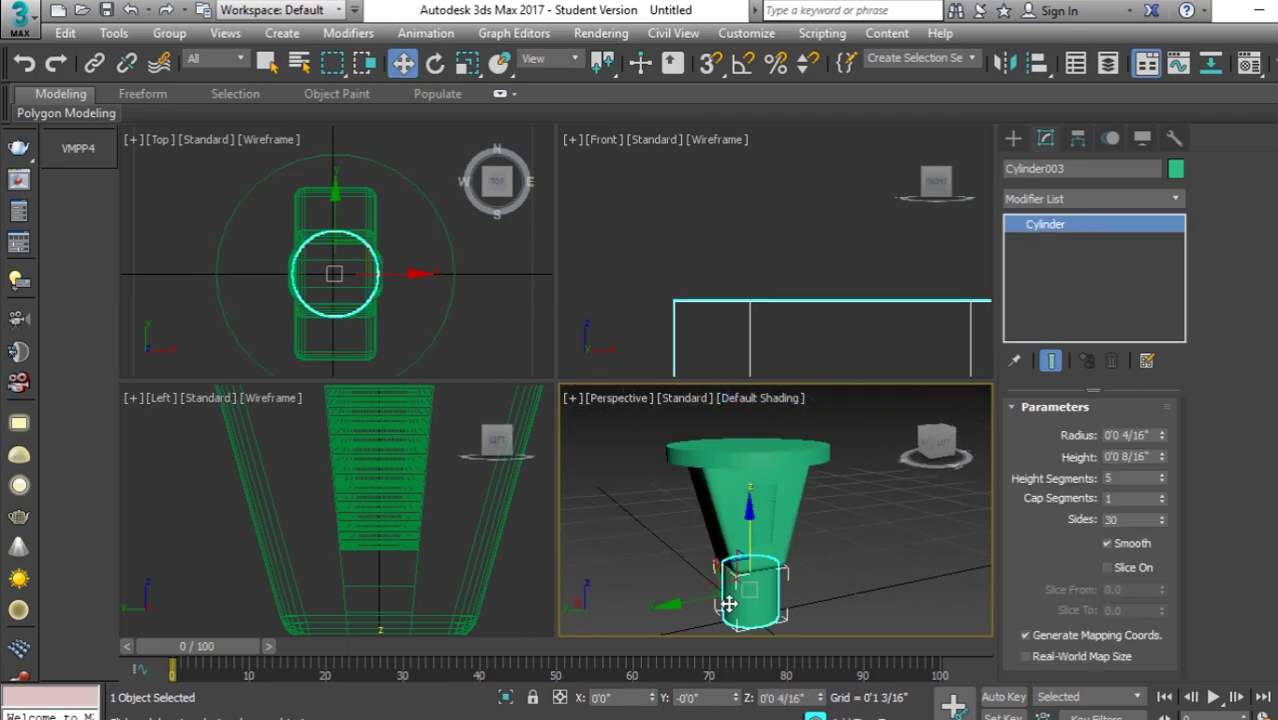
middle_click(813, 251)
key(z)
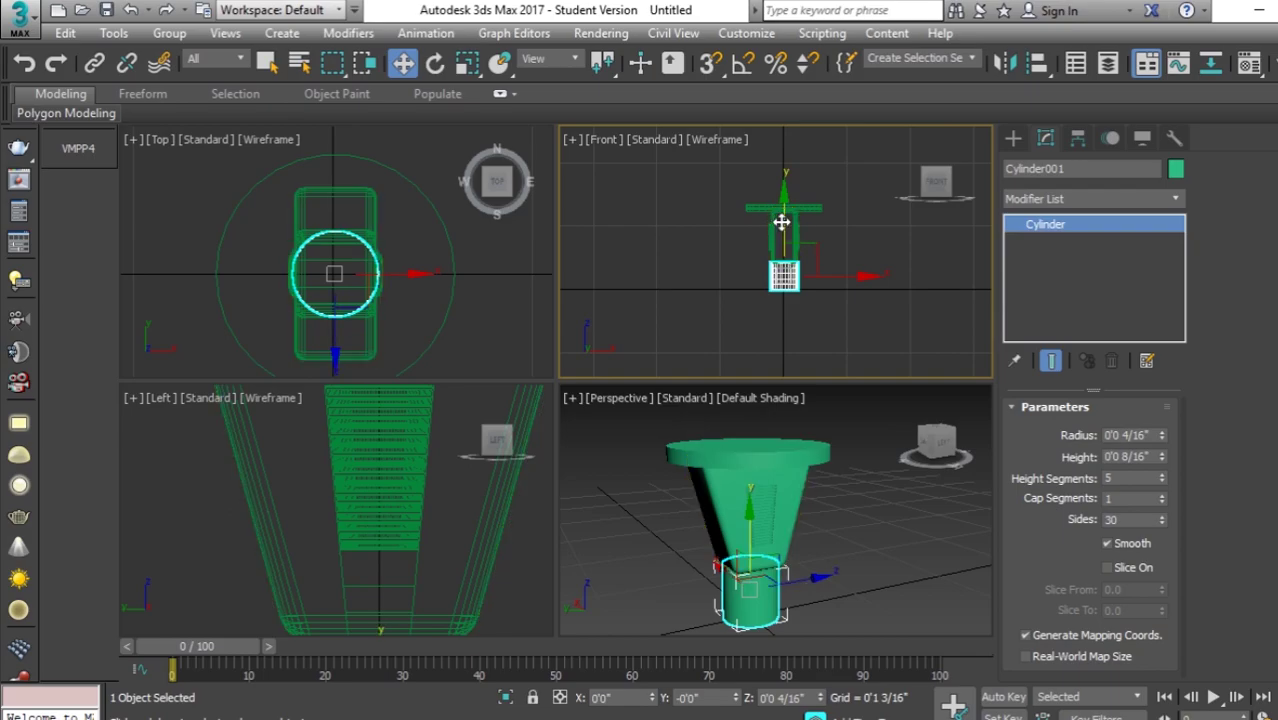
drag(798, 277, 781, 143)
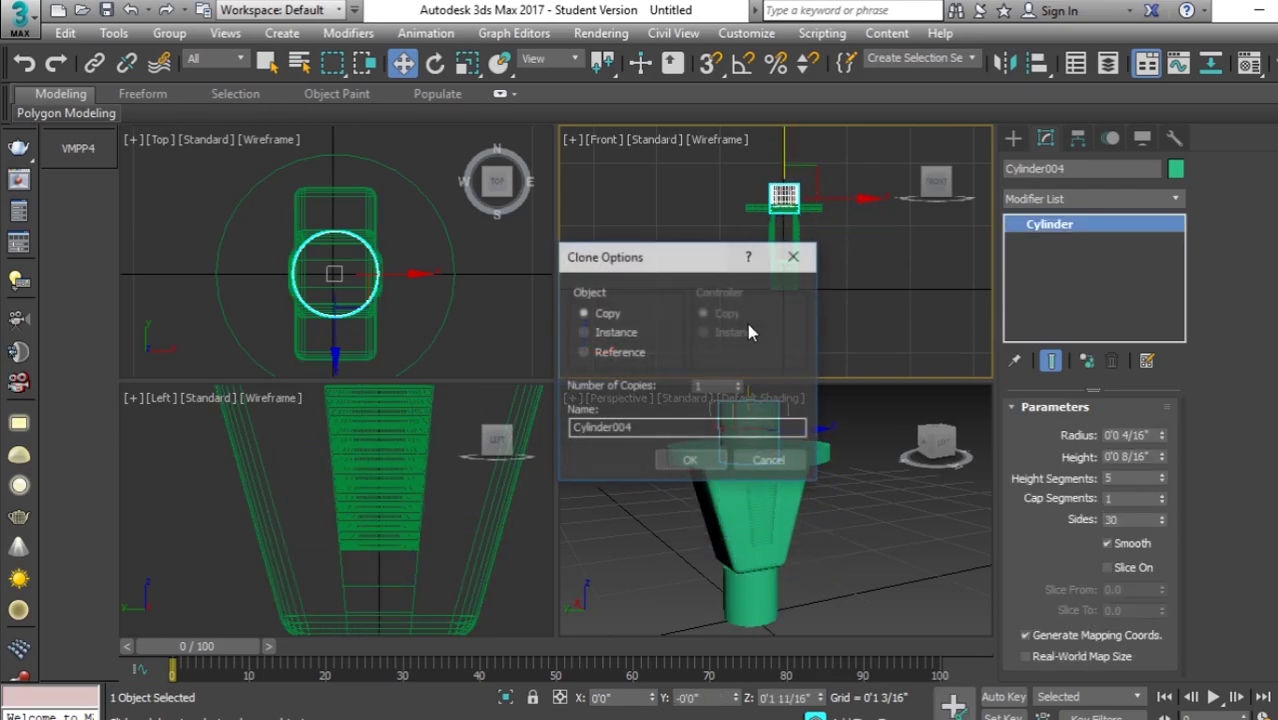
click(687, 457)
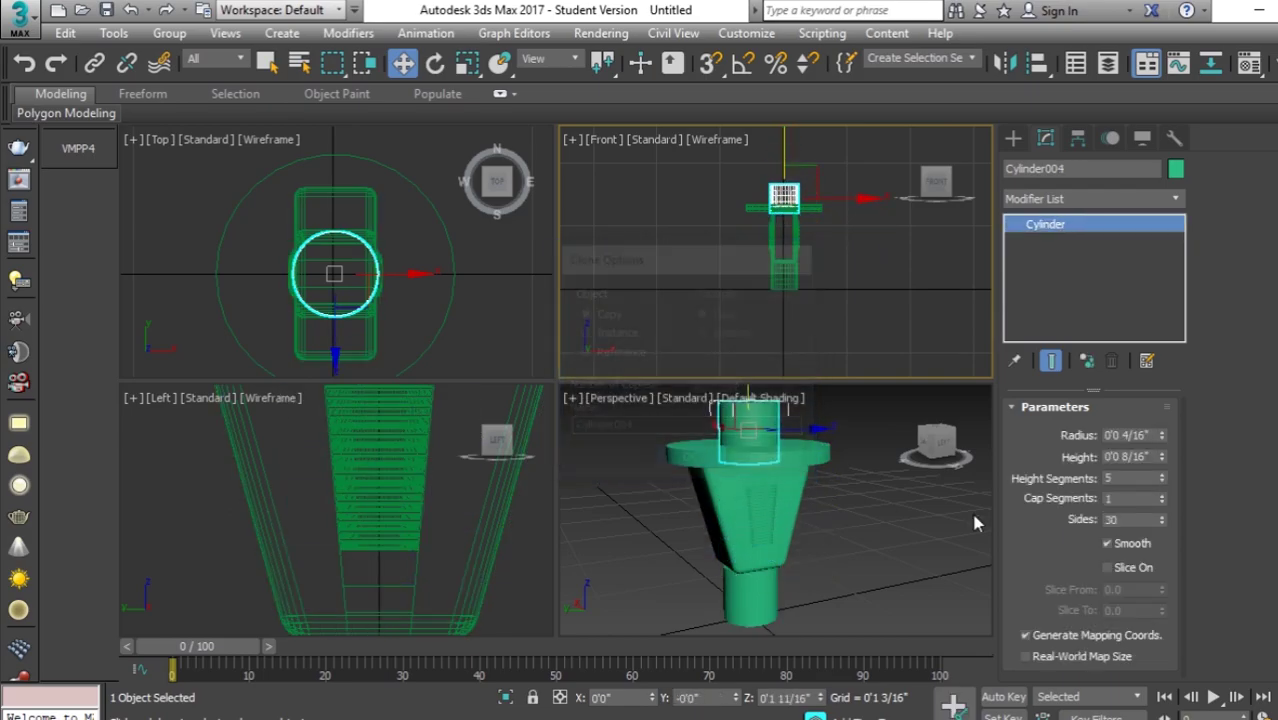
- Set Cylinder004's radius to .1 (0'0 1/16")
click(1161, 439)
text(1.3)
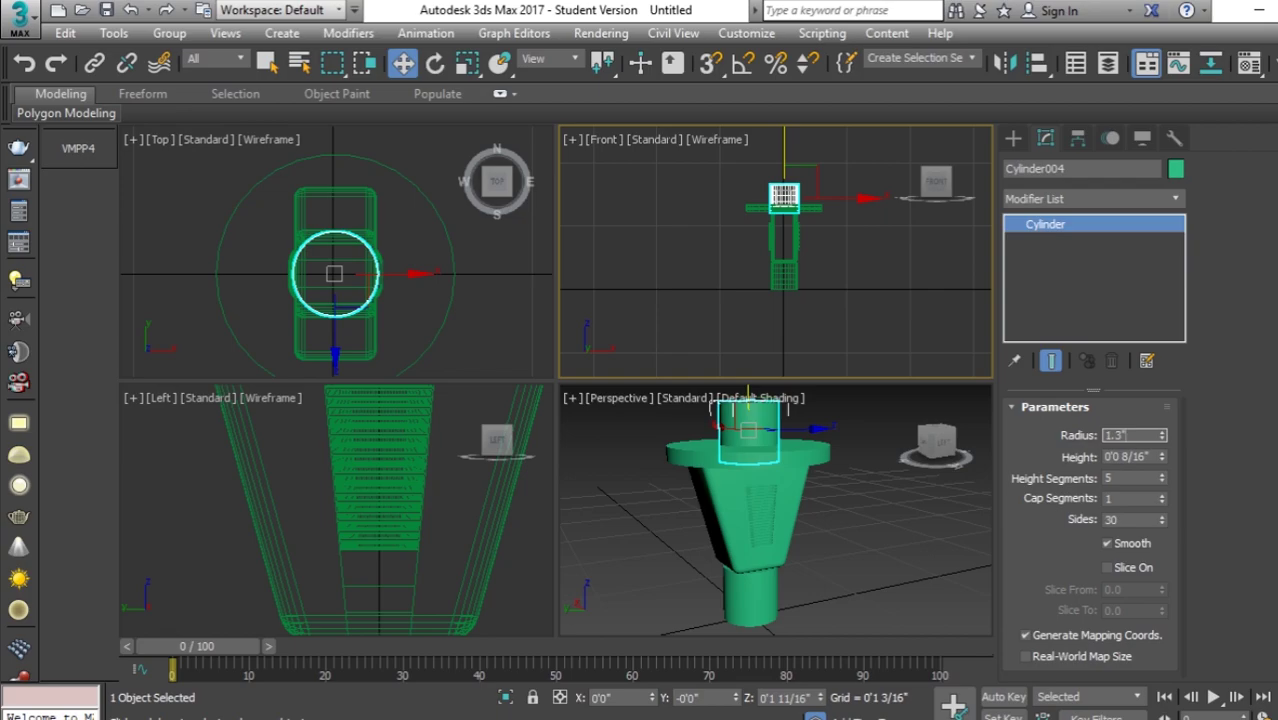
text(1)
key(Return)
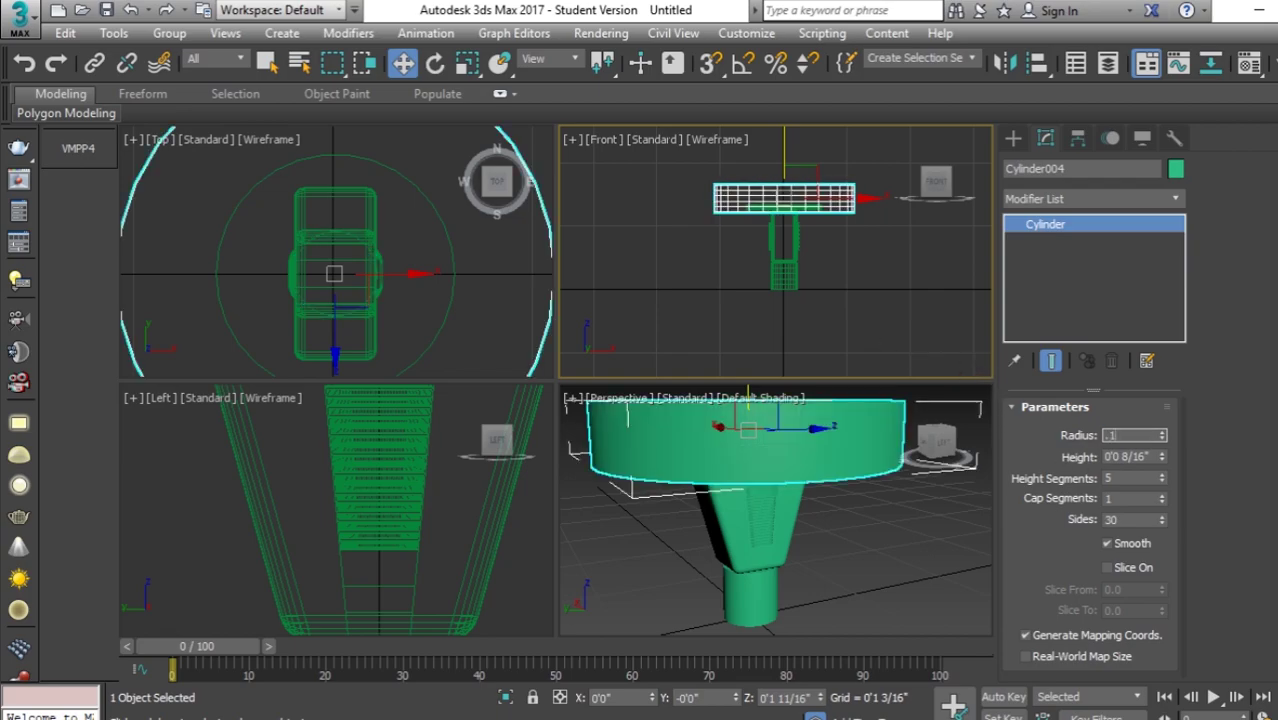
key(Return)
- Change the thin rod's height to 0'1 4/16"
alt+middle_drag(806, 457, 603, 354)
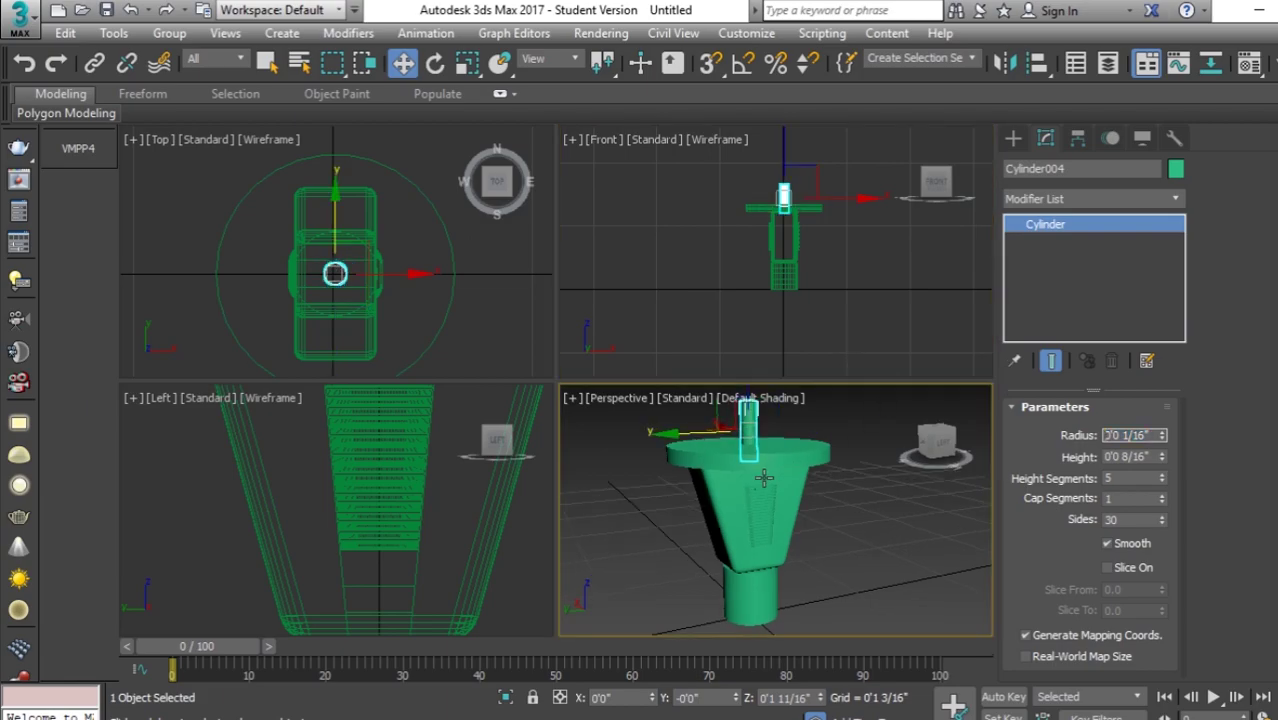
middle_drag(340, 272, 360, 297)
drag(1151, 459, 1127, 457)
text(1.3)
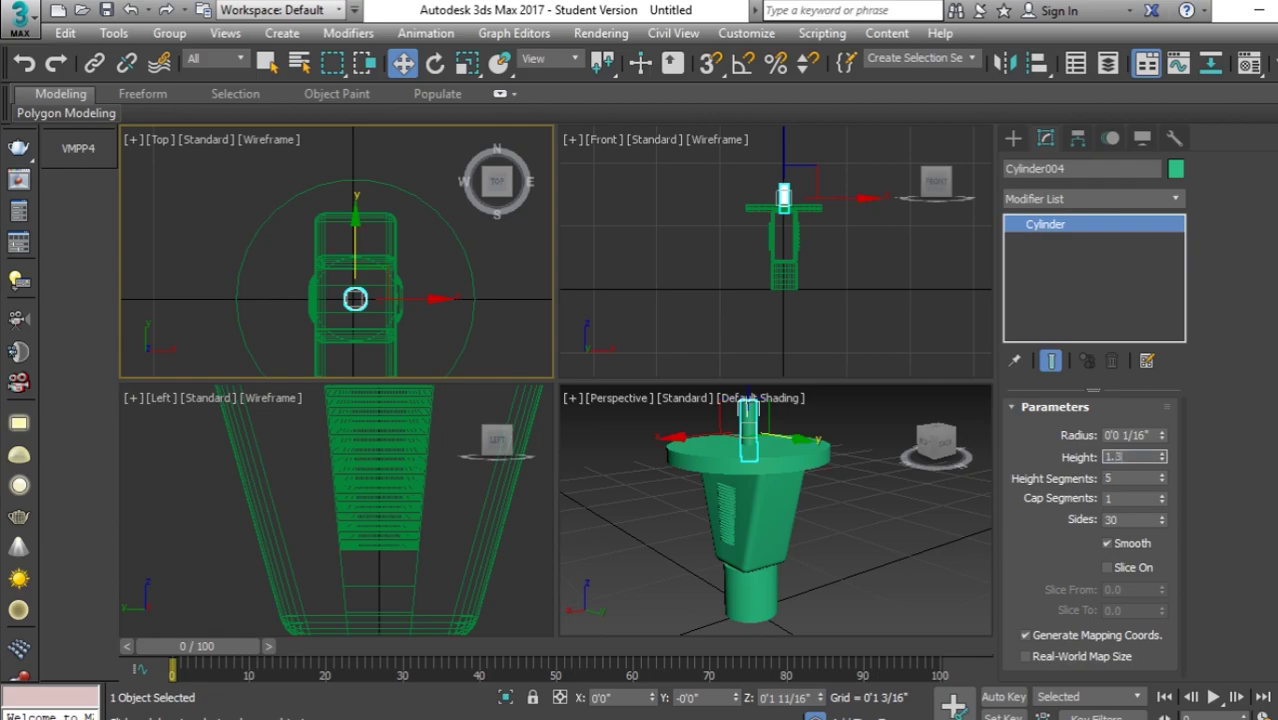
key(Return)
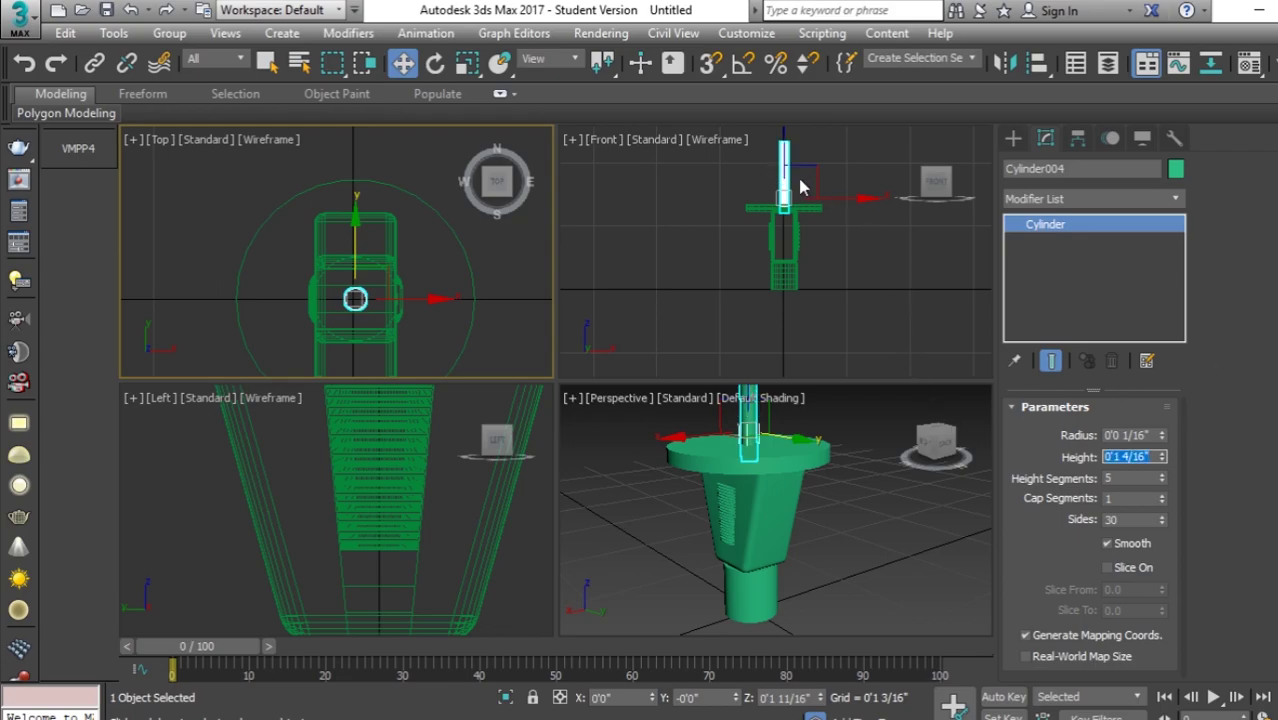
- Move the rod along Y toward the disc's edge, switching the front view to Left
mouse_move(800, 187)
middle_down()
mouse_move(799, 257)
mouse_move(933, 260)
middle_up()
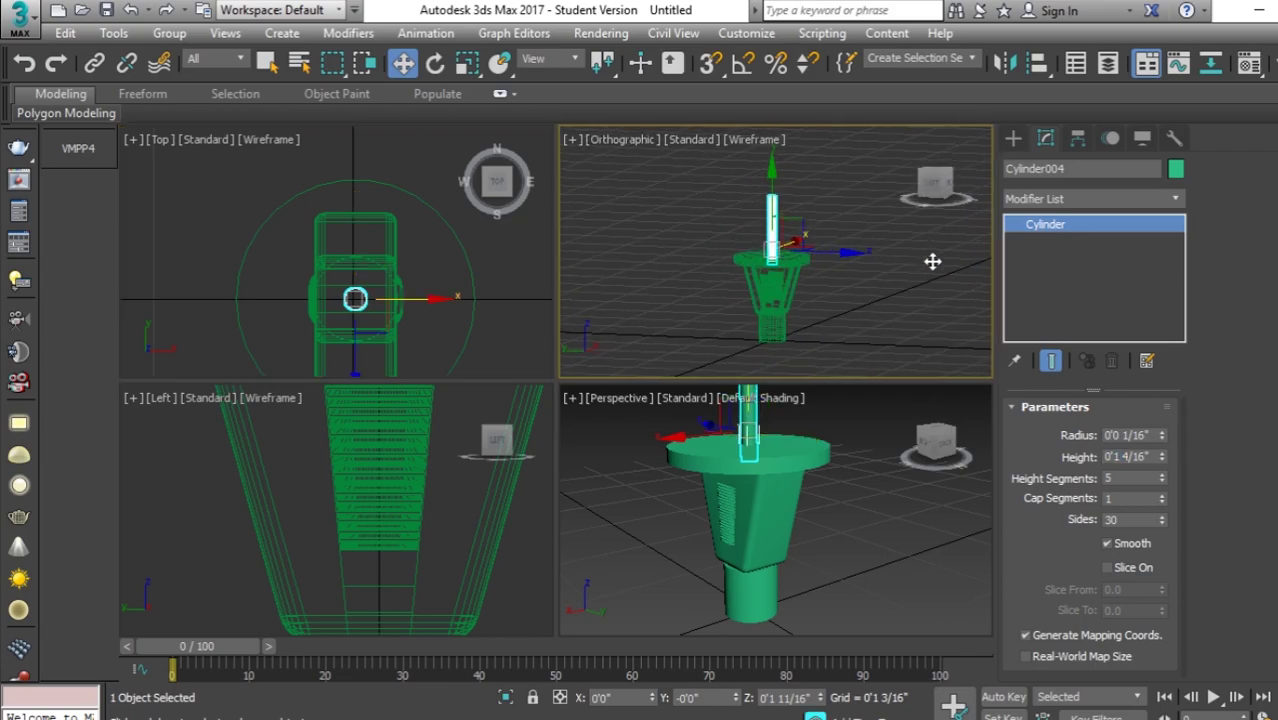
click(928, 186)
middle_drag(775, 420, 776, 491)
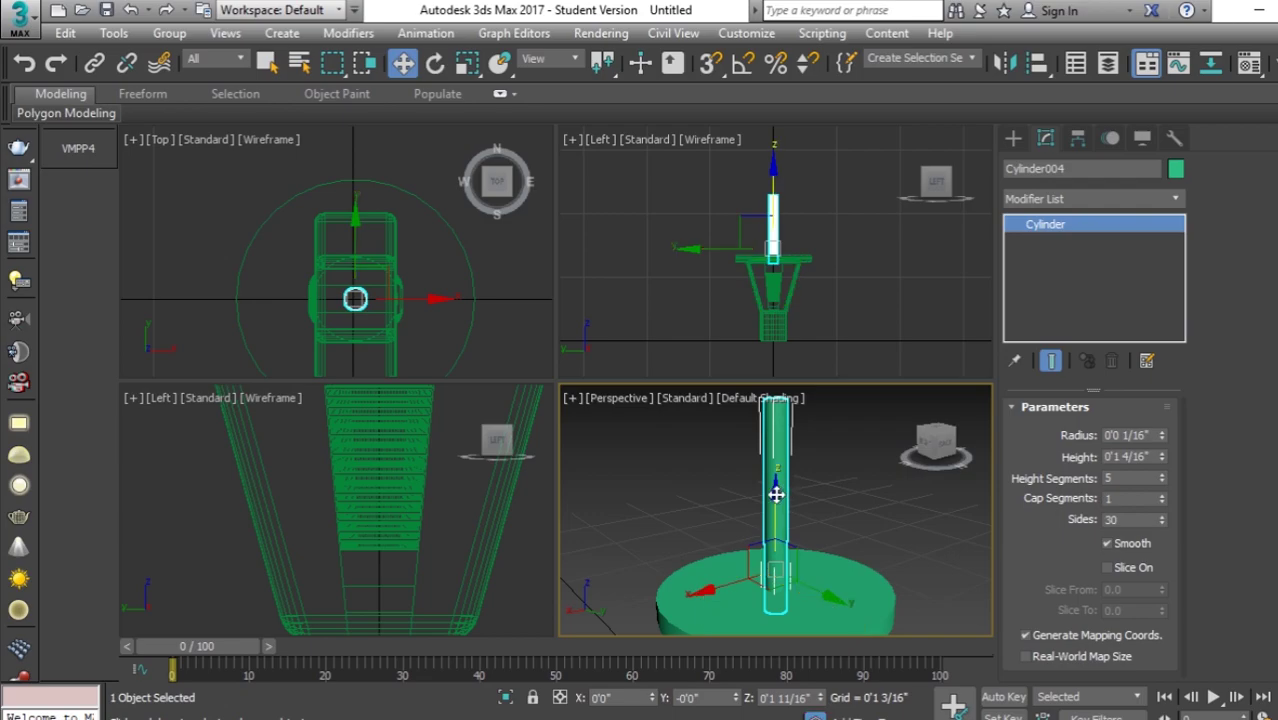
alt+middle_drag(819, 540, 849, 517)
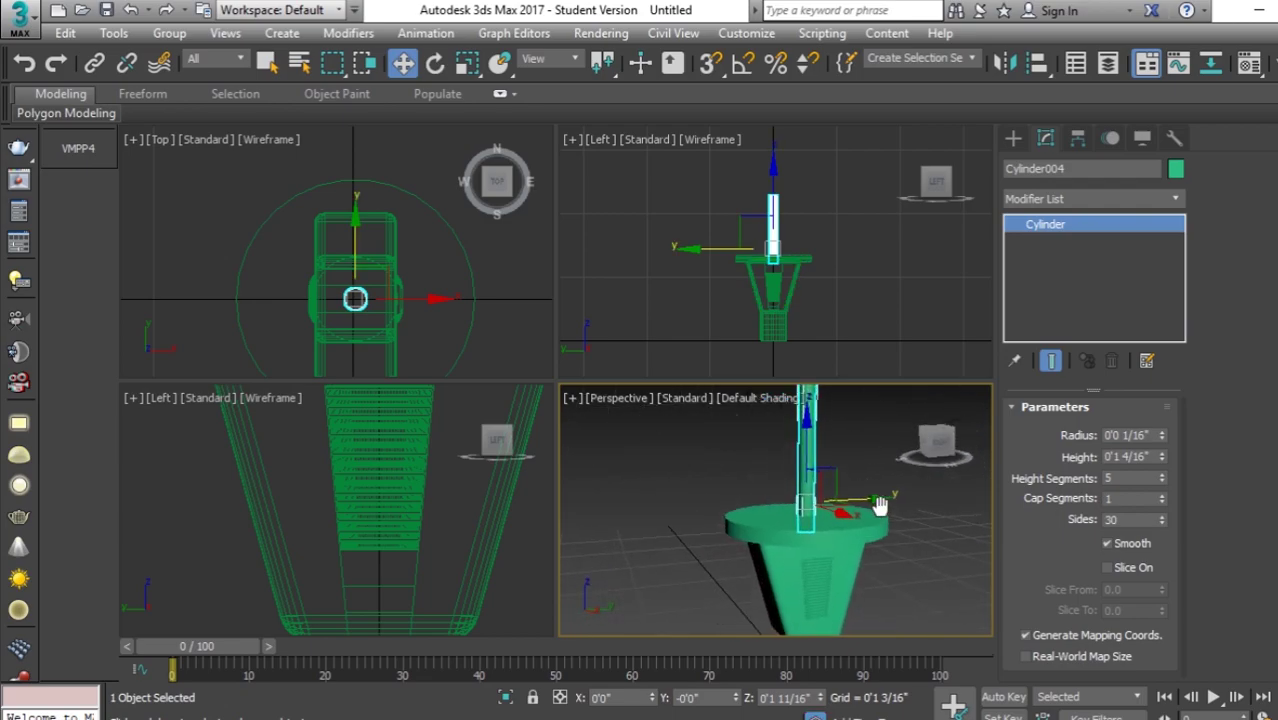
drag(842, 493, 831, 497)
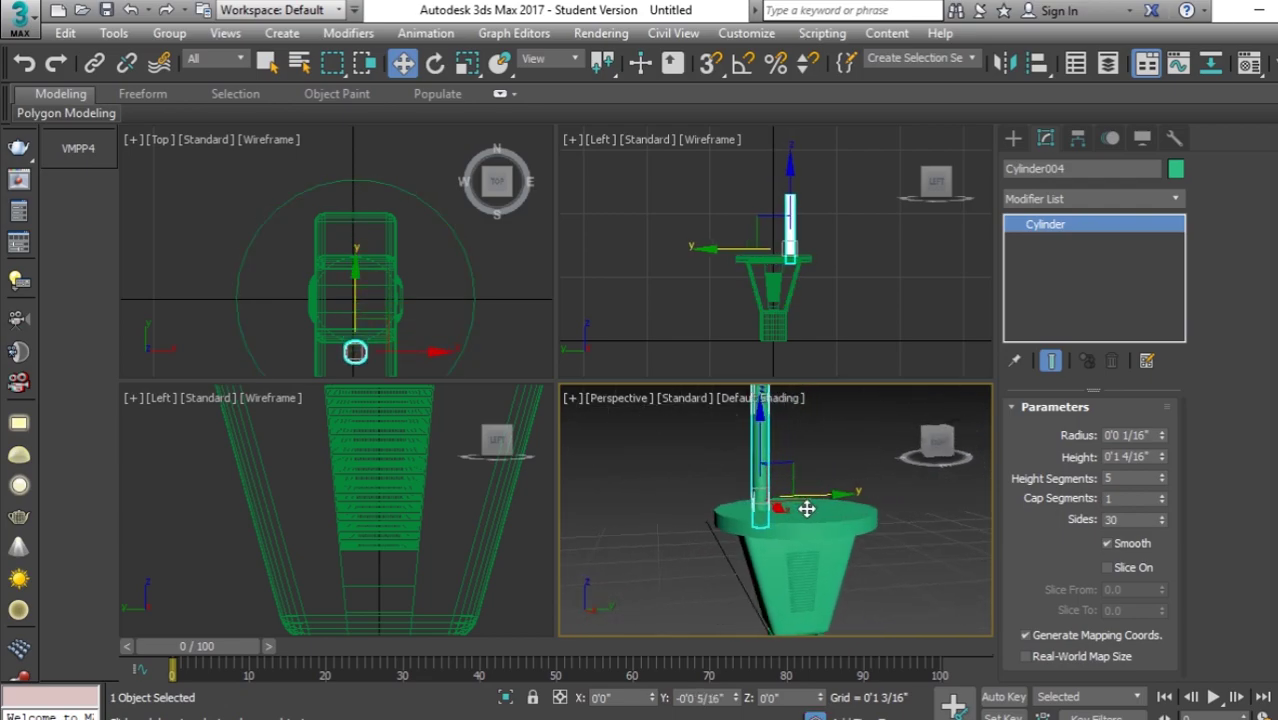
alt+middle_drag(831, 497, 914, 549)
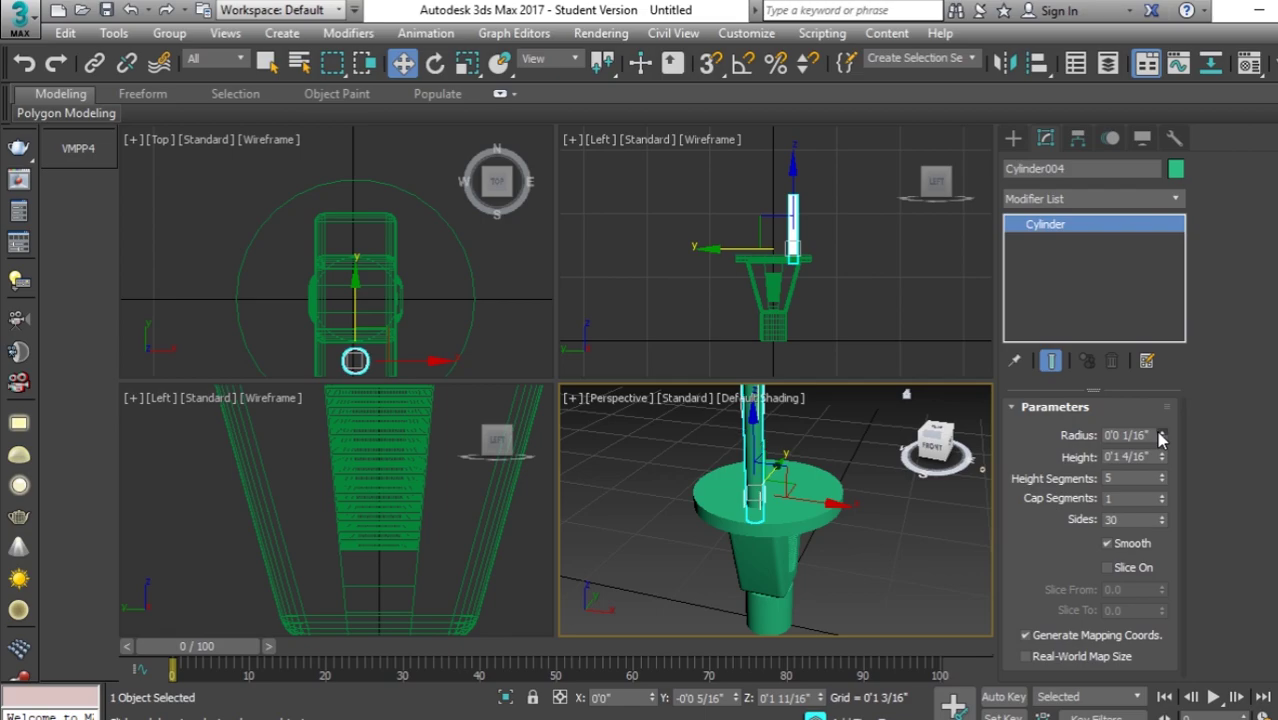
key(shift+z)
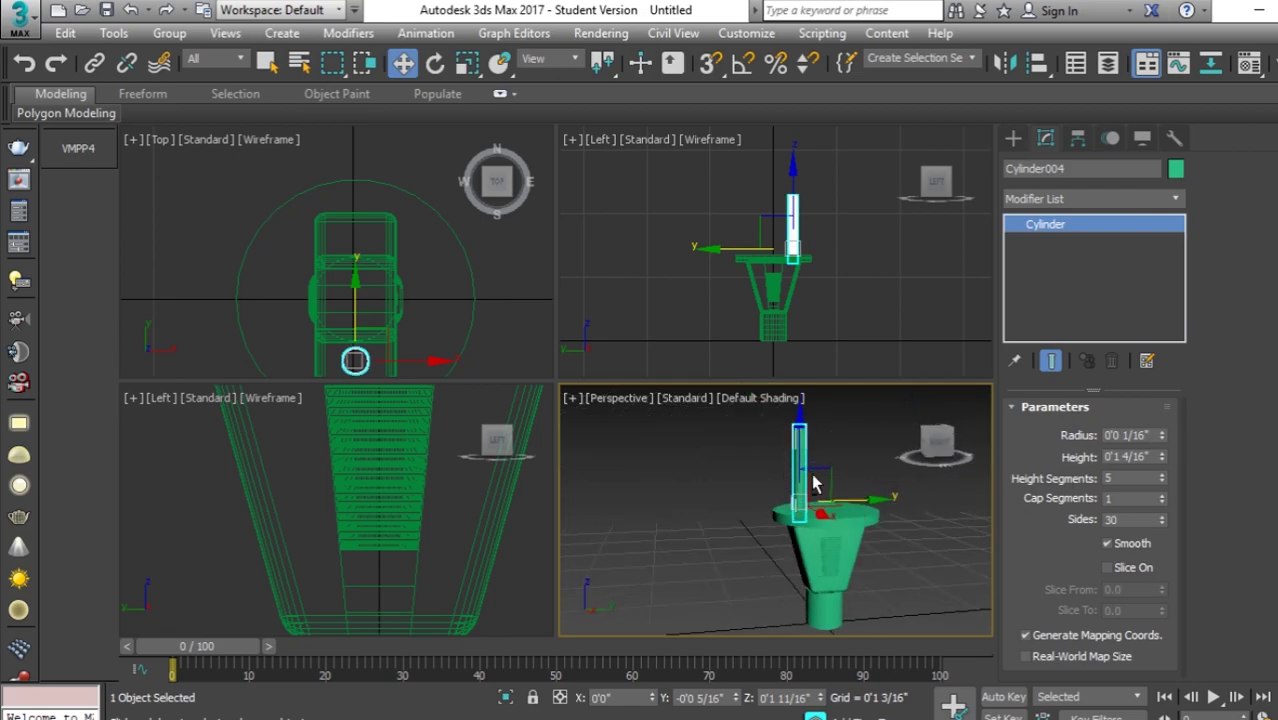
- Shorten the rod to 0'1" tall and view it with the disc from above
click(1153, 455)
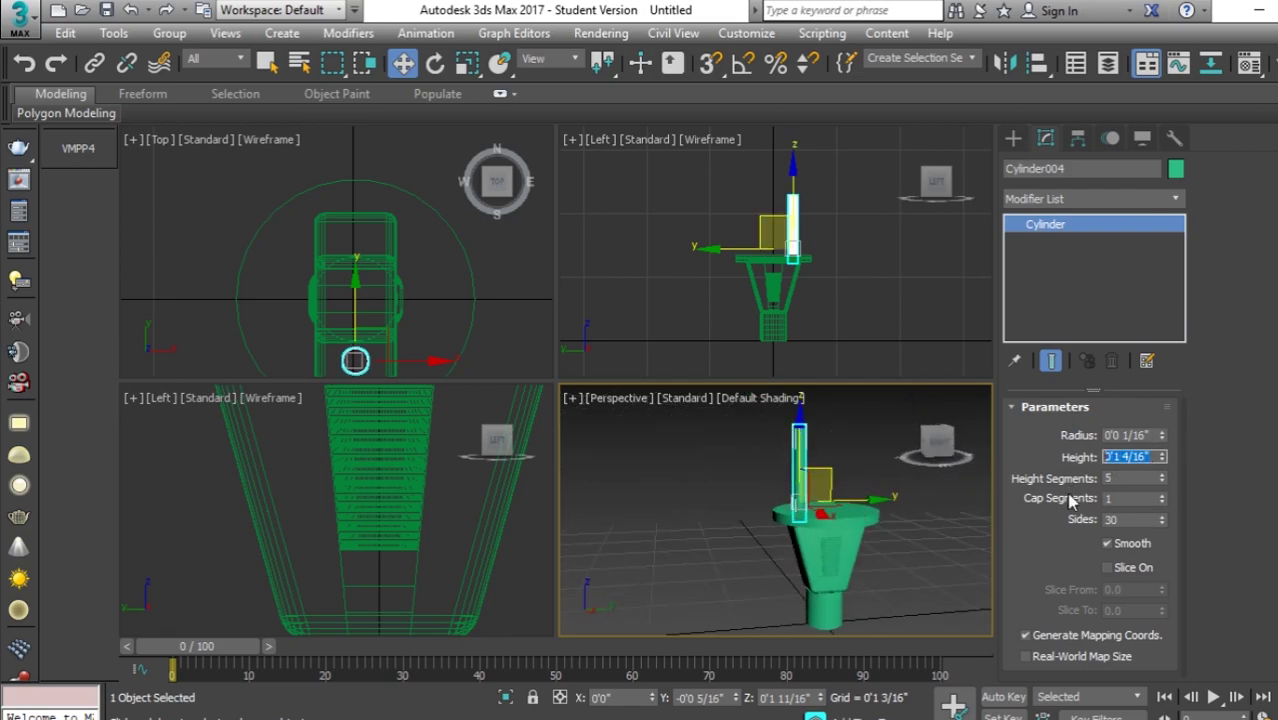
text(1)
key(Return)
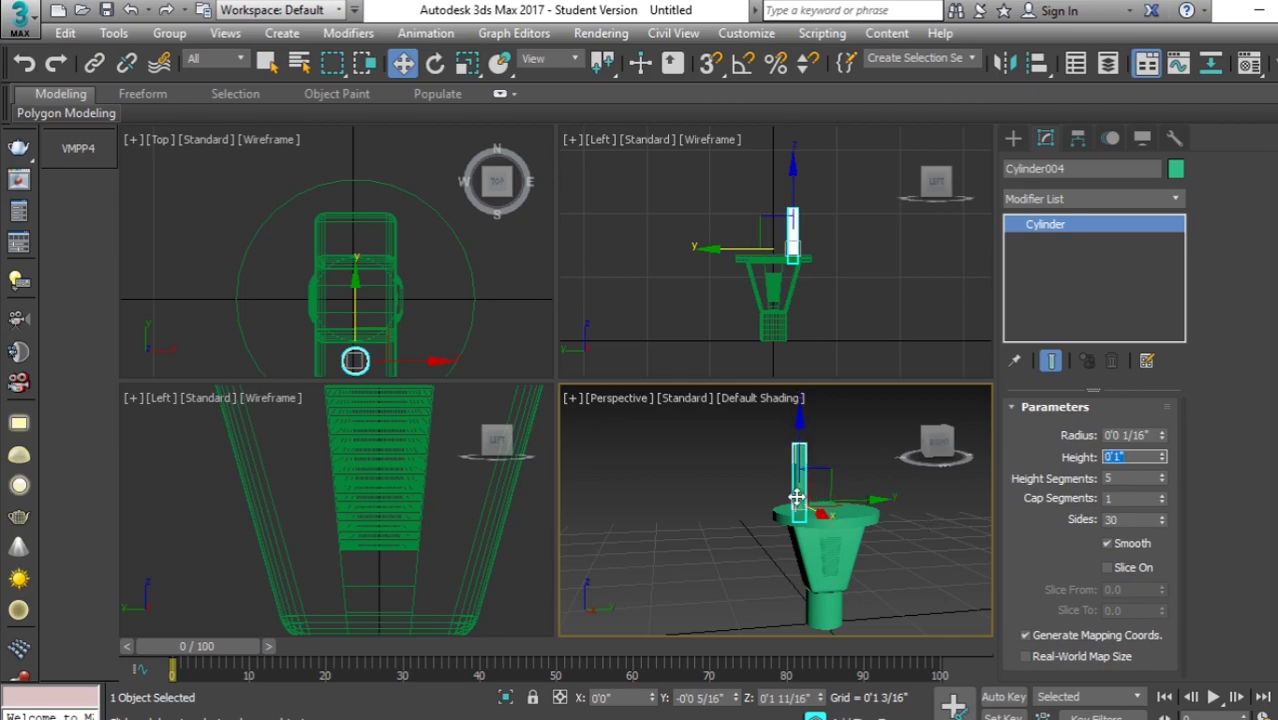
scroll(808, 478, up, 3)
alt+middle_drag(808, 478, 824, 464)
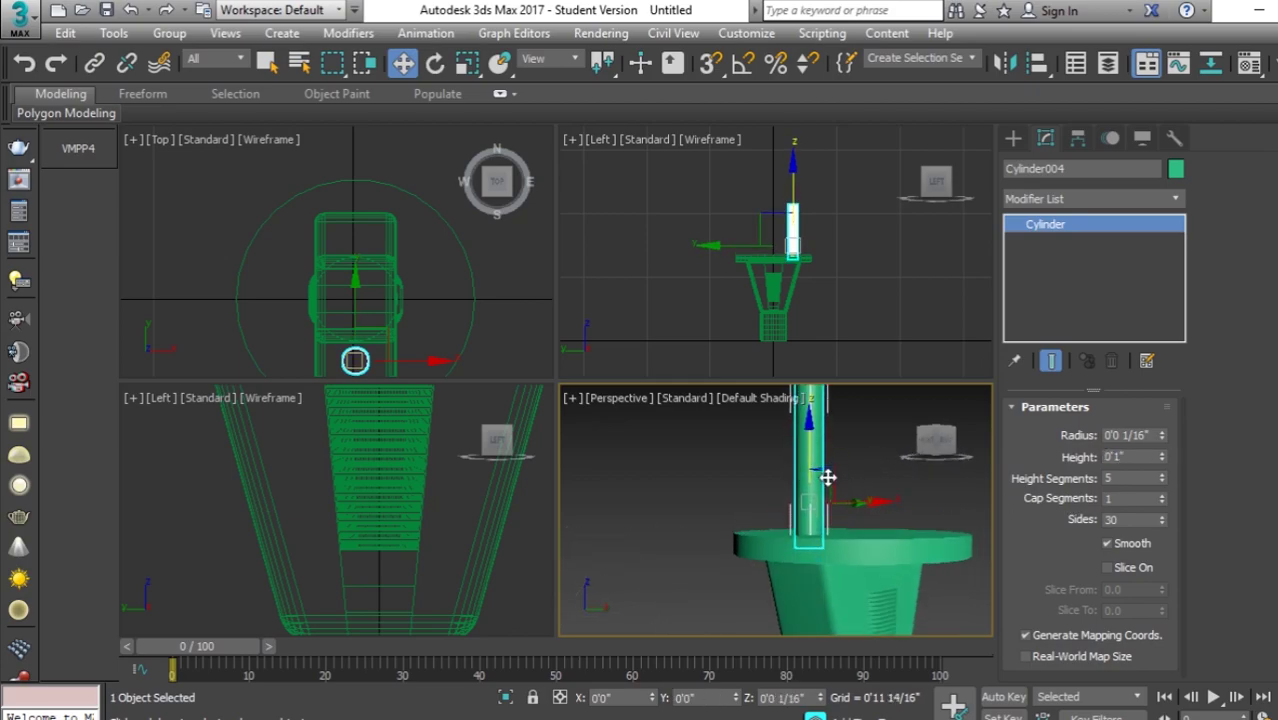
scroll(826, 458, down, 4)
alt+middle_drag(826, 458, 1020, 575)
- Shift-drag the rod across the disc along Y to create a Copy
middle_drag(477, 341, 471, 296)
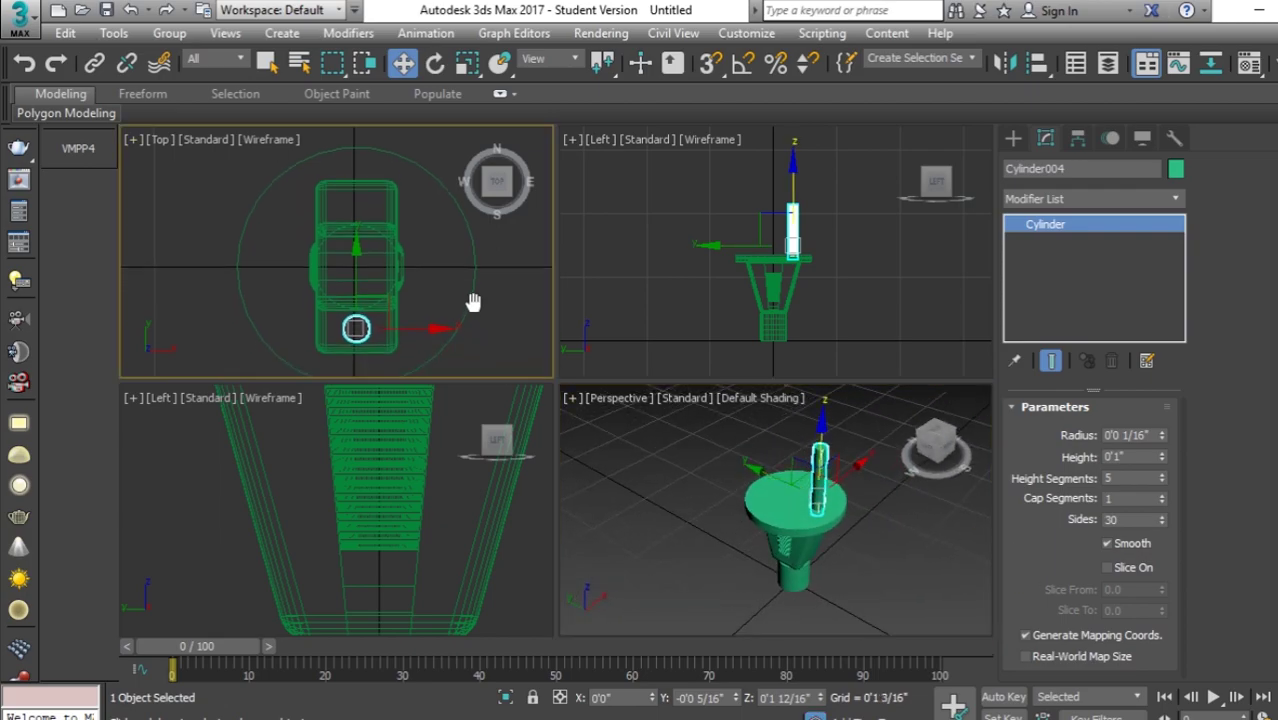
shift+drag(356, 262, 374, 138)
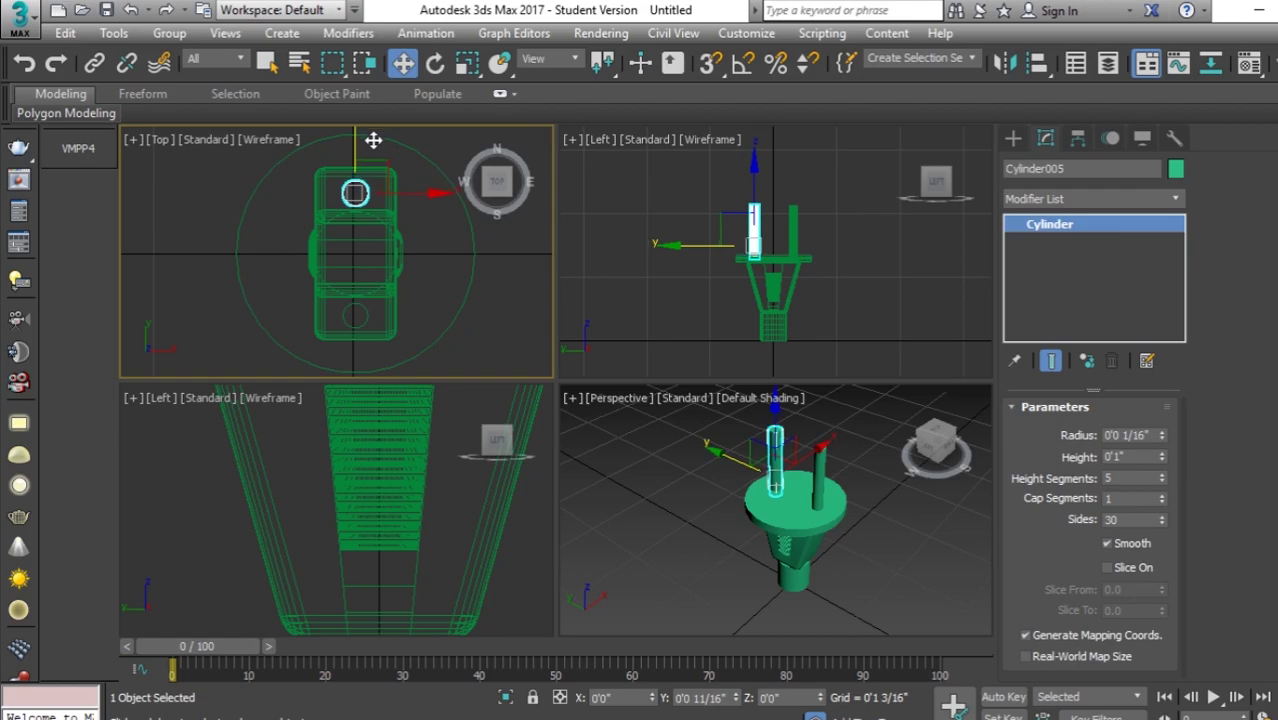
shift+drag(374, 138, 374, 140)
click(716, 467)
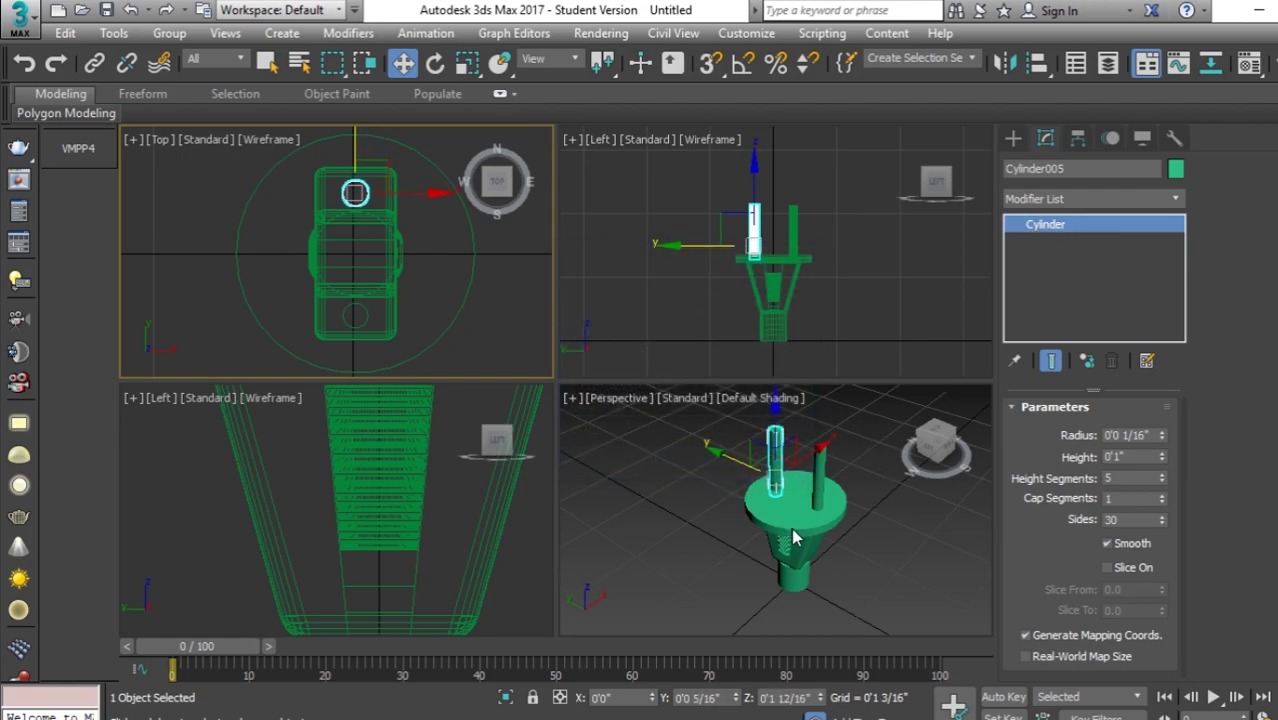
- Reselect the original rod, Cylinder004, and centre it in the perspective view
mouse_move(824, 521)
alt+middle_down()
mouse_move(855, 535)
mouse_move(841, 556)
alt+middle_up()
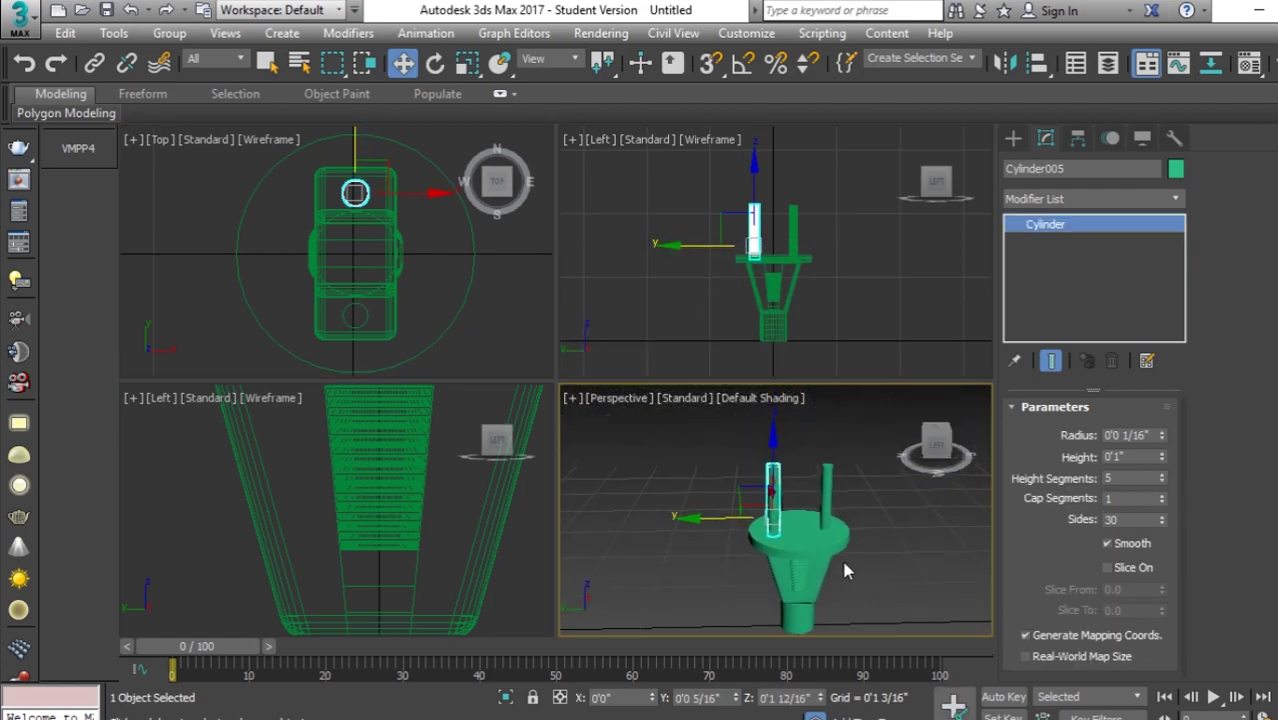
click(815, 508)
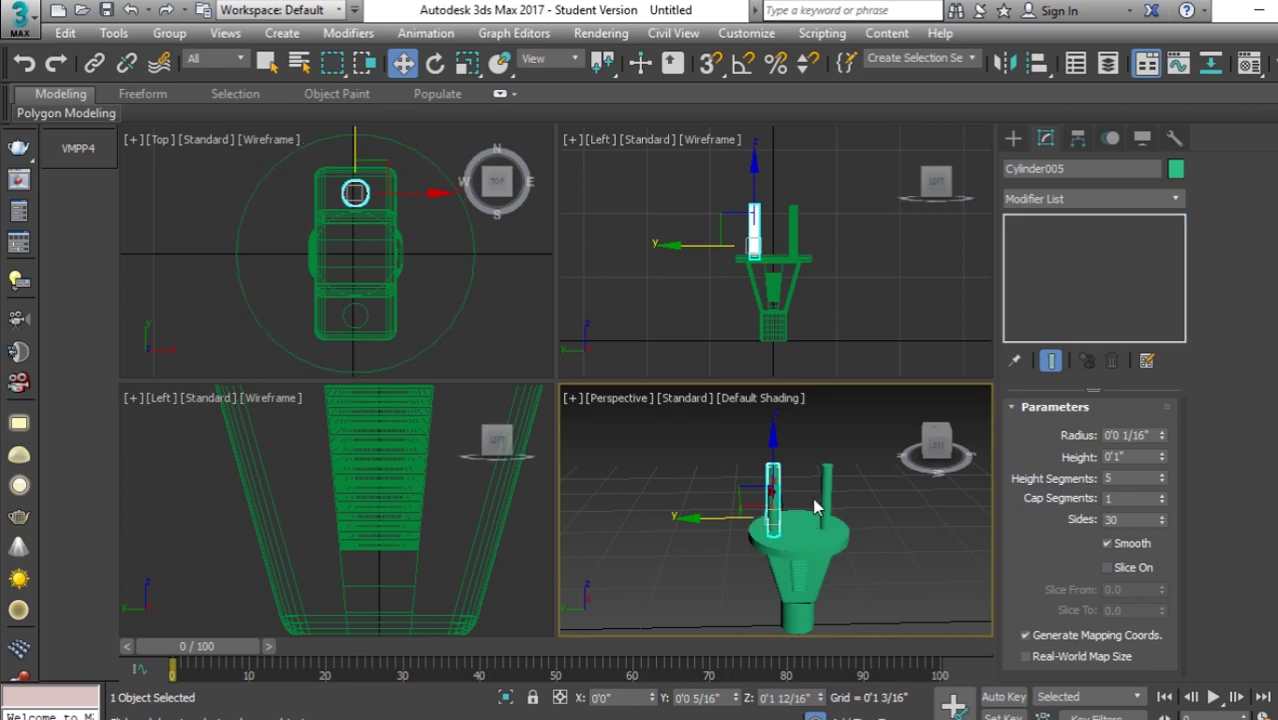
scroll(828, 470, up, 5)
click(830, 461)
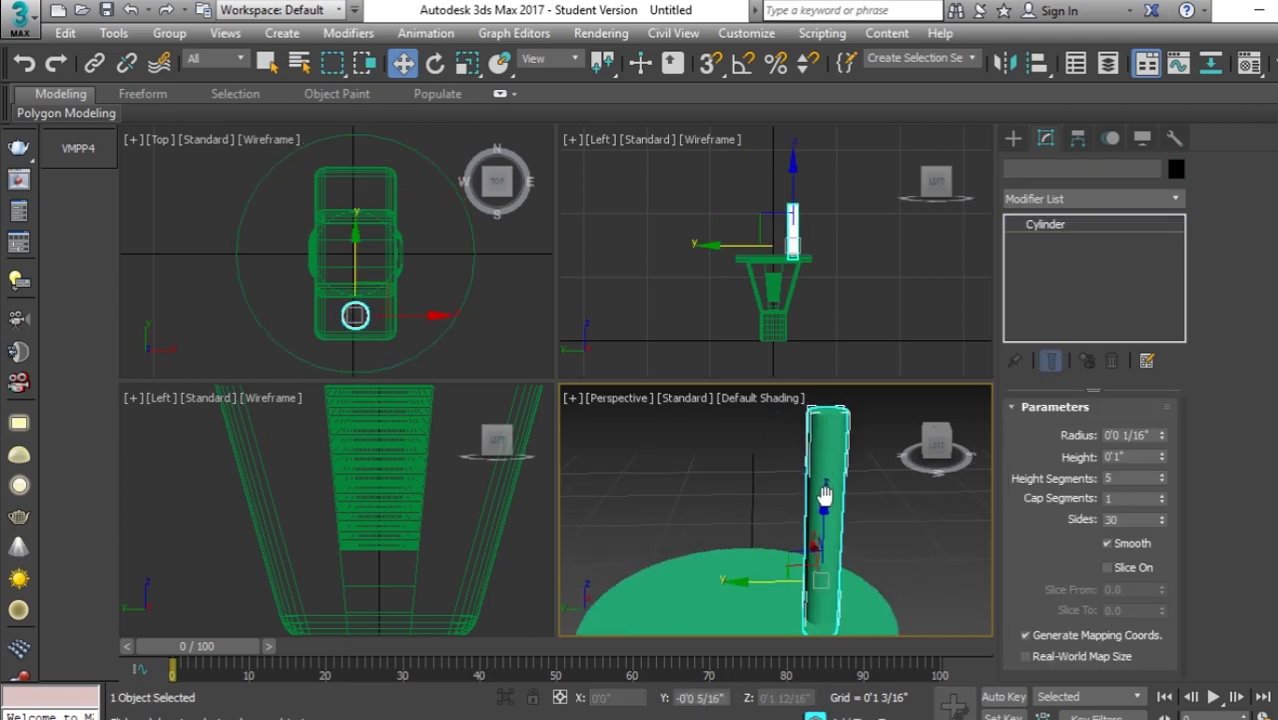
scroll(815, 500, up, 2)
scroll(819, 452, up, 2)
scroll(818, 455, up, 2)
middle_drag(818, 455, 810, 497)
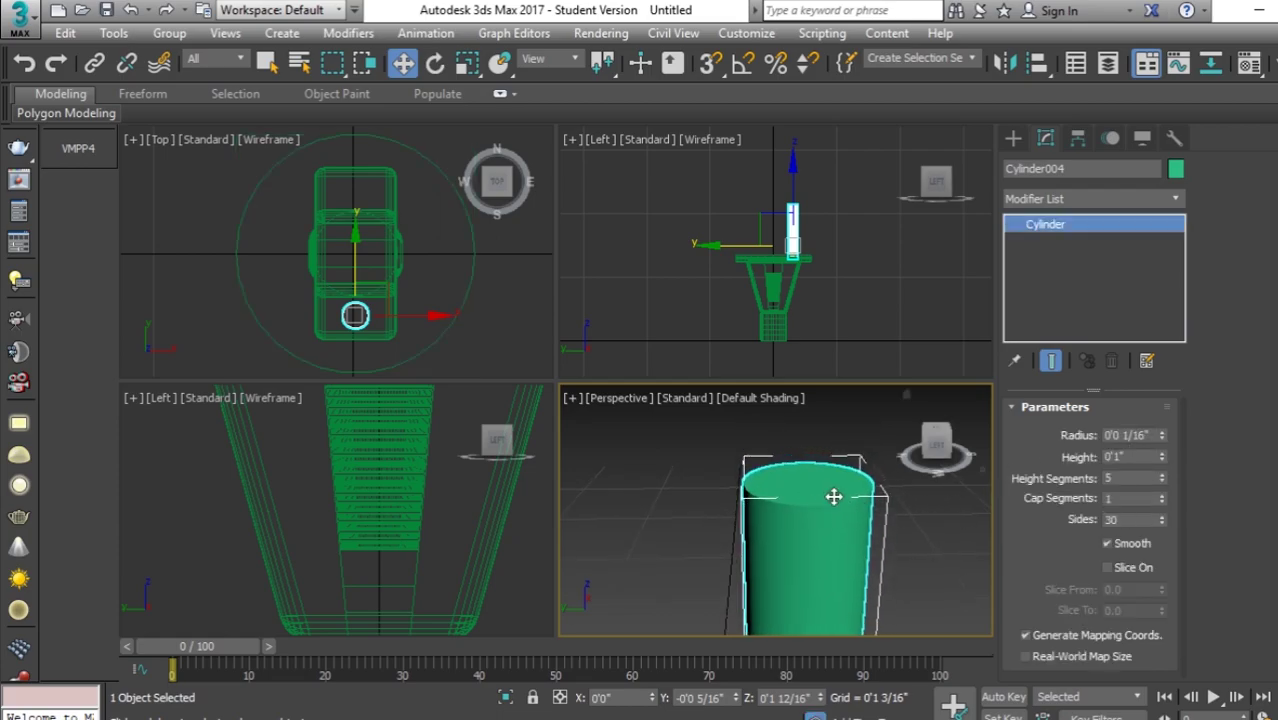
- Turn on Edged Faces shading and convert the rod to Editable Poly
click(762, 402)
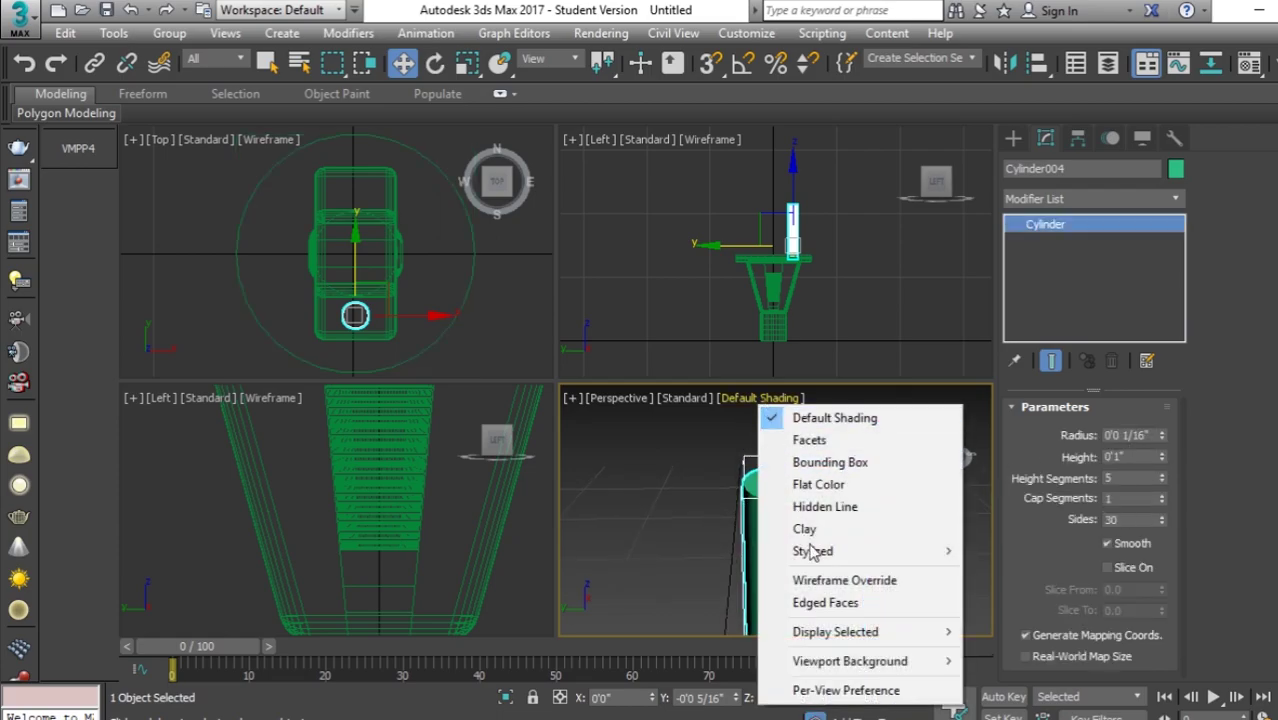
click(820, 519)
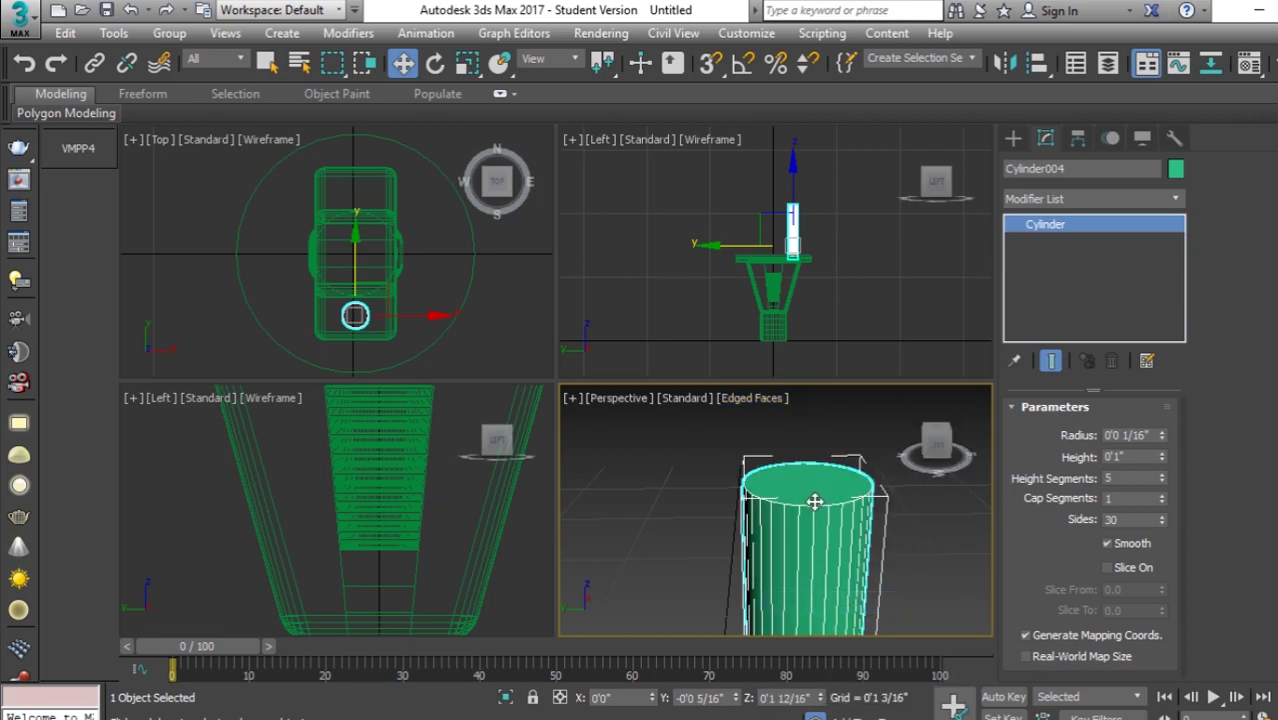
right_click(812, 426)
click(1090, 650)
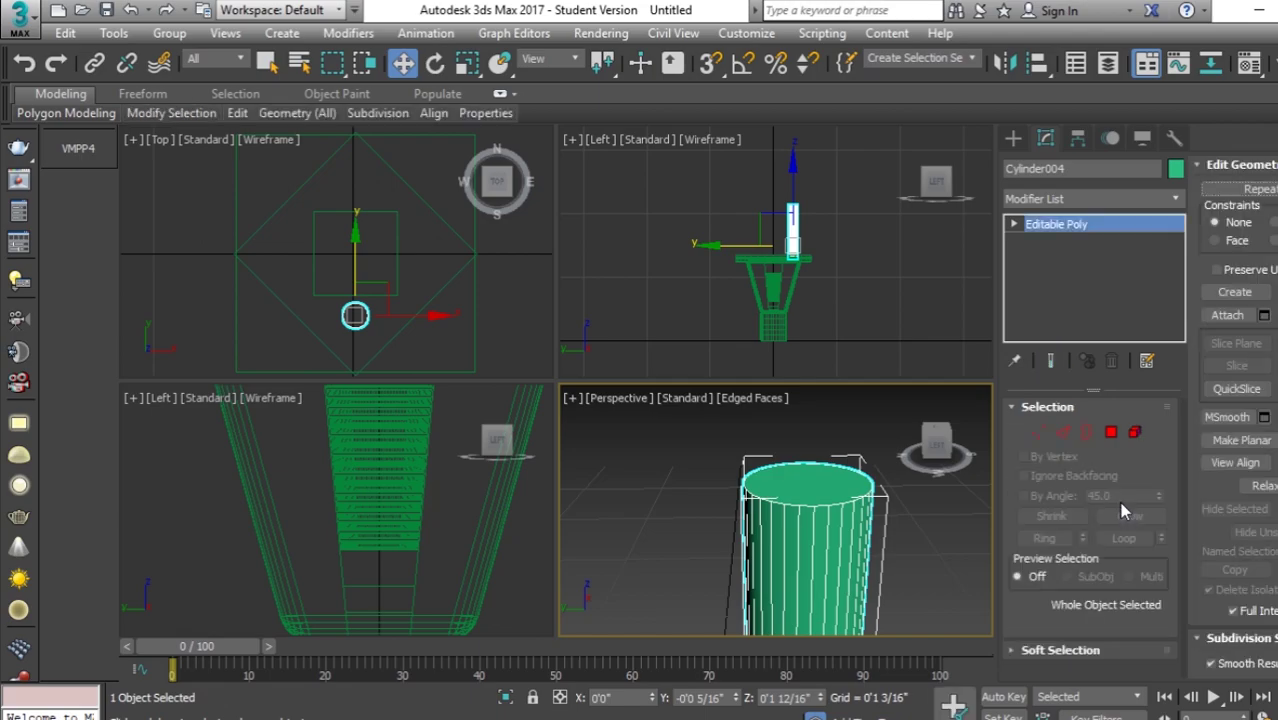
- In Polygon mode, select the rod's top cap face and start an Inset
click(1111, 432)
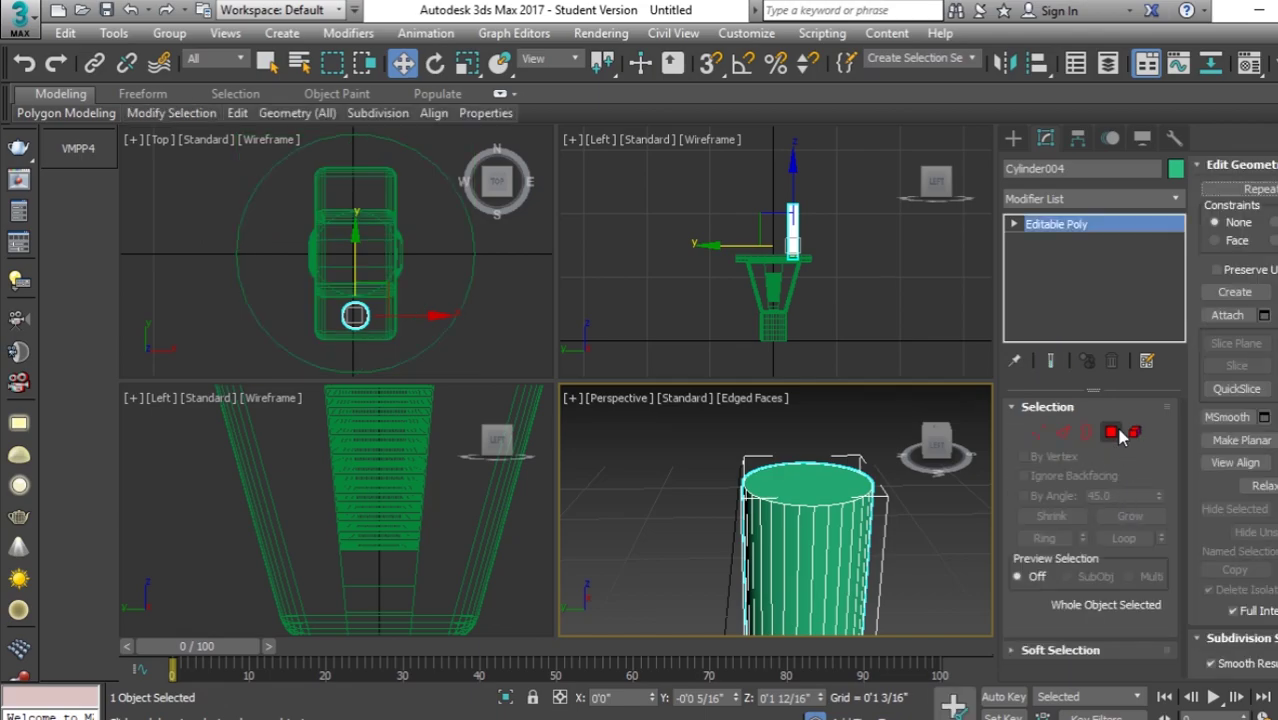
click(810, 505)
click(809, 498)
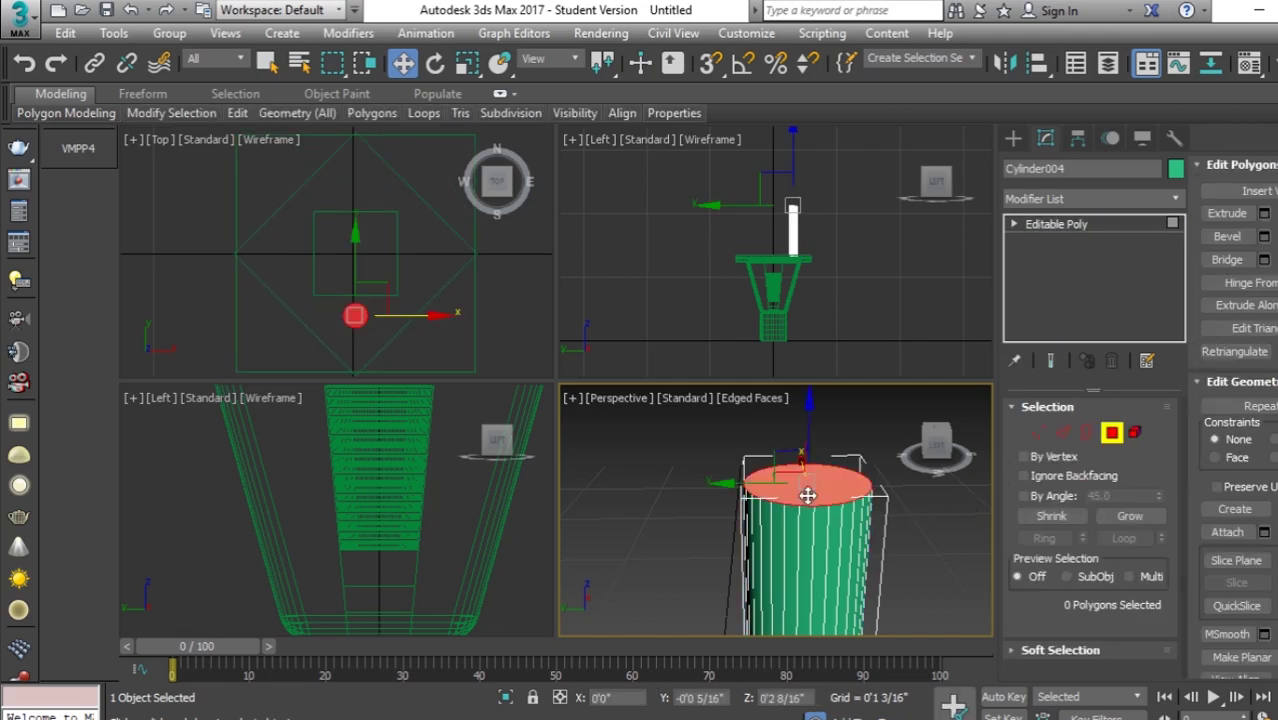
key(shift+i)
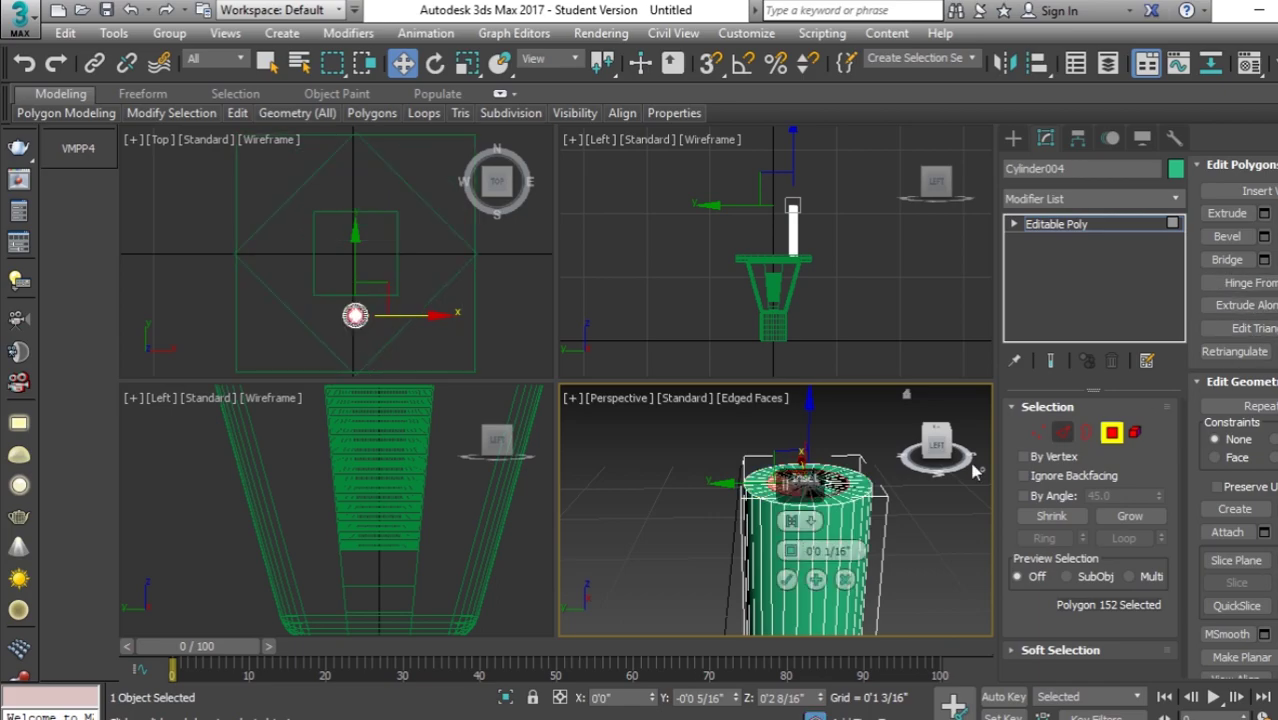
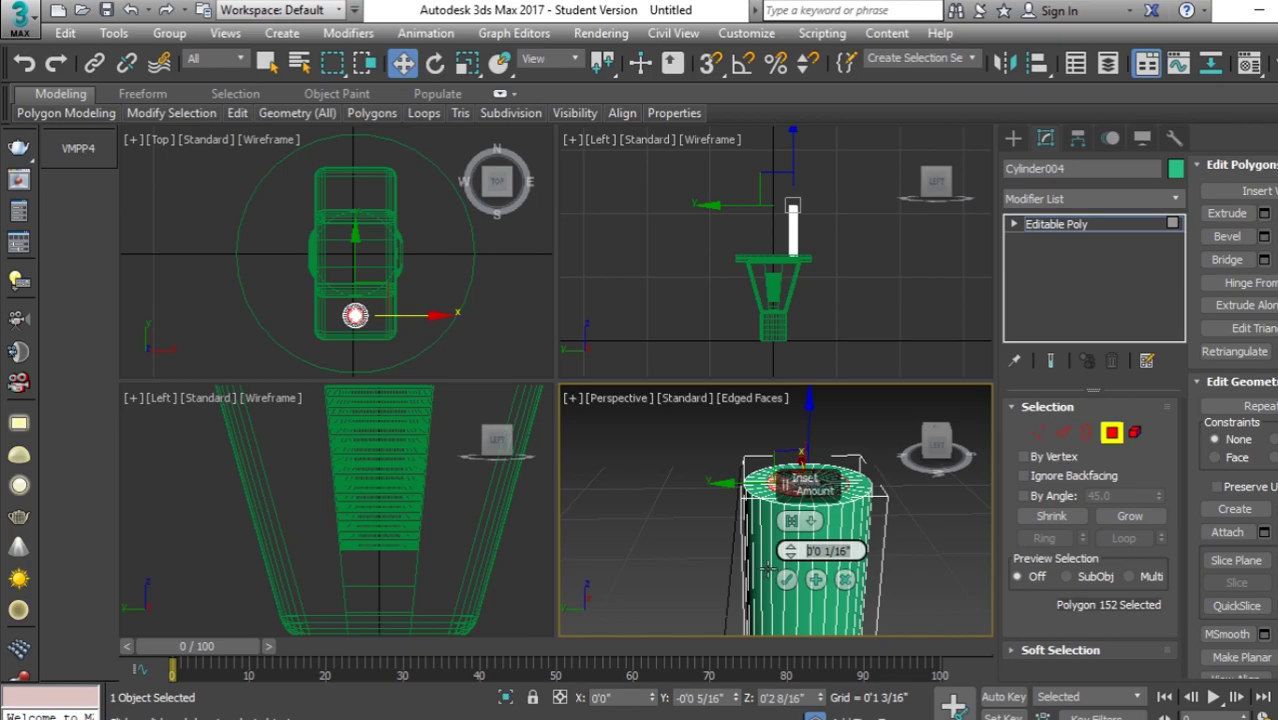
- Commit the inset on the cylinder's top face and scale it down to about 82%
click(787, 580)
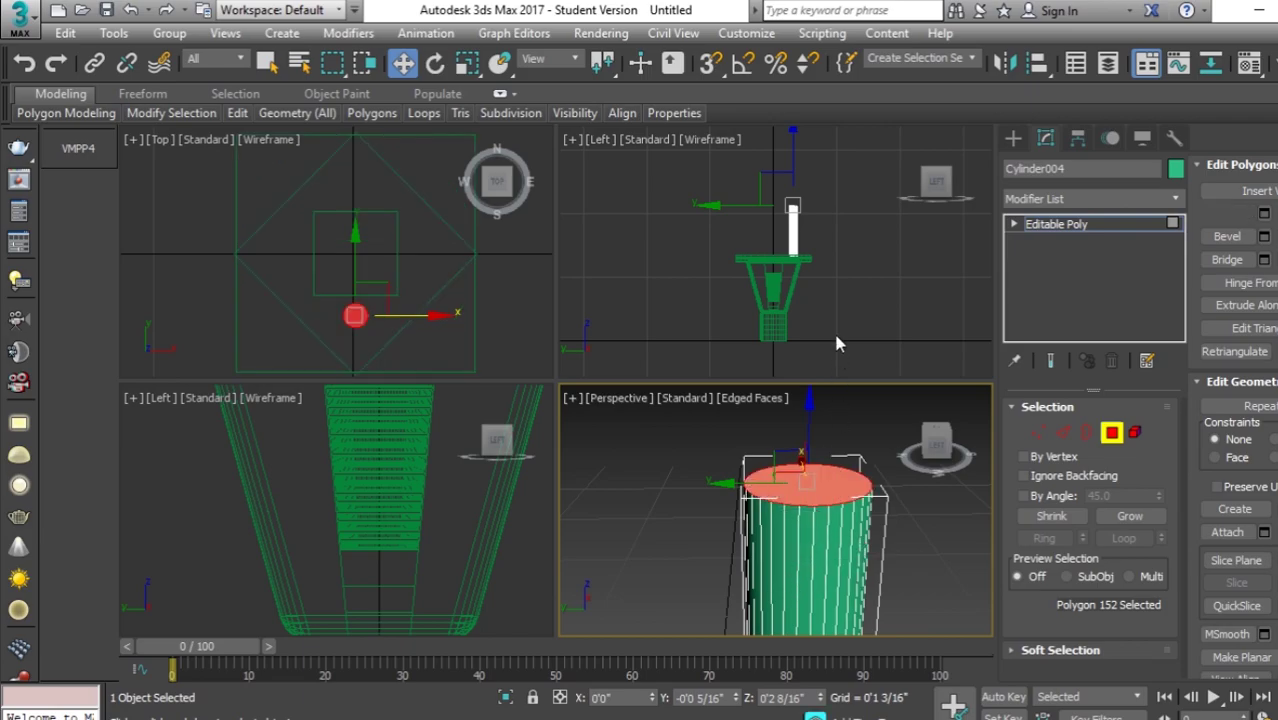
scroll(357, 318, up, 5)
scroll(380, 280, up, 4)
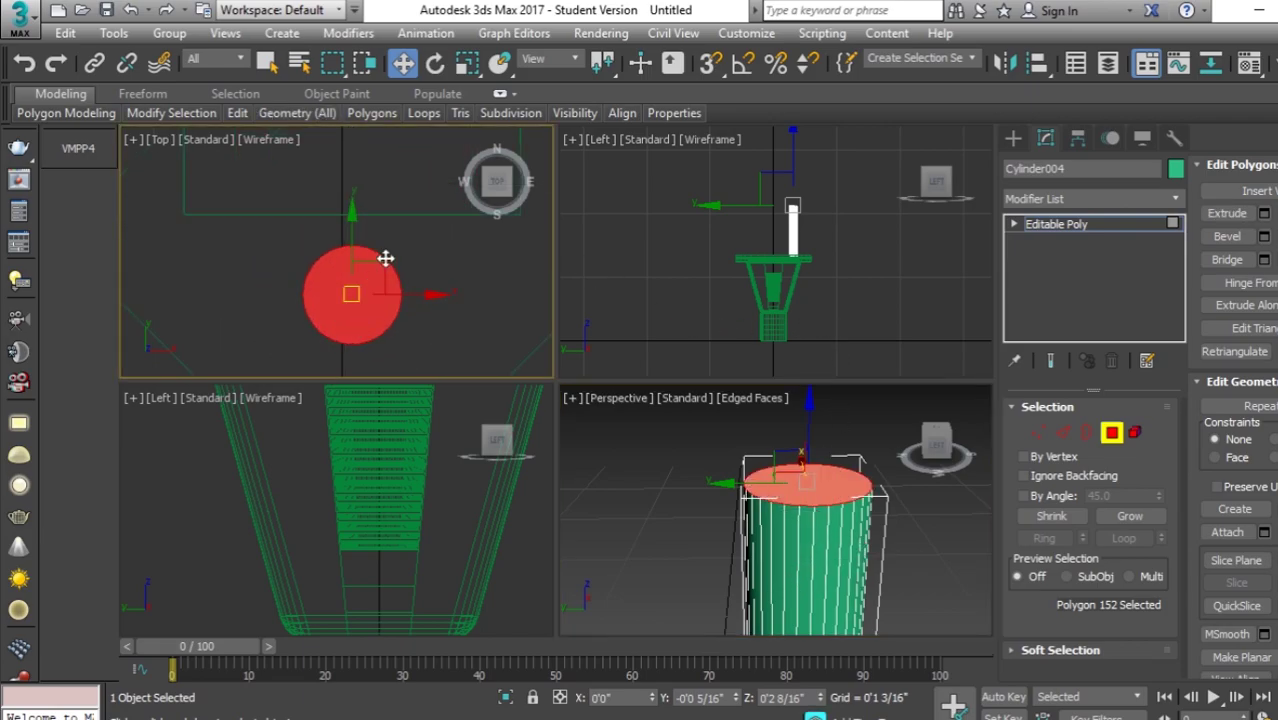
click(465, 64)
drag(370, 294, 360, 392)
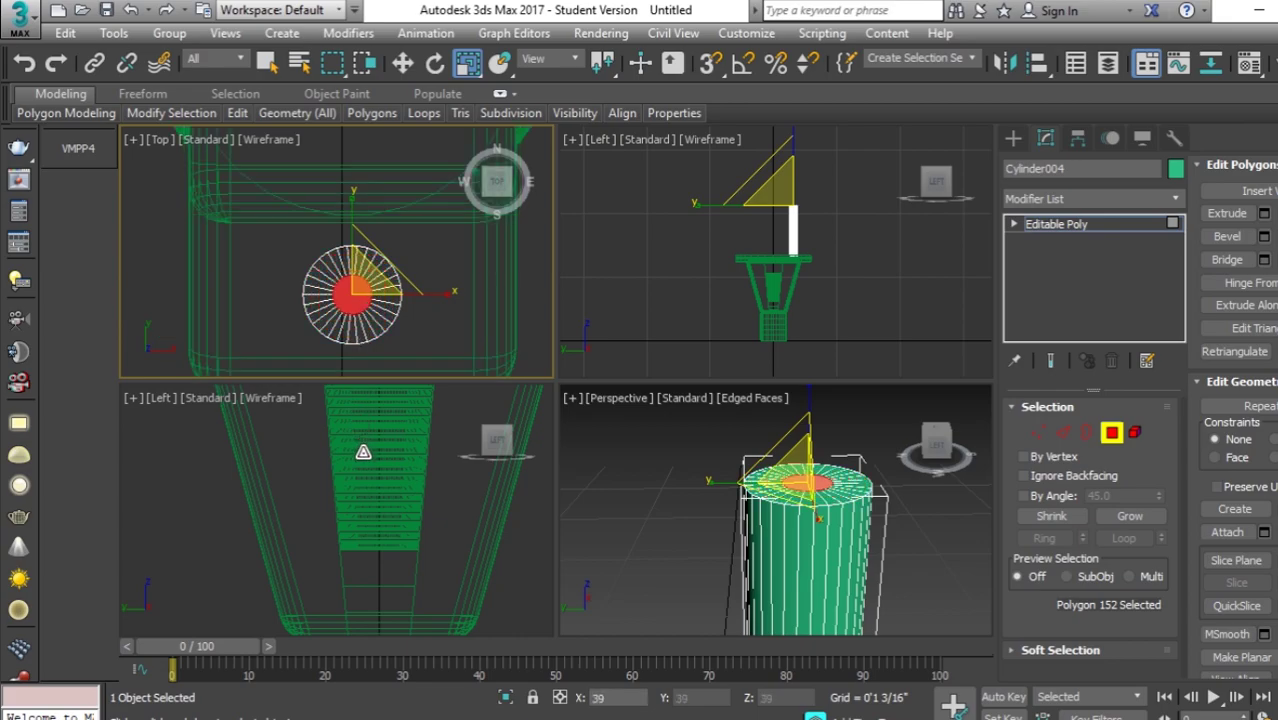
- Move the top face up along Z so the cylinder's upper end tapers into a cone
click(402, 63)
click(745, 465)
middle_drag(745, 465, 720, 480)
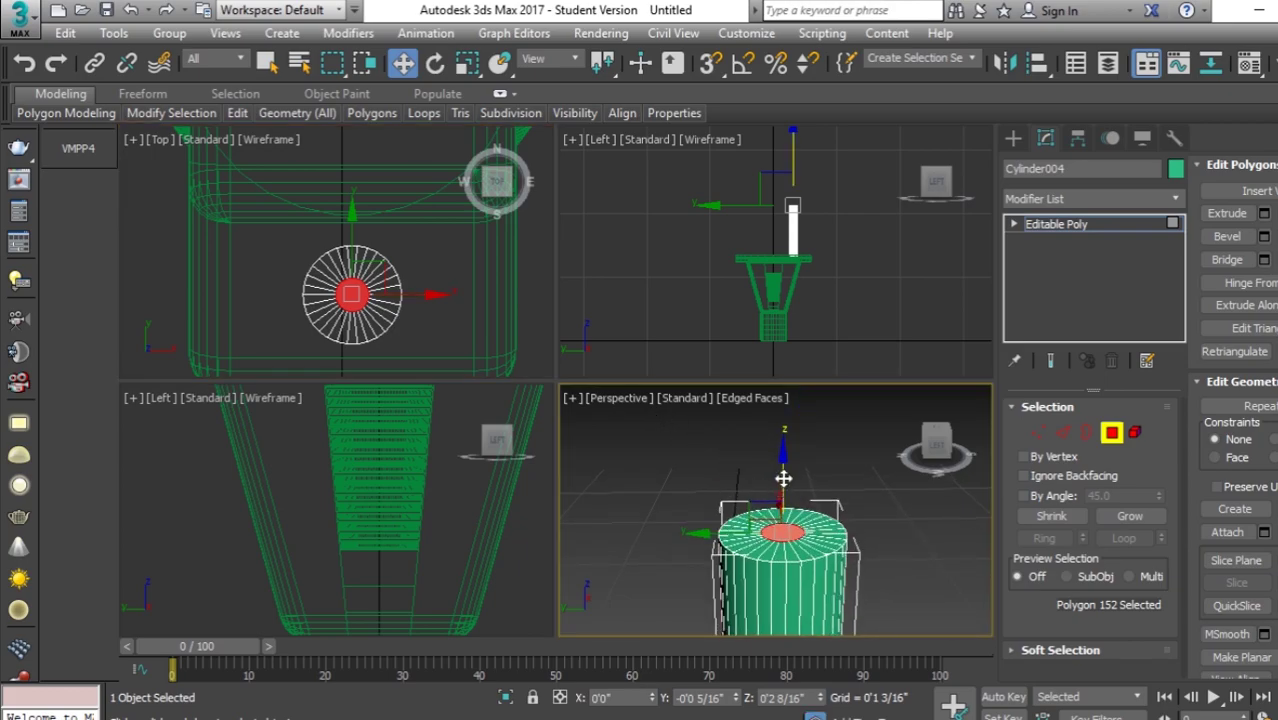
mouse_move(787, 470)
mouse_down()
mouse_move(782, 427)
mouse_move(800, 520)
mouse_up()
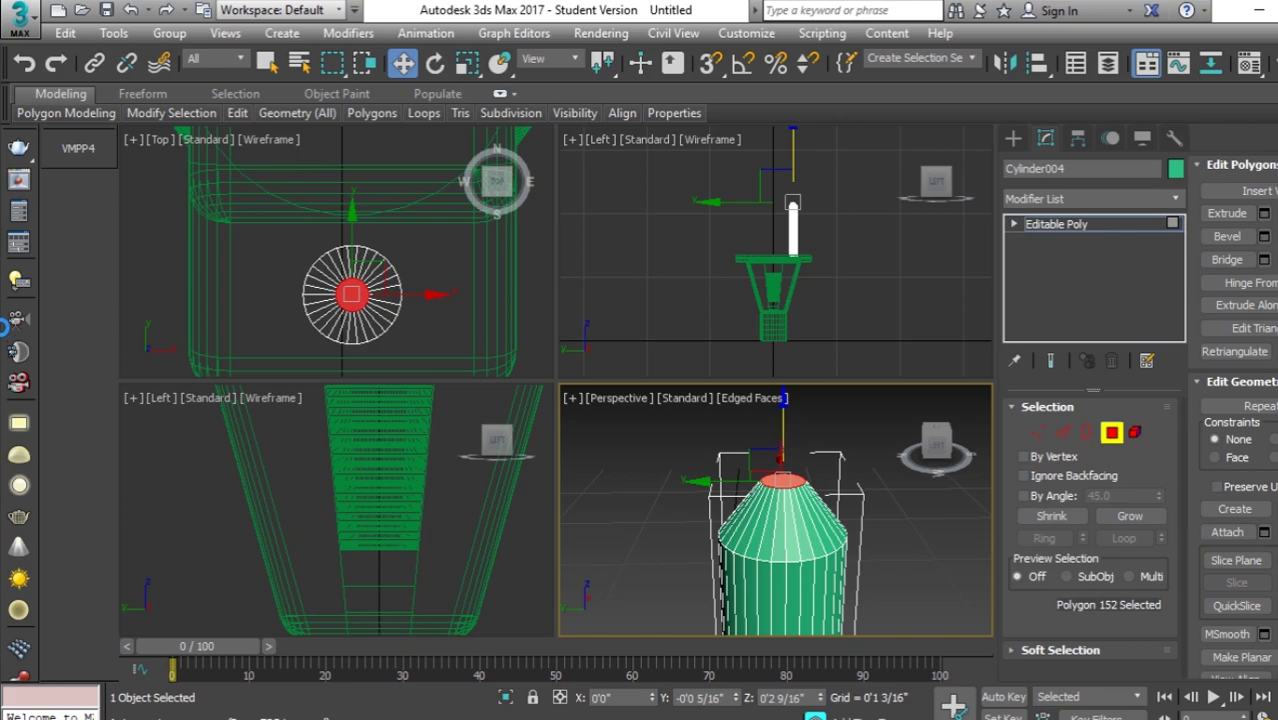
alt+middle_drag(675, 471, 806, 527)
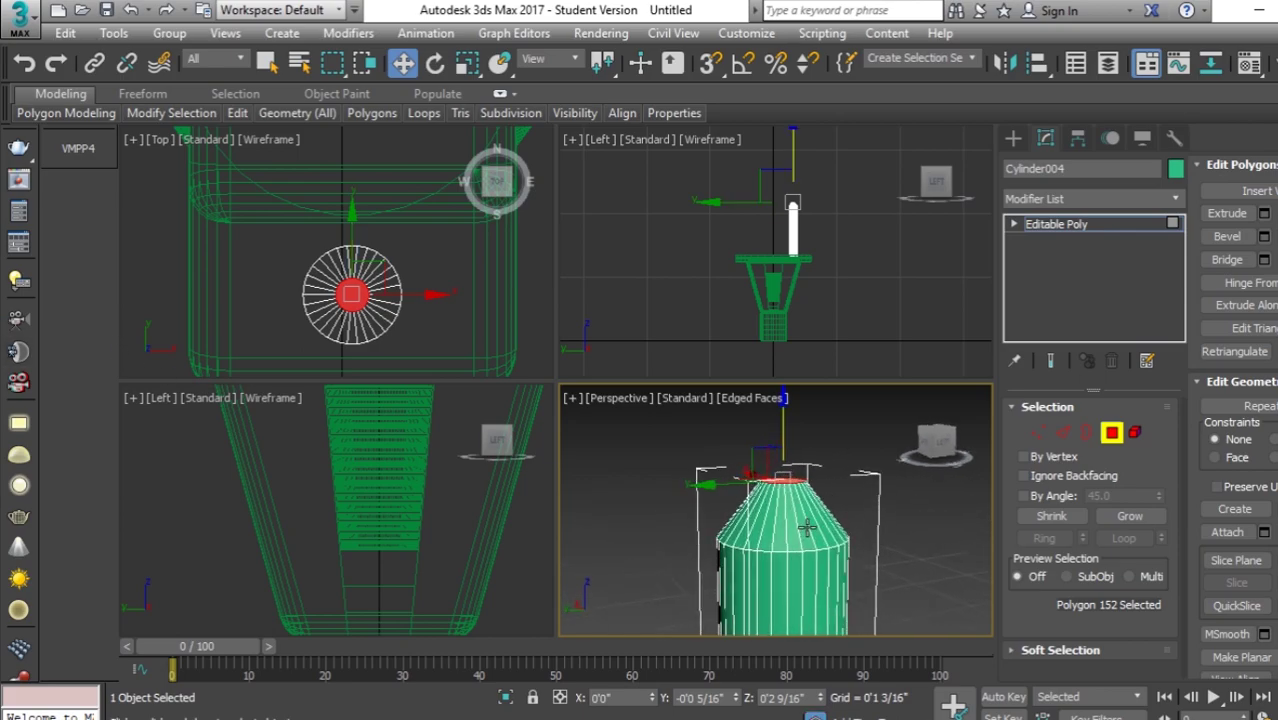
scroll(806, 527, up, 2)
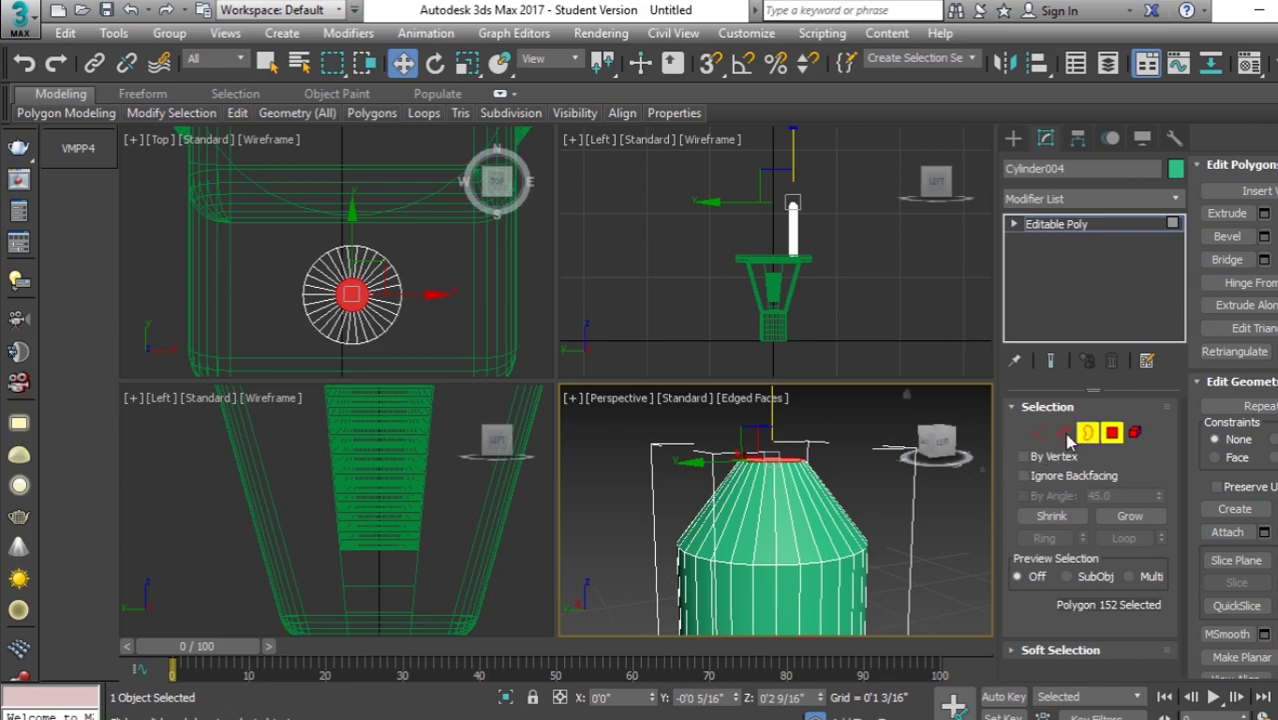
- Select the edge ring on the cone's side and connect it with a new horizontal loop
key(3)
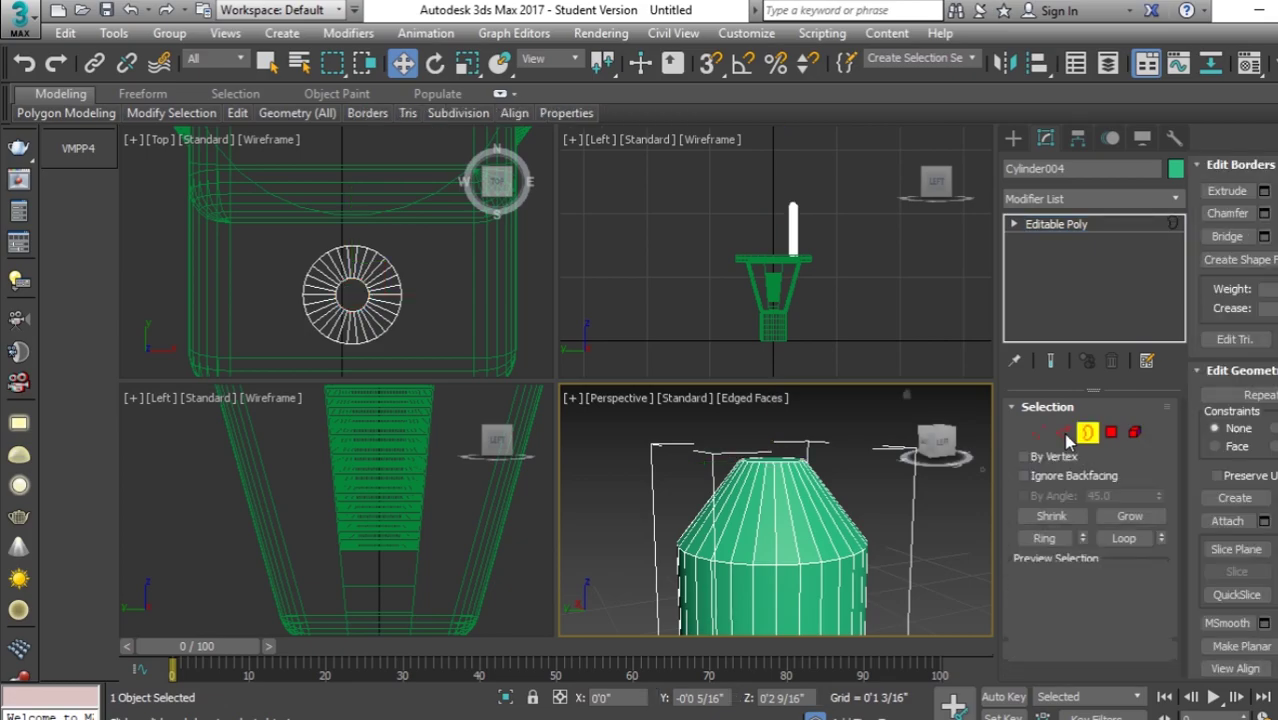
key(2)
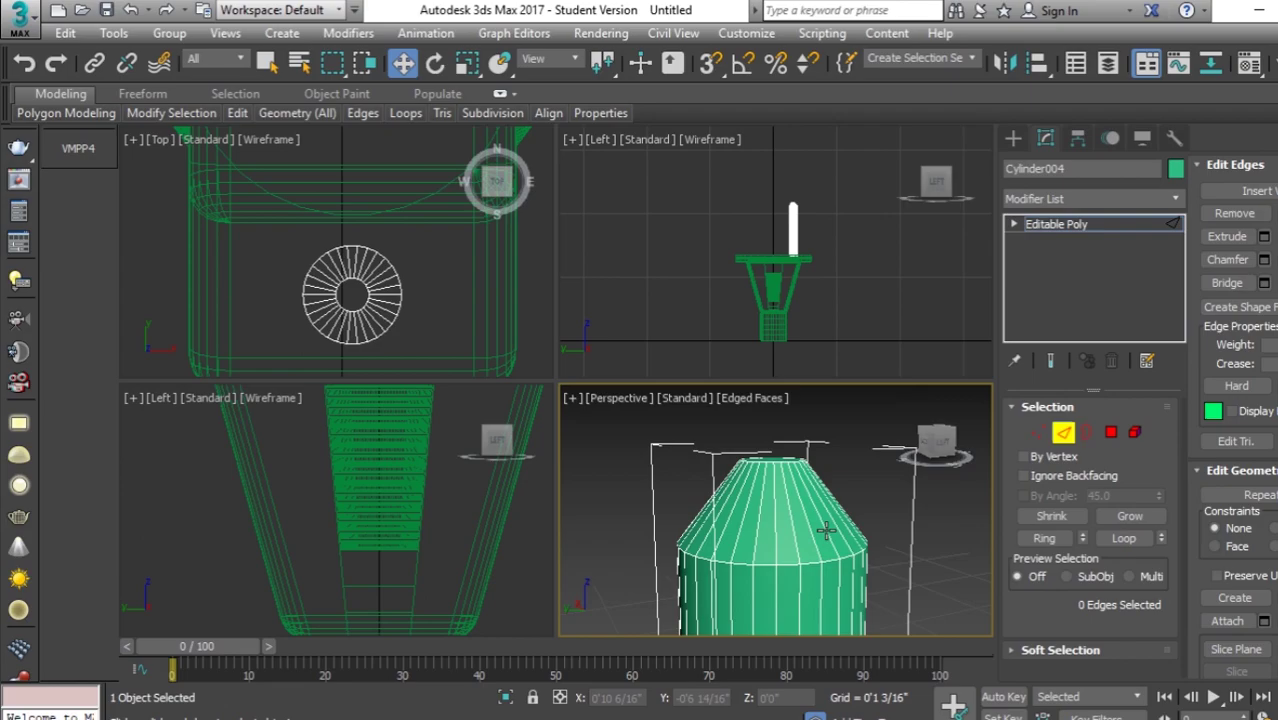
click(826, 530)
click(1044, 538)
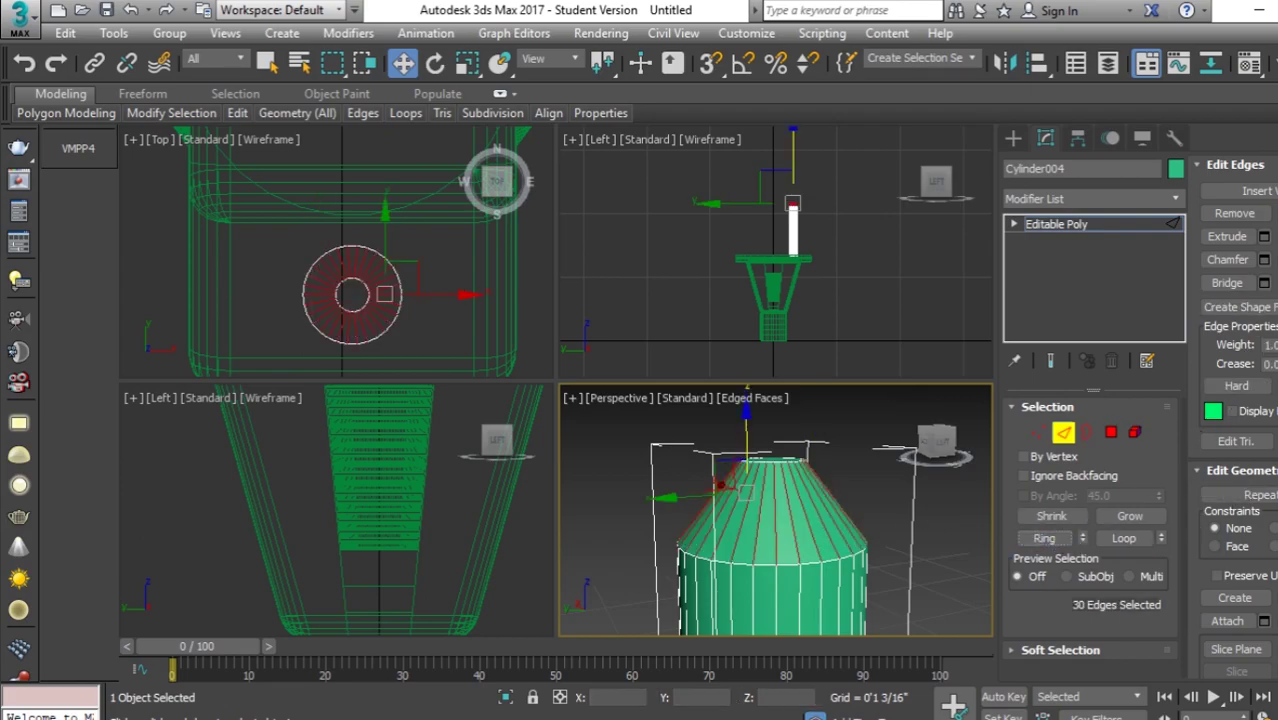
key(ctrl+shift+e)
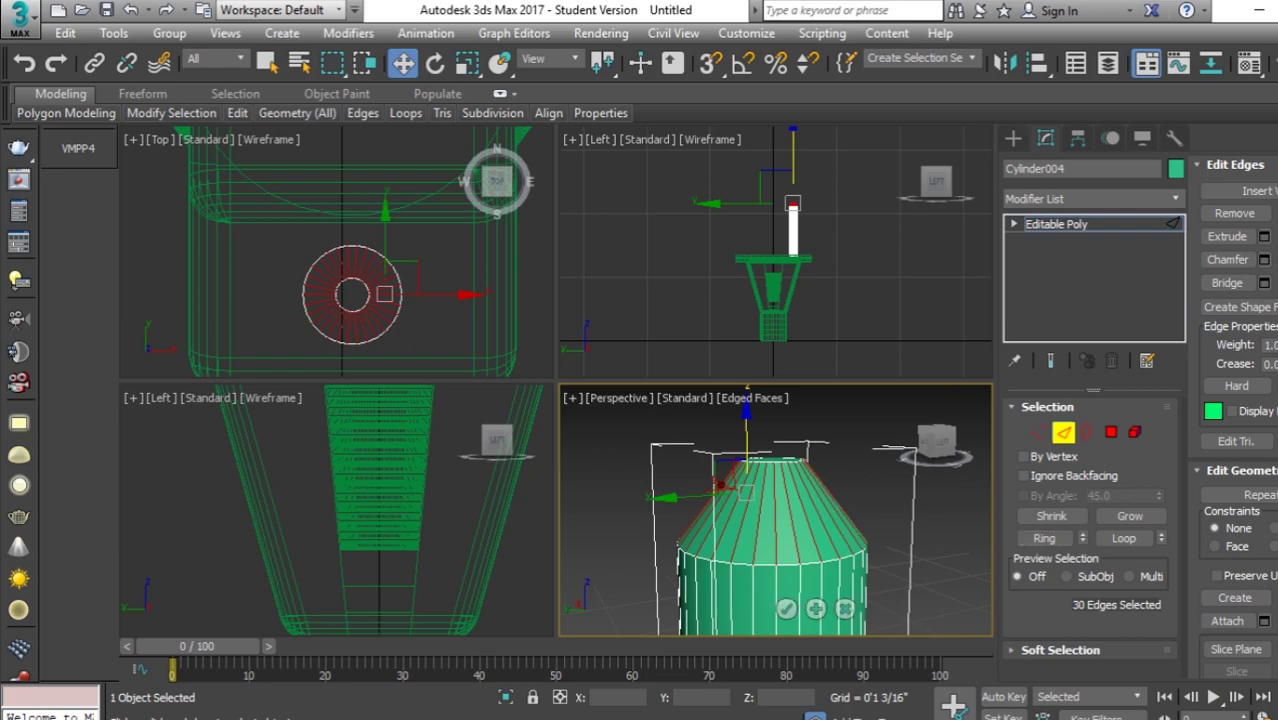
click(789, 610)
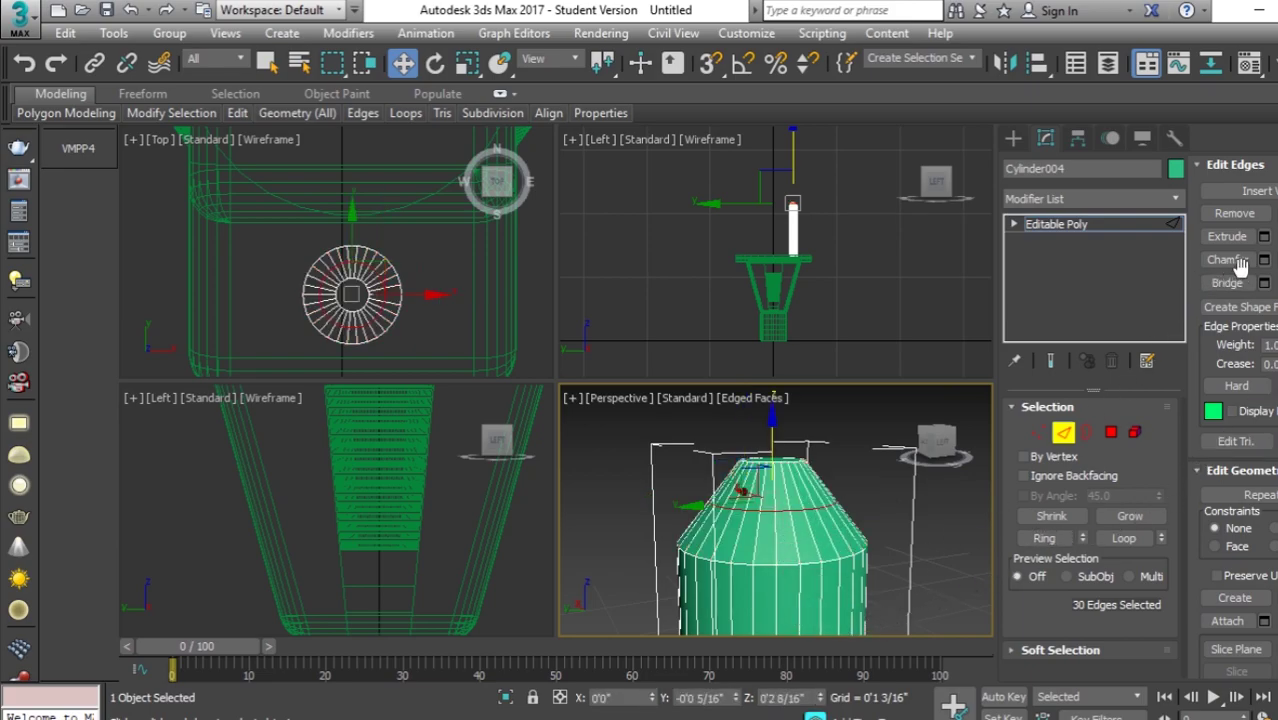
- Preview a 0'0 2/16" chamfer with 10 segments on the shoulder edge loop
click(1264, 259)
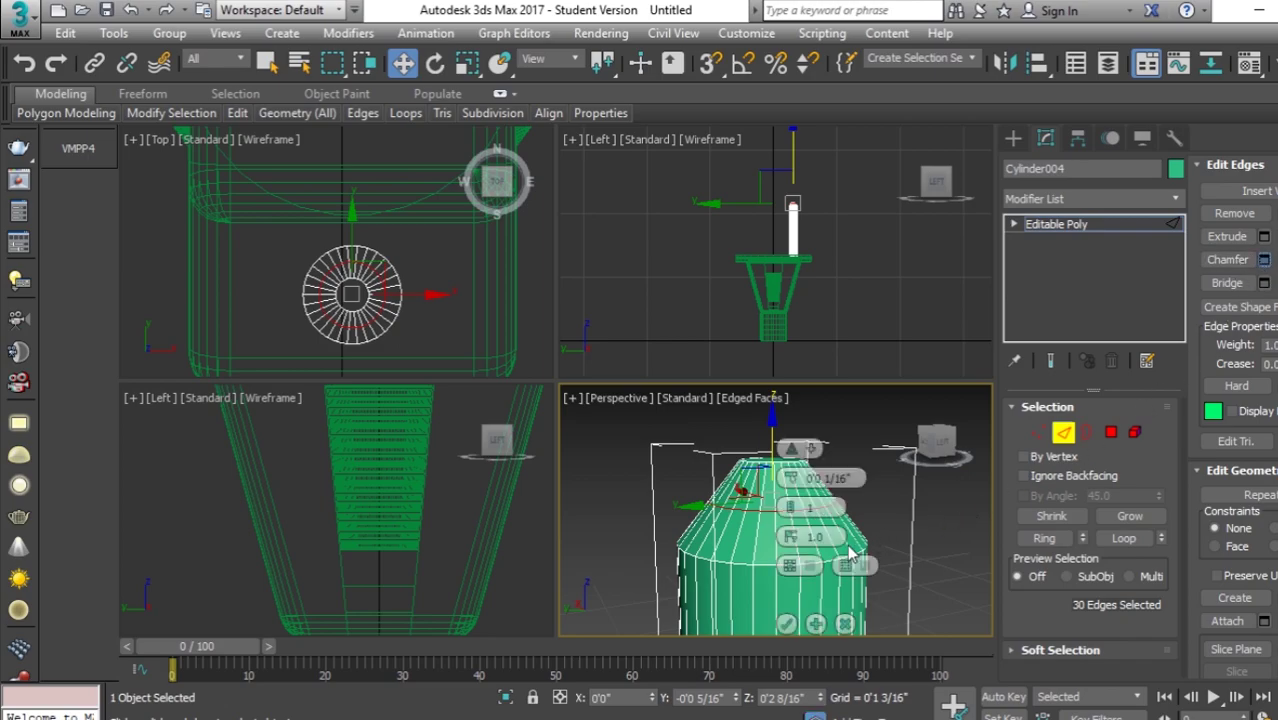
right_click(790, 479)
drag(790, 479, 802, 462)
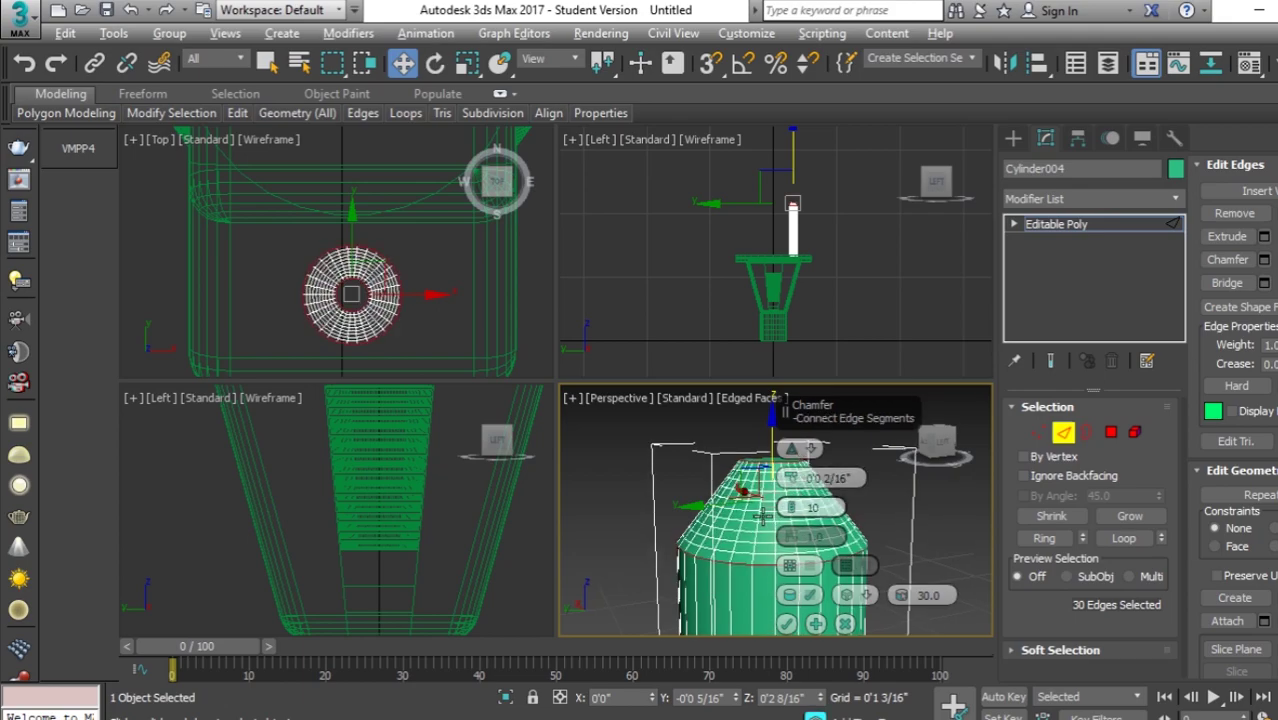
alt+middle_drag(801, 458, 674, 515)
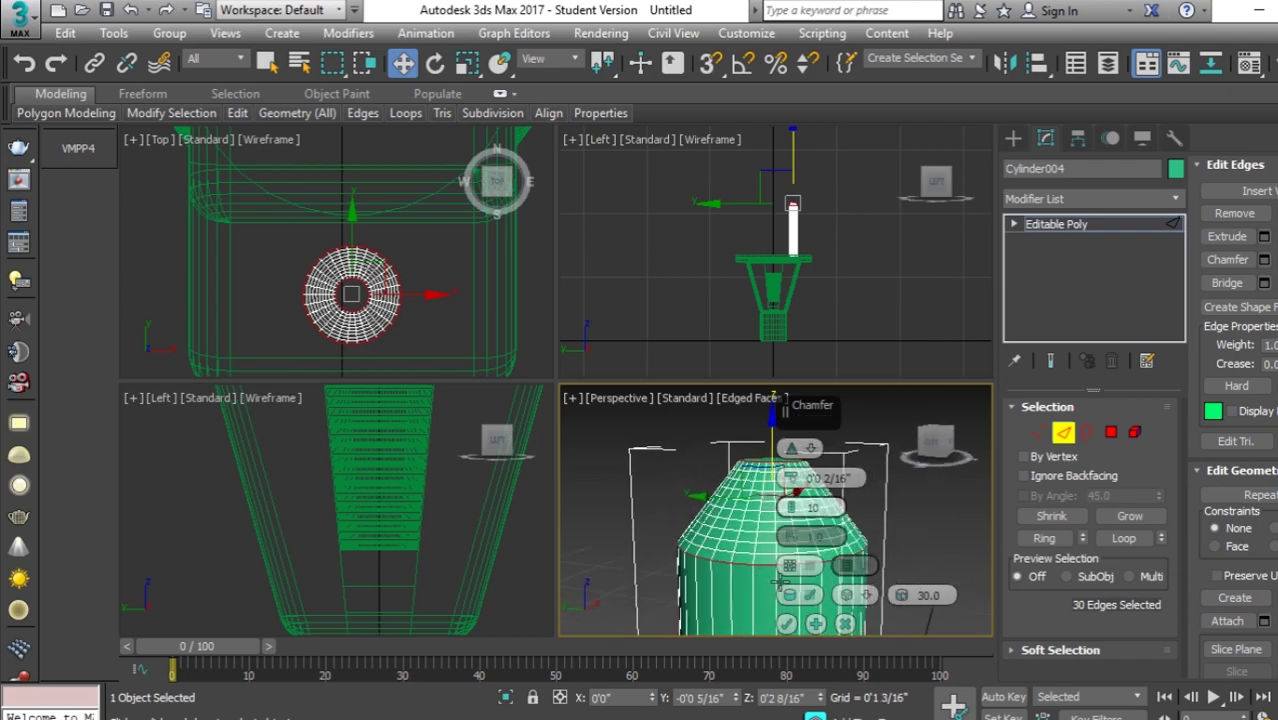
- End the chamfer operation and select an edge near the cone's top
click(844, 625)
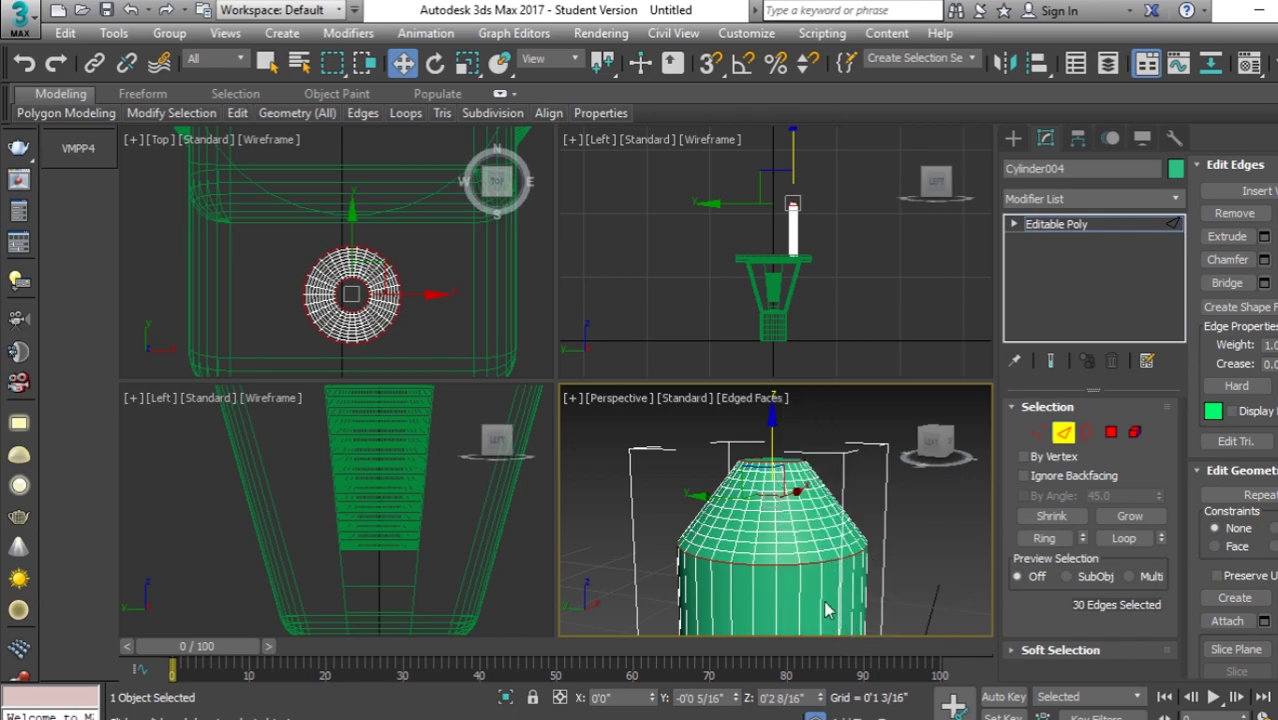
alt+middle_drag(846, 615, 868, 574)
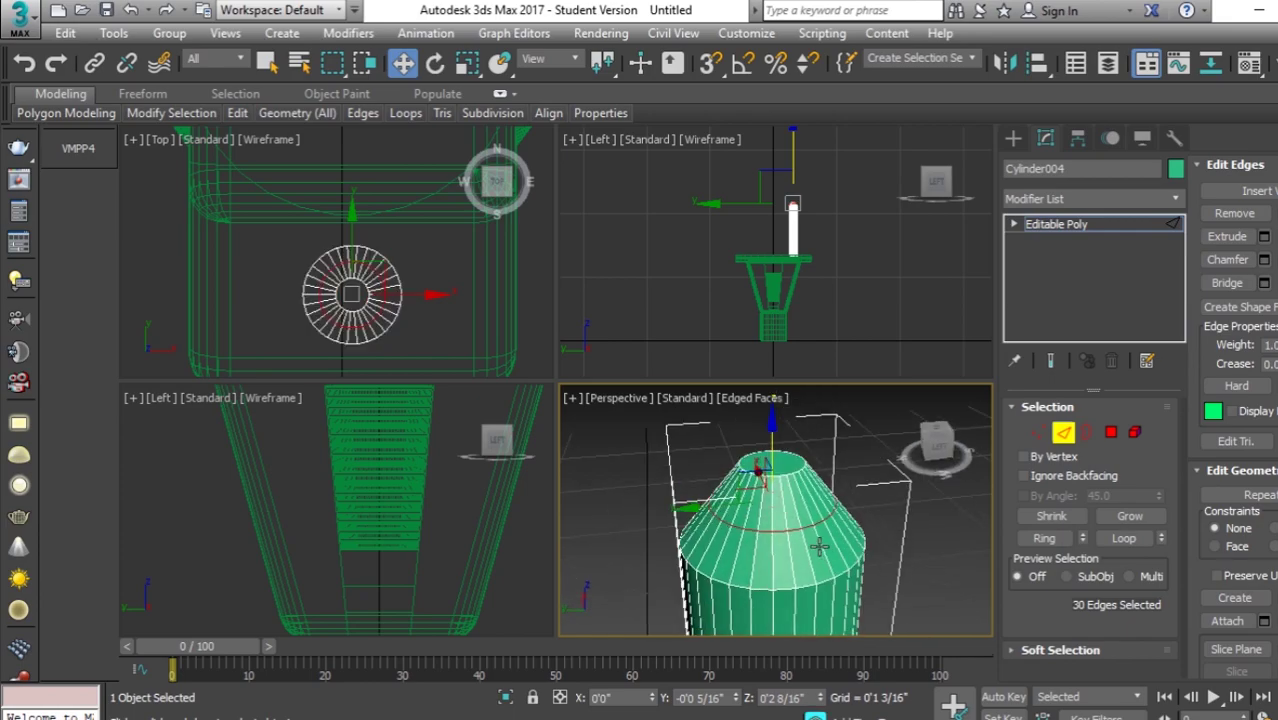
scroll(778, 497, up, 3)
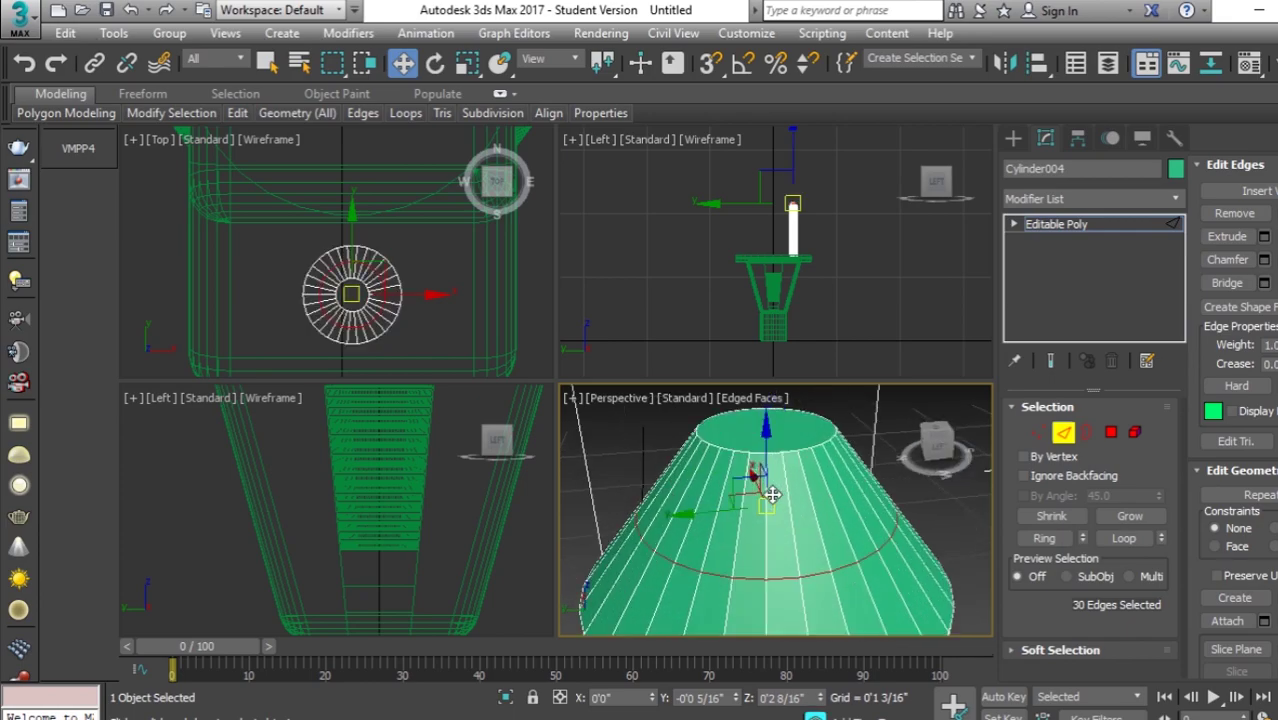
scroll(772, 494, down, 3)
double_click(778, 510)
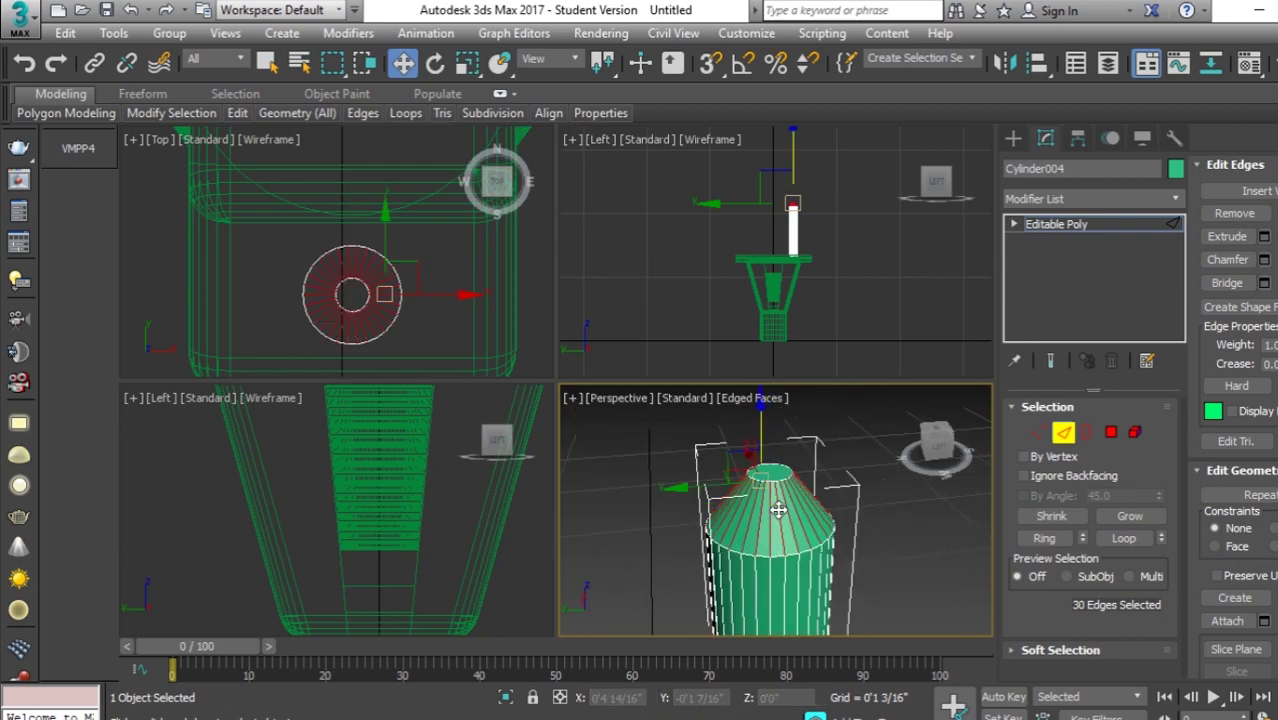
scroll(774, 509, up, 2)
scroll(762, 470, up, 2)
scroll(762, 481, up, 2)
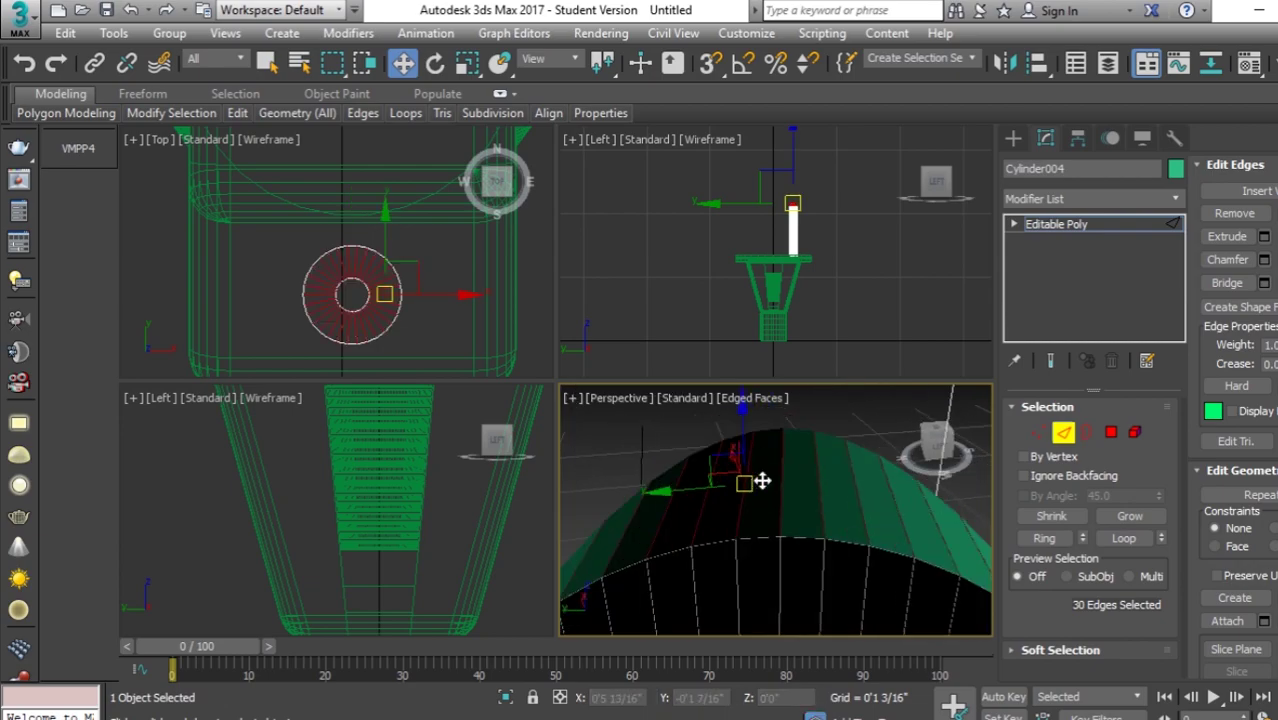
scroll(772, 518, down, 2)
click(778, 506)
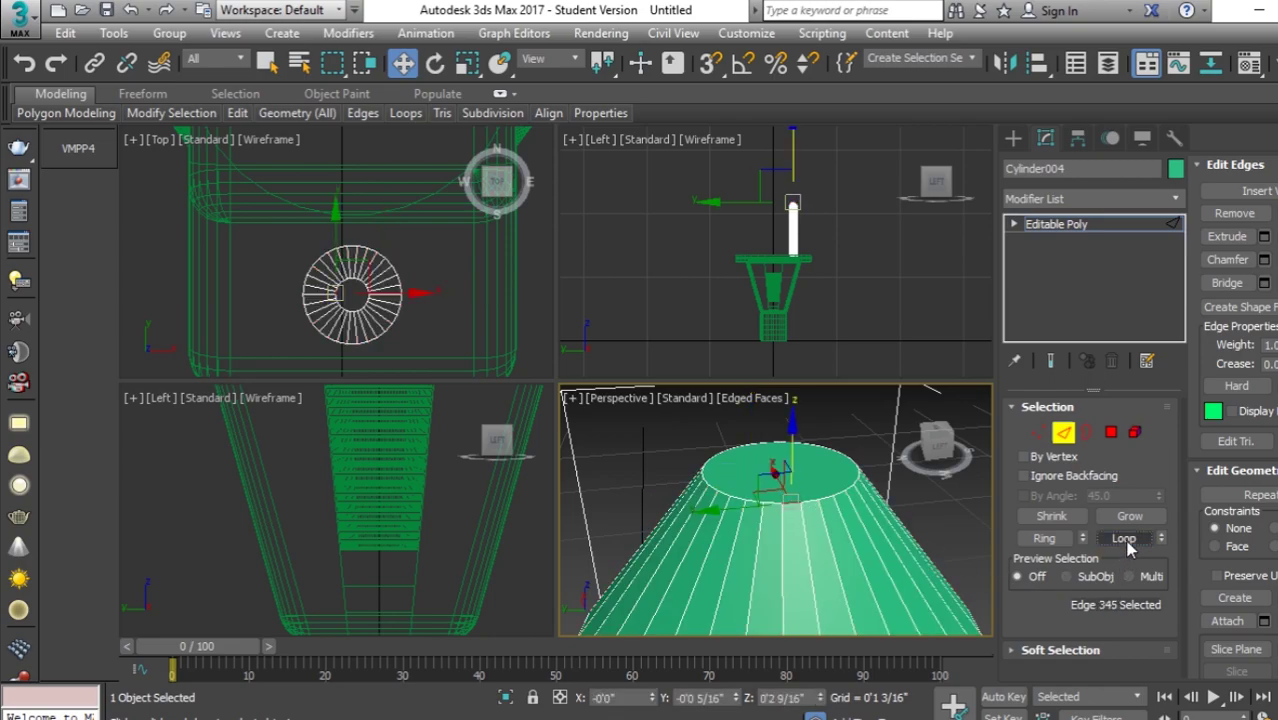
- Select the cone's top cap polygon in Polygon mode
middle_drag(775, 478, 771, 432)
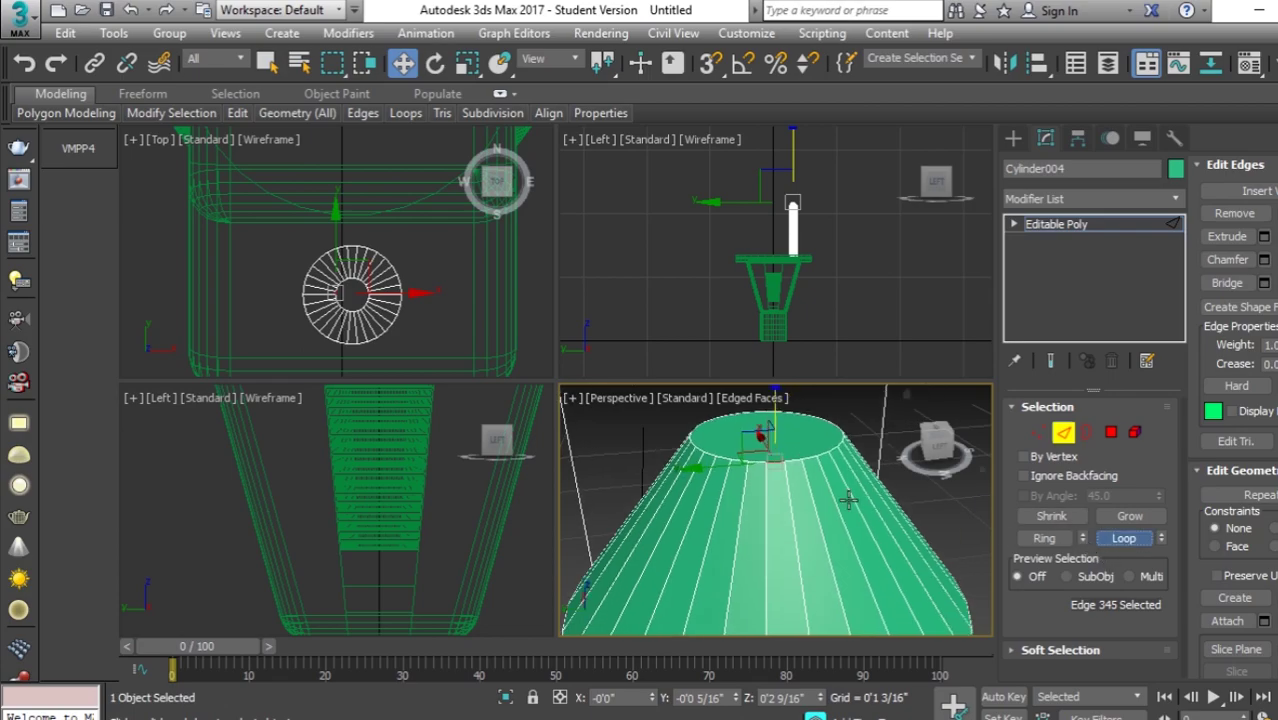
scroll(726, 458, up, 5)
scroll(730, 470, down, 5)
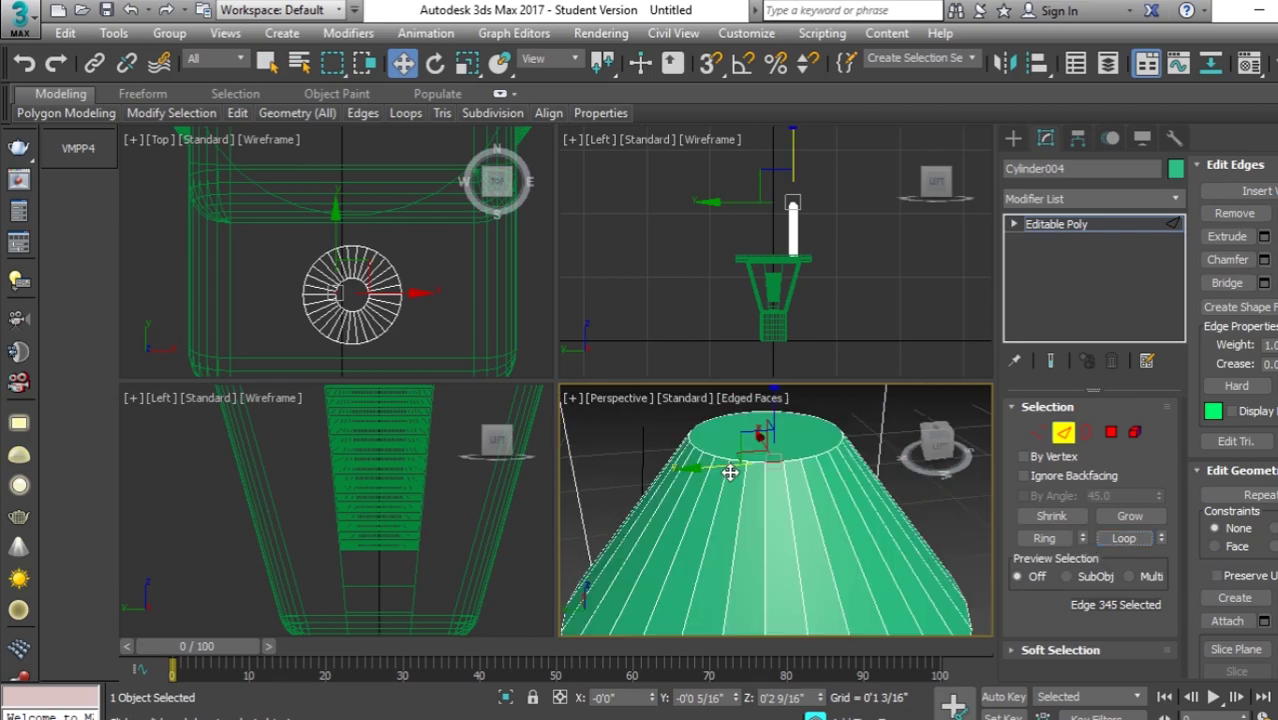
scroll(741, 483, down, 4)
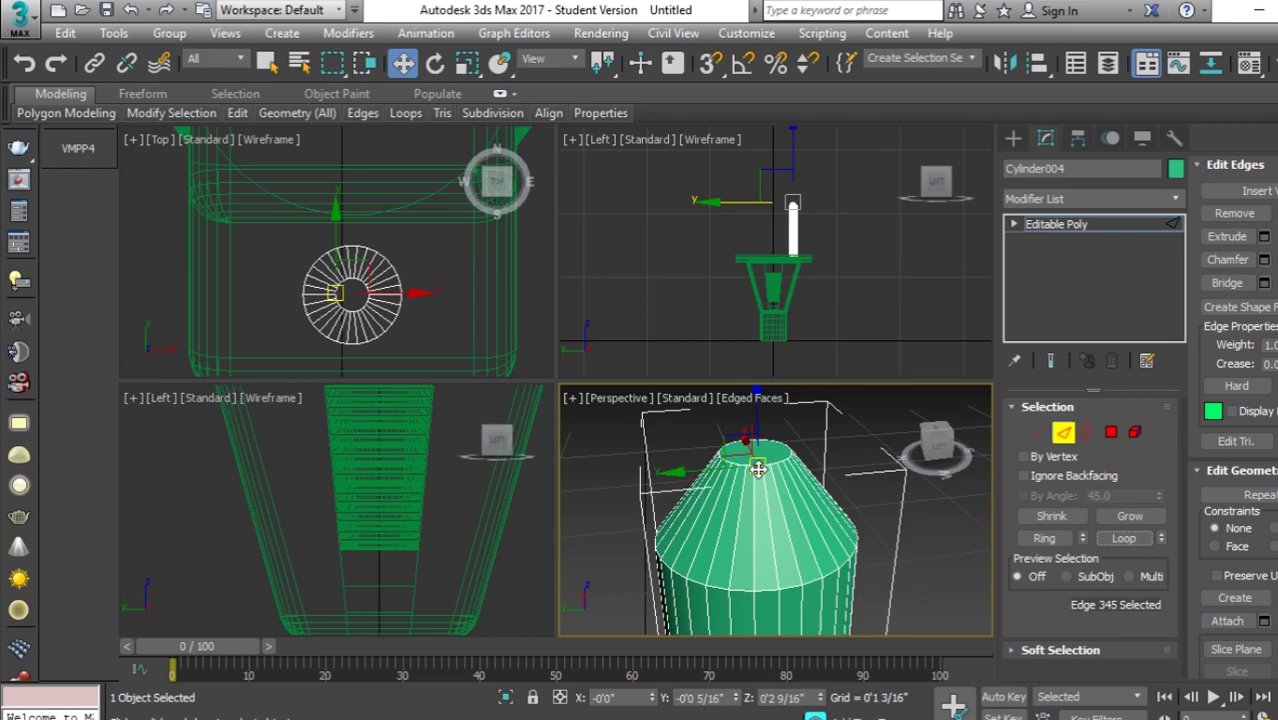
click(1112, 434)
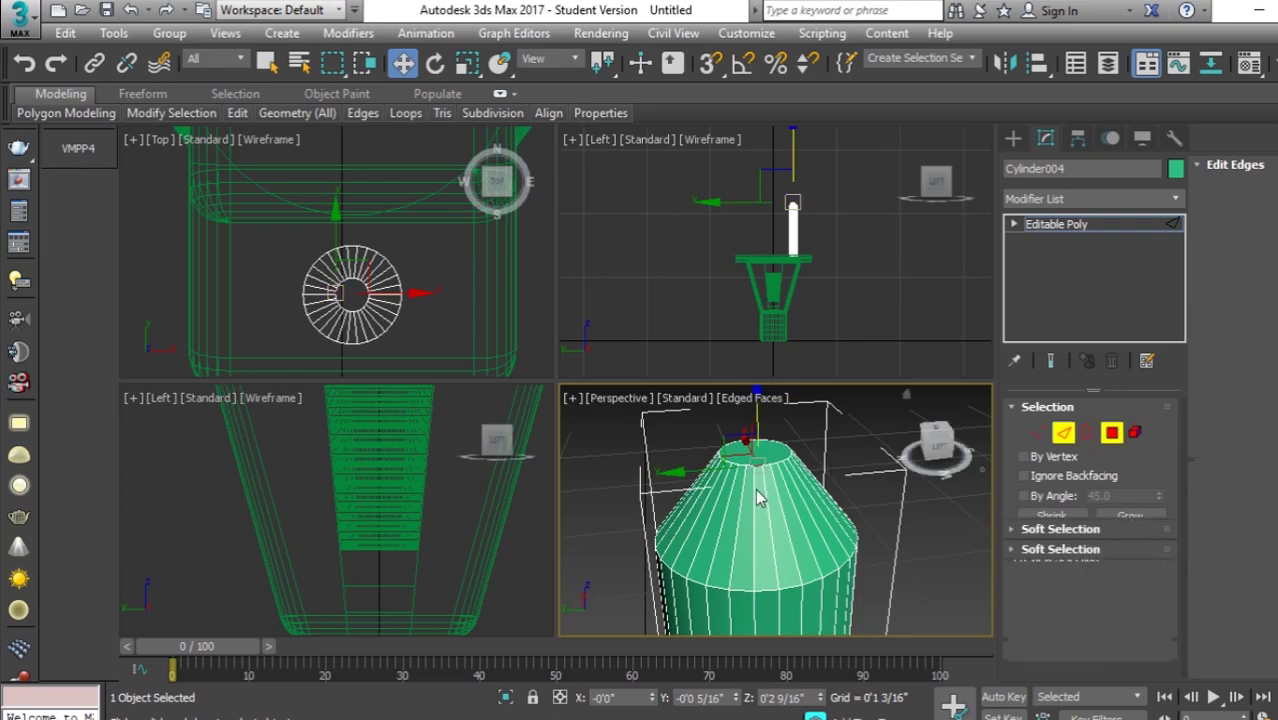
click(750, 462)
scroll(750, 465, up, 2)
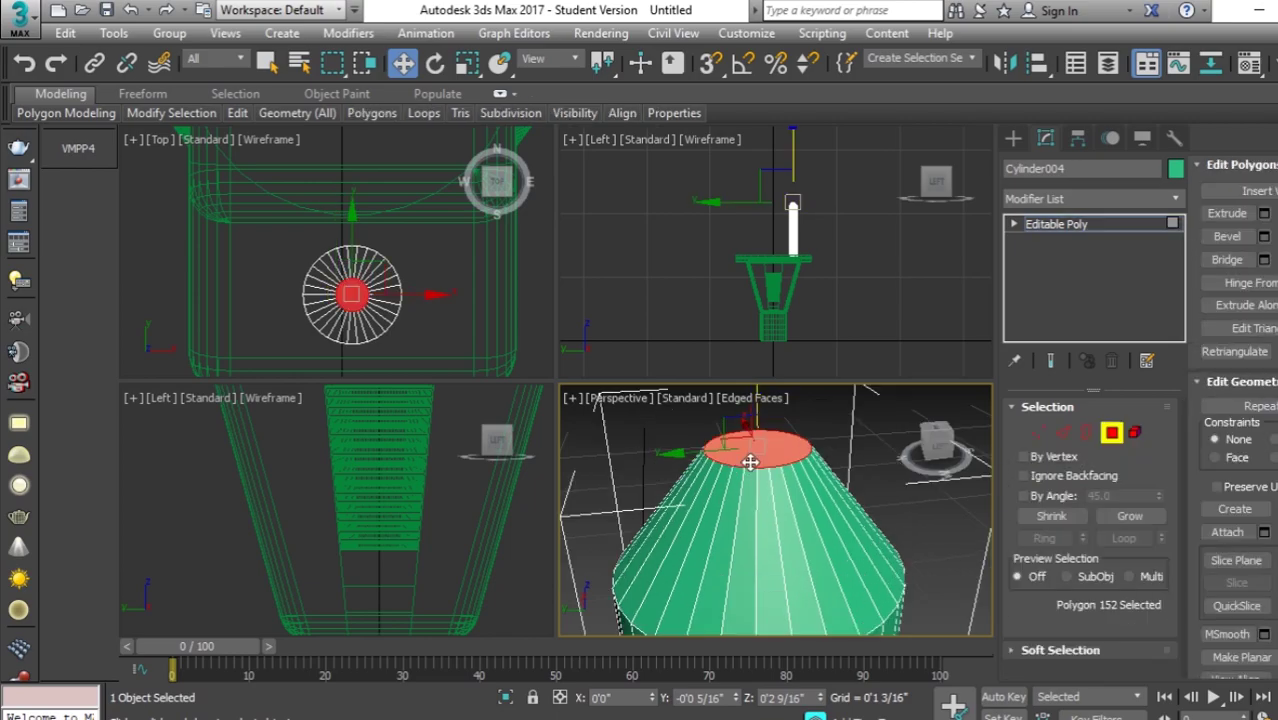
- Maximize the Perspective viewport and select an edge on the top cap's front rim
key(alt+w)
middle_drag(617, 376, 711, 405)
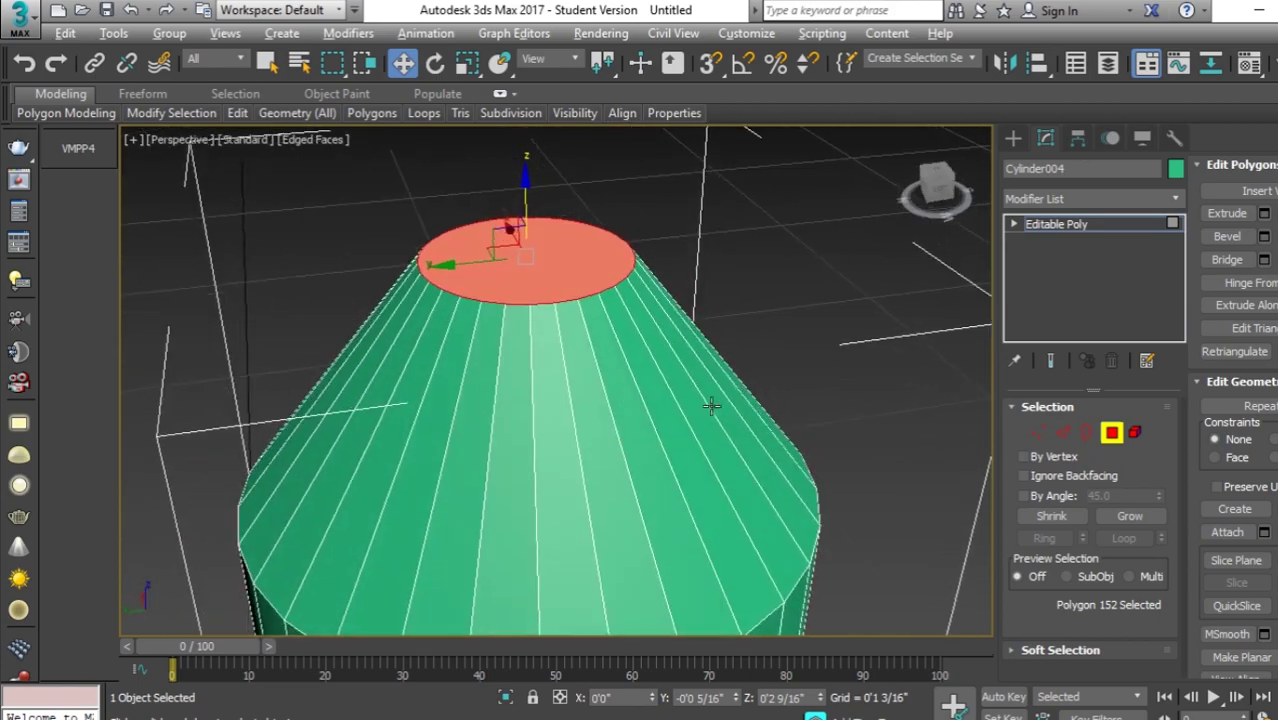
click(1063, 432)
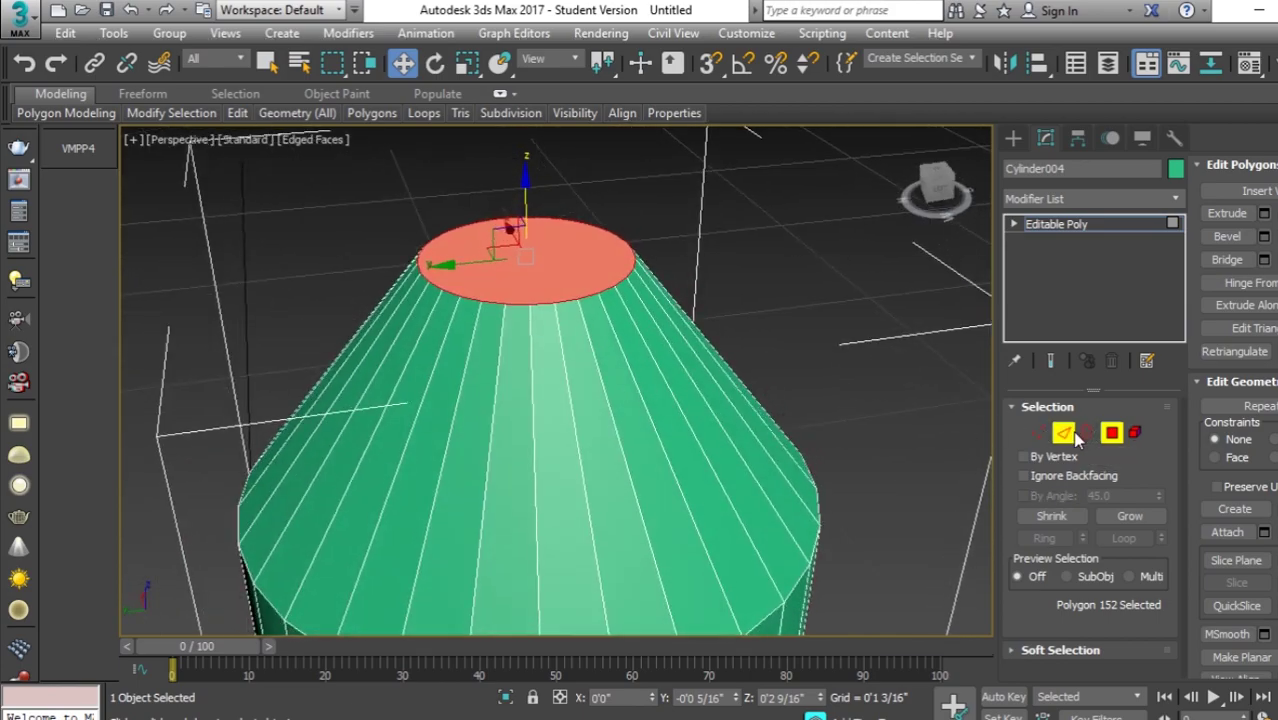
click(532, 307)
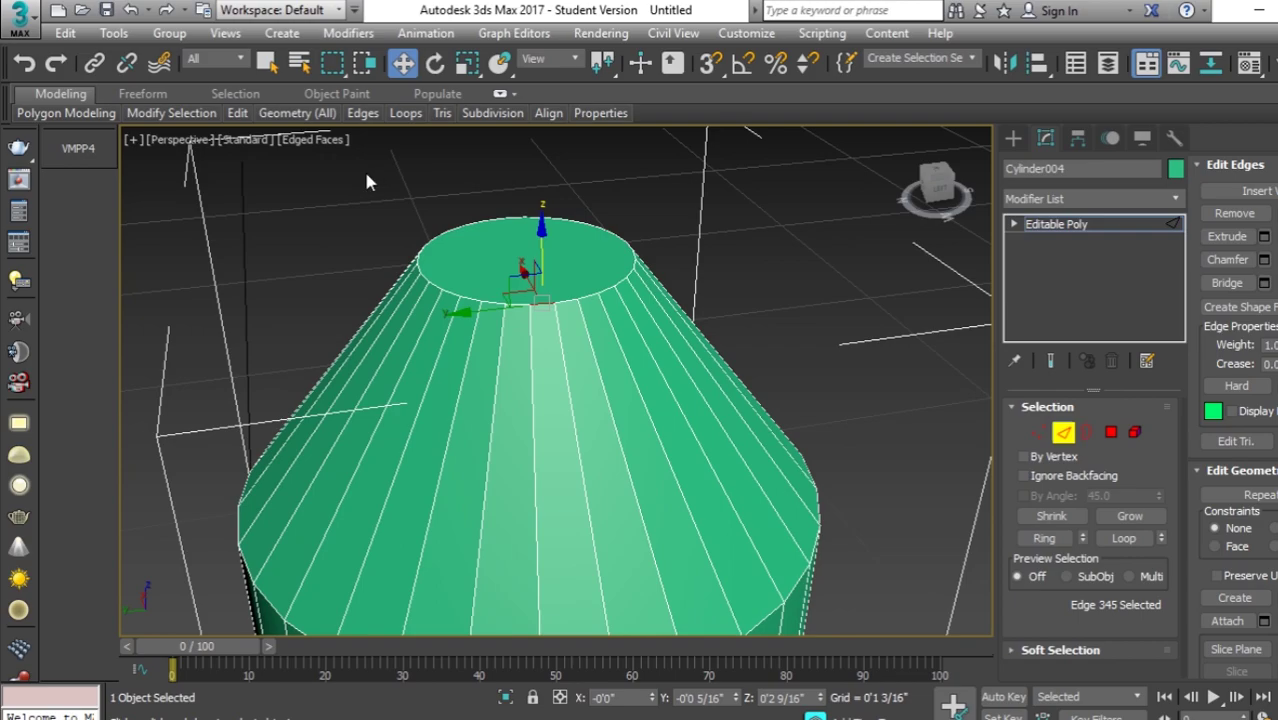
key(alt+r)
mouse_move(644, 386)
alt+middle_down()
mouse_move(685, 351)
mouse_move(378, 422)
alt+middle_up()
key(ctrl+z)
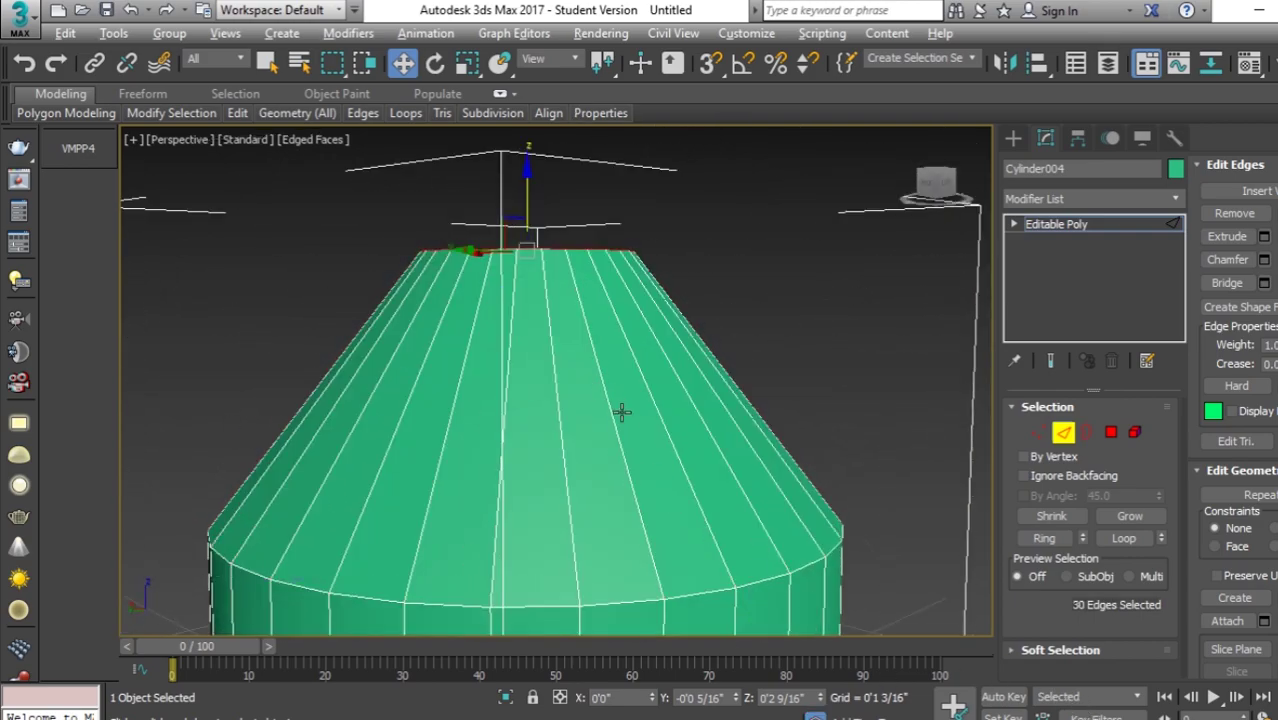
alt+middle_drag(621, 411, 935, 474)
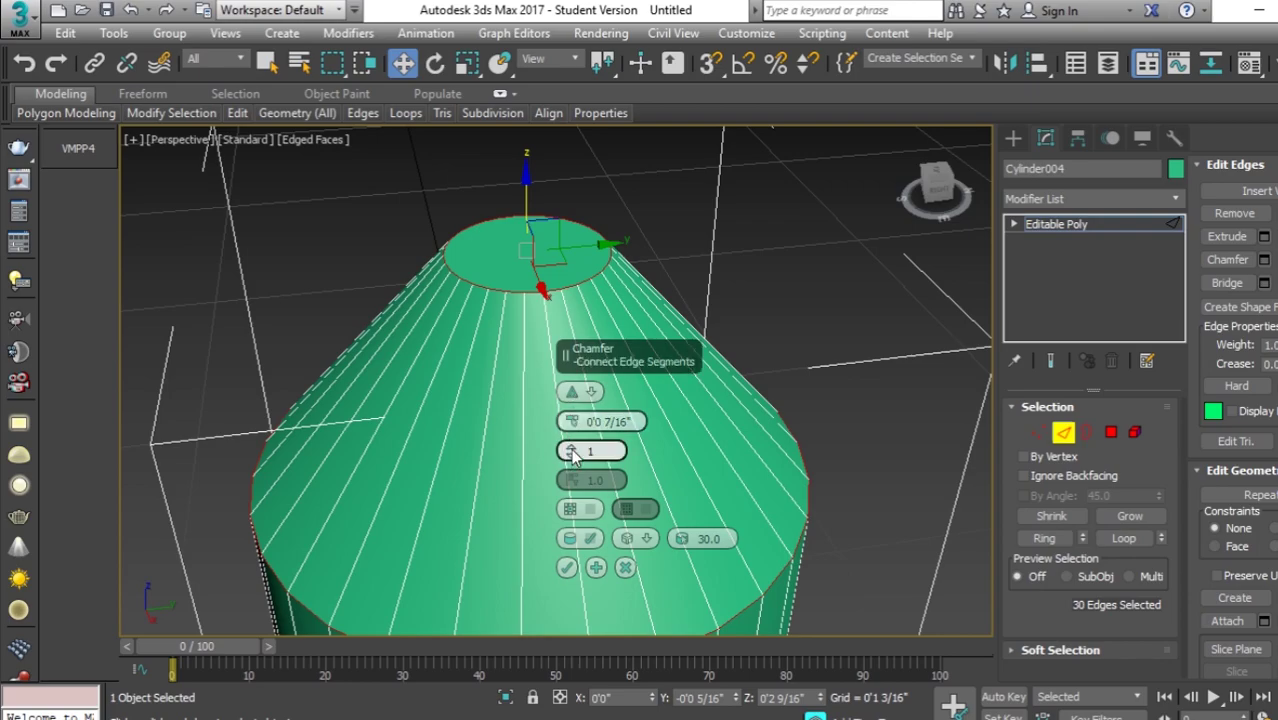
drag(575, 447, 575, 340)
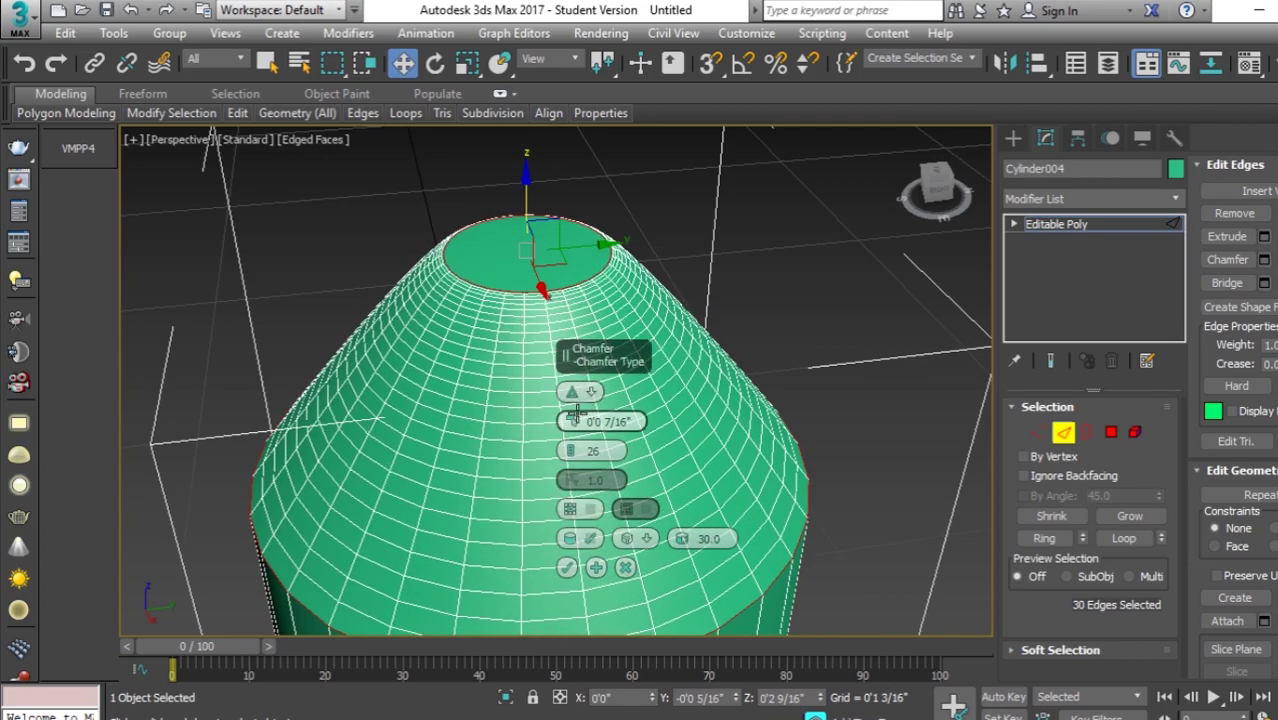
click(567, 567)
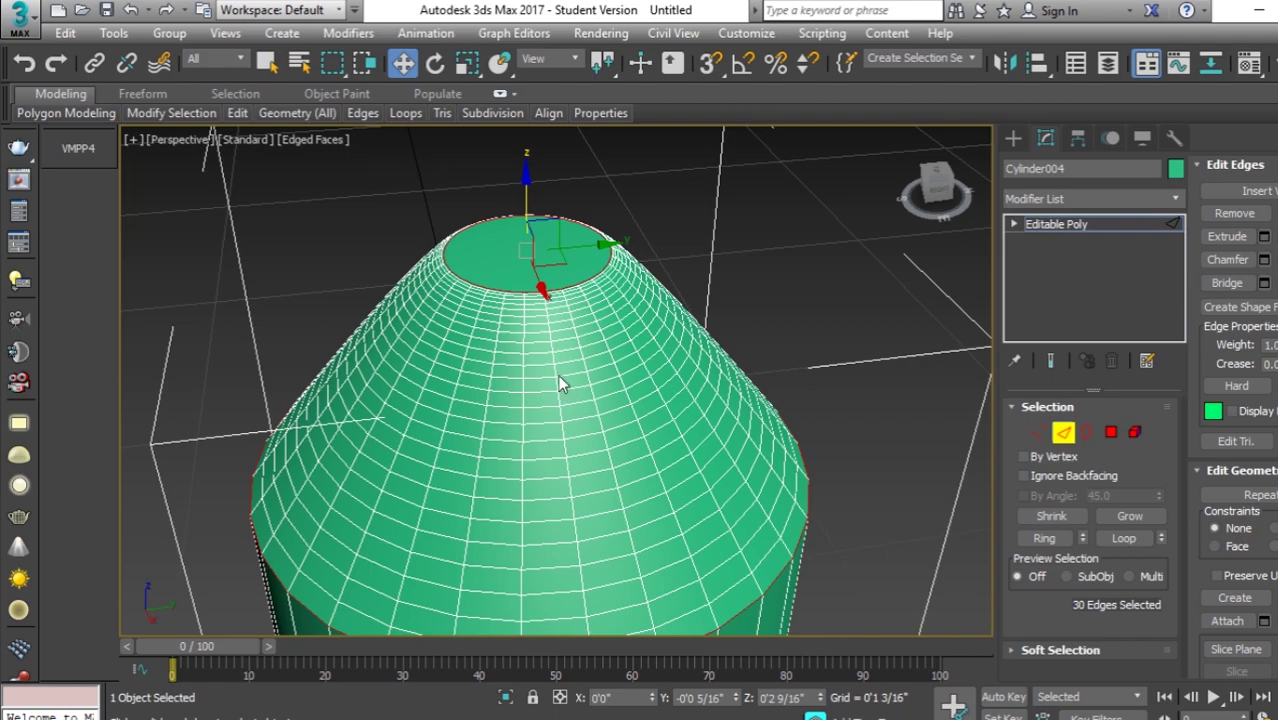
mouse_move(528, 328)
alt+middle_down()
mouse_move(503, 282)
mouse_move(494, 366)
alt+middle_up()
shift+drag(519, 251, 521, 265)
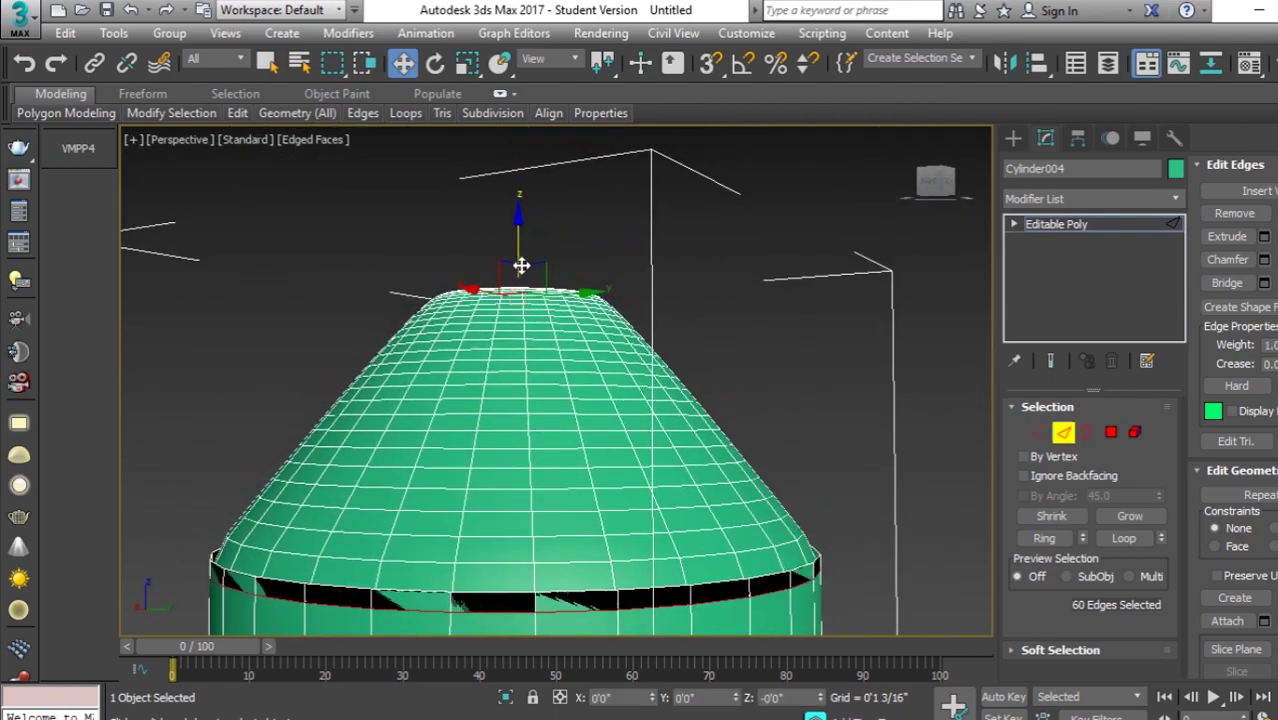
mouse_move(521, 265)
alt+middle_down()
mouse_move(535, 410)
mouse_move(536, 378)
mouse_move(468, 376)
mouse_move(455, 397)
alt+middle_up()
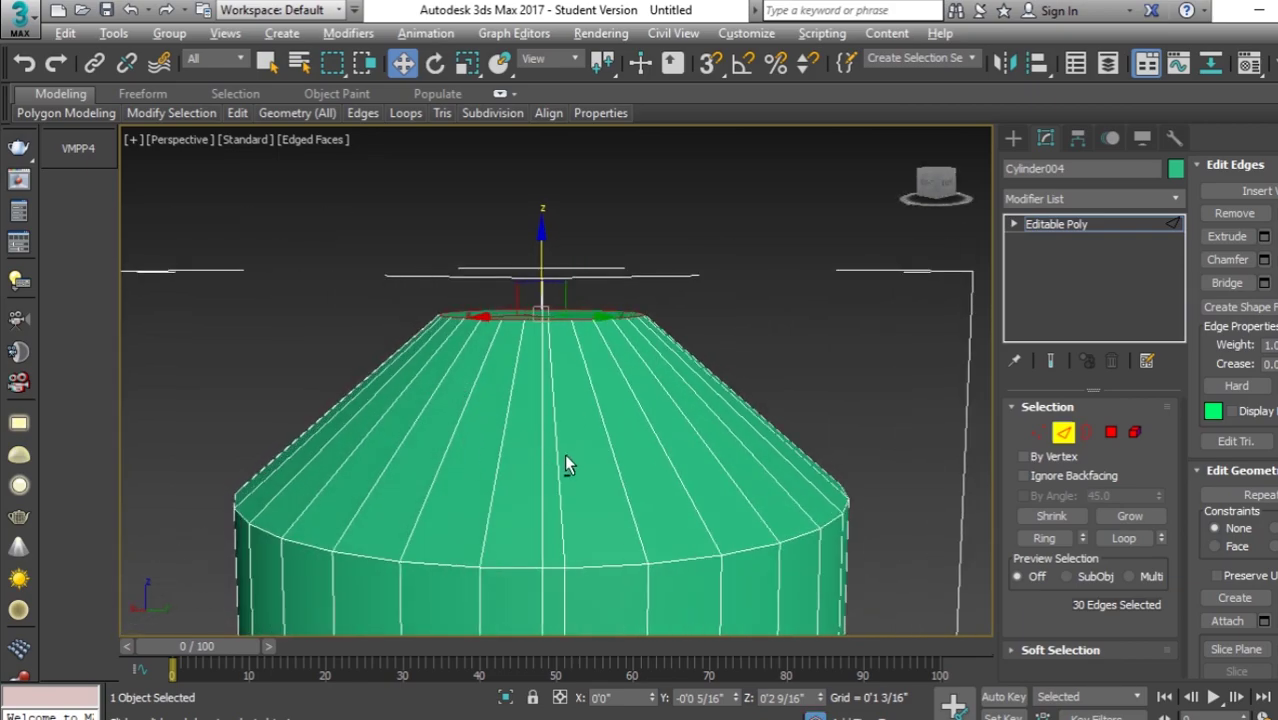
- Connect a new loop across the ring of vertical taper edges and scale it out to 110%
alt+middle_drag(564, 454, 491, 447)
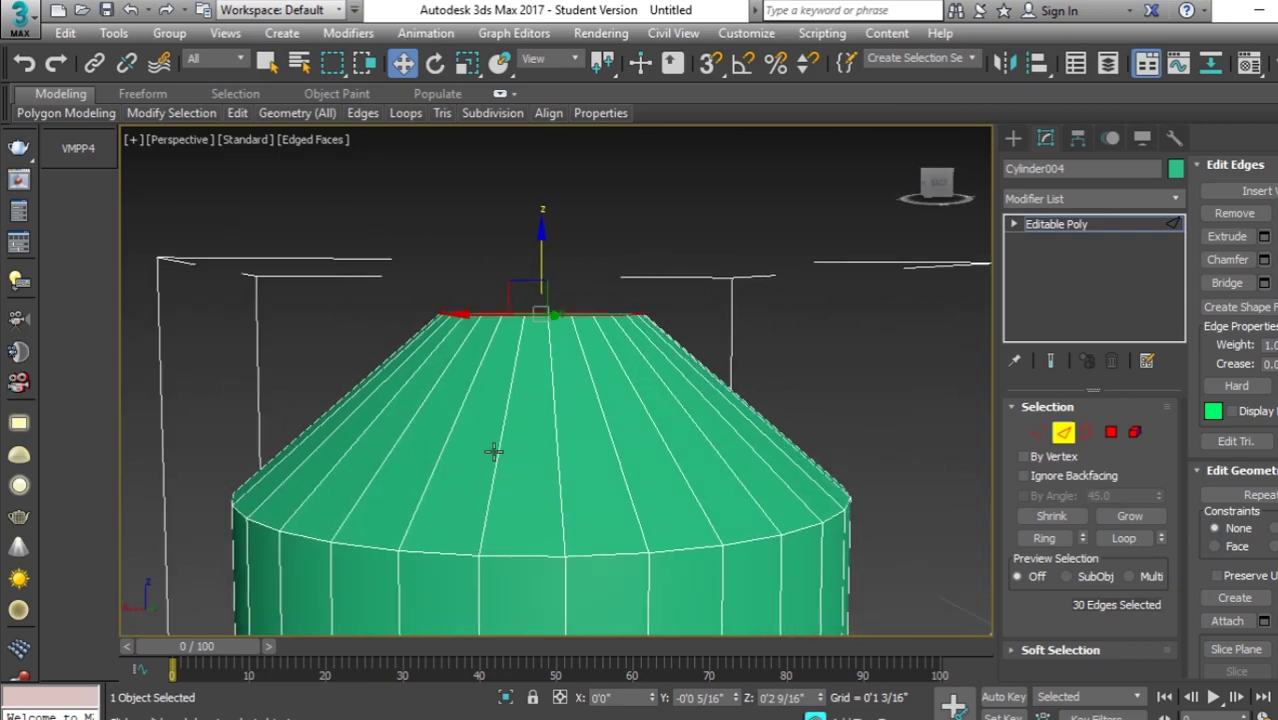
click(612, 459)
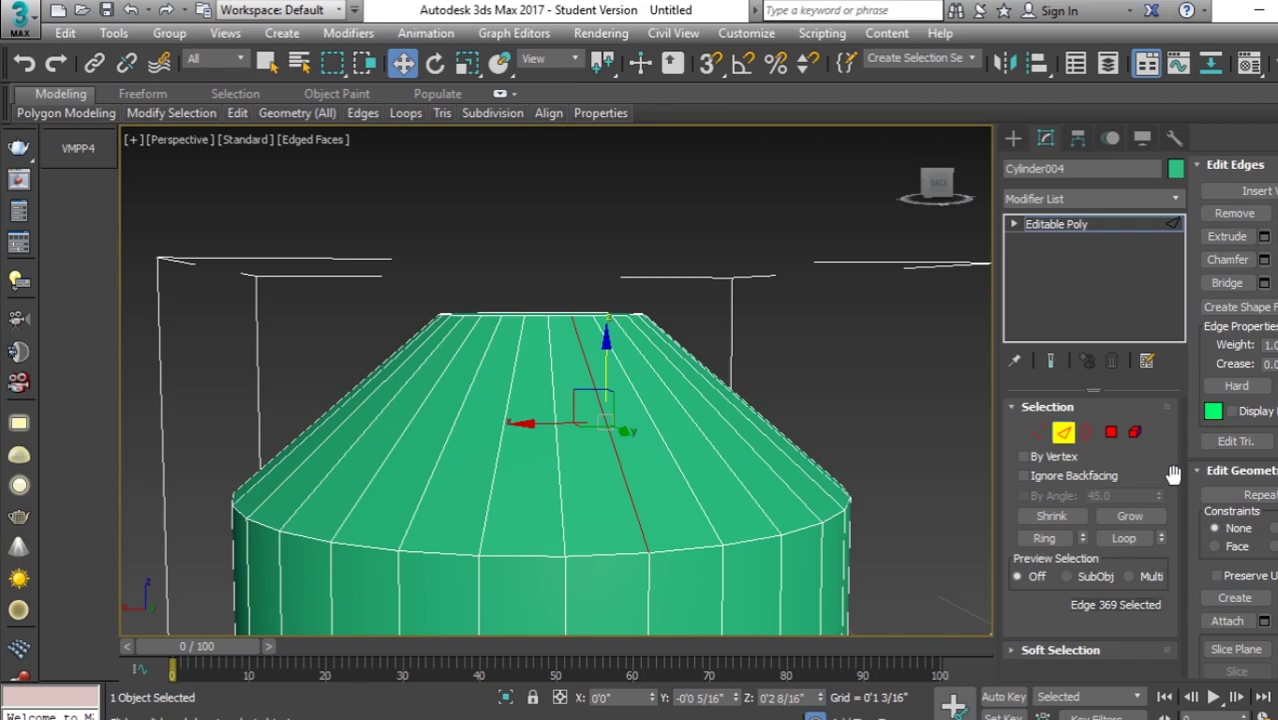
click(1044, 538)
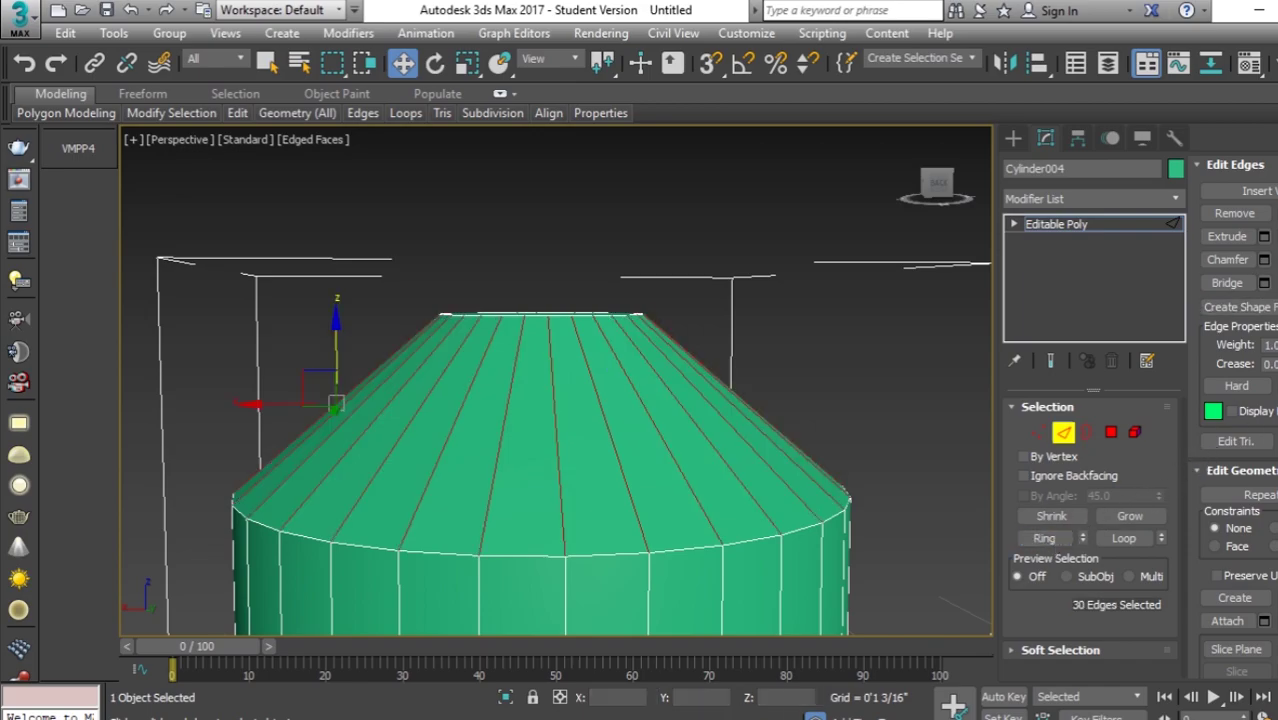
click(566, 478)
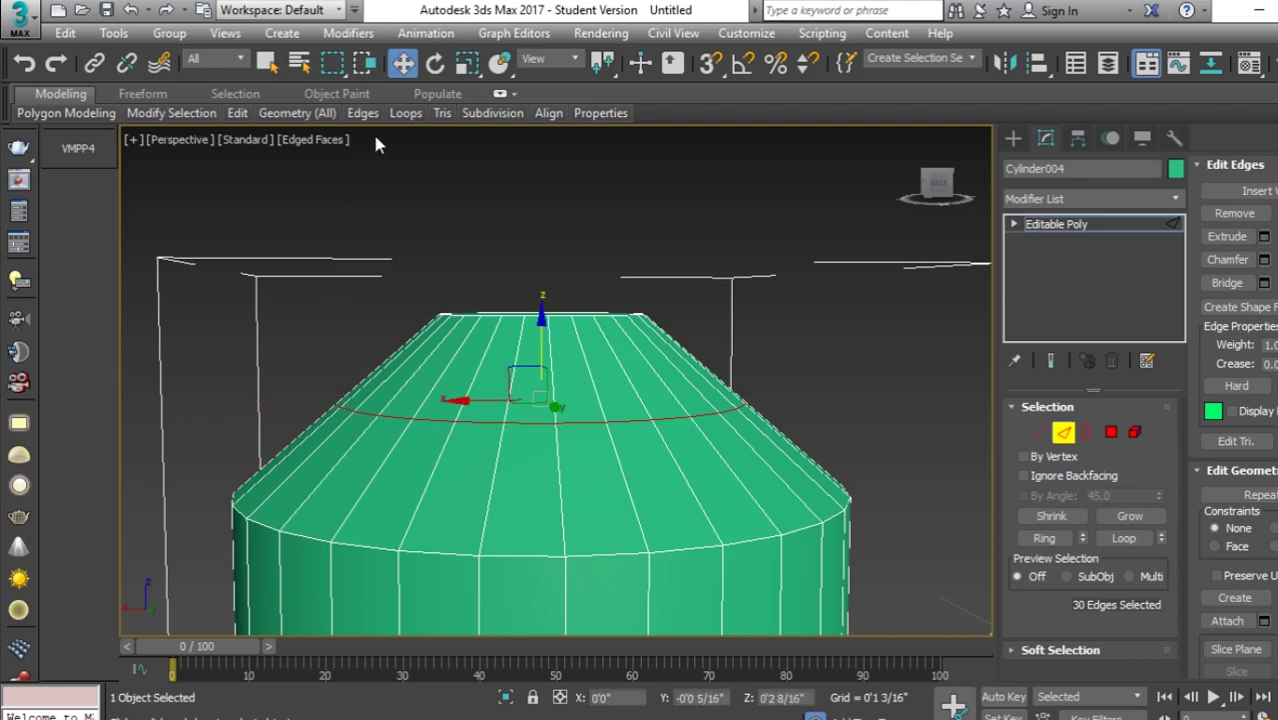
click(466, 60)
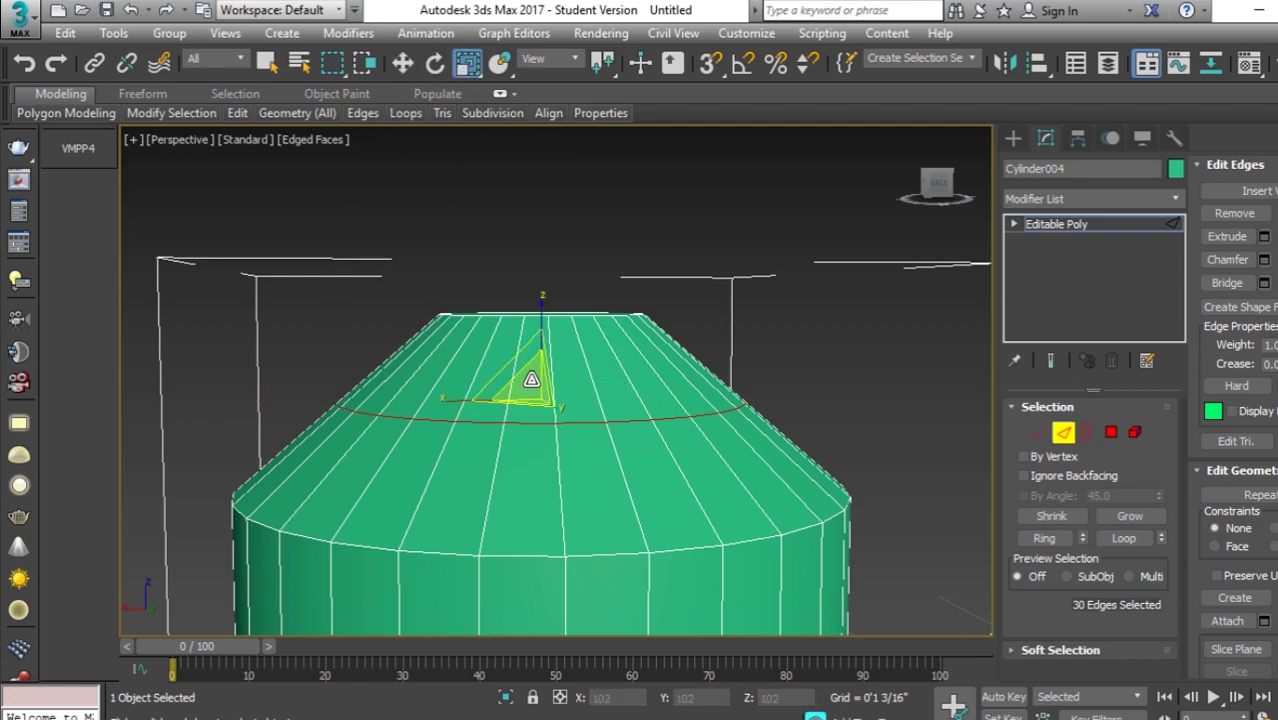
mouse_move(531, 374)
mouse_down()
mouse_move(538, 357)
mouse_move(538, 370)
mouse_up()
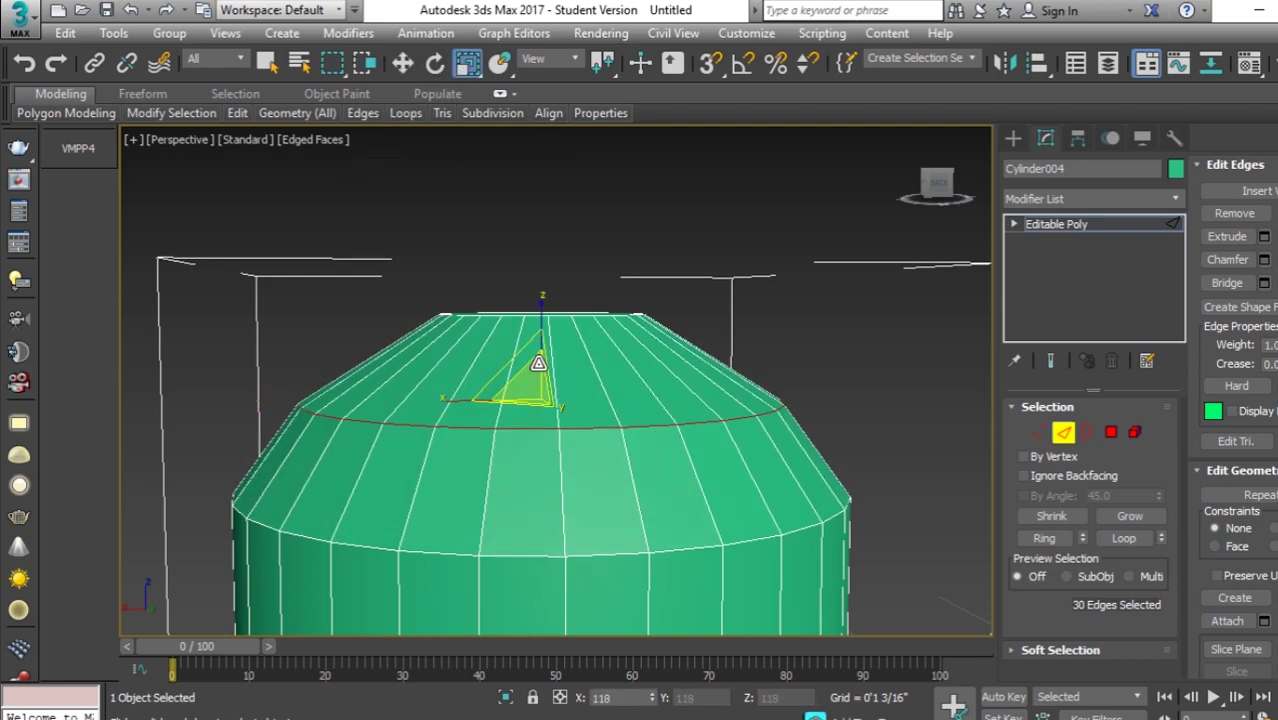
click(405, 64)
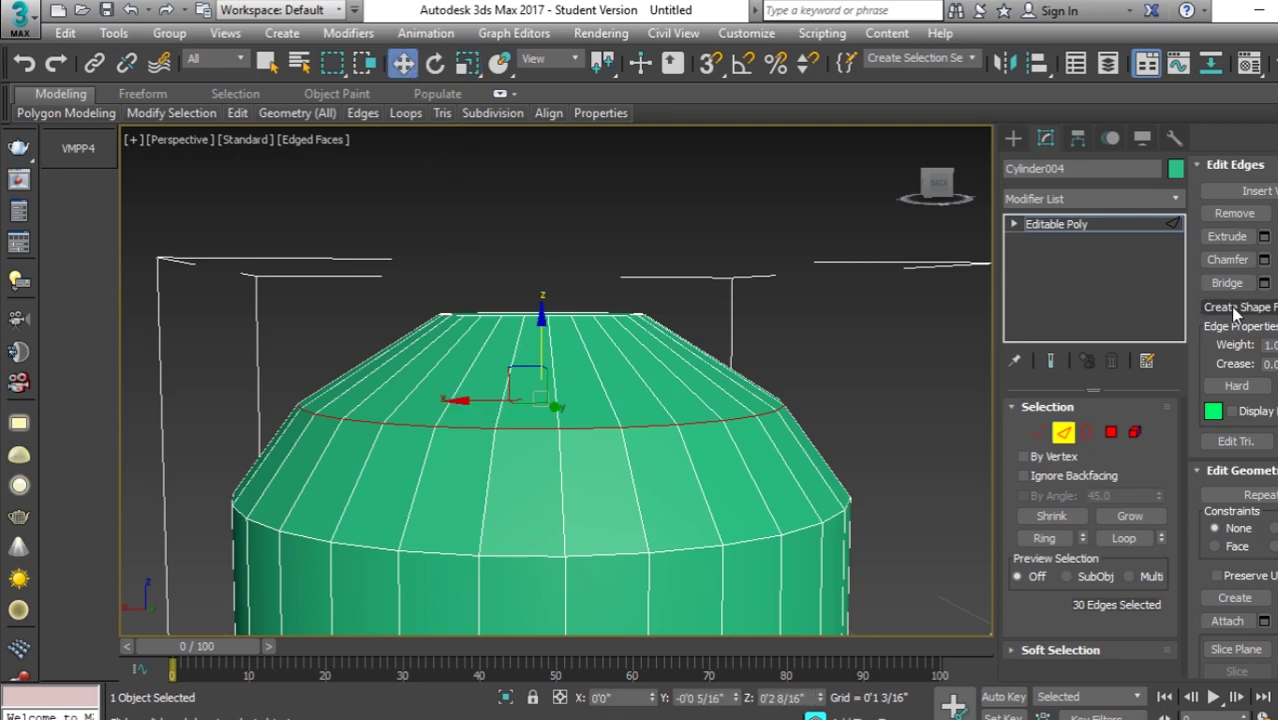
- Chamfer the new loop by 0'0 1/16" with 16 smooth segments and commit it
click(1264, 260)
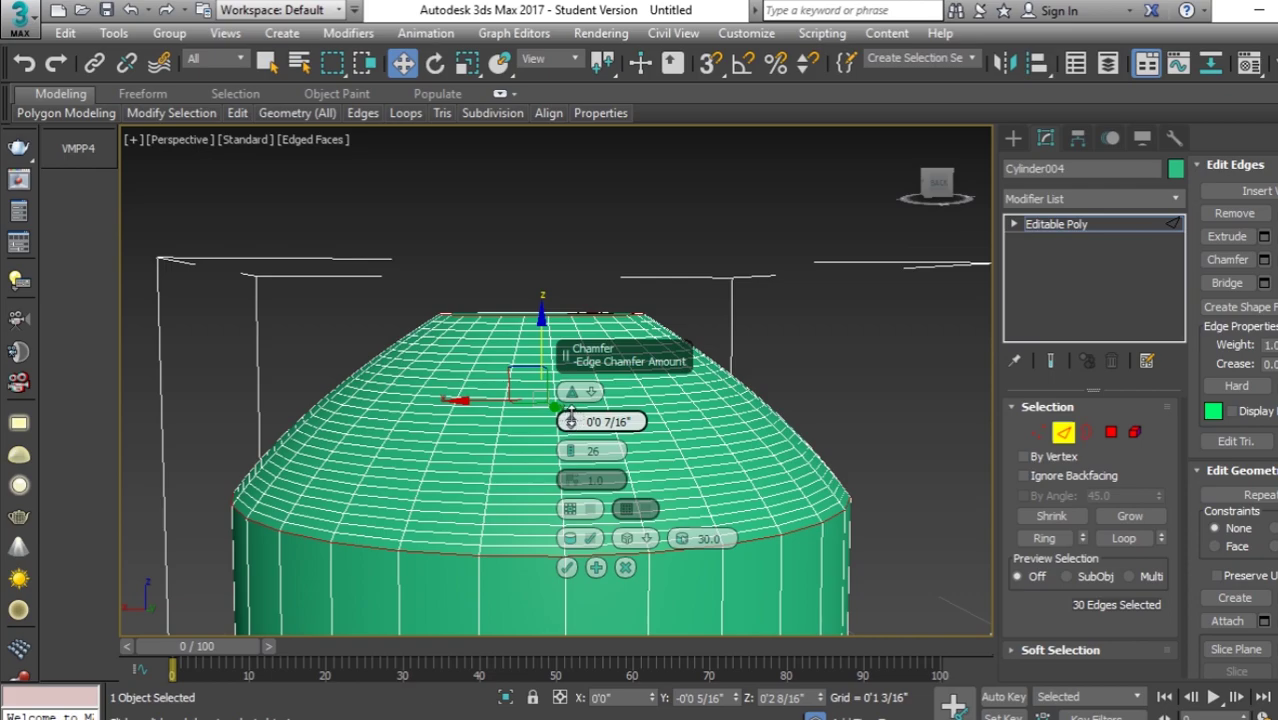
drag(570, 422, 563, 513)
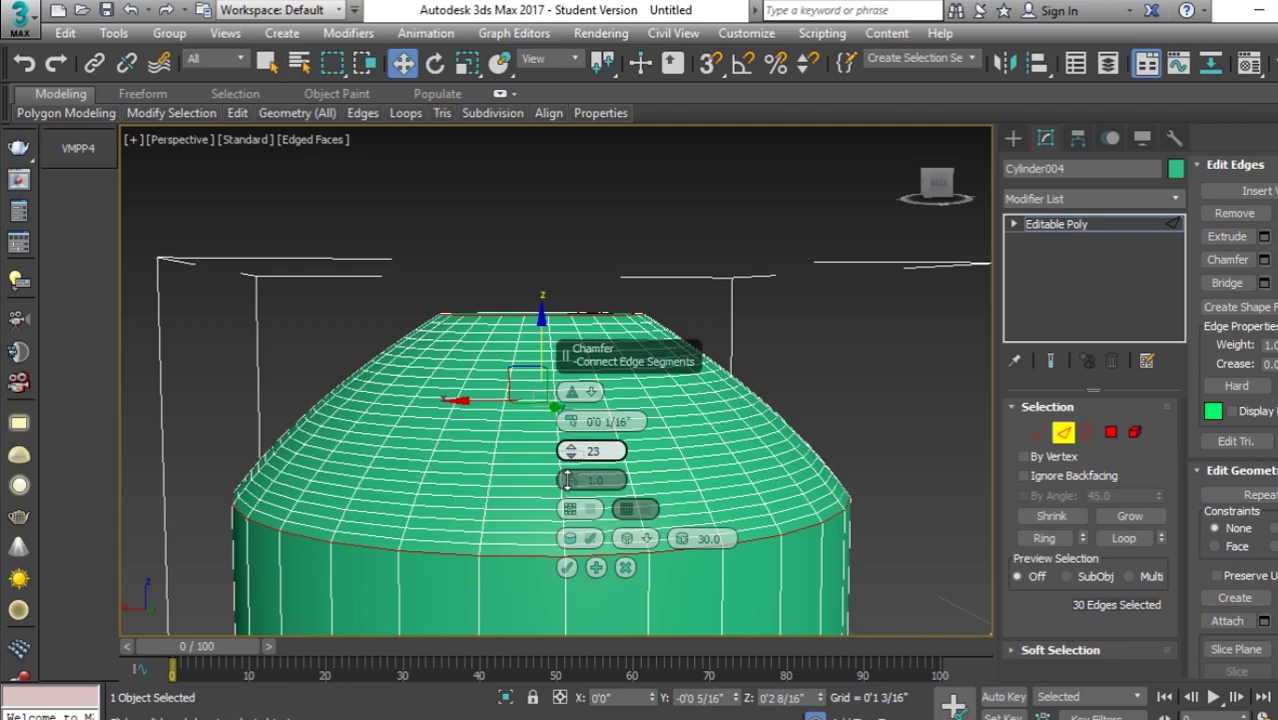
click(567, 567)
scroll(477, 468, down, 5)
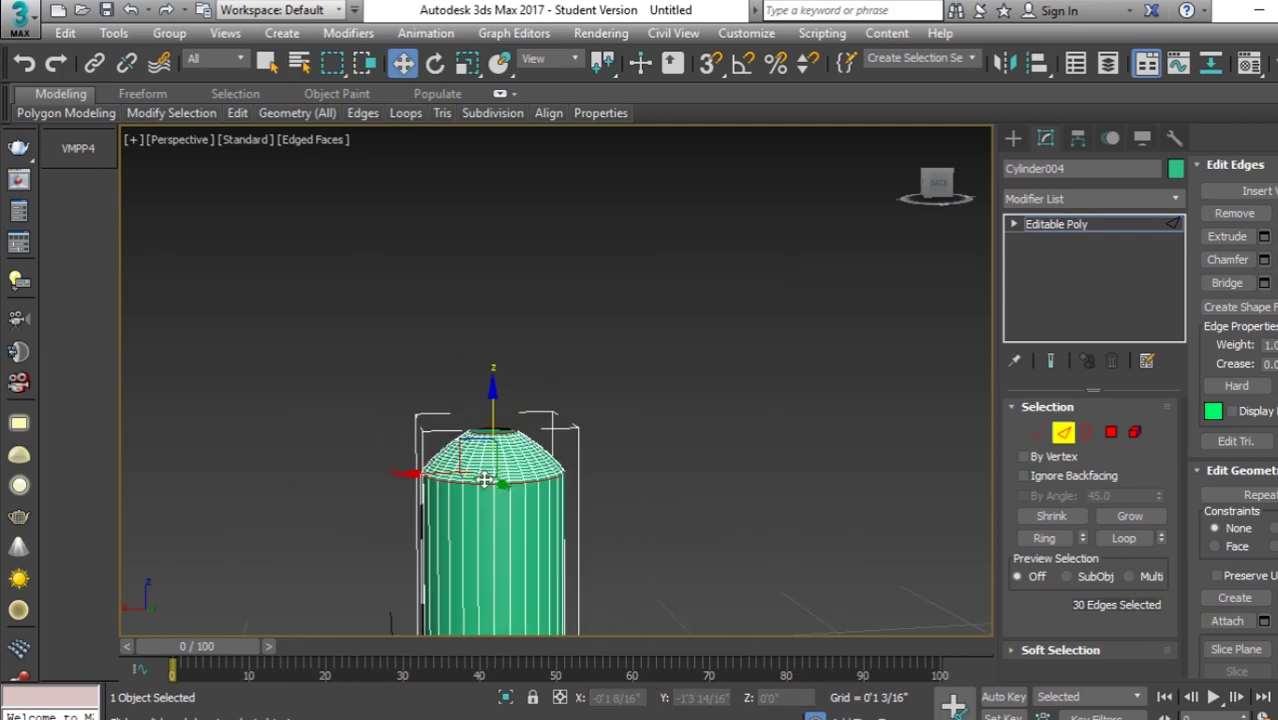
mouse_move(531, 385)
alt+middle_down()
mouse_move(672, 439)
mouse_move(633, 505)
alt+middle_up()
- Delete the old top cap polygon and cap the resulting hole's border with one new face
scroll(577, 349, up, 6)
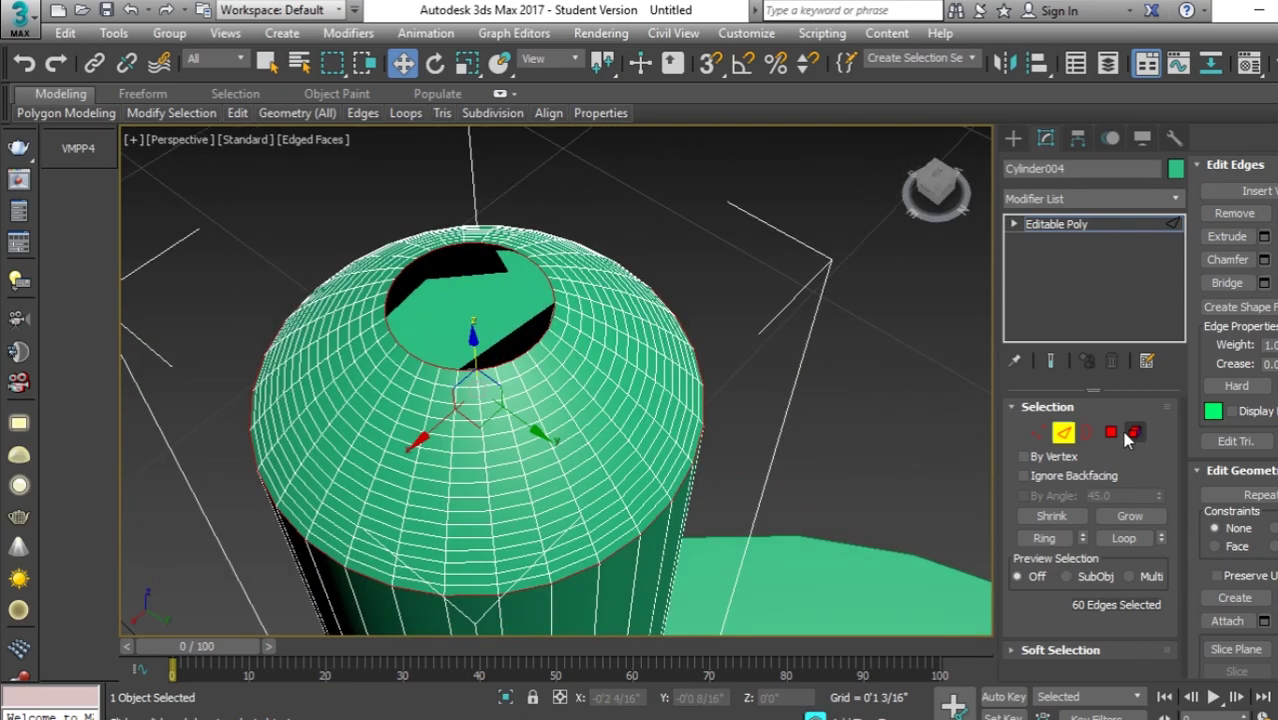
click(1128, 440)
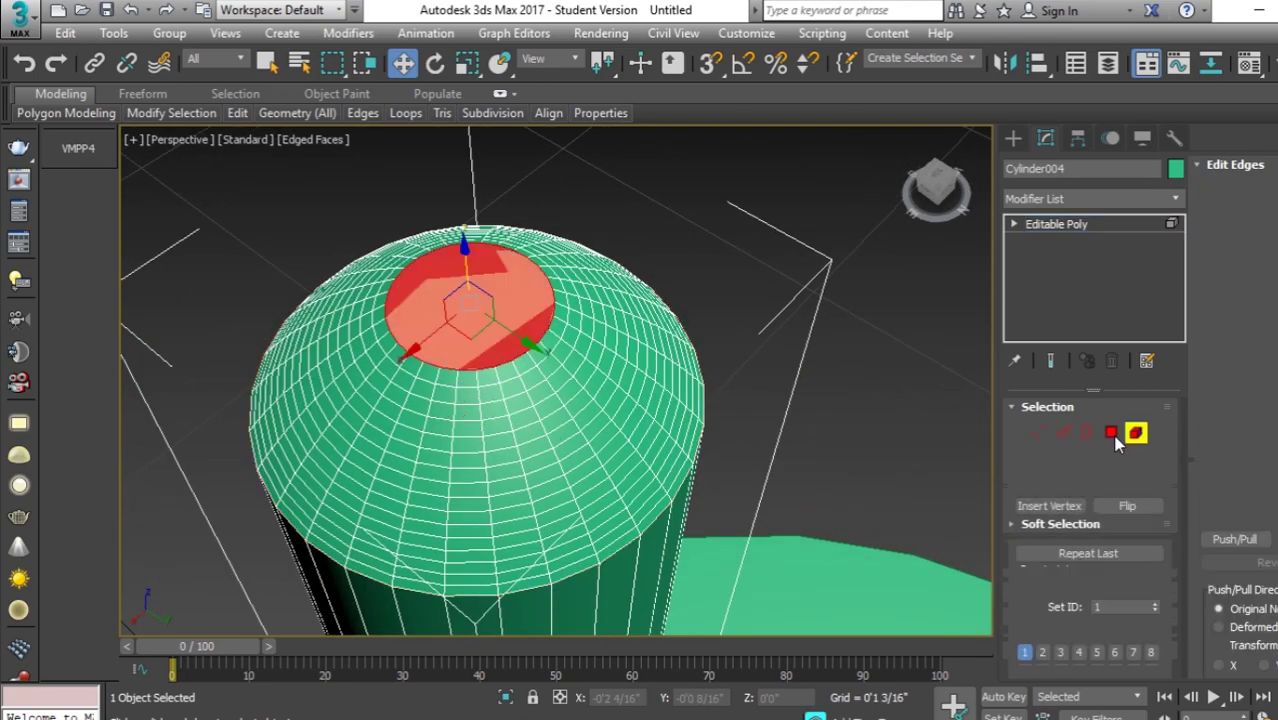
click(1112, 434)
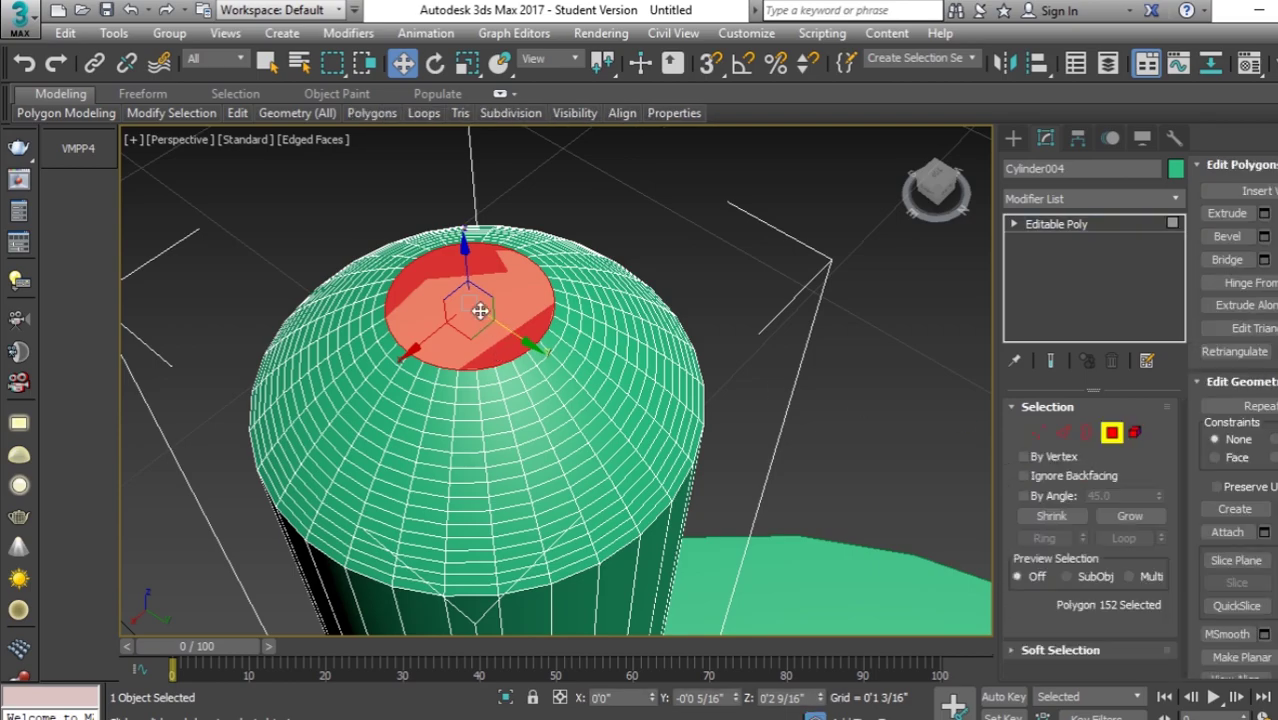
key(Delete)
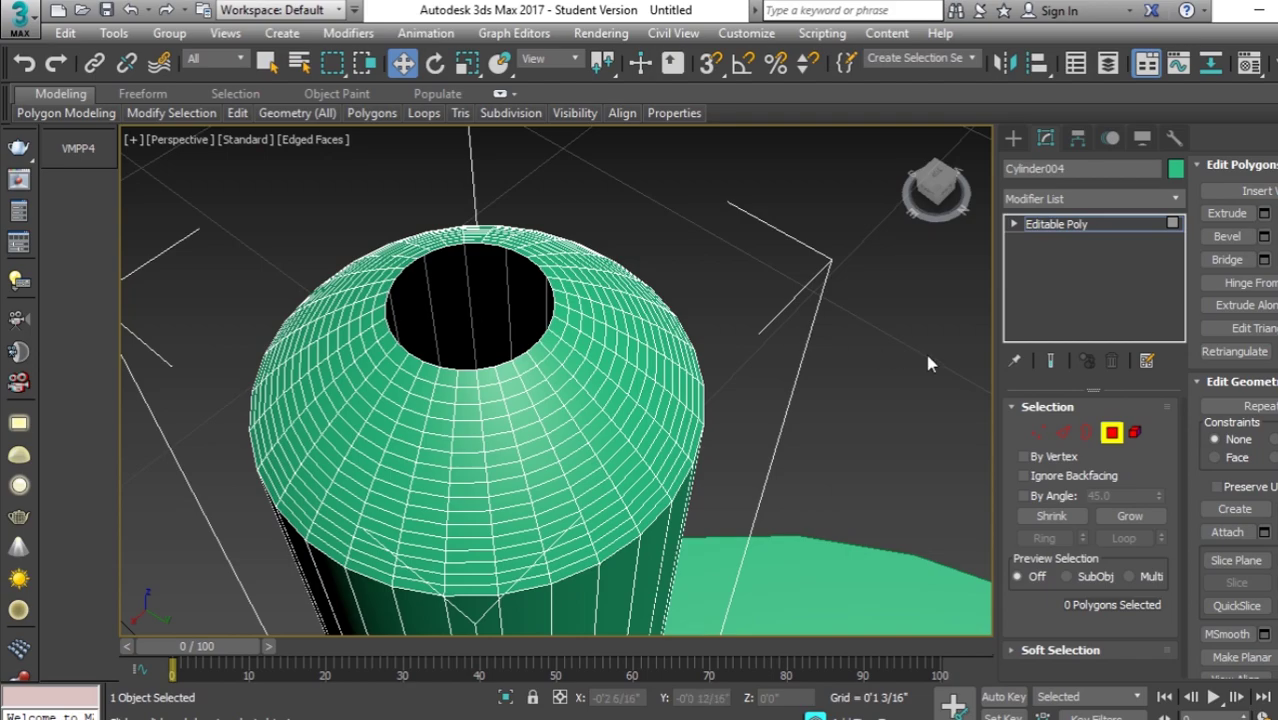
click(1087, 432)
click(525, 262)
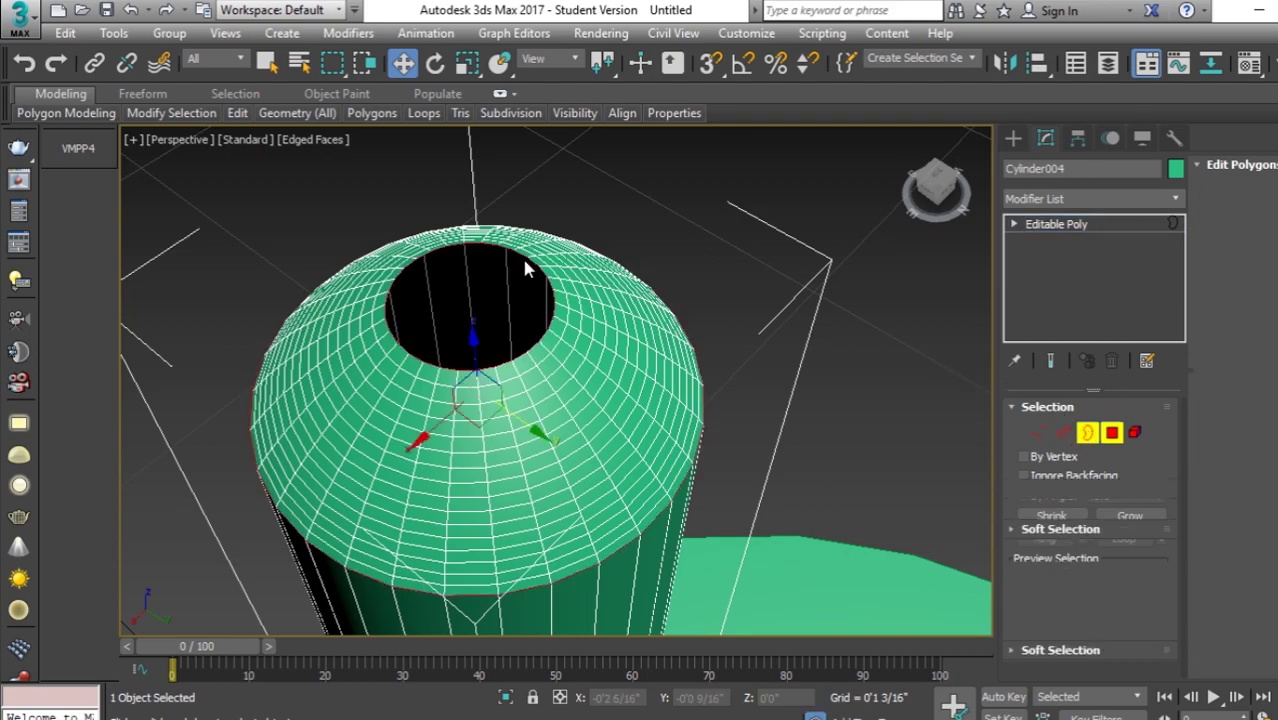
click(524, 262)
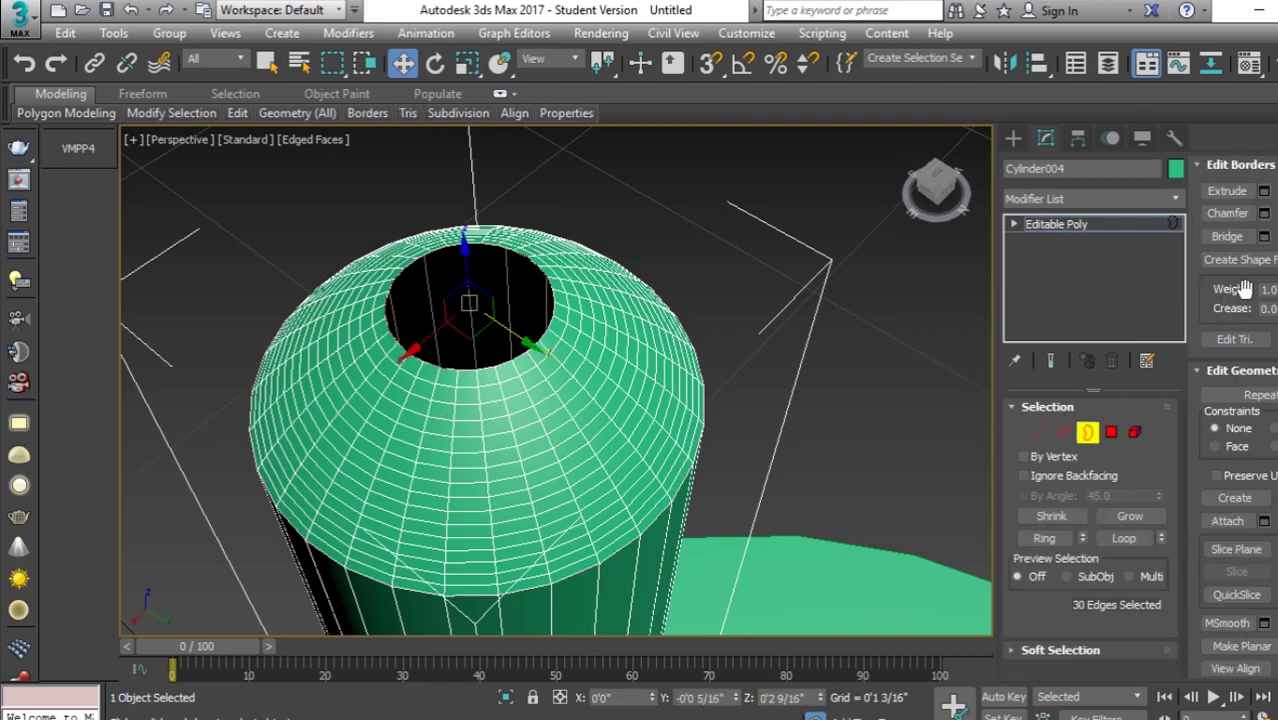
key(alt+p)
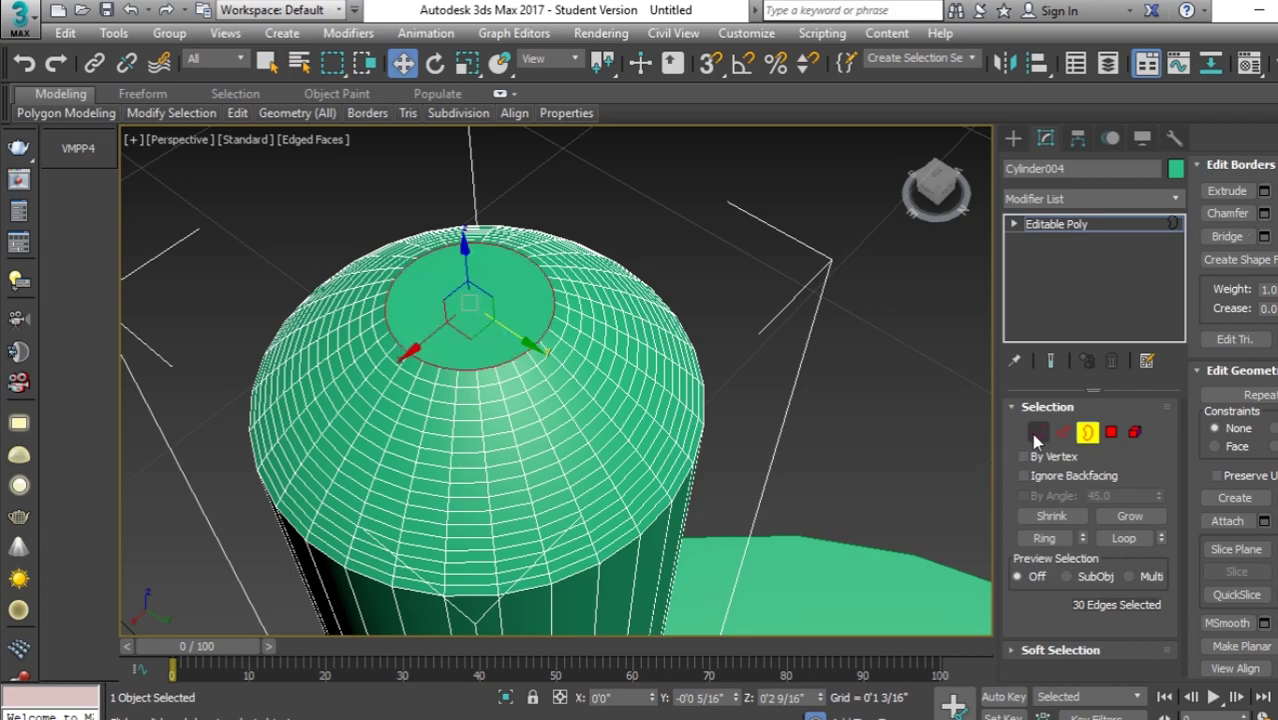
key(3)
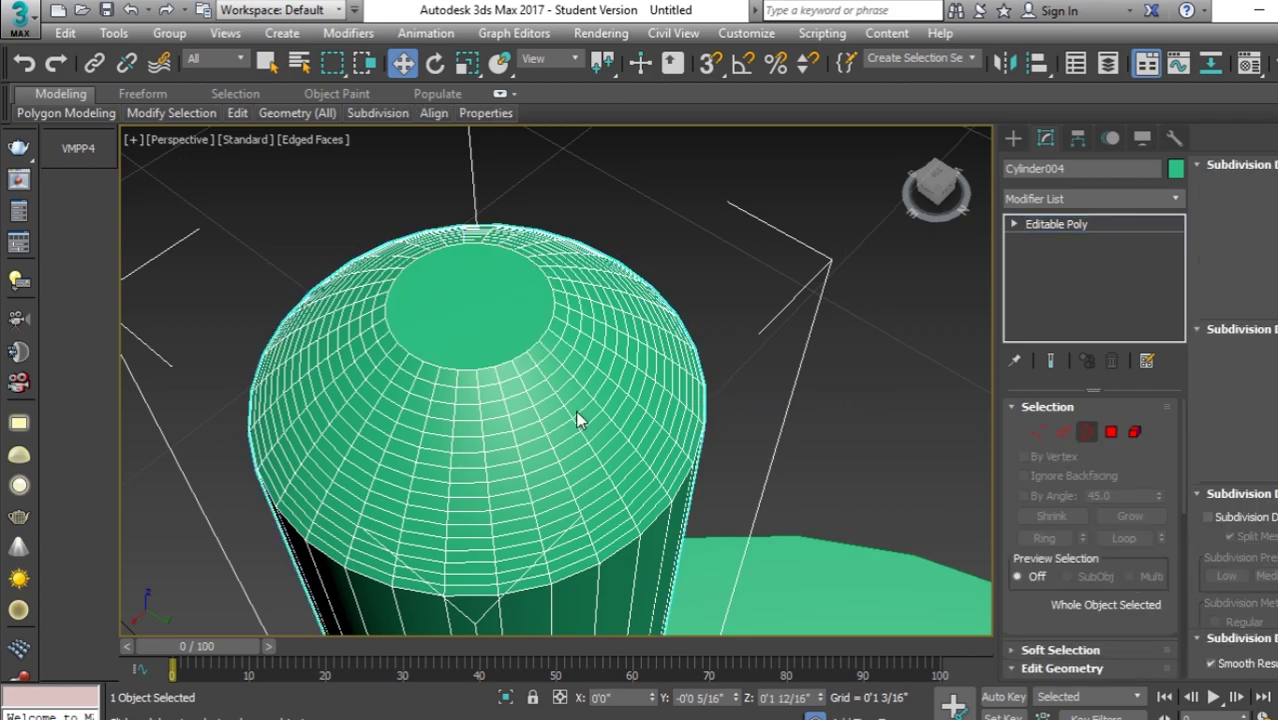
key(ctrl+d)
scroll(540, 421, down, 2)
scroll(540, 421, down, 3)
mouse_move(540, 421)
alt+middle_down()
mouse_move(605, 363)
mouse_move(648, 369)
mouse_move(530, 416)
alt+middle_up()
click(530, 416)
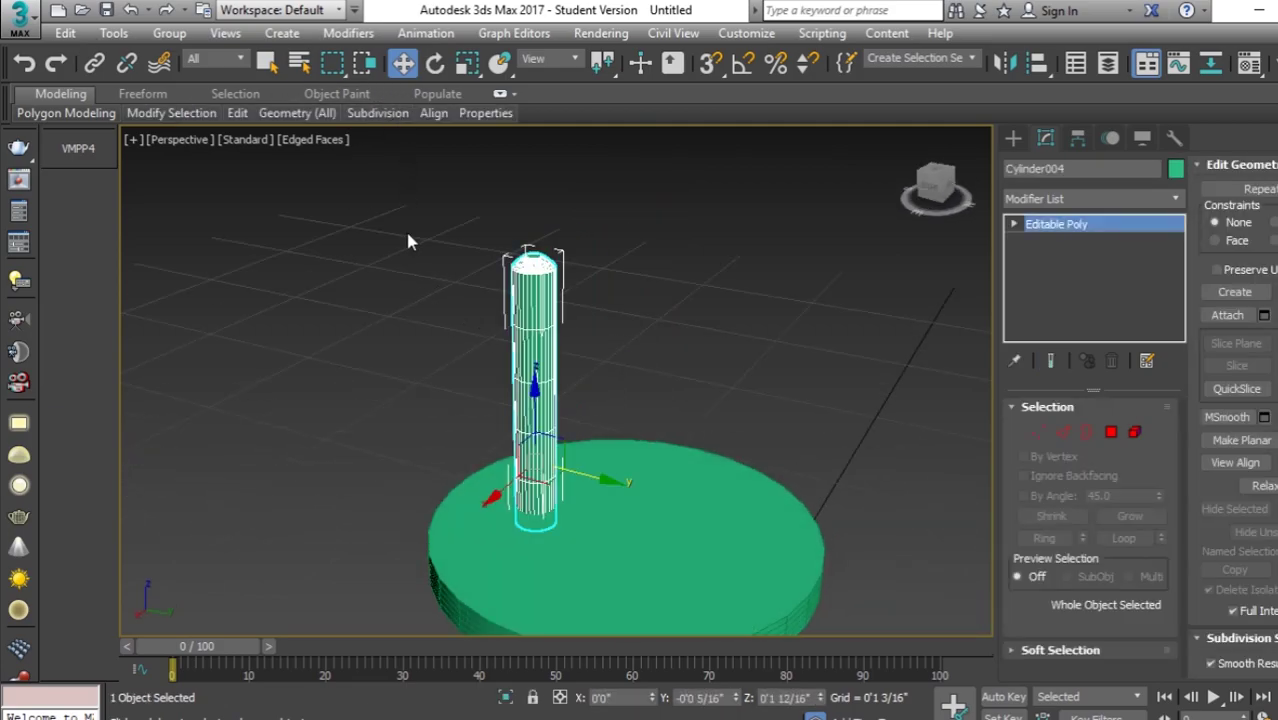
key(alt+w)
mouse_move(400, 243)
middle_down()
mouse_move(367, 270)
mouse_move(325, 262)
middle_up()
scroll(330, 266, down, 3)
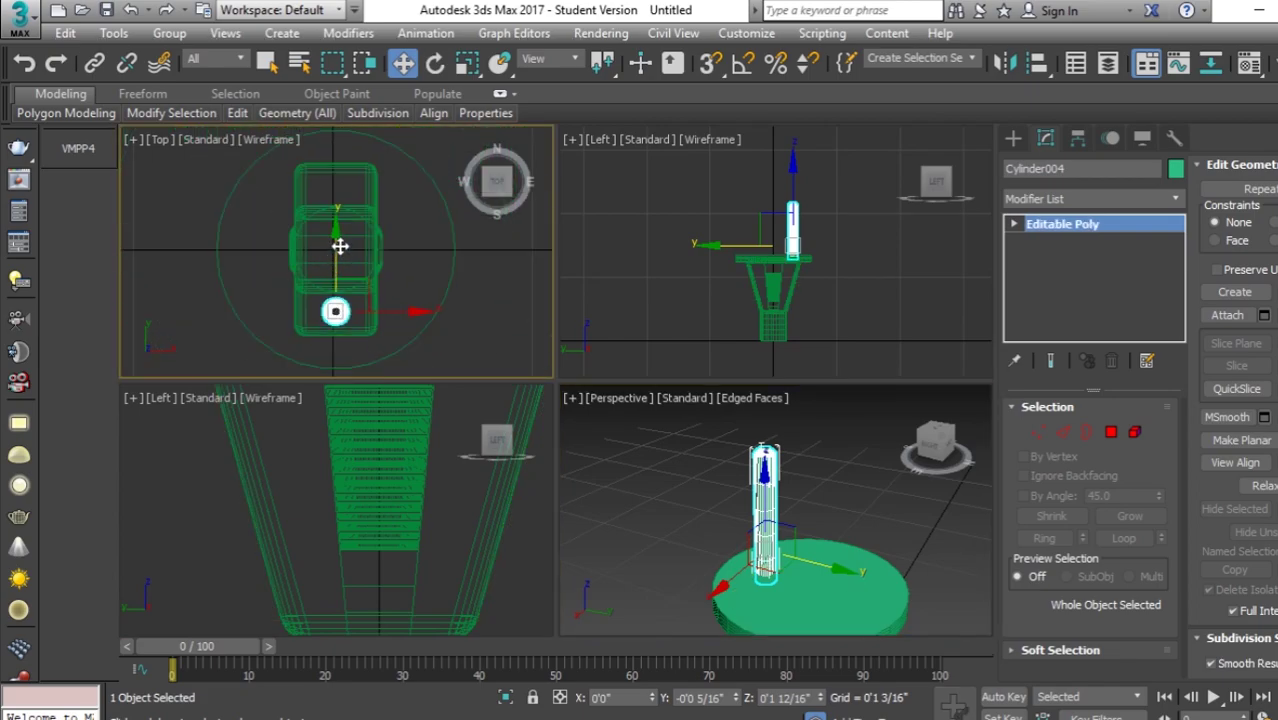
shift+drag(336, 270, 337, 147)
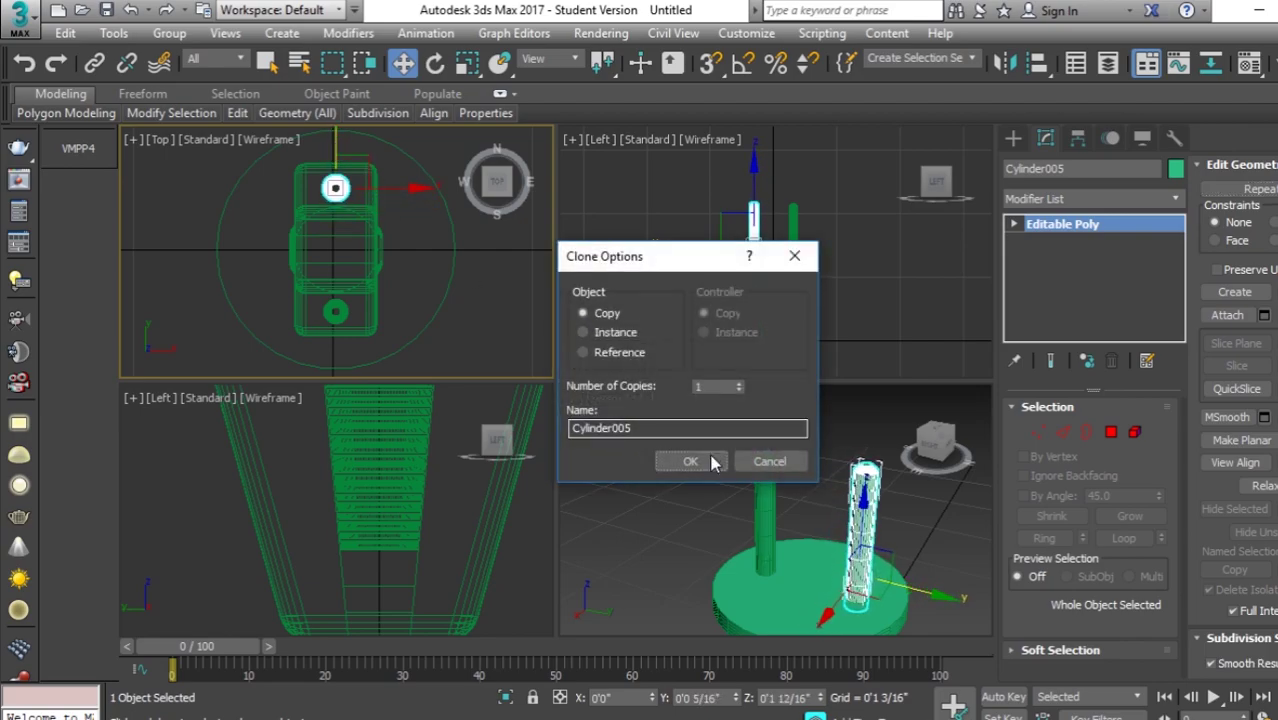
click(690, 461)
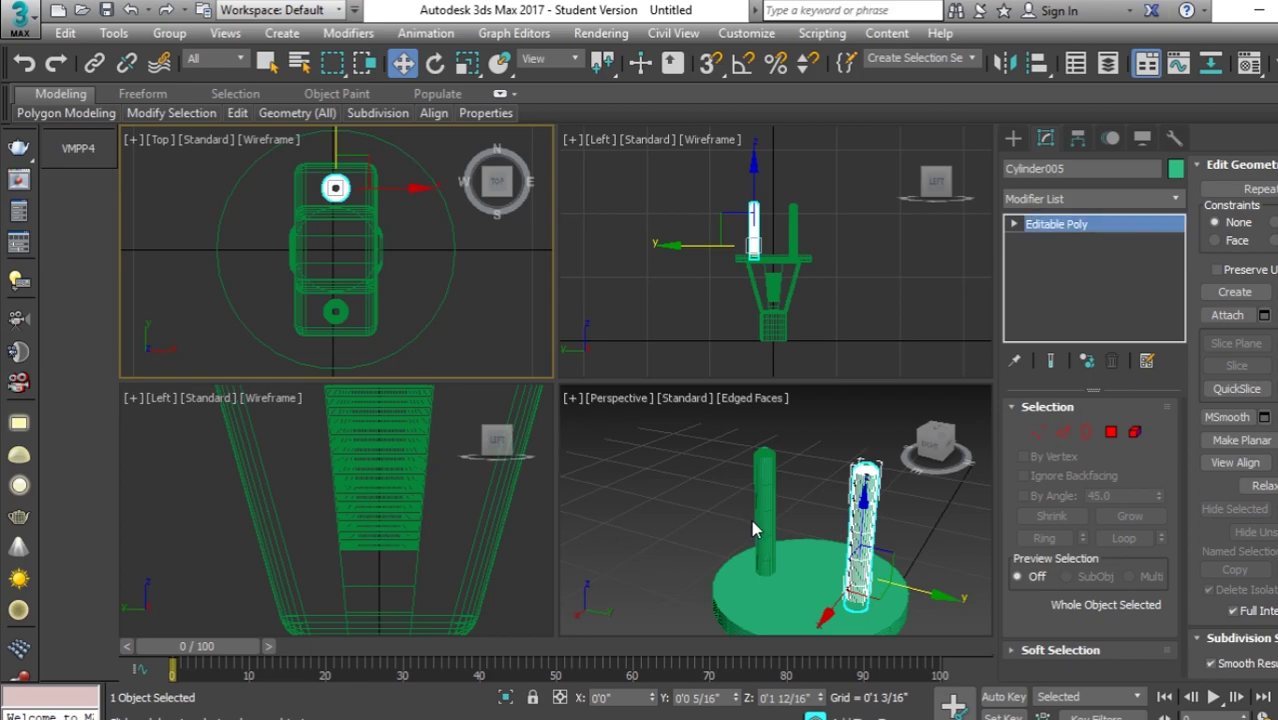
click(866, 510)
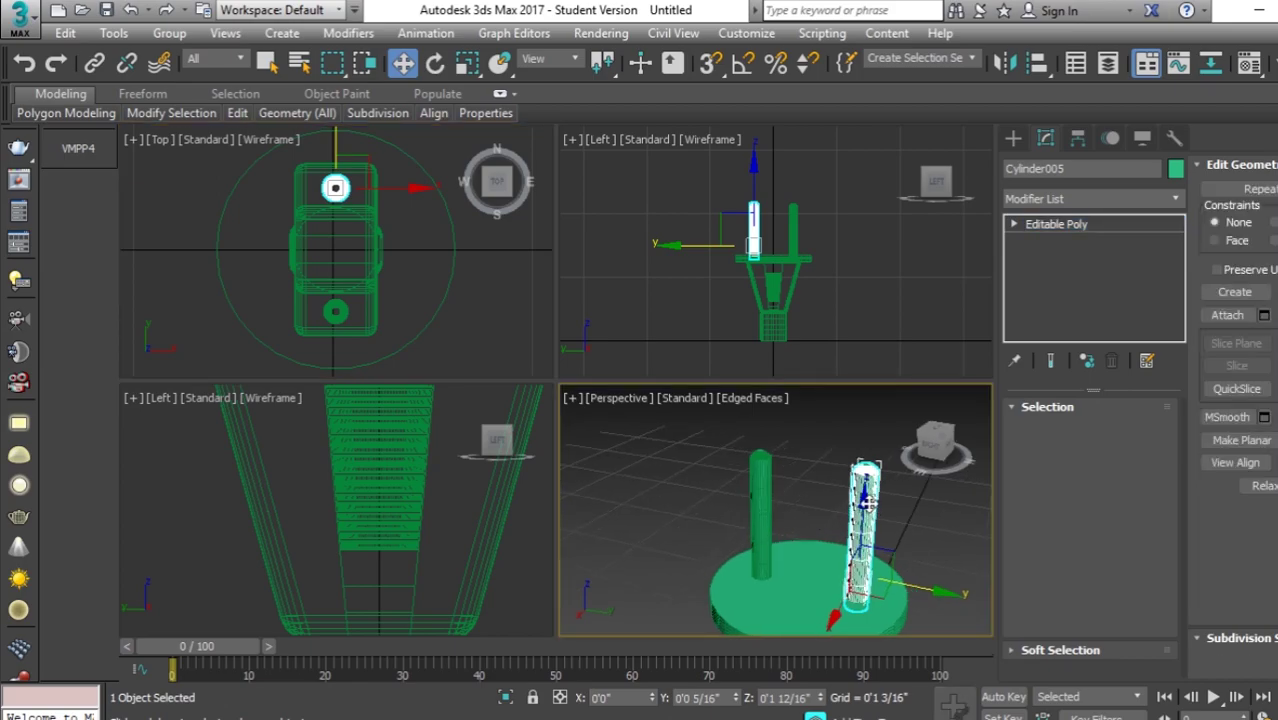
mouse_move(866, 510)
alt+middle_down()
mouse_move(785, 533)
mouse_move(879, 499)
alt+middle_up()
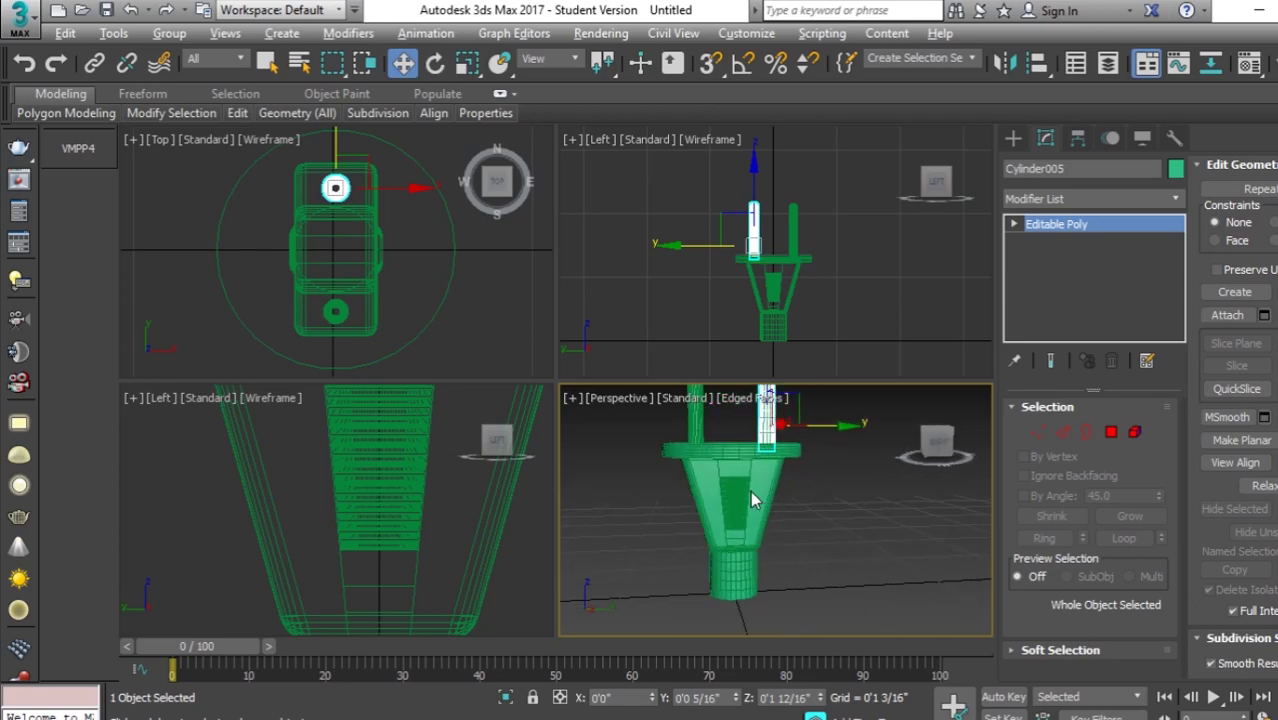
scroll(700, 505, up, 3)
scroll(665, 515, up, 2)
mouse_move(665, 515)
alt+middle_down()
mouse_move(857, 470)
mouse_move(862, 549)
alt+middle_up()
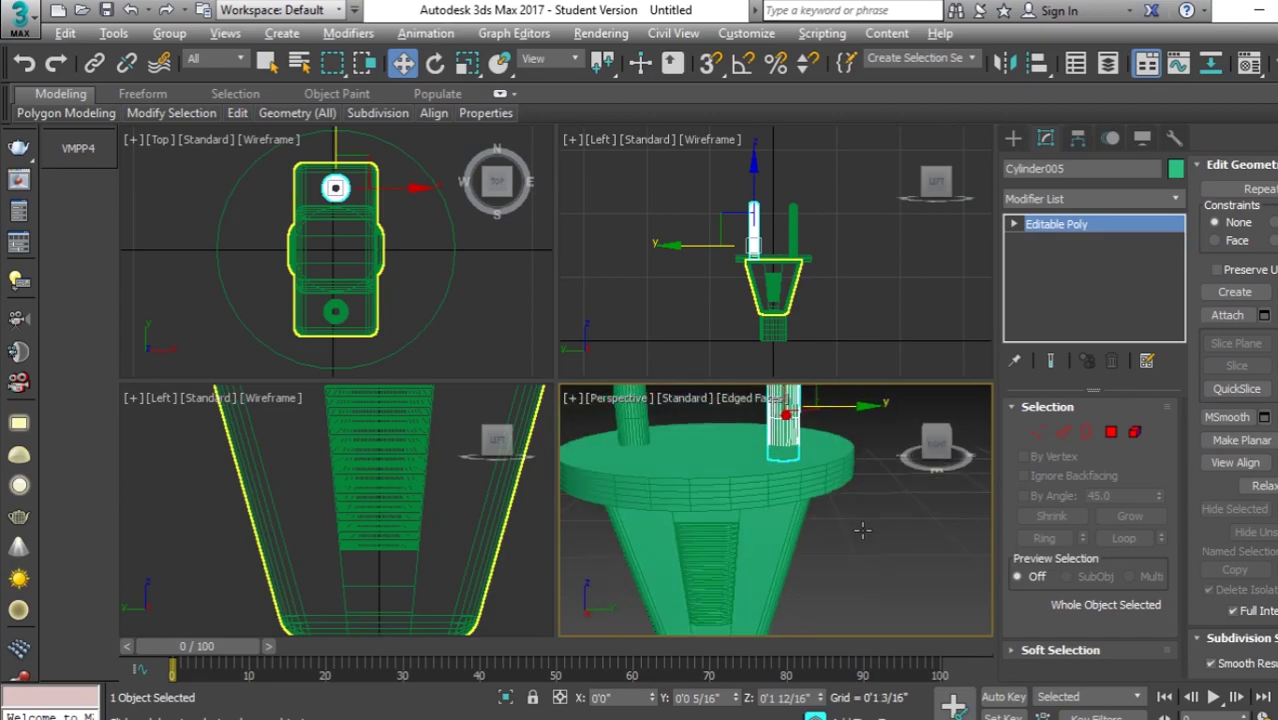
scroll(840, 500, up, 3)
- Convert the disc Cylinder003 to an Editable Poly and enter Edge mode
click(822, 461)
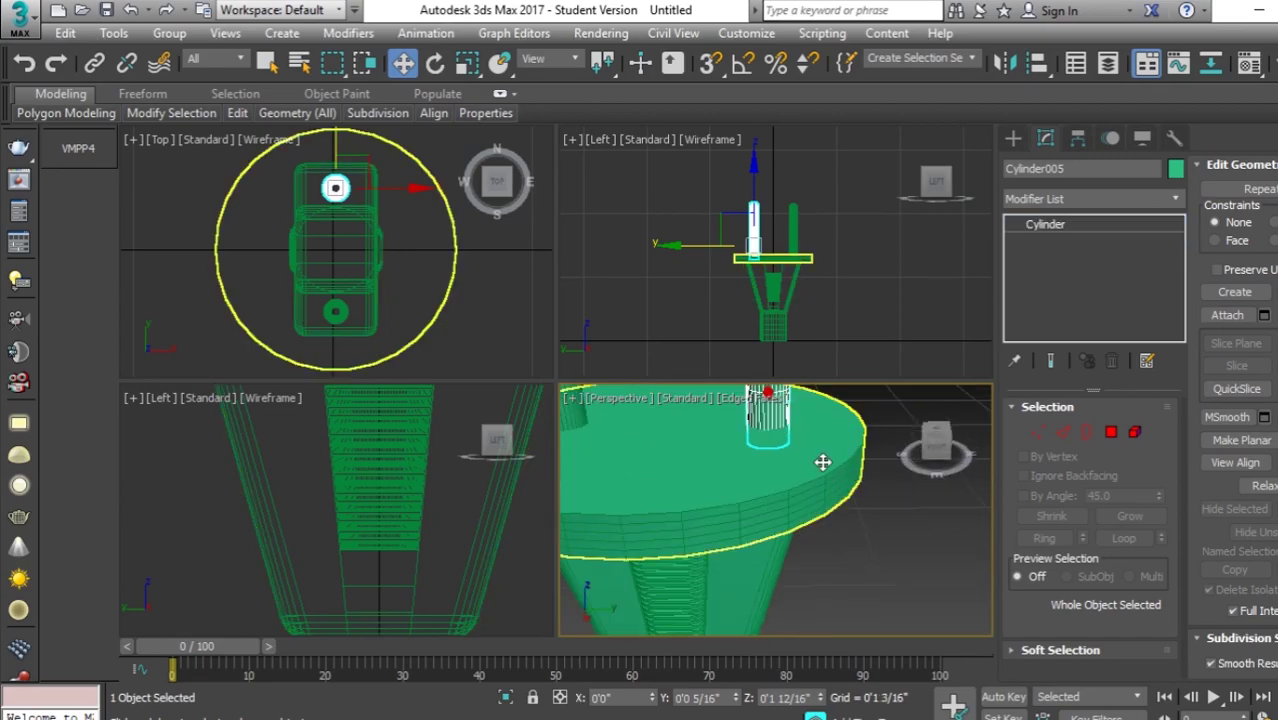
right_click(697, 430)
mouse_move(740, 635)
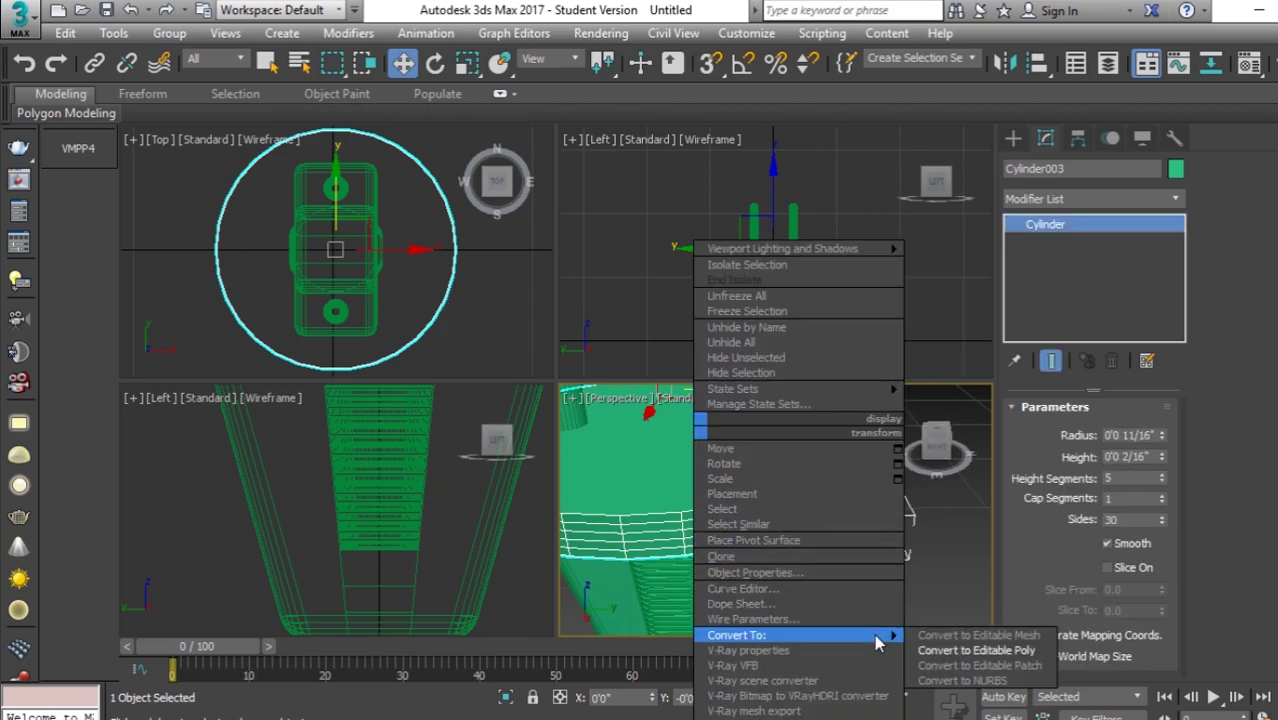
click(976, 650)
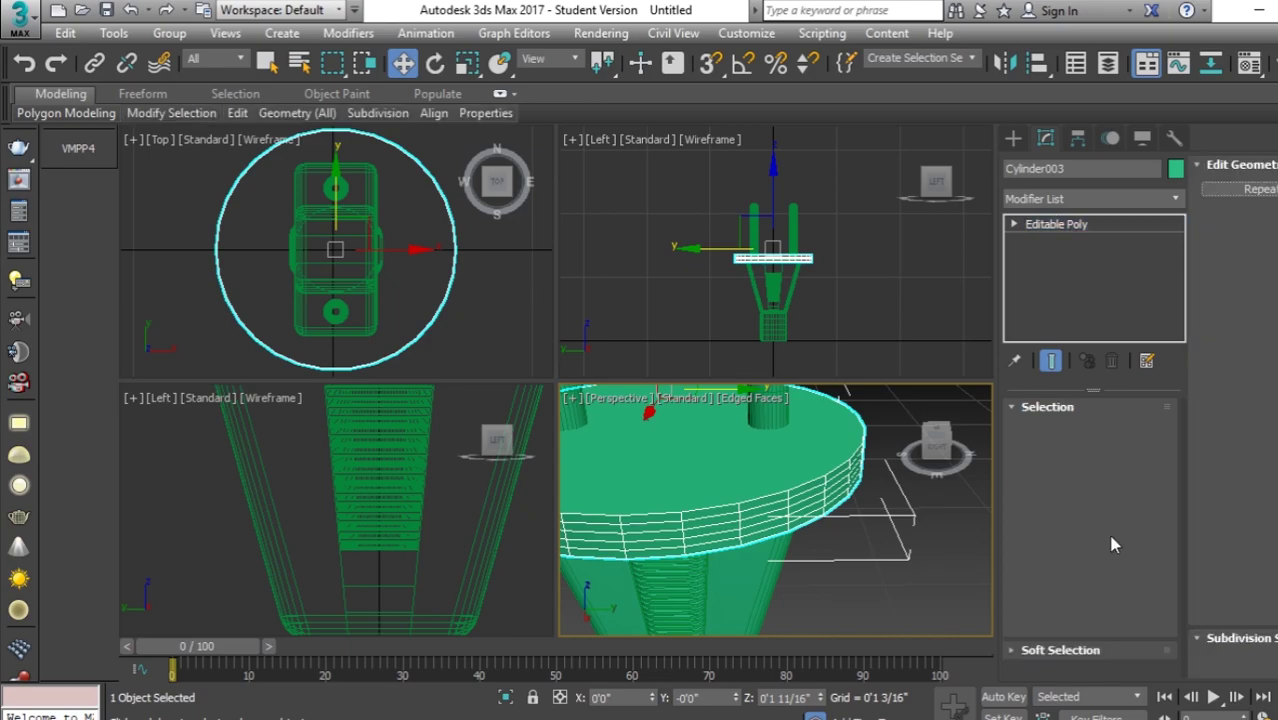
click(1061, 436)
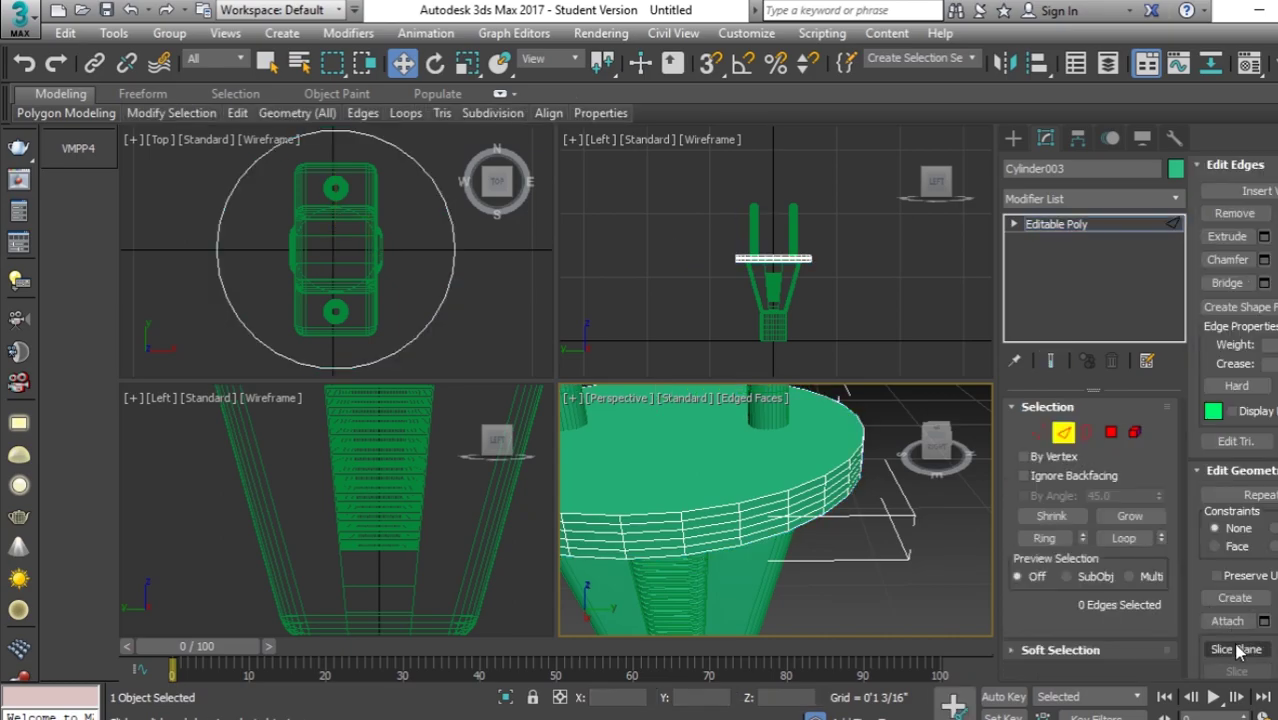
- Add a slice plane and rotate it upright by 90° using Angle Snap
click(1236, 650)
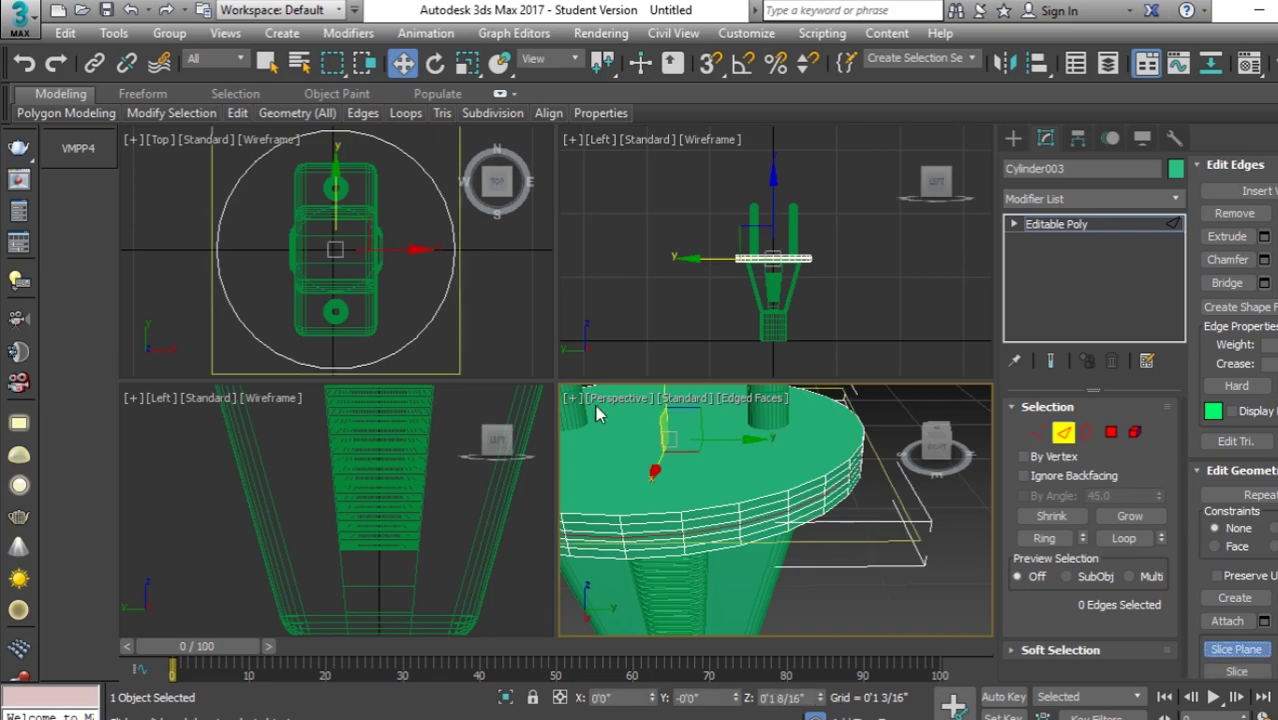
click(435, 63)
click(333, 210)
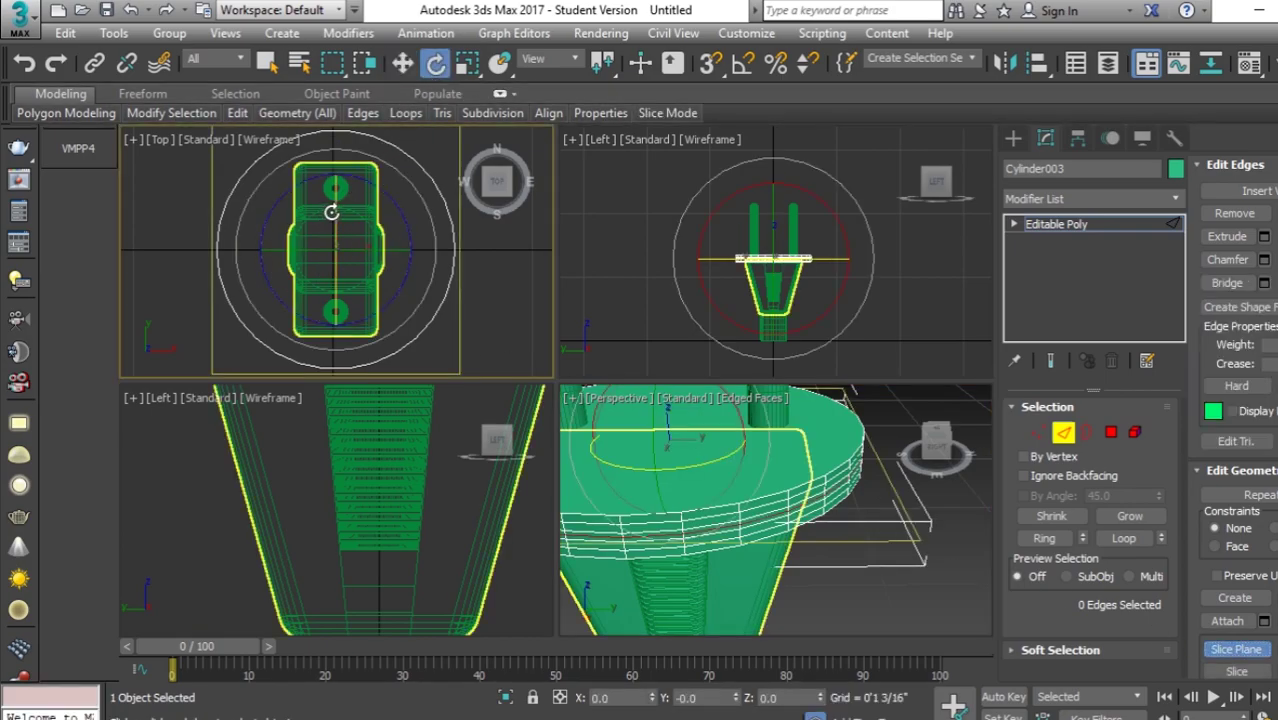
drag(331, 212, 339, 271)
right_click(339, 267)
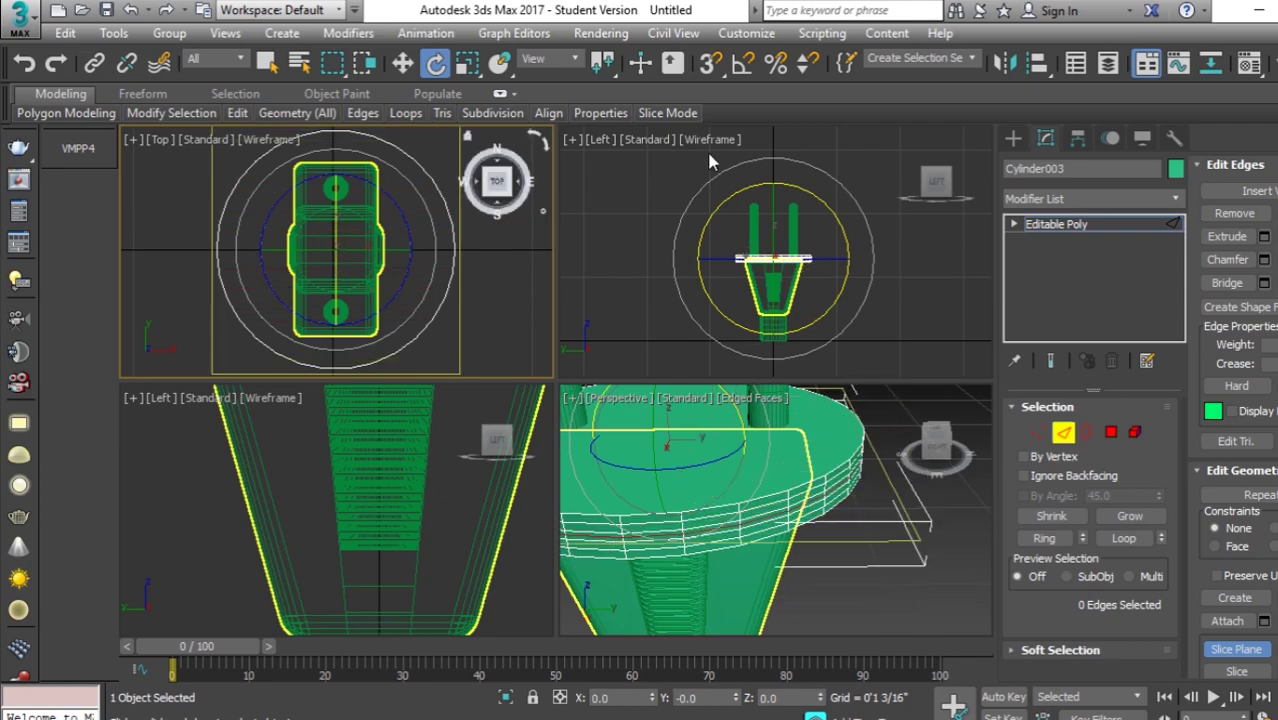
click(743, 63)
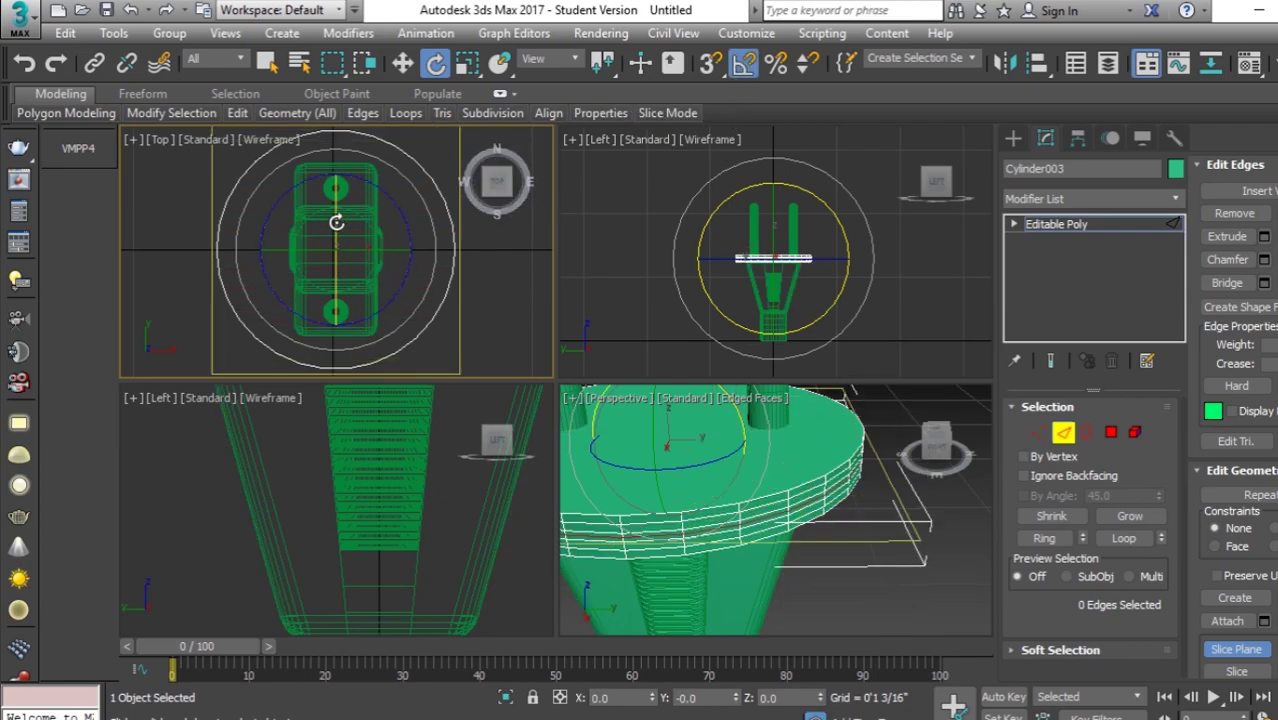
drag(336, 222, 338, 239)
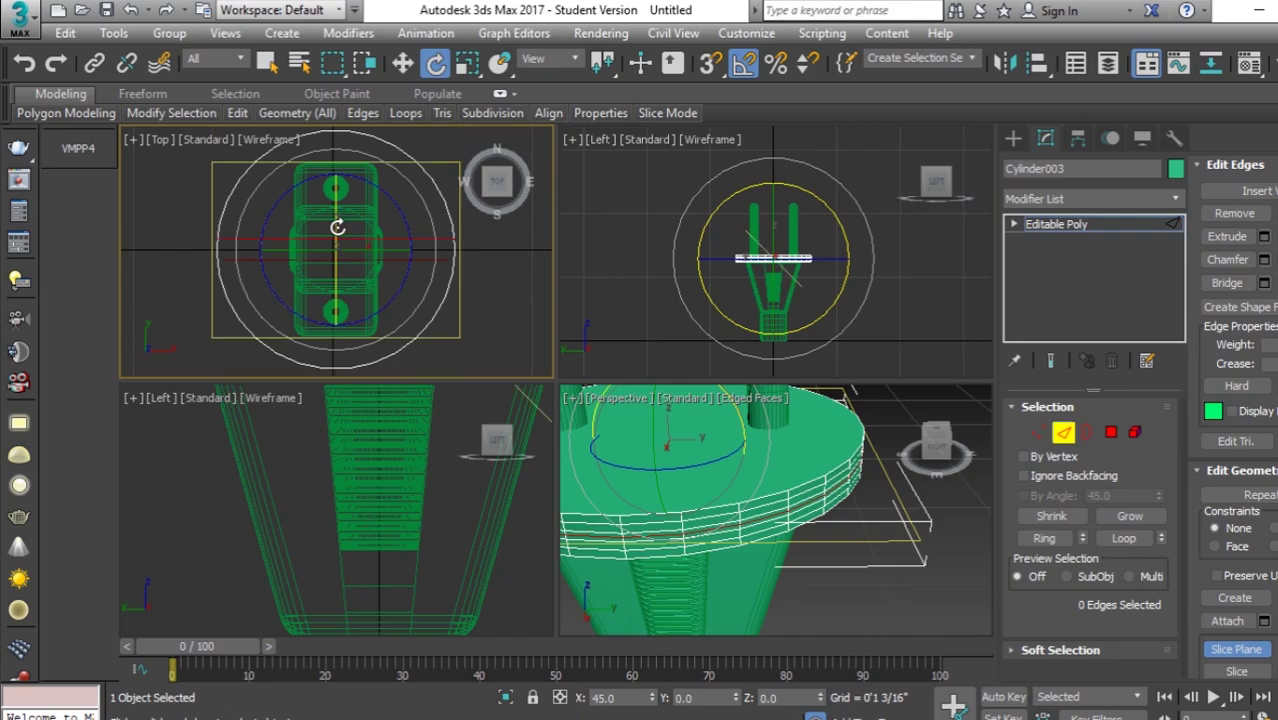
- Move the slice plane near the disc's edge and slice the disc
click(402, 63)
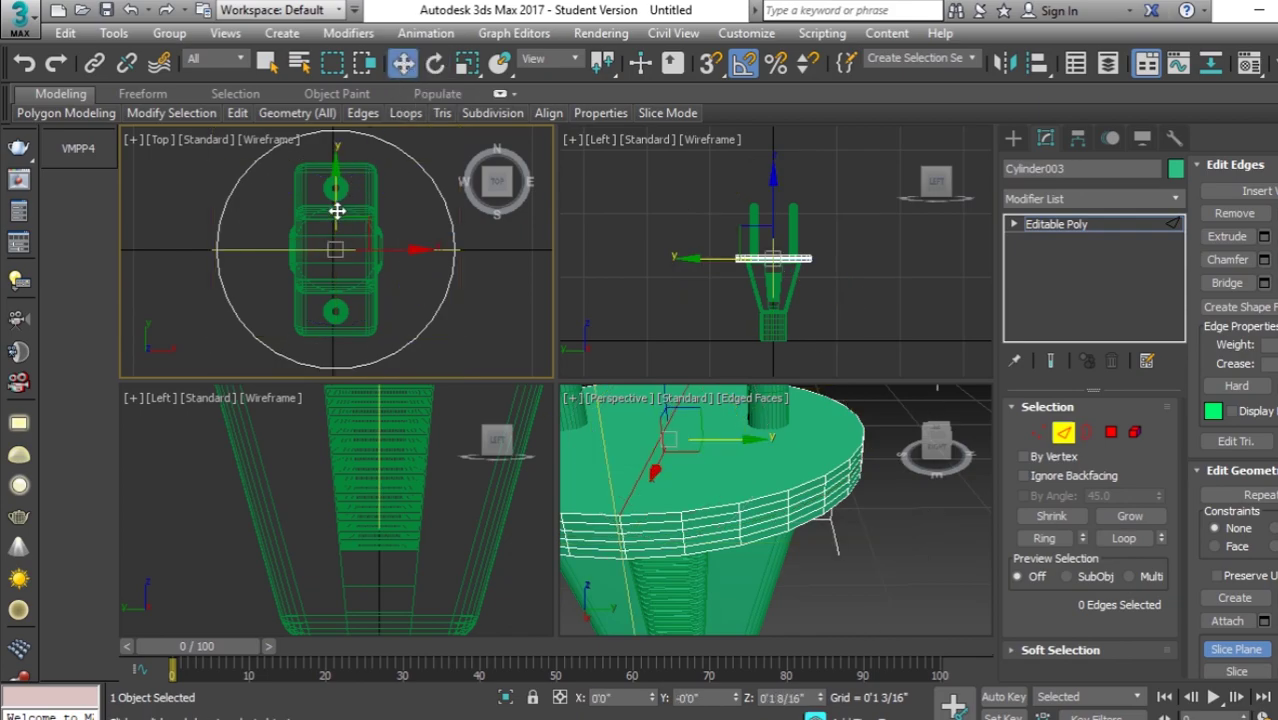
mouse_move(337, 210)
mouse_down()
mouse_move(325, 305)
mouse_move(335, 345)
mouse_up()
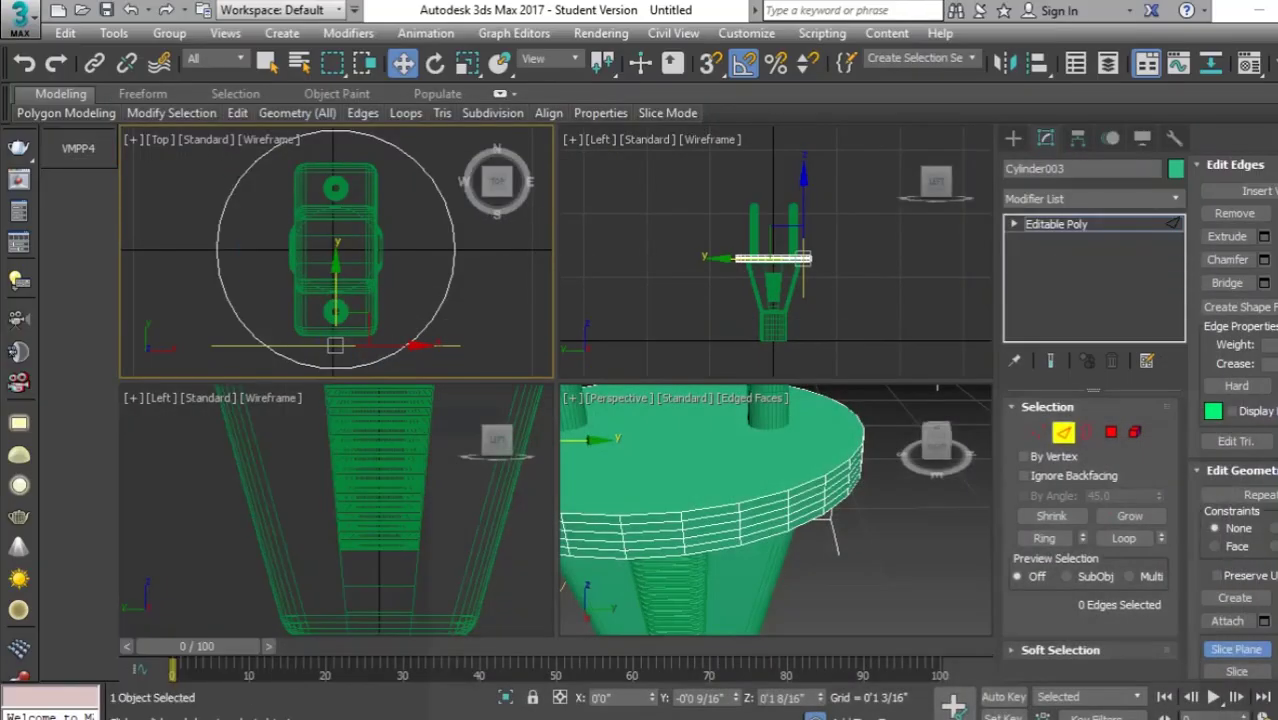
scroll(342, 322, up, 2)
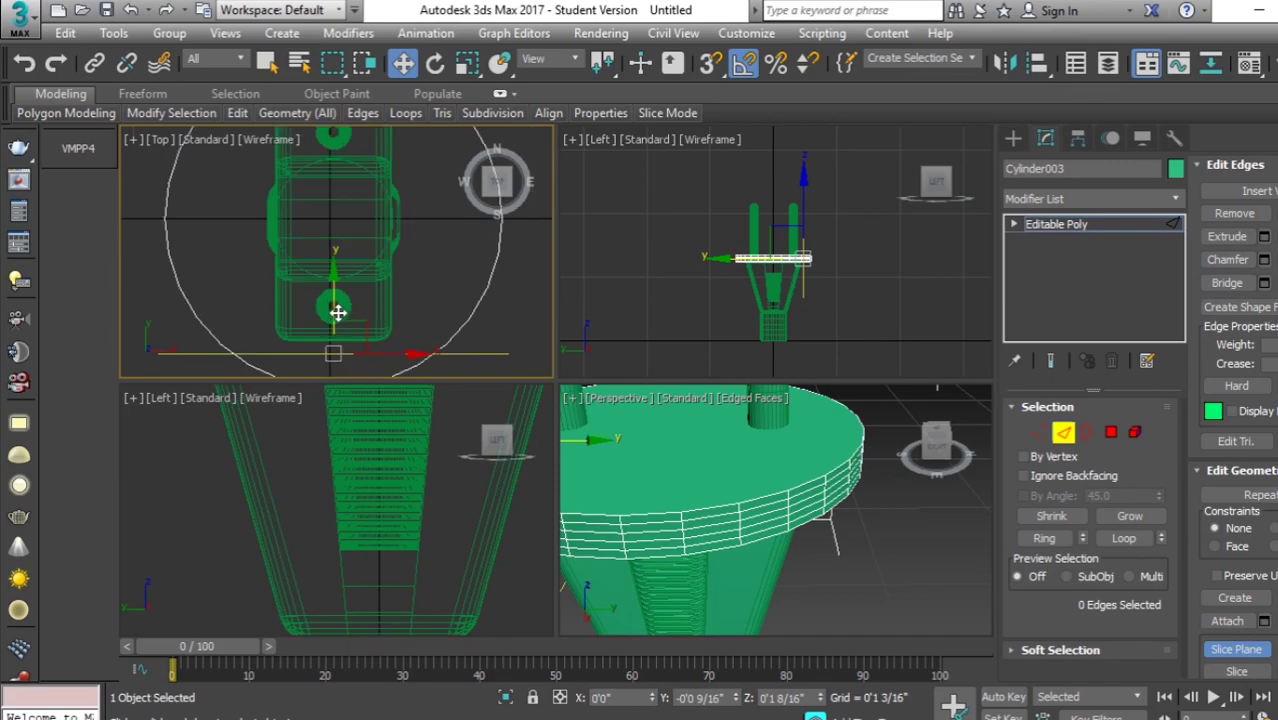
scroll(338, 311, down, 3)
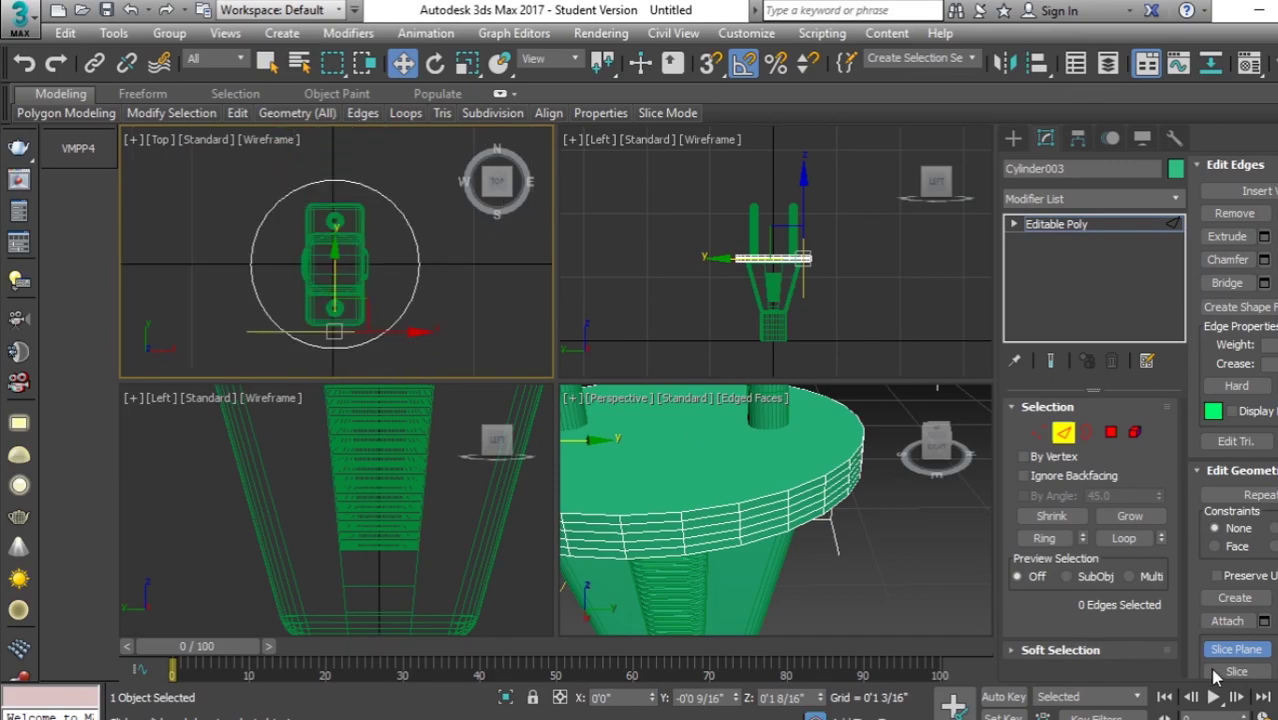
drag(336, 284, 341, 231)
drag(355, 165, 354, 141)
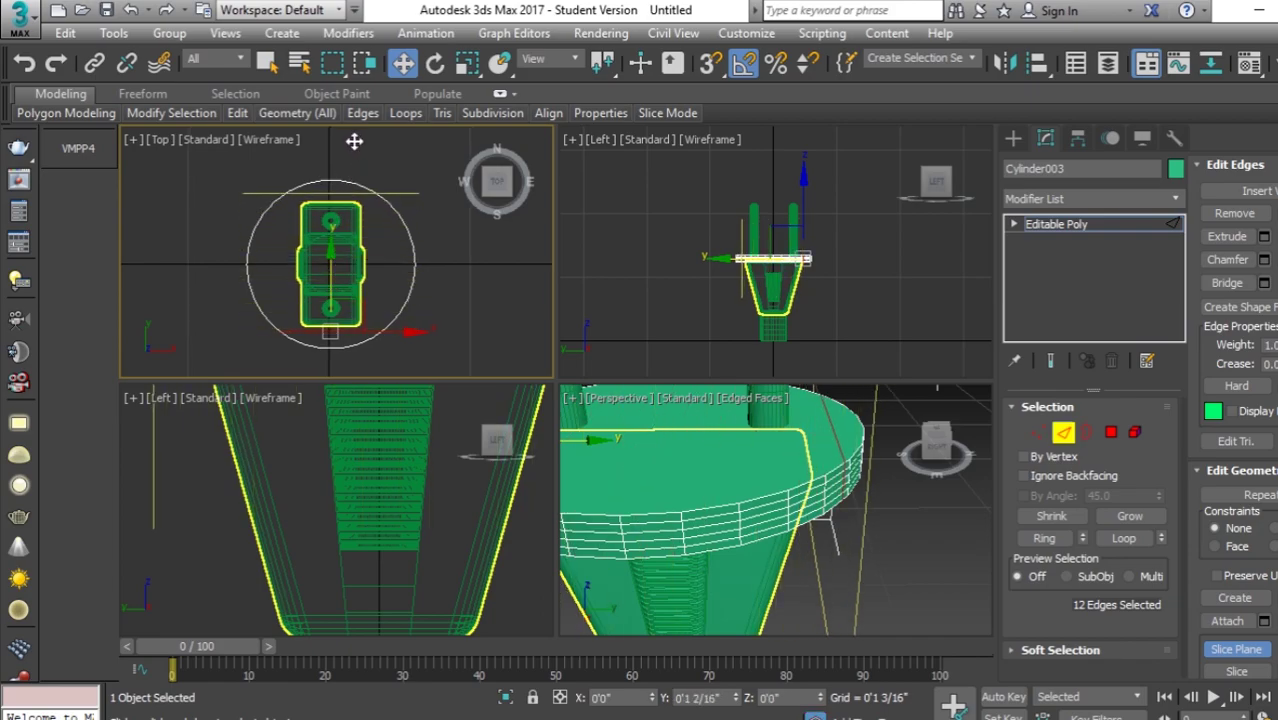
drag(353, 141, 350, 144)
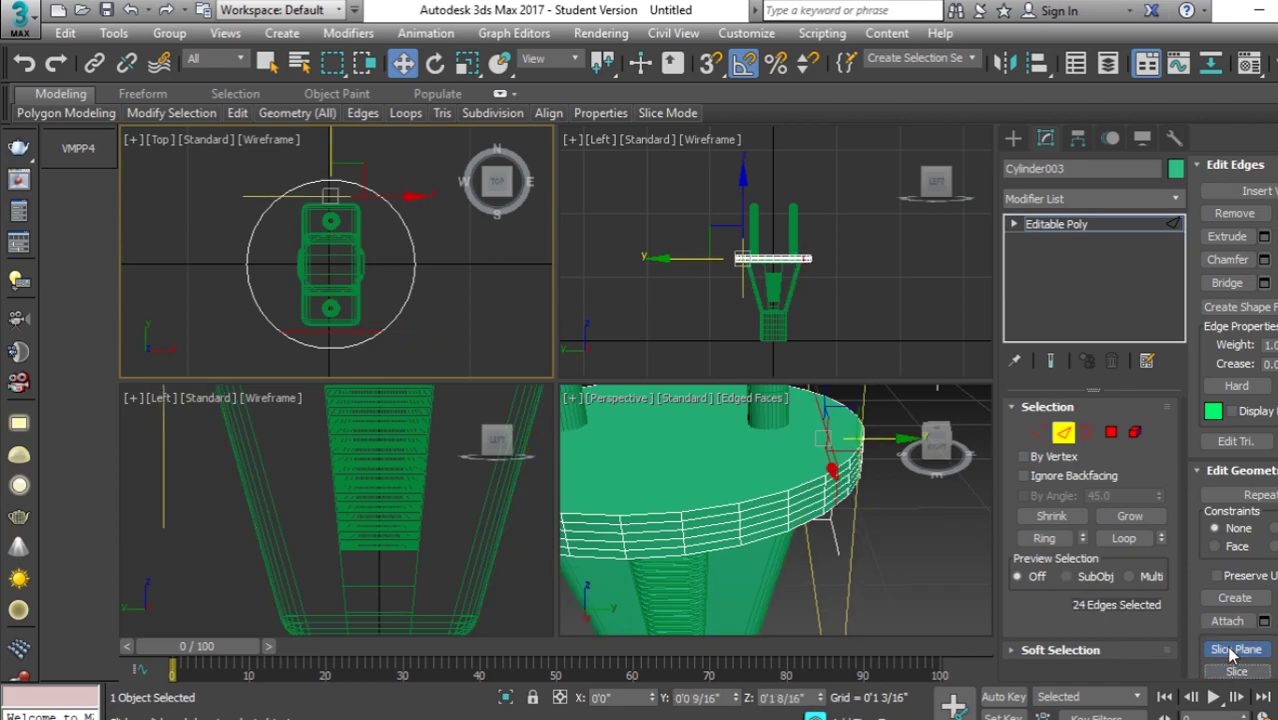
click(1233, 651)
- Delete the disc's faces beyond the upper slice line, including leftovers
click(1108, 436)
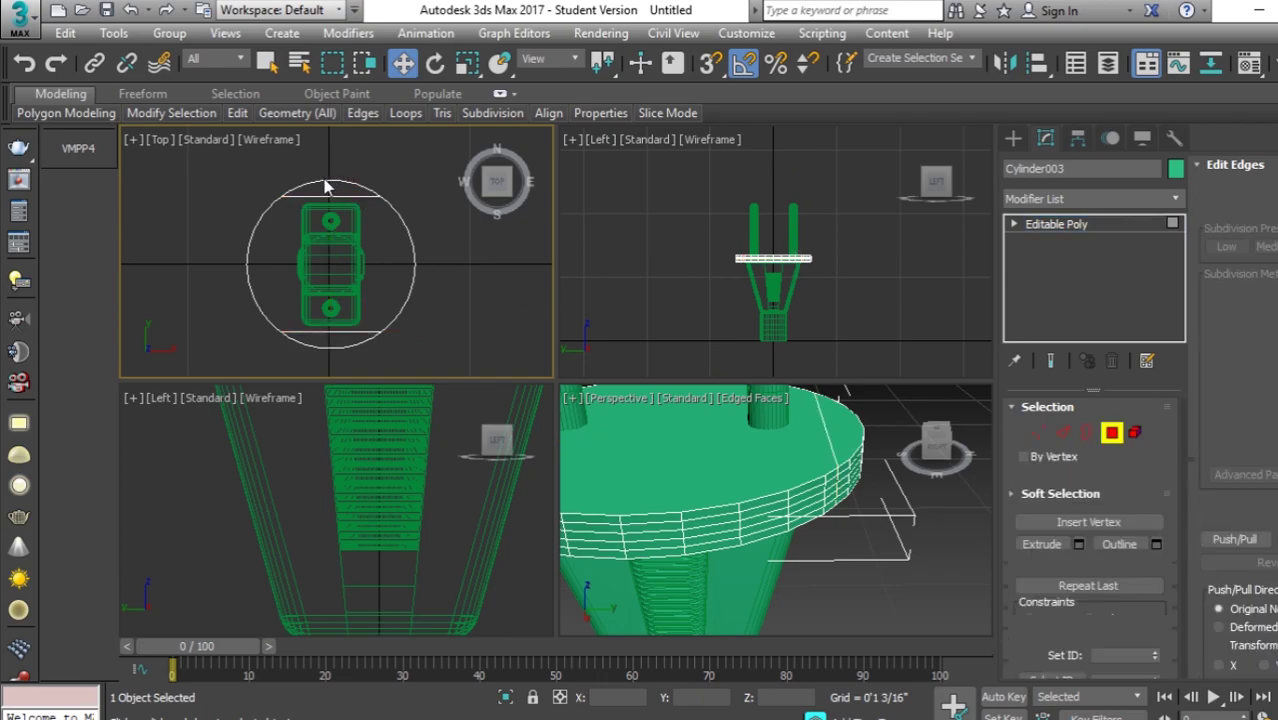
scroll(340, 188, up, 2)
scroll(305, 187, up, 2)
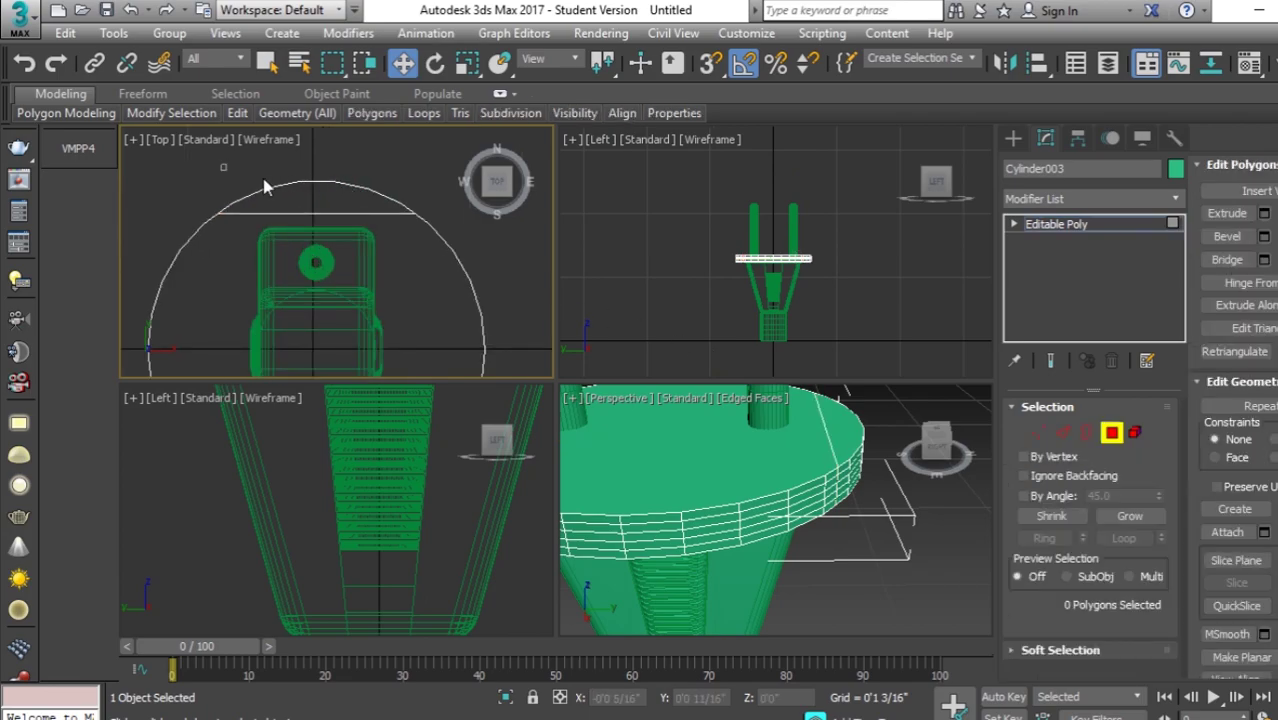
drag(428, 211, 431, 198)
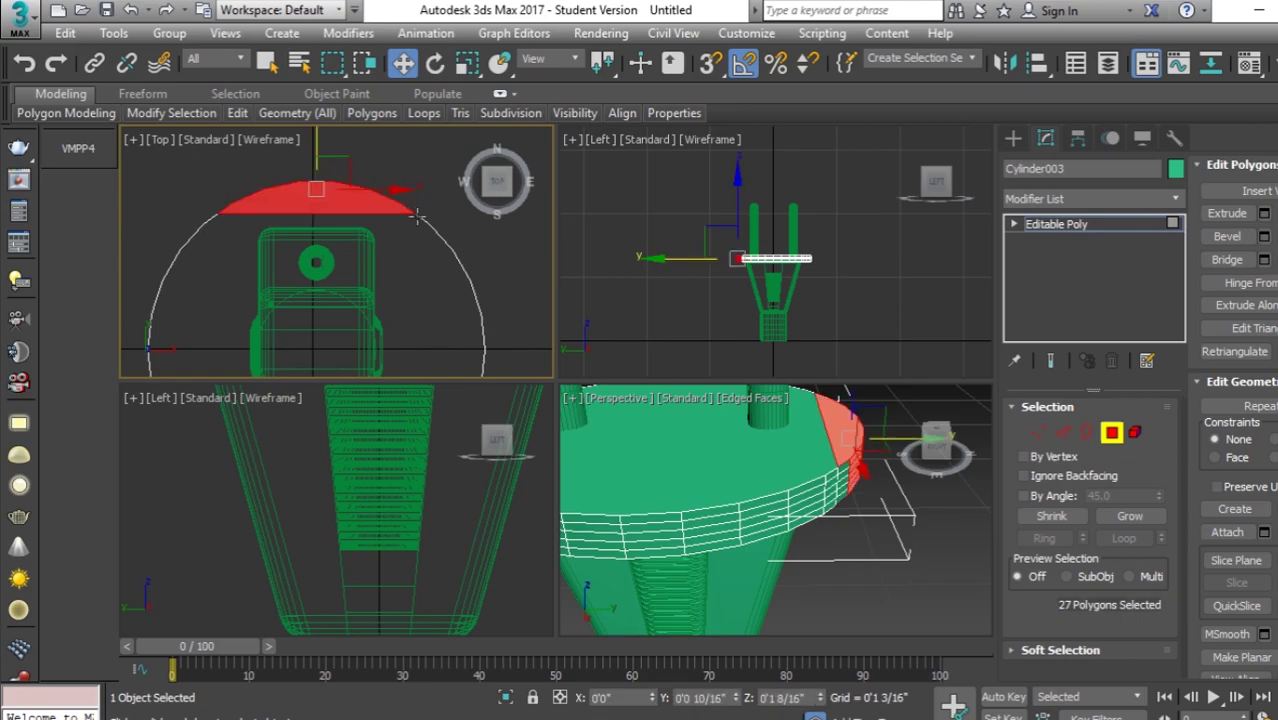
key(Delete)
scroll(300, 213, up, 2)
scroll(175, 190, up, 2)
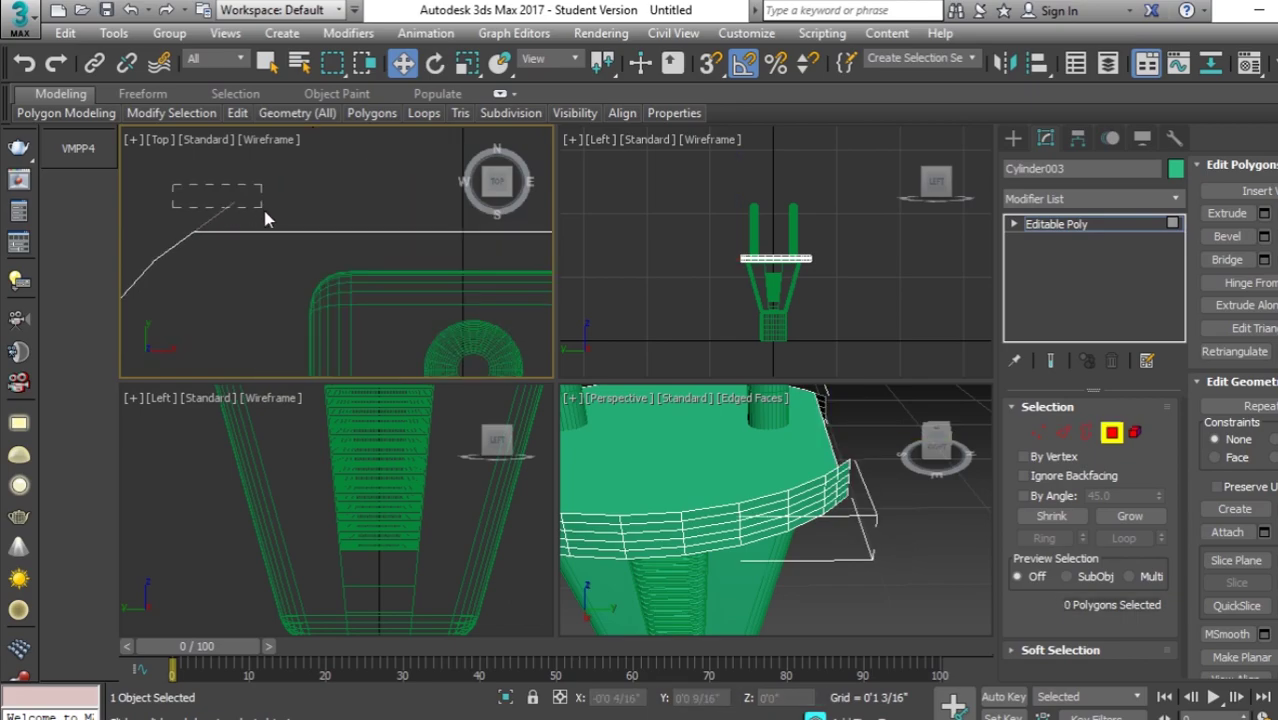
drag(265, 218, 259, 219)
key(Delete)
- Select and remove the faces beyond the lower slice line
scroll(258, 222, down, 2)
scroll(458, 207, down, 2)
scroll(370, 215, up, 3)
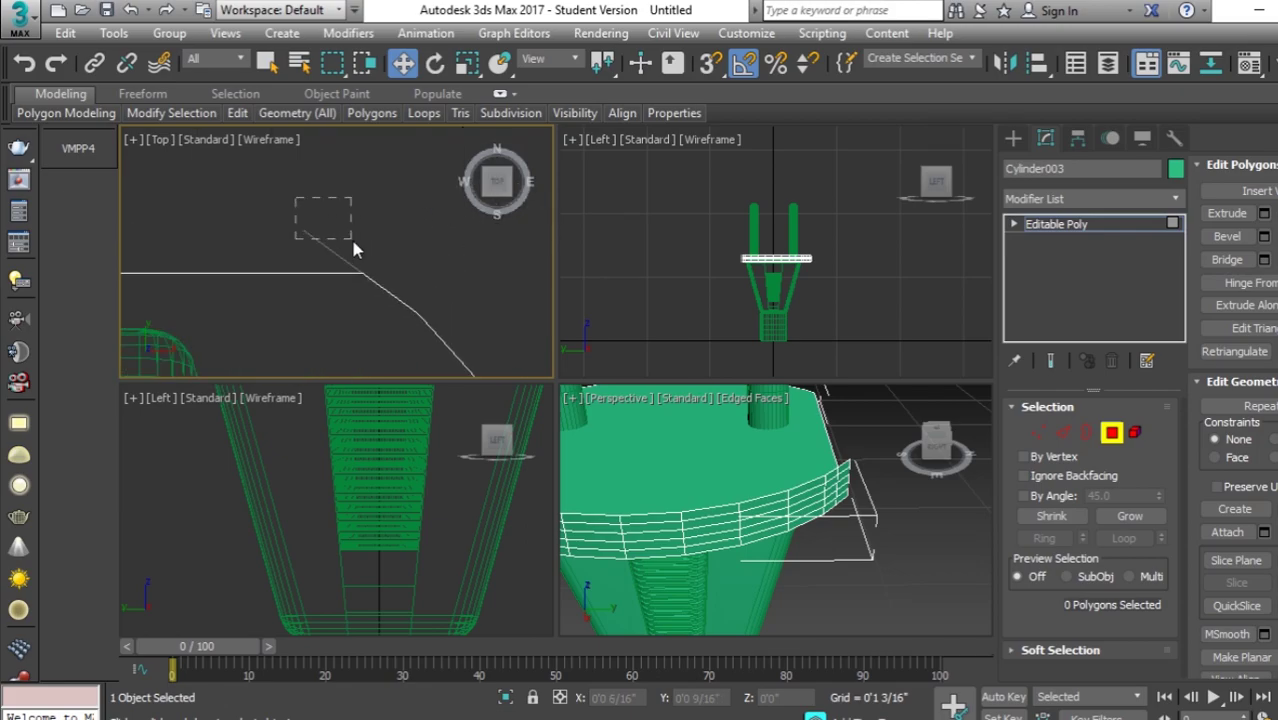
drag(351, 240, 351, 238)
scroll(351, 231, down, 2)
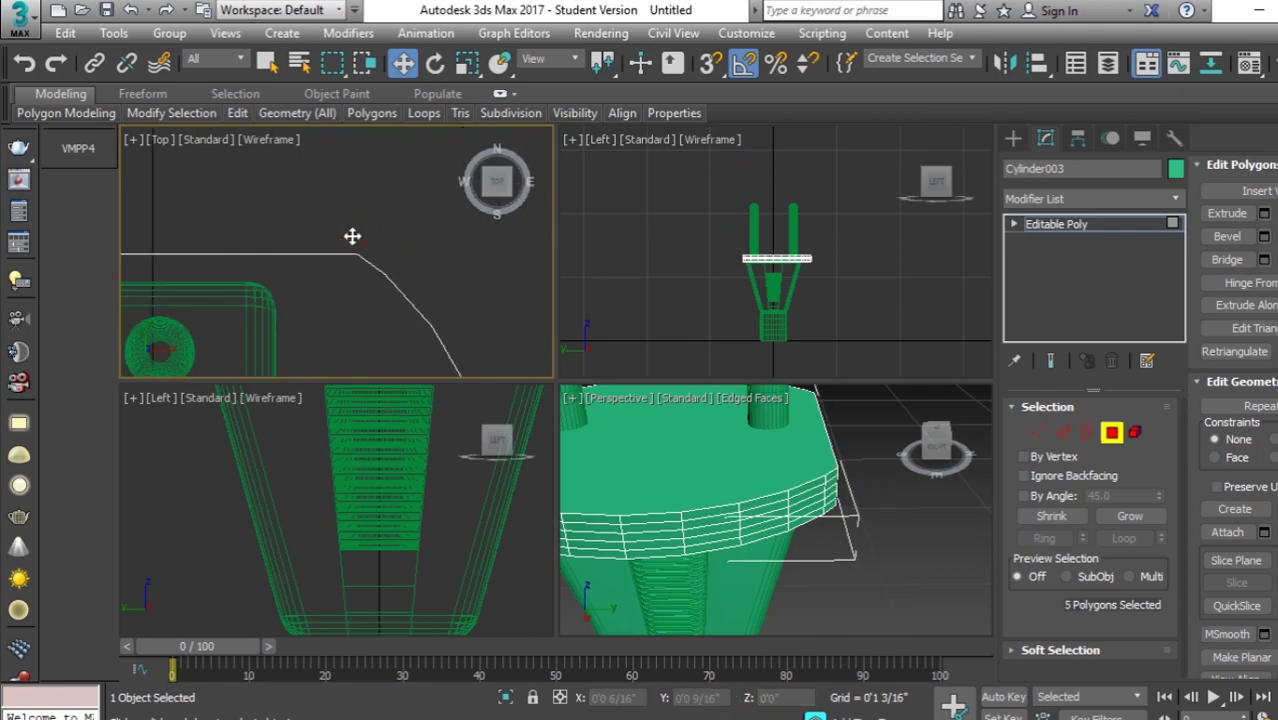
scroll(351, 236, down, 2)
scroll(351, 236, down, 2)
scroll(334, 229, up, 2)
scroll(338, 300, up, 1)
click(338, 300)
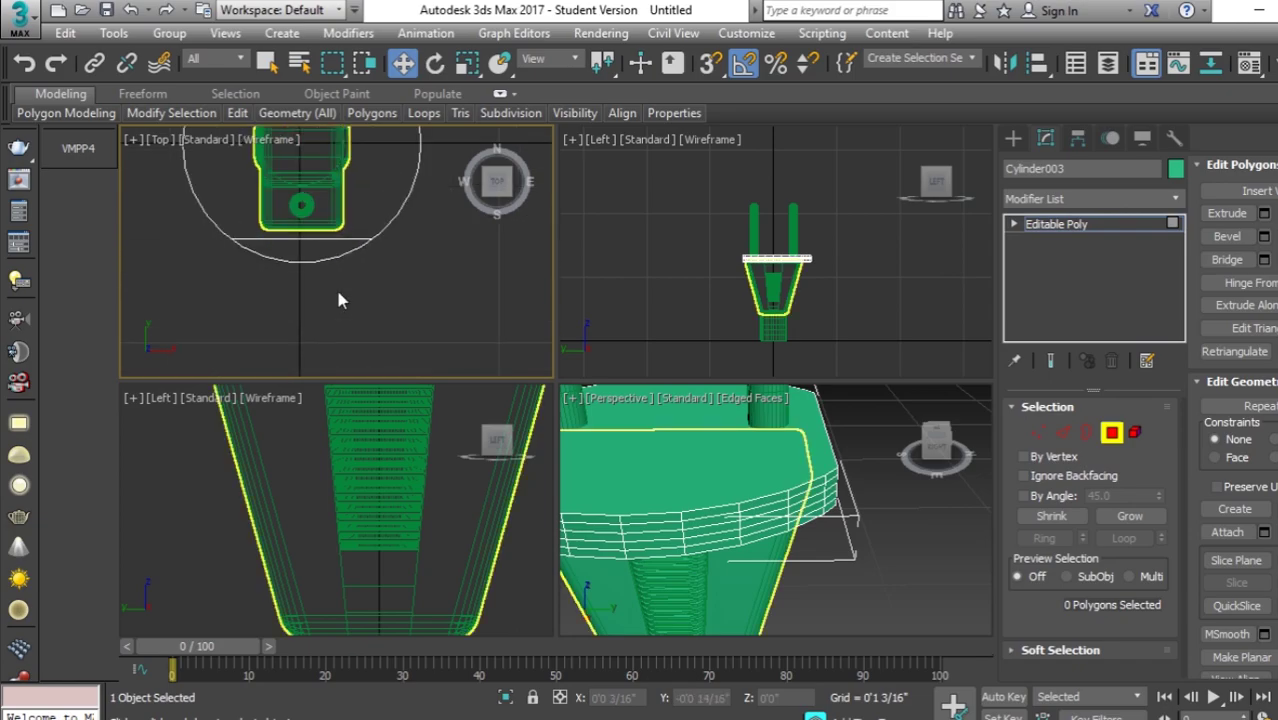
drag(410, 290, 225, 254)
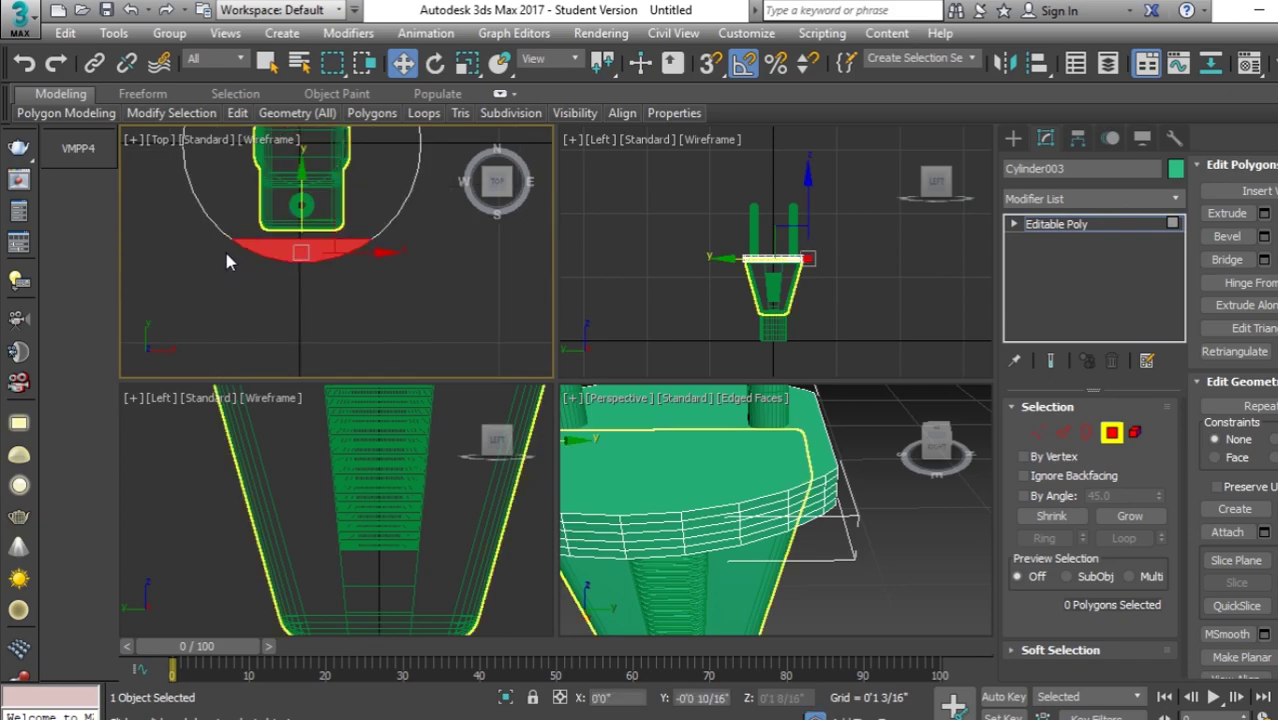
click(390, 270)
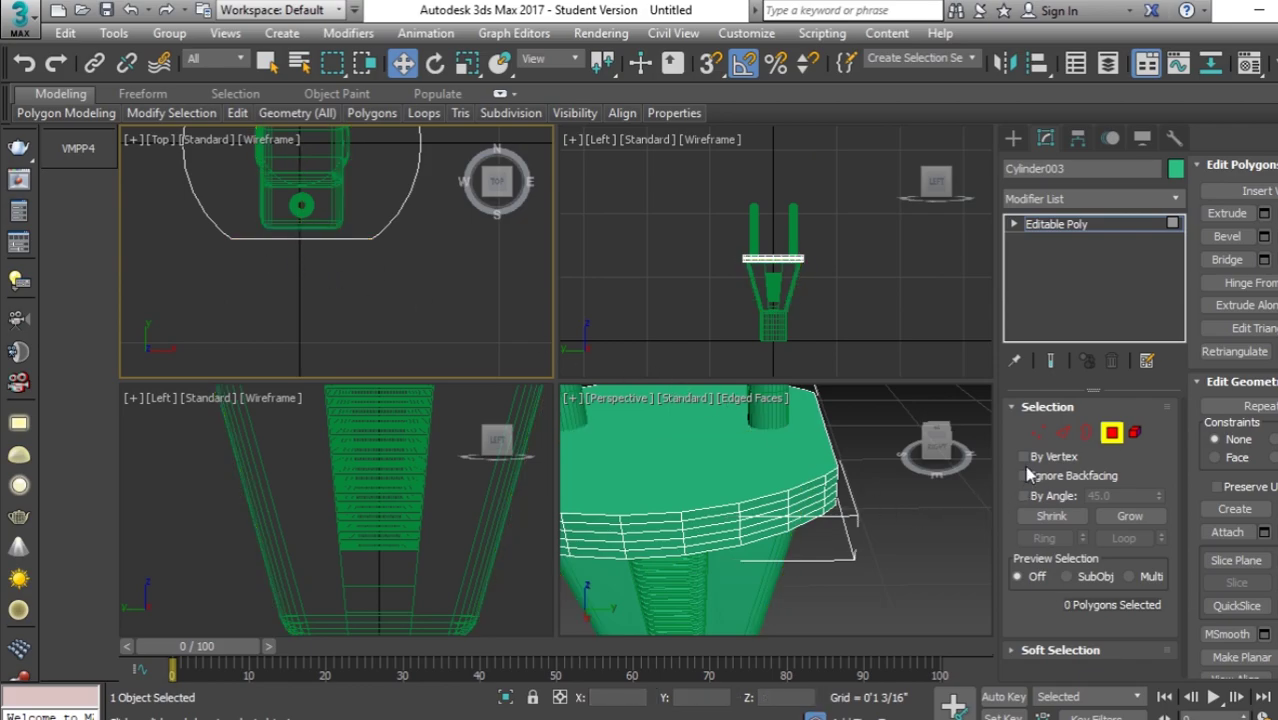
- Select the open border along the disc's straight cut and cap it
key(3)
click(804, 494)
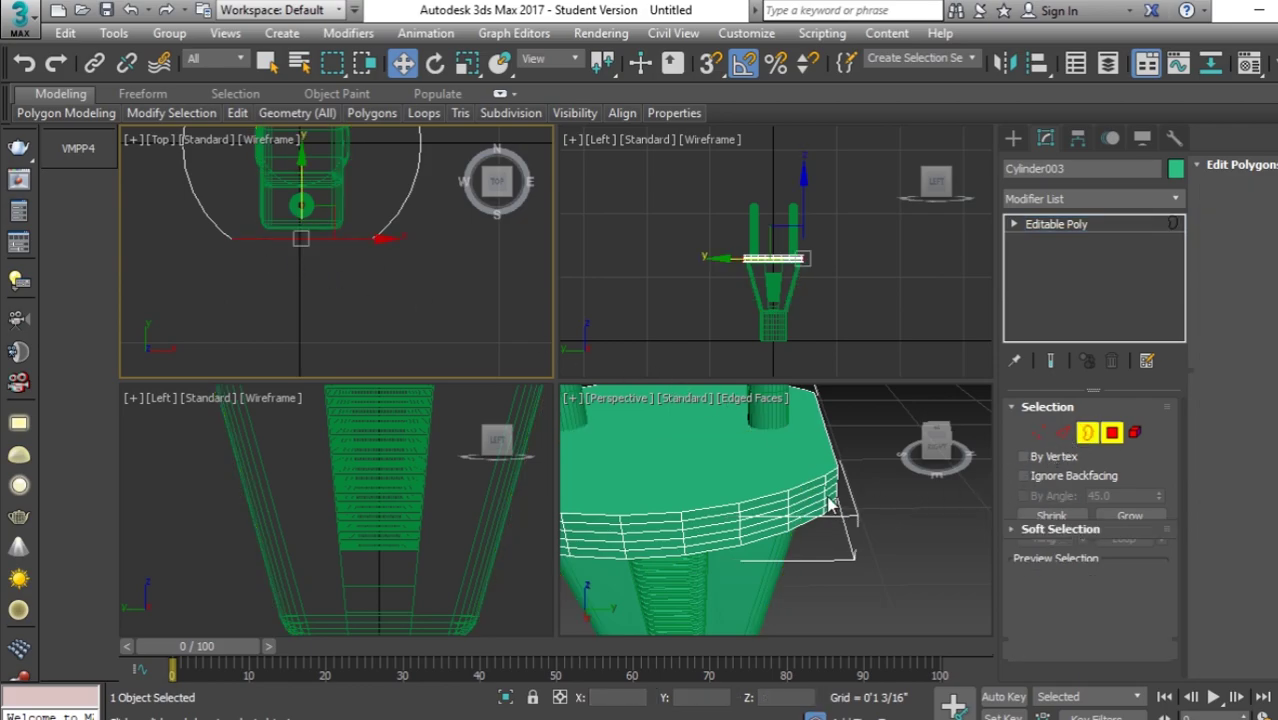
mouse_move(804, 494)
alt+middle_down()
mouse_move(699, 471)
mouse_move(906, 394)
alt+middle_up()
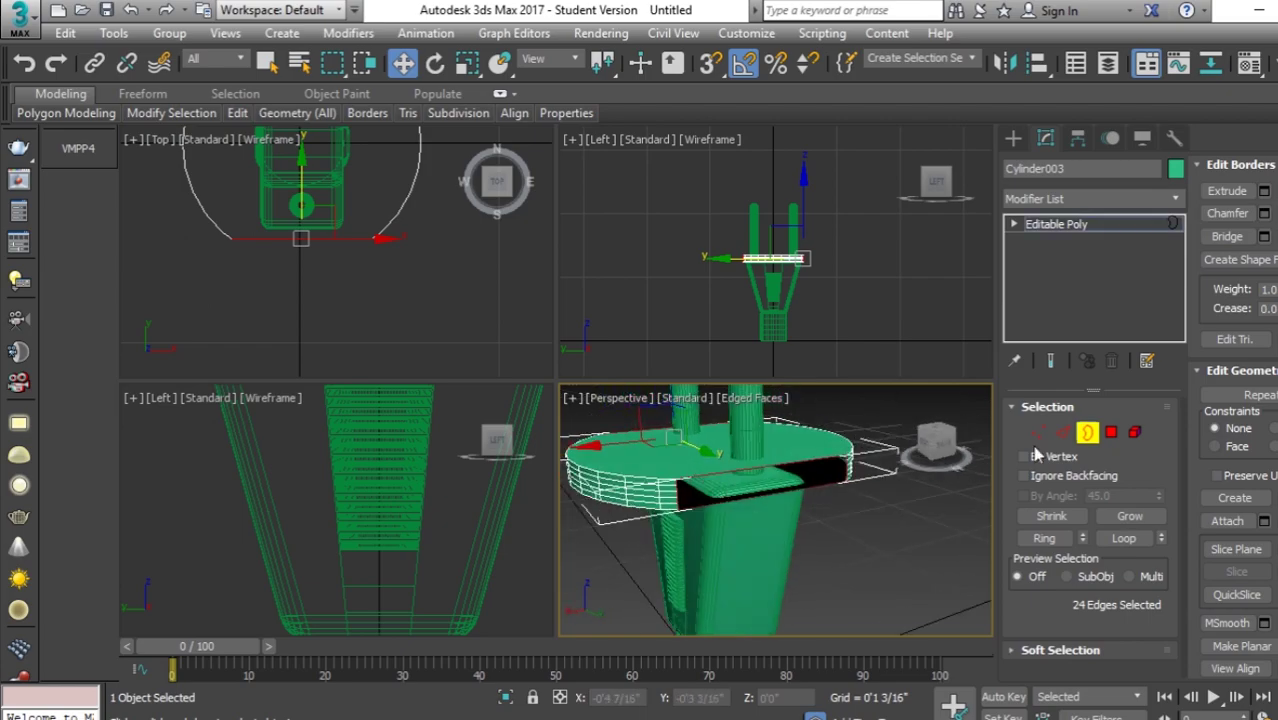
key(alt+p)
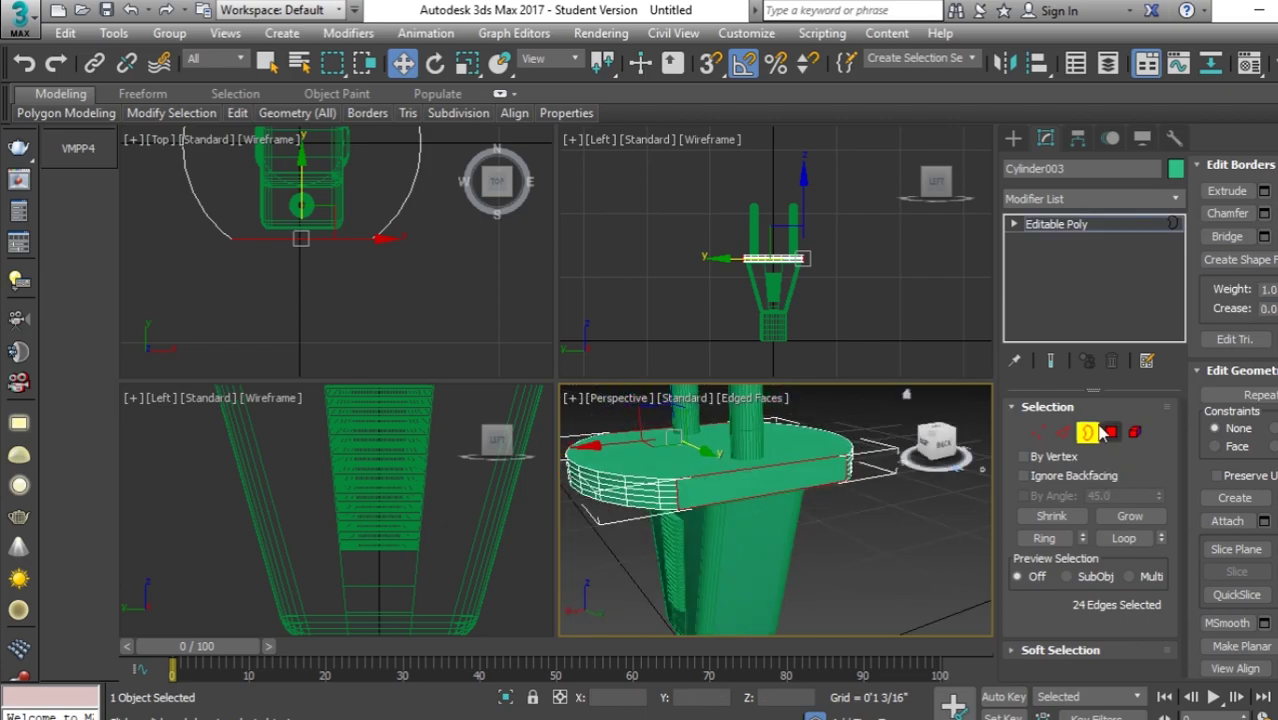
- Undo back to the disc's fully round outline and center the plug in the Top view
key(3)
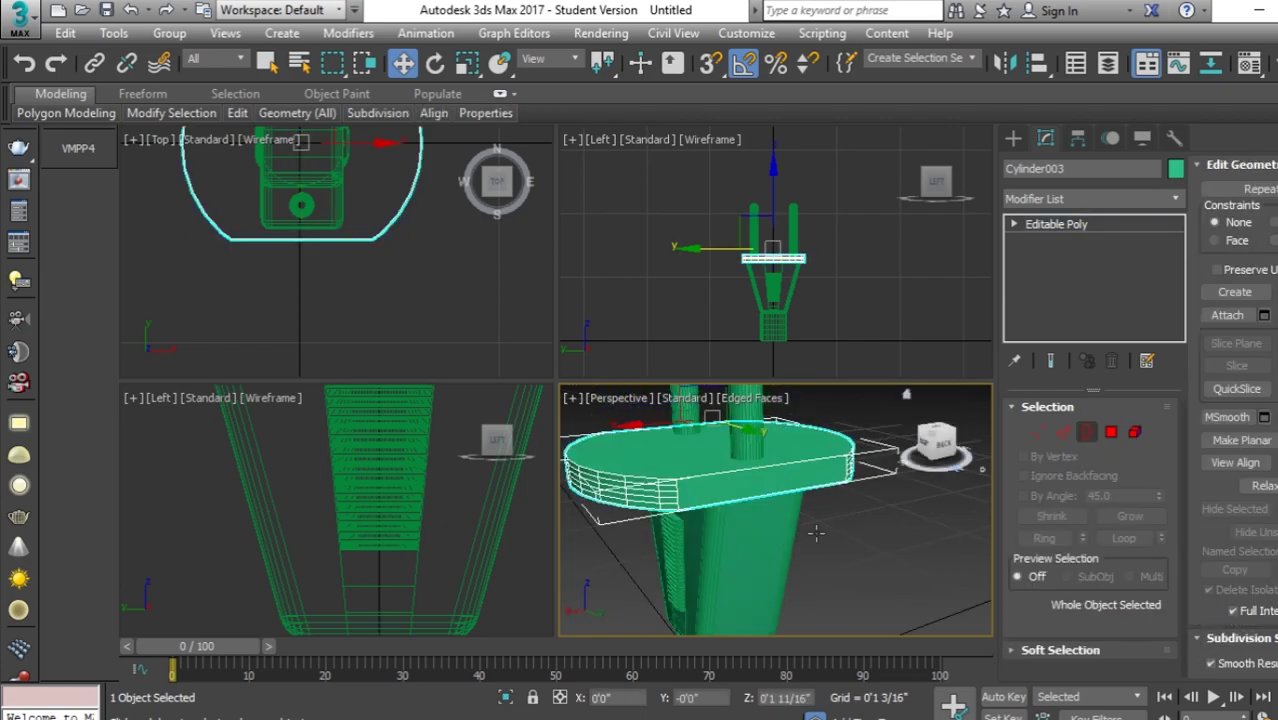
alt+middle_drag(816, 533, 985, 525)
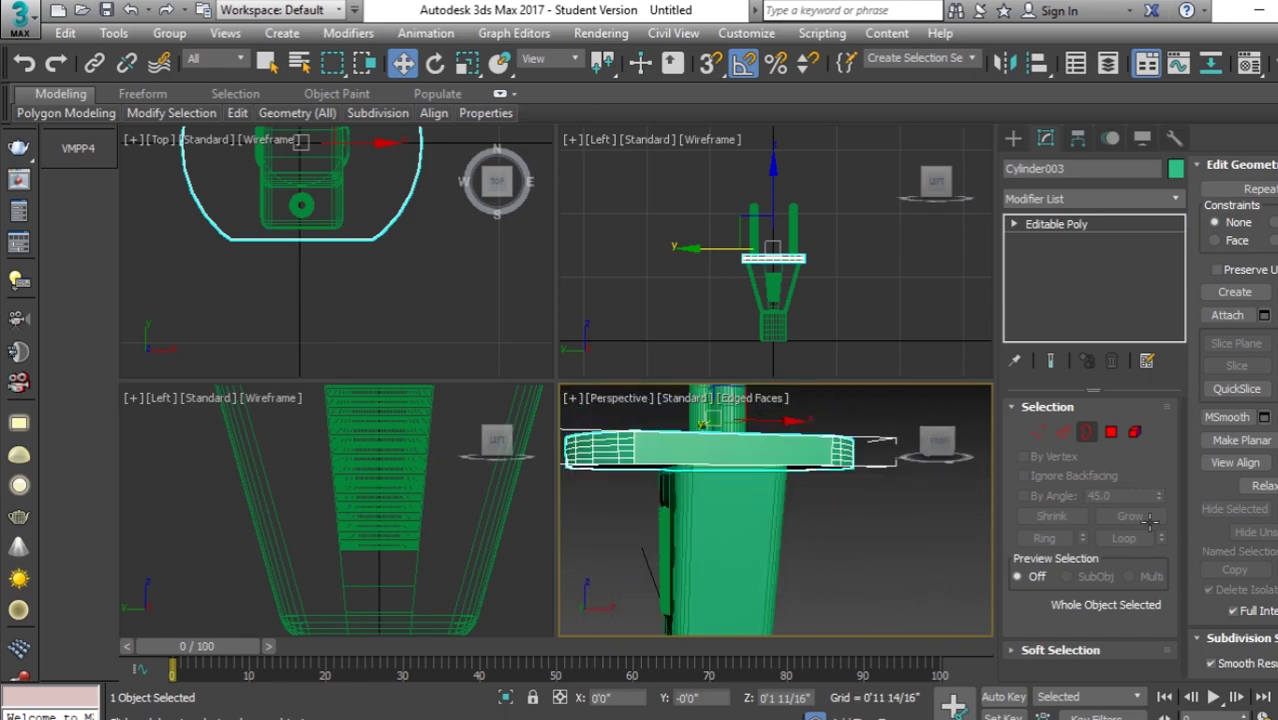
alt+middle_drag(1150, 519, 1135, 585)
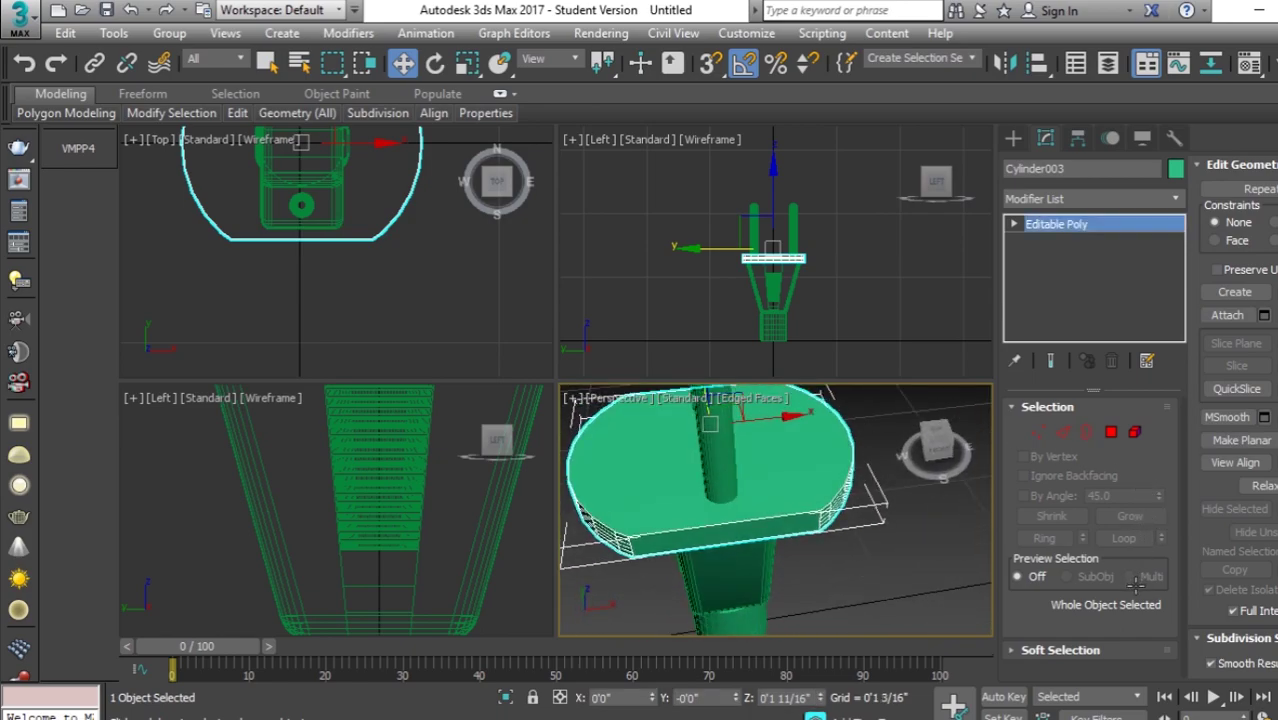
scroll(325, 318, down, 2)
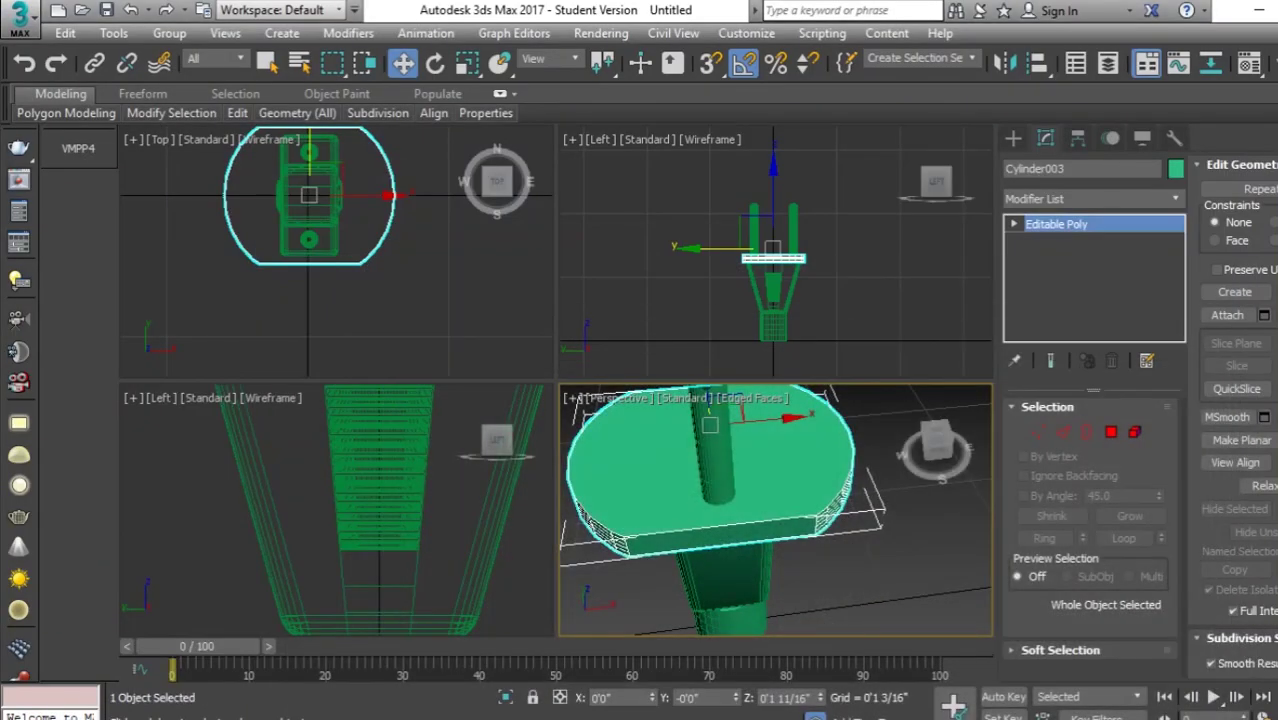
right_click(285, 280)
key(ctrl+z)
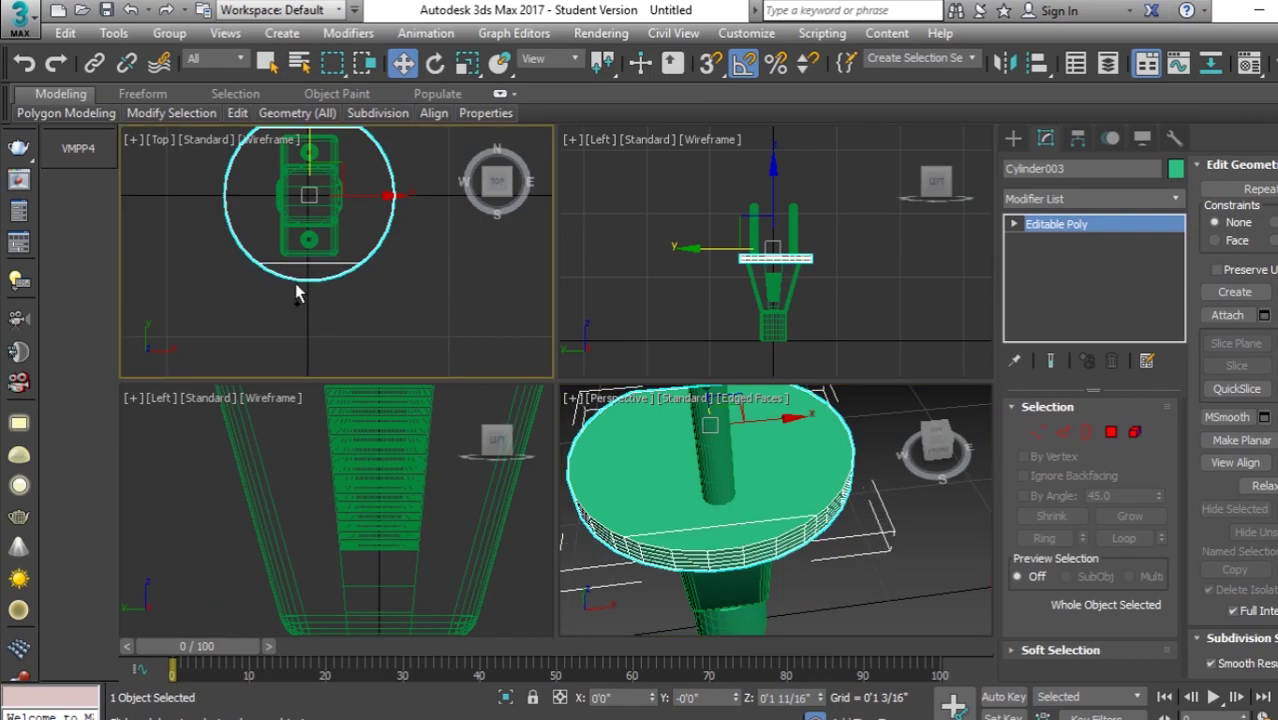
scroll(296, 293, down, 2)
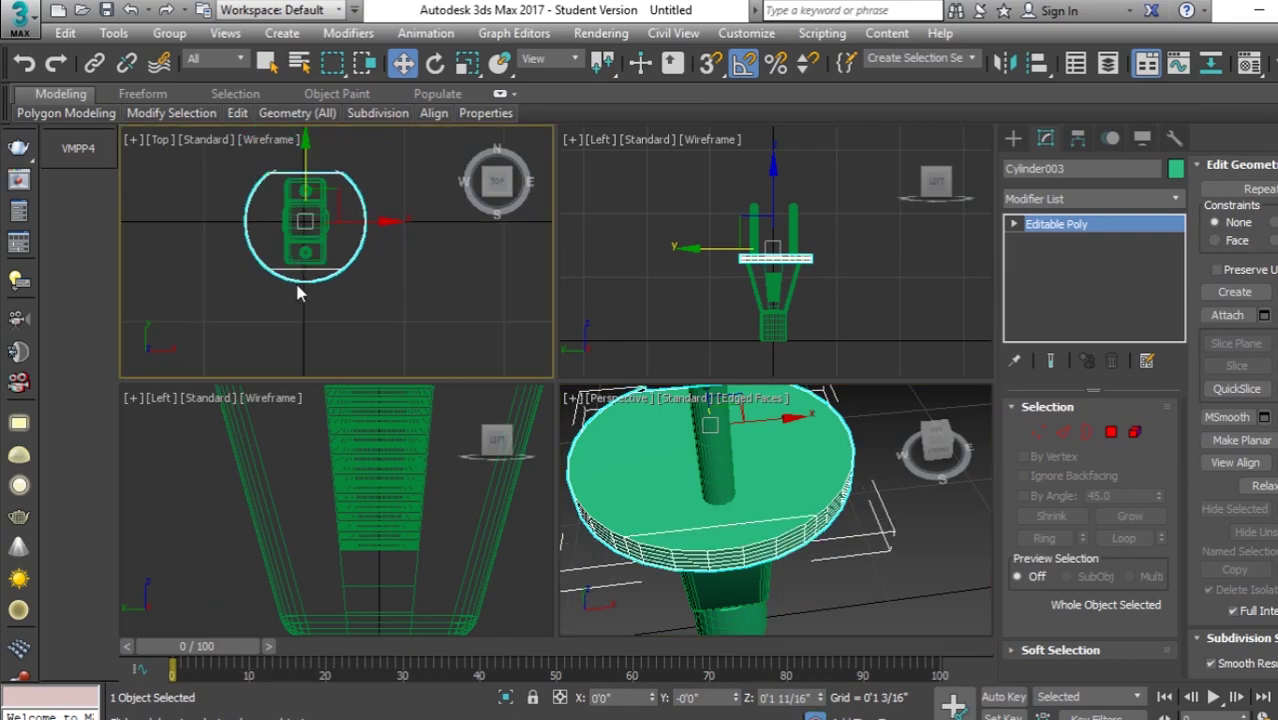
scroll(310, 229, up, 3)
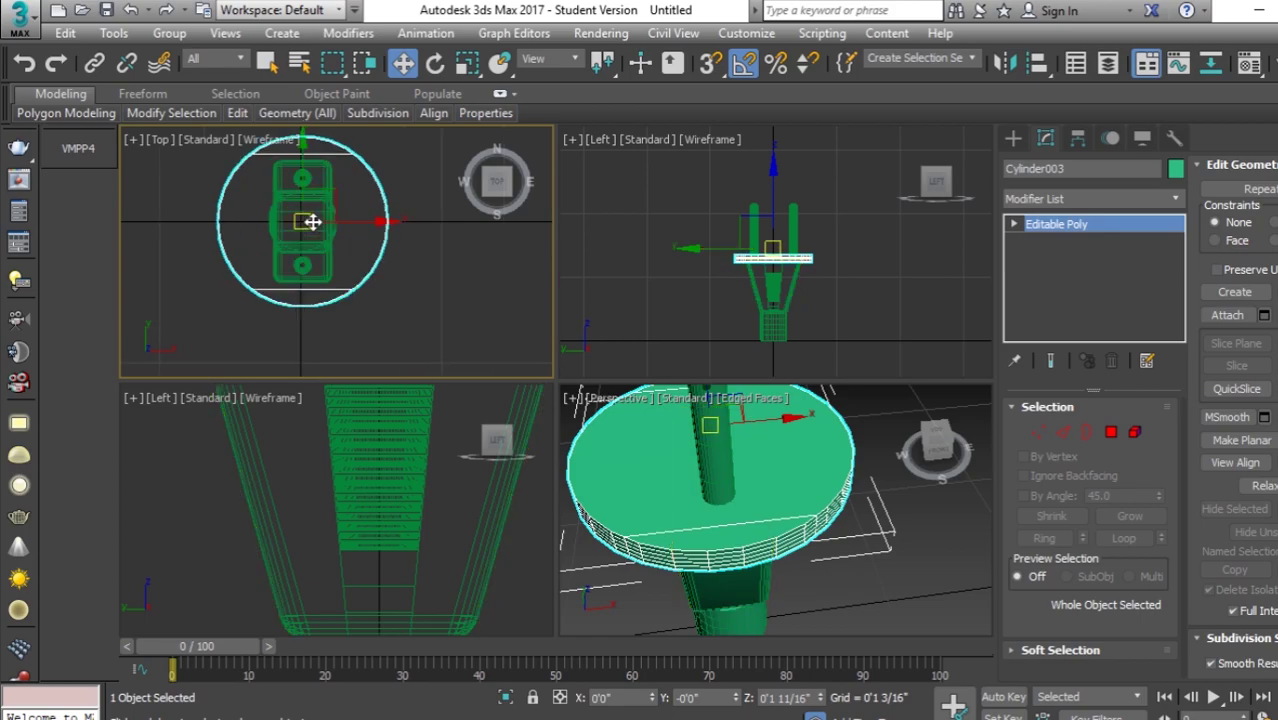
scroll(308, 217, up, 1)
middle_drag(313, 217, 317, 270)
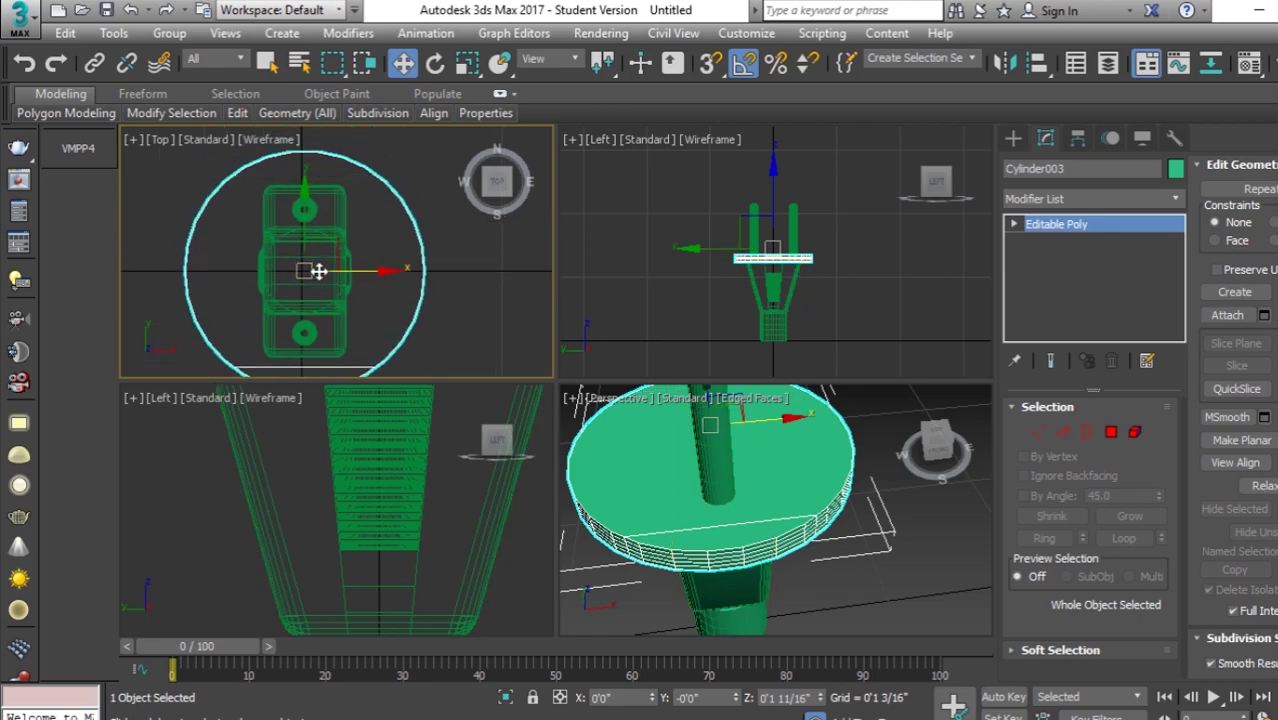
scroll(335, 271, down, 2)
scroll(371, 274, up, 2)
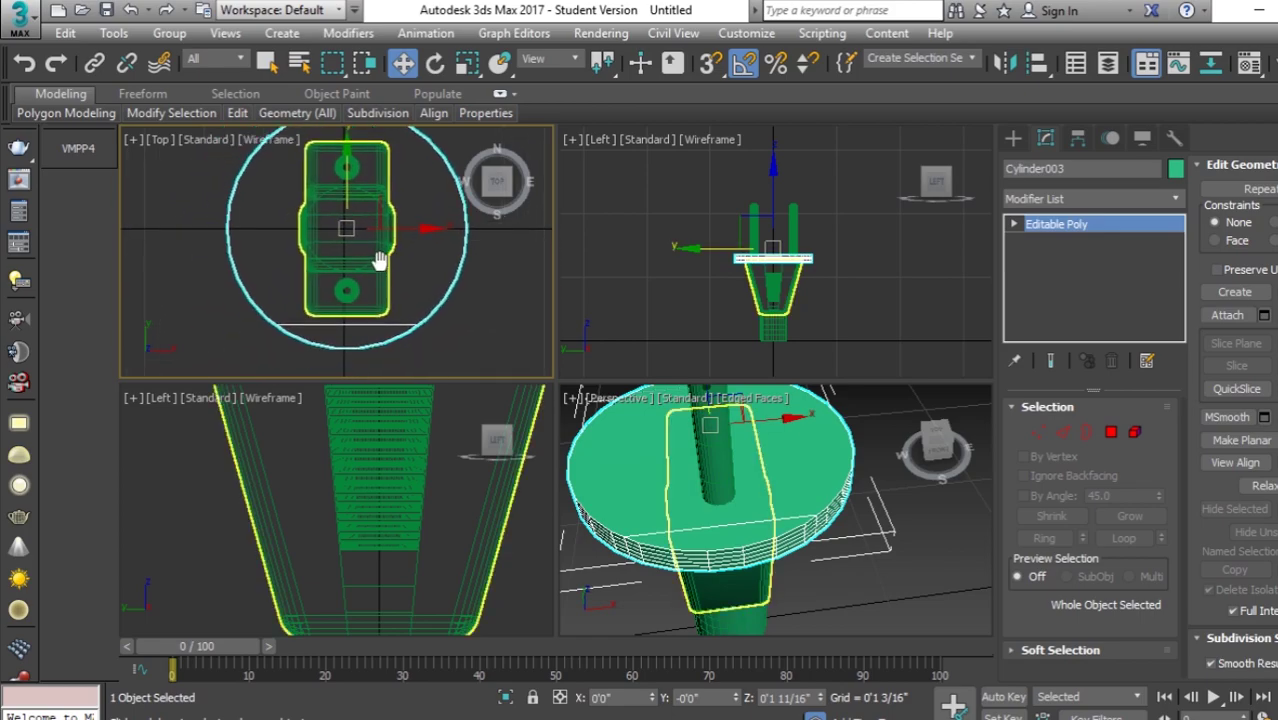
- Uniformly scale the disc to about 88%, then switch to Edge mode
click(466, 64)
drag(352, 230, 366, 255)
mouse_move(828, 534)
alt+middle_down()
mouse_move(825, 487)
mouse_move(527, 515)
alt+middle_up()
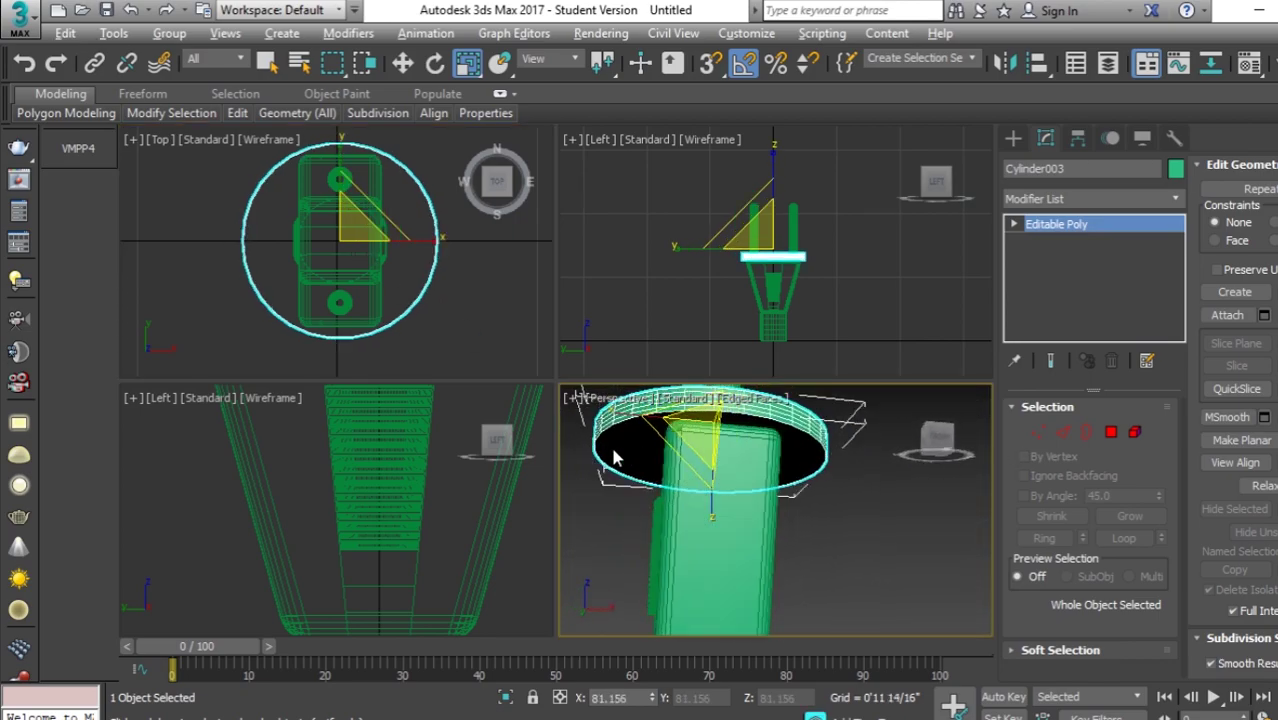
click(366, 274)
drag(354, 249, 370, 242)
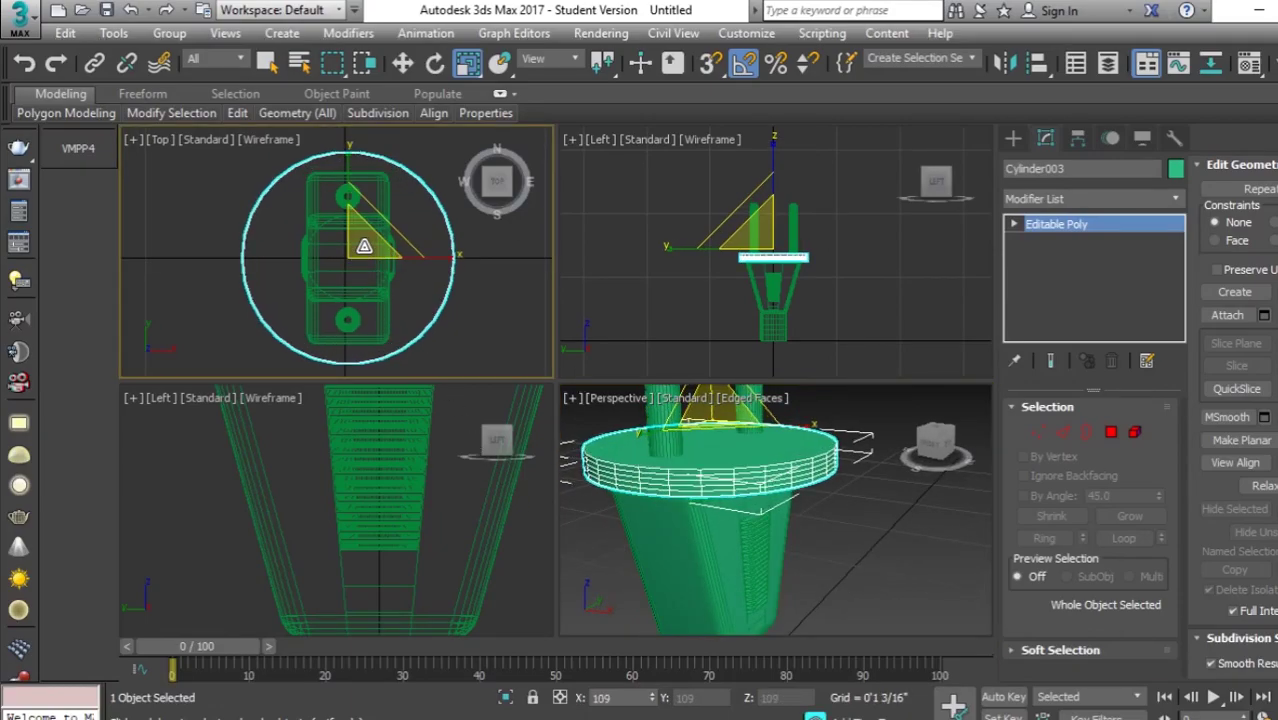
mouse_move(789, 552)
alt+middle_down()
mouse_move(995, 474)
mouse_move(835, 472)
mouse_move(834, 553)
alt+middle_up()
scroll(828, 486, down, 2)
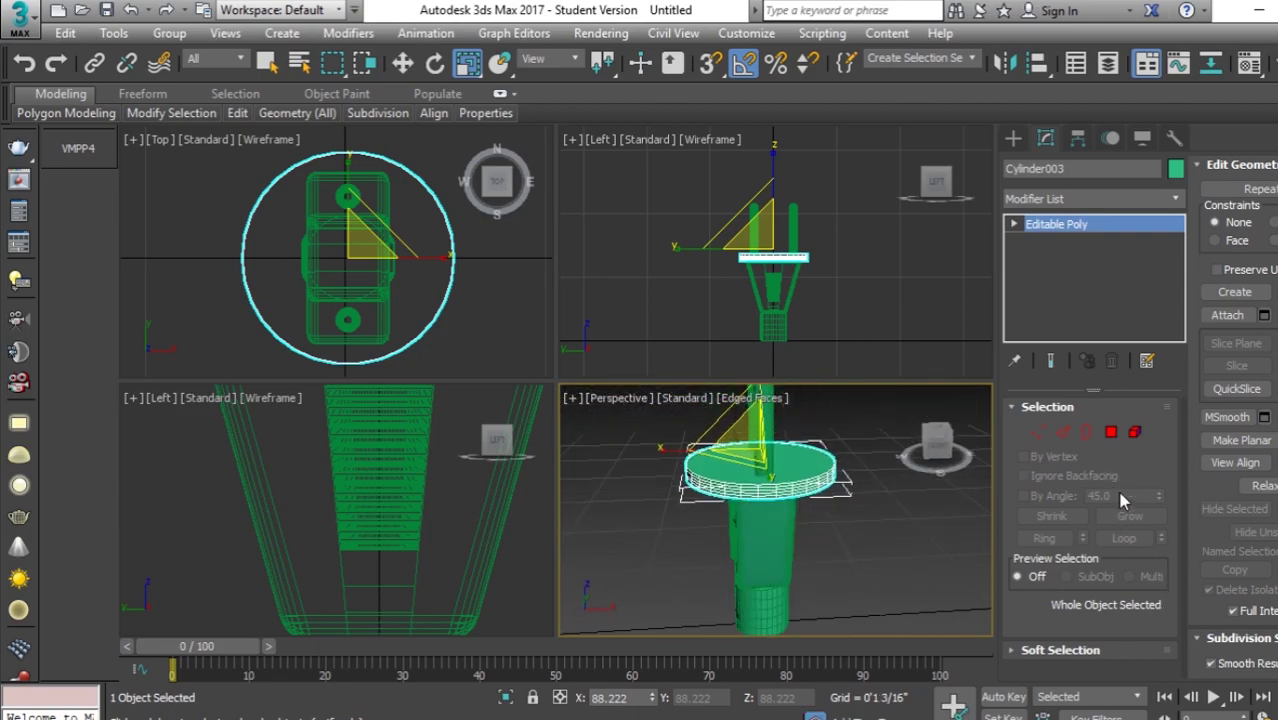
alt+middle_drag(1122, 527, 1170, 444)
click(1066, 432)
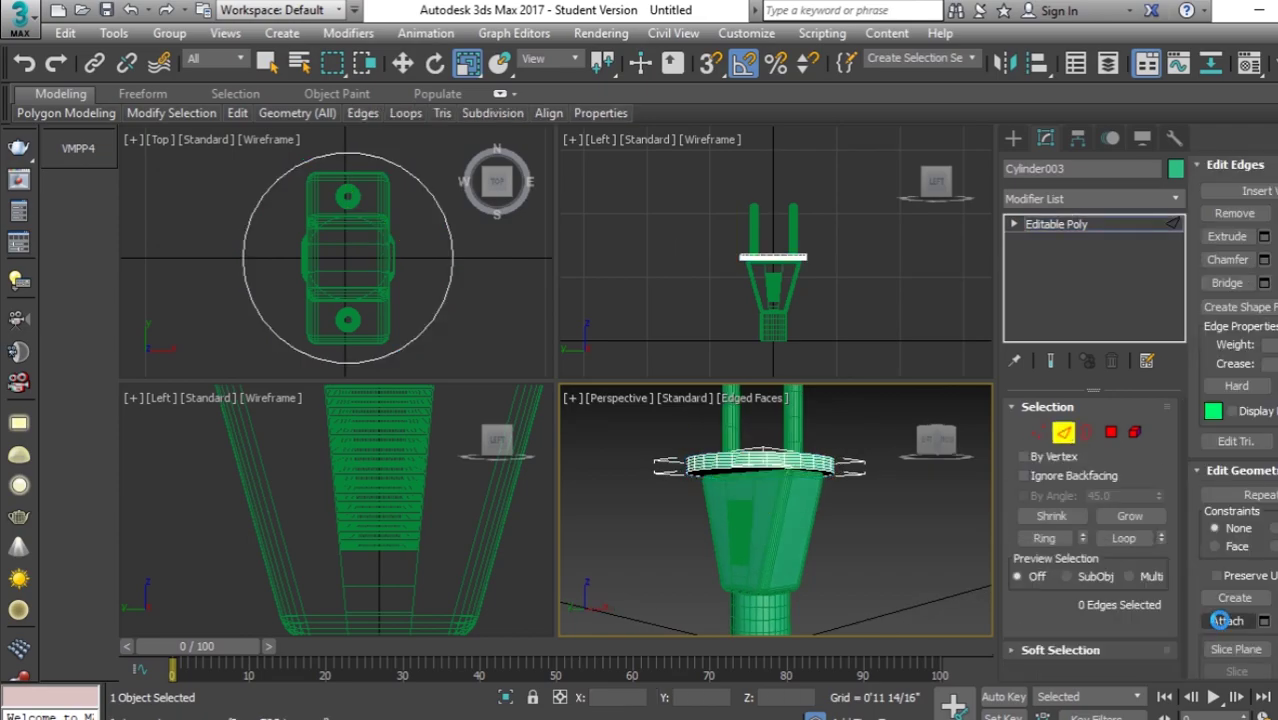
- Turn on the Slice Plane and make a first slice across the disc
click(1235, 650)
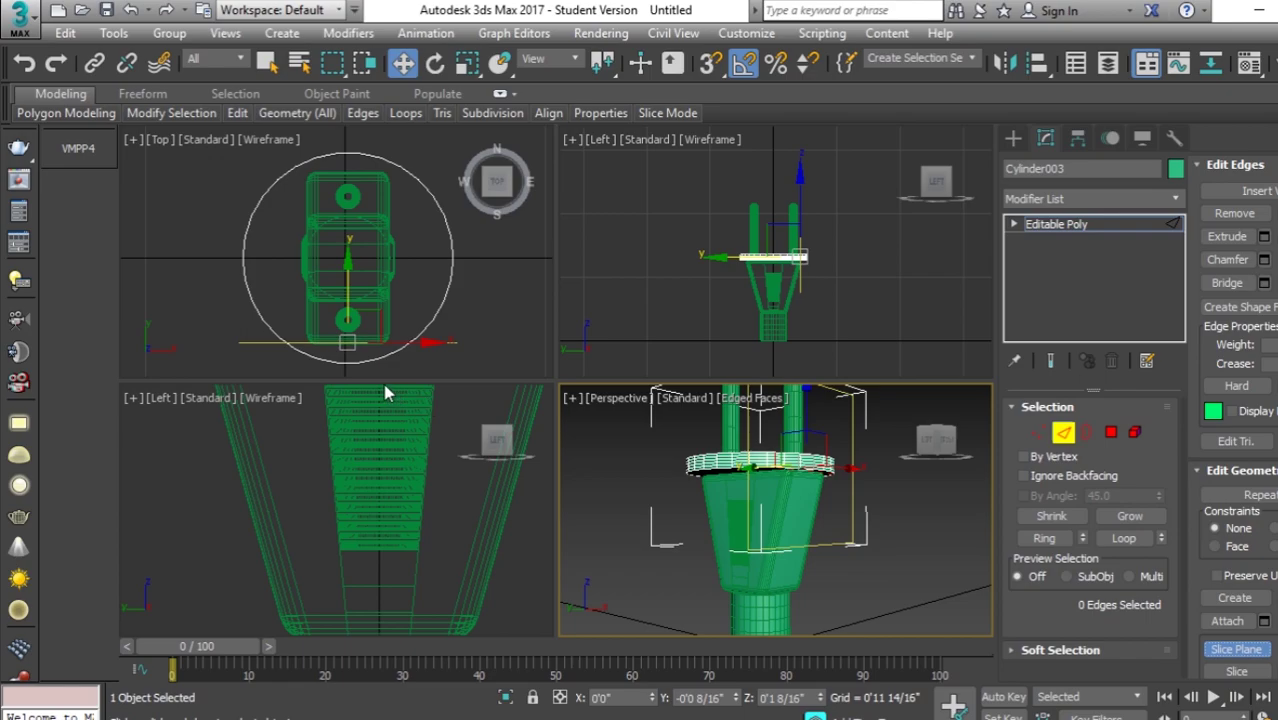
scroll(358, 364, up, 3)
drag(337, 277, 334, 279)
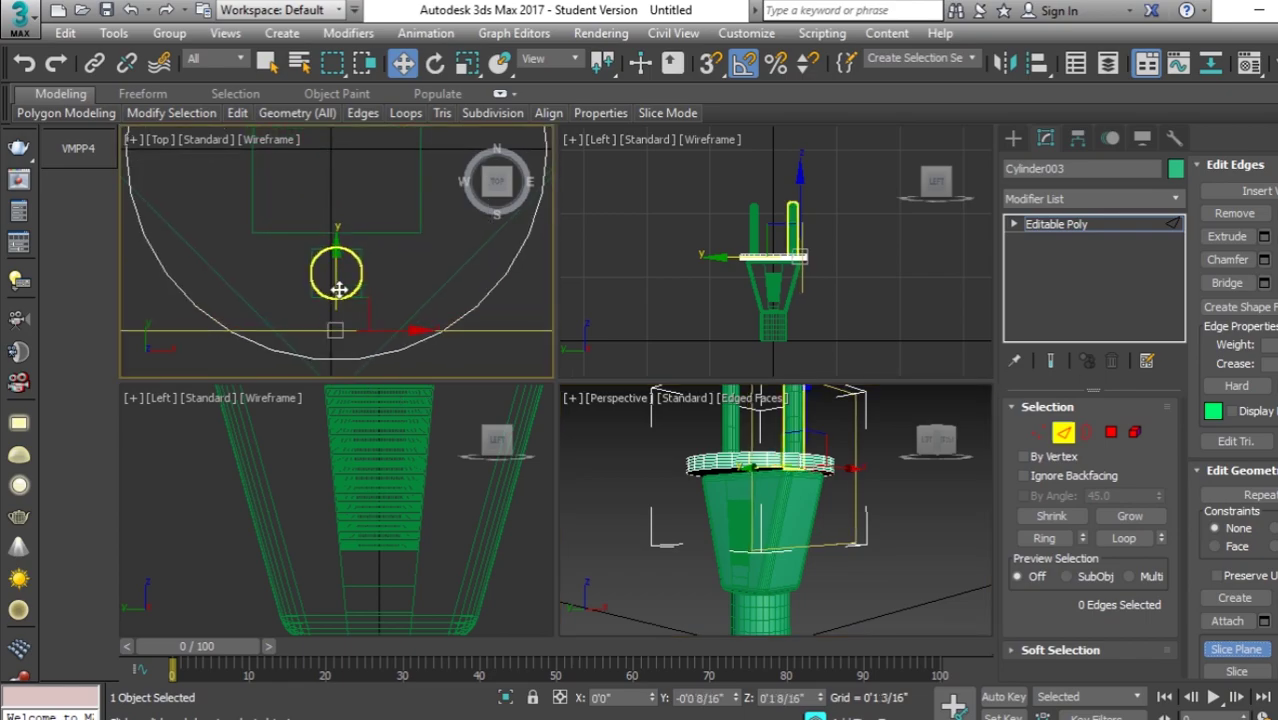
scroll(350, 322, down, 3)
scroll(350, 322, down, 2)
click(1237, 672)
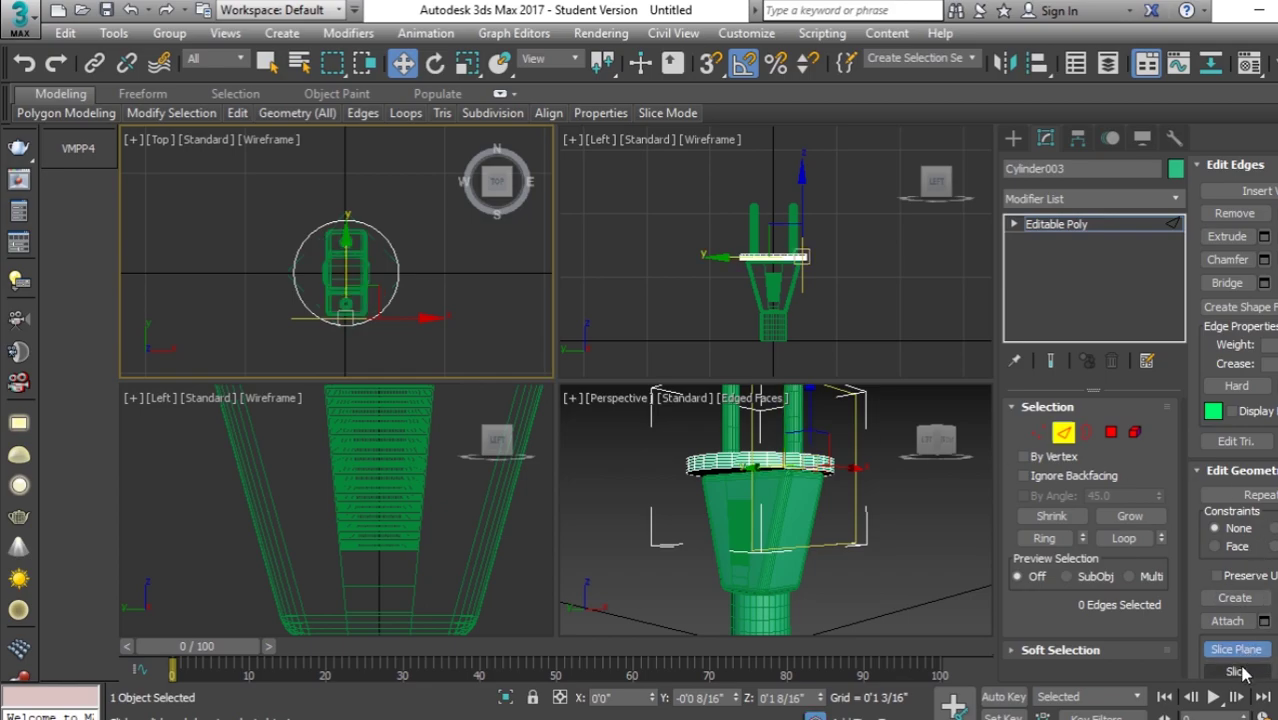
- Move the slice plane near the disc's upper edge, slice there, and box-select the sliver beyond
drag(346, 256, 344, 180)
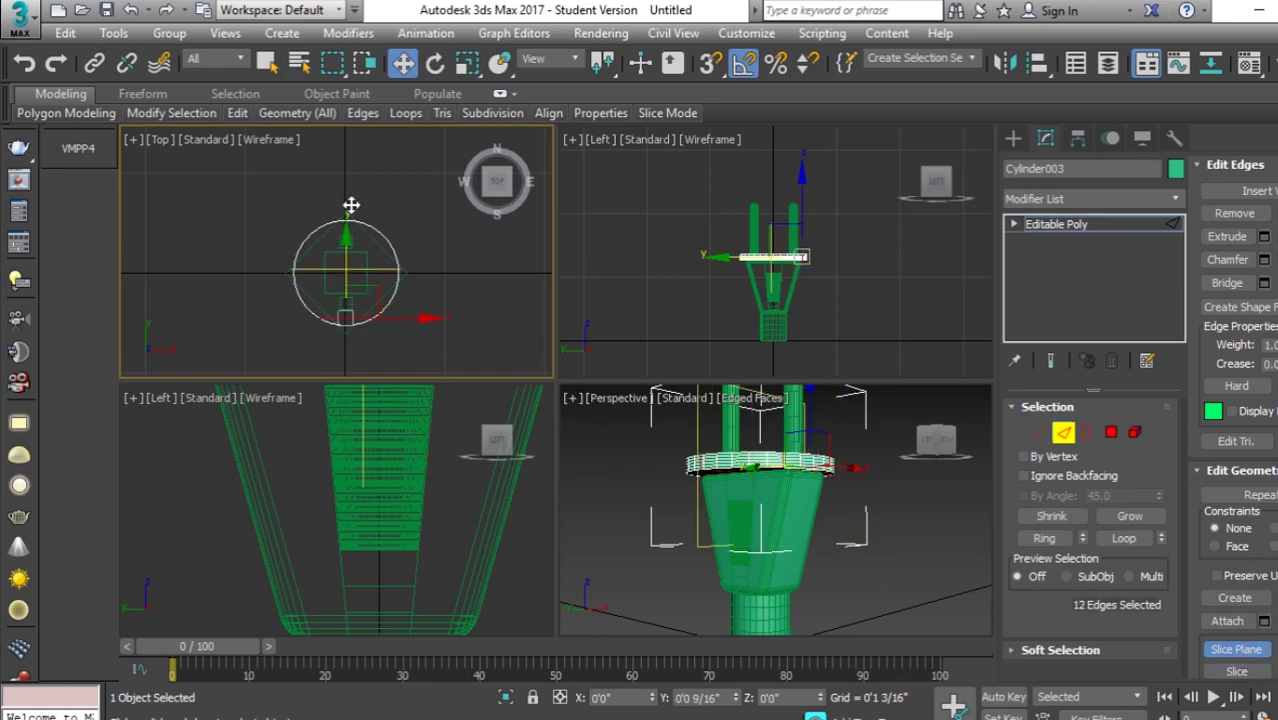
scroll(345, 210, up, 3)
scroll(350, 240, up, 3)
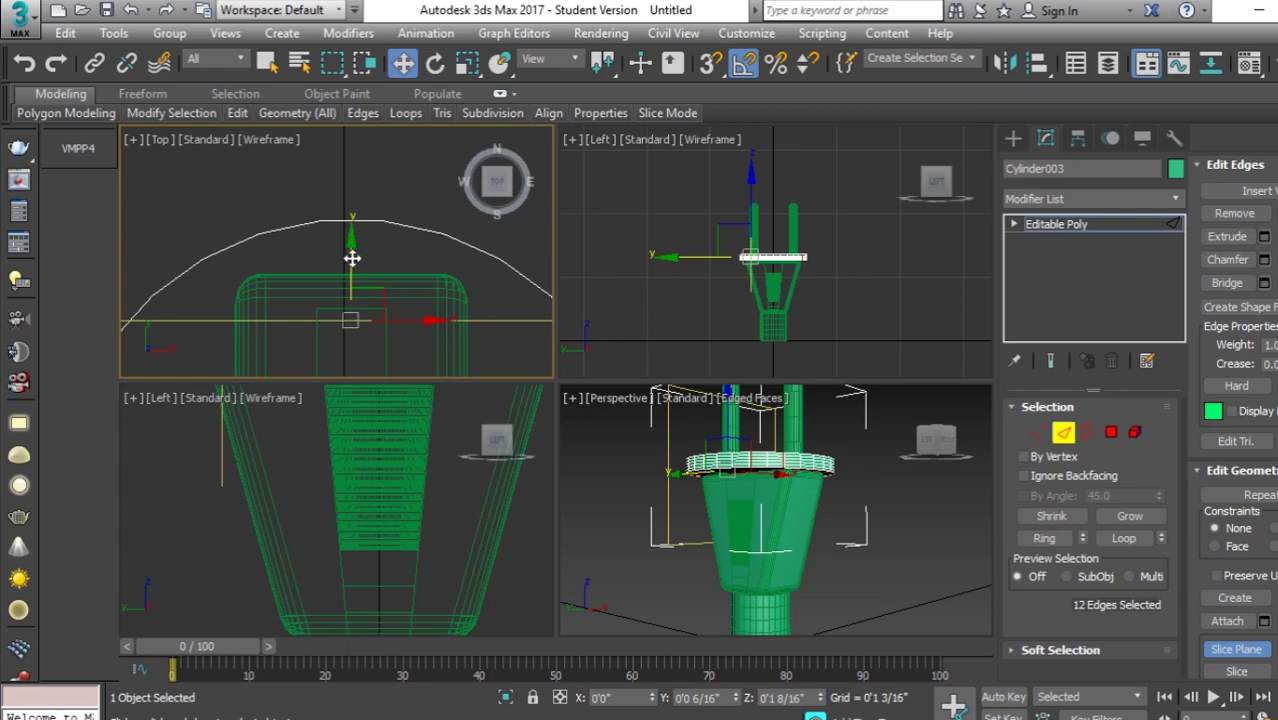
drag(354, 257, 360, 200)
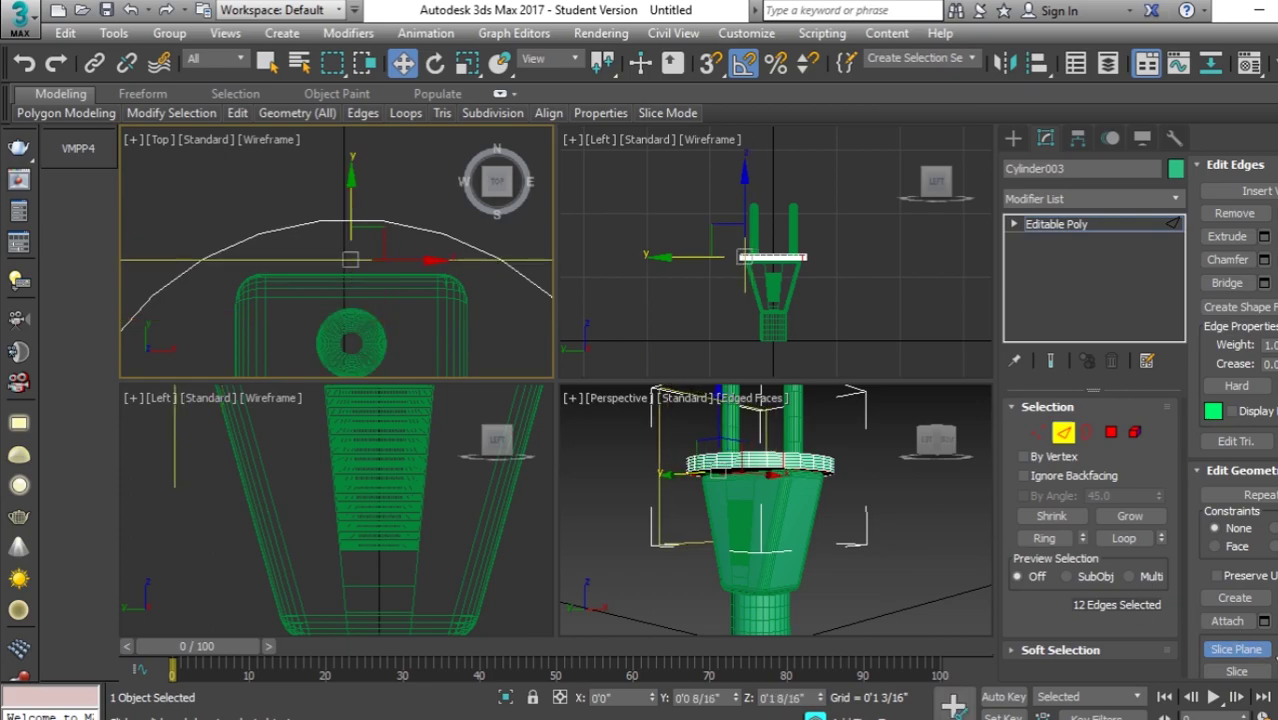
click(1256, 652)
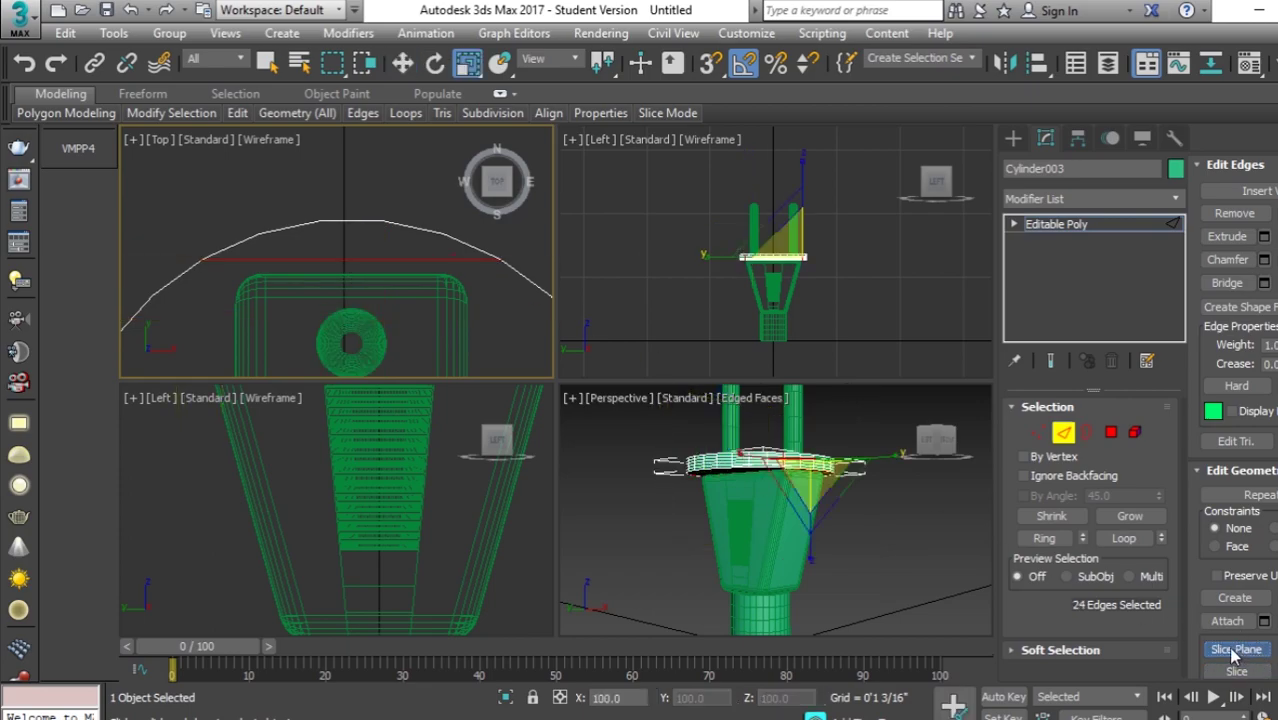
click(1110, 432)
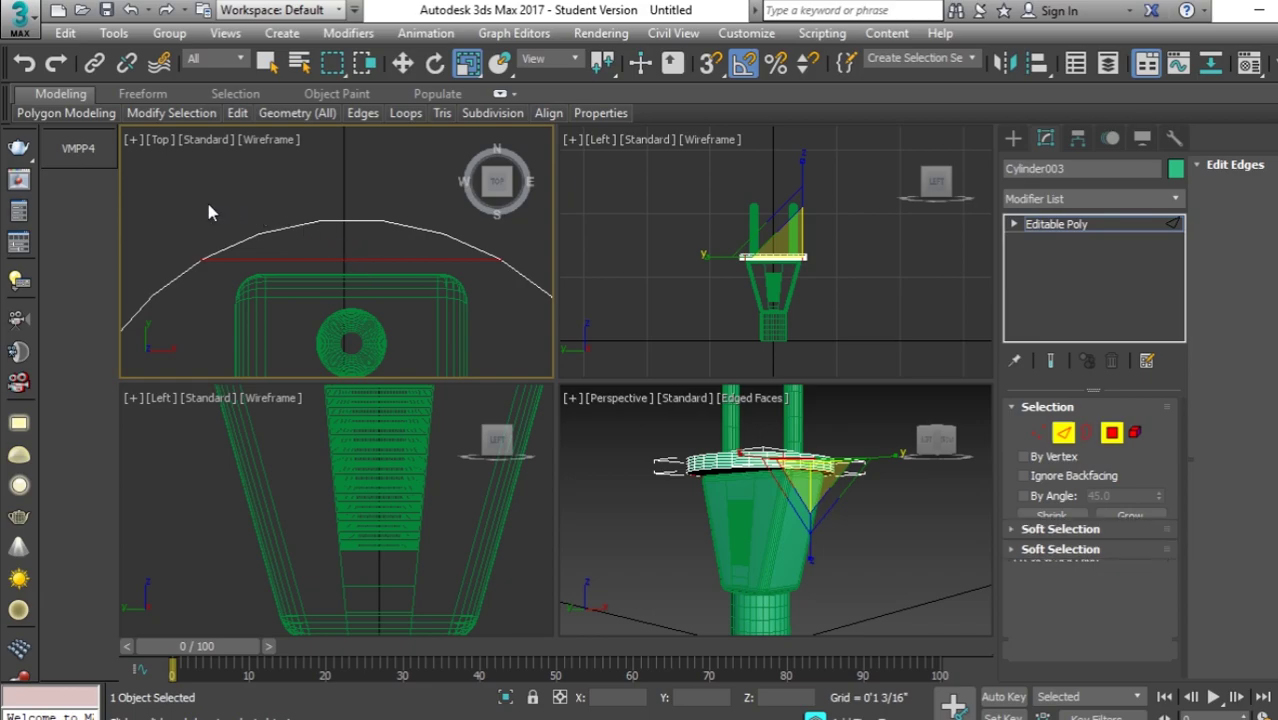
drag(205, 202, 501, 252)
- Try selecting the sliver on the opposite side, then clear the polygon selection
click(384, 207)
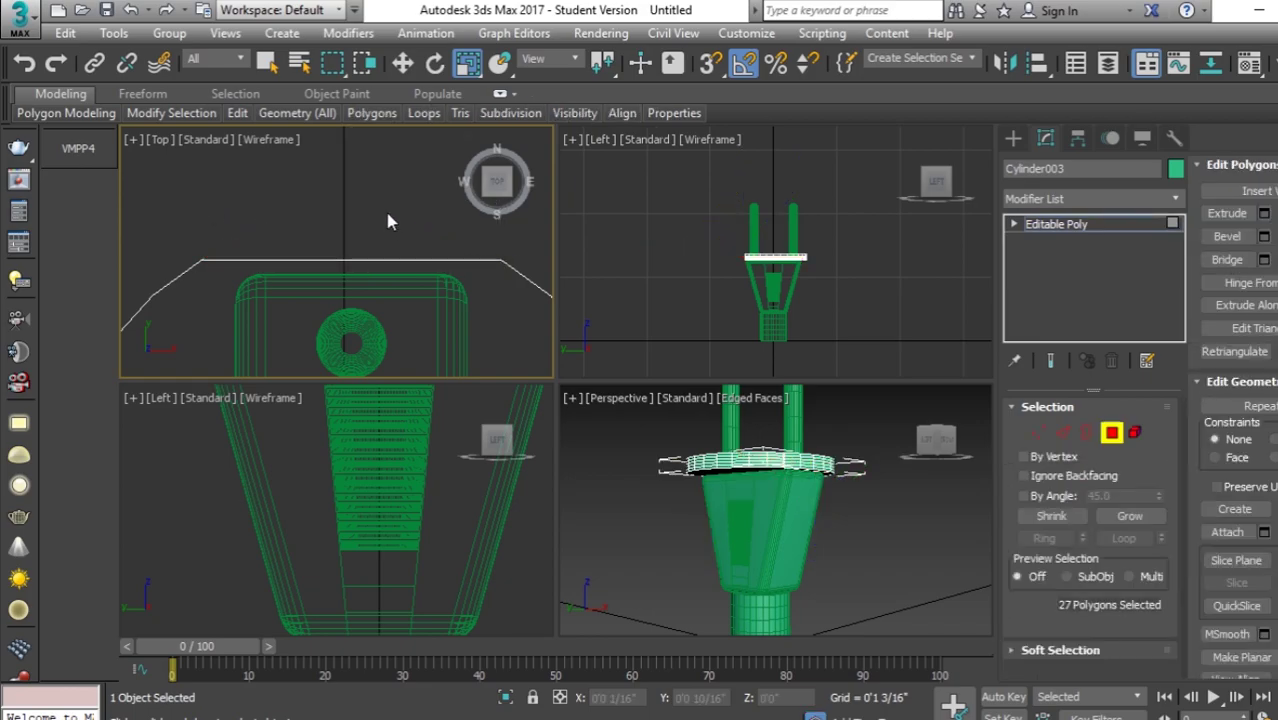
scroll(390, 243, up, 3)
scroll(389, 243, up, 2)
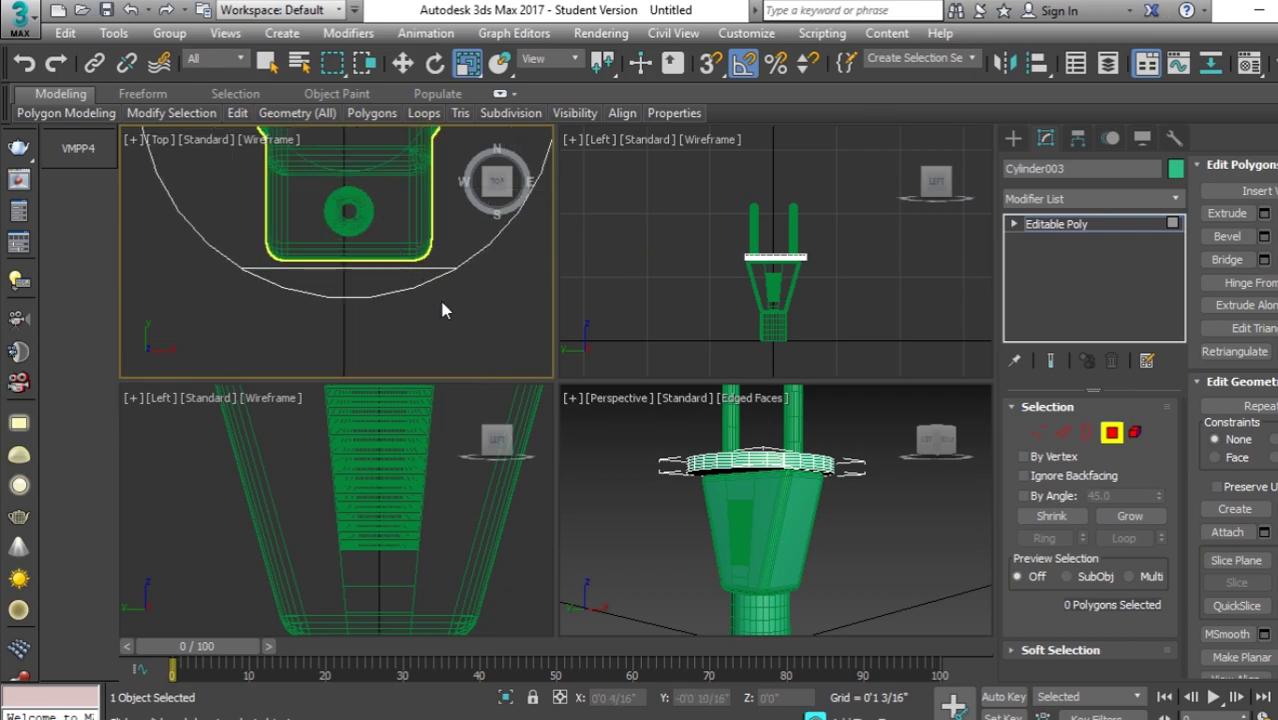
drag(240, 290, 240, 285)
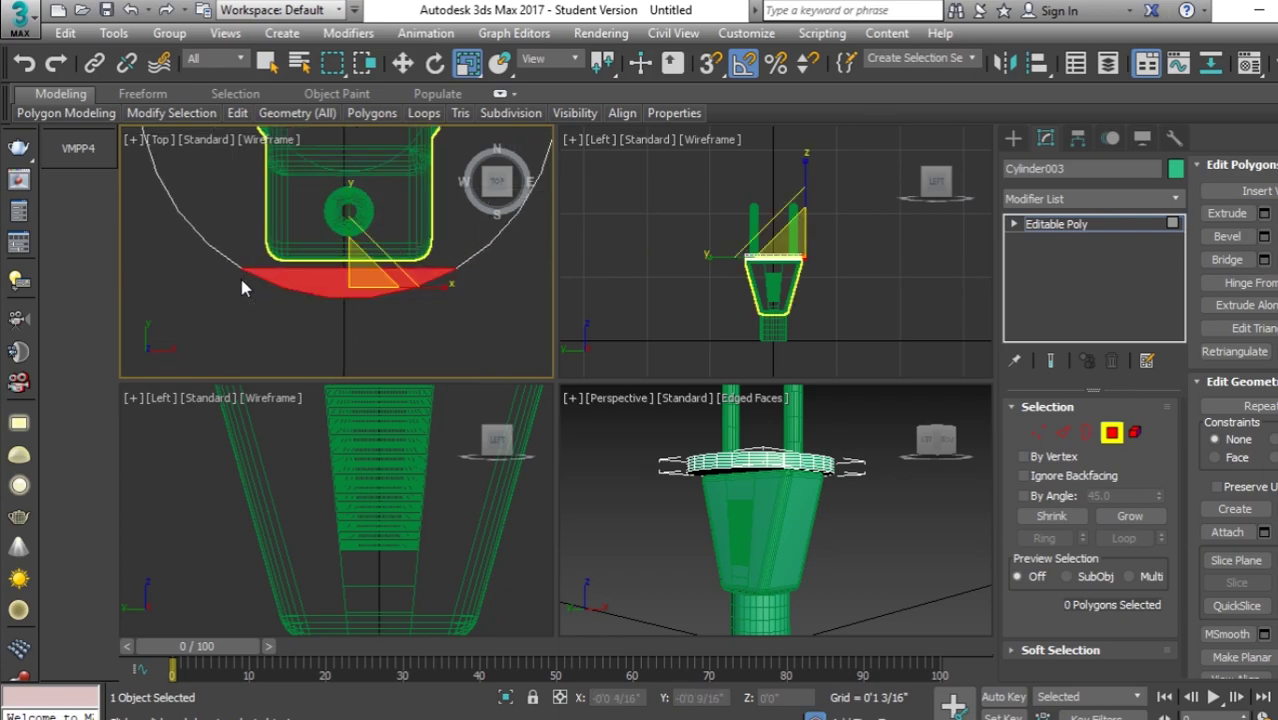
click(250, 277)
- Frame the disc outline's corner in the Top view and select its five polygons
scroll(228, 265, up, 3)
scroll(232, 272, up, 2)
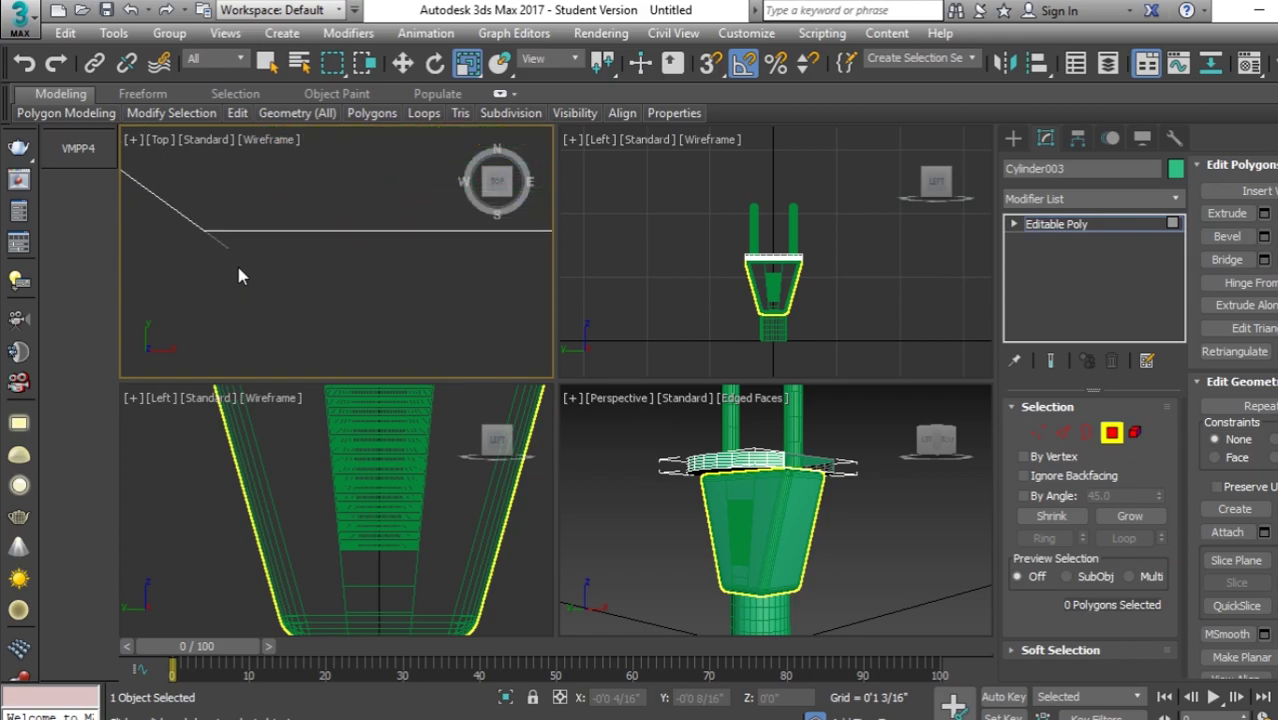
scroll(206, 250, down, 2)
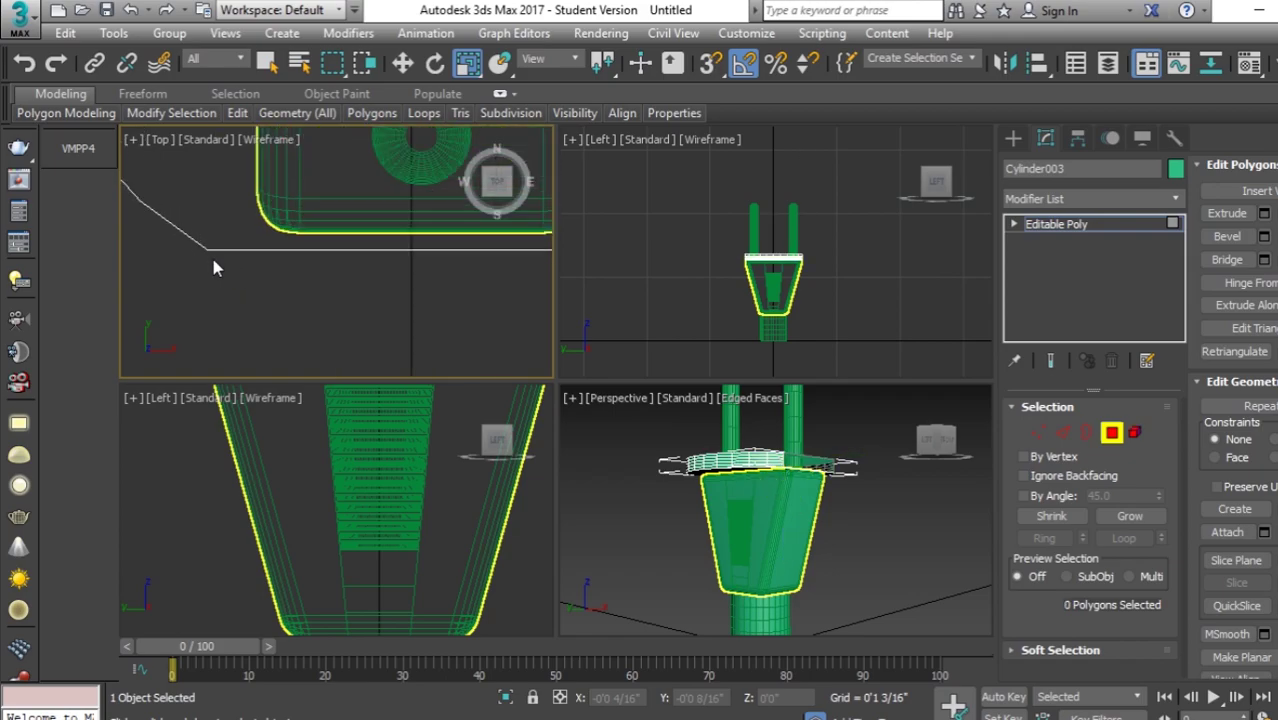
scroll(211, 255, down, 2)
scroll(213, 268, up, 1)
scroll(235, 275, up, 2)
scroll(256, 285, up, 1)
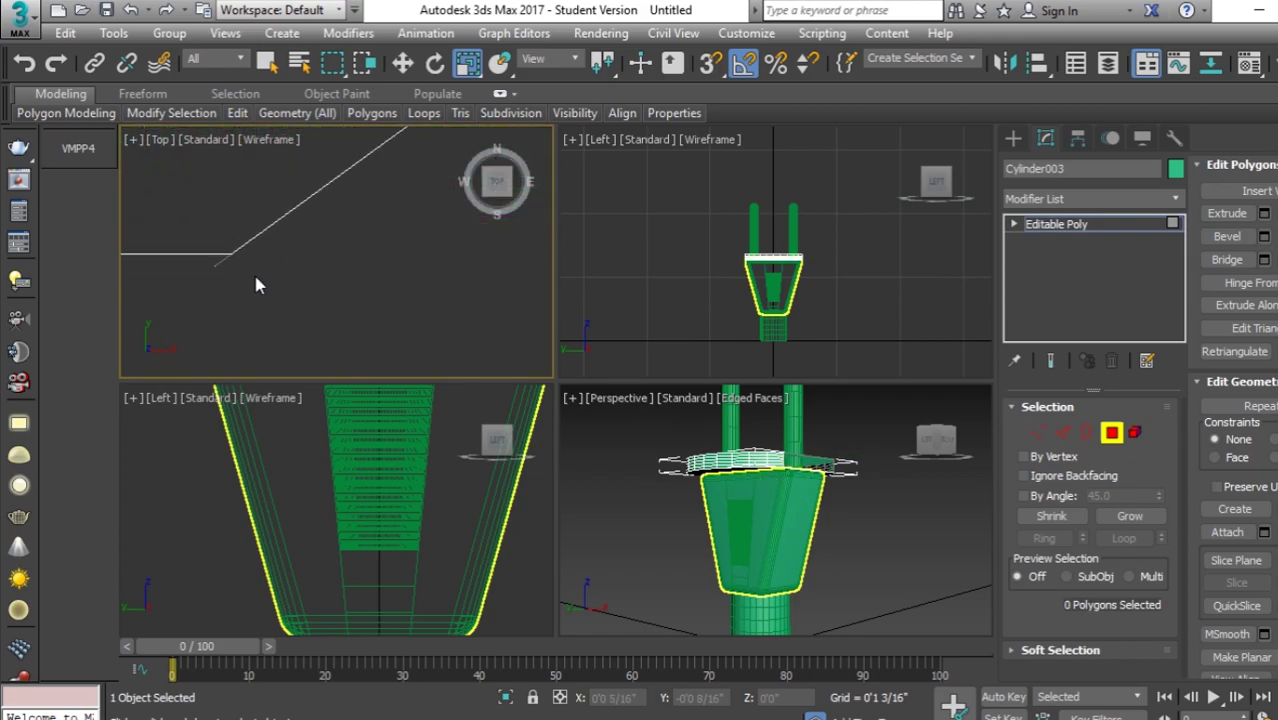
scroll(223, 278, down, 2)
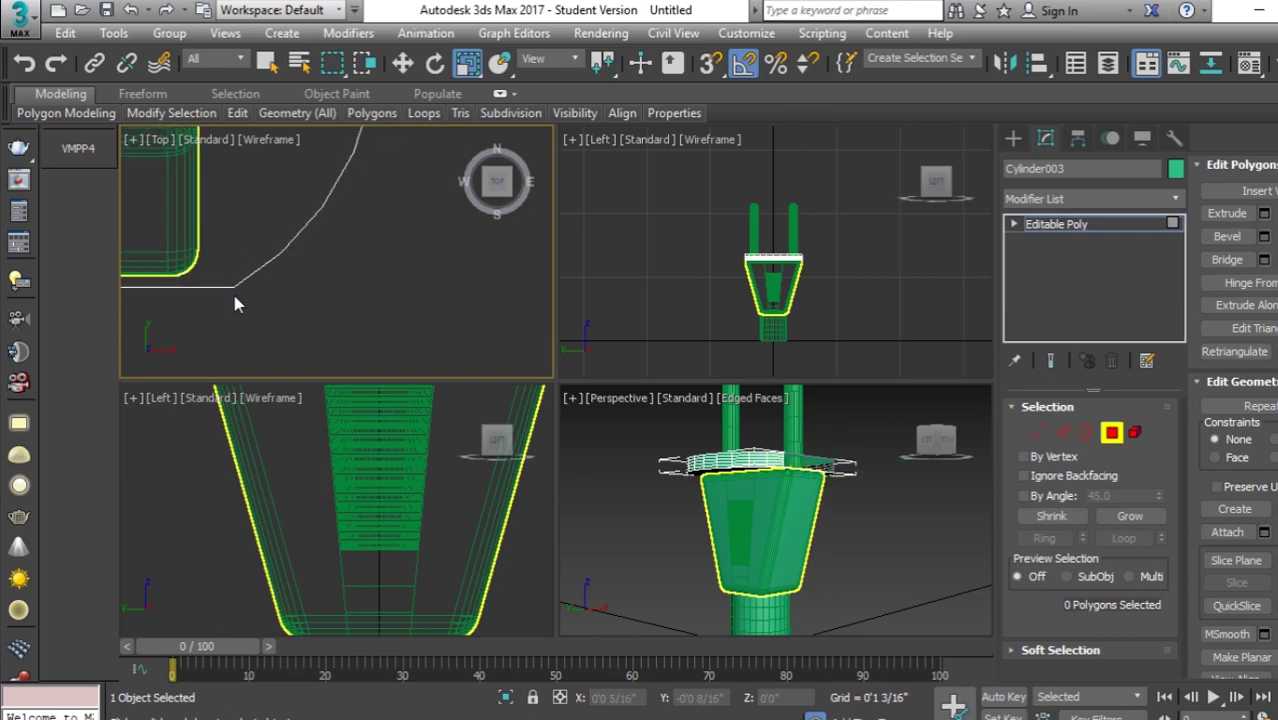
middle_drag(232, 290, 260, 183)
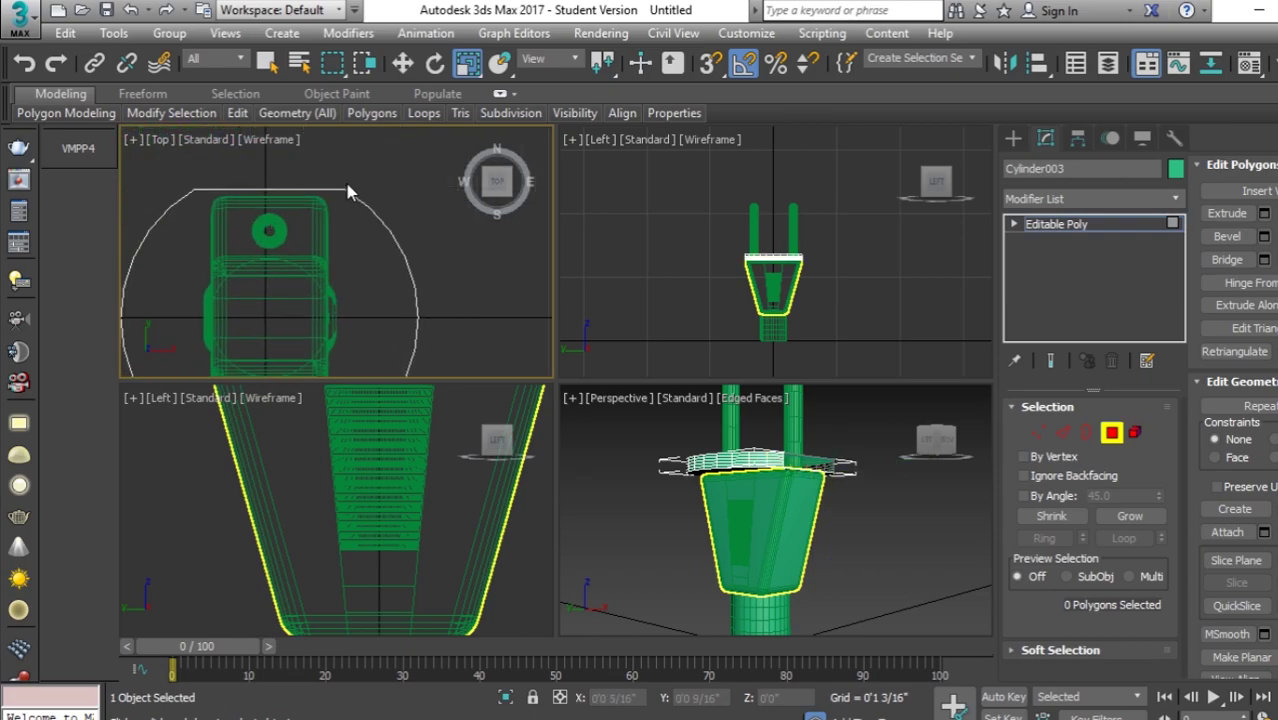
scroll(346, 185, up, 2)
scroll(344, 179, up, 1)
scroll(344, 180, up, 1)
scroll(336, 185, up, 1)
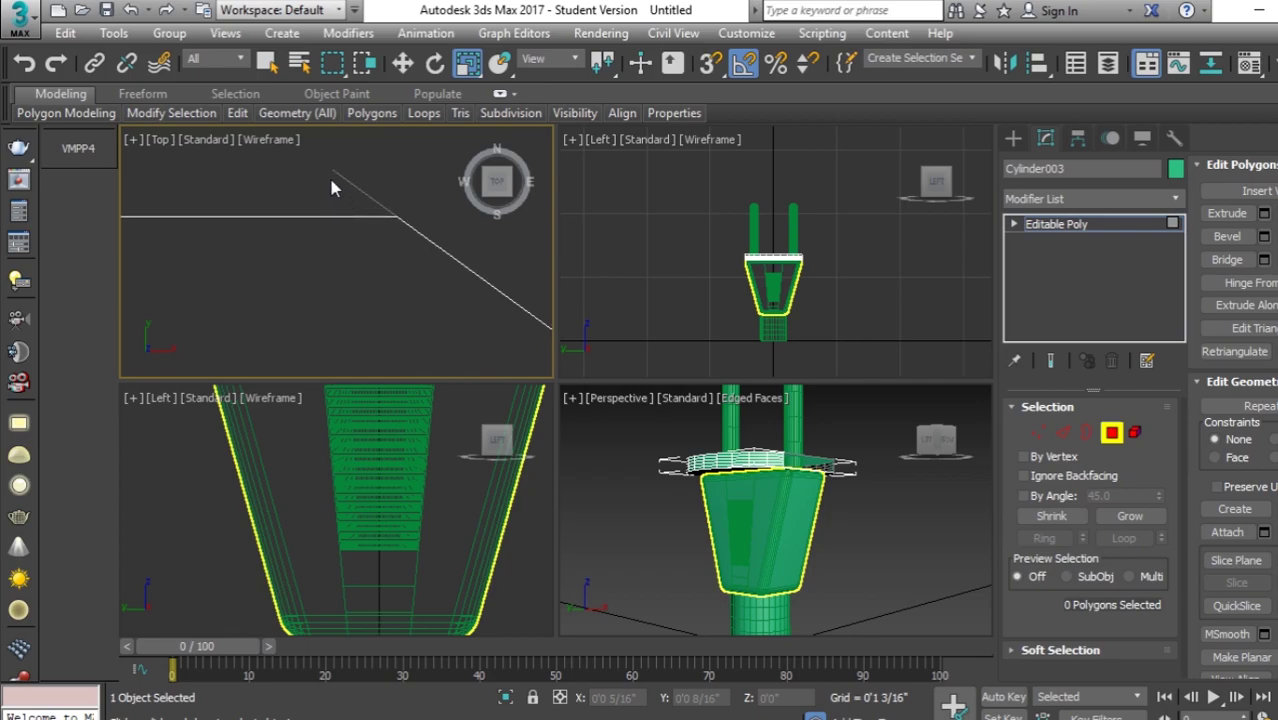
scroll(300, 230, down, 1)
scroll(270, 240, down, 1)
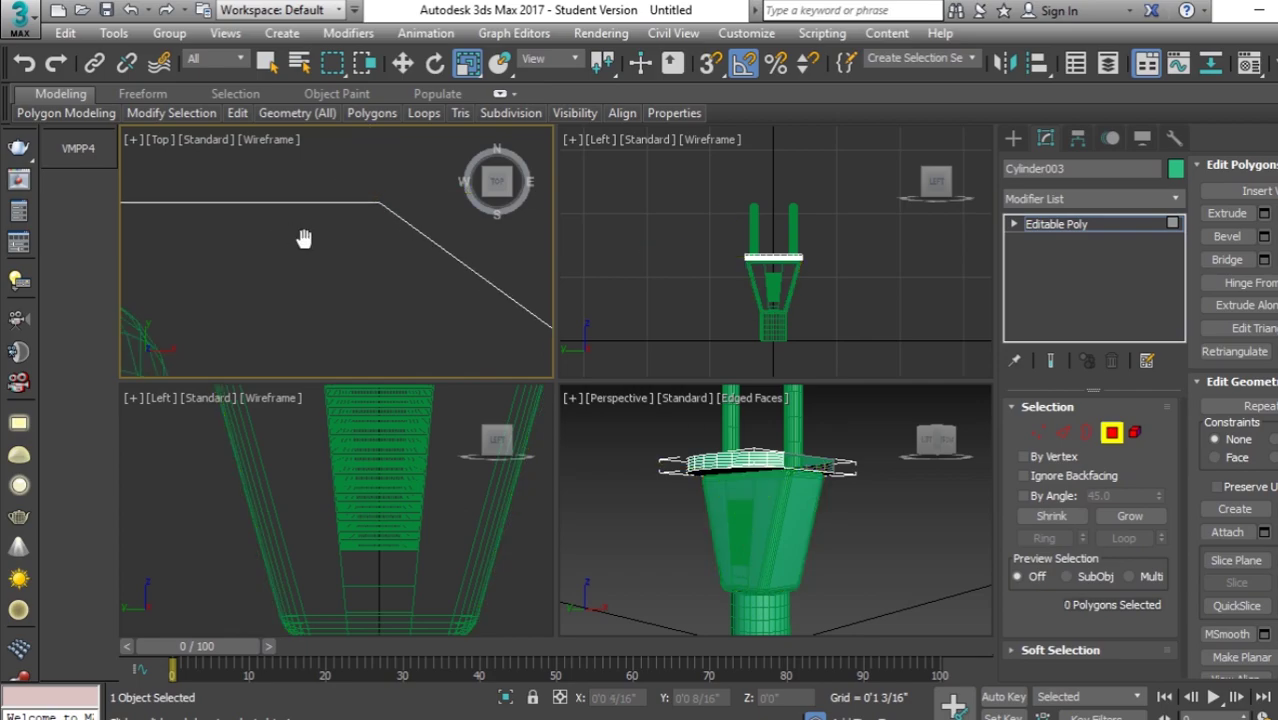
scroll(260, 248, down, 2)
middle_drag(259, 247, 428, 289)
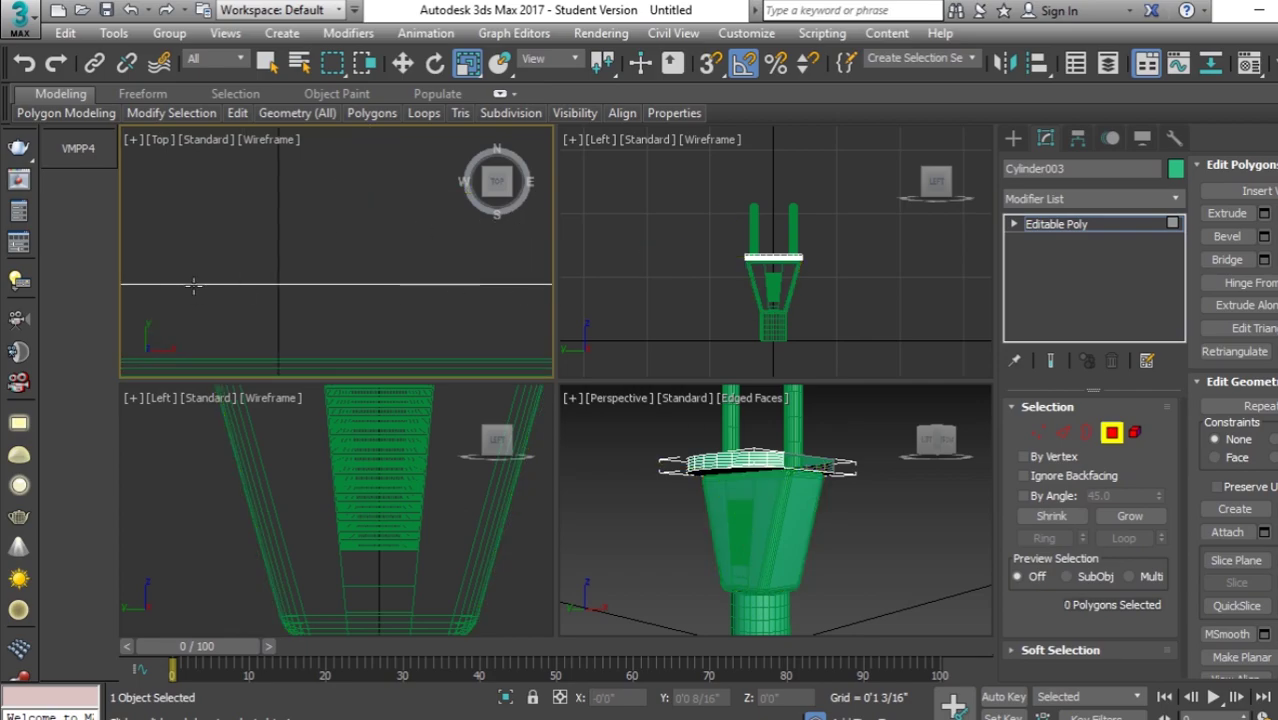
scroll(193, 285, down, 2)
scroll(300, 280, down, 2)
scroll(365, 277, up, 3)
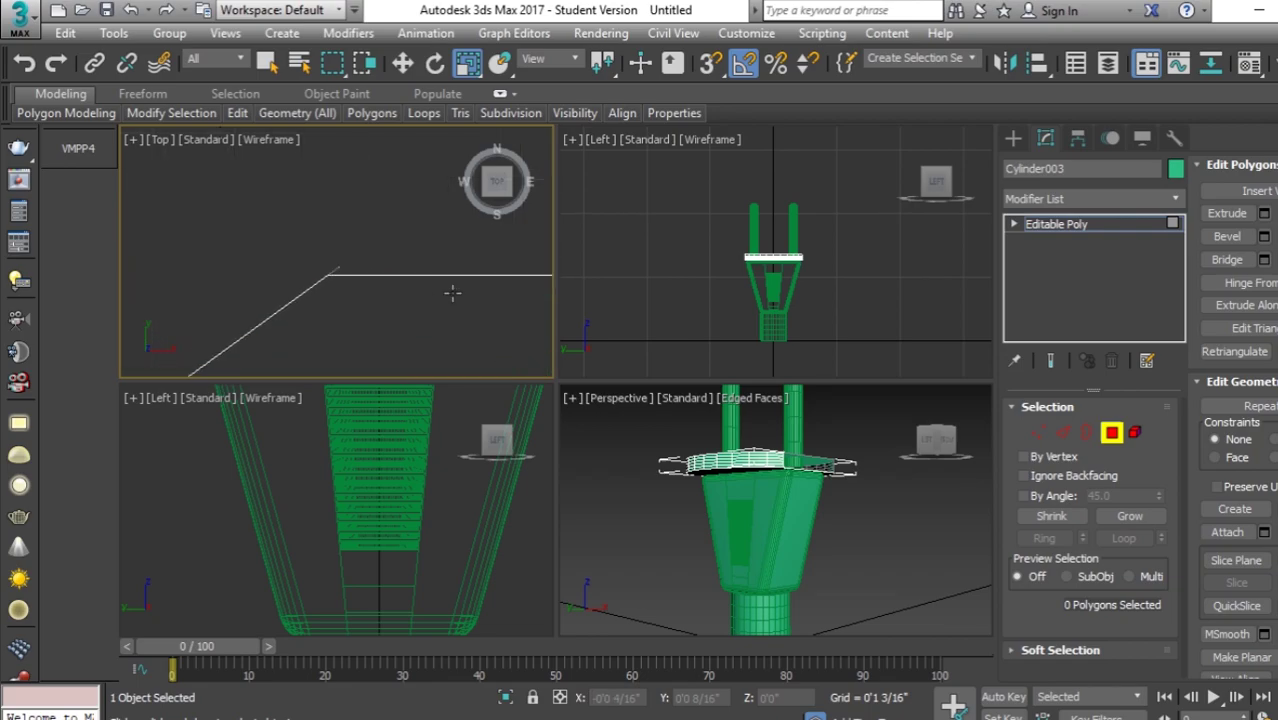
scroll(321, 272, up, 2)
drag(385, 295, 396, 290)
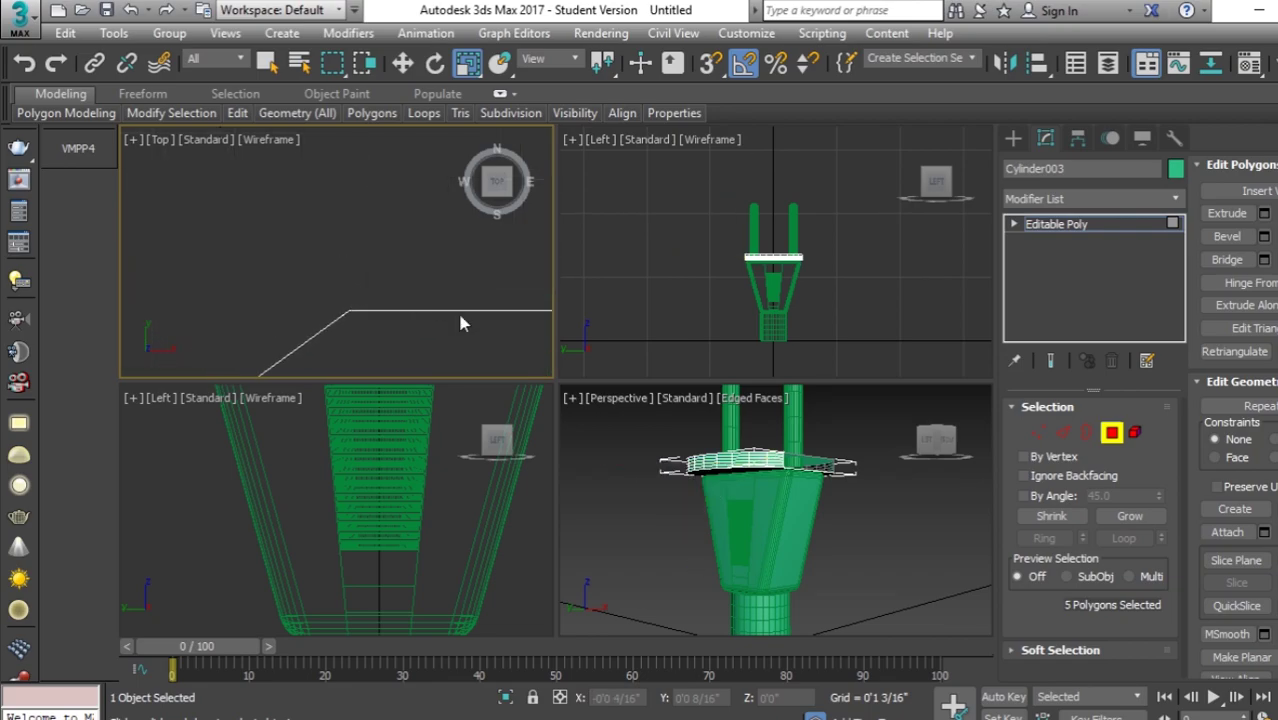
- Work on the open border, return to object level, and reframe the whole disc in Top and Perspective views
click(1087, 433)
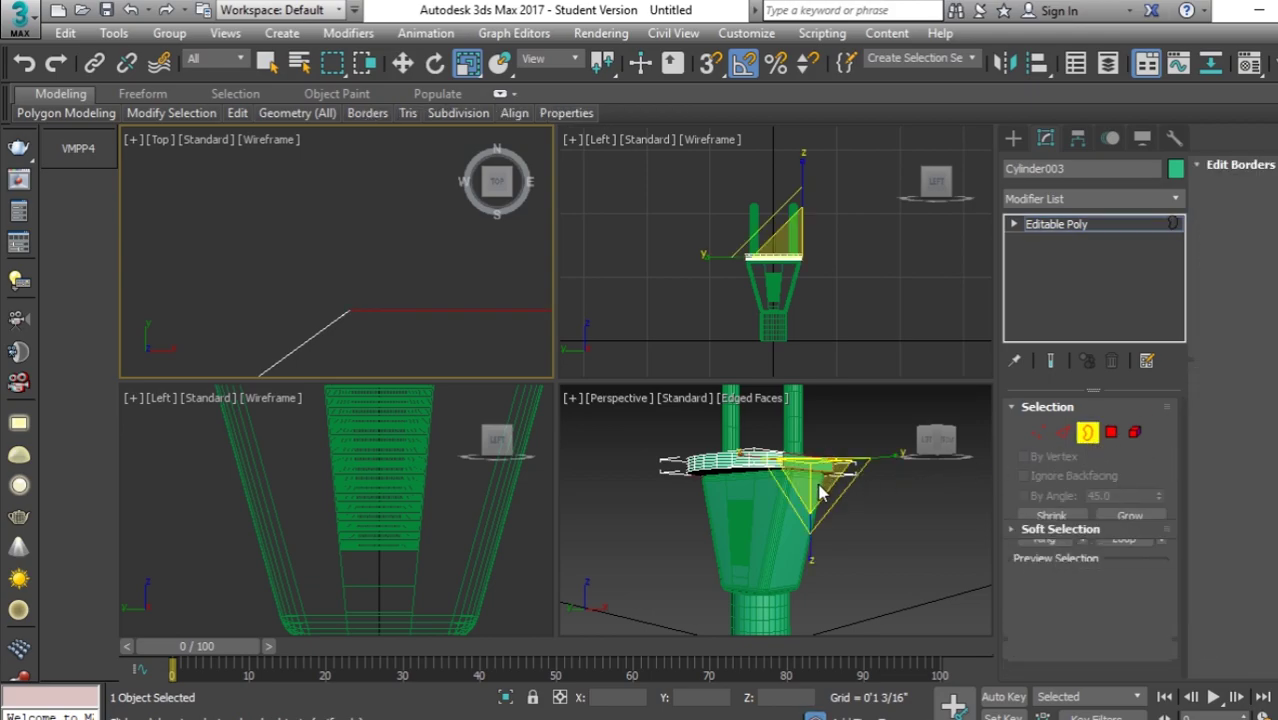
key(3)
mouse_move(812, 490)
alt+middle_down()
mouse_move(873, 543)
mouse_move(1057, 433)
mouse_move(910, 532)
alt+middle_up()
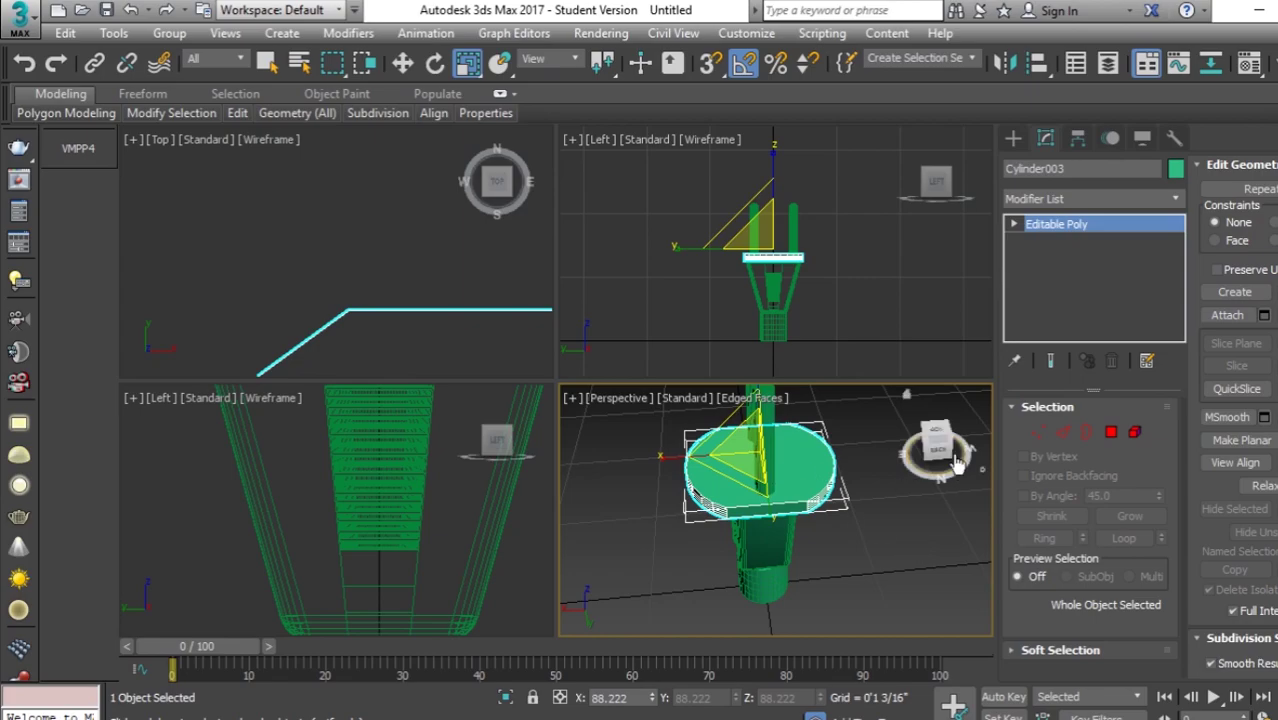
middle_drag(345, 308, 323, 237)
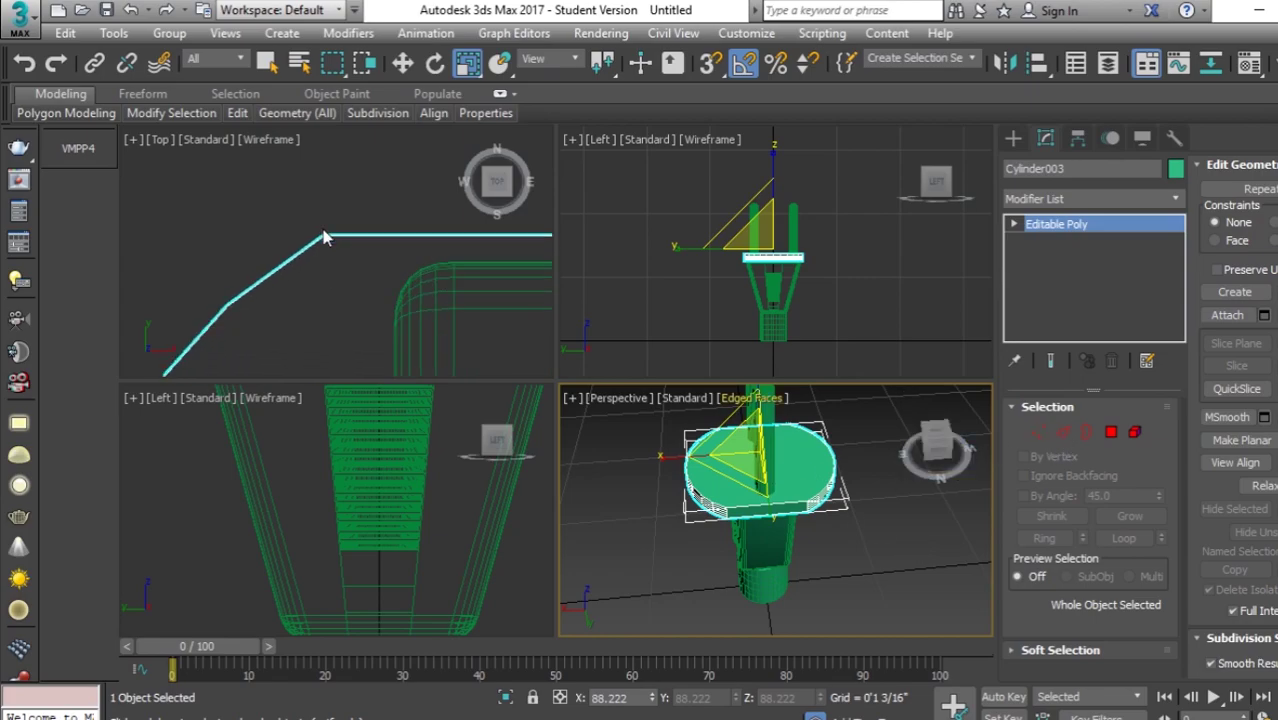
scroll(323, 237, down, 3)
scroll(323, 237, down, 3)
scroll(340, 280, up, 2)
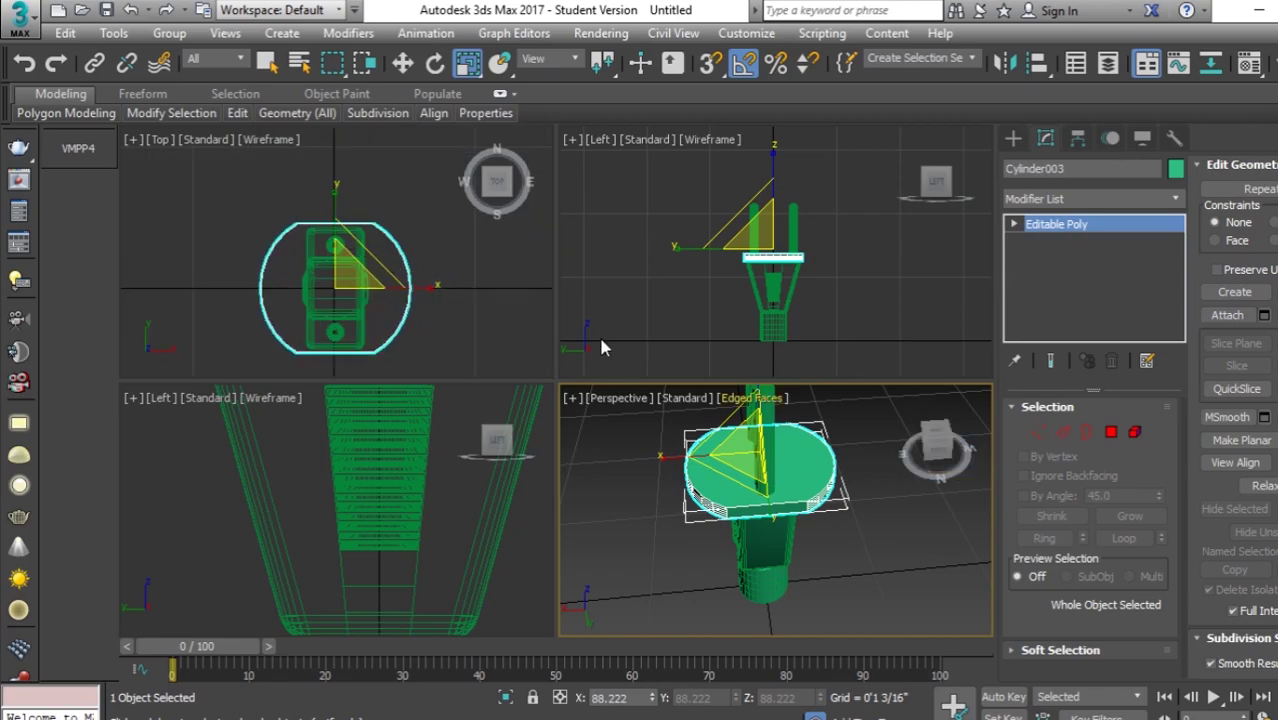
click(1052, 434)
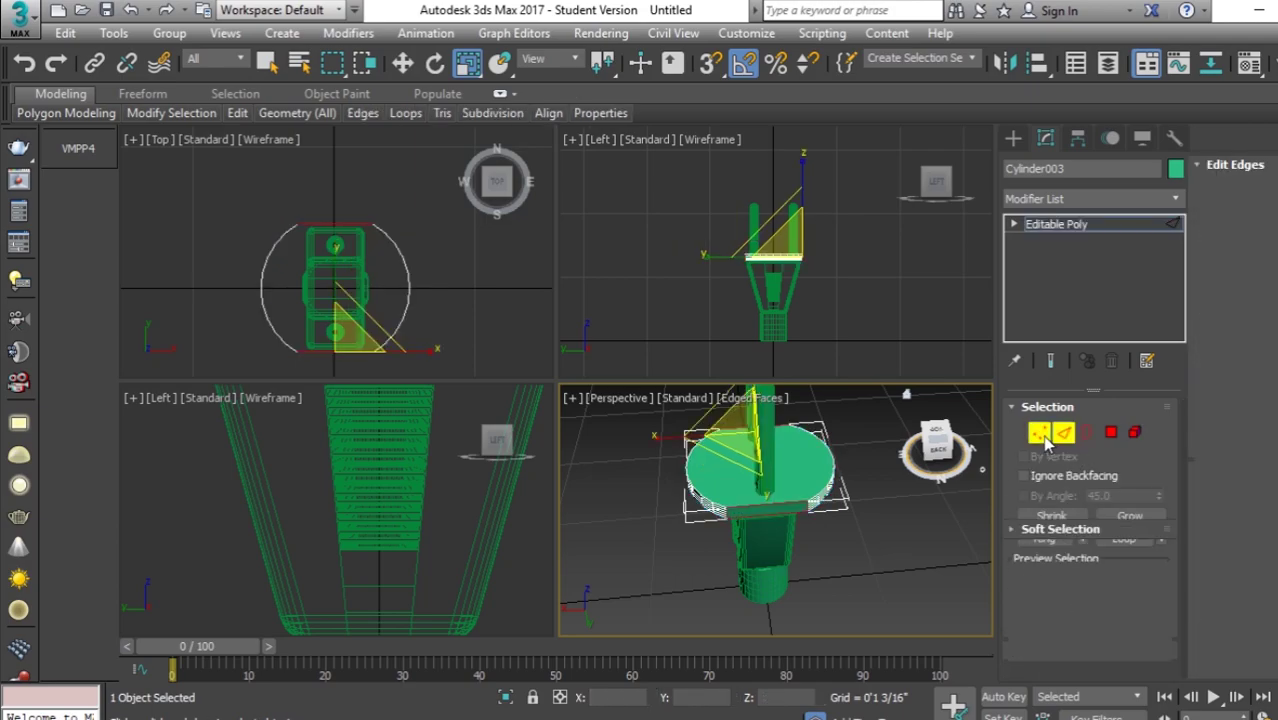
- Move the disc's right-half vertices slightly inward along X, then select all vertices
click(1045, 440)
click(405, 64)
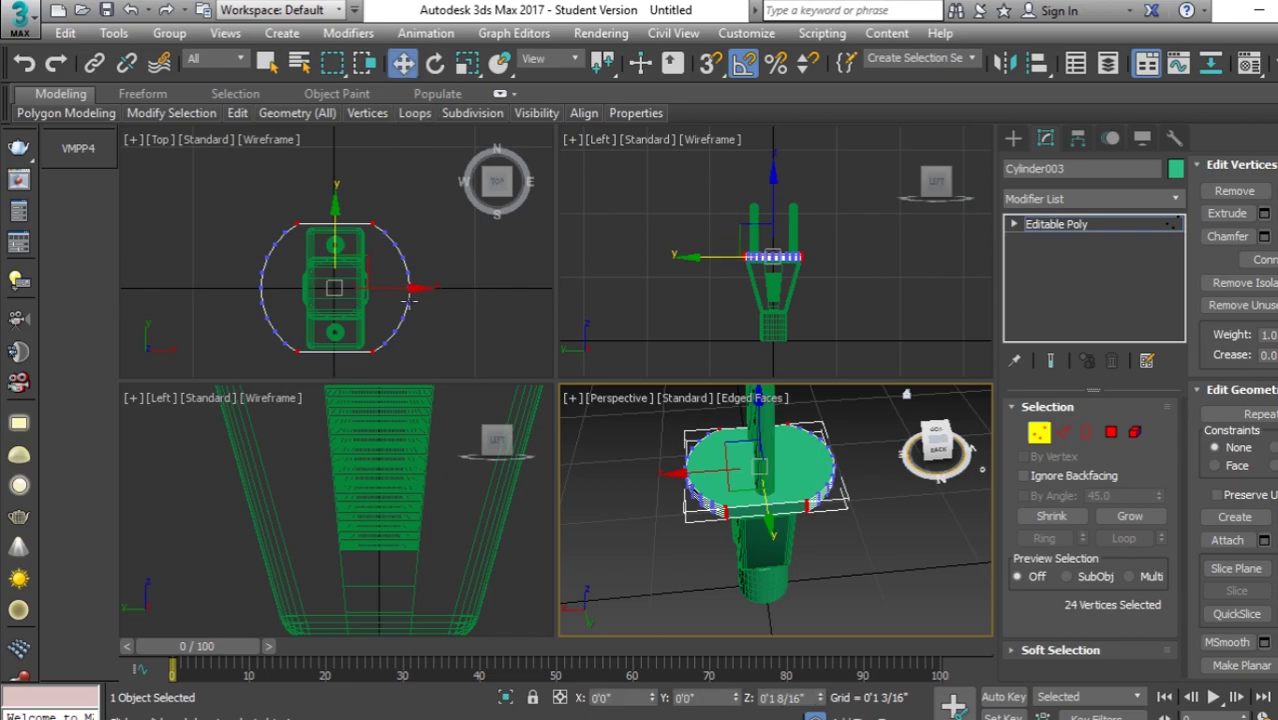
drag(368, 193, 404, 346)
drag(455, 408, 452, 398)
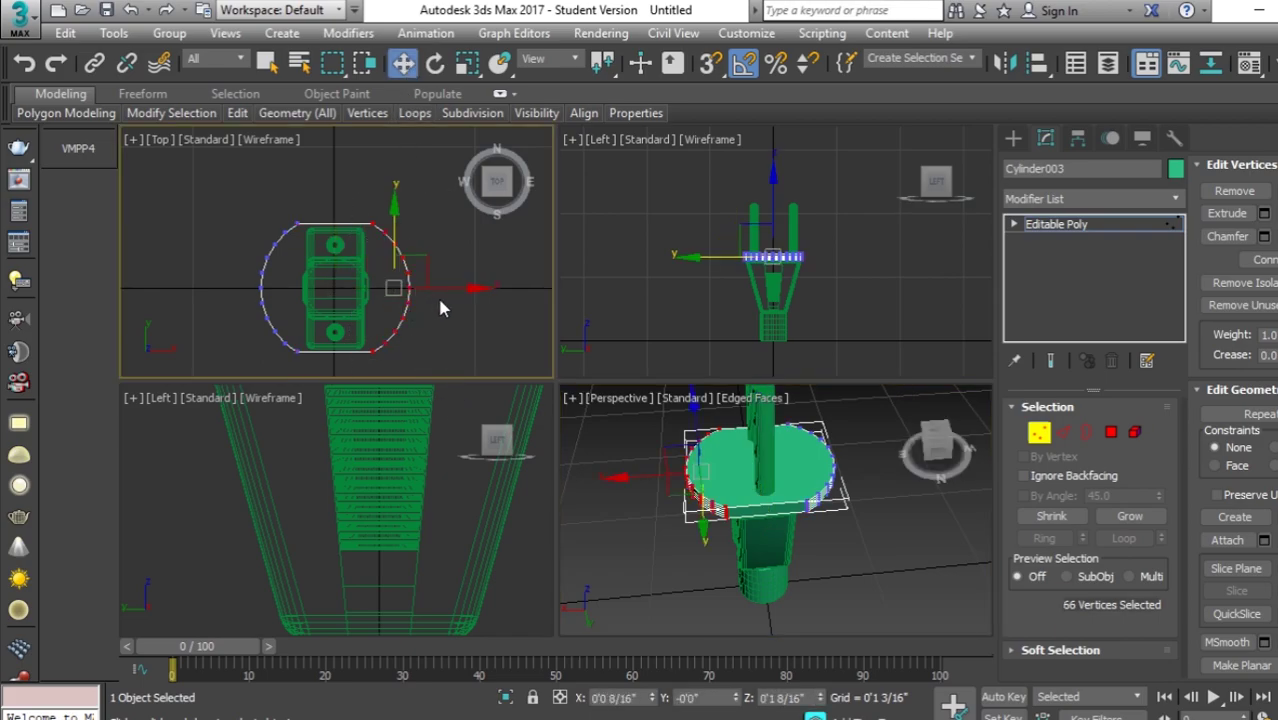
drag(451, 292, 433, 294)
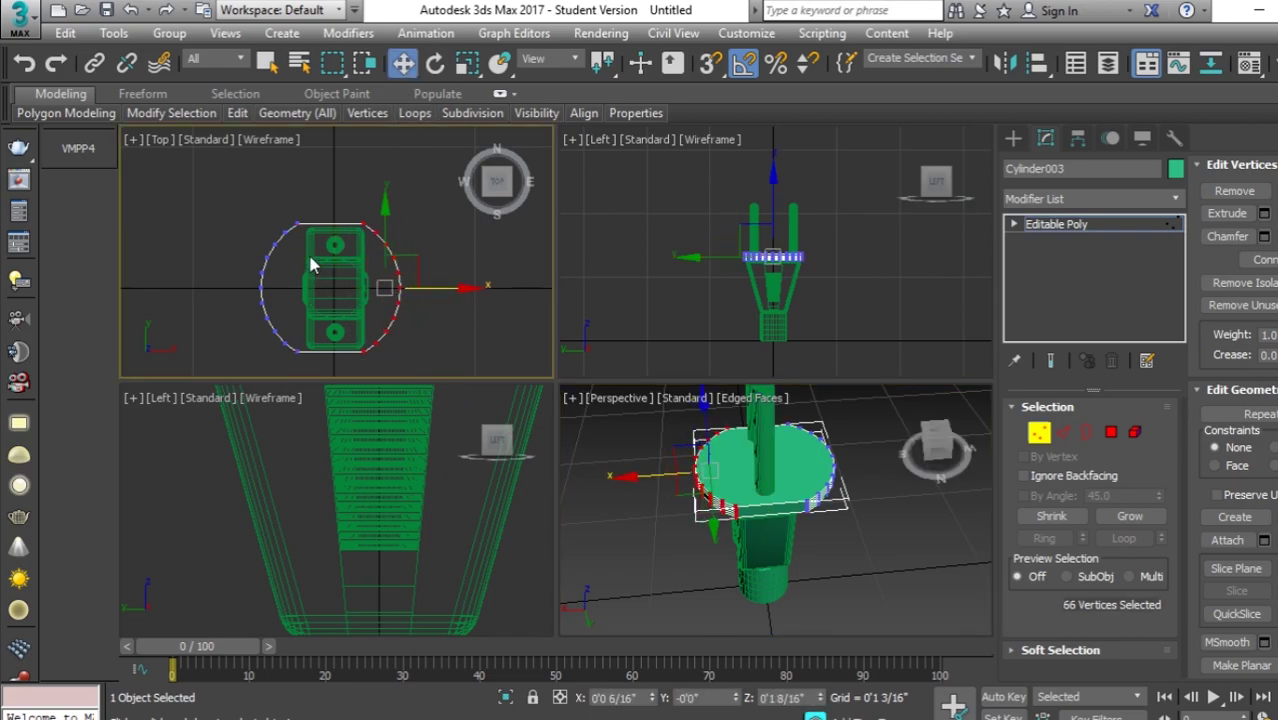
key(ctrl+a)
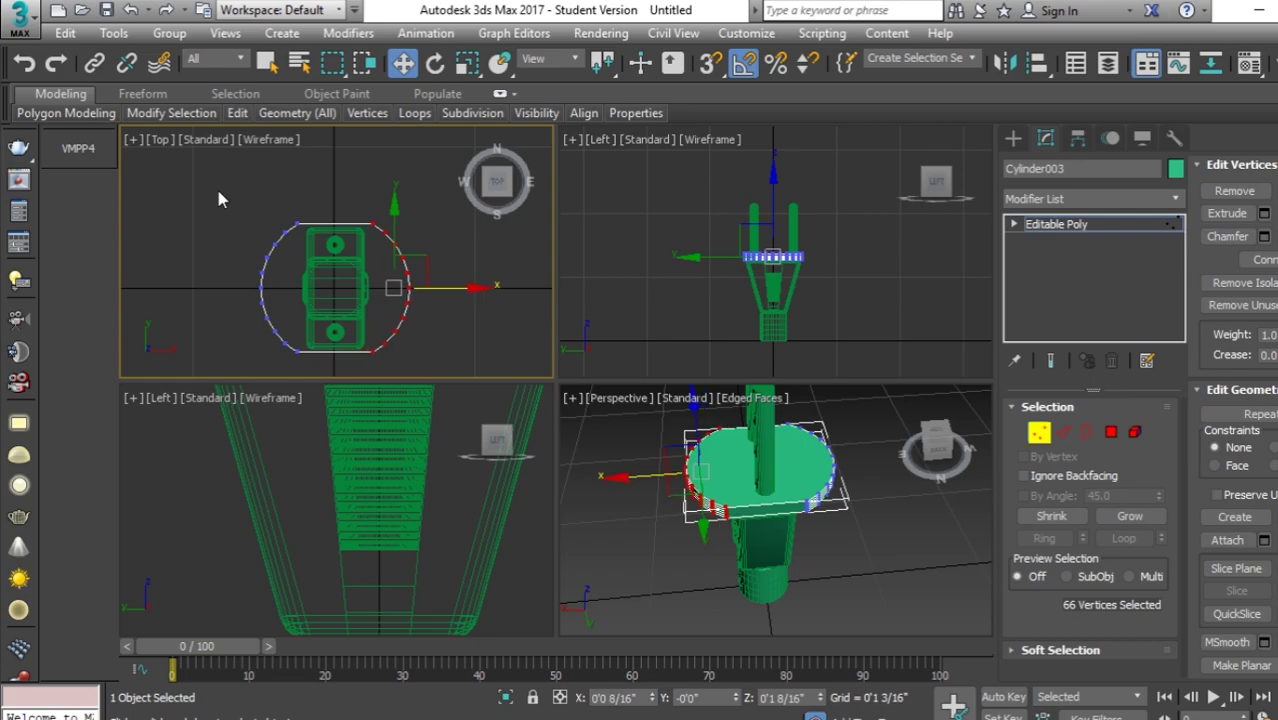
- Scale the rim vertices narrower along X, then enlarge the ring slightly
click(468, 62)
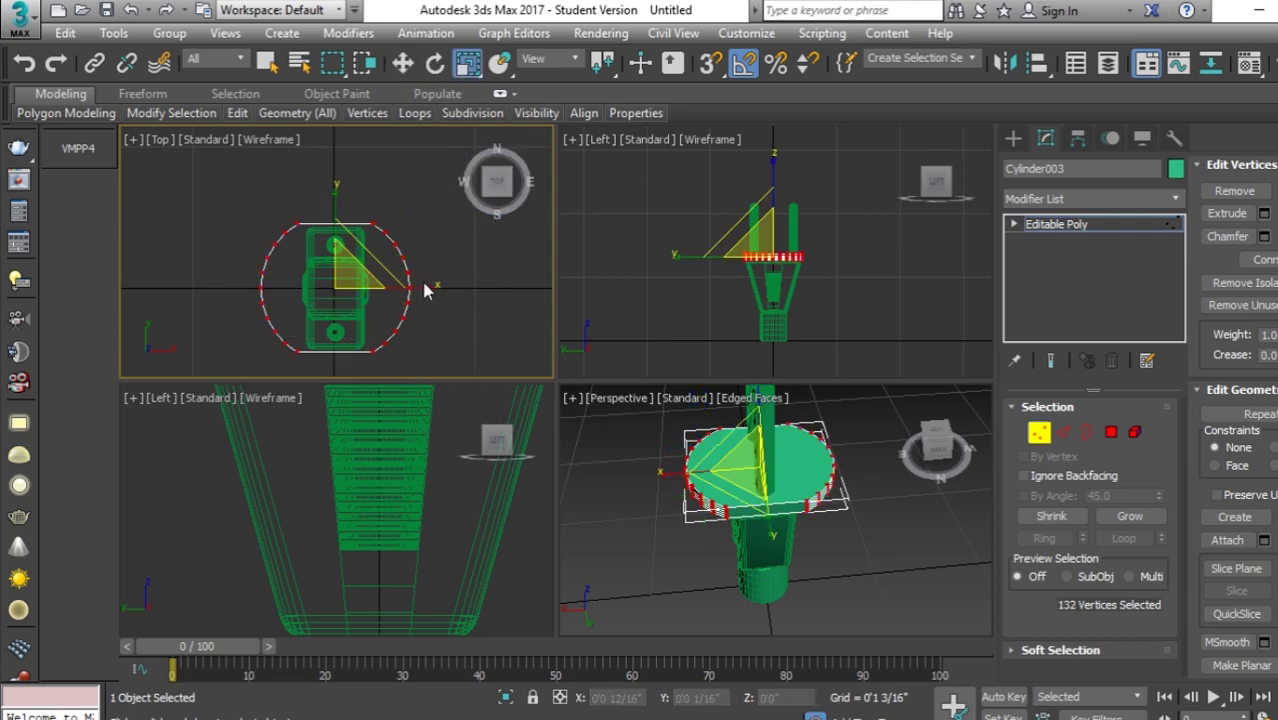
drag(422, 287, 410, 292)
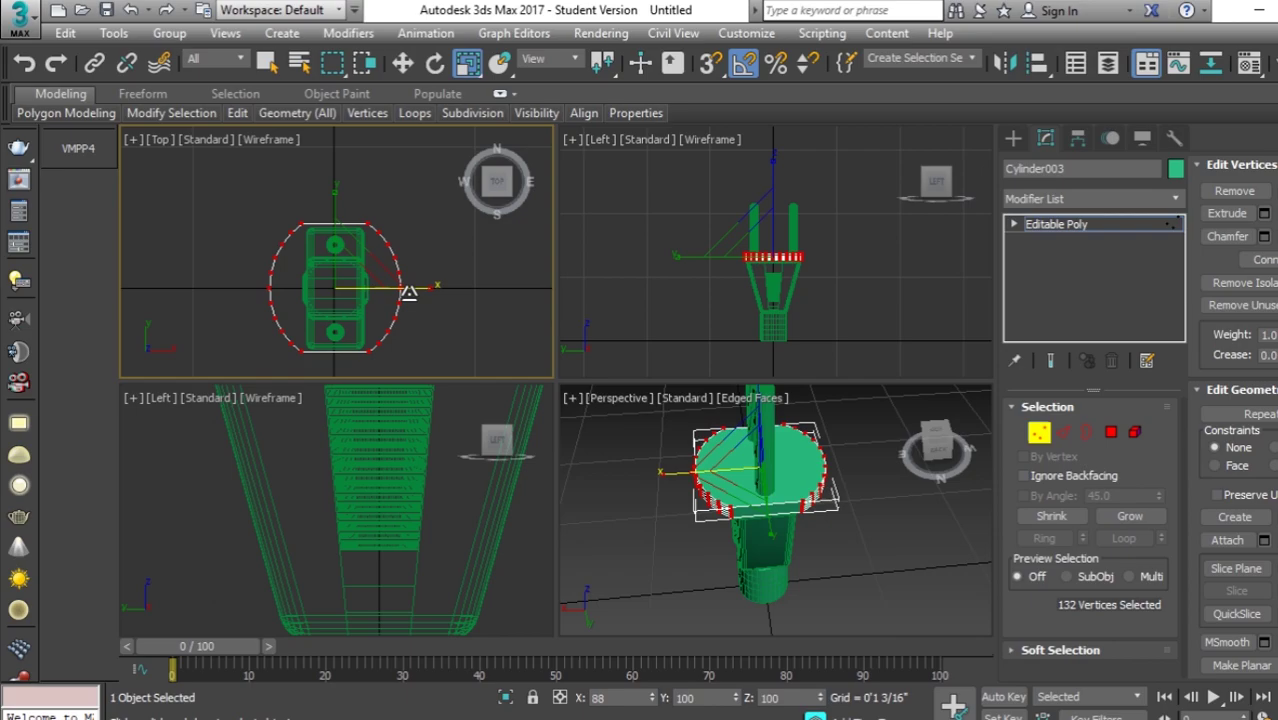
mouse_move(860, 500)
alt+middle_down()
mouse_move(875, 427)
mouse_move(870, 500)
alt+middle_up()
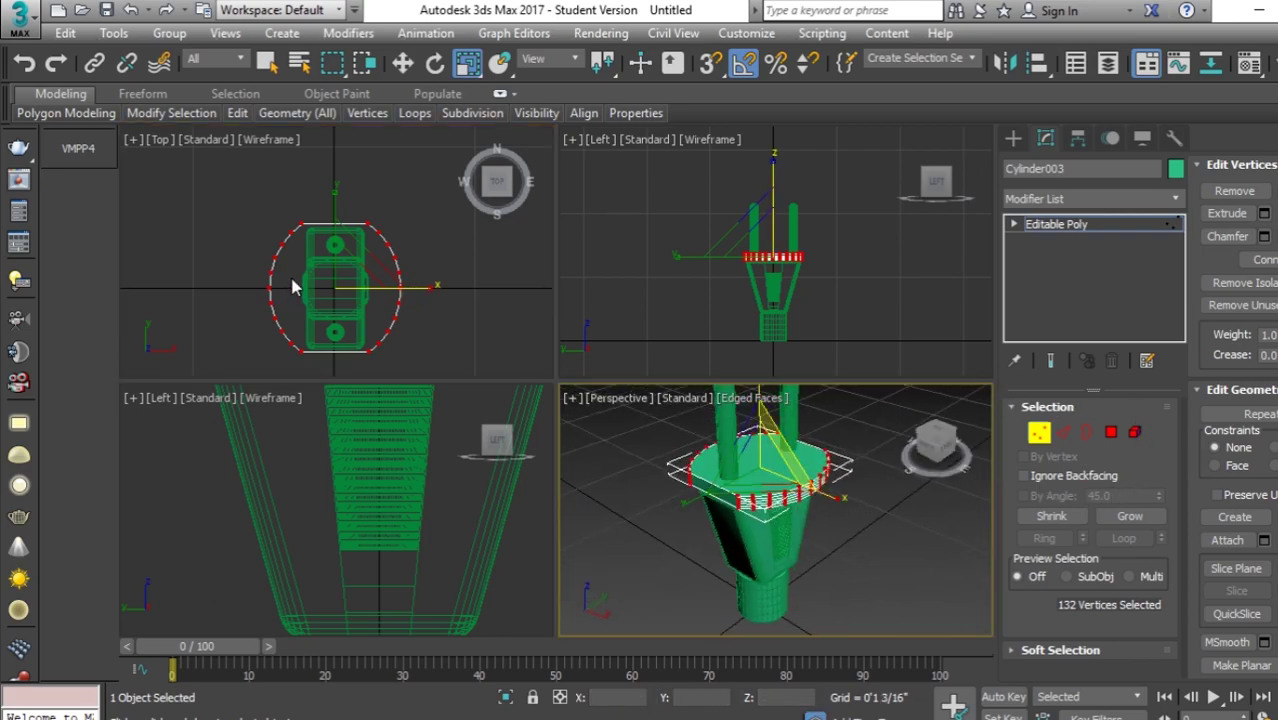
right_click(343, 281)
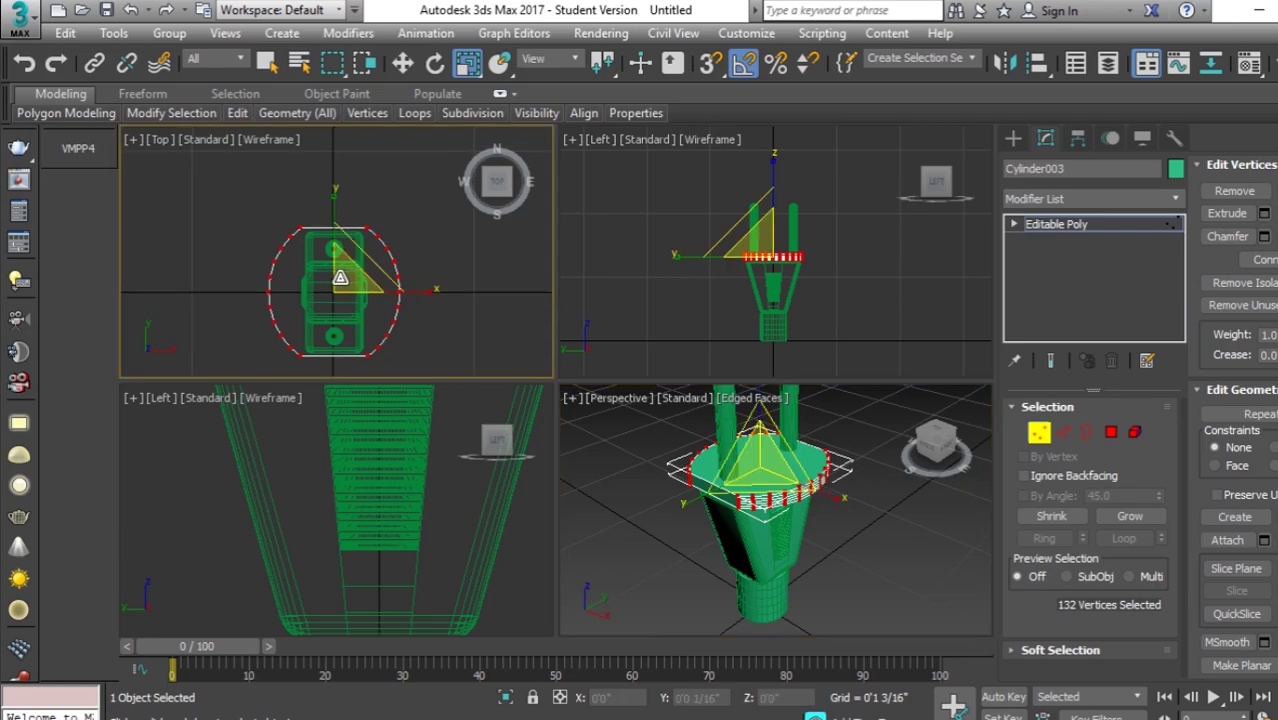
drag(343, 276, 346, 273)
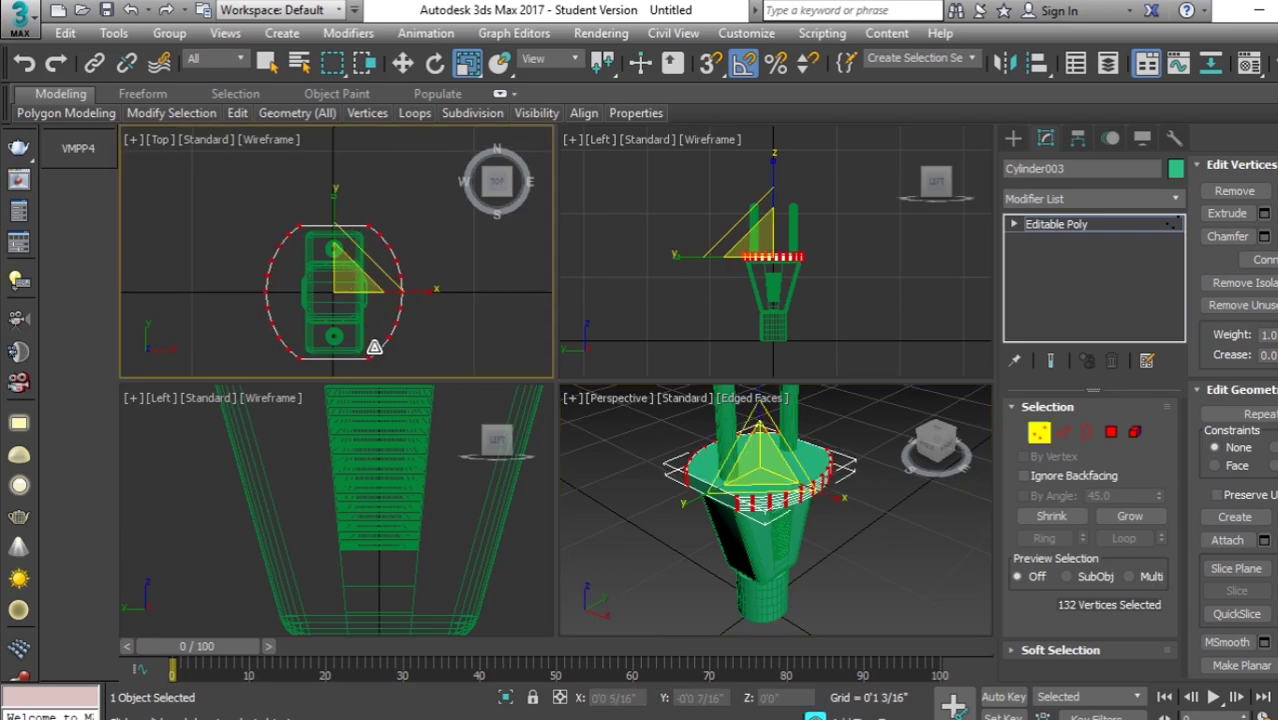
- Restore the Top view with the ViewCube and maximize the Perspective viewport
alt+middle_drag(374, 347, 442, 251)
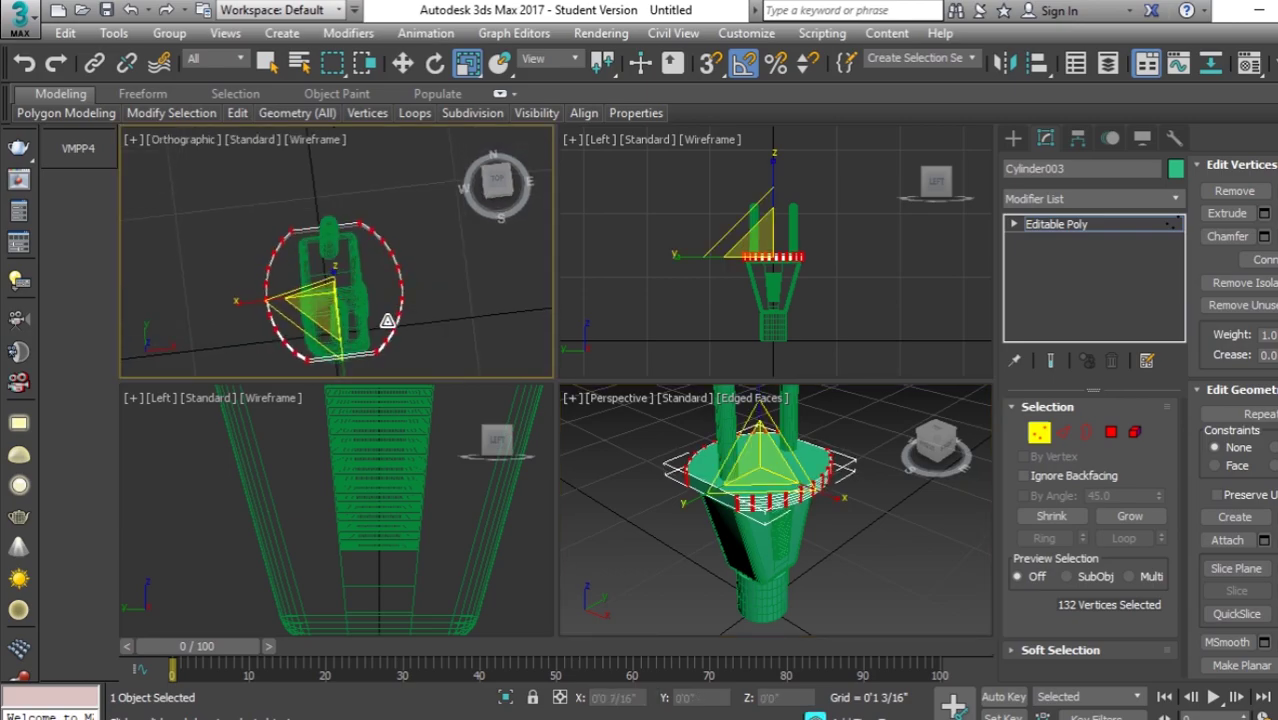
click(497, 176)
alt+middle_drag(705, 514, 717, 455)
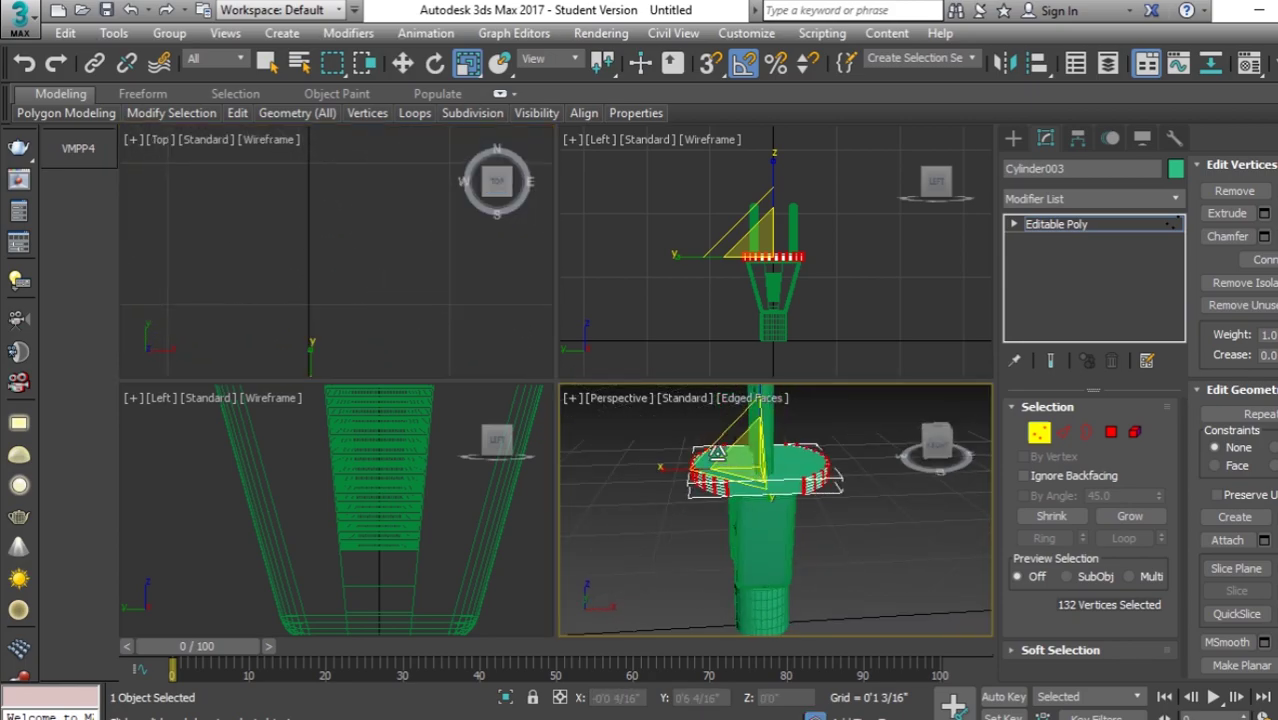
key(alt+w)
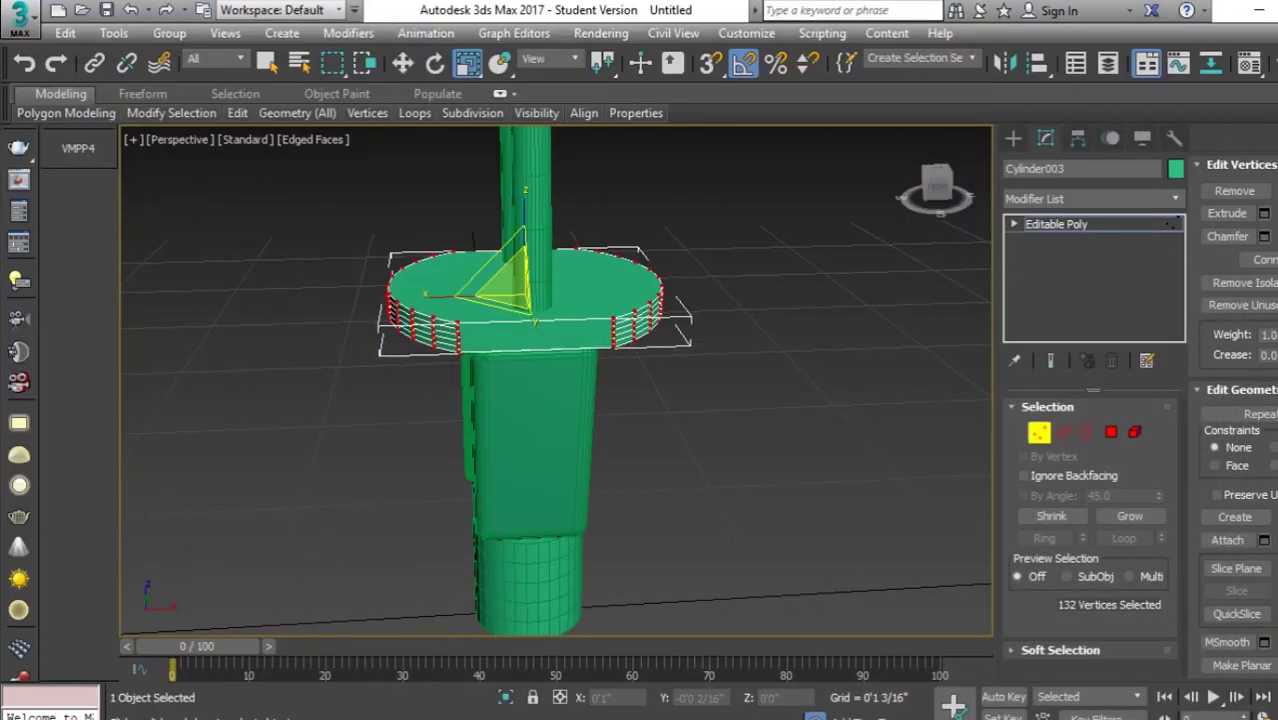
- Move the disc down along Z to 0'1 10/16", seating it onto the plug body
click(1038, 440)
mouse_move(702, 387)
alt+middle_down()
mouse_move(603, 443)
mouse_move(516, 394)
mouse_move(576, 302)
mouse_move(622, 320)
mouse_move(645, 367)
mouse_move(624, 357)
alt+middle_up()
scroll(624, 357, up, 2)
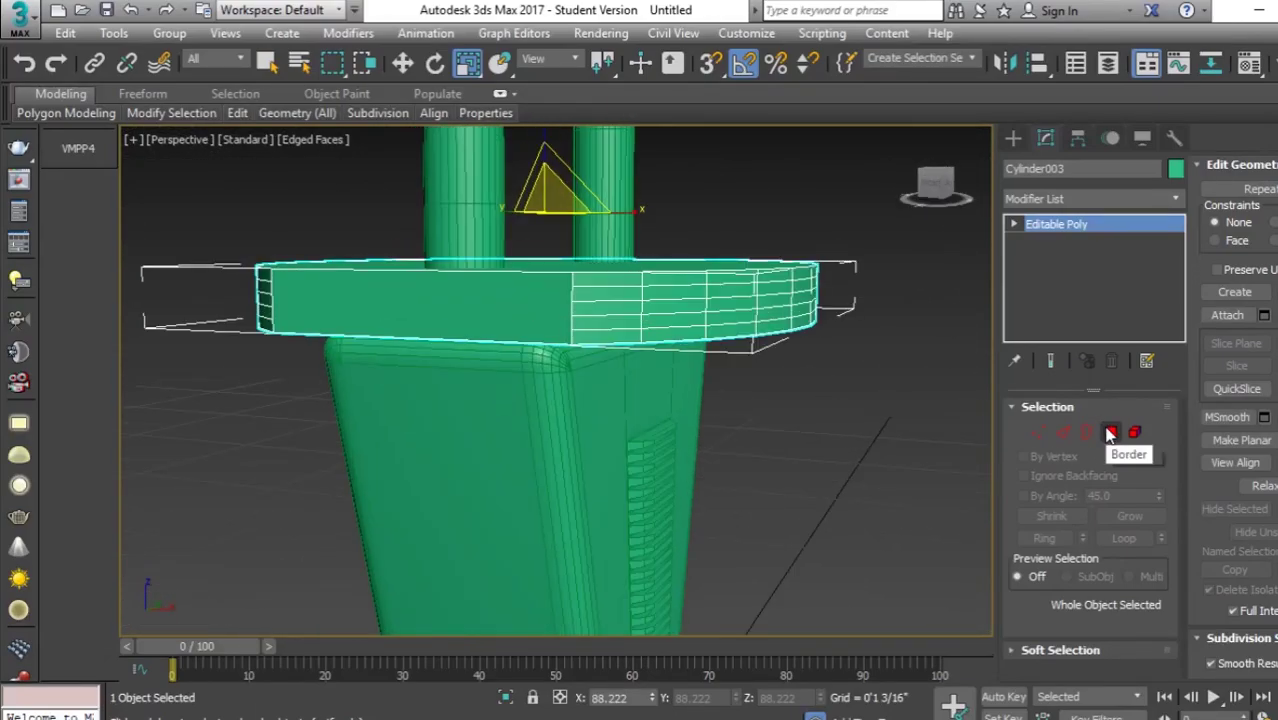
mouse_move(838, 455)
alt+middle_down()
mouse_move(736, 428)
mouse_move(672, 379)
alt+middle_up()
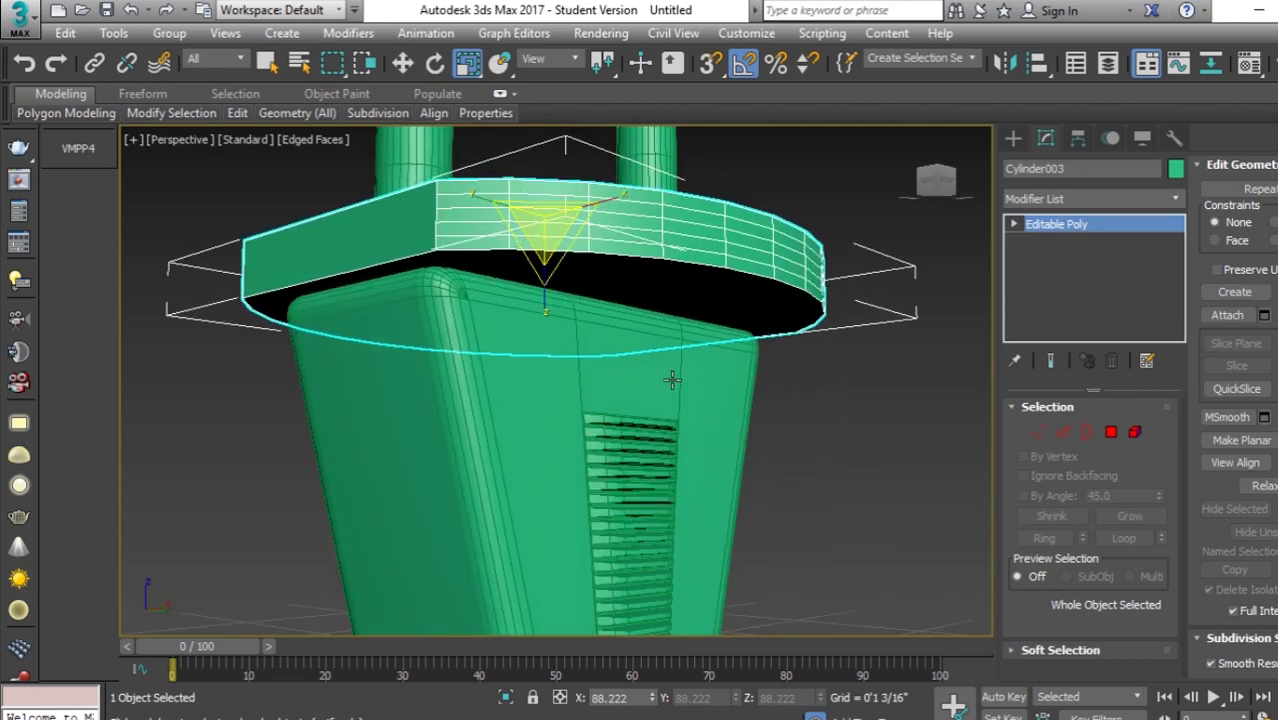
click(404, 66)
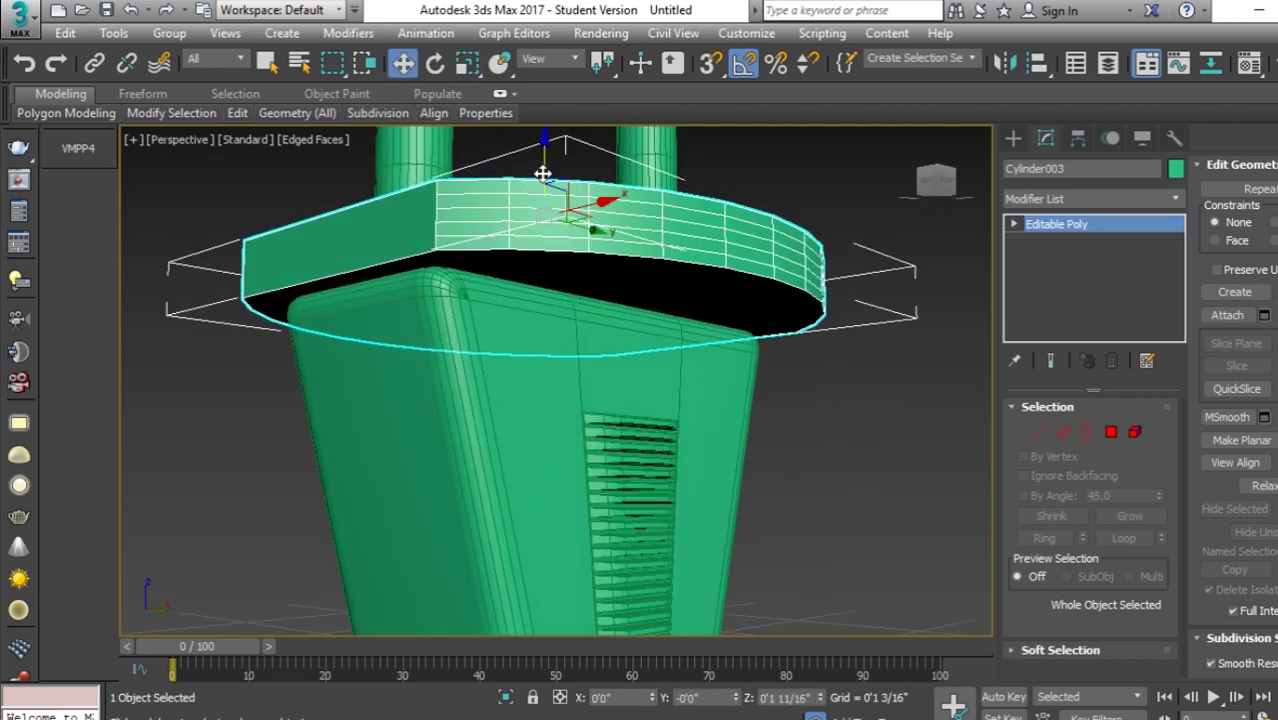
drag(542, 174, 540, 204)
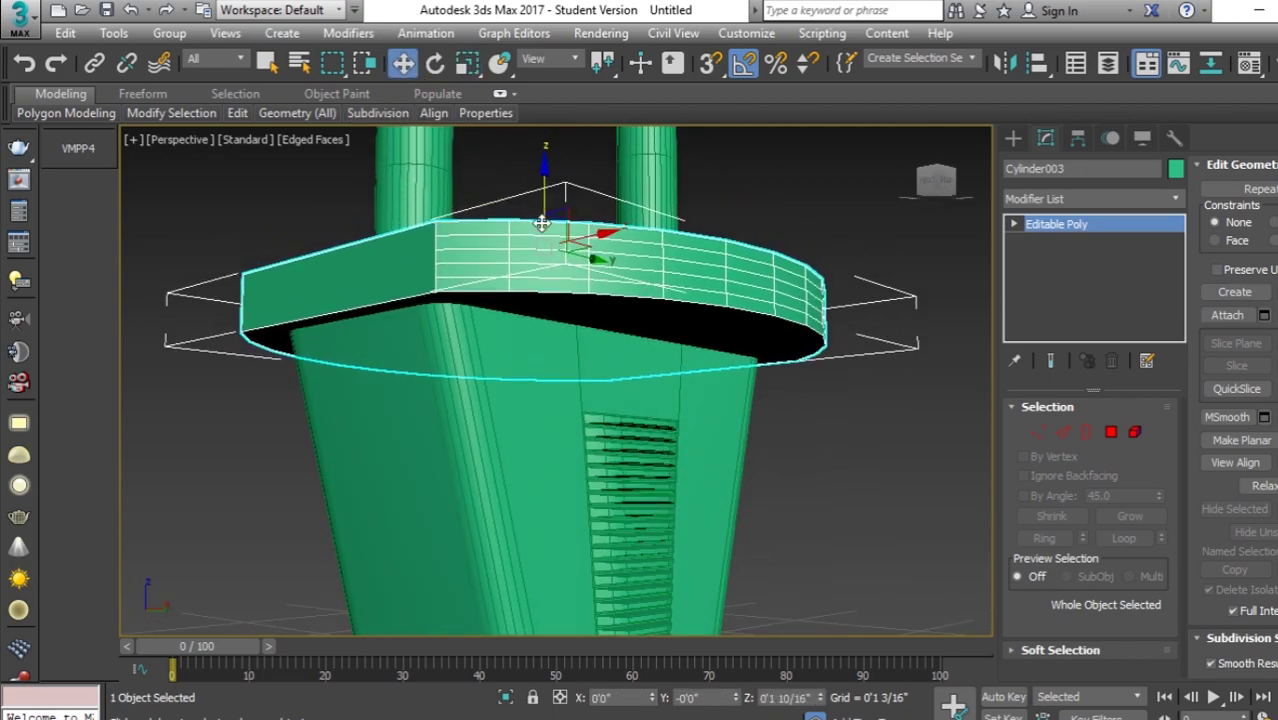
mouse_move(541, 224)
alt+middle_down()
mouse_move(499, 191)
mouse_move(414, 197)
mouse_move(516, 355)
mouse_move(608, 277)
mouse_move(540, 374)
alt+middle_up()
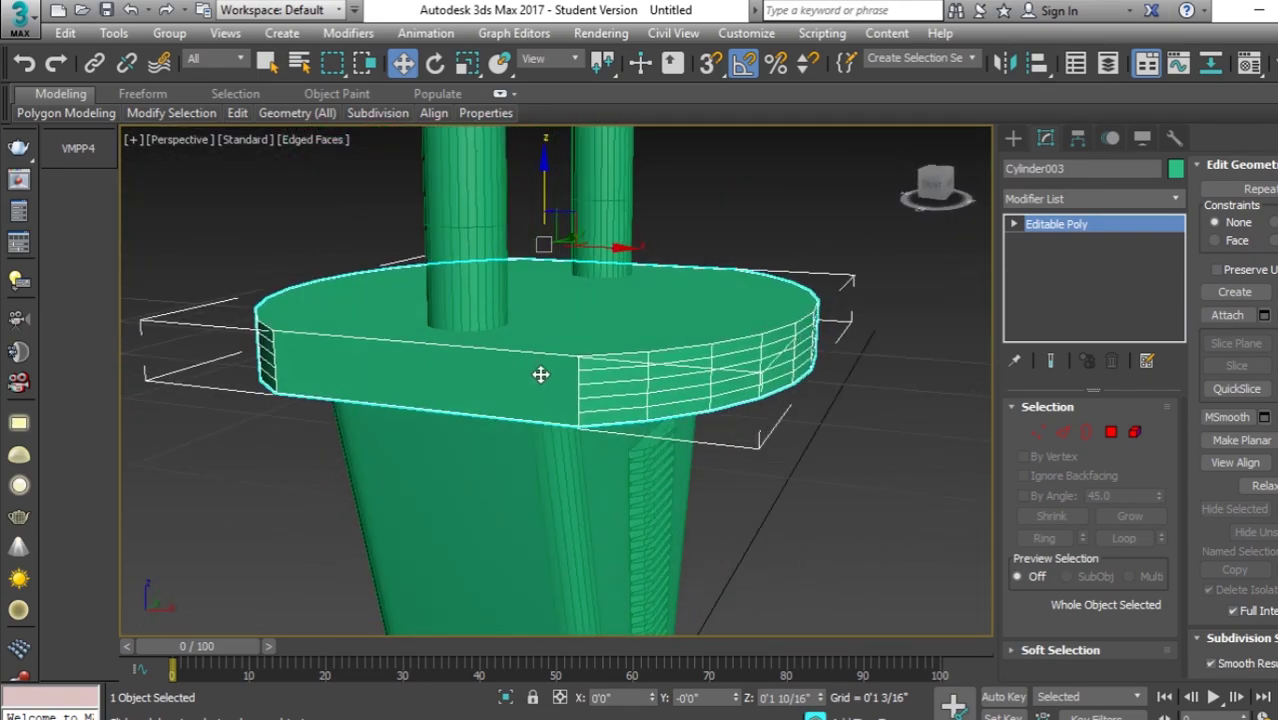
click(1112, 432)
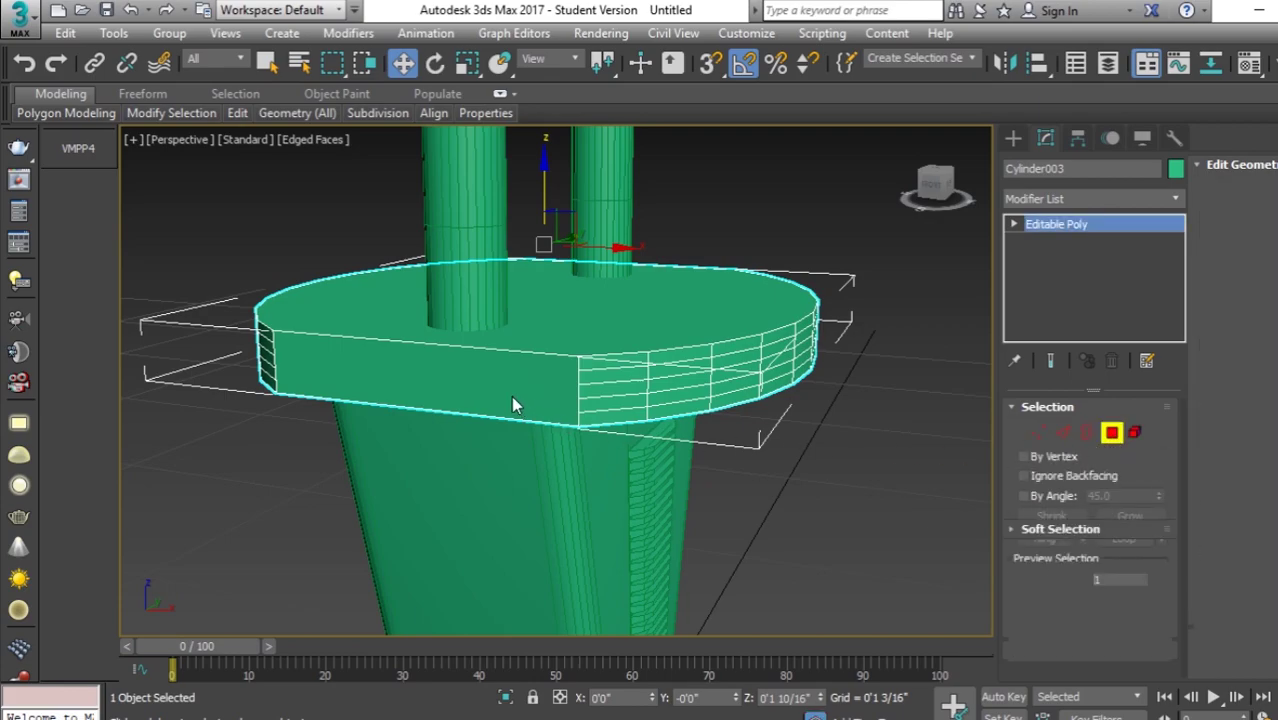
- In Polygon mode, select the two front polygons on the disc's rim
key(4)
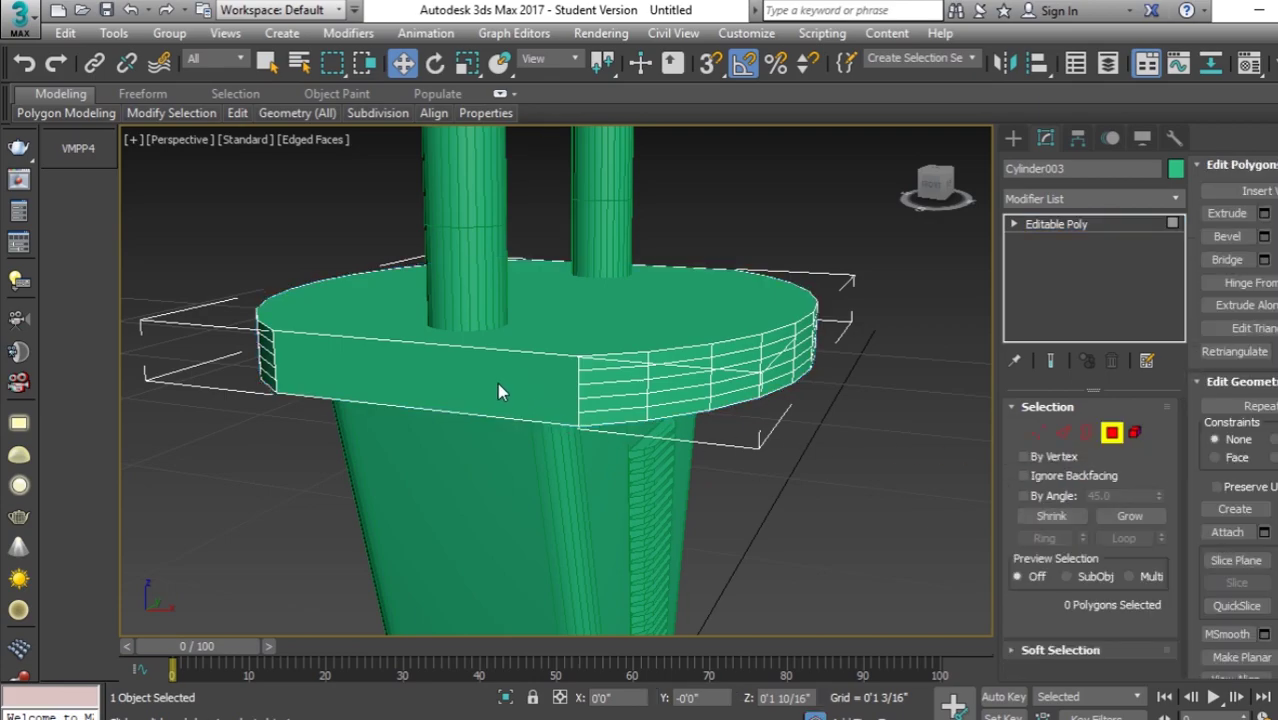
click(497, 385)
scroll(345, 400, up, 5)
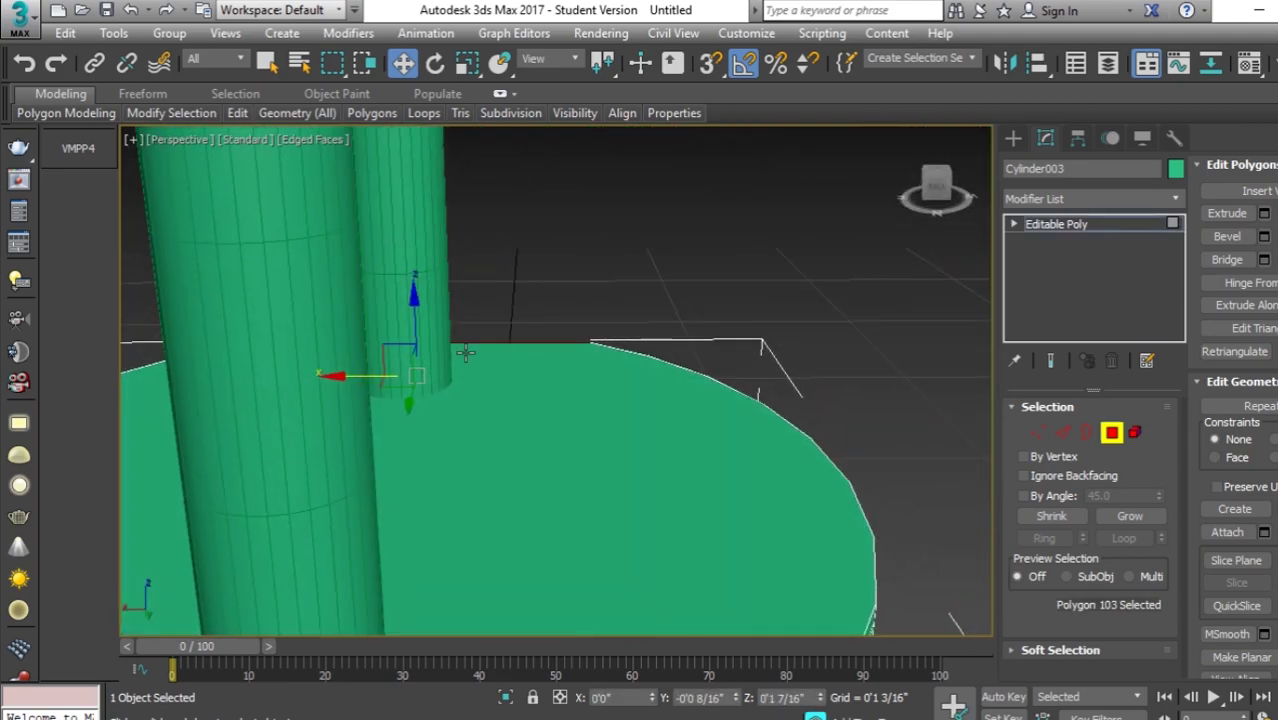
scroll(480, 370, down, 5)
scroll(480, 370, up, 2)
ctrl+click(485, 379)
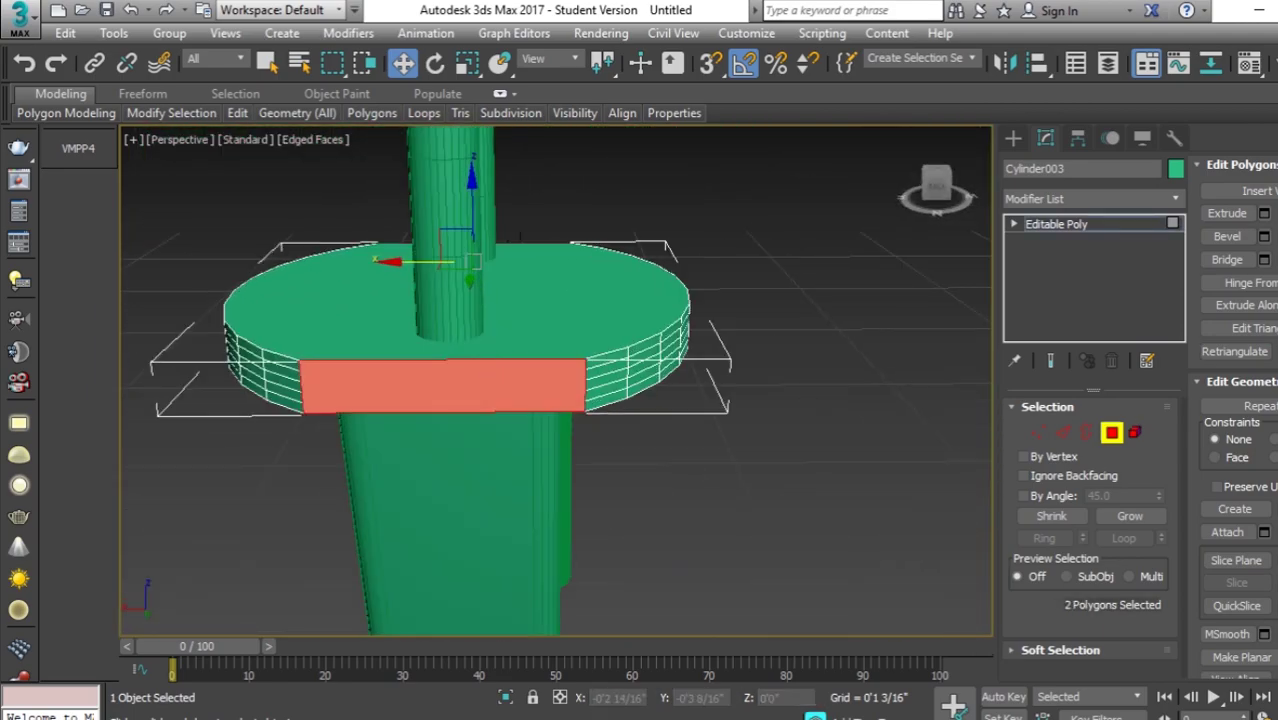
- Apply an Inset with amount 0 to the two selected polygons
click(1277, 236)
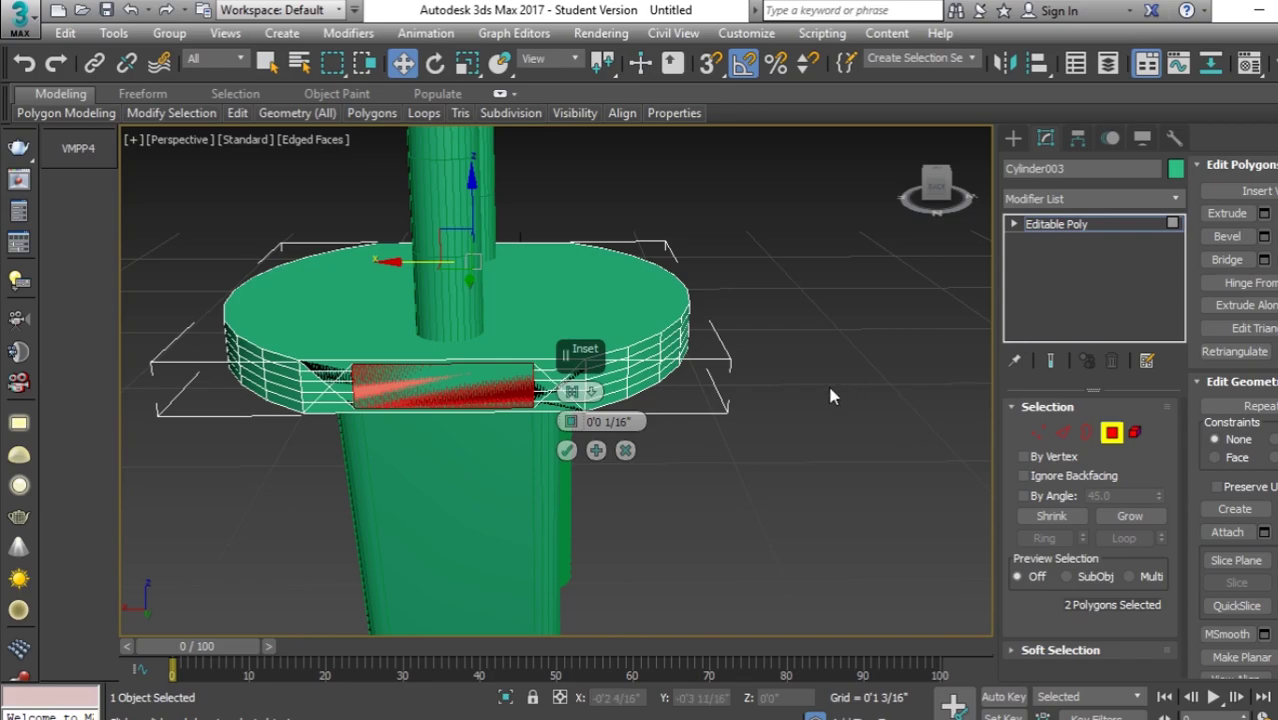
click(630, 421)
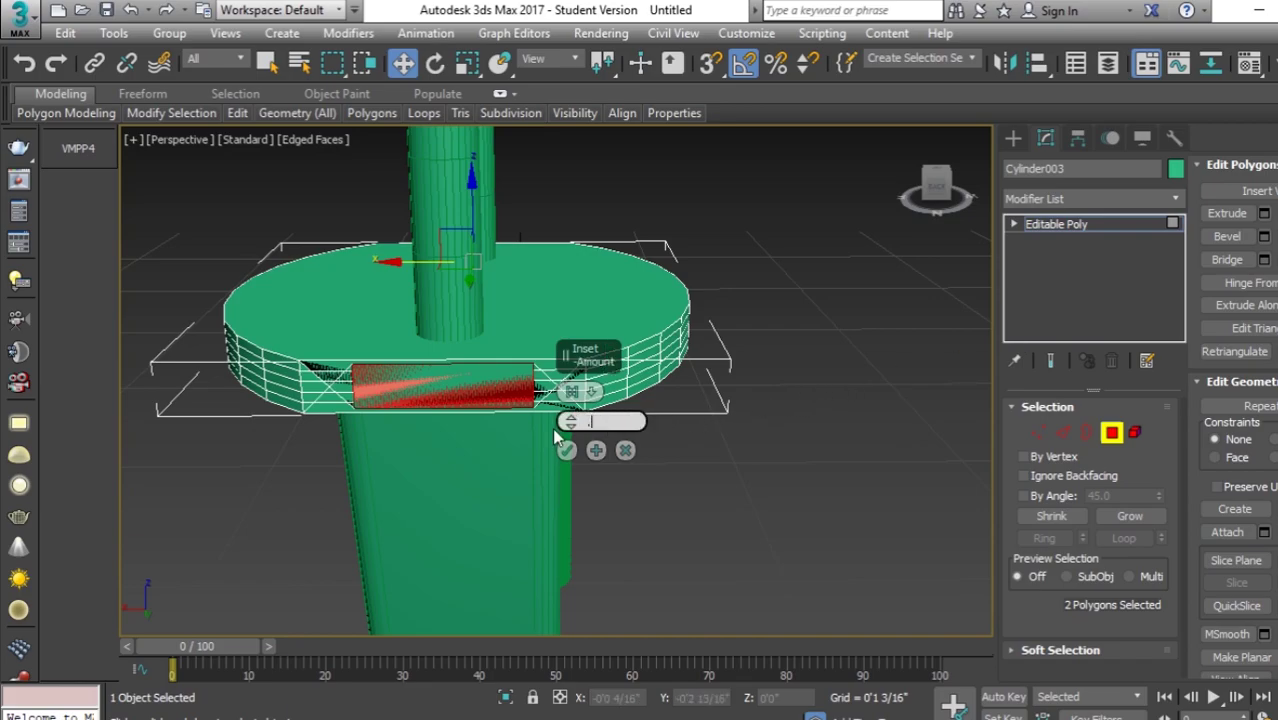
text(0.1)
key(Return)
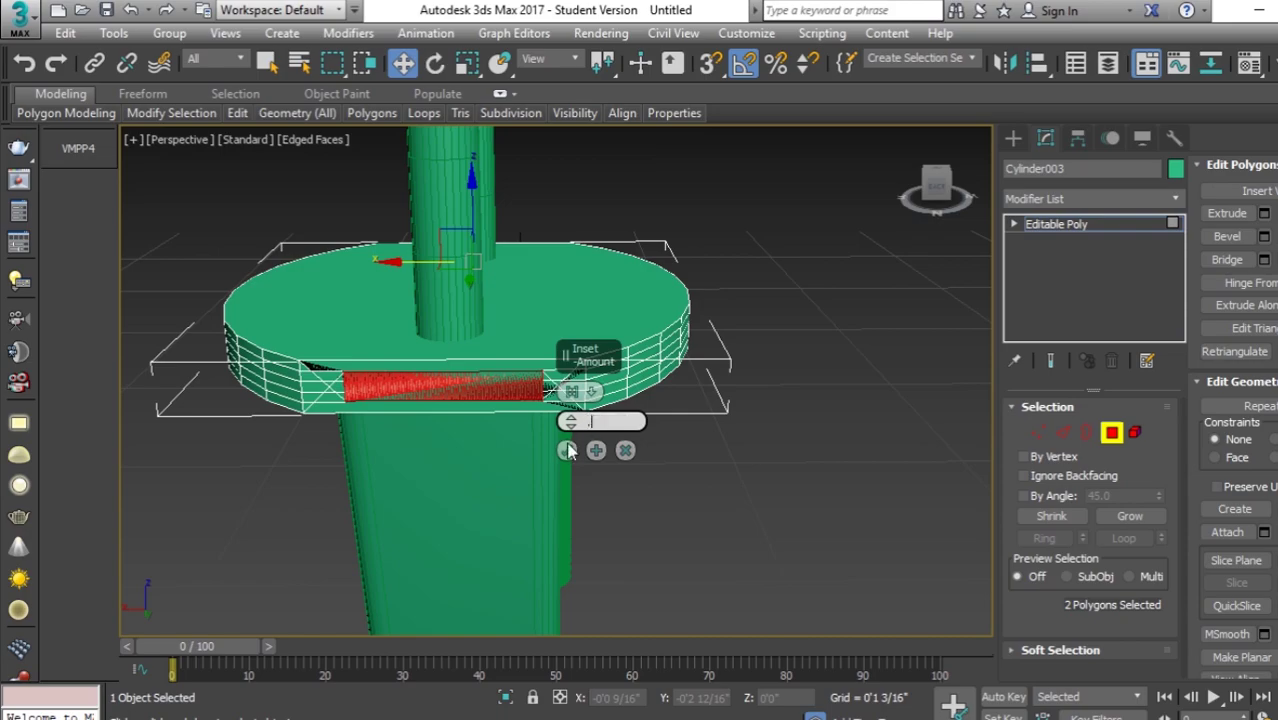
key(Return)
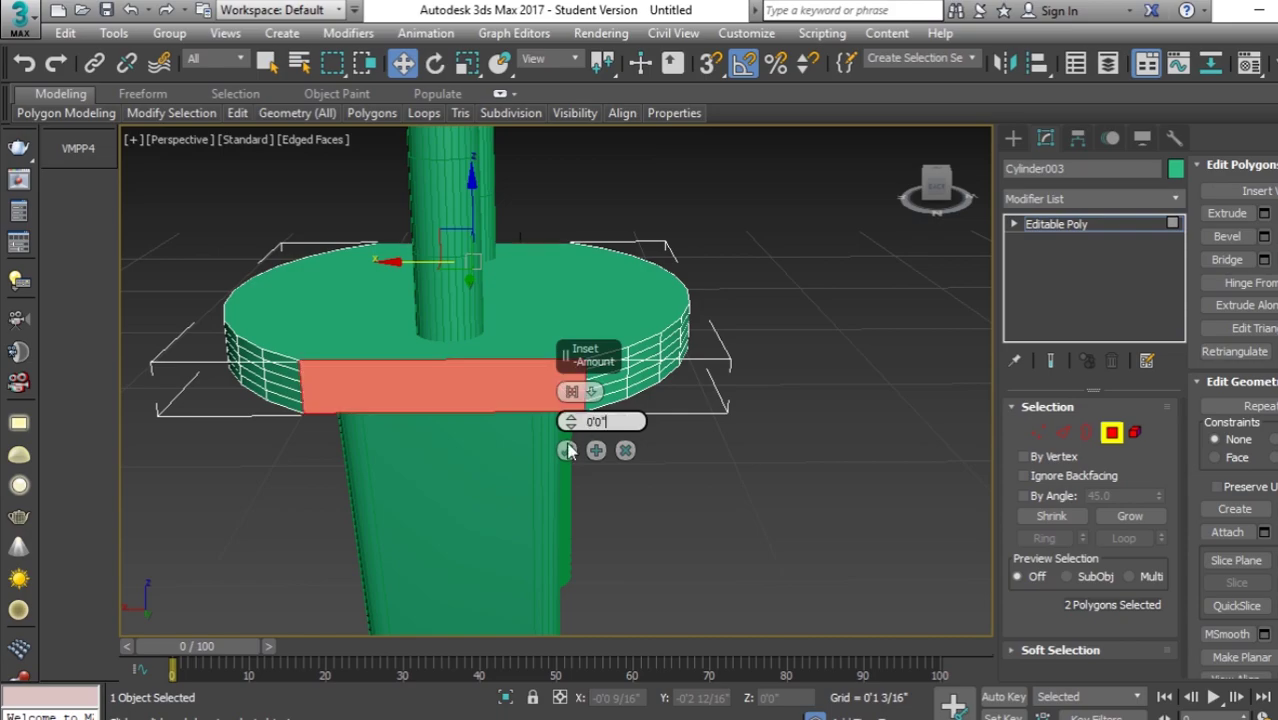
click(567, 451)
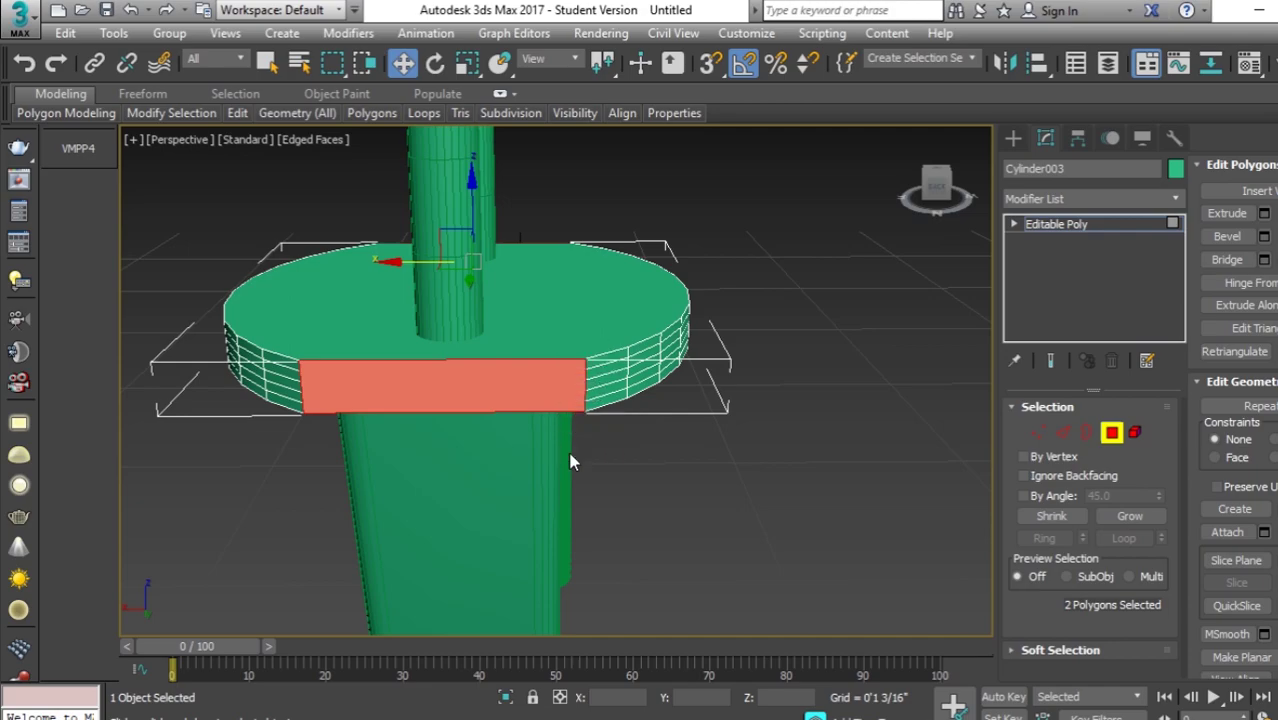
click(468, 62)
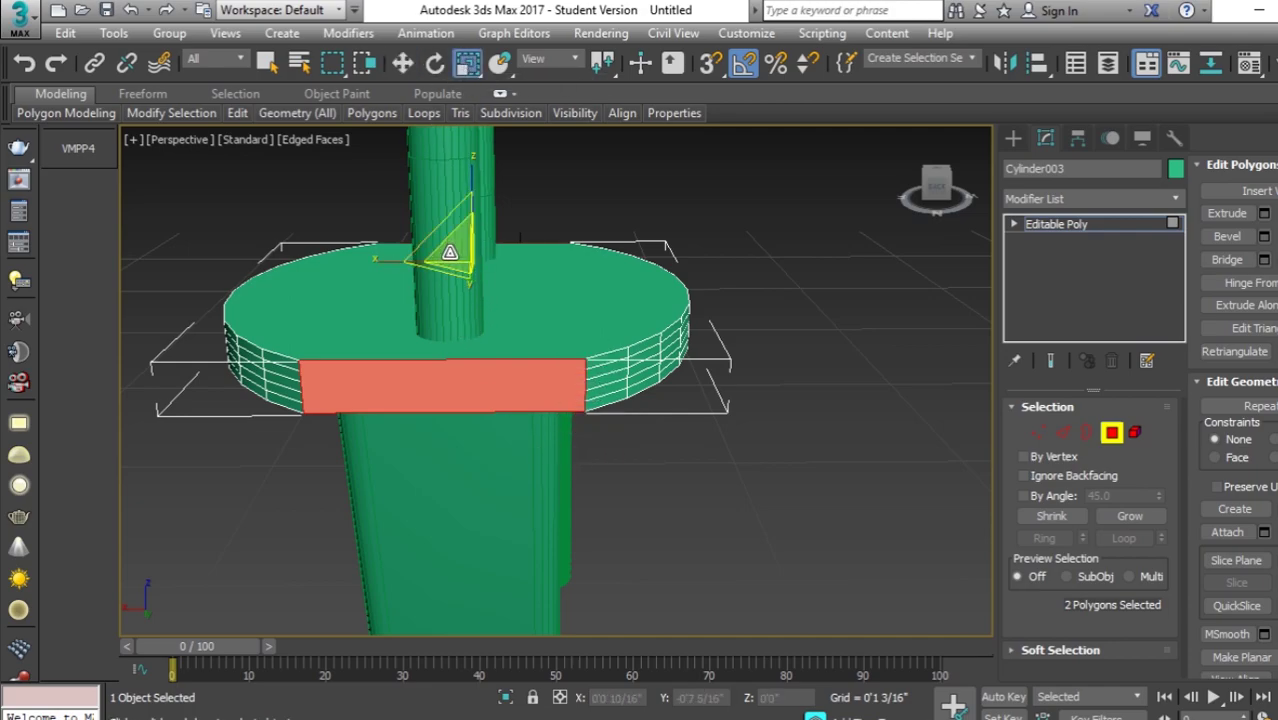
- Select the two edges on the flat front face and connect them with one new edge
click(1064, 433)
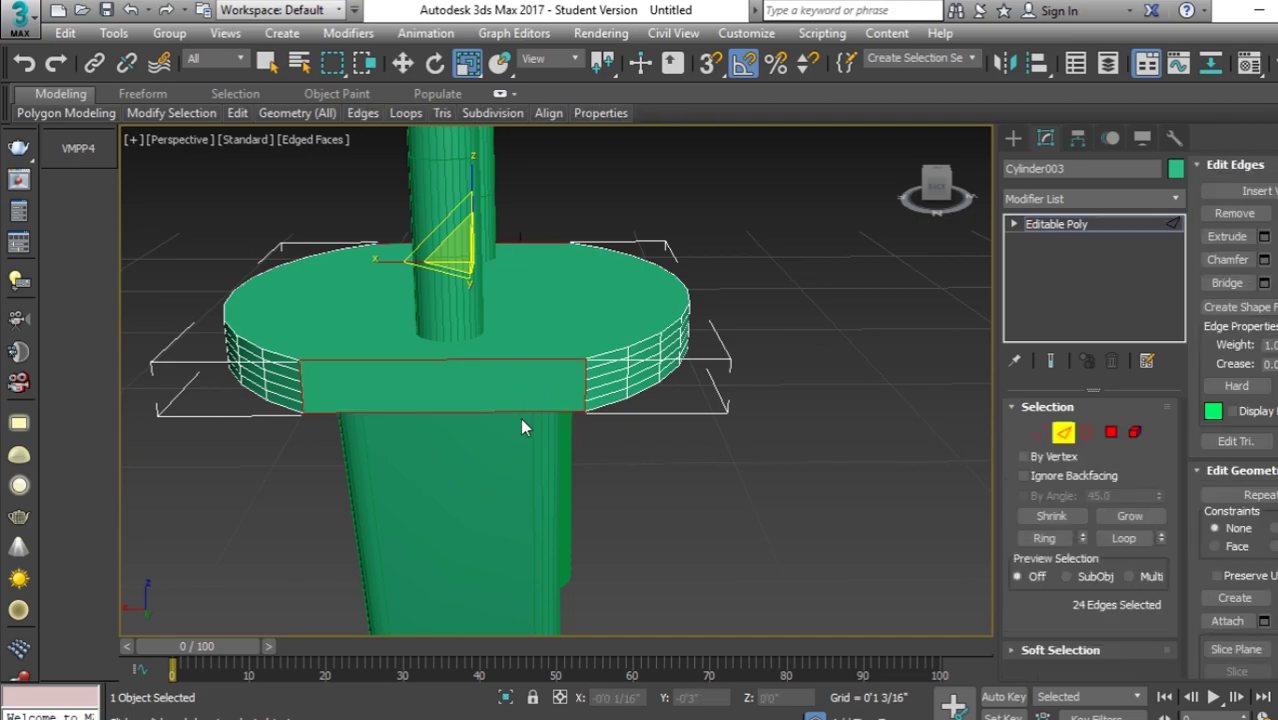
click(512, 359)
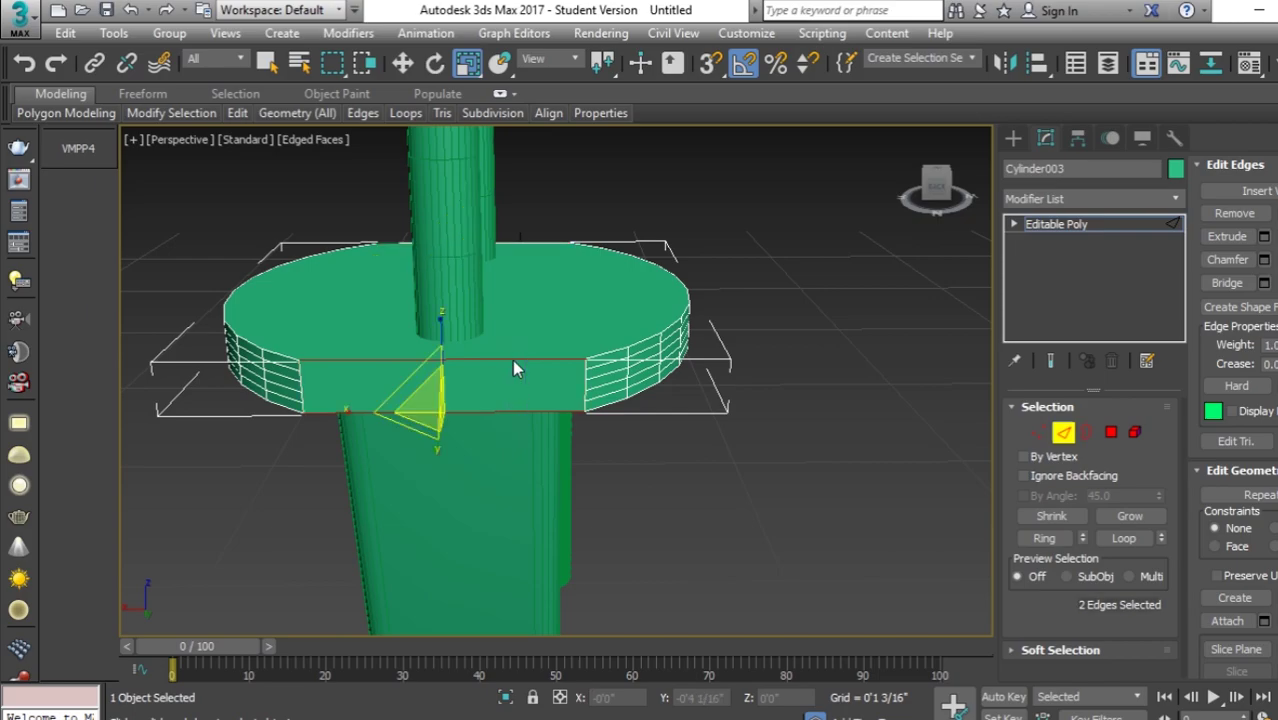
ctrl+click(517, 412)
mouse_move(517, 420)
middle_down()
mouse_move(669, 328)
mouse_move(802, 282)
mouse_move(1118, 349)
middle_up()
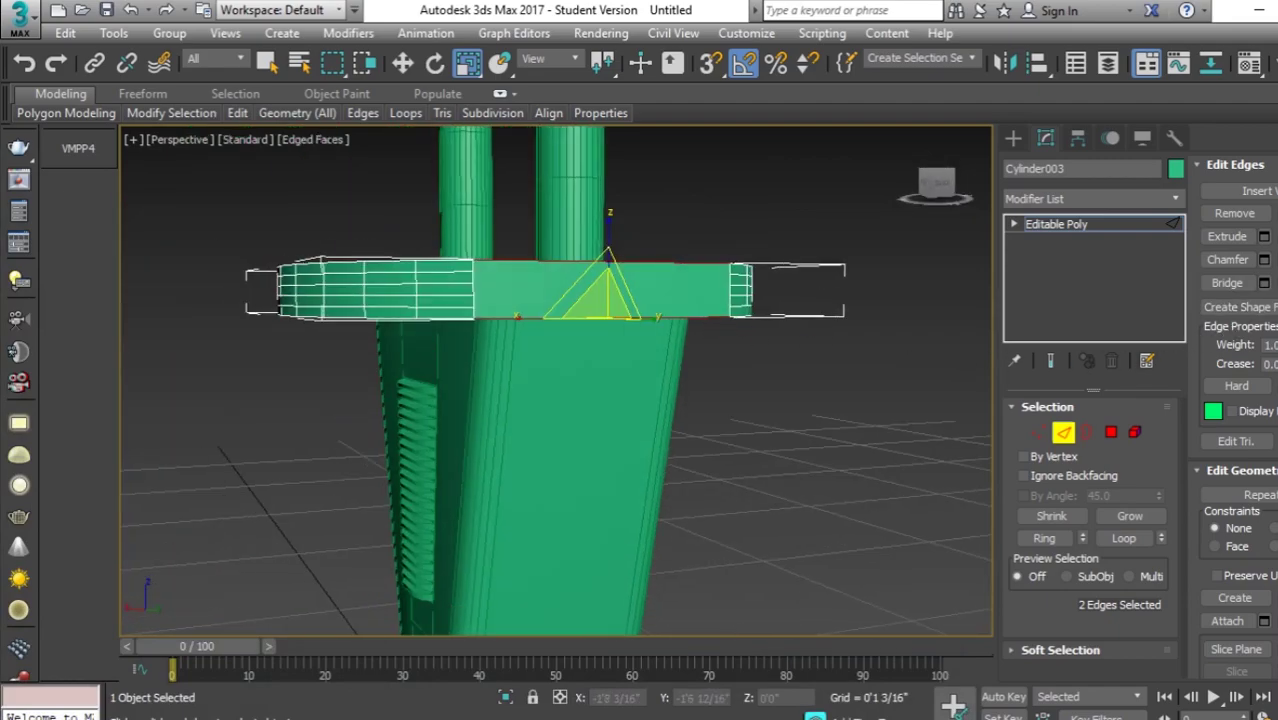
key(ctrl+shift+e)
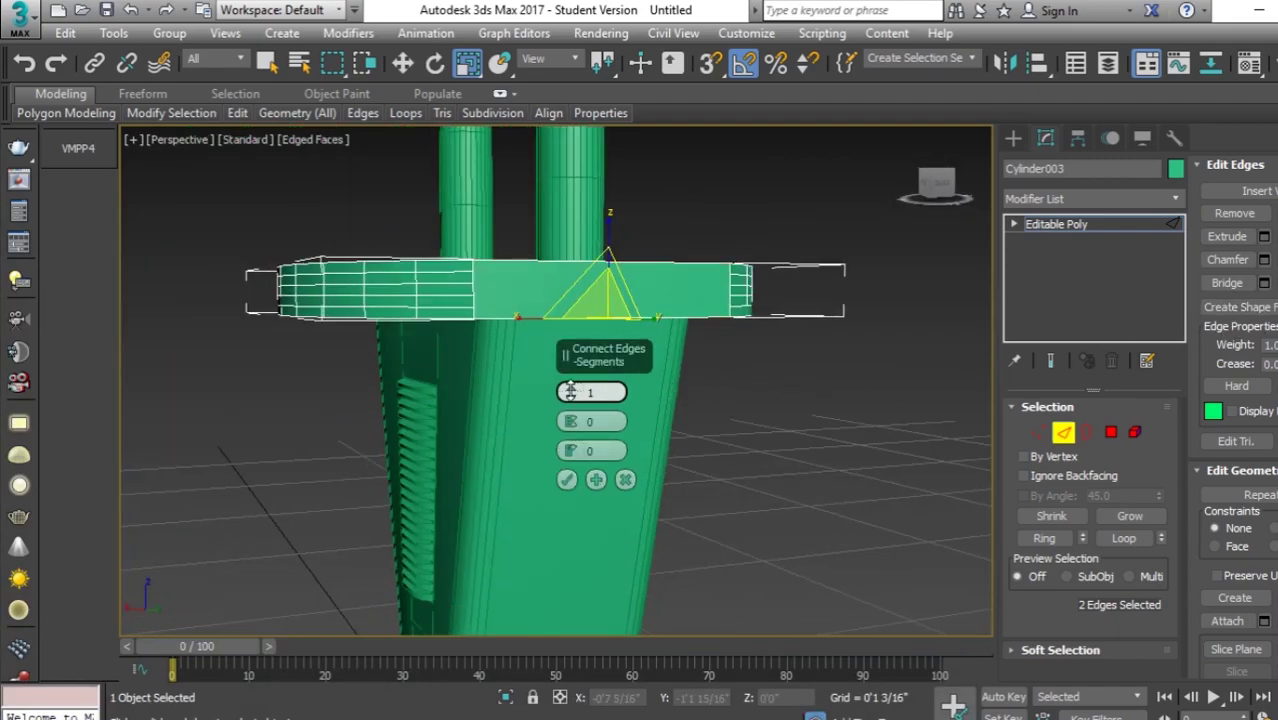
click(566, 480)
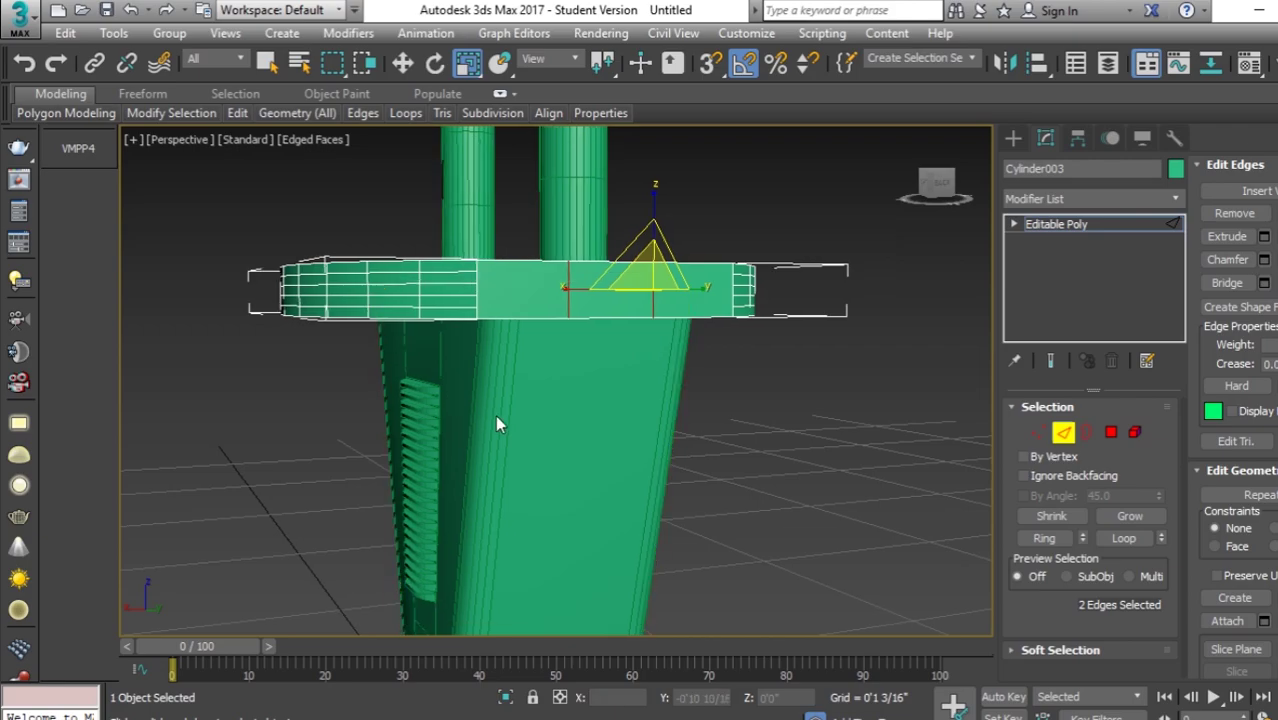
mouse_move(497, 424)
alt+middle_down()
mouse_move(690, 430)
mouse_move(756, 416)
mouse_move(727, 488)
alt+middle_up()
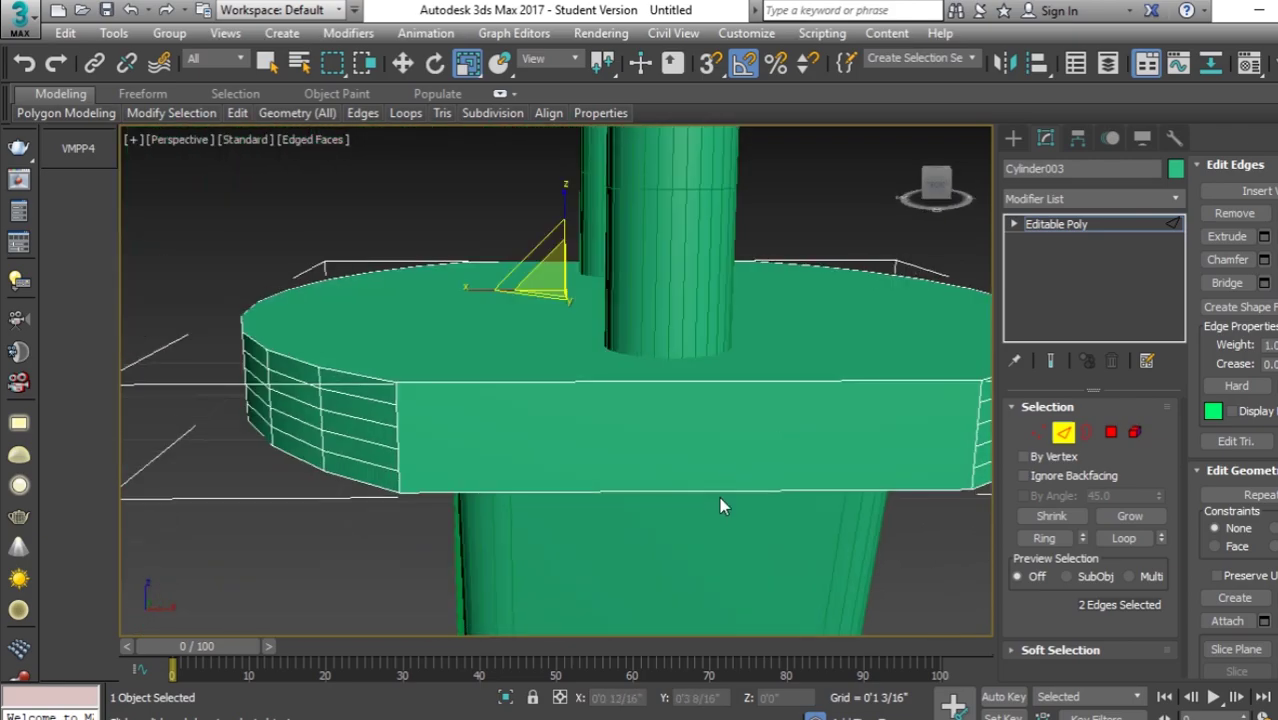
click(720, 493)
- Connect the front top and bottom rim edges with 2 segments pinched to 50
ctrl+click(732, 383)
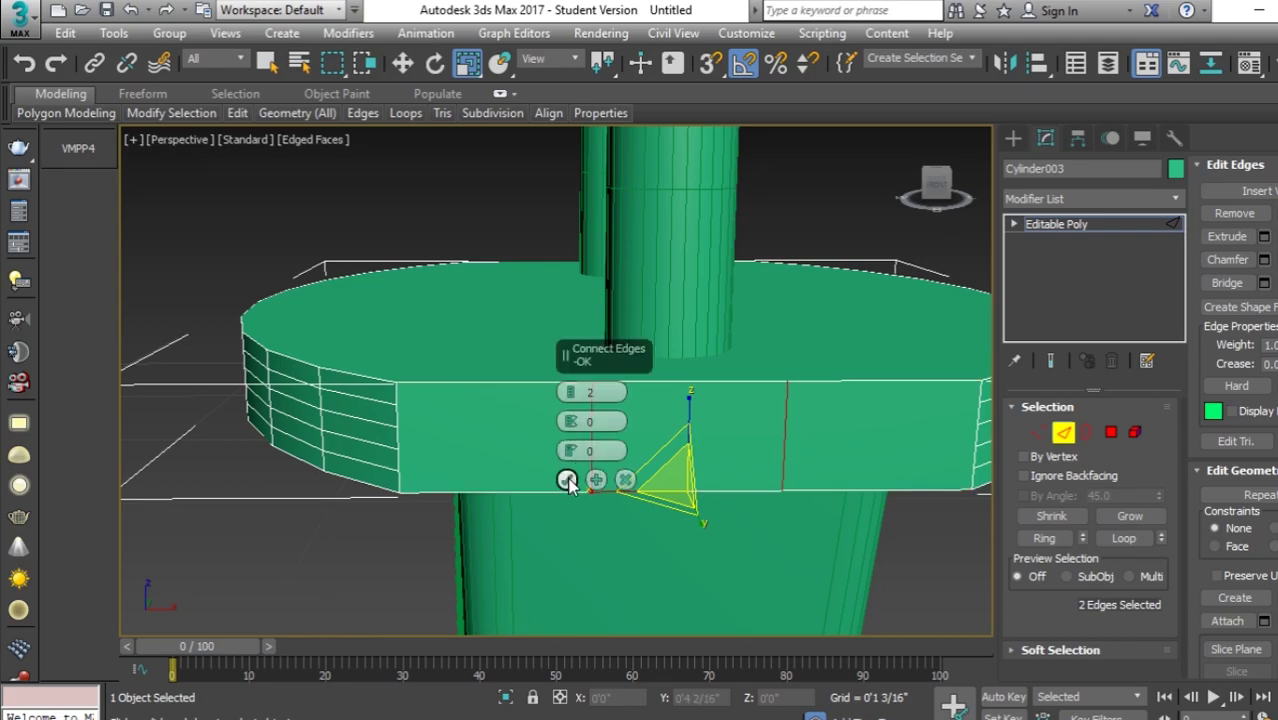
click(566, 479)
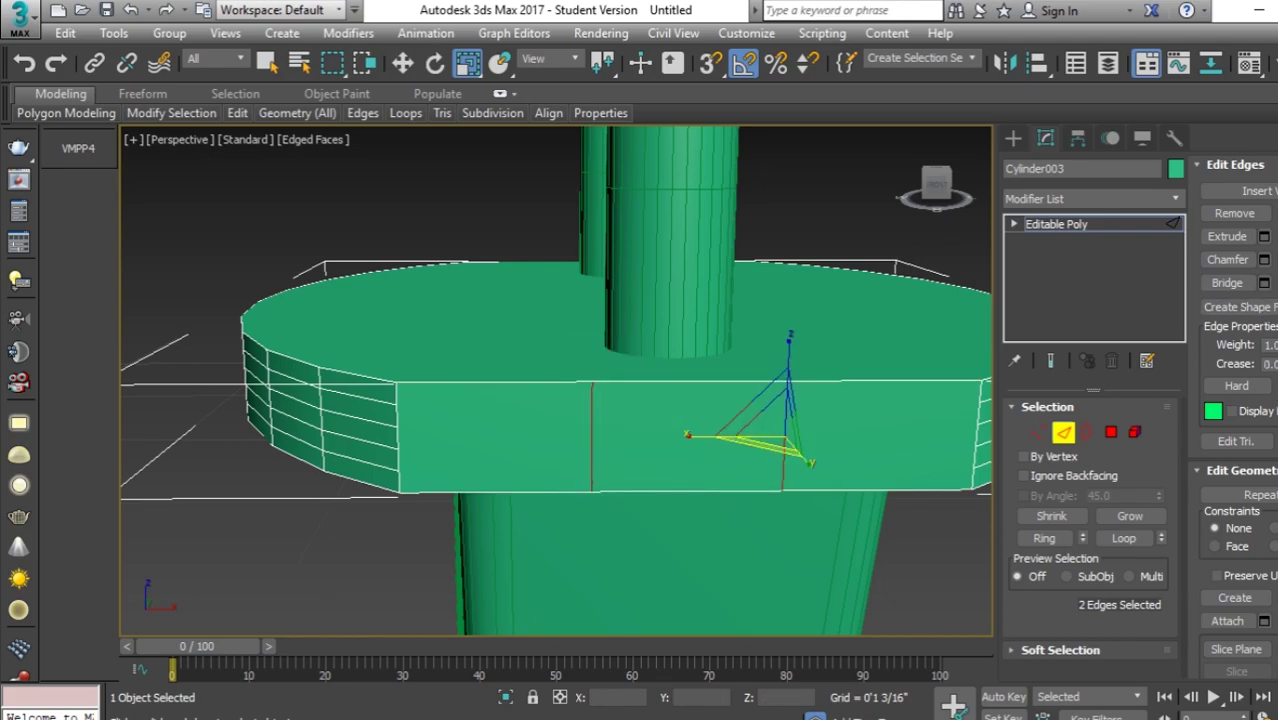
click(591, 421)
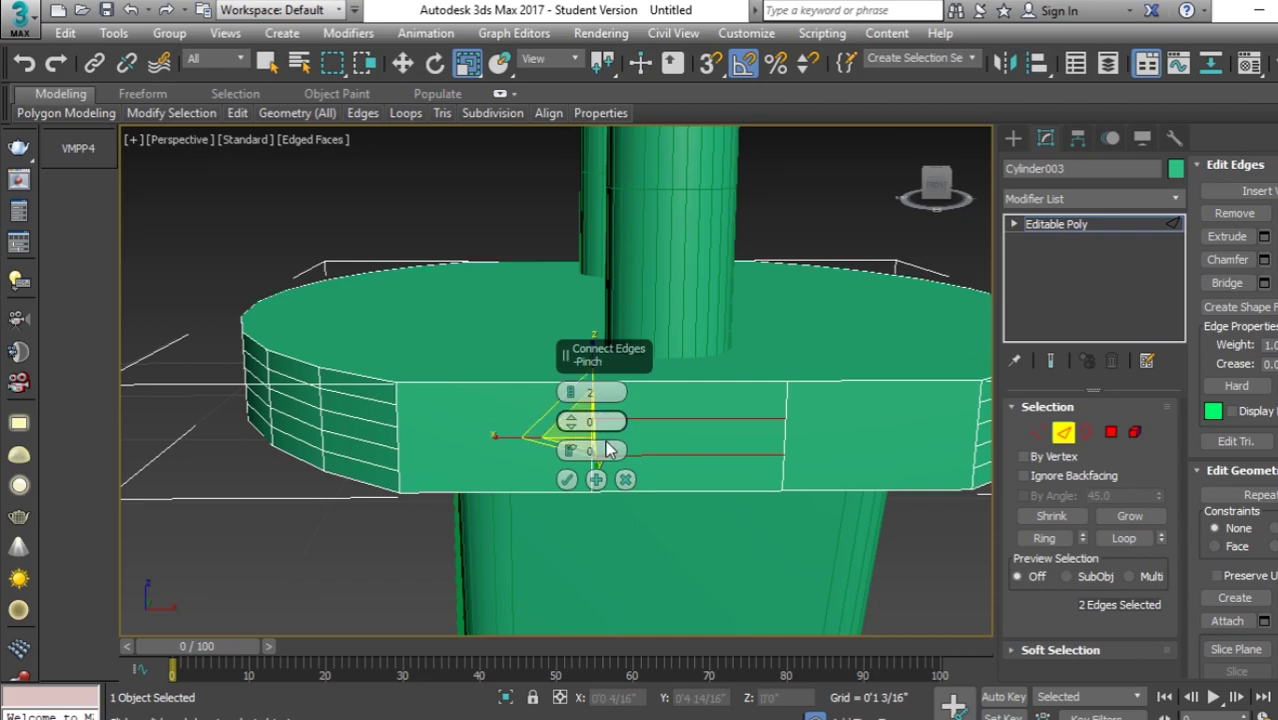
drag(577, 432, 549, 381)
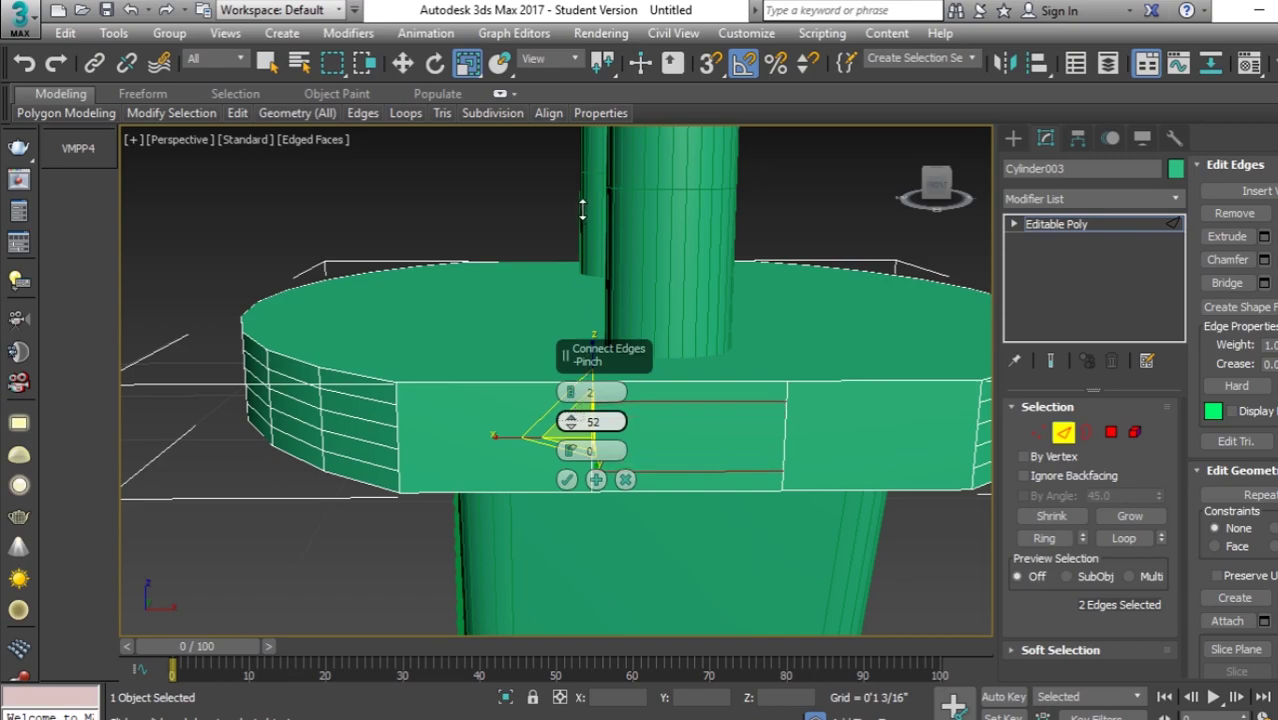
scroll(616, 420, up, 1)
text(50)
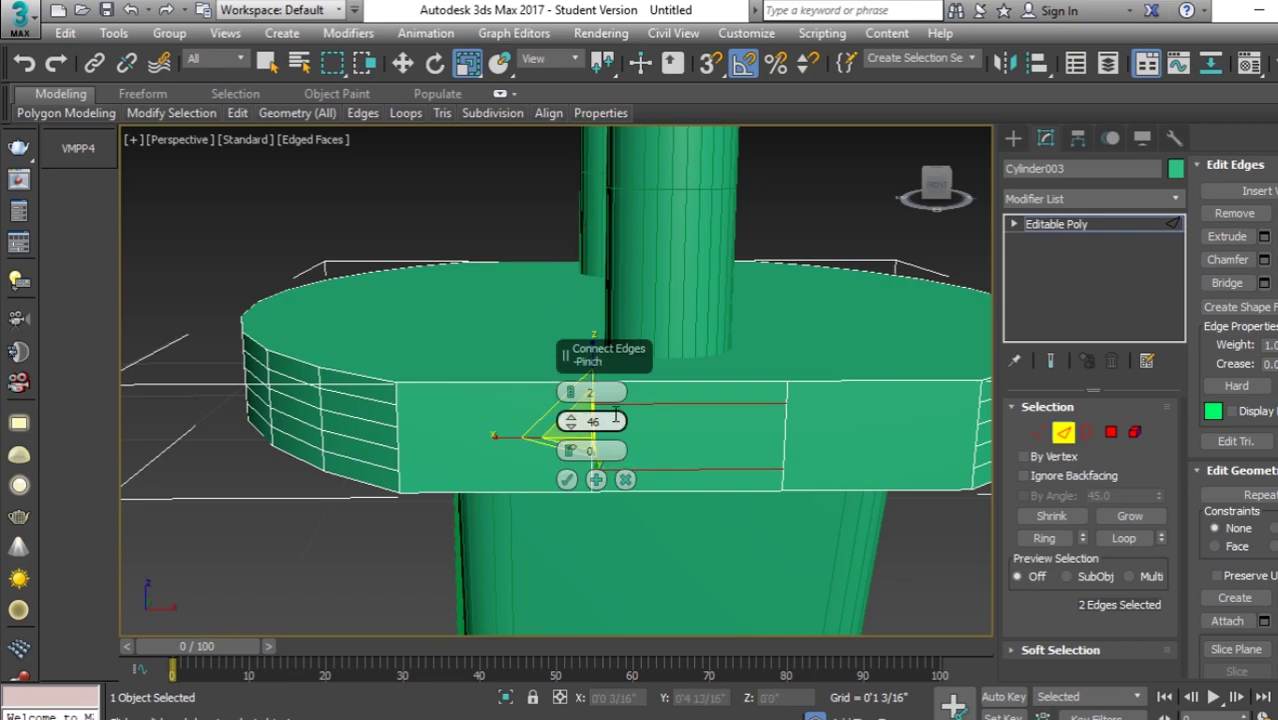
click(566, 479)
scroll(575, 483, down, 2)
scroll(575, 483, down, 3)
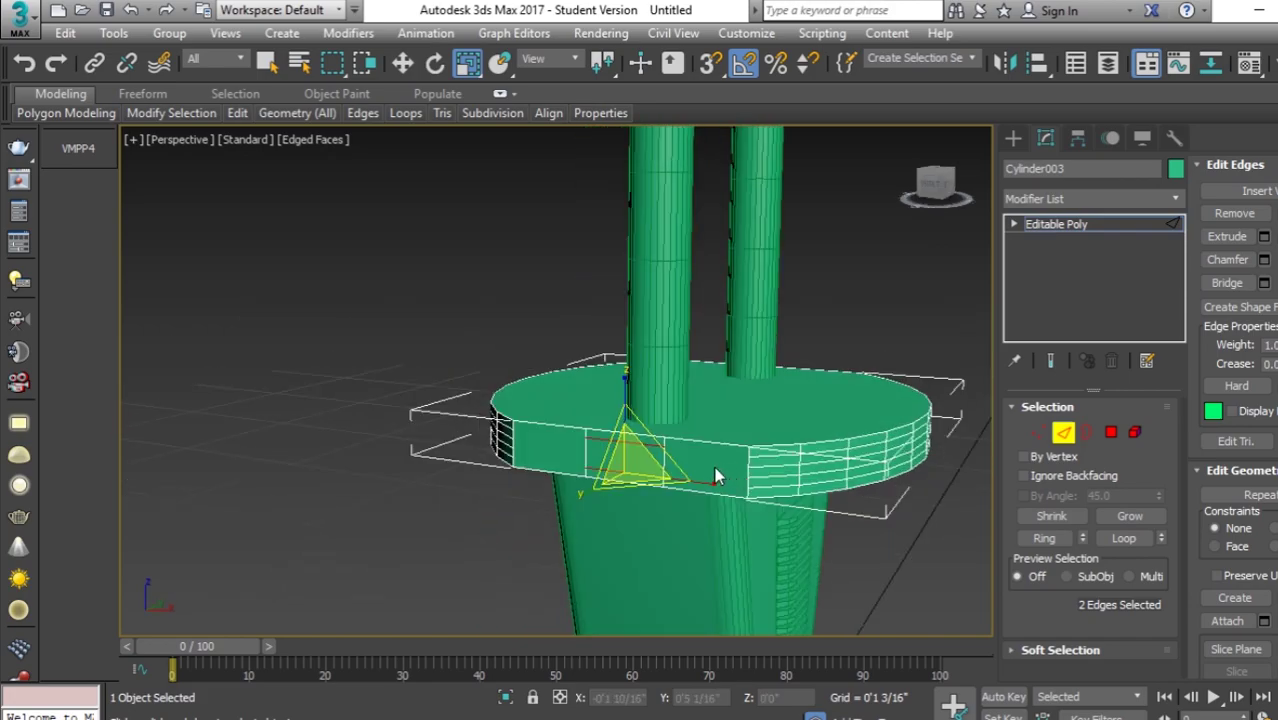
- Repeat the 2-segment, pinch 50 connect on the right flat side, then select the faces between
alt+middle_drag(575, 483, 524, 470)
scroll(753, 538, up, 5)
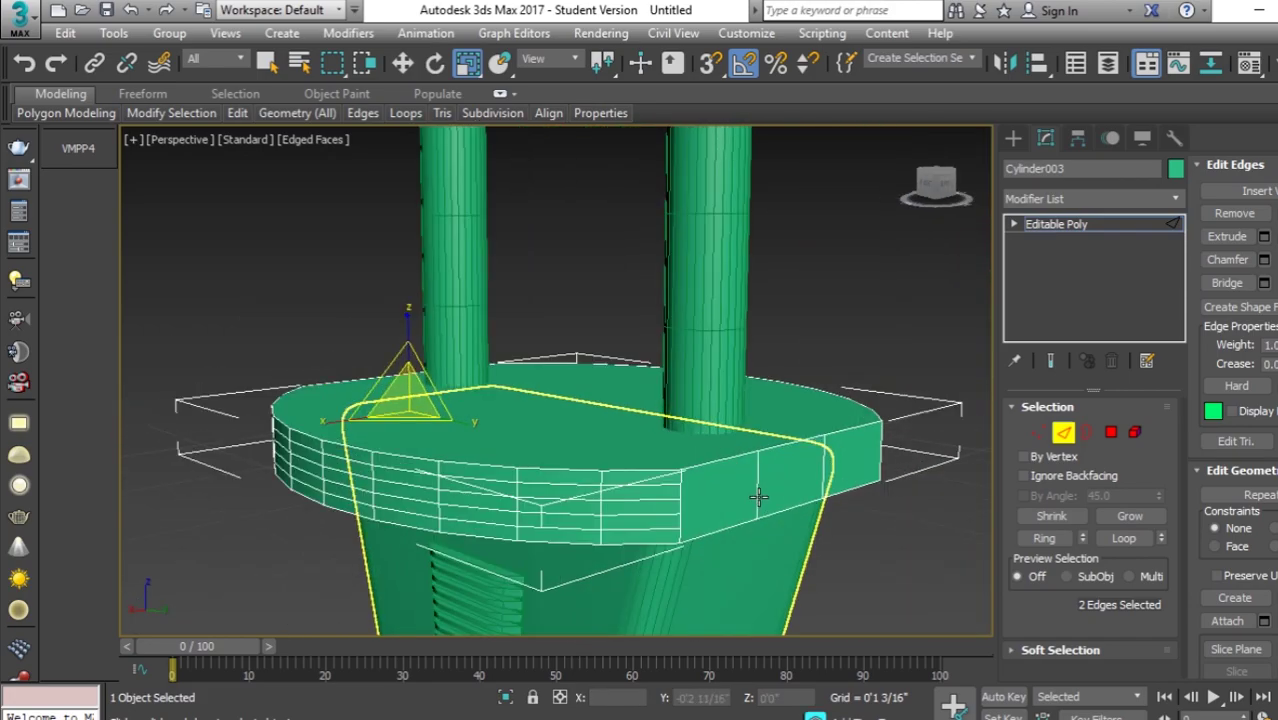
click(770, 420)
ctrl+click(757, 480)
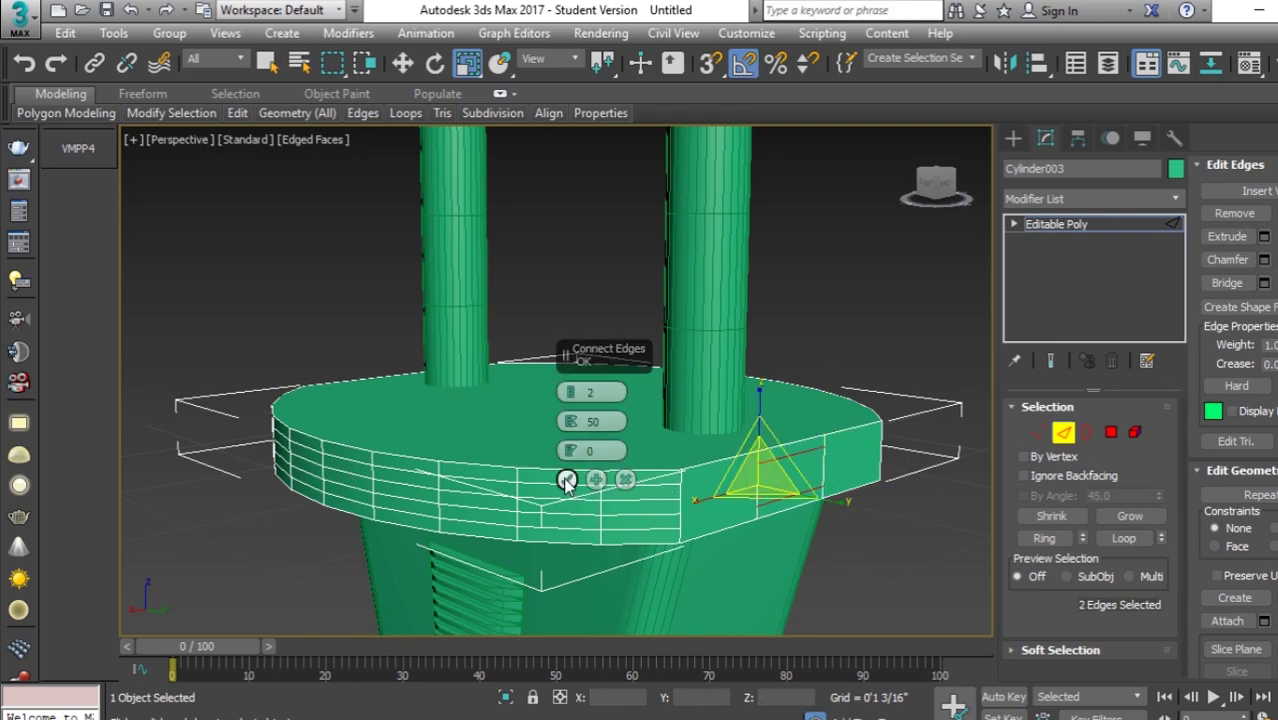
click(567, 480)
click(1111, 432)
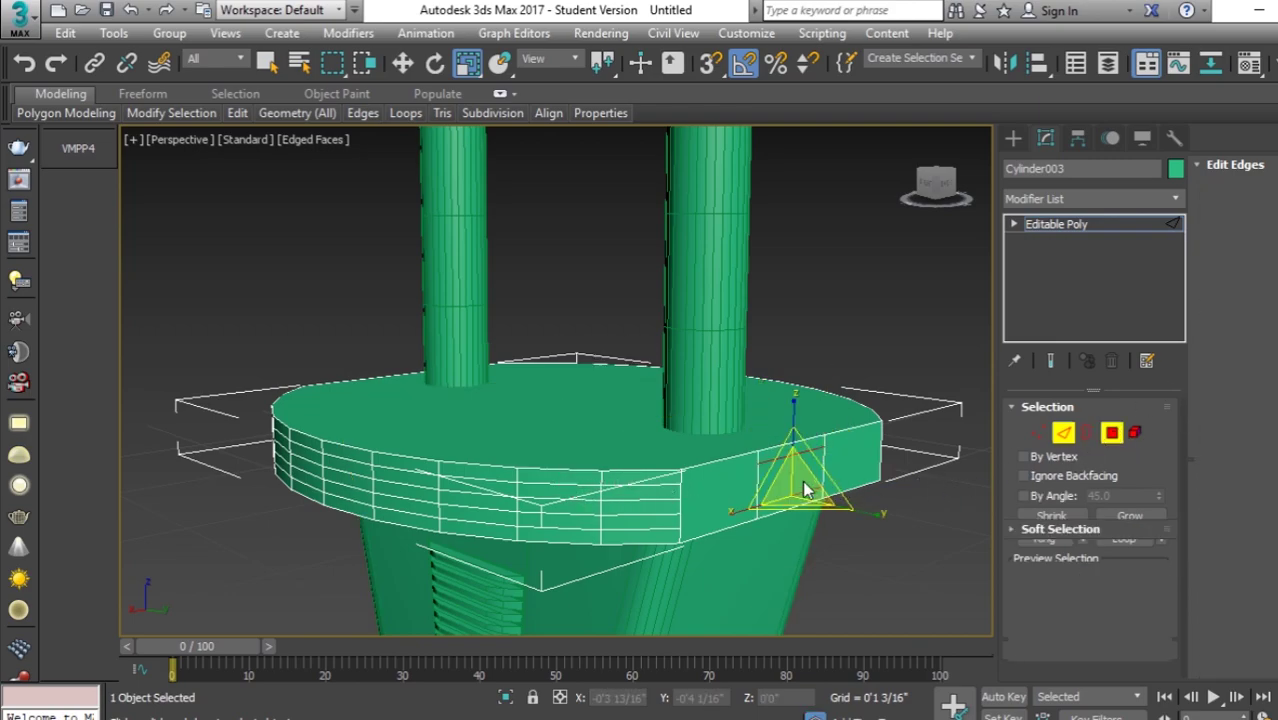
click(793, 474)
- Extrude the two small side faces outward by 1/16" to form the side tabs
click(793, 474)
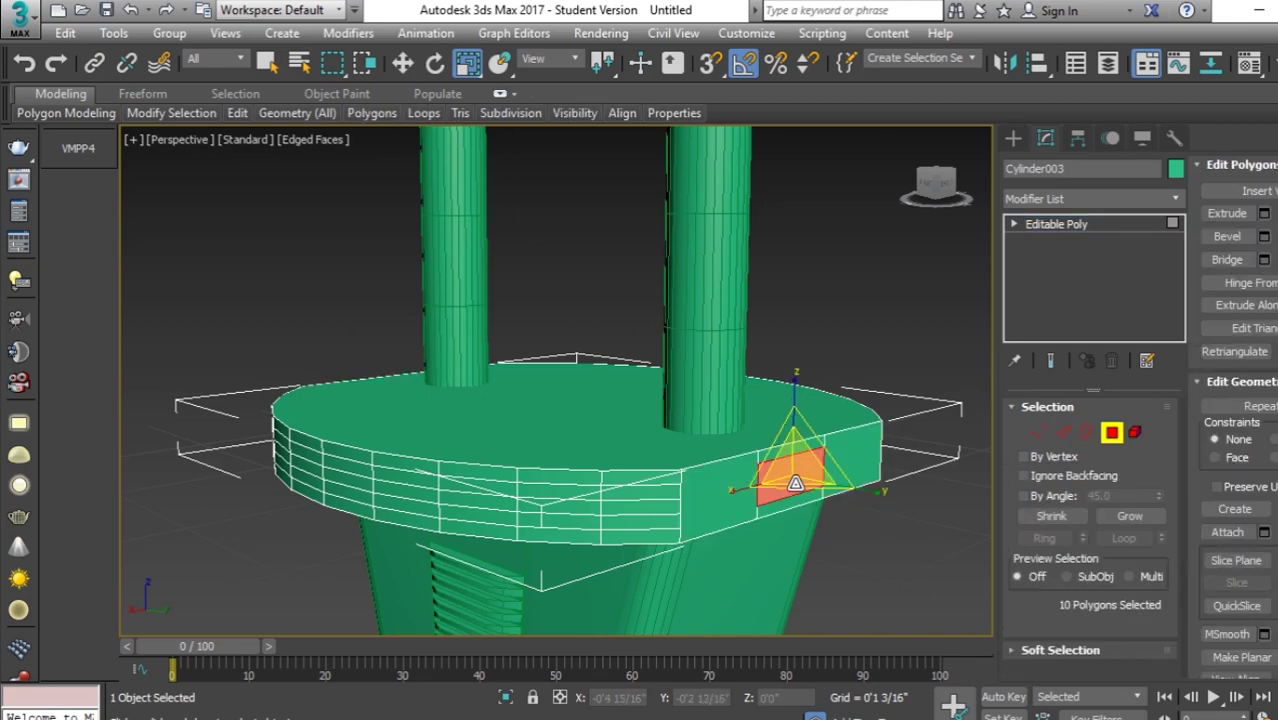
mouse_move(521, 266)
alt+middle_down()
mouse_move(463, 390)
mouse_move(588, 374)
mouse_move(537, 412)
mouse_move(552, 427)
alt+middle_up()
click(421, 535)
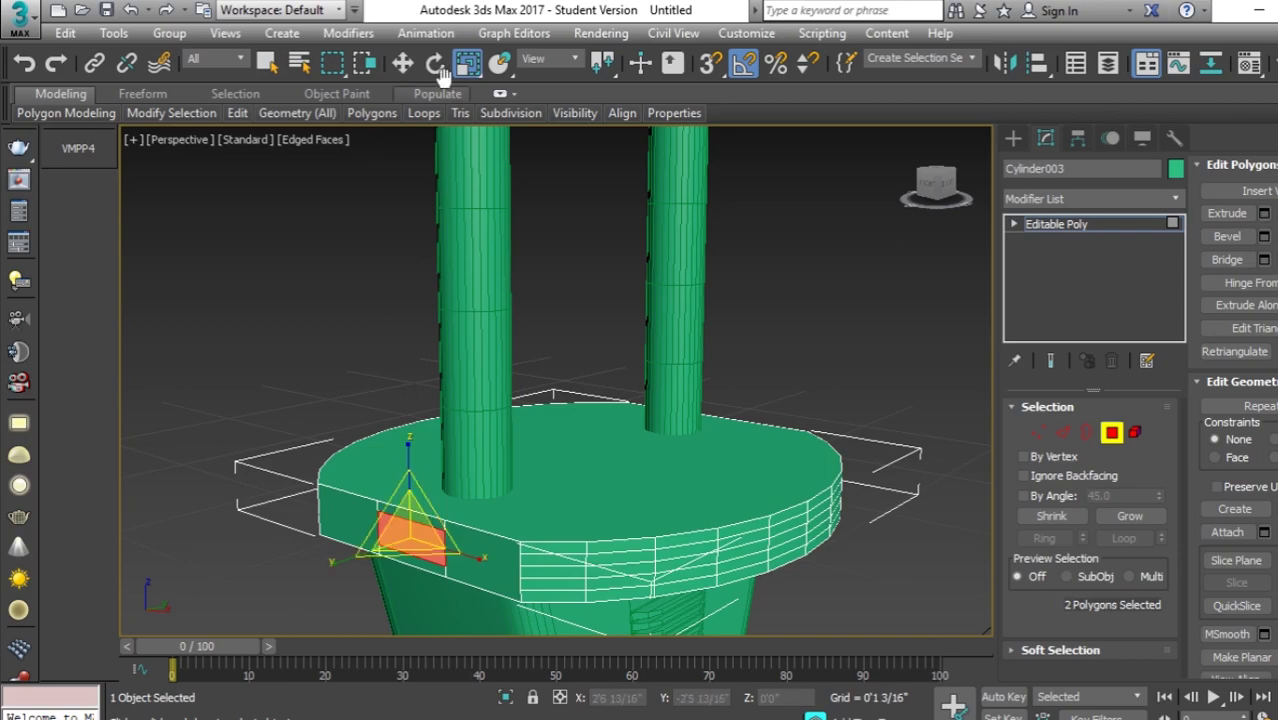
click(1264, 214)
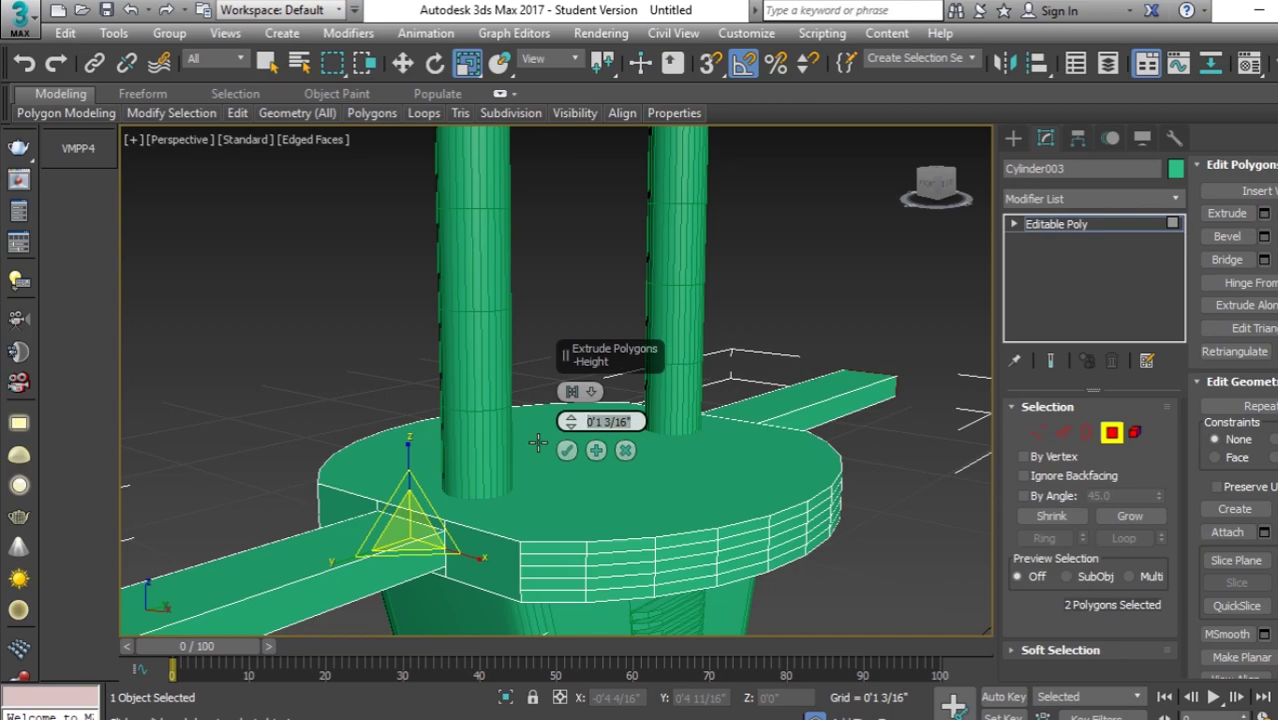
text(1)
text(0'0 1/16")
key(Return)
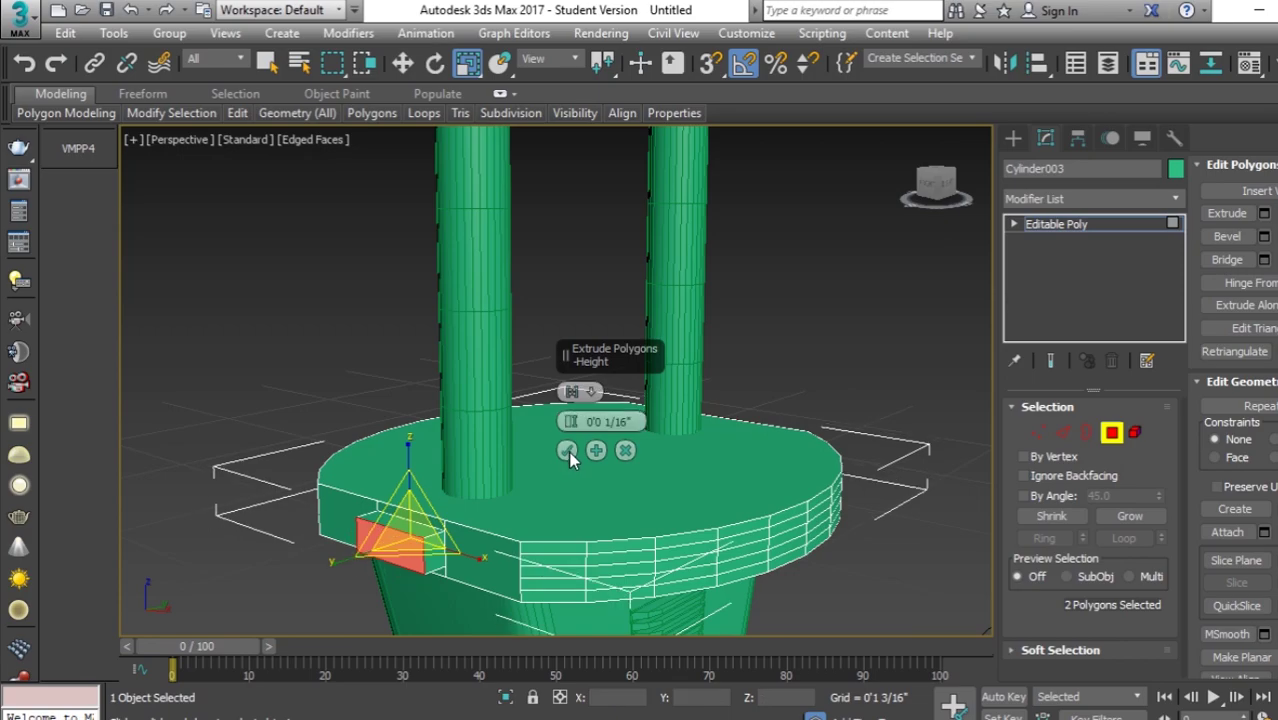
click(567, 451)
alt+middle_drag(567, 460, 338, 510)
scroll(338, 510, up, 3)
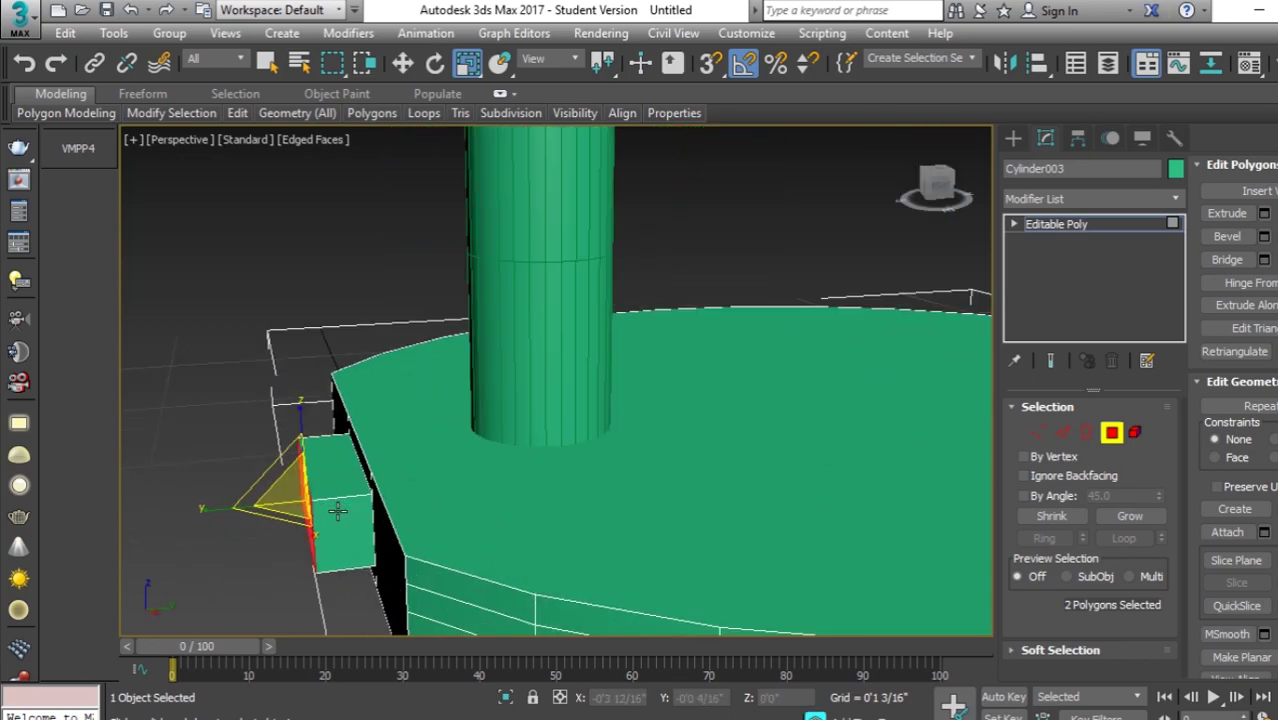
scroll(357, 471, up, 2)
scroll(400, 440, up, 2)
scroll(412, 426, up, 1)
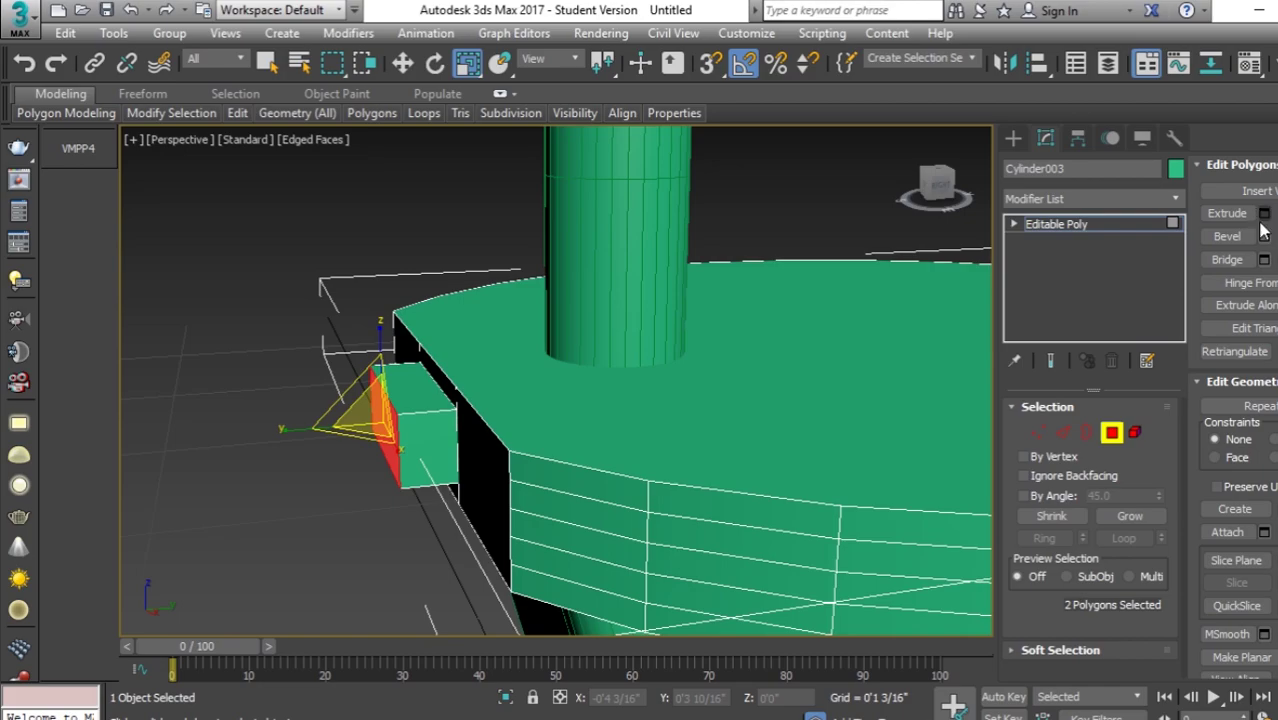
click(1058, 436)
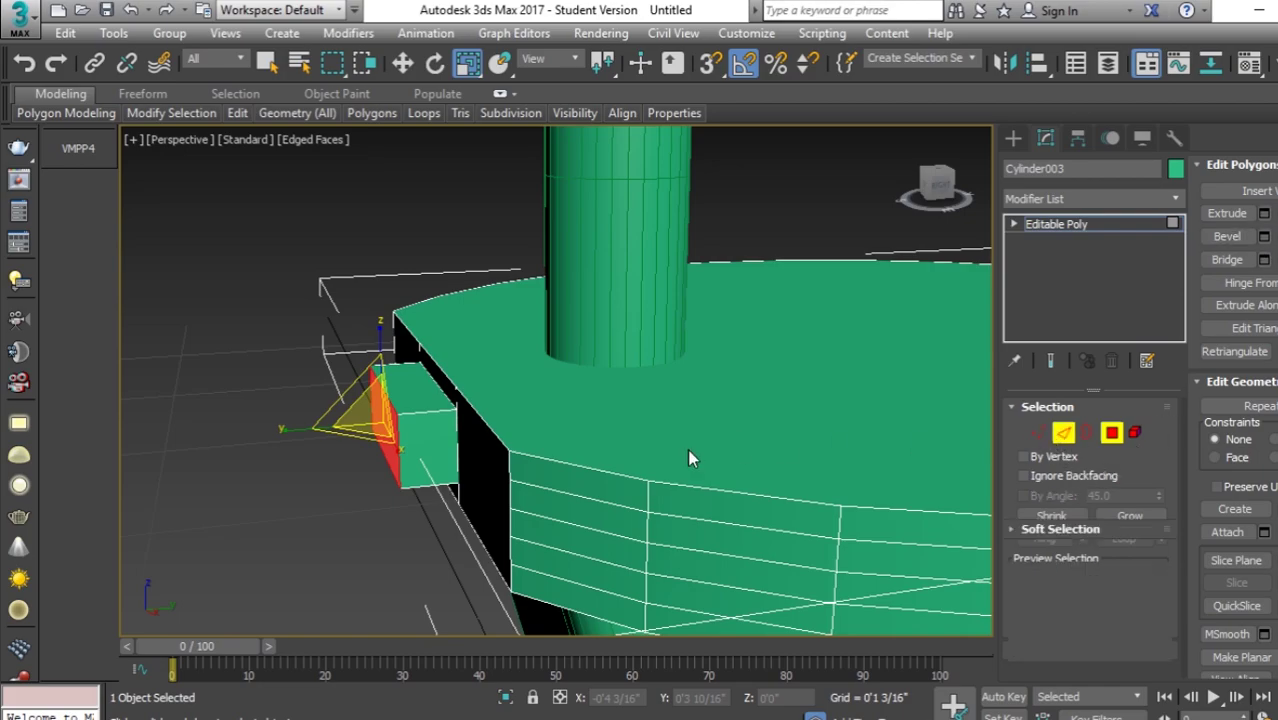
- Add a single connecting edge across the first side tab using Ring and Connect
click(418, 412)
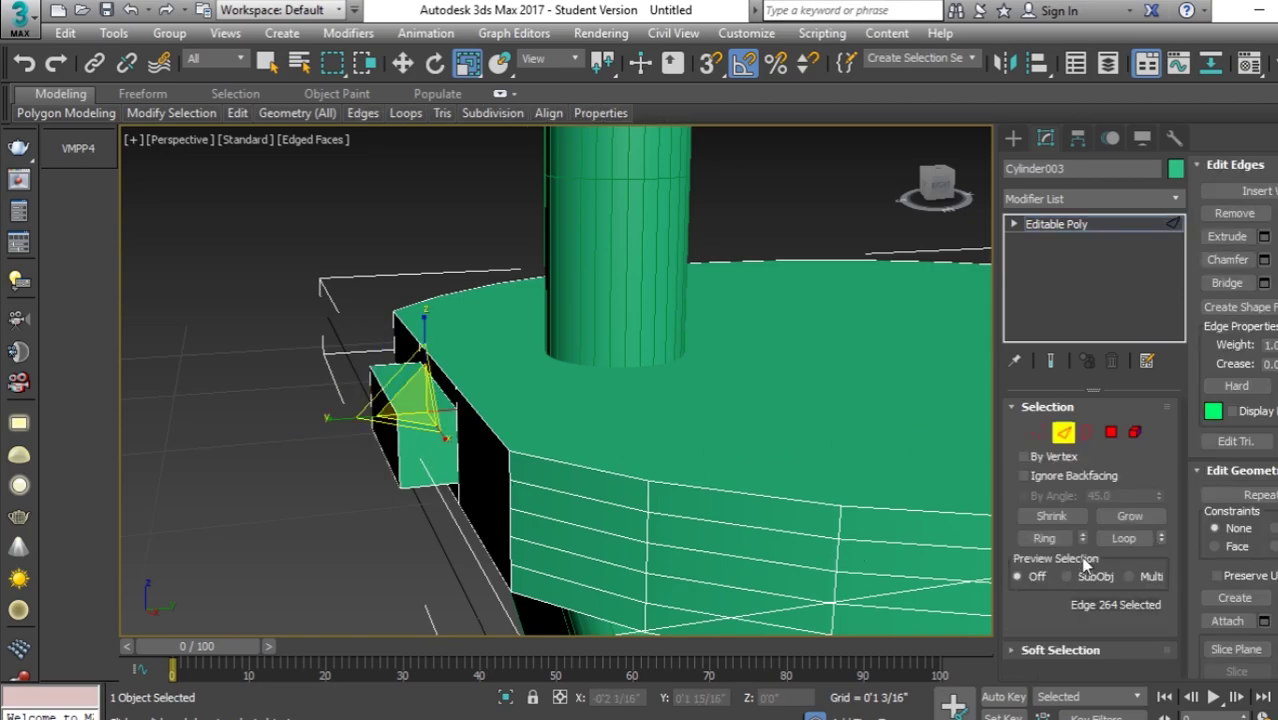
click(1045, 539)
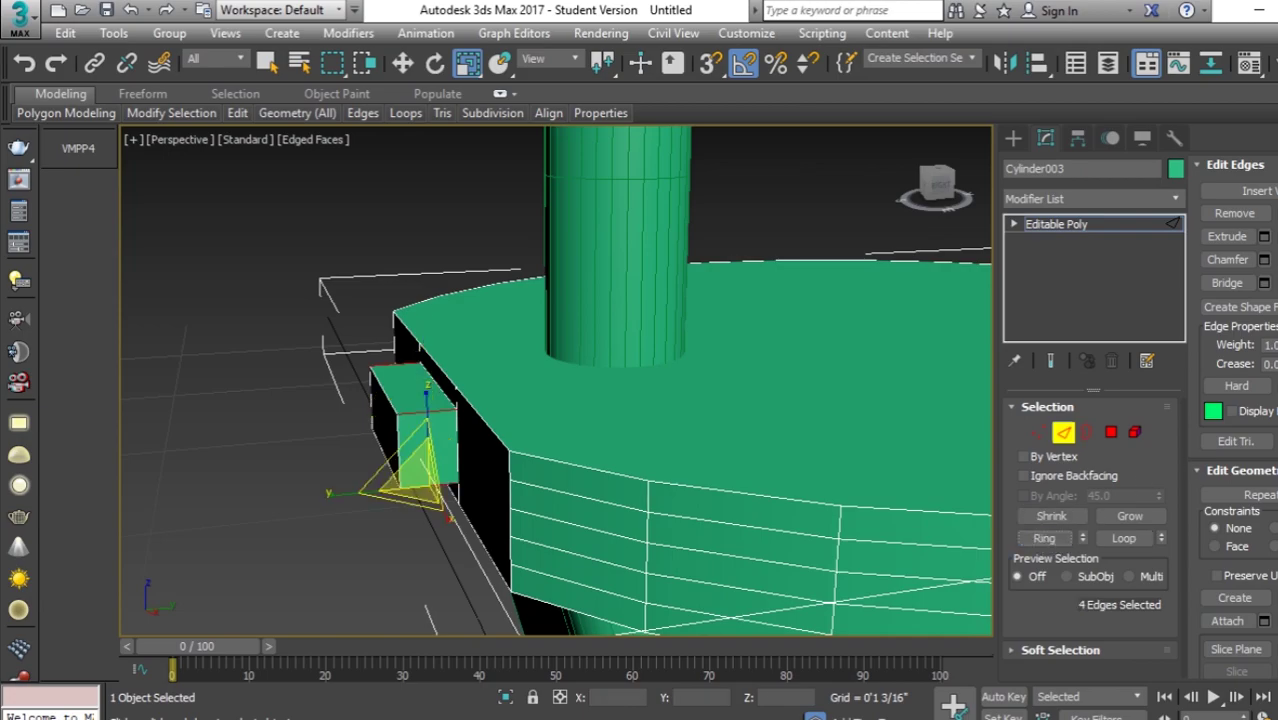
key(ctrl+shift+e)
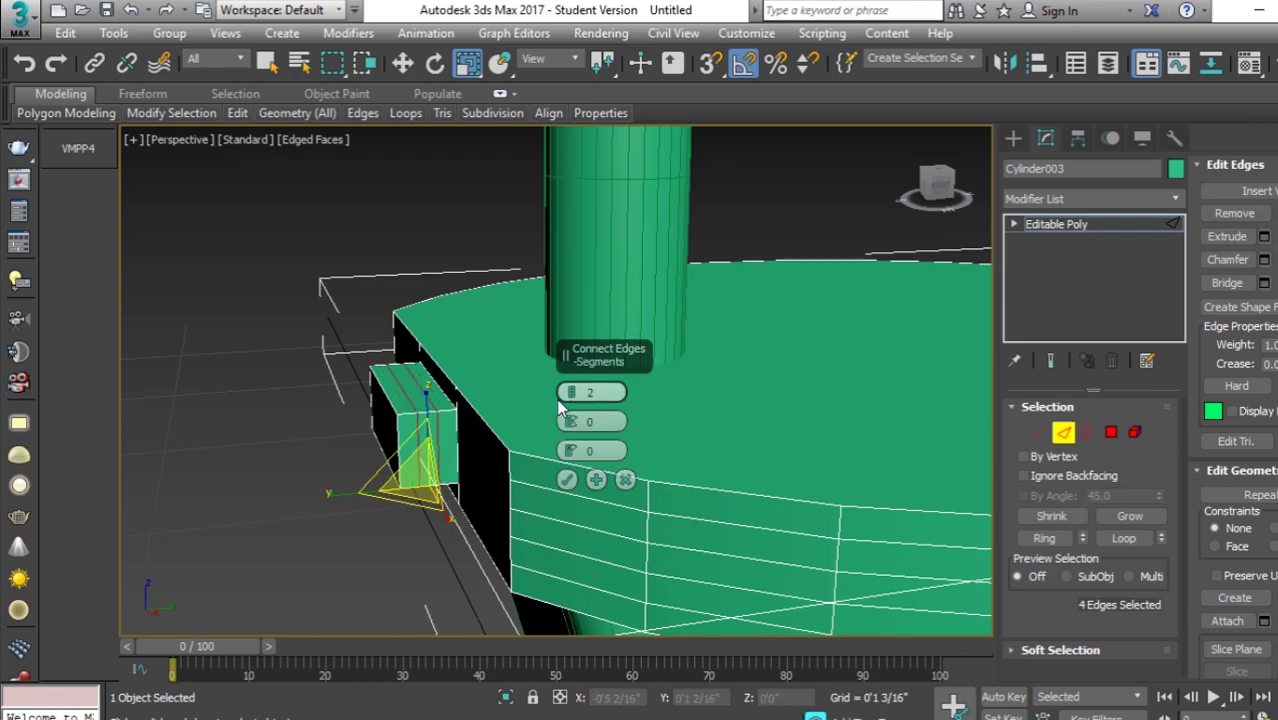
click(567, 480)
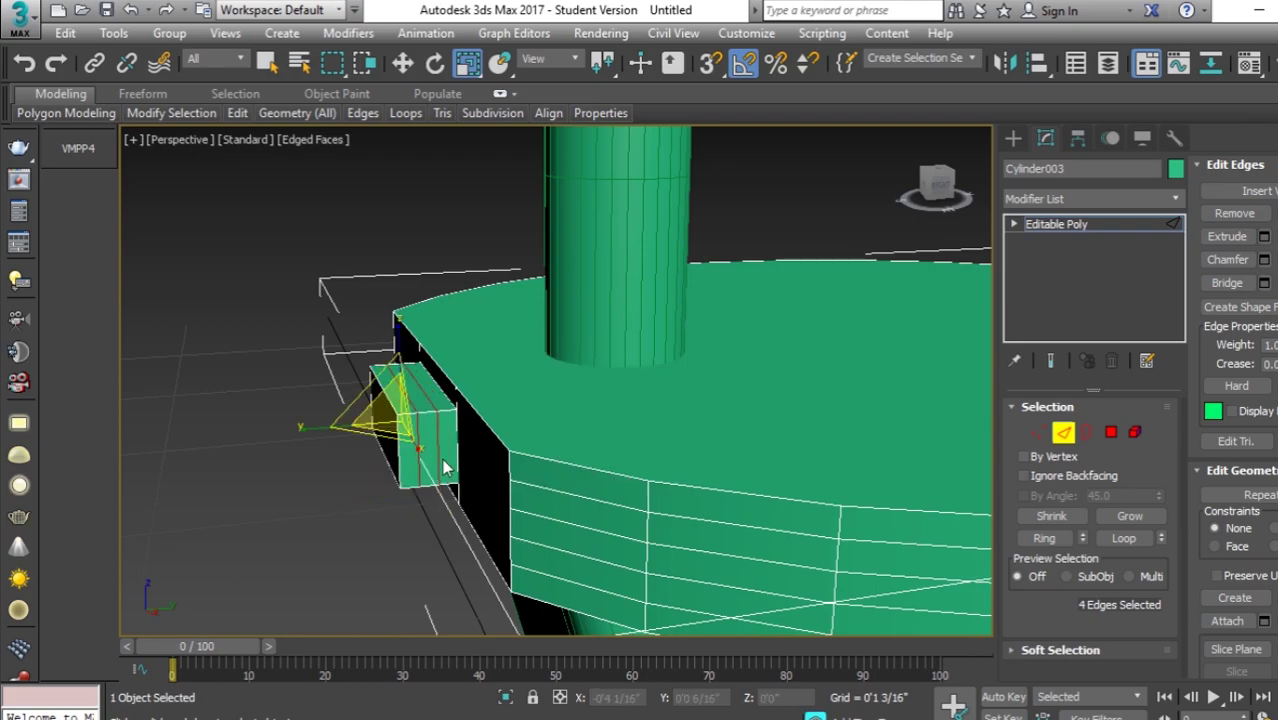
mouse_move(442, 456)
alt+middle_down()
mouse_move(416, 437)
mouse_move(410, 455)
mouse_move(425, 452)
alt+middle_up()
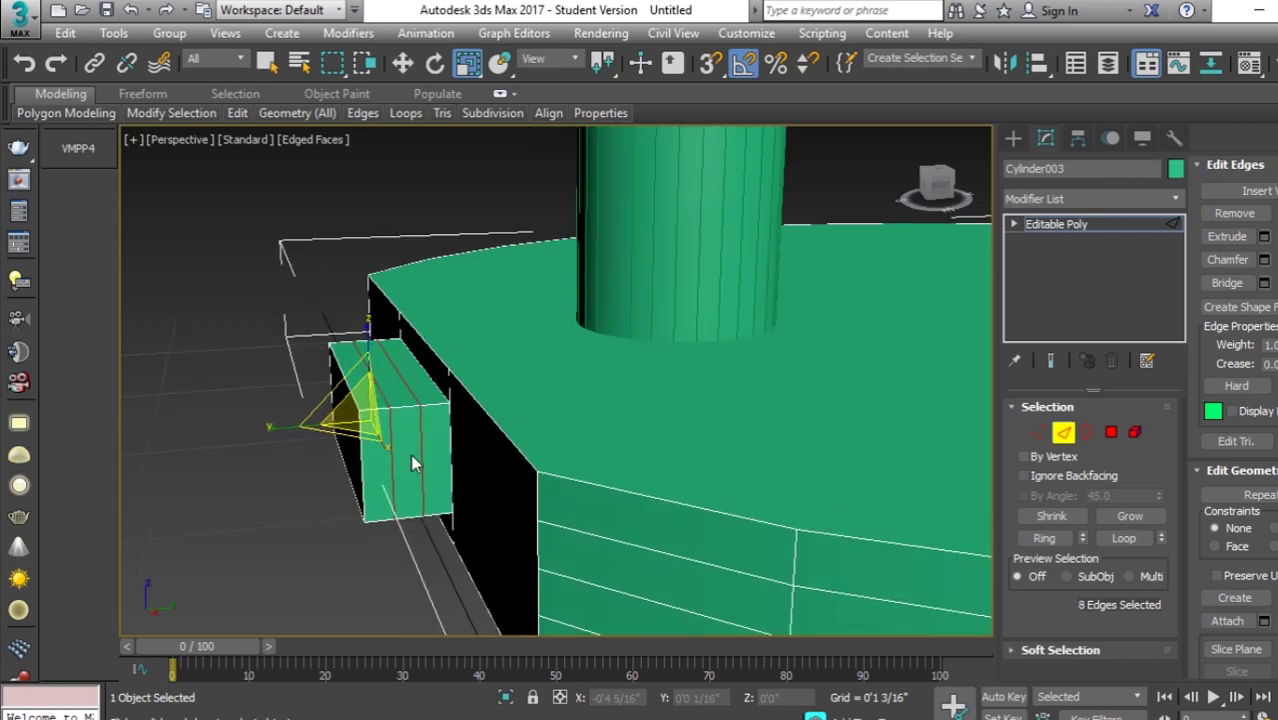
click(1272, 283)
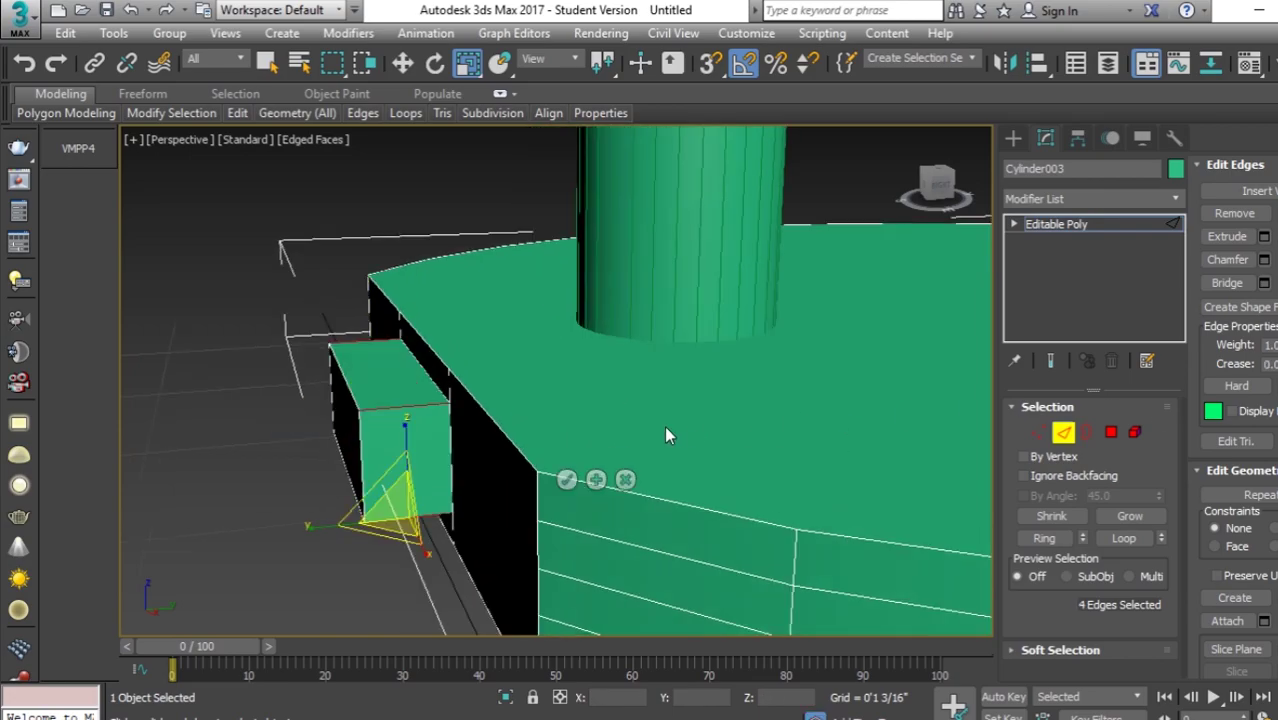
click(572, 397)
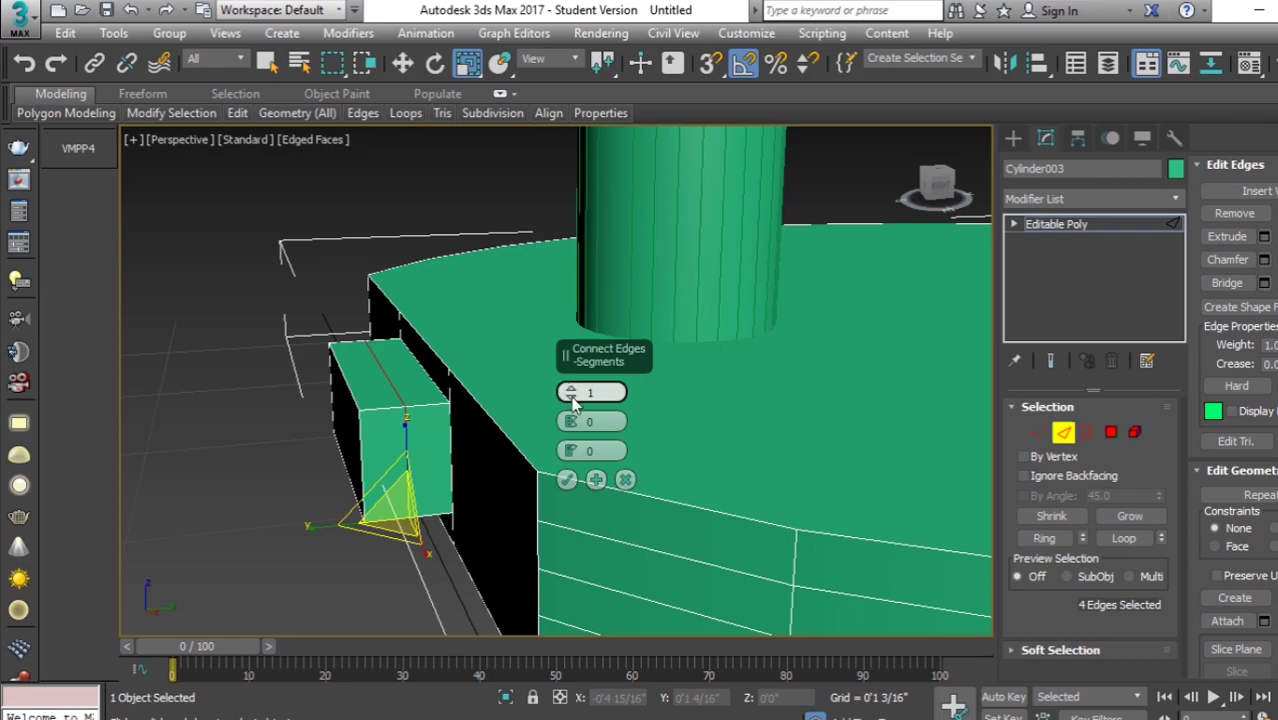
click(567, 480)
- Add one connecting edge across the opposite side tab's edge ring
scroll(585, 448, down, 5)
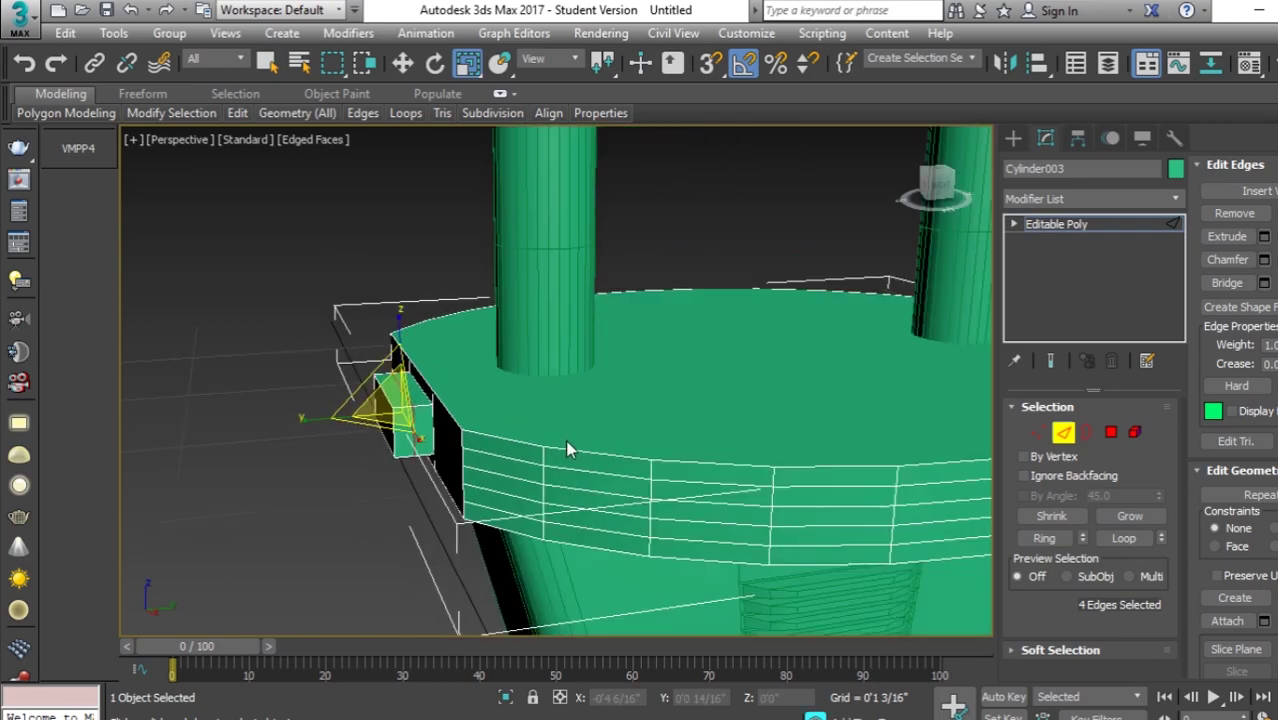
mouse_move(693, 443)
alt+middle_down()
mouse_move(559, 423)
mouse_move(615, 424)
mouse_move(633, 462)
alt+middle_up()
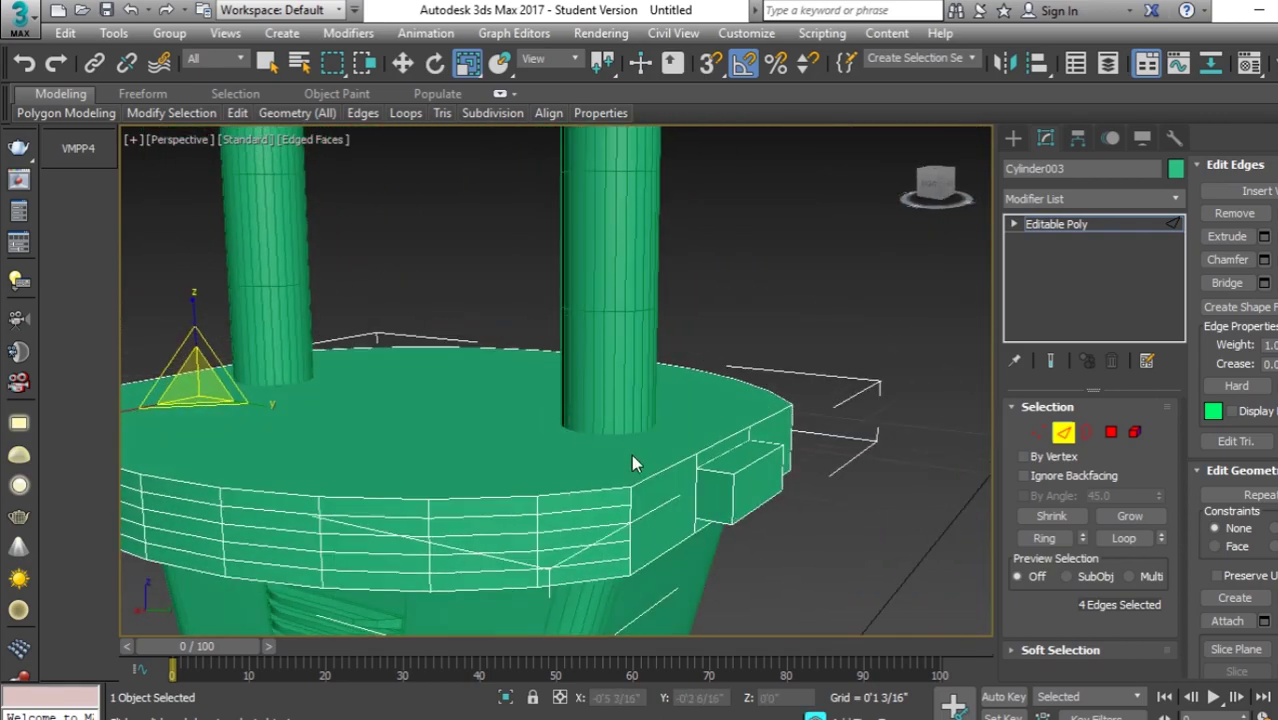
scroll(712, 488, up, 3)
click(718, 468)
click(1044, 538)
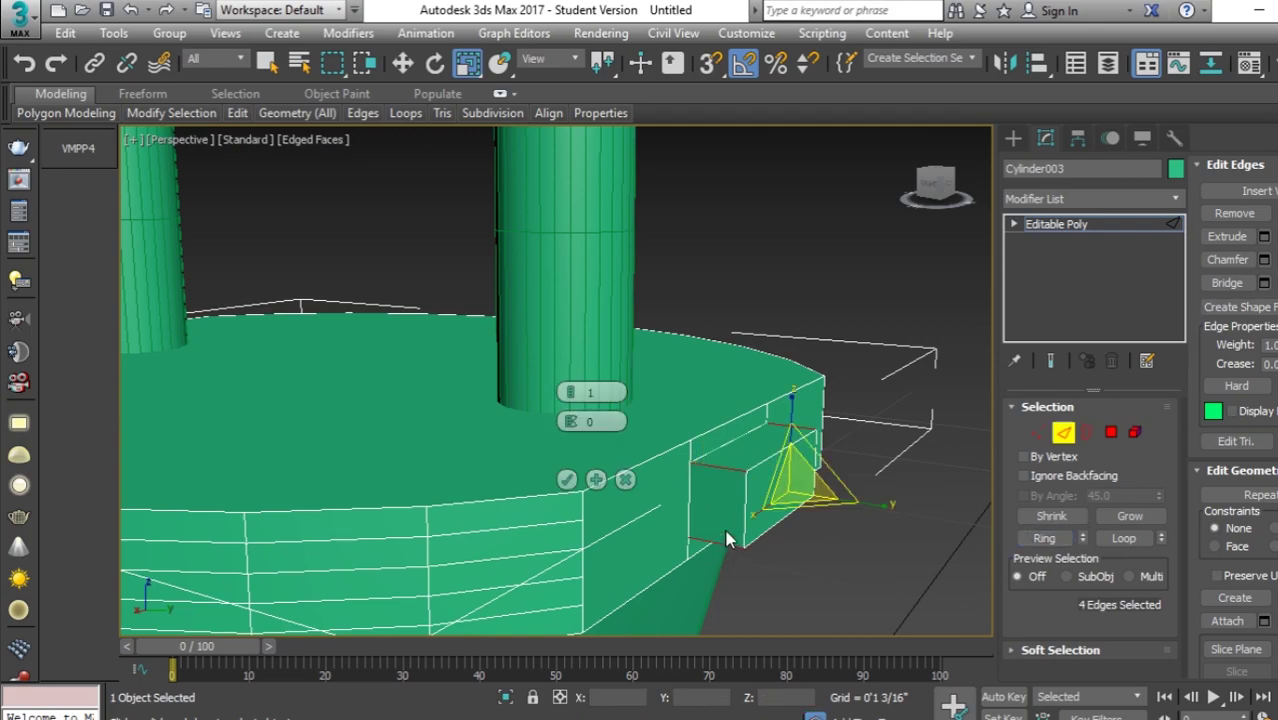
click(565, 478)
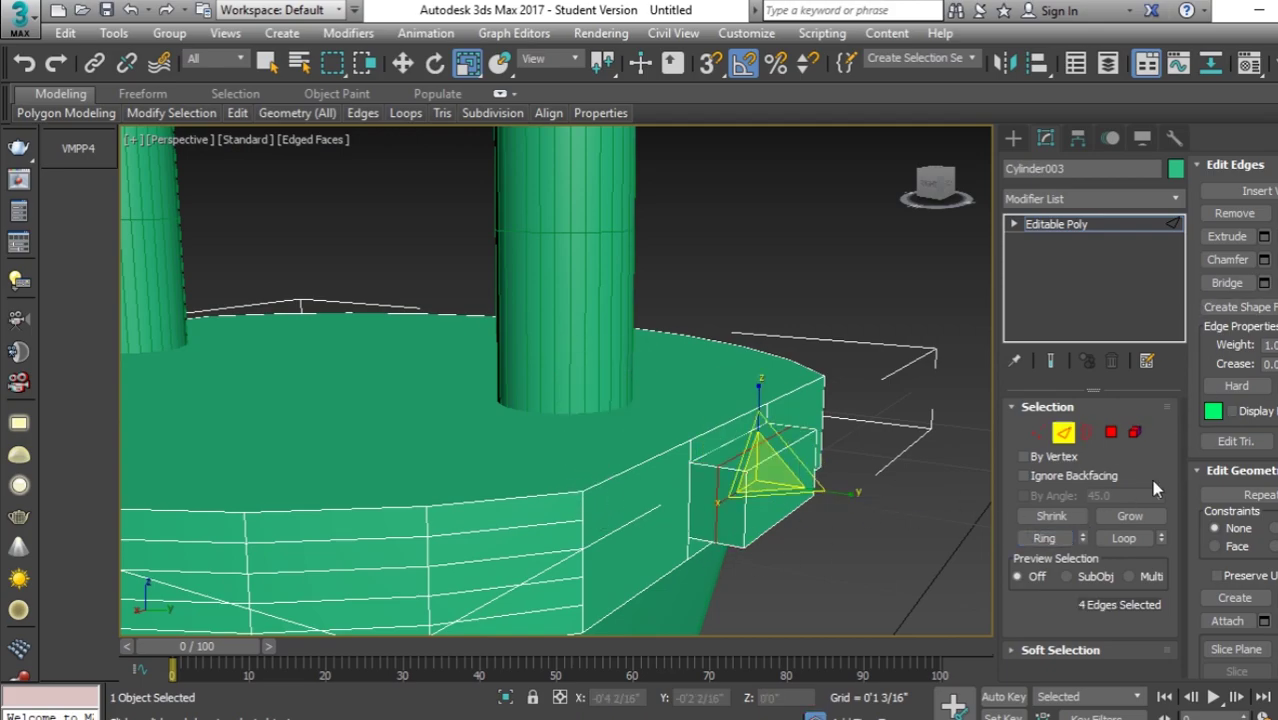
- Select the outer end faces of the tabs in Polygon mode
click(1112, 434)
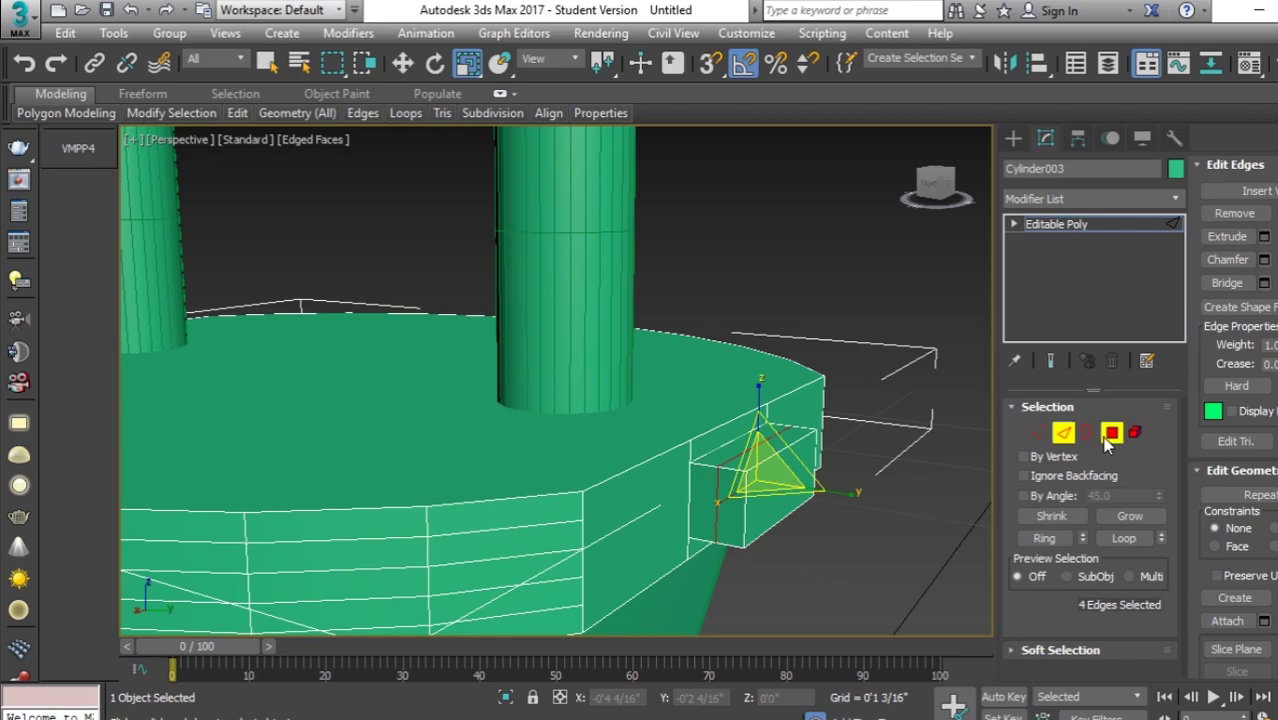
click(771, 485)
scroll(775, 485, down, 3)
- Scale the tab's outer end faces uniformly down to 90%
scroll(775, 485, down, 2)
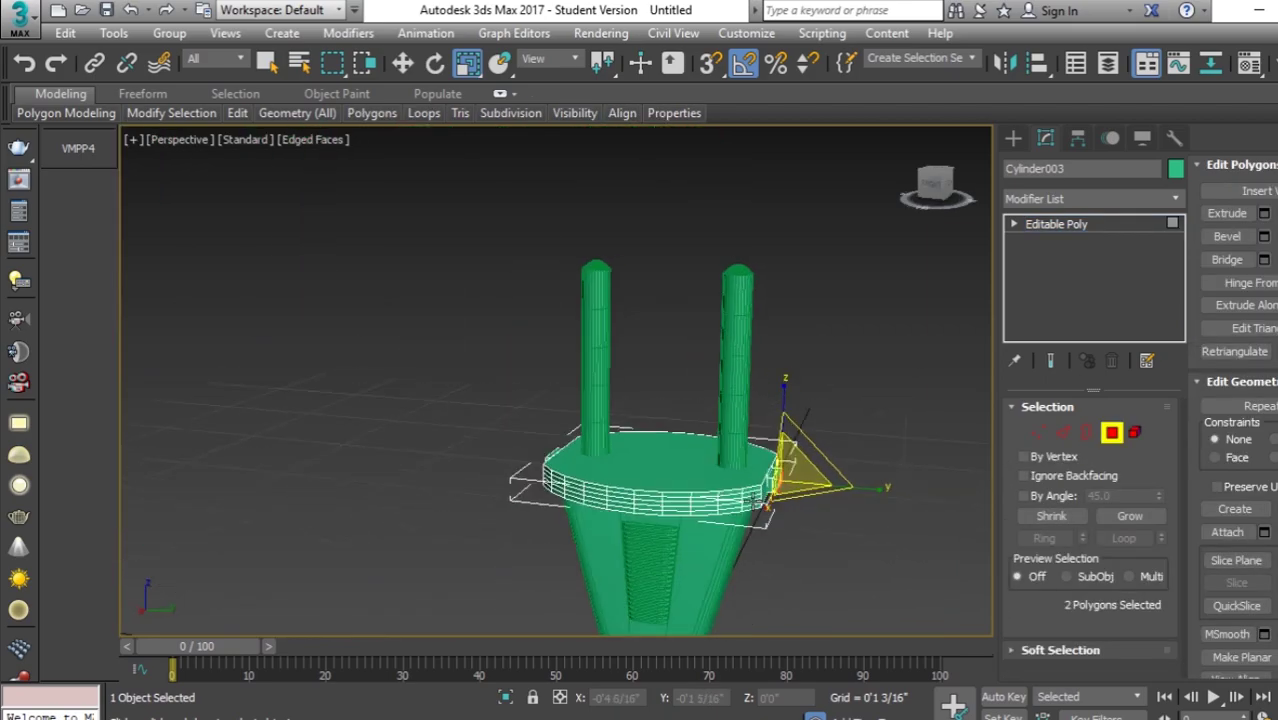
scroll(595, 532, up, 2)
scroll(595, 532, up, 4)
ctrl+click(580, 532)
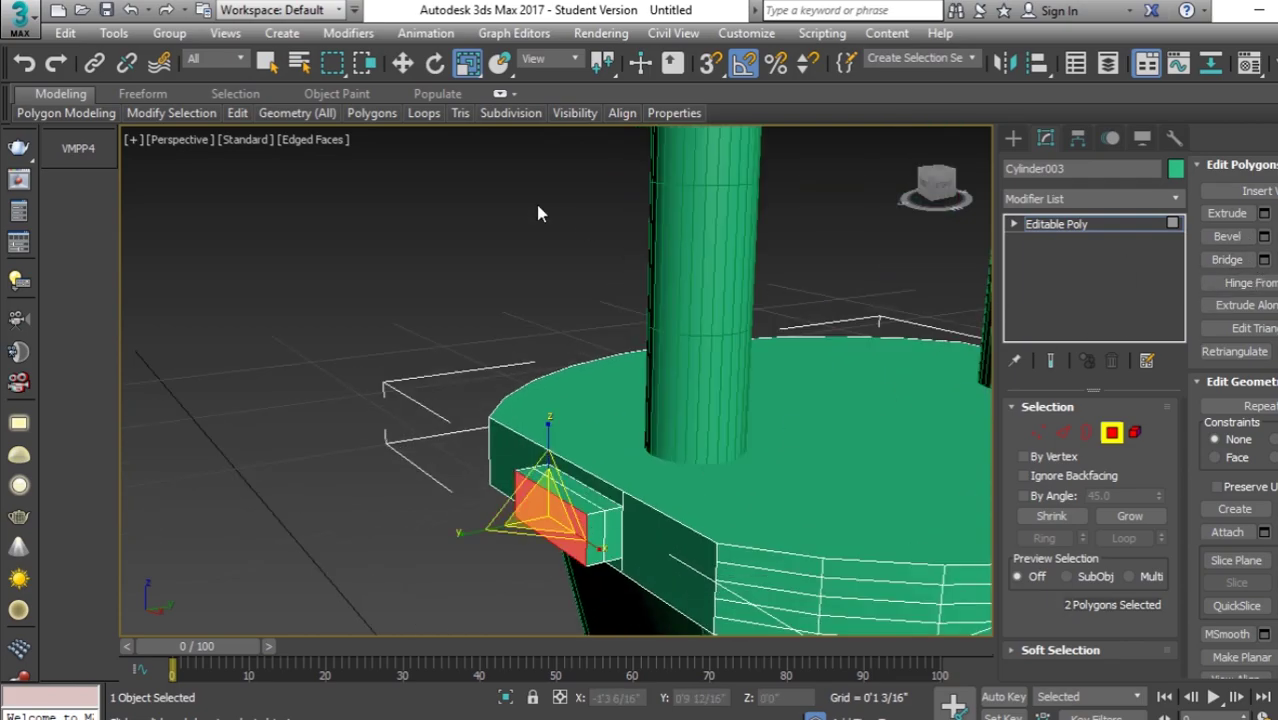
drag(553, 507, 552, 525)
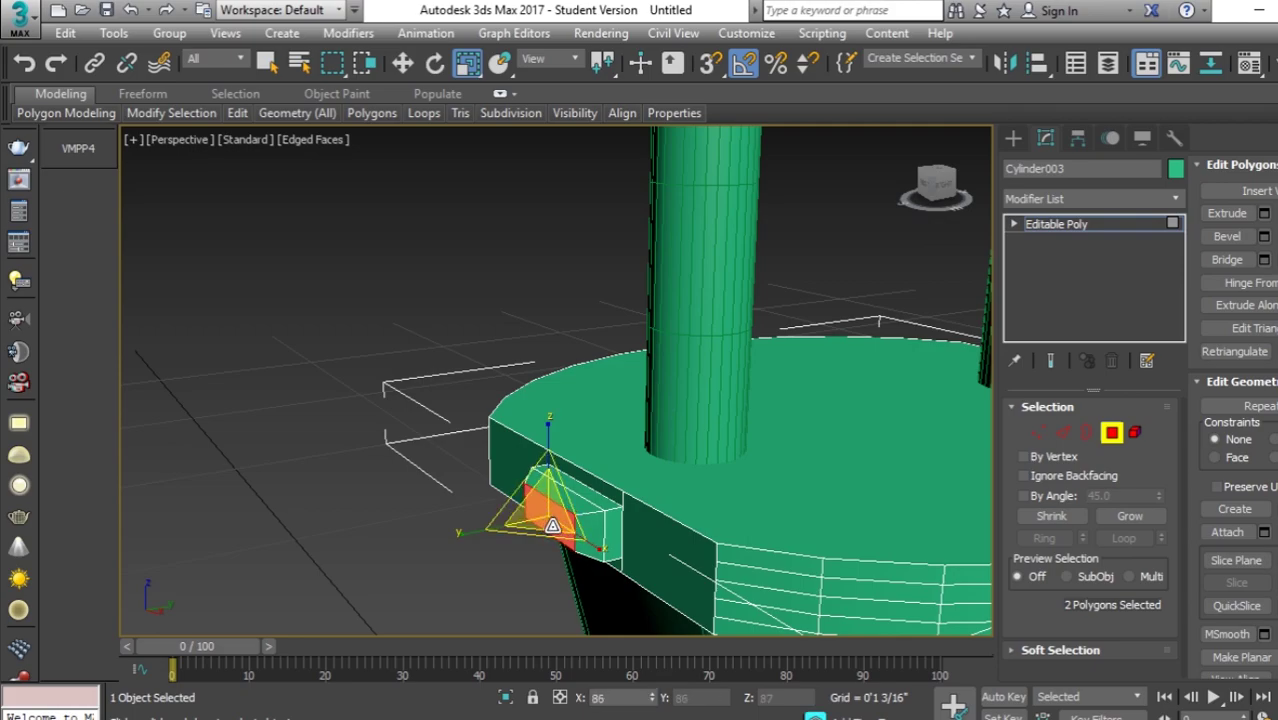
- Select the full edge loop around the small tab in Edge mode
click(1063, 432)
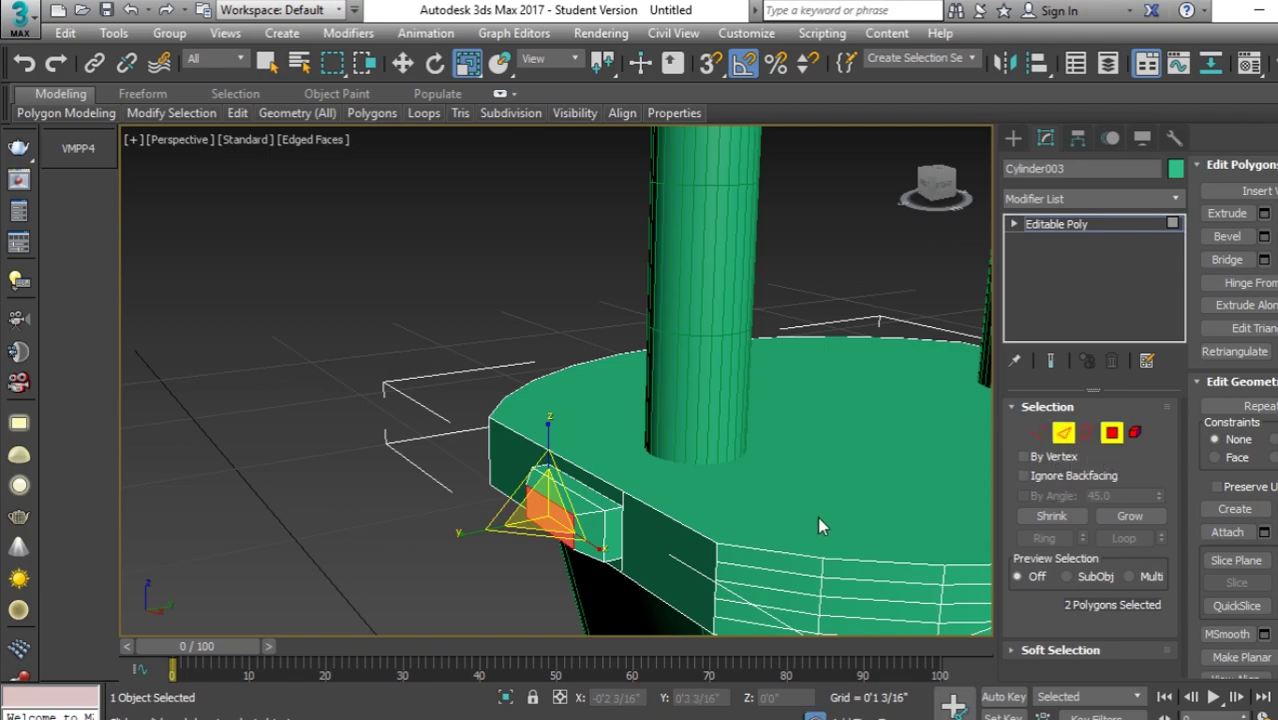
click(606, 528)
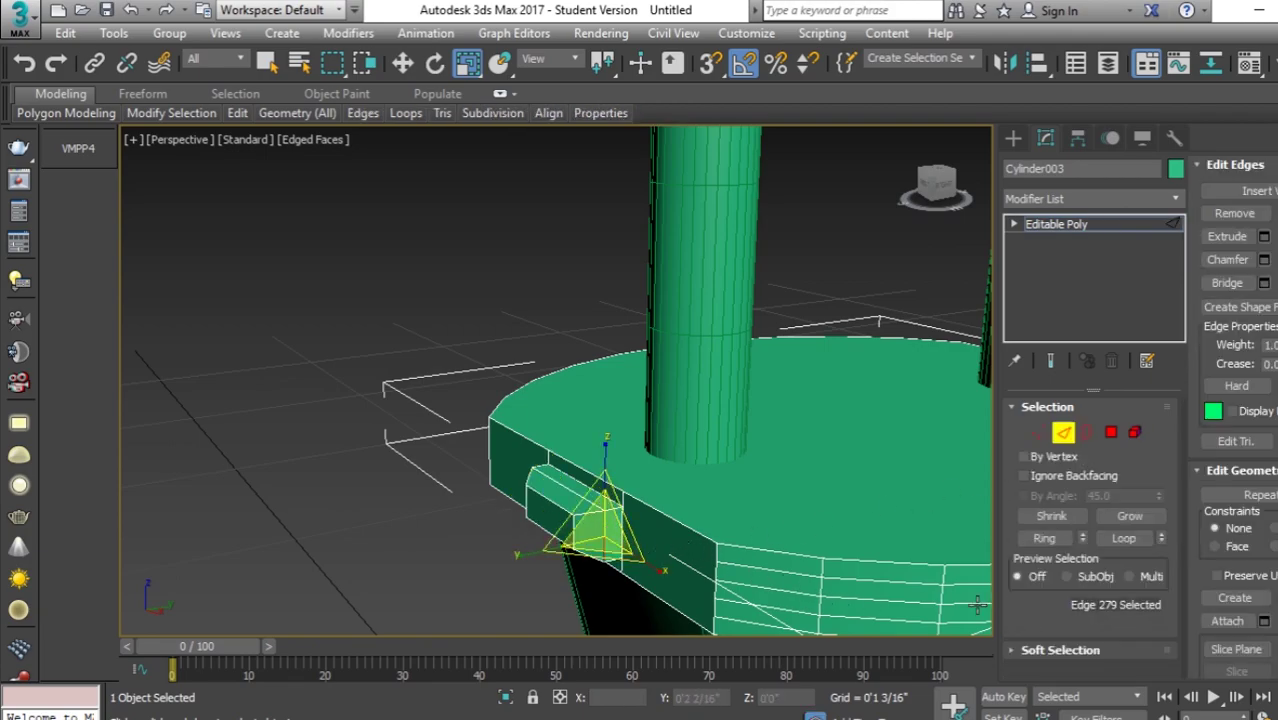
click(1123, 538)
scroll(707, 527, down, 3)
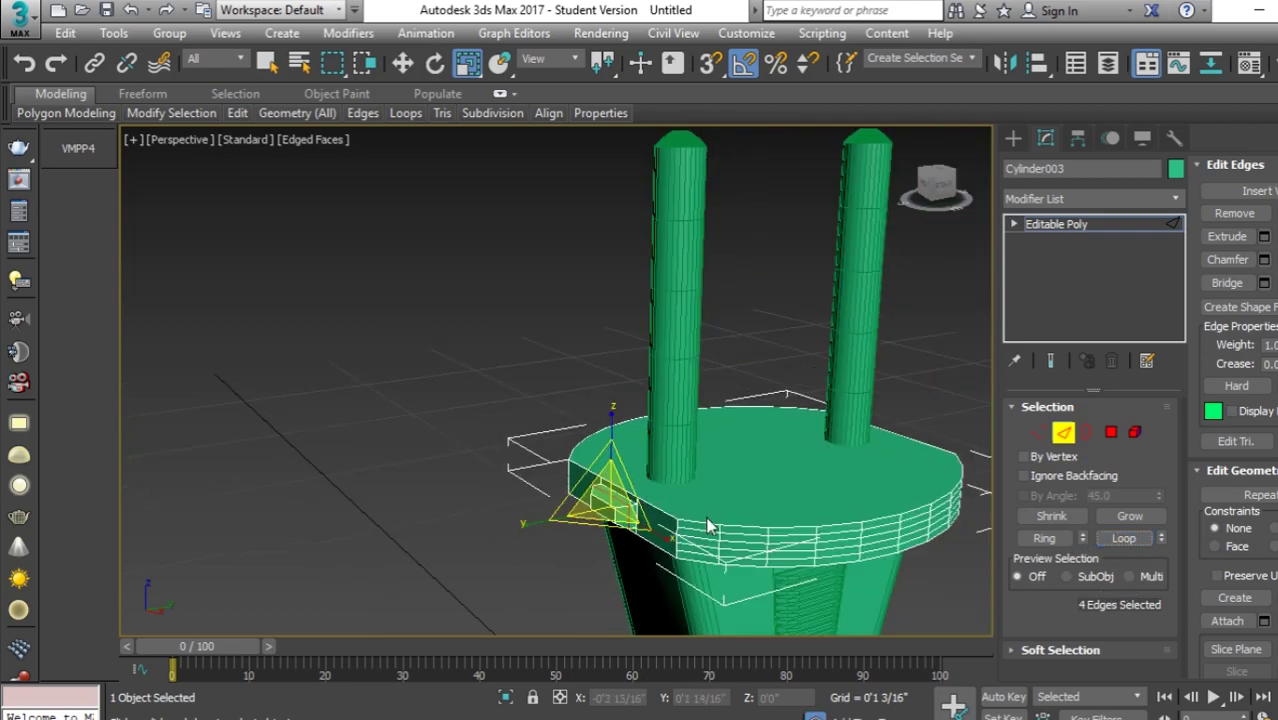
mouse_move(707, 527)
alt+middle_down()
mouse_move(713, 513)
mouse_move(798, 548)
mouse_move(633, 491)
alt+middle_up()
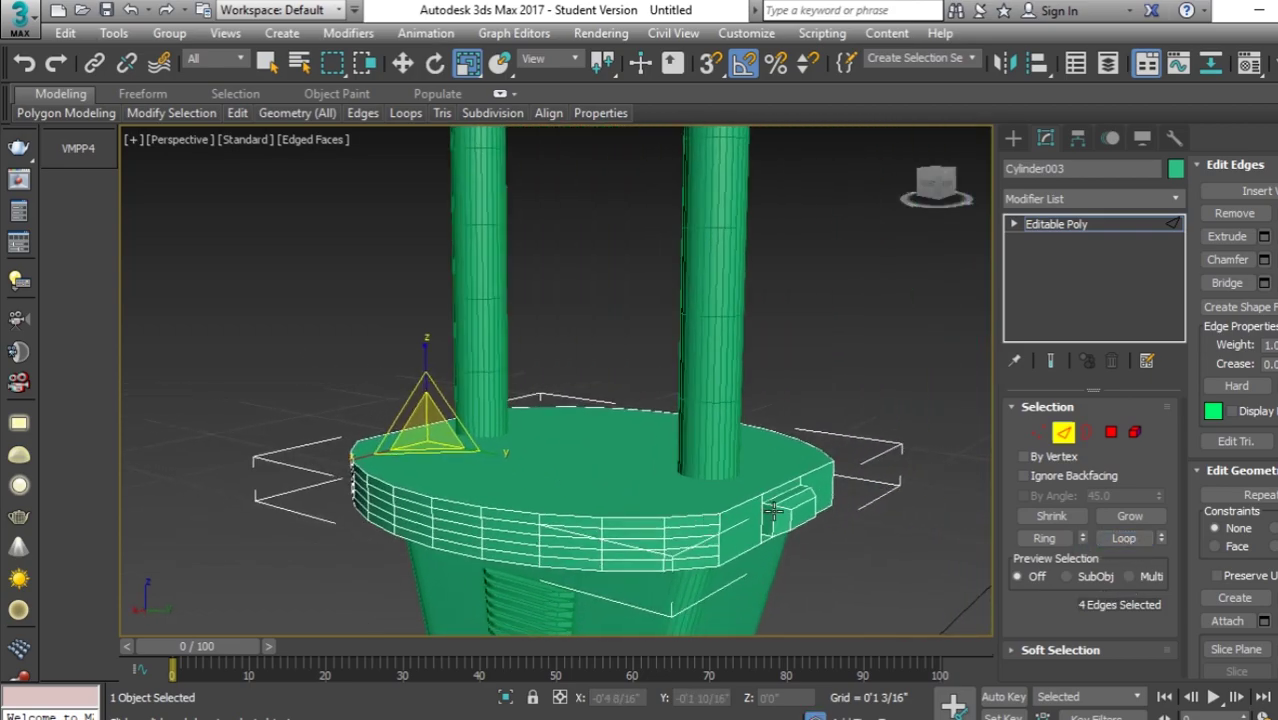
scroll(772, 510, up, 5)
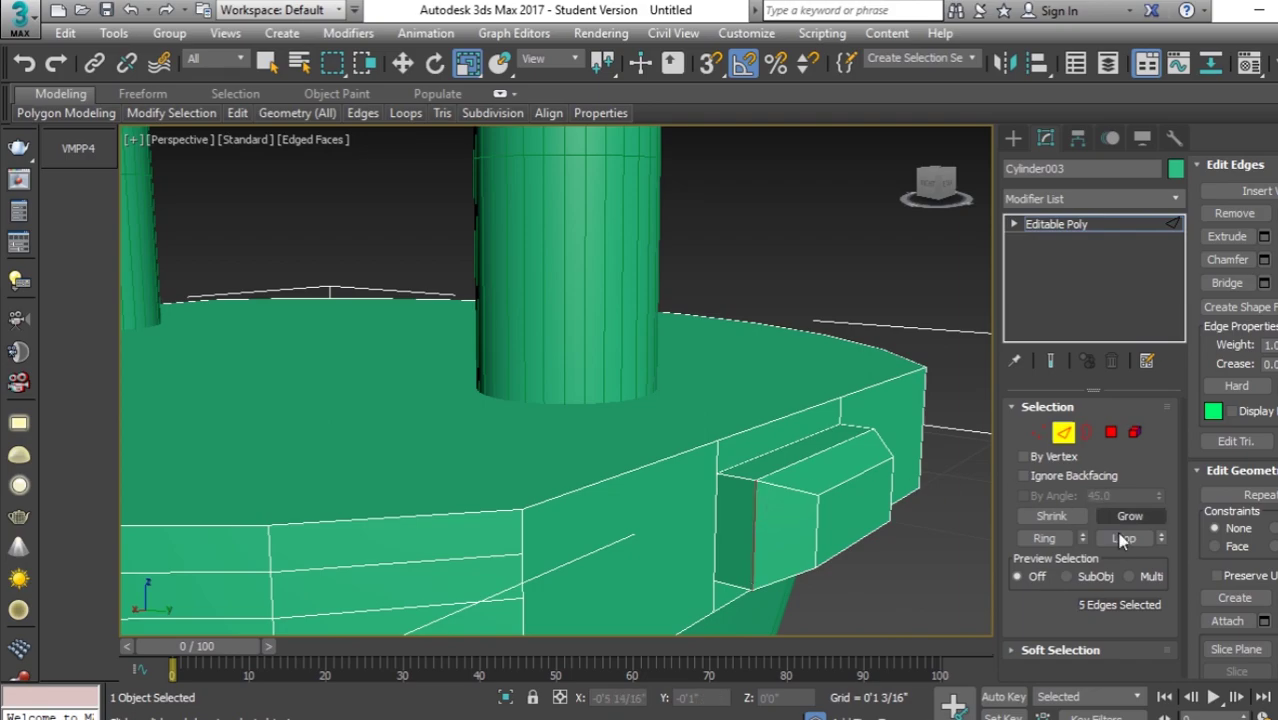
- Chamfer the tab's eight edges by 0'0 2/16" with about 10 segments
click(1264, 260)
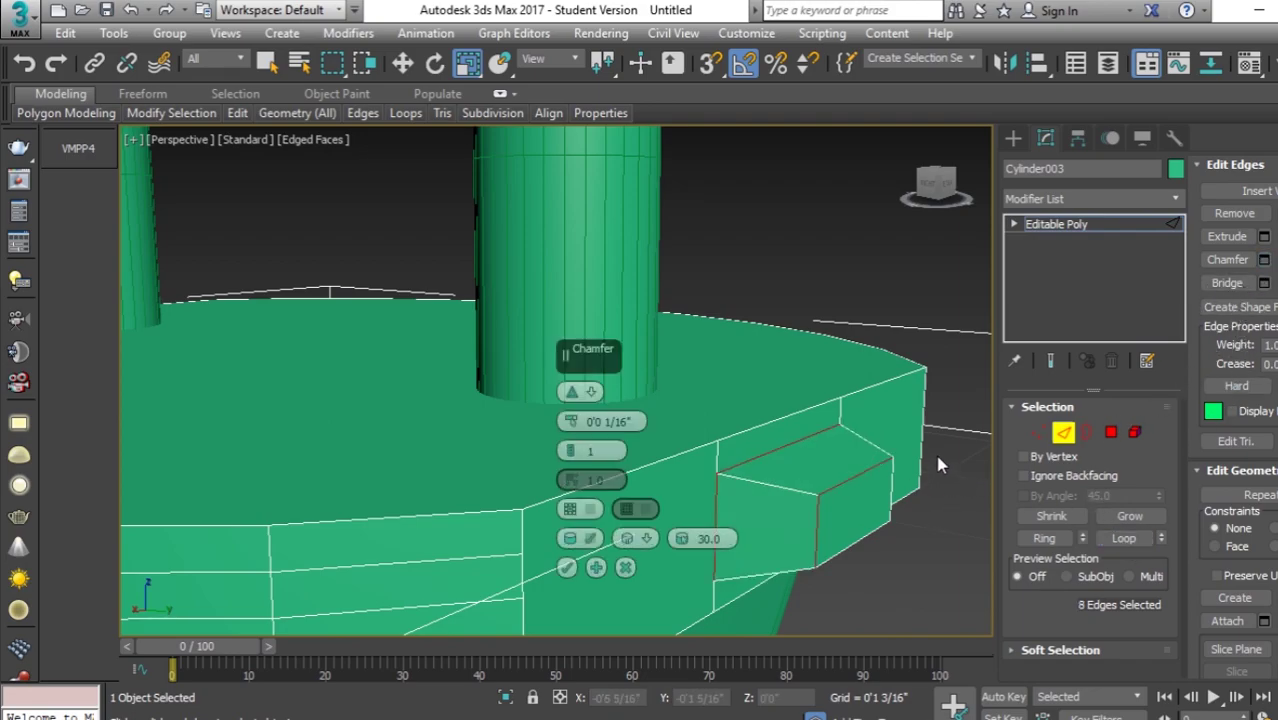
drag(572, 424, 572, 426)
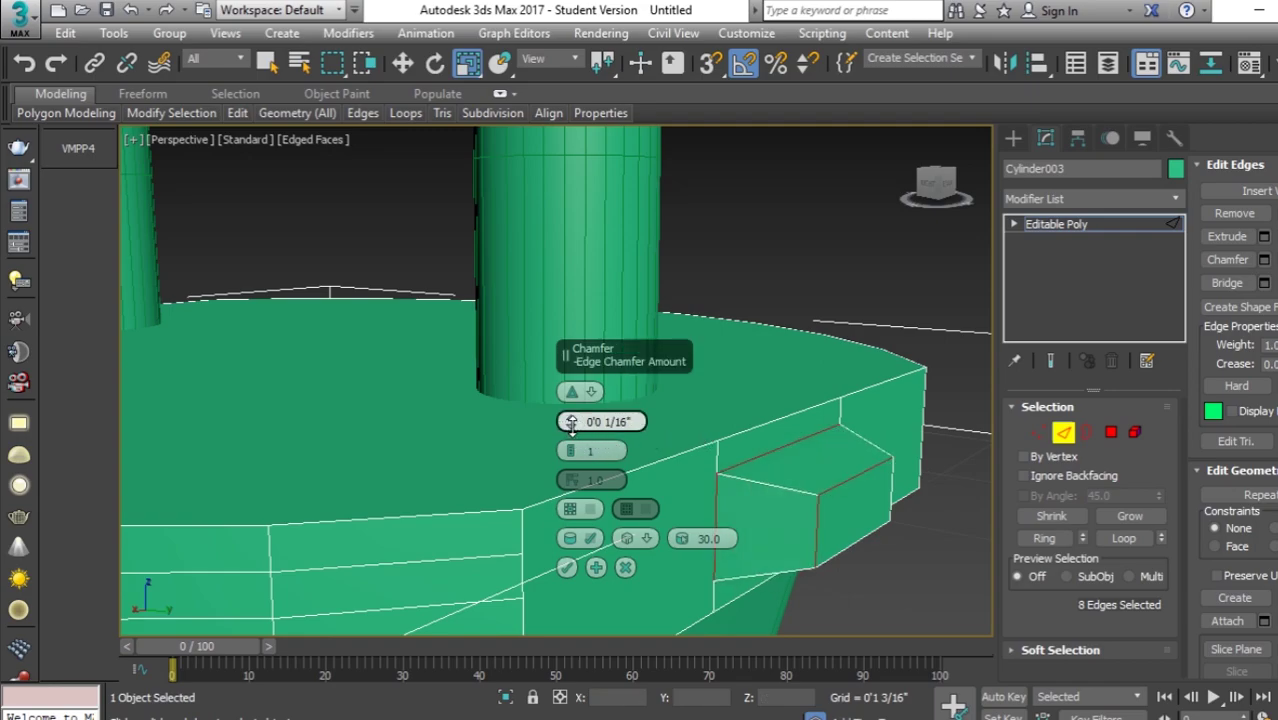
right_click(571, 421)
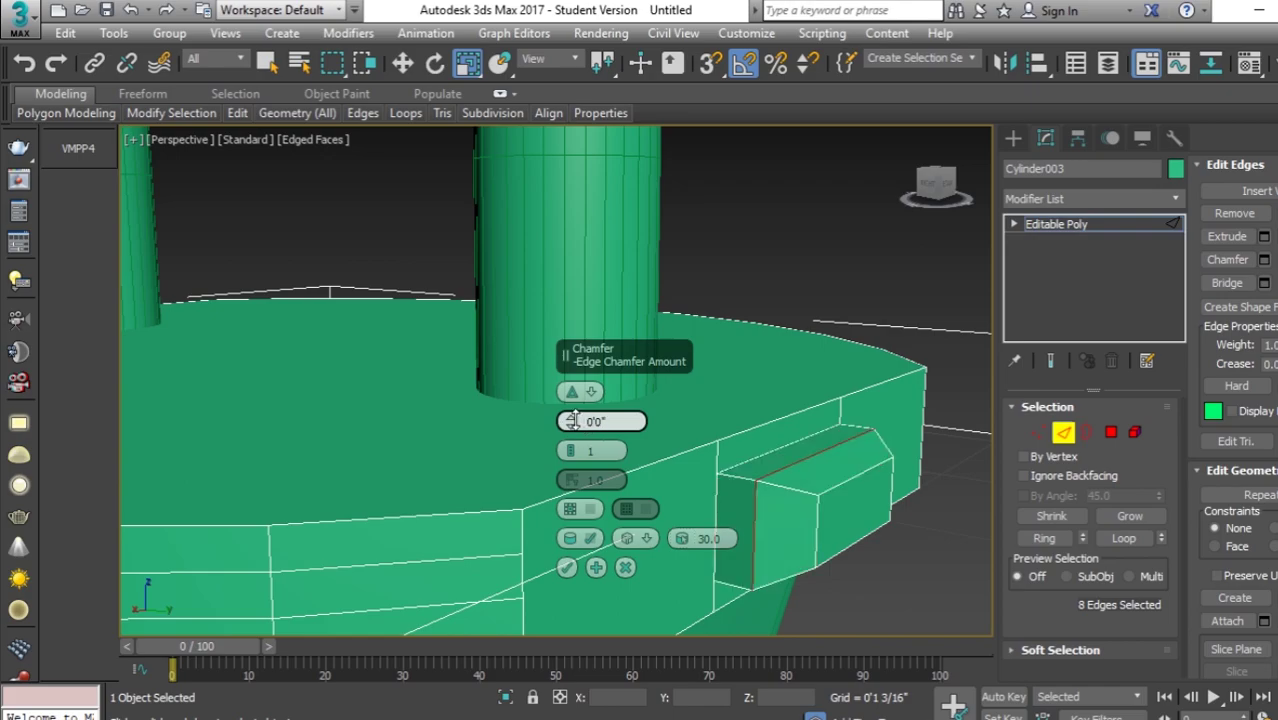
drag(573, 426, 573, 419)
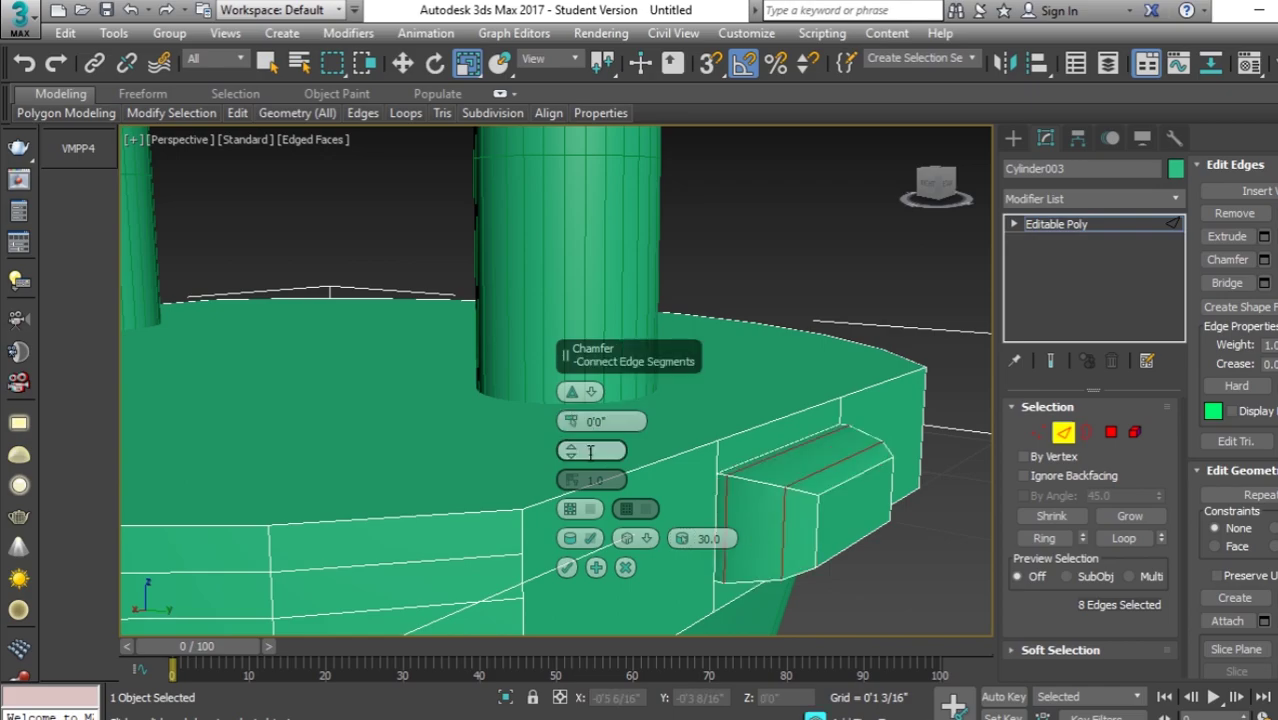
click(572, 452)
drag(571, 446, 572, 410)
mouse_move(763, 514)
alt+middle_down()
mouse_move(755, 470)
mouse_move(723, 508)
alt+middle_up()
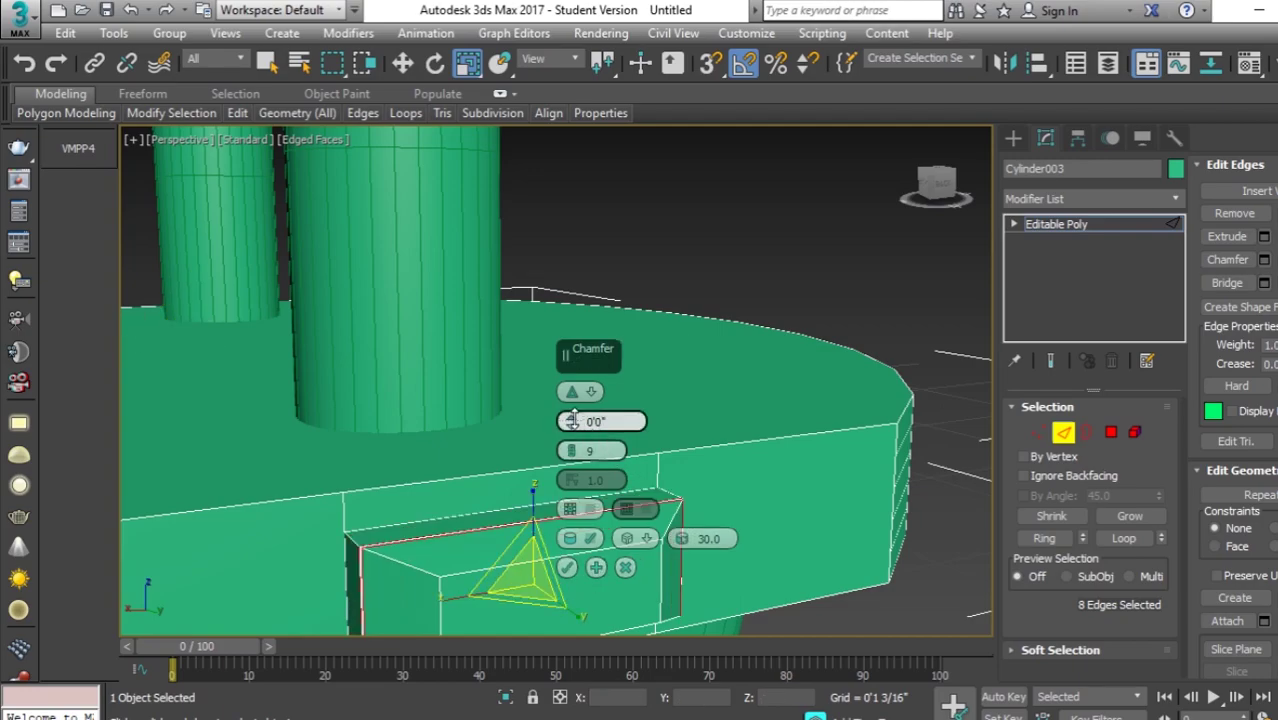
drag(572, 421, 574, 413)
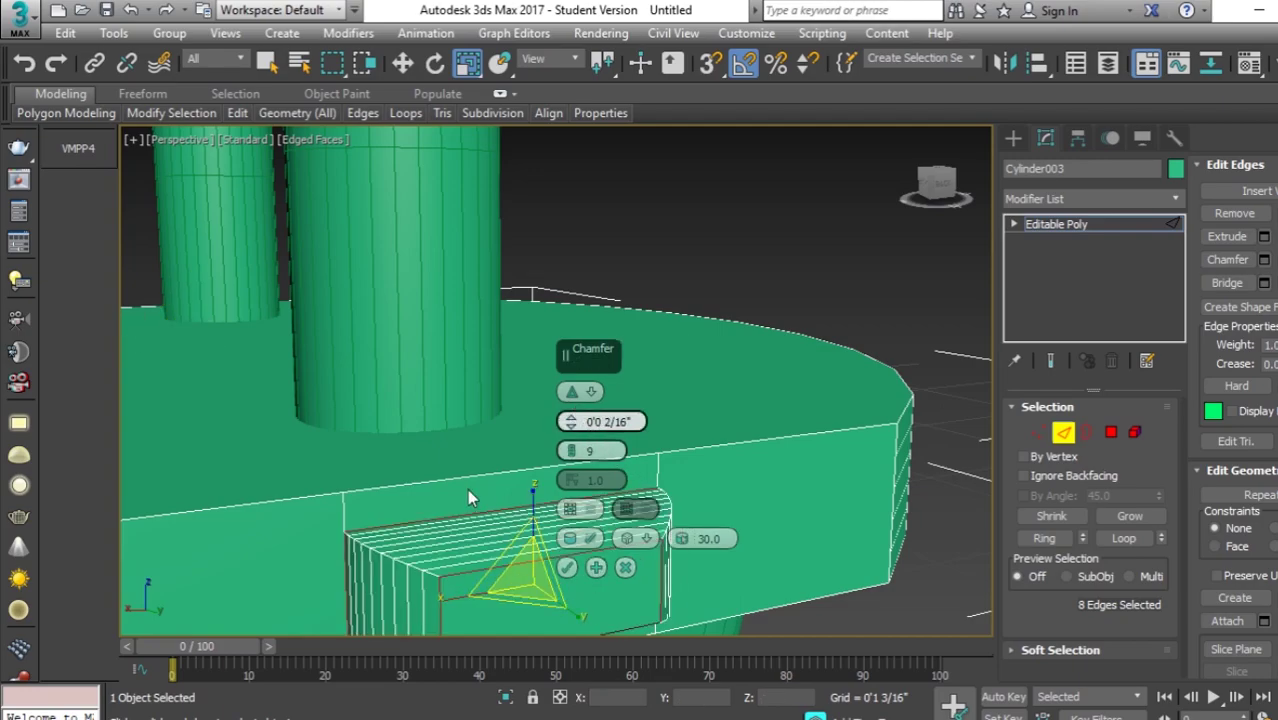
alt+middle_drag(467, 489, 498, 494)
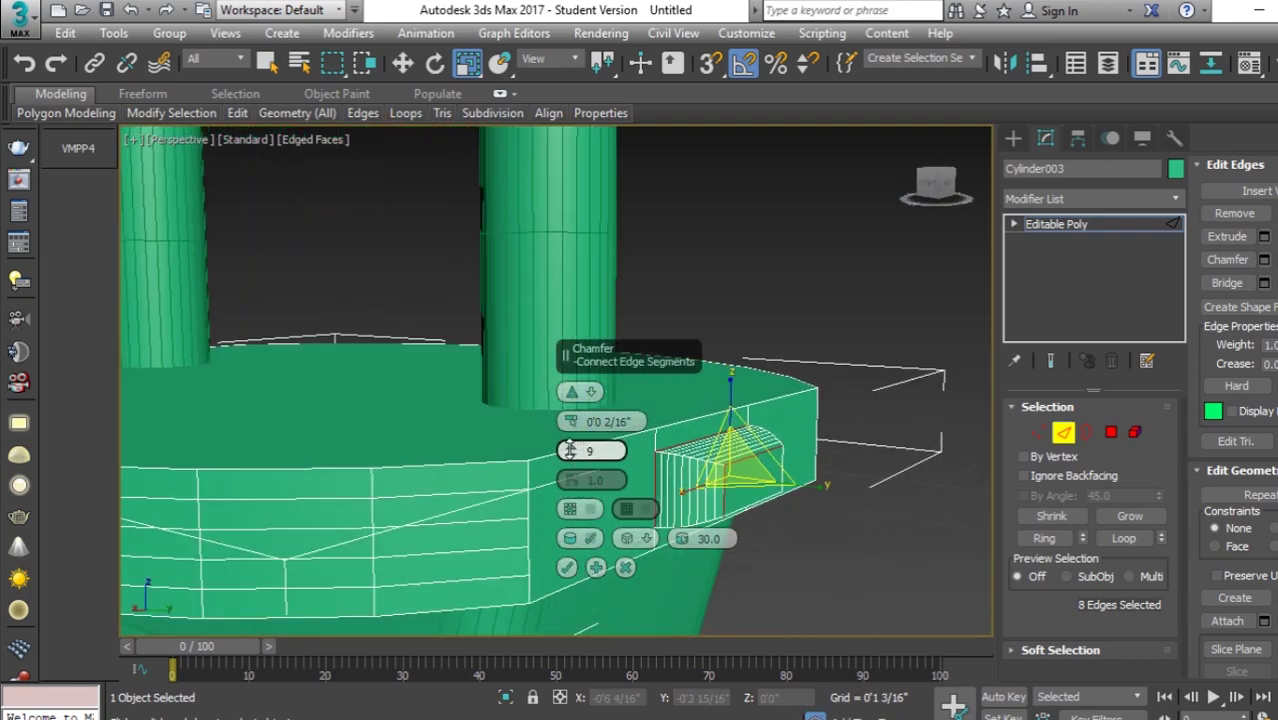
drag(570, 451, 570, 446)
click(575, 563)
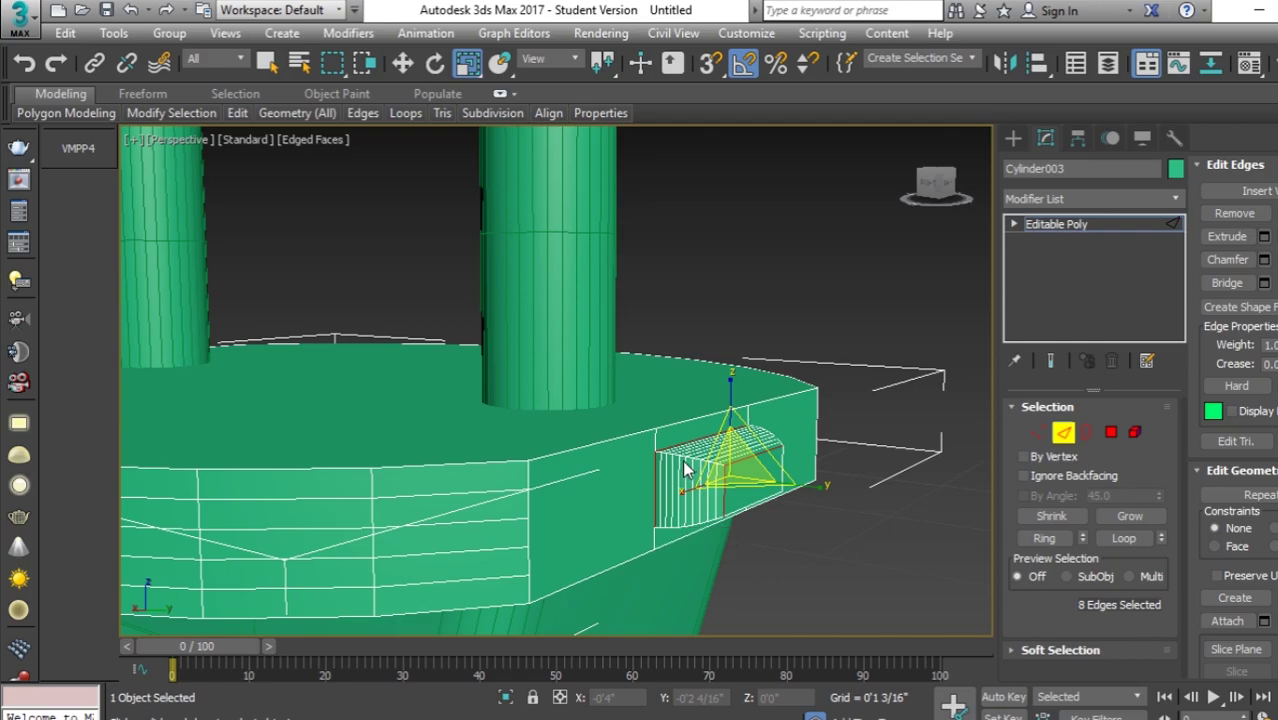
mouse_move(608, 491)
alt+middle_down()
mouse_move(695, 483)
mouse_move(481, 524)
alt+middle_up()
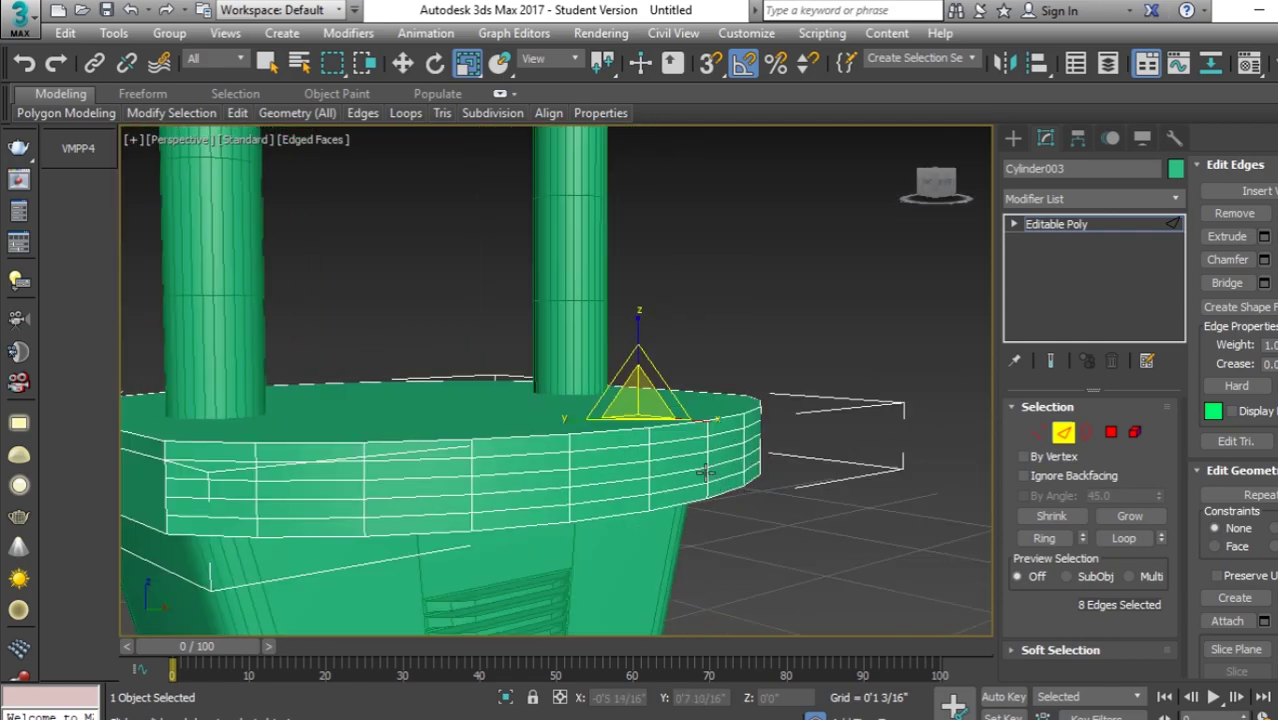
- Select the opposite tab's edge loop and start a chamfer on it
scroll(481, 524, up, 3)
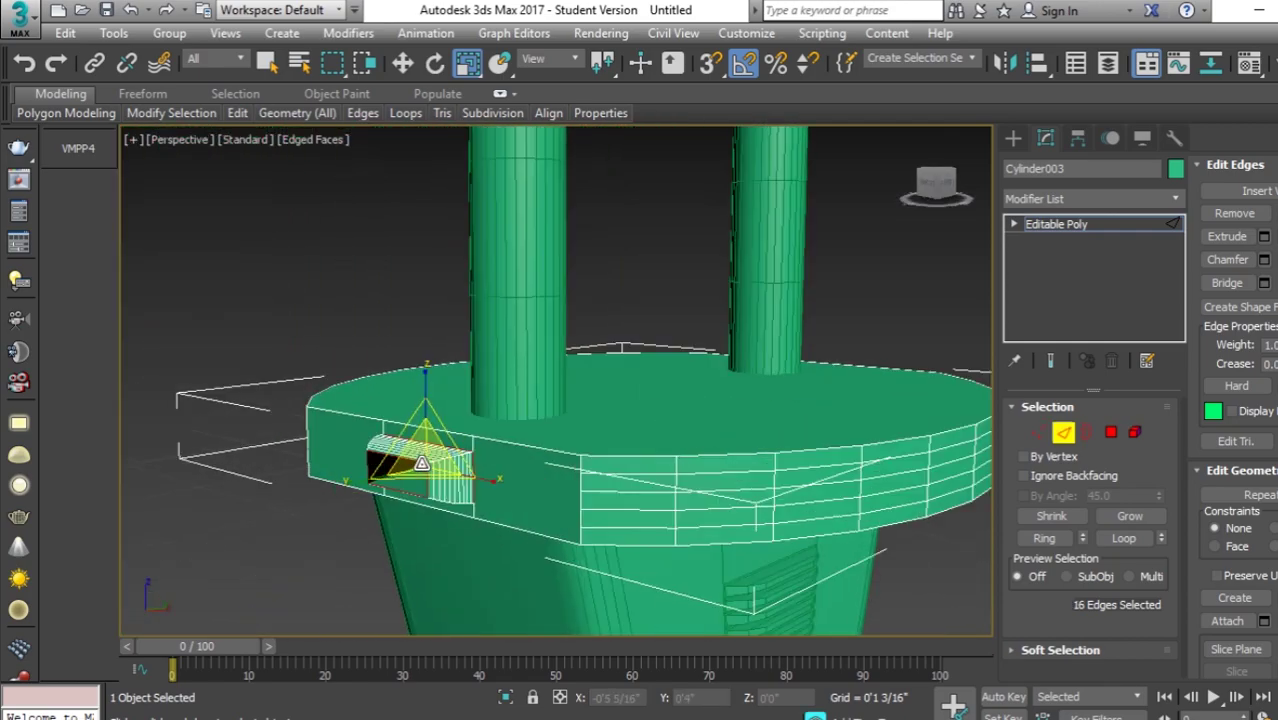
click(428, 462)
alt+middle_drag(428, 462, 580, 515)
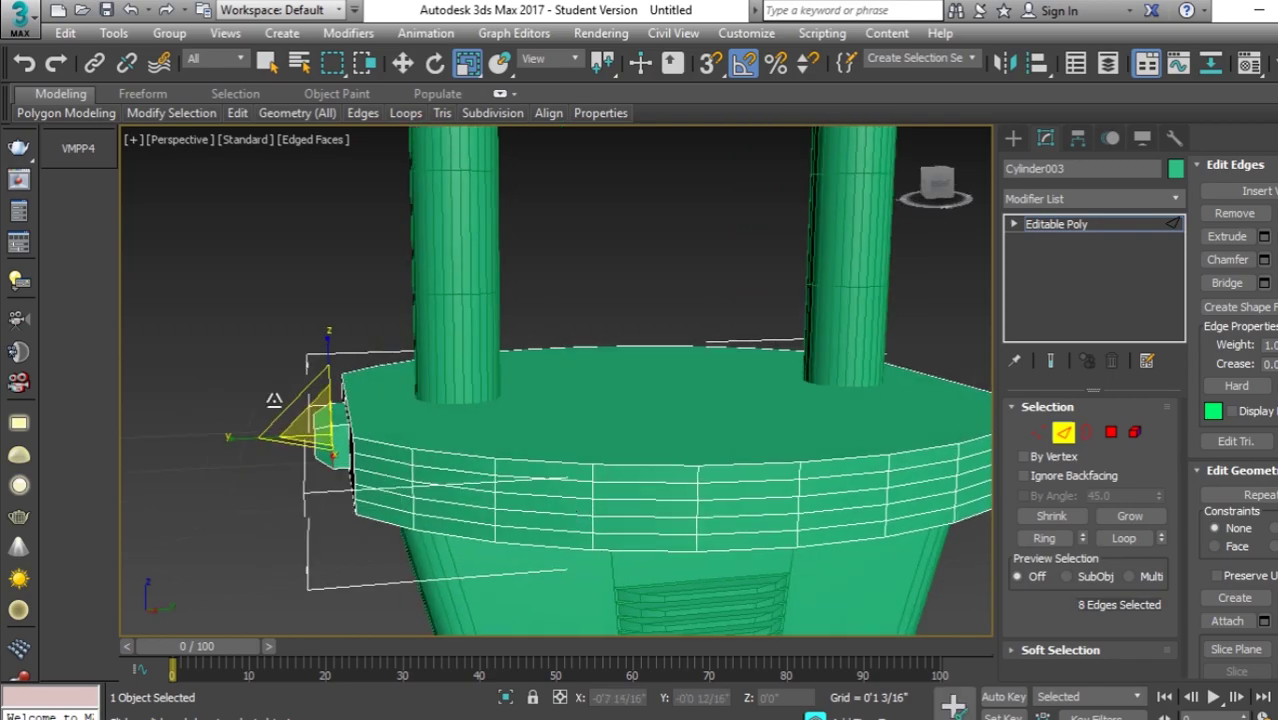
alt+drag(228, 385, 355, 585)
mouse_move(727, 456)
middle_down()
mouse_move(537, 456)
mouse_move(880, 436)
middle_up()
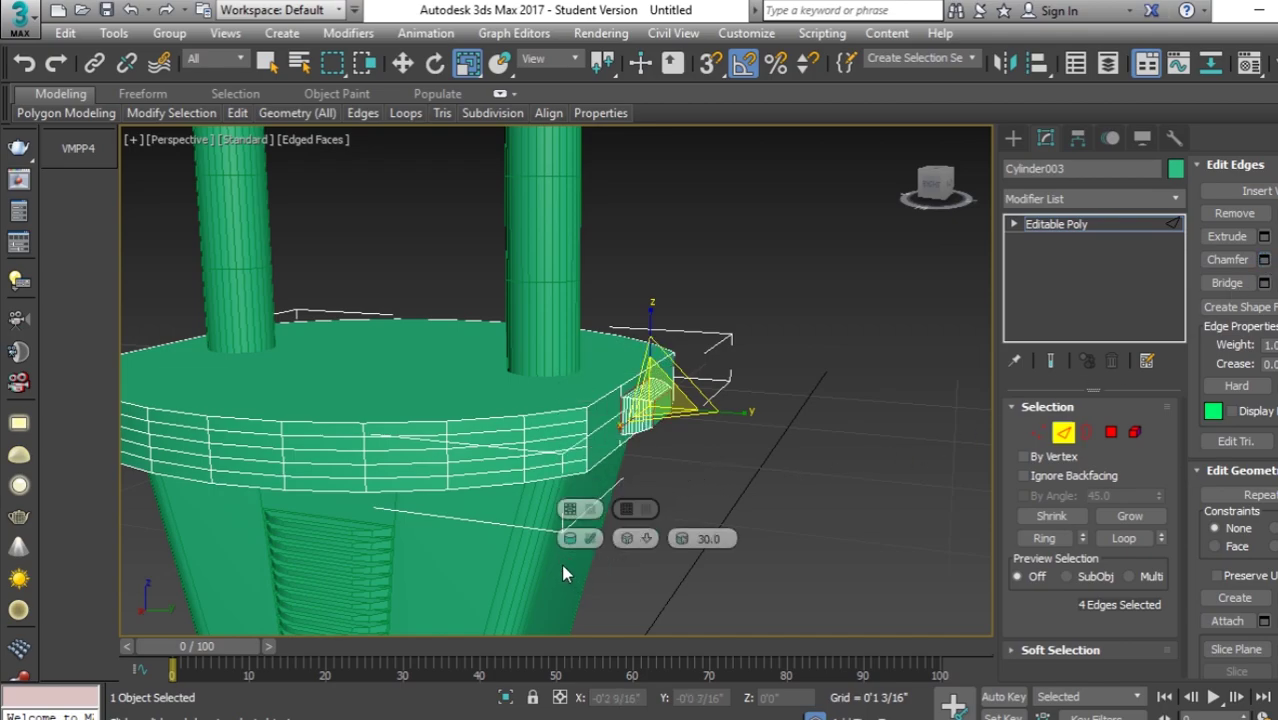
mouse_move(398, 480)
alt+middle_down()
mouse_move(728, 491)
mouse_move(531, 483)
mouse_move(498, 463)
alt+middle_up()
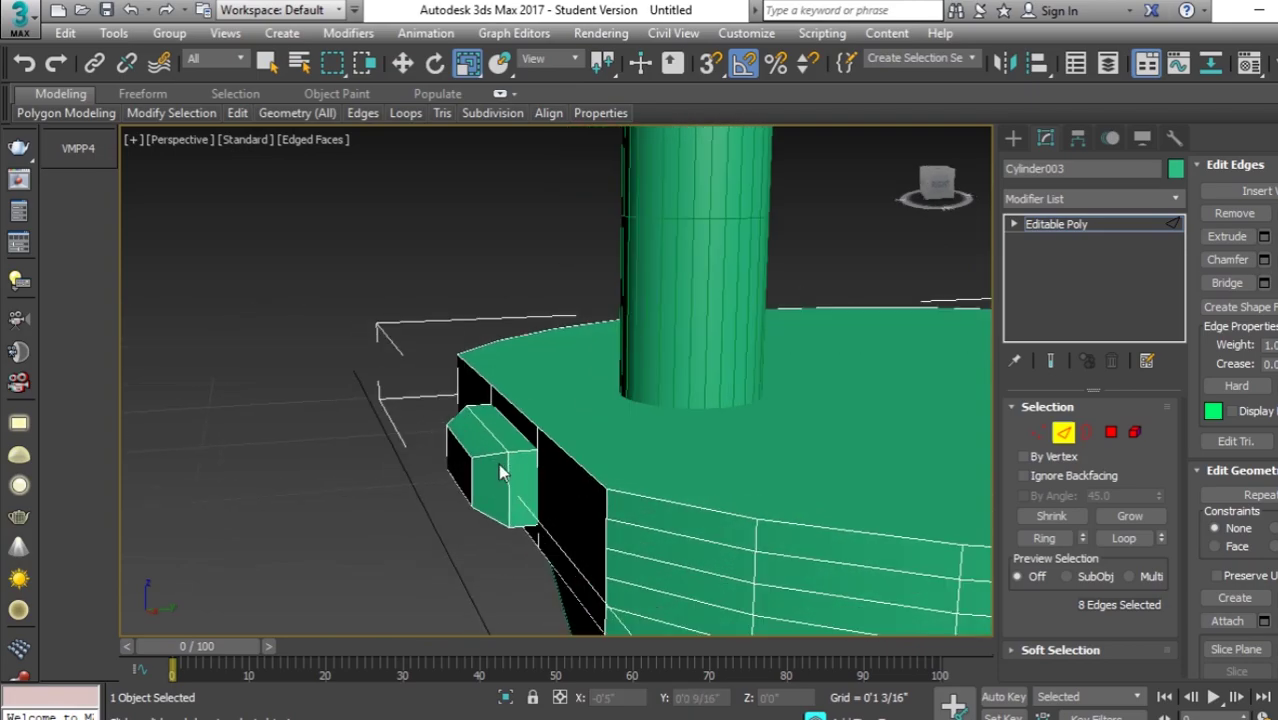
click(510, 480)
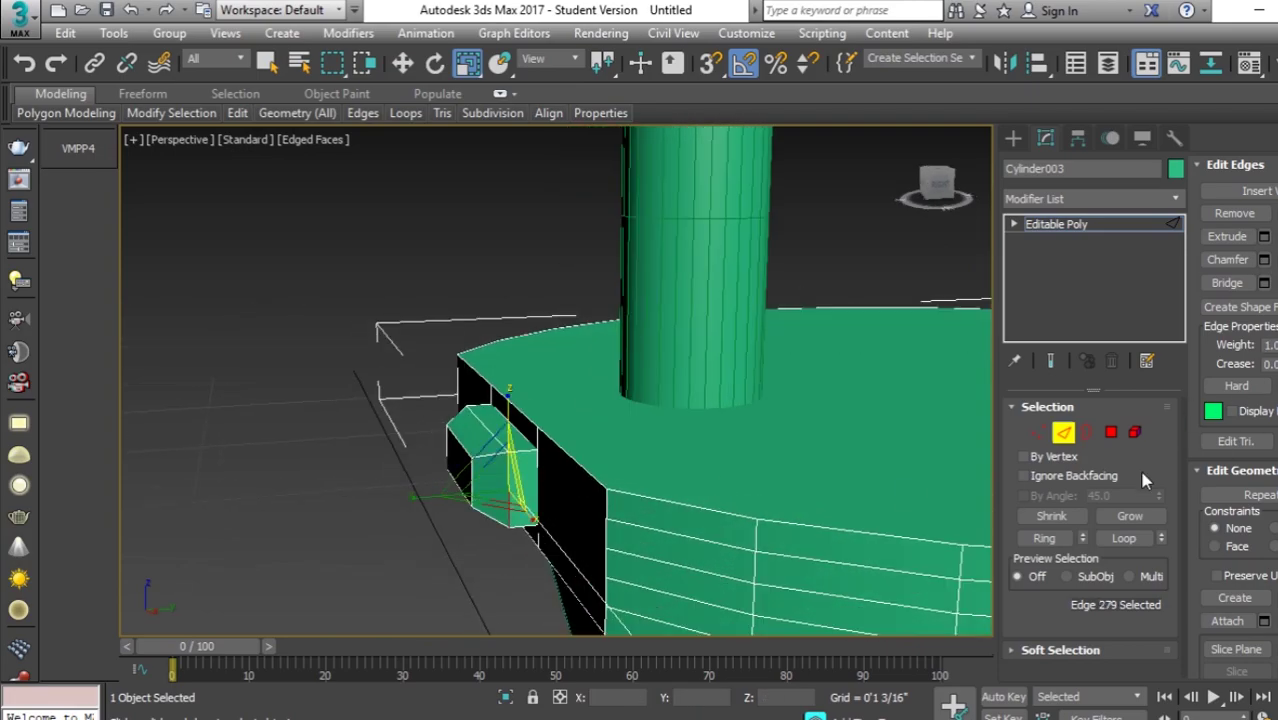
click(1134, 542)
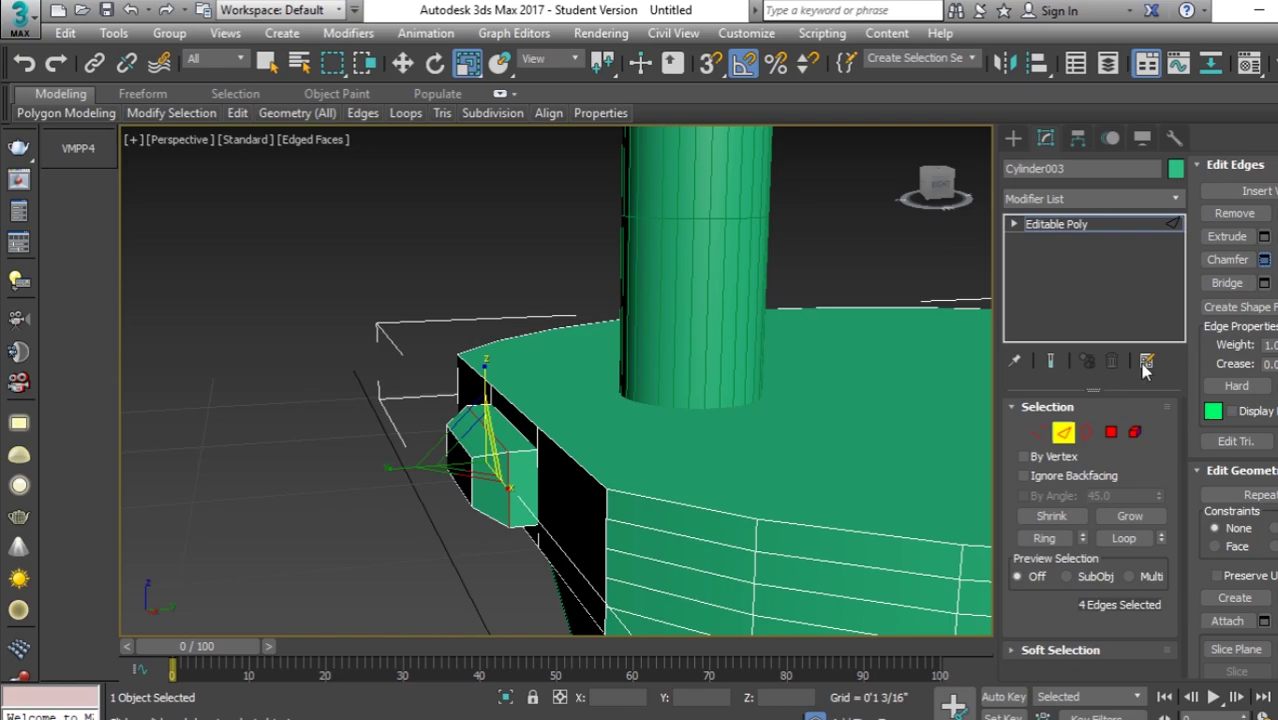
key(ctrl+shift+c)
- Commit the tab chamfer and turn the view toward the other tab's opening
click(567, 568)
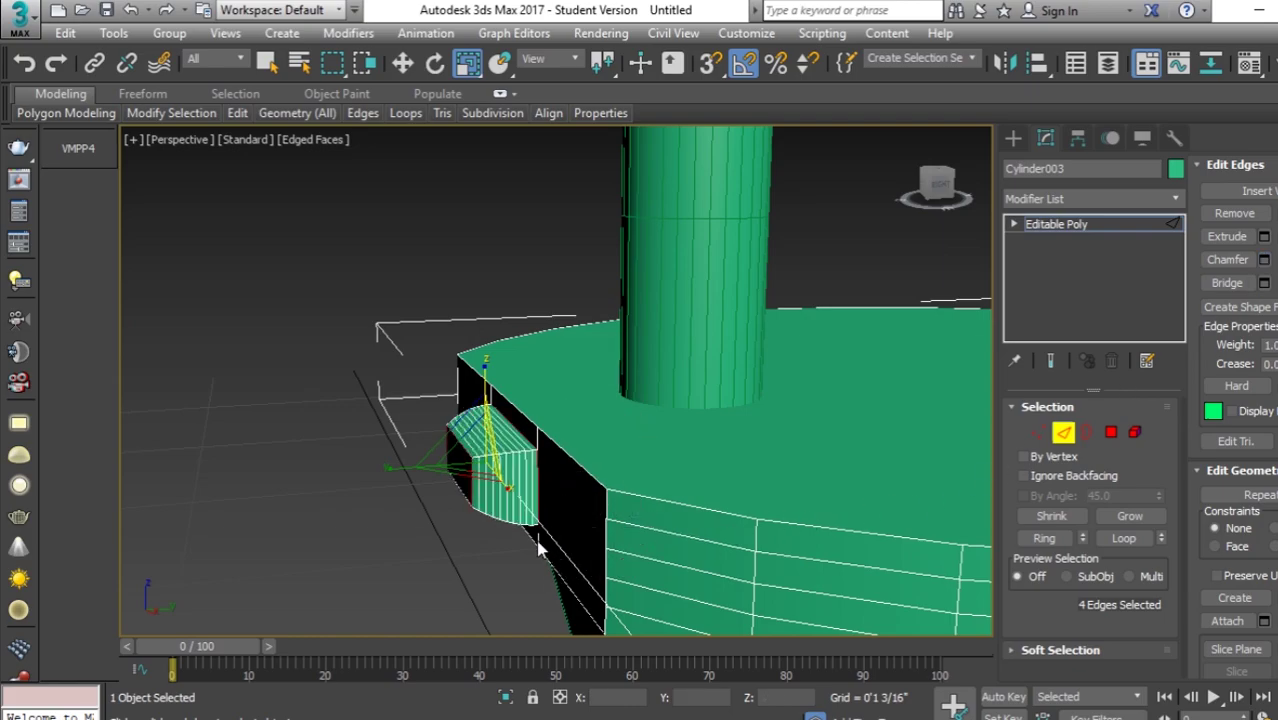
alt+middle_drag(585, 521, 697, 520)
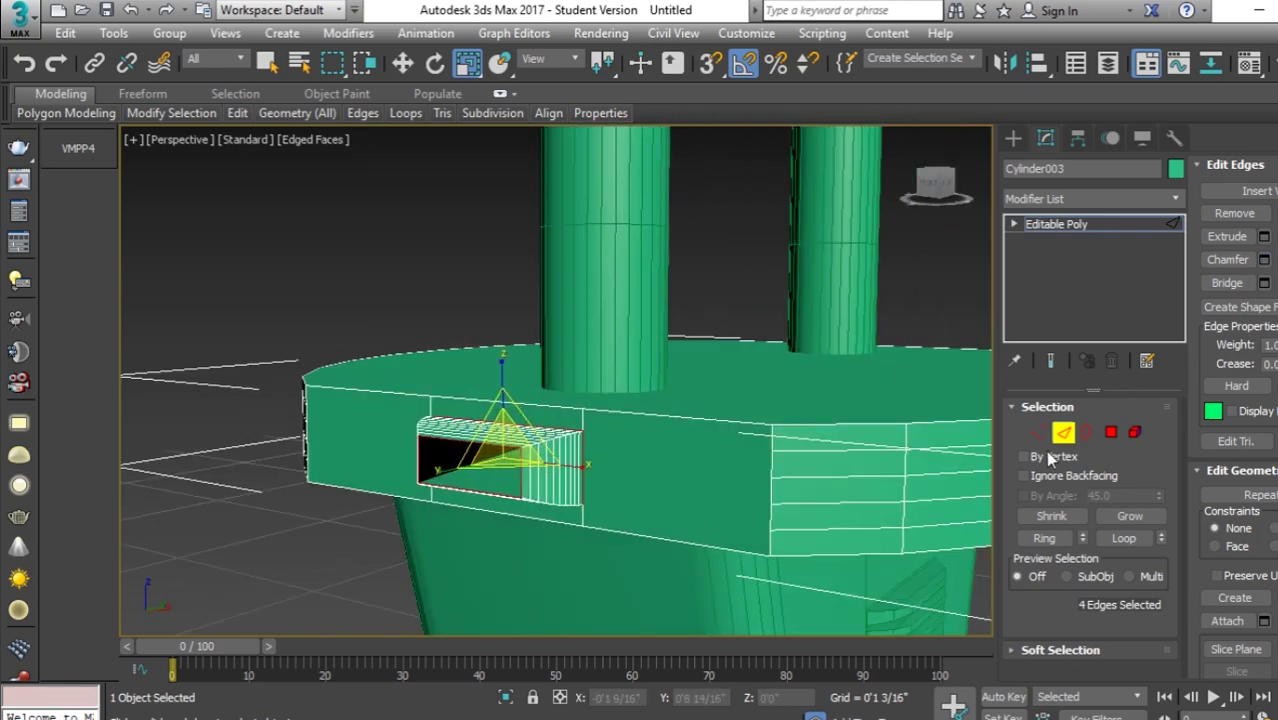
click(1099, 438)
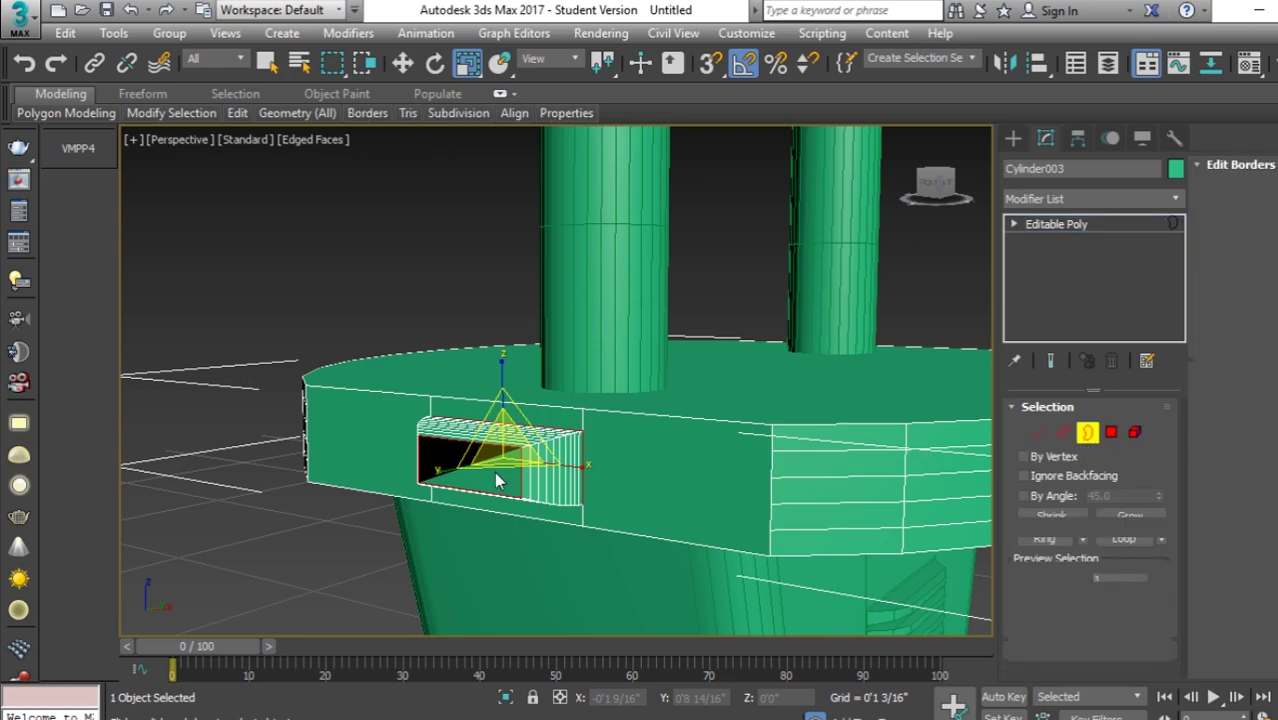
key(4)
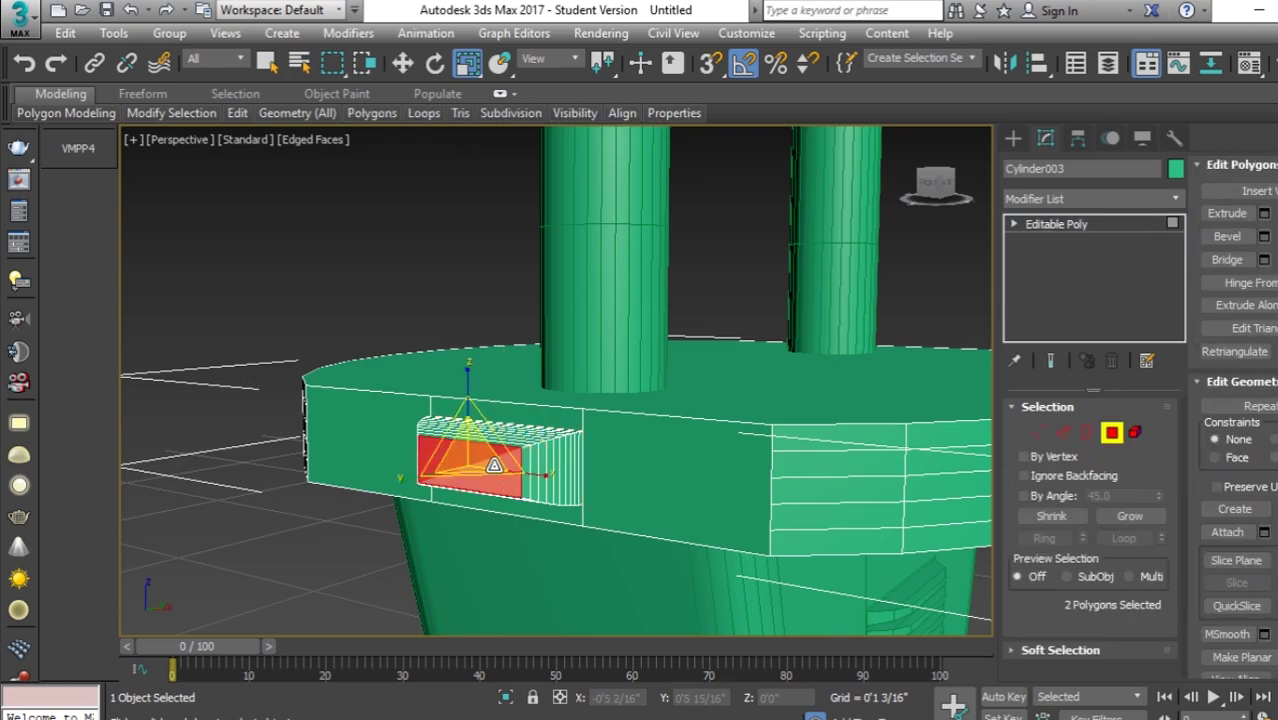
click(480, 463)
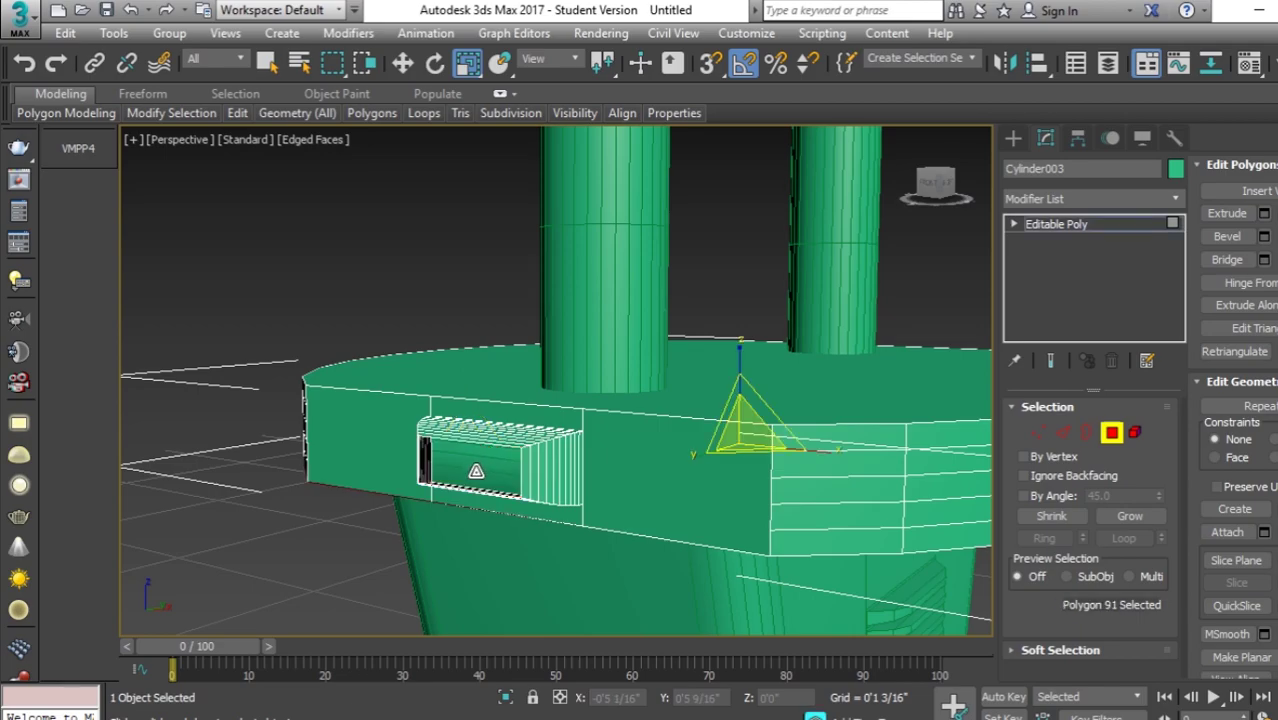
alt+middle_drag(487, 487, 808, 548)
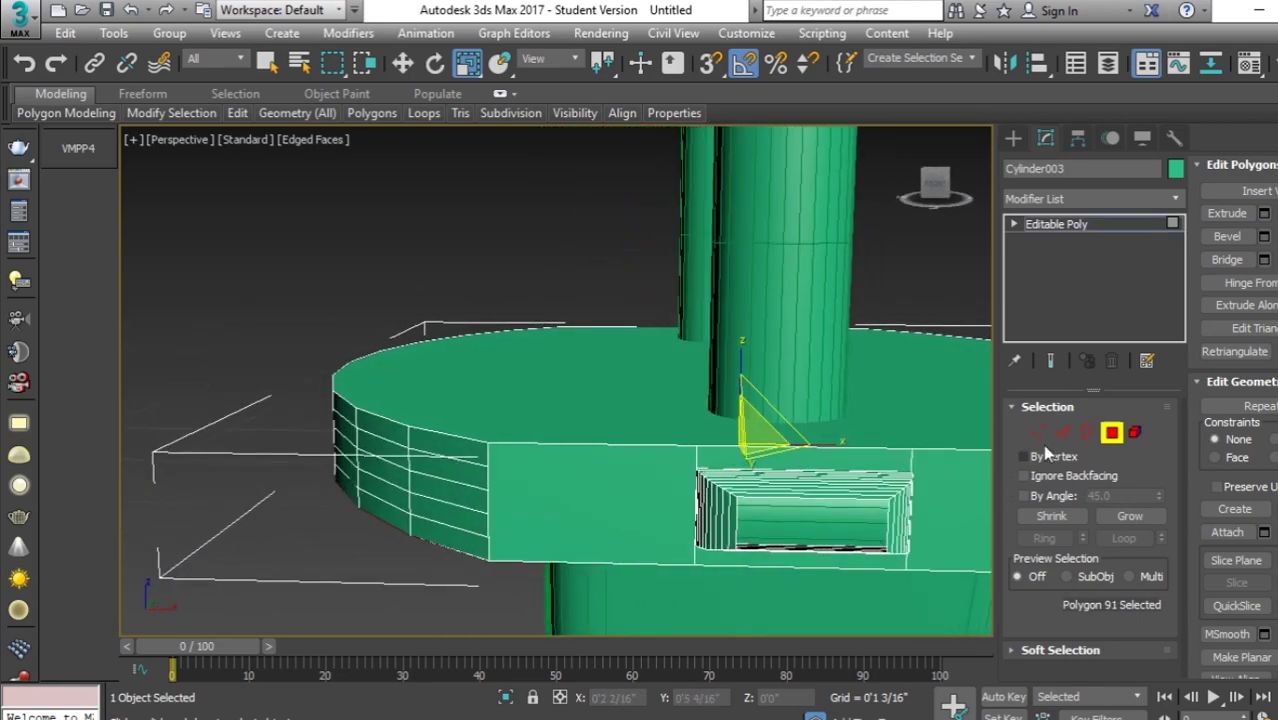
- Cap the gap's lower open border with a face, then return to object level
click(1085, 432)
click(821, 501)
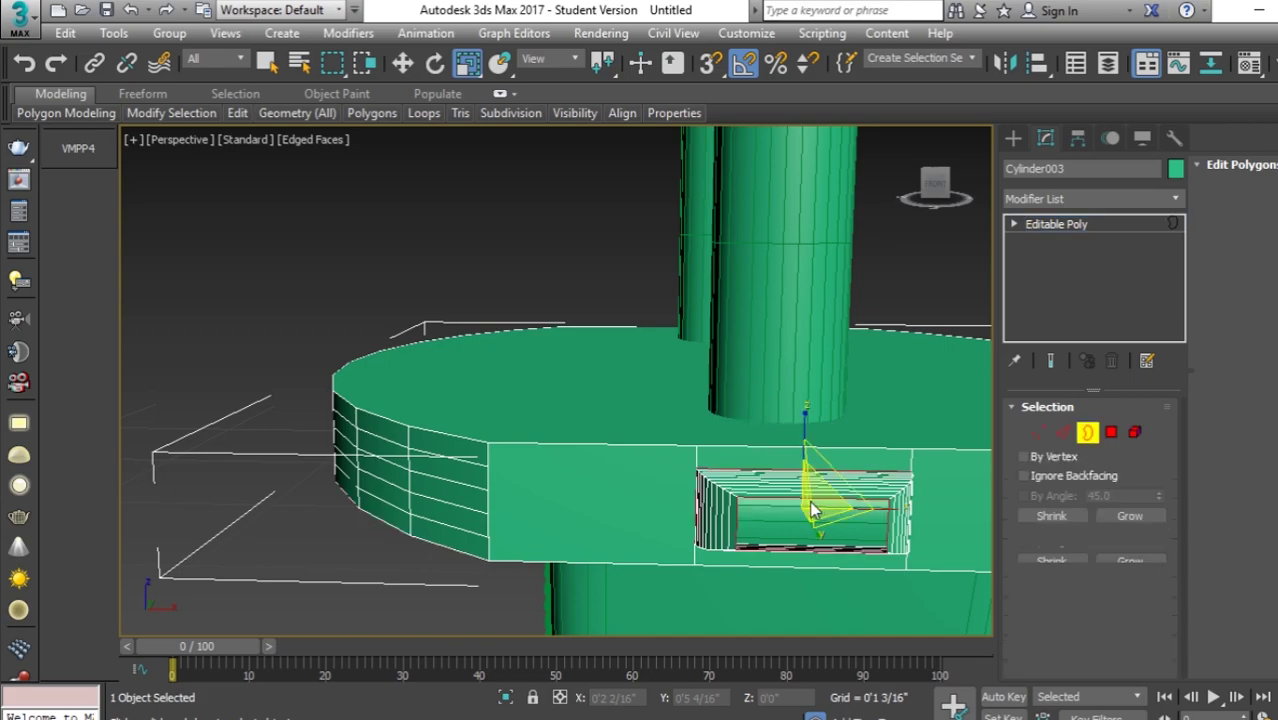
click(828, 500)
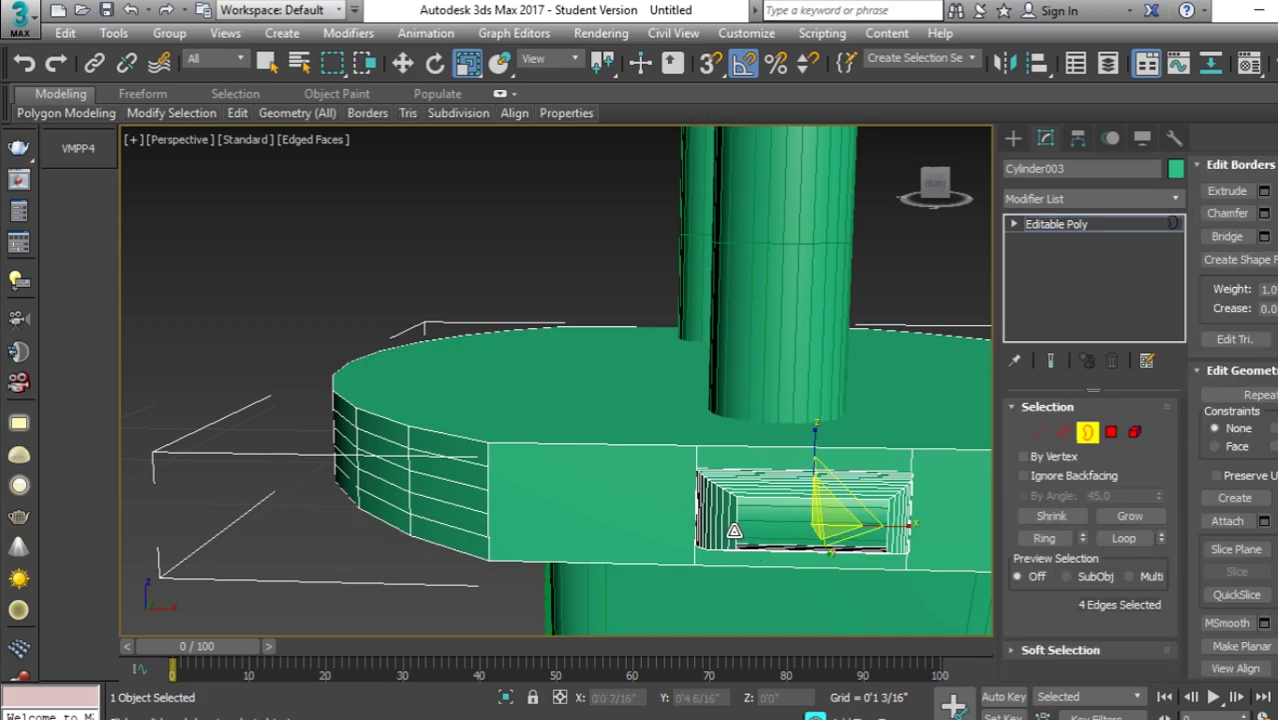
alt+middle_drag(805, 537, 734, 549)
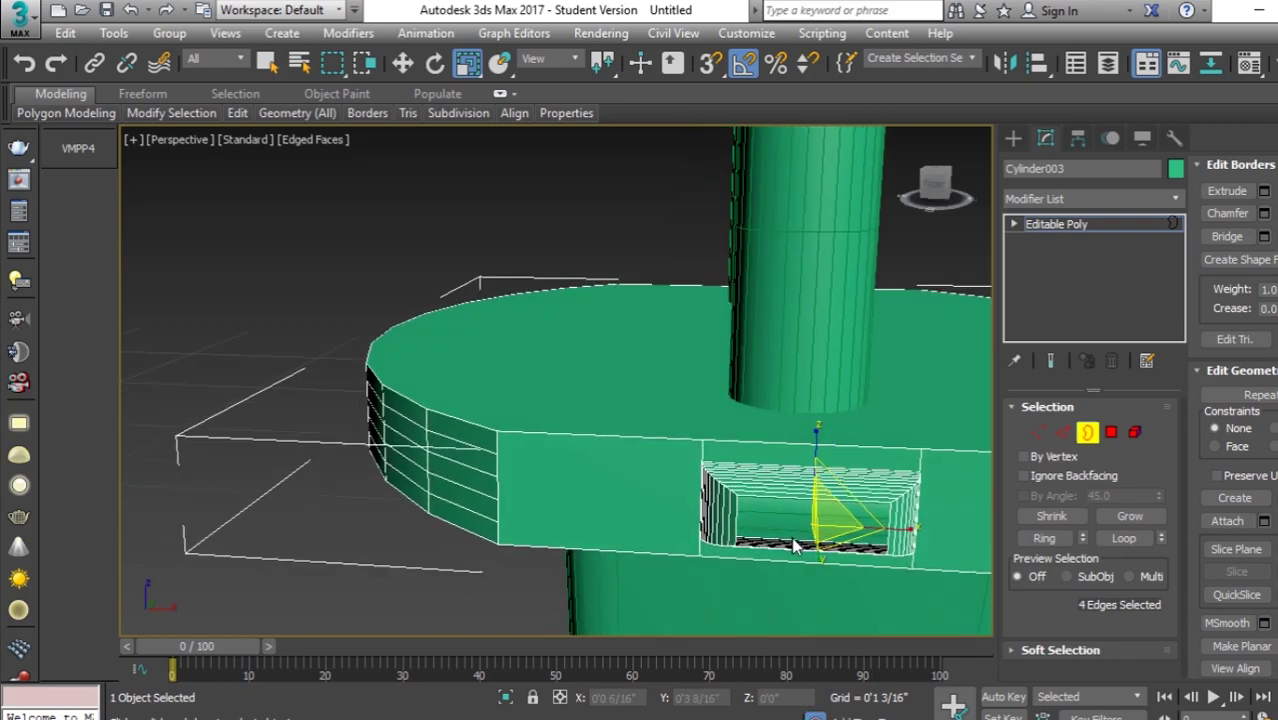
click(402, 62)
key(alt+p)
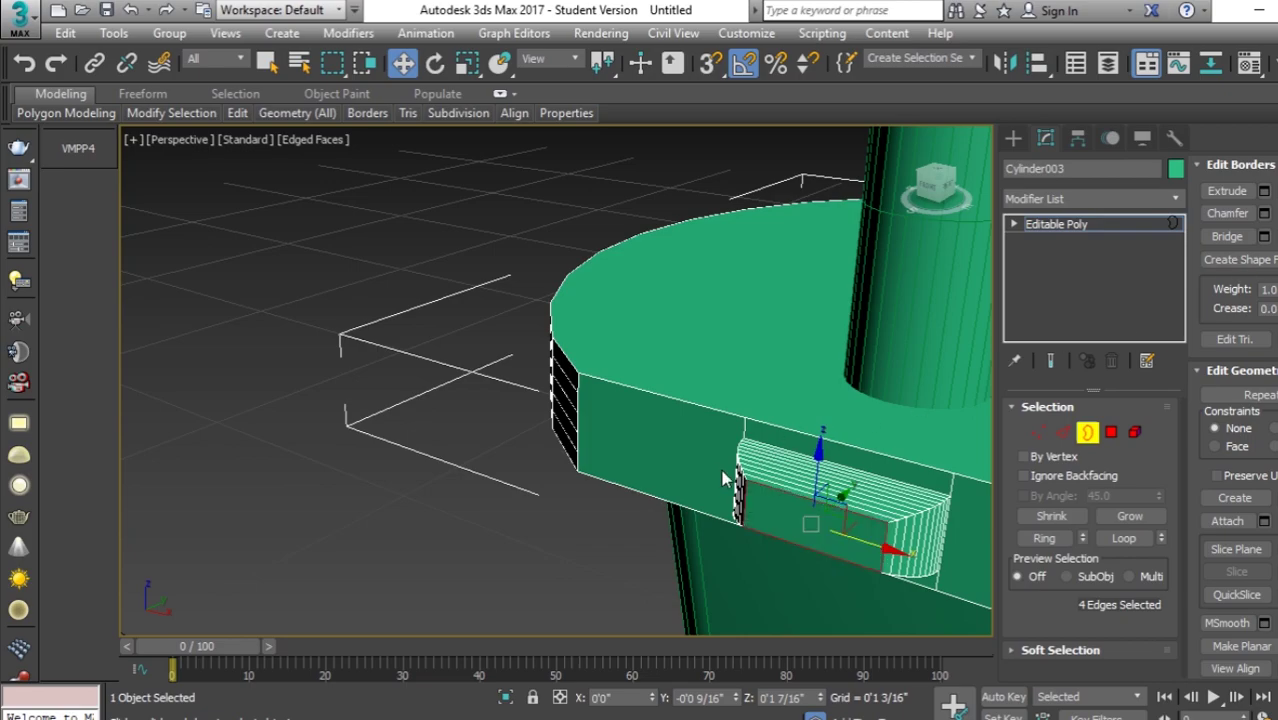
scroll(723, 480, down, 5)
alt+middle_drag(730, 485, 724, 485)
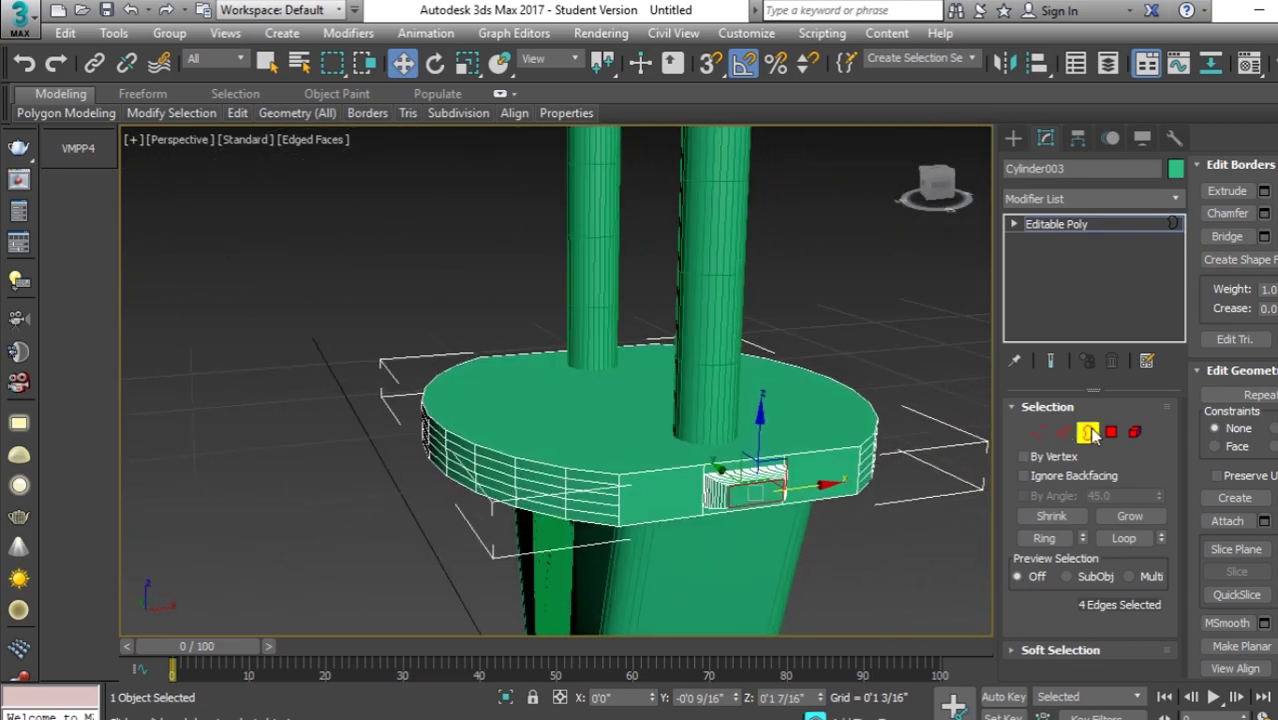
key(3)
mouse_move(625, 486)
alt+middle_down()
mouse_move(659, 519)
mouse_move(771, 492)
mouse_move(936, 522)
mouse_move(880, 488)
mouse_move(864, 531)
mouse_move(936, 576)
mouse_move(1092, 587)
alt+middle_up()
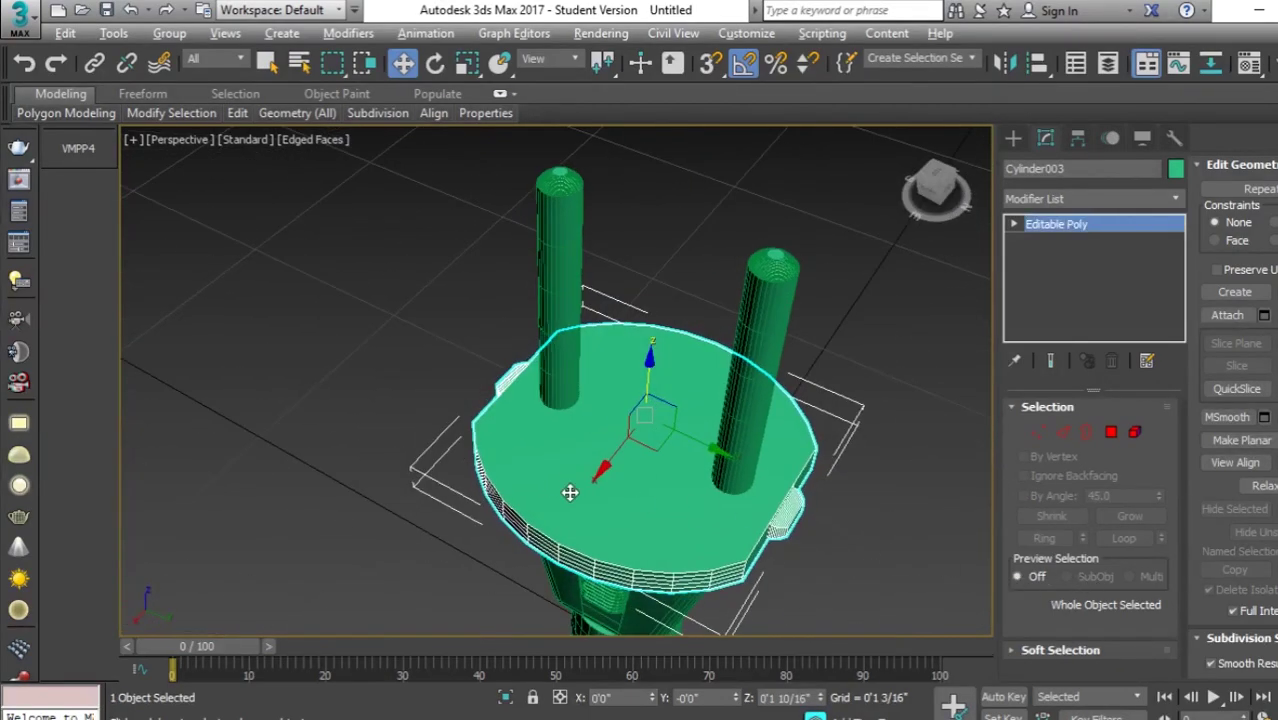
alt+middle_drag(570, 492, 642, 556)
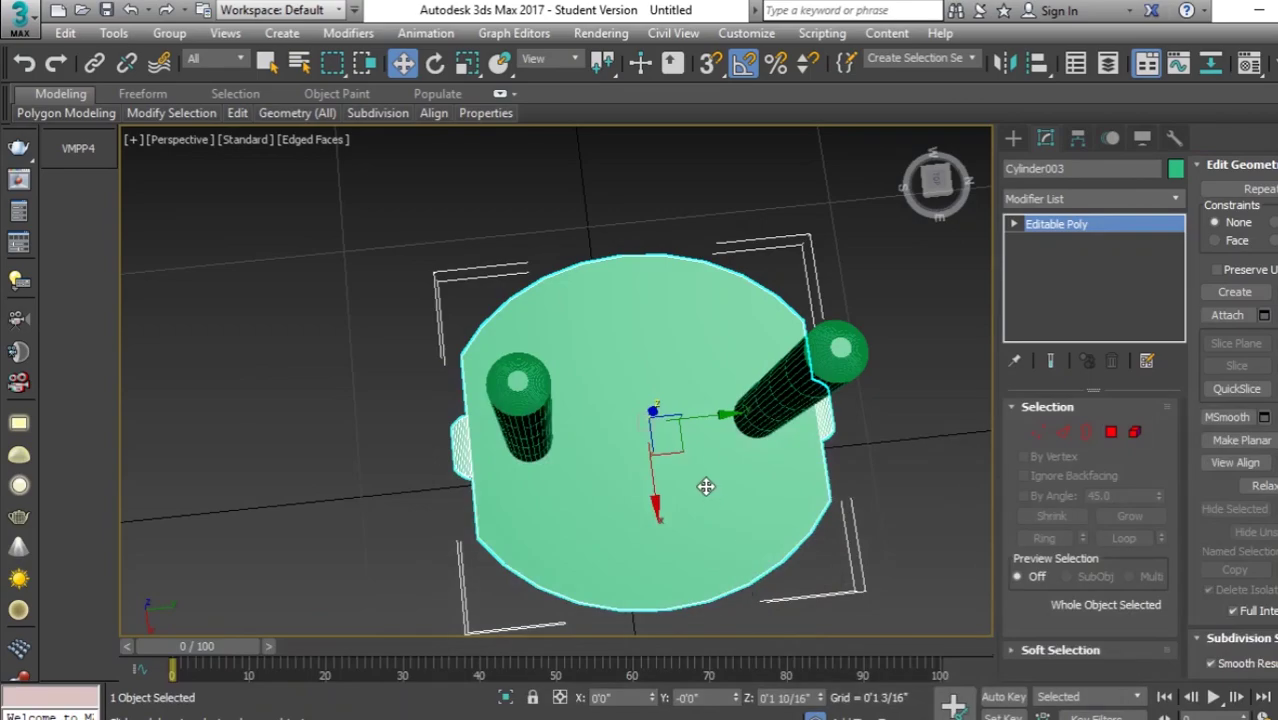
- Orbit around the disc to inspect the tabs after checking the reference
mouse_move(706, 487)
alt+middle_down()
mouse_move(739, 340)
mouse_move(702, 371)
mouse_move(779, 456)
mouse_move(681, 458)
alt+middle_up()
- Show all four viewports and clone the cord-end cylinder upward into the body
key(alt+w)
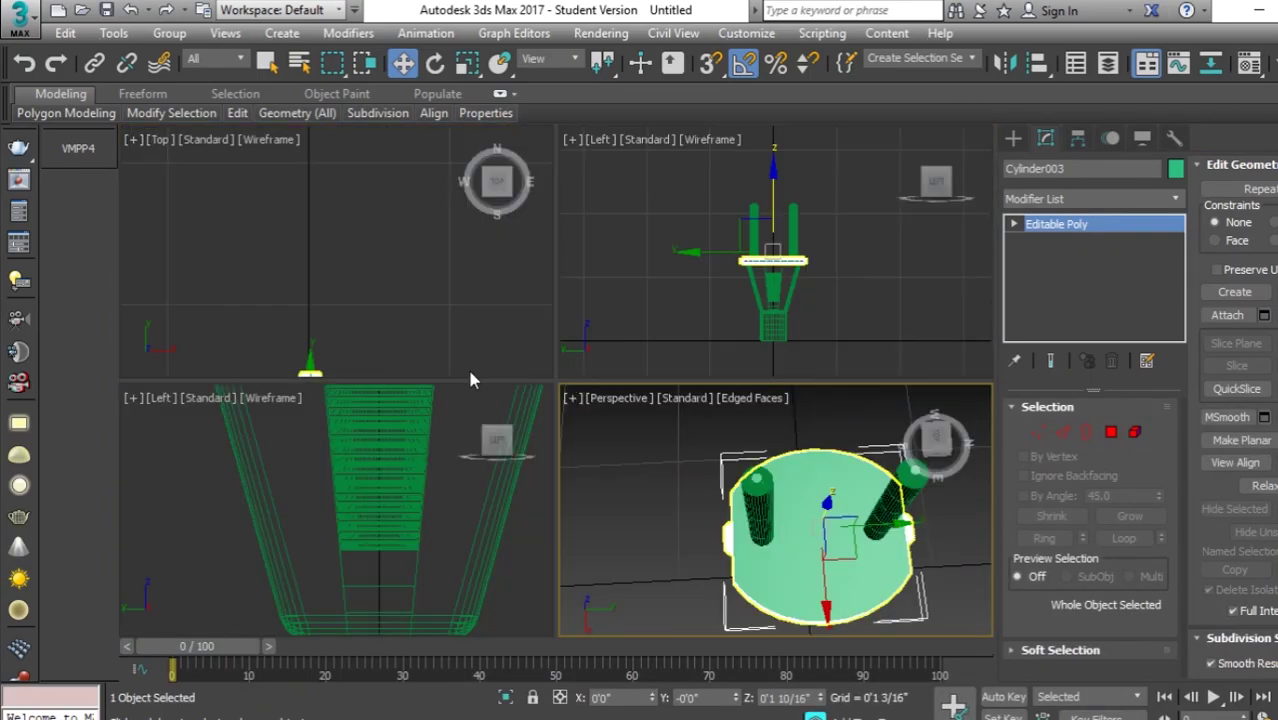
middle_drag(228, 272, 250, 204)
mouse_move(733, 505)
alt+middle_down()
mouse_move(824, 531)
mouse_move(820, 555)
alt+middle_up()
click(820, 553)
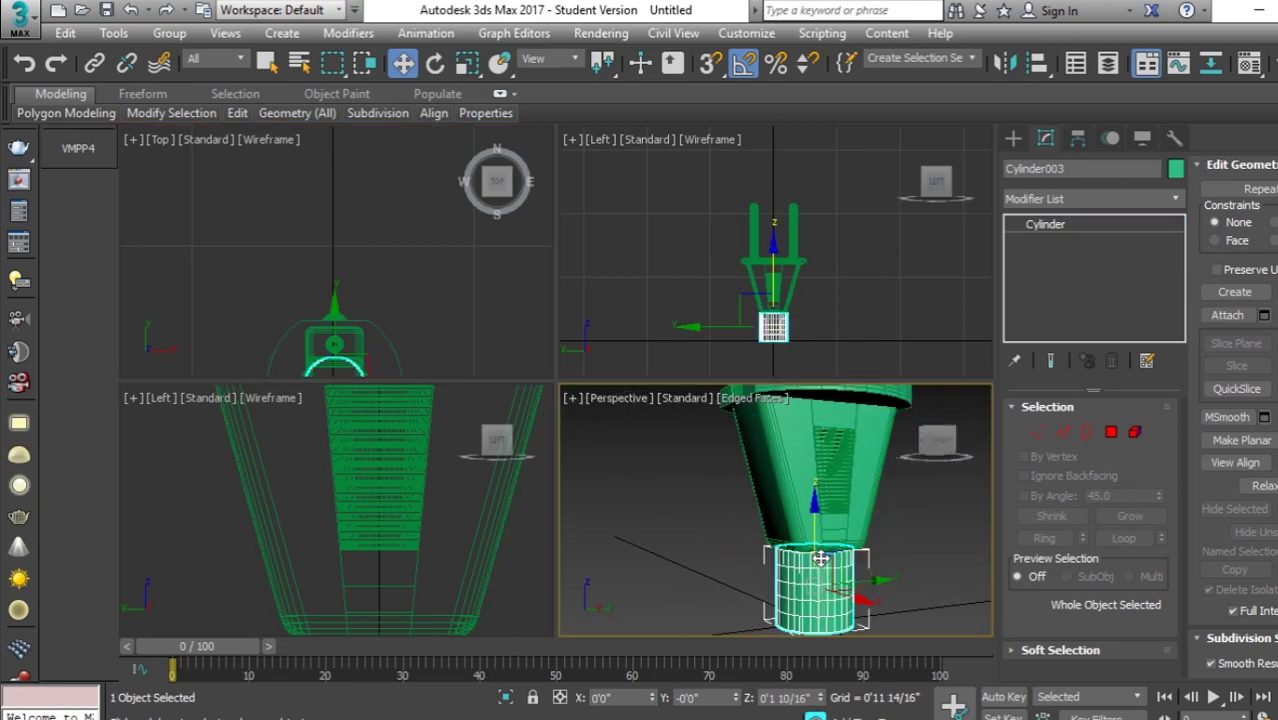
scroll(764, 283, up, 3)
scroll(764, 283, up, 2)
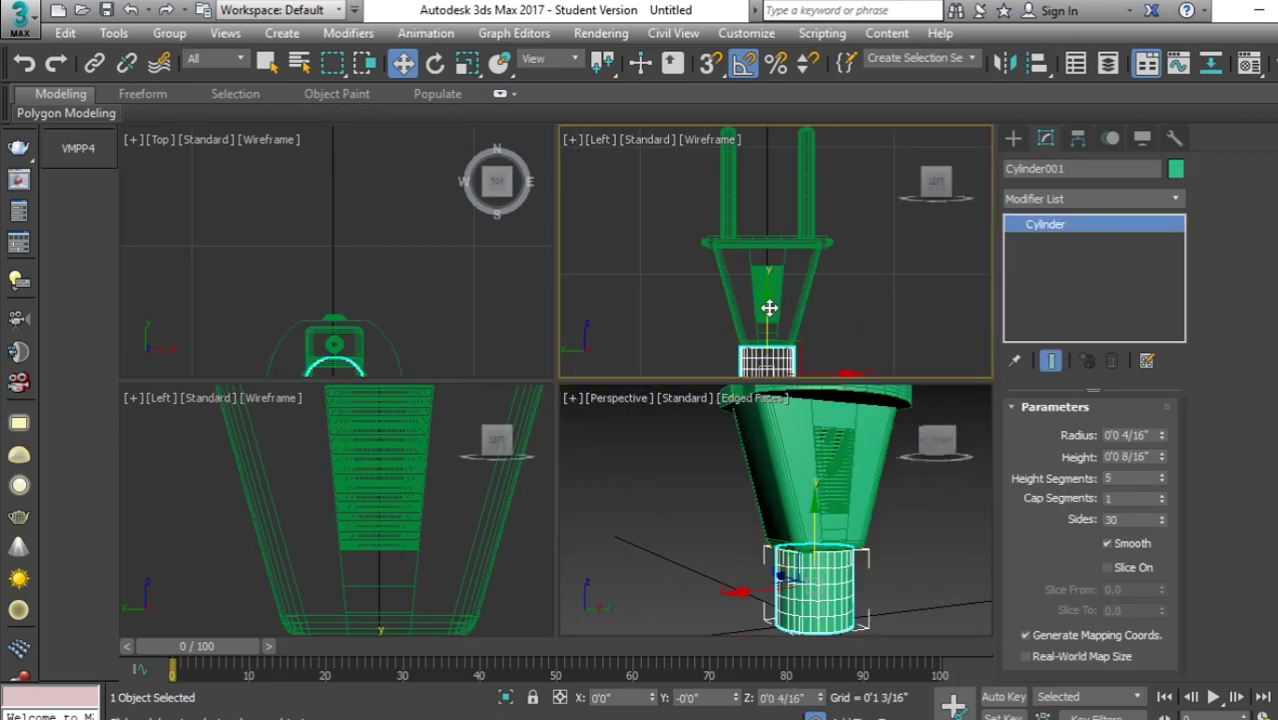
shift+drag(773, 282, 782, 188)
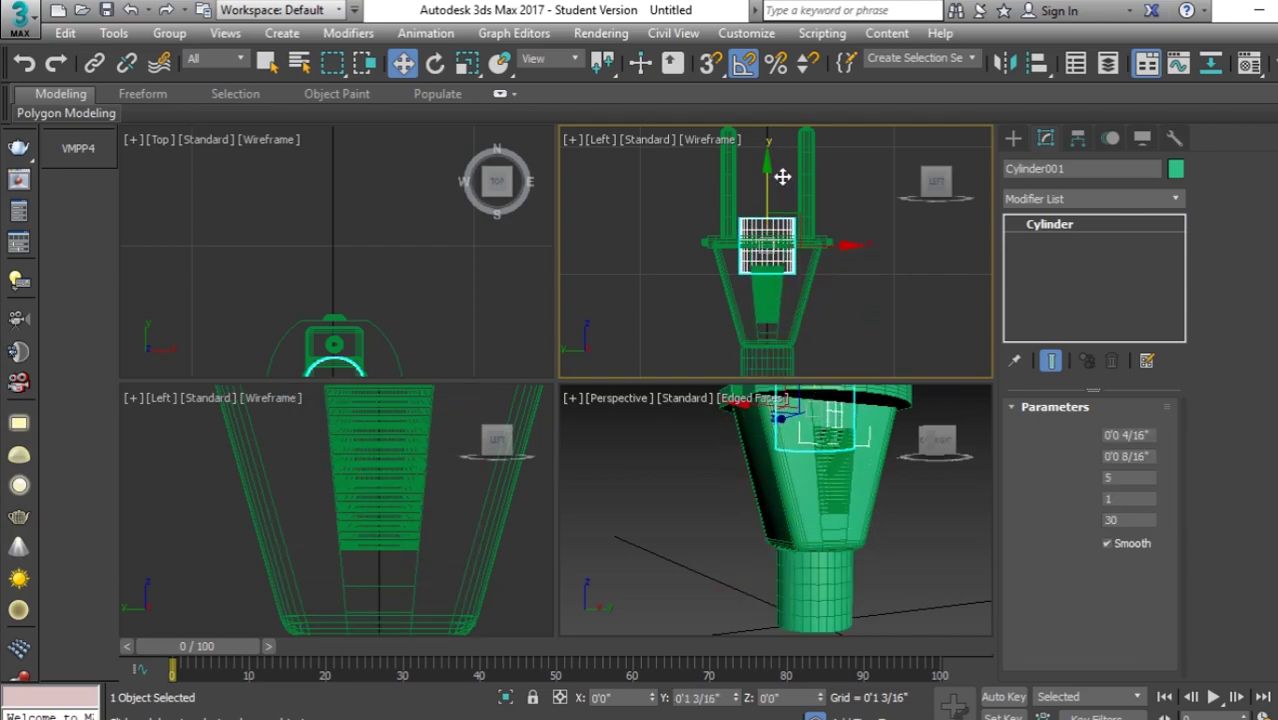
click(691, 458)
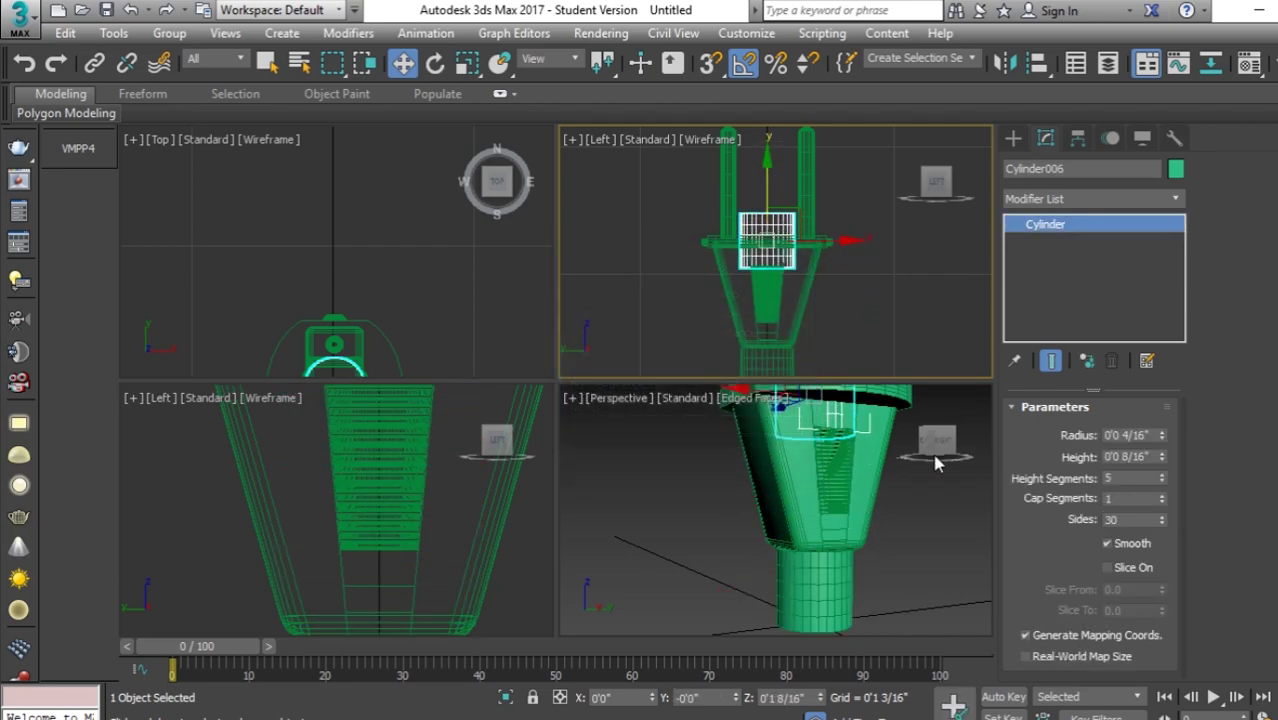
- Shrink the copied cylinder's radius to 1/16 inch
drag(1160, 440, 1163, 472)
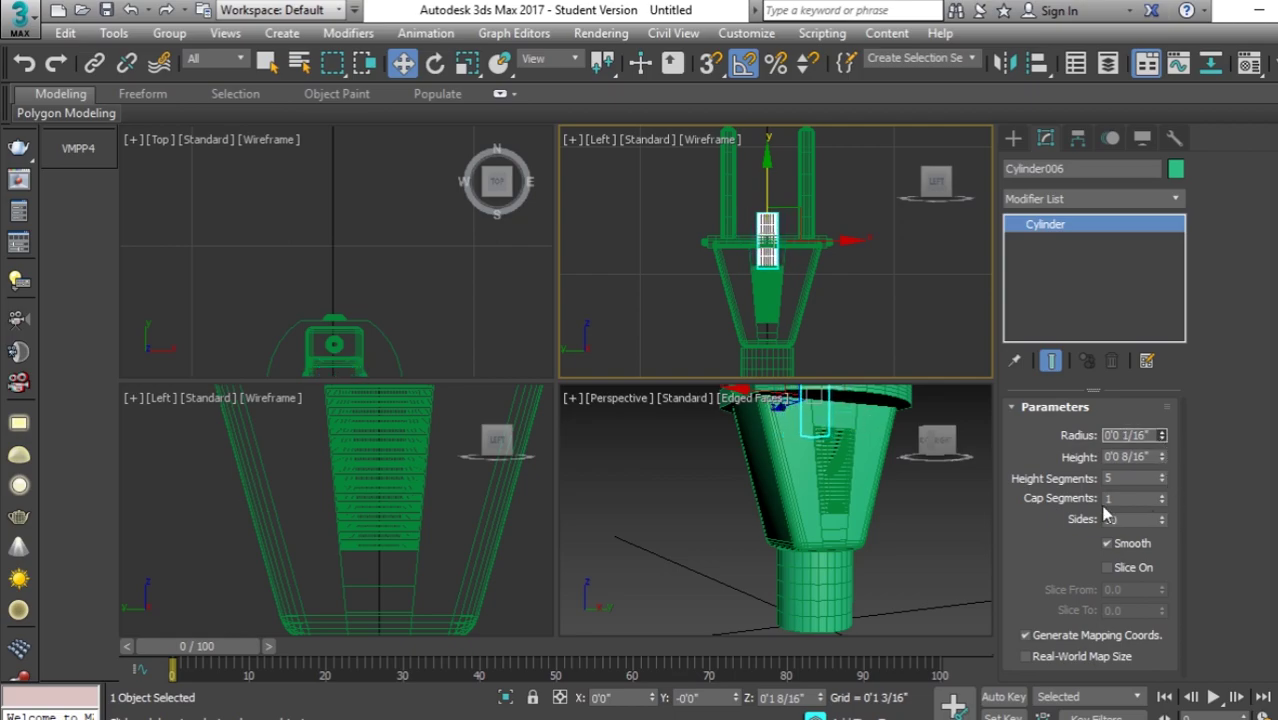
right_click(263, 315)
middle_drag(265, 270, 300, 202)
scroll(421, 271, up, 3)
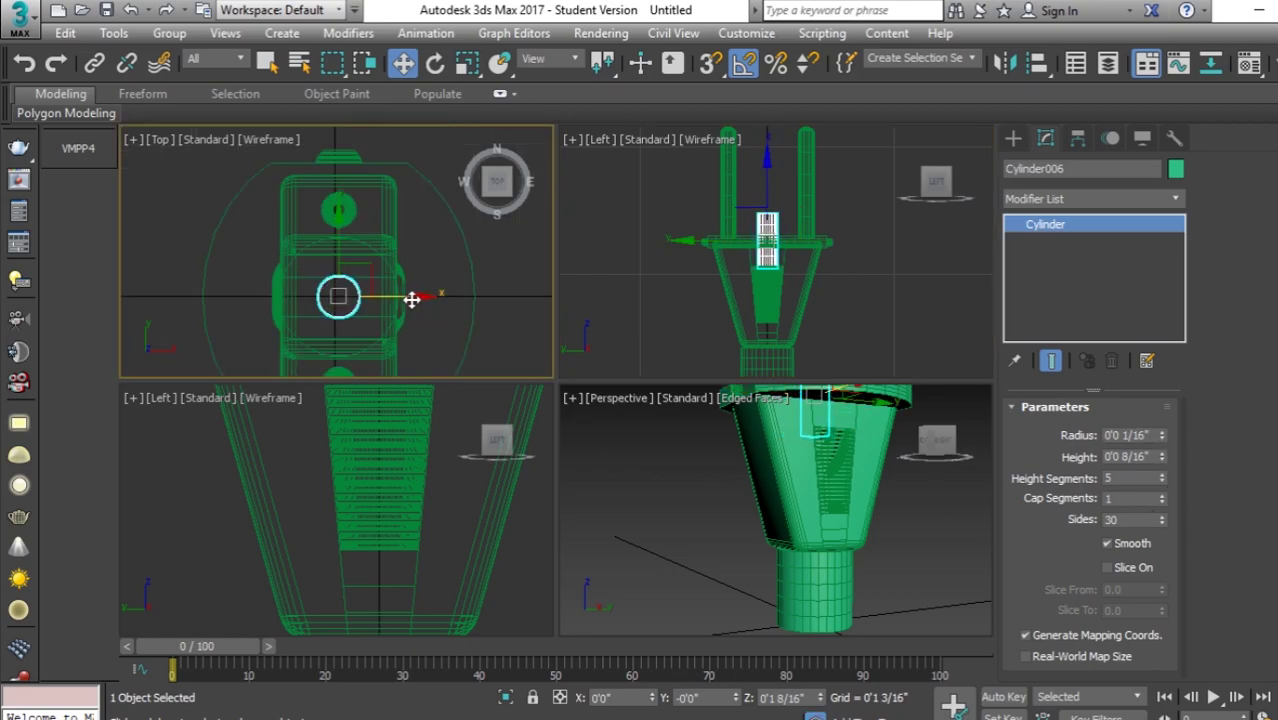
- Position the thin cylinder and Shift-drag a copy just to its right
drag(413, 297, 549, 321)
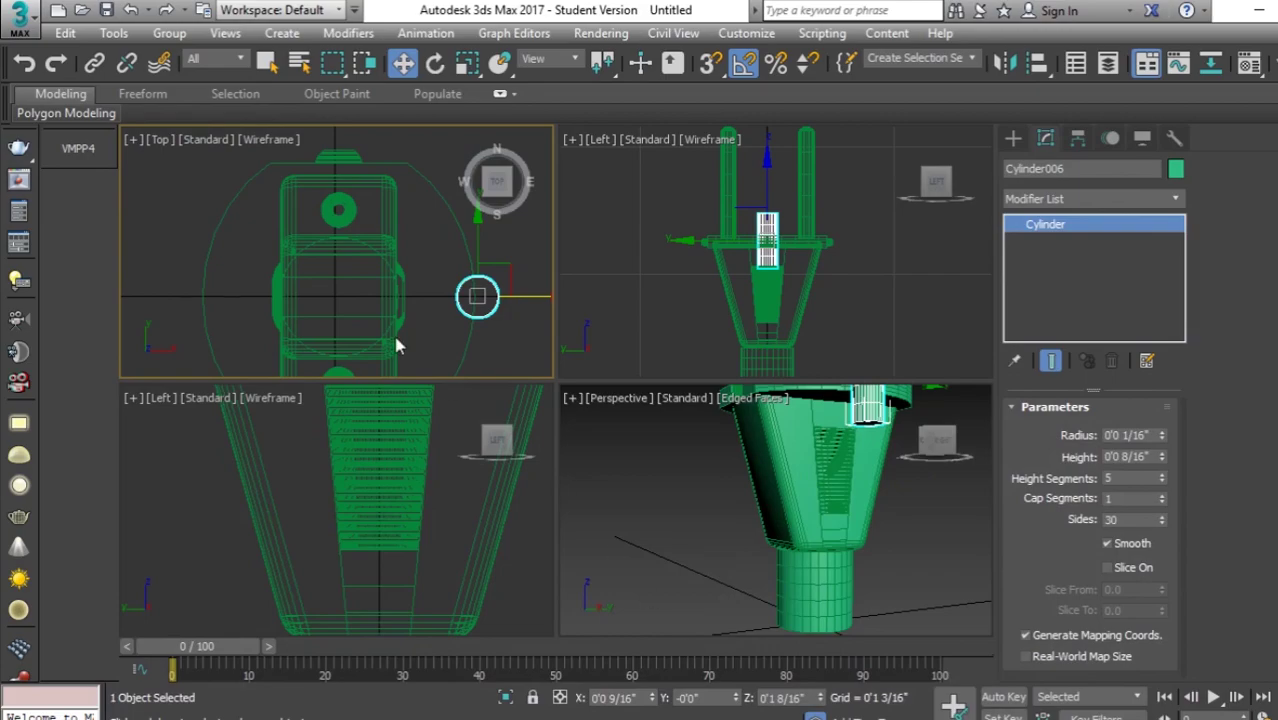
scroll(481, 292, up, 2)
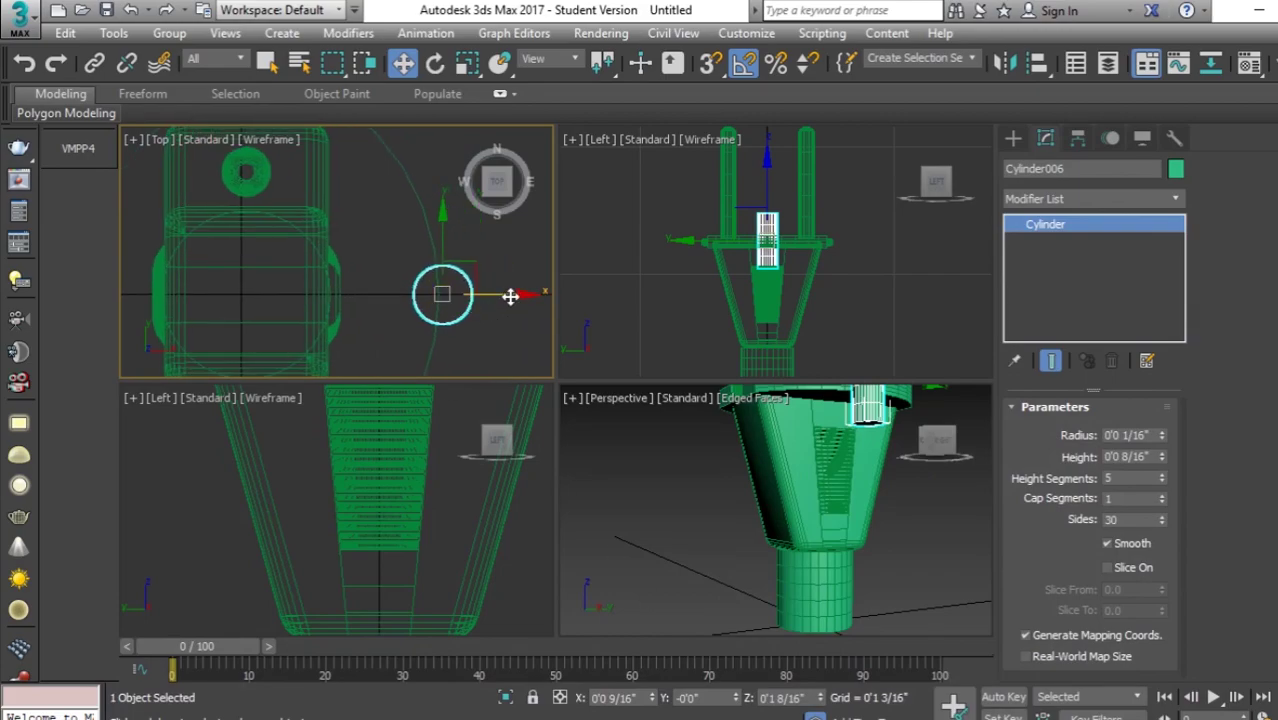
drag(510, 297, 442, 327)
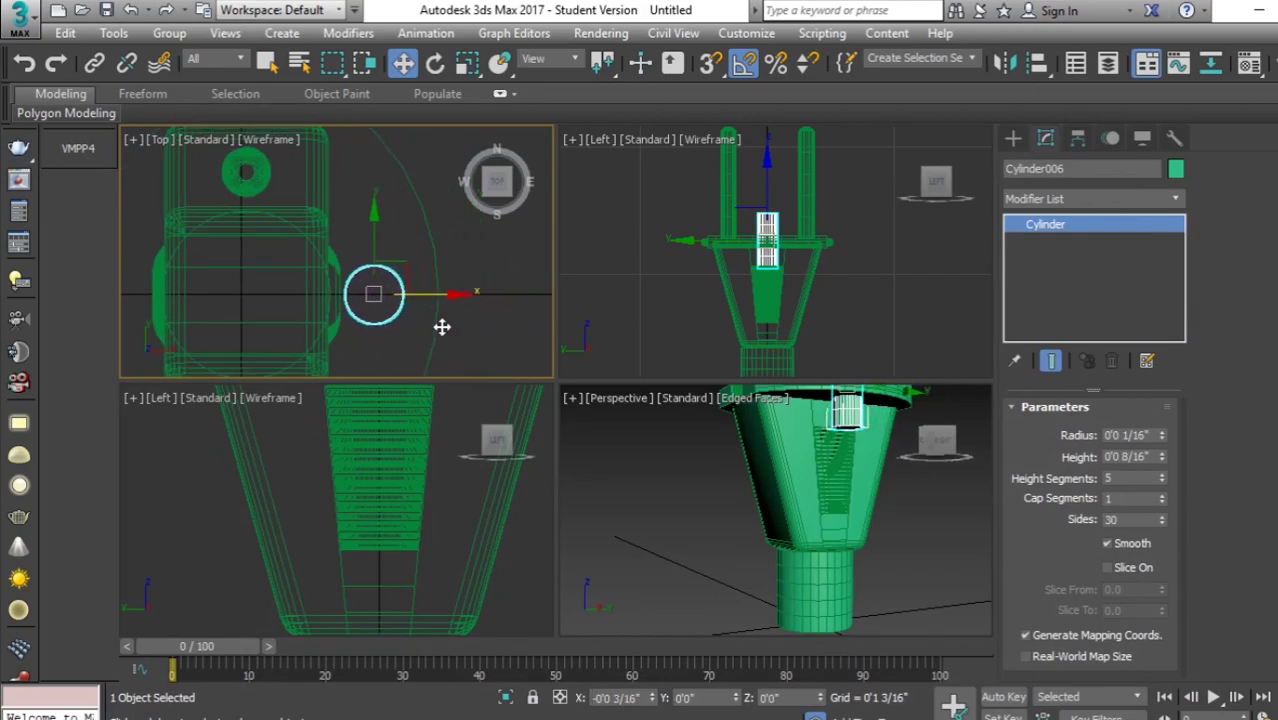
scroll(404, 296, up, 2)
shift+drag(419, 293, 464, 338)
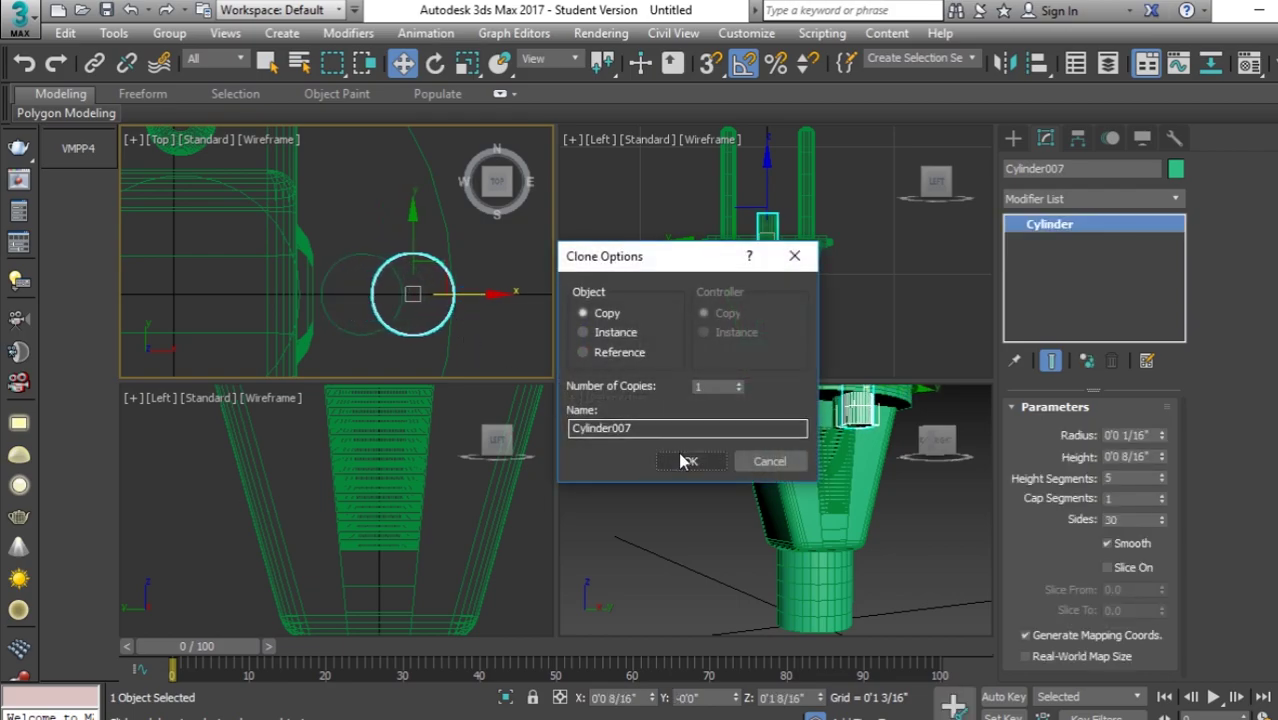
- Confirm the Cylinder007 copy and convert it to an Editable Poly
click(686, 461)
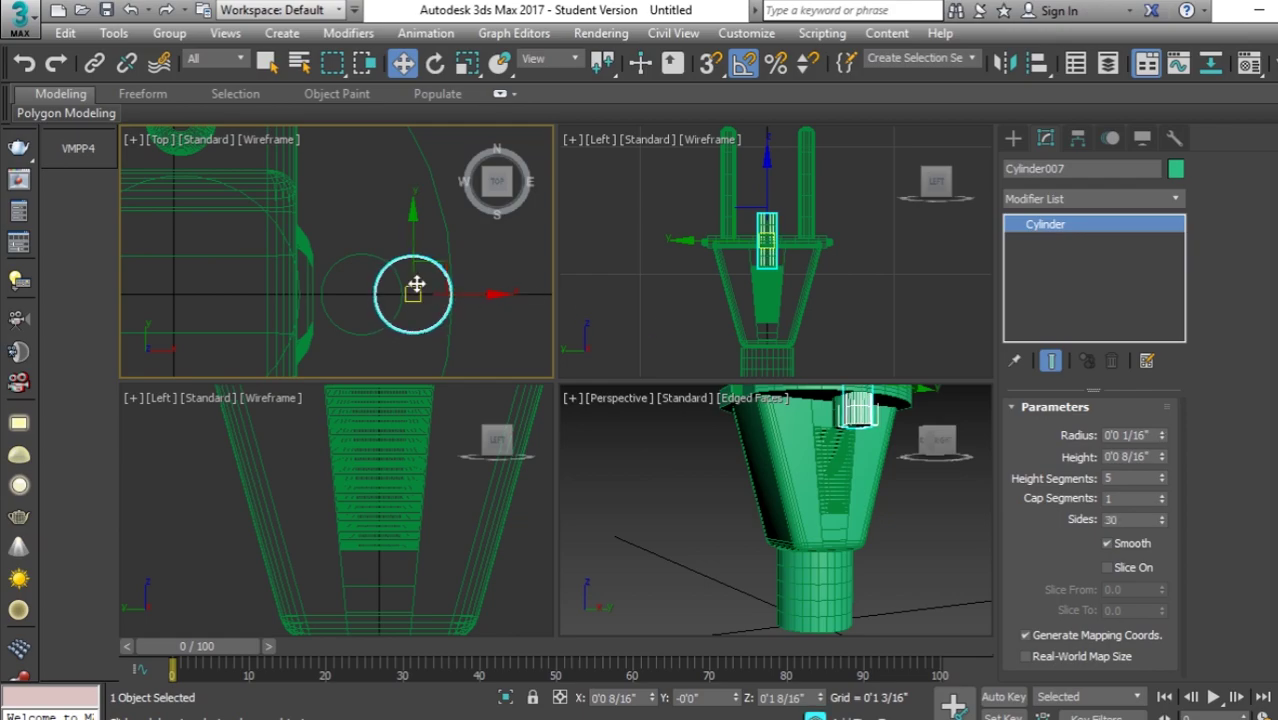
scroll(435, 295, up, 2)
right_click(447, 276)
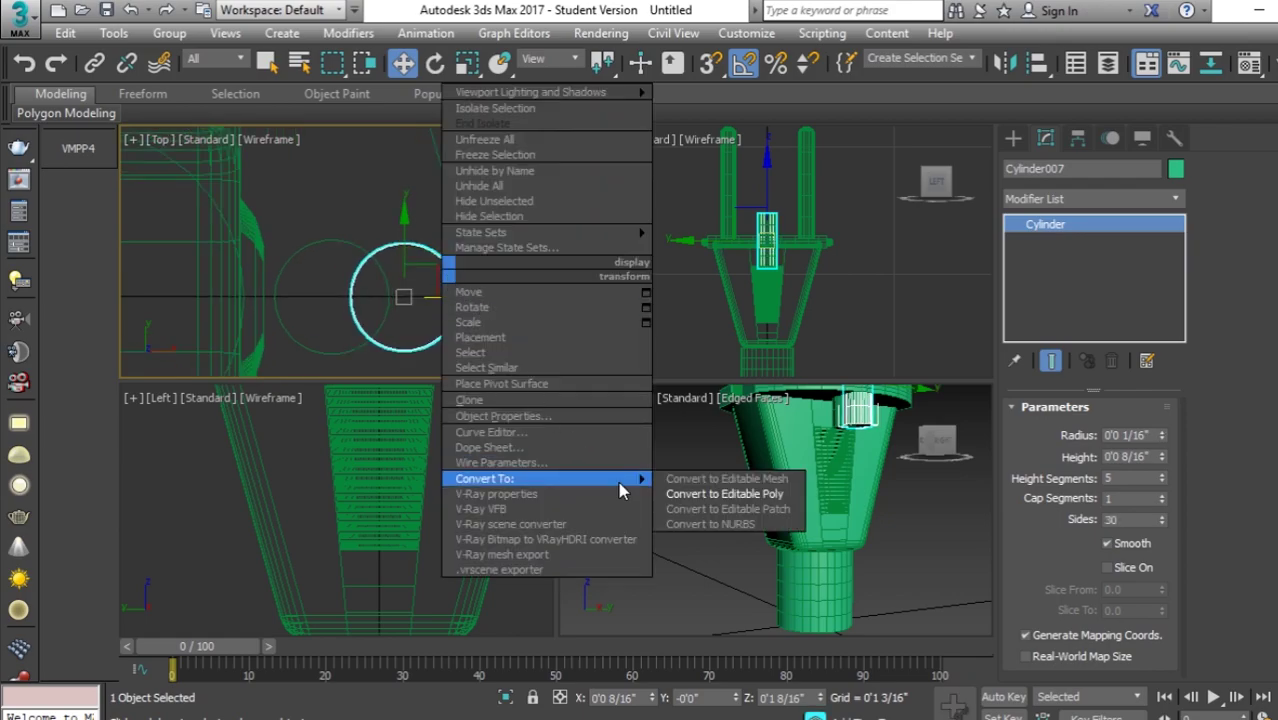
click(740, 493)
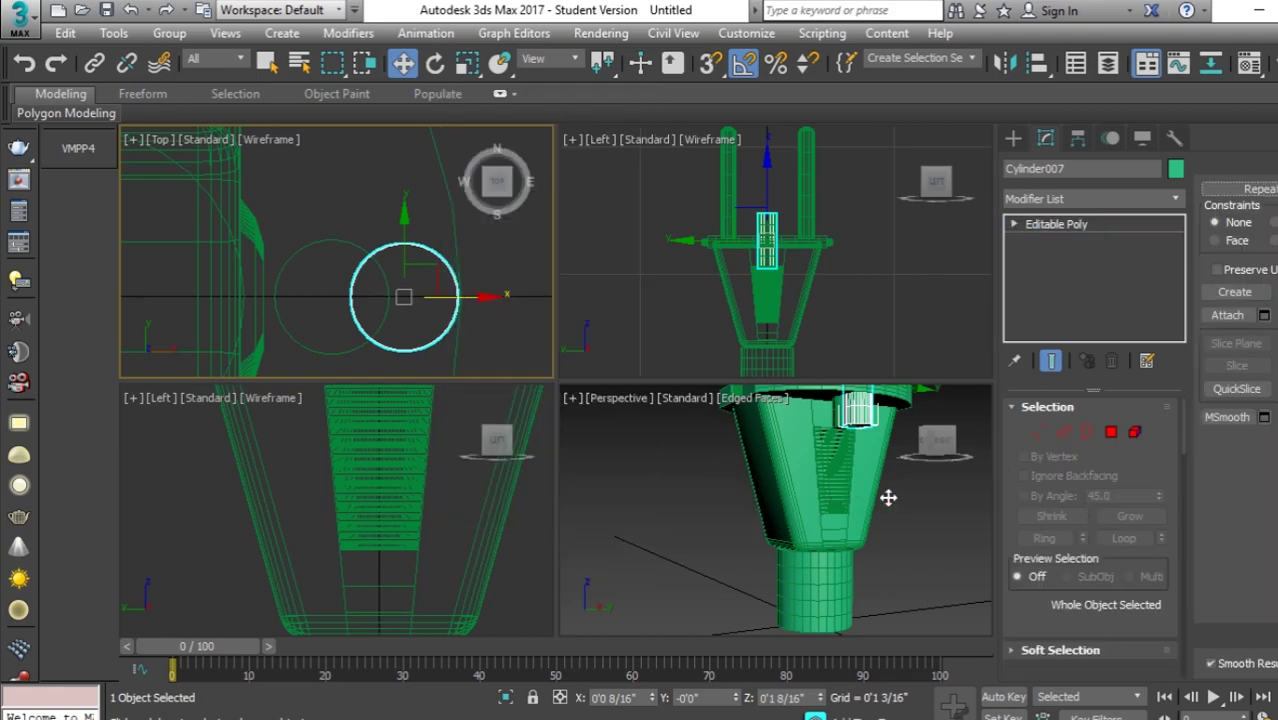
- Stretch the right-half vertices into an oval slot, then slide the piece left along X
click(1040, 432)
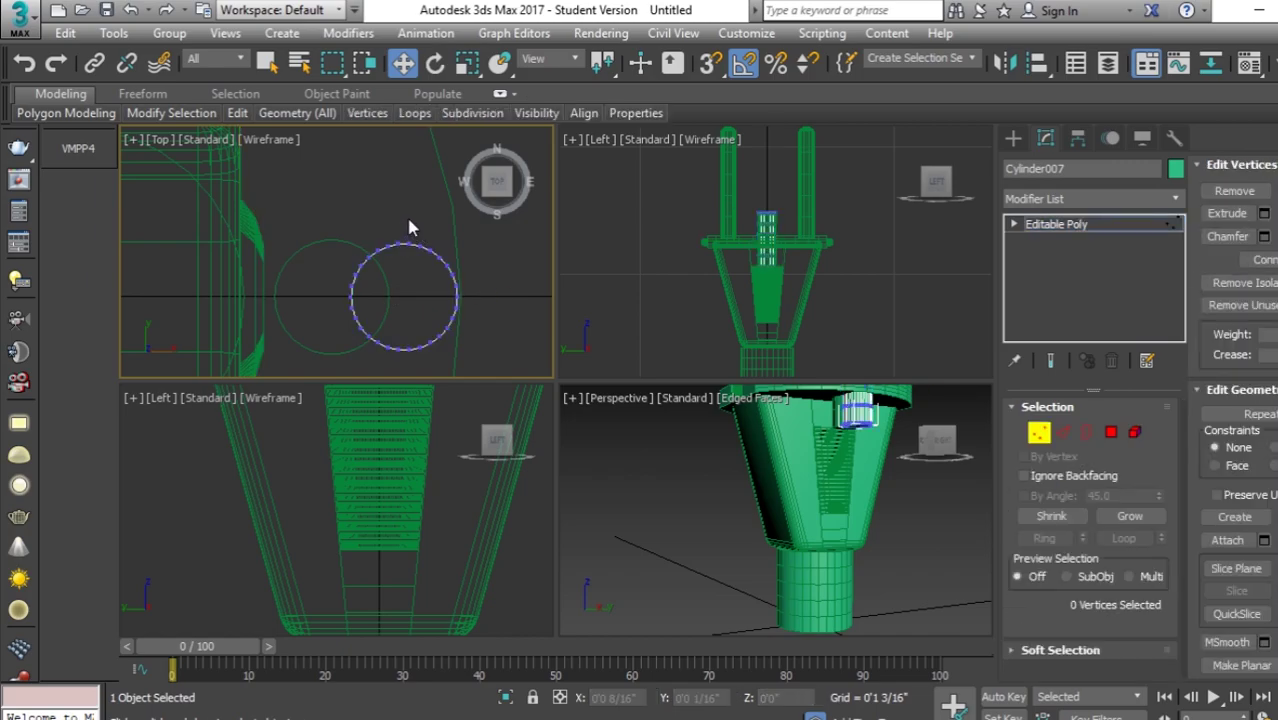
drag(405, 217, 447, 323)
mouse_move(556, 521)
mouse_down()
mouse_move(506, 335)
mouse_move(648, 314)
mouse_up()
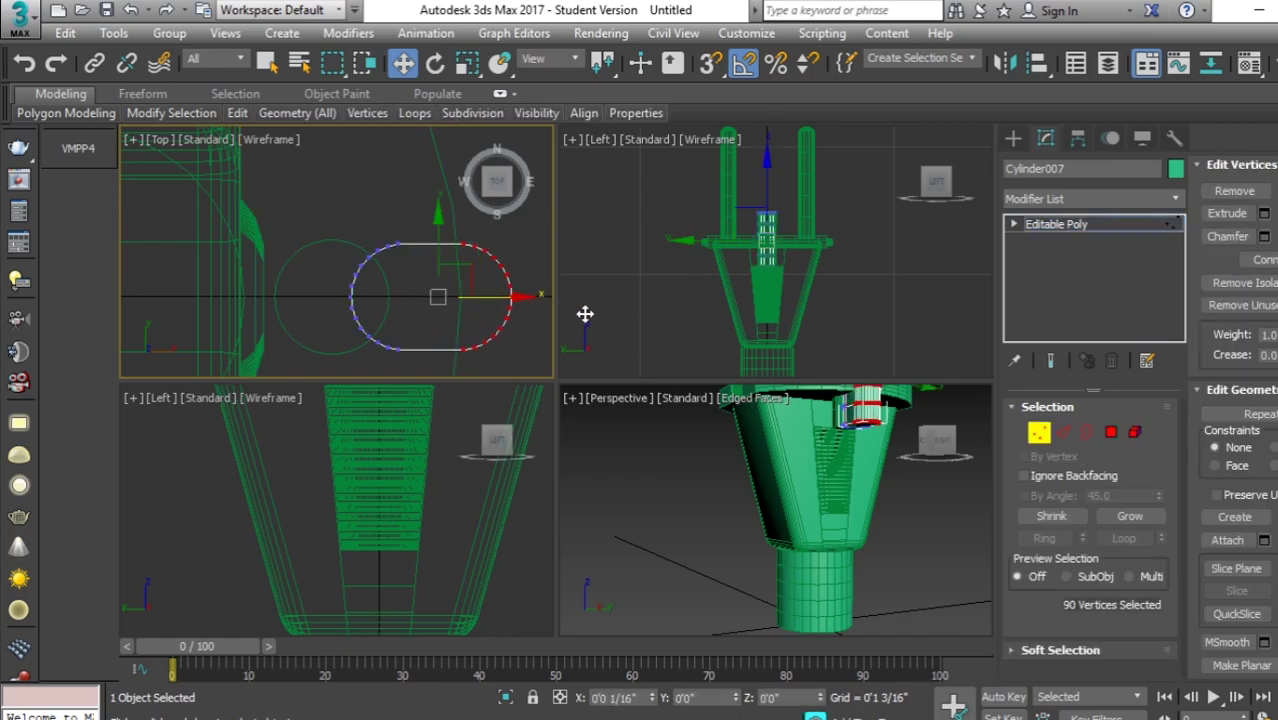
click(1053, 436)
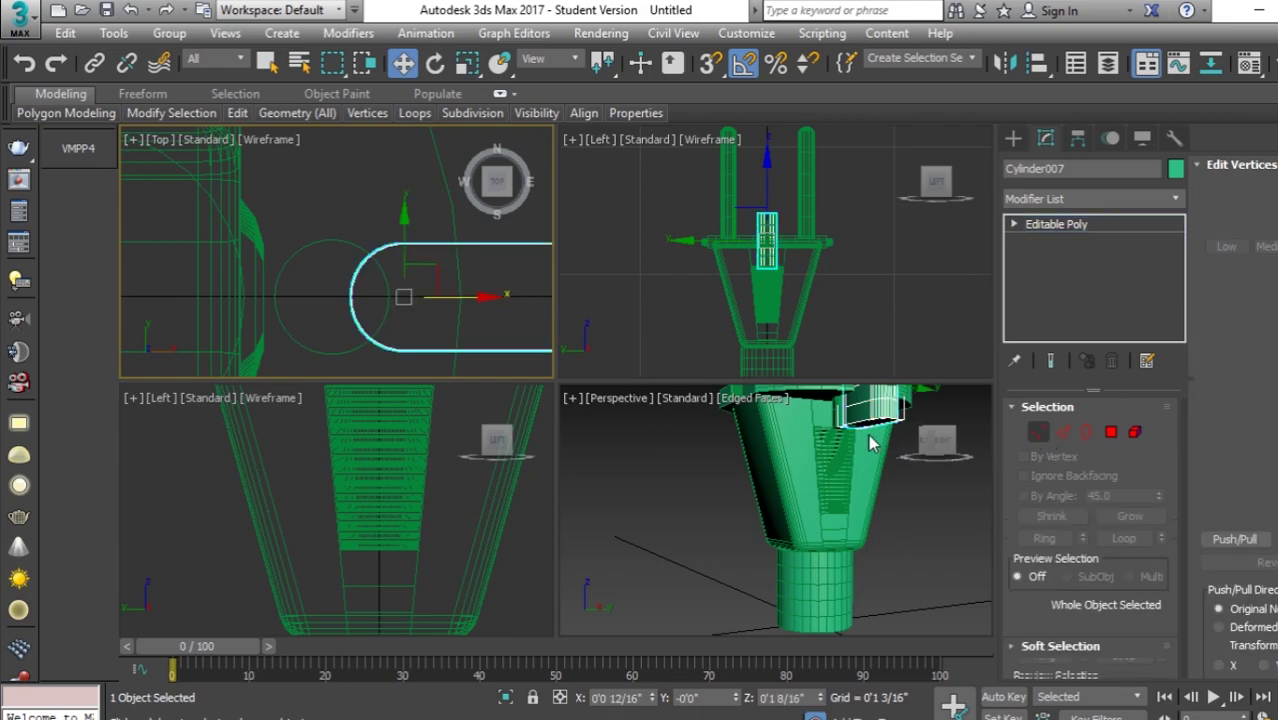
mouse_move(870, 444)
alt+middle_down()
mouse_move(866, 597)
mouse_move(831, 463)
alt+middle_up()
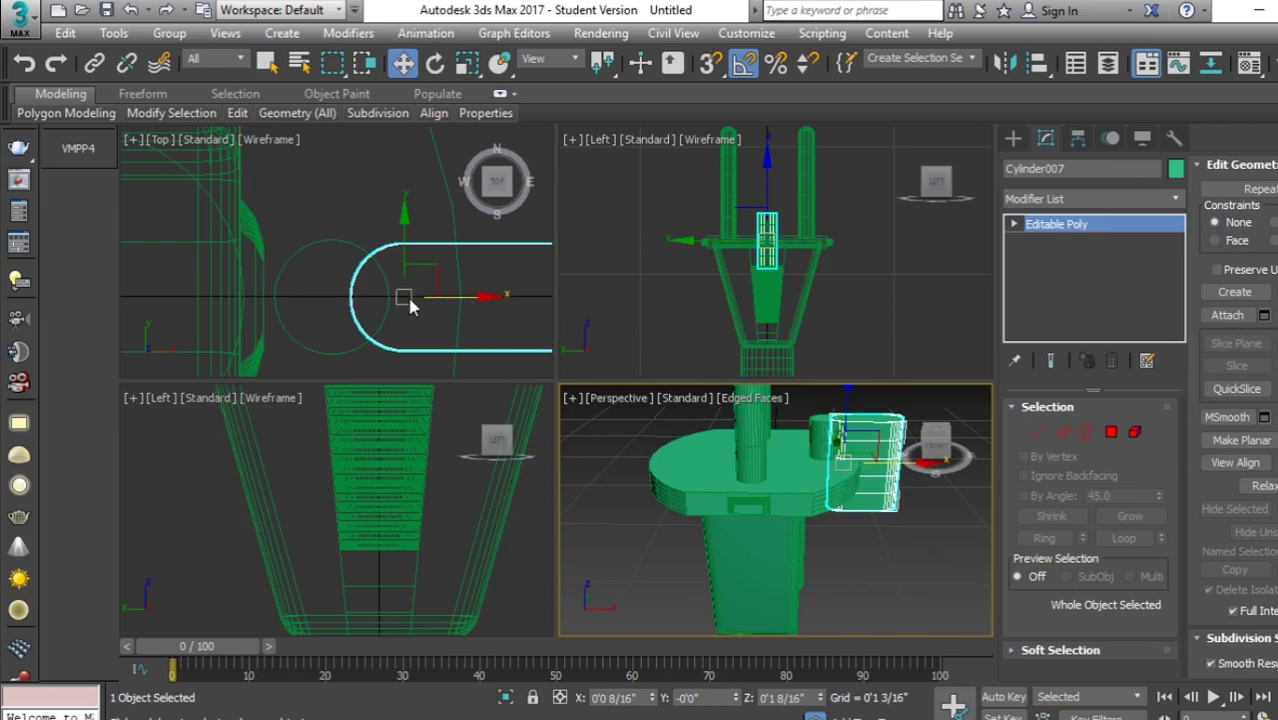
middle_drag(445, 305, 437, 303)
drag(437, 303, 384, 331)
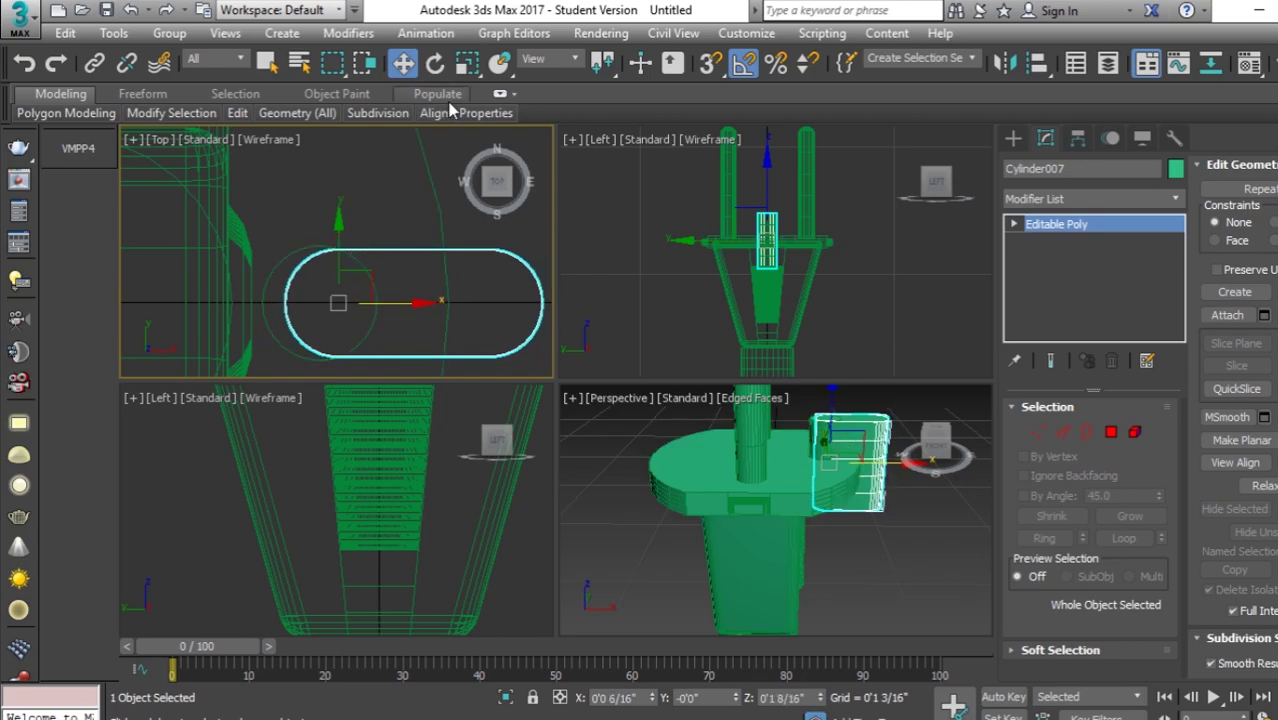
- Select all slot vertices and scale them slightly inward
click(1045, 437)
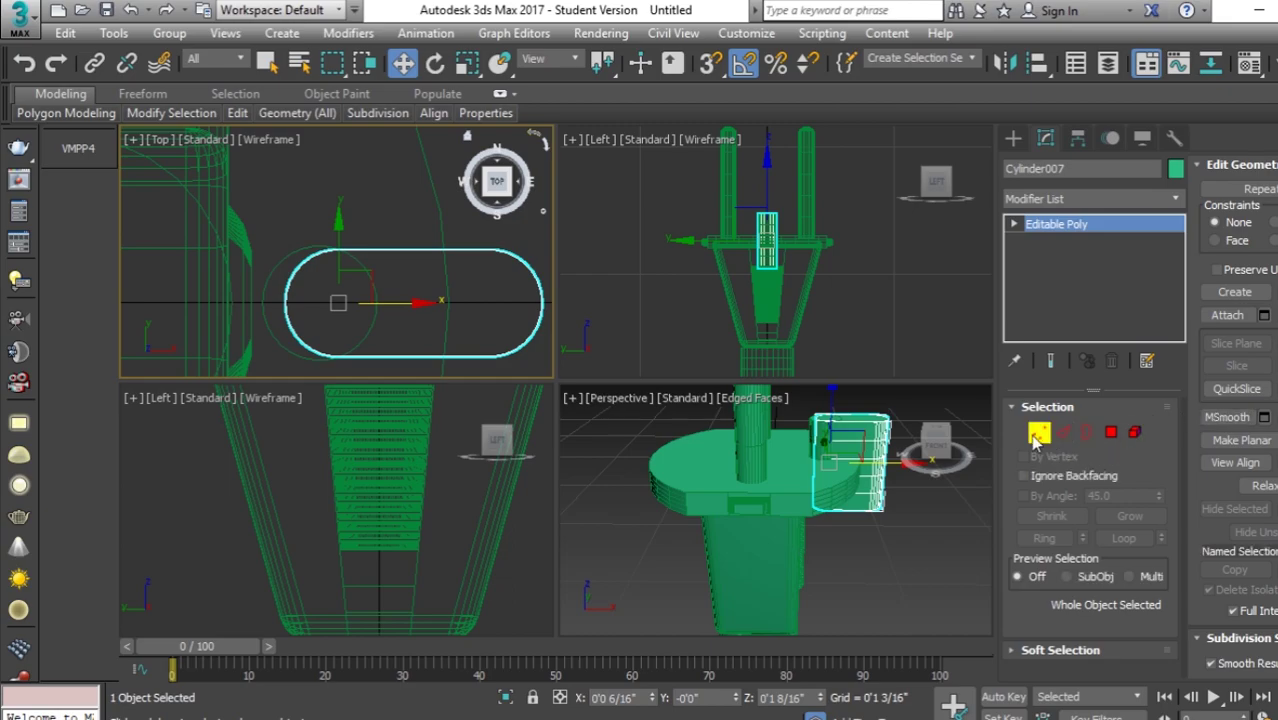
drag(475, 215, 550, 365)
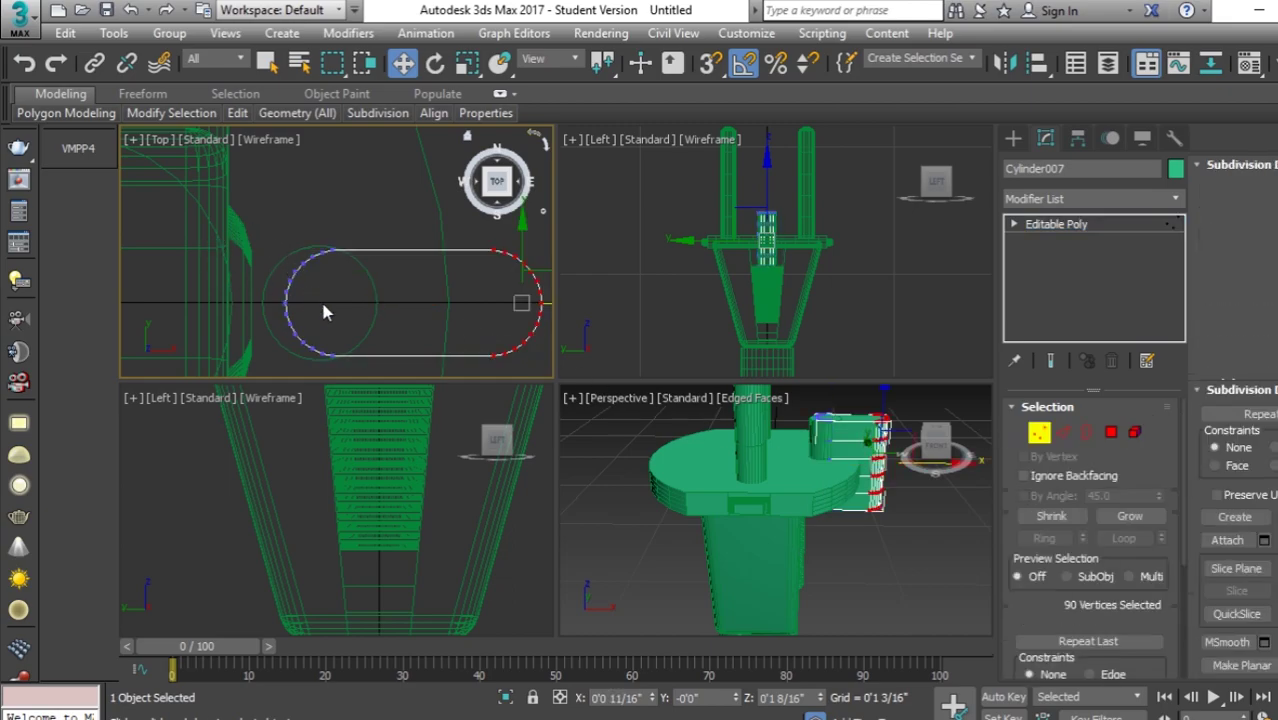
key(ctrl+a)
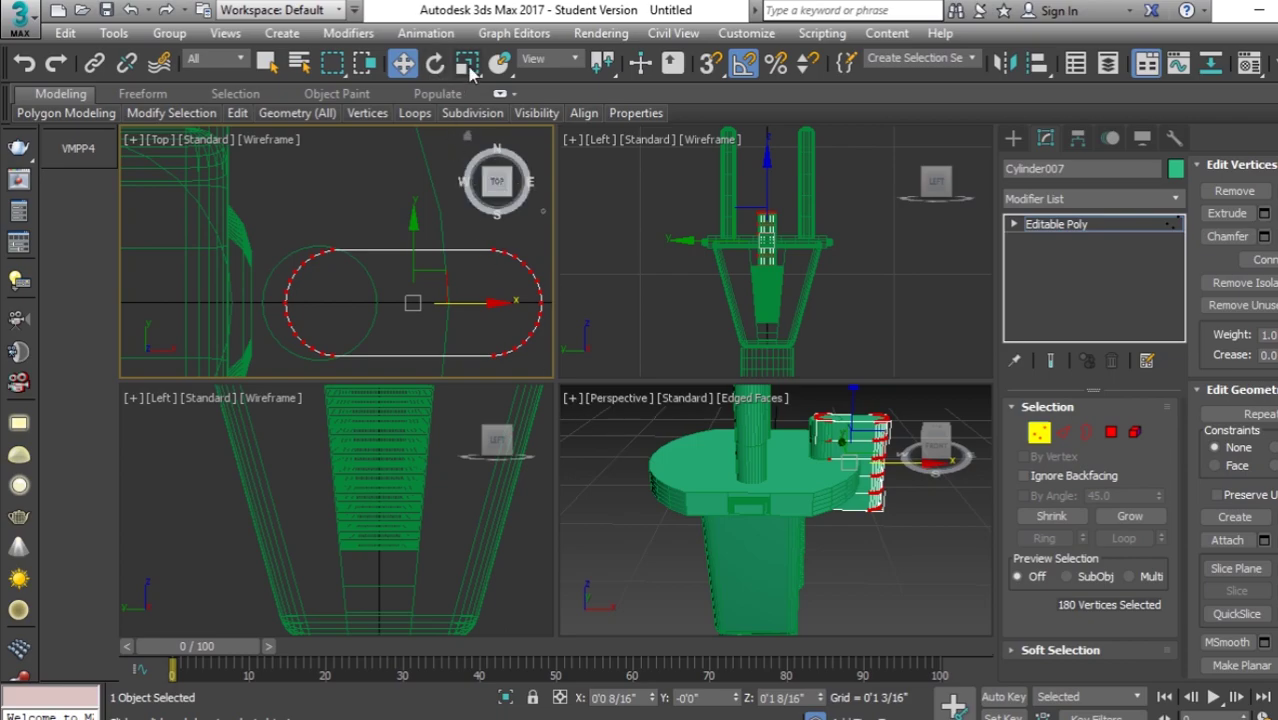
click(467, 62)
drag(427, 296, 428, 299)
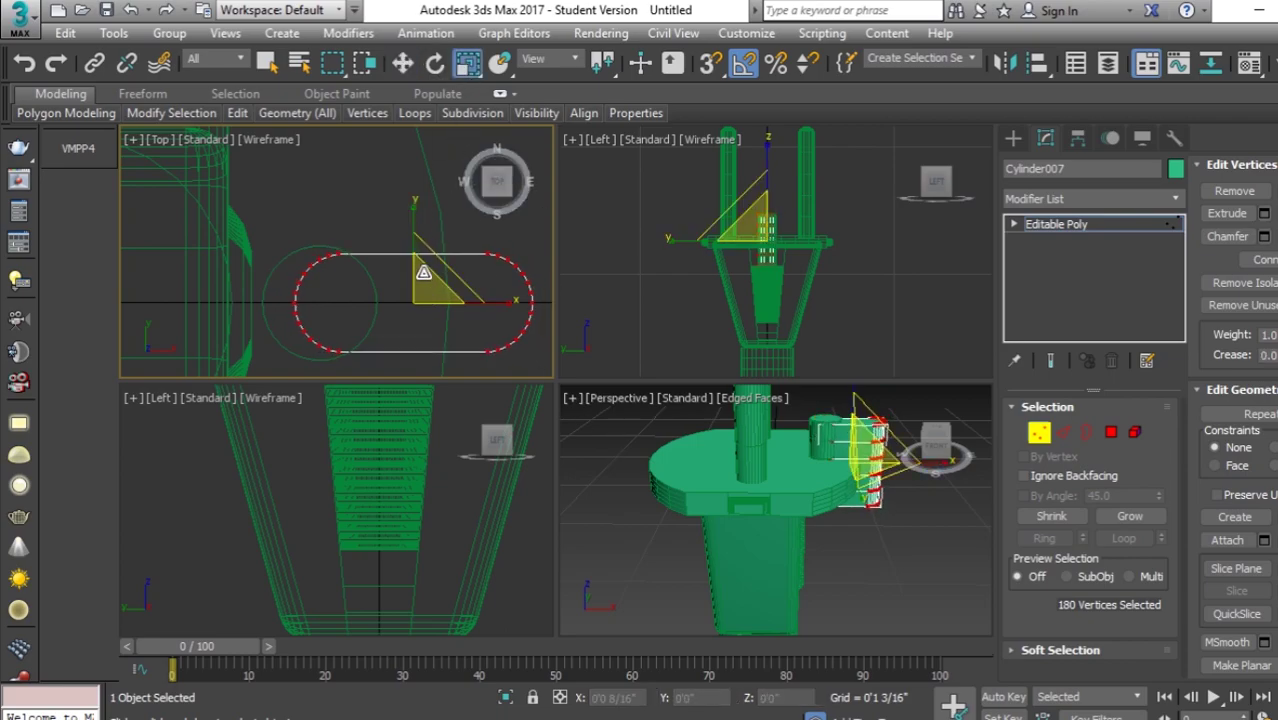
key(w)
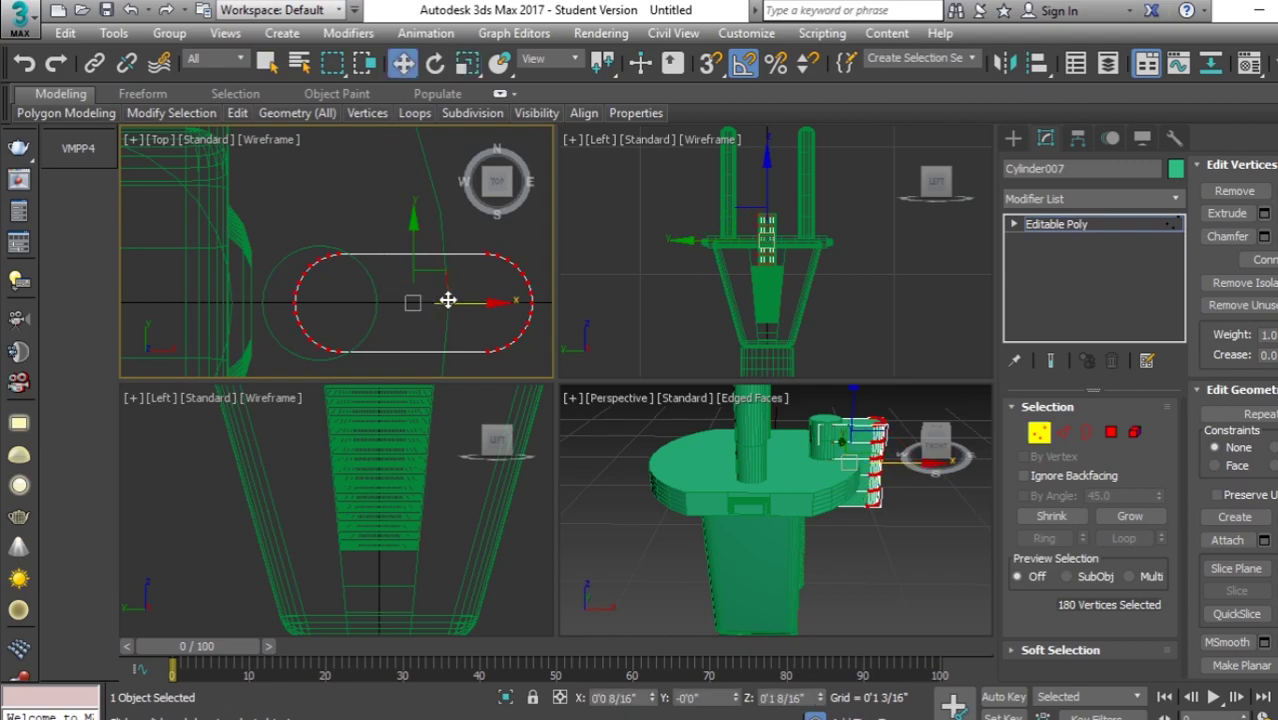
click(1040, 433)
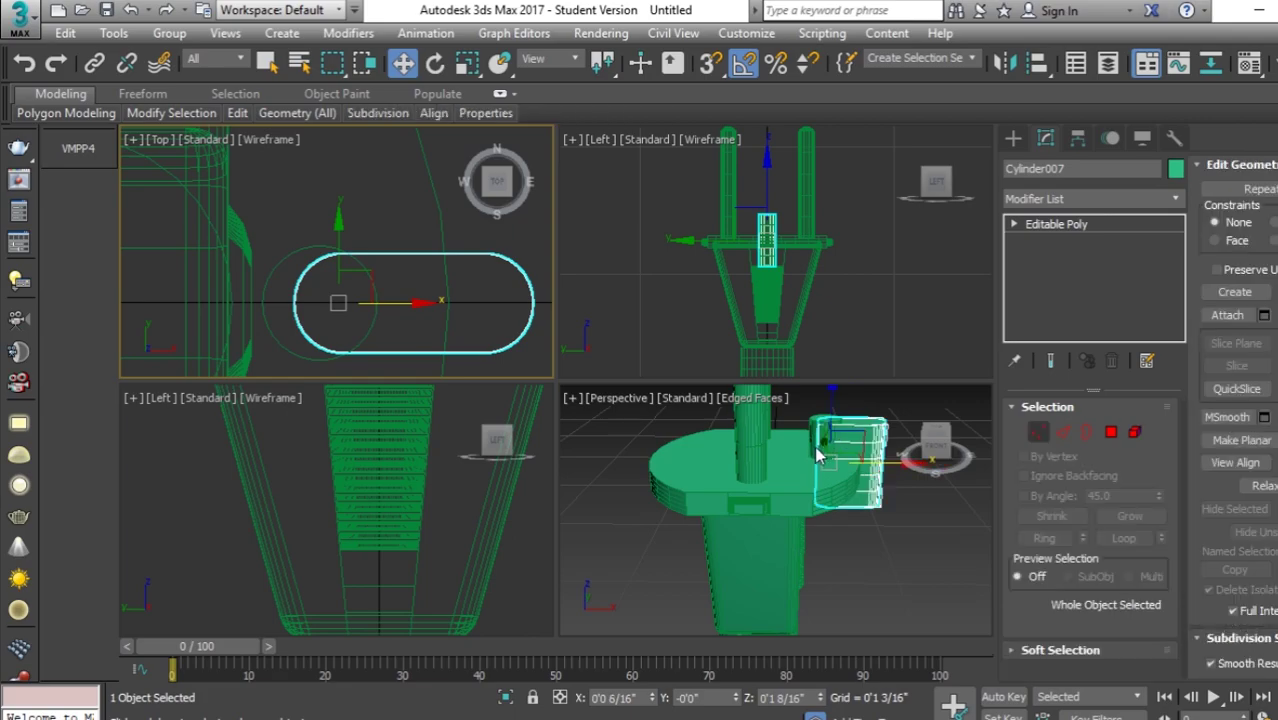
- Attach the small cylinder to the slot piece
scroll(826, 432, up, 2)
scroll(826, 432, up, 2)
scroll(826, 432, up, 2)
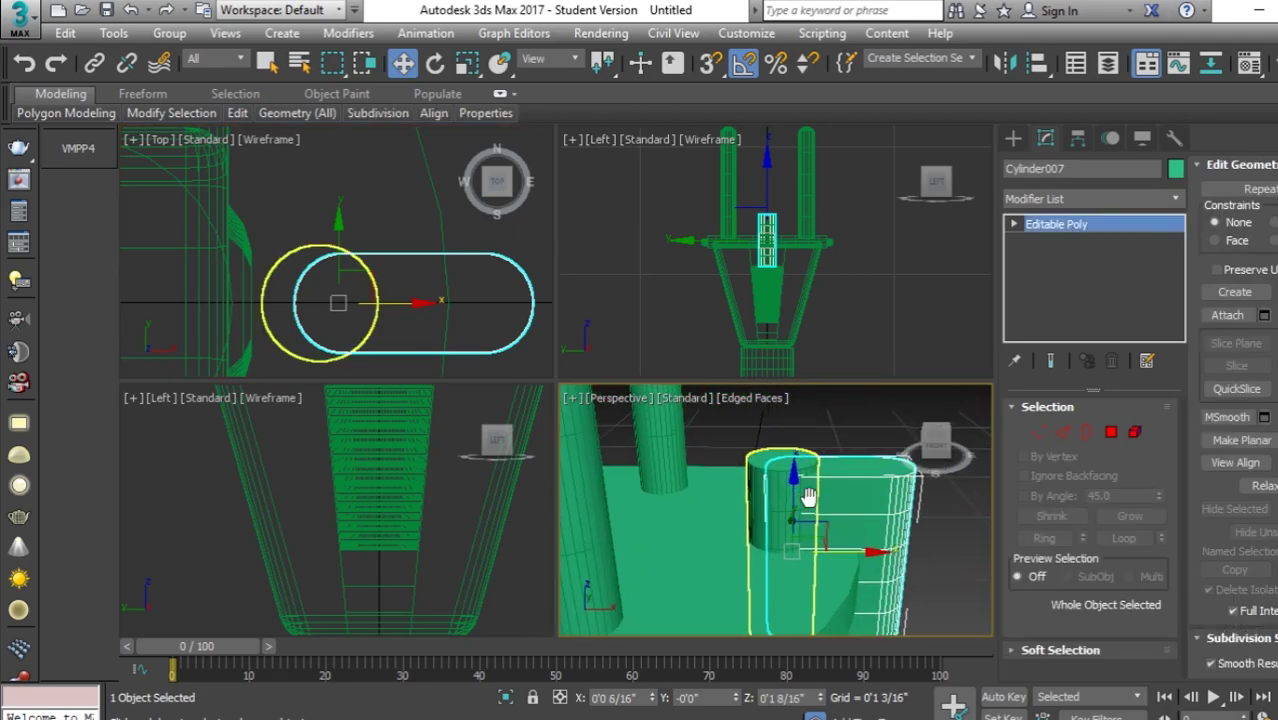
click(1227, 315)
click(783, 500)
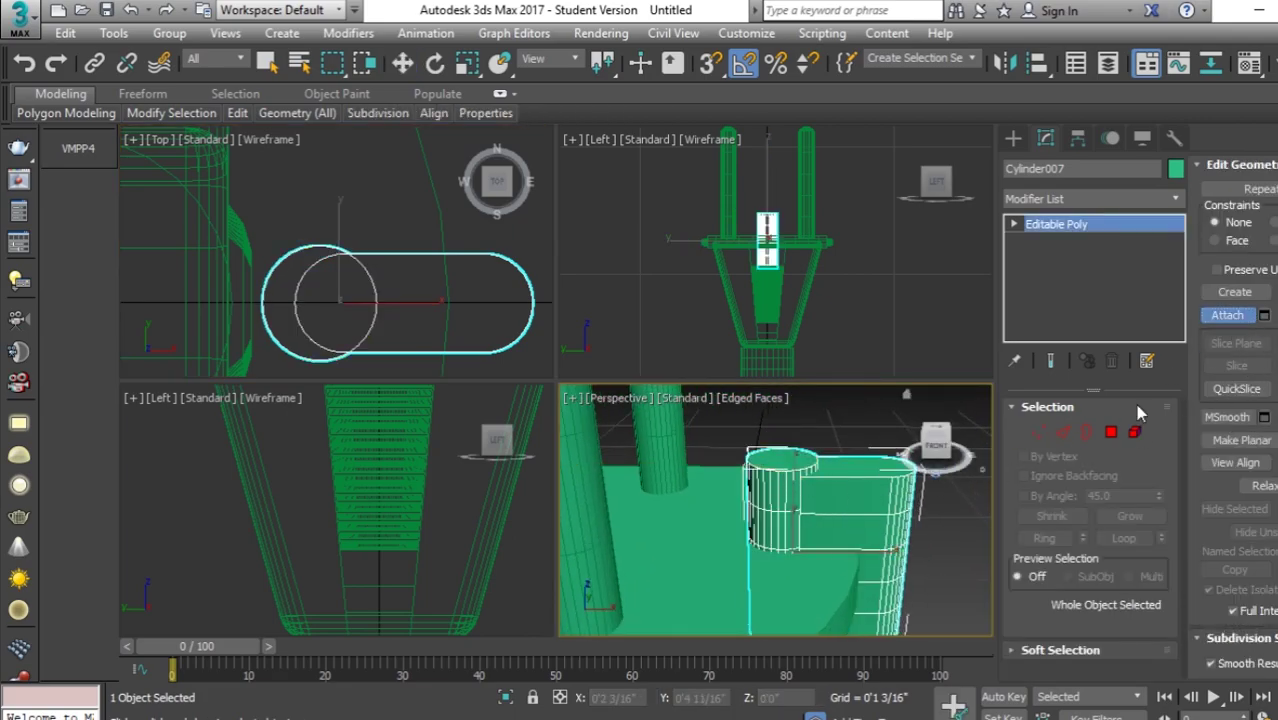
- Reselect the combined slot and cylinder piece in the top view
click(866, 309)
scroll(846, 413, up, 3)
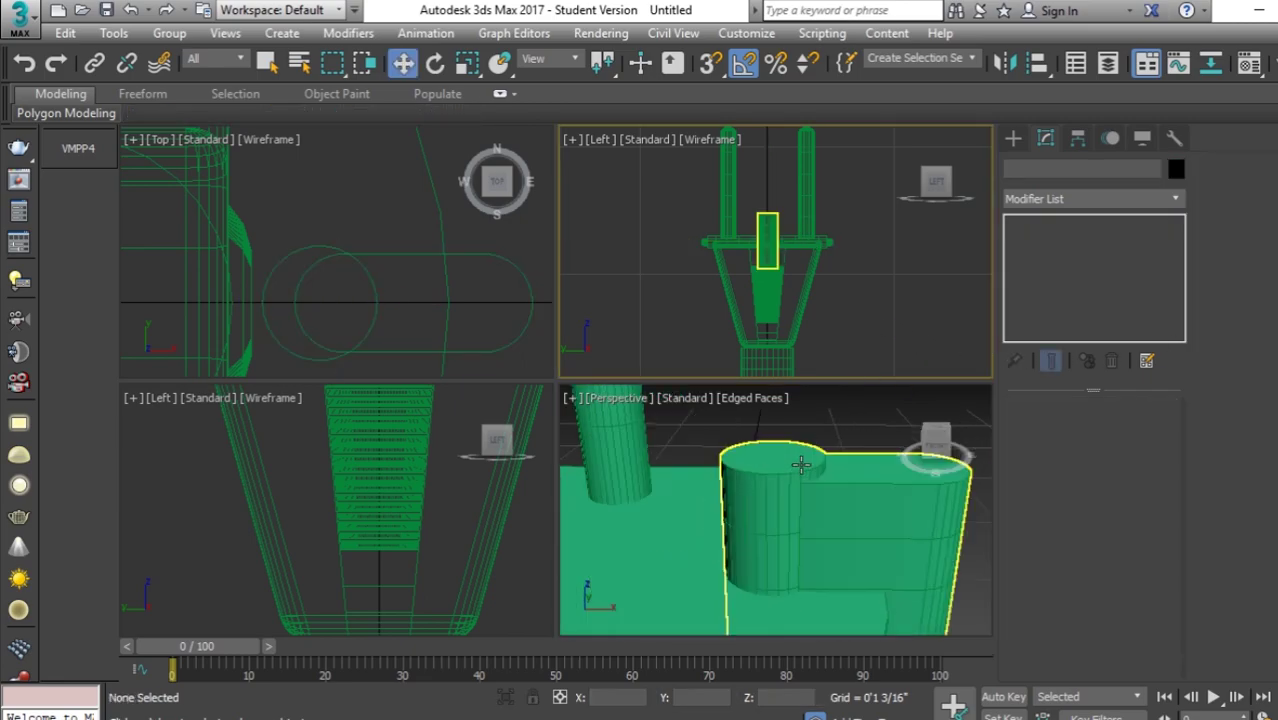
scroll(797, 474, down, 3)
click(813, 513)
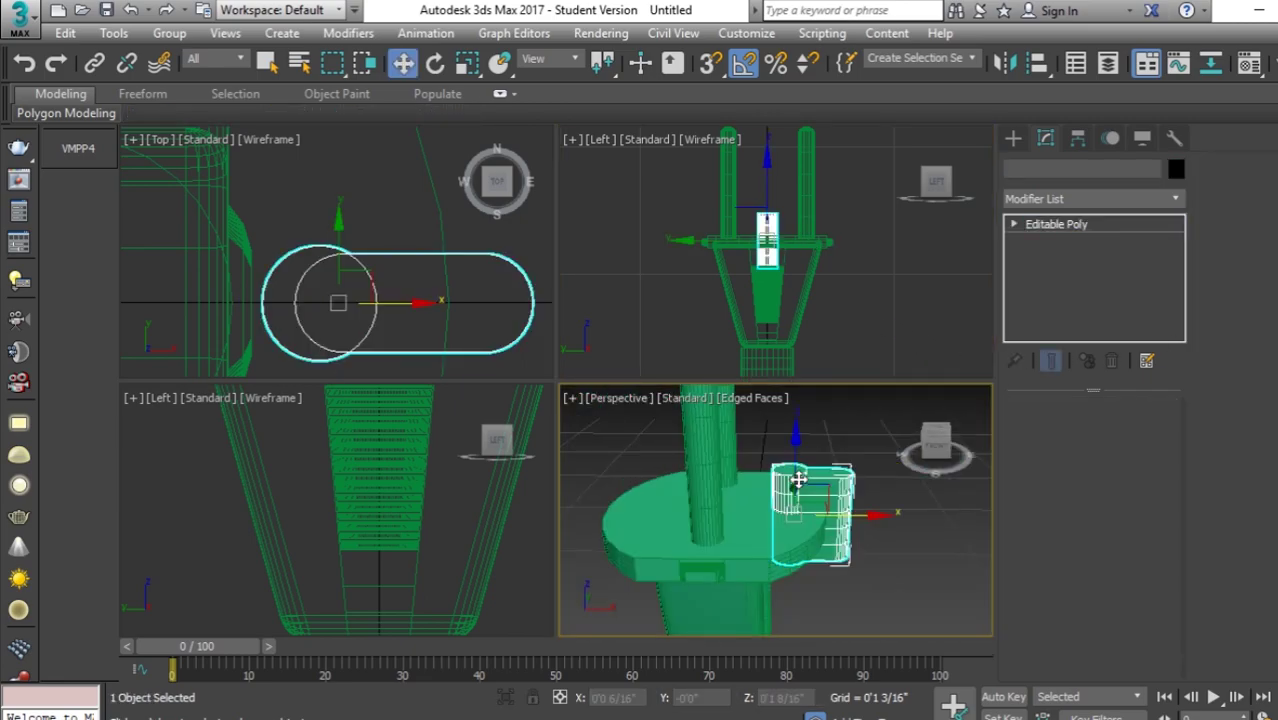
click(376, 285)
middle_drag(376, 285, 354, 294)
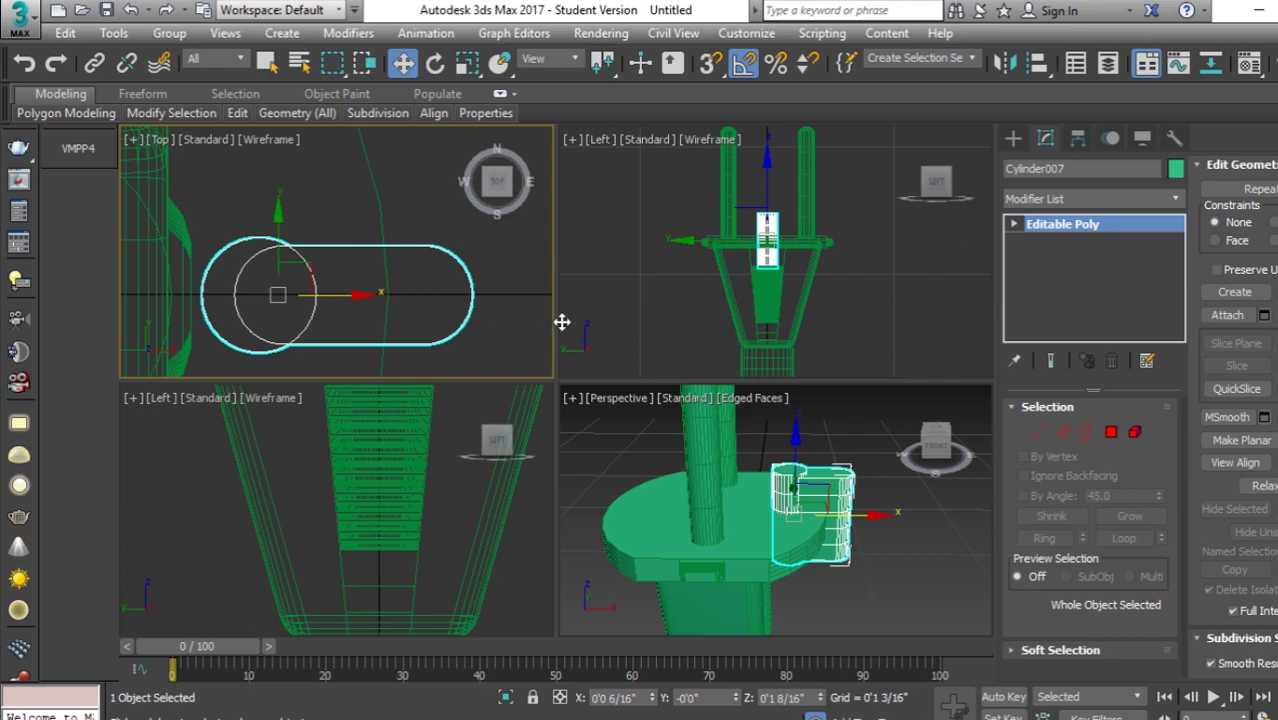
- Copy the slot piece off to the side as Cylinder008 and select Cylinder007
shift+drag(764, 320, 684, 428)
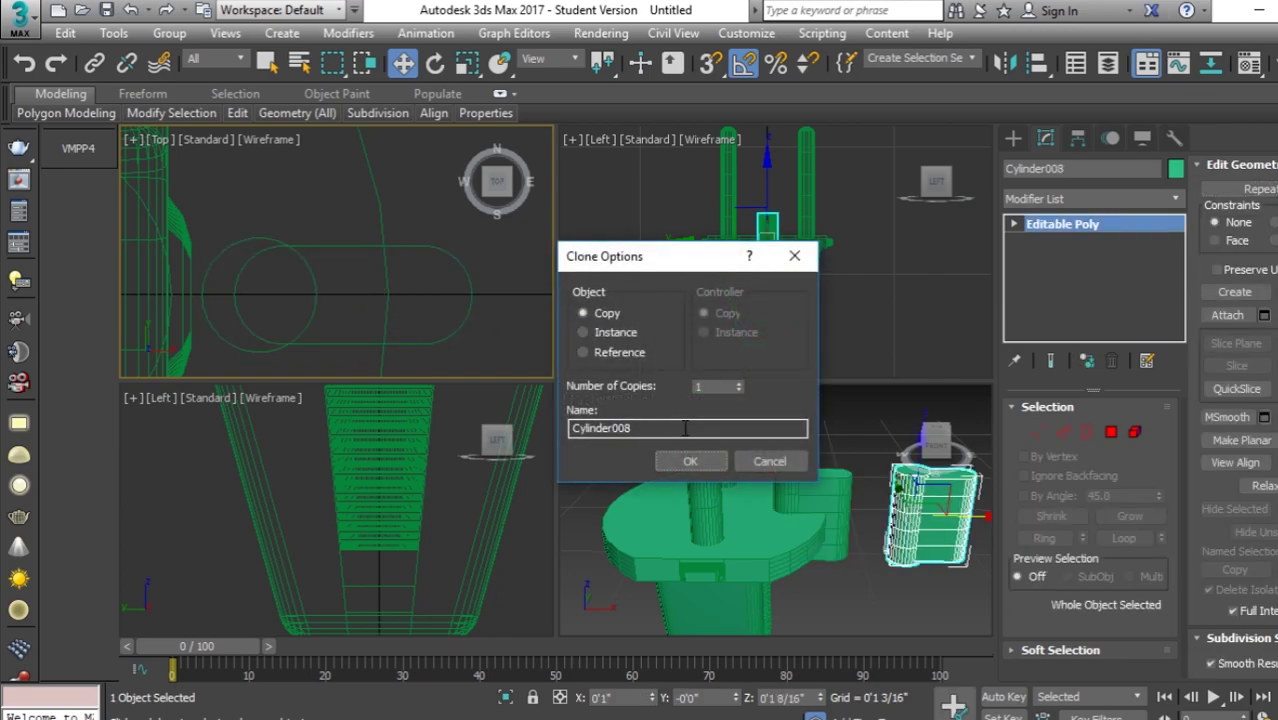
click(688, 463)
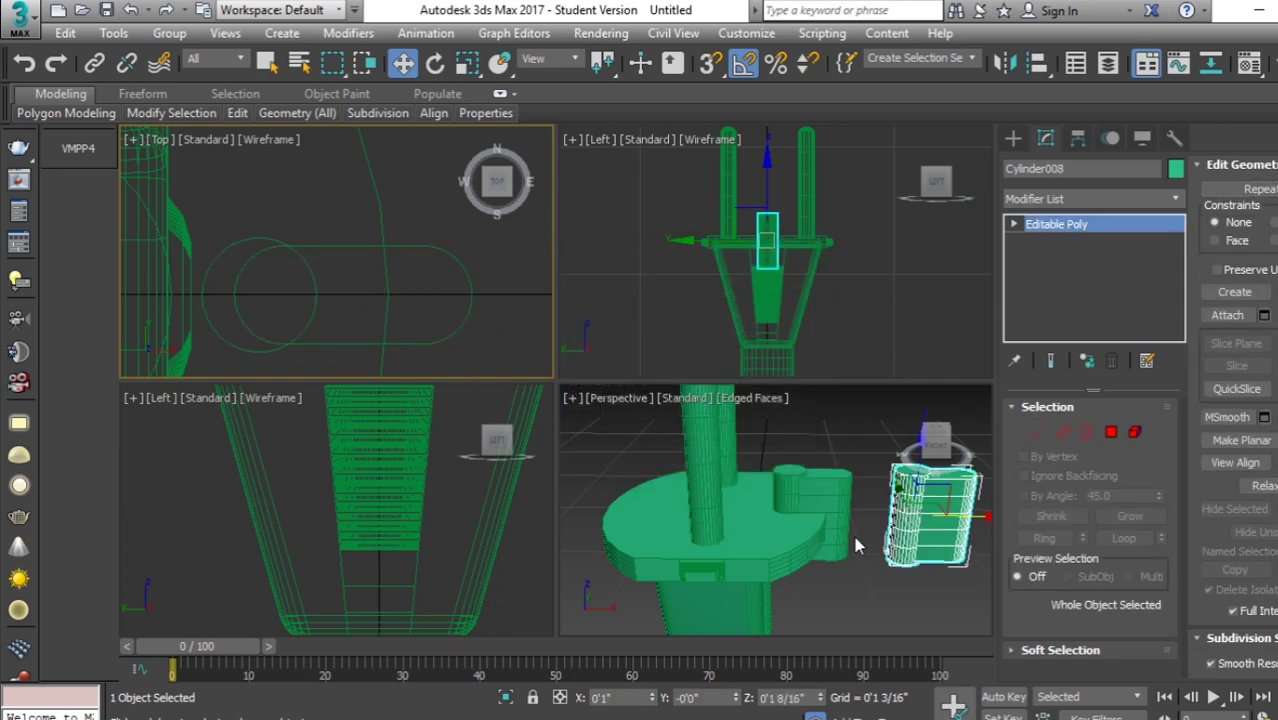
middle_click(786, 540)
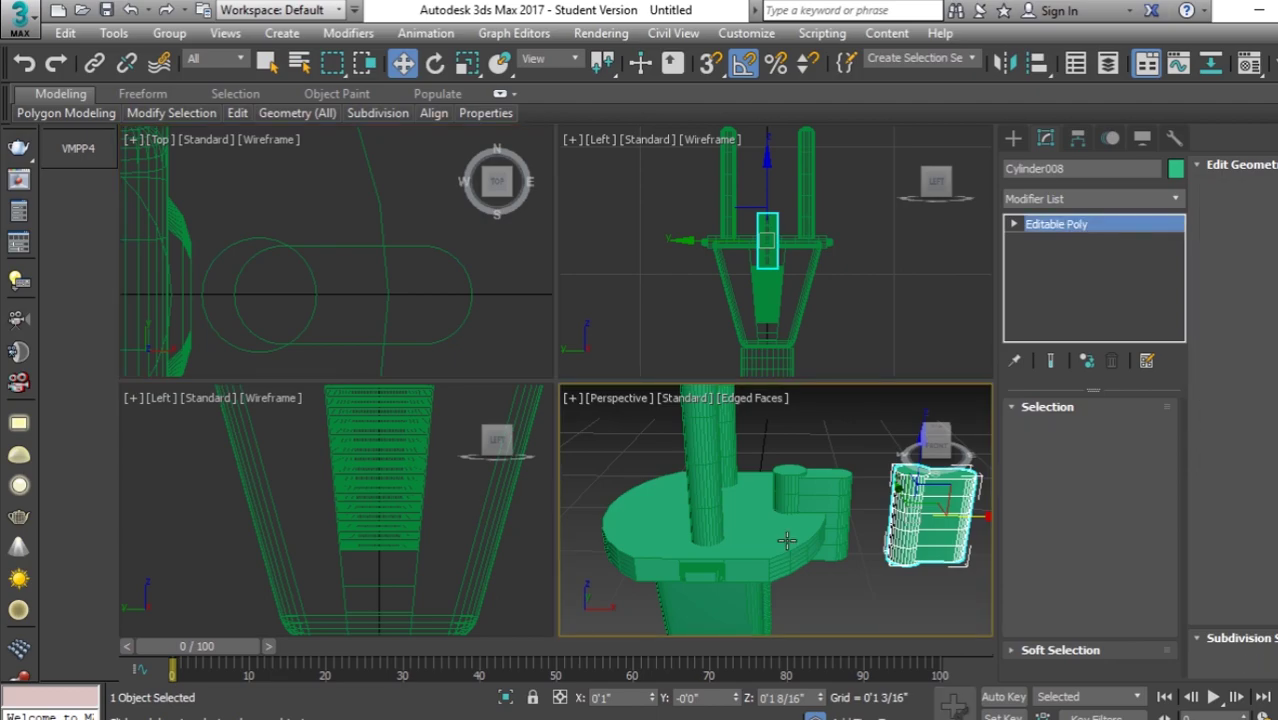
click(786, 540)
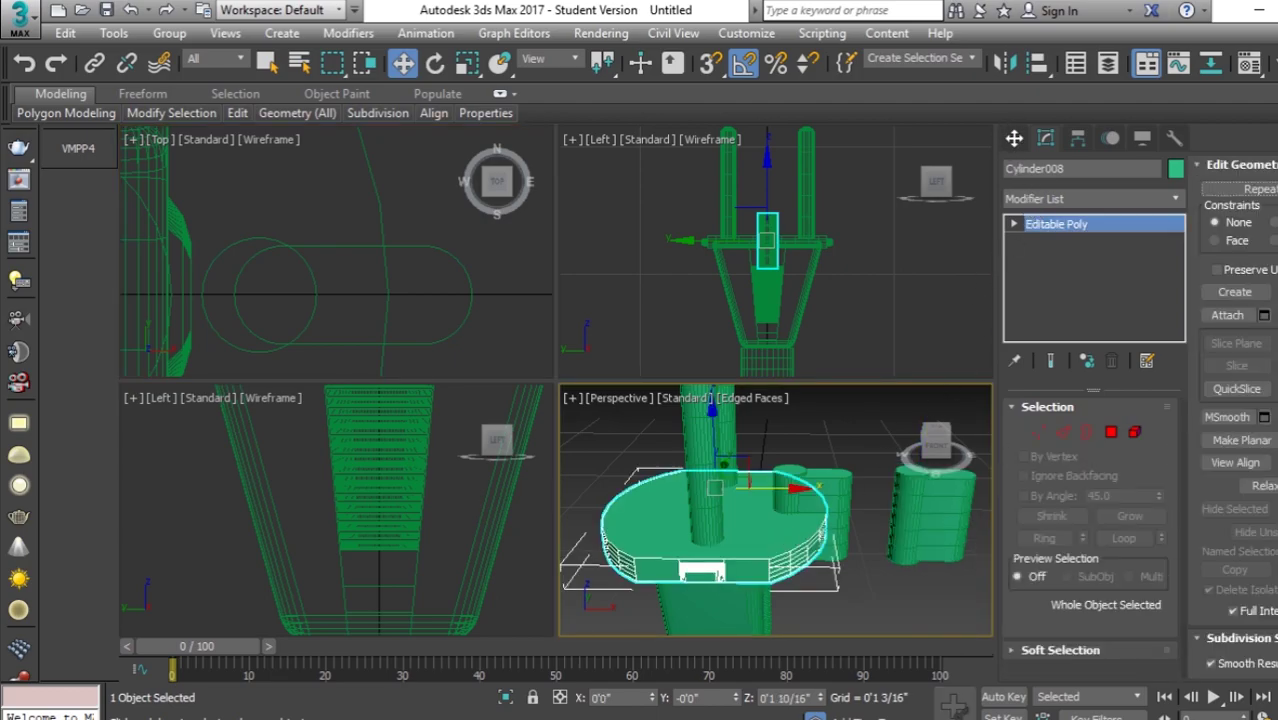
click(830, 485)
- Start a ProBoolean from Compound Objects on the slot piece, then cancel the picking
click(1013, 137)
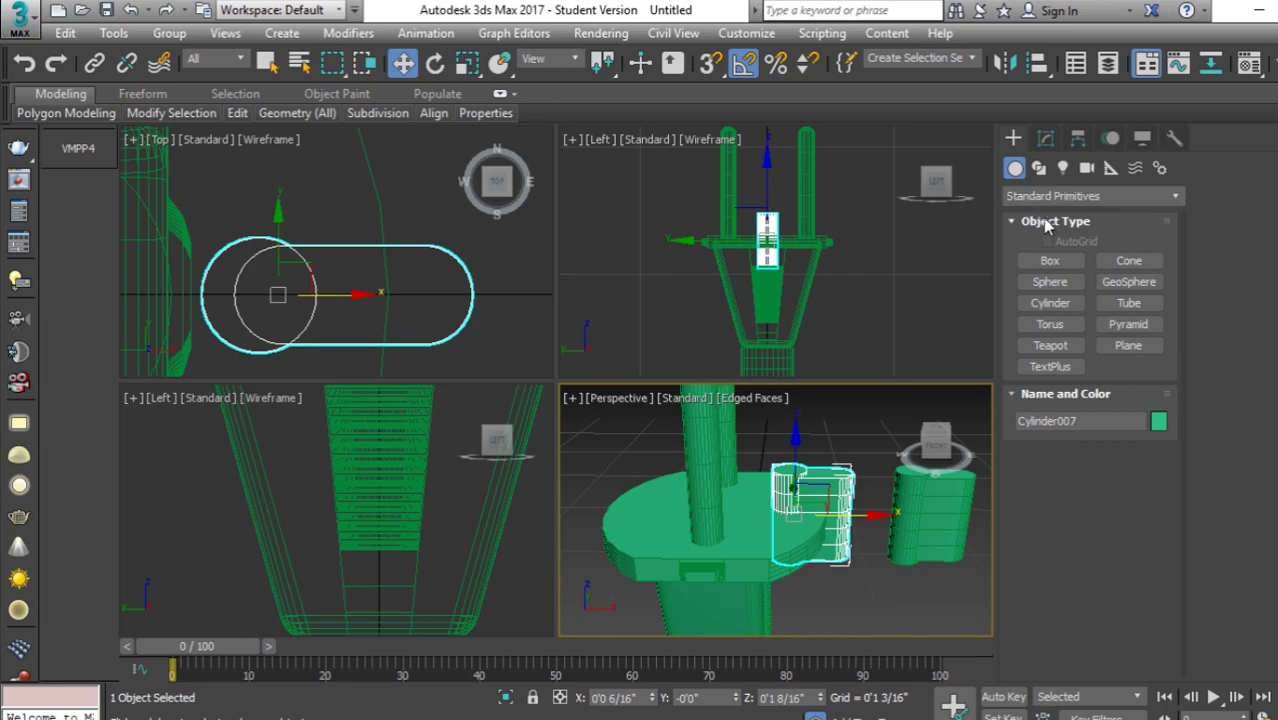
click(1062, 196)
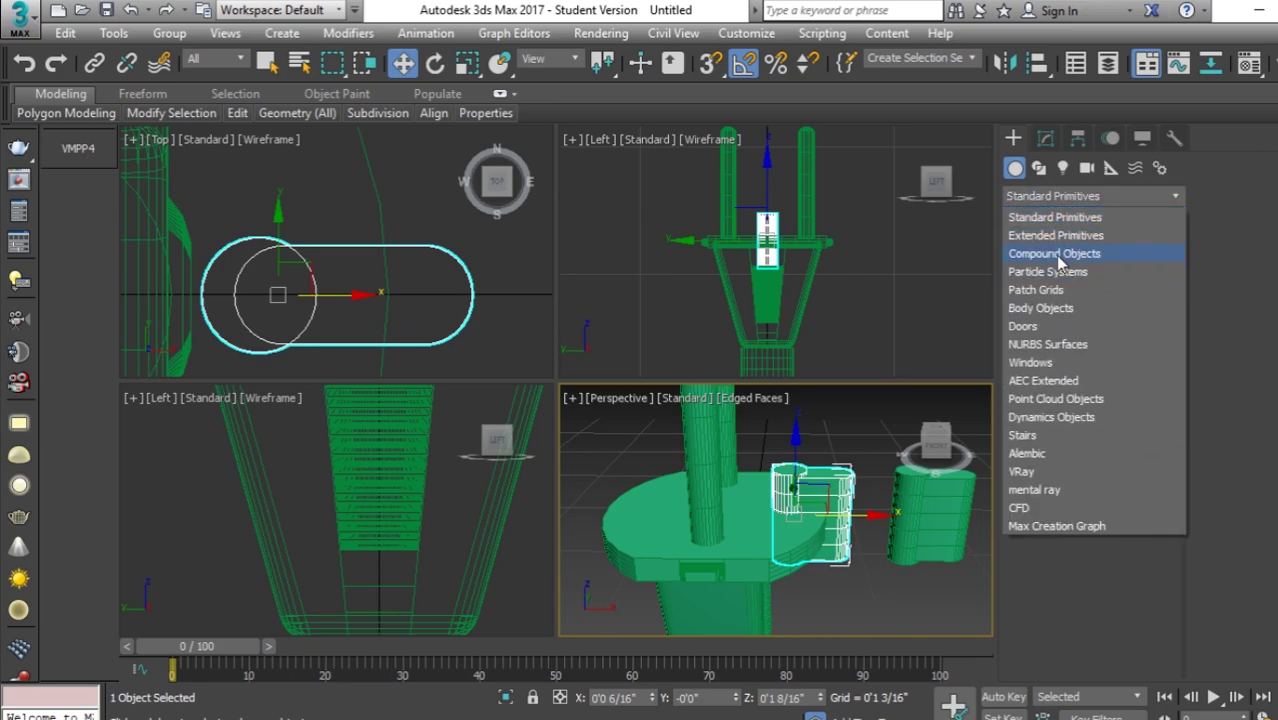
click(1055, 255)
click(1049, 366)
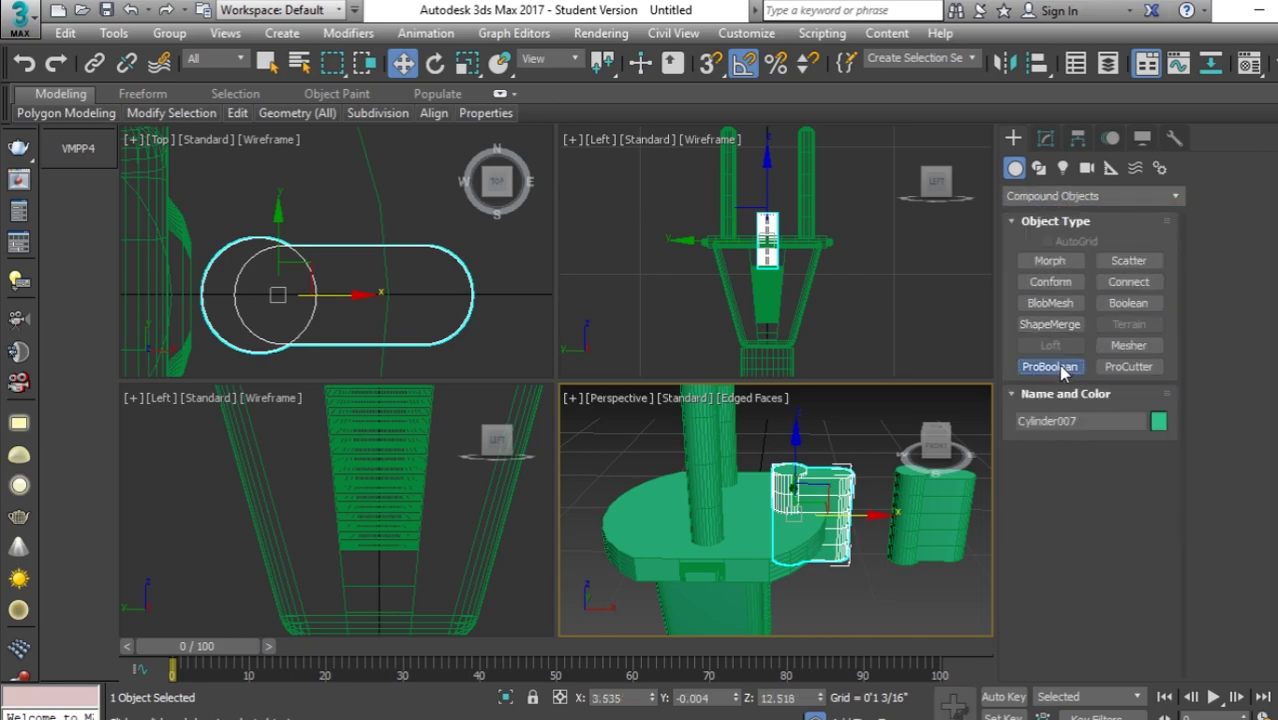
click(1055, 471)
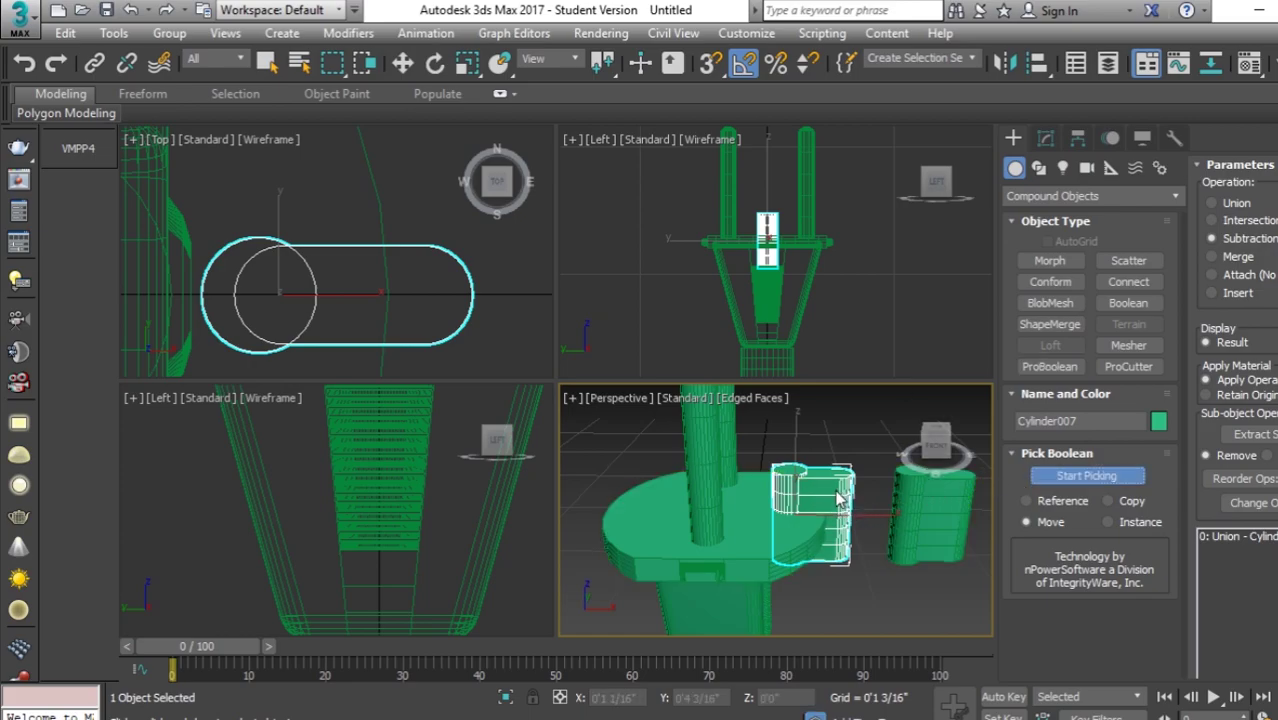
right_click(968, 500)
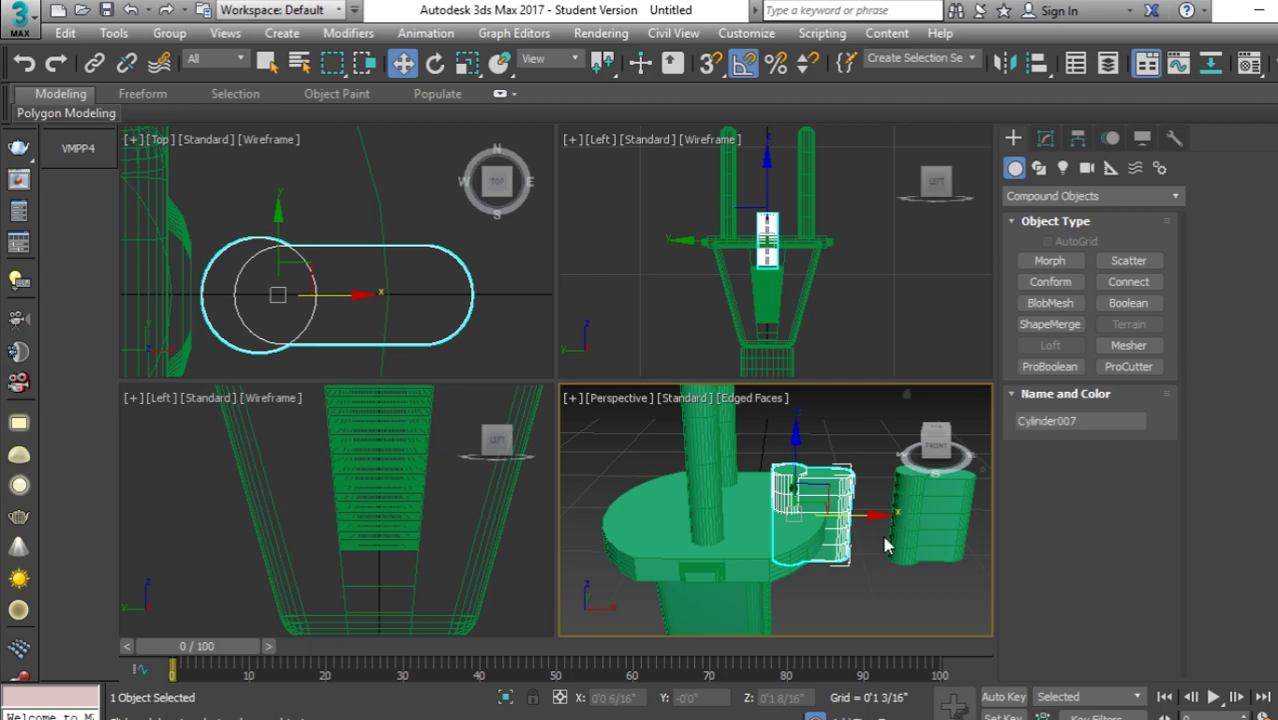
- Subtract the small cylinder from the disc with a ProBoolean subtraction
click(803, 531)
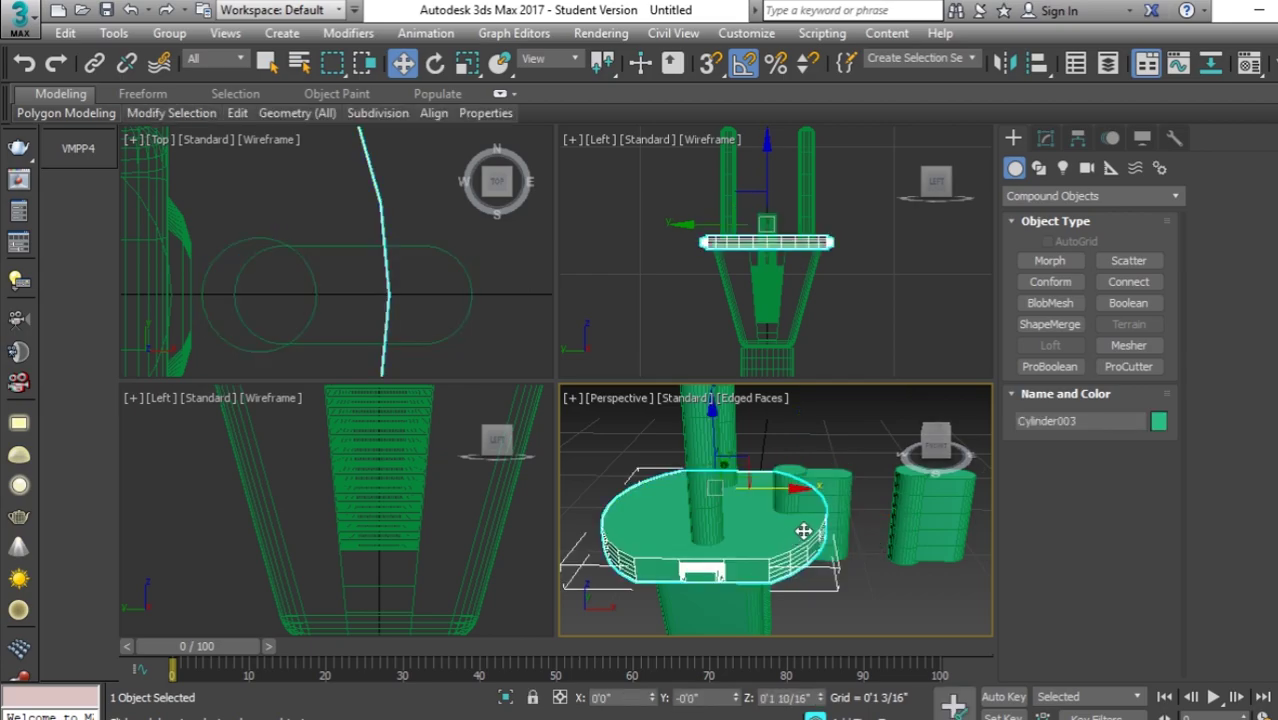
click(1046, 368)
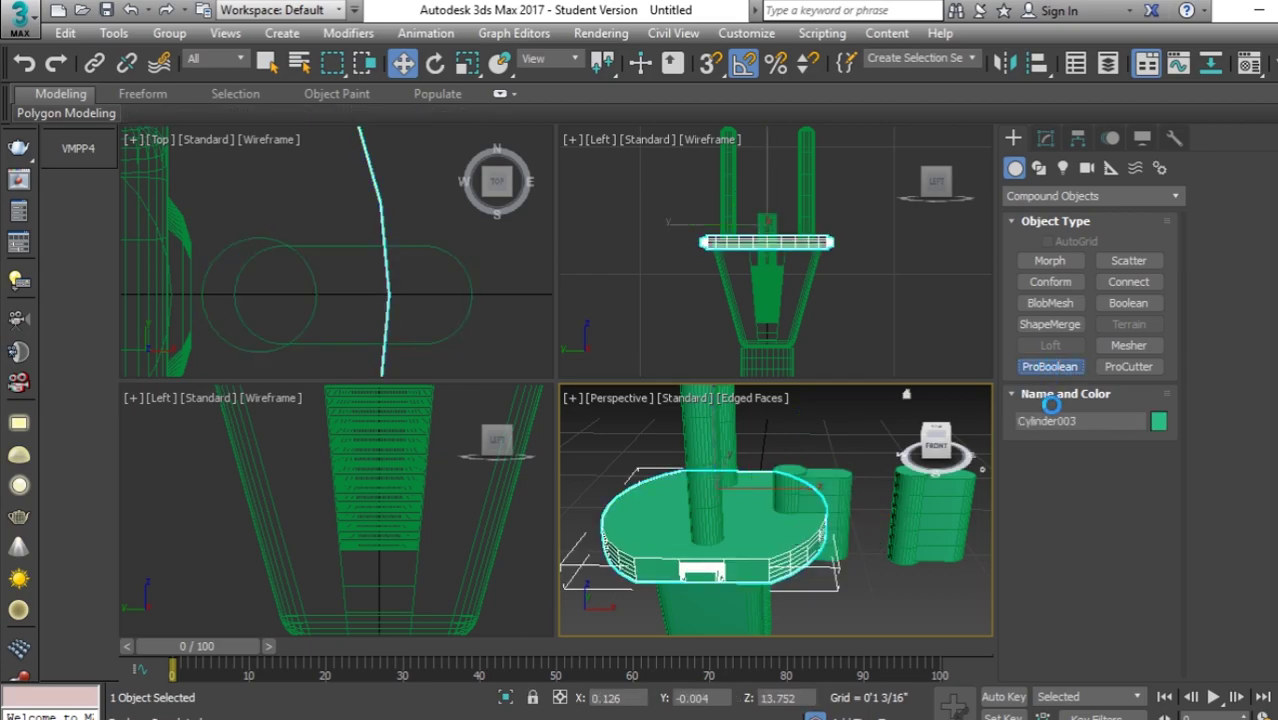
click(838, 497)
right_click(827, 524)
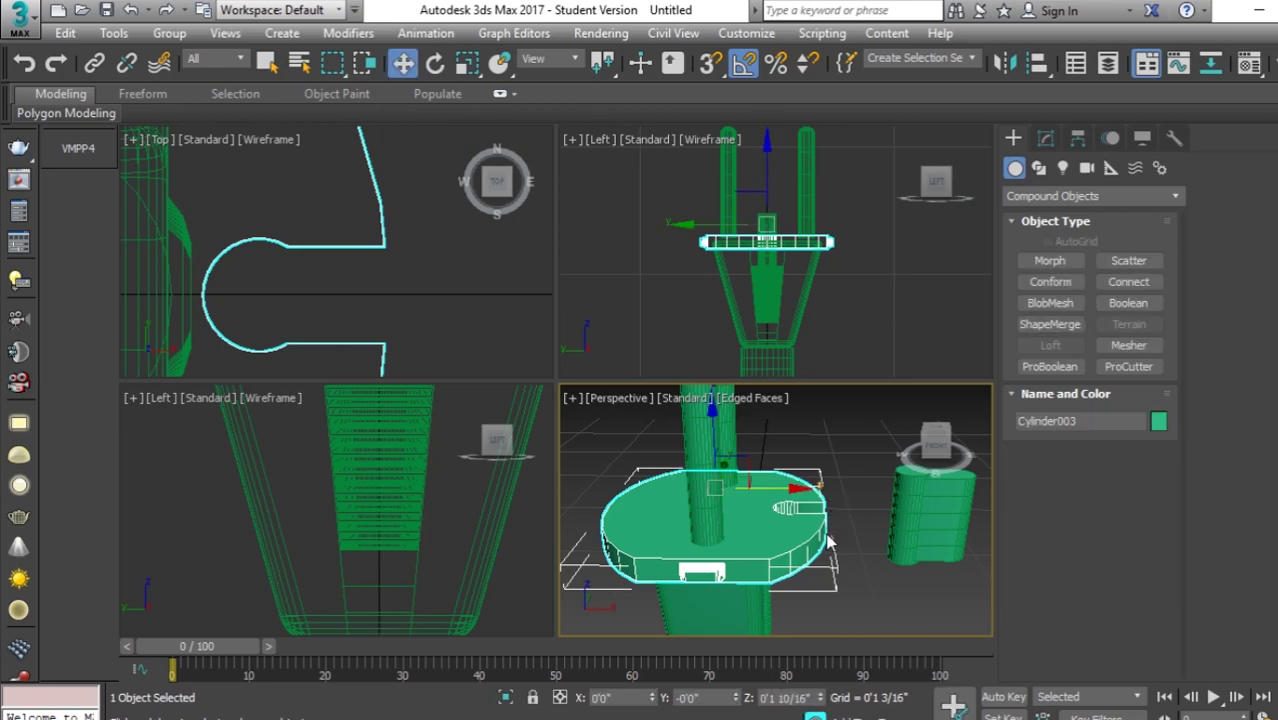
click(925, 505)
scroll(347, 305, down, 3)
- Move the other cylinder to the disc's opposite edge and mirror it on X with No Clone
scroll(347, 305, down, 3)
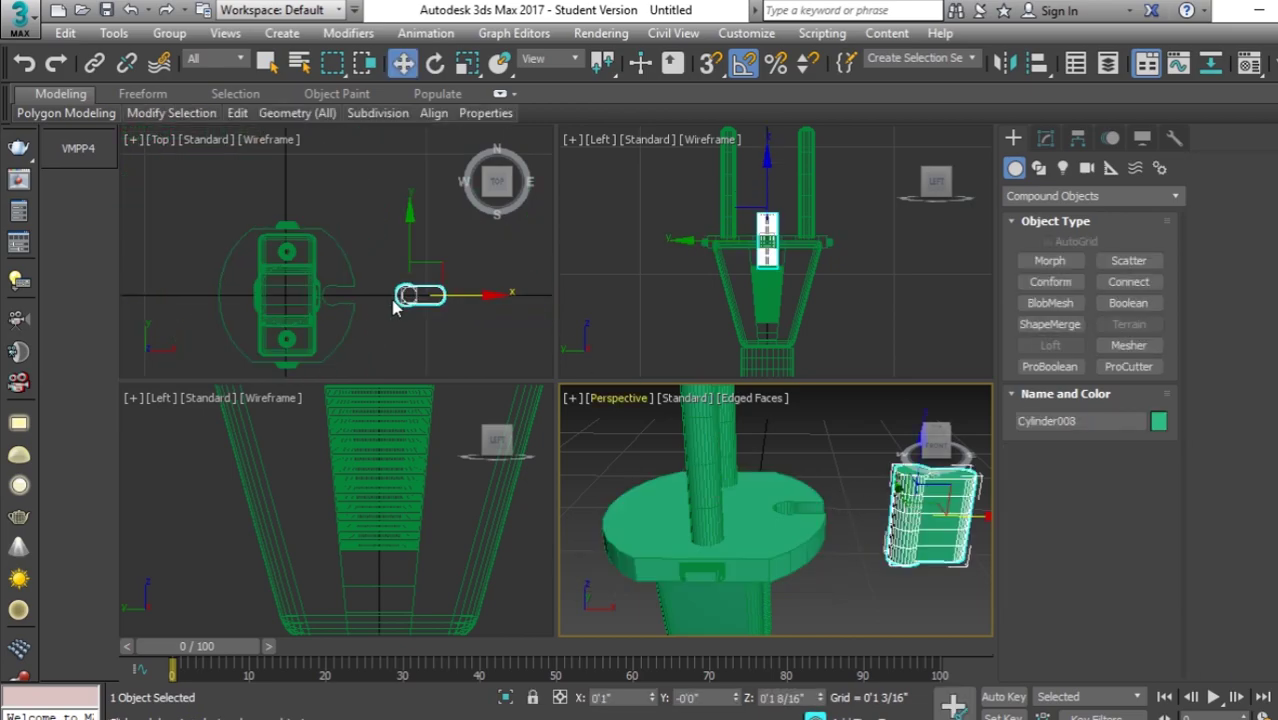
middle_drag(459, 290, 504, 310)
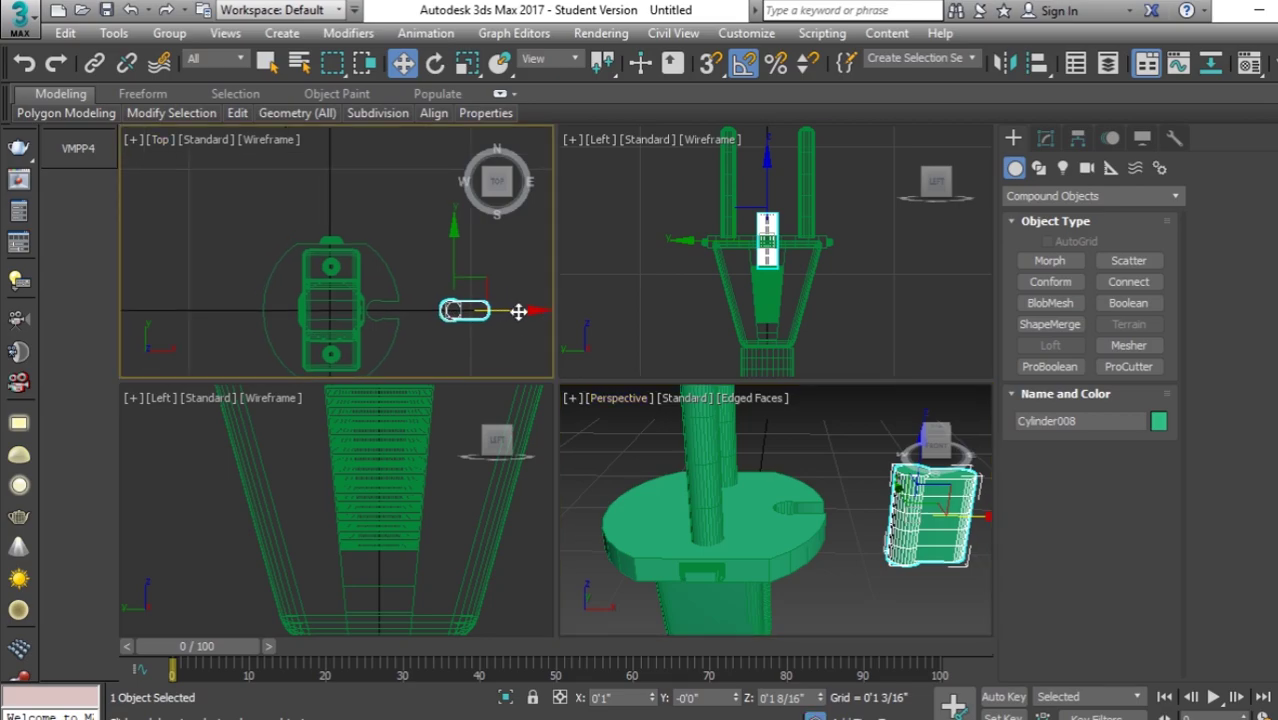
drag(504, 310, 335, 320)
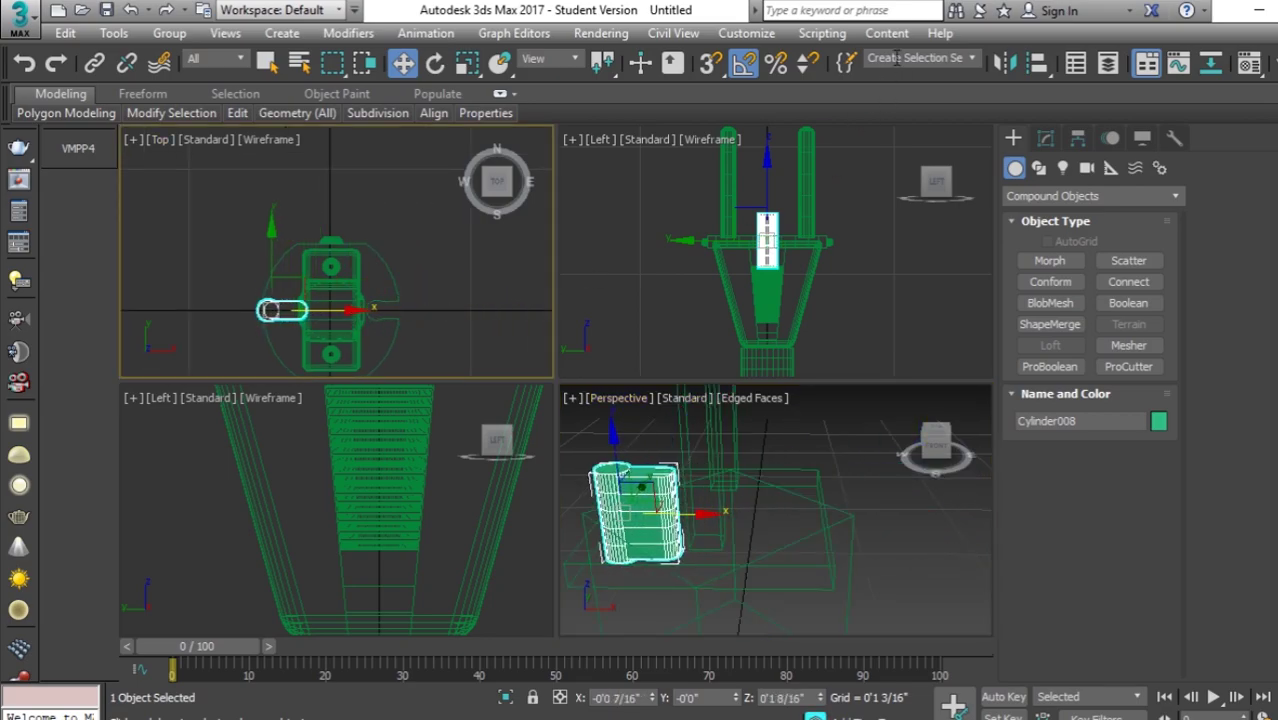
click(1007, 64)
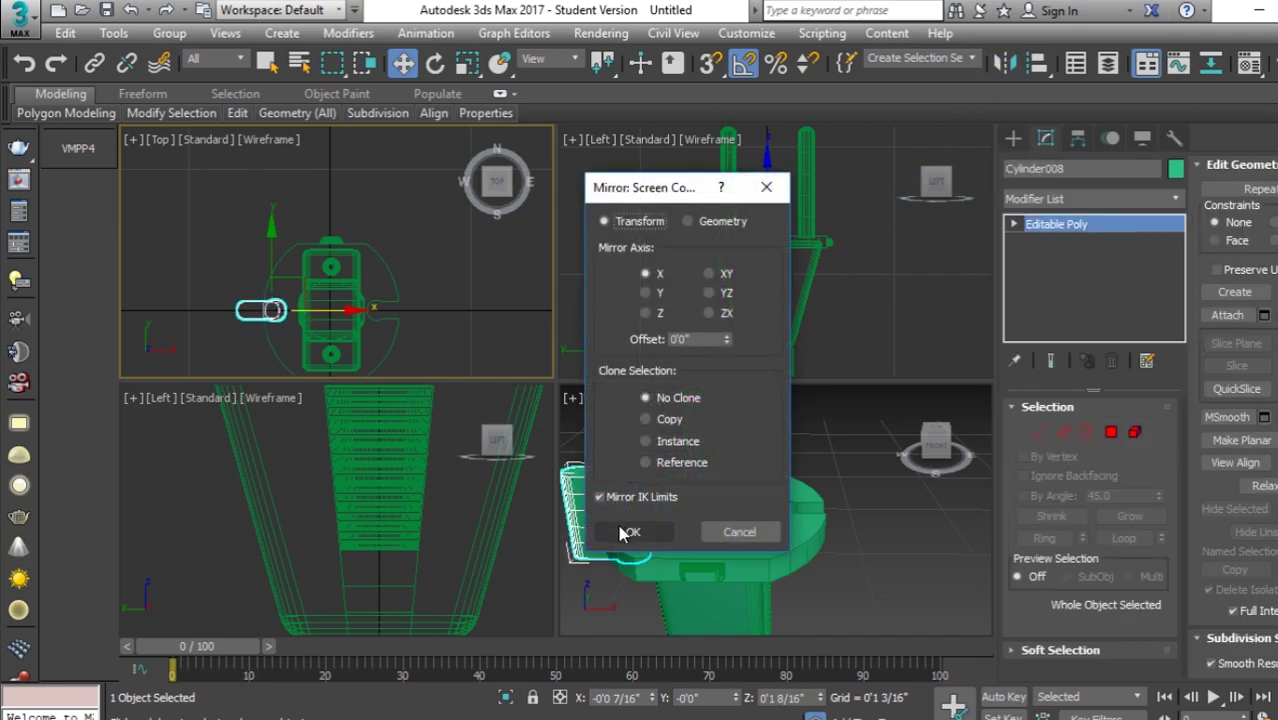
click(625, 532)
scroll(280, 335, up, 4)
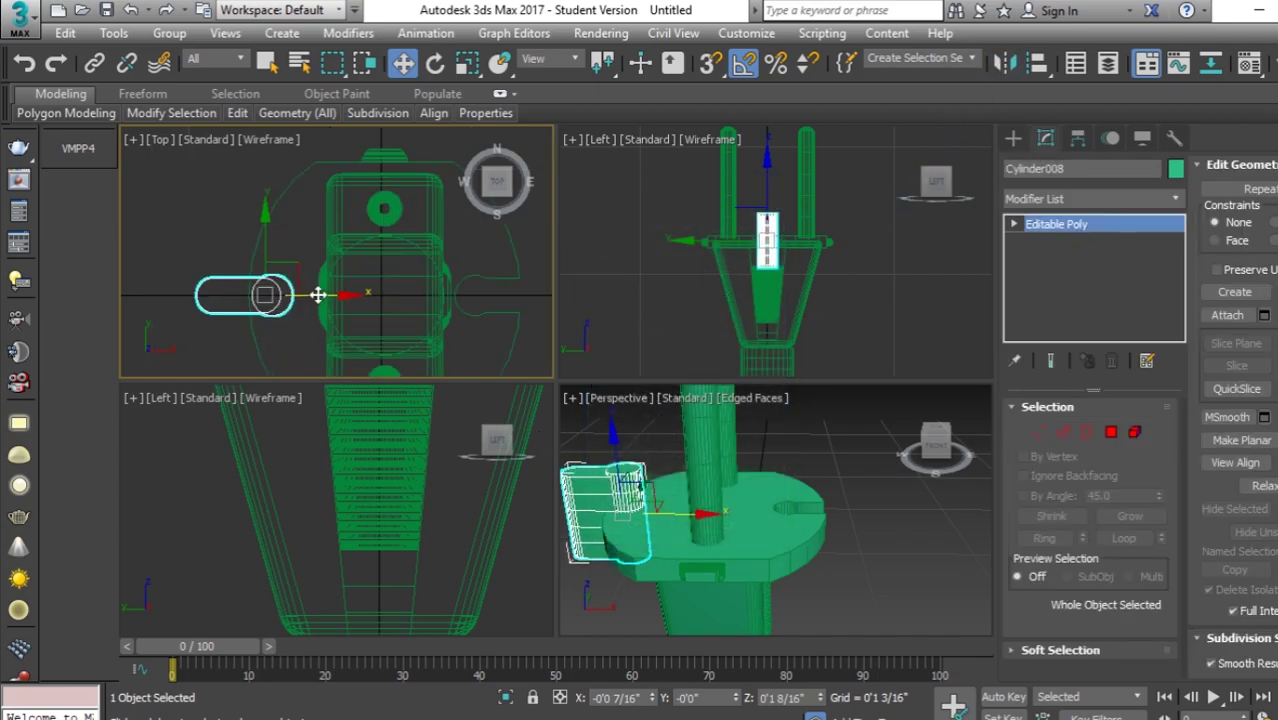
scroll(317, 295, up, 2)
drag(307, 300, 331, 300)
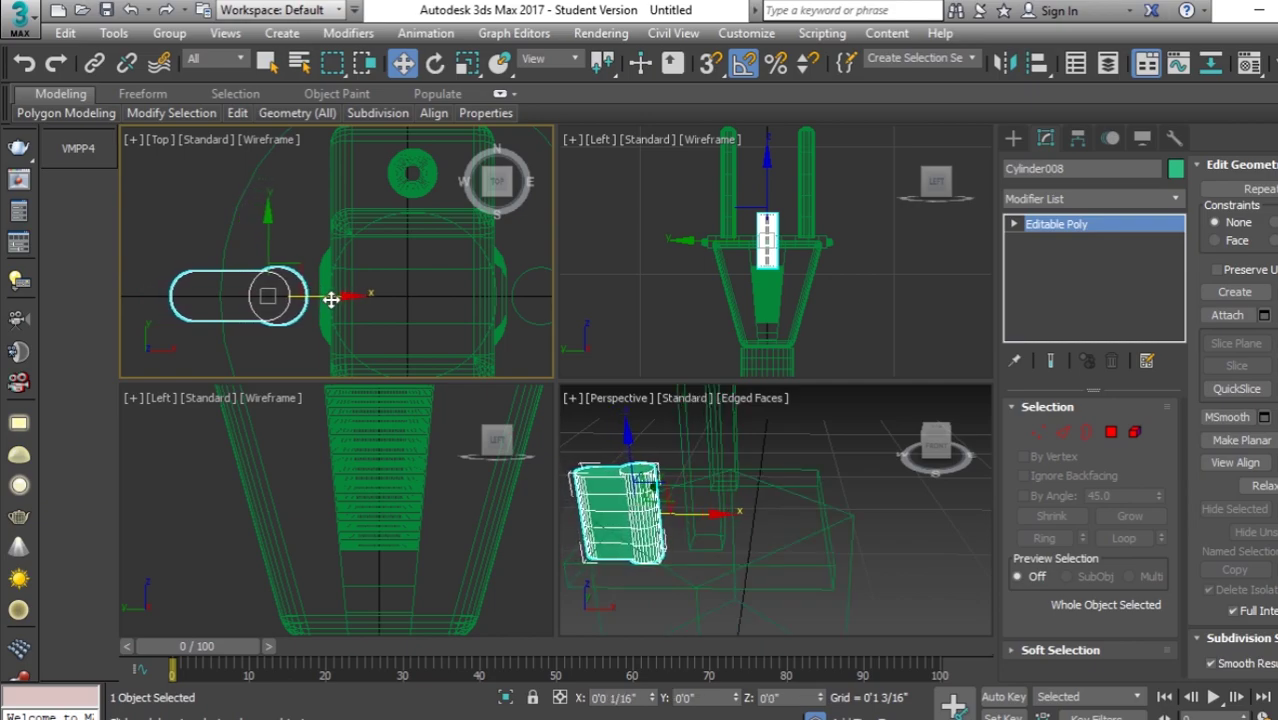
- Subtract the mirrored cylinder from the disc with ProBoolean to cut the second rounded notch
click(713, 545)
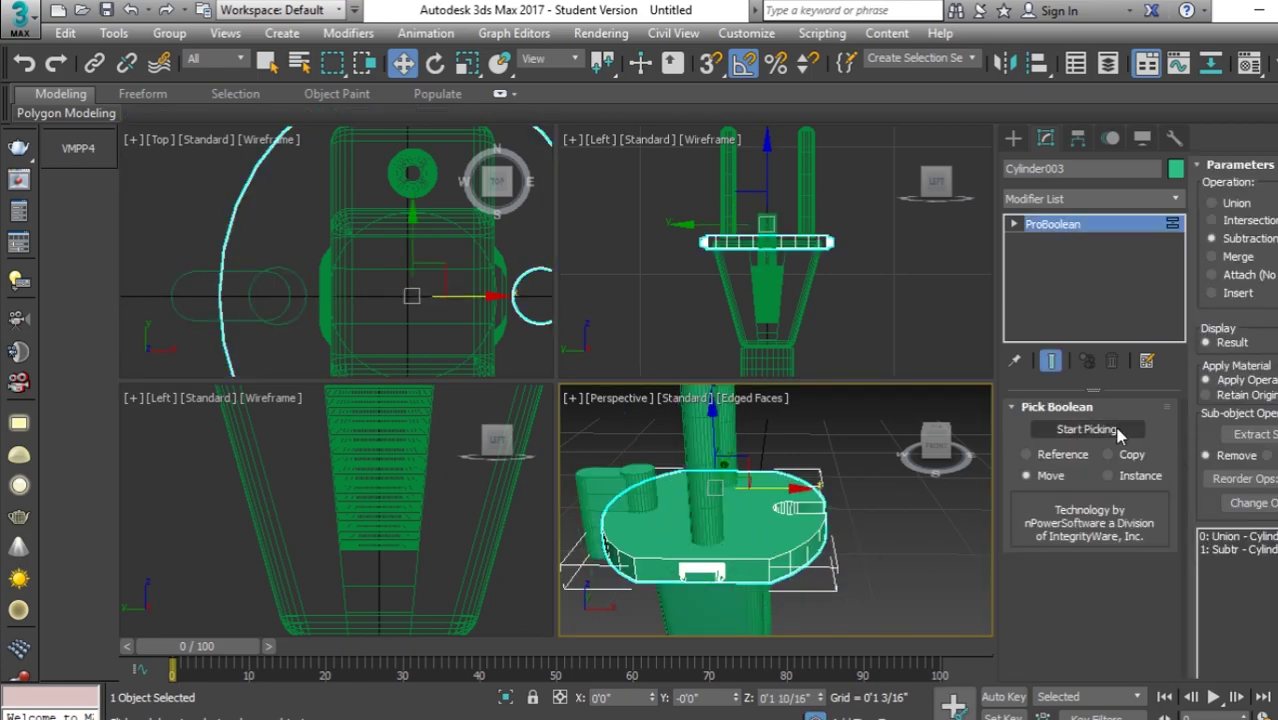
click(1119, 432)
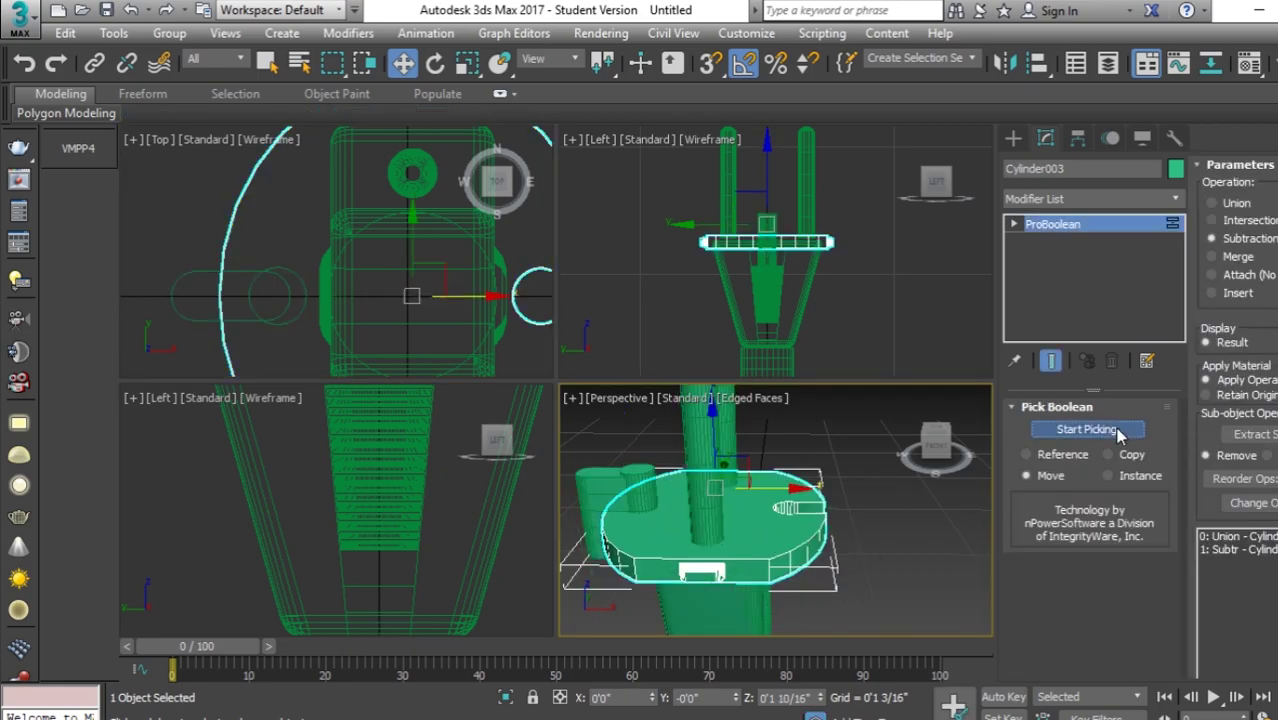
click(603, 490)
key(w)
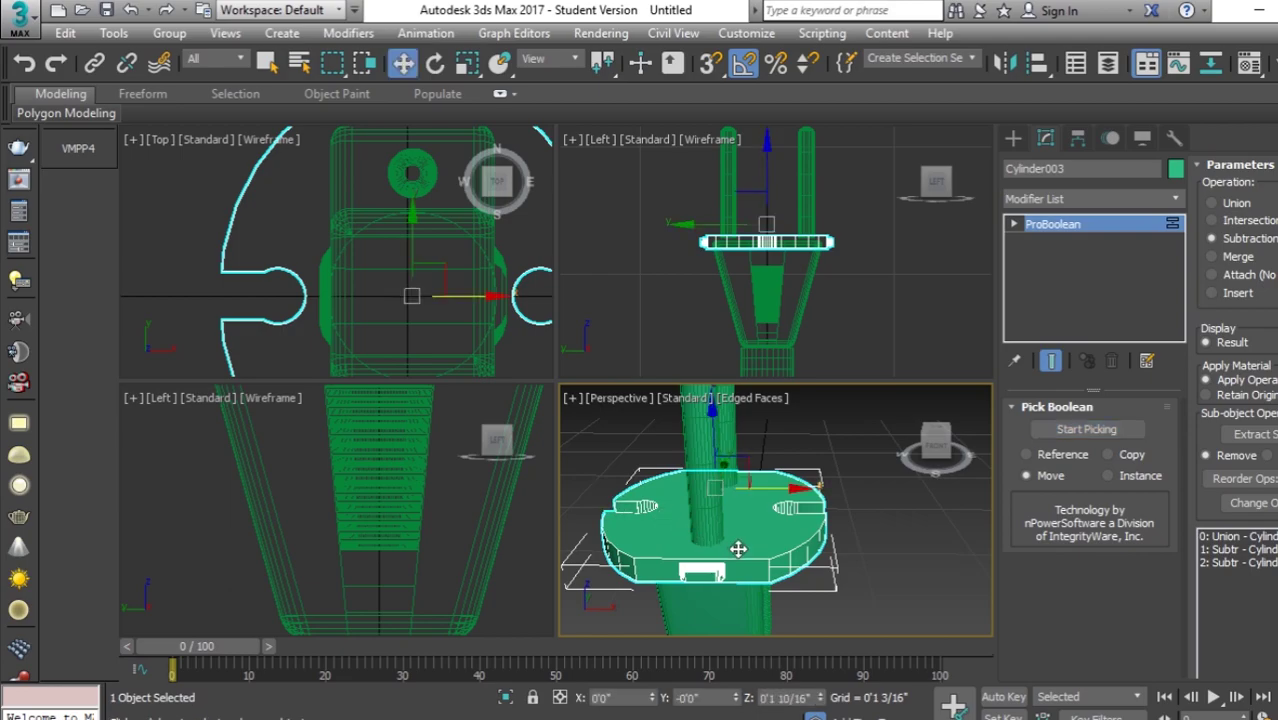
alt+middle_drag(737, 549, 758, 524)
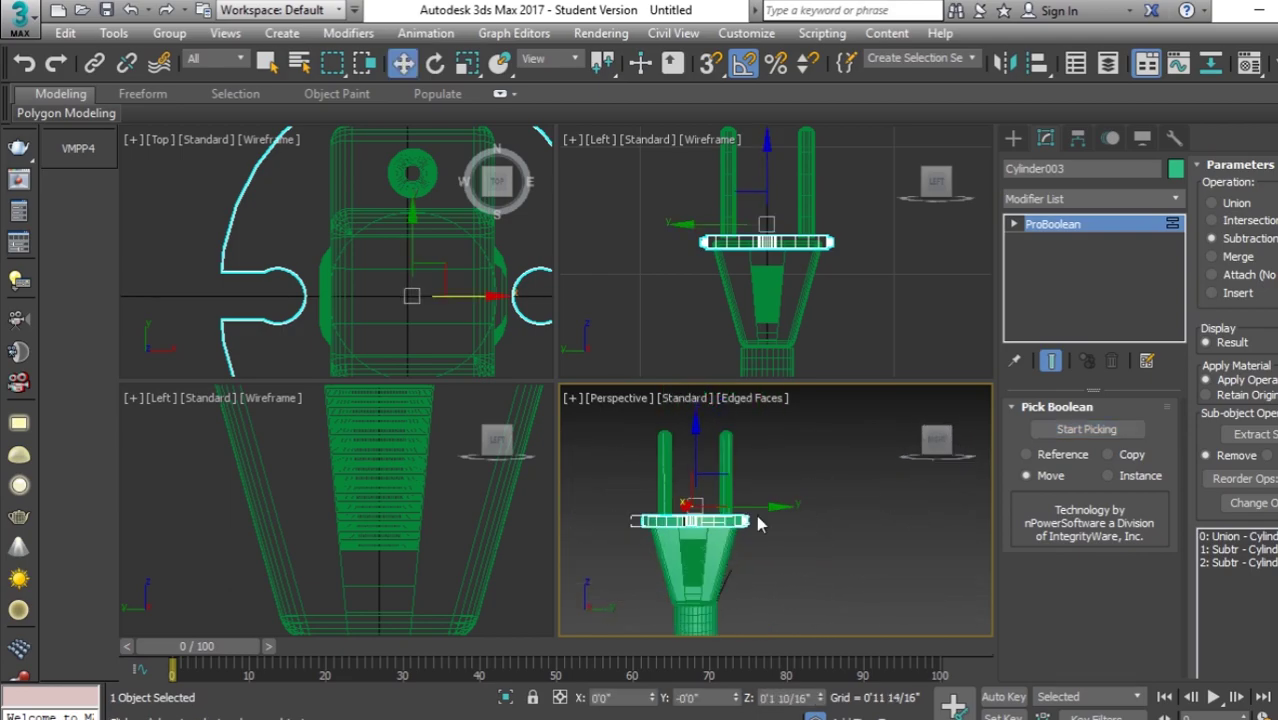
- Move both prongs down on Z about 2 1/16" into the disc, then check from several angles
middle_drag(757, 522, 822, 486)
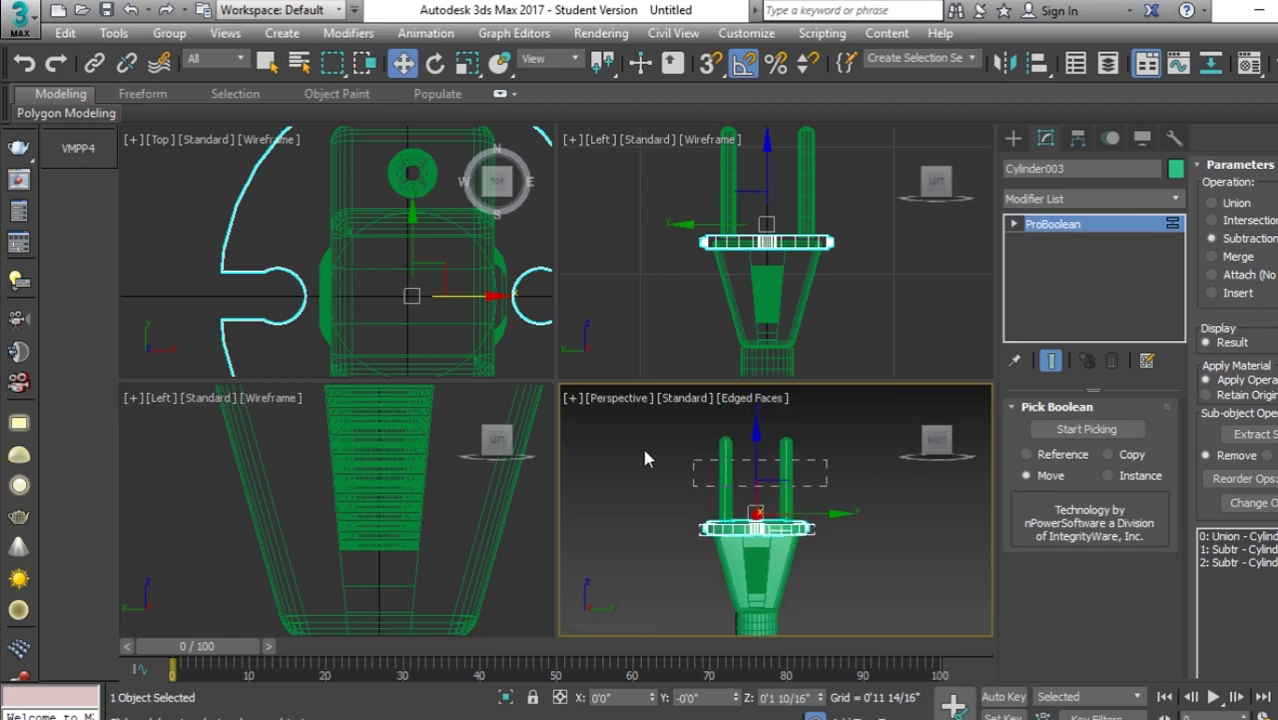
drag(644, 458, 692, 460)
drag(753, 429, 756, 476)
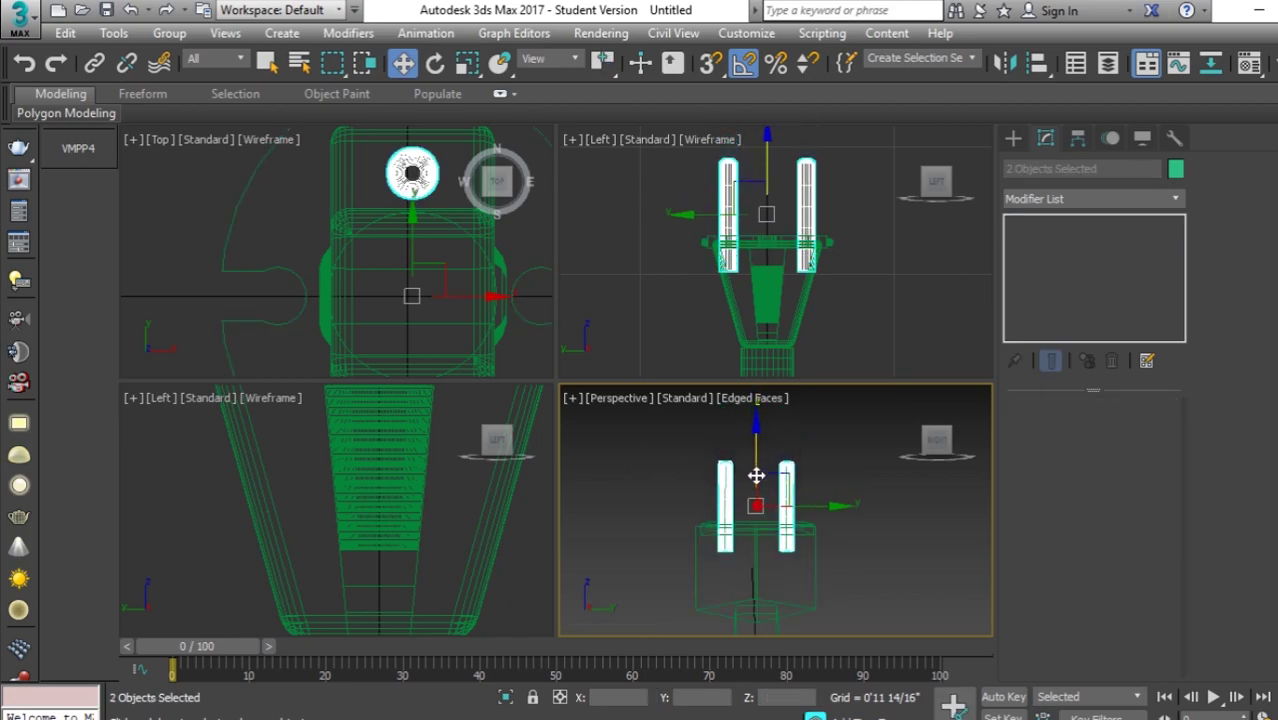
alt+middle_drag(765, 540, 773, 565)
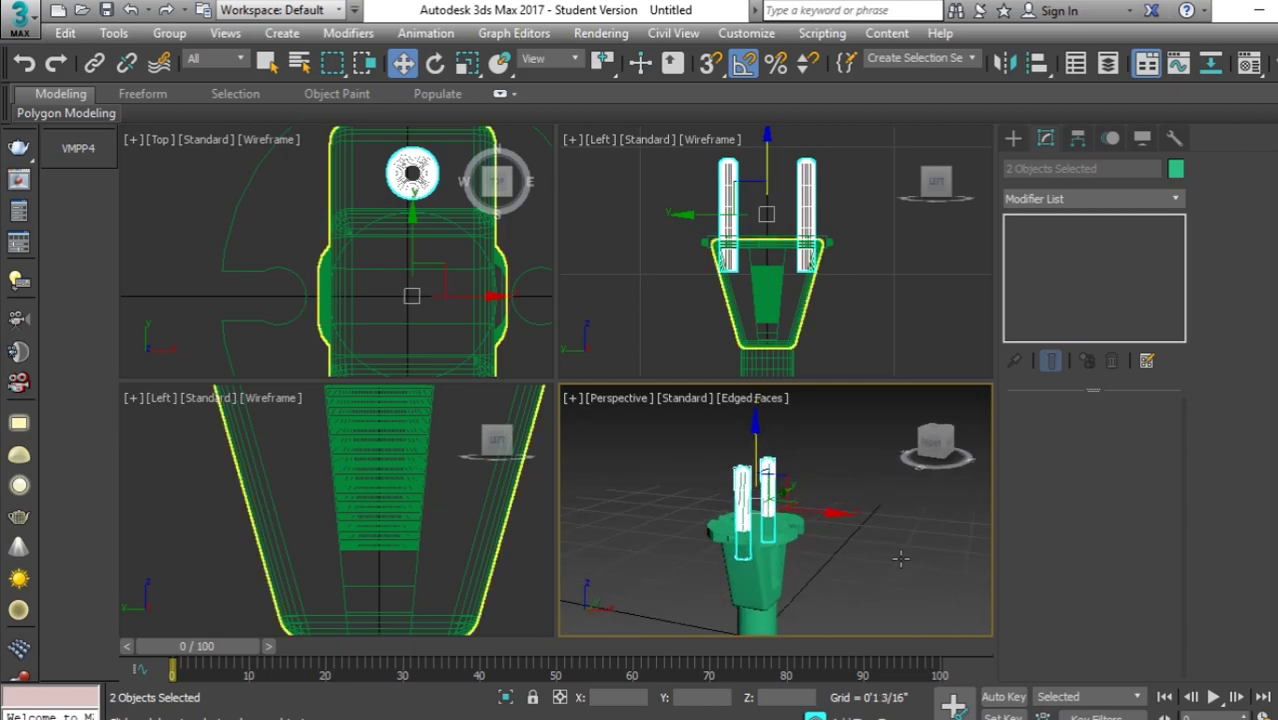
scroll(736, 553, up, 5)
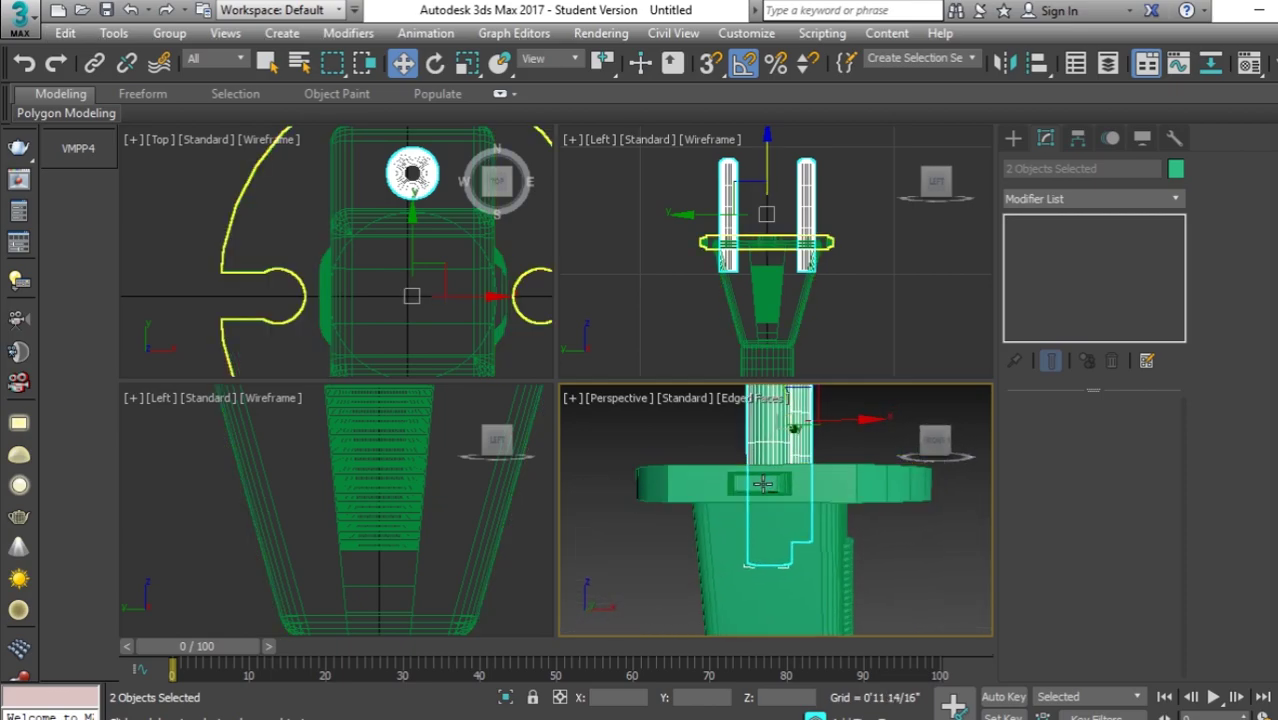
mouse_move(791, 468)
alt+middle_down()
mouse_move(739, 549)
mouse_move(776, 442)
alt+middle_up()
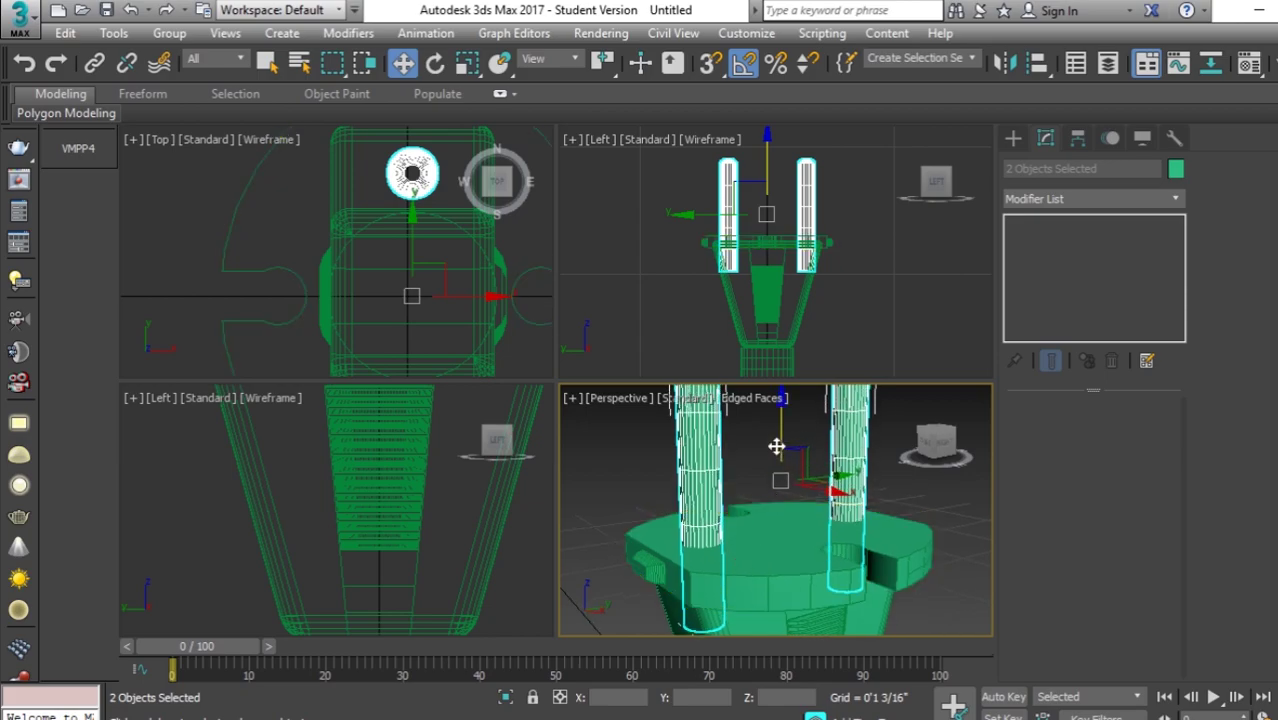
alt+middle_drag(776, 496, 713, 512)
scroll(713, 512, down, 3)
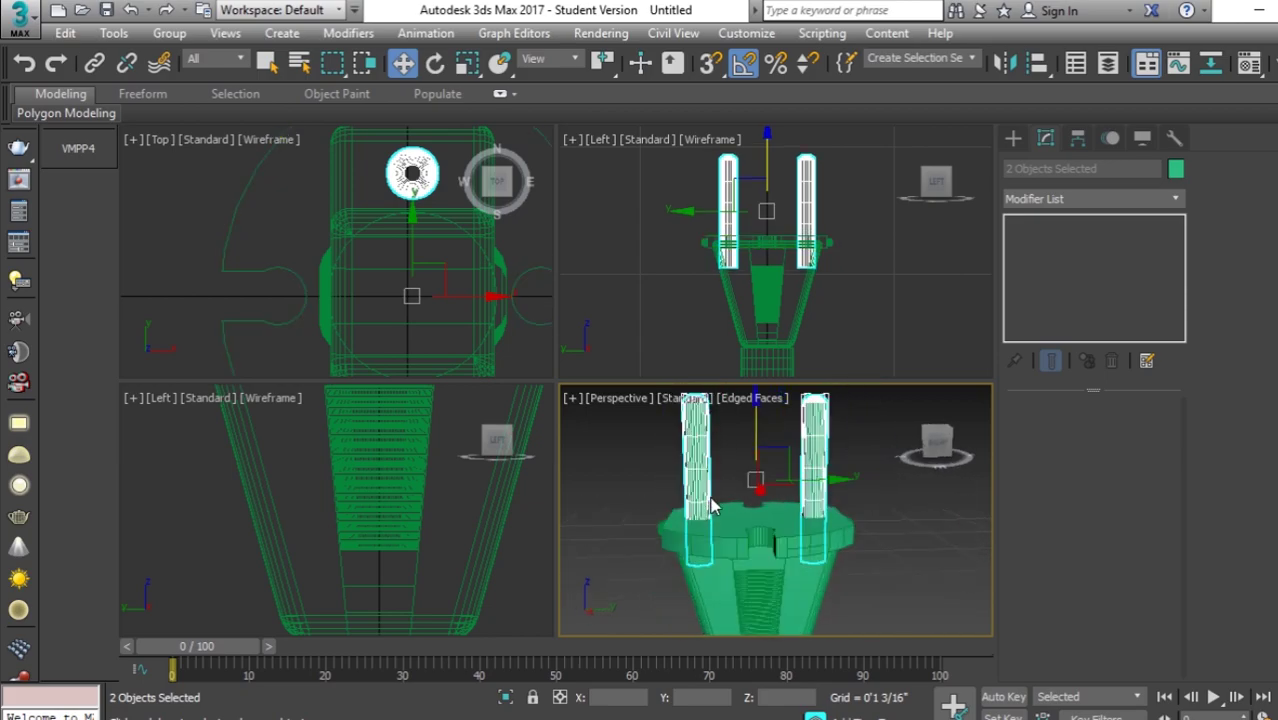
scroll(784, 532, down, 3)
scroll(745, 585, up, 4)
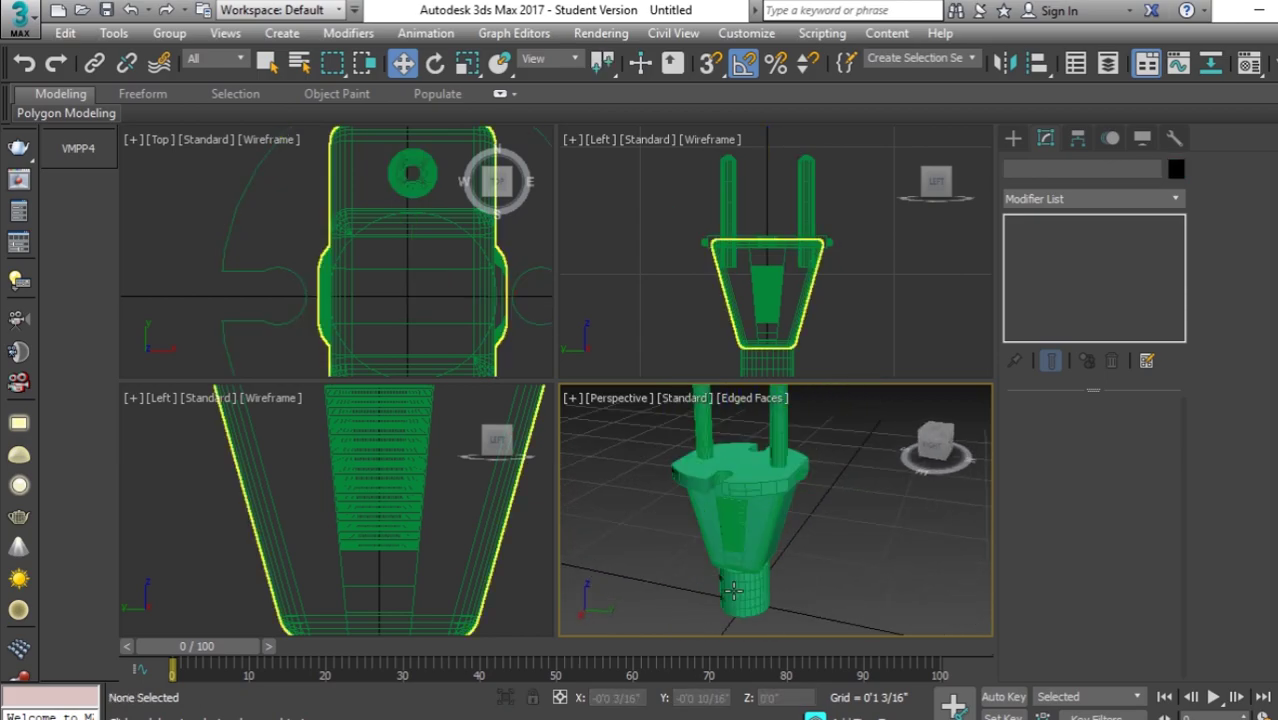
scroll(750, 588, up, 3)
- Place a single copy of the cord-end cylinder just below the original
click(757, 590)
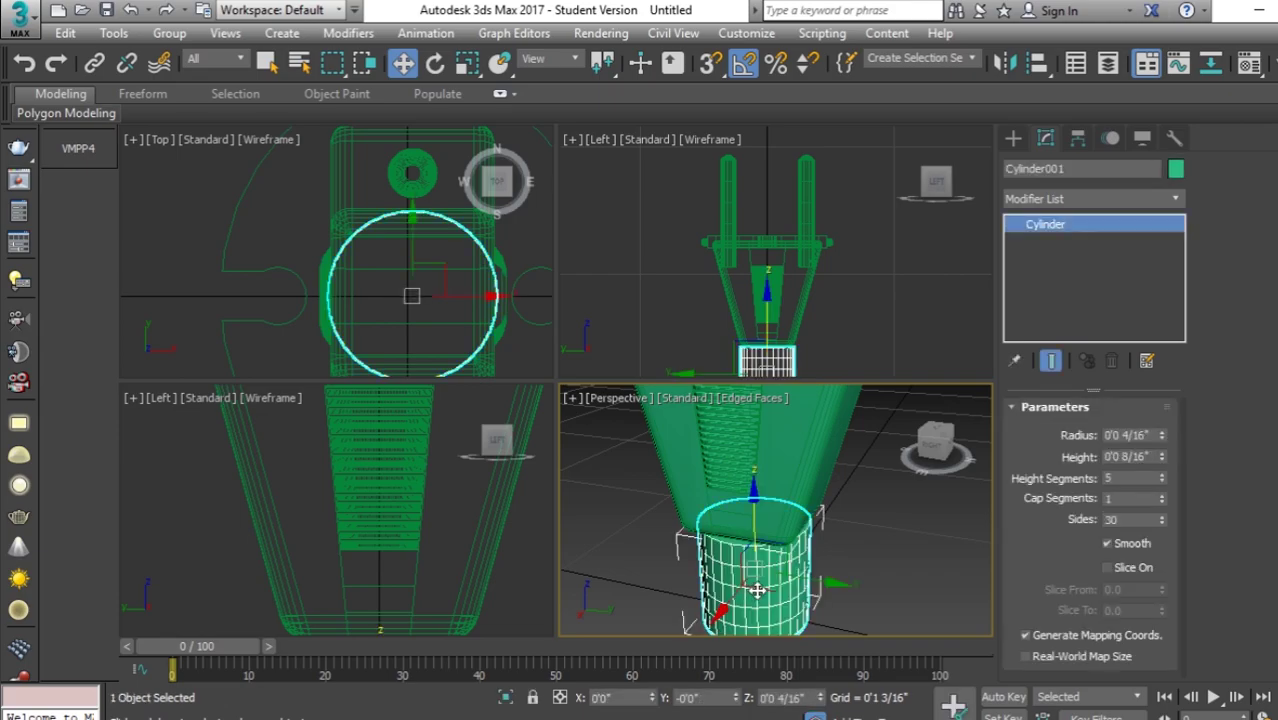
scroll(757, 590, down, 2)
mouse_move(765, 588)
alt+middle_down()
mouse_move(904, 548)
mouse_move(870, 577)
alt+middle_up()
scroll(761, 559, up, 2)
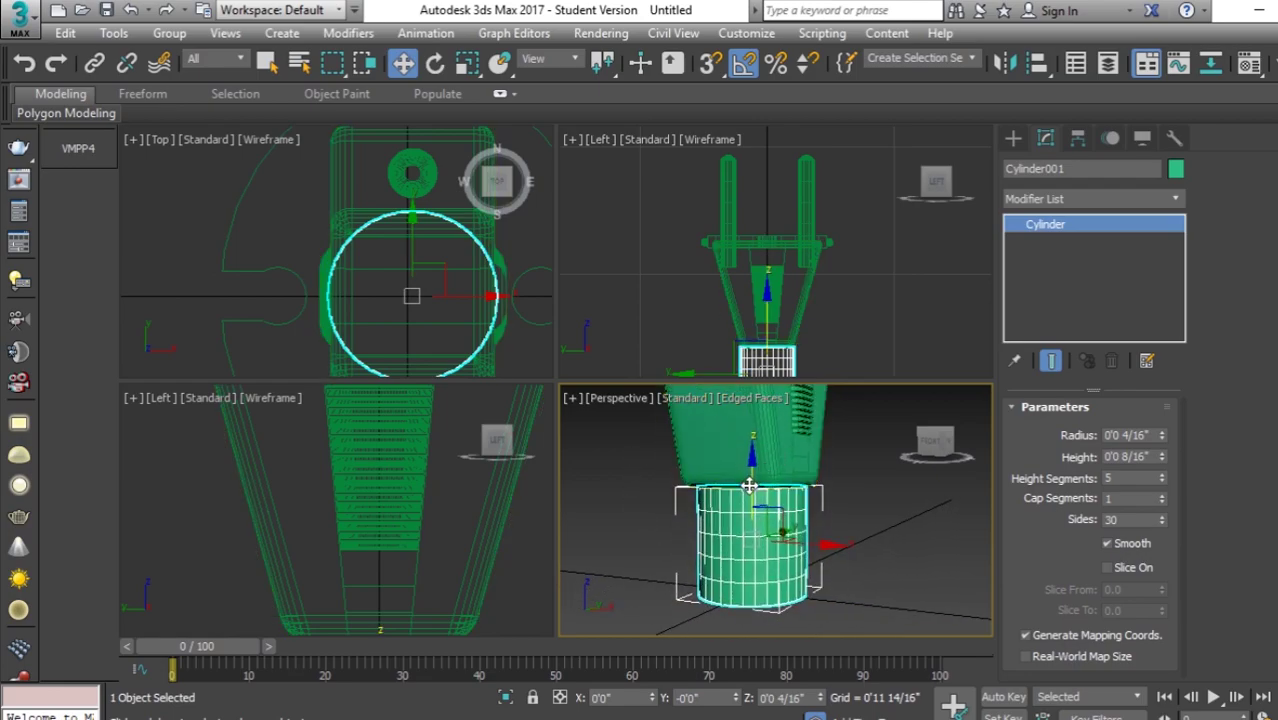
shift+drag(752, 505, 730, 557)
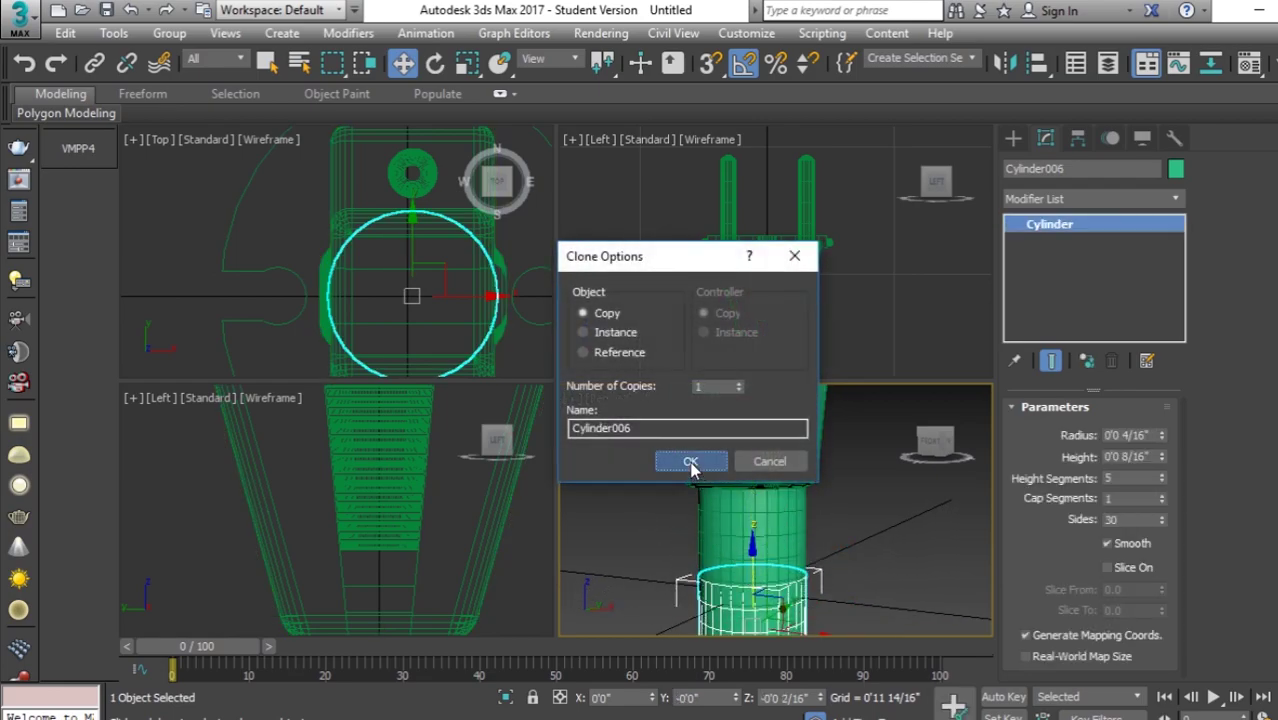
click(690, 463)
- Set the copied cylinder's height to 0'0 1/16"
alt+middle_drag(808, 505, 750, 435)
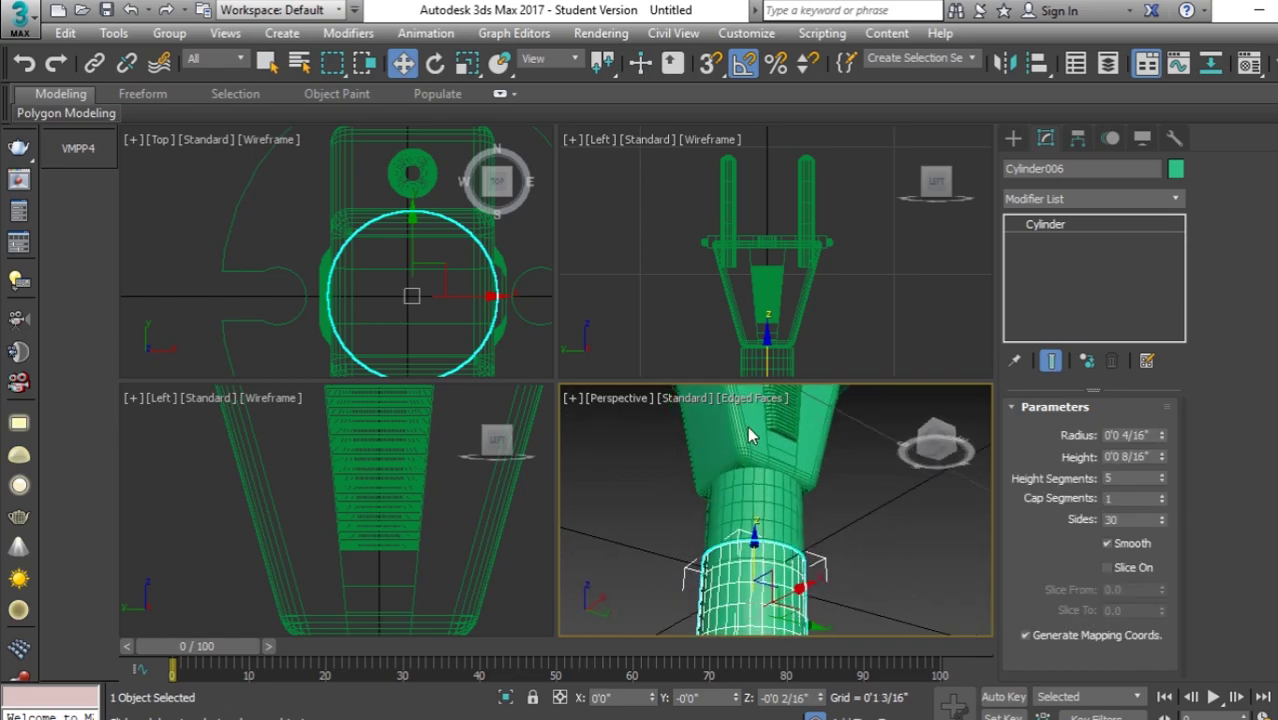
scroll(750, 440, up, 4)
scroll(745, 468, down, 3)
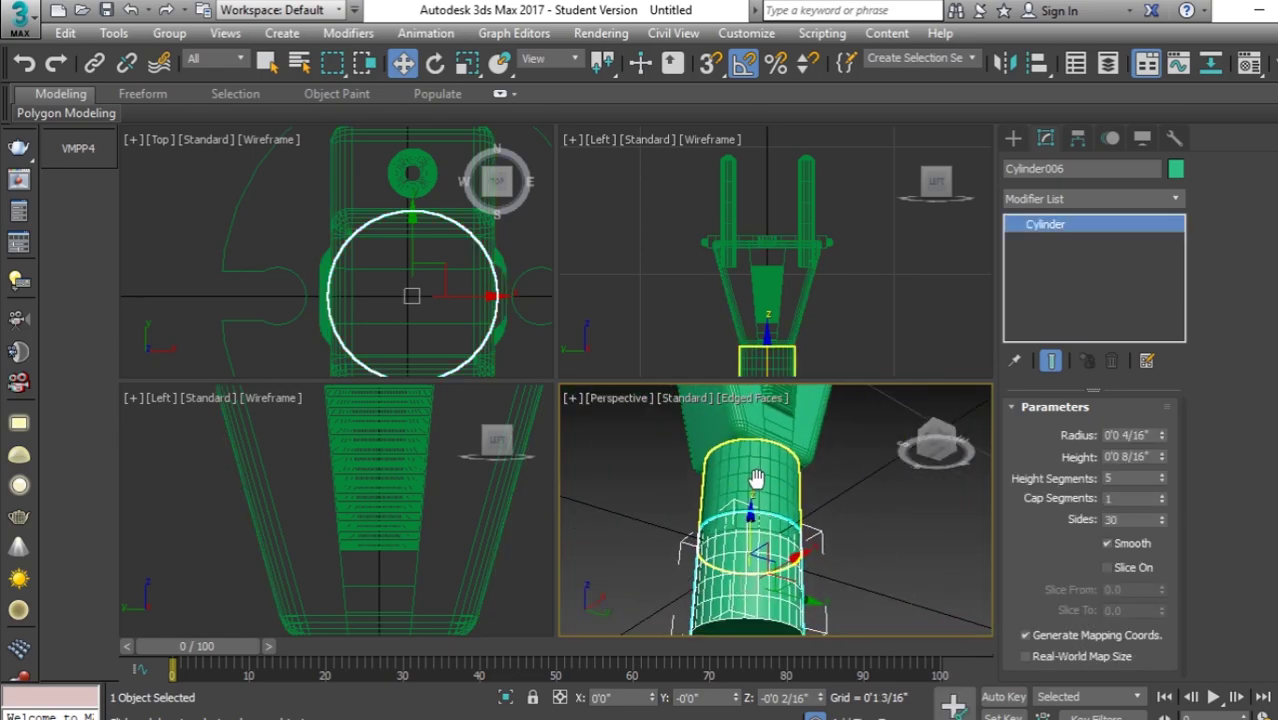
alt+middle_drag(756, 480, 1108, 498)
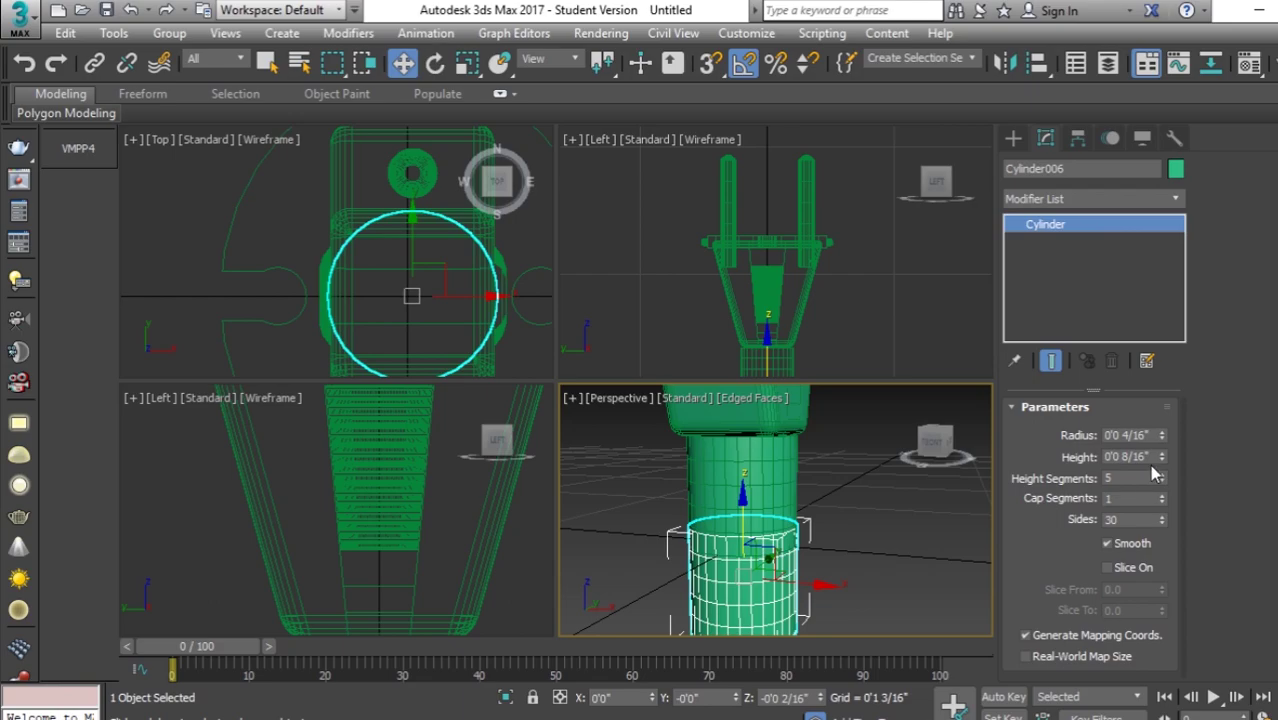
drag(1161, 459, 1164, 541)
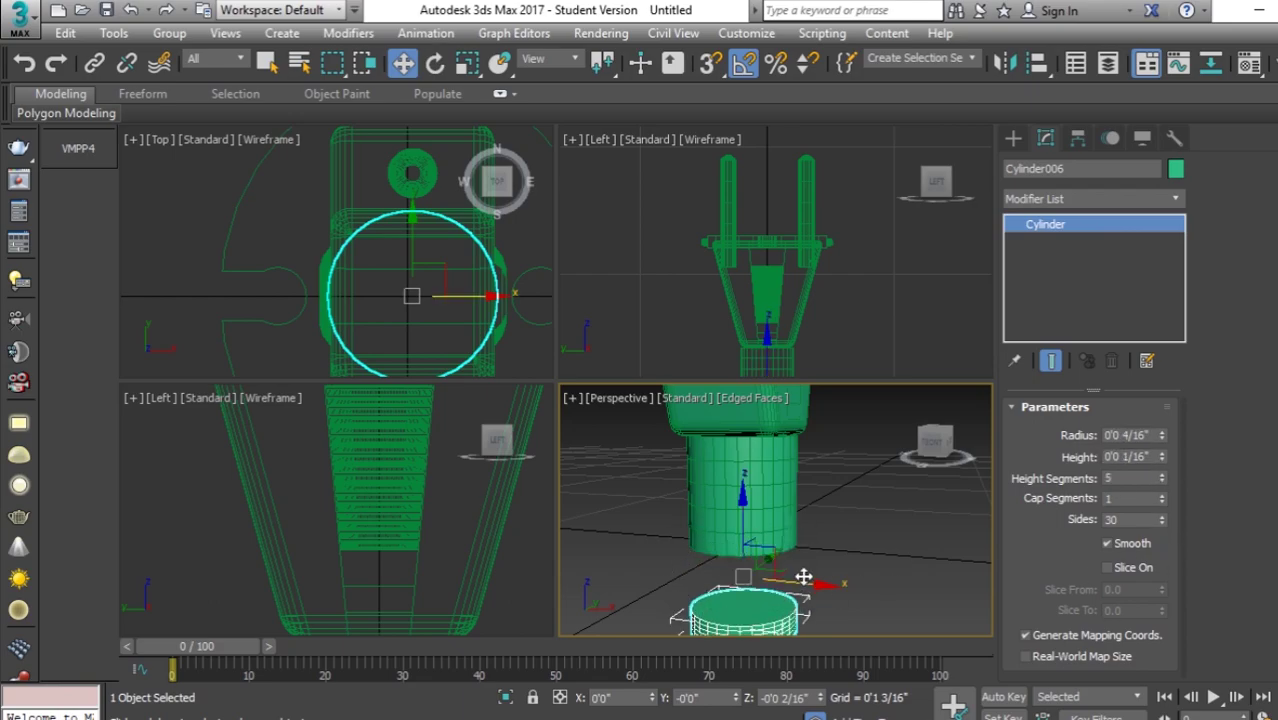
middle_drag(804, 577, 804, 497)
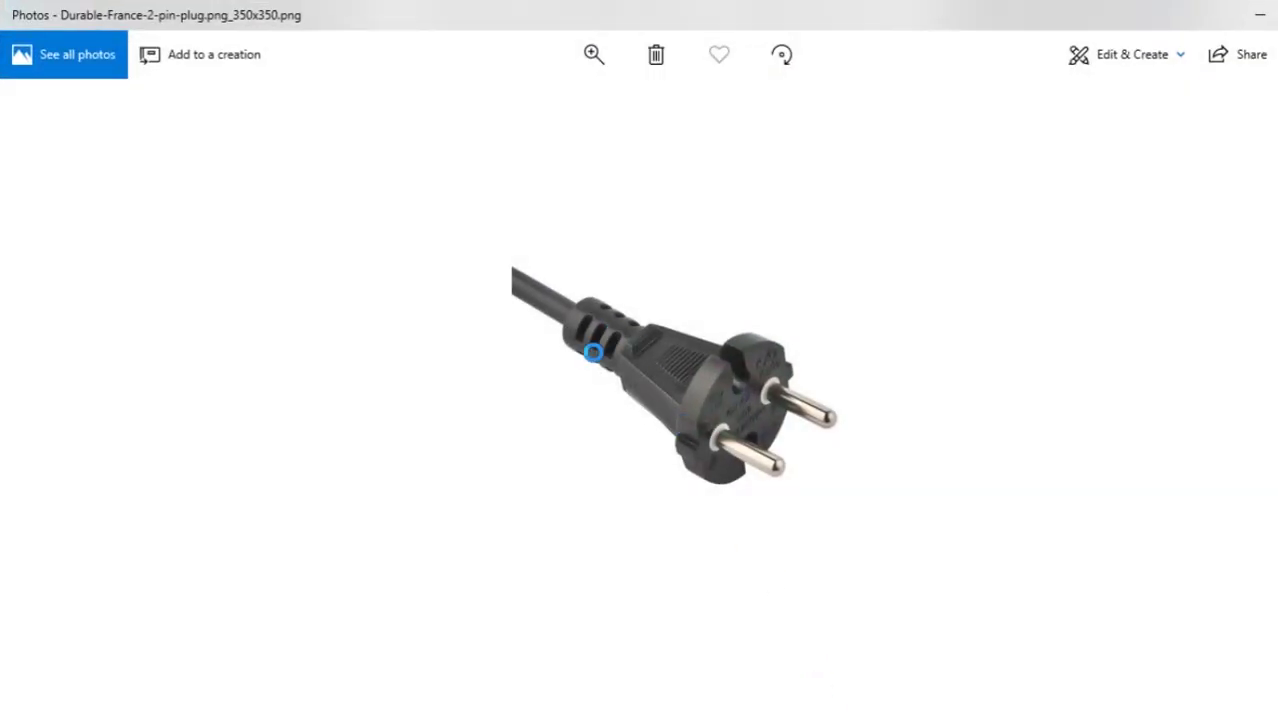
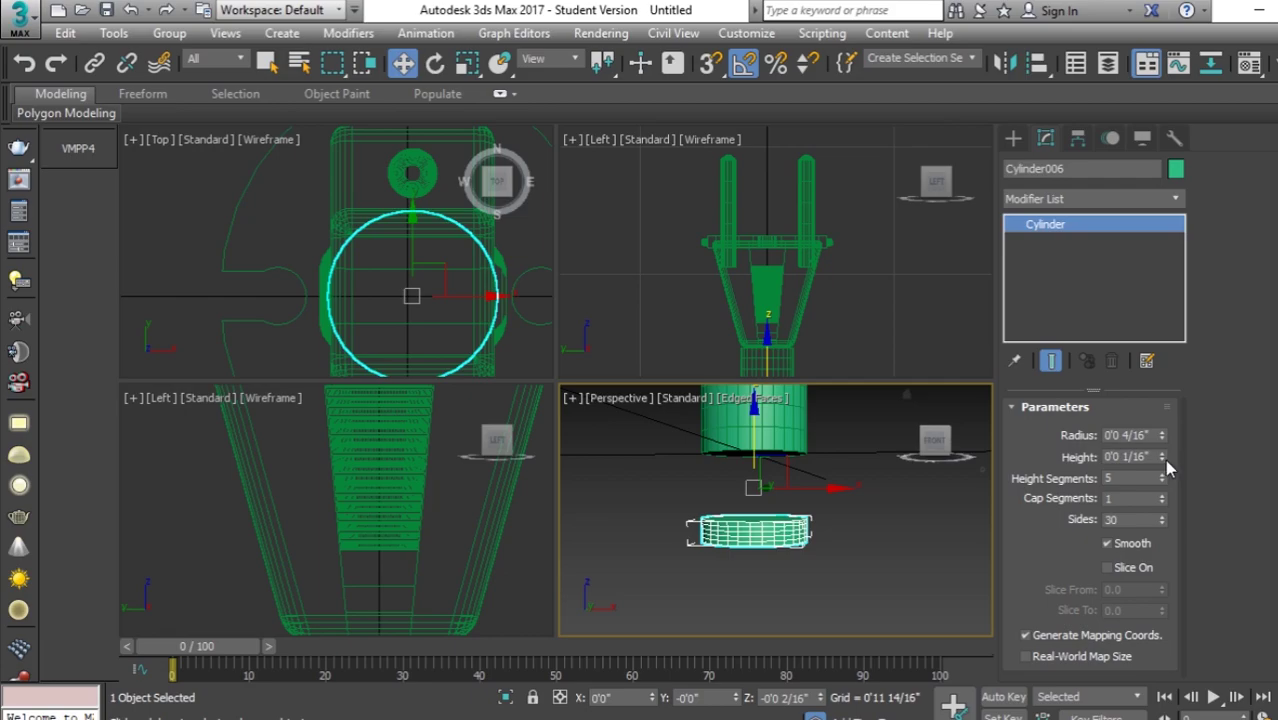
- Flatten Cylinder006 to a height of 0 and raise it along Z
drag(1162, 458, 1165, 481)
alt+middle_drag(695, 548, 642, 595)
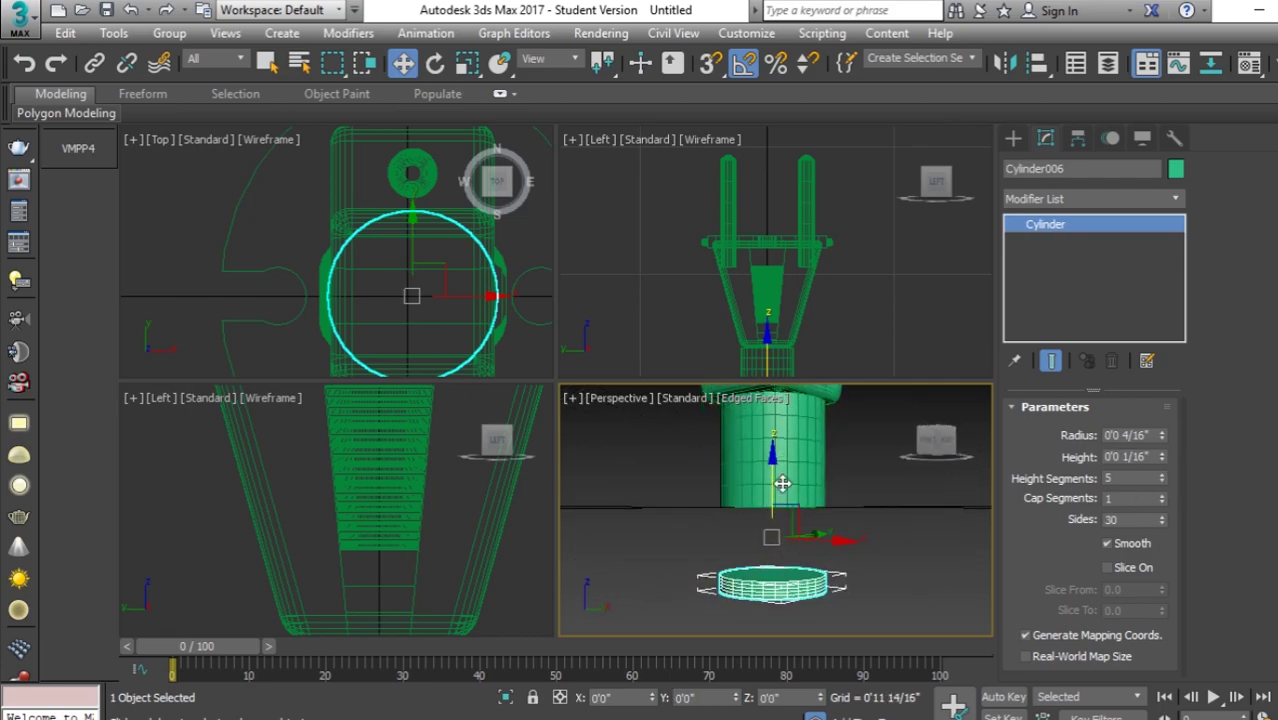
drag(784, 528, 785, 516)
mouse_move(785, 516)
alt+middle_down()
mouse_move(951, 585)
mouse_move(864, 503)
alt+middle_up()
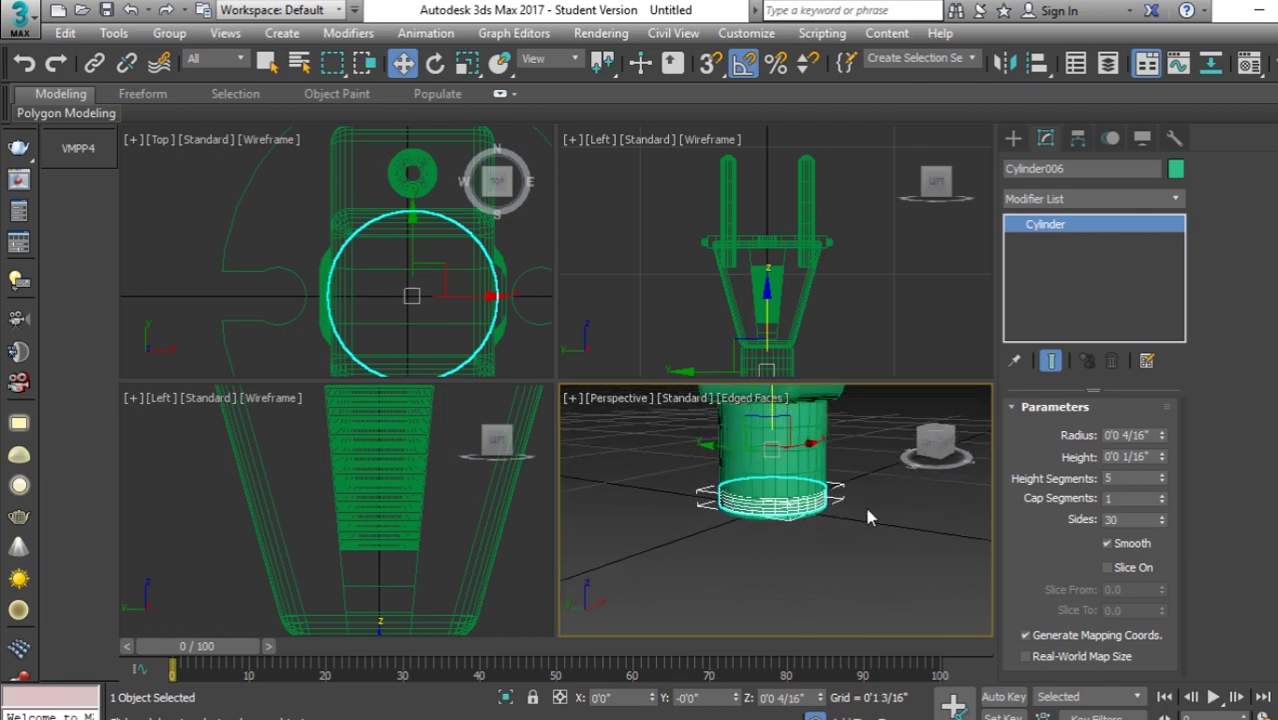
scroll(744, 485, up, 3)
drag(744, 485, 837, 519)
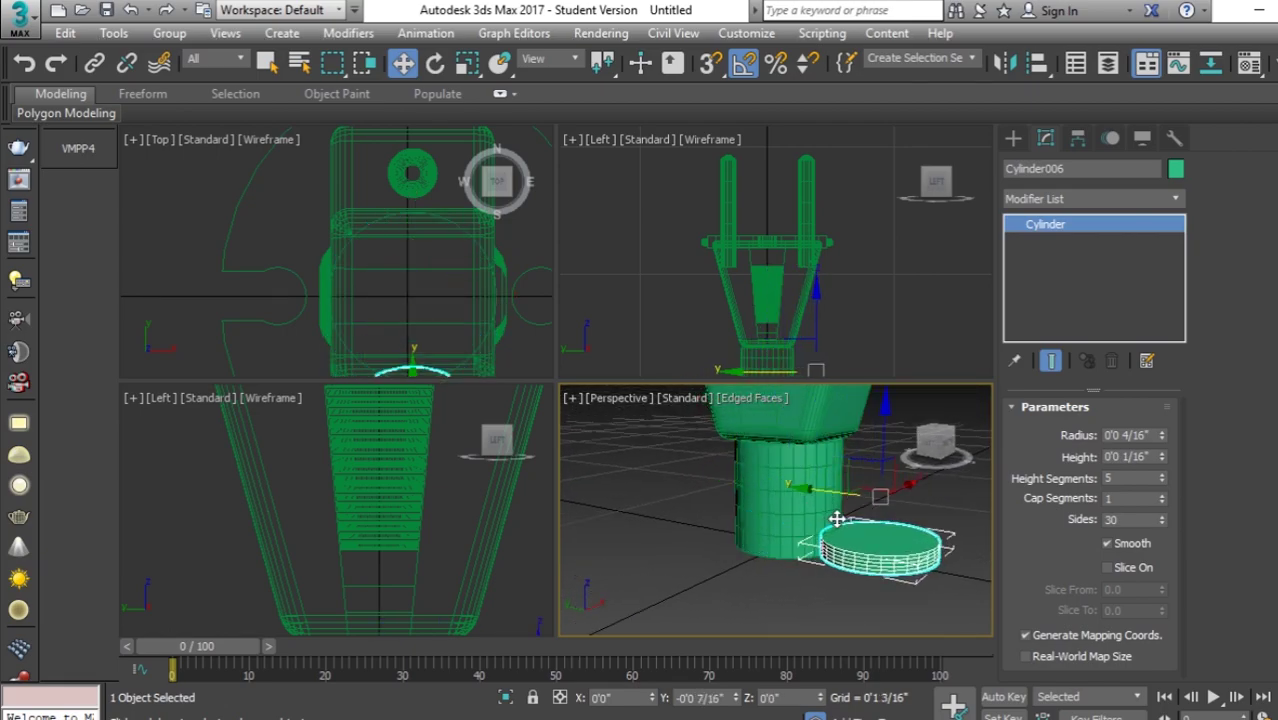
mouse_move(835, 521)
alt+middle_down()
mouse_move(582, 511)
mouse_move(801, 511)
mouse_move(901, 561)
alt+middle_up()
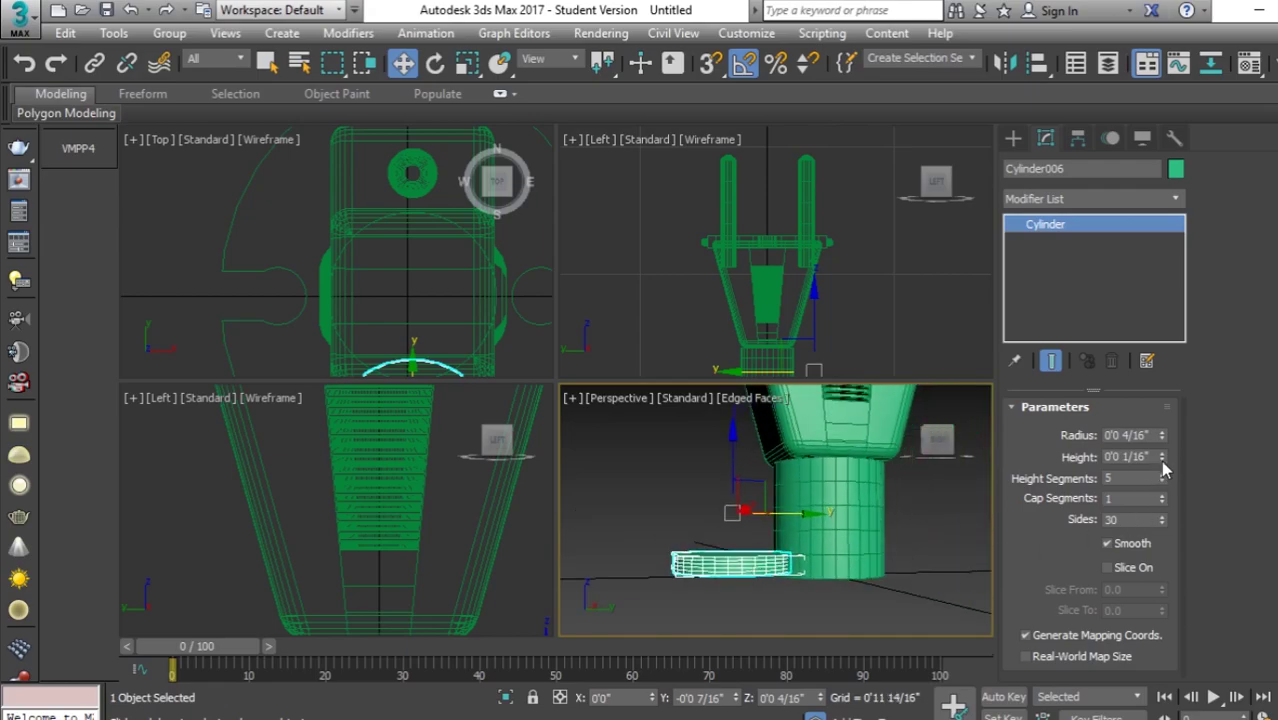
drag(1160, 460, 1160, 490)
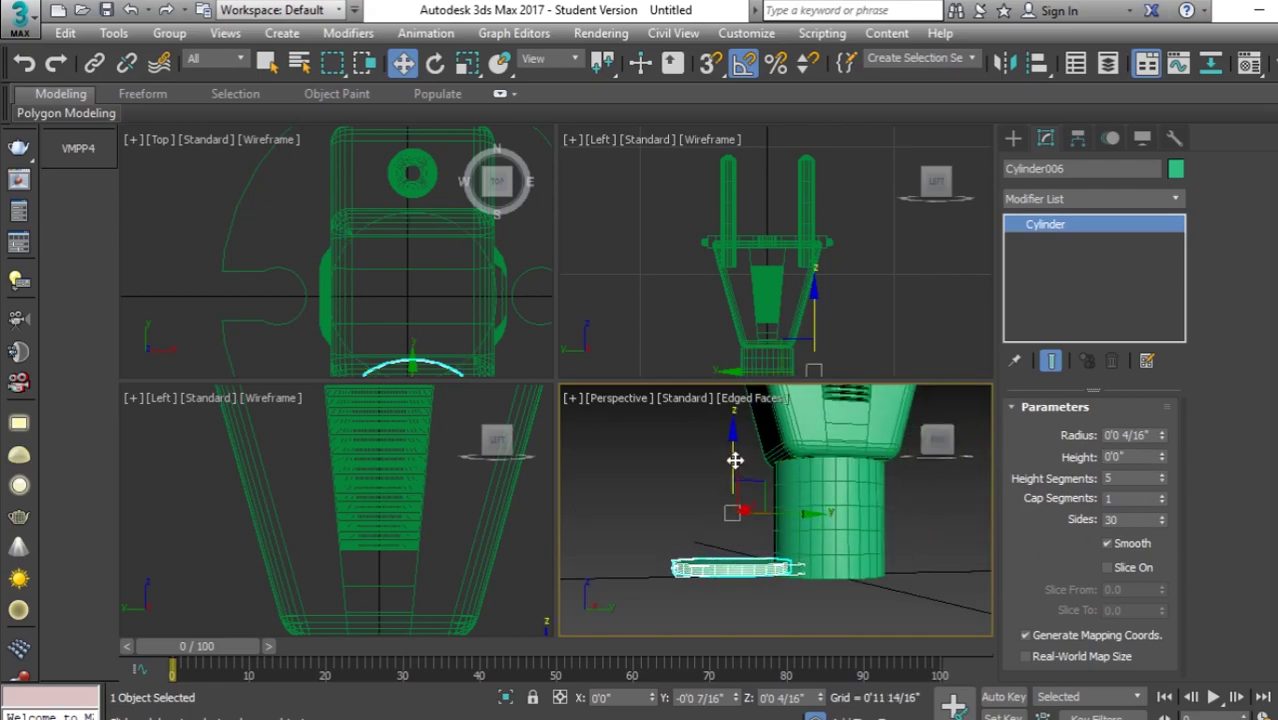
drag(734, 460, 733, 423)
mouse_move(733, 423)
alt+middle_down()
mouse_move(834, 587)
mouse_move(909, 585)
alt+middle_up()
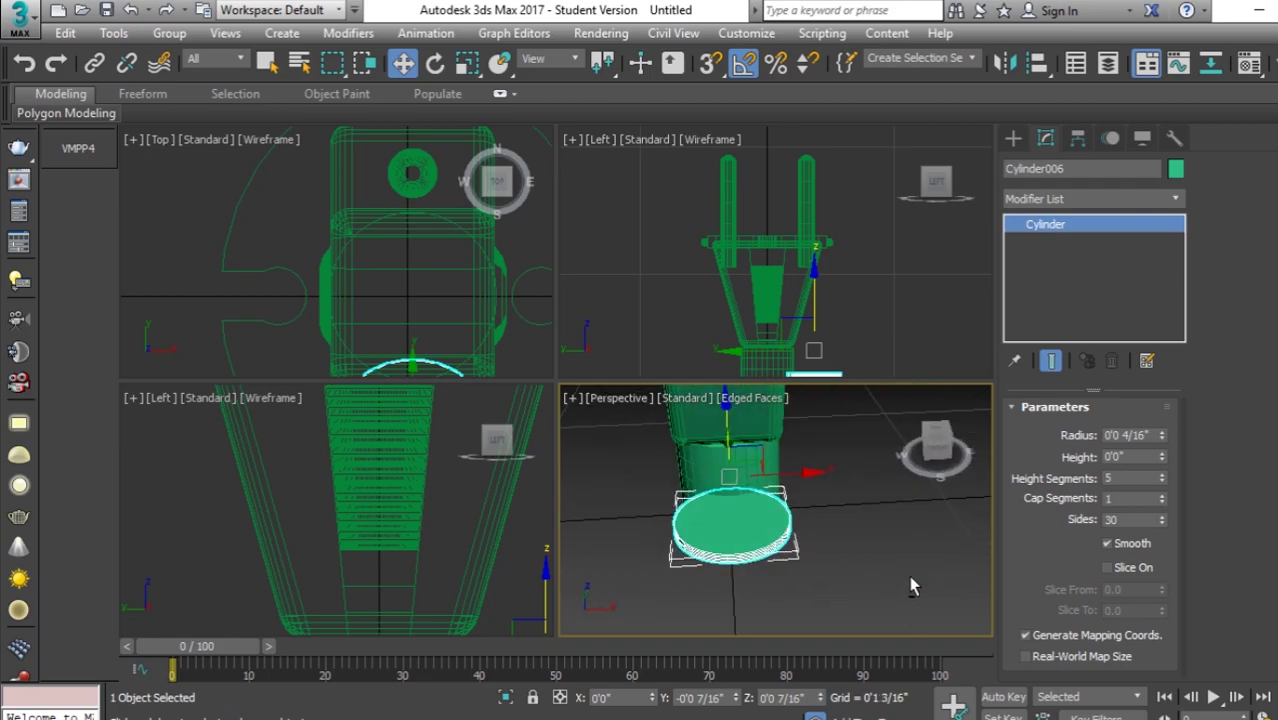
- Align the disc to the large cylinder's pivot, then move it left under the base
key(shift+a)
click(760, 480)
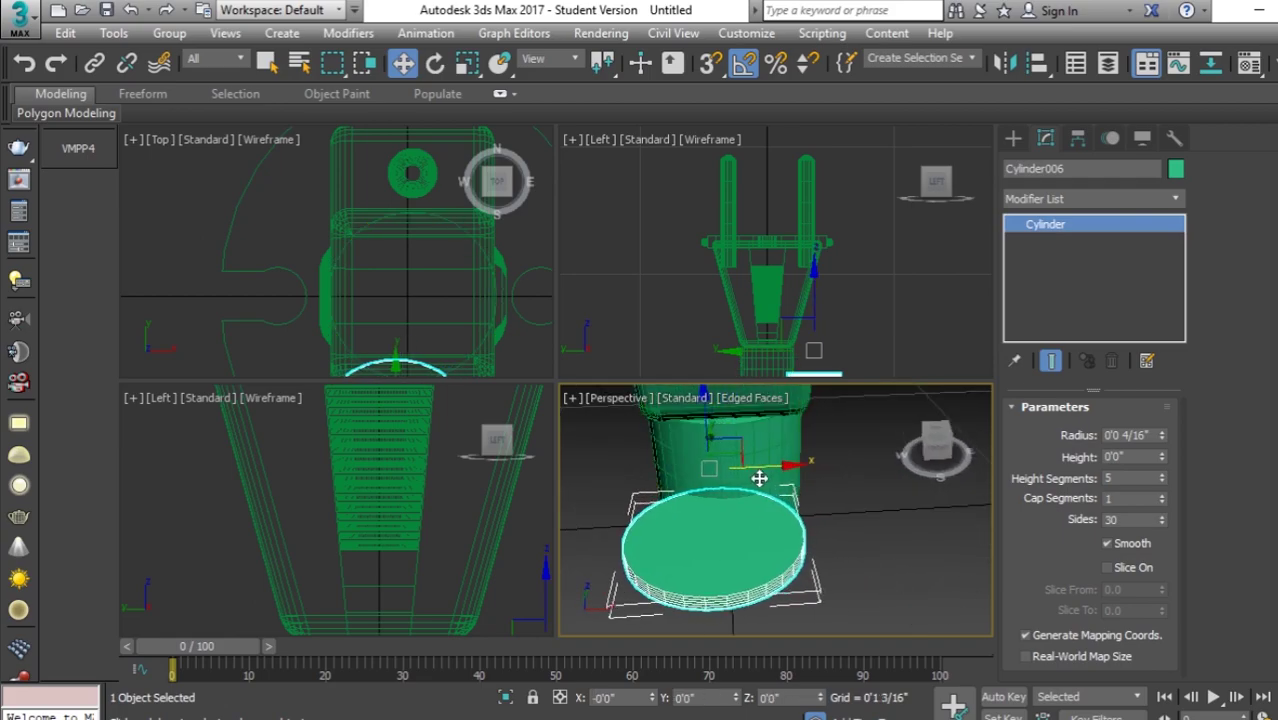
drag(760, 480, 683, 461)
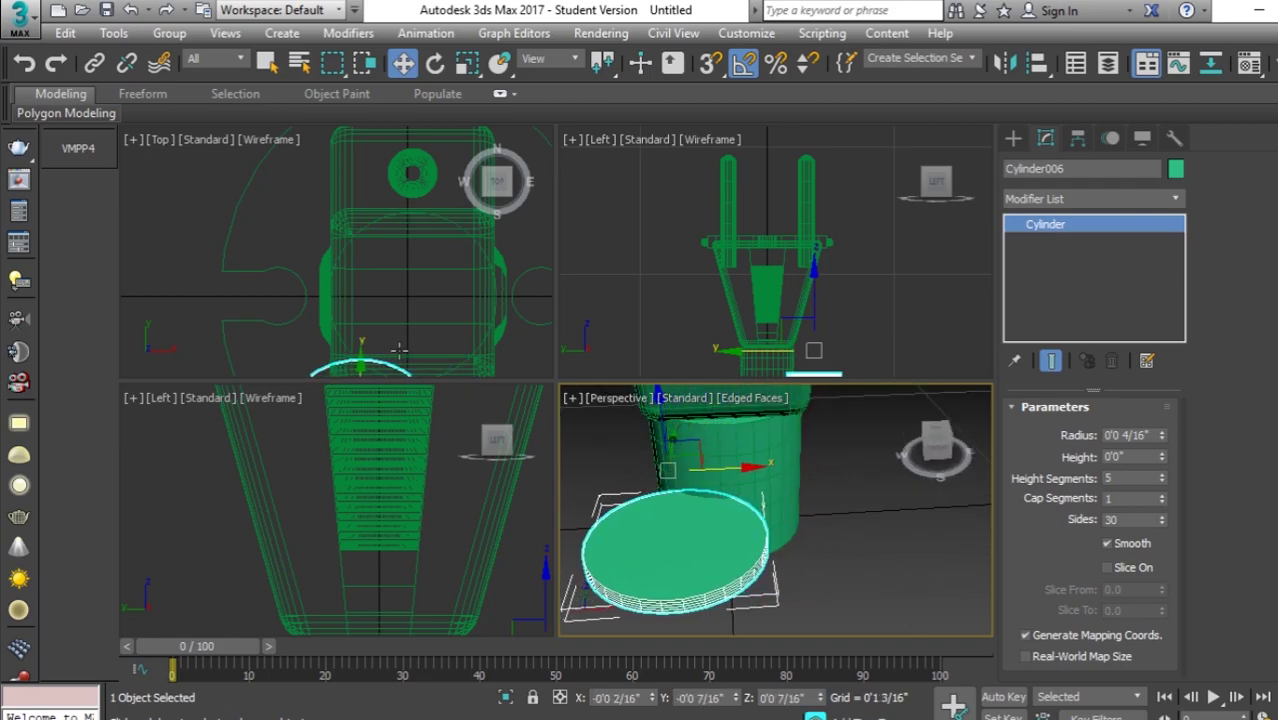
middle_drag(398, 349, 355, 250)
scroll(355, 250, down, 1)
scroll(325, 286, down, 1)
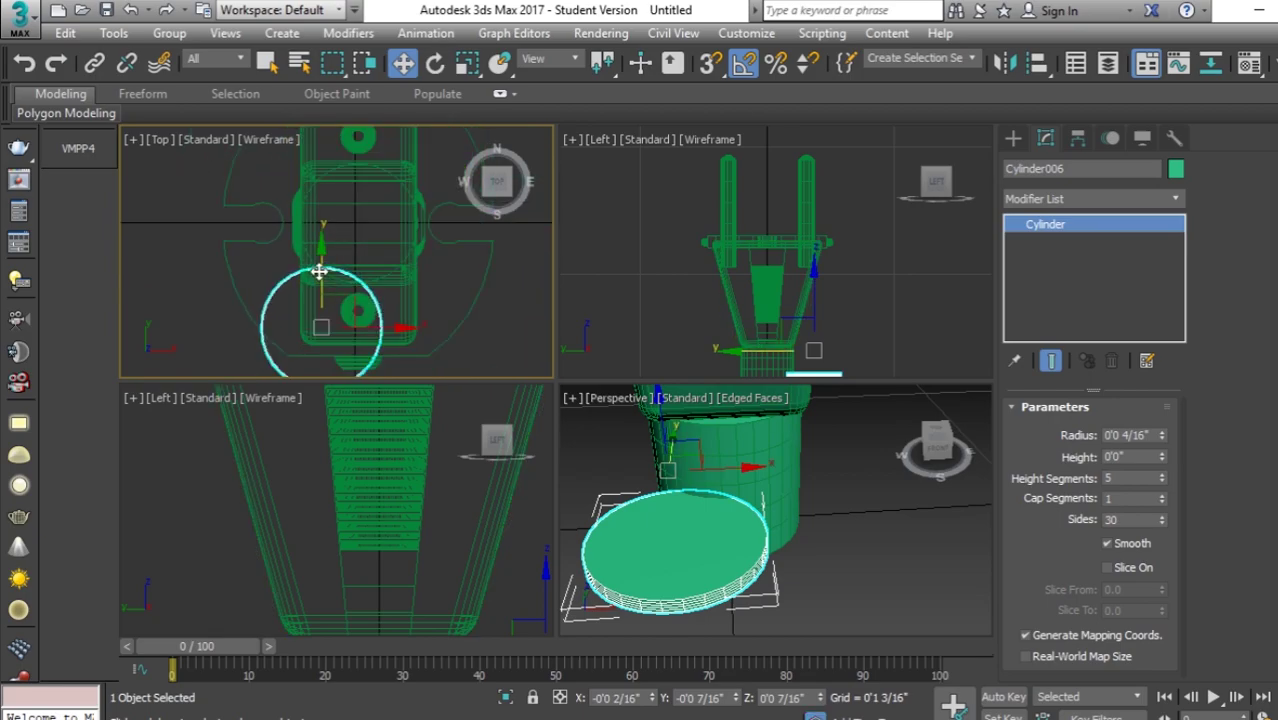
drag(318, 271, 323, 266)
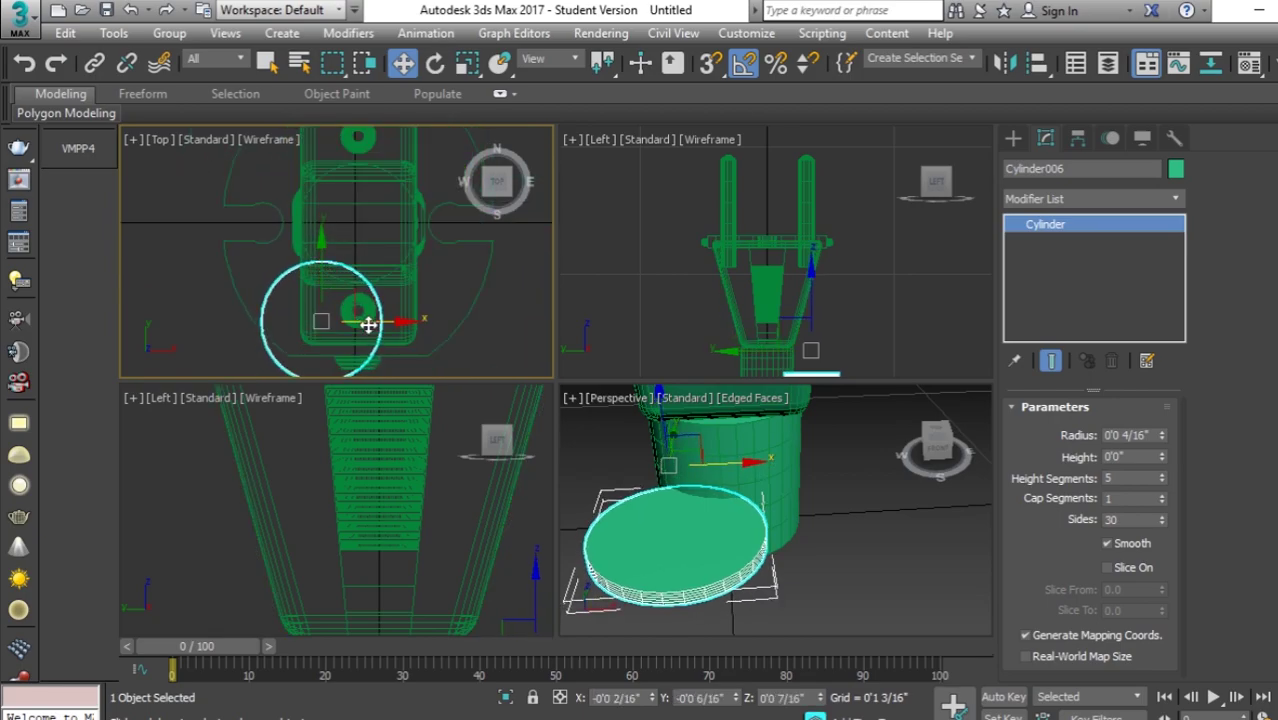
drag(319, 276, 328, 272)
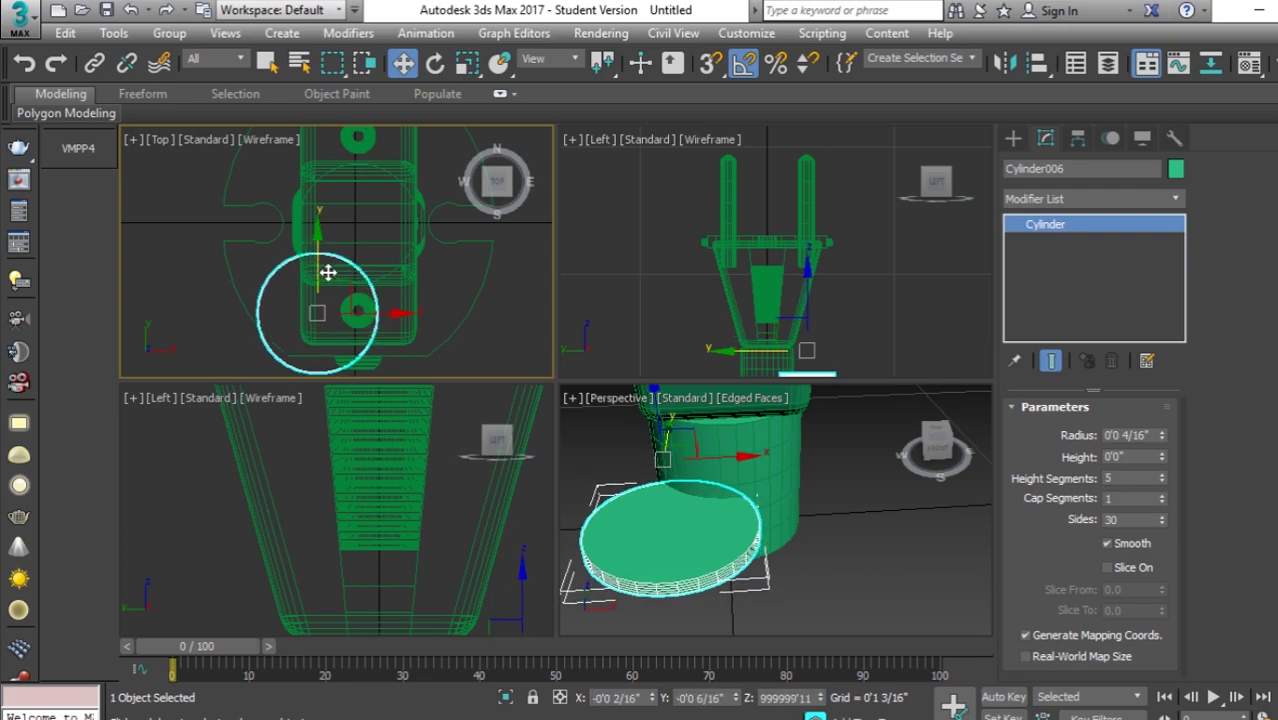
mouse_move(364, 318)
mouse_down()
mouse_move(354, 325)
mouse_move(483, 313)
mouse_up()
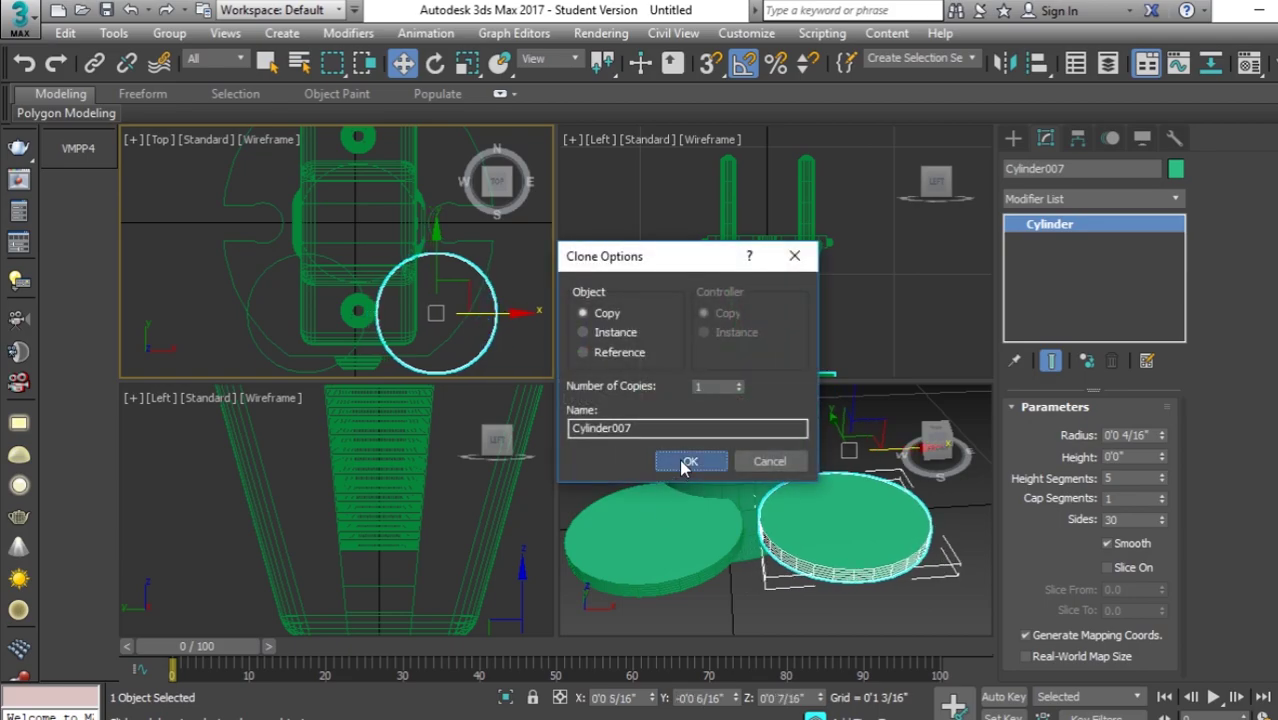
- Make the copy Cylinder007 and place it on the right side
click(689, 461)
drag(437, 277, 438, 260)
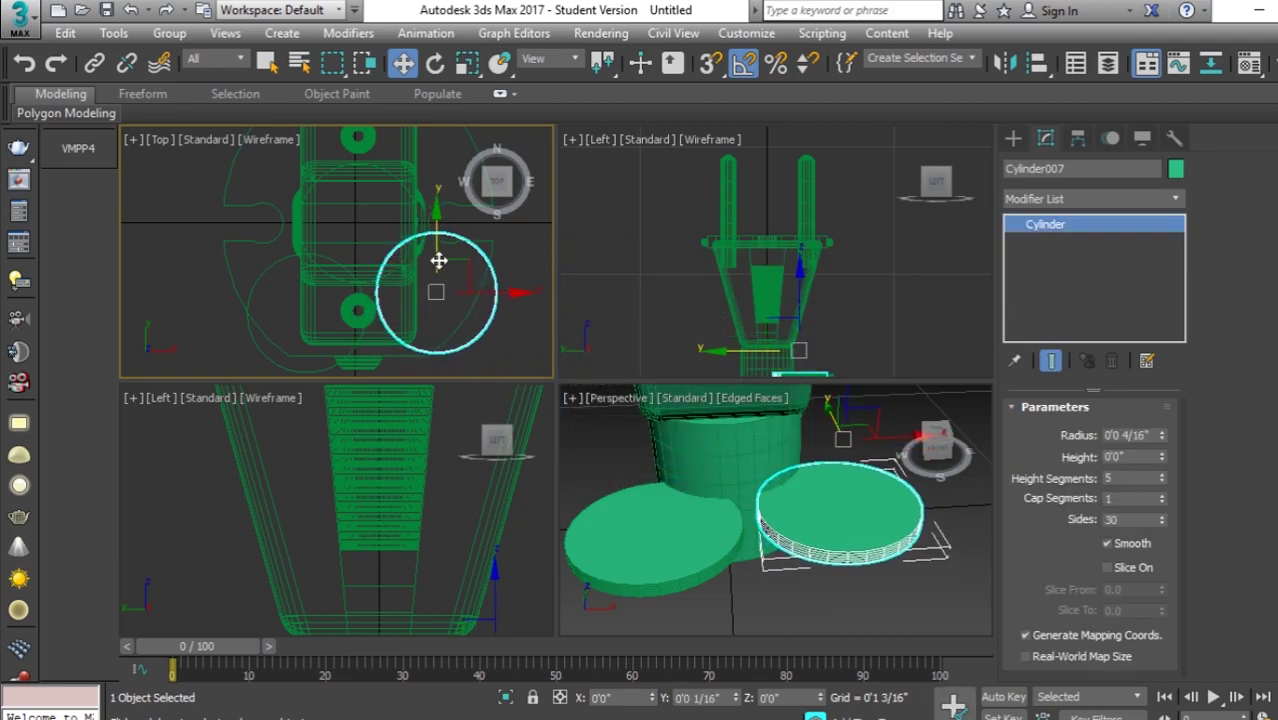
mouse_move(784, 530)
alt+middle_down()
mouse_move(752, 470)
mouse_move(807, 443)
mouse_move(850, 371)
mouse_move(792, 580)
alt+middle_up()
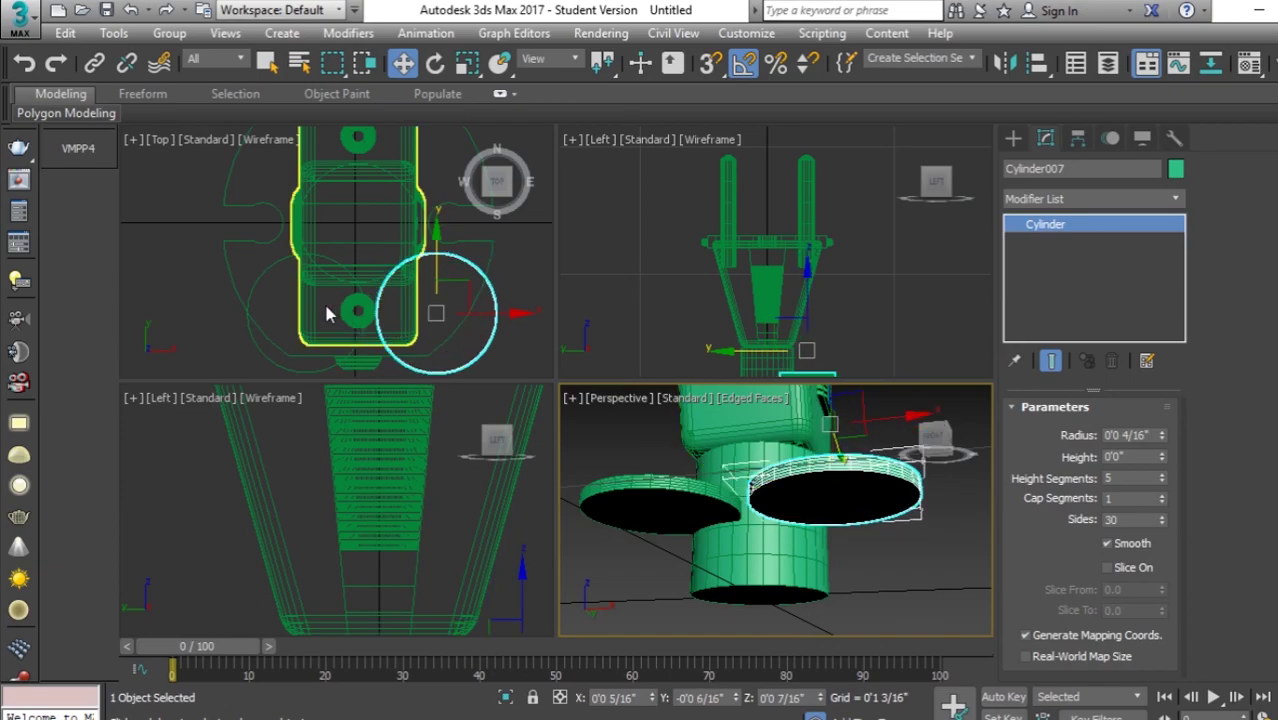
- Move Cylinder006 further left and nudge Cylinder007 into place on the right
click(264, 273)
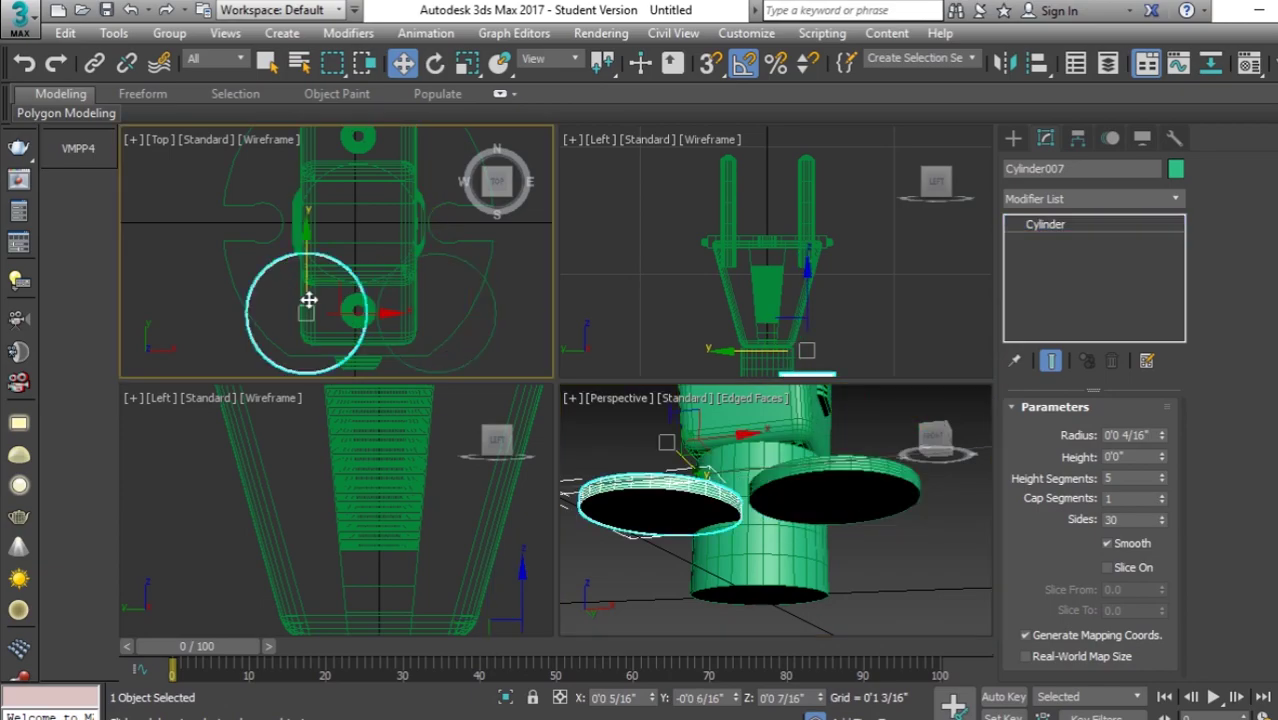
drag(350, 315, 344, 318)
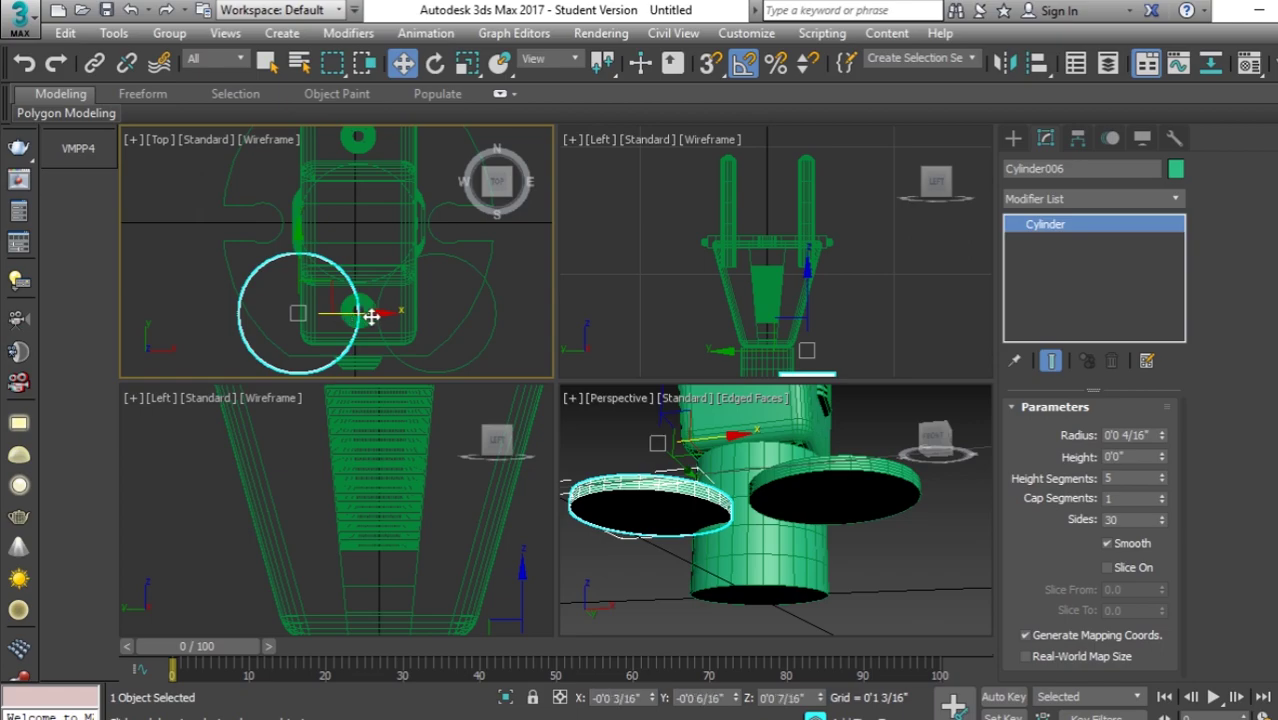
click(452, 260)
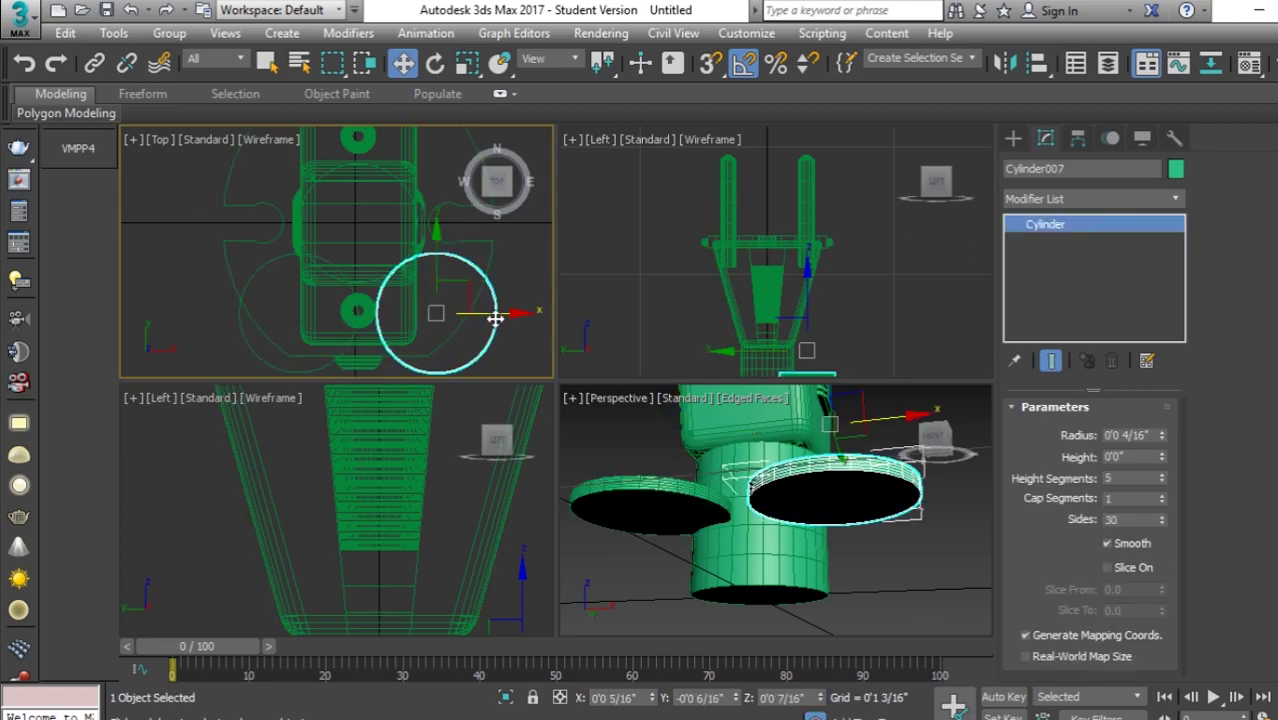
drag(495, 322, 486, 322)
scroll(820, 495, up, 3)
scroll(820, 495, up, 2)
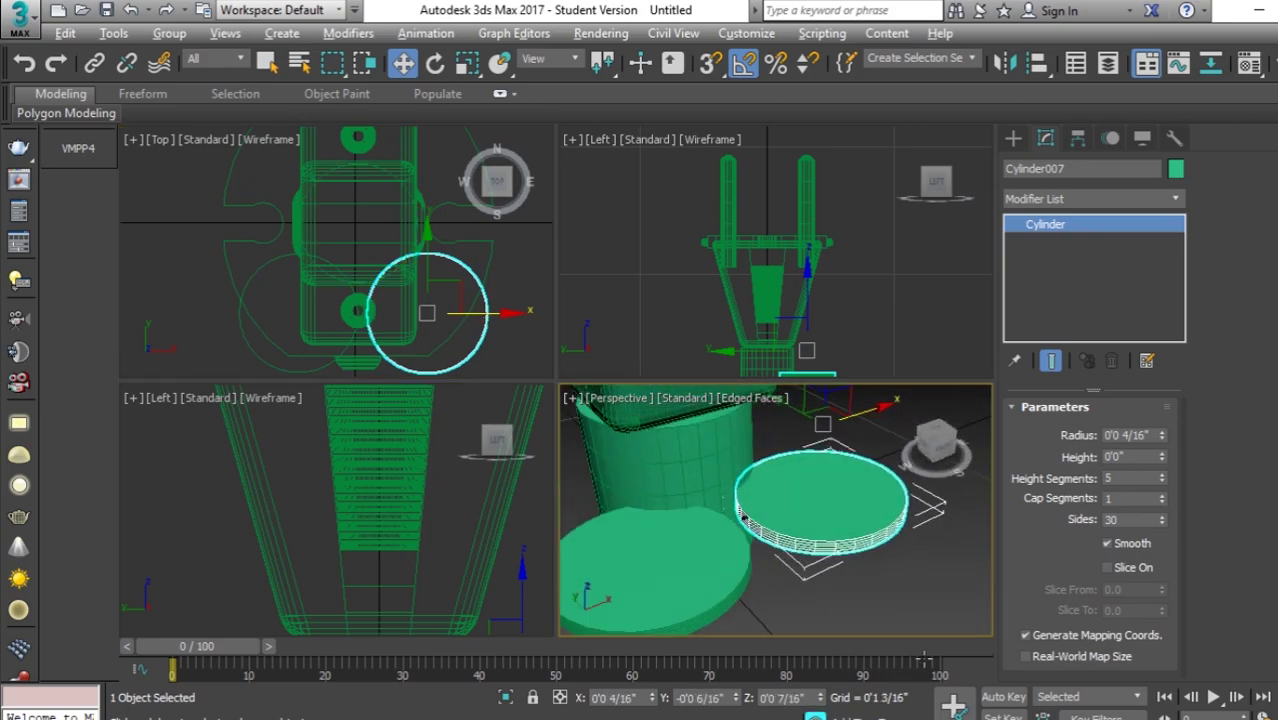
scroll(820, 495, up, 2)
alt+middle_drag(800, 600, 829, 547)
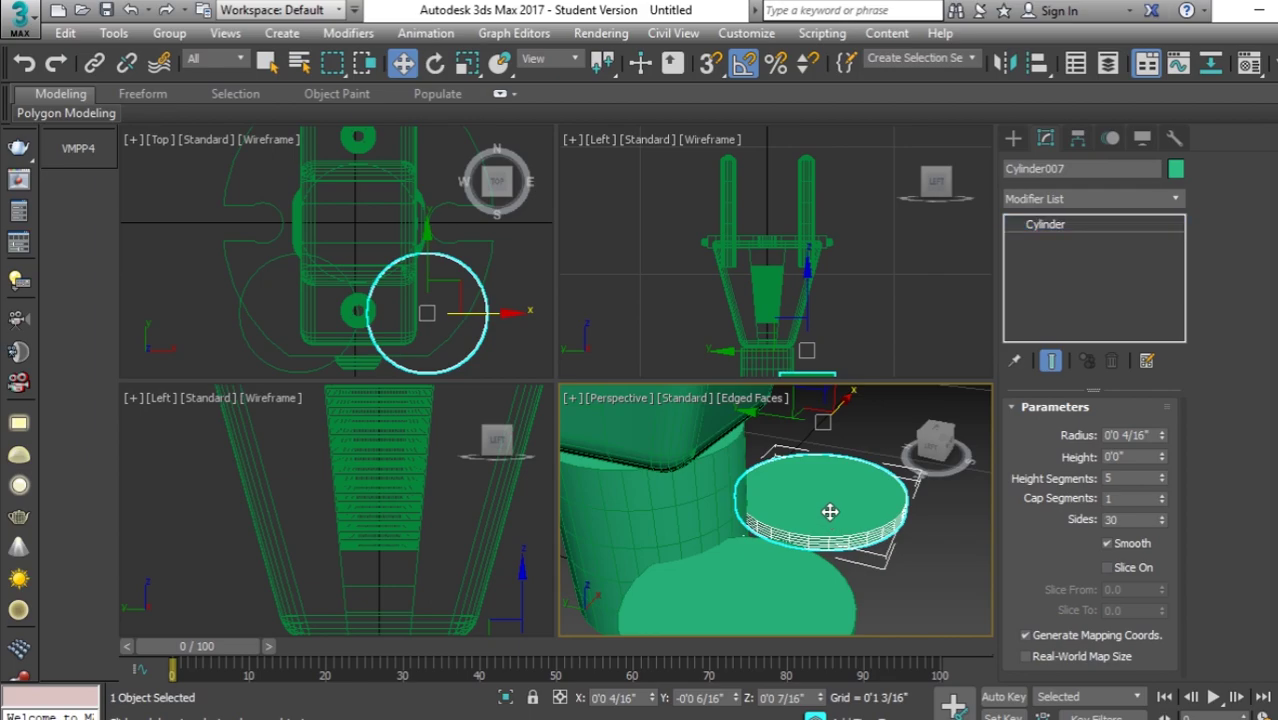
drag(776, 418, 765, 421)
alt+middle_drag(777, 548, 653, 541)
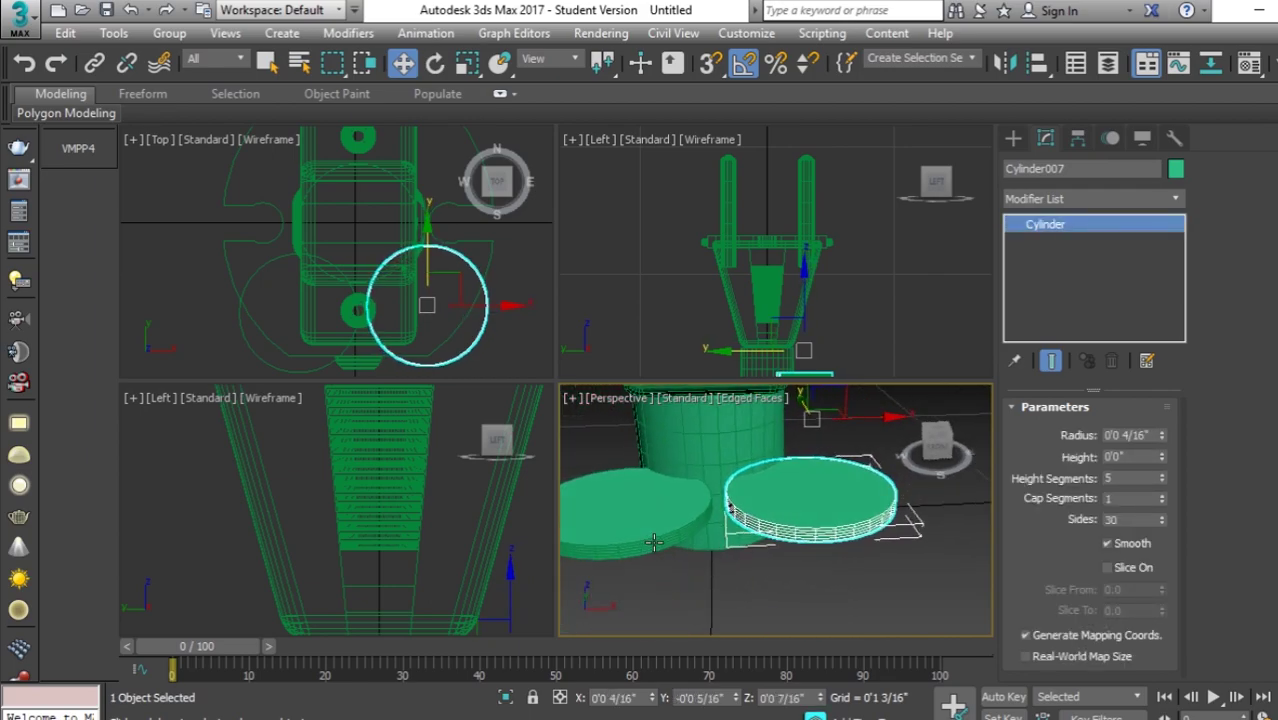
drag(862, 425, 865, 428)
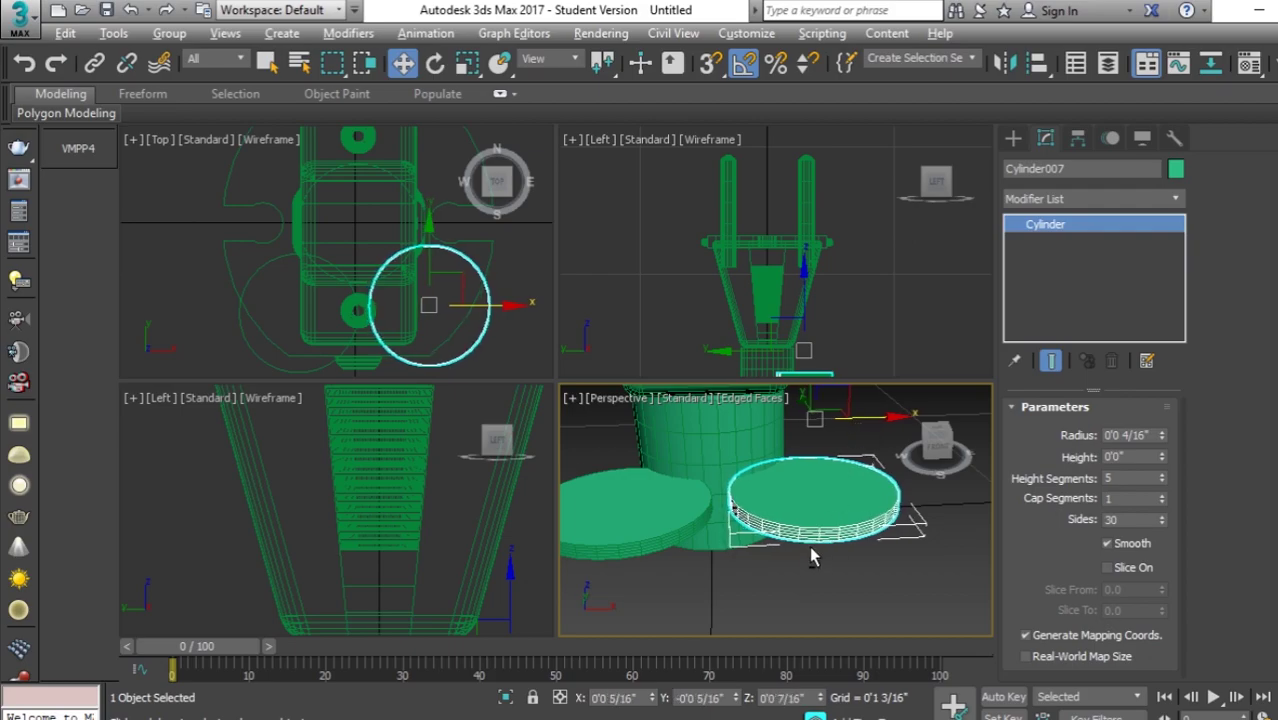
alt+middle_drag(810, 557, 690, 470)
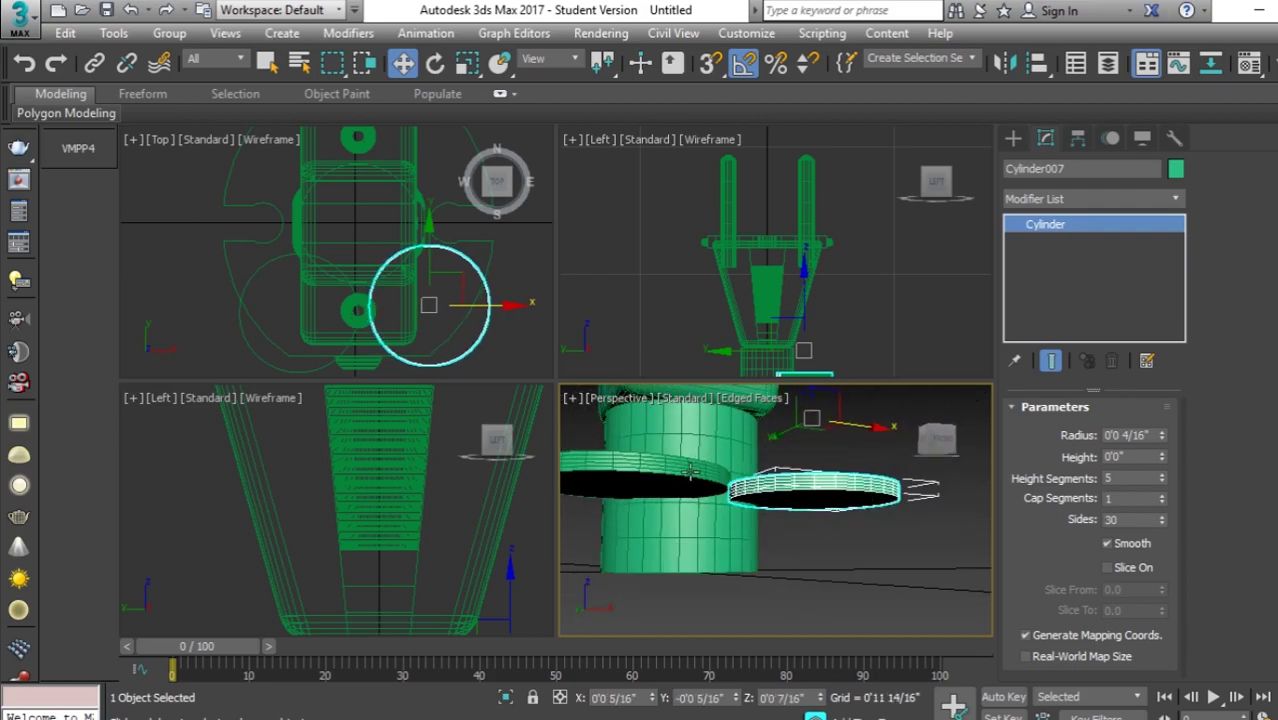
- Select both discs and copy them upward along Z, creating Cylinder008 onward
ctrl+click(690, 472)
alt+middle_drag(690, 472, 766, 540)
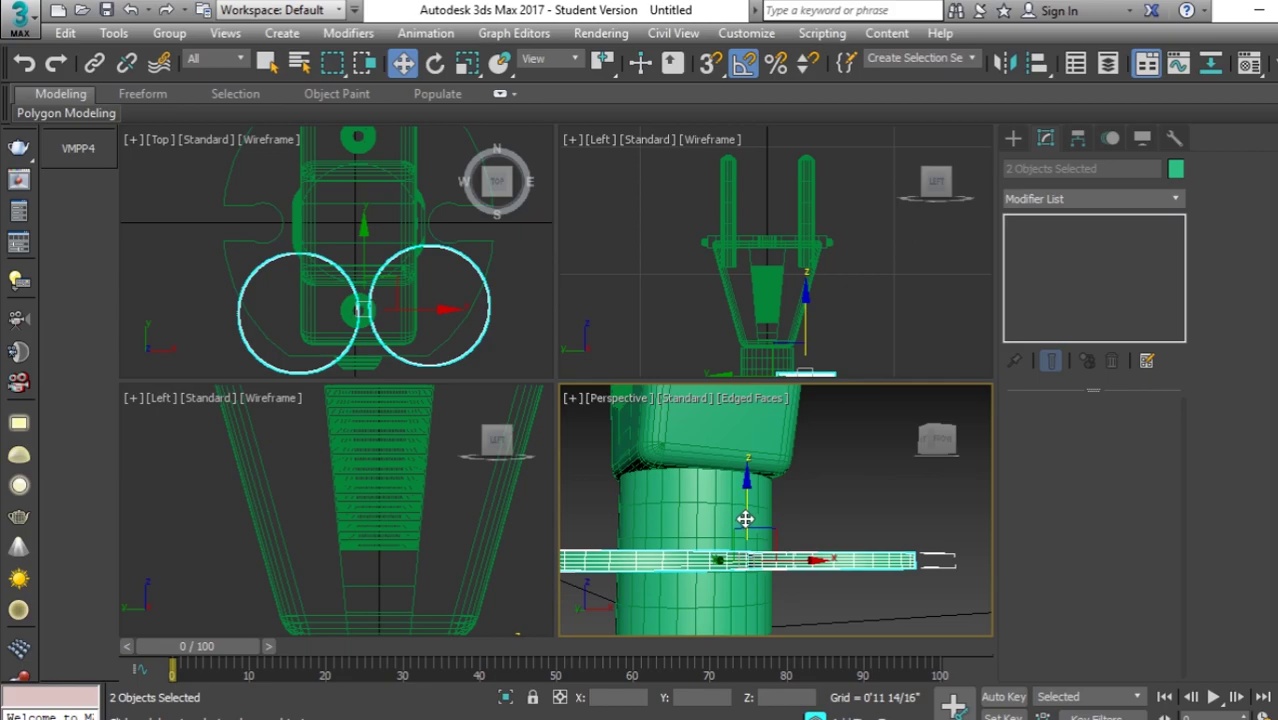
mouse_move(745, 519)
mouse_down()
mouse_move(748, 477)
mouse_move(748, 518)
mouse_up()
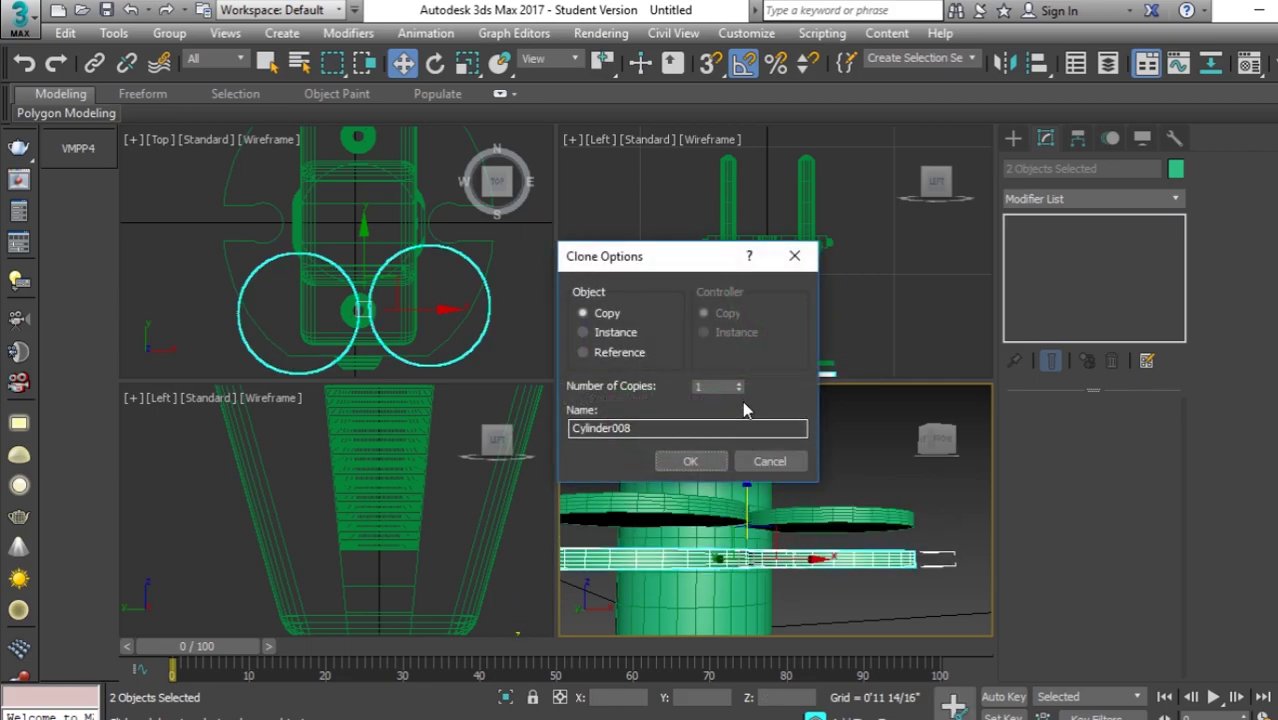
click(690, 461)
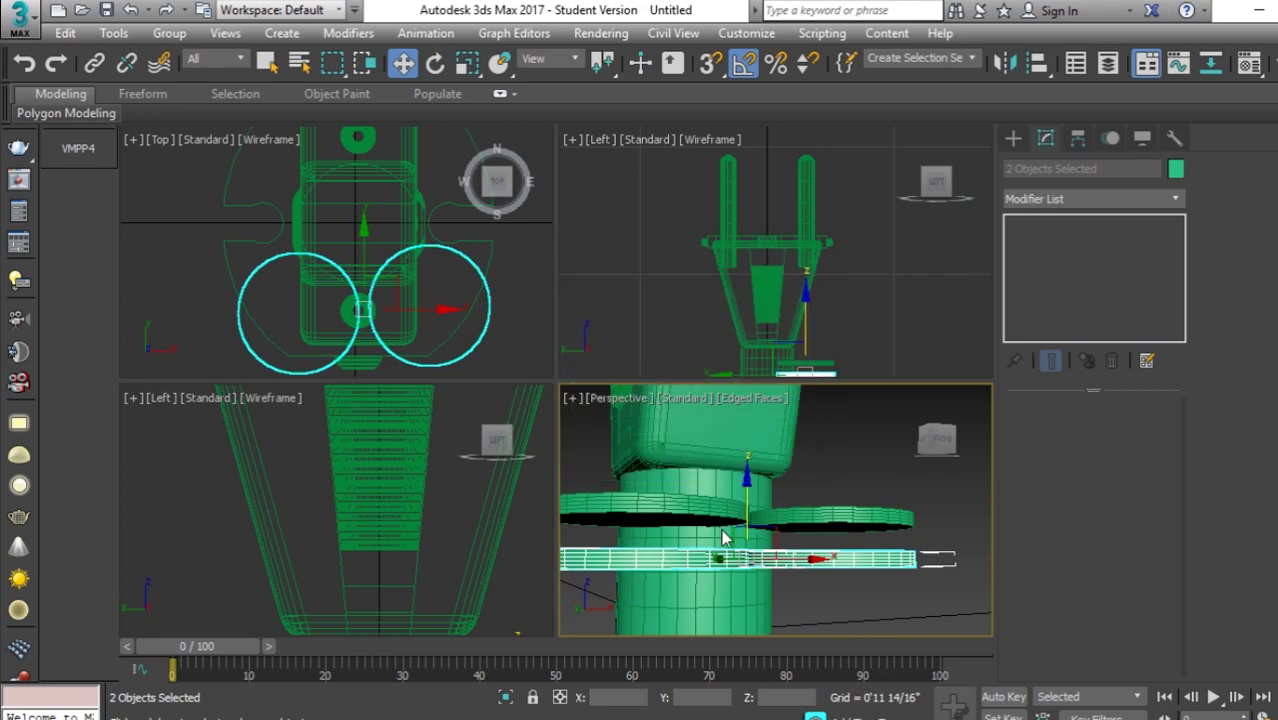
mouse_move(742, 563)
alt+middle_down()
mouse_move(934, 555)
mouse_move(856, 505)
mouse_move(814, 651)
alt+middle_up()
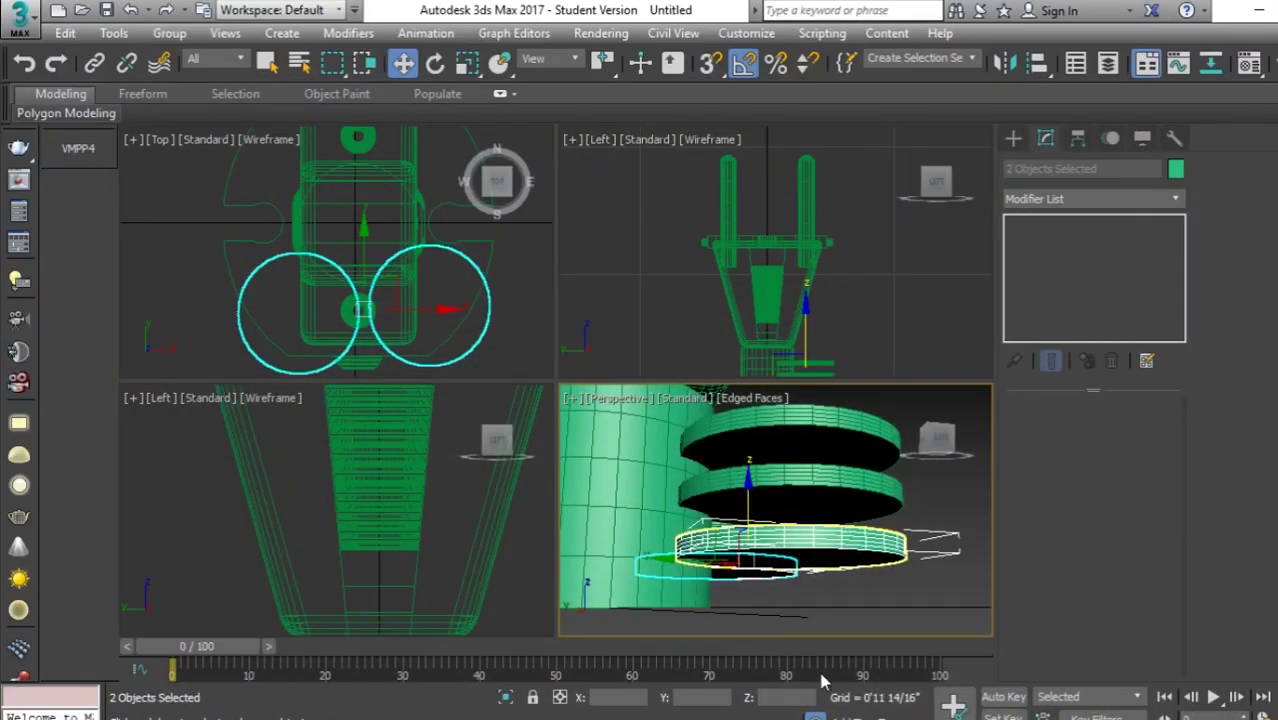
mouse_move(800, 560)
alt+middle_down()
mouse_move(773, 633)
mouse_move(700, 560)
alt+middle_up()
- Clone the selected disc stack to the left as a copy
scroll(700, 520, down, 3)
middle_drag(360, 300, 368, 248)
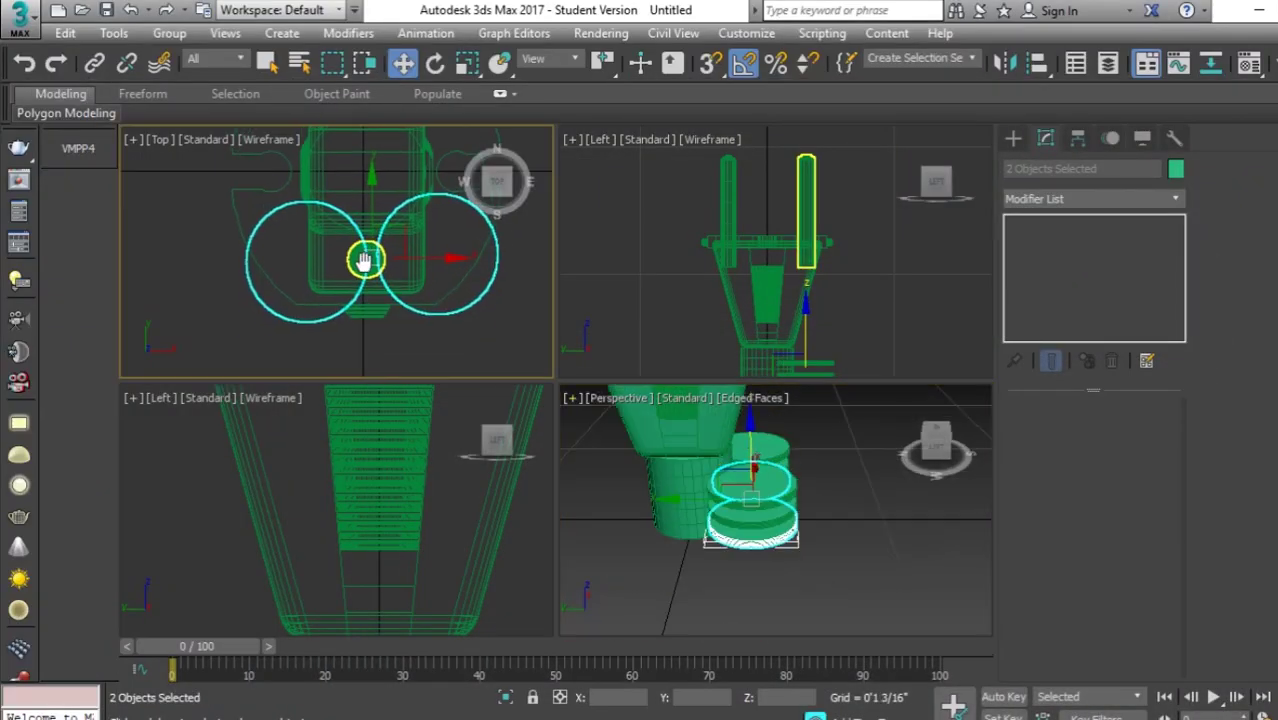
mouse_move(648, 522)
alt+middle_down()
mouse_move(827, 556)
mouse_move(834, 528)
mouse_move(812, 550)
alt+middle_up()
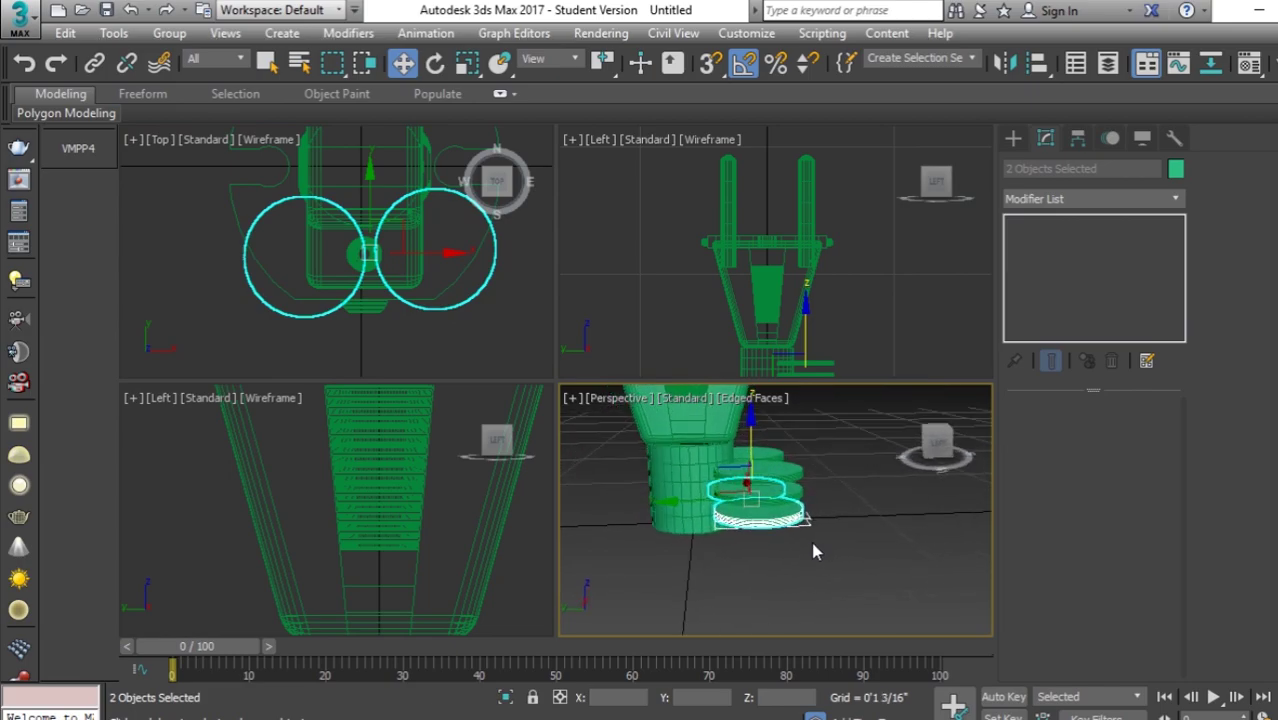
drag(768, 432, 766, 428)
alt+middle_drag(766, 428, 750, 514)
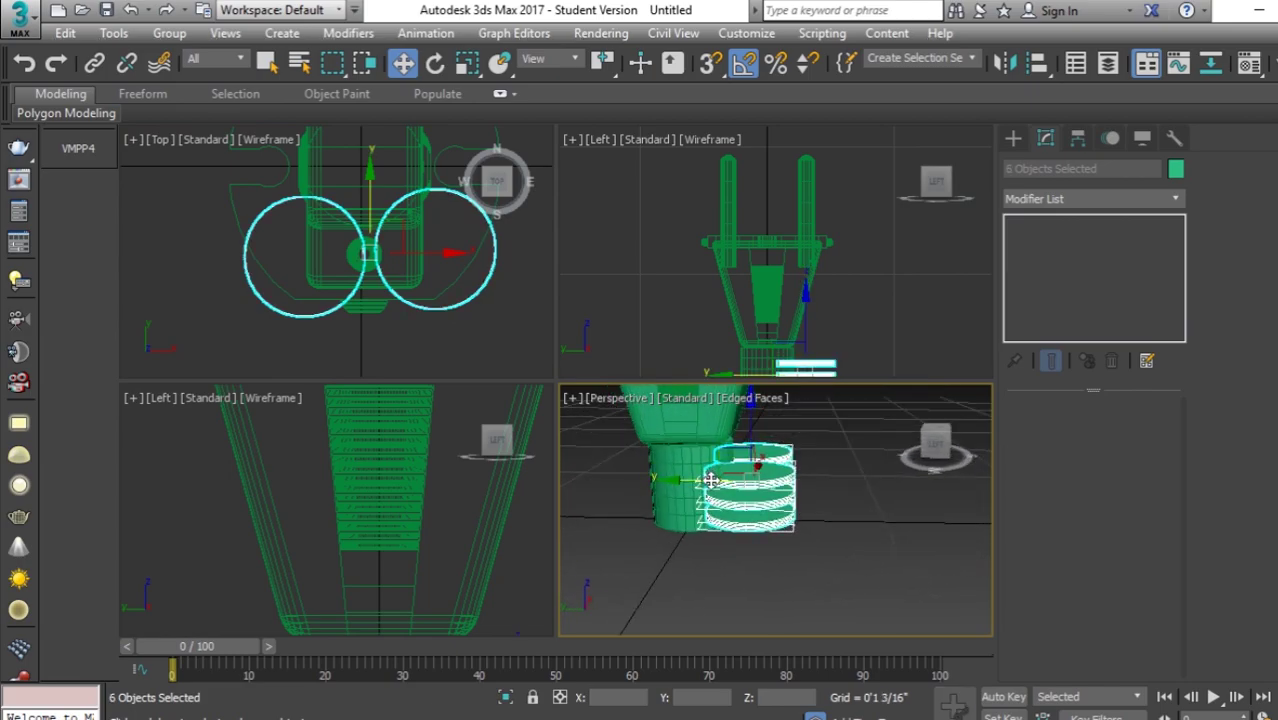
shift+drag(710, 480, 600, 500)
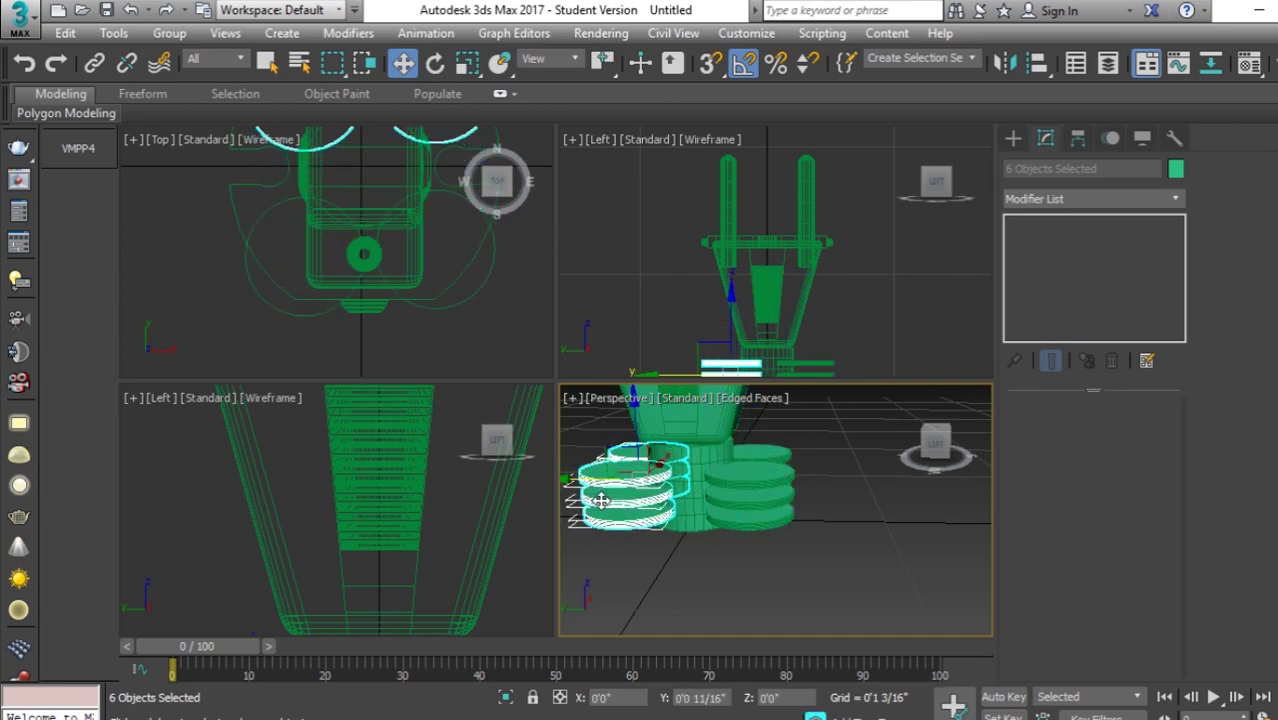
click(683, 459)
- Move both disc stacks down so they sit over the middle of the plug body
mouse_move(683, 459)
alt+middle_down()
mouse_move(759, 551)
mouse_move(850, 551)
mouse_move(730, 584)
alt+middle_up()
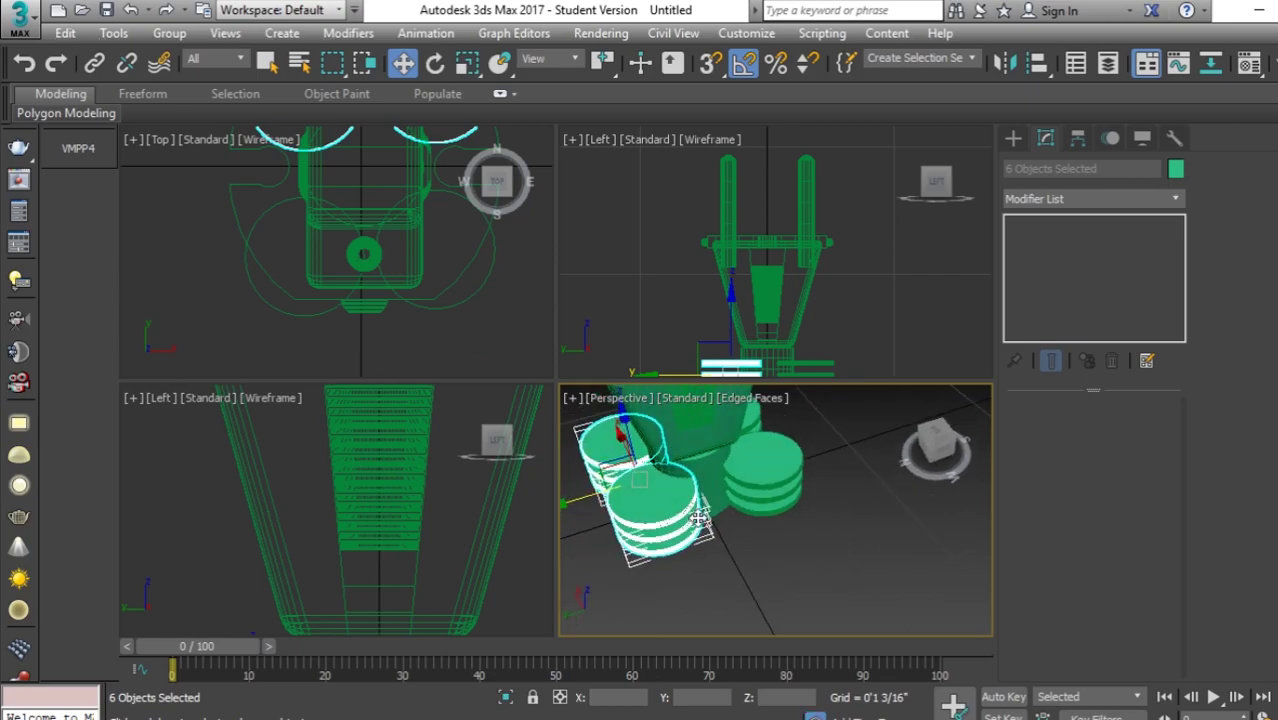
mouse_move(699, 518)
alt+middle_down()
mouse_move(921, 480)
mouse_move(807, 466)
mouse_move(805, 490)
mouse_move(693, 525)
alt+middle_up()
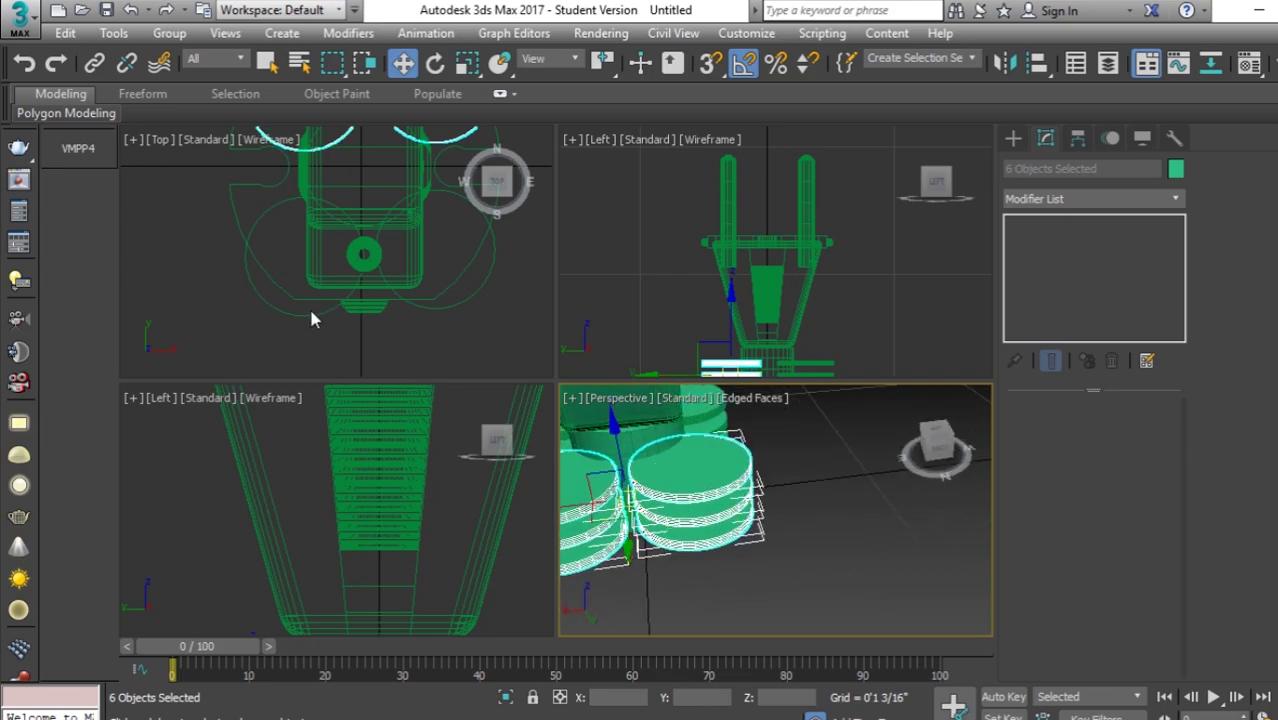
scroll(312, 330, down, 3)
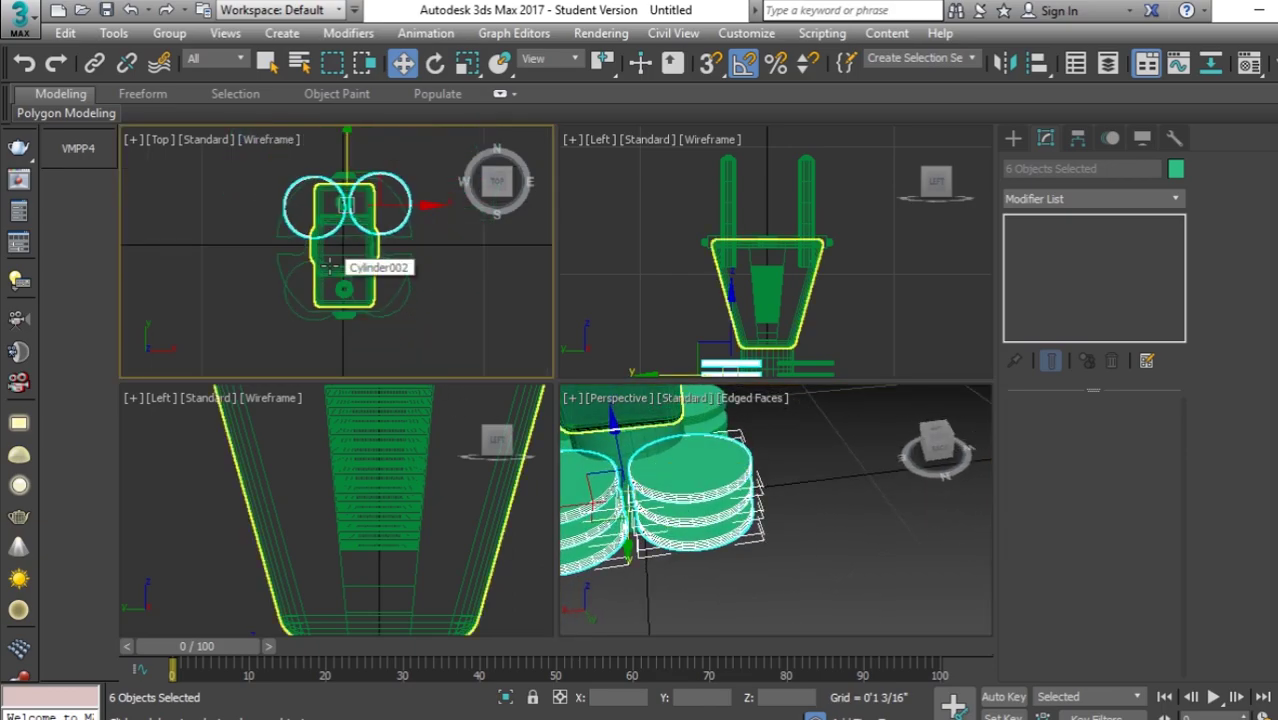
scroll(358, 190, up, 3)
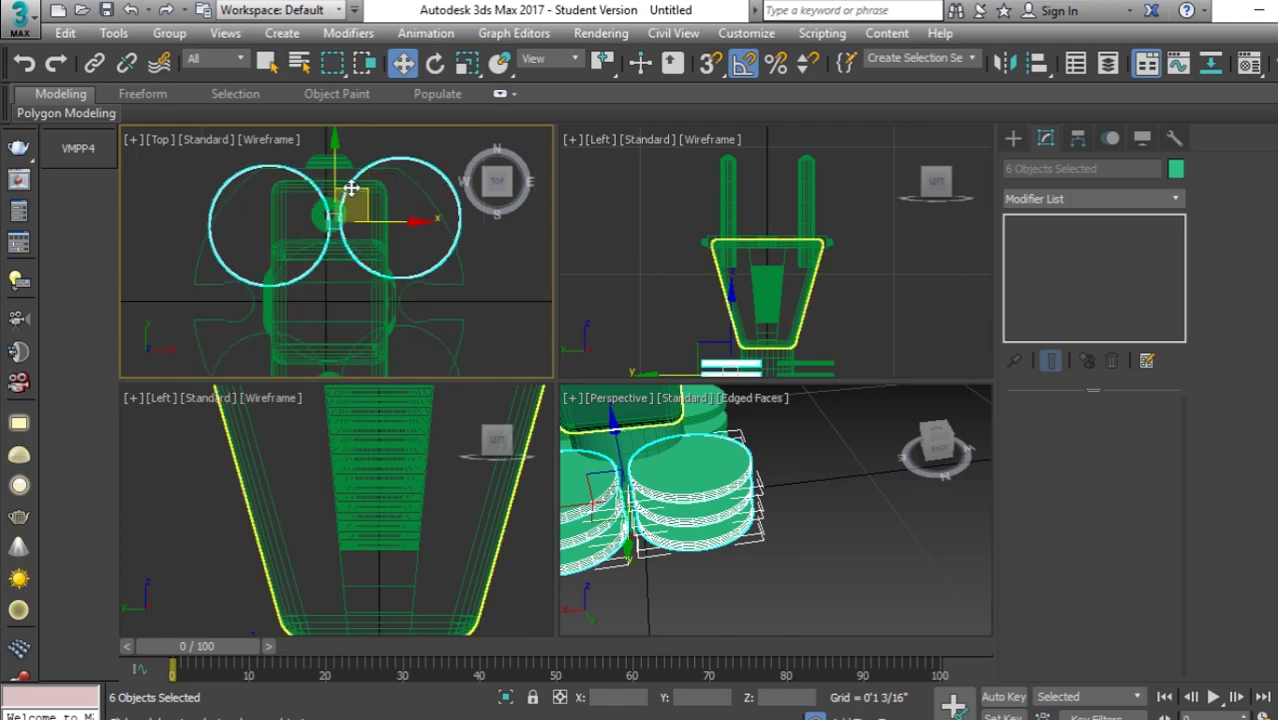
drag(332, 172, 331, 198)
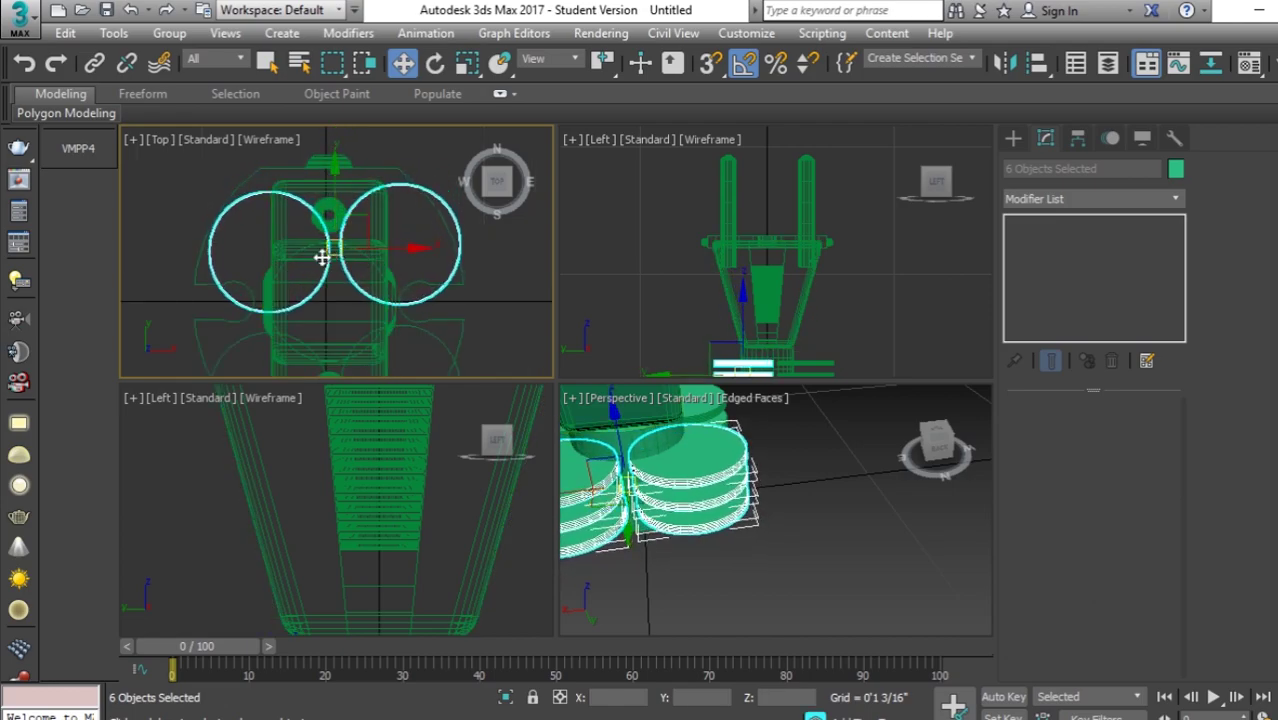
- Undo a trial shift of the left stack, then clone the disc stacks to the centre
click(258, 192)
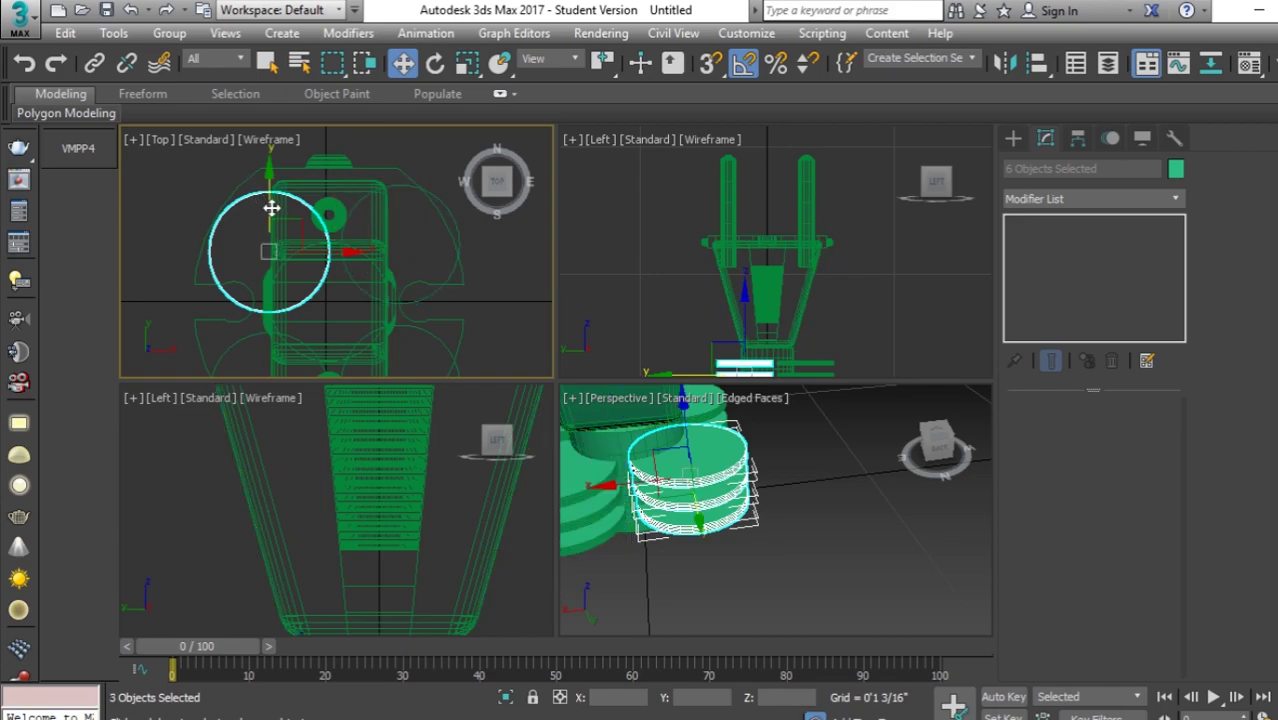
drag(305, 254, 291, 263)
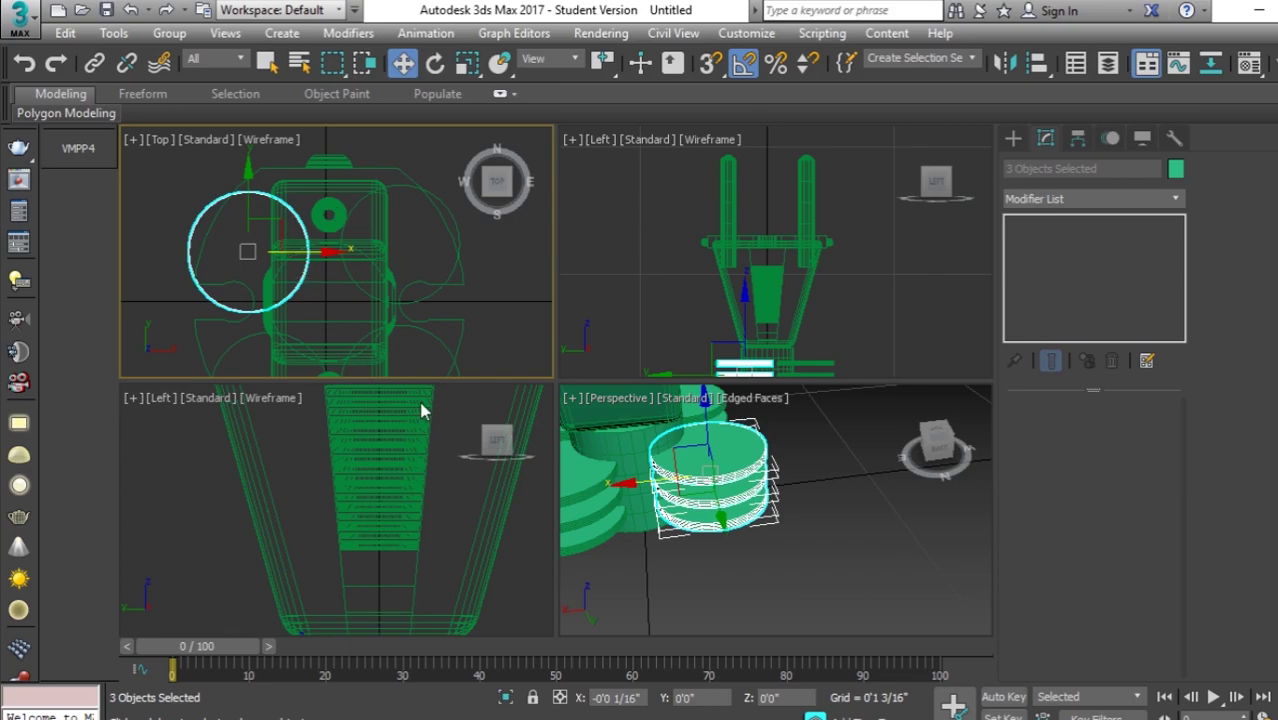
scroll(700, 500, up, 2)
drag(731, 520, 711, 522)
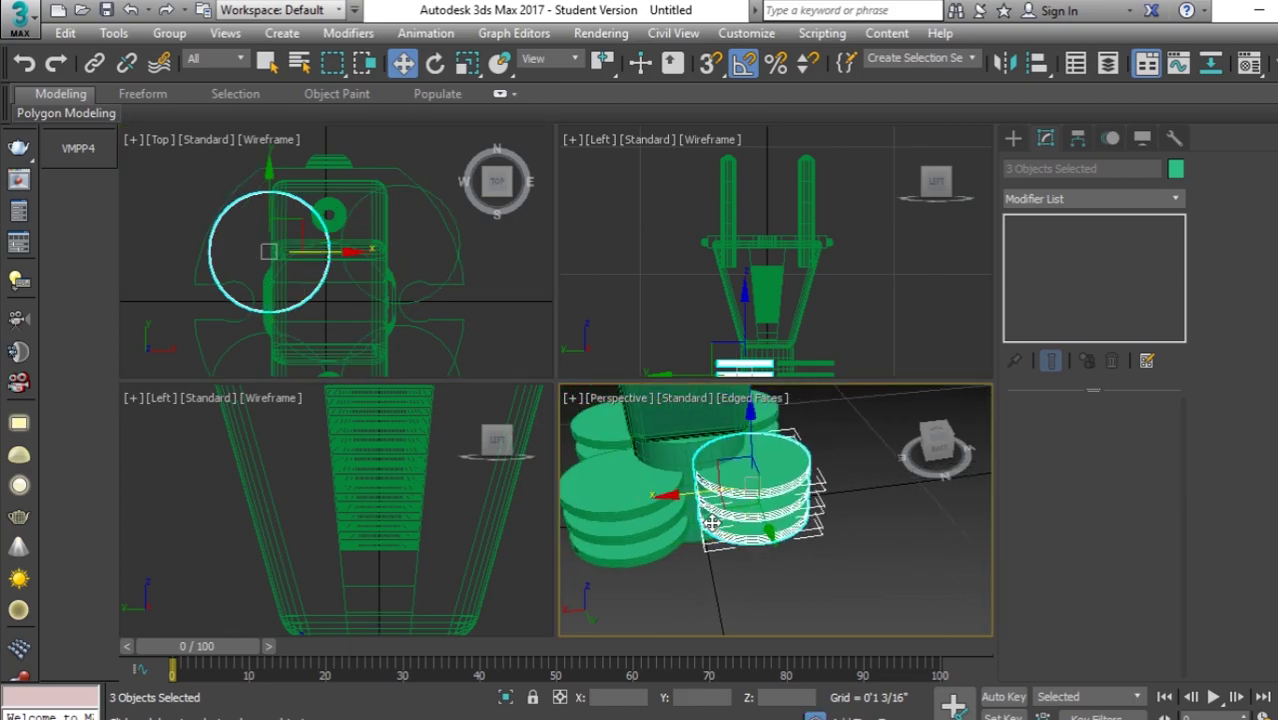
key(ctrl+z)
key(ctrl+z)
mouse_move(763, 488)
alt+middle_down()
mouse_move(642, 486)
mouse_move(882, 598)
alt+middle_up()
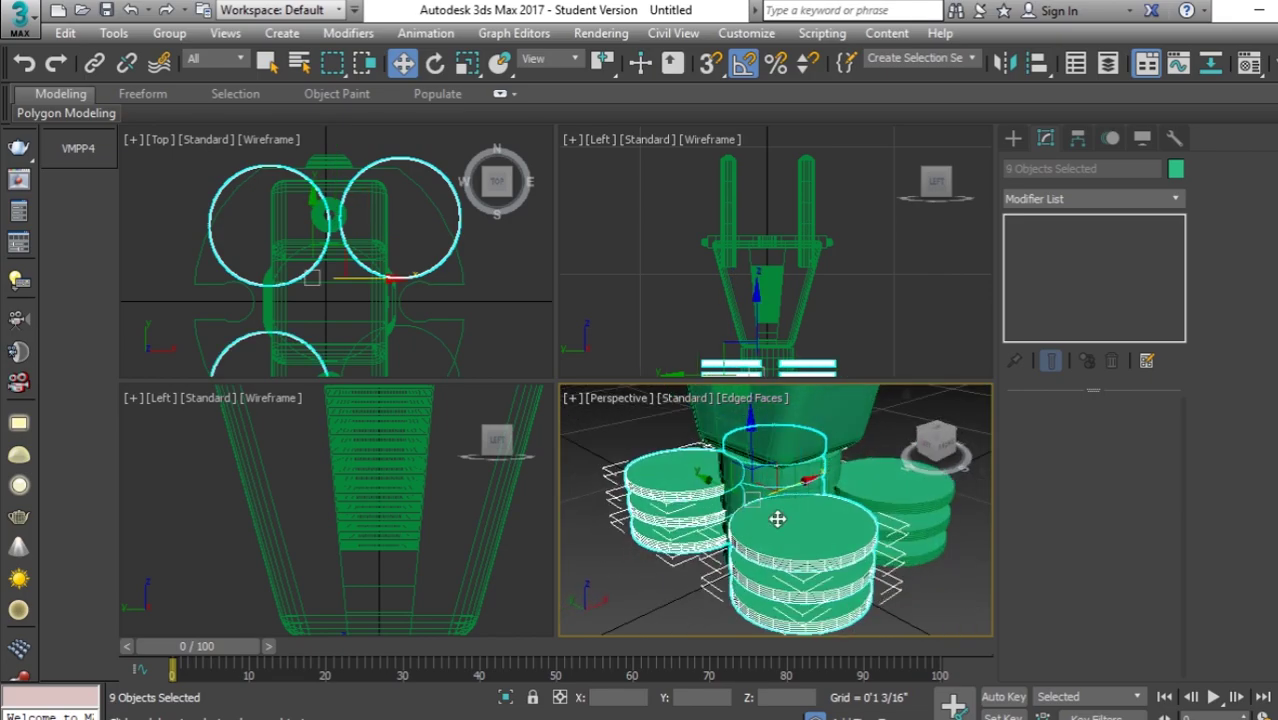
shift+drag(776, 520, 733, 489)
drag(836, 507, 812, 470)
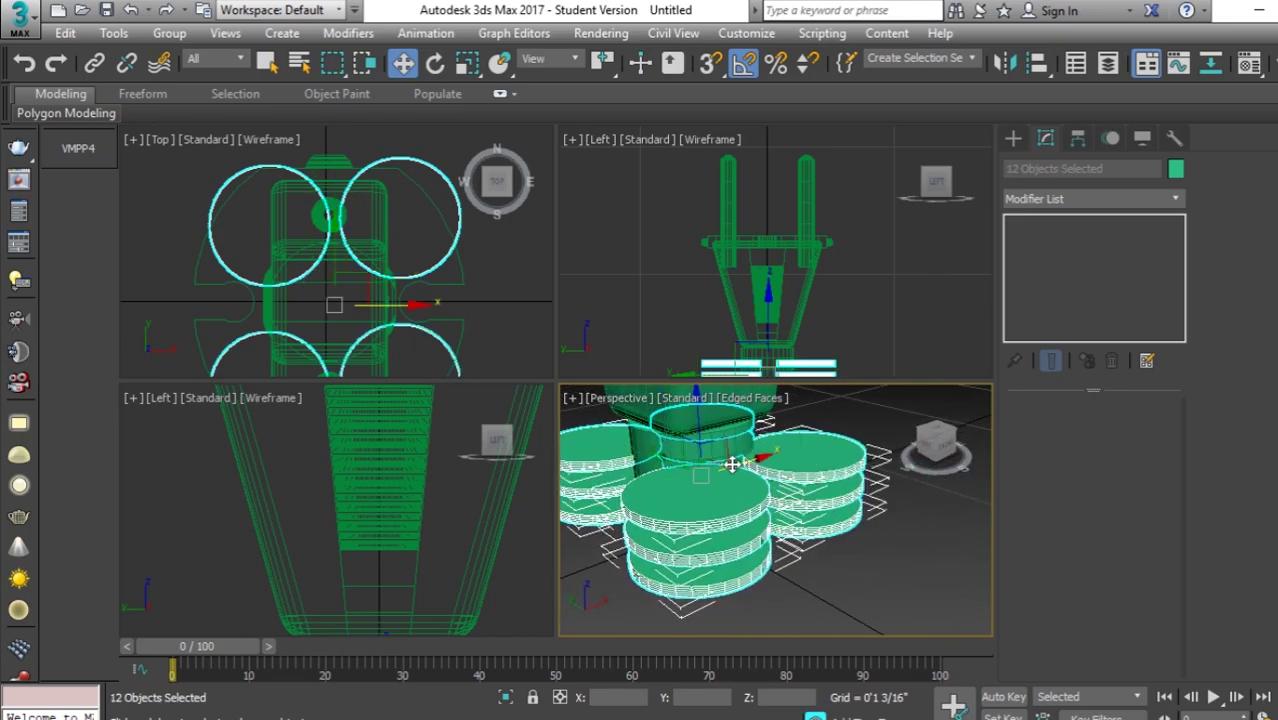
drag(732, 464, 745, 470)
- Isolate the disc stacks, raise the bottom pair, and delete the extra right and top stacks
right_click(713, 240)
click(740, 263)
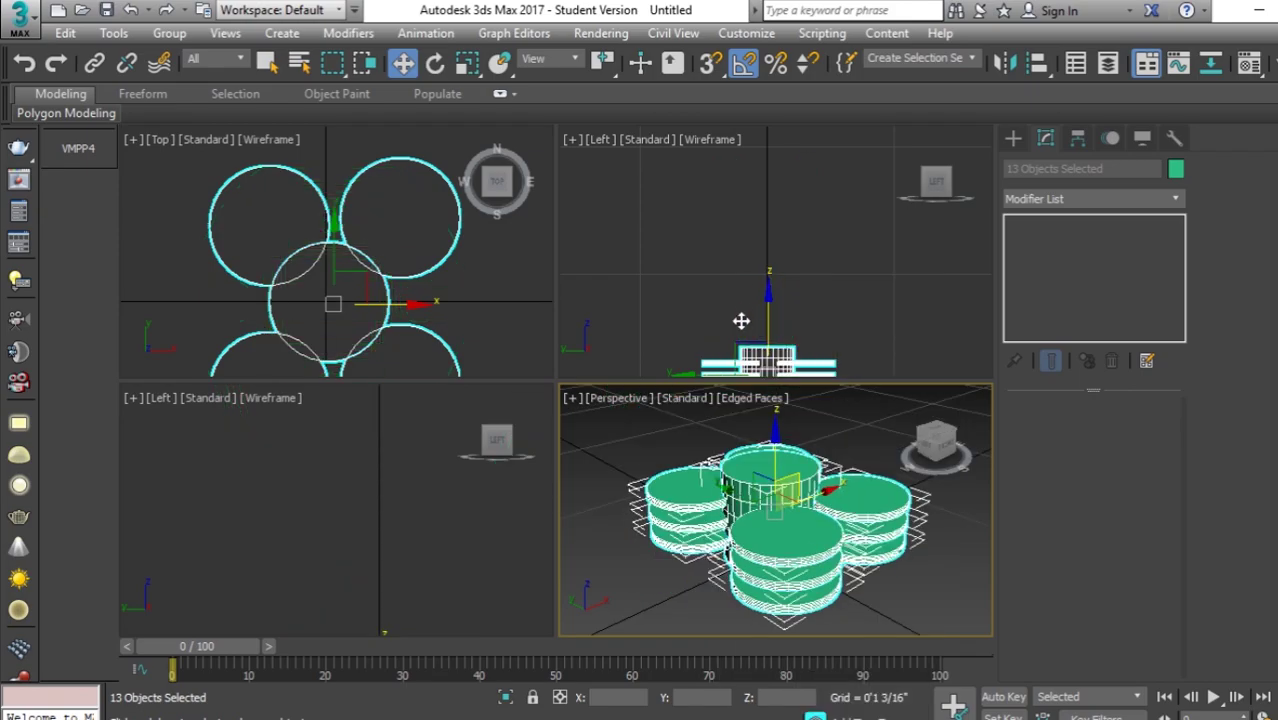
click(474, 317)
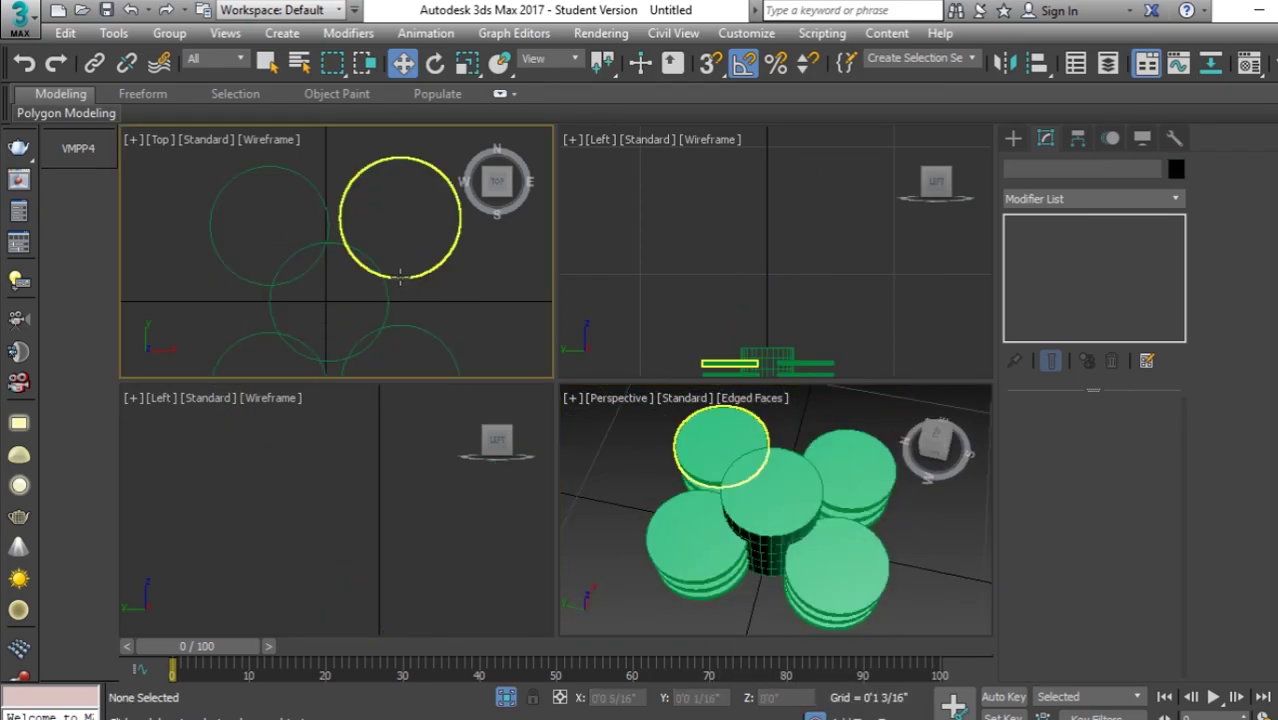
middle_drag(400, 276, 373, 224)
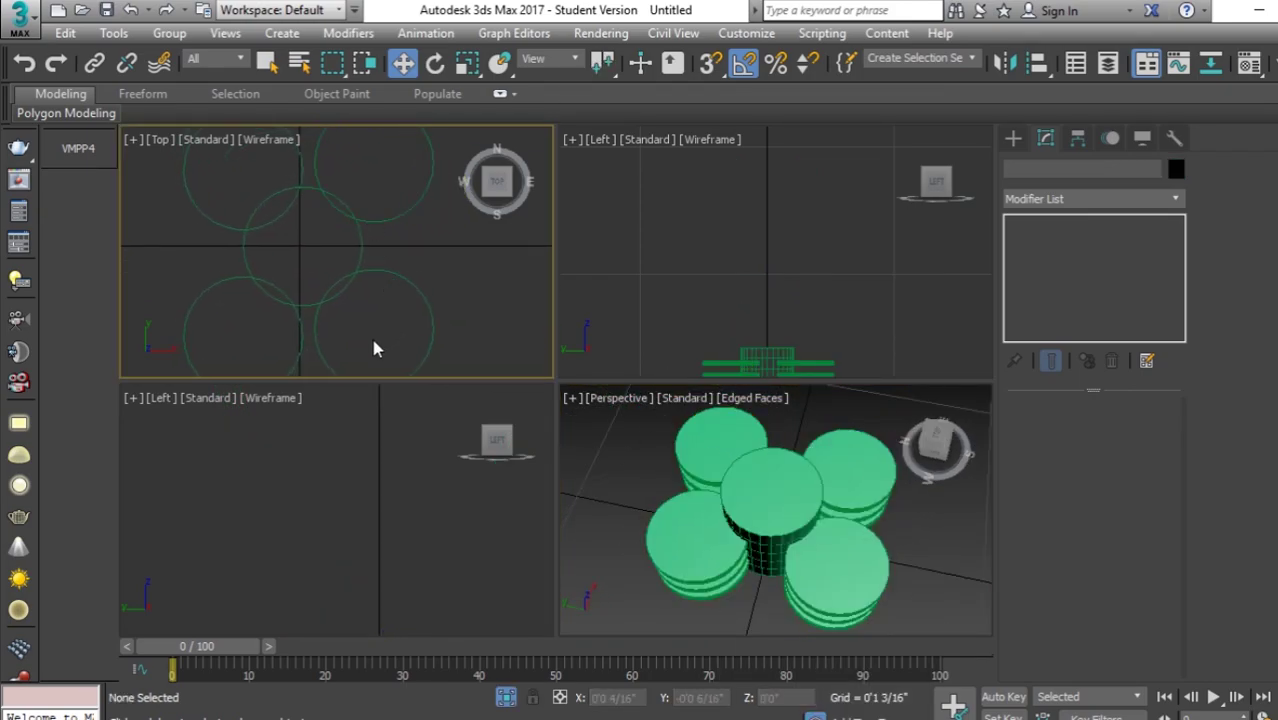
drag(373, 345, 260, 366)
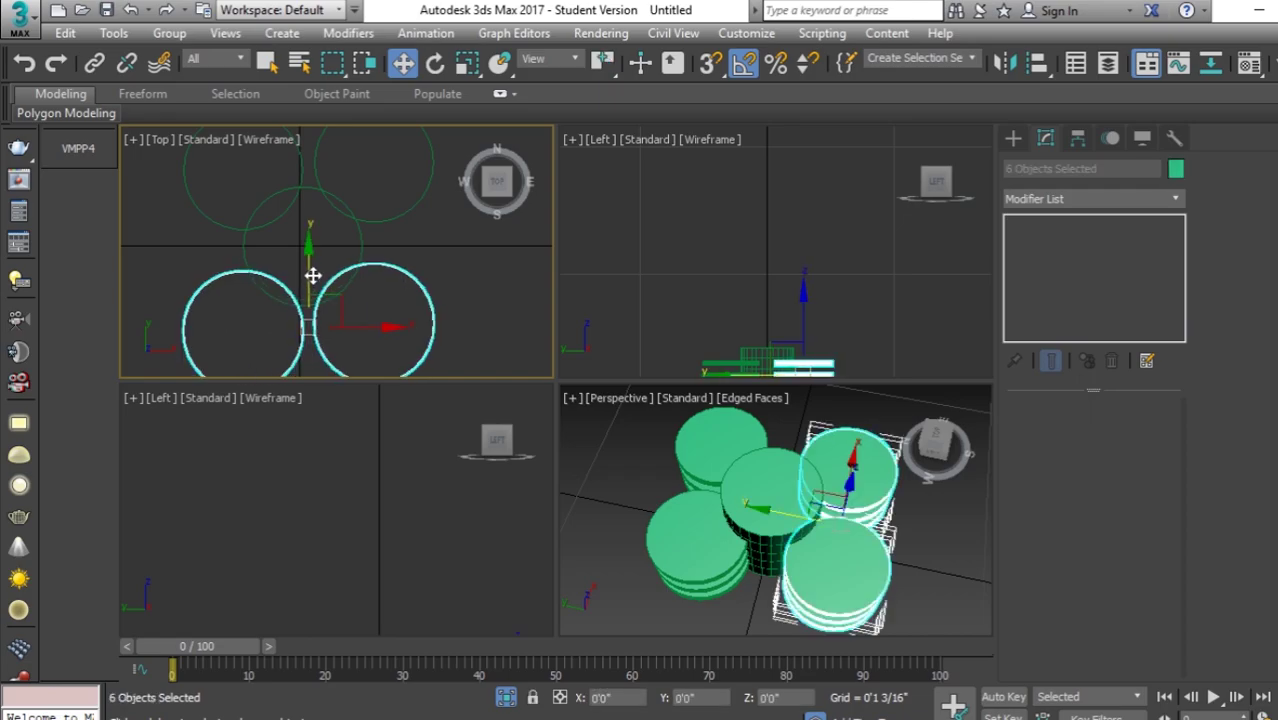
drag(313, 276, 311, 264)
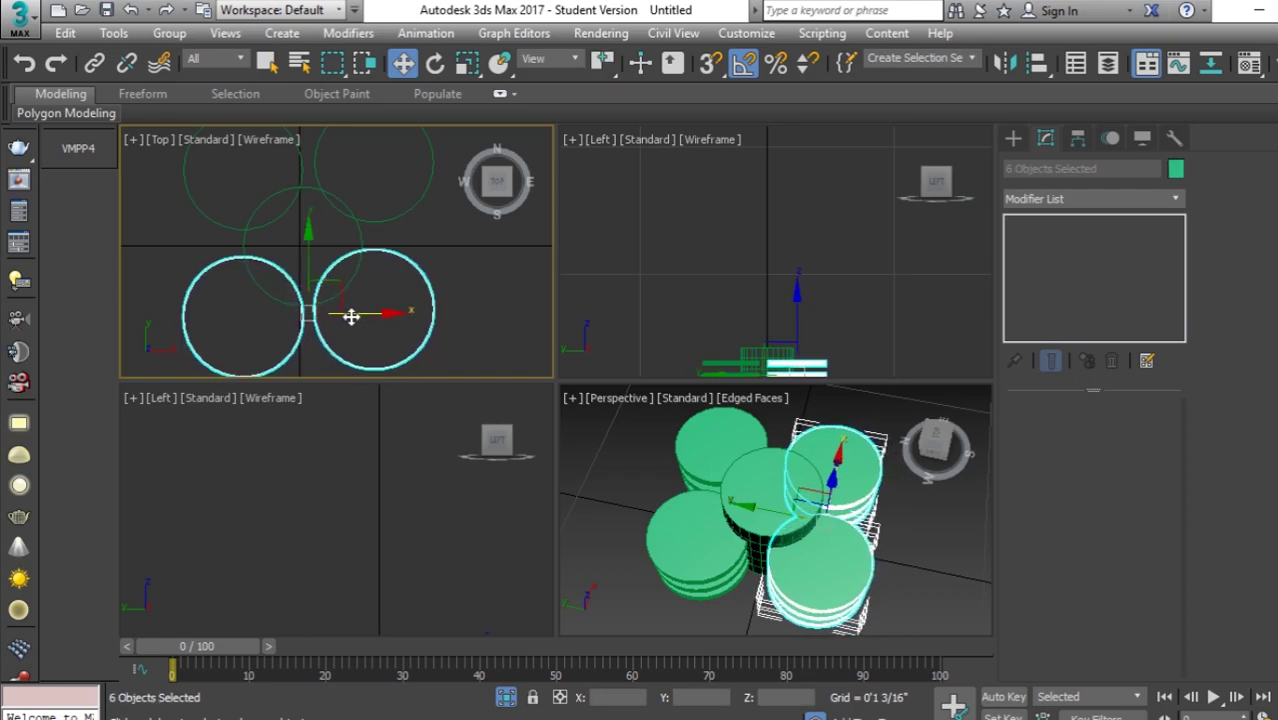
click(402, 259)
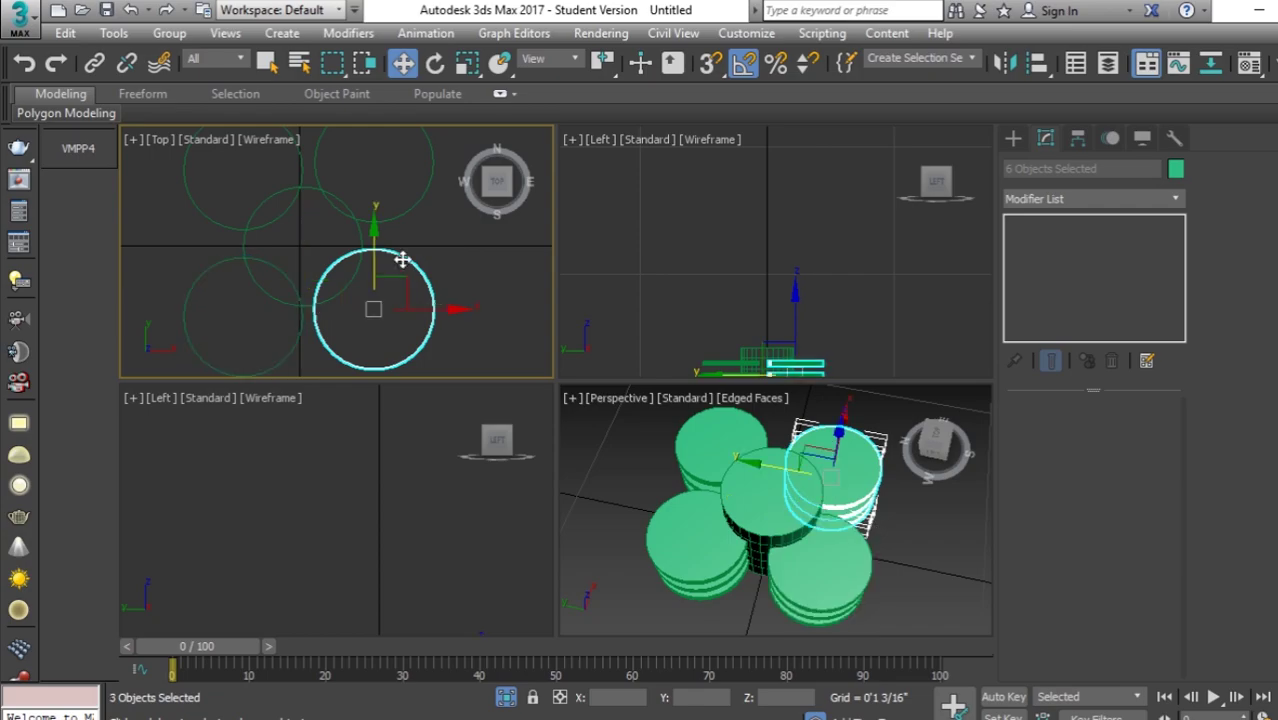
key(Delete)
click(378, 181)
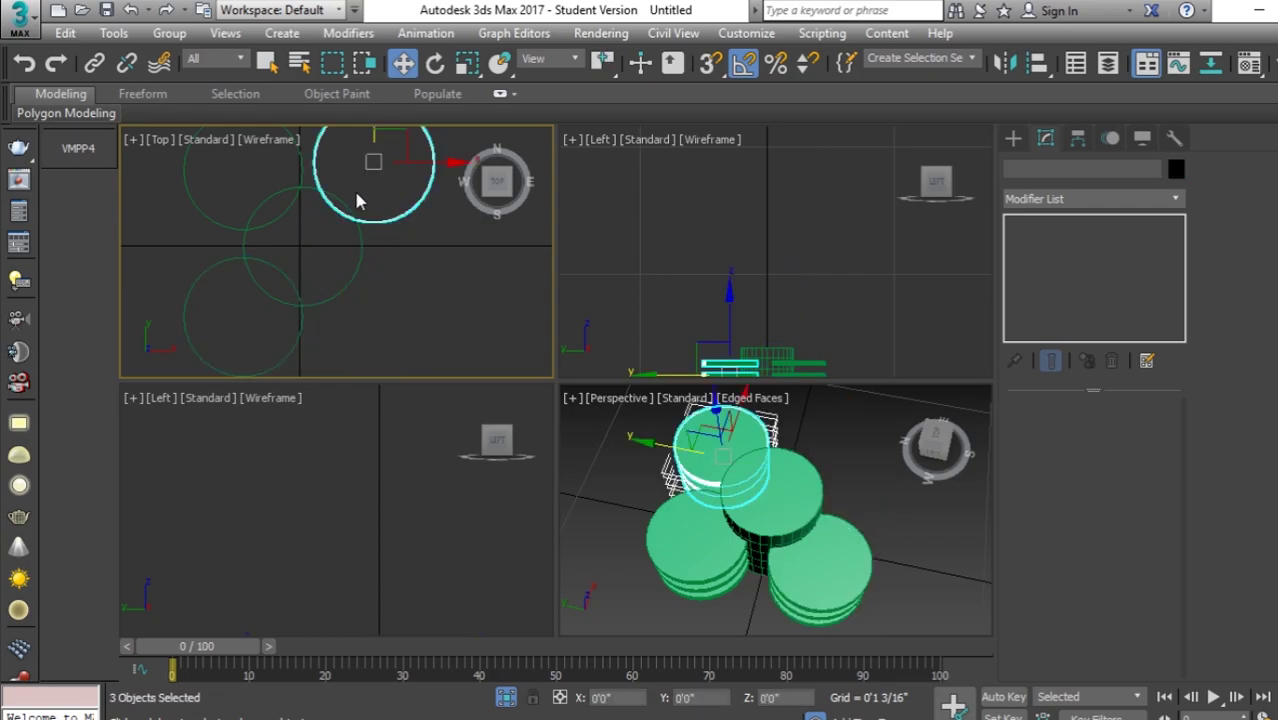
key(Delete)
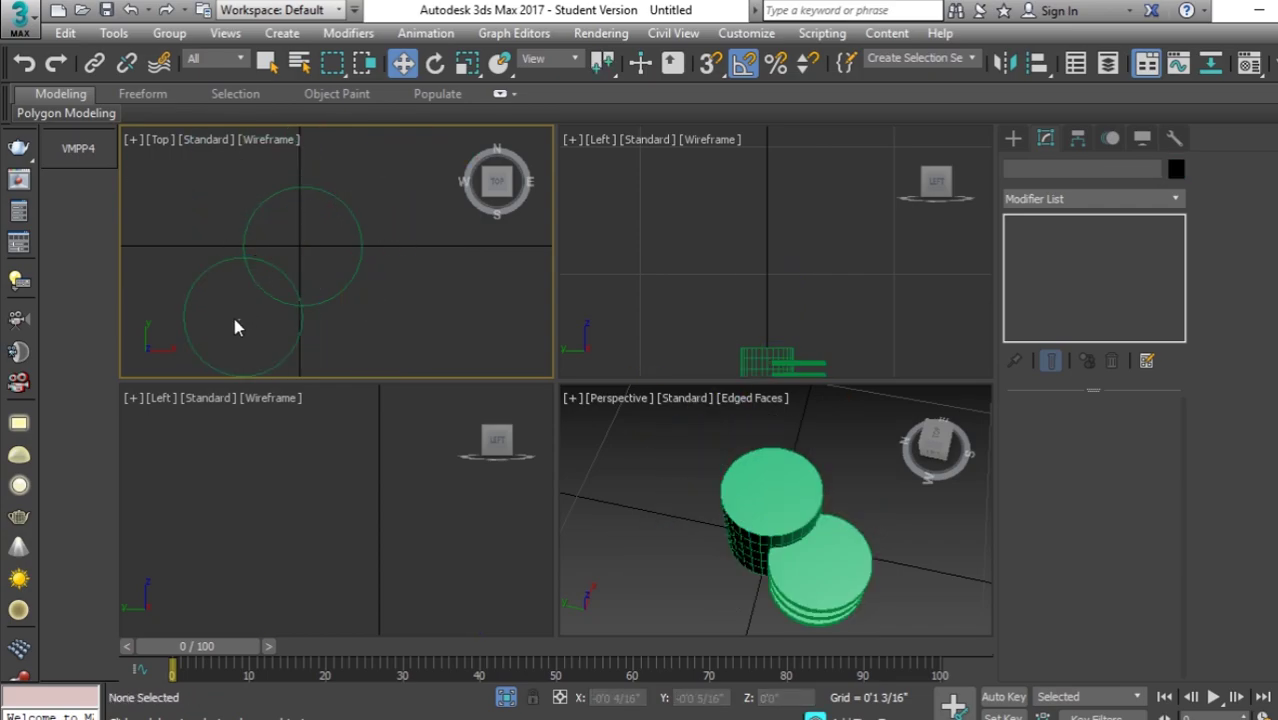
- Copy the lower-left stack upward, then copy both left stacks over to the right
click(186, 272)
shift+drag(242, 277, 246, 140)
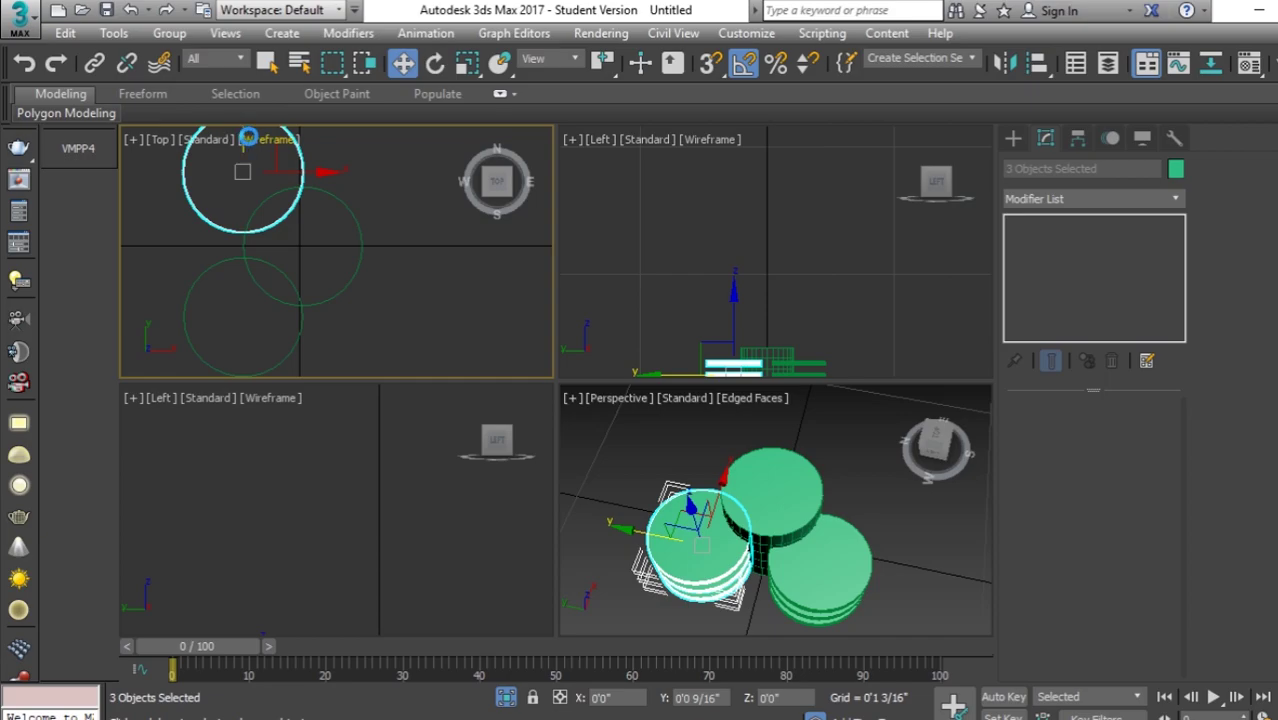
shift+drag(247, 137, 247, 138)
click(658, 461)
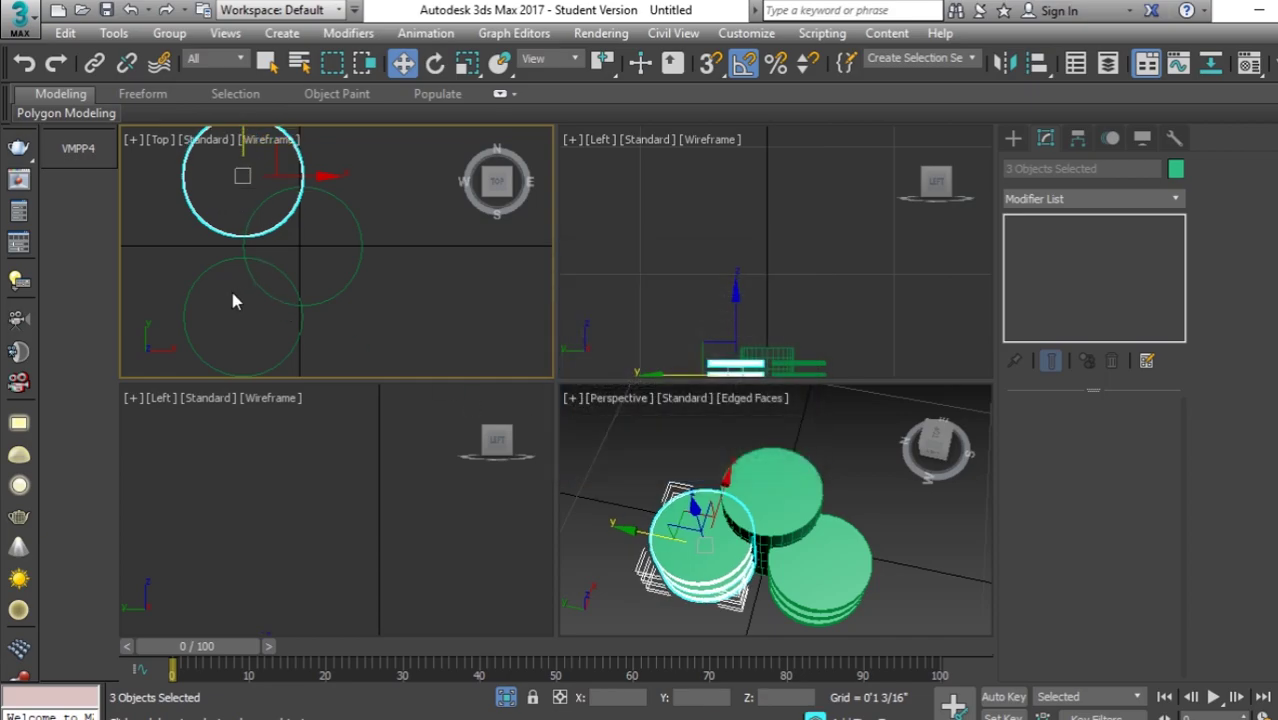
ctrl+drag(215, 297, 176, 252)
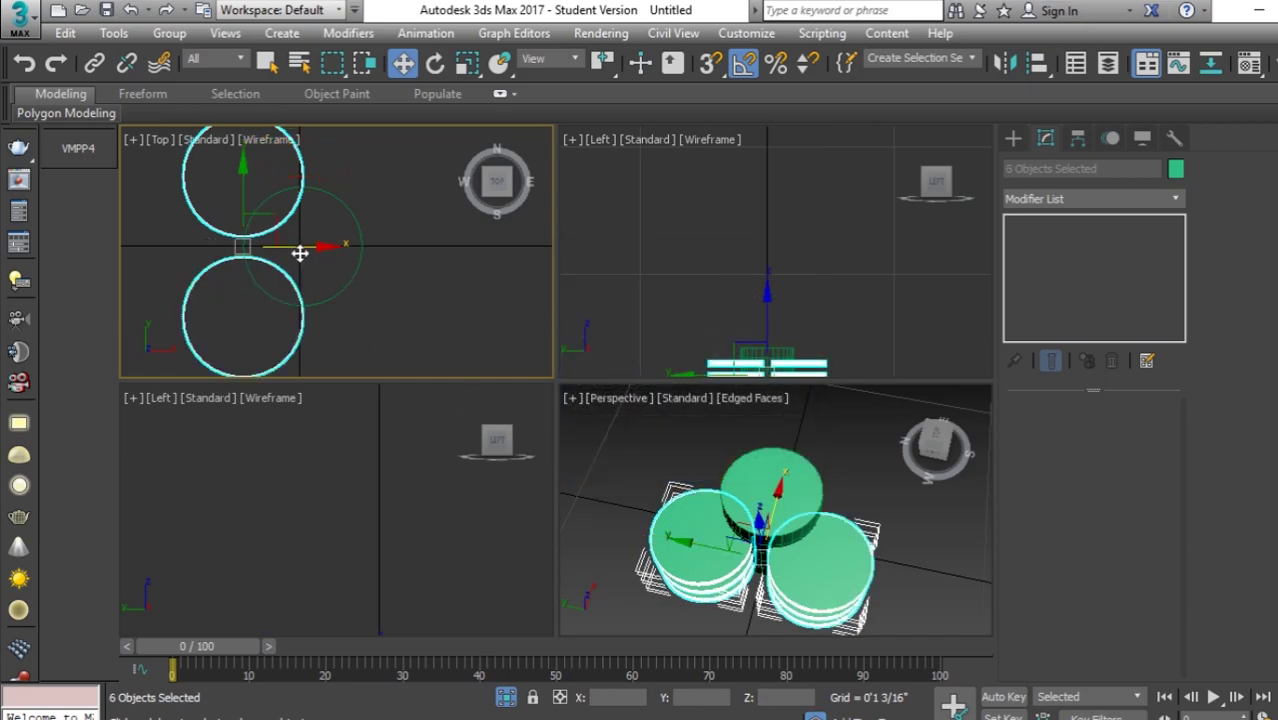
shift+drag(300, 253, 433, 259)
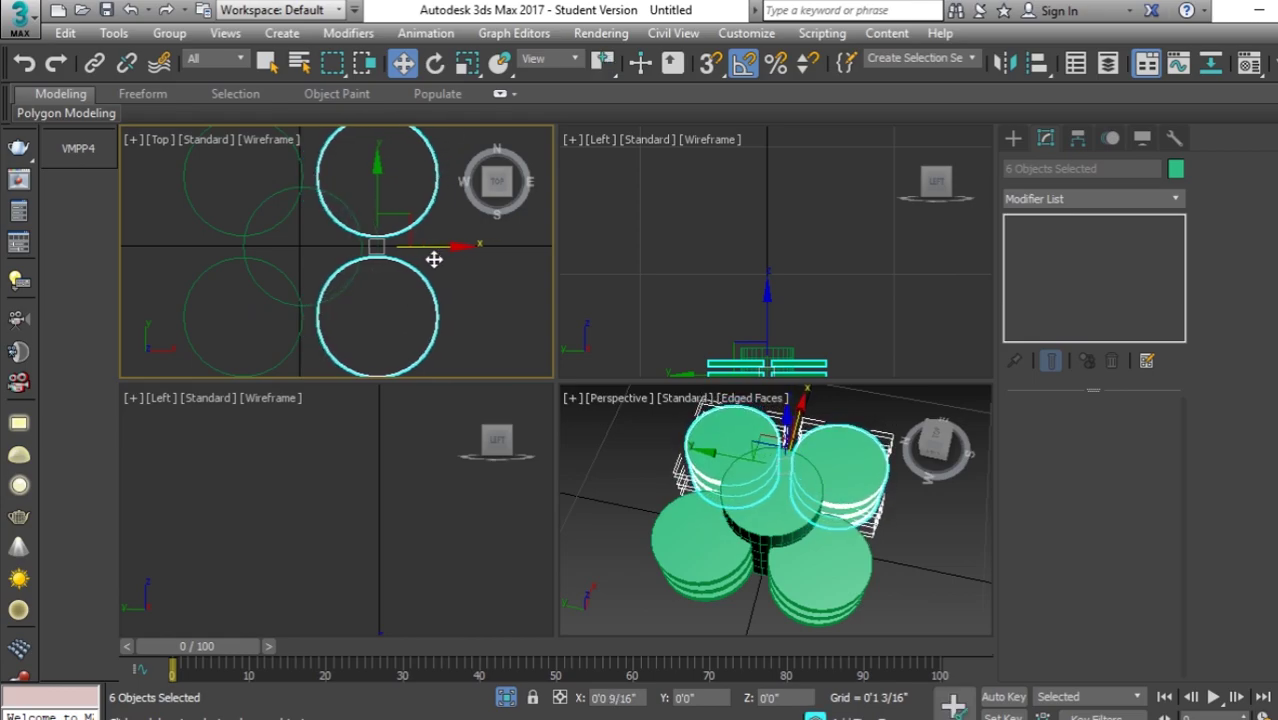
shift+drag(433, 259, 423, 265)
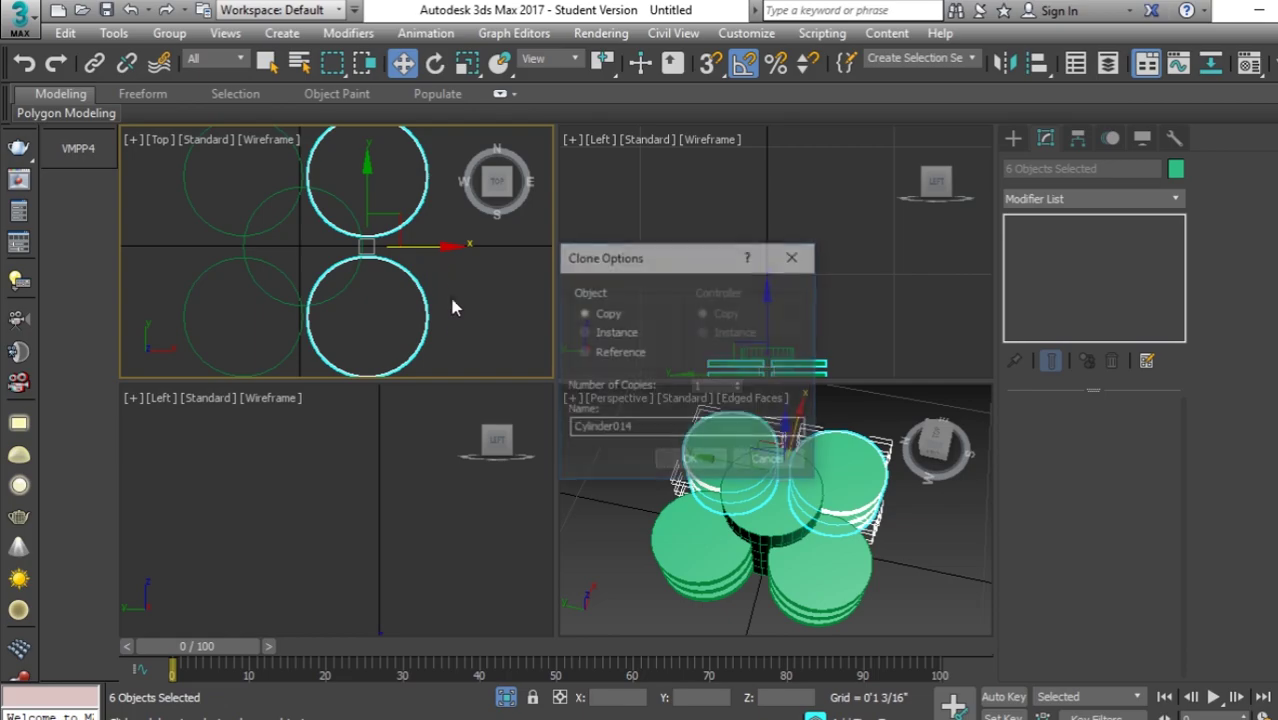
click(688, 463)
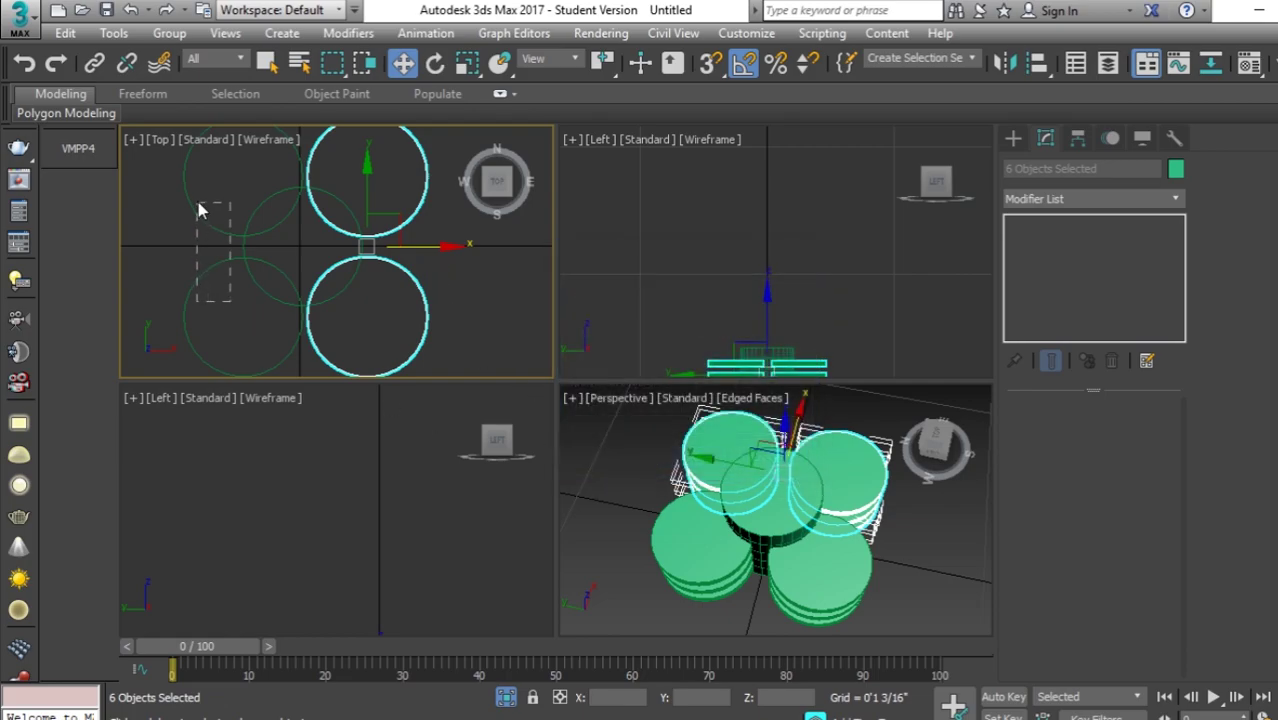
- Nudge the left stacks left and the right stacks right to even out the cloverleaf
drag(198, 210, 197, 206)
drag(292, 247, 284, 250)
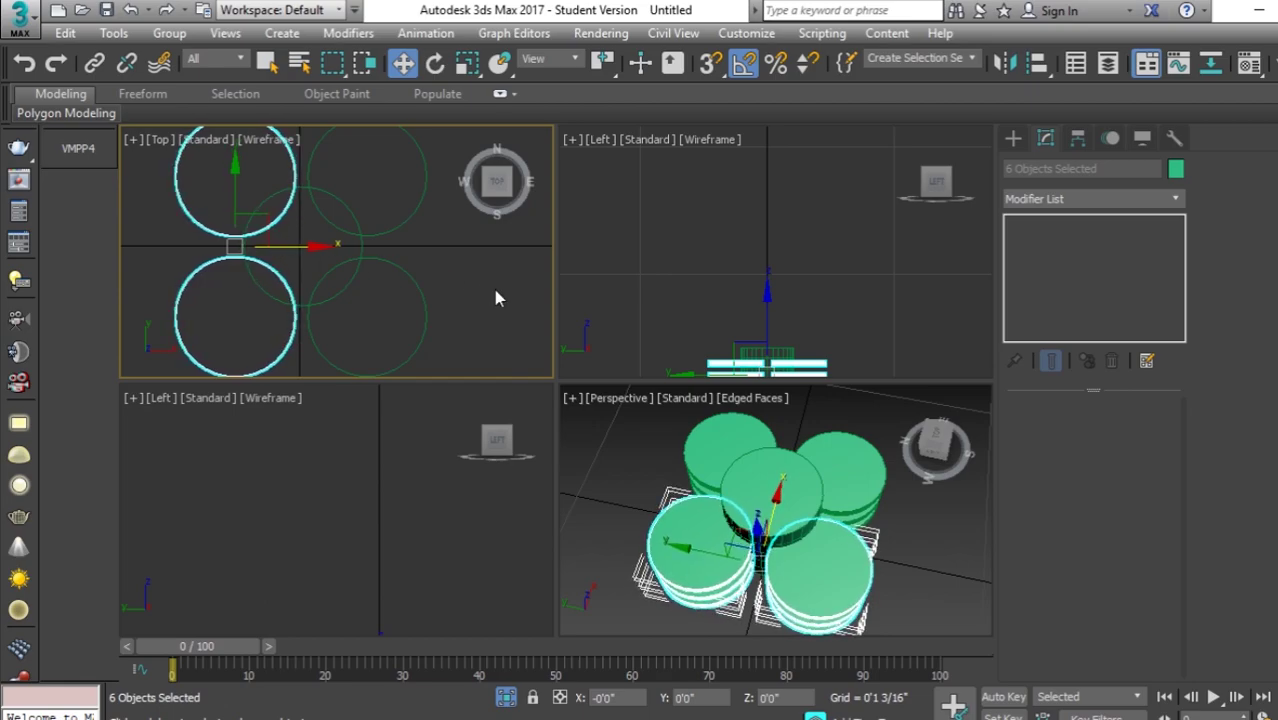
drag(393, 197, 395, 199)
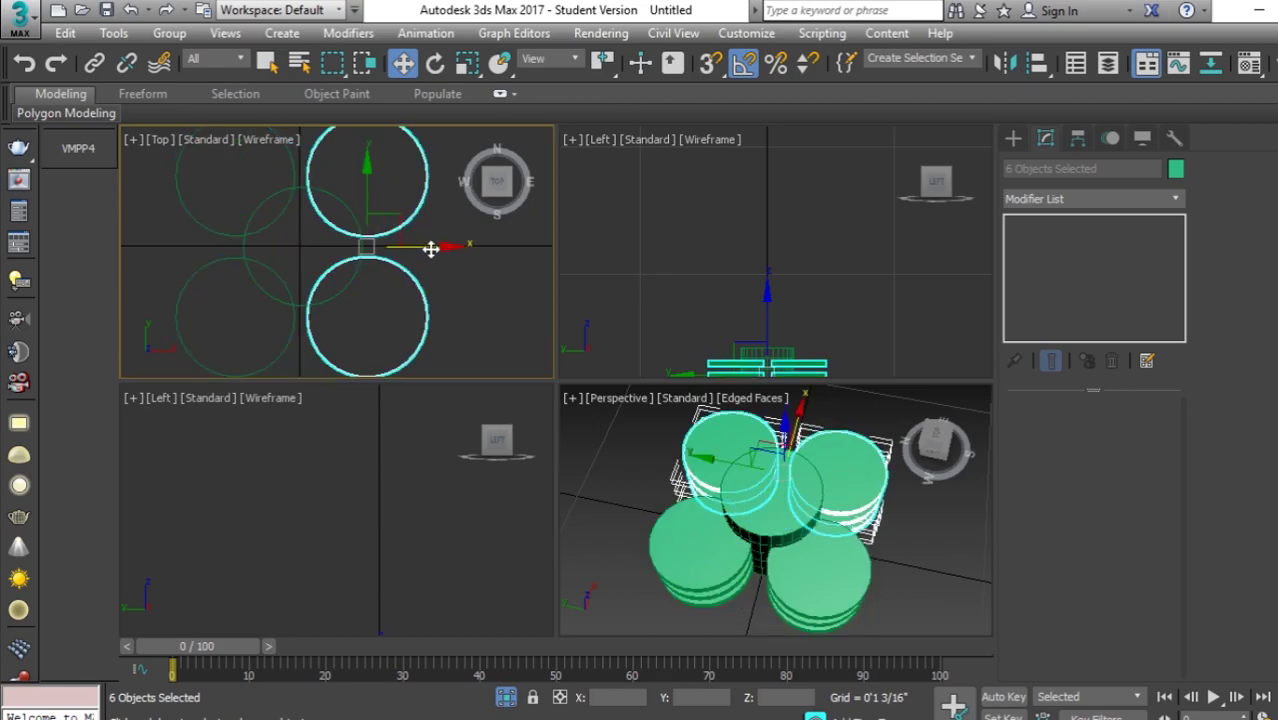
drag(430, 249, 437, 247)
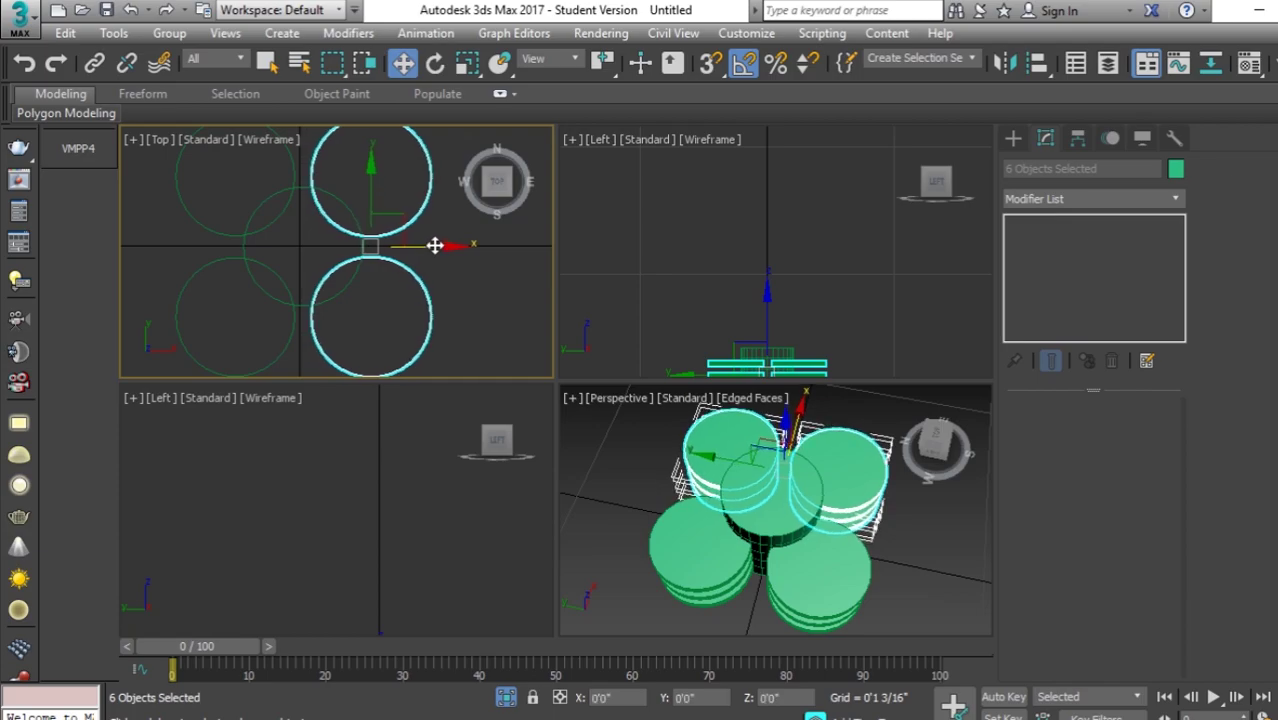
click(501, 286)
click(742, 492)
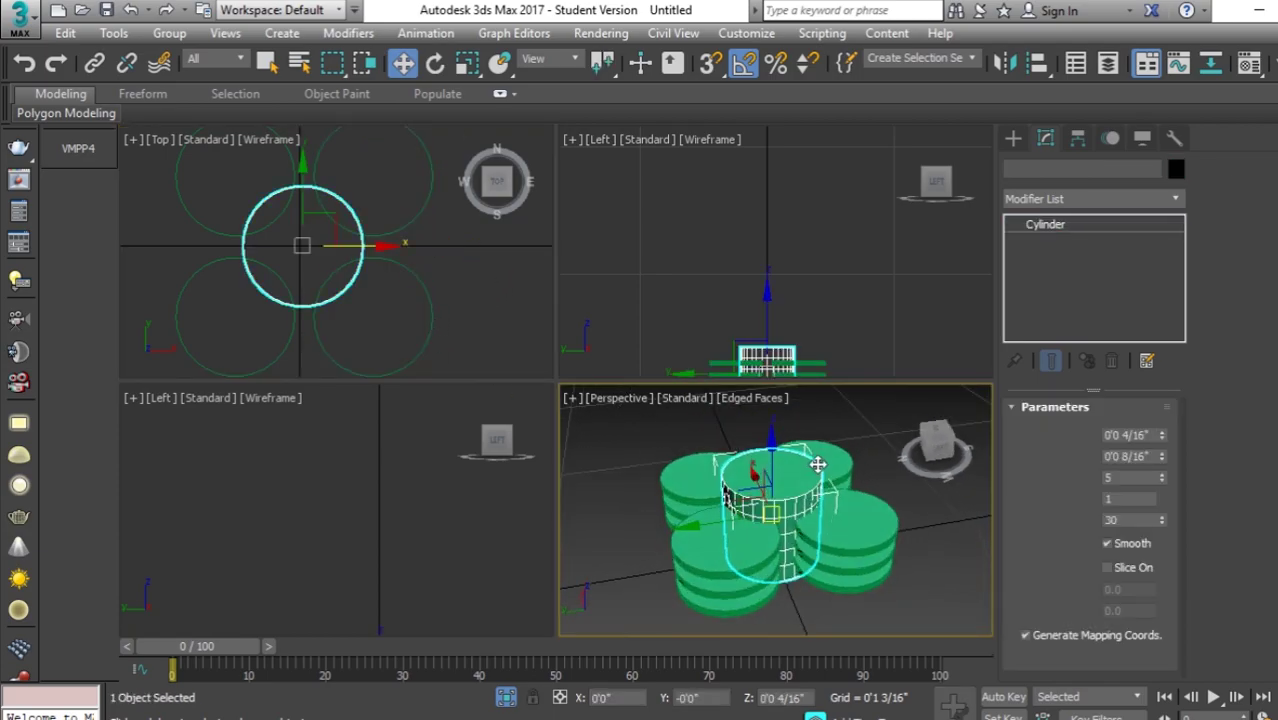
- Start a ProBoolean Subtraction on the central cylinder
alt+middle_drag(818, 465, 833, 448)
click(1013, 138)
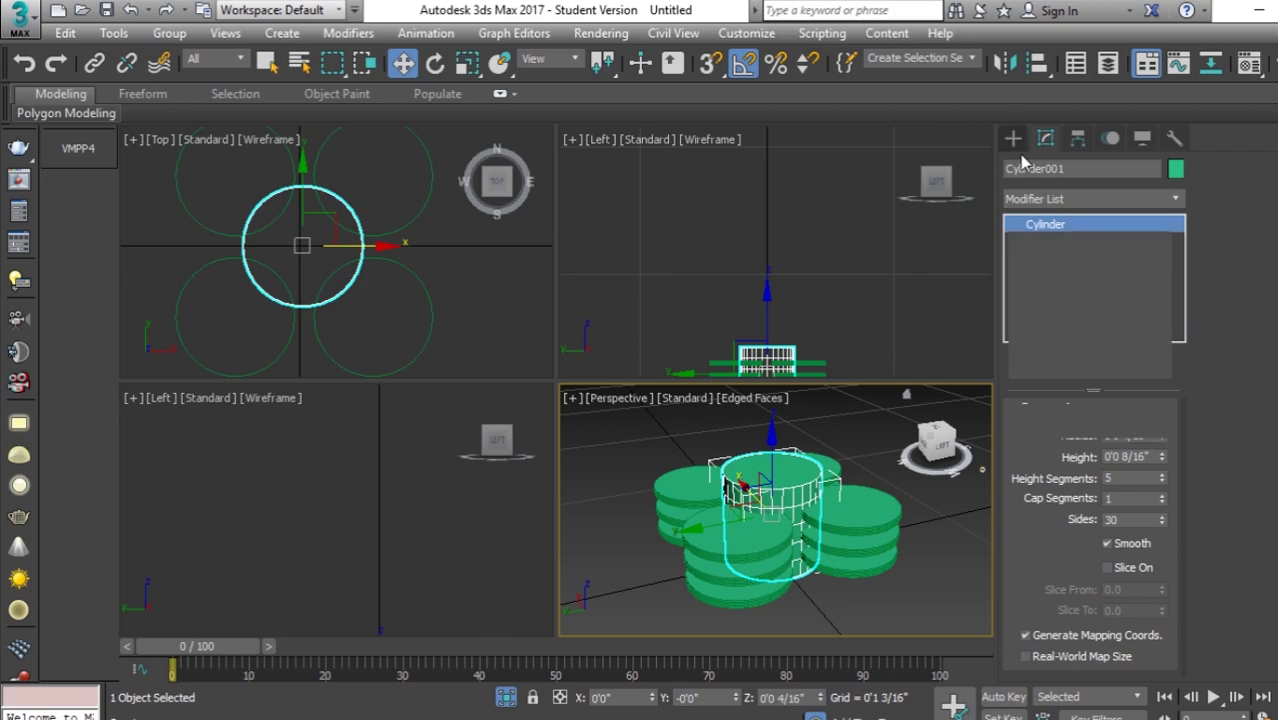
click(1035, 367)
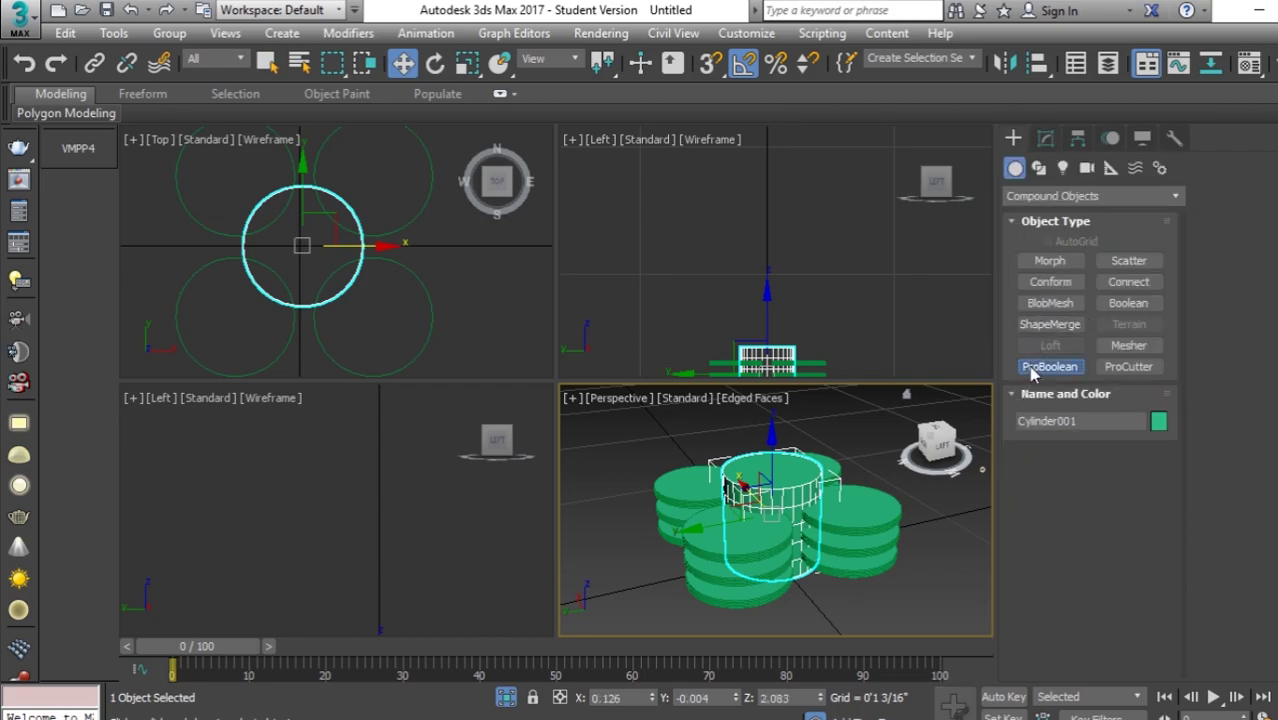
click(1073, 477)
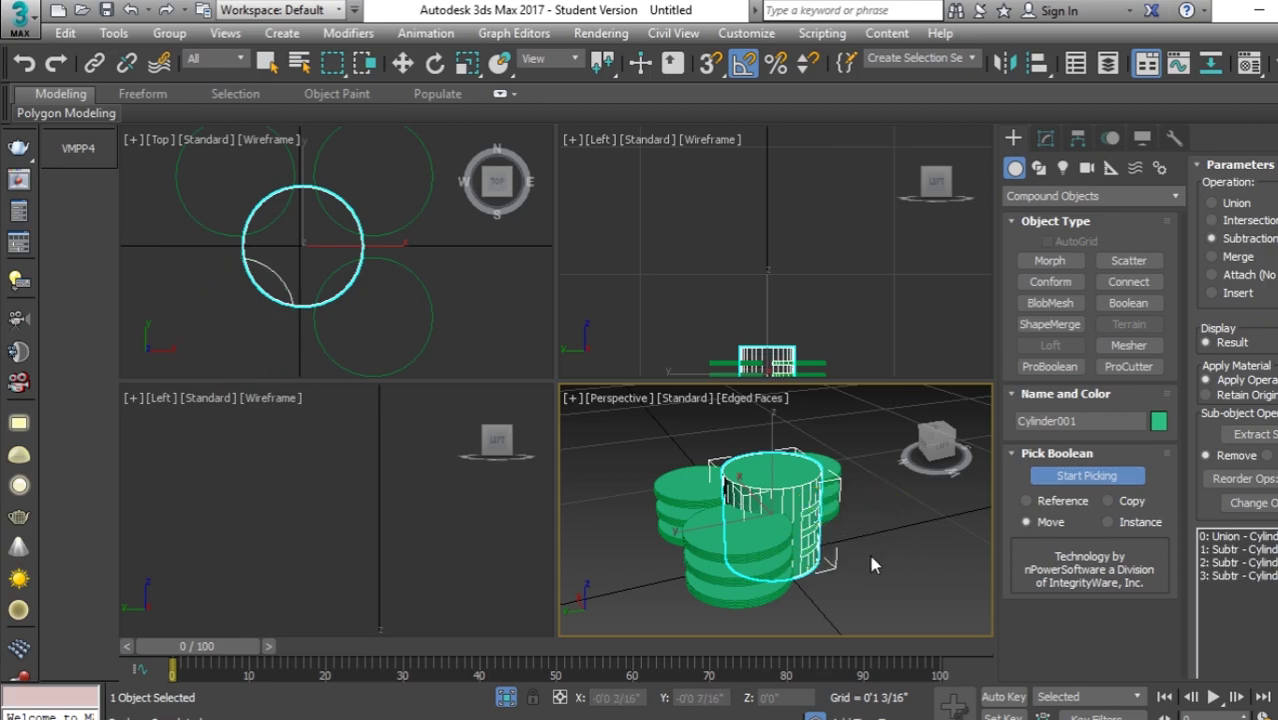
- Pick each surrounding disc in turn to subtract it from the cylinder
alt+middle_drag(868, 550, 862, 507)
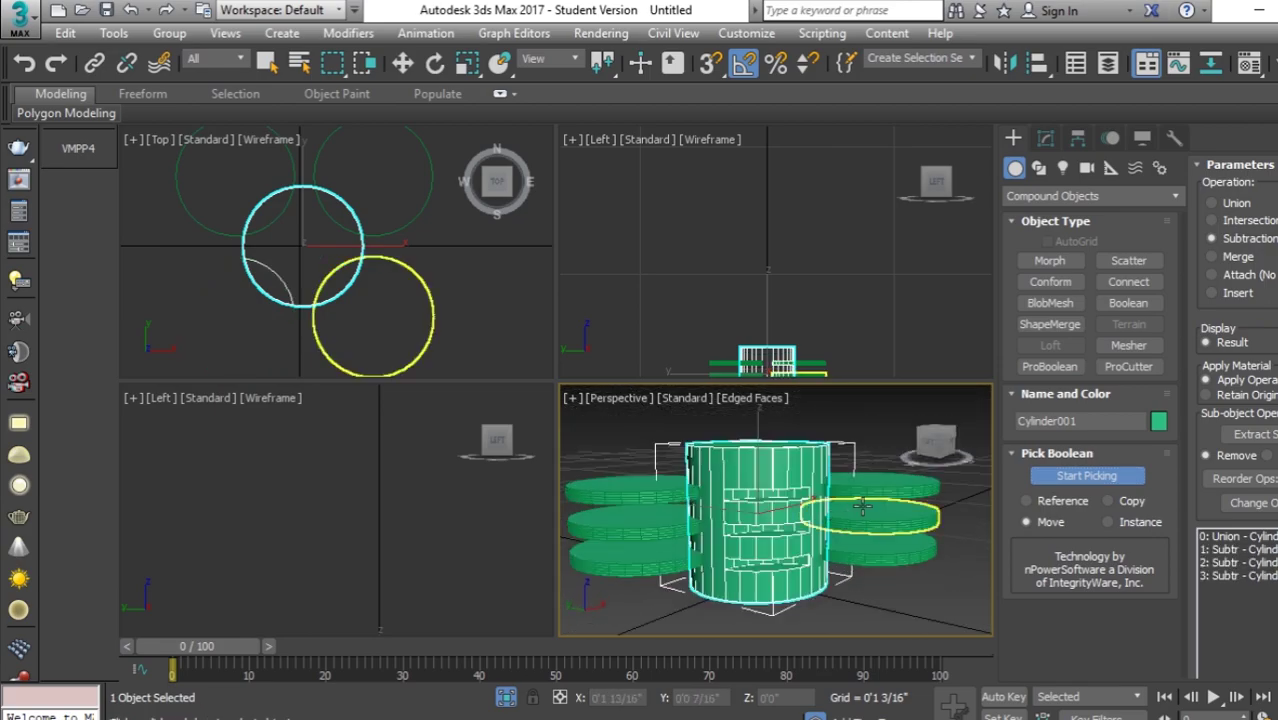
click(874, 500)
click(877, 547)
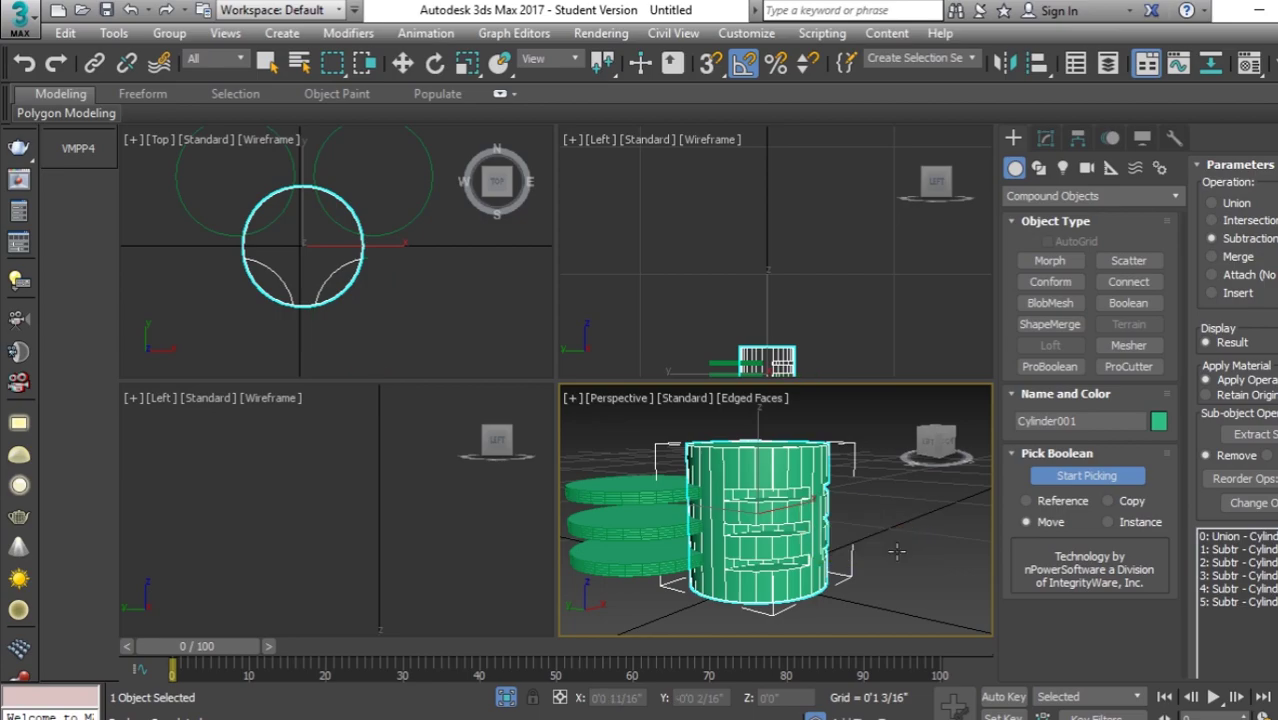
alt+middle_drag(897, 551, 775, 566)
click(886, 492)
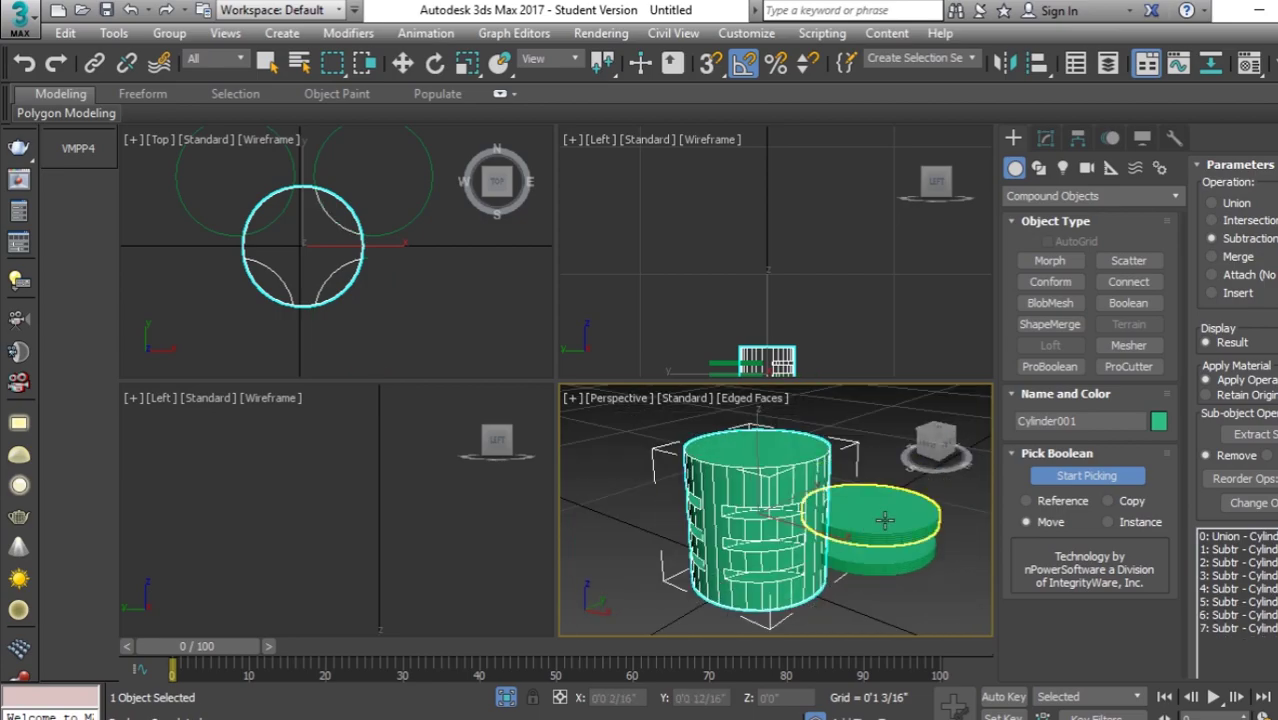
click(886, 540)
click(898, 536)
alt+middle_drag(898, 536, 838, 522)
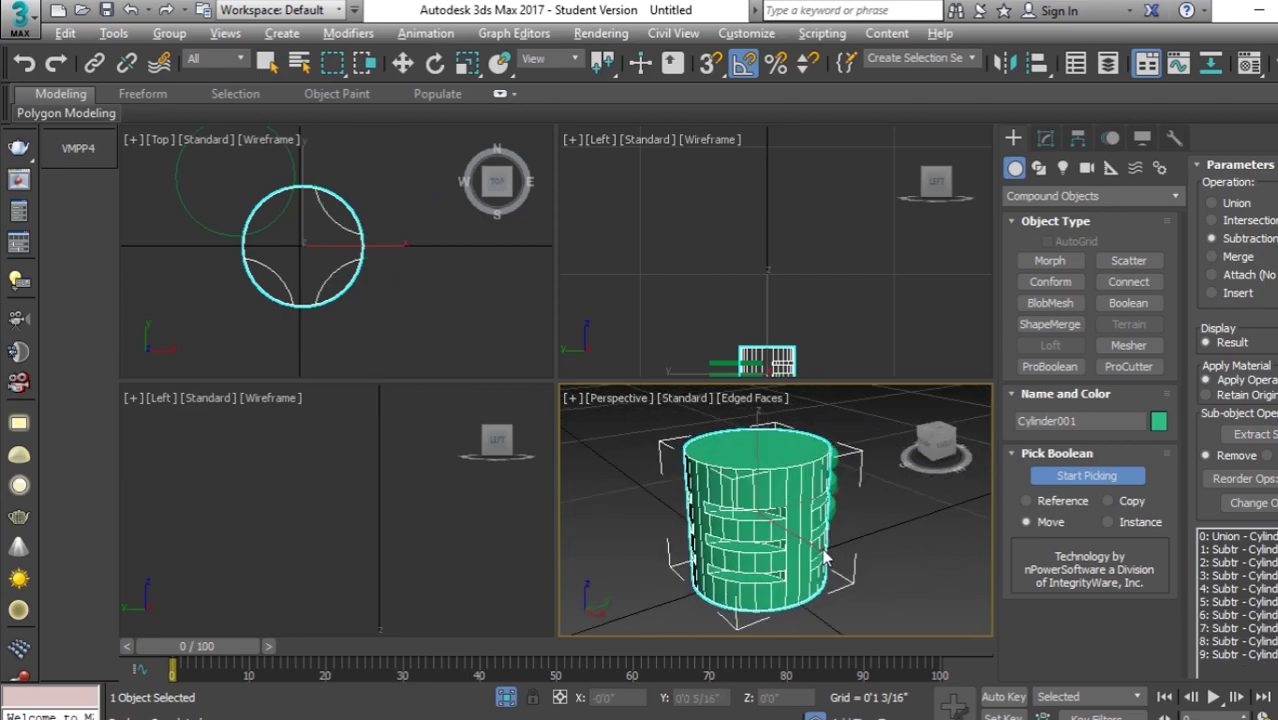
click(881, 508)
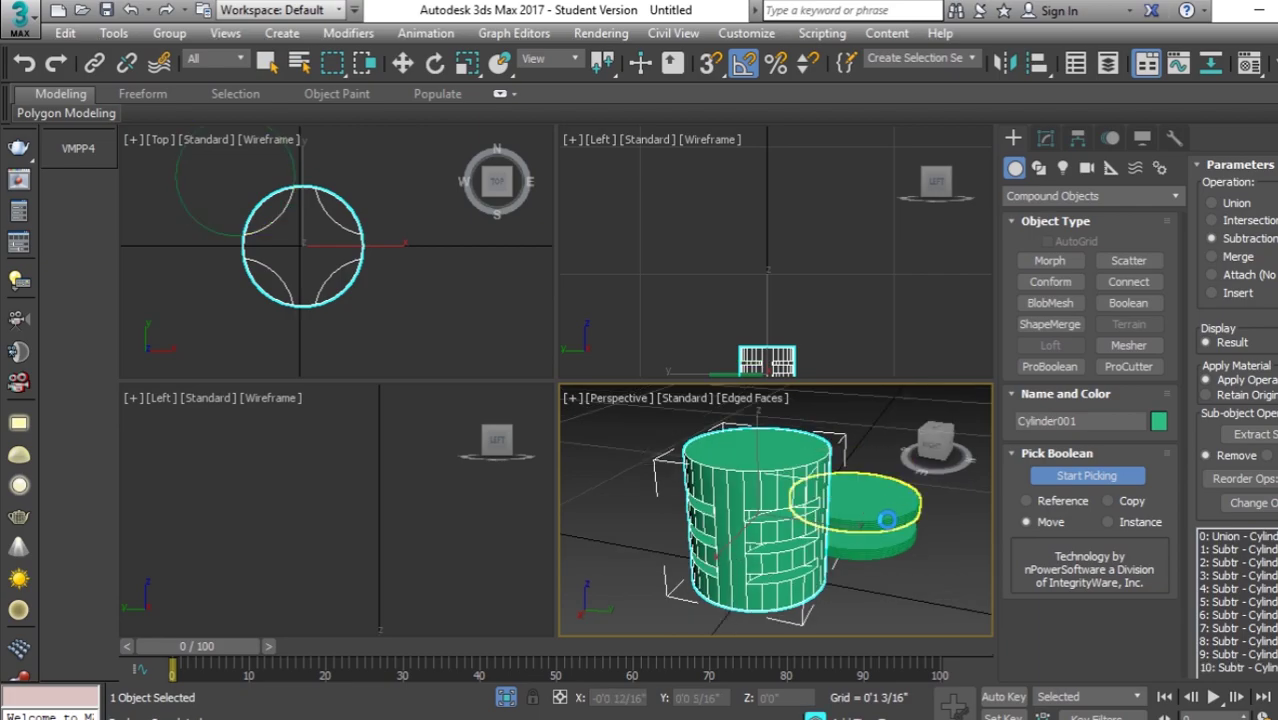
click(887, 519)
click(890, 530)
mouse_move(890, 524)
alt+middle_down()
mouse_move(788, 372)
mouse_move(838, 556)
alt+middle_up()
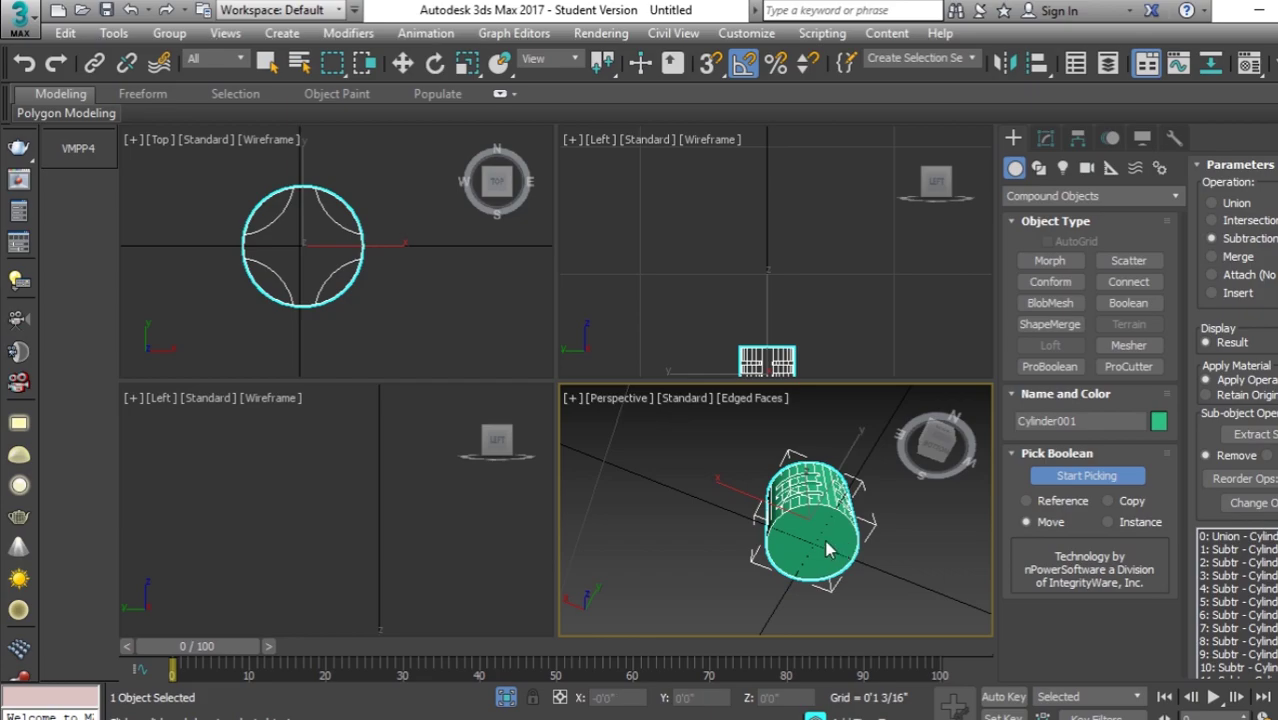
- Convert the grooved cylinder to an Editable Poly
key(w)
right_click(826, 540)
mouse_move(860, 635)
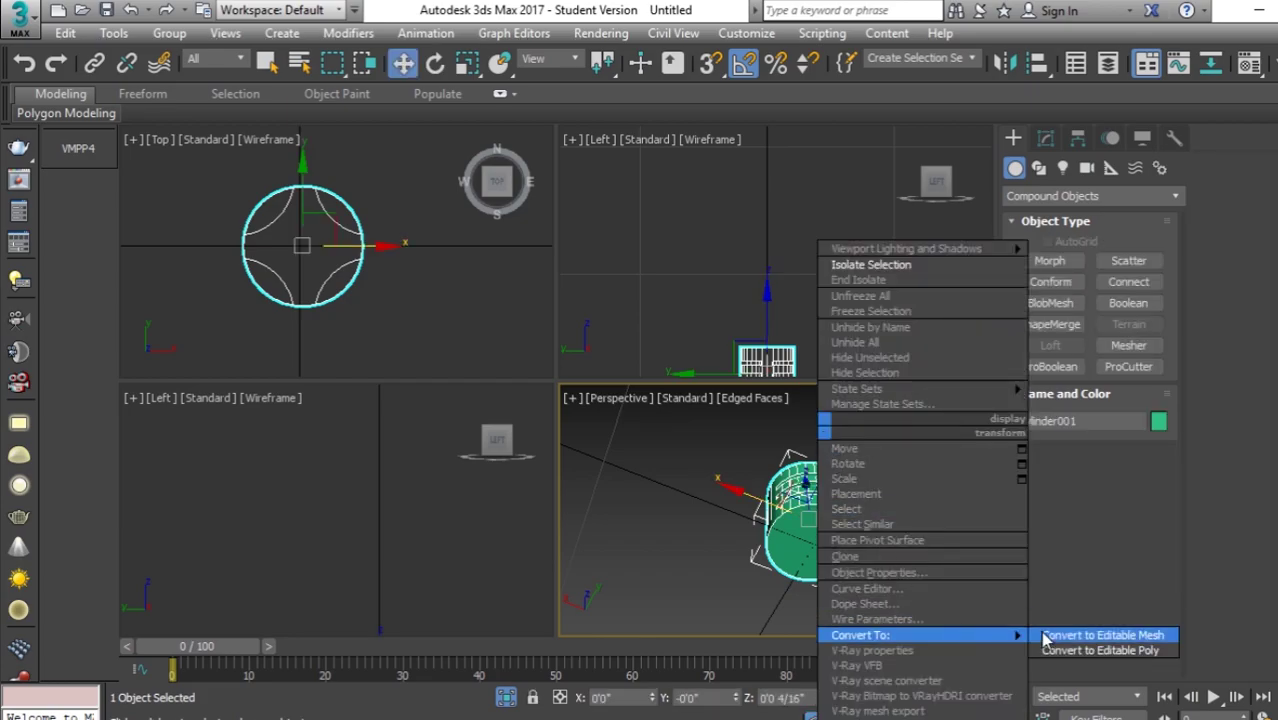
click(1130, 651)
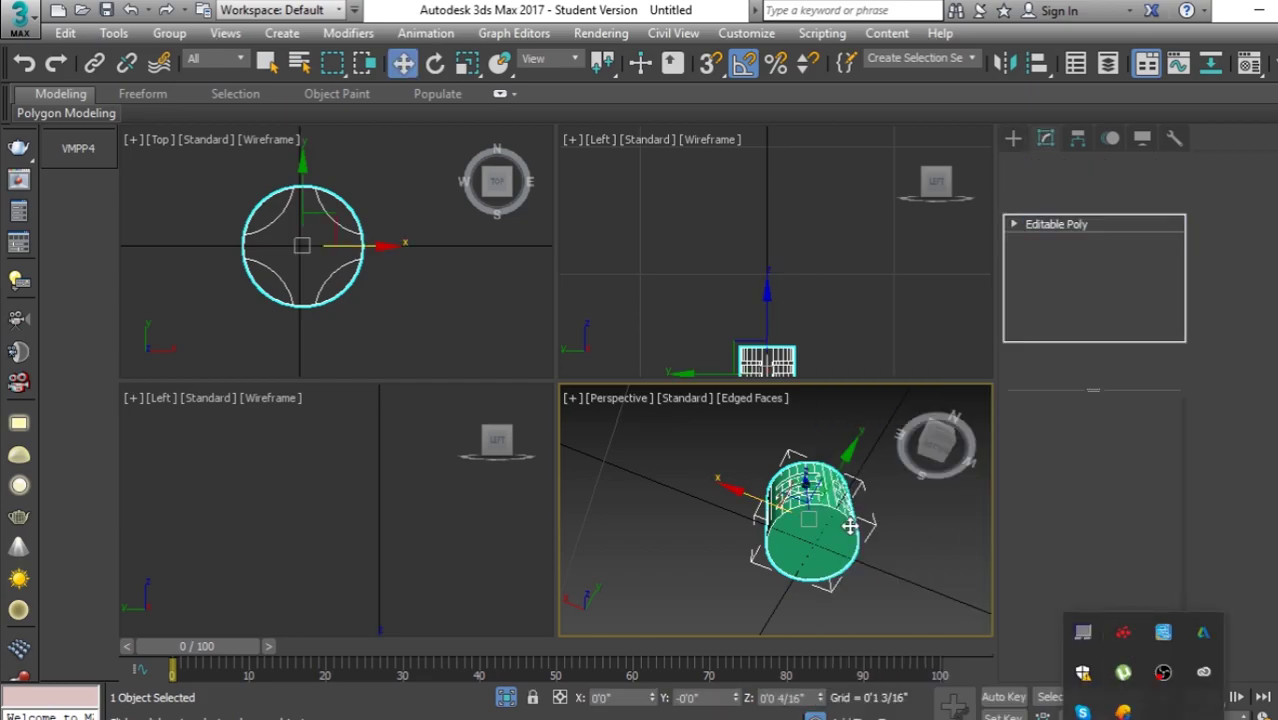
- Inset the end cap polygon, extrude it downward into a narrower stem, and exit Polygon mode
click(1112, 433)
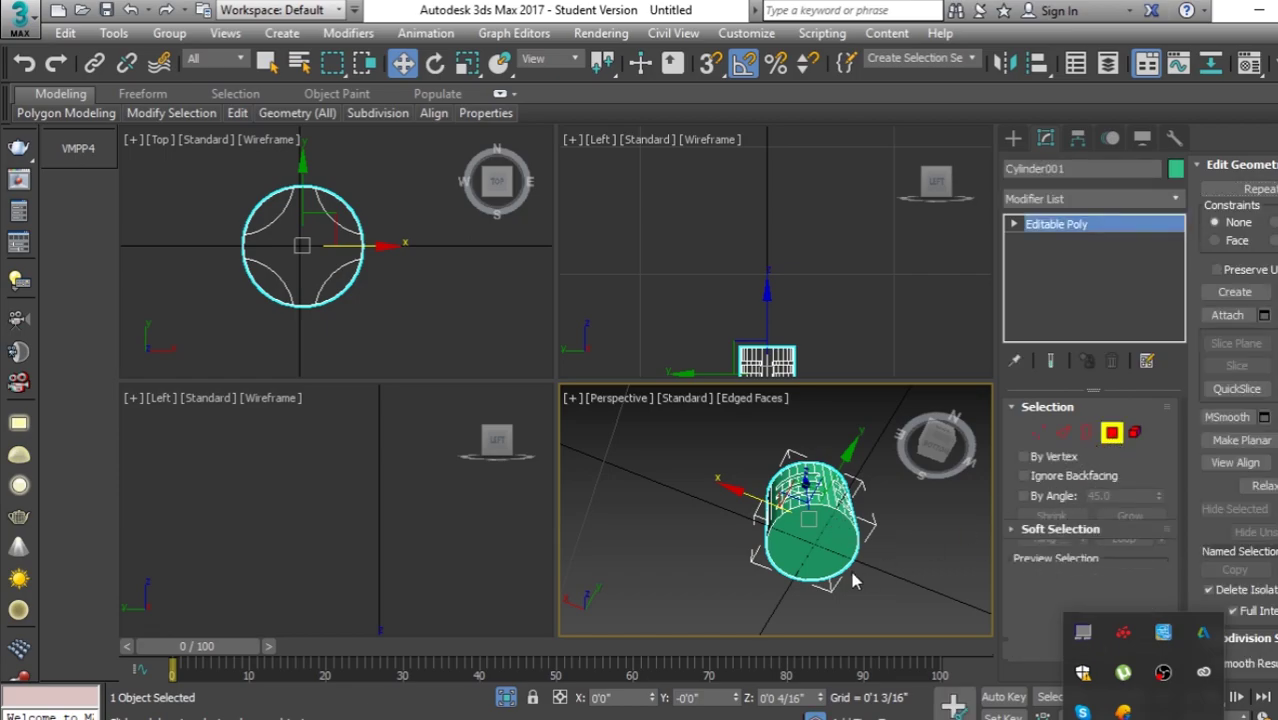
click(812, 545)
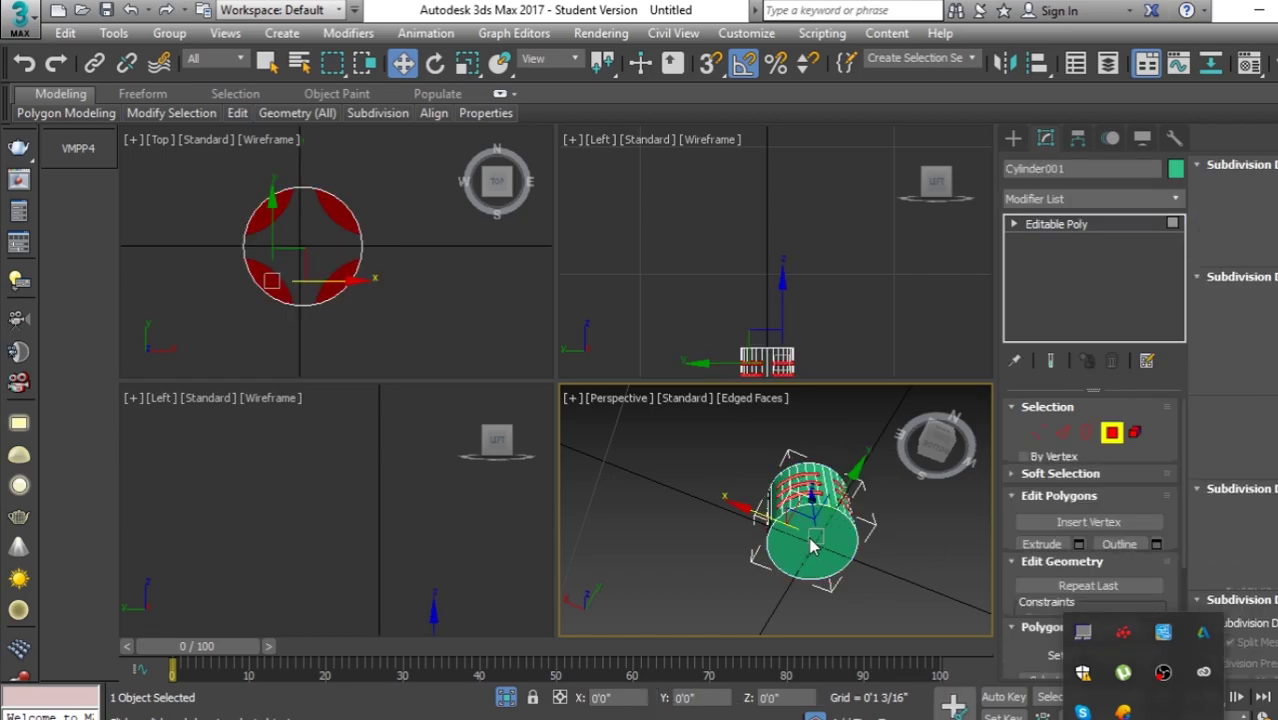
click(812, 545)
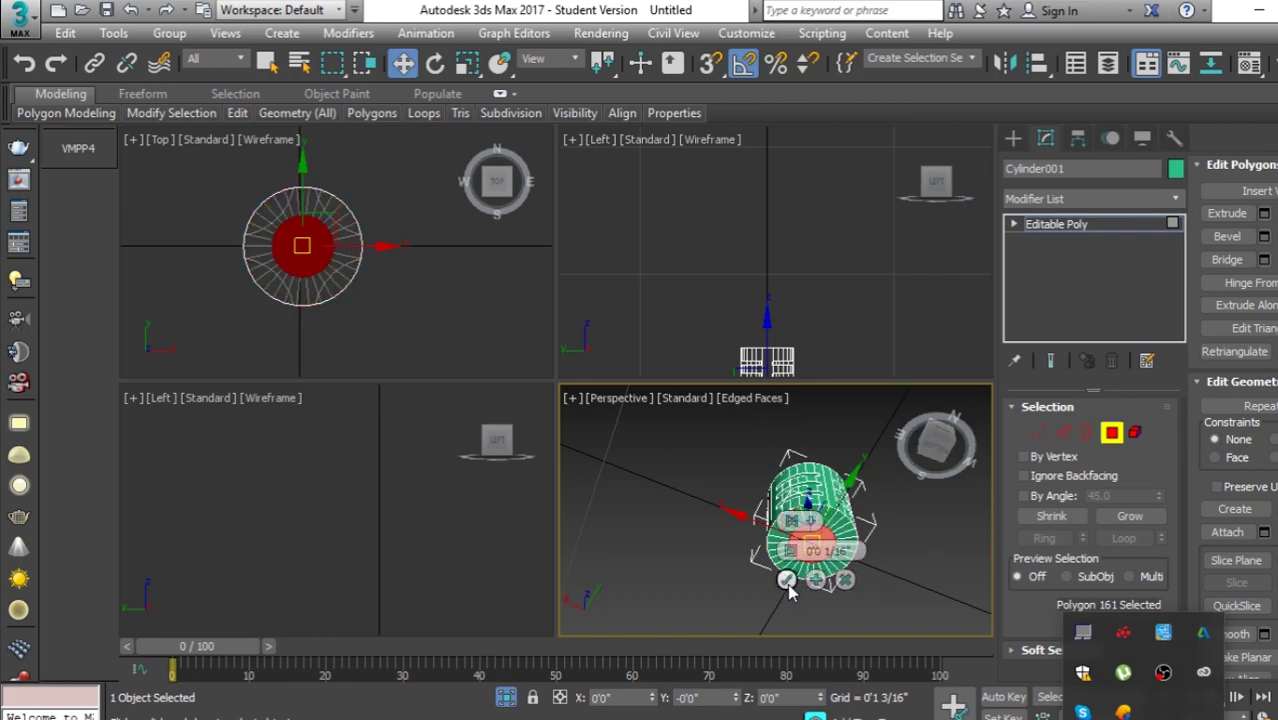
click(786, 580)
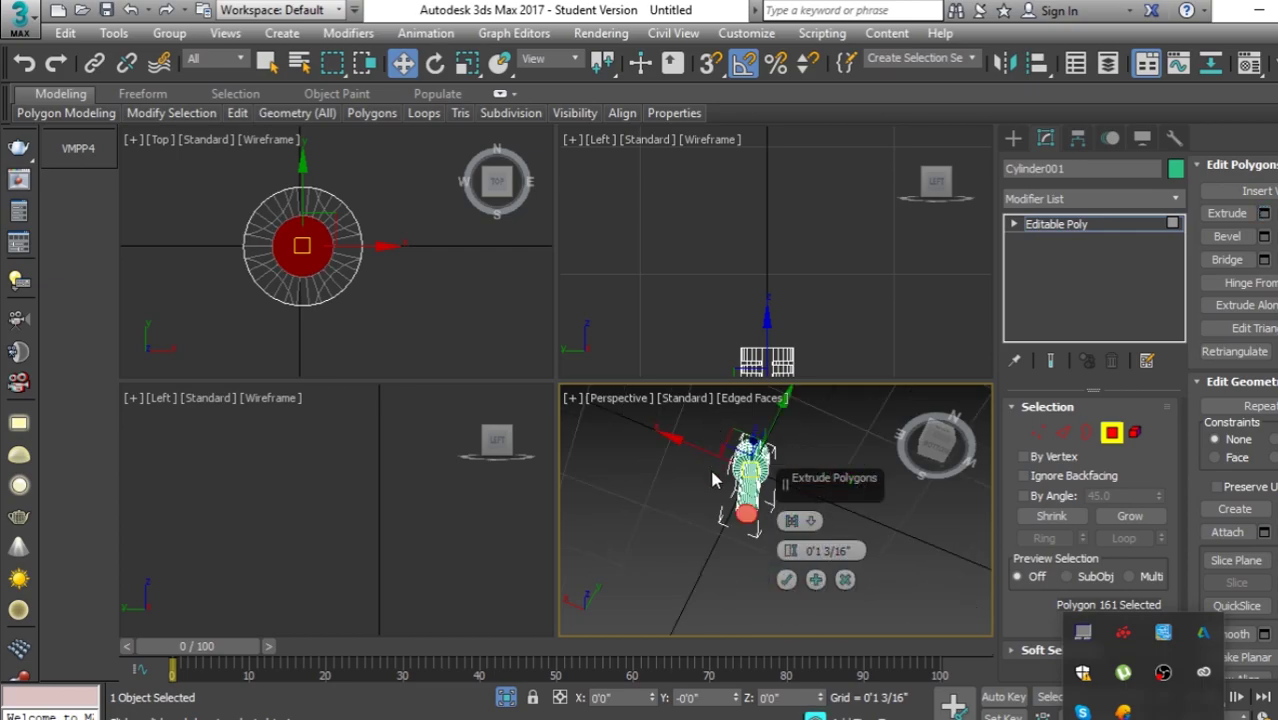
alt+middle_drag(711, 465, 757, 601)
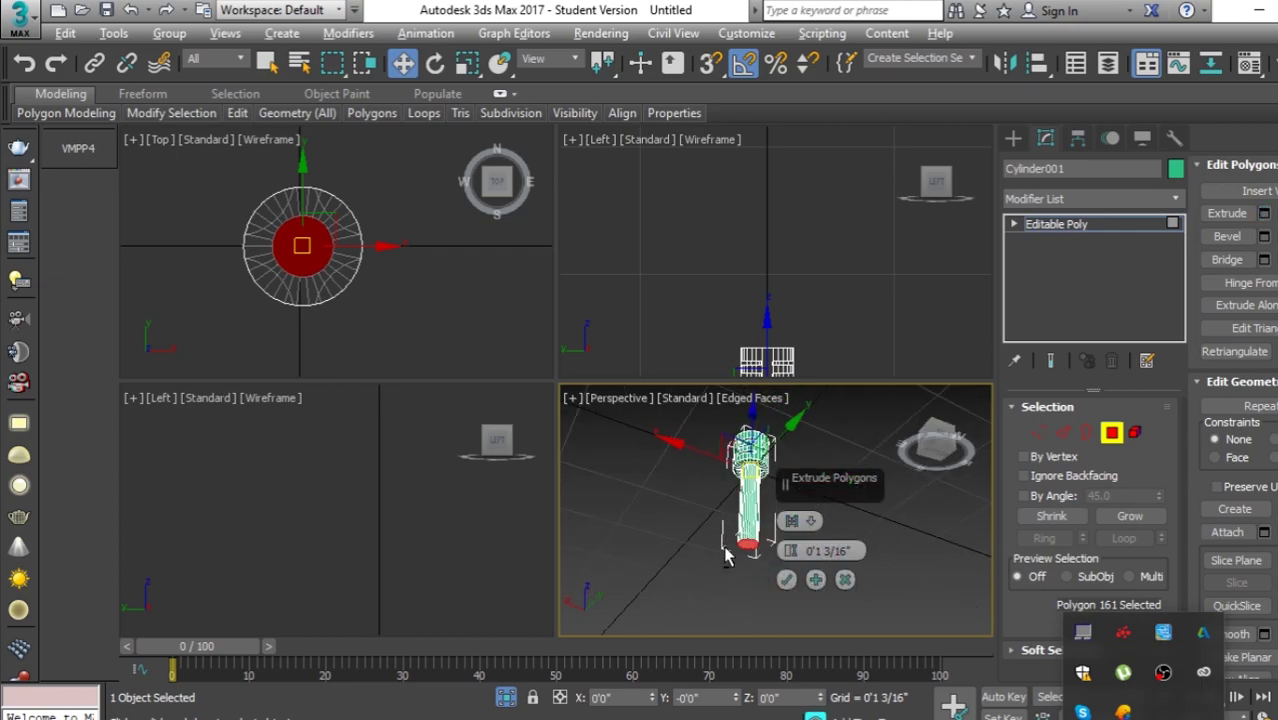
drag(788, 553, 797, 598)
click(787, 580)
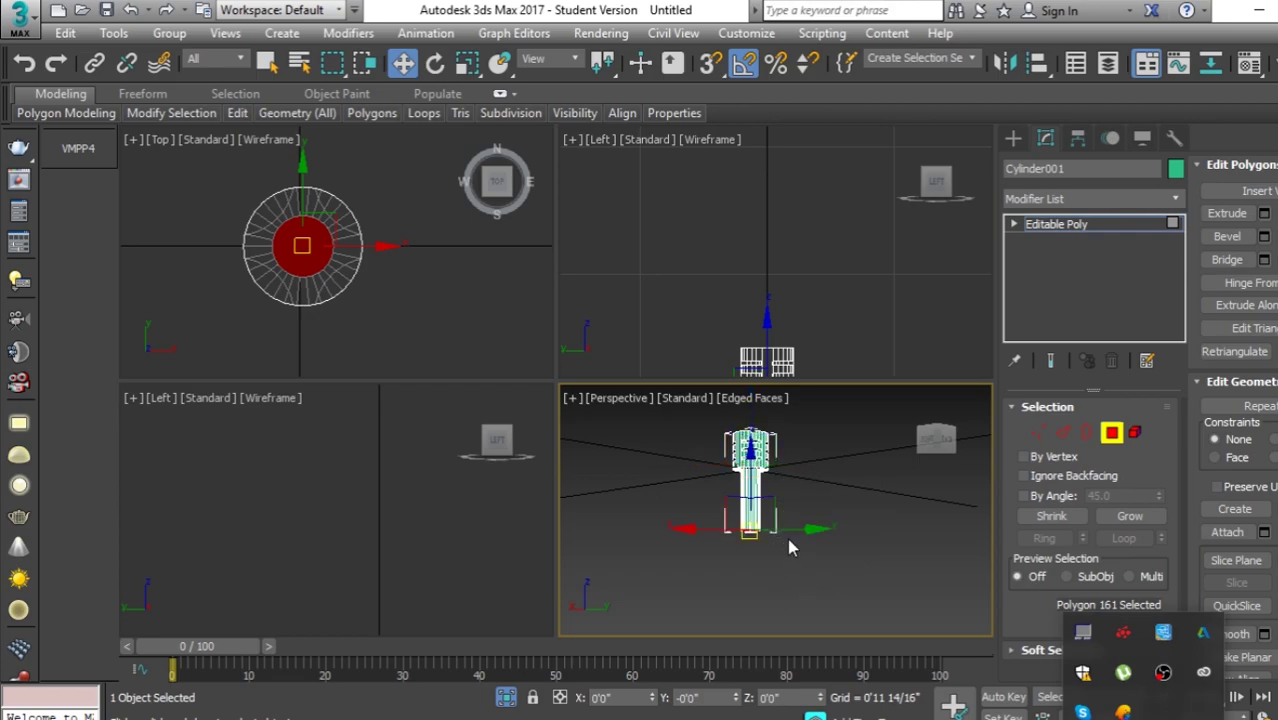
alt+middle_drag(787, 585, 948, 540)
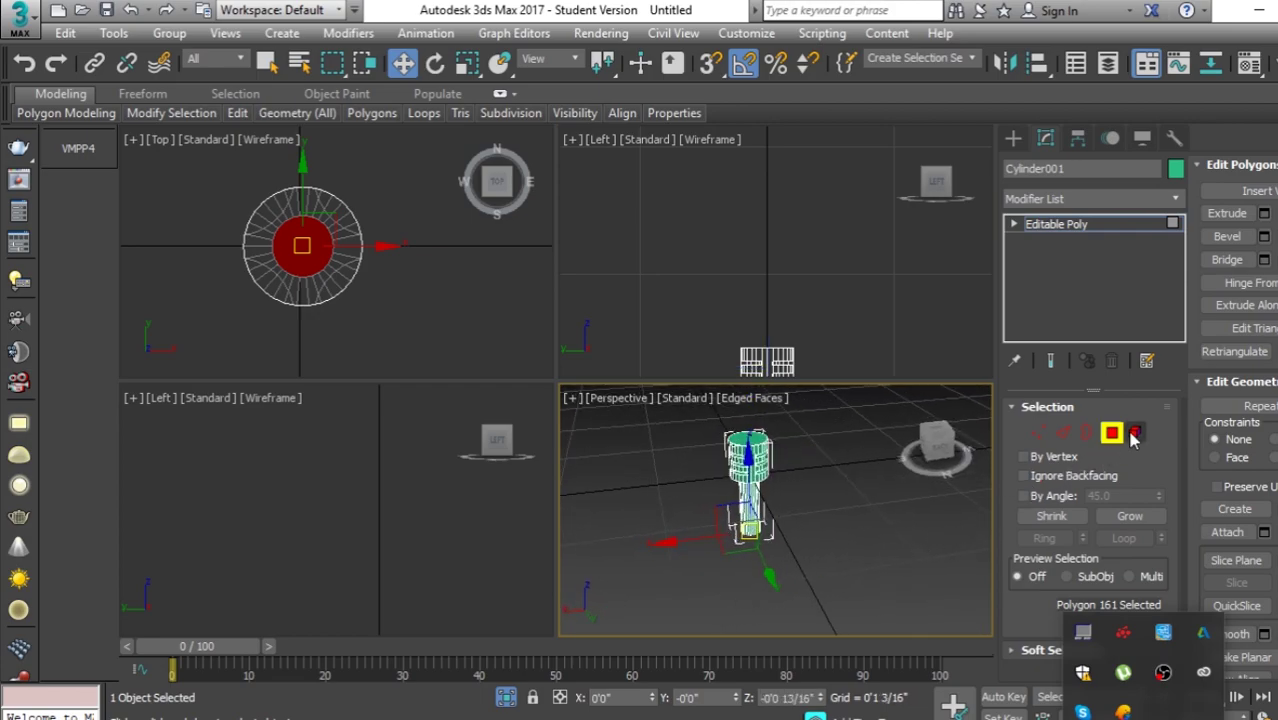
key(4)
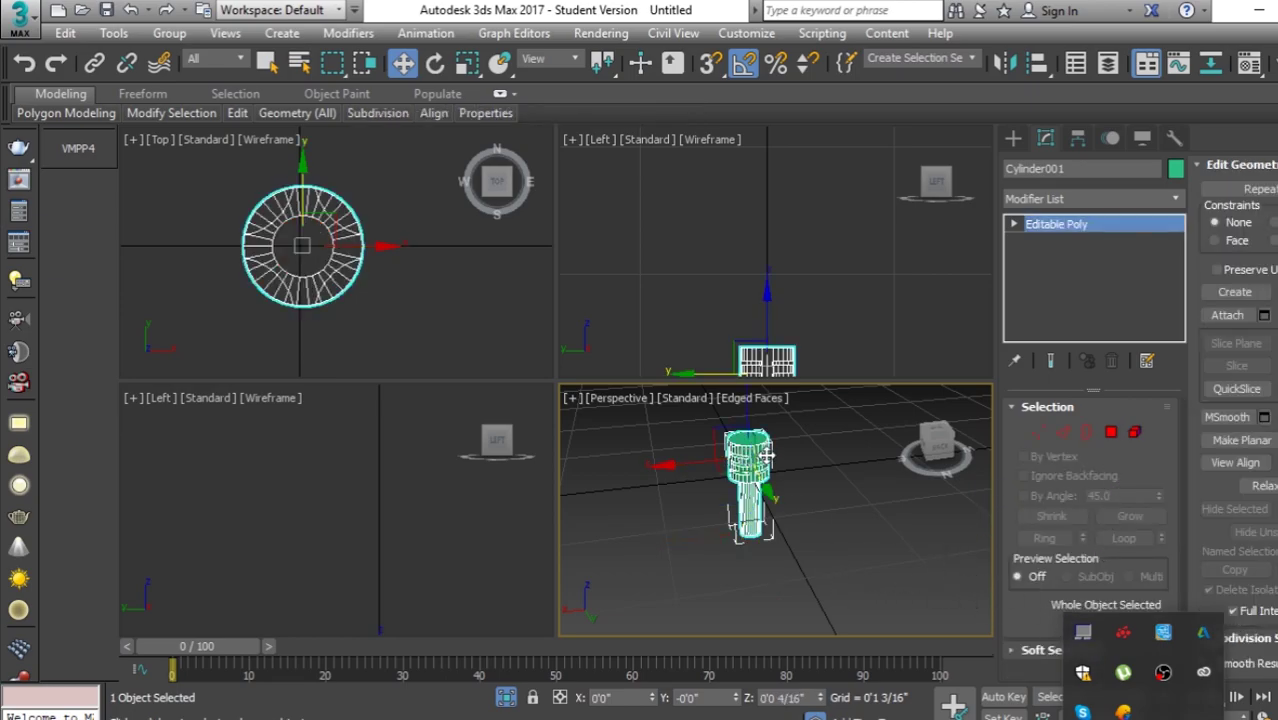
- Hide edge lines on the shaded viewport and unhide the hidden plug parts
click(755, 398)
click(770, 602)
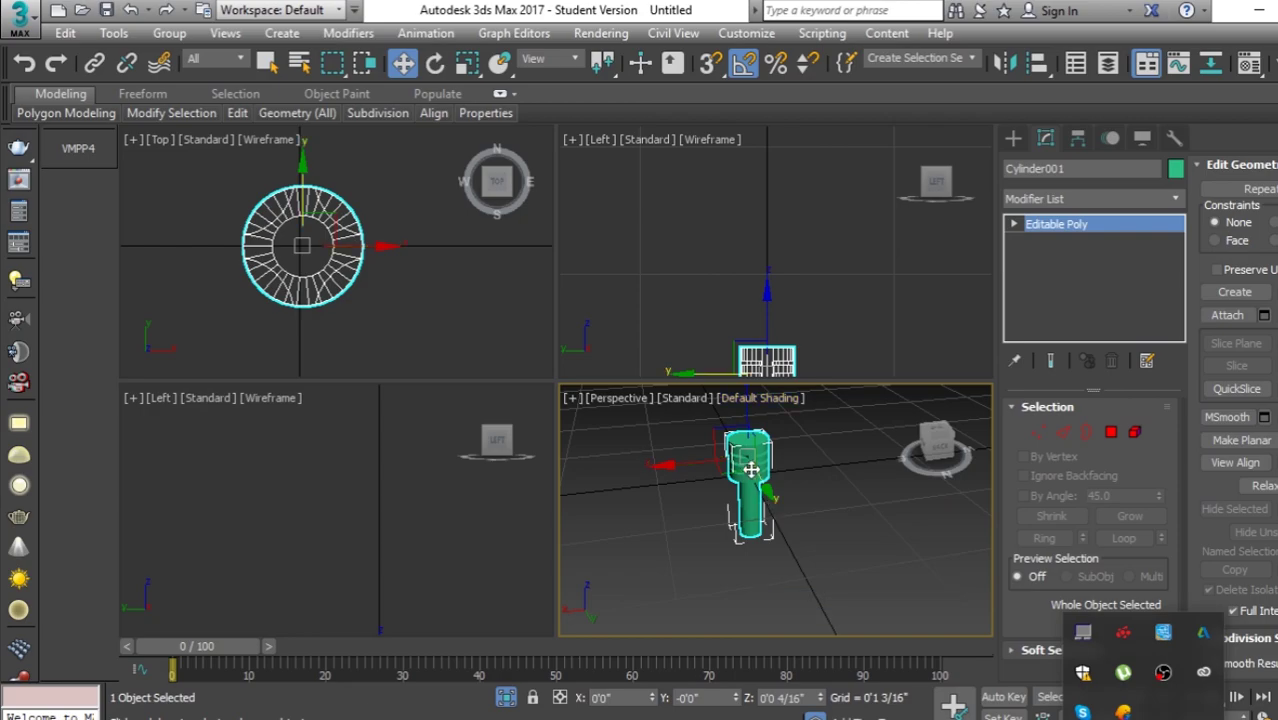
scroll(754, 460, up, 4)
mouse_move(754, 460)
alt+middle_down()
mouse_move(919, 440)
mouse_move(790, 480)
alt+middle_up()
right_click(788, 432)
click(856, 280)
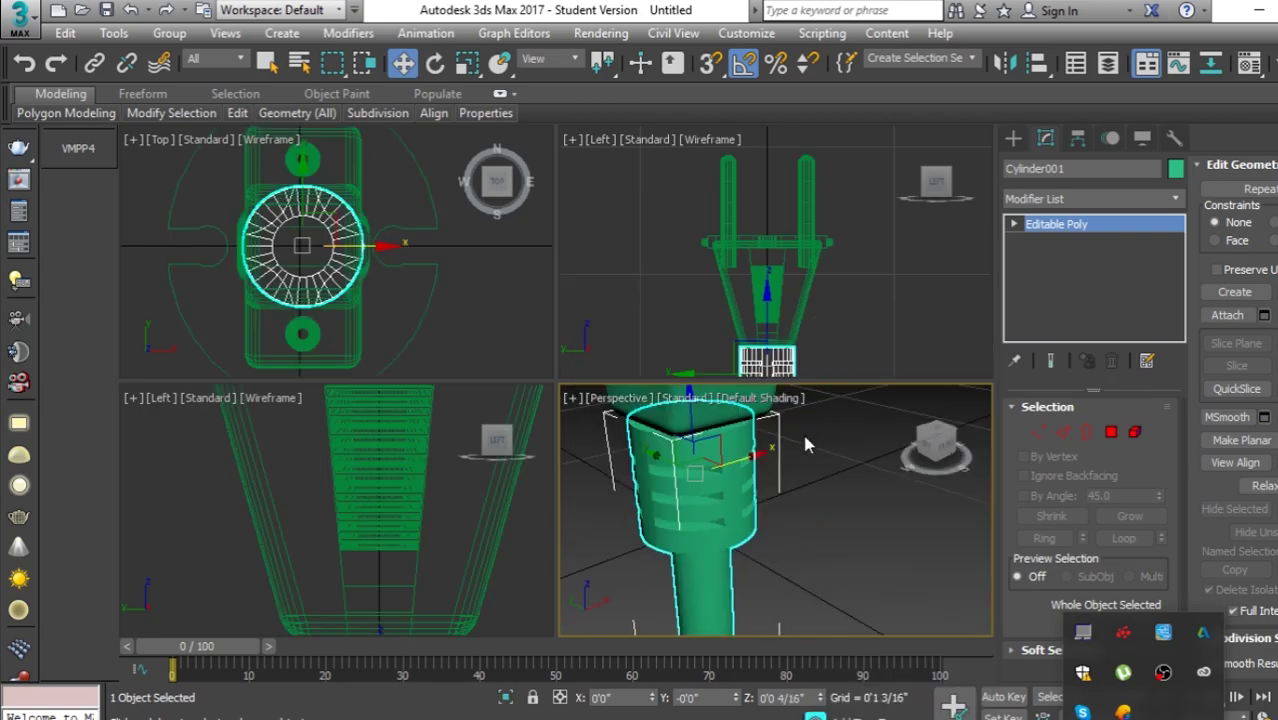
- Raise the stem cylinder toward the plug body, then move it back to Z 0
mouse_move(745, 485)
alt+middle_down()
mouse_move(785, 480)
mouse_move(750, 450)
alt+middle_up()
mouse_move(742, 440)
mouse_down()
mouse_move(755, 428)
mouse_move(764, 450)
mouse_up()
mouse_move(764, 450)
alt+middle_down()
mouse_move(818, 430)
mouse_move(805, 455)
mouse_move(813, 516)
mouse_move(753, 485)
mouse_move(765, 476)
mouse_move(745, 461)
alt+middle_up()
scroll(805, 460, up, 3)
scroll(753, 485, up, 2)
scroll(753, 485, down, 2)
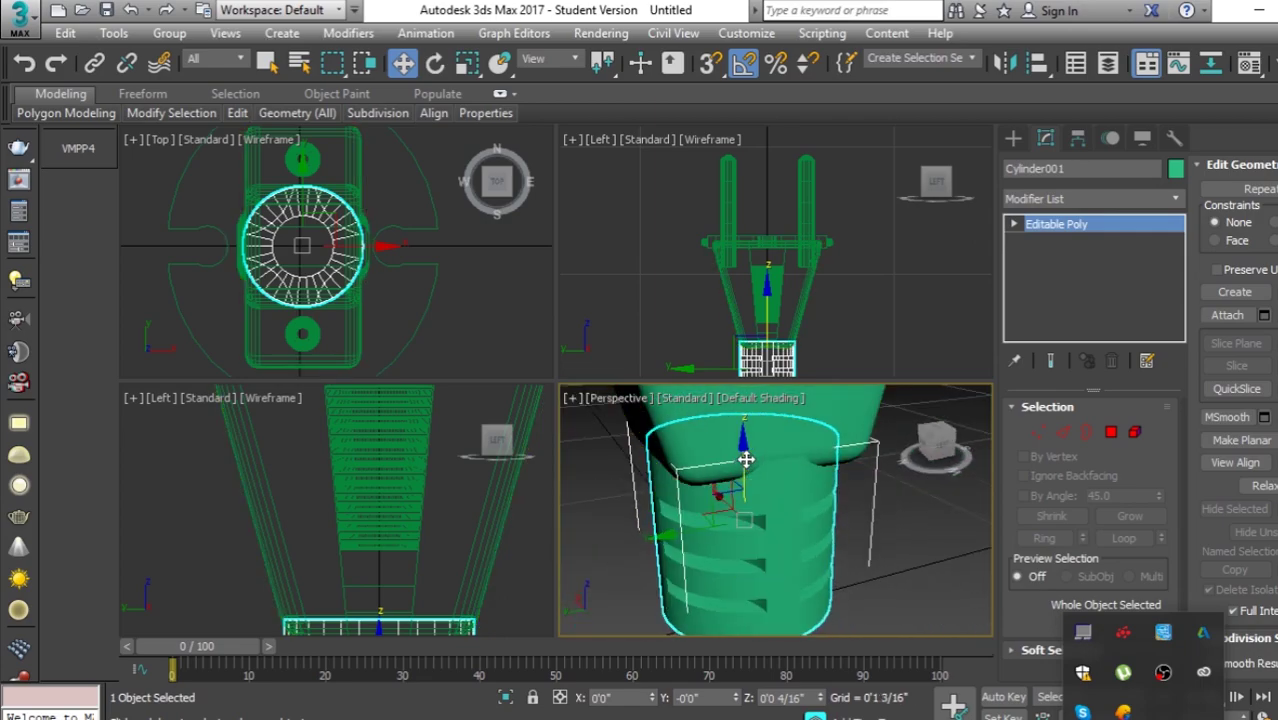
drag(745, 461, 745, 455)
mouse_move(745, 455)
alt+middle_down()
mouse_move(804, 484)
mouse_move(832, 471)
alt+middle_up()
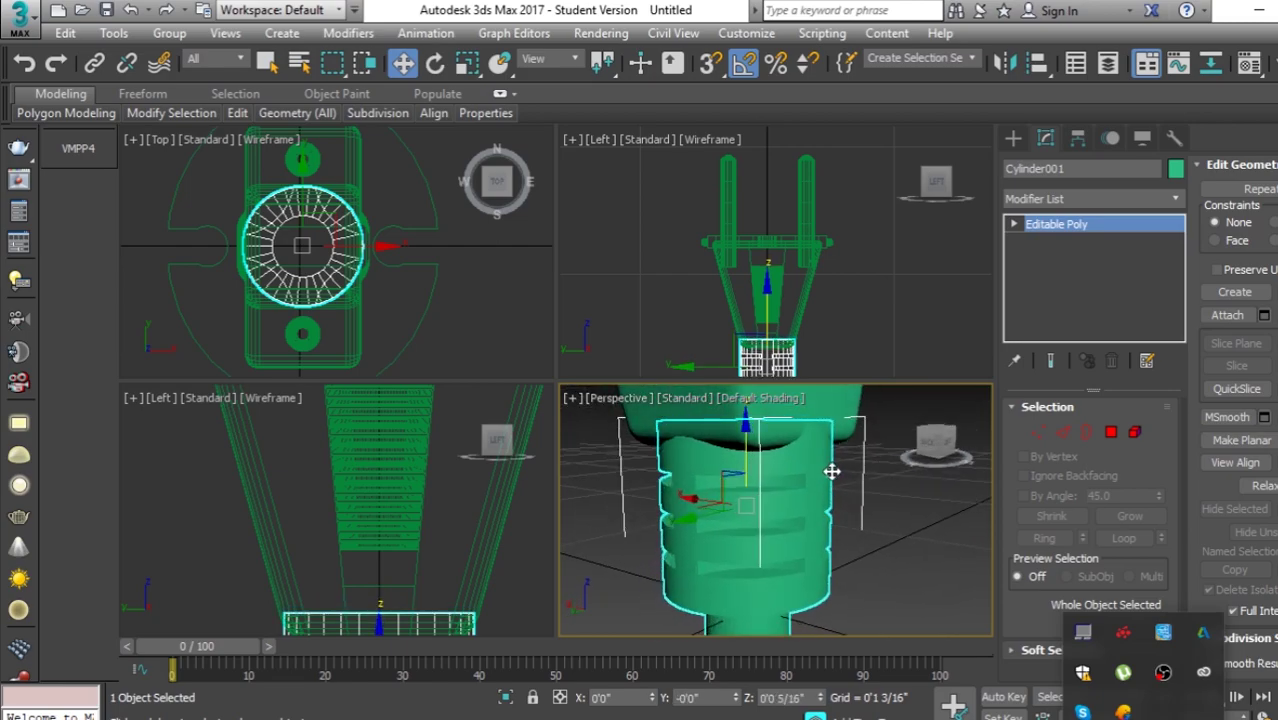
- Scale the stem cylinder down uniformly to about 94%
click(462, 68)
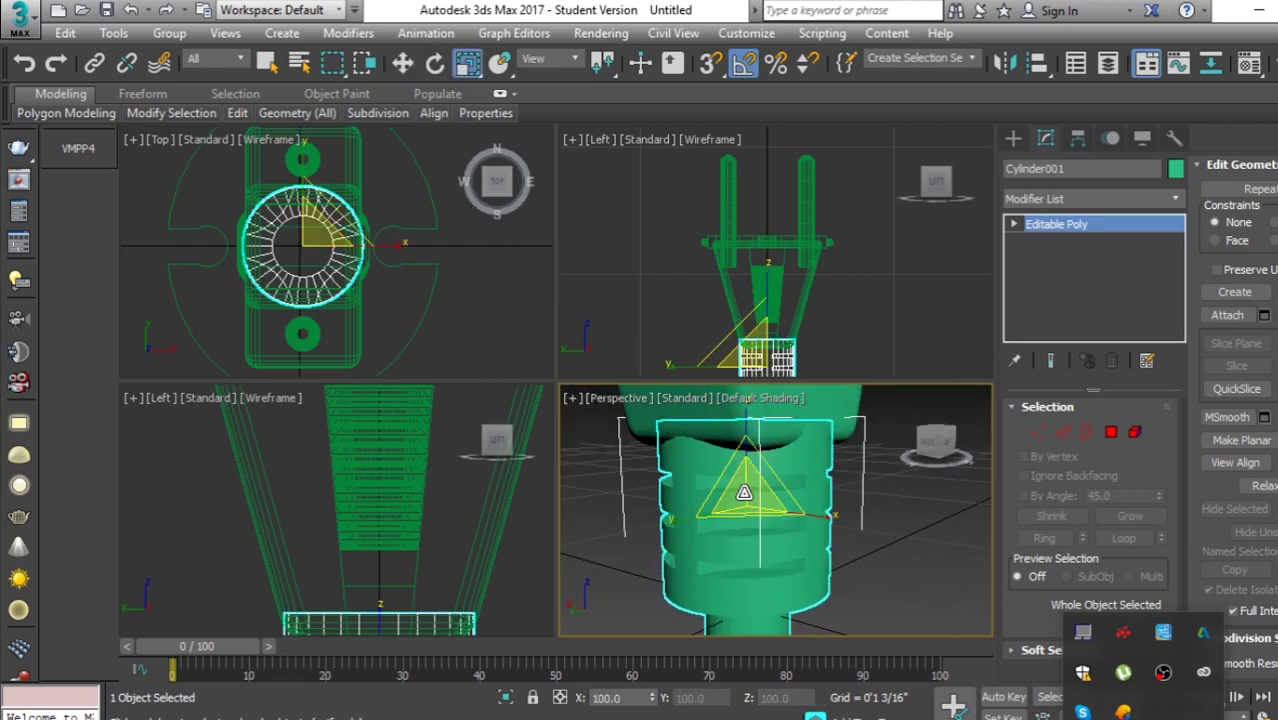
drag(744, 492, 744, 515)
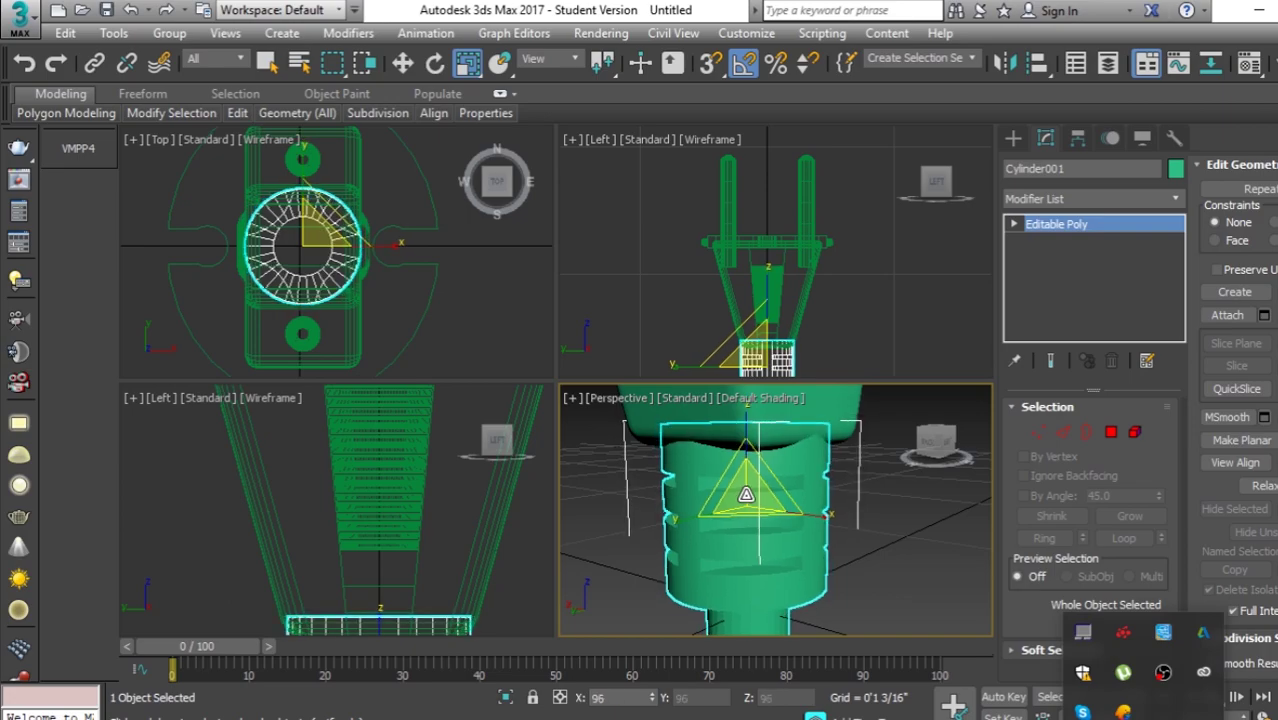
click(402, 63)
mouse_move(799, 476)
alt+middle_down()
mouse_move(608, 465)
mouse_move(551, 447)
alt+middle_up()
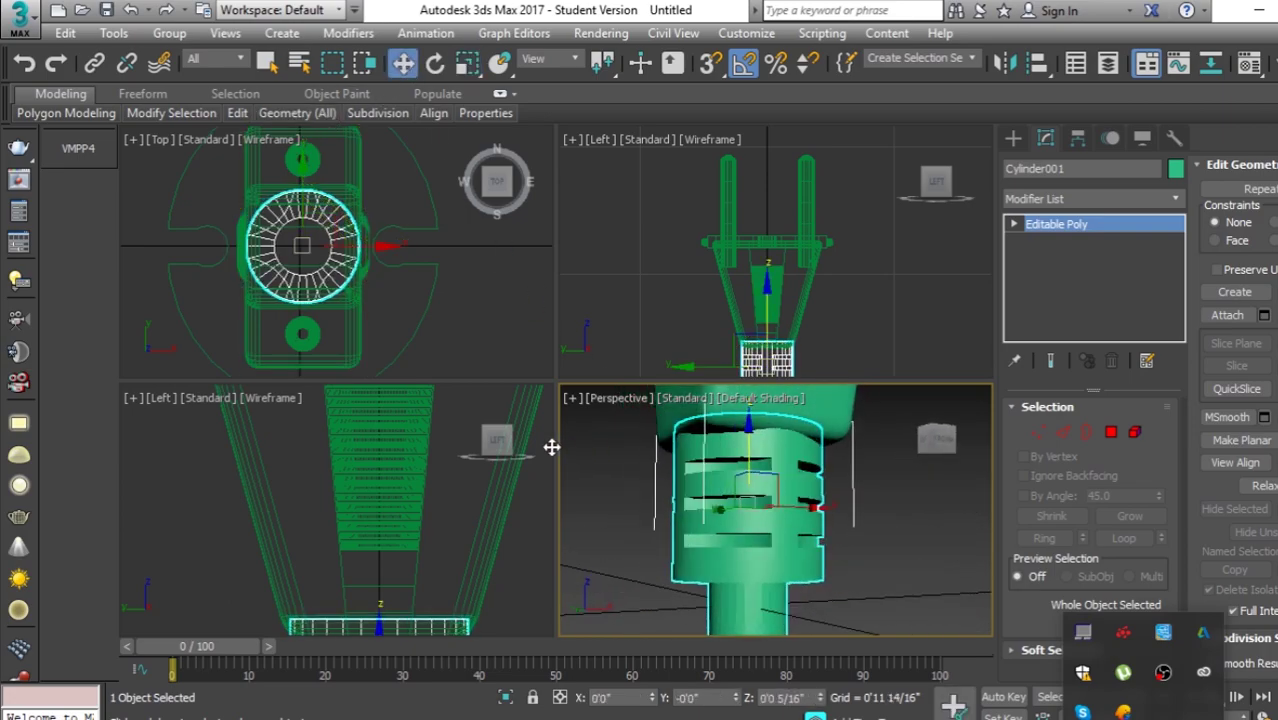
scroll(782, 491, down, 2)
scroll(716, 482, down, 2)
scroll(711, 486, down, 2)
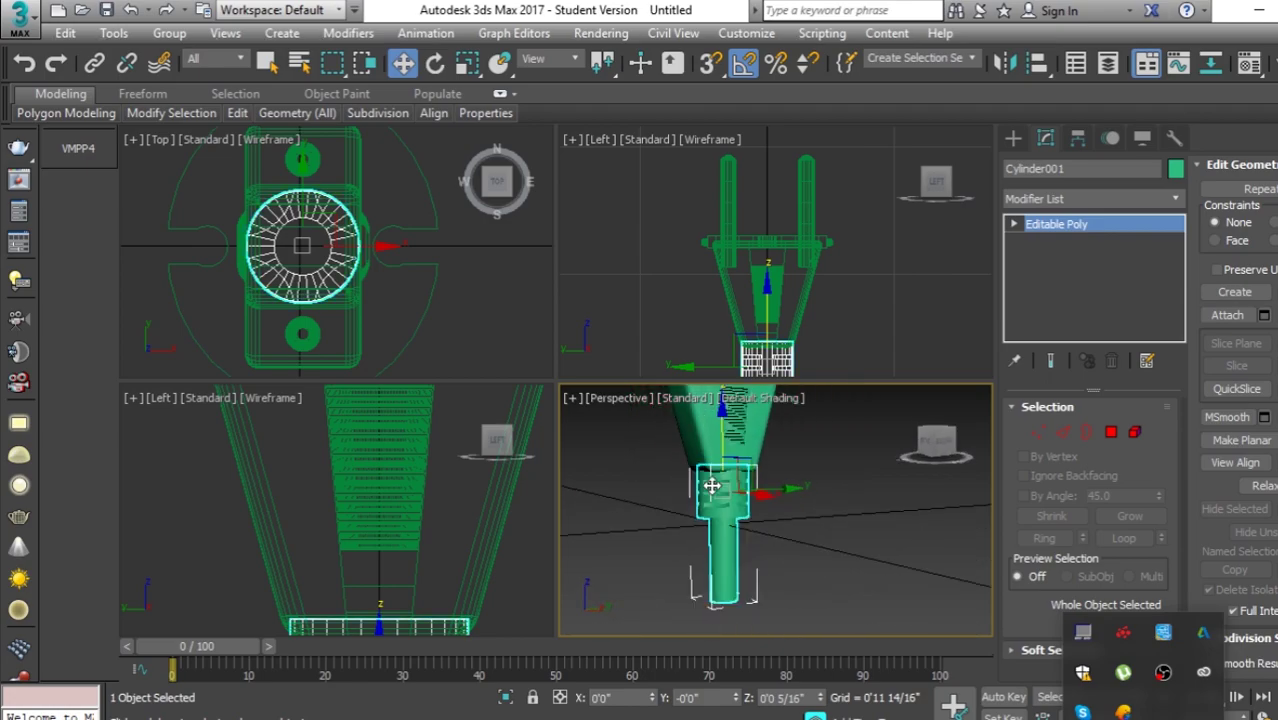
- Maximize the perspective view and shrink the stem further, through 89% to about 80%
key(alt+w)
scroll(762, 485, up, 3)
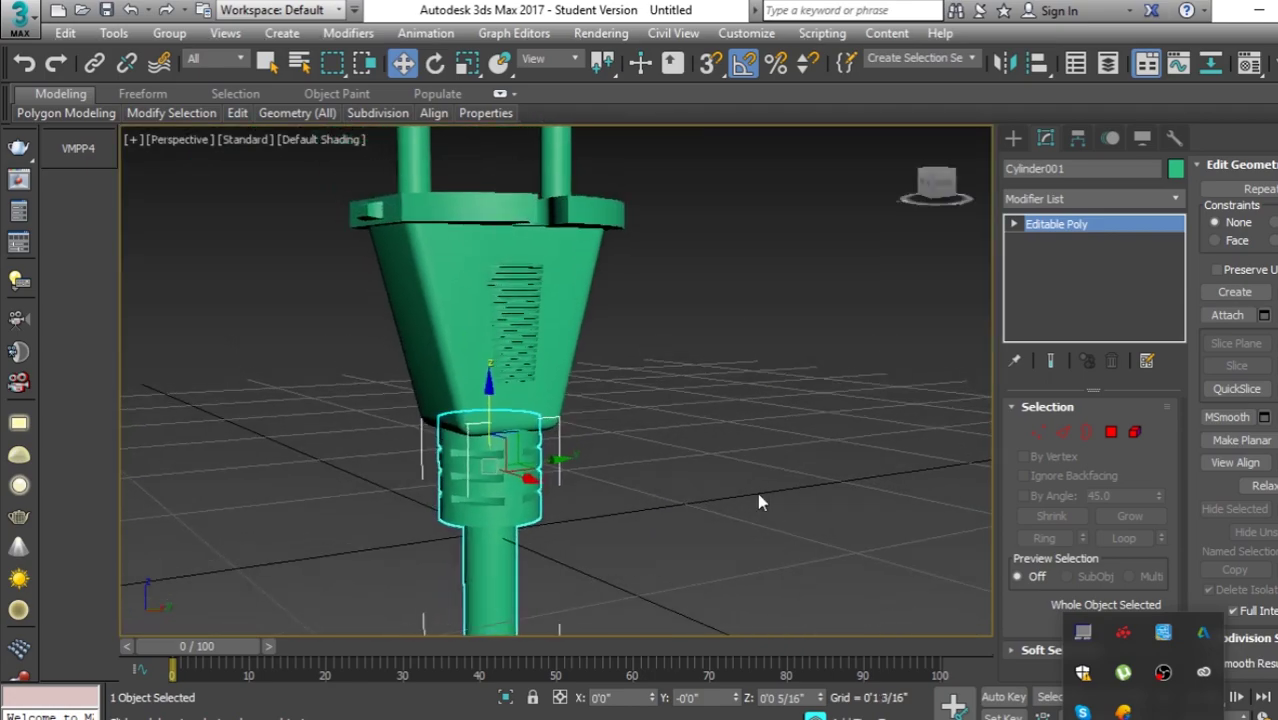
scroll(740, 495, up, 1)
scroll(660, 470, up, 1)
scroll(562, 440, up, 2)
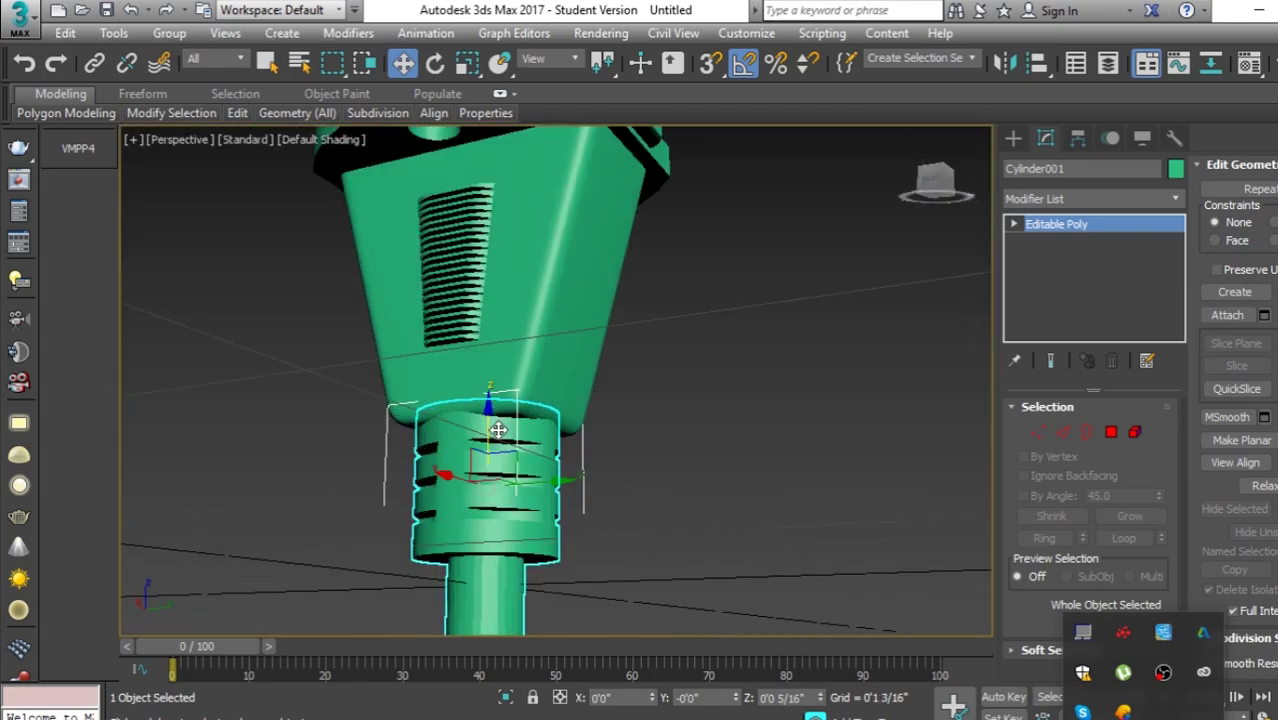
scroll(494, 445, up, 3)
mouse_move(494, 445)
alt+middle_down()
mouse_move(553, 365)
mouse_move(531, 408)
mouse_move(545, 448)
mouse_move(538, 361)
mouse_move(545, 425)
alt+middle_up()
scroll(538, 361, down, 5)
scroll(540, 425, up, 1)
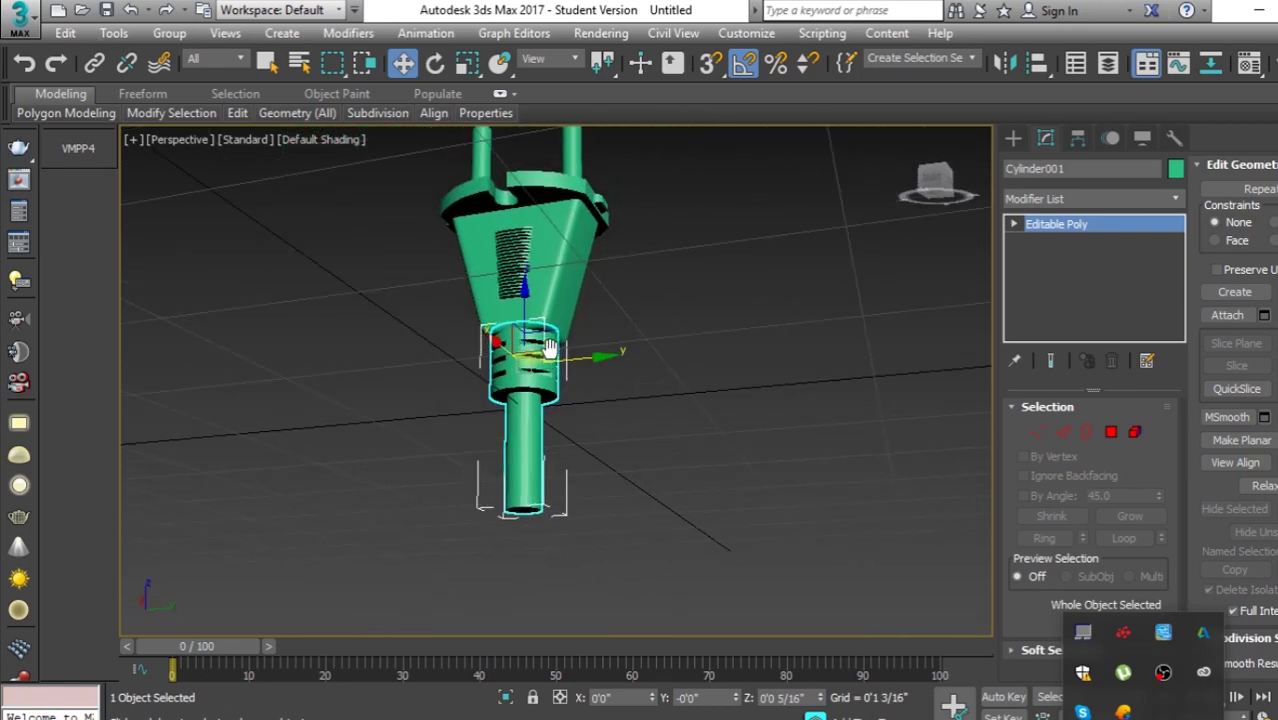
scroll(535, 420, up, 4)
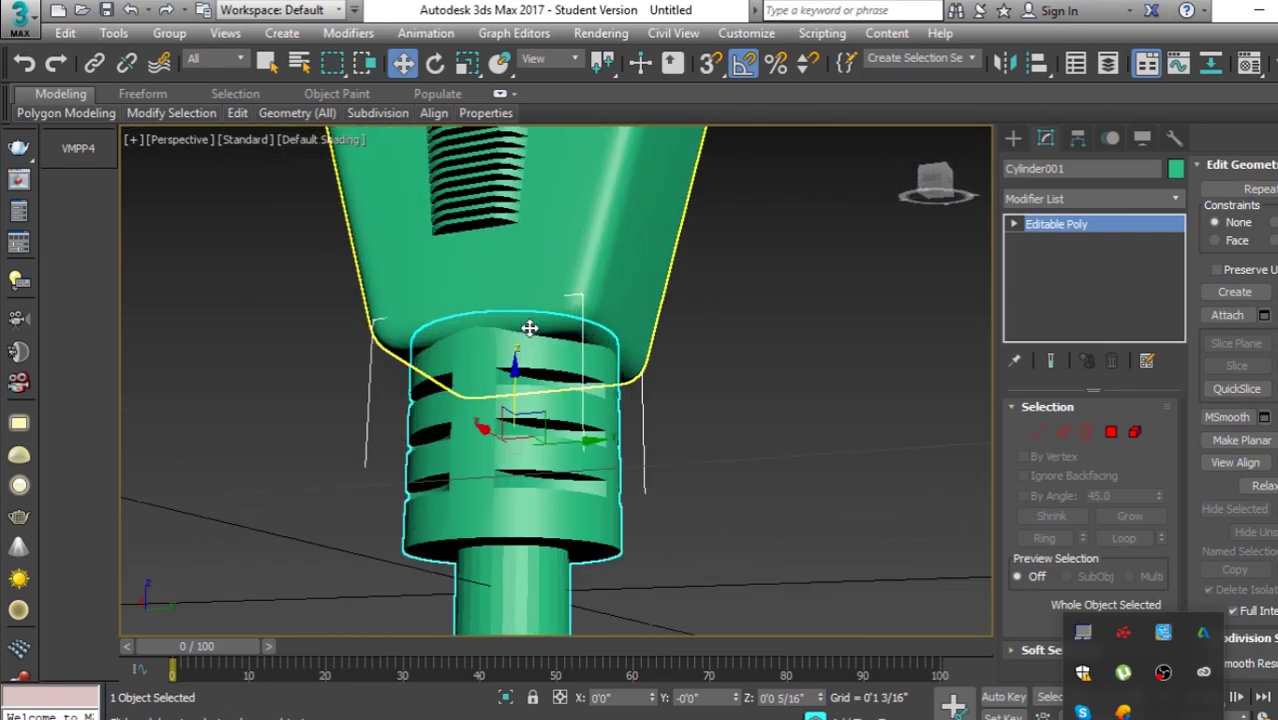
click(467, 62)
drag(523, 456, 530, 478)
mouse_move(530, 478)
alt+middle_down()
mouse_move(599, 314)
mouse_move(593, 371)
mouse_move(455, 385)
mouse_move(422, 482)
mouse_move(772, 316)
mouse_move(619, 350)
alt+middle_up()
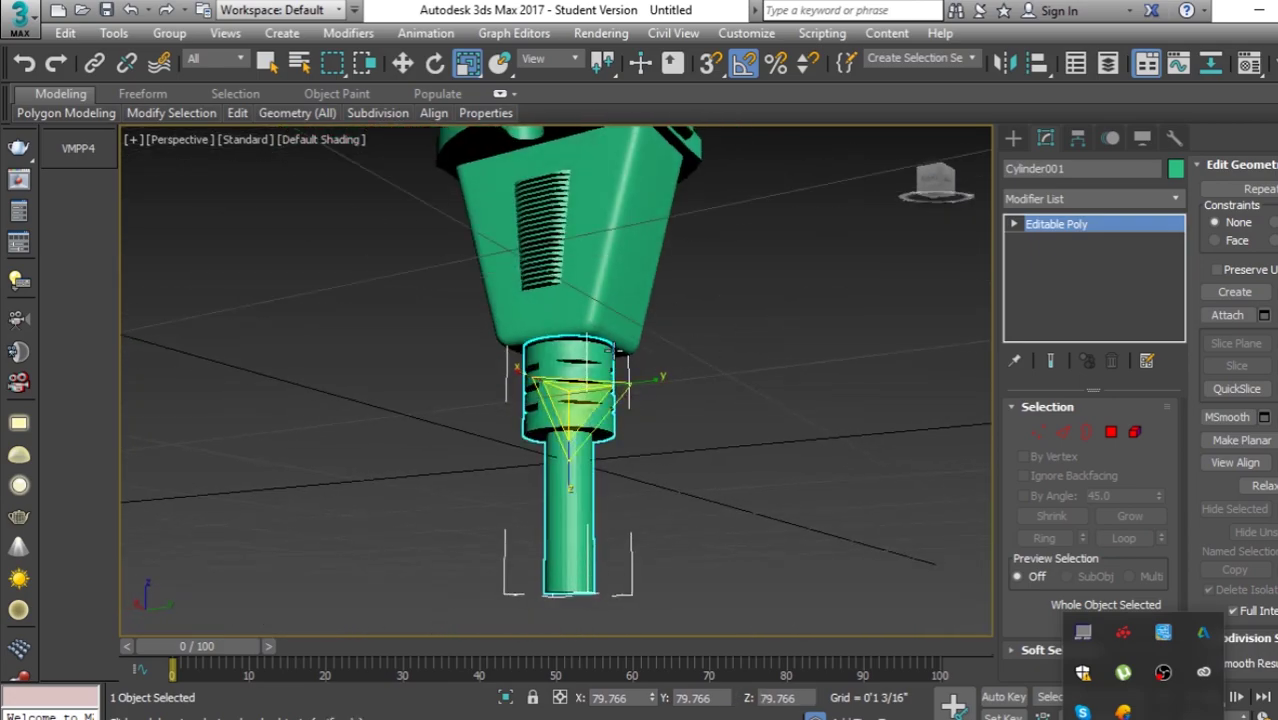
click(403, 63)
- Select the plug body, confirm a Ctrl+V clone, then select the stem Cylinder001
scroll(570, 350, up, 2)
scroll(567, 376, up, 2)
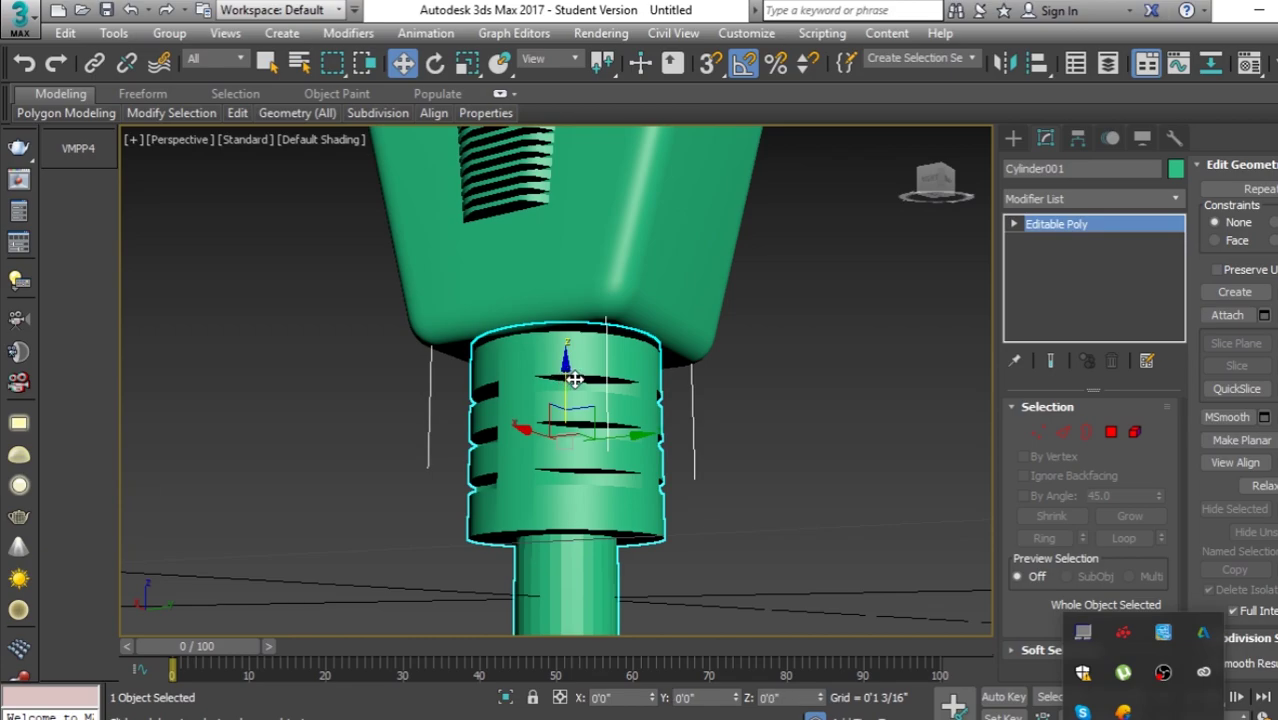
scroll(575, 375, down, 1)
scroll(576, 365, down, 1)
scroll(665, 365, down, 3)
mouse_move(665, 365)
alt+middle_down()
mouse_move(687, 379)
mouse_move(620, 326)
mouse_move(582, 382)
mouse_move(594, 403)
mouse_move(710, 425)
mouse_move(813, 405)
mouse_move(765, 387)
alt+middle_up()
click(620, 326)
scroll(620, 335, down, 3)
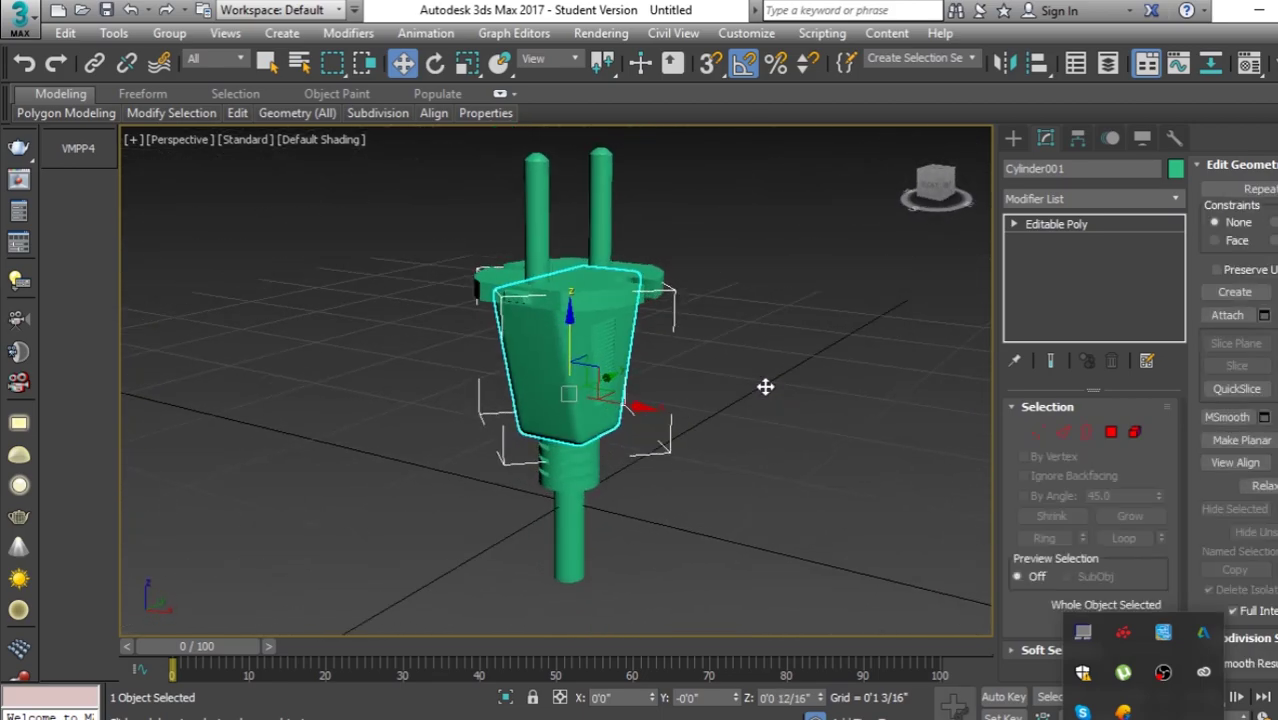
key(ctrl+v)
key(Return)
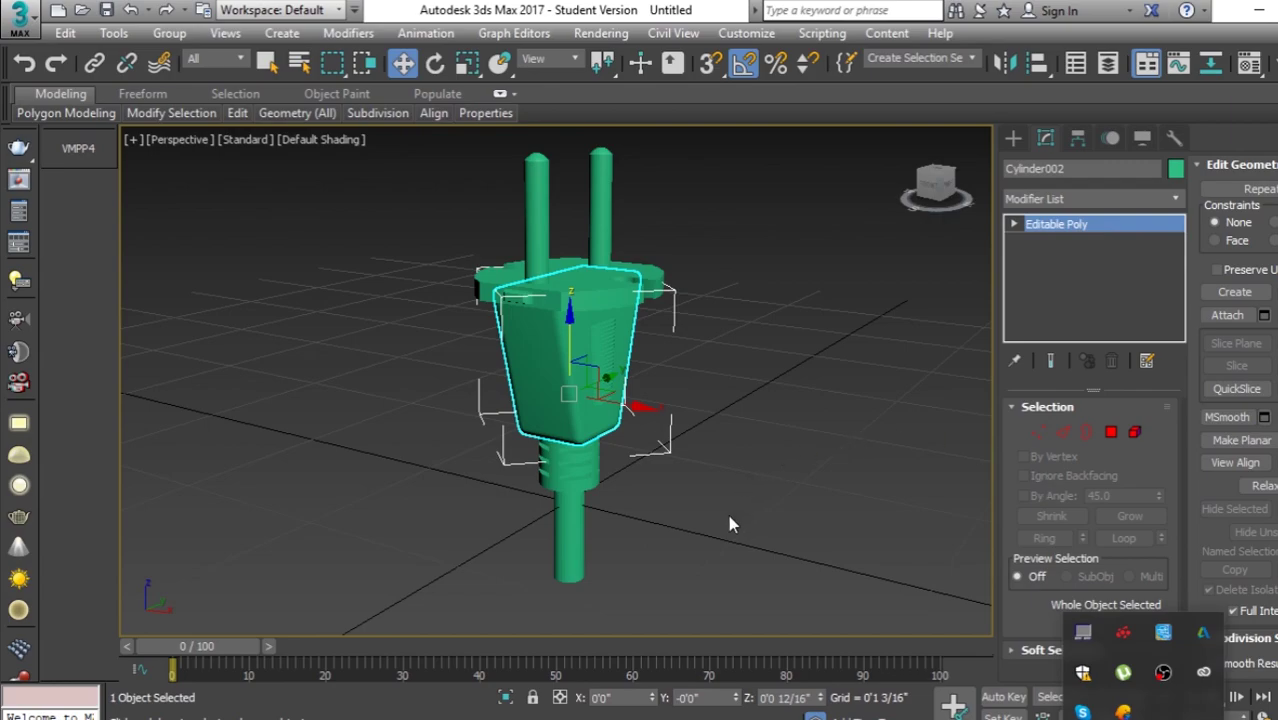
mouse_move(703, 532)
mouse_down()
mouse_move(498, 467)
mouse_move(511, 478)
mouse_up()
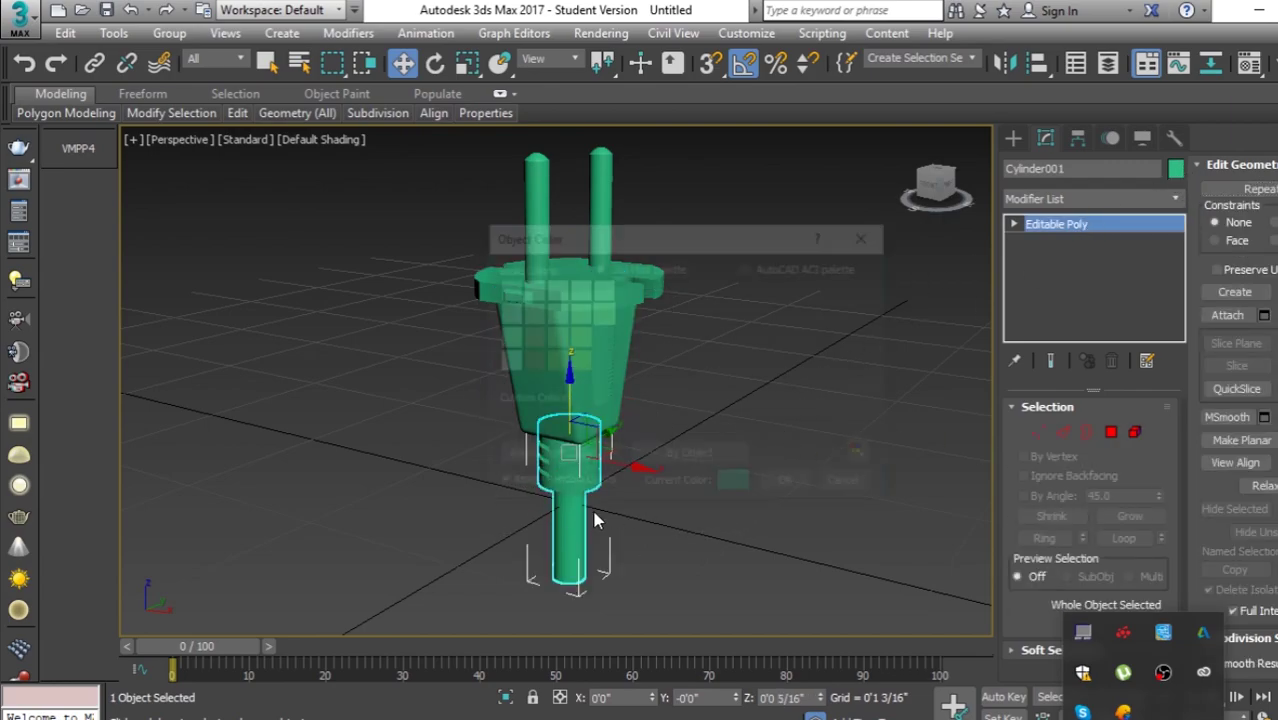
- Give the stem grey, then all five plug parts grey, and reselect the plug body
click(511, 421)
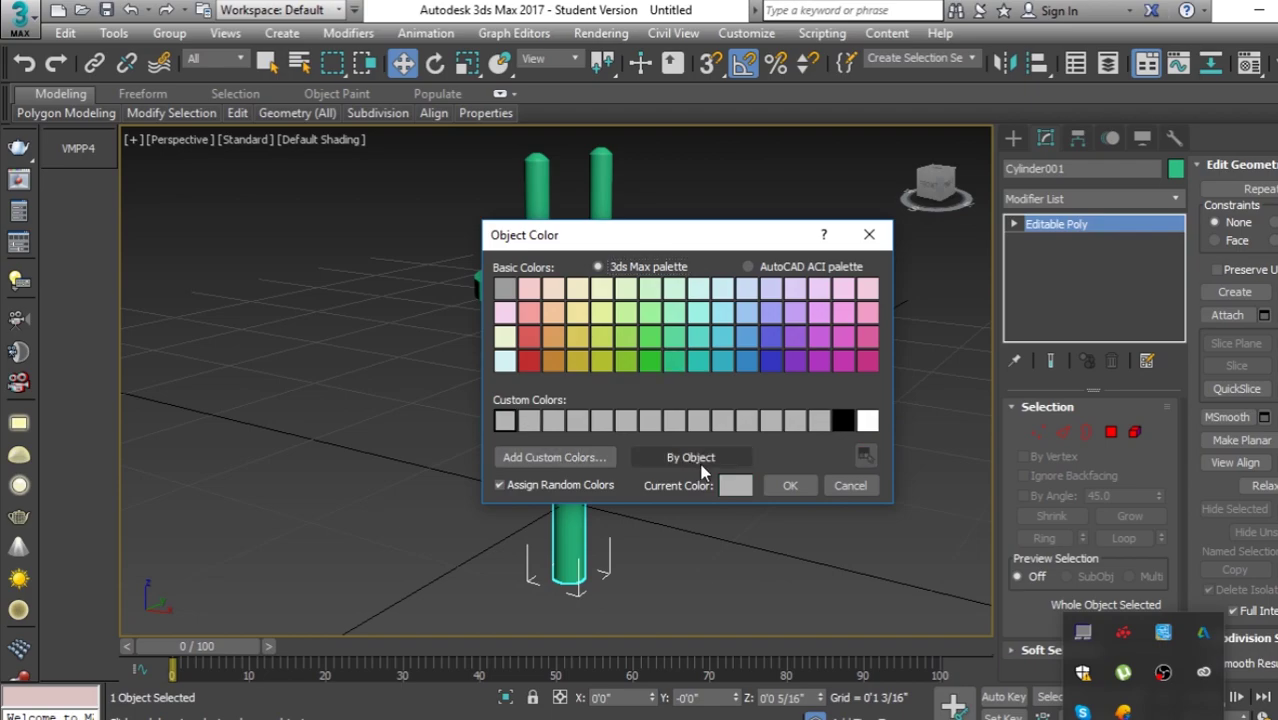
click(789, 486)
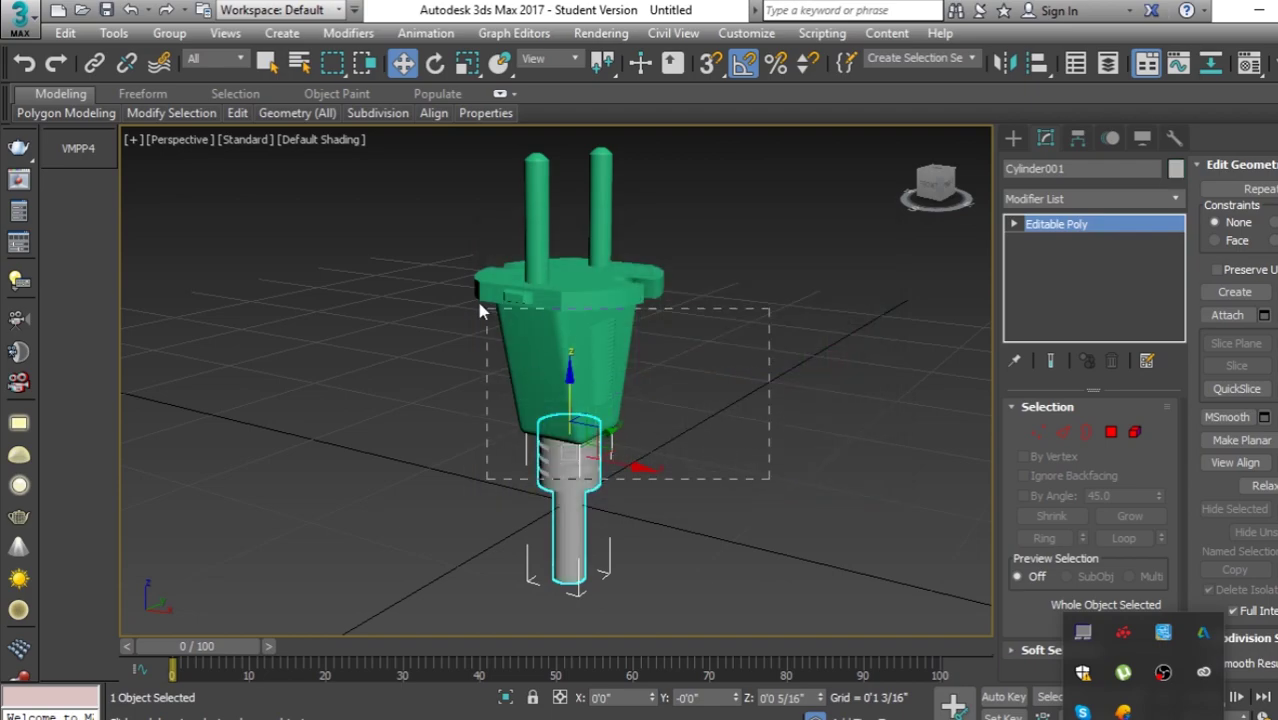
key(ctrl+a)
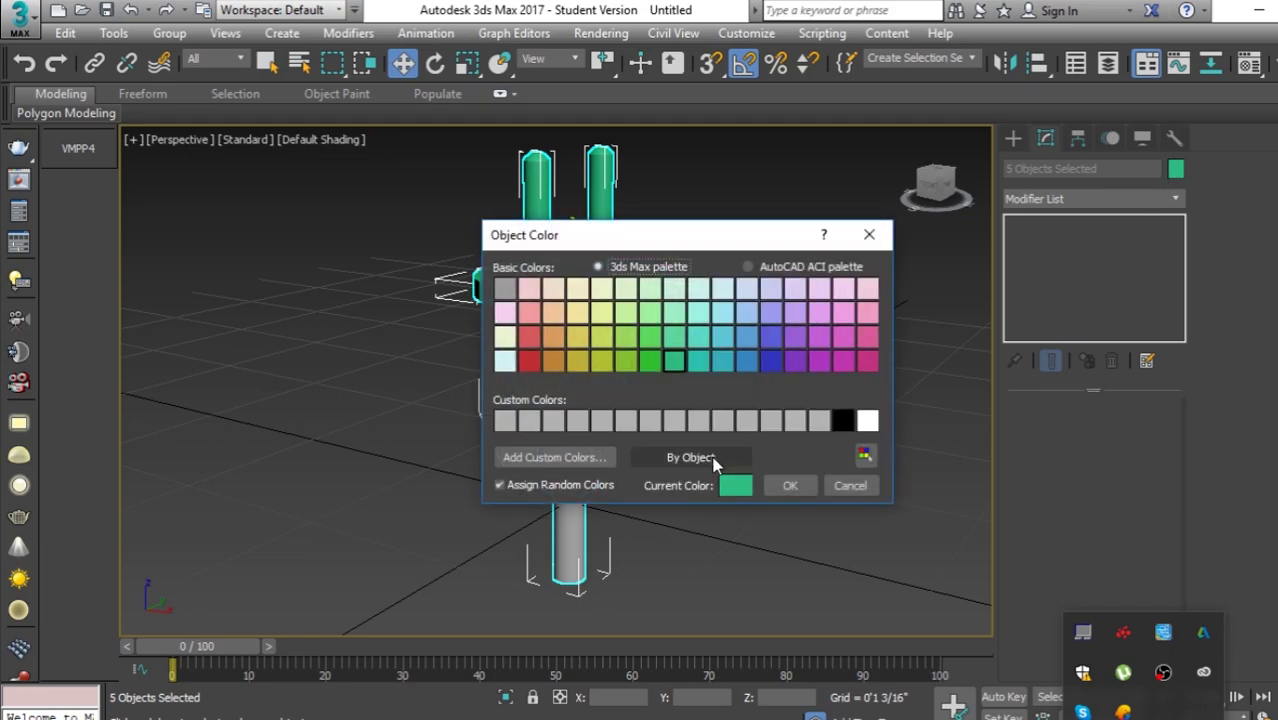
click(782, 485)
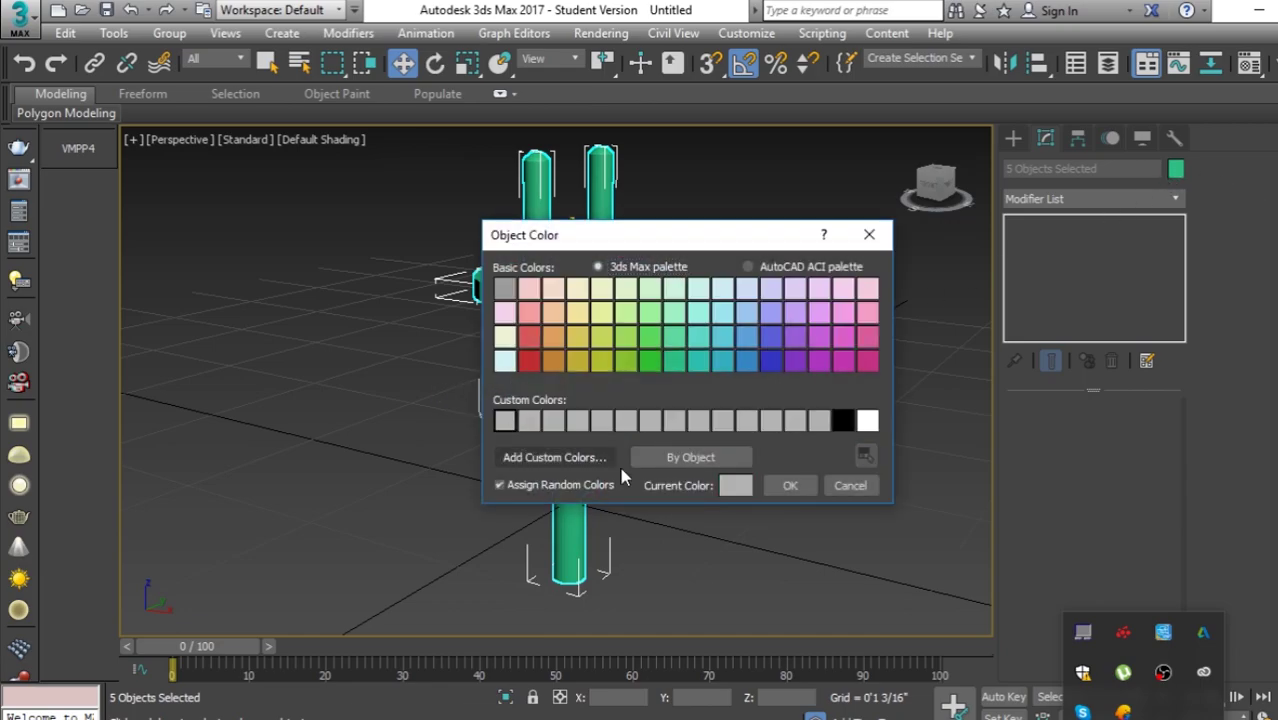
click(790, 485)
click(767, 417)
click(585, 354)
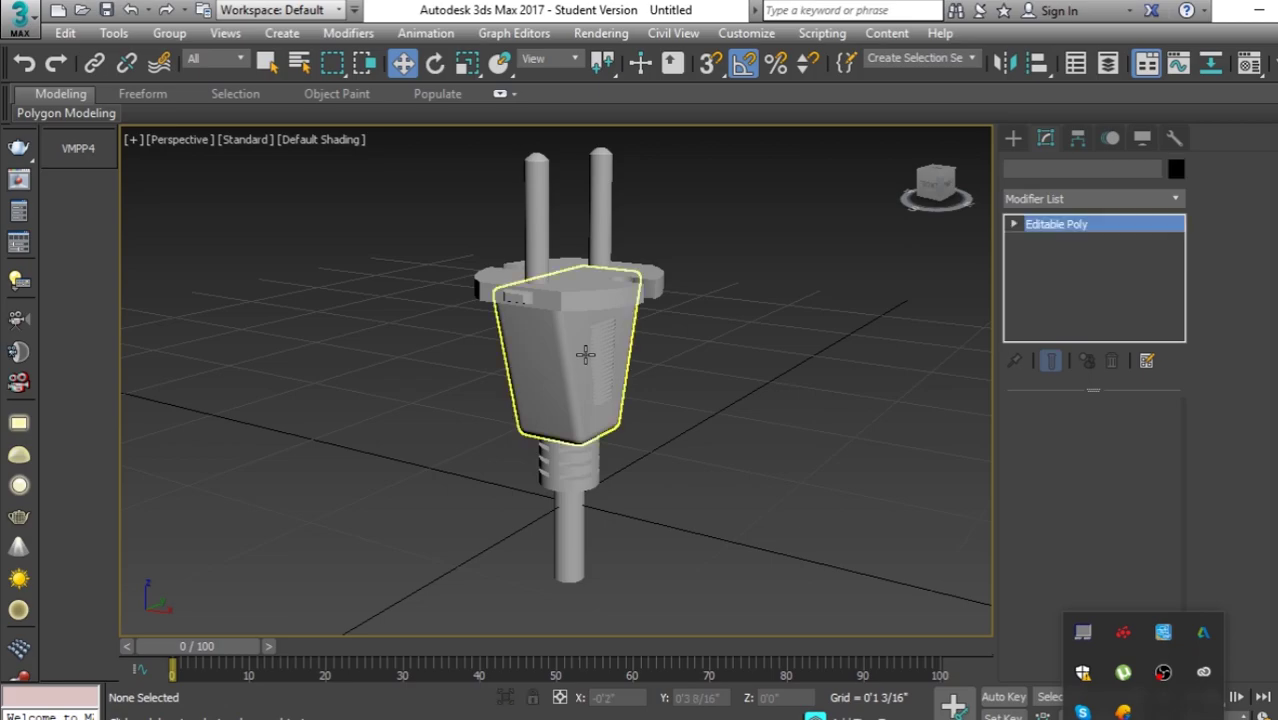
click(535, 242)
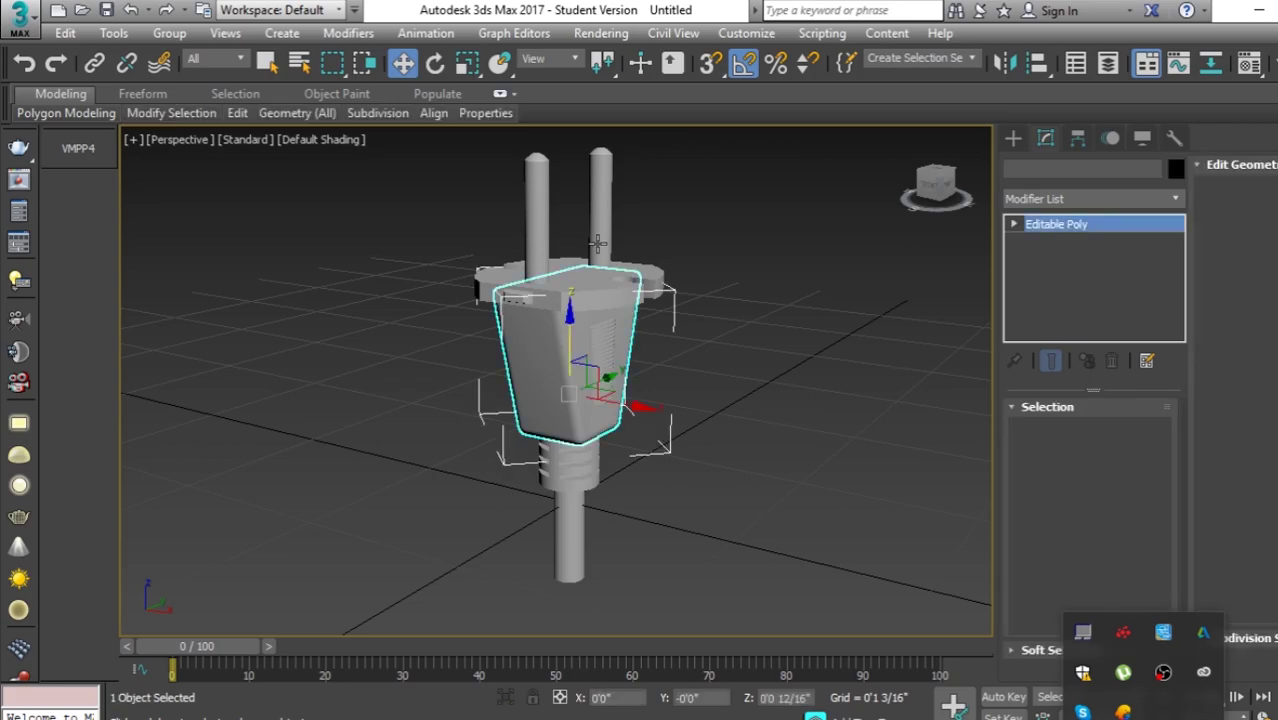
- Attach the lower stem, top cap and right prong to the plug body
click(594, 284)
scroll(579, 297, up, 2)
scroll(573, 297, up, 2)
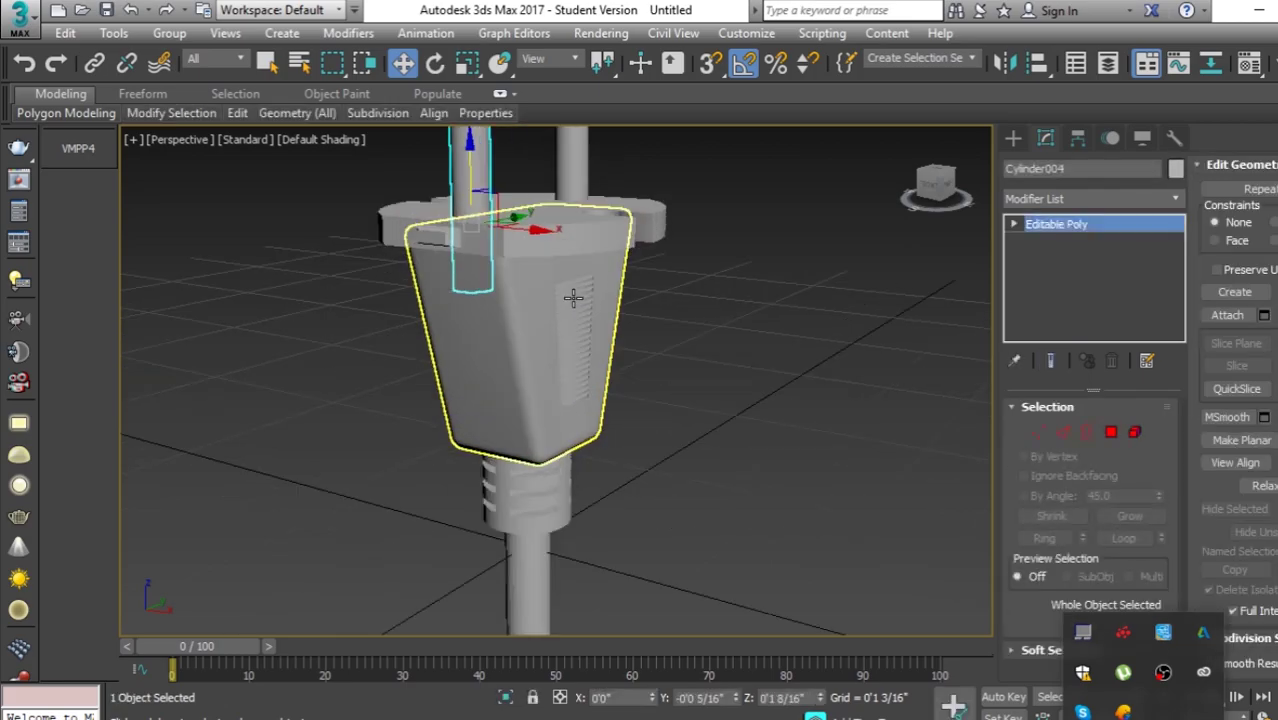
click(573, 294)
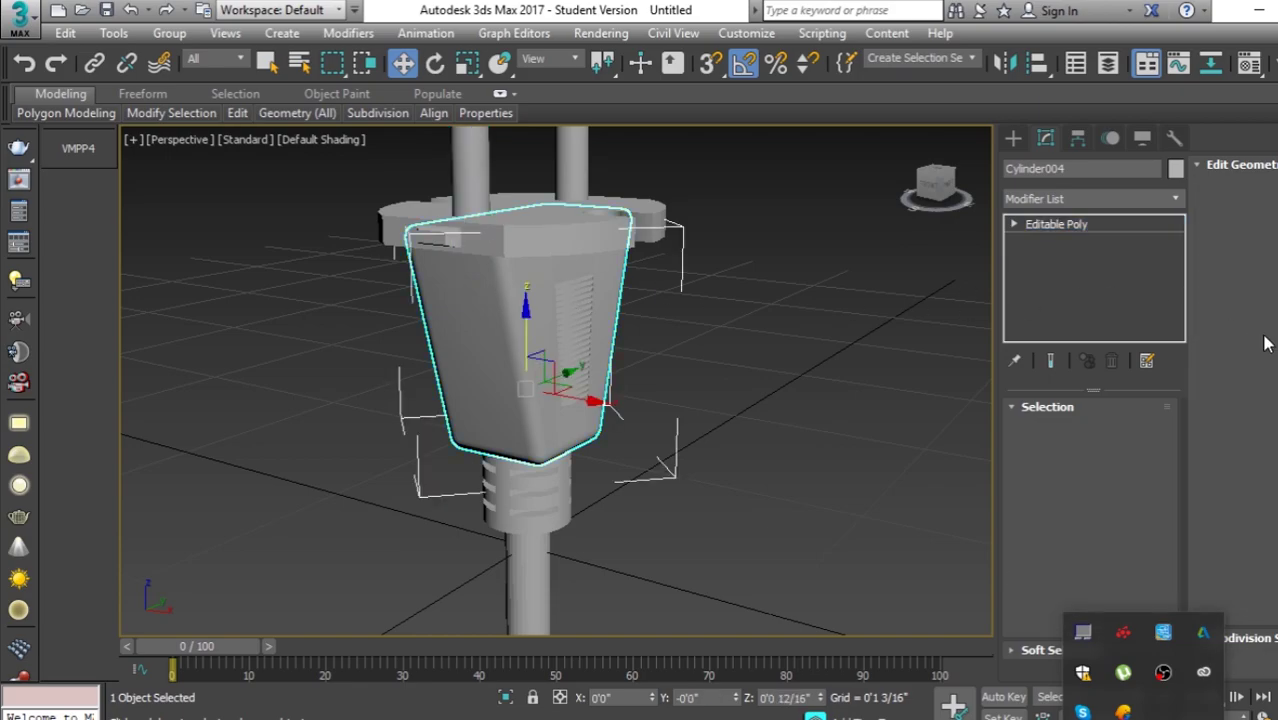
click(1230, 316)
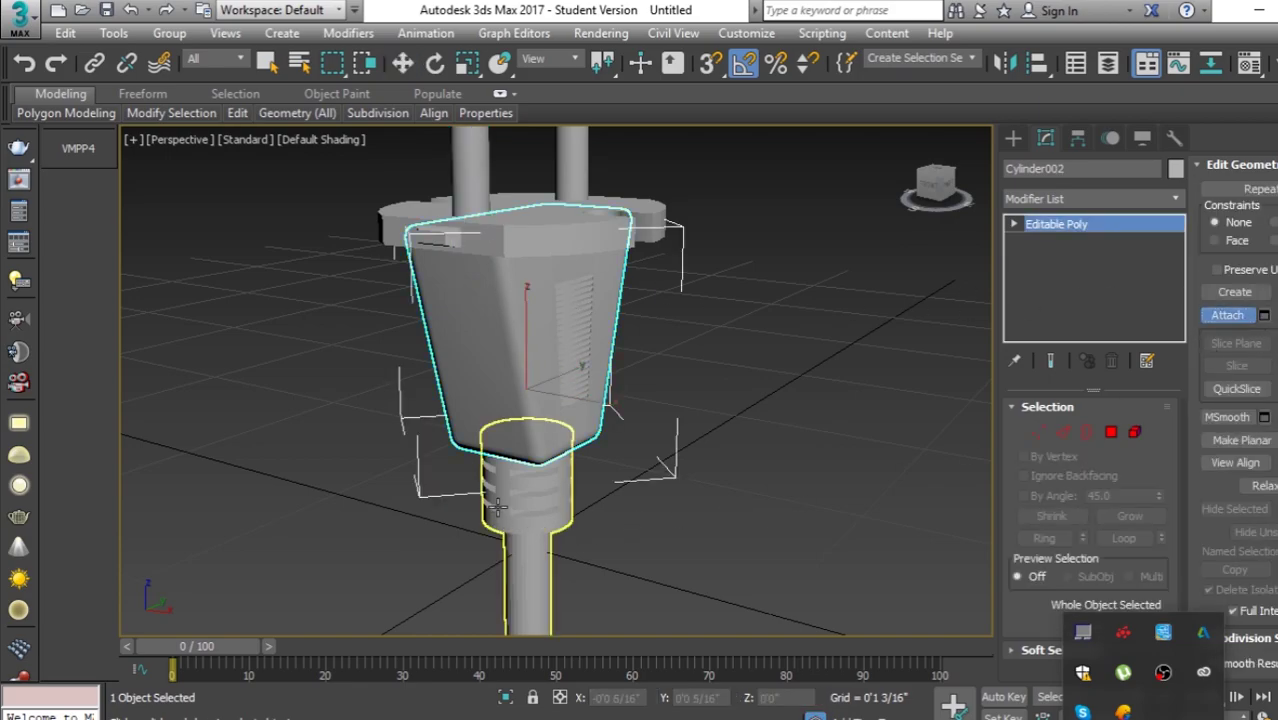
click(497, 507)
click(512, 230)
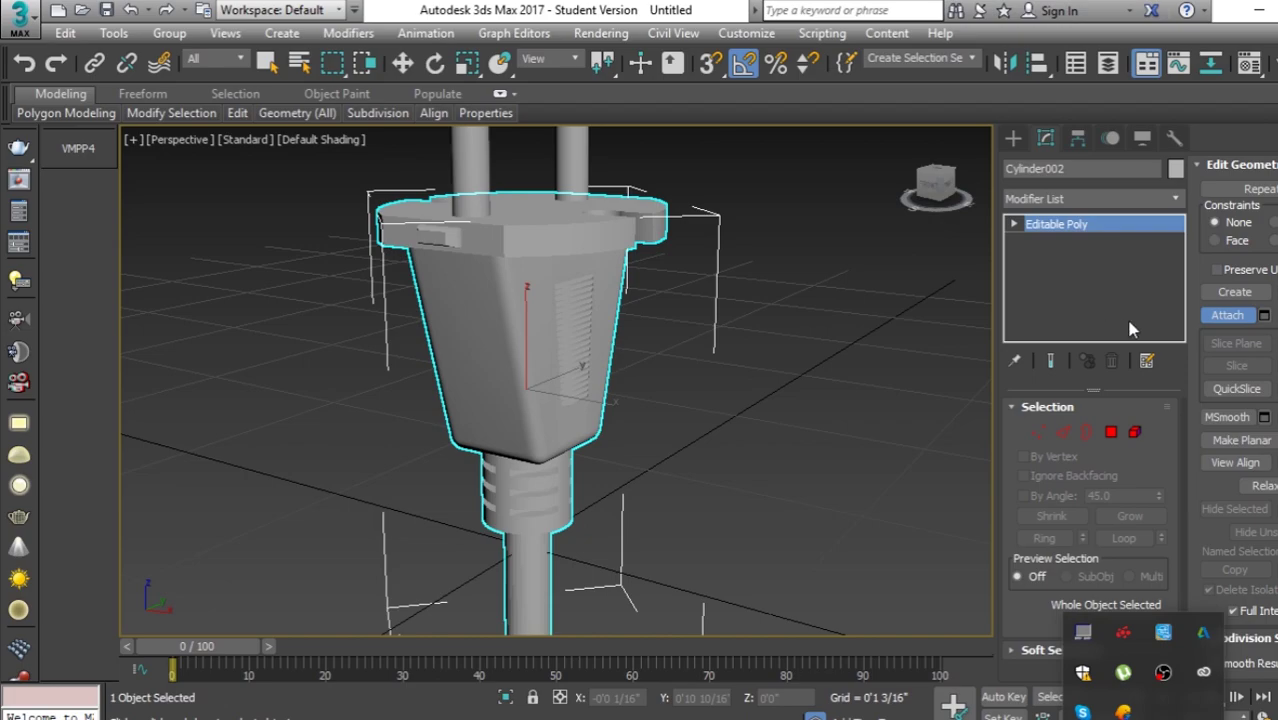
click(567, 170)
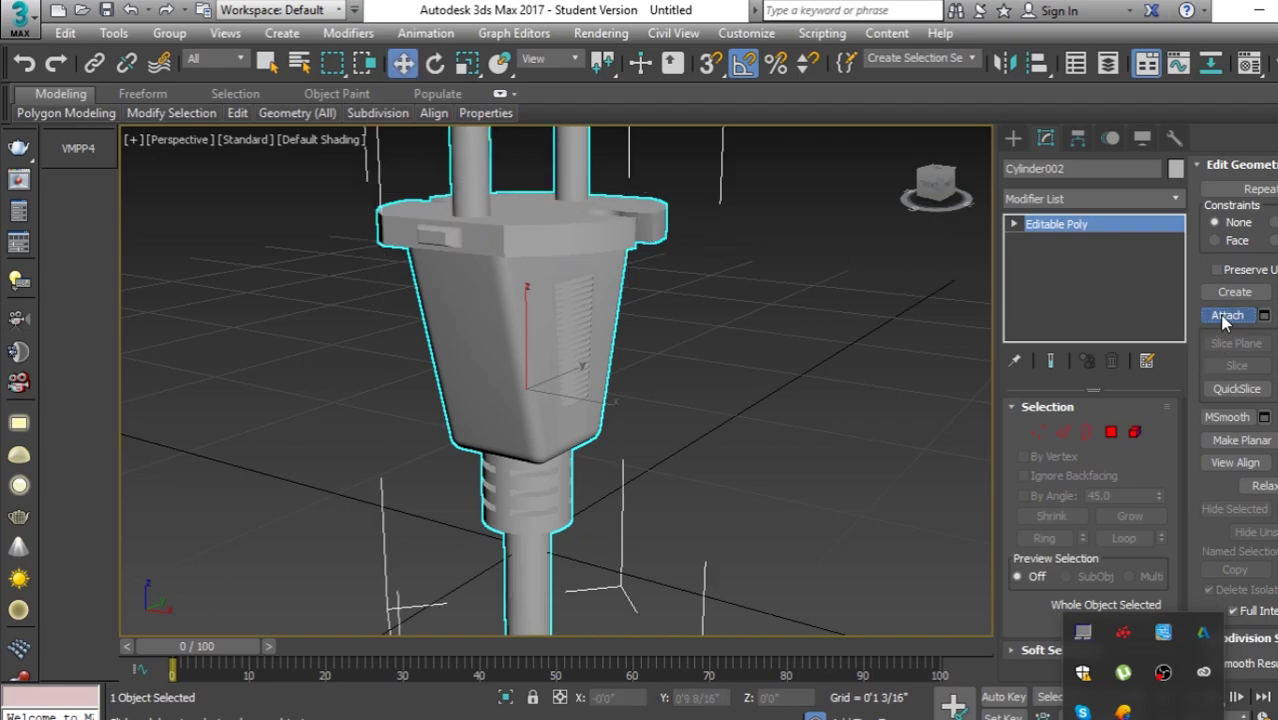
right_click(904, 344)
click(904, 344)
- Reselect the combined plug and orbit to look down onto the prongs
scroll(484, 344, down, 3)
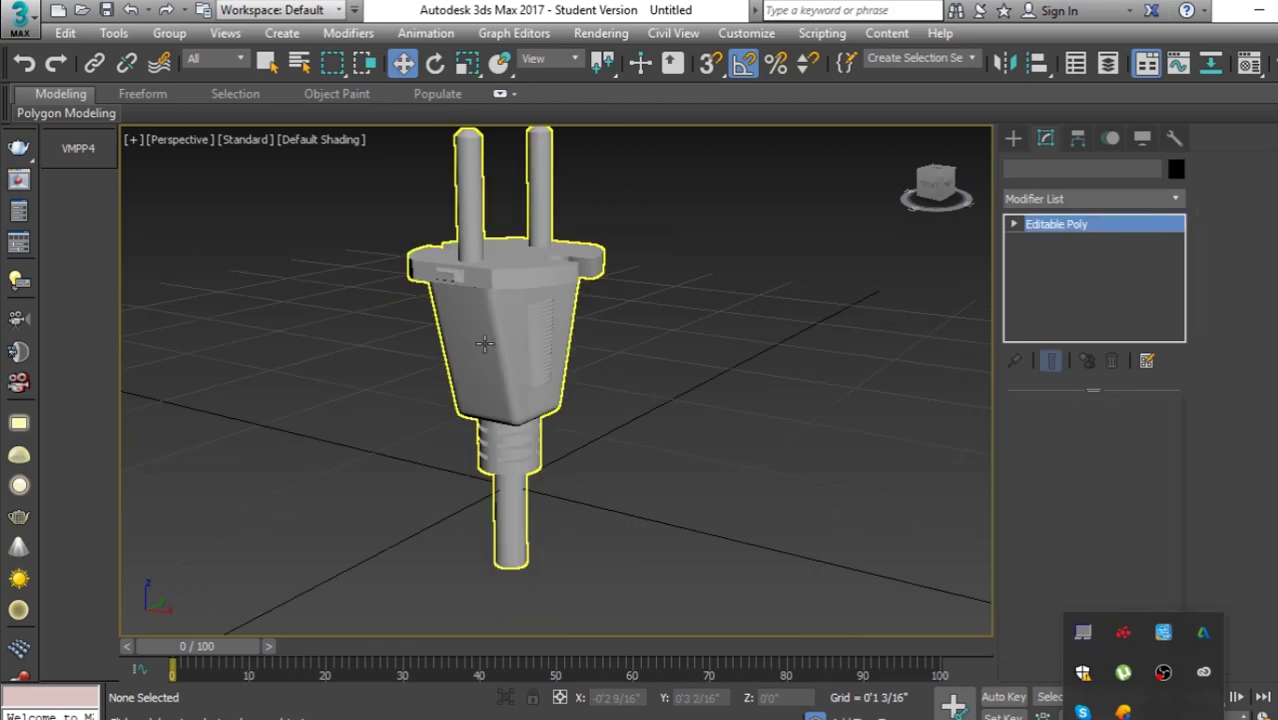
click(542, 366)
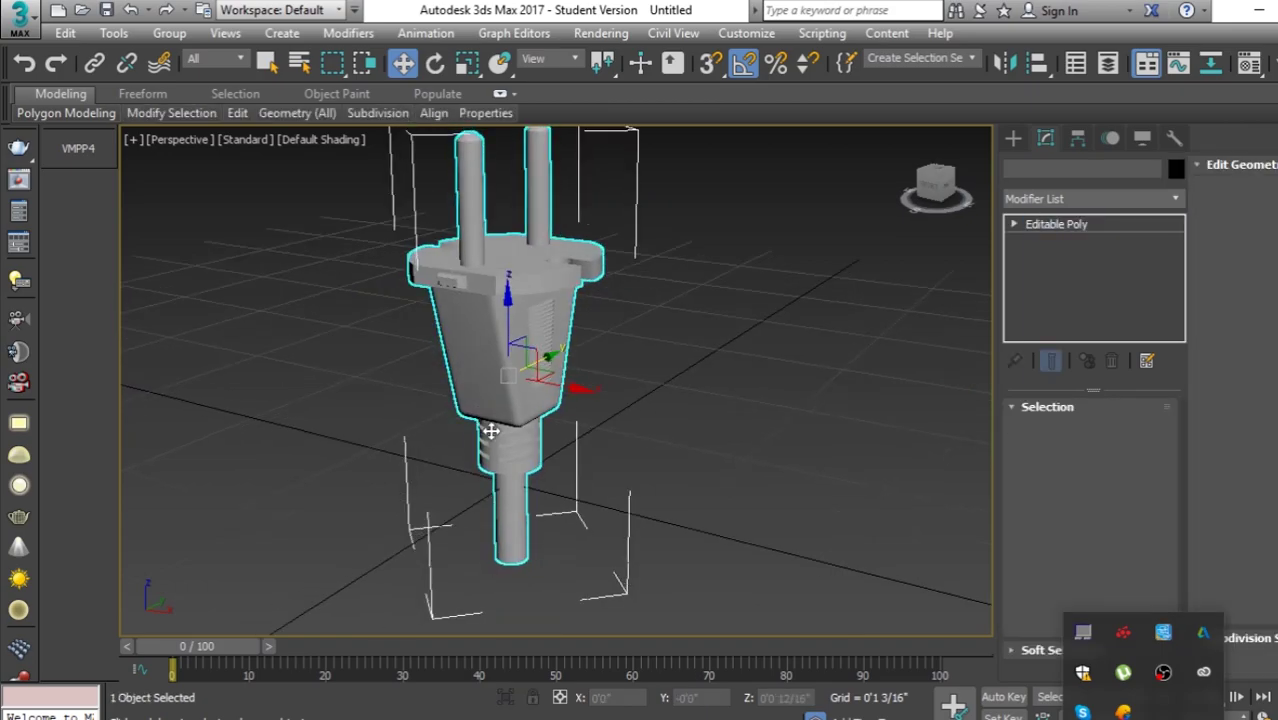
mouse_move(476, 414)
alt+middle_down()
mouse_move(733, 422)
mouse_move(851, 304)
mouse_move(445, 282)
mouse_move(325, 291)
mouse_move(267, 401)
mouse_move(331, 465)
mouse_move(451, 476)
mouse_move(394, 436)
mouse_move(339, 428)
mouse_move(625, 462)
mouse_move(693, 485)
mouse_move(812, 484)
mouse_move(859, 448)
mouse_move(847, 405)
mouse_move(782, 425)
alt+middle_up()
click(625, 408)
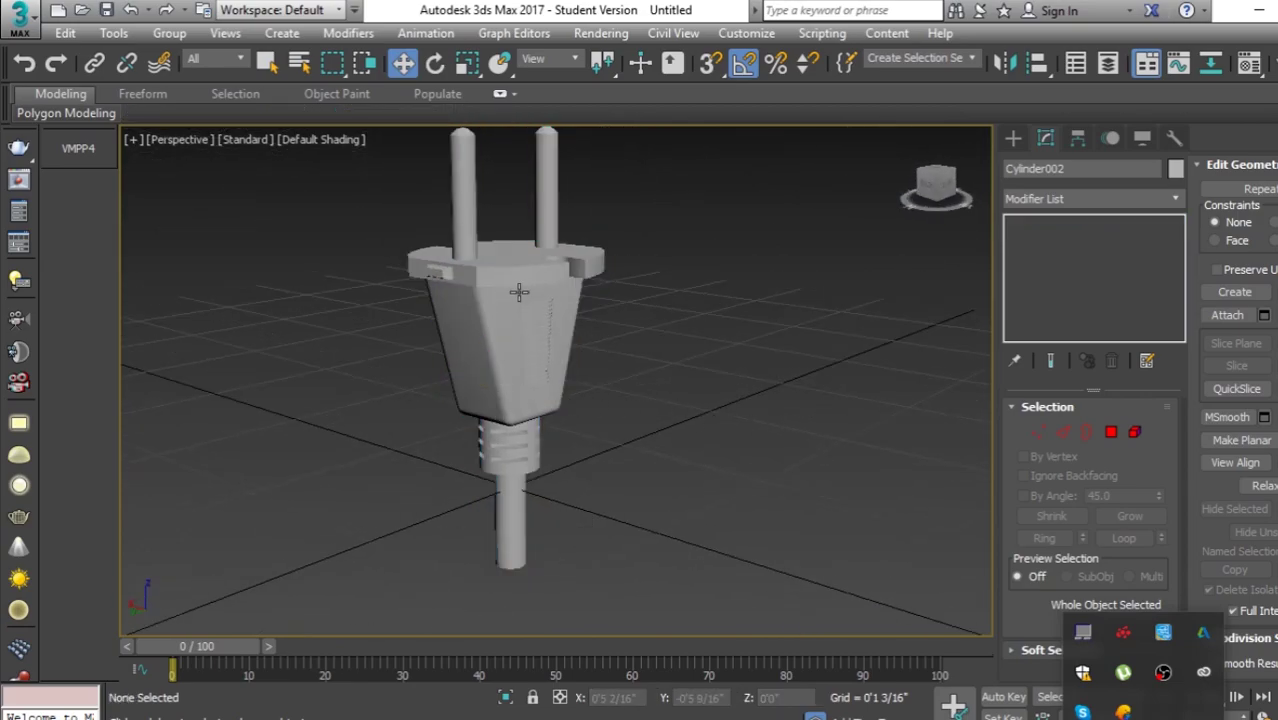
scroll(513, 331, up, 1)
scroll(483, 307, up, 2)
scroll(470, 294, up, 2)
scroll(458, 281, up, 2)
click(458, 281)
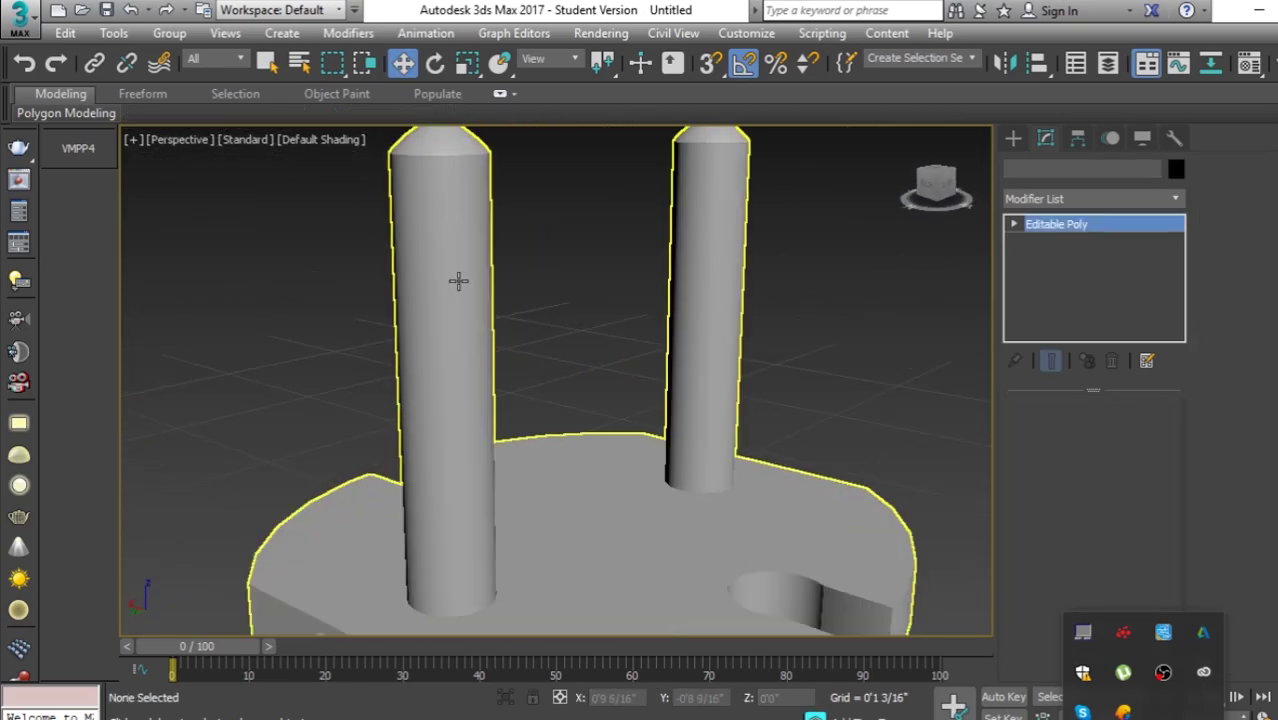
scroll(470, 320, down, 5)
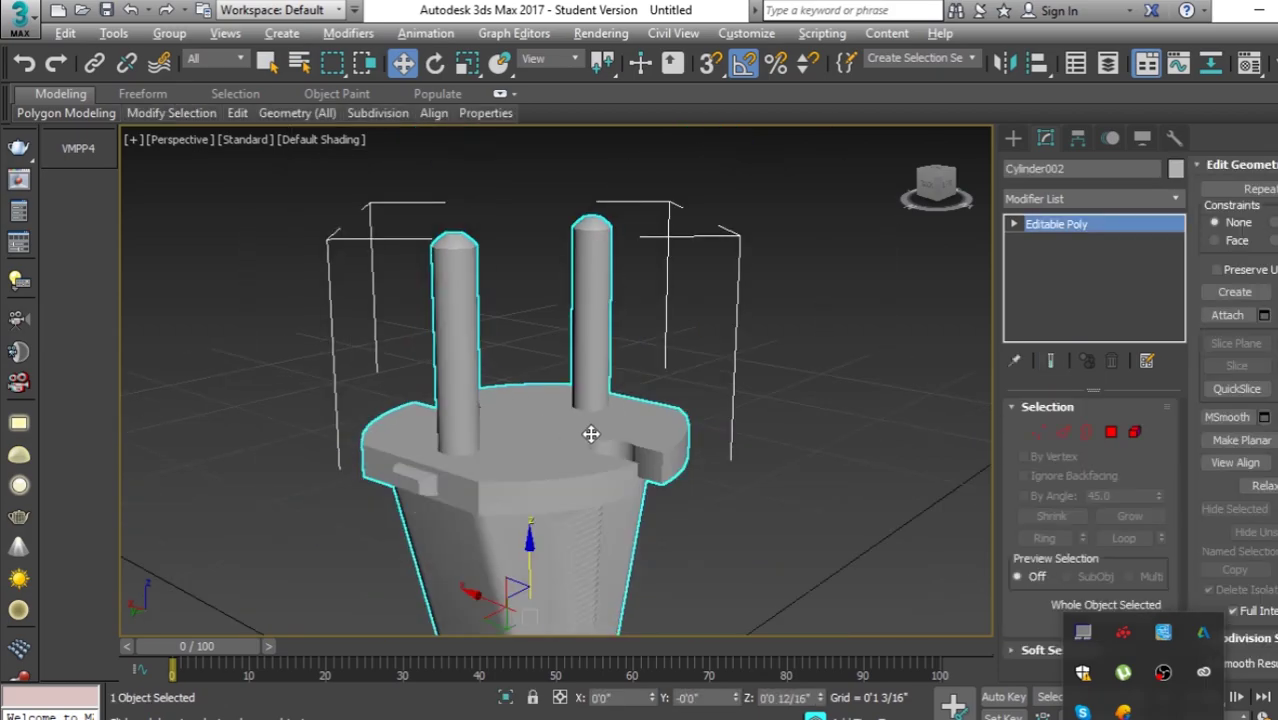
mouse_move(590, 434)
alt+middle_down()
mouse_move(606, 469)
mouse_move(539, 485)
mouse_move(570, 504)
mouse_move(535, 465)
alt+middle_up()
- Select both prongs in Element mode
click(1134, 433)
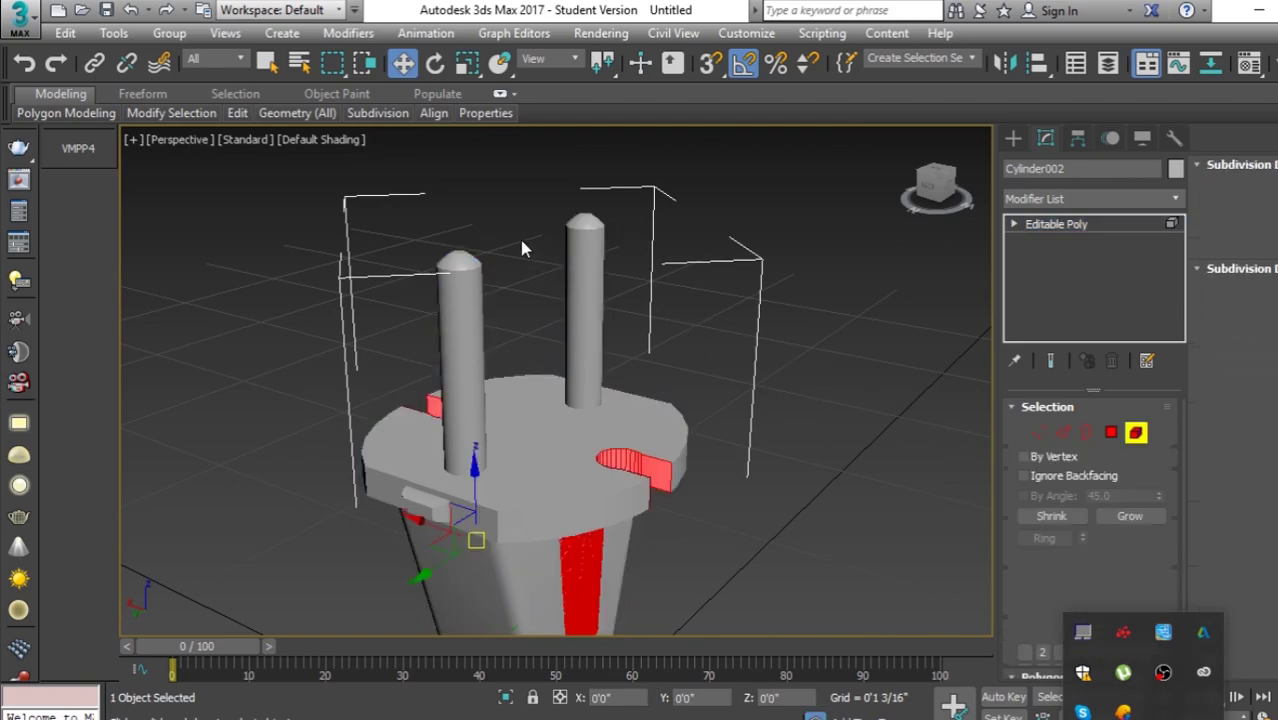
drag(517, 221, 513, 207)
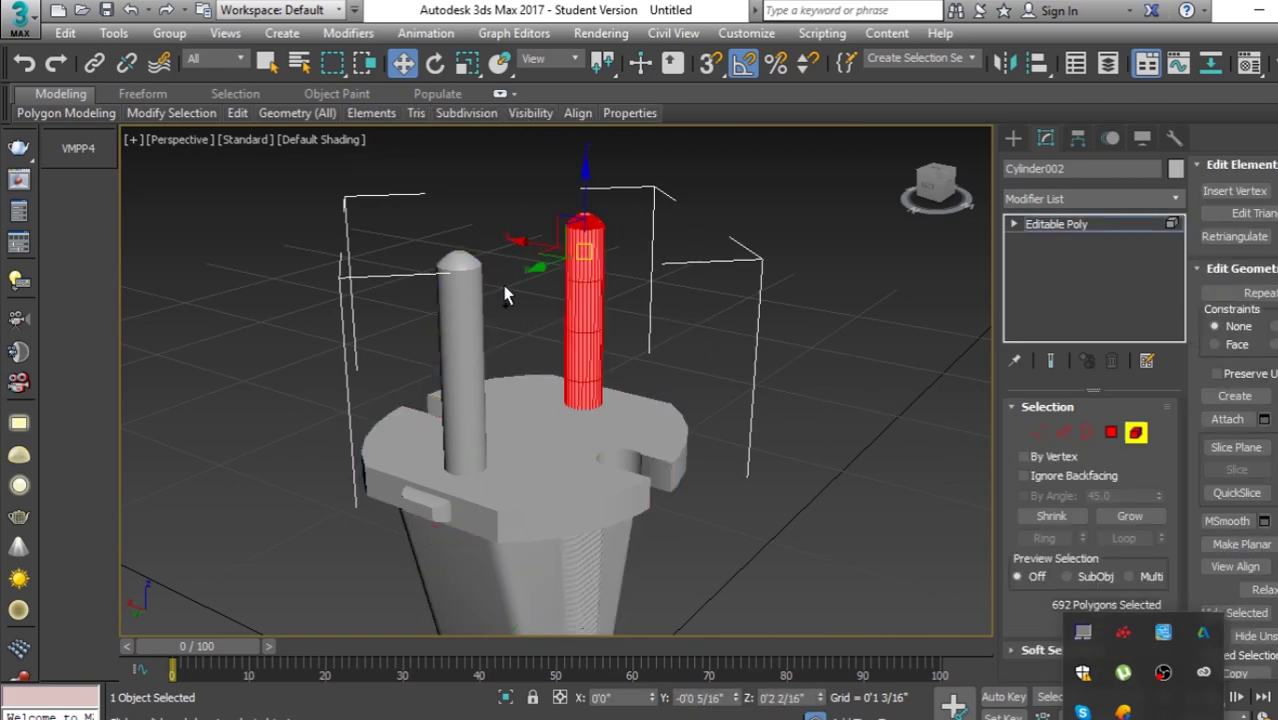
ctrl+drag(506, 292, 300, 212)
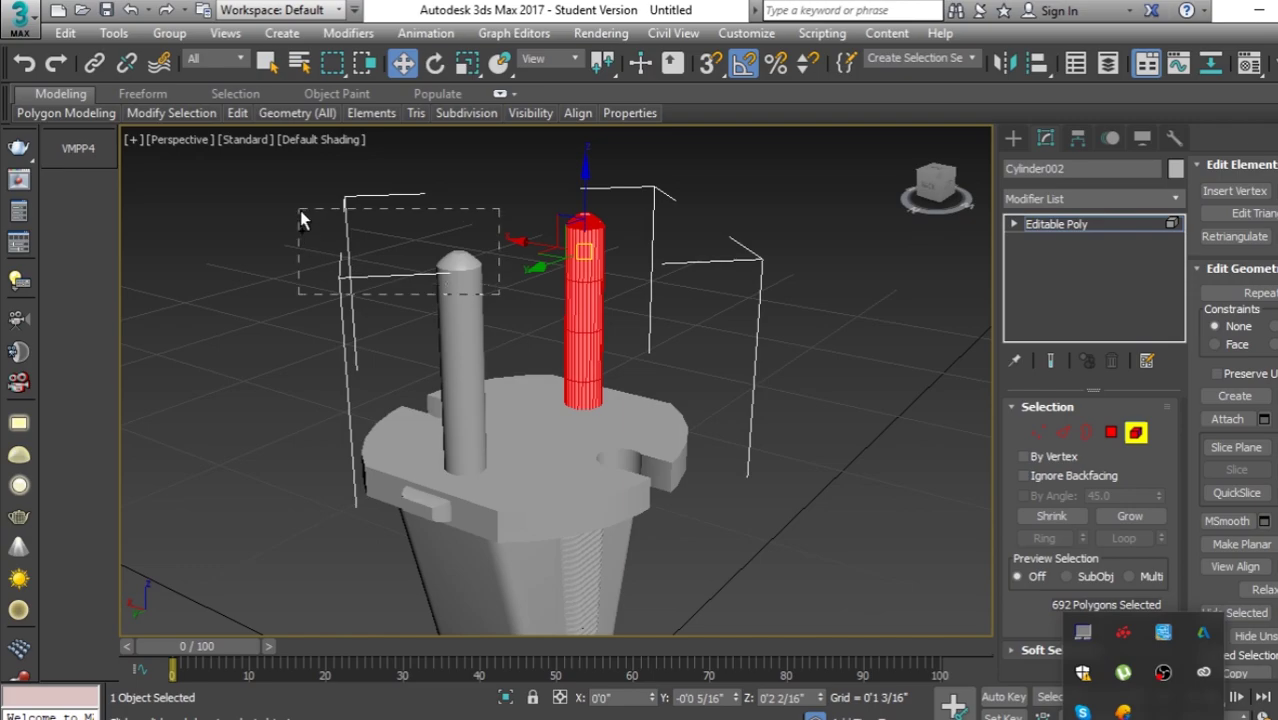
- Load the Metal > Clean > Chrome Polished V-Ray preset into the active material slot
click(80, 150)
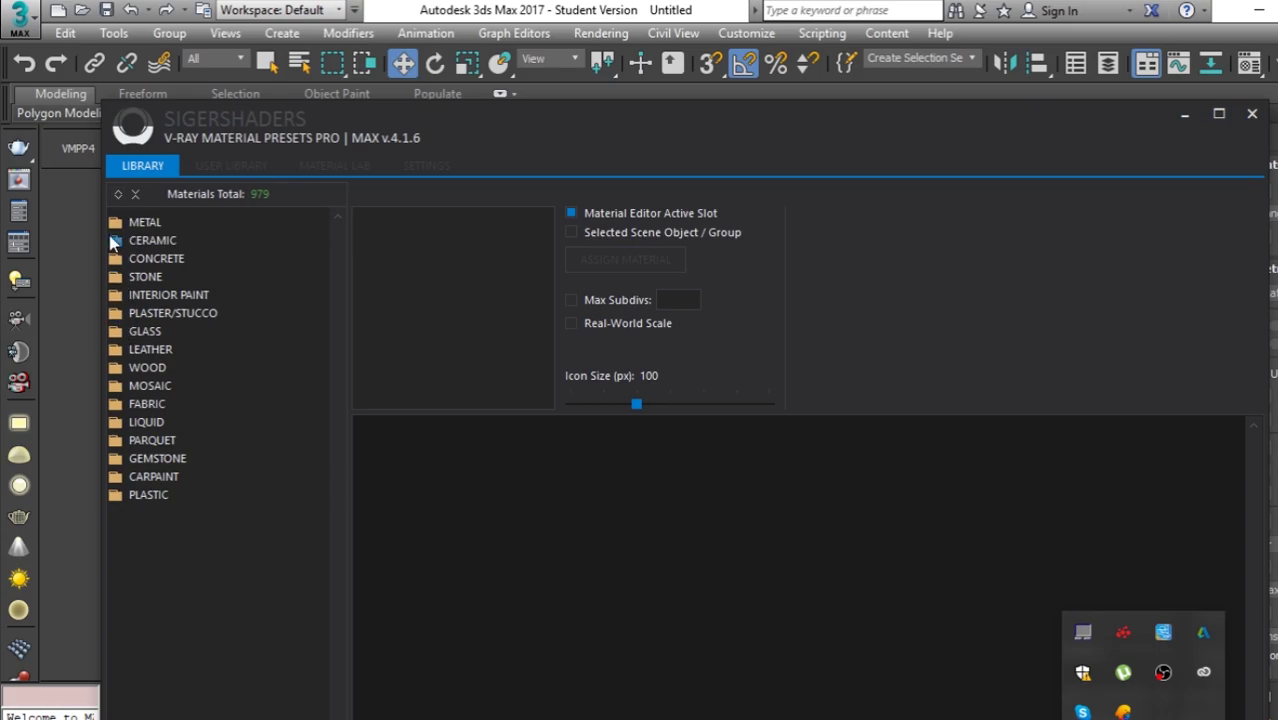
click(115, 223)
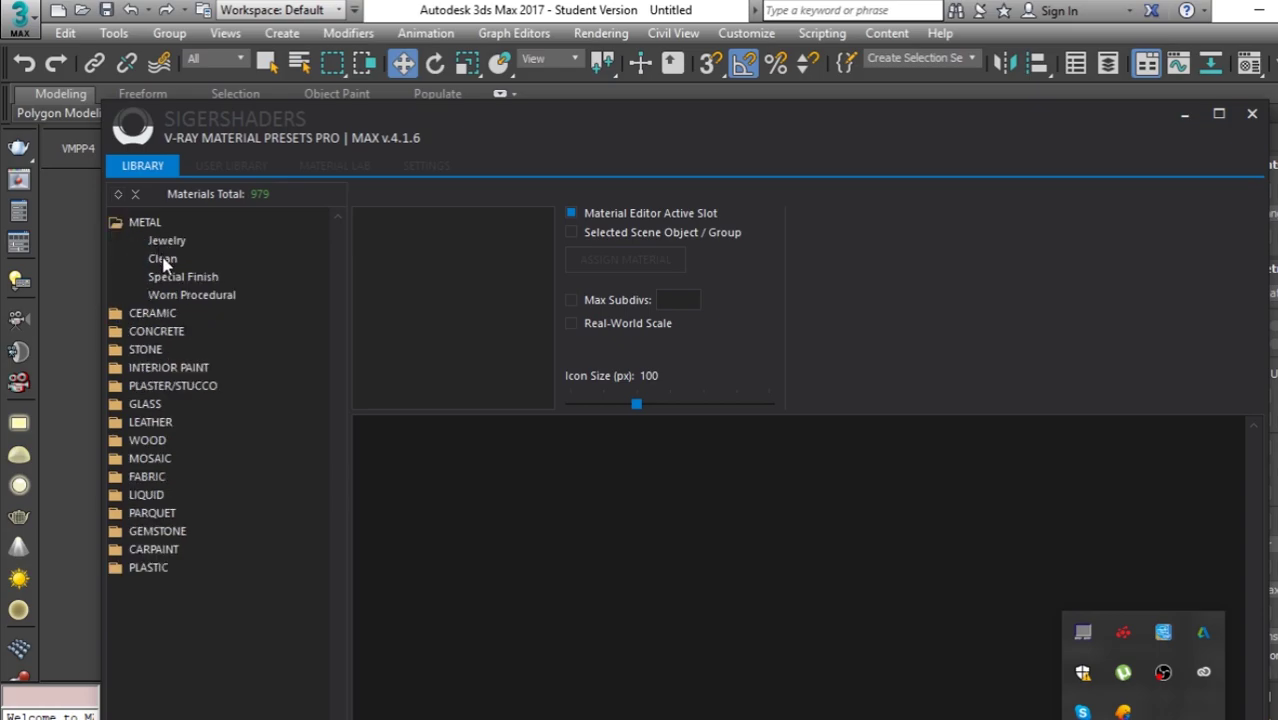
key(Down)
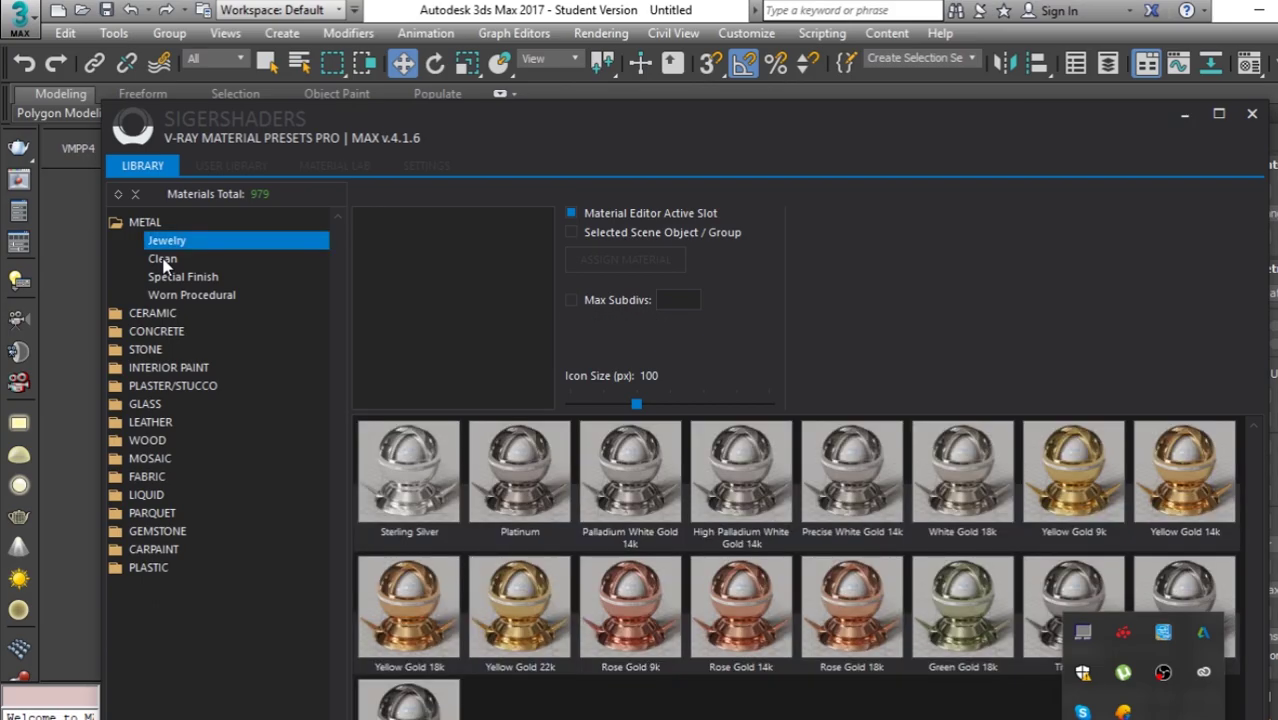
click(163, 260)
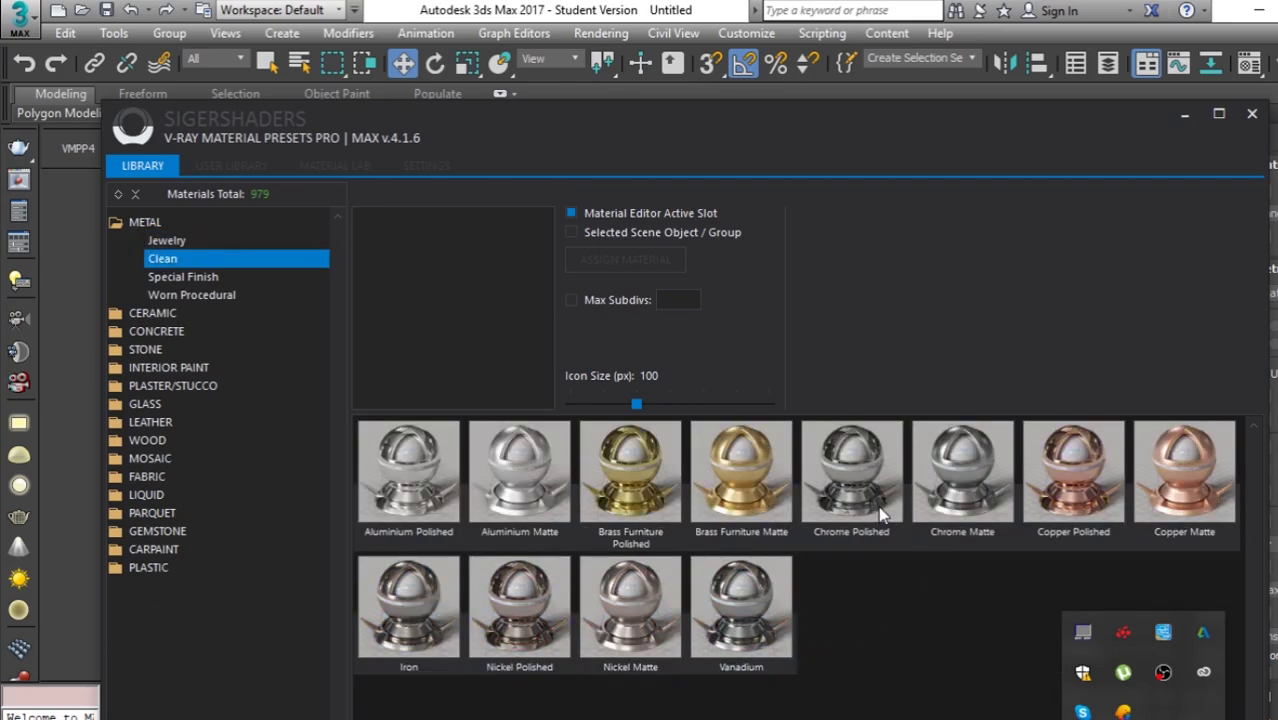
click(879, 508)
click(626, 271)
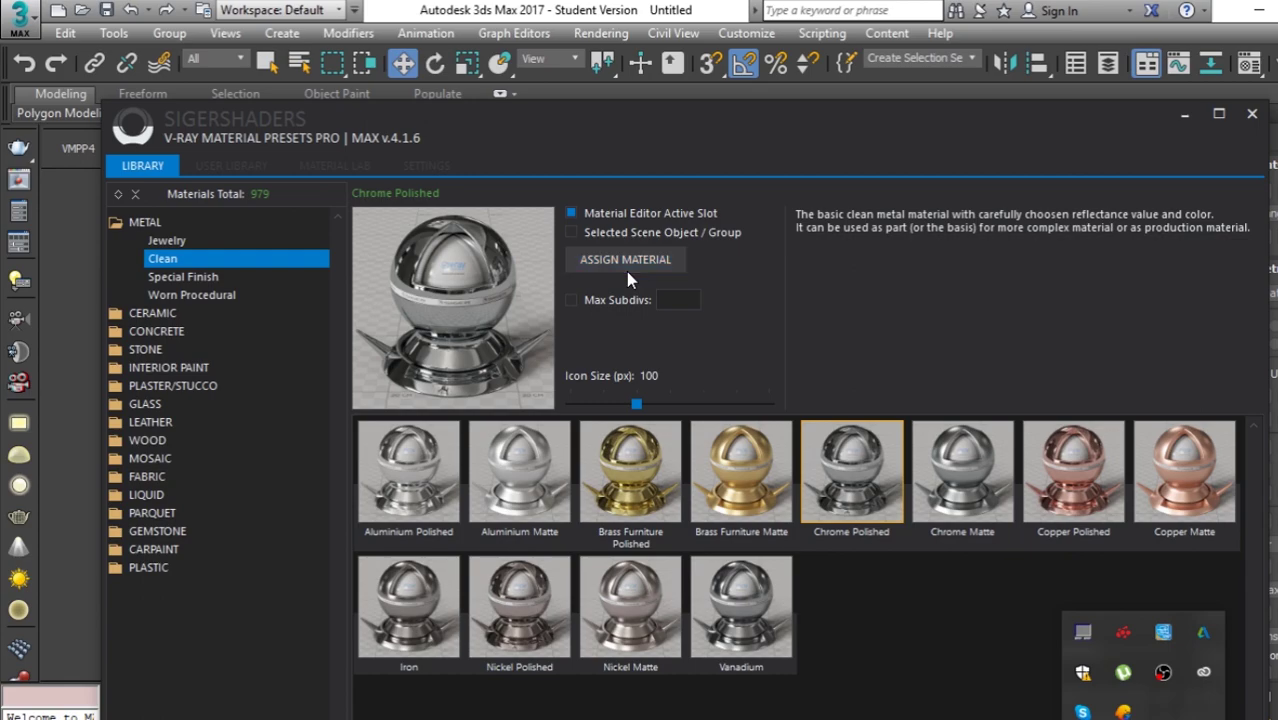
click(1251, 116)
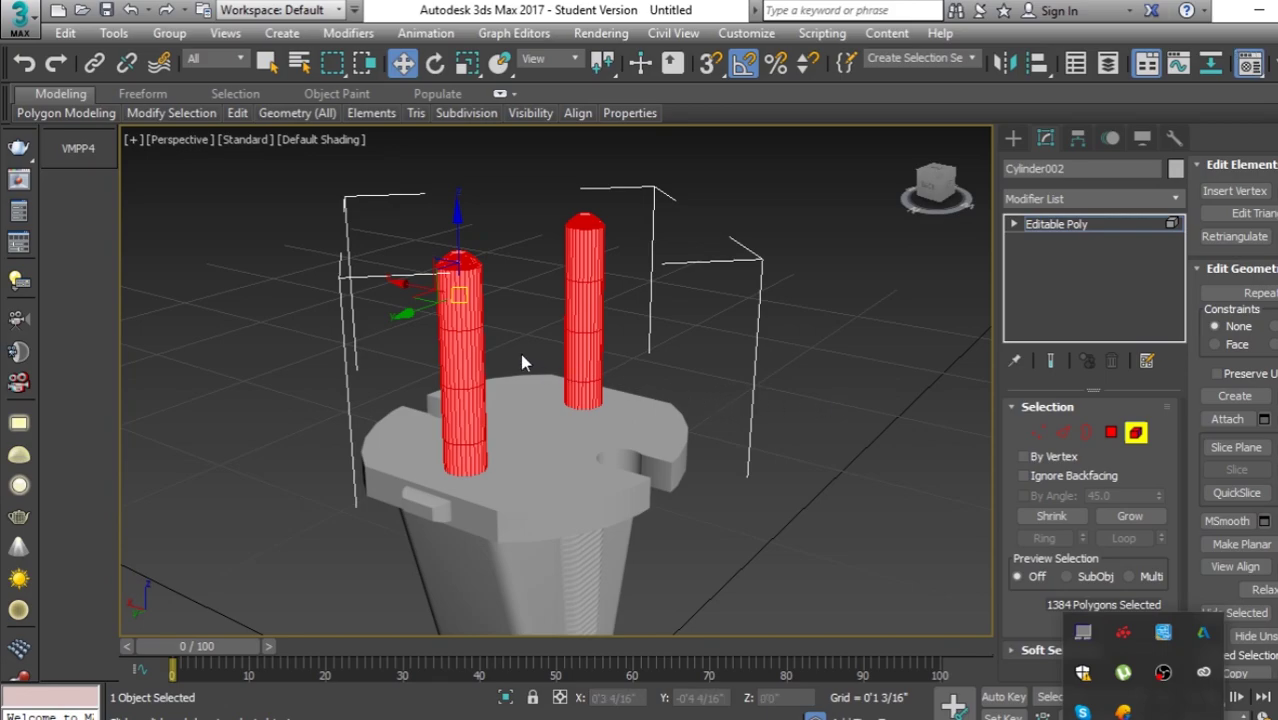
- Apply the Chrome Polished material to both prongs and leave element editing
key(m)
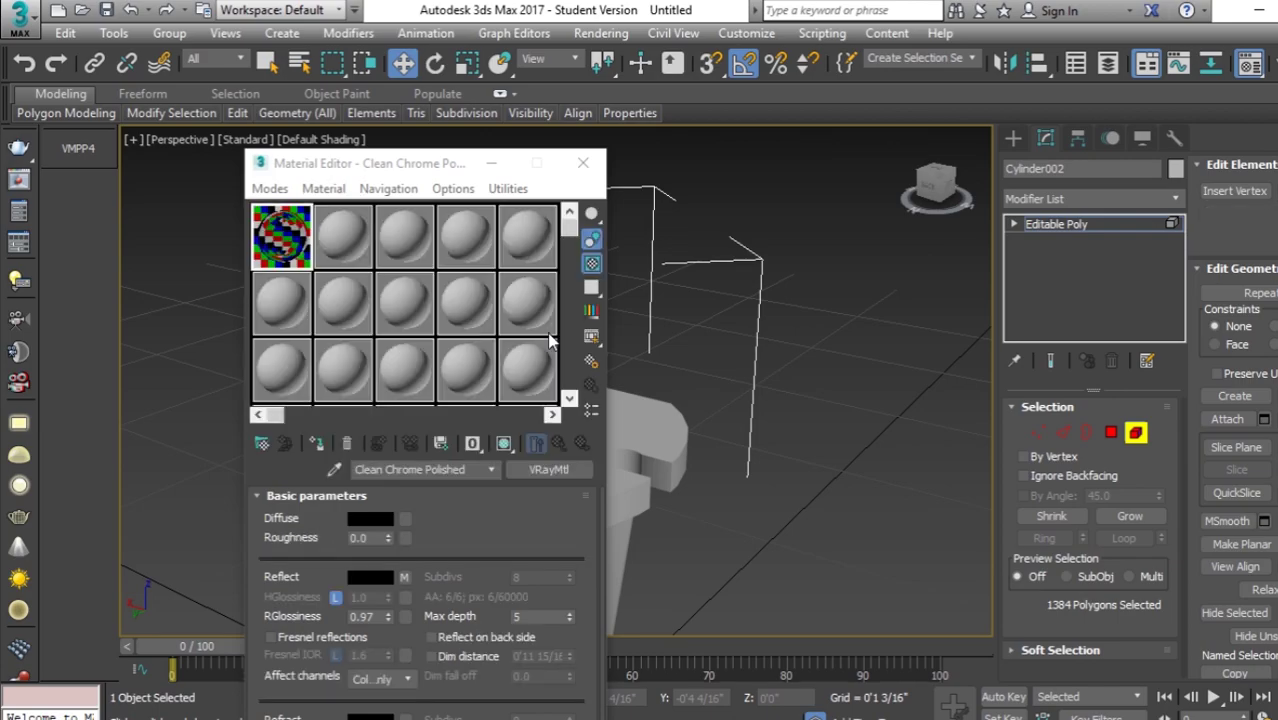
click(317, 446)
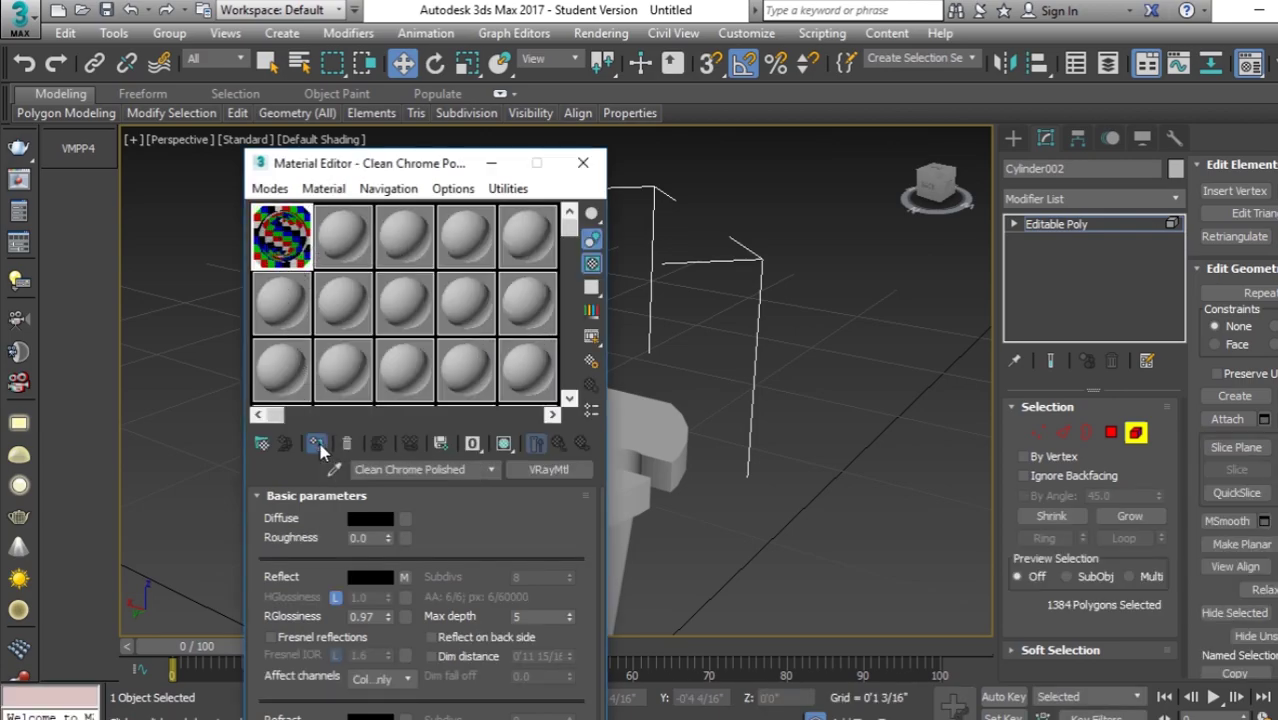
click(585, 164)
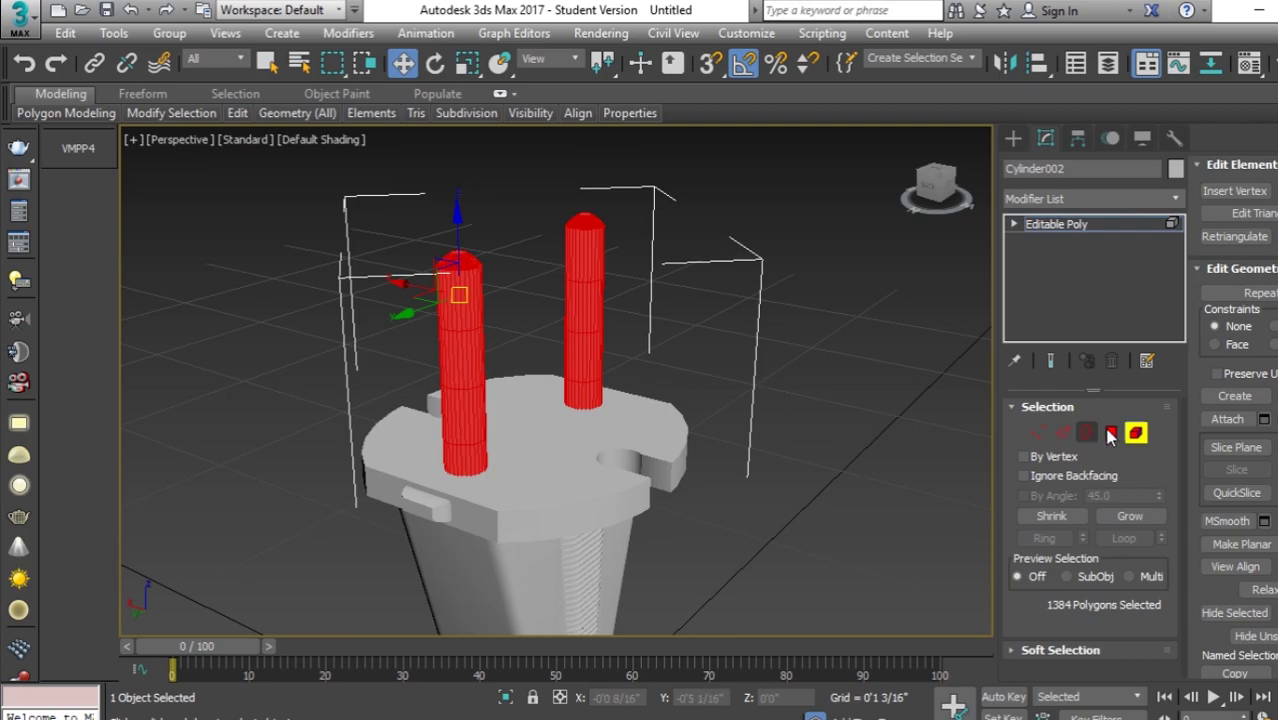
click(1136, 440)
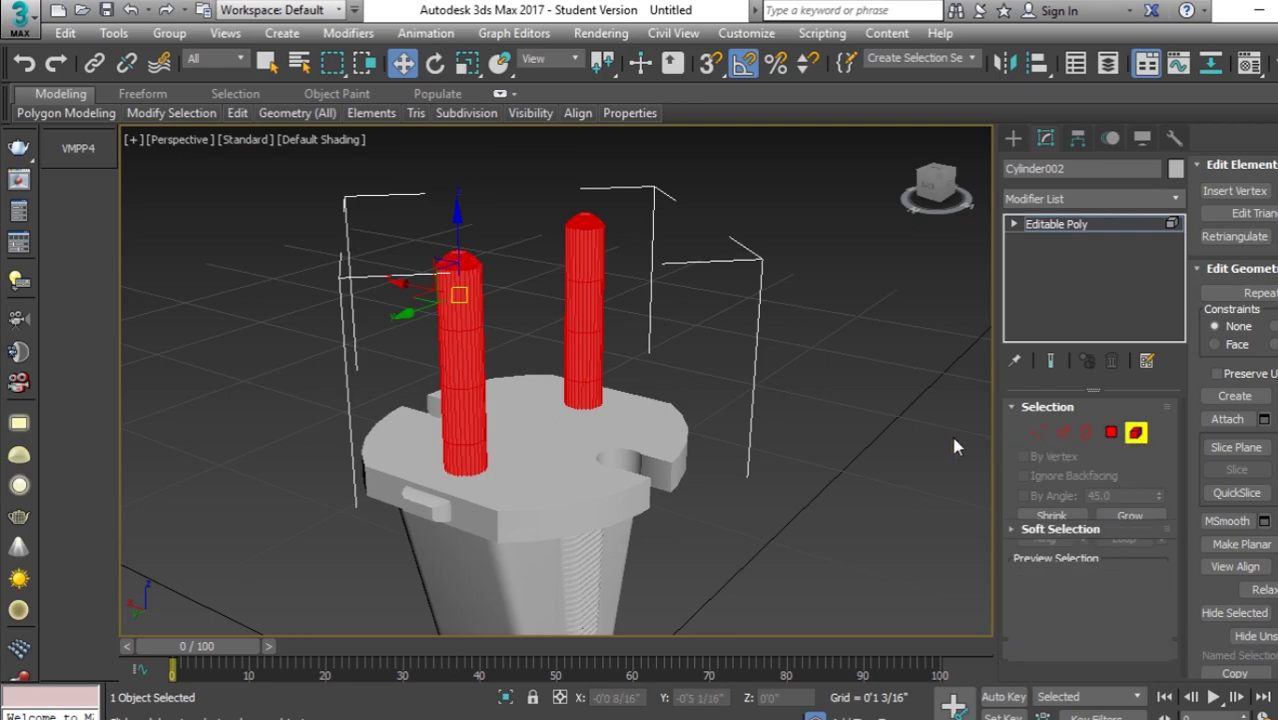
click(861, 422)
mouse_move(546, 492)
alt+middle_down()
mouse_move(522, 462)
mouse_move(565, 365)
mouse_move(579, 397)
mouse_move(822, 385)
mouse_move(402, 370)
alt+middle_up()
click(412, 376)
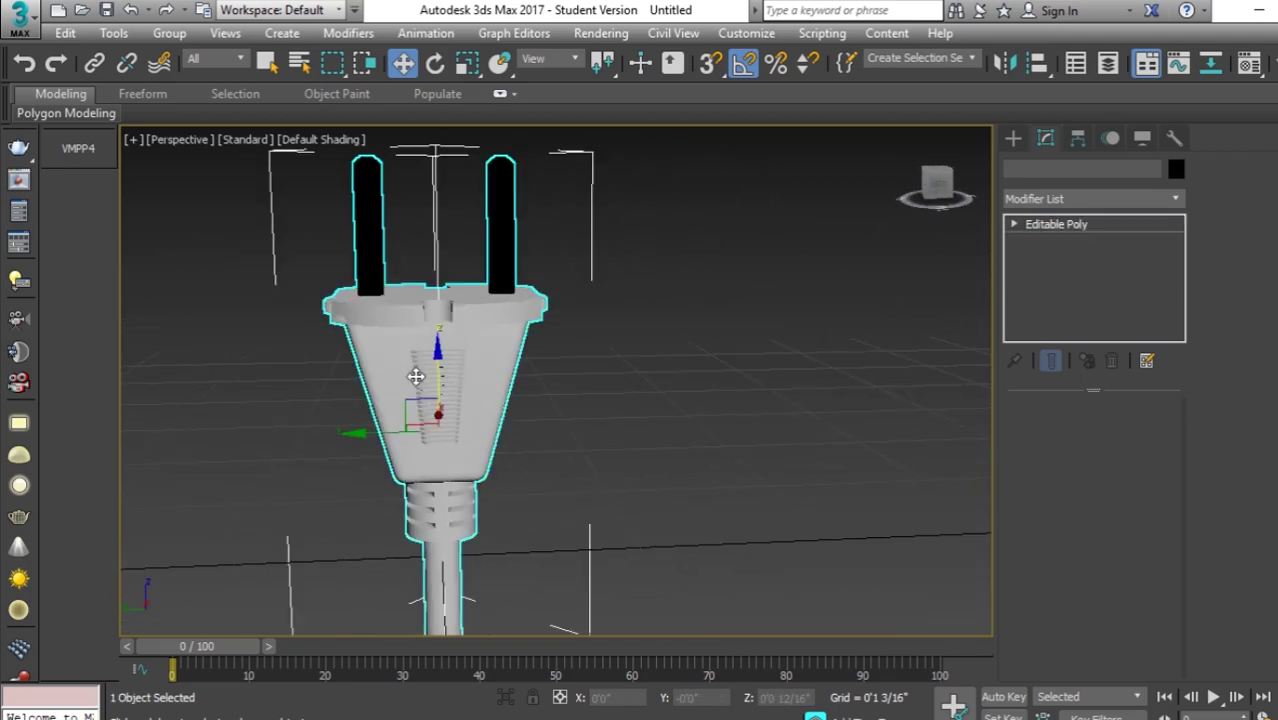
alt+middle_drag(448, 385, 508, 414)
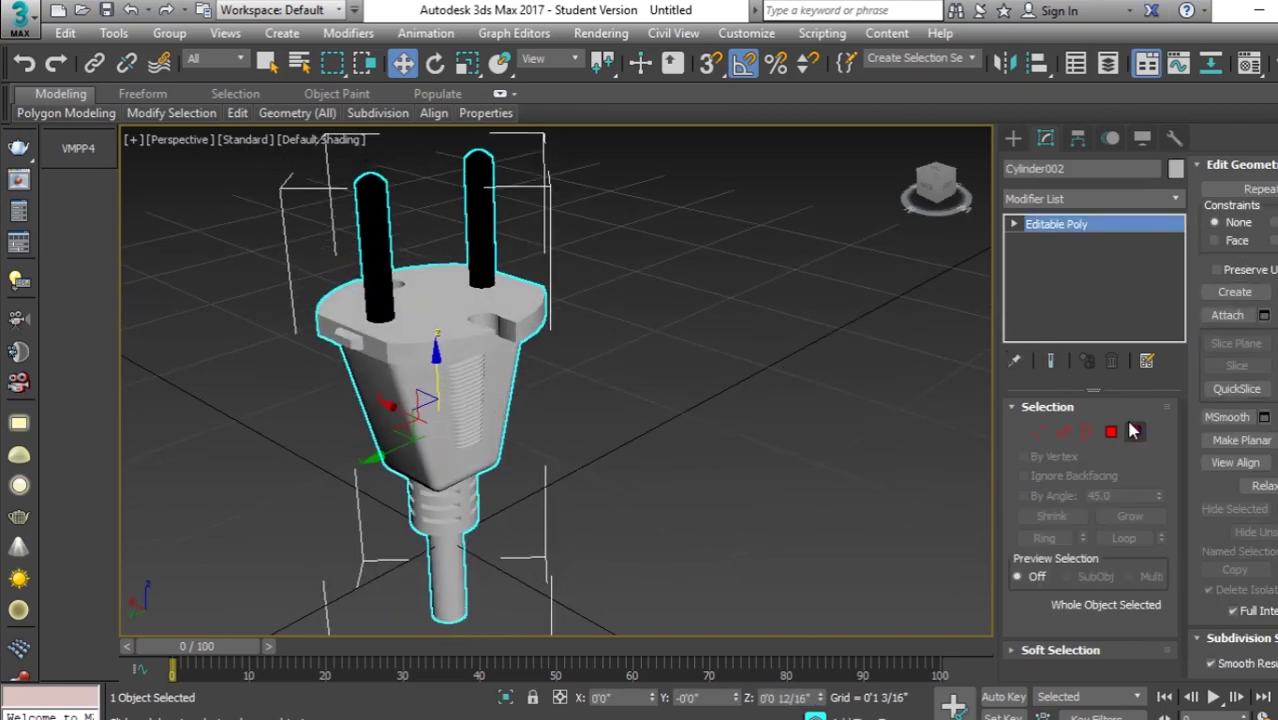
- Select the plug body element and pick an unused material slot for it
click(1135, 432)
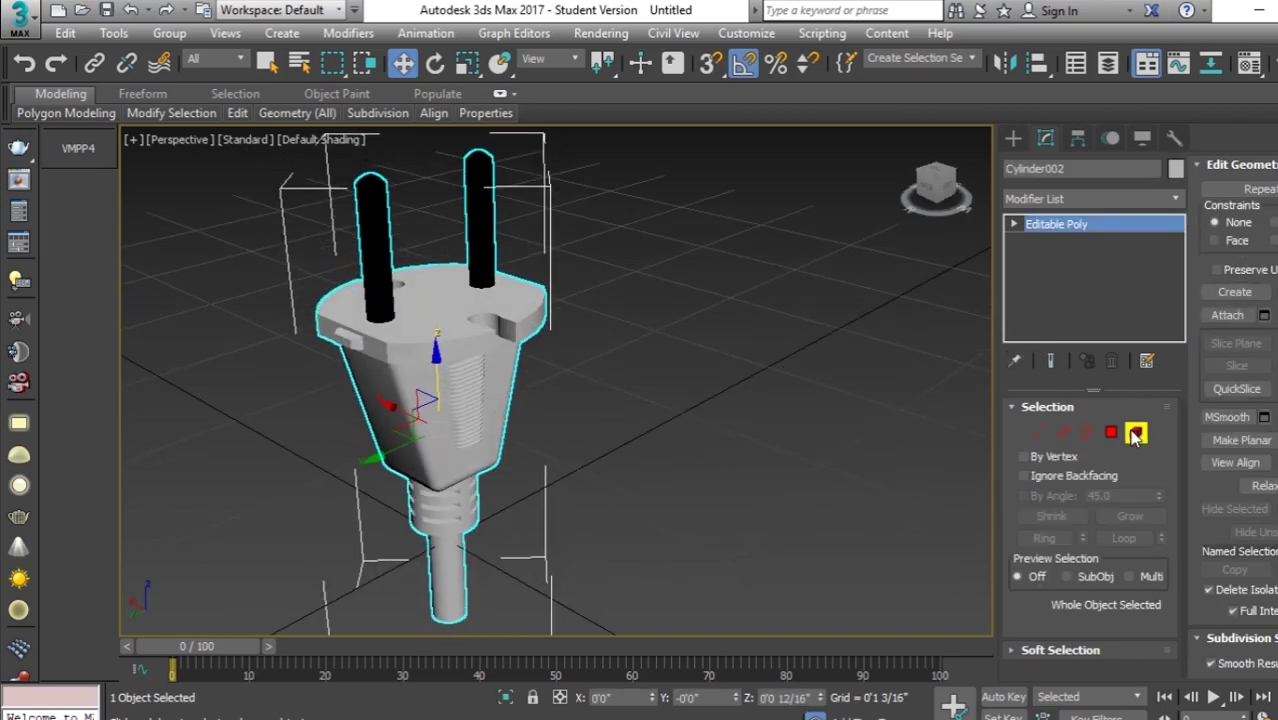
click(496, 425)
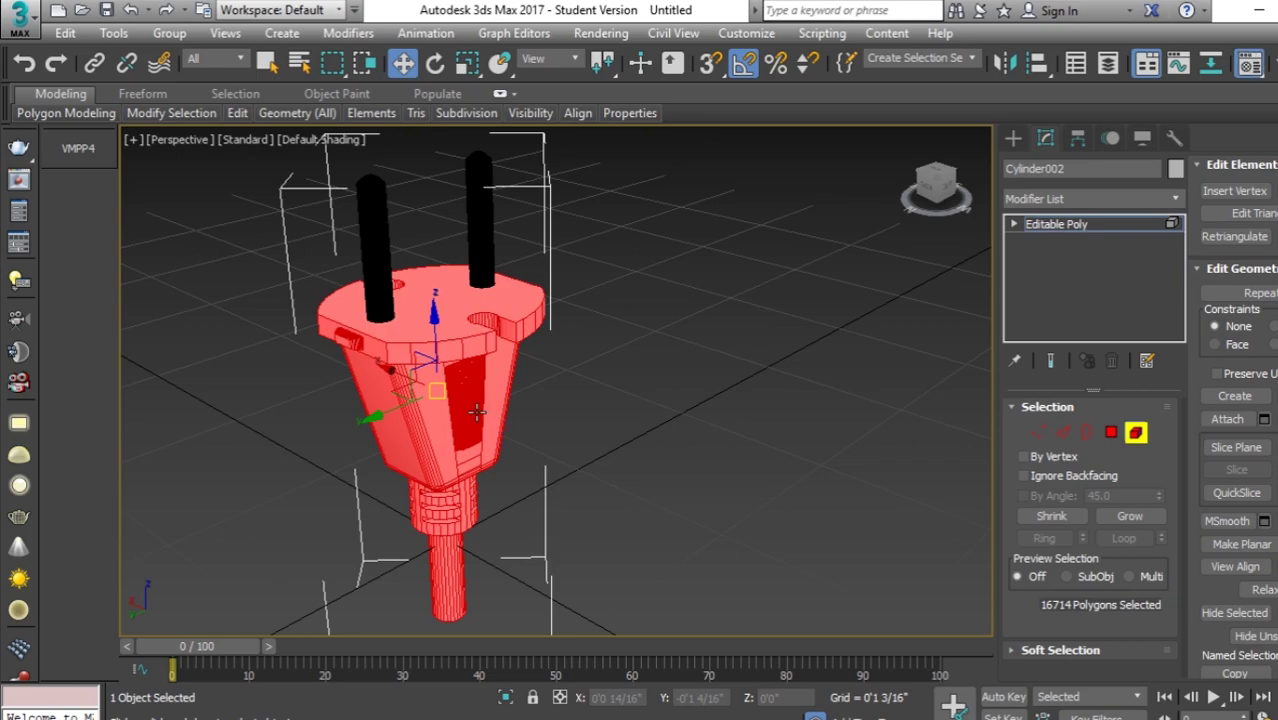
key(m)
click(345, 240)
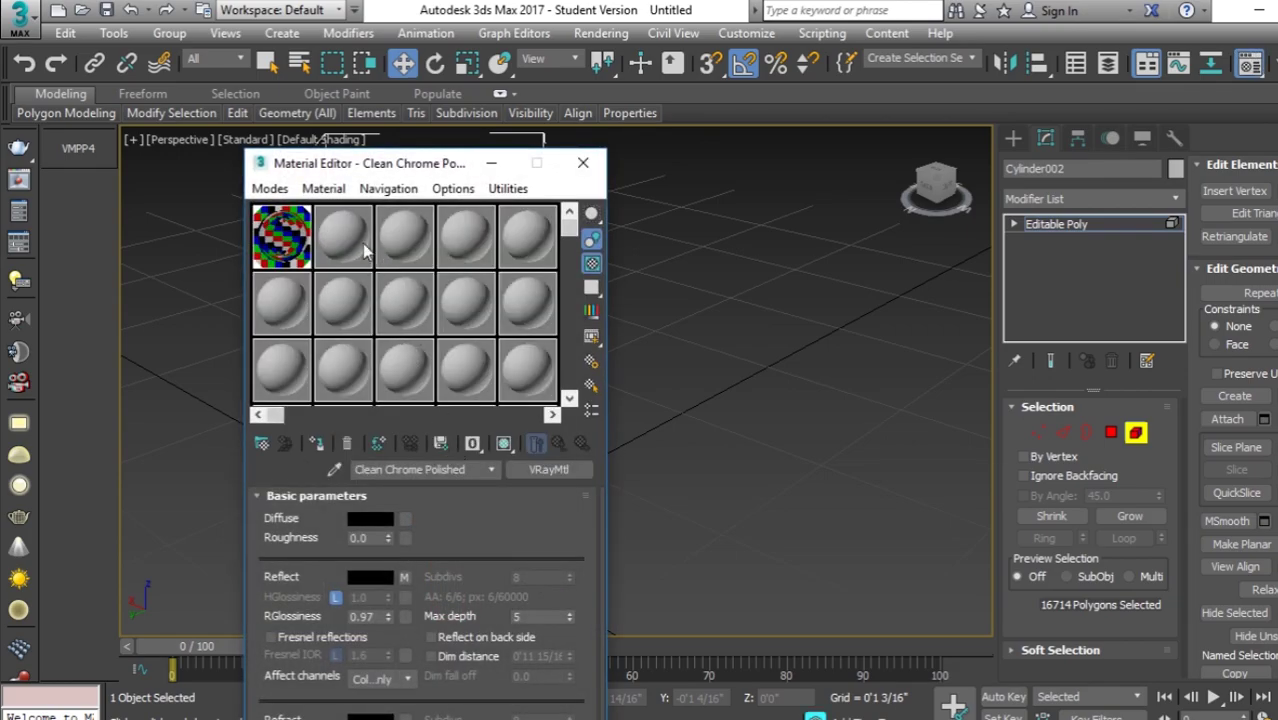
- Load the PLASTIC > PVC Foam Board Black preset into the active material slot
click(70, 149)
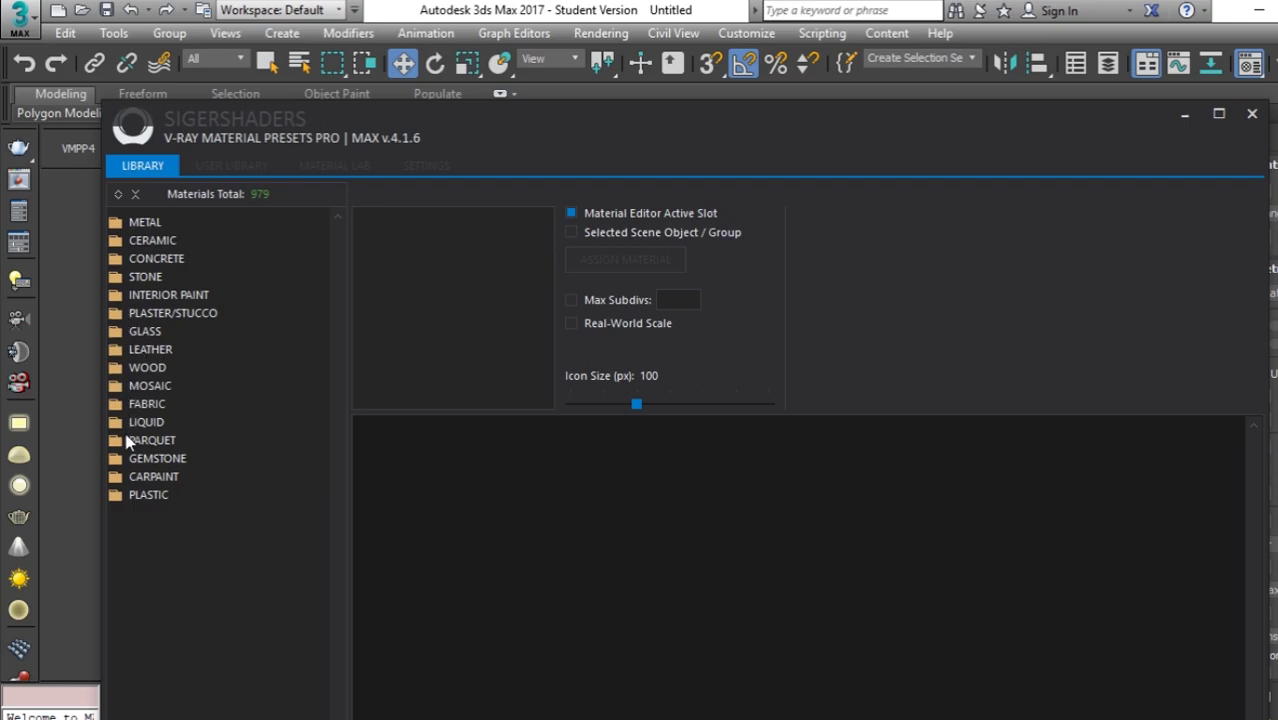
click(120, 495)
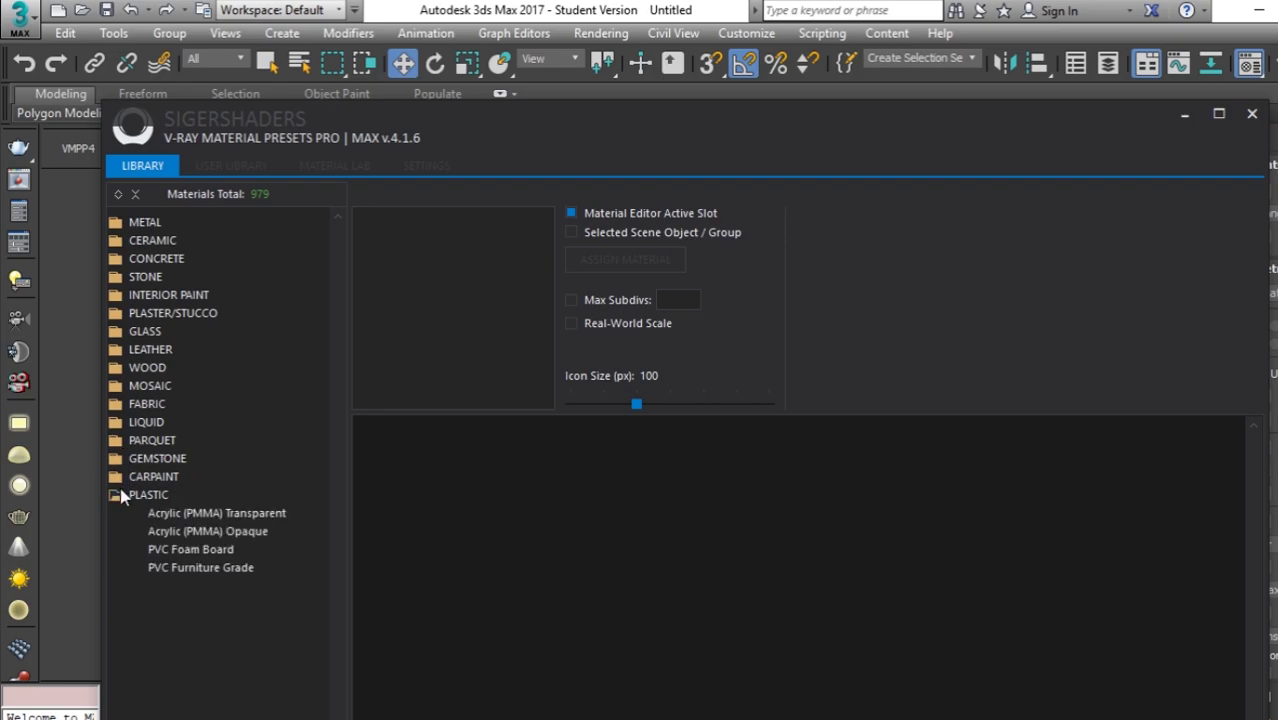
click(188, 516)
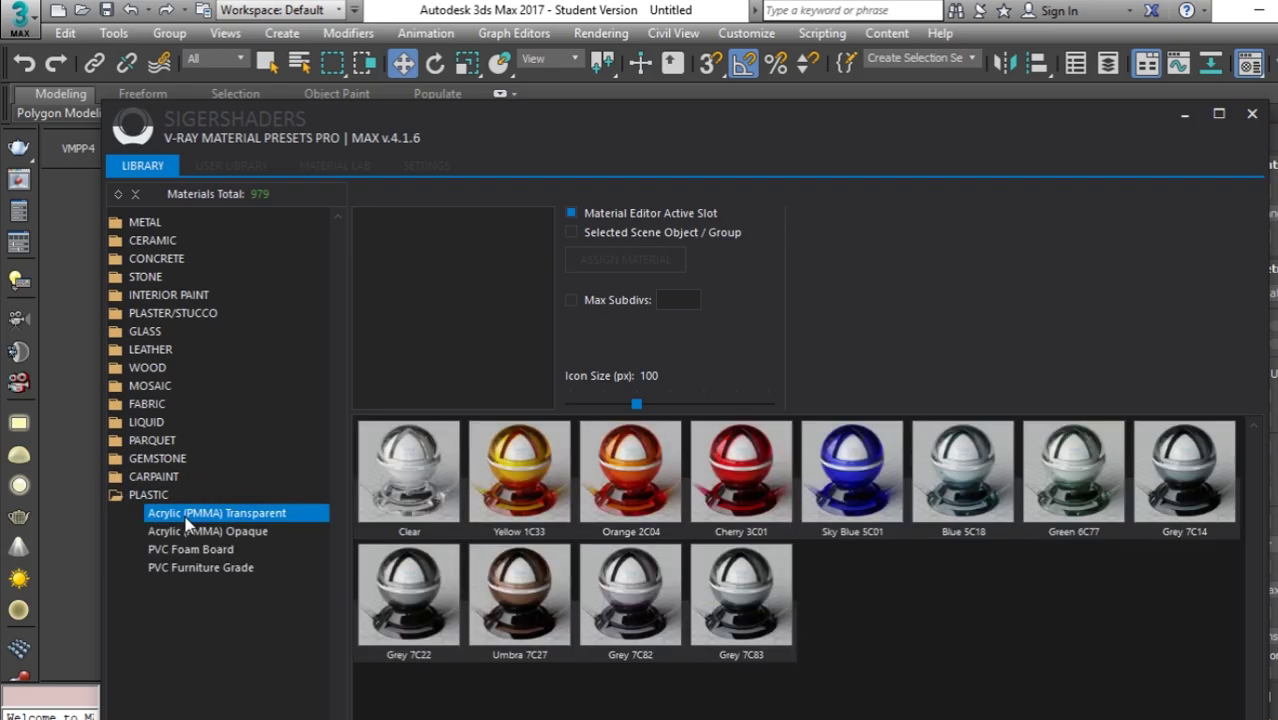
click(195, 535)
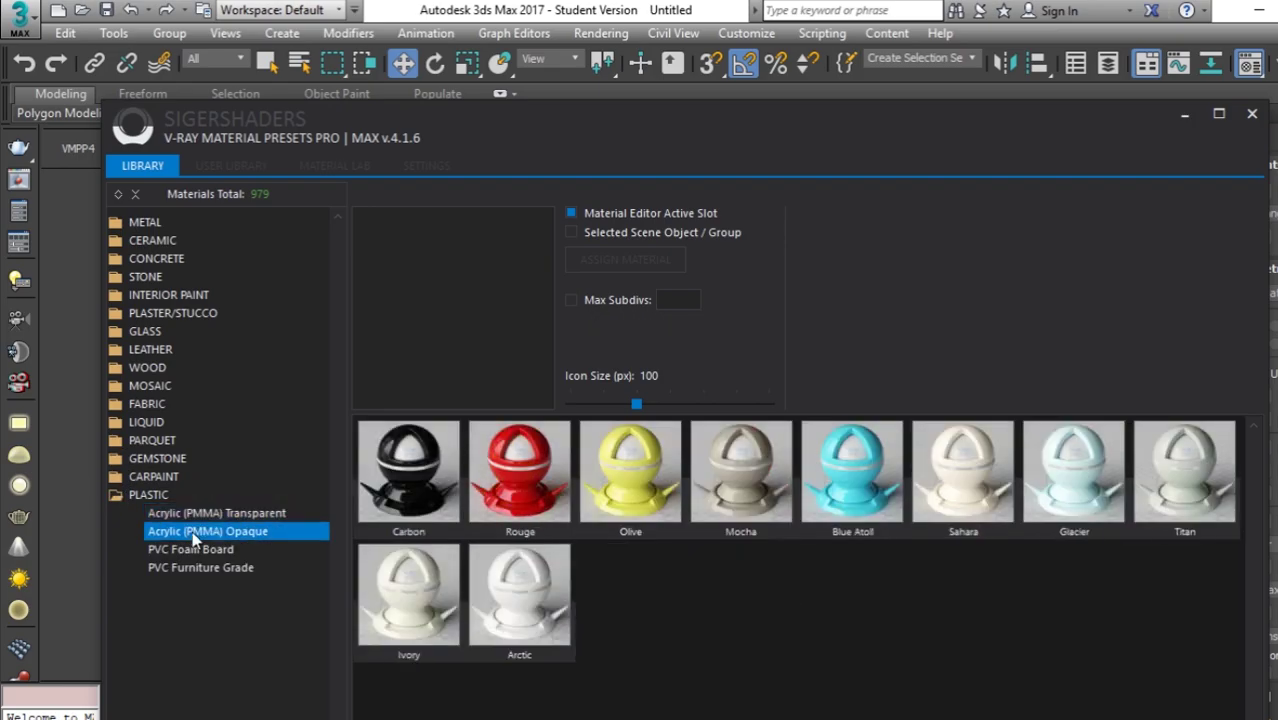
click(212, 552)
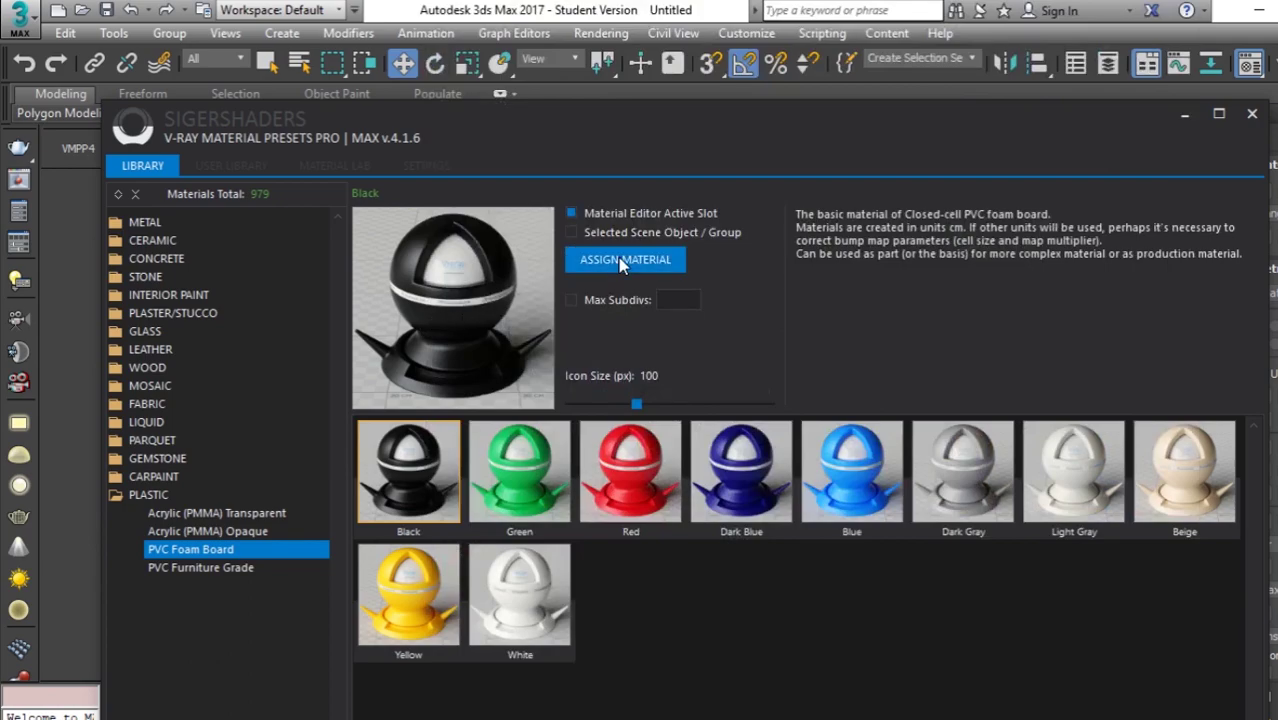
click(618, 257)
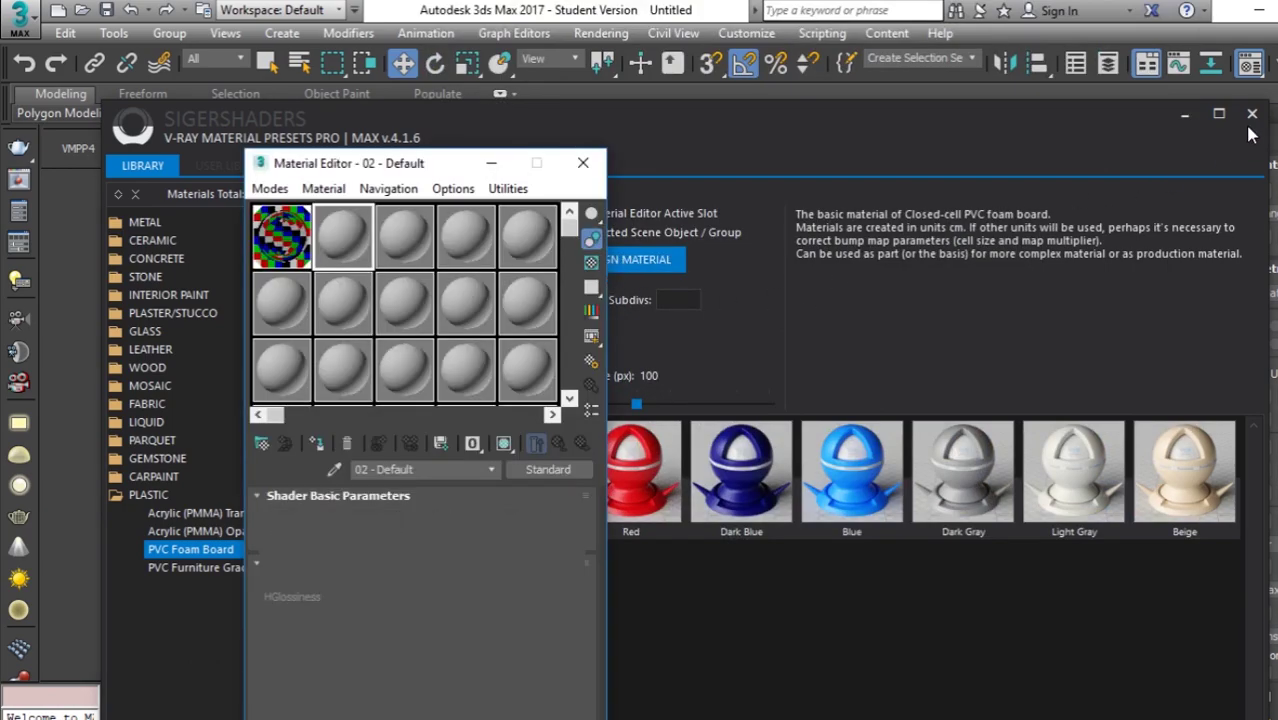
click(901, 171)
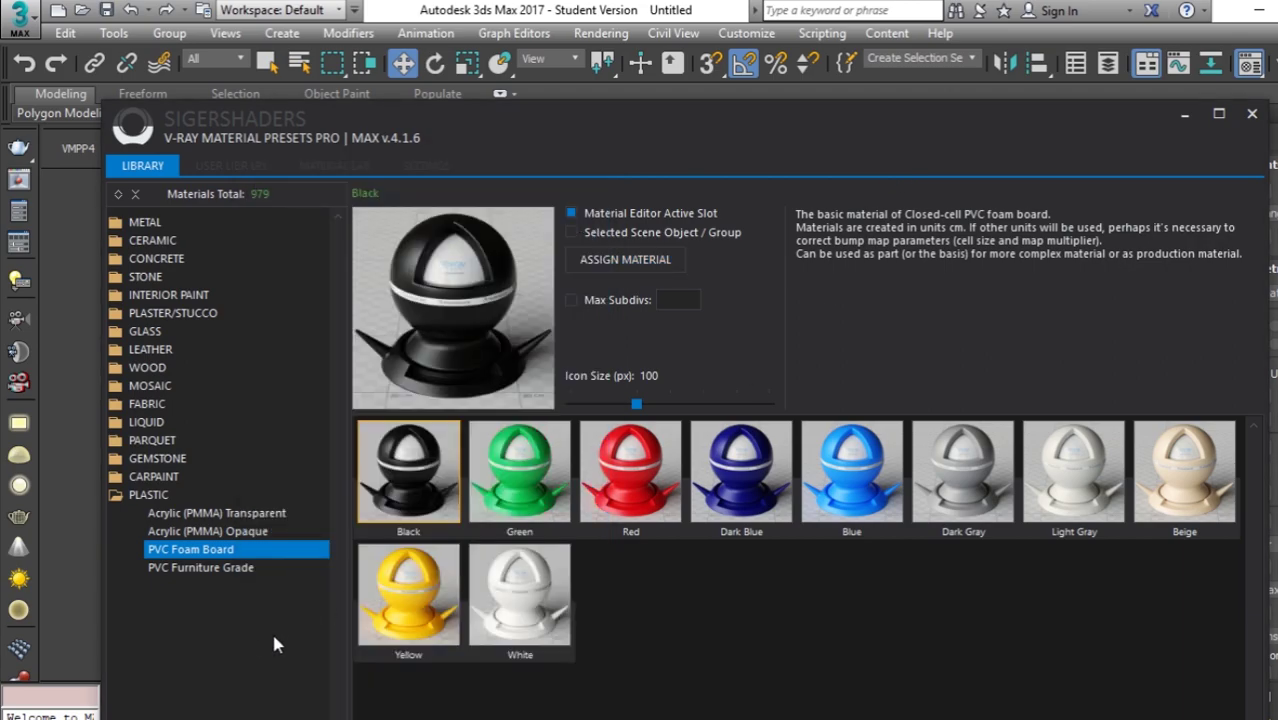
- Assign the black PVC plastic to the plug body, exit element editing and reselect the plug
click(203, 568)
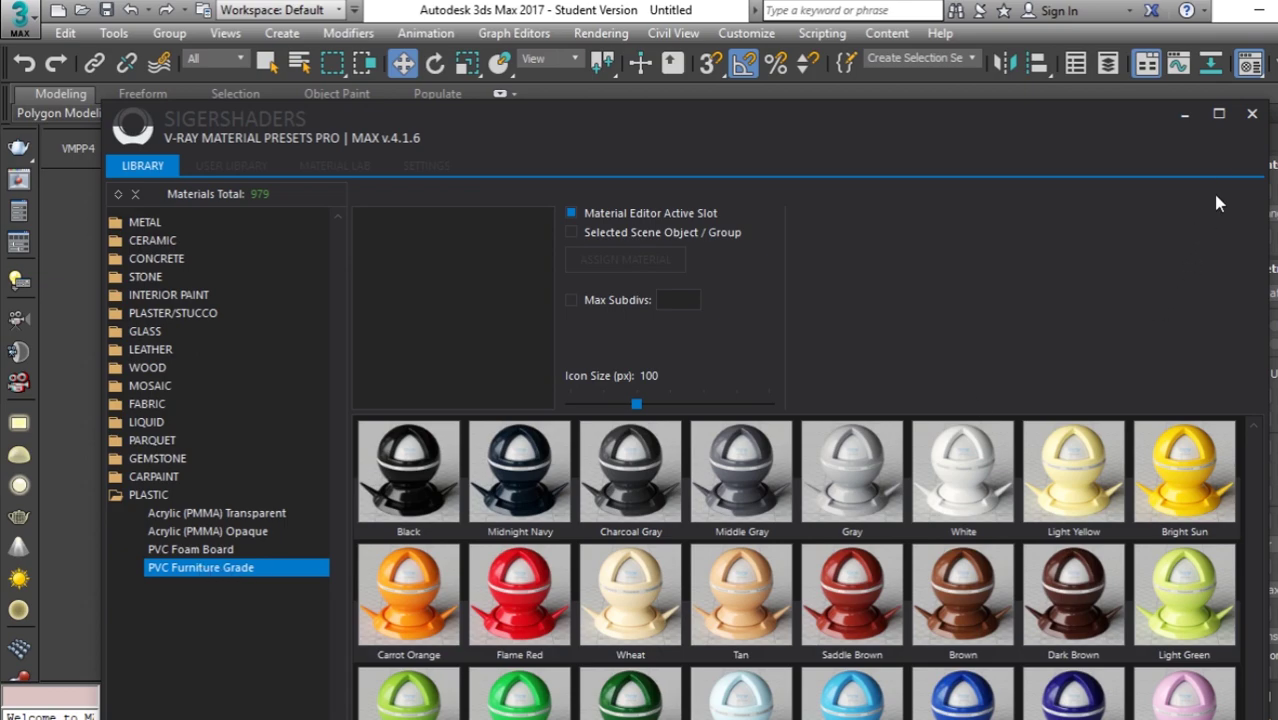
click(1251, 113)
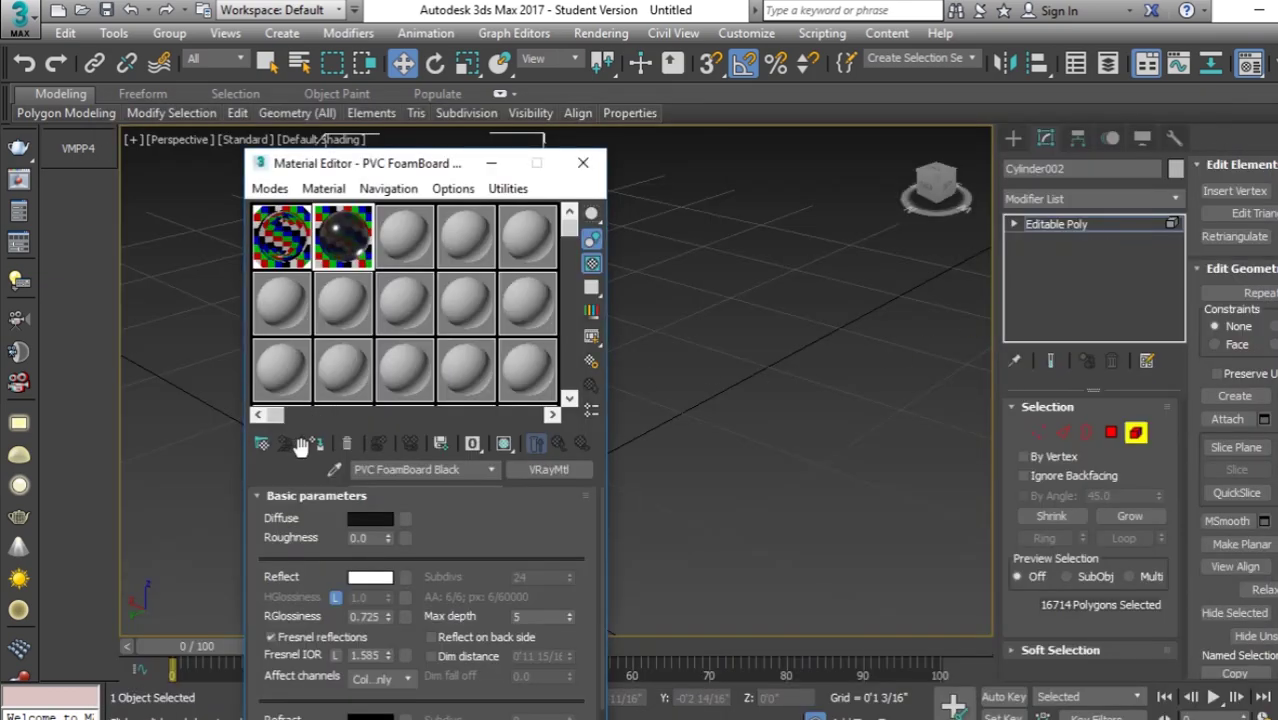
click(583, 162)
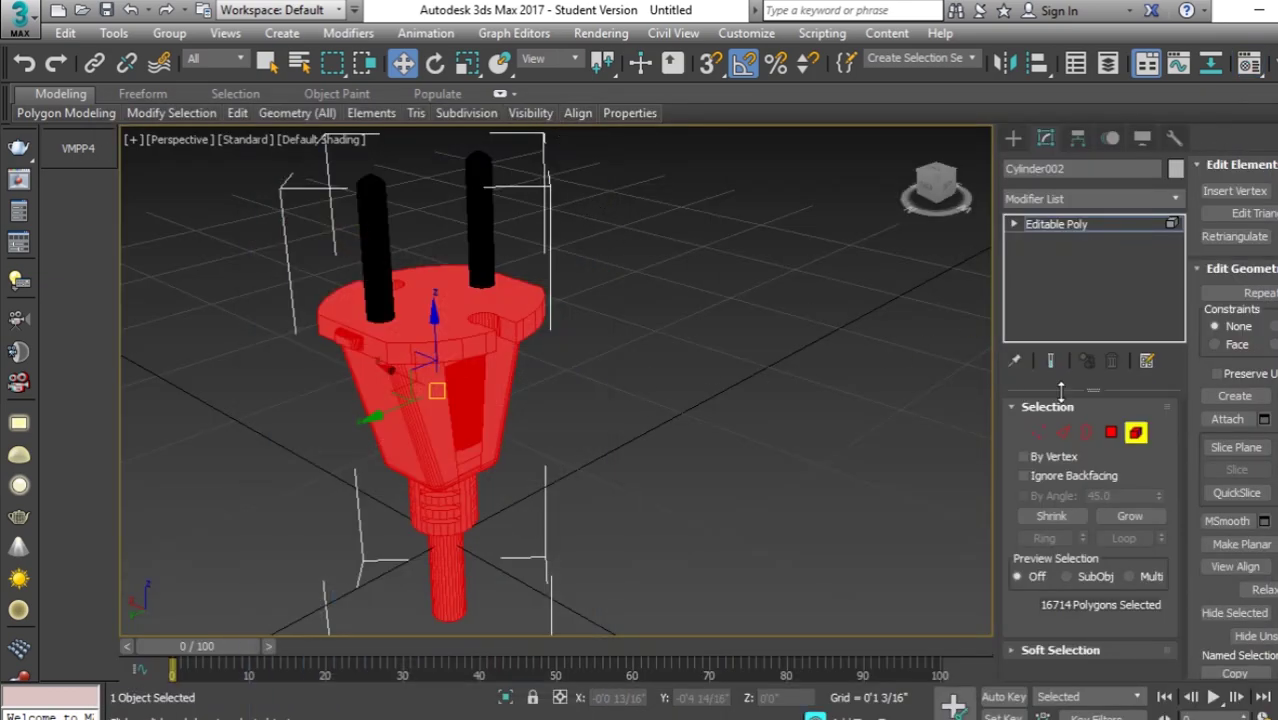
key(ctrl+b)
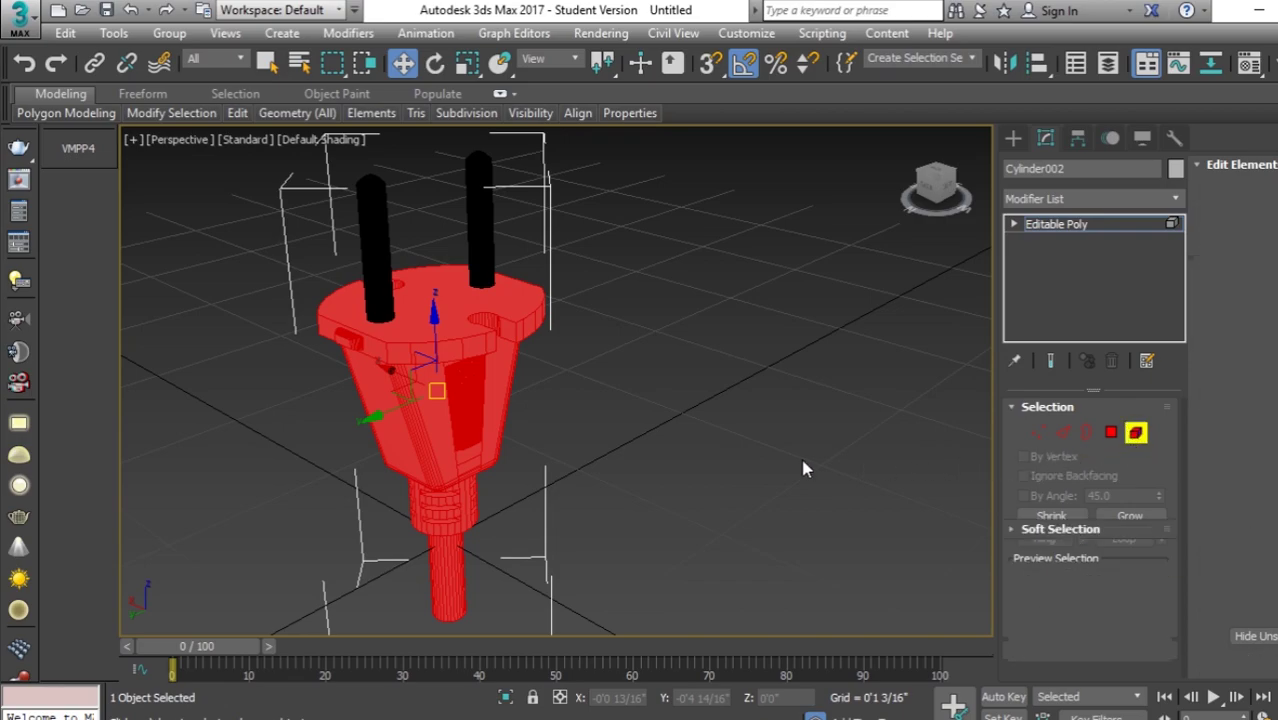
click(805, 468)
click(459, 345)
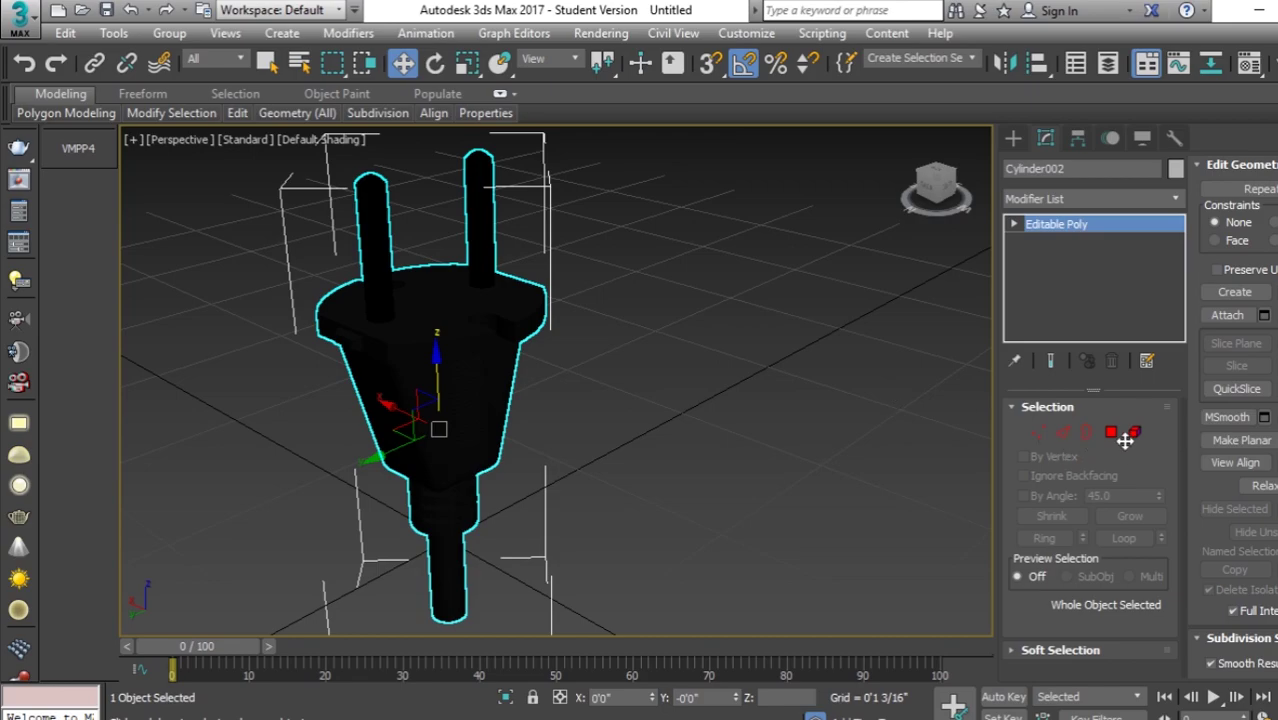
- Leave element editing and select the whole plug object
click(1134, 433)
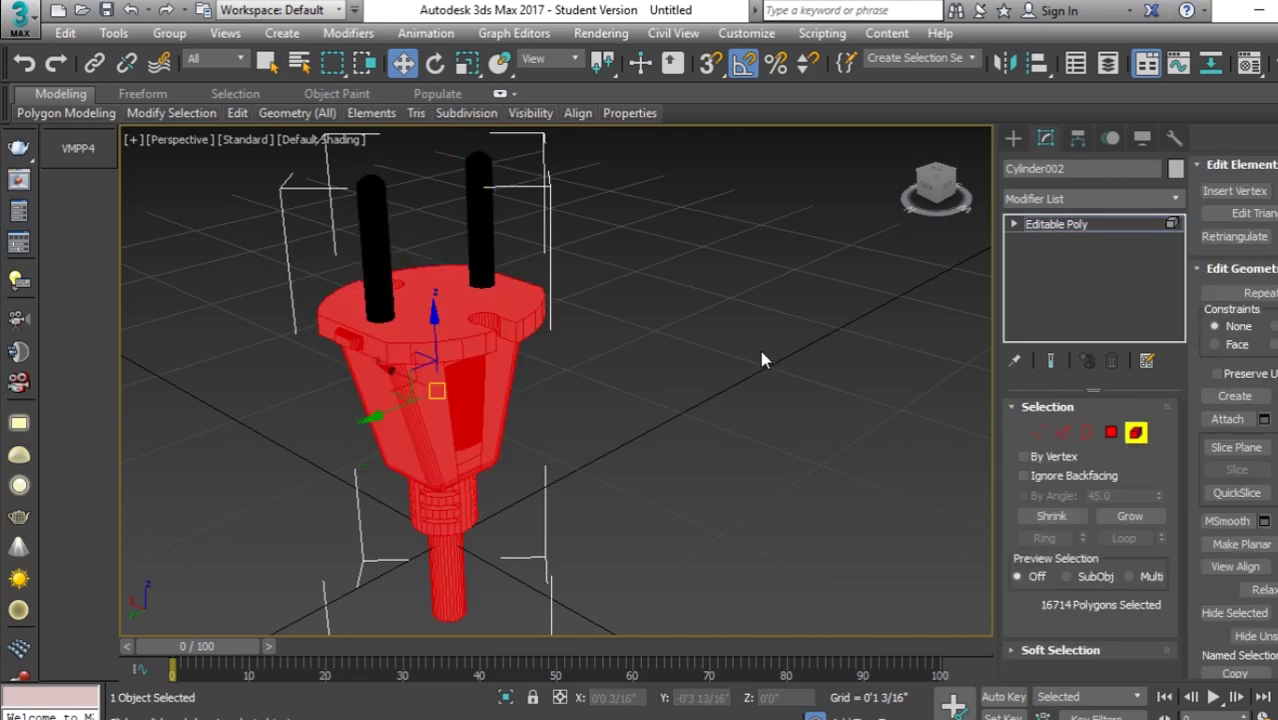
click(1140, 433)
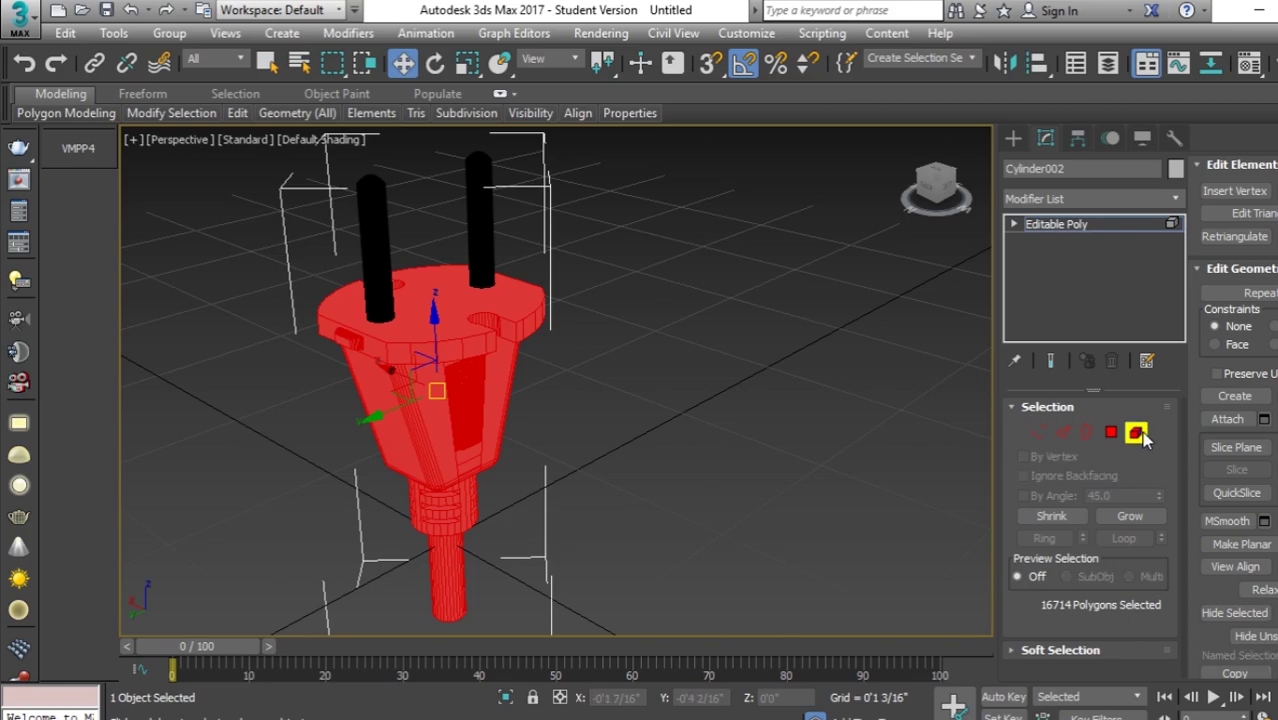
click(674, 393)
scroll(674, 393, down, 5)
scroll(530, 400, down, 3)
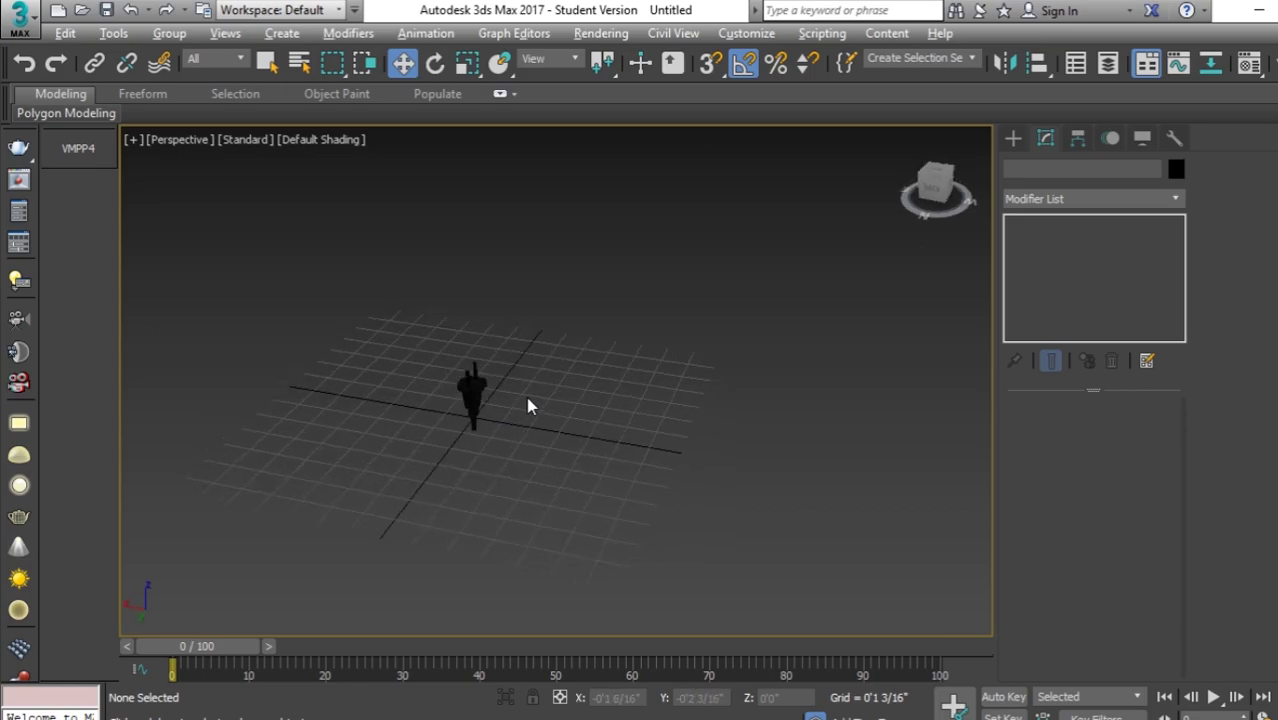
mouse_move(530, 405)
alt+middle_down()
mouse_move(496, 371)
mouse_move(511, 438)
alt+middle_up()
click(463, 380)
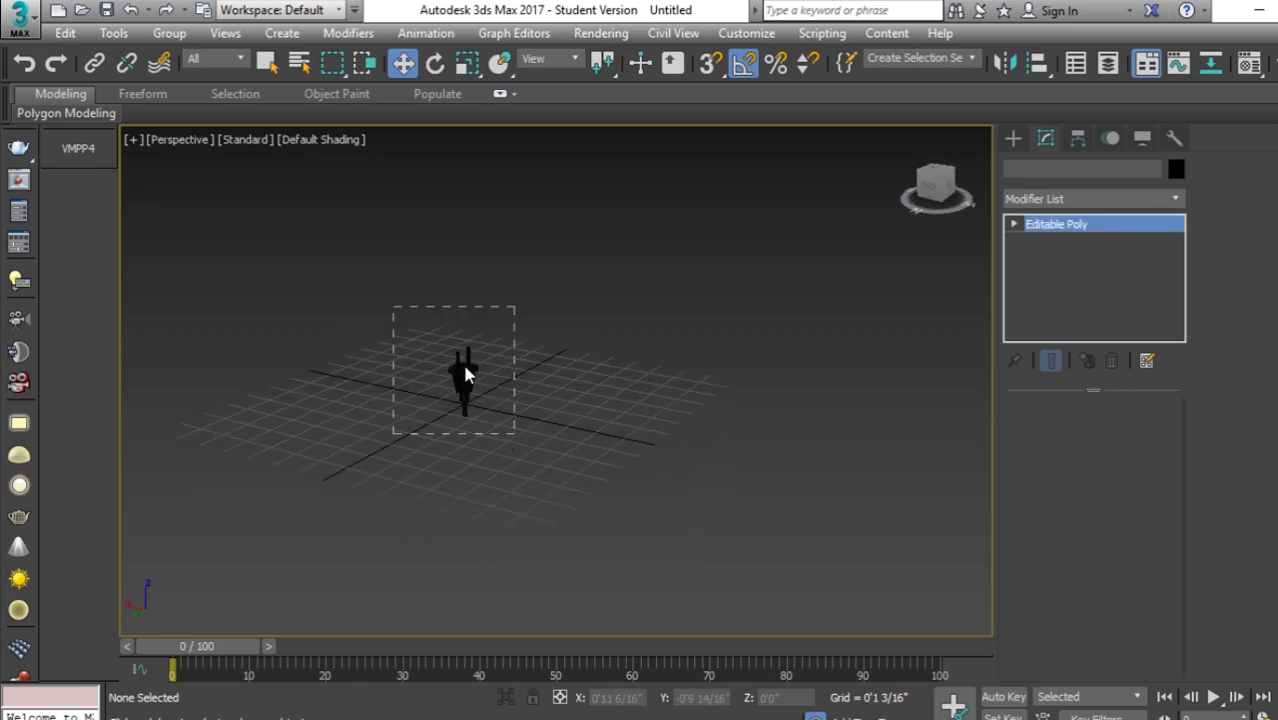
scroll(466, 372, up, 4)
scroll(466, 372, up, 1)
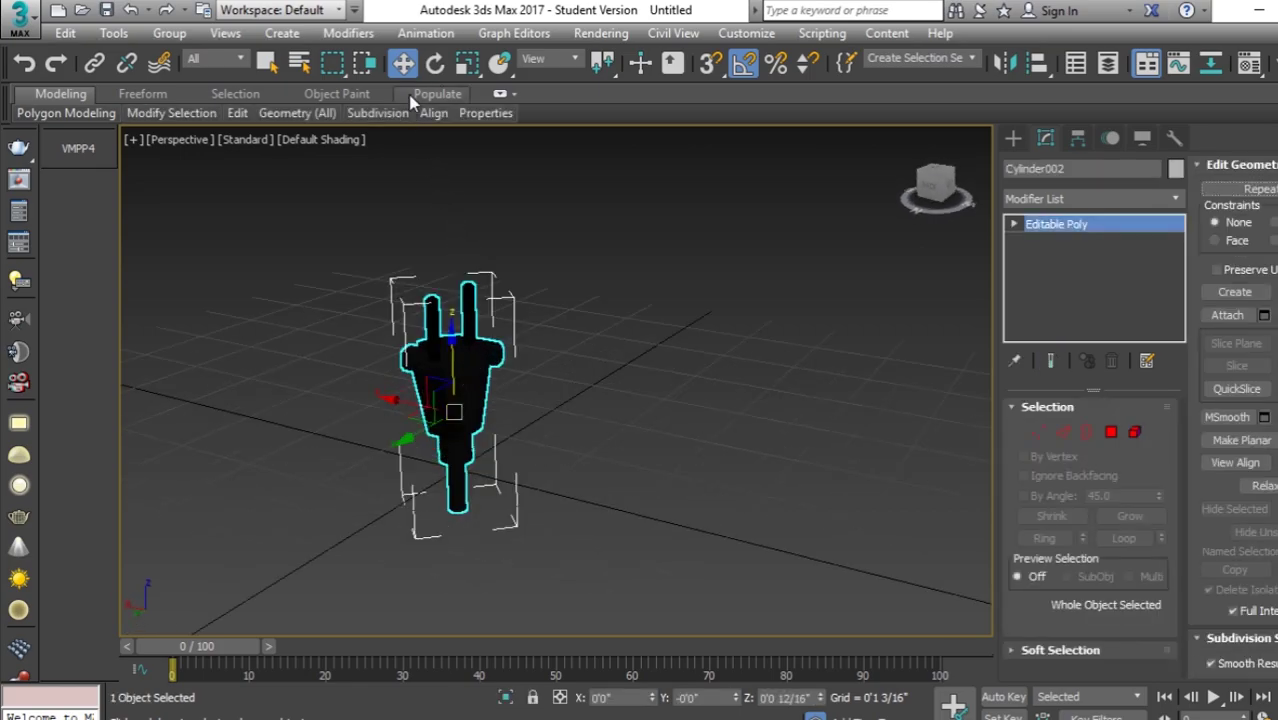
- Rotate the plug 90° onto its side and switch to the four-viewport layout
click(435, 63)
drag(505, 380, 512, 398)
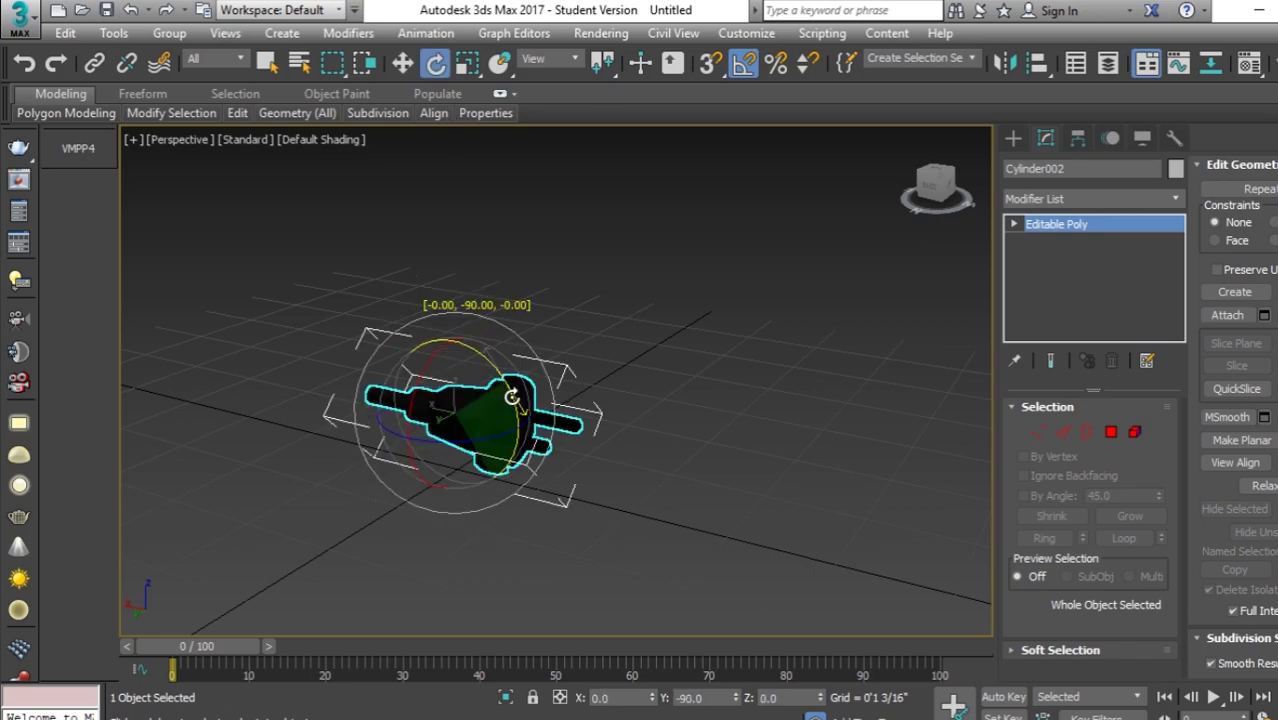
mouse_move(512, 398)
alt+middle_down()
mouse_move(502, 434)
mouse_move(331, 422)
mouse_move(183, 391)
mouse_move(320, 389)
mouse_move(428, 442)
mouse_move(410, 405)
mouse_move(436, 381)
alt+middle_up()
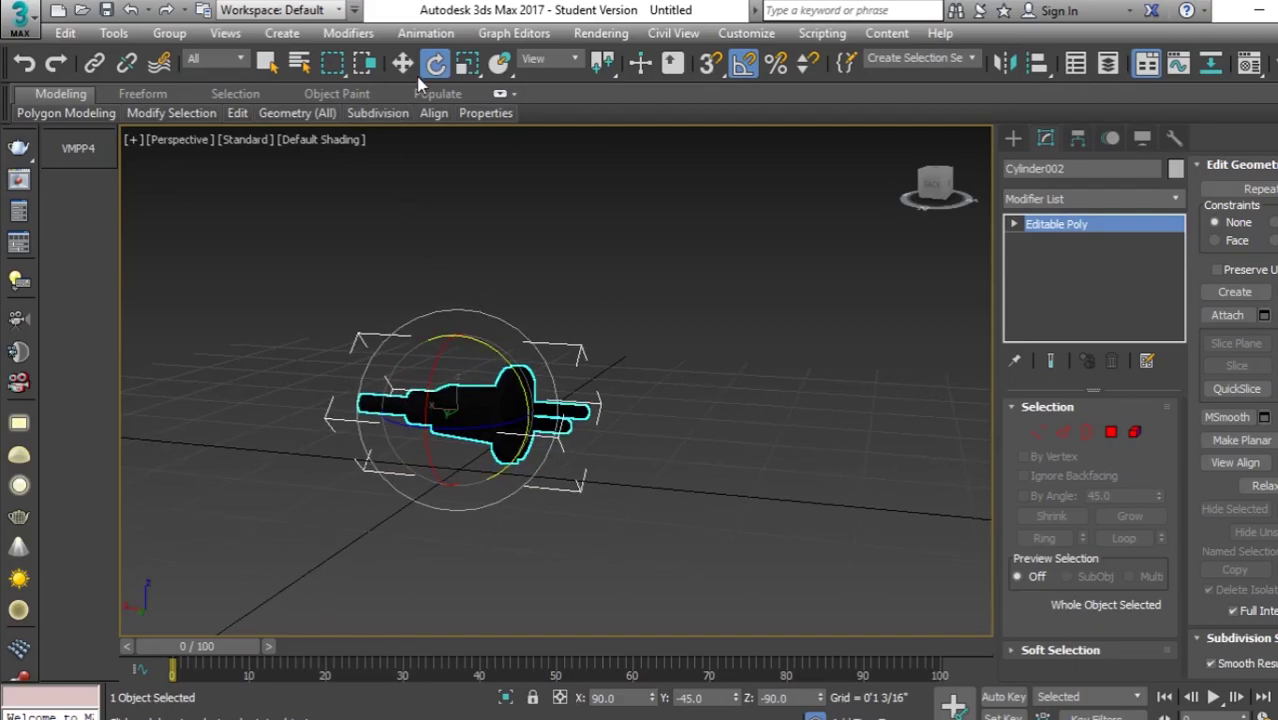
key(alt+w)
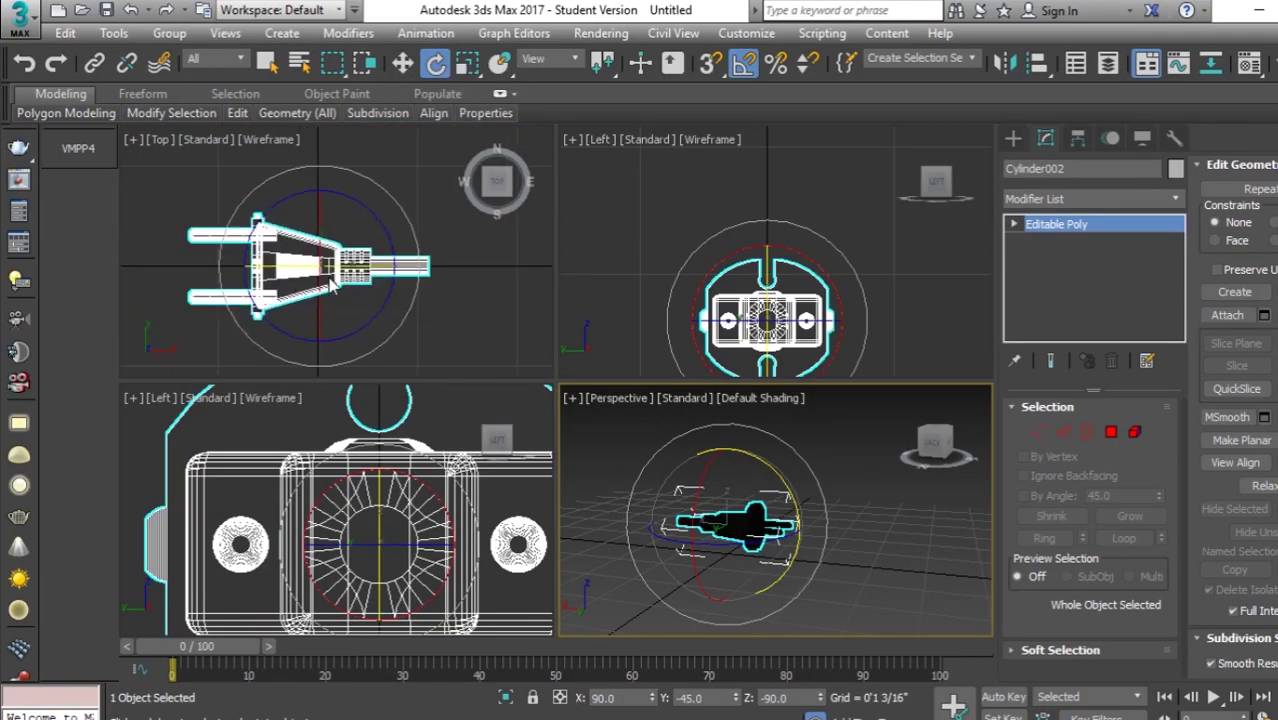
- Draw a Standard Primitives Plane around the plug in the Top view and move it beneath the plug
click(402, 63)
click(391, 180)
scroll(391, 180, down, 4)
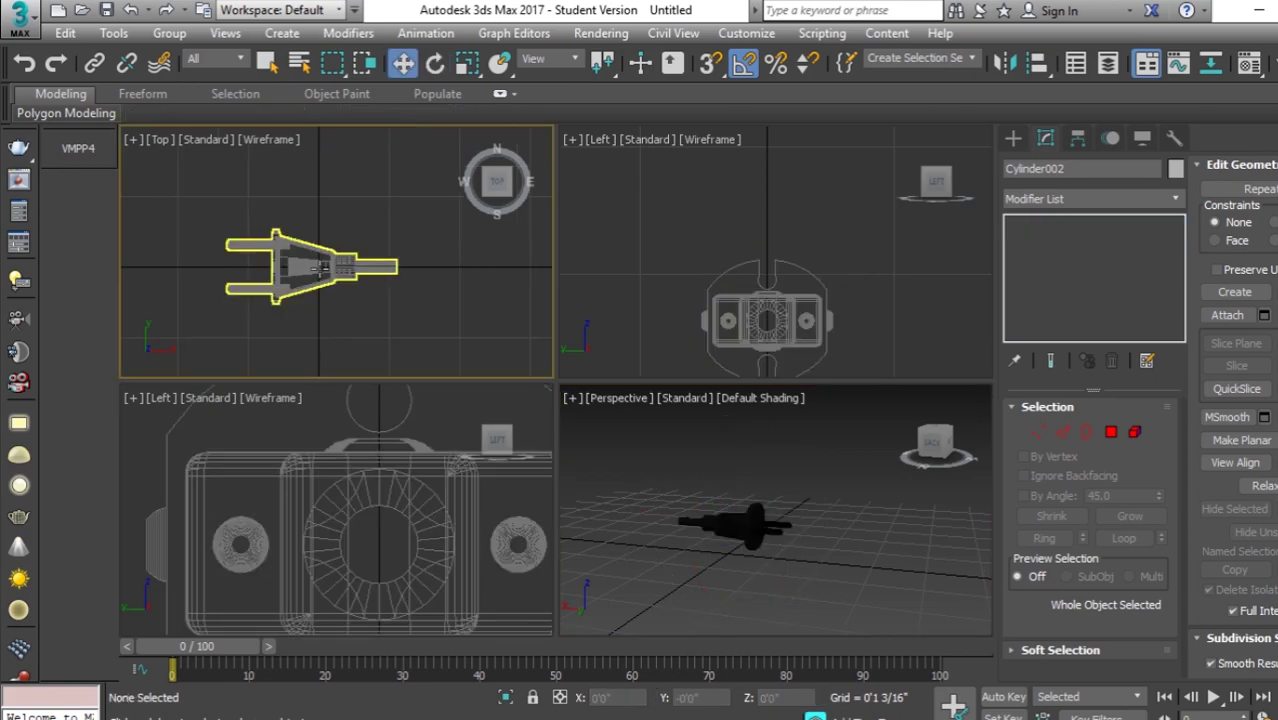
scroll(400, 250, up, 2)
scroll(400, 250, up, 3)
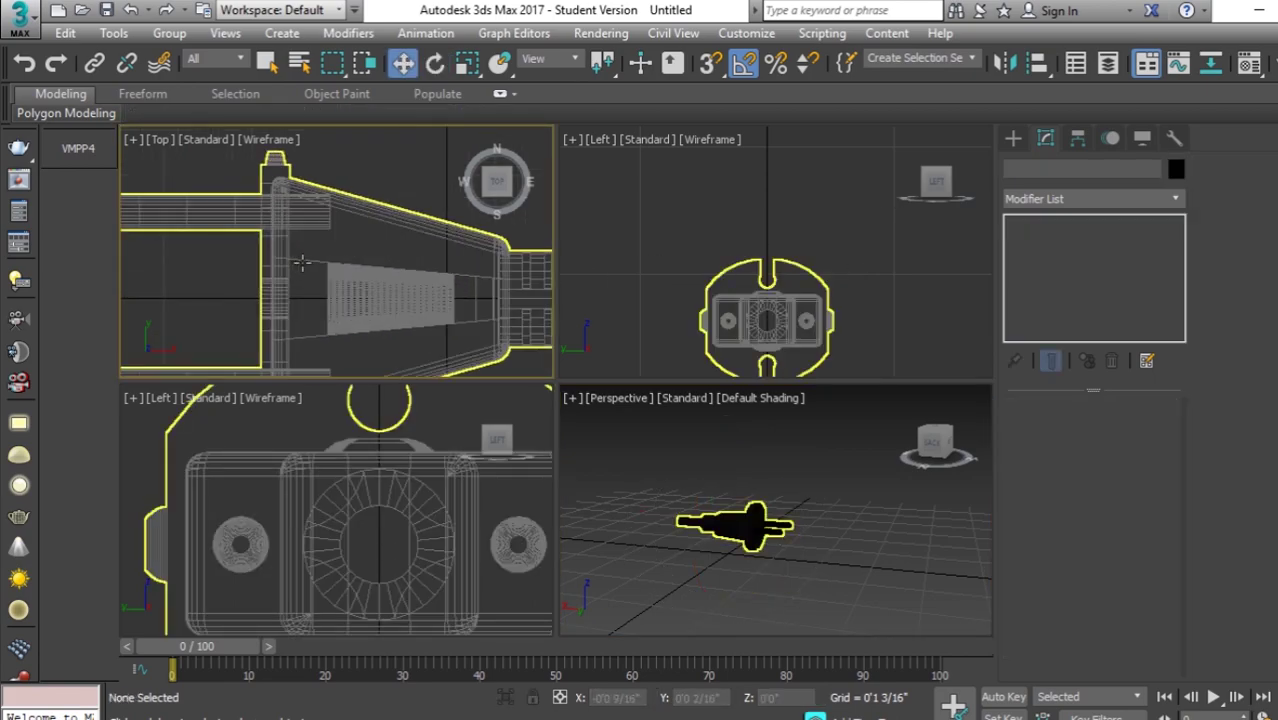
scroll(405, 241, down, 4)
click(1012, 140)
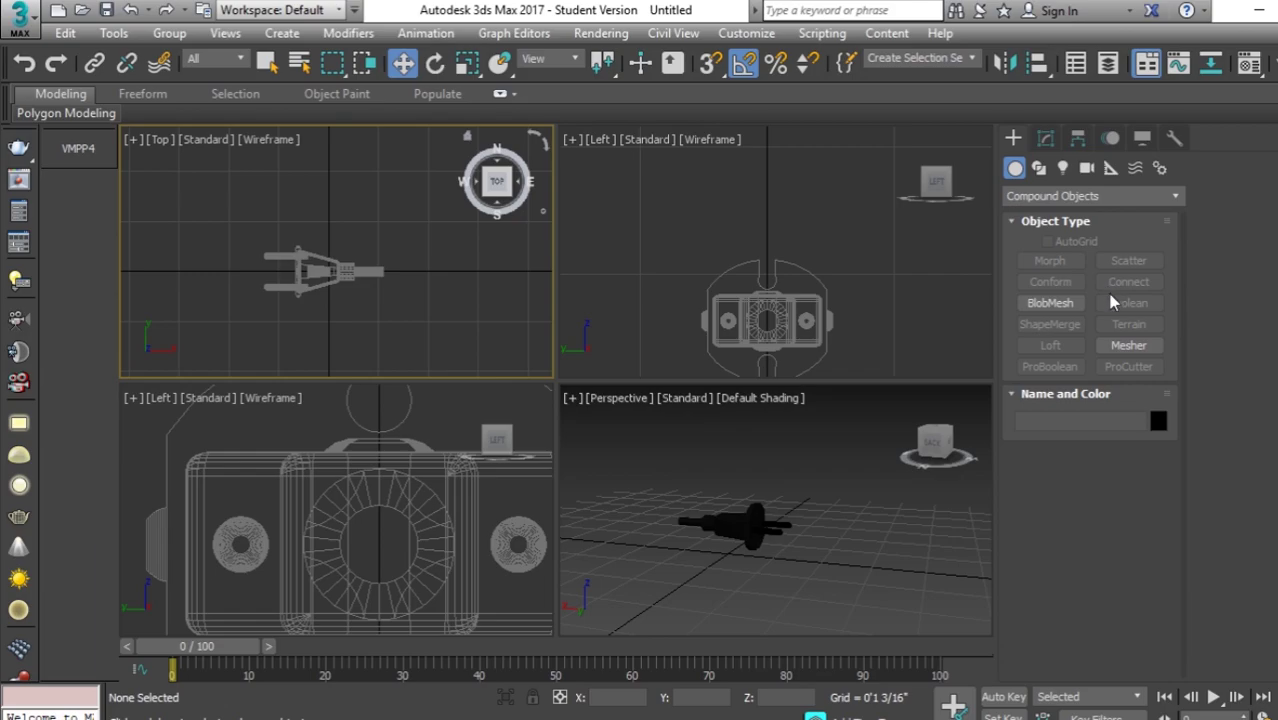
click(1090, 196)
click(1040, 211)
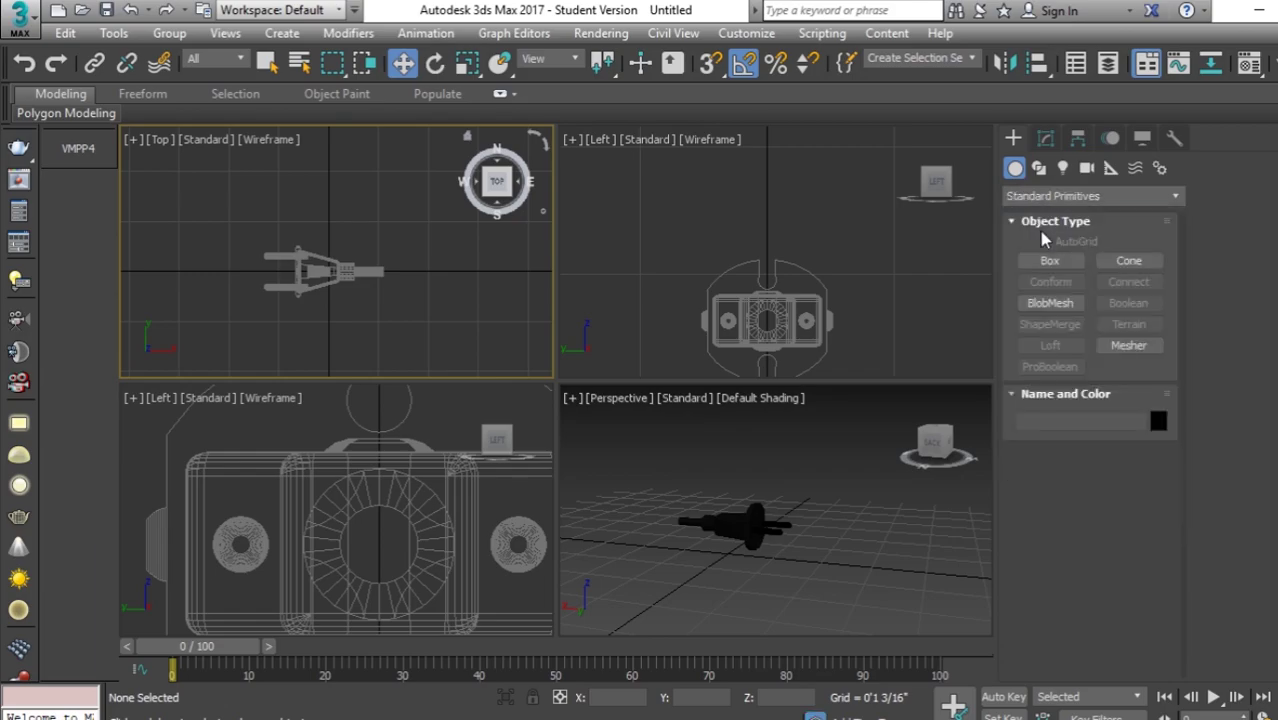
click(1128, 345)
scroll(385, 265, down, 3)
scroll(380, 265, down, 2)
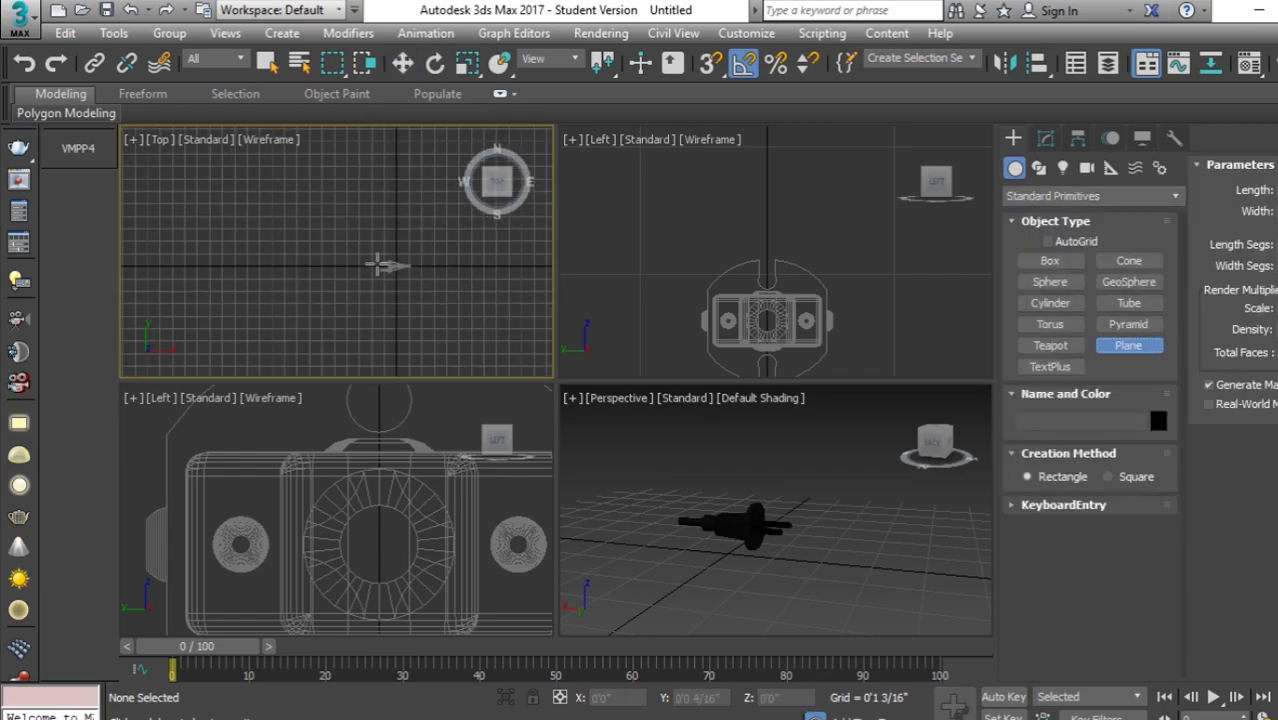
drag(275, 215, 507, 347)
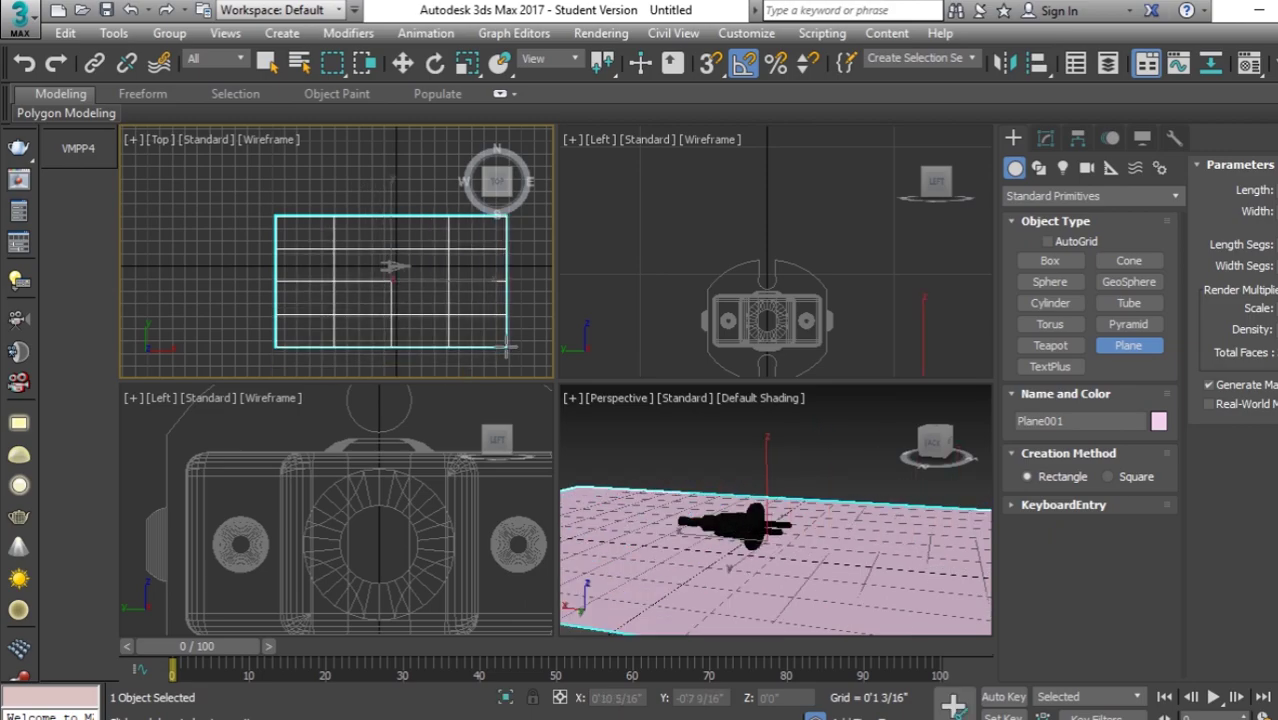
click(402, 62)
scroll(396, 237, up, 4)
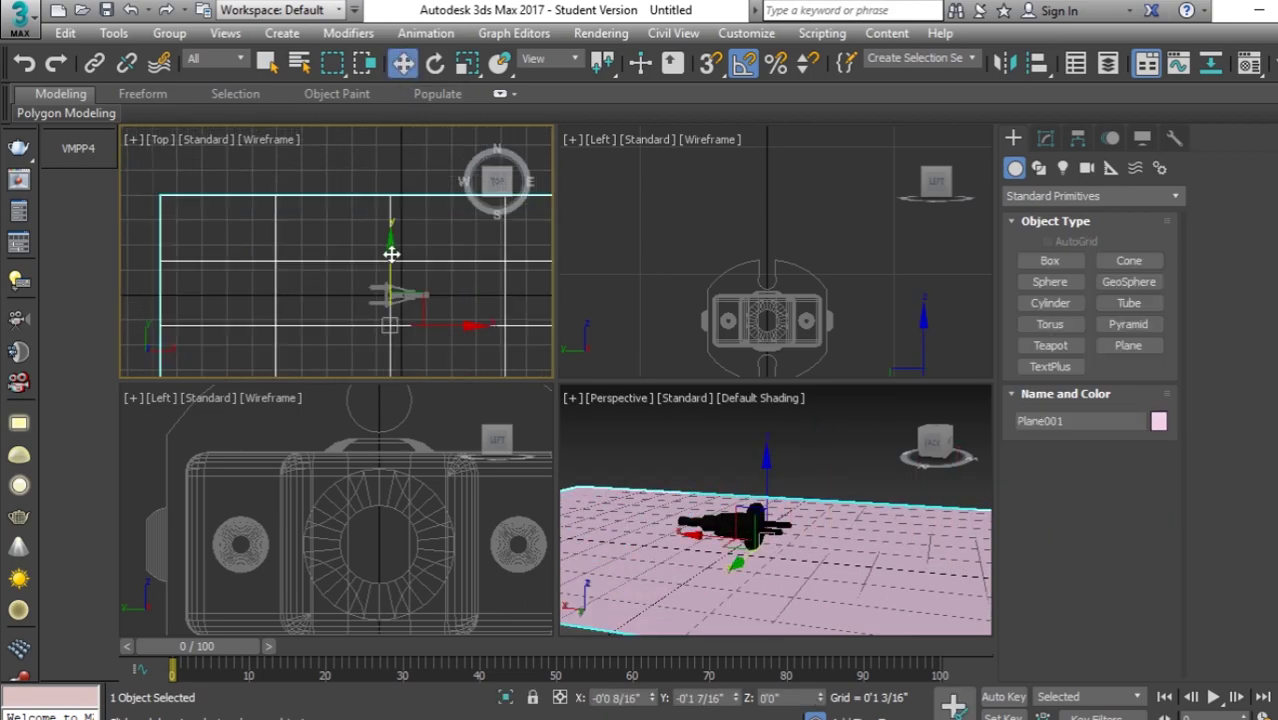
drag(396, 237, 436, 230)
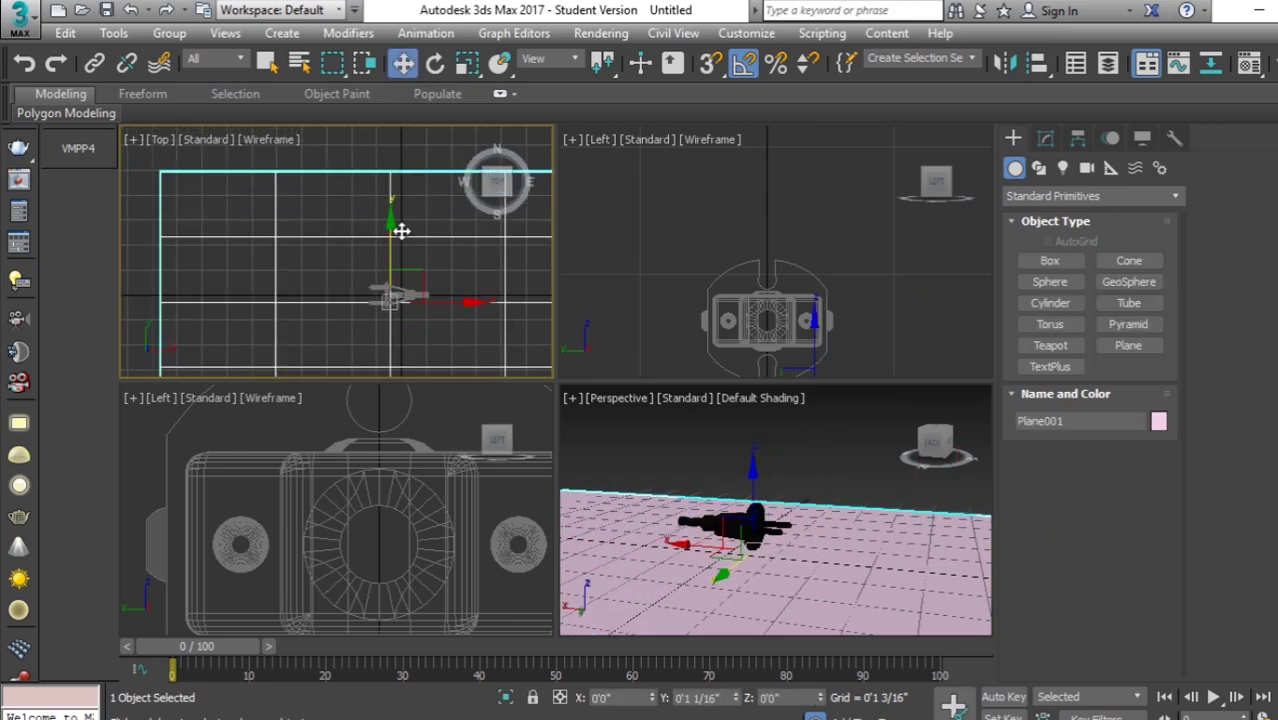
- Set the plane's Length and Width to 9'11 15/16" with 1 length and 1 width segment
click(1048, 141)
text(10)
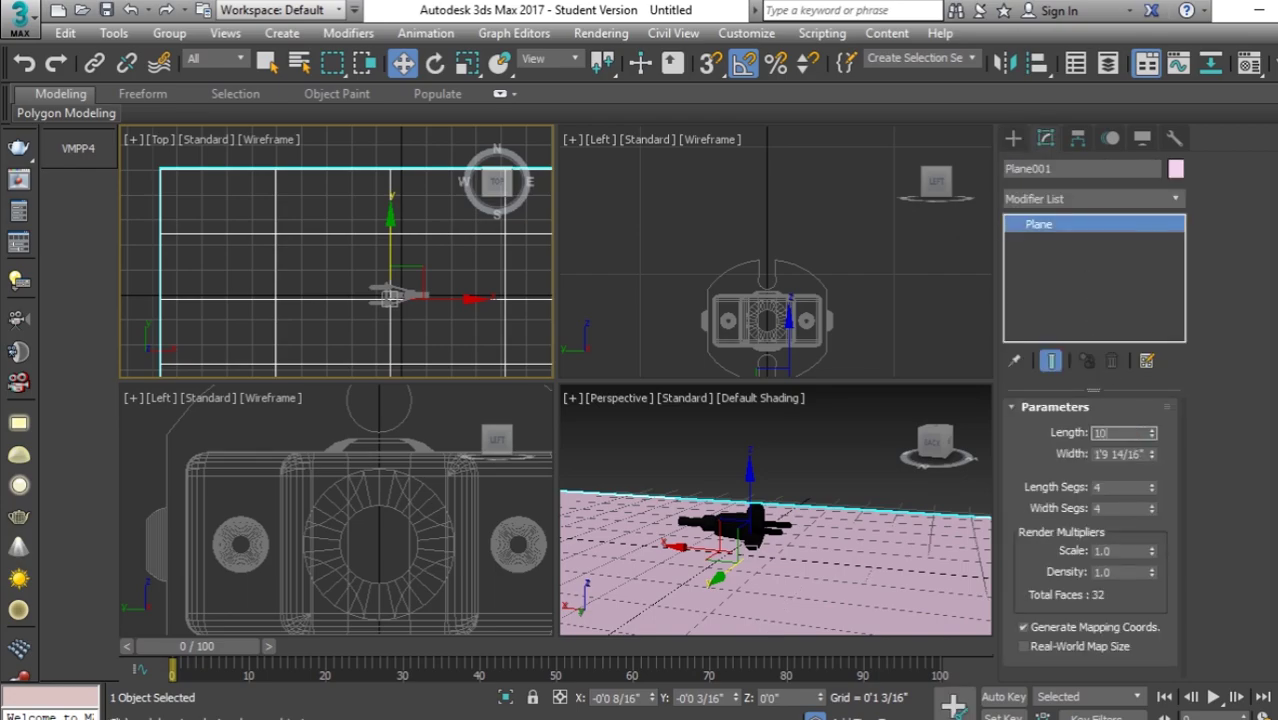
key(Tab)
text(10)
key(Tab)
text(1)
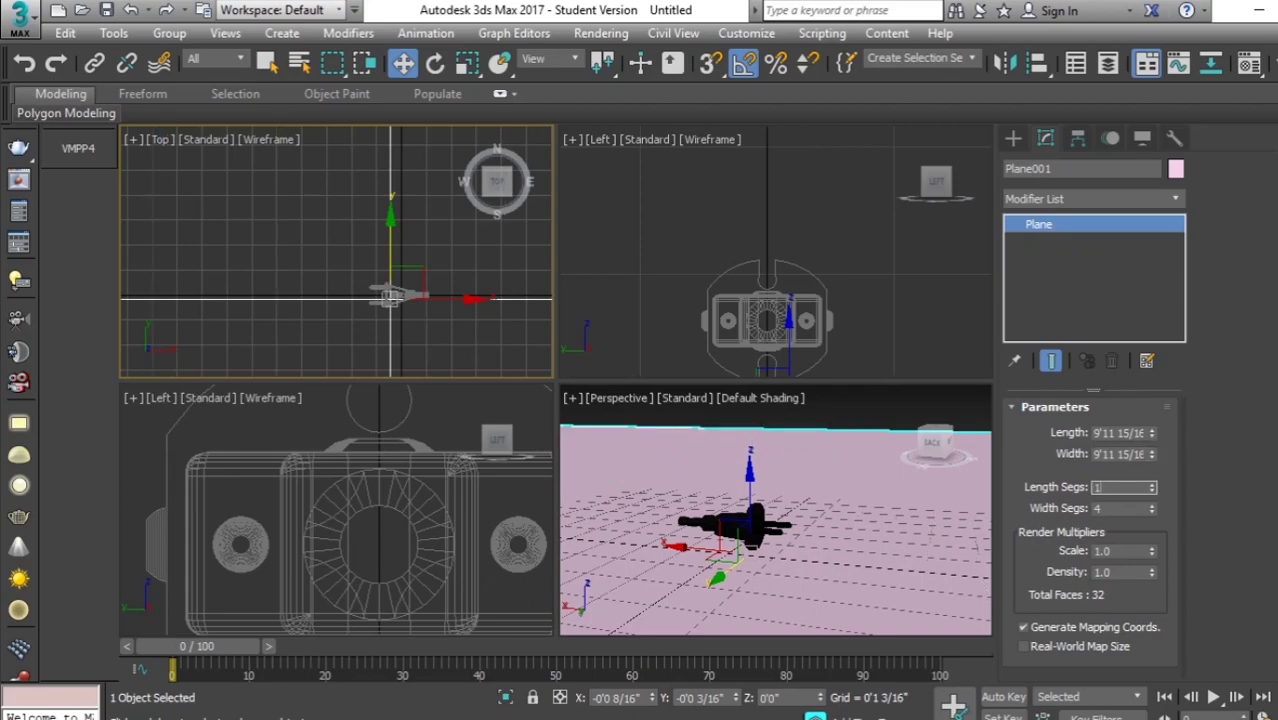
click(1118, 432)
text(1)
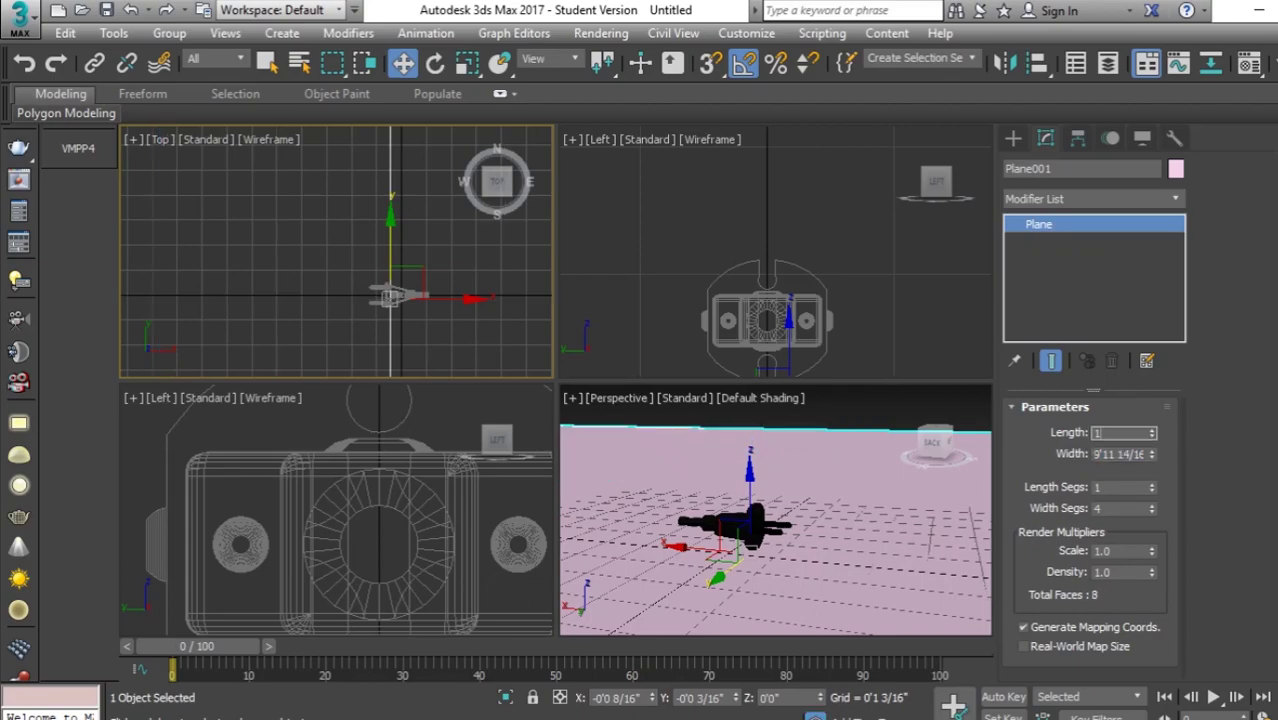
text(0)
key(Tab)
text(1)
key(Tab)
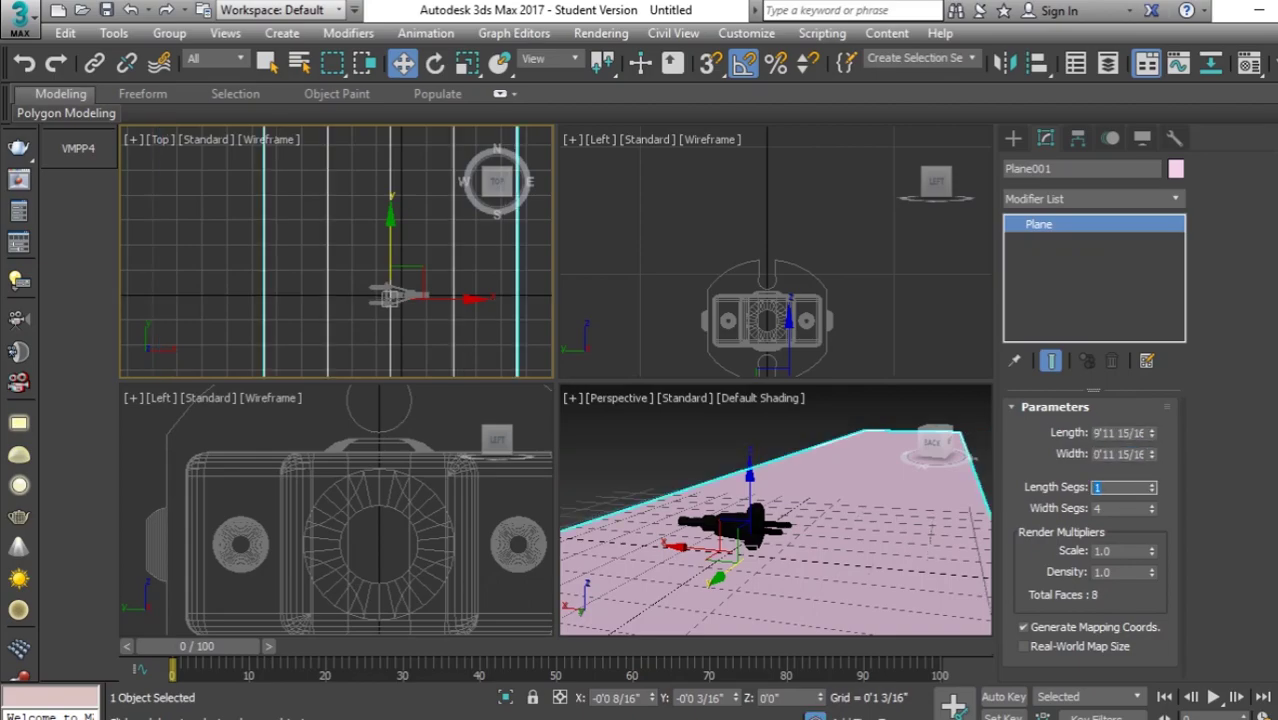
click(1122, 454)
text(9)
key(Tab)
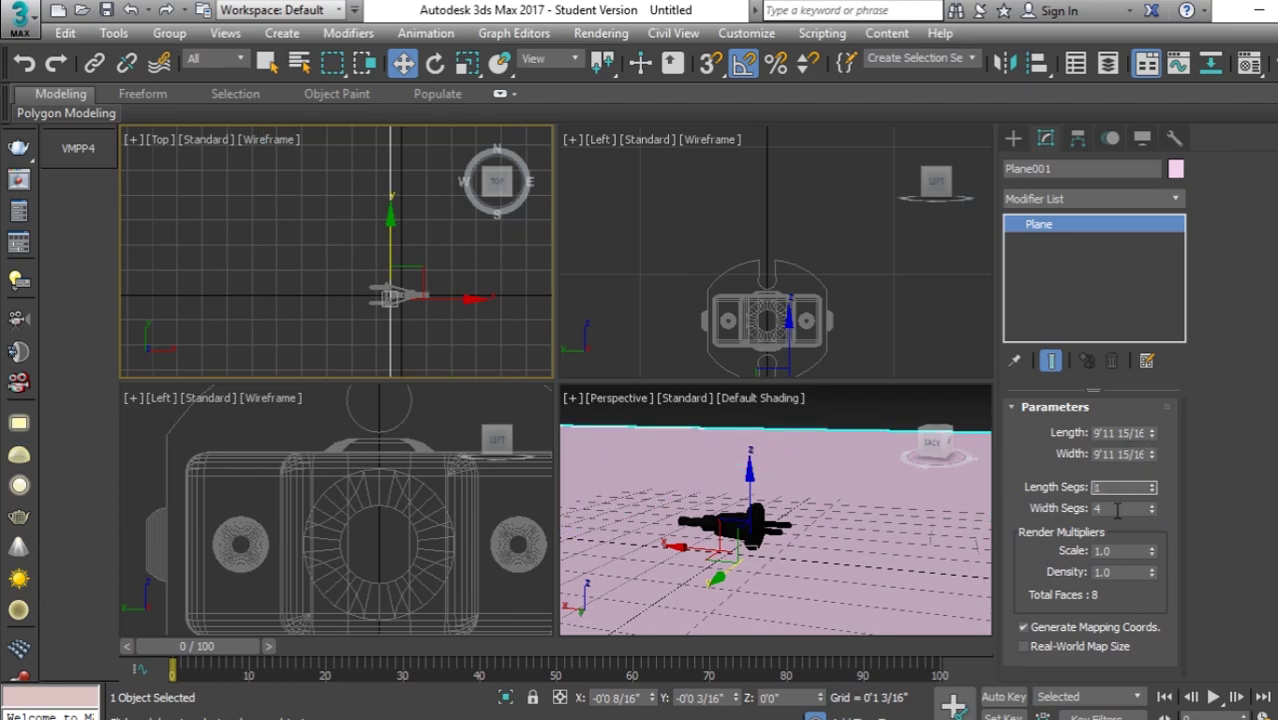
key(Tab)
text(1)
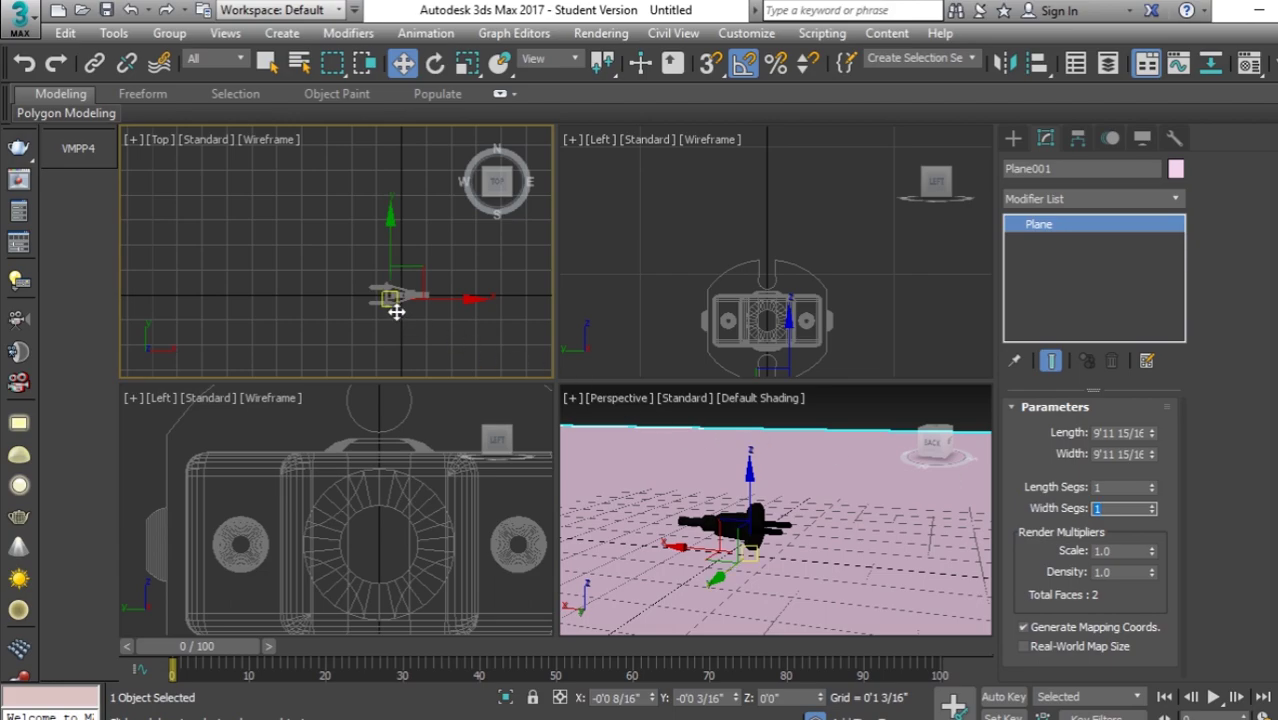
- Convert the plane to Editable Poly, then inspect it in a maximized Perspective view
scroll(389, 297, down, 5)
scroll(389, 297, down, 4)
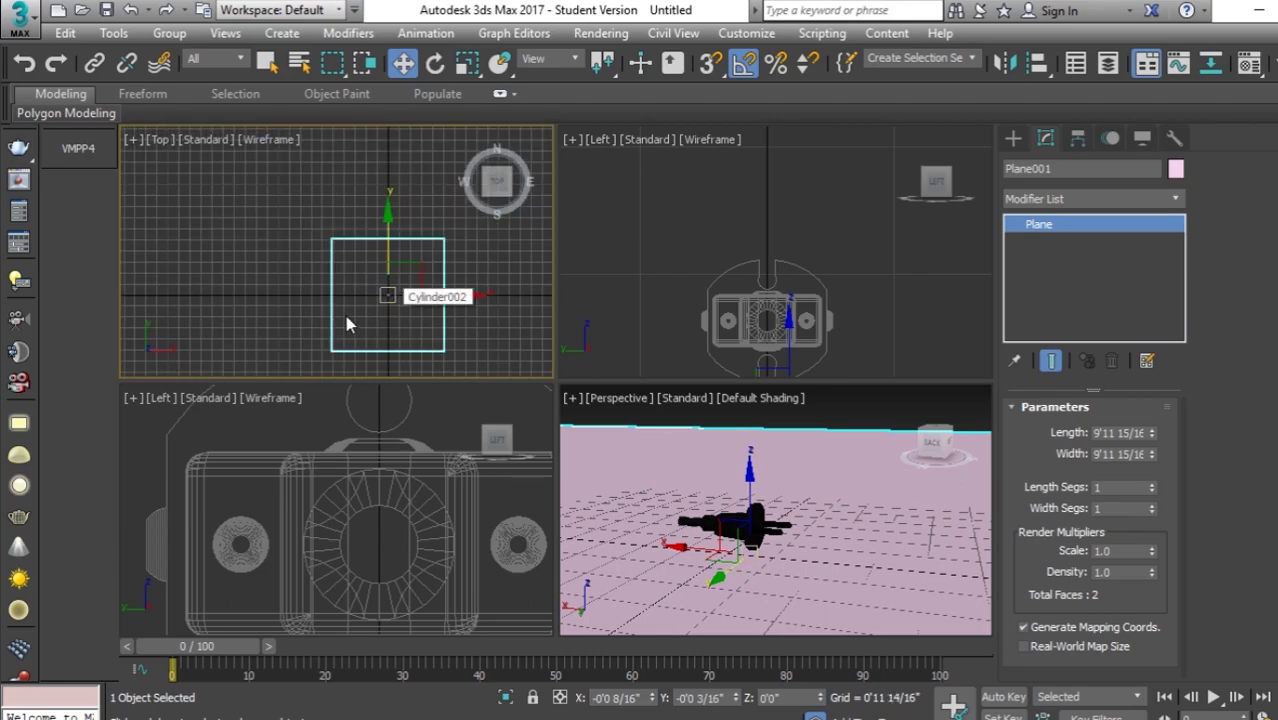
scroll(331, 314, up, 3)
scroll(474, 283, up, 3)
middle_drag(474, 283, 388, 308)
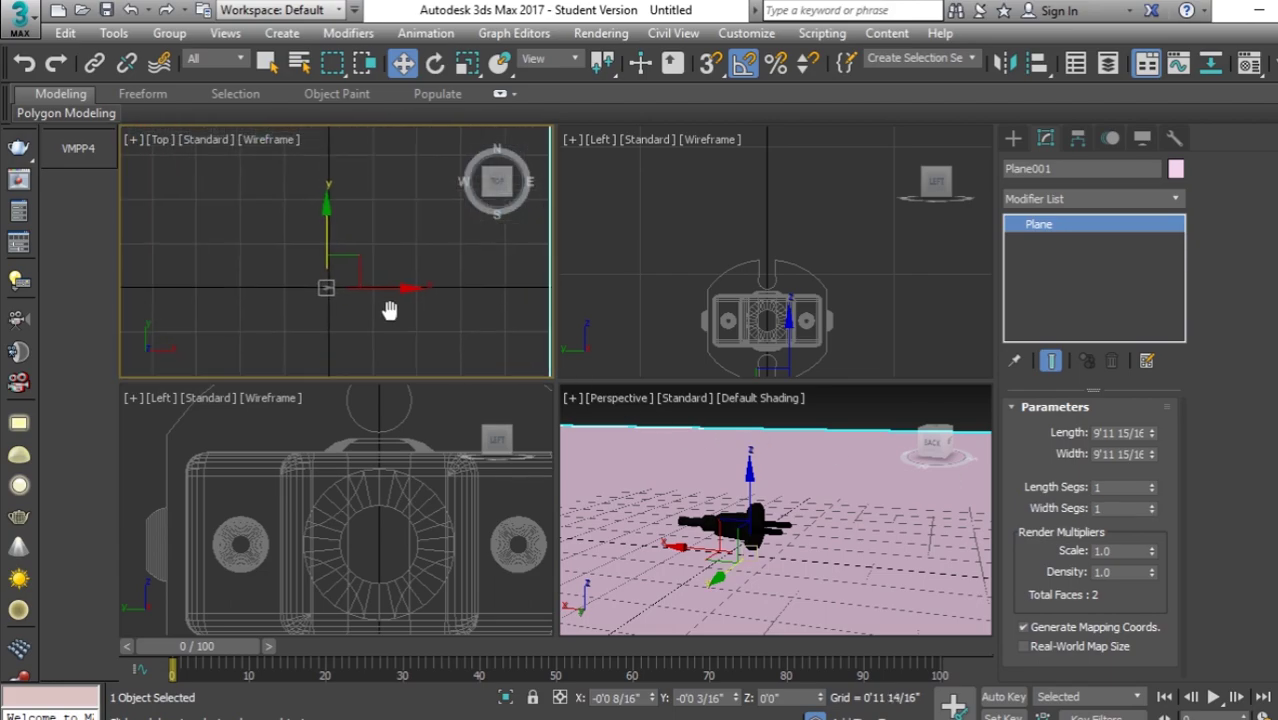
scroll(348, 292, down, 3)
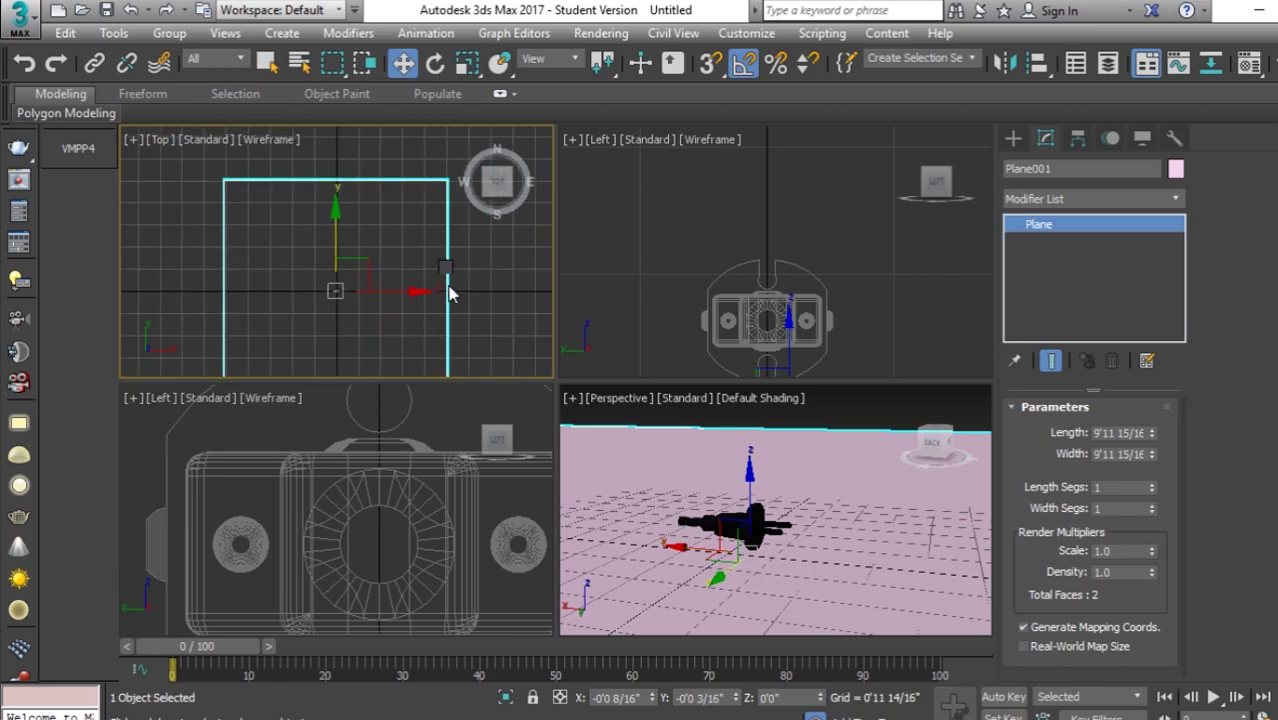
right_click(439, 280)
click(745, 500)
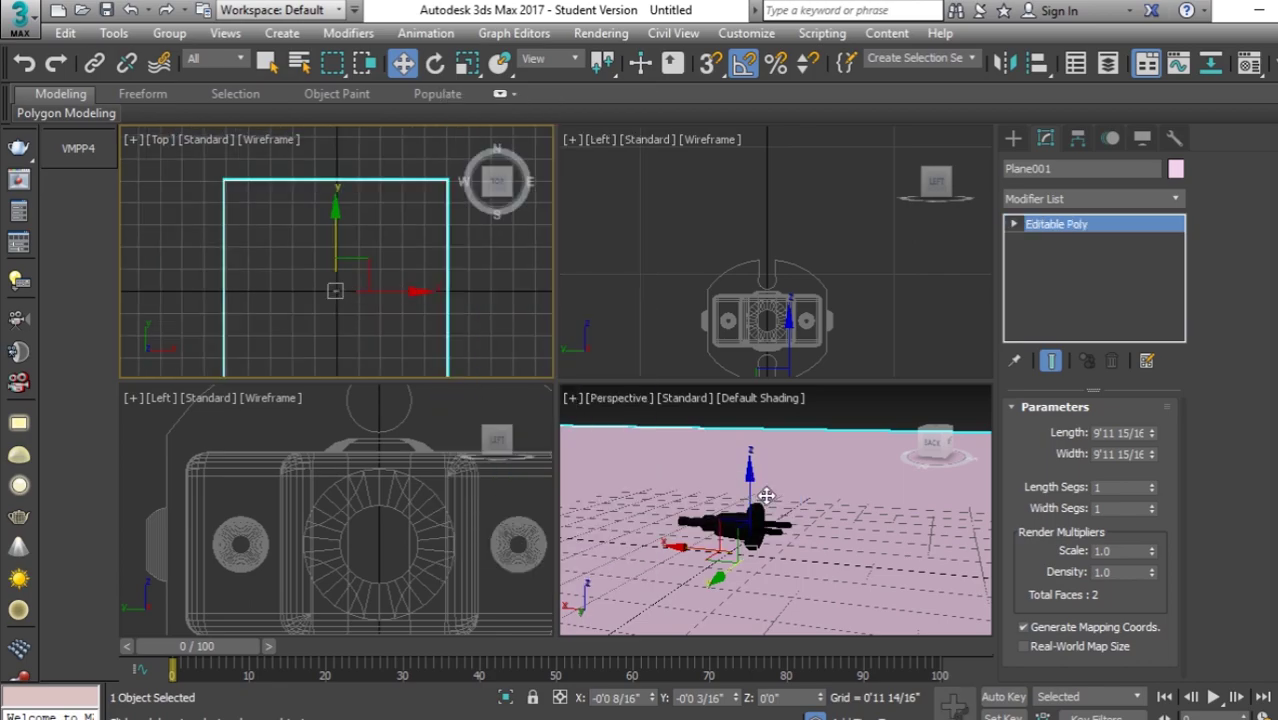
scroll(766, 491, down, 3)
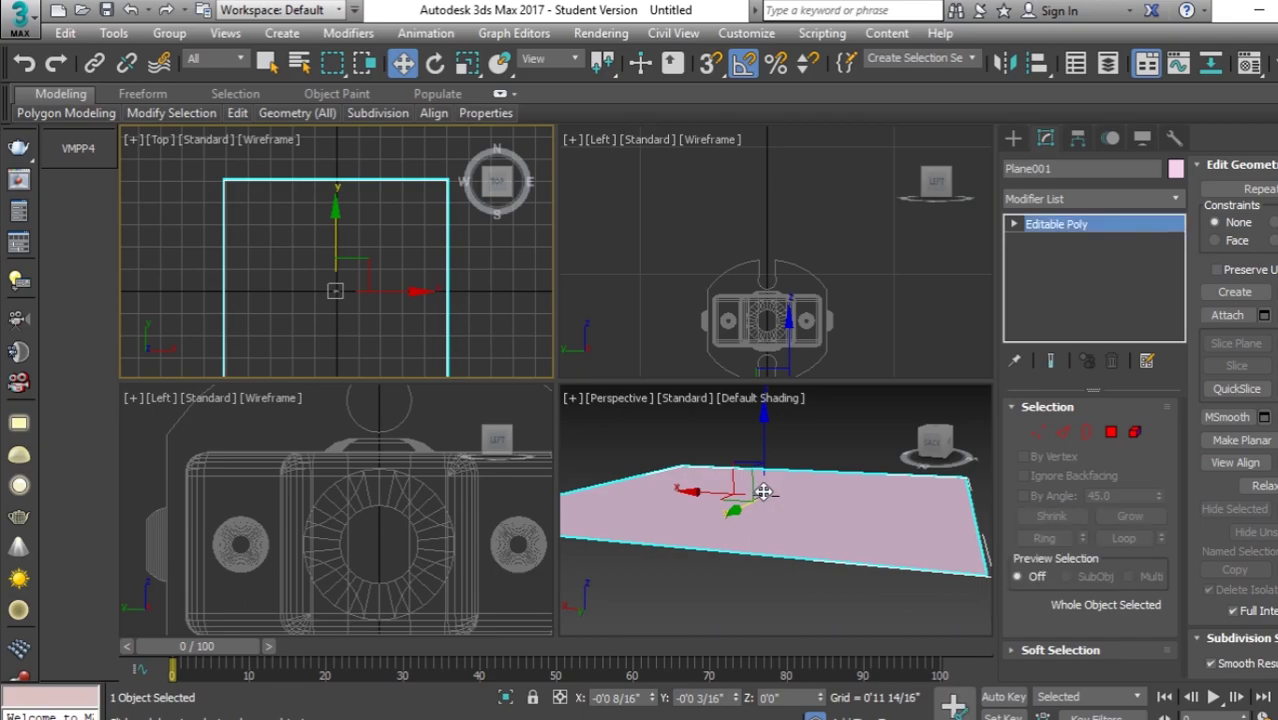
key(alt+w)
scroll(624, 479, up, 2)
alt+middle_drag(610, 516, 625, 476)
- In Edge mode, Shift-drag the plane's left edge out and up into a wall, then select its top edge
scroll(526, 440, down, 2)
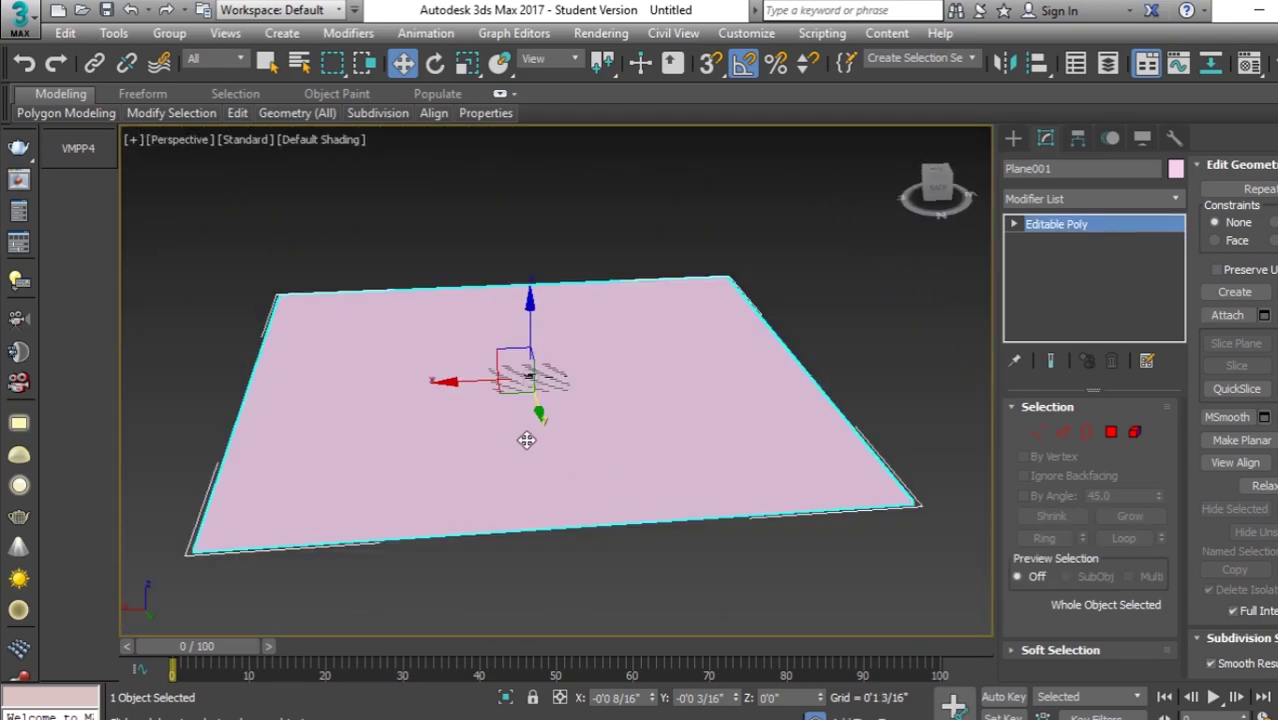
middle_drag(526, 440, 652, 422)
click(1063, 437)
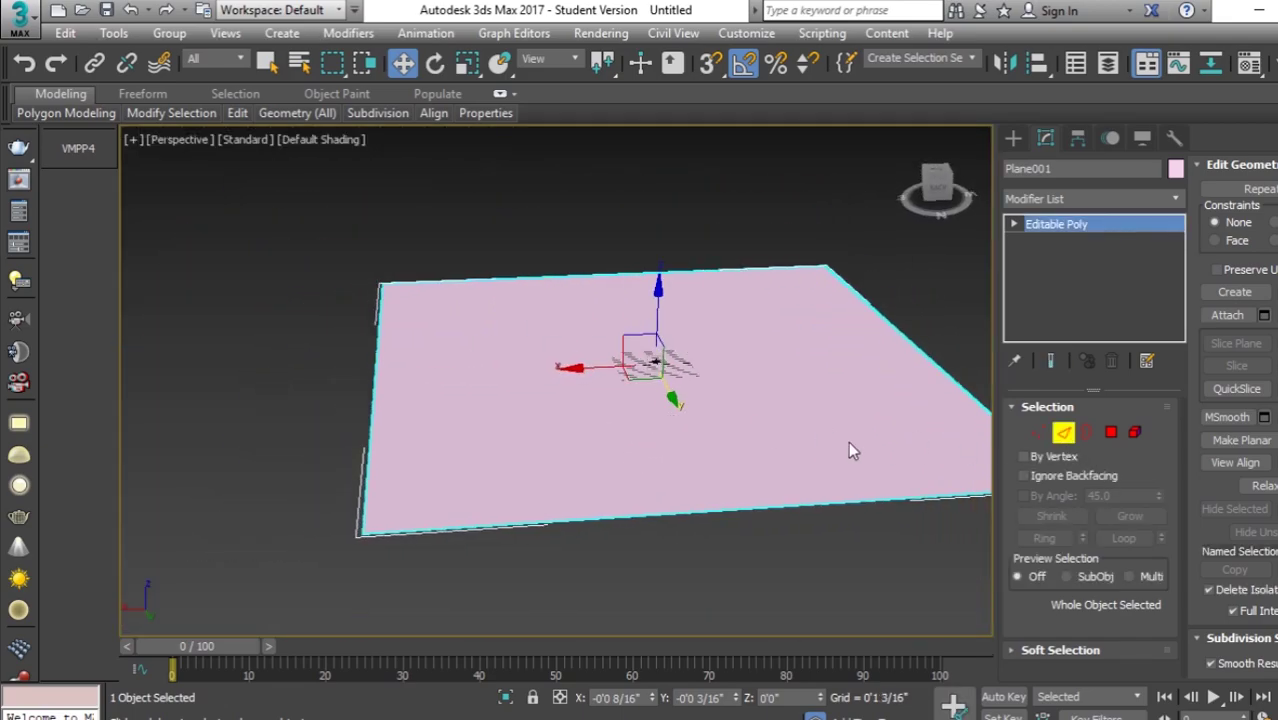
click(378, 440)
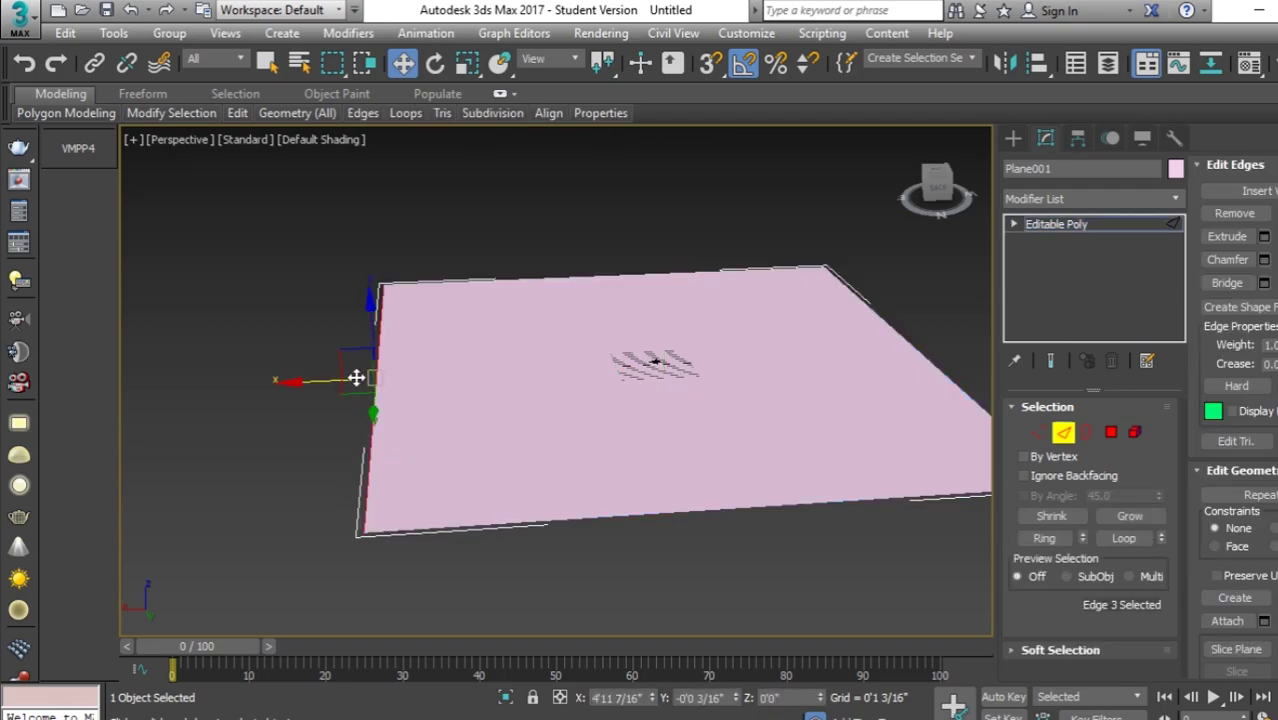
shift+drag(337, 384, 265, 391)
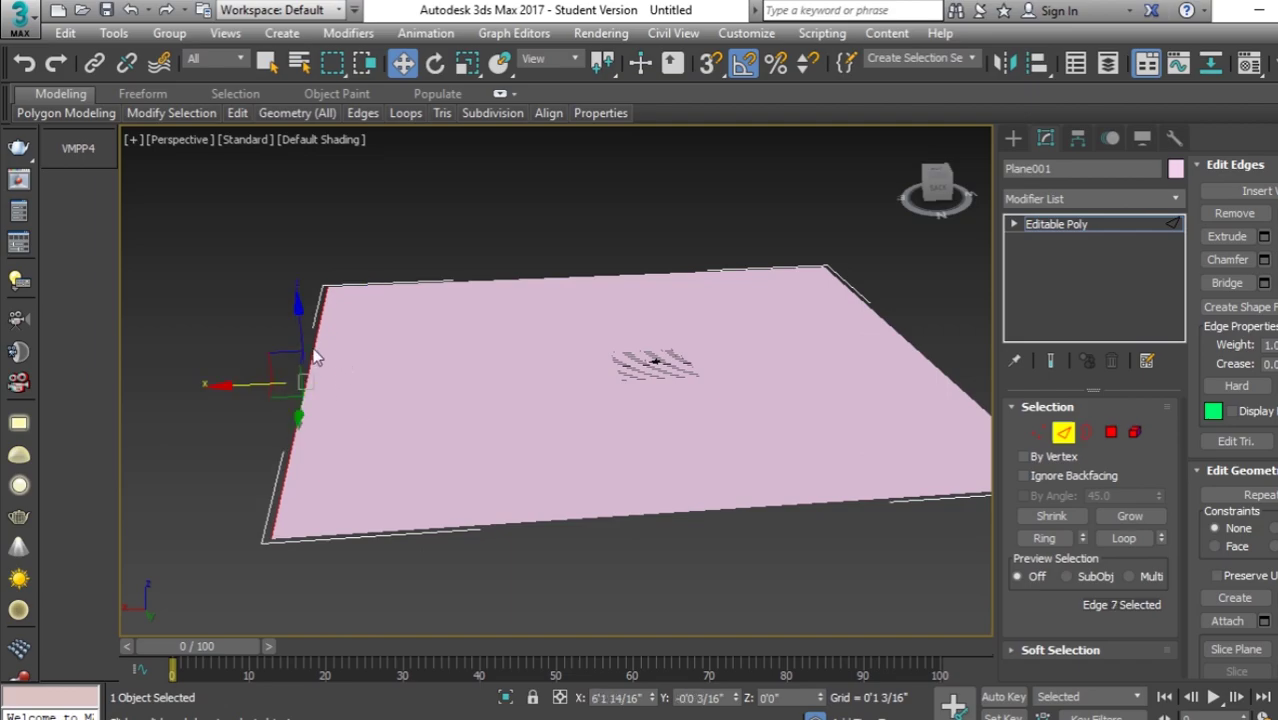
drag(302, 340, 277, 248)
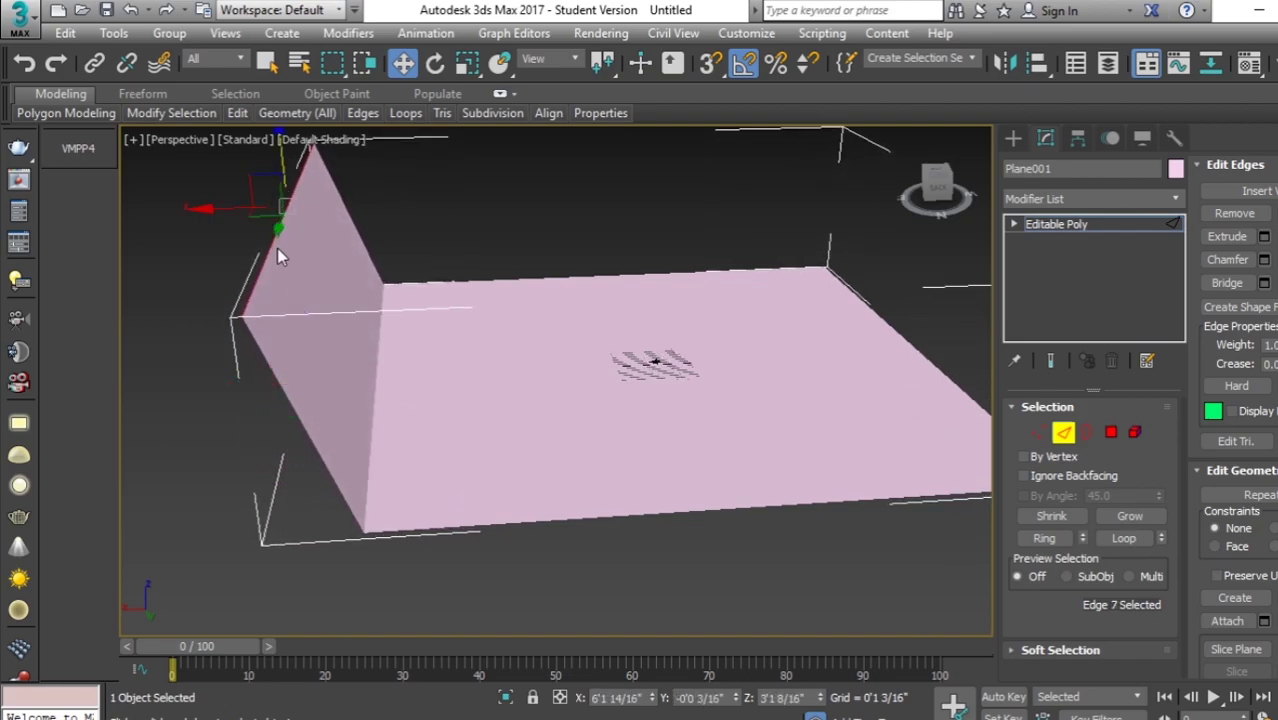
scroll(317, 300, down, 3)
alt+middle_drag(317, 300, 317, 302)
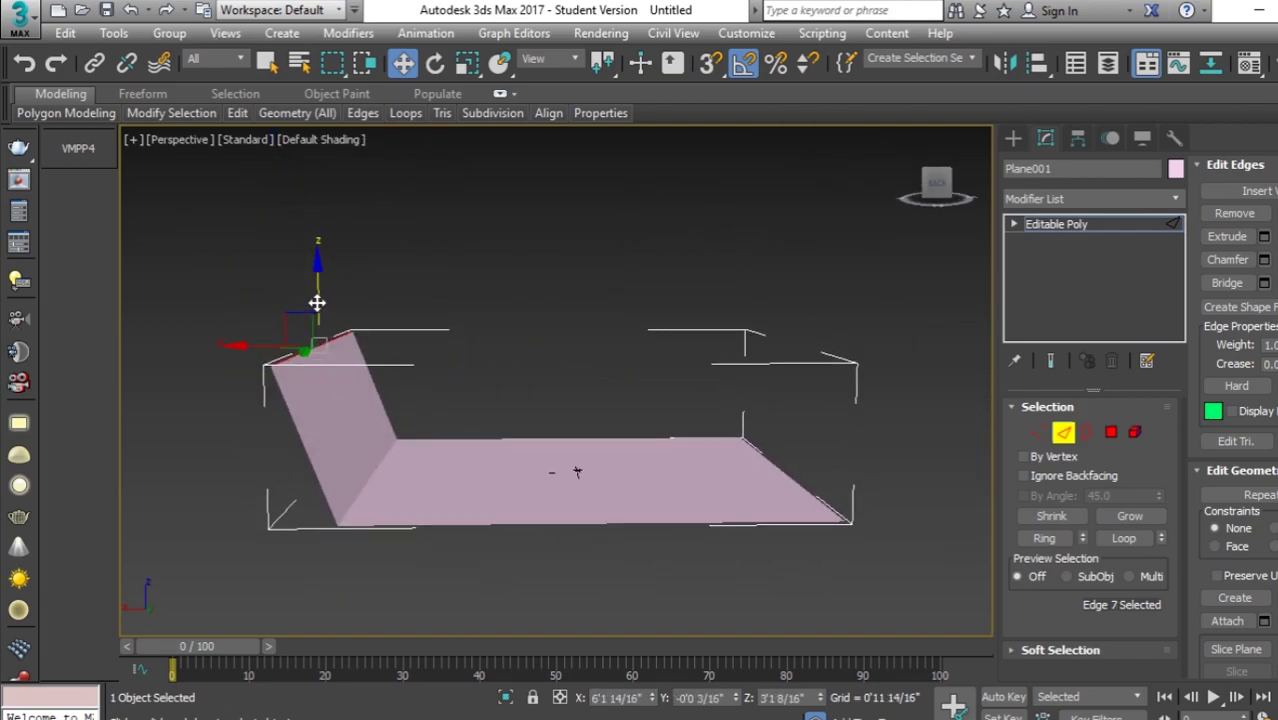
mouse_move(327, 283)
mouse_down()
mouse_move(302, 242)
mouse_move(245, 236)
mouse_move(548, 210)
mouse_move(592, 126)
mouse_up()
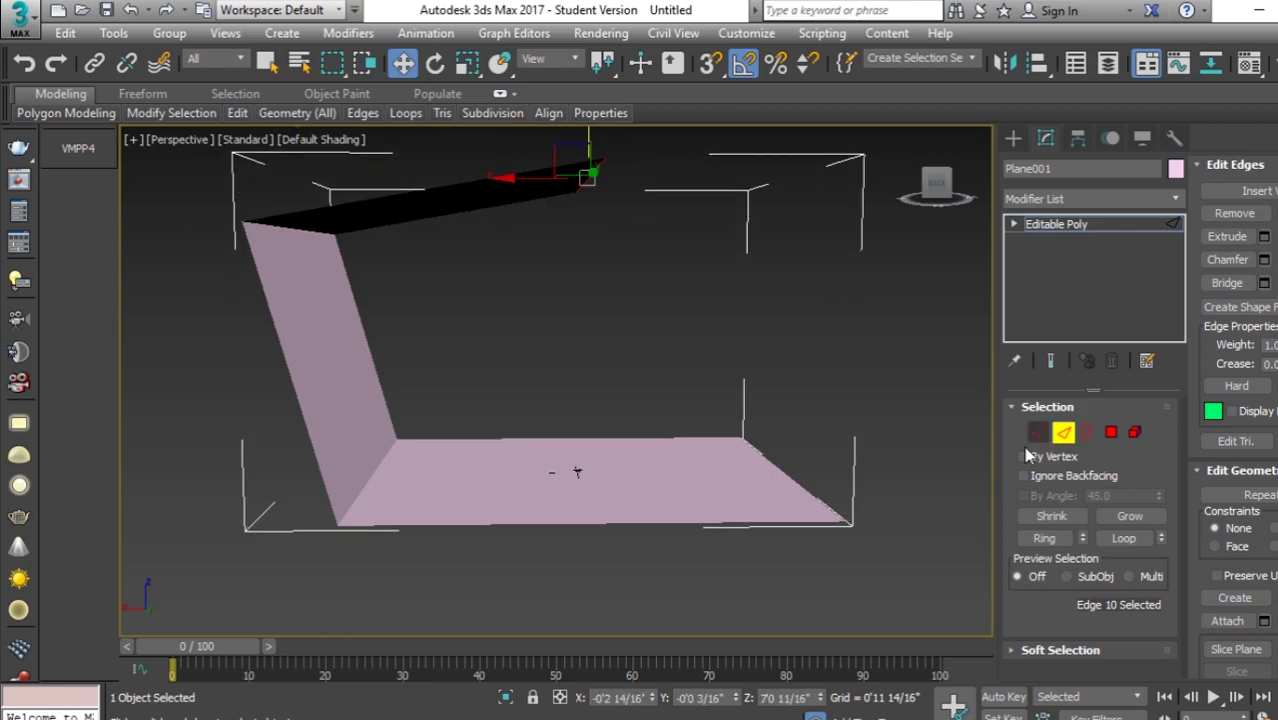
click(291, 232)
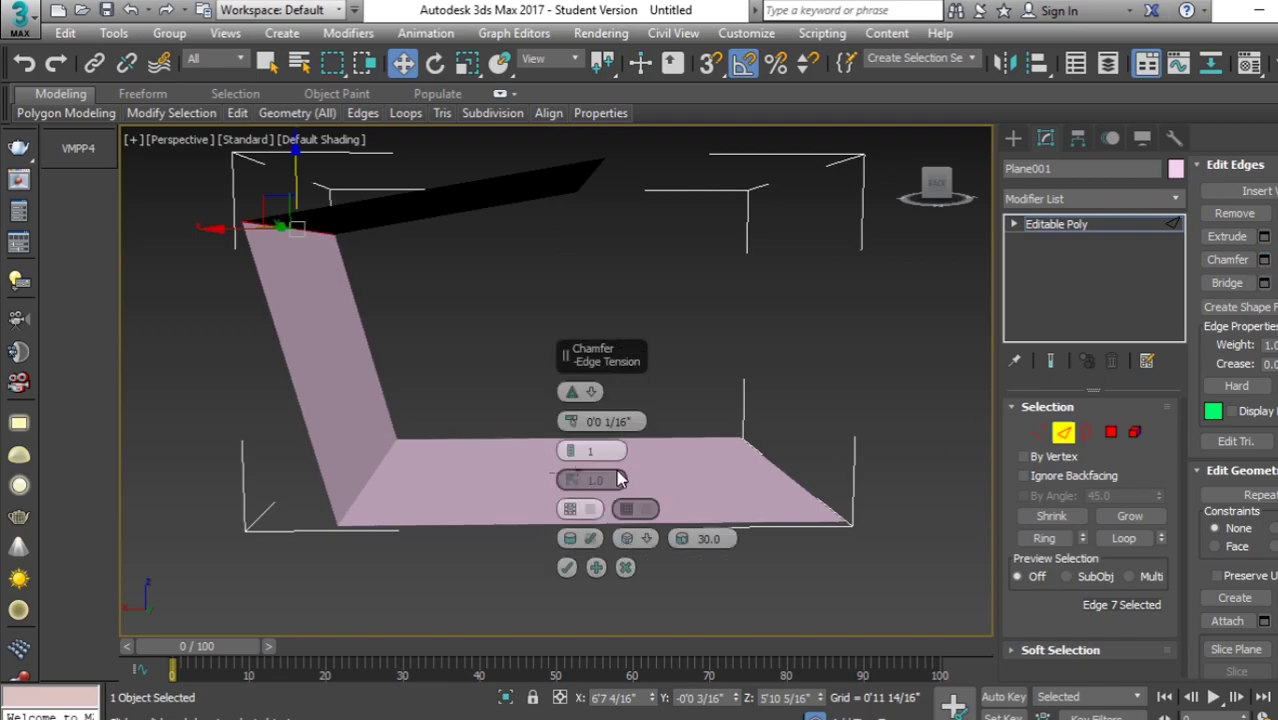
- Chamfer the wall's top corner edge with 20 segments
drag(571, 422, 722, 538)
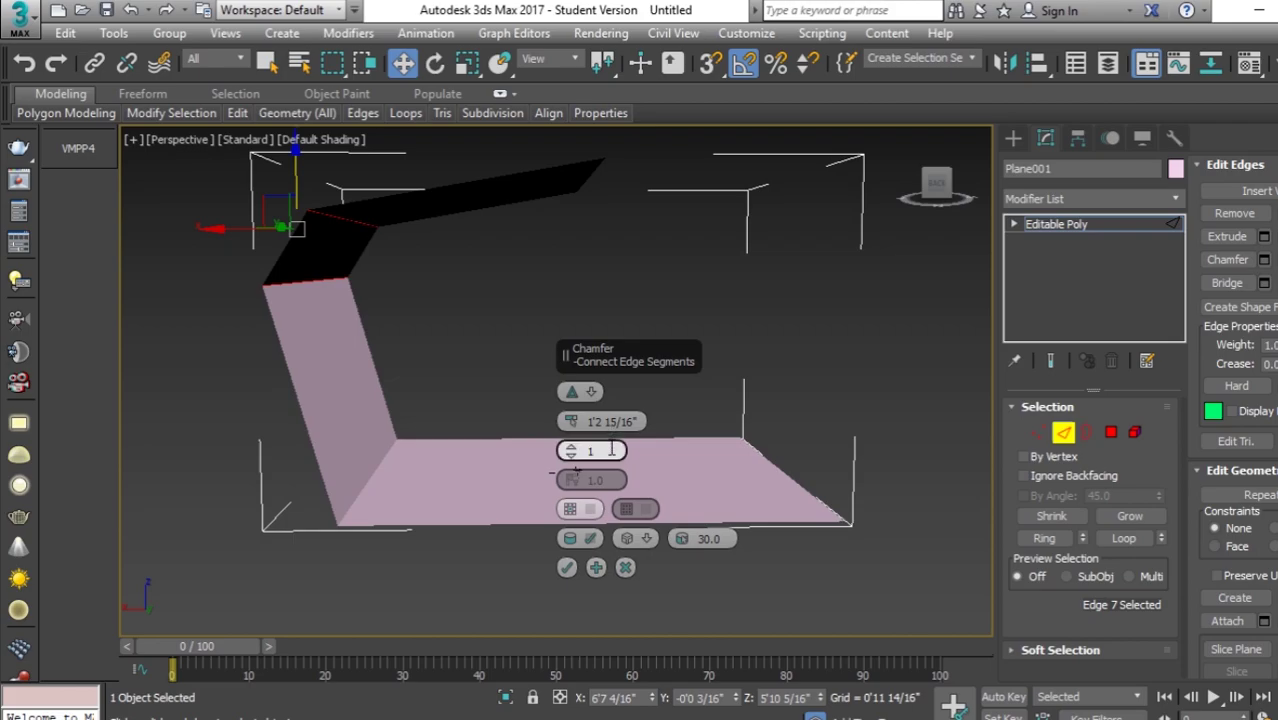
text(20)
key(Return)
click(566, 567)
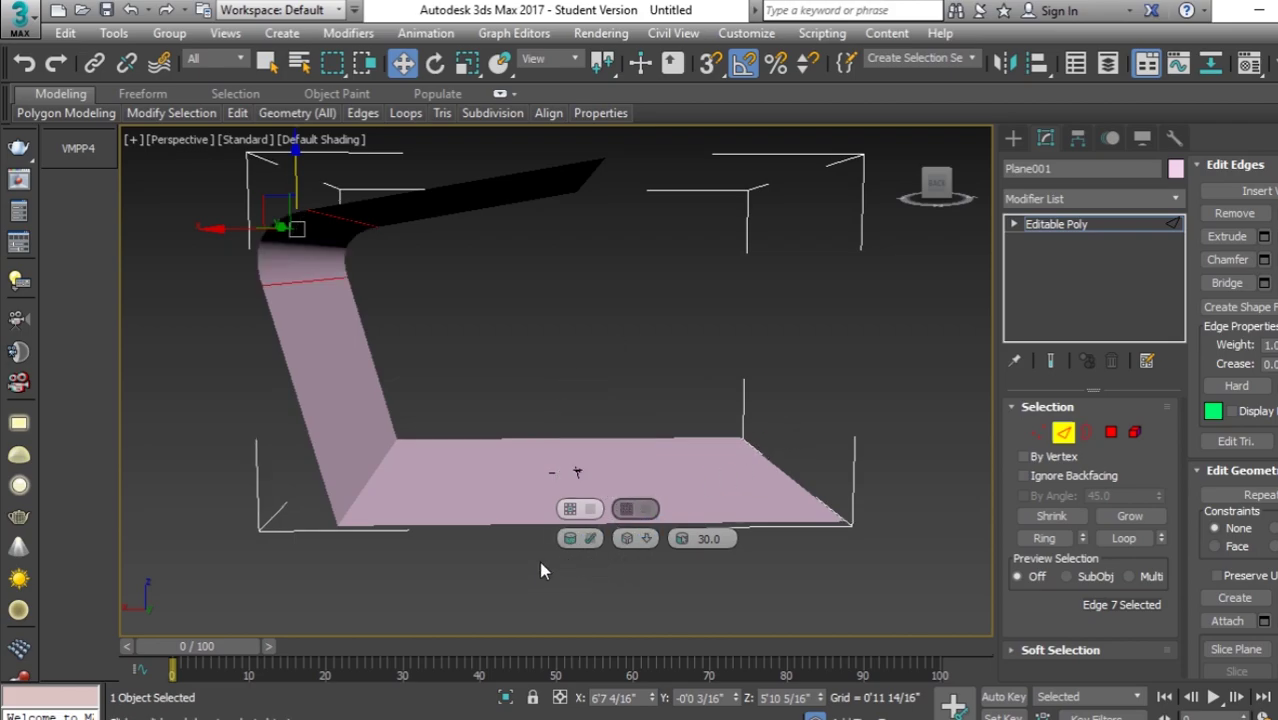
- Chamfer the floor-to-wall edge the same way, check the curve, and exit Edge mode
click(368, 480)
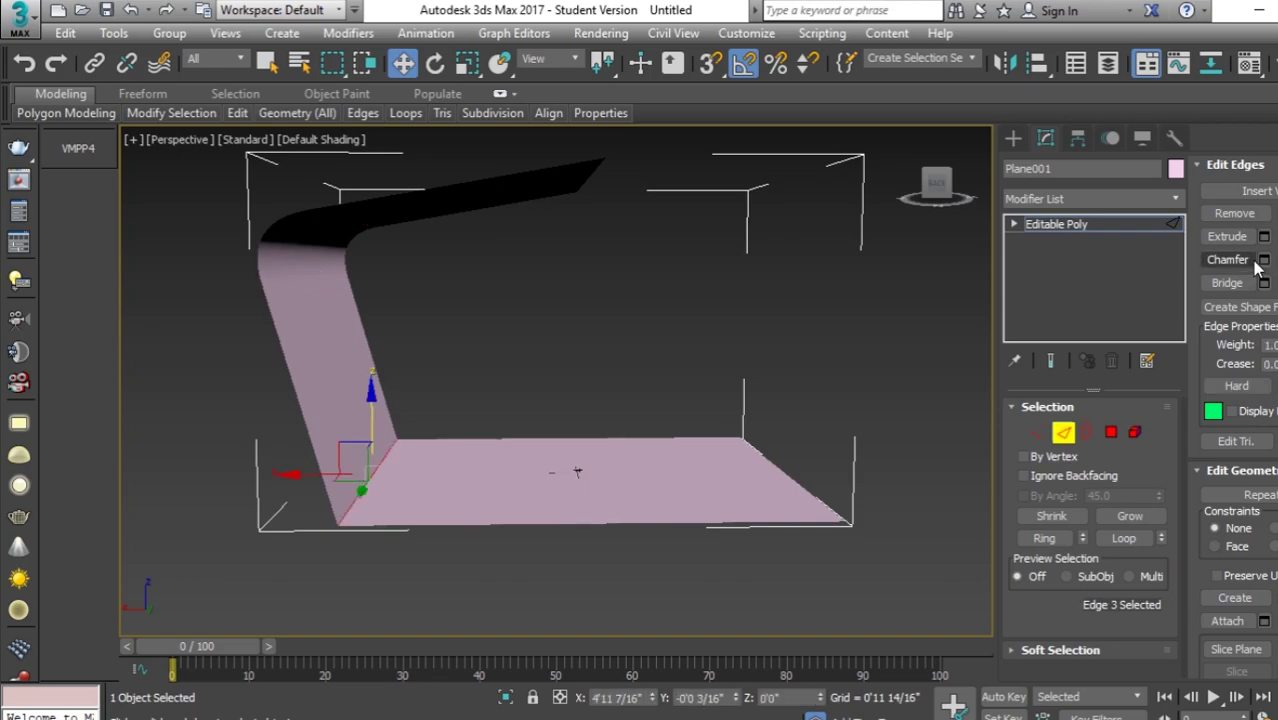
key(;)
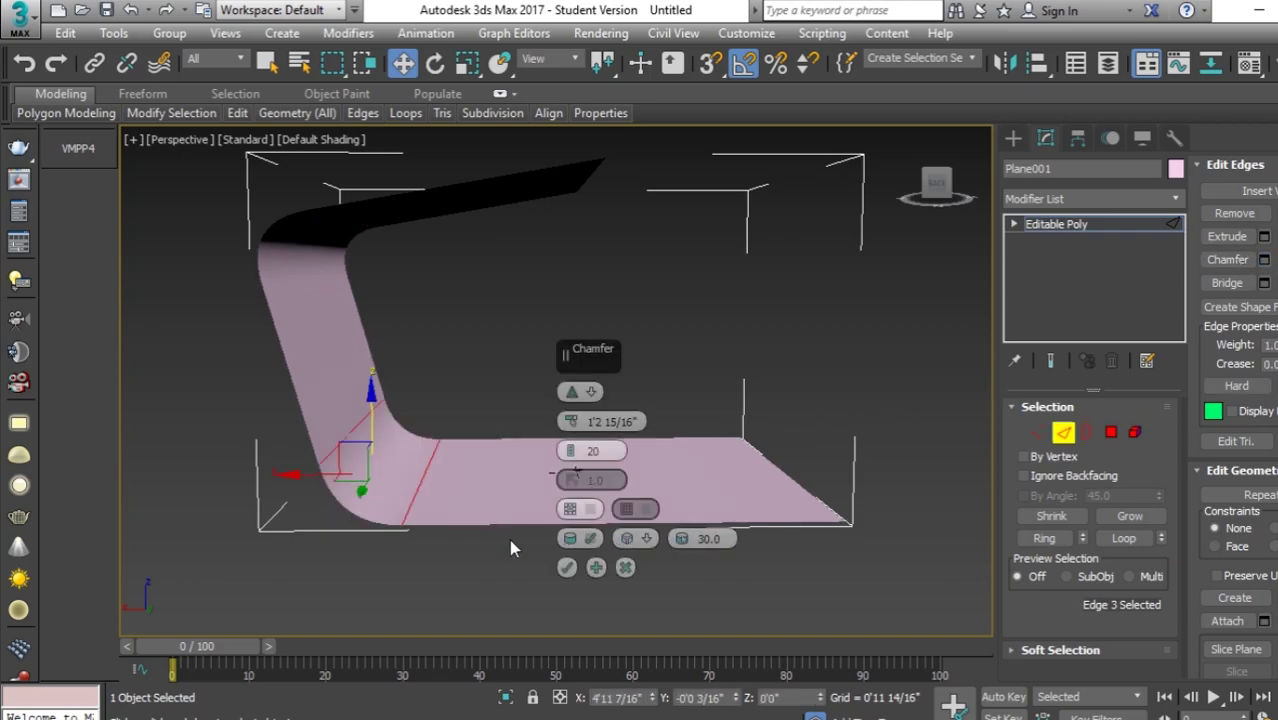
click(565, 568)
alt+middle_drag(608, 508, 559, 525)
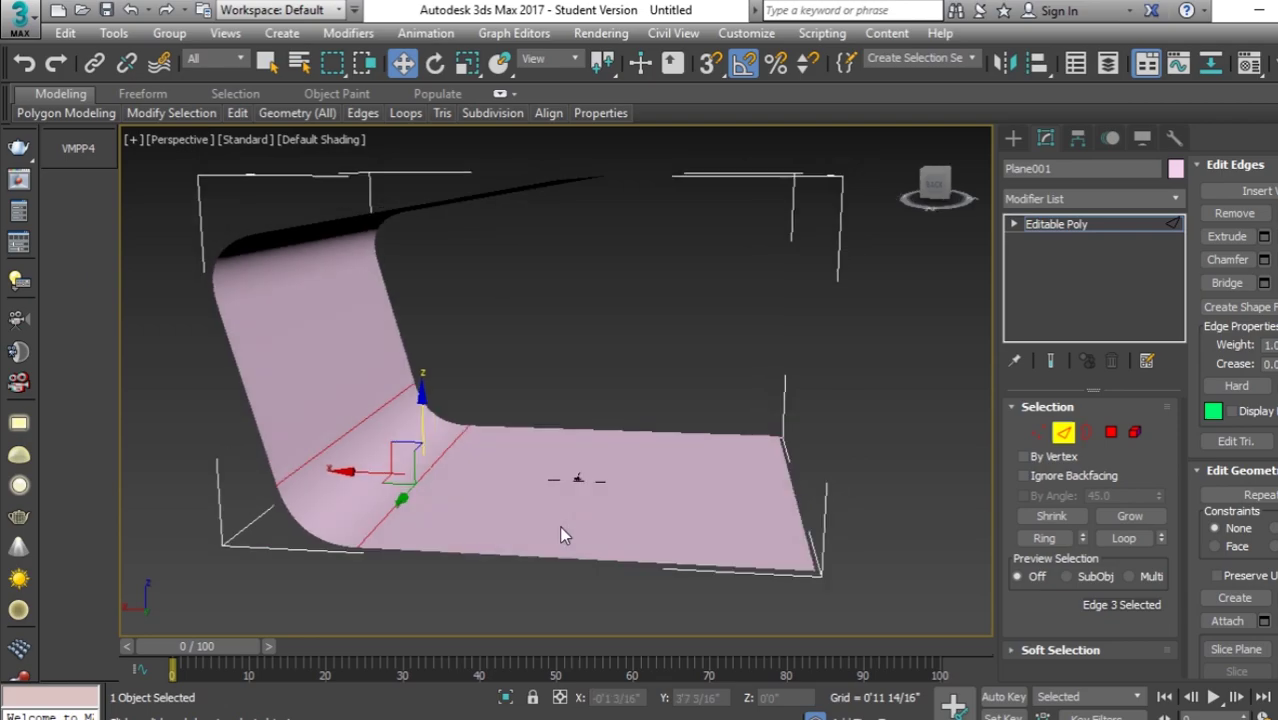
scroll(356, 565, up, 5)
mouse_move(349, 594)
alt+middle_down()
mouse_move(428, 552)
mouse_move(600, 500)
alt+middle_up()
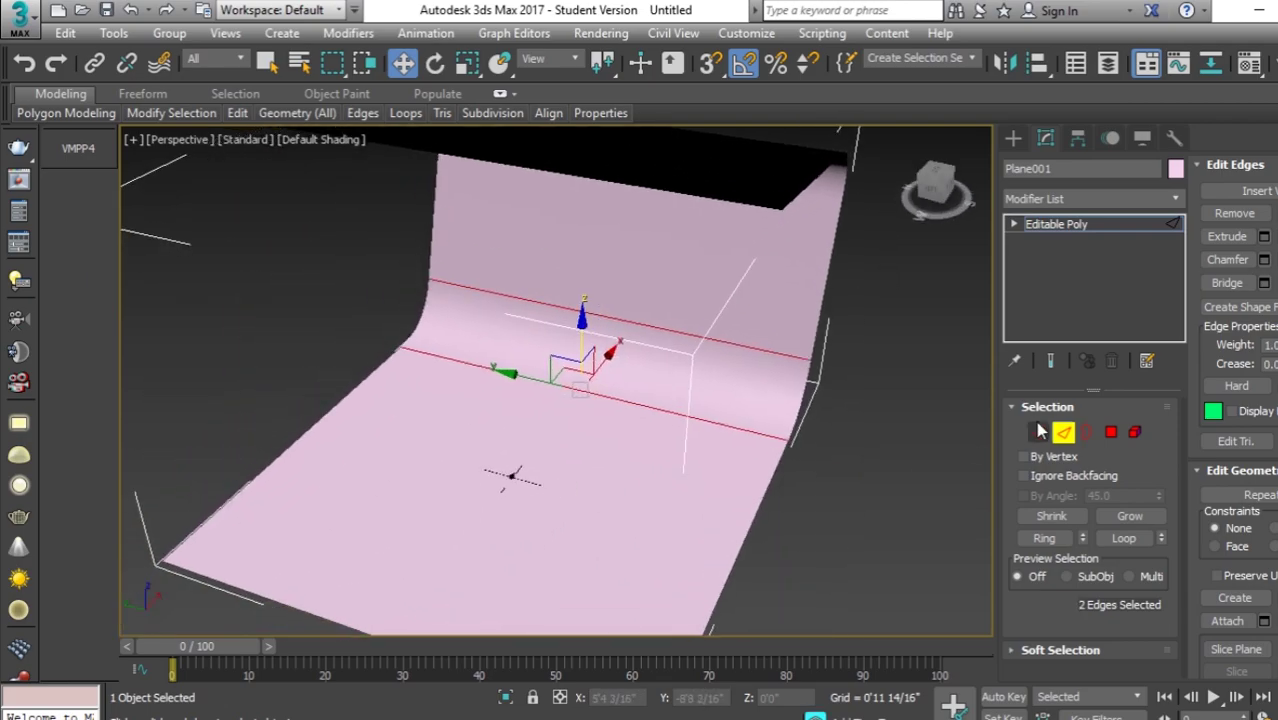
click(1063, 432)
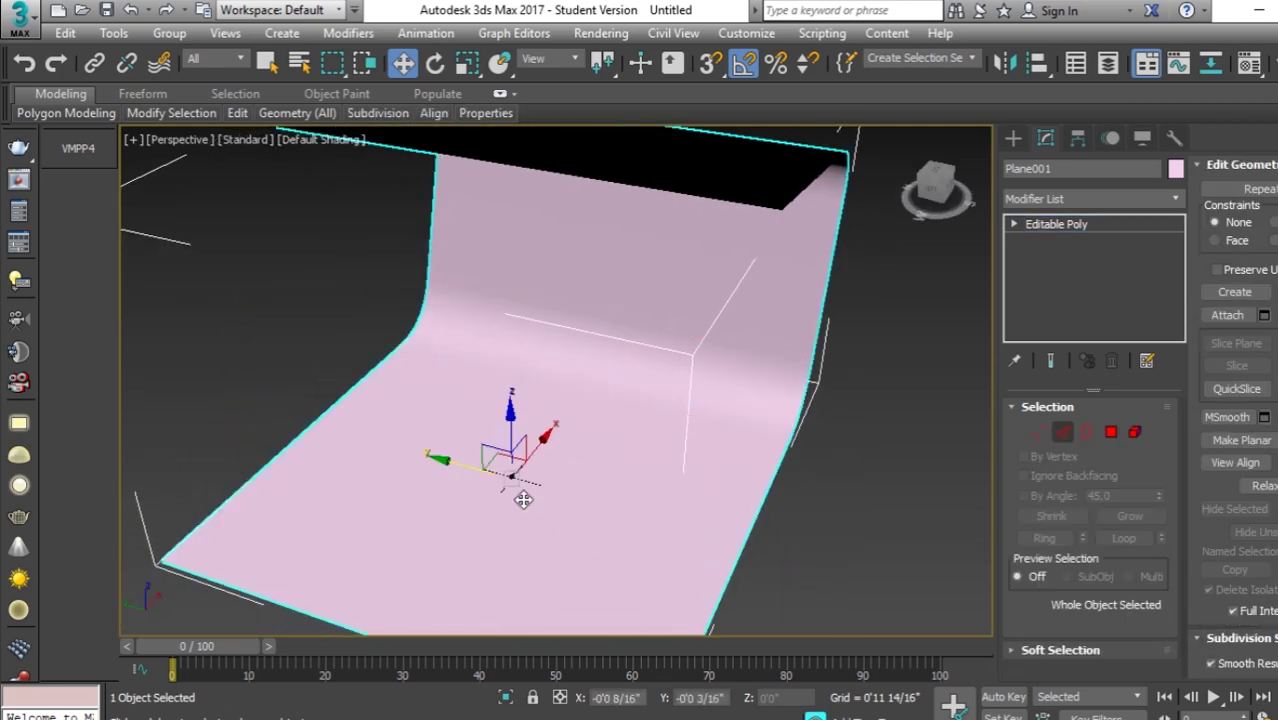
- Place a trial Photometric Target Light in the Top view, then undo it
key(alt+w)
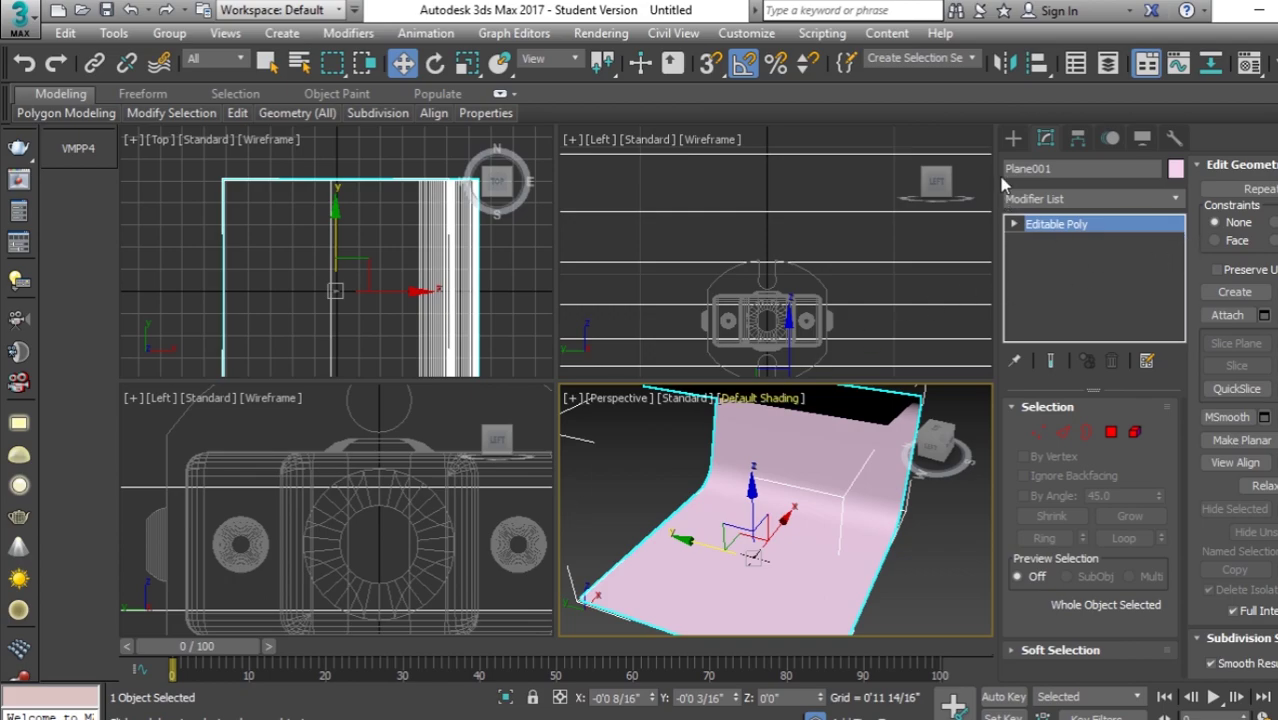
click(1022, 144)
click(1063, 170)
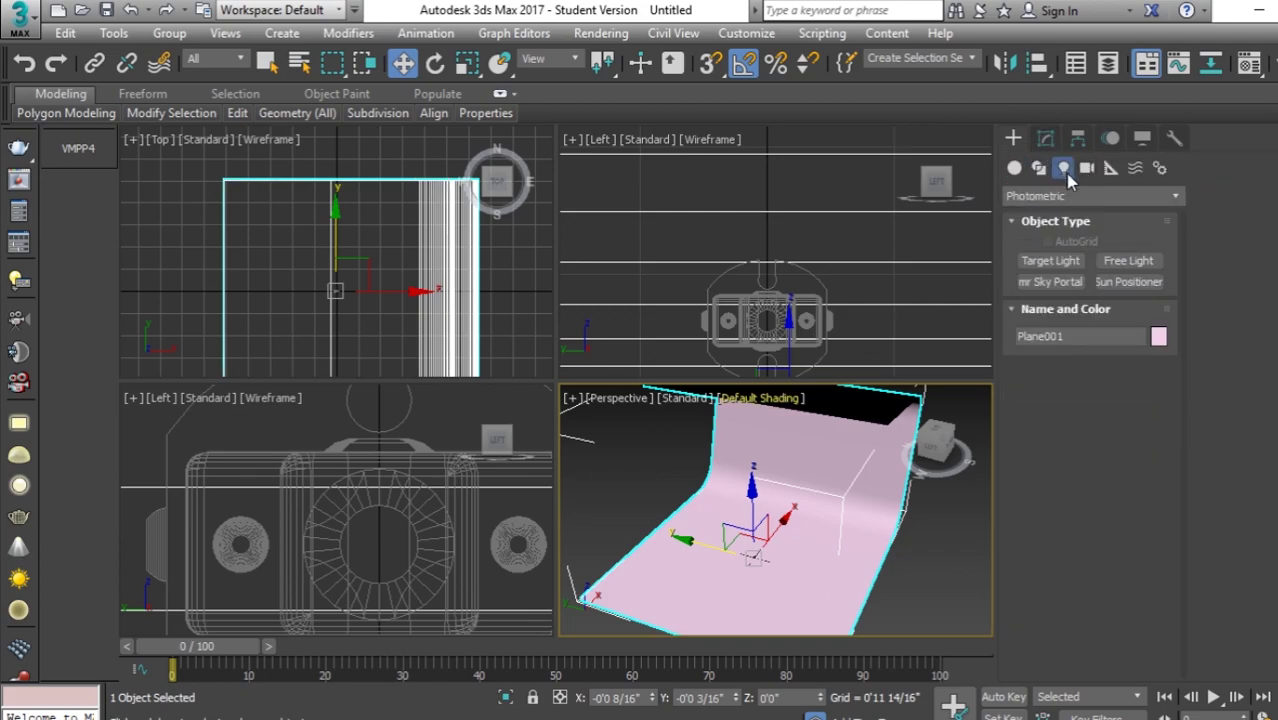
click(1066, 262)
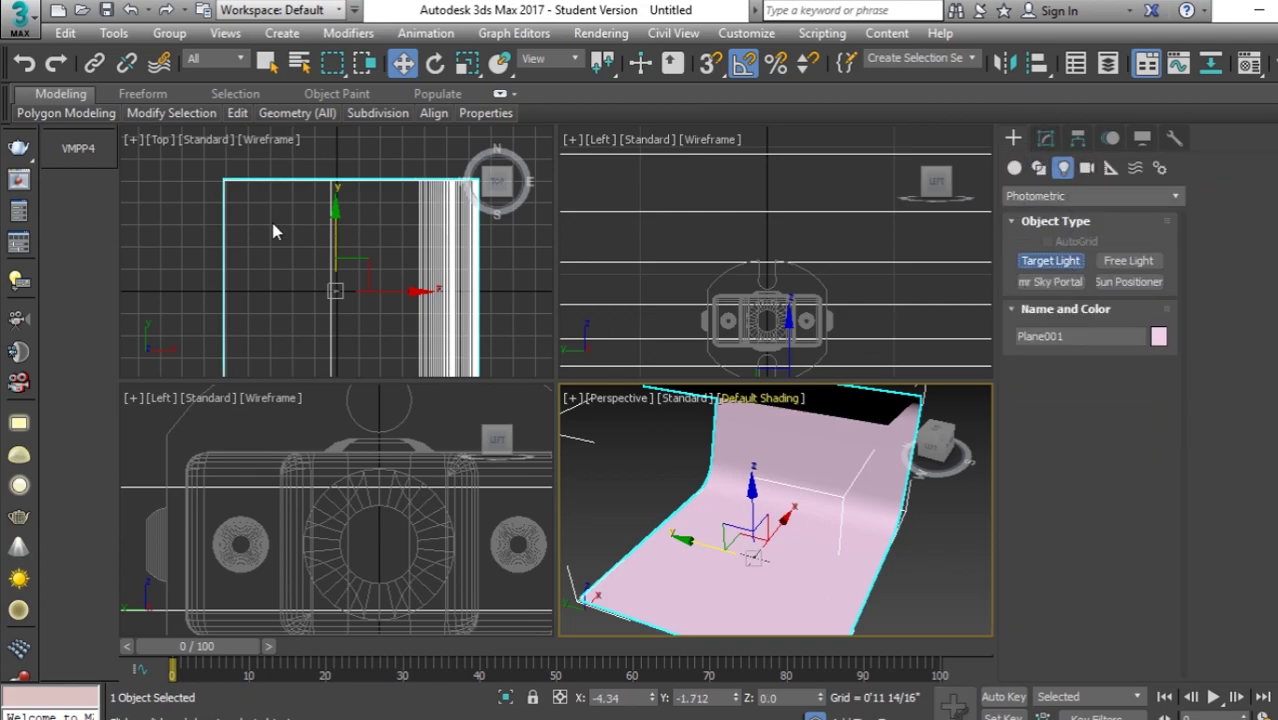
mouse_move(335, 290)
mouse_down()
mouse_move(298, 252)
mouse_move(348, 348)
mouse_up()
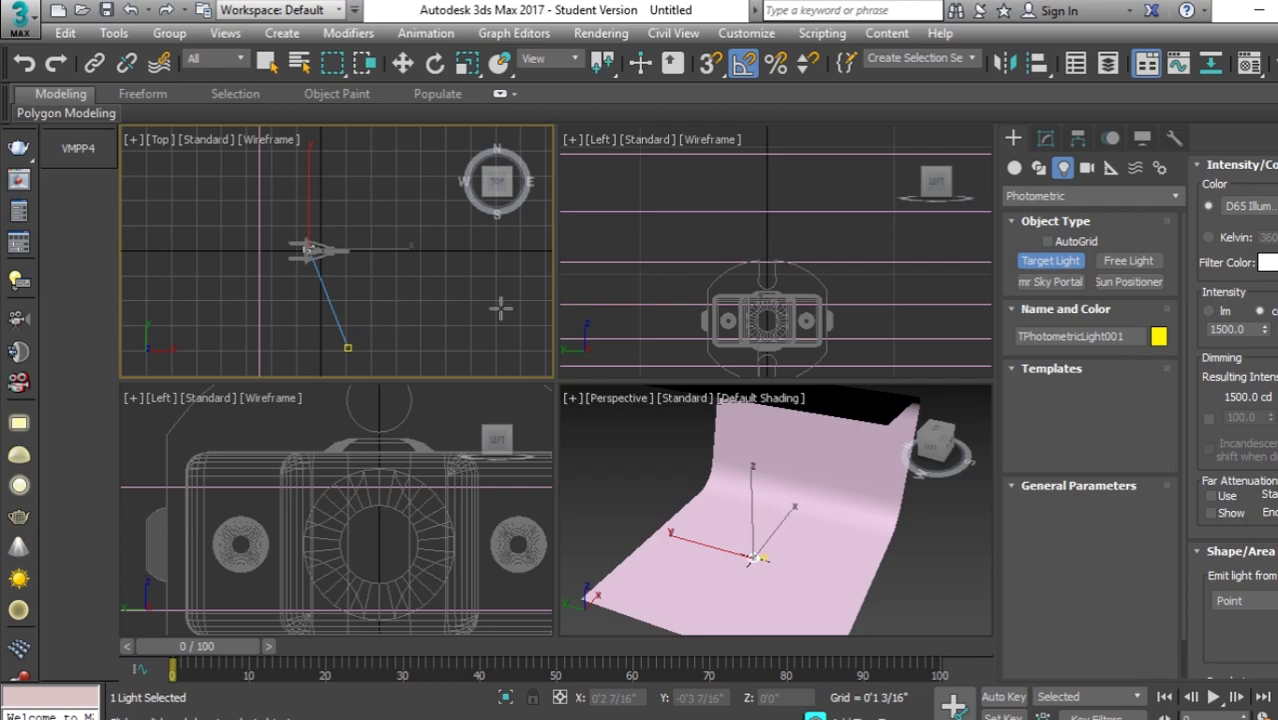
key(ctrl+z)
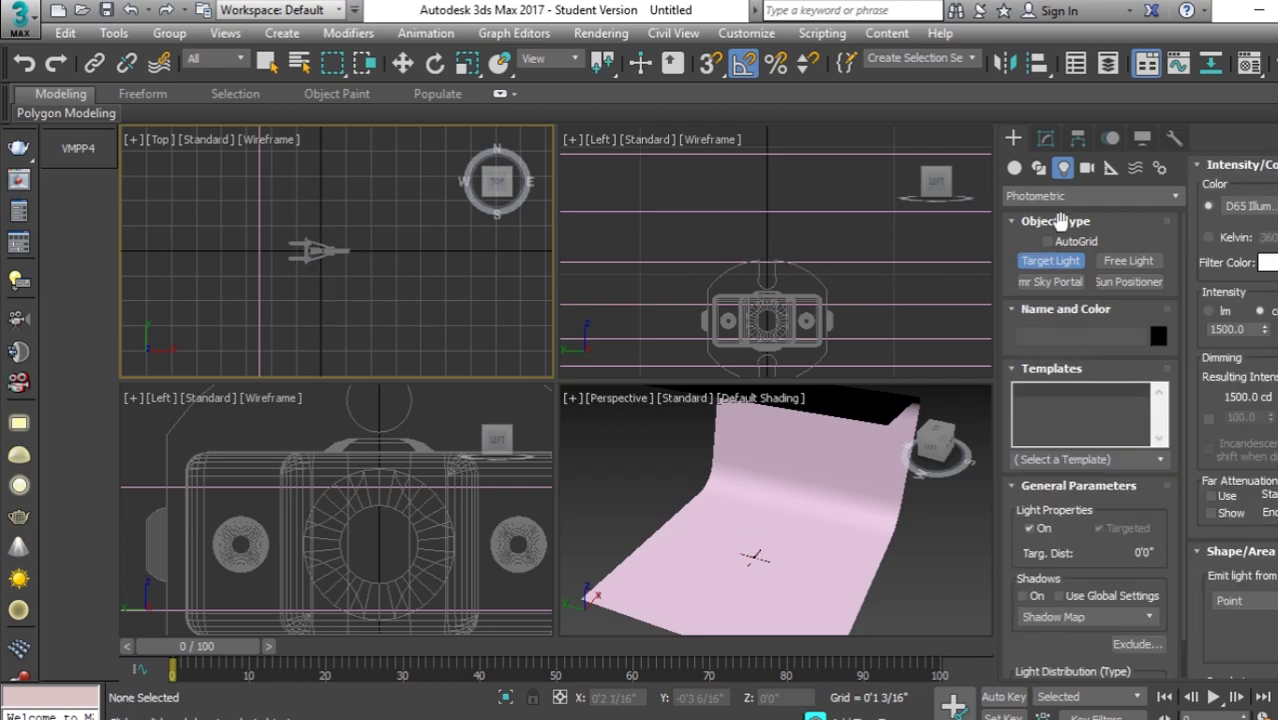
- Draw a VRayLight plane over the plug in the Top view
click(1064, 197)
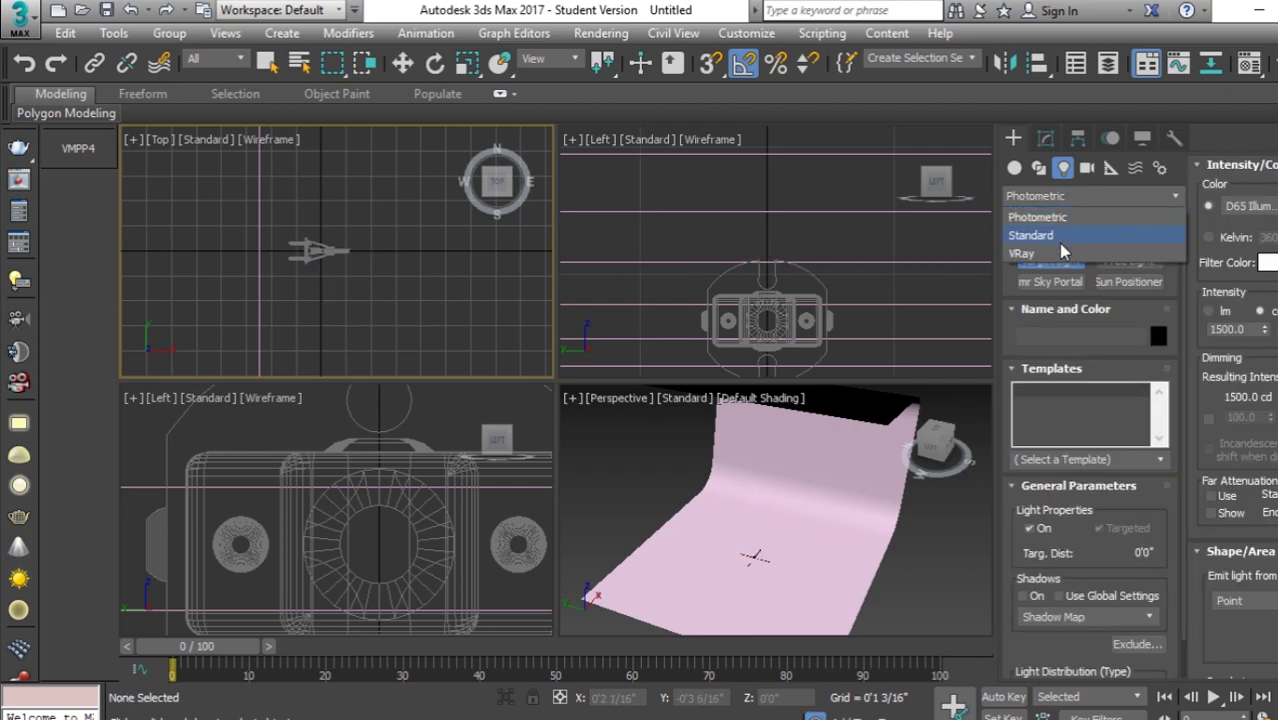
click(1045, 251)
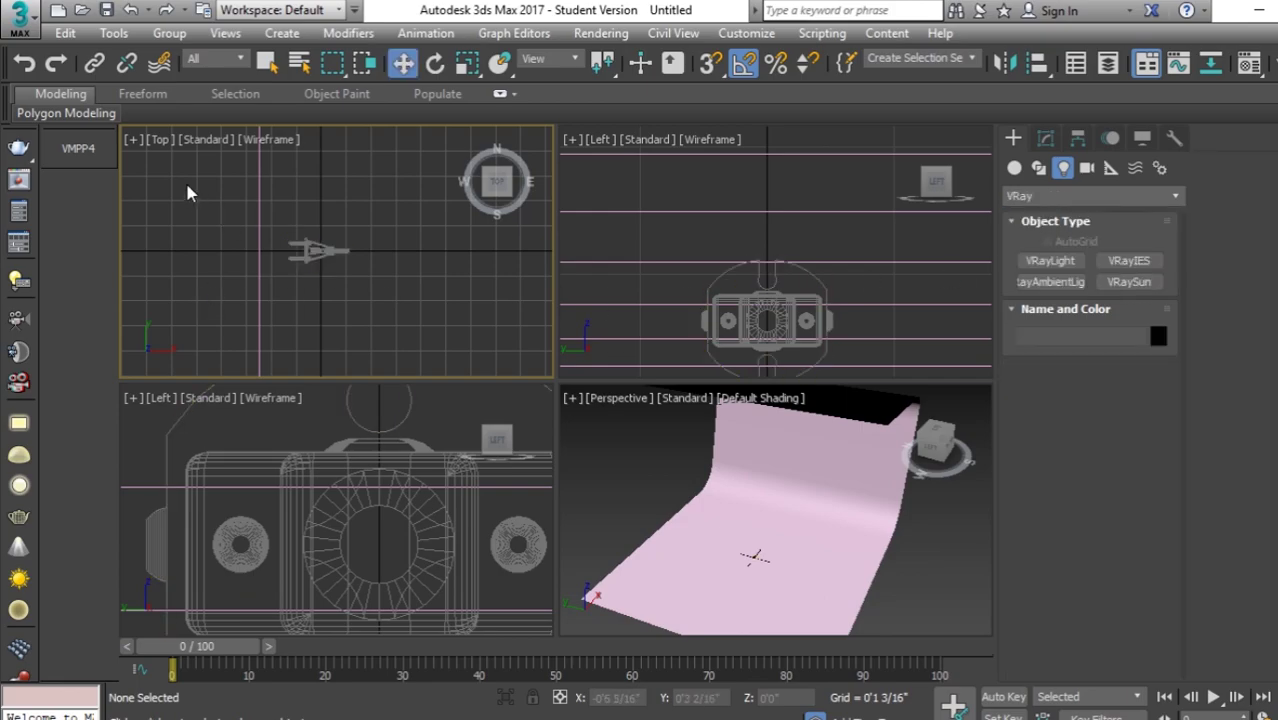
click(1050, 260)
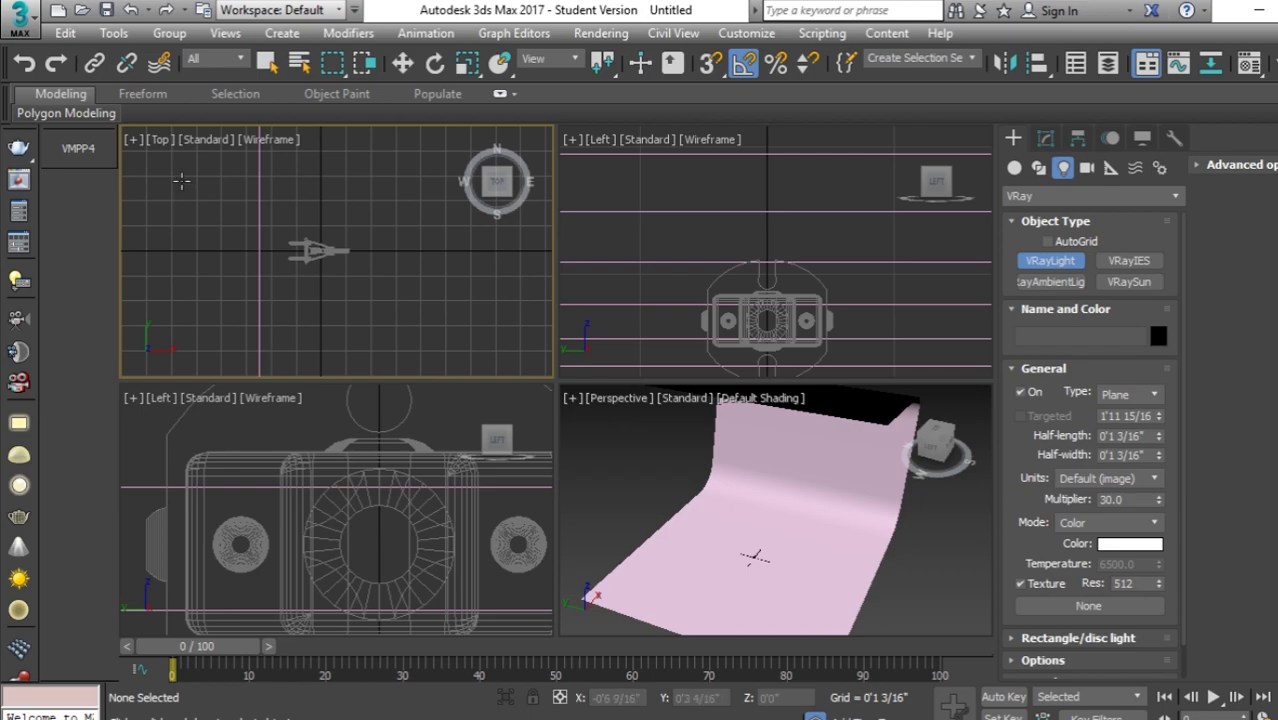
drag(181, 181, 463, 363)
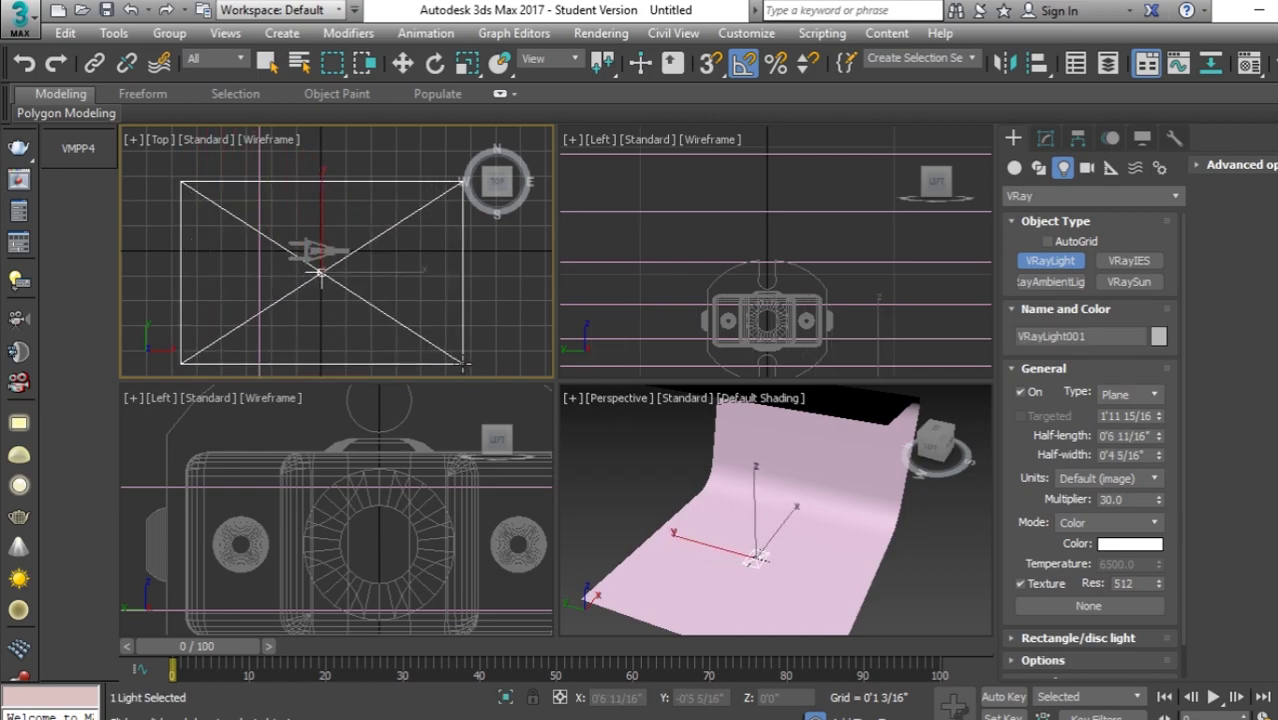
drag(463, 364, 462, 369)
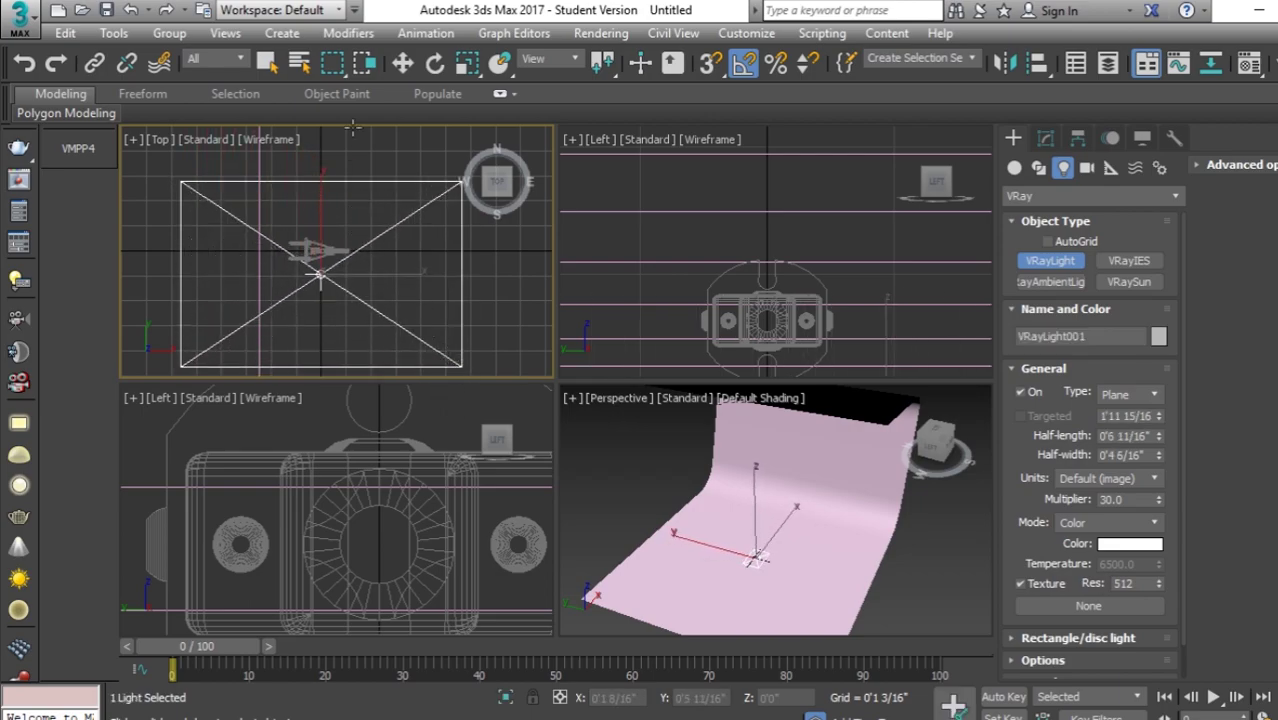
click(390, 72)
- Raise the plane light high above the backdrop in the Left view and make it Targeted
drag(325, 234, 322, 210)
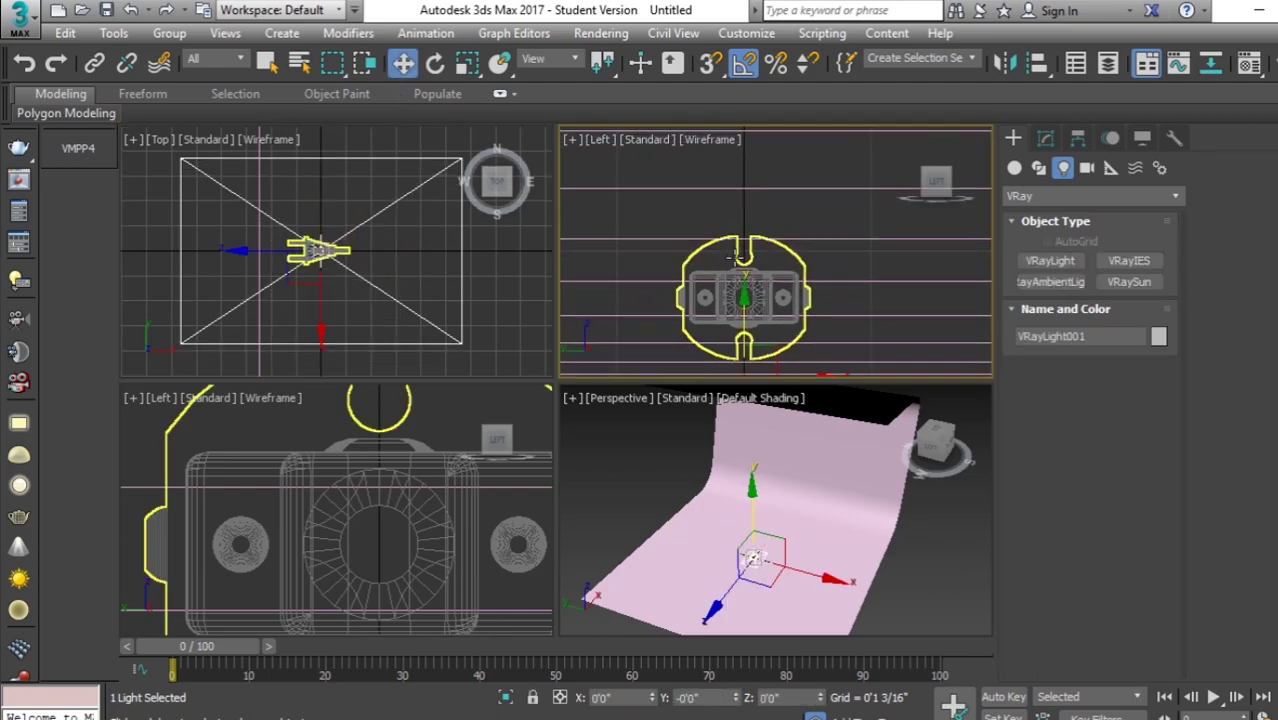
scroll(757, 272, down, 3)
mouse_move(757, 272)
middle_down()
mouse_move(729, 236)
mouse_move(729, 300)
middle_up()
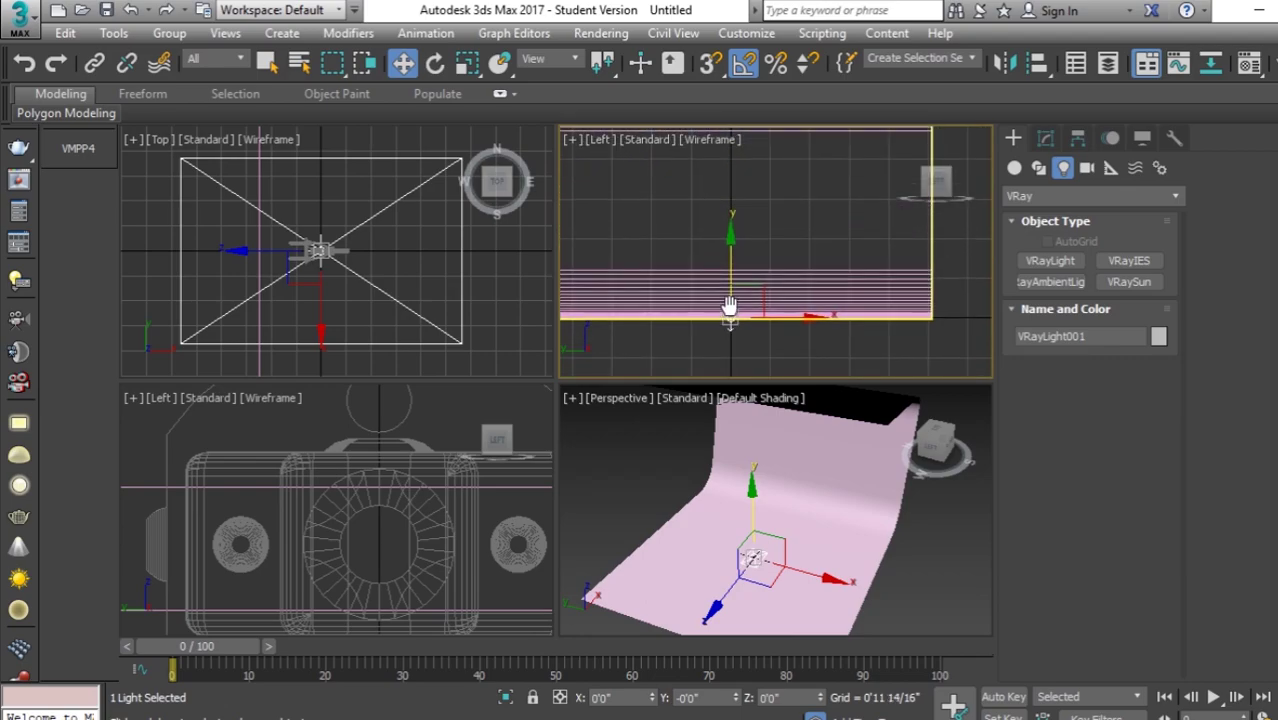
drag(729, 270, 728, 140)
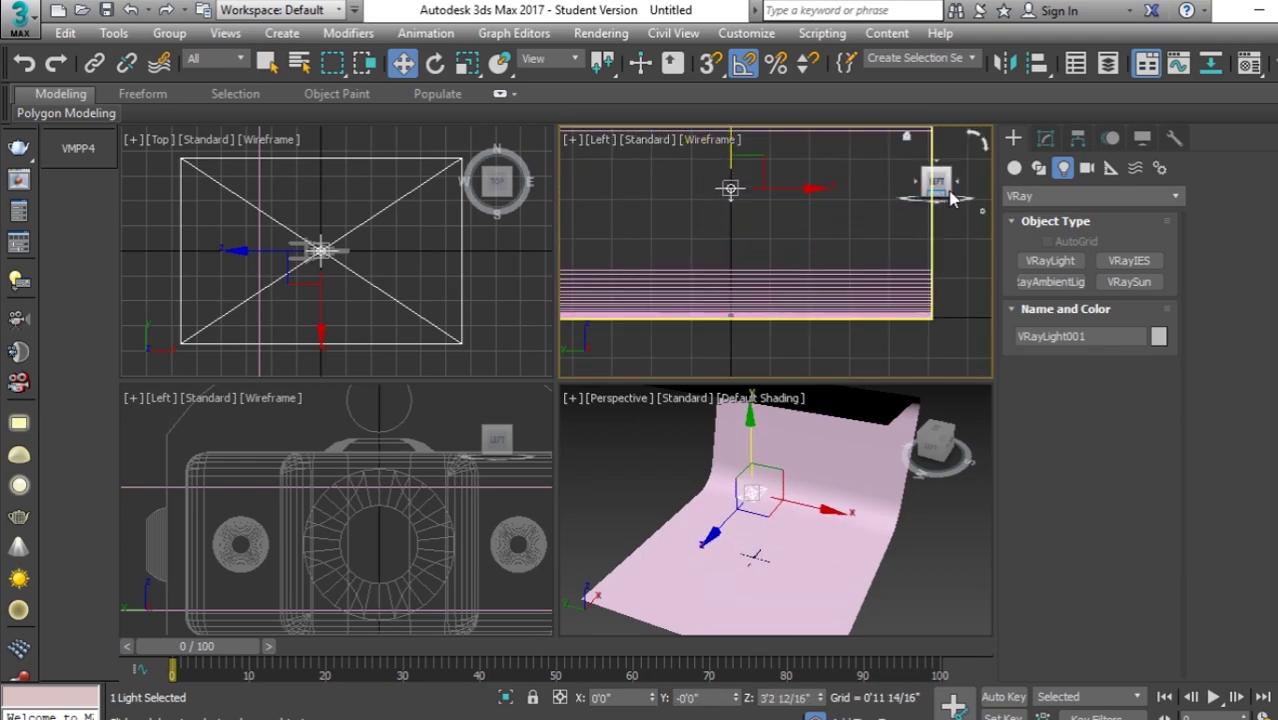
click(1045, 138)
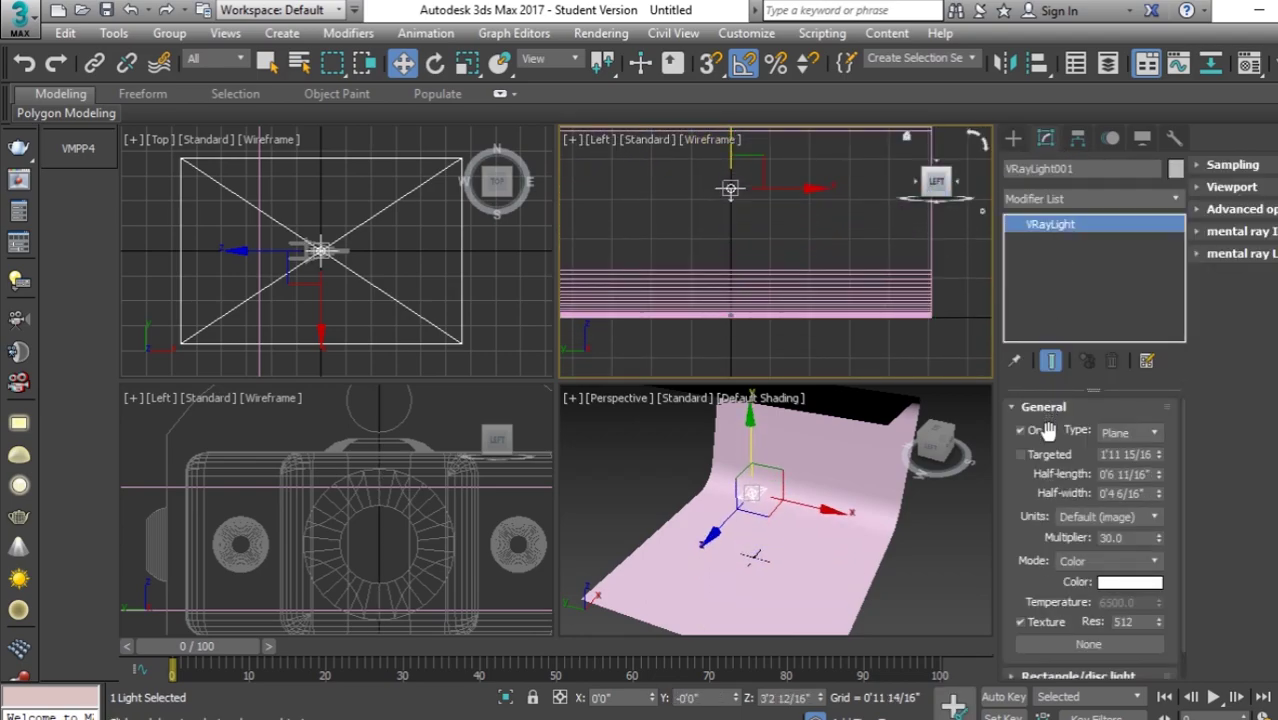
click(1021, 455)
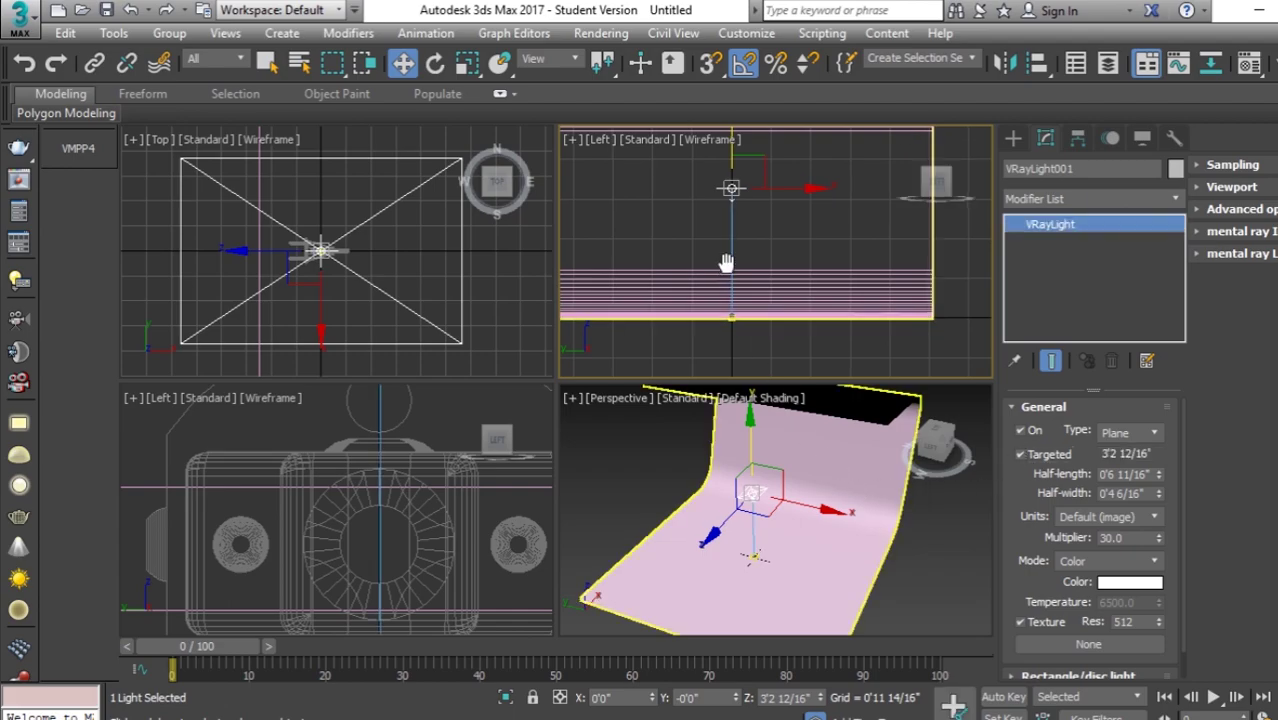
middle_drag(727, 262, 735, 210)
click(735, 209)
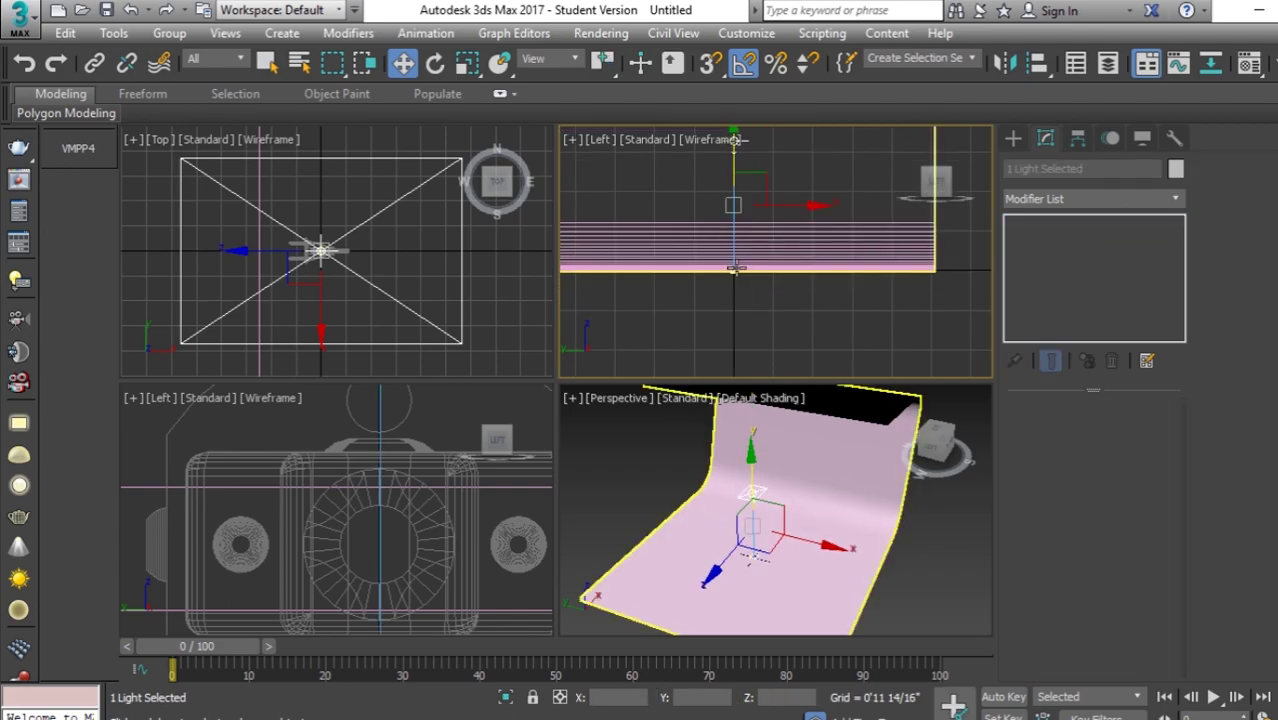
- Select the light's target and drag it down toward ground level in the Left view
scroll(735, 272, down, 2)
scroll(727, 255, up, 2)
scroll(690, 215, down, 2)
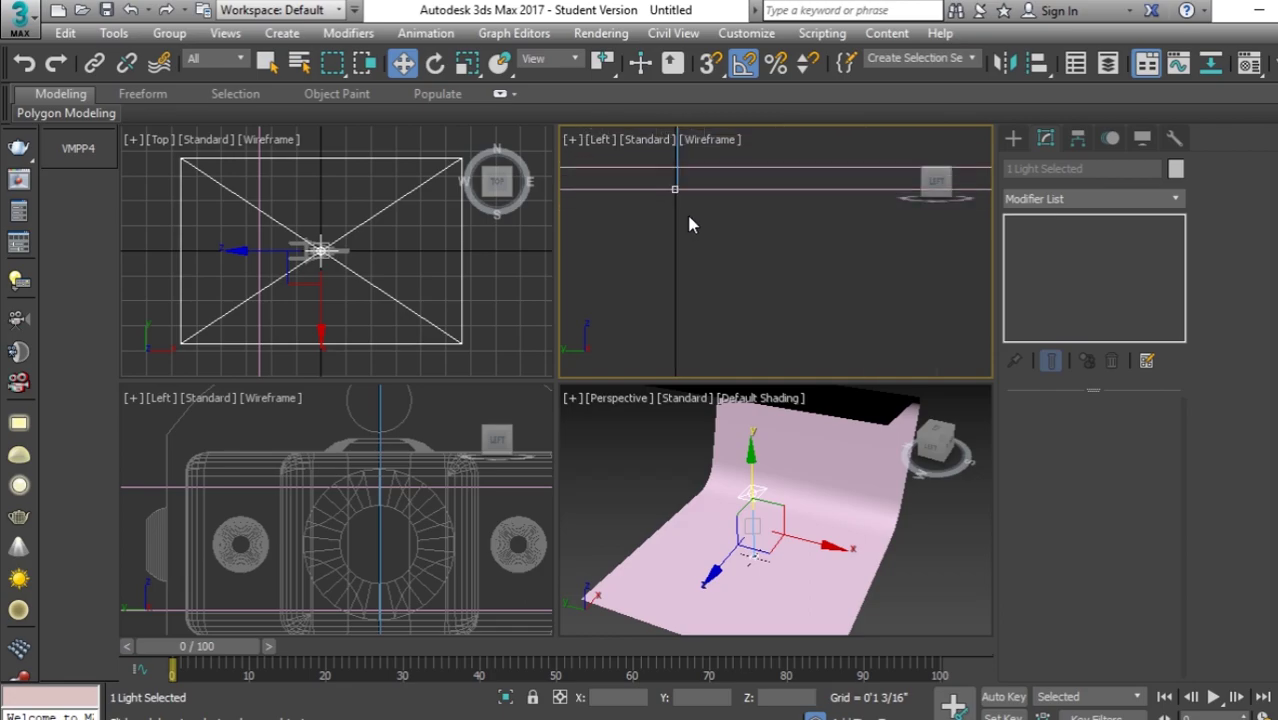
scroll(686, 211, down, 2)
click(682, 223)
click(667, 223)
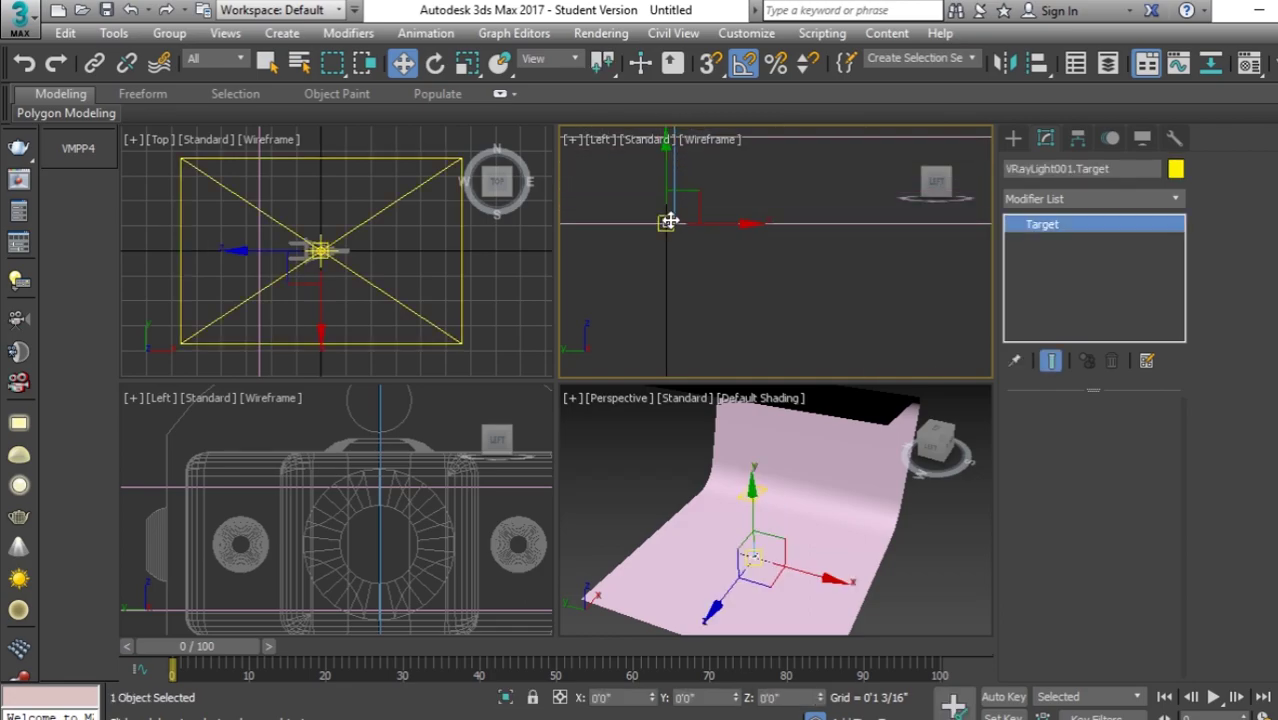
drag(661, 193, 668, 204)
scroll(682, 210, up, 3)
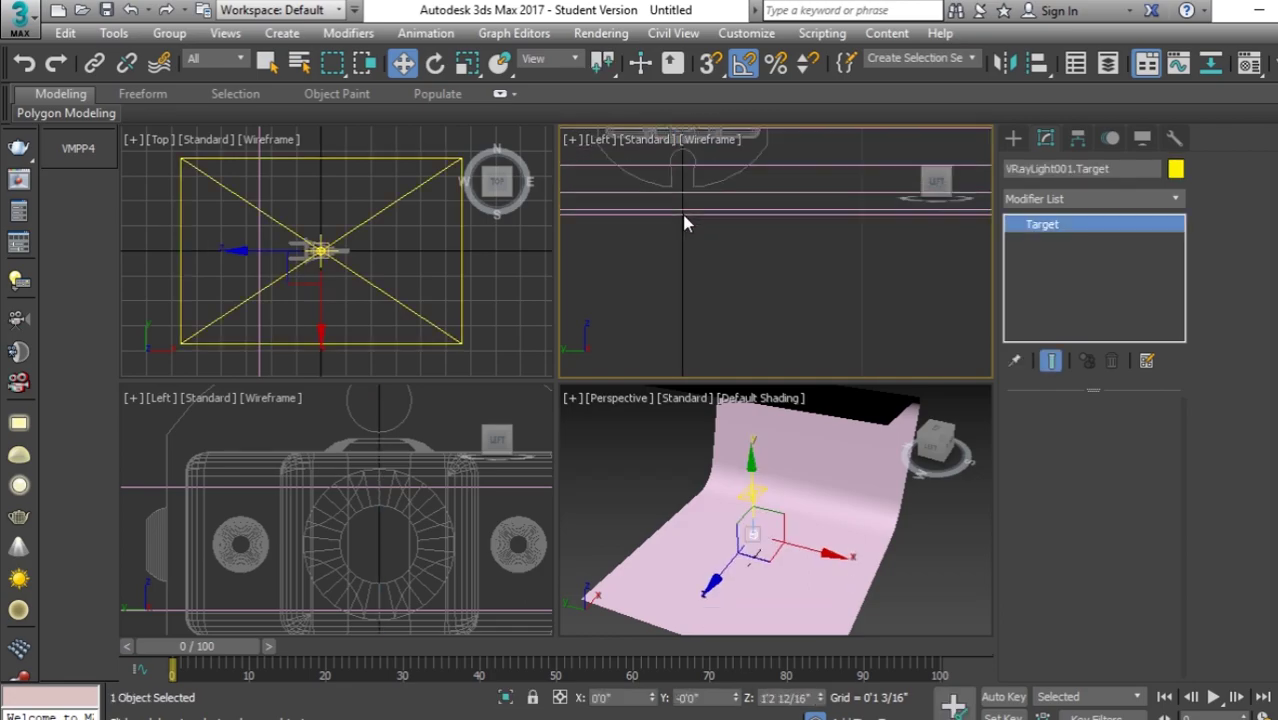
scroll(681, 211, down, 3)
middle_drag(679, 148, 691, 235)
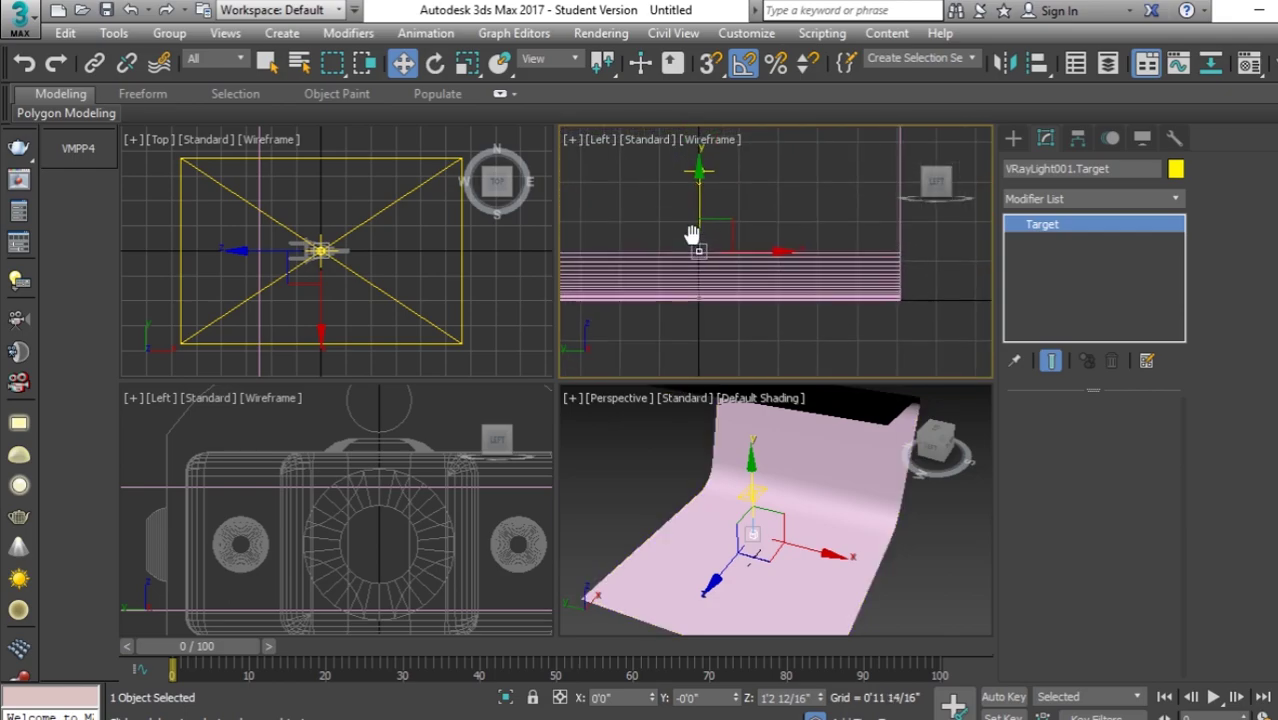
drag(702, 215, 703, 229)
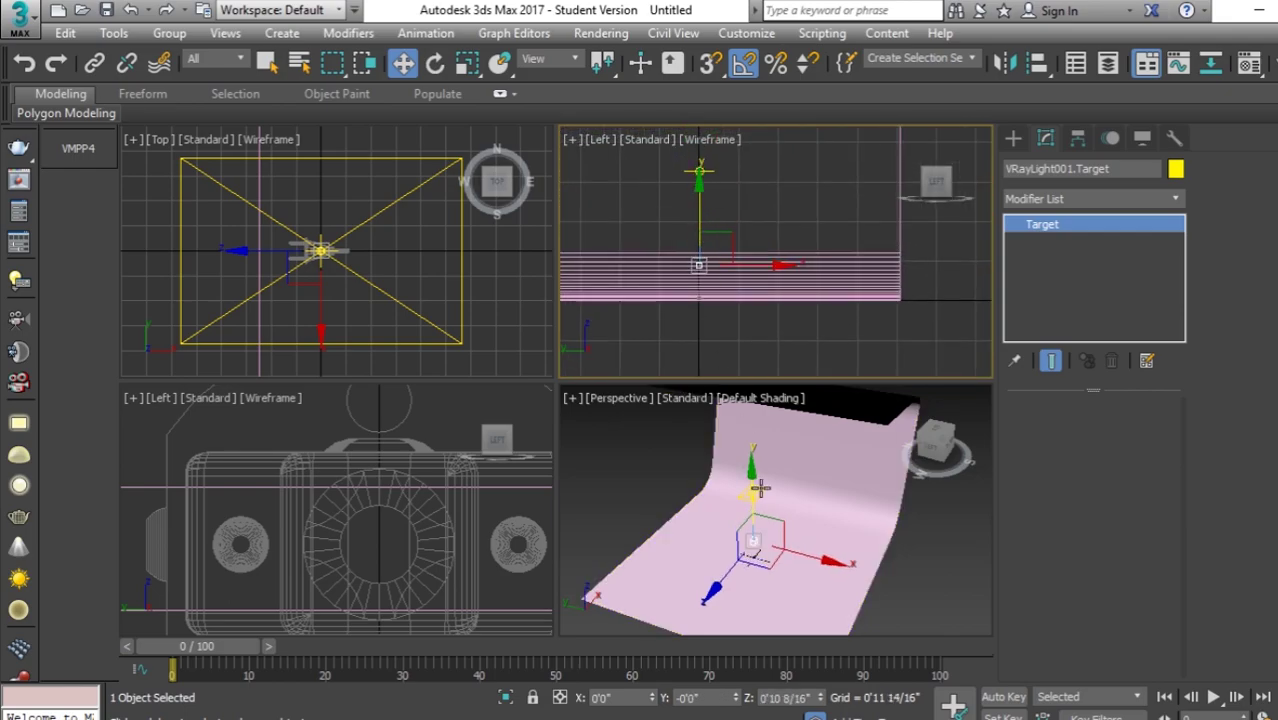
- In a maximized Perspective view, set the light target to about half a foot above the grid
alt+middle_drag(760, 487, 774, 563)
key(alt+w)
mouse_move(713, 525)
alt+middle_down()
mouse_move(761, 448)
mouse_move(844, 413)
alt+middle_up()
drag(443, 258, 443, 380)
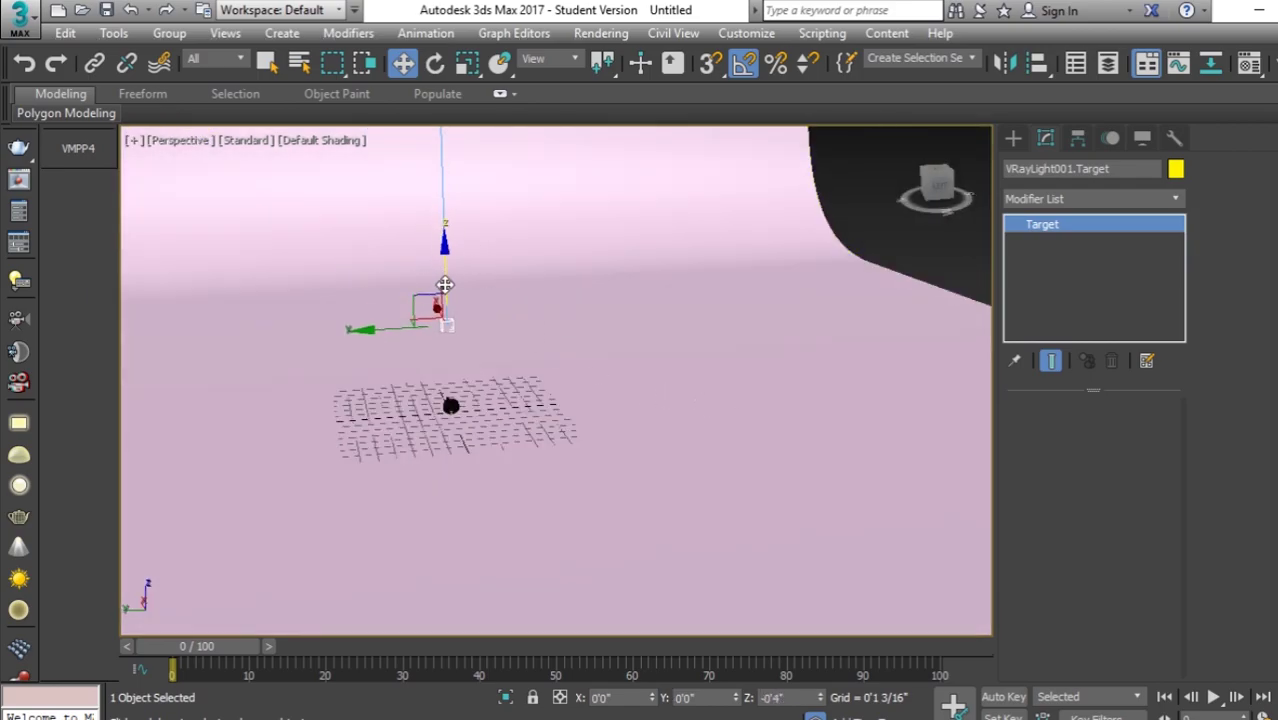
scroll(443, 380, up, 5)
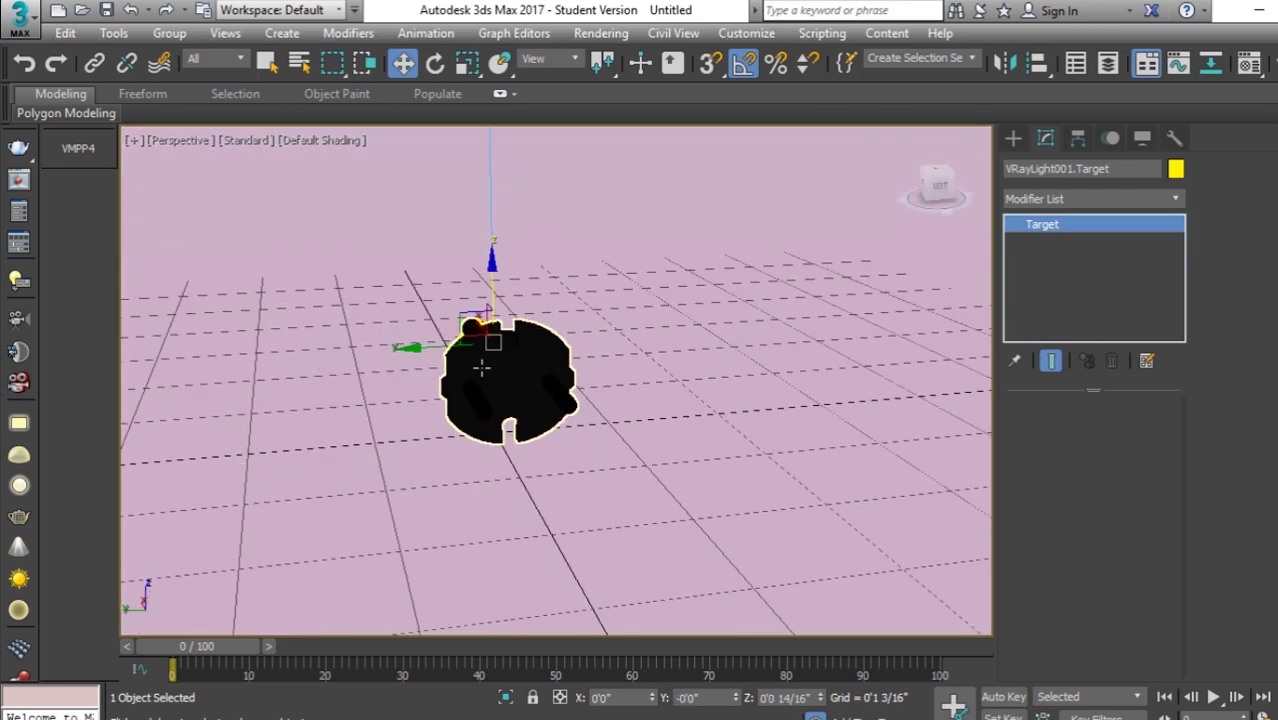
drag(498, 315, 516, 345)
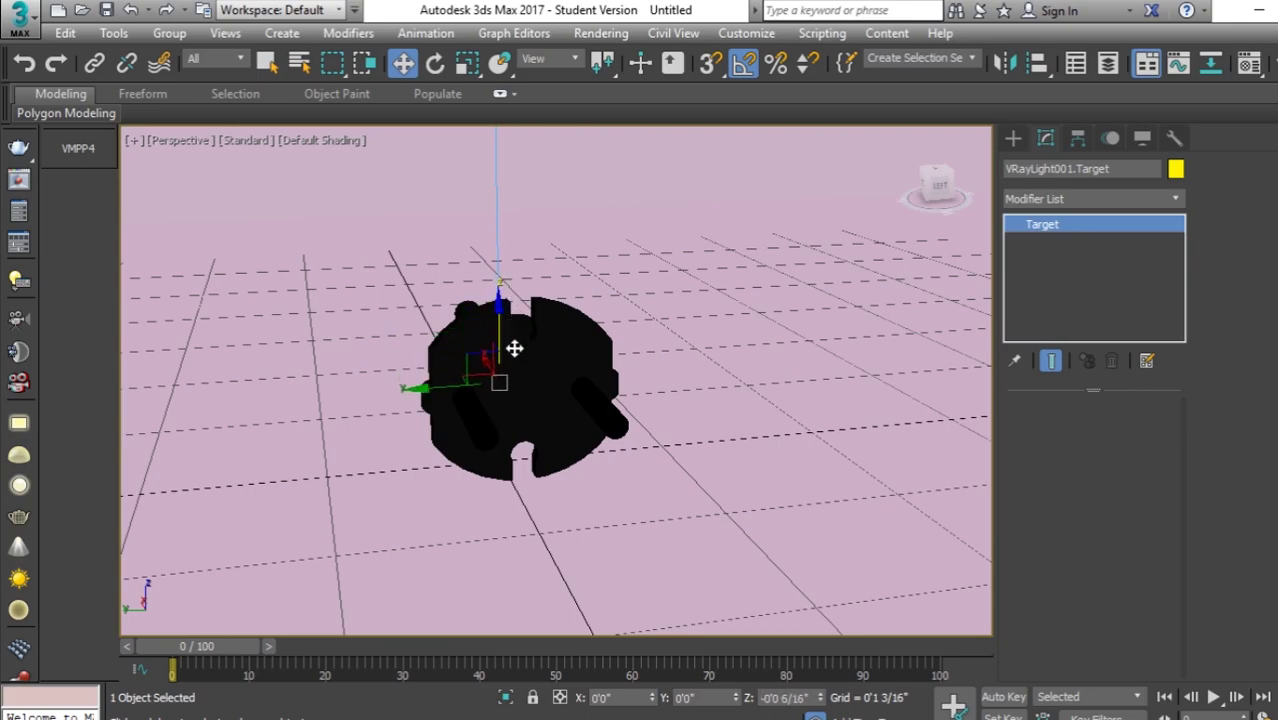
scroll(499, 371, down, 3)
- Return to four views and reset the upper side viewport to a straight Left view
key(alt+w)
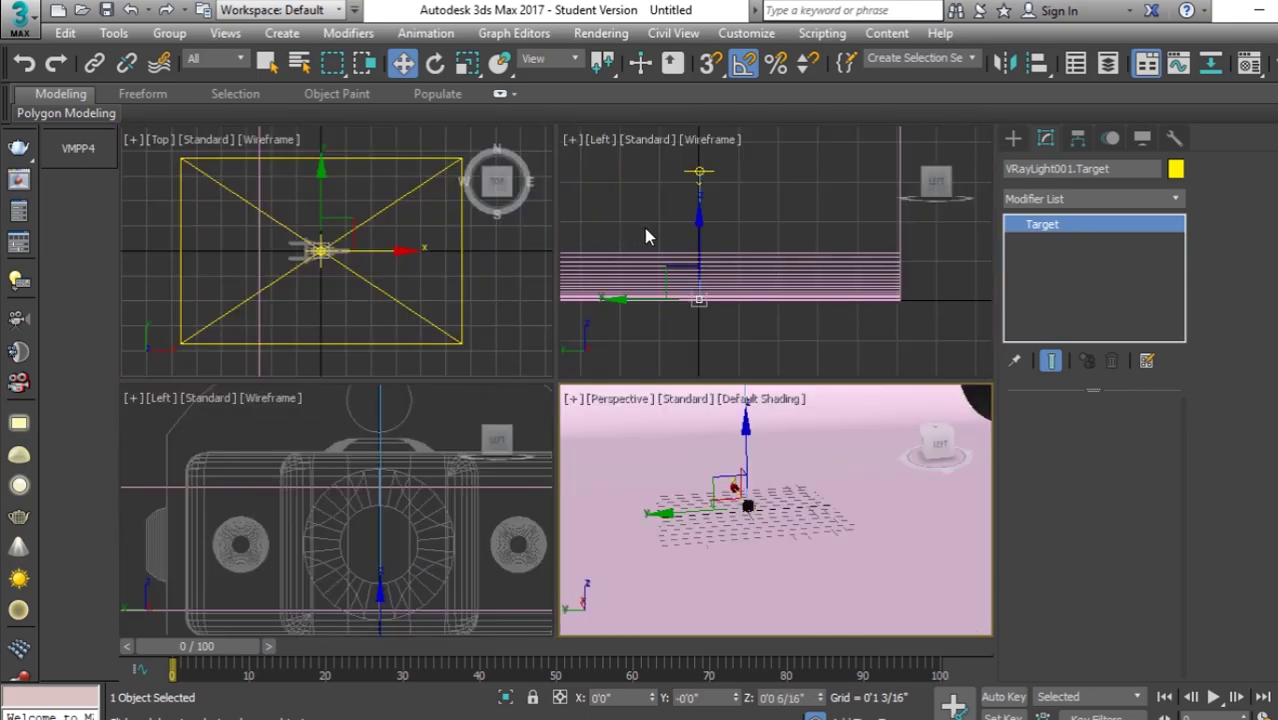
click(710, 236)
scroll(376, 490, down, 3)
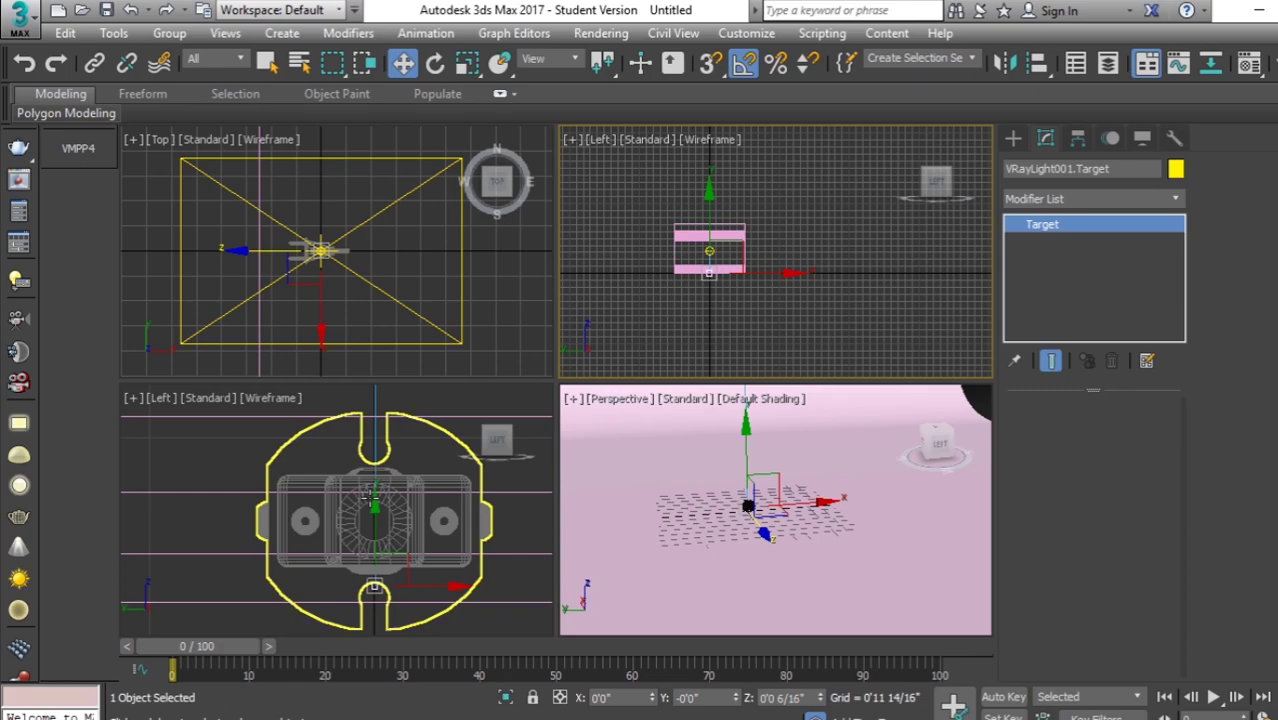
scroll(372, 495, down, 2)
scroll(370, 497, down, 2)
scroll(369, 497, down, 2)
scroll(369, 497, down, 3)
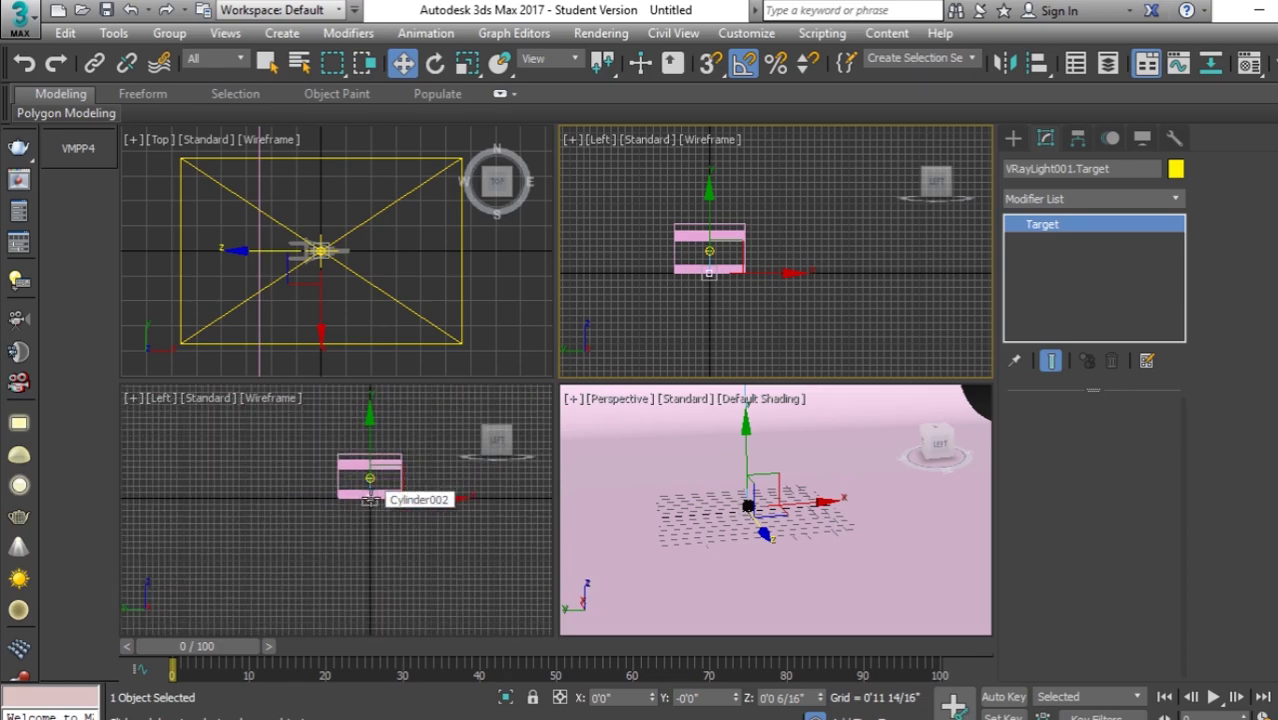
mouse_move(797, 294)
alt+middle_down()
mouse_move(770, 314)
mouse_move(709, 285)
alt+middle_up()
click(933, 188)
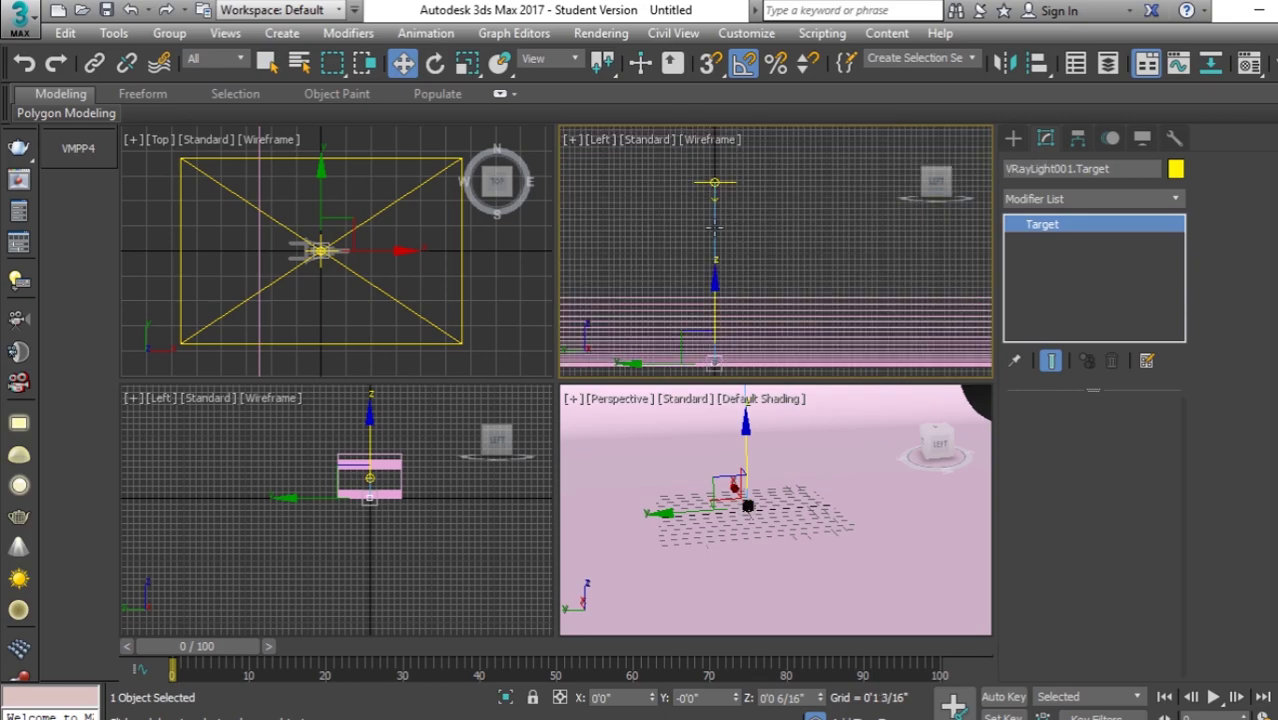
- Rotate the light -90° about Z in the Top view, adjust its aim, and reselect the light
click(436, 66)
click(390, 191)
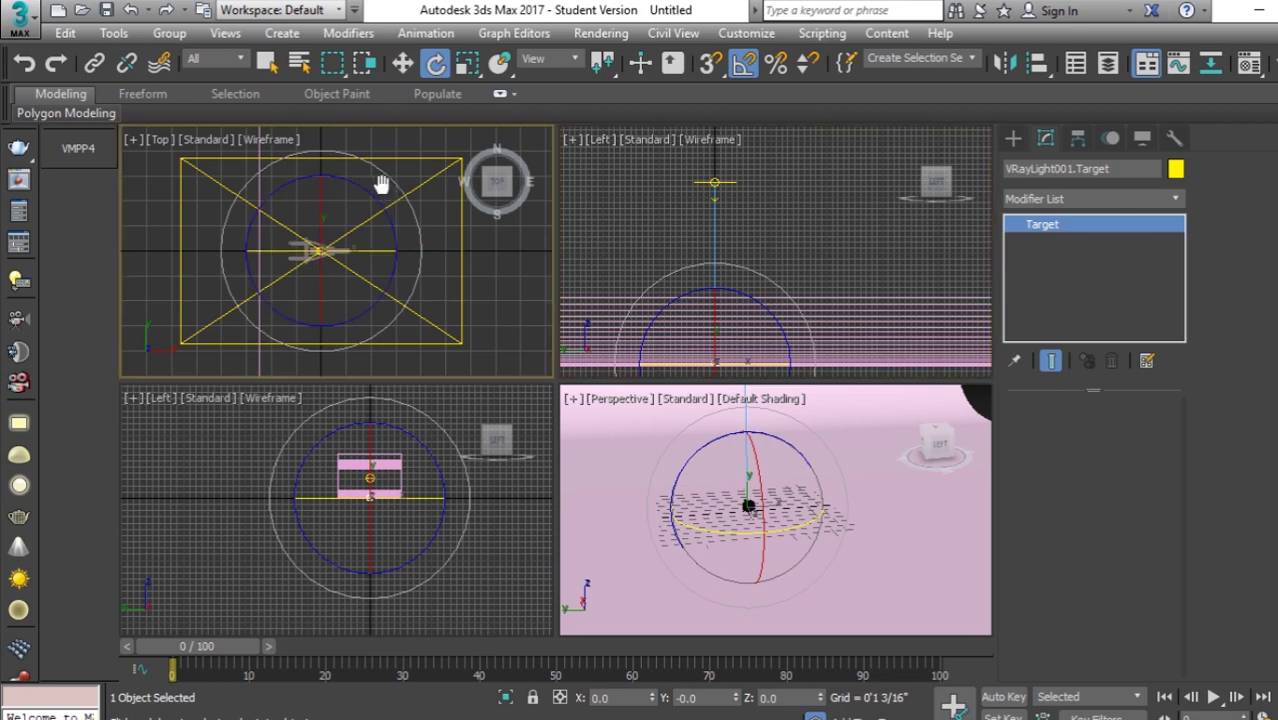
drag(392, 190, 406, 208)
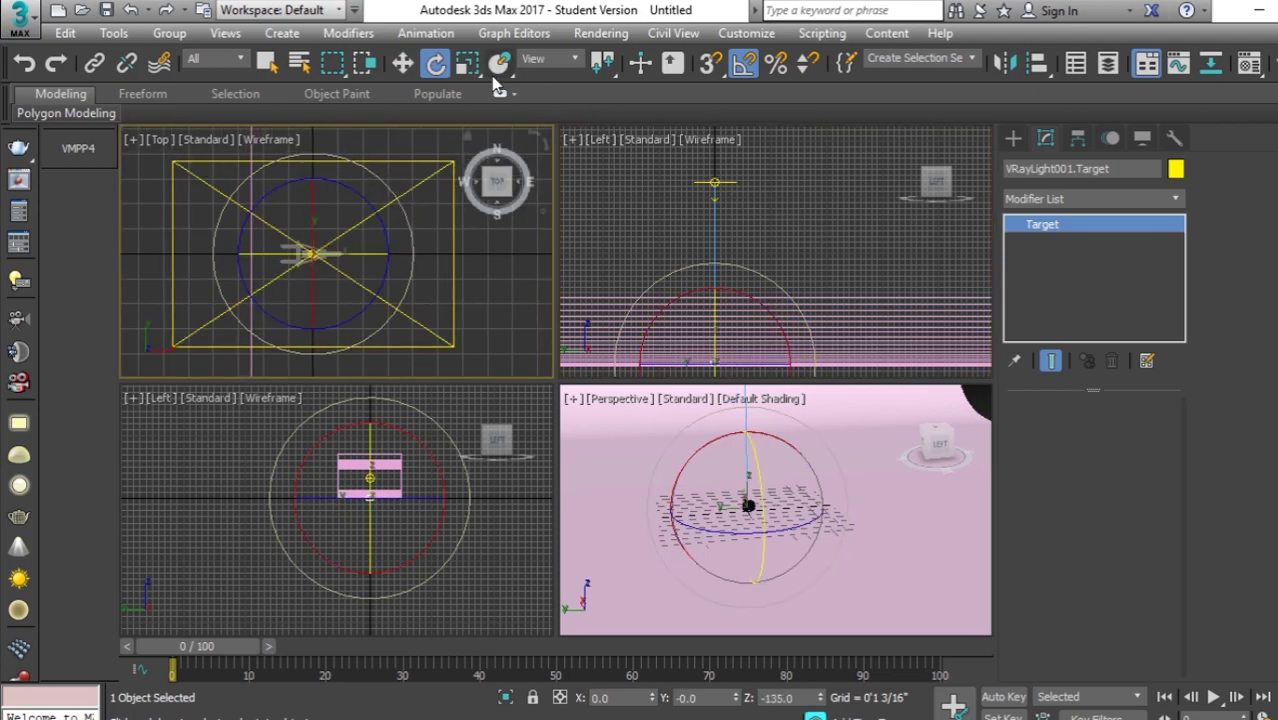
click(404, 66)
drag(720, 196, 736, 201)
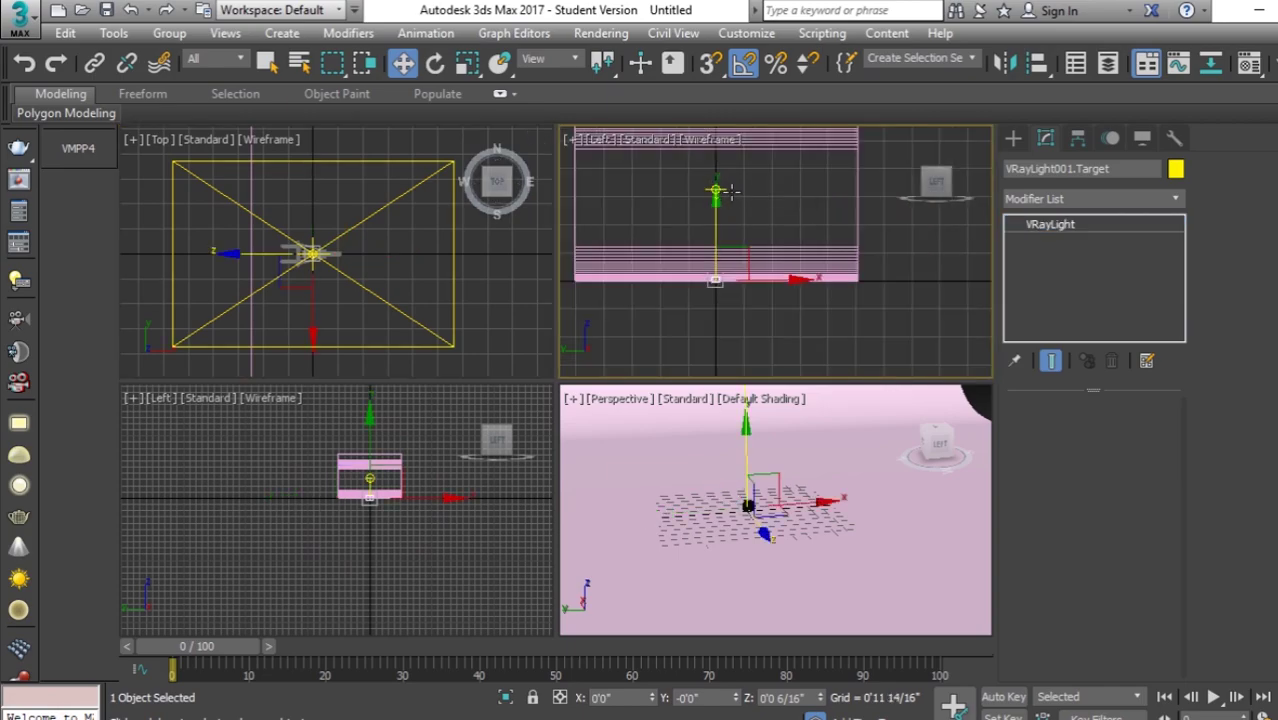
click(716, 190)
- Shift-copy the light to the right in the Left view, then undo and redo the copy
shift+drag(776, 194, 834, 204)
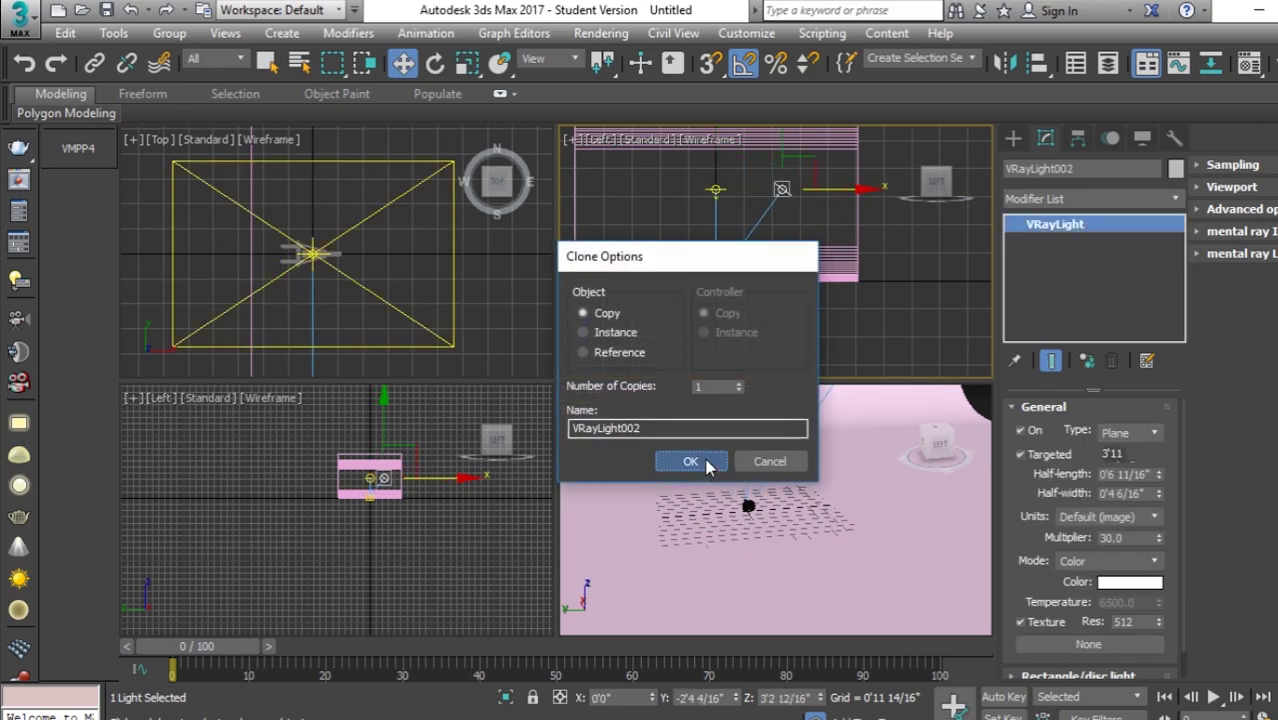
click(690, 460)
click(746, 206)
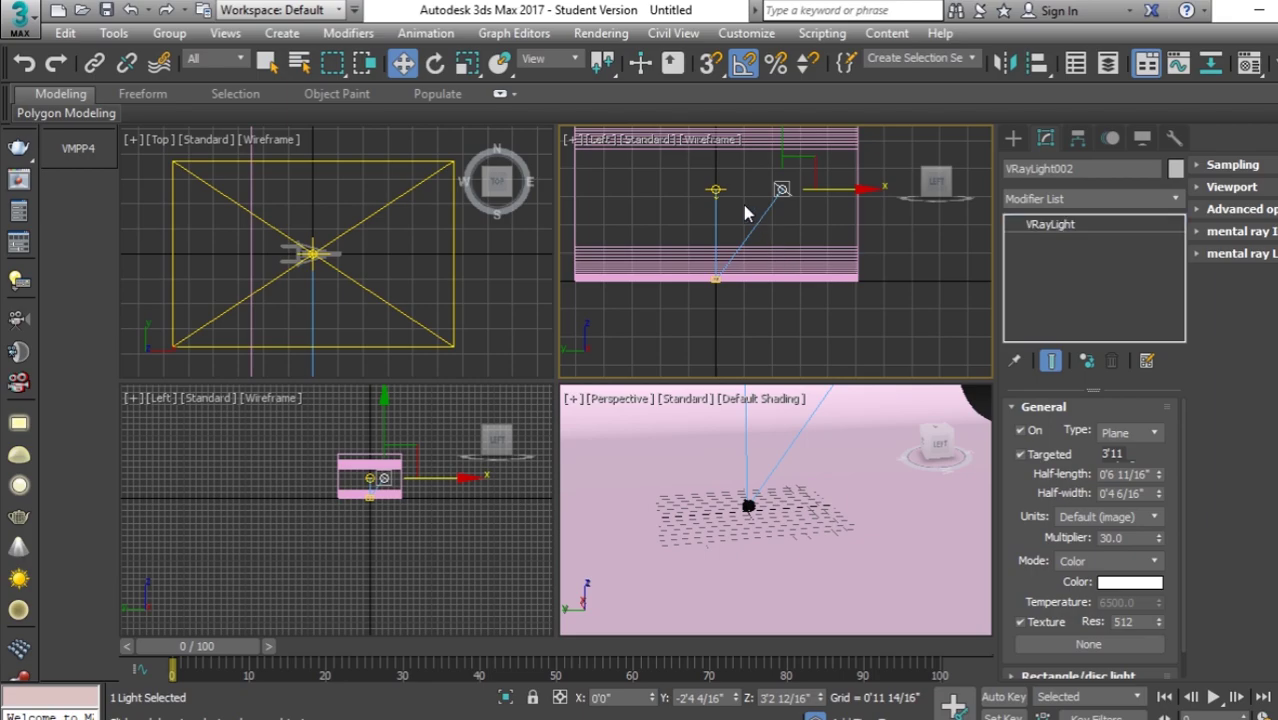
key(ctrl+z)
key(ctrl+z)
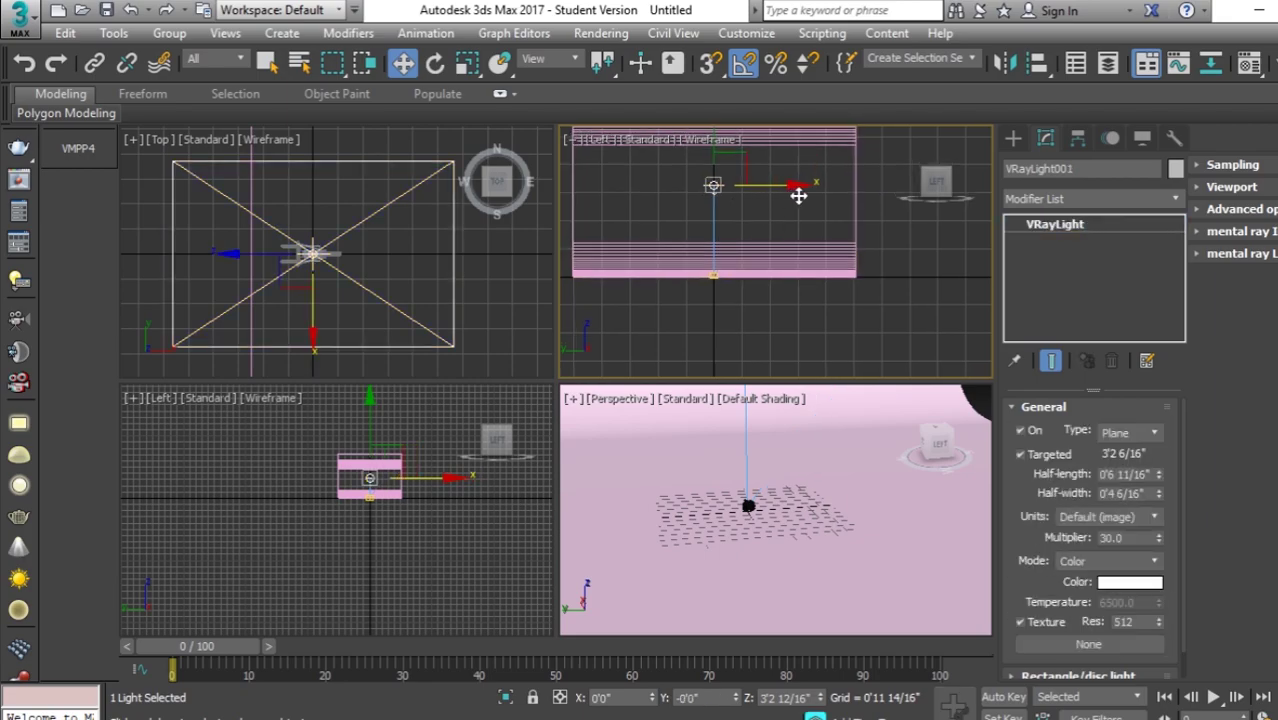
key(ctrl+y)
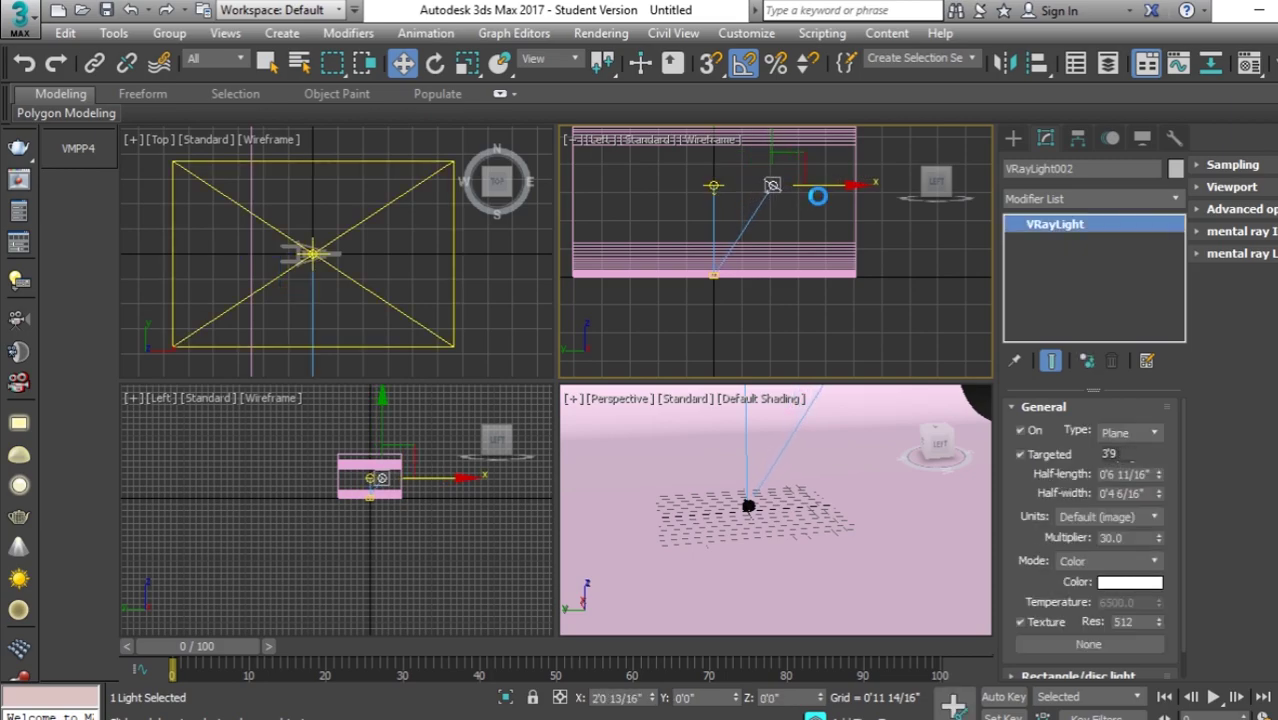
- Add instanced light copies to the right and left, aligning the new one with the plug
shift+drag(817, 196, 818, 196)
click(627, 334)
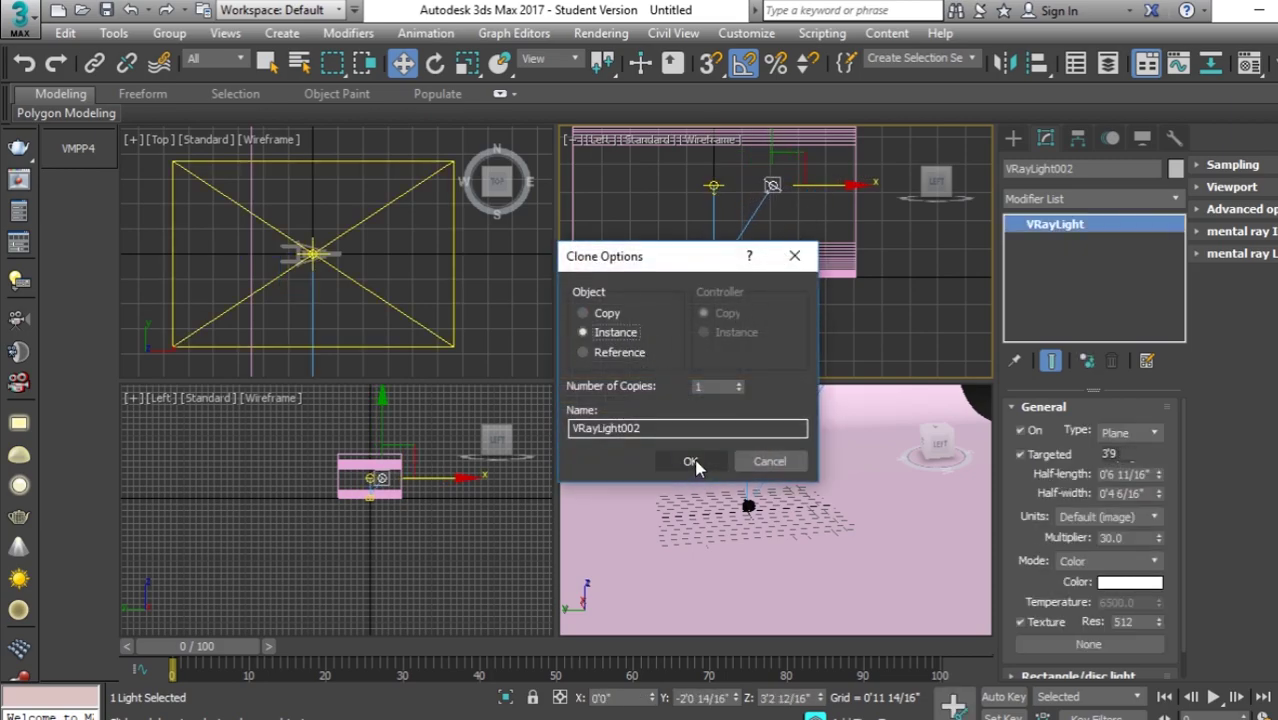
click(692, 462)
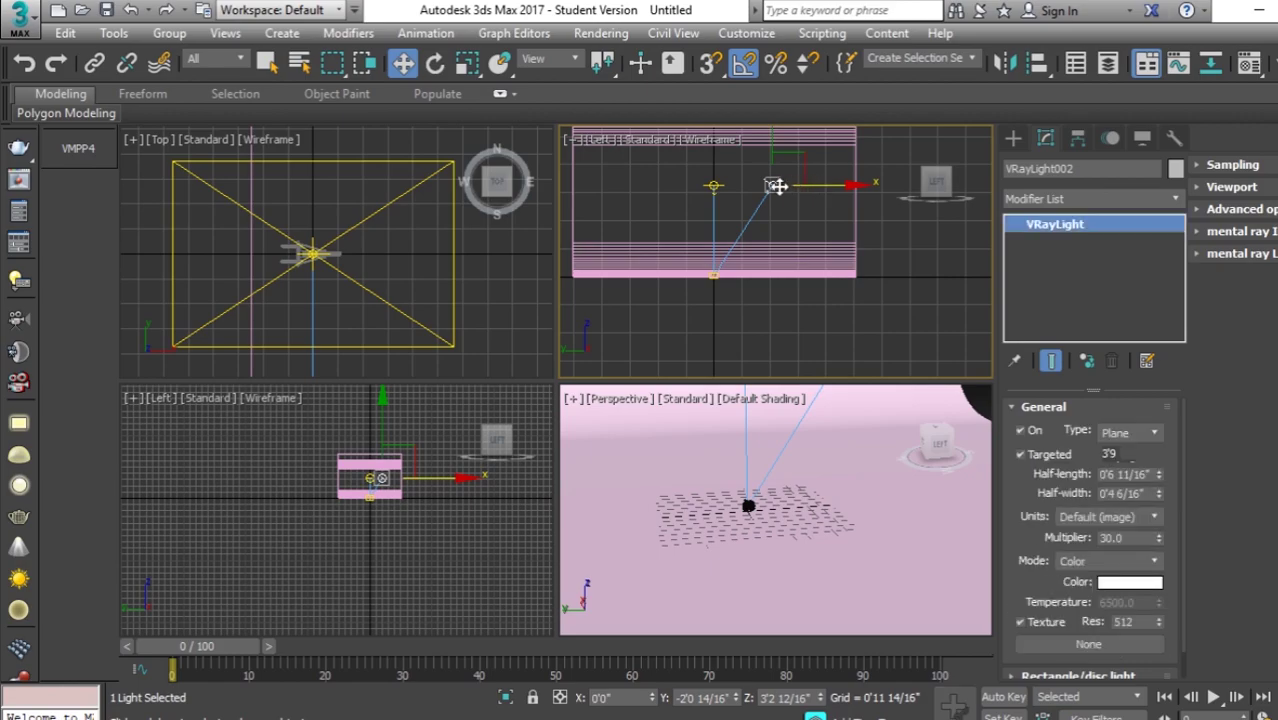
shift+drag(777, 186, 667, 202)
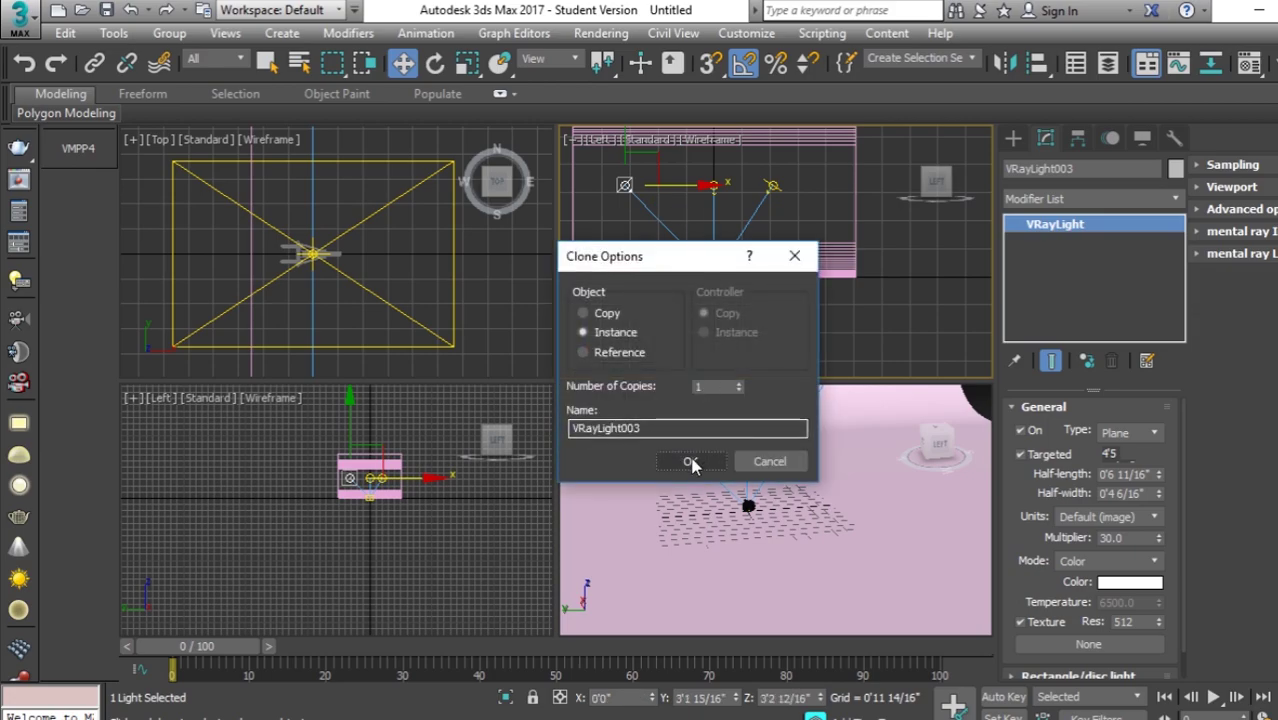
click(700, 456)
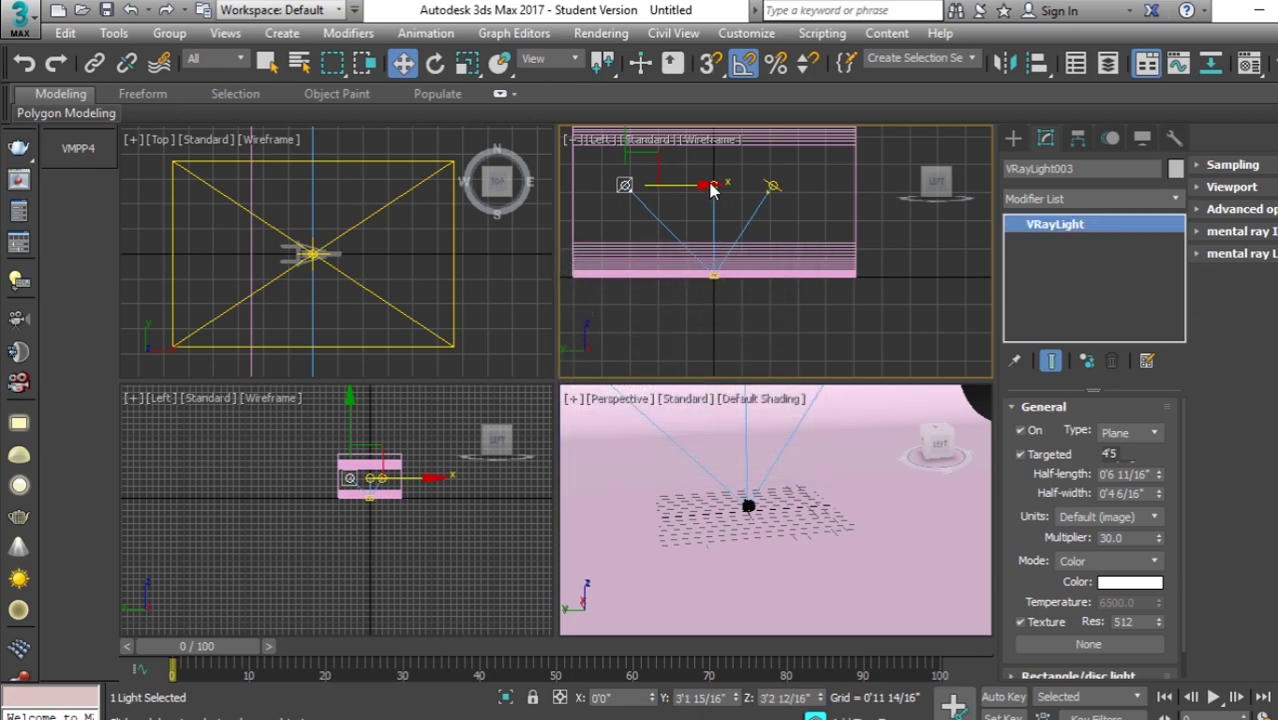
click(712, 187)
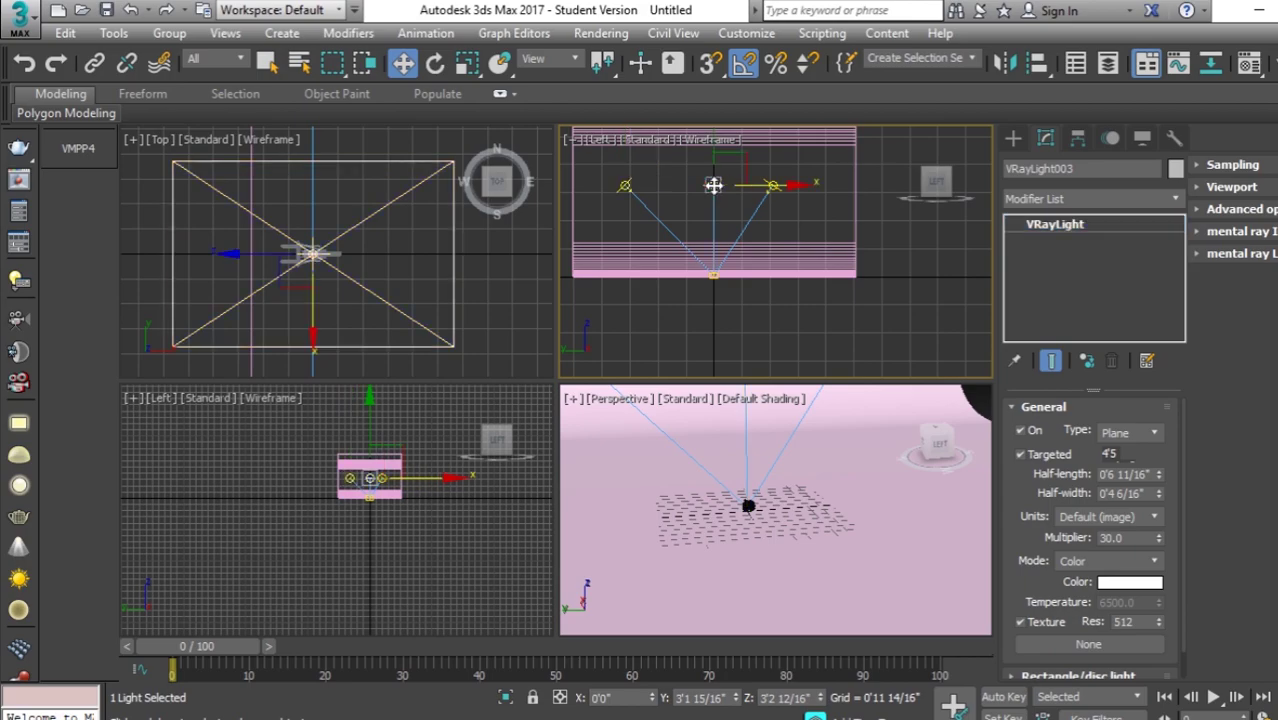
drag(712, 186, 706, 188)
- In the Top view, reposition the lights and add another instance left of the plug
scroll(345, 235, down, 2)
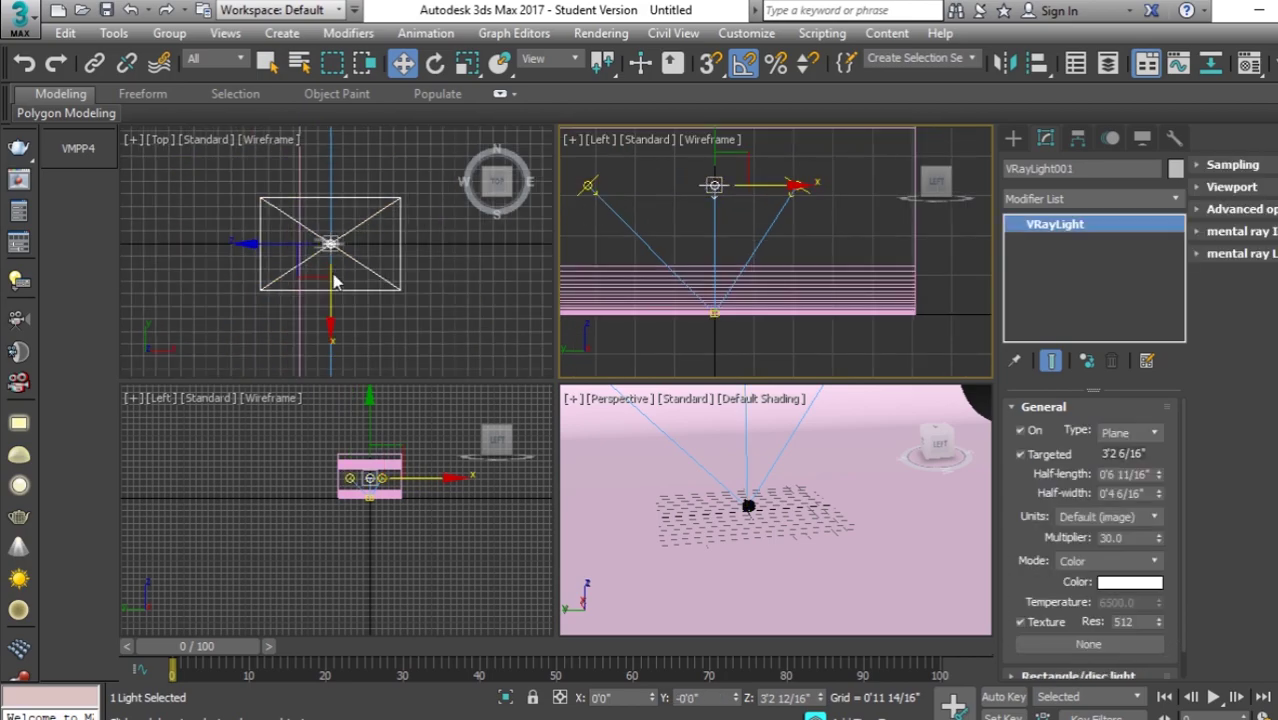
drag(337, 234, 346, 175)
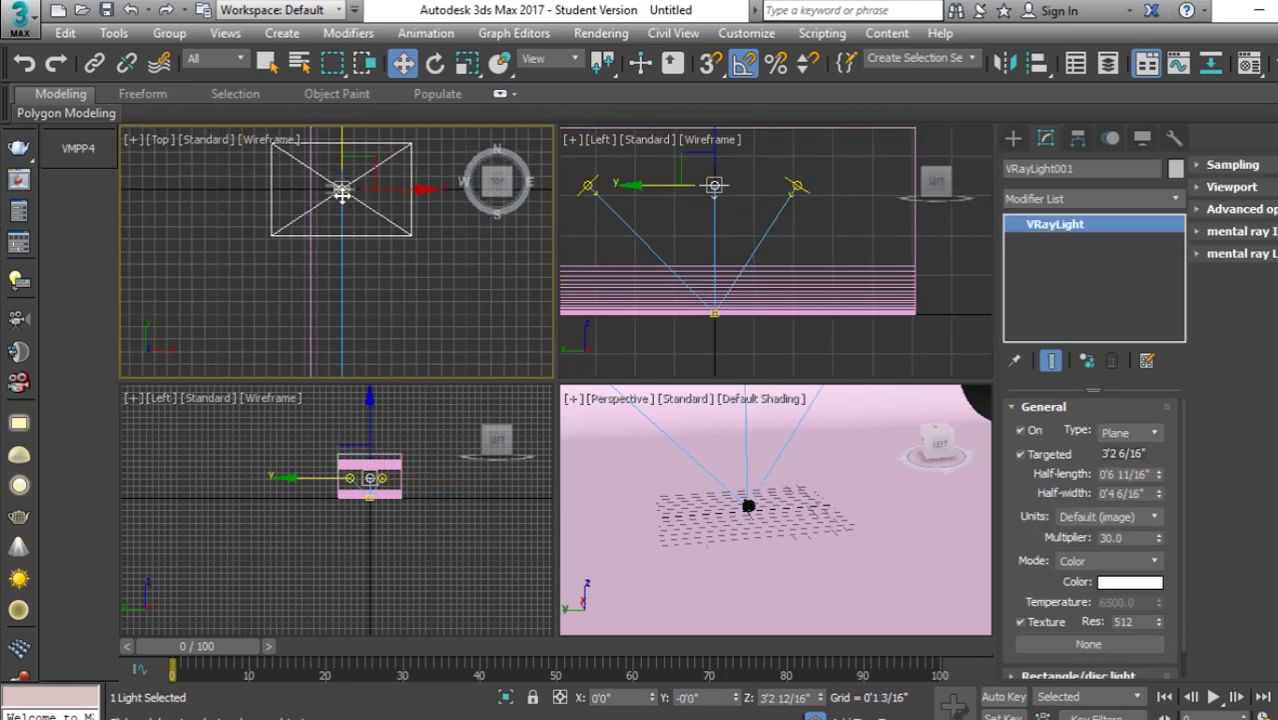
mouse_move(337, 275)
shift+mouse_down()
mouse_move(341, 369)
mouse_move(342, 351)
shift+mouse_up()
click(770, 464)
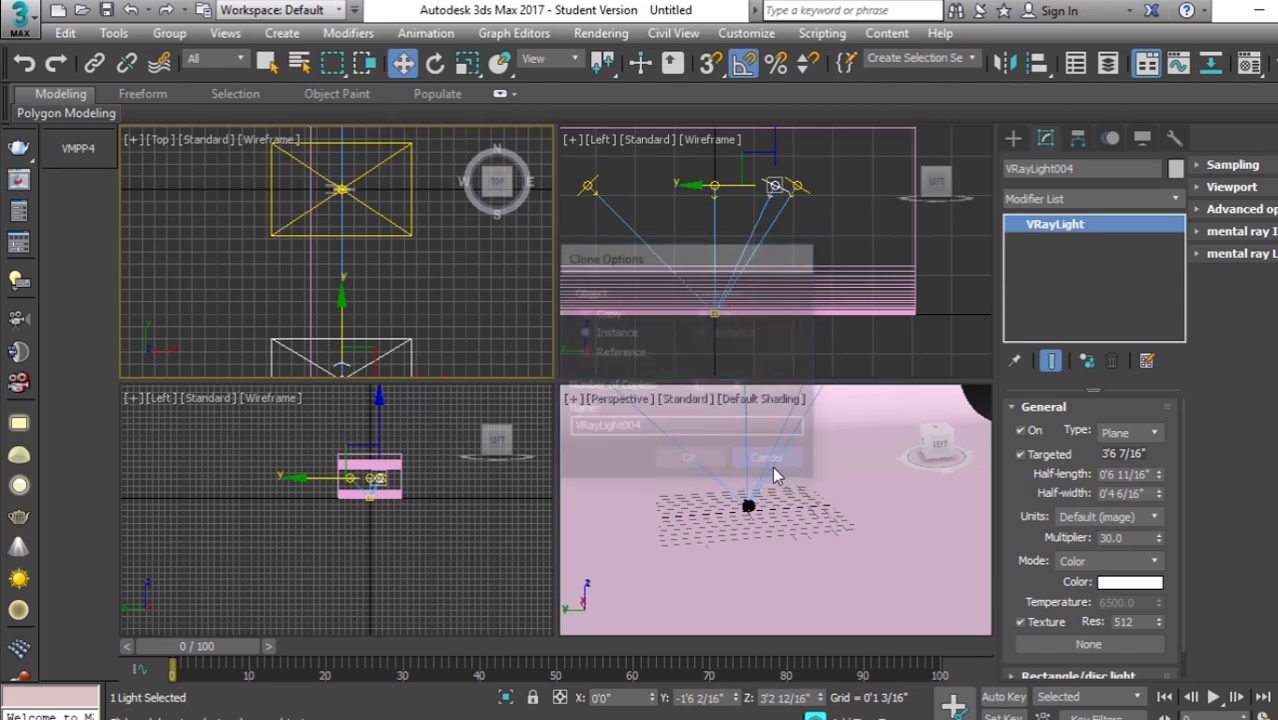
middle_drag(348, 289, 369, 276)
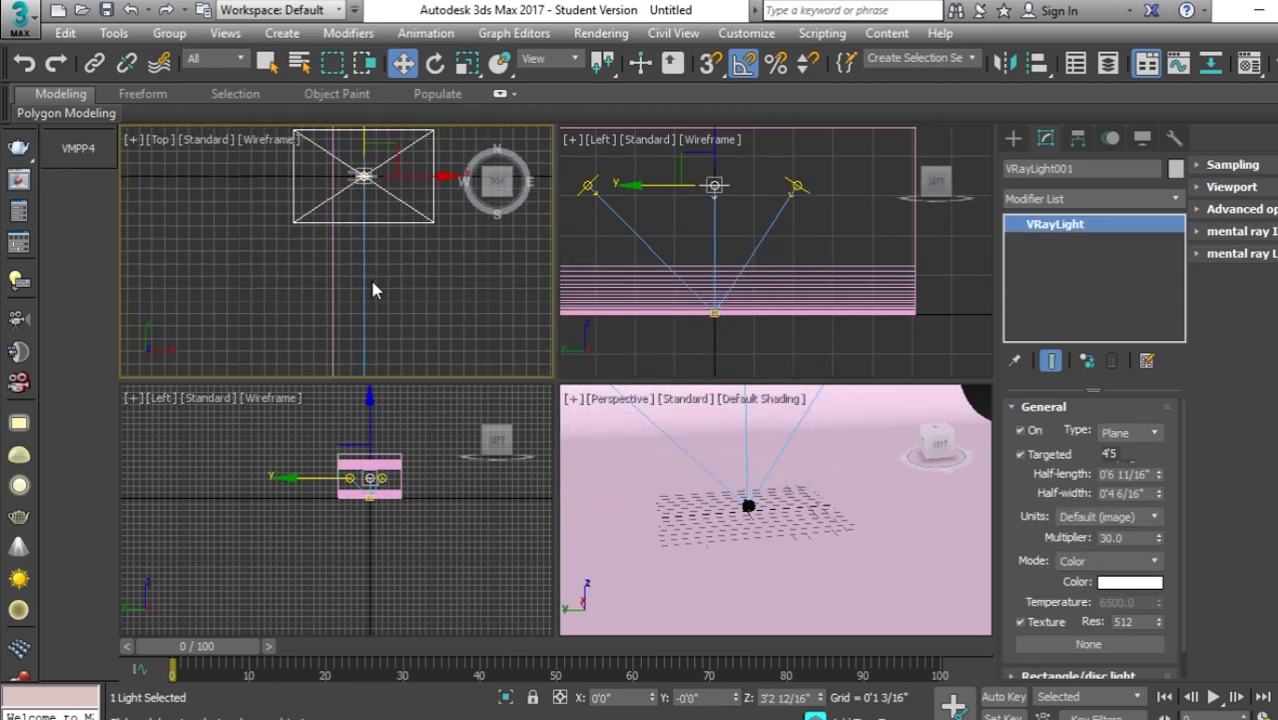
scroll(369, 276, down, 3)
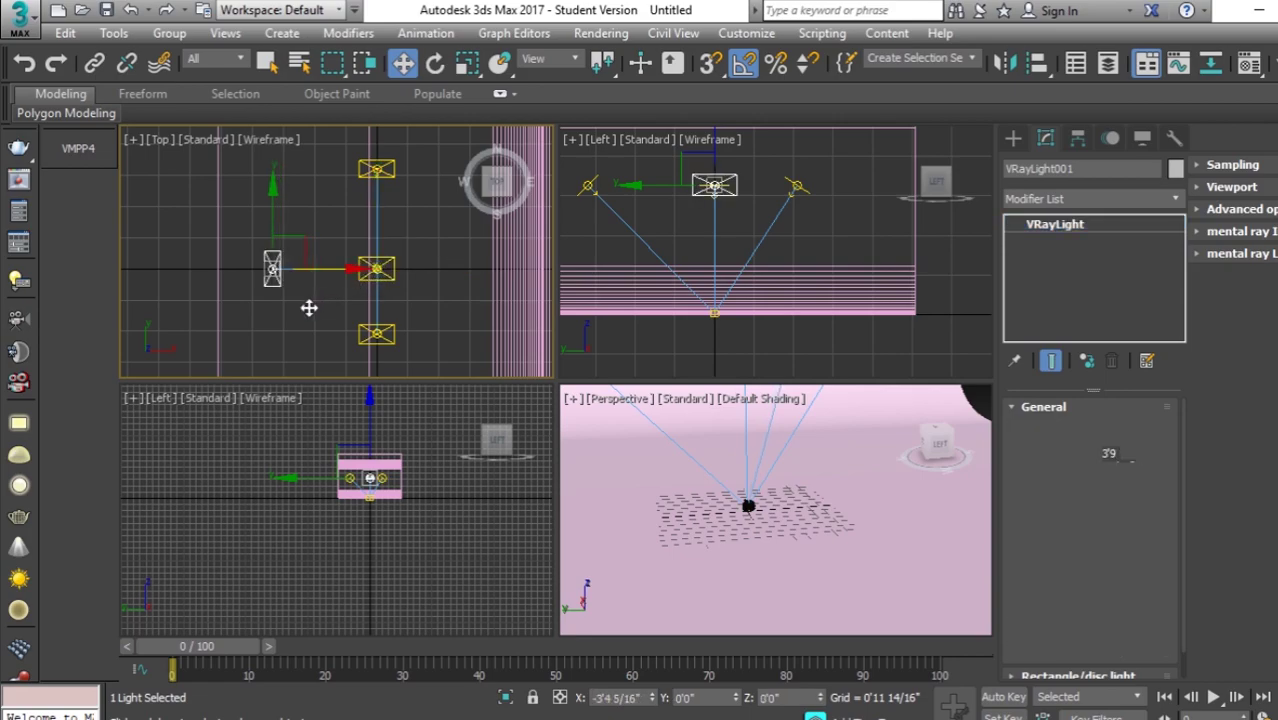
shift+drag(391, 281, 291, 315)
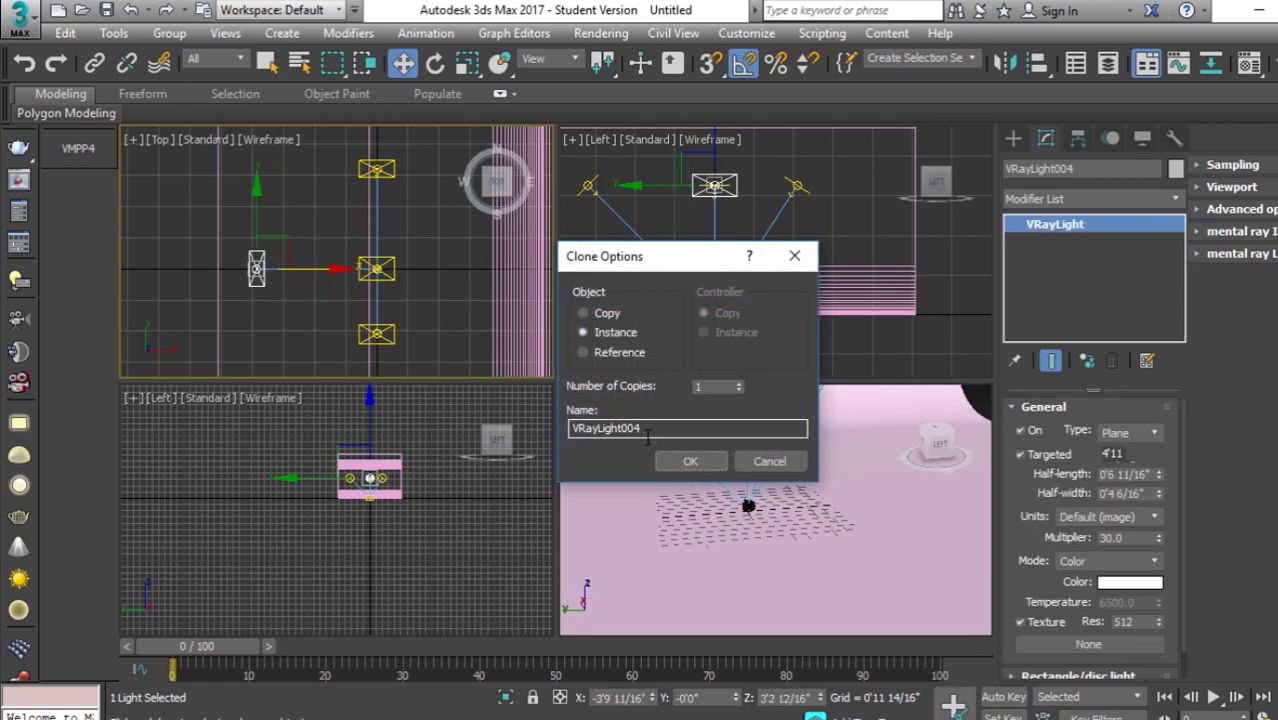
click(688, 462)
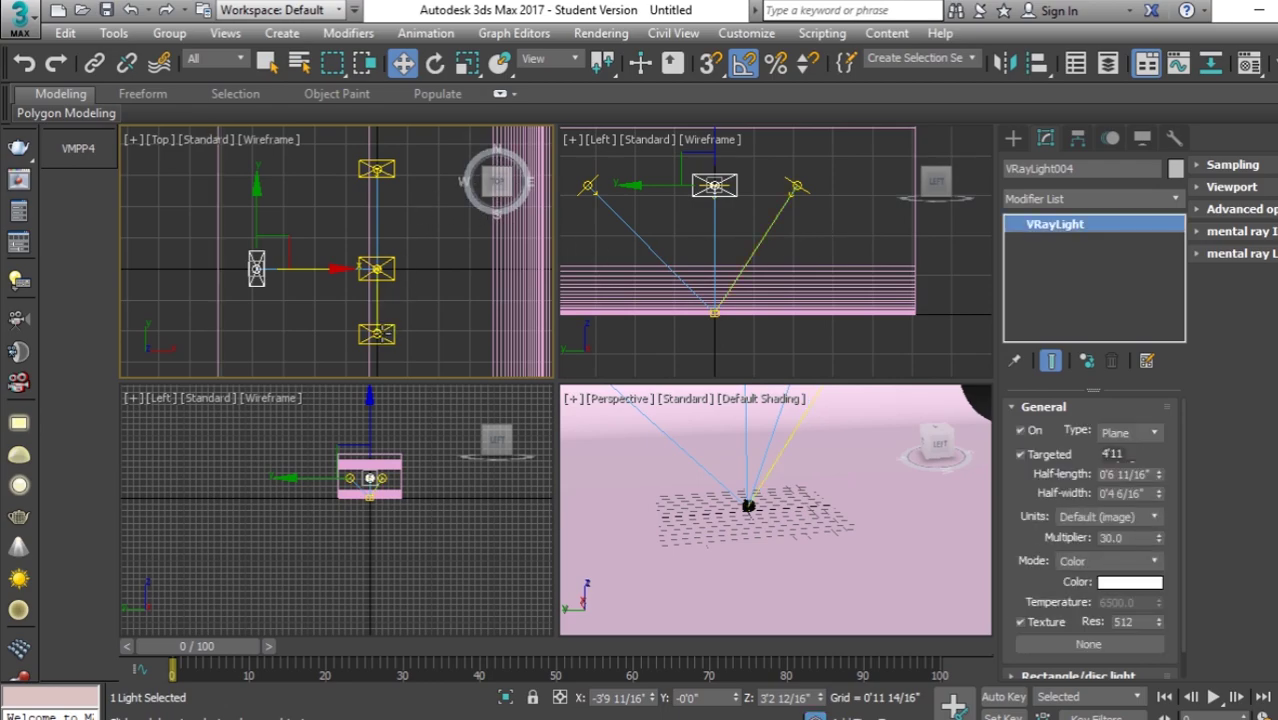
drag(373, 274, 374, 320)
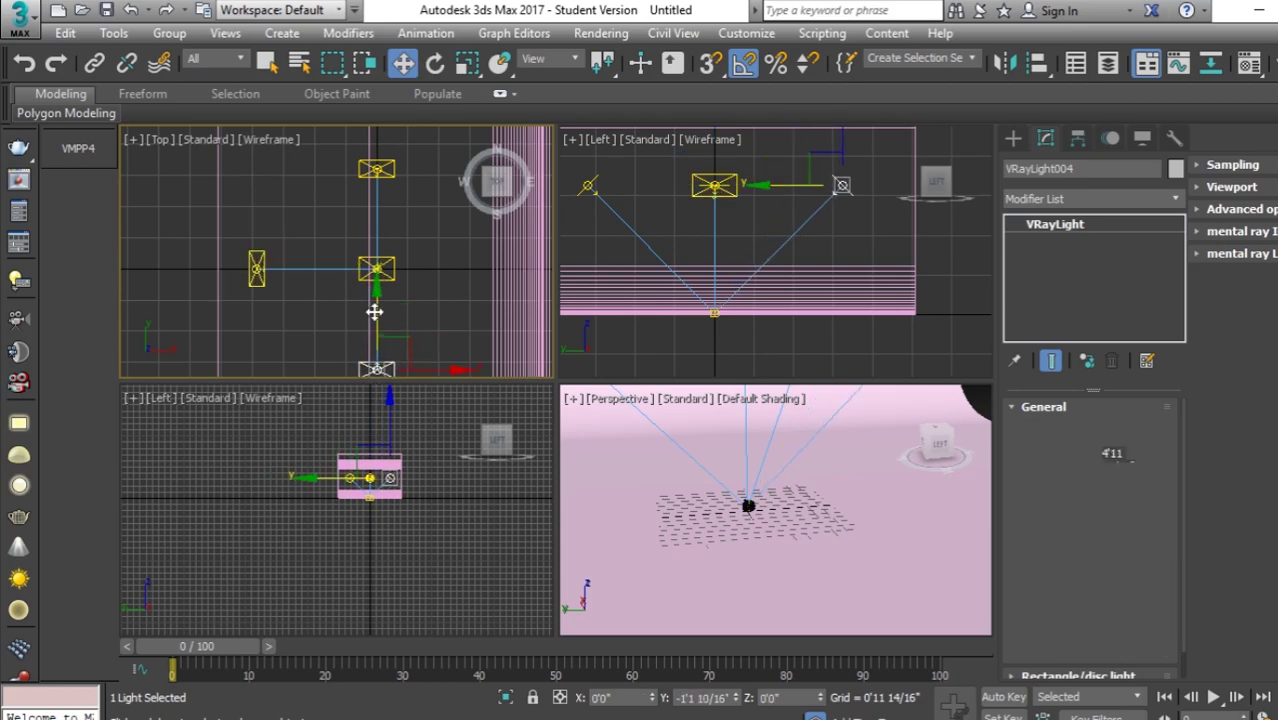
right_click(617, 405)
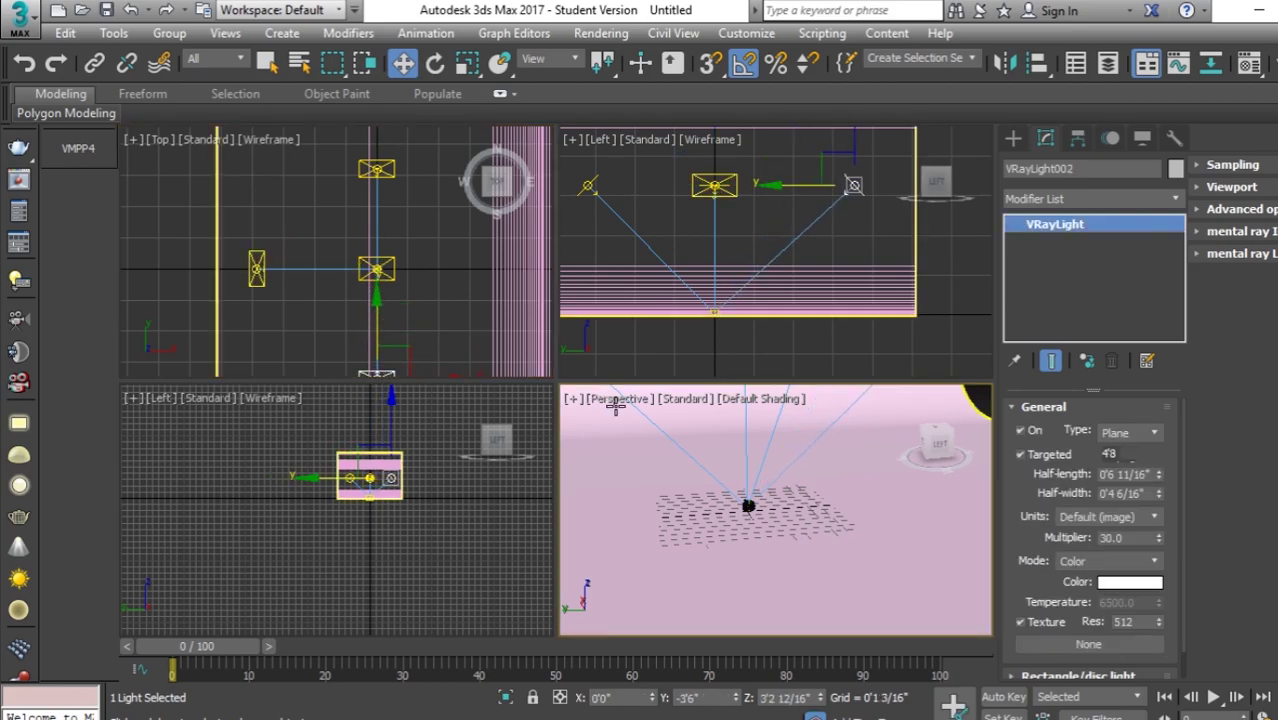
click(632, 400)
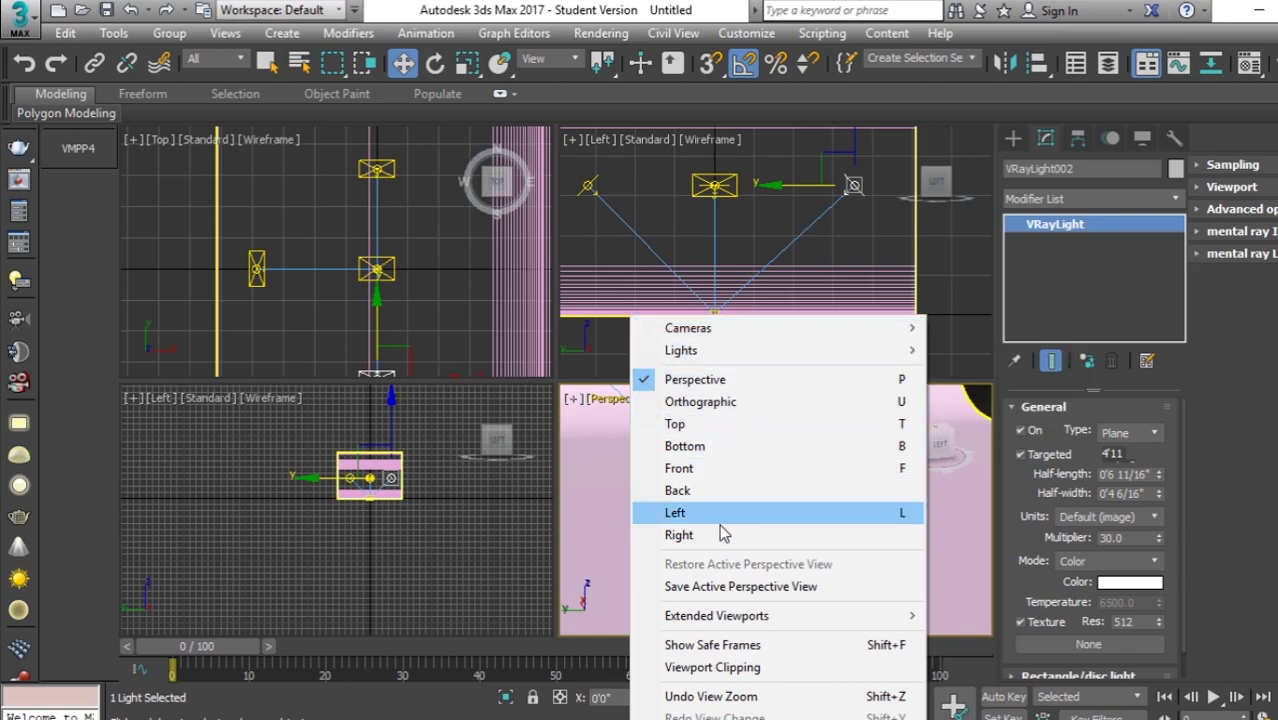
click(609, 545)
click(745, 515)
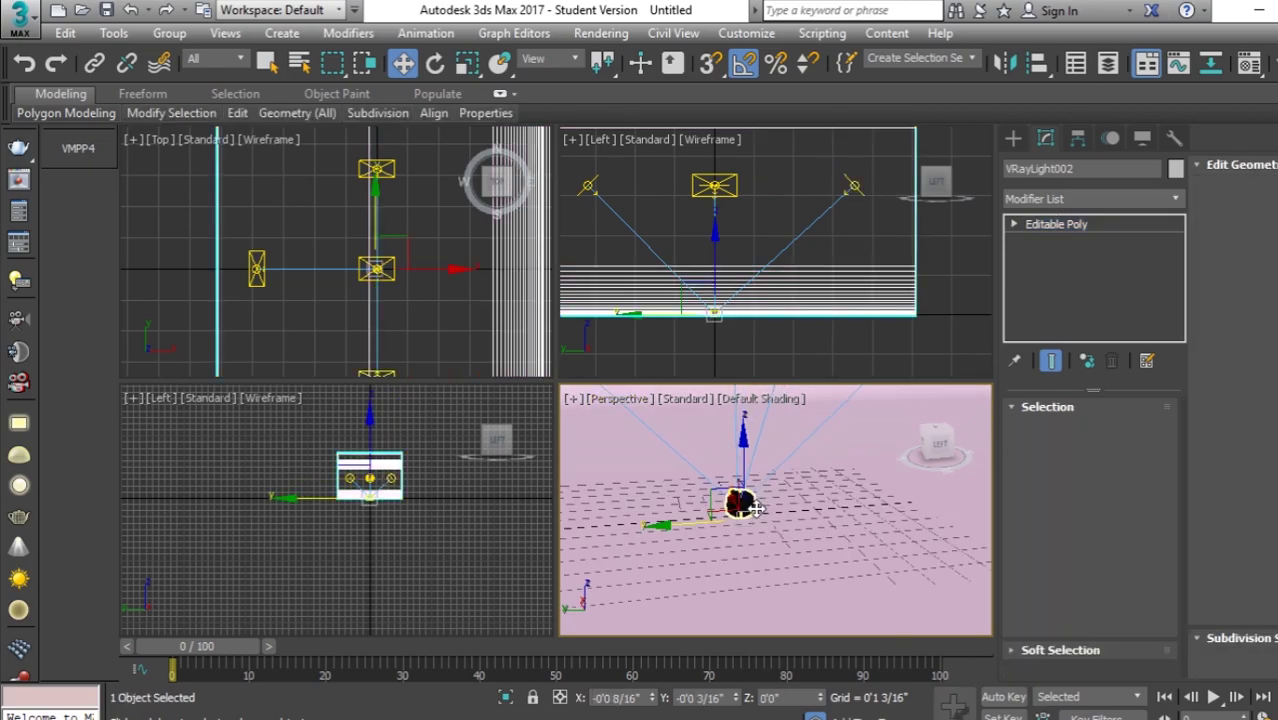
alt+middle_drag(745, 515, 806, 502)
scroll(808, 502, up, 5)
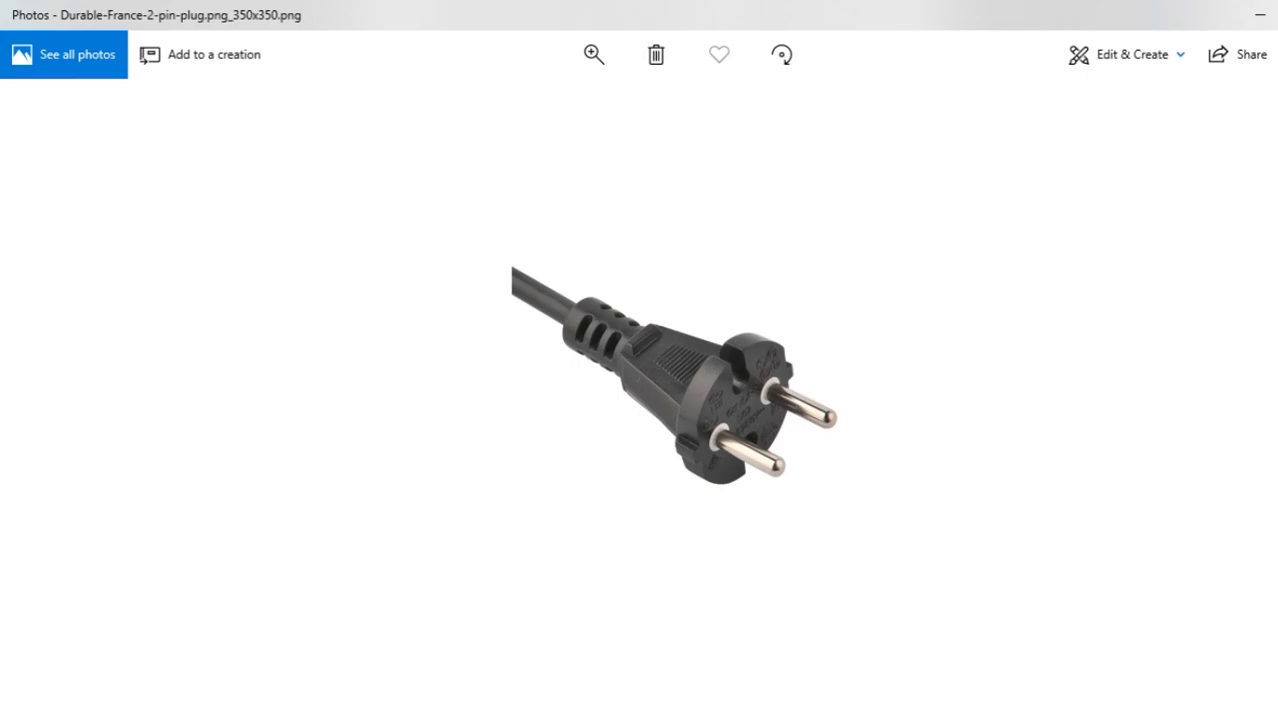
- Select the plug body, zoom to fit it, and nudge it slightly down toward the ground
scroll(790, 550, down, 4)
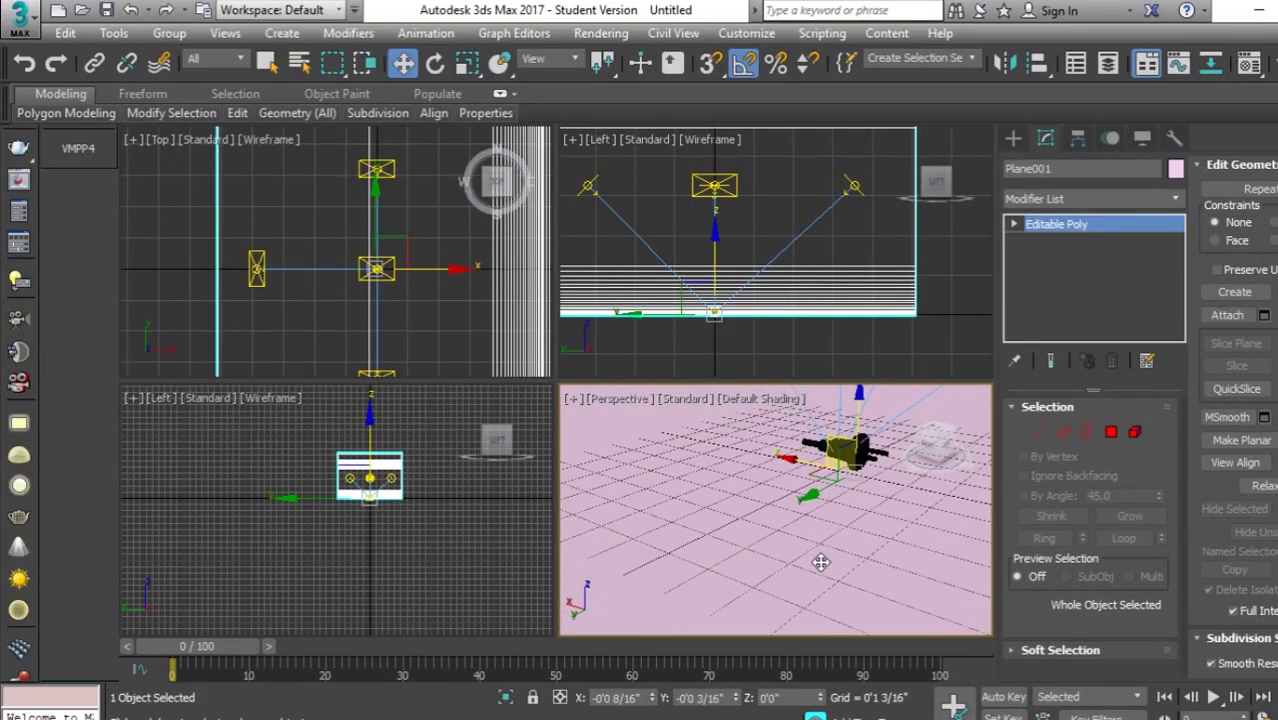
scroll(820, 563, up, 2)
alt+middle_drag(820, 563, 845, 527)
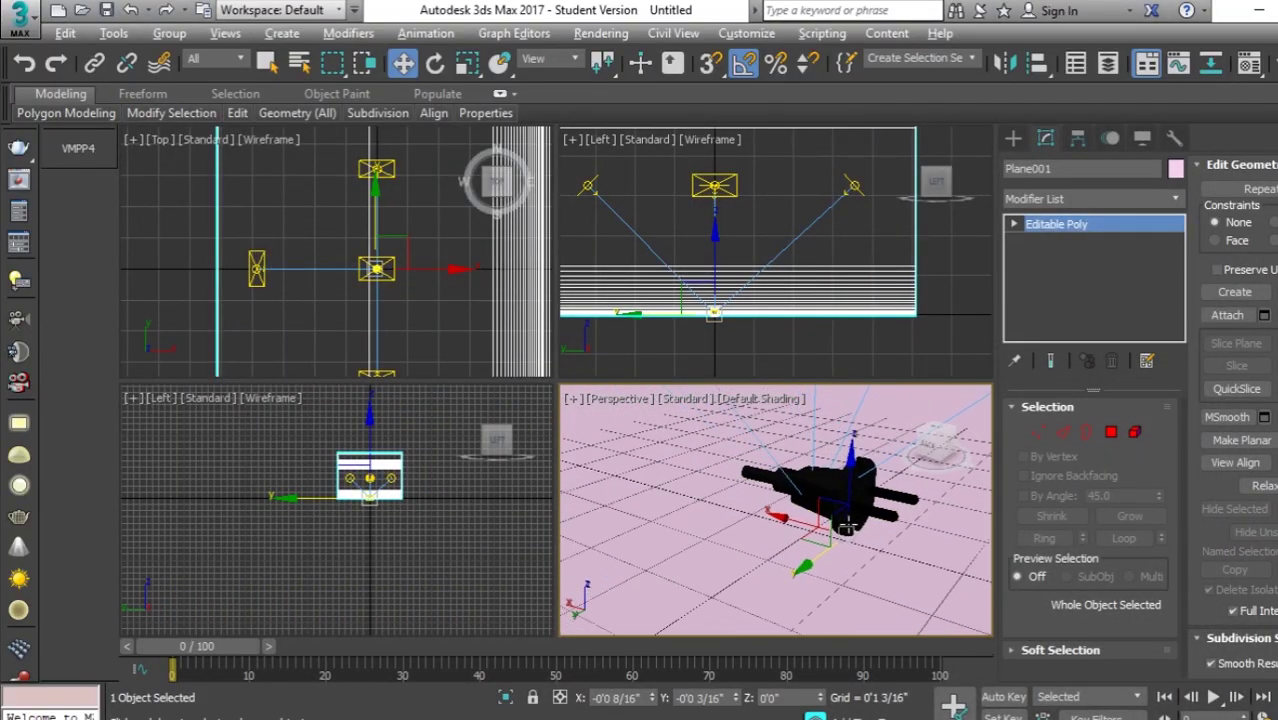
scroll(845, 527, down, 2)
alt+middle_drag(835, 480, 819, 376)
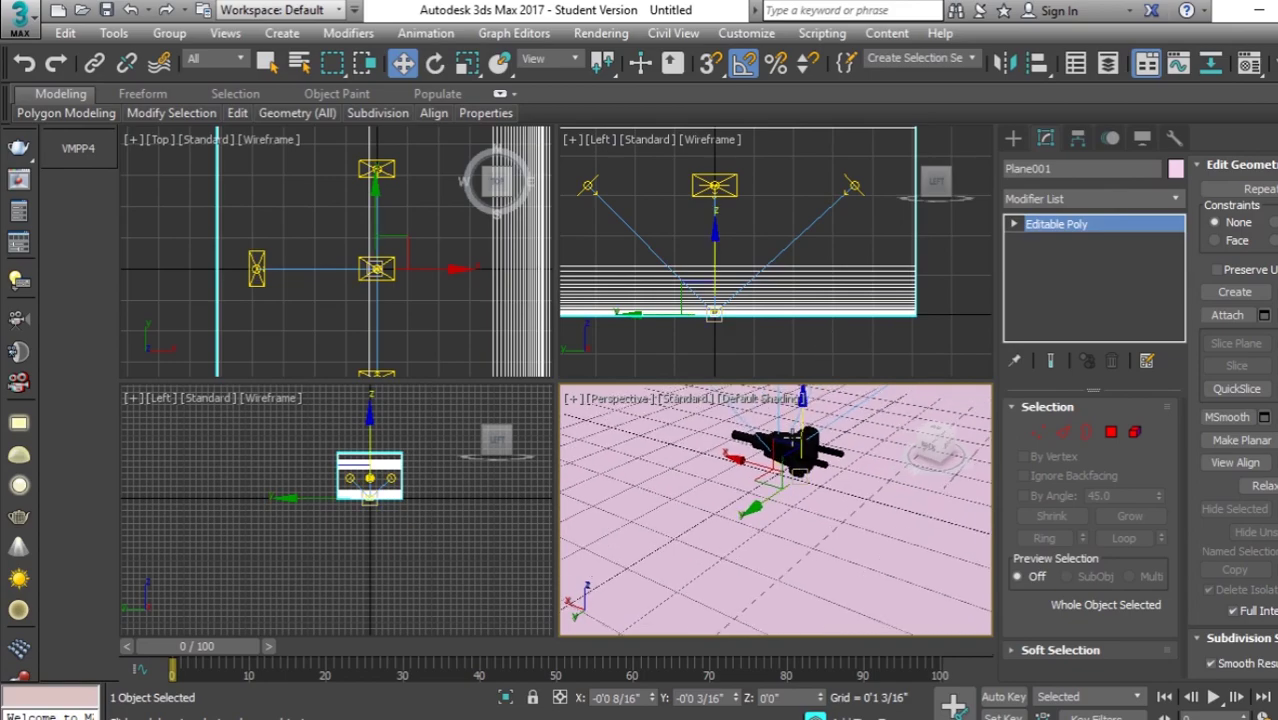
scroll(788, 446, up, 4)
click(787, 440)
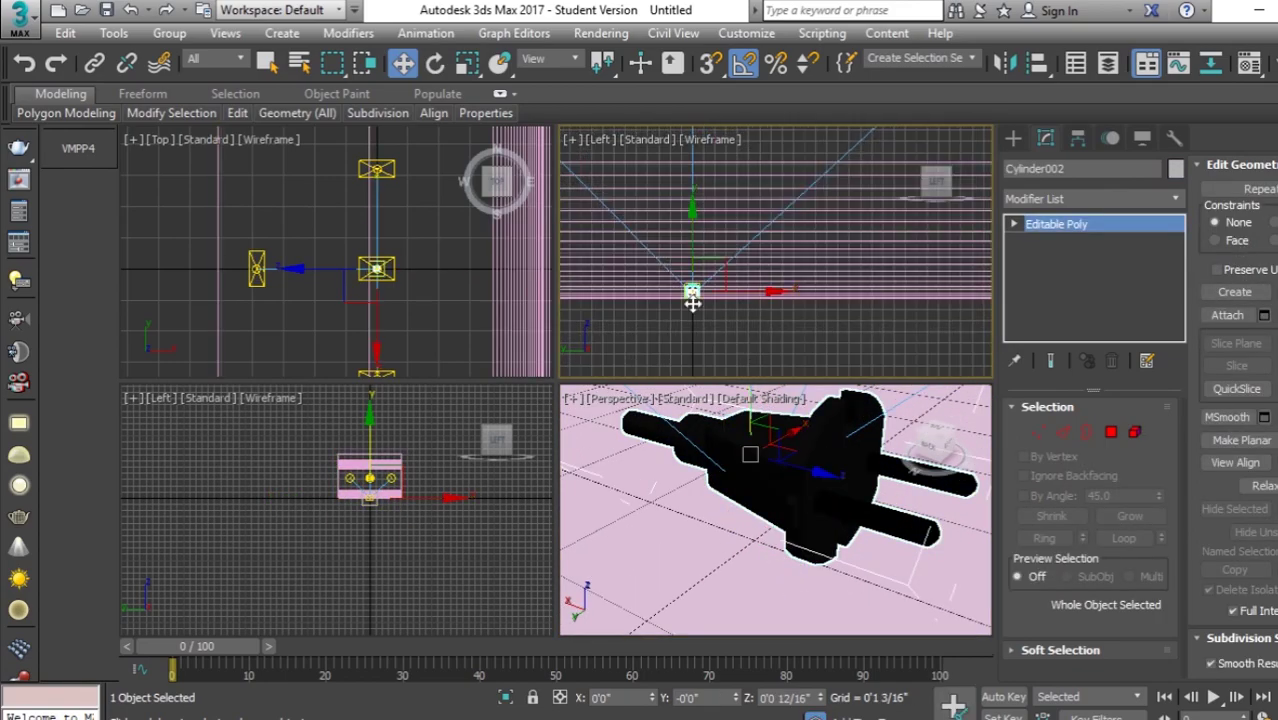
key(z)
mouse_move(806, 468)
alt+middle_down()
mouse_move(812, 458)
mouse_move(741, 430)
alt+middle_up()
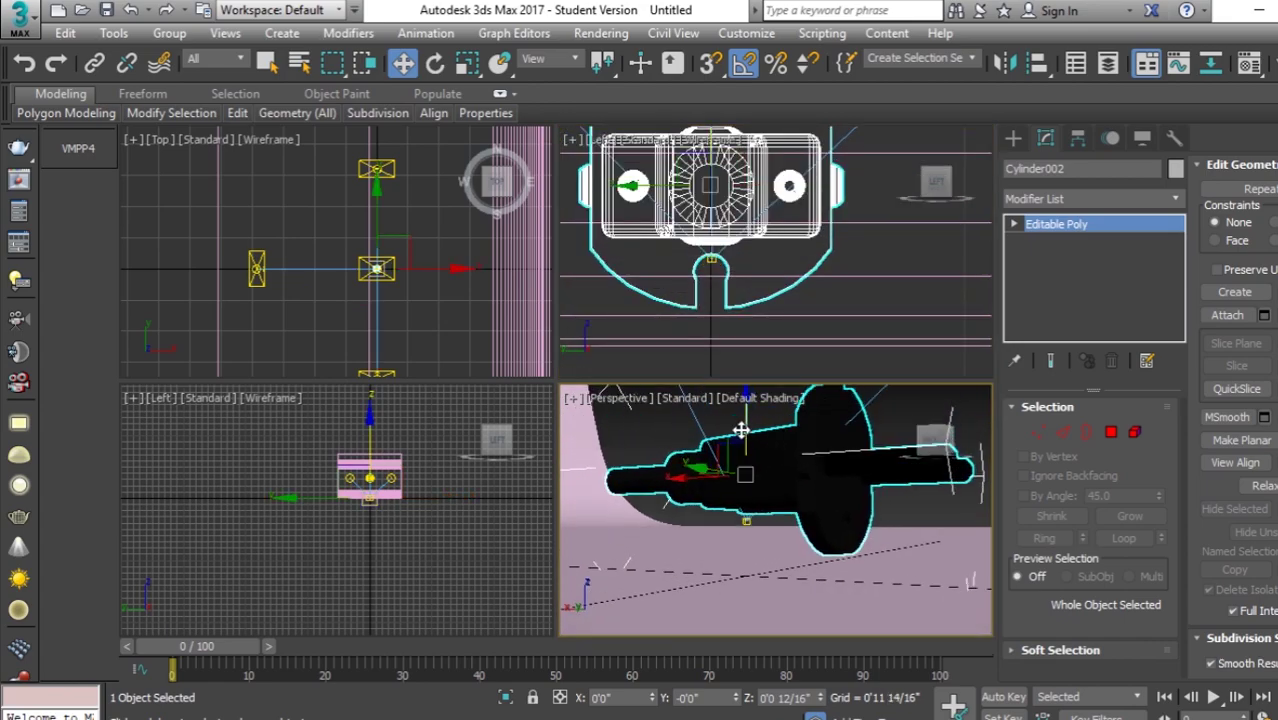
mouse_move(745, 436)
mouse_down()
mouse_move(747, 456)
mouse_move(747, 440)
mouse_up()
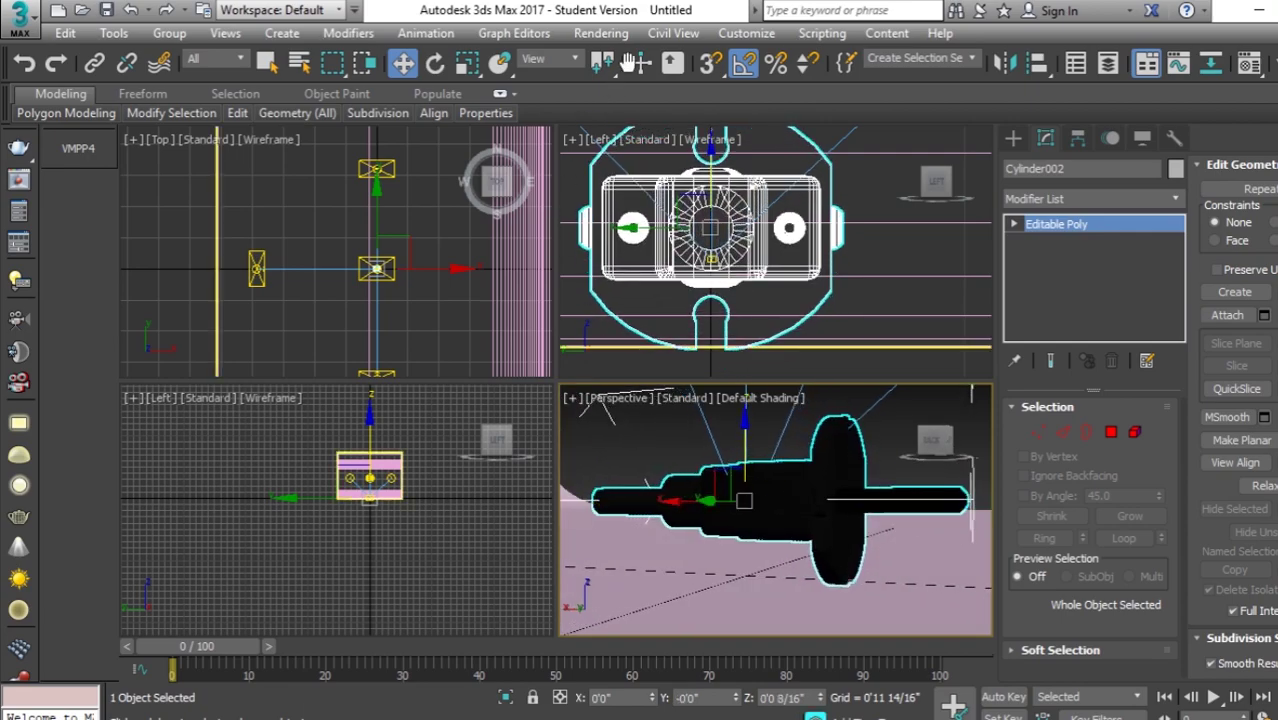
- Rotate the plug to a new tilt and lower it slightly along Z
click(432, 68)
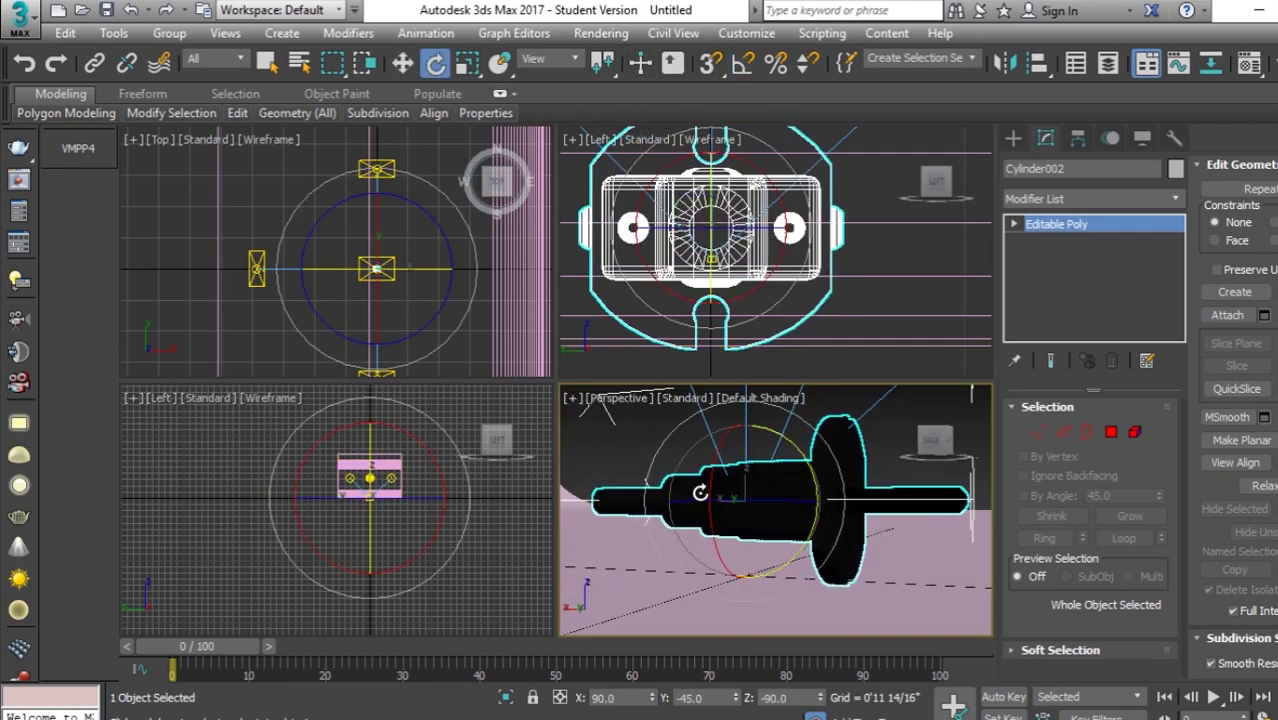
drag(648, 461, 642, 505)
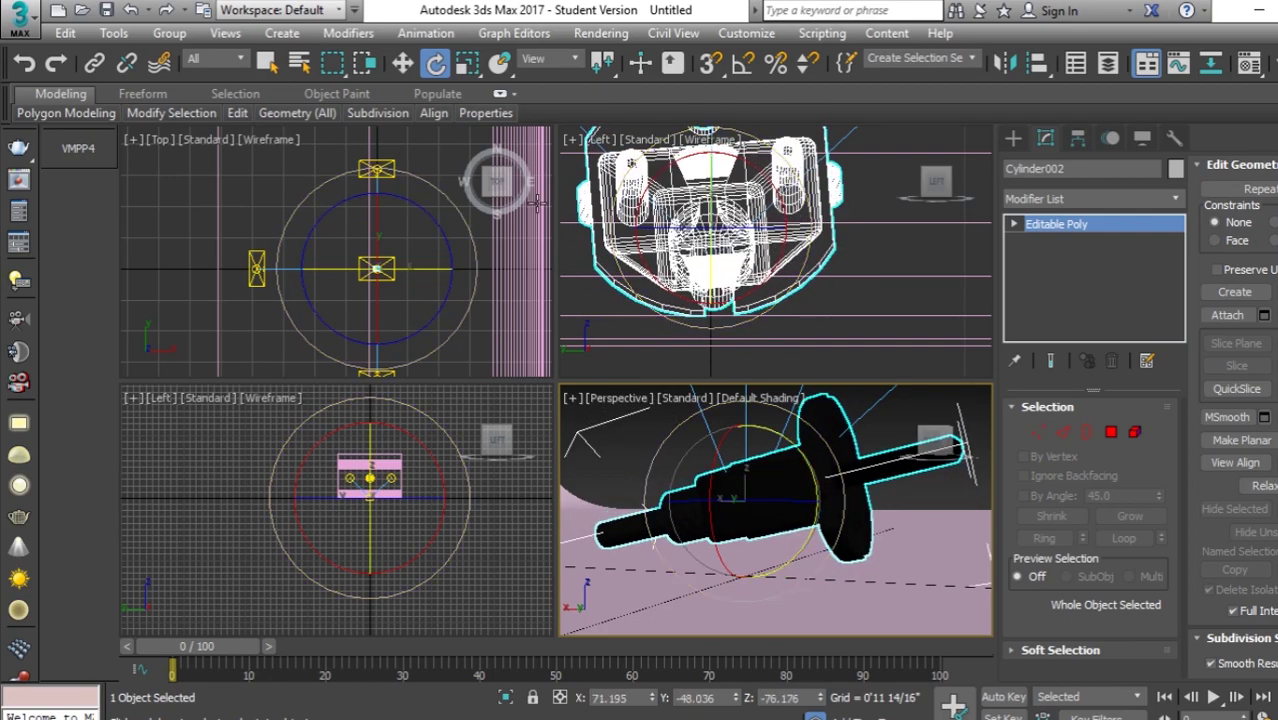
click(403, 64)
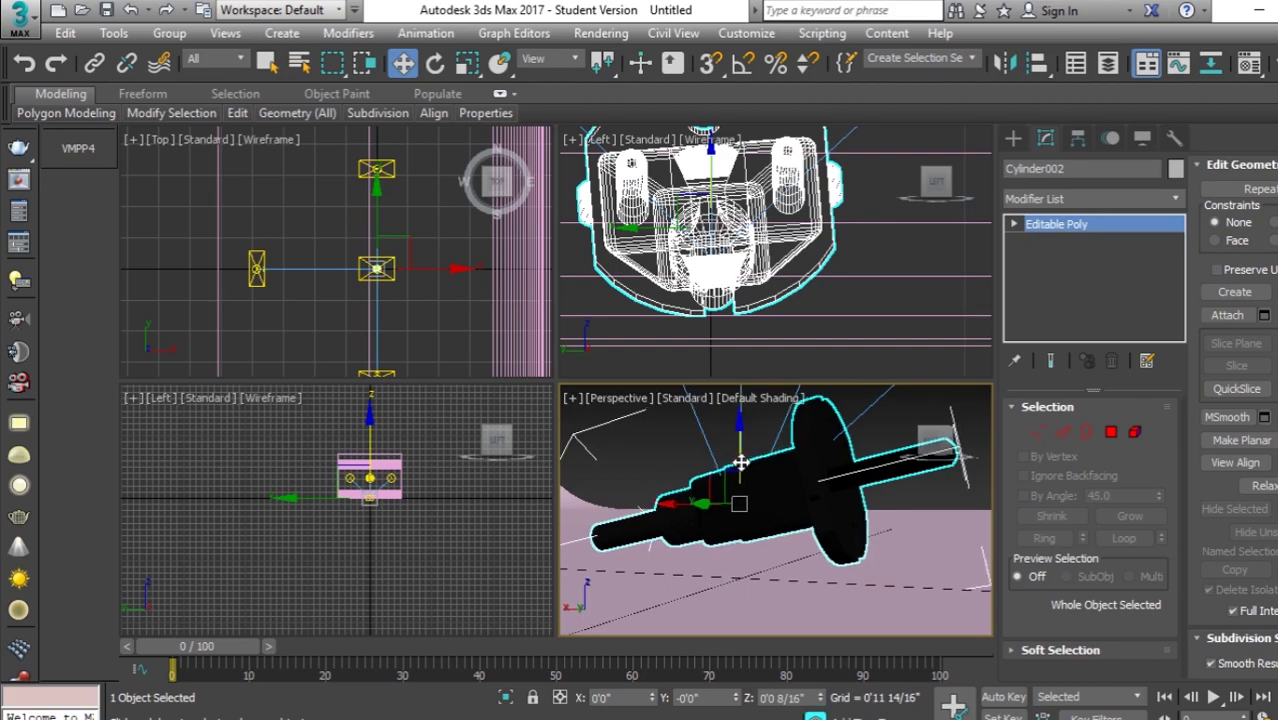
mouse_move(747, 459)
mouse_down()
mouse_move(741, 491)
mouse_move(787, 525)
mouse_up()
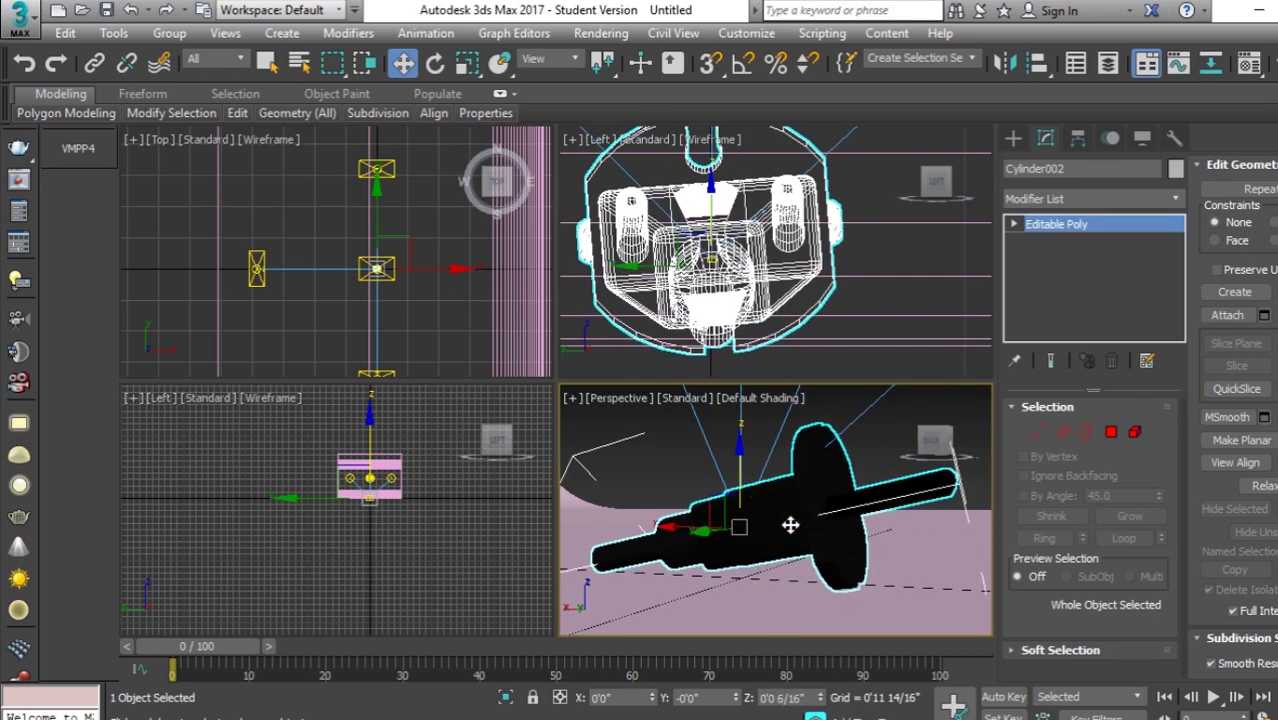
alt+middle_drag(787, 525, 689, 533)
- Rotate the plug in the Top view to a diagonal angle (X 71.195, Y -48.036, Z -135.736)
scroll(689, 533, down, 3)
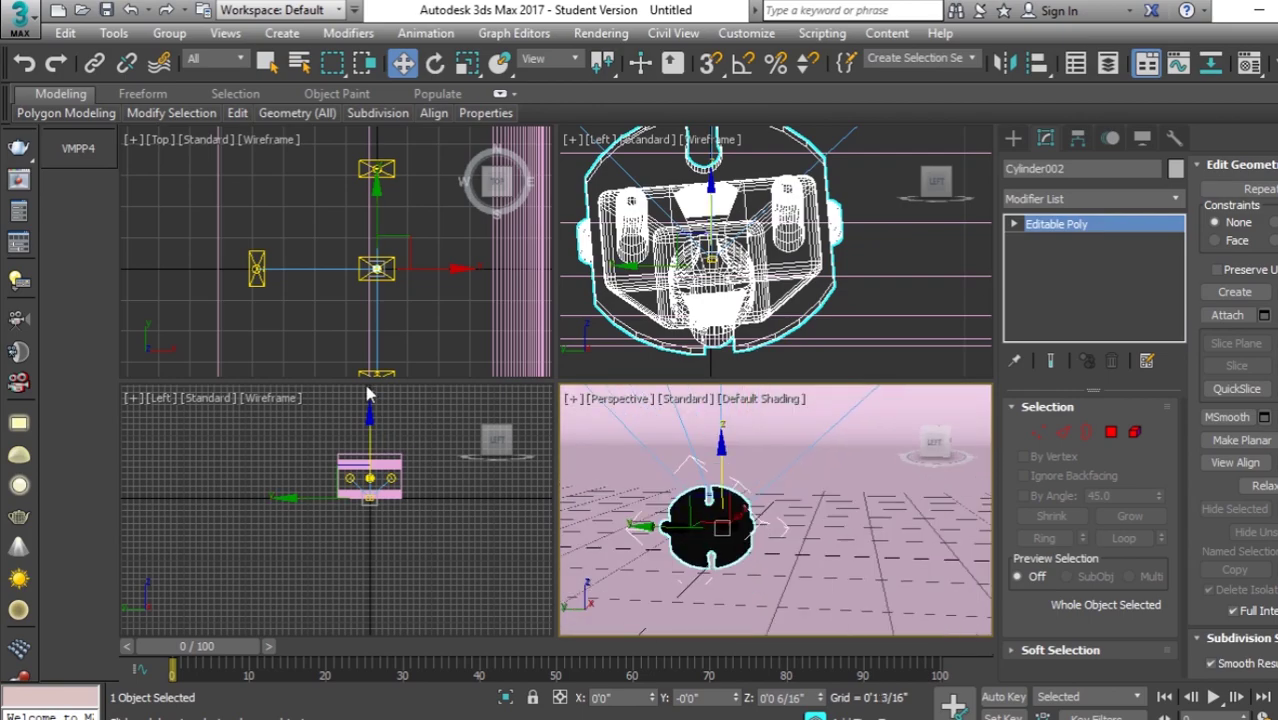
scroll(395, 297, down, 3)
scroll(410, 200, up, 2)
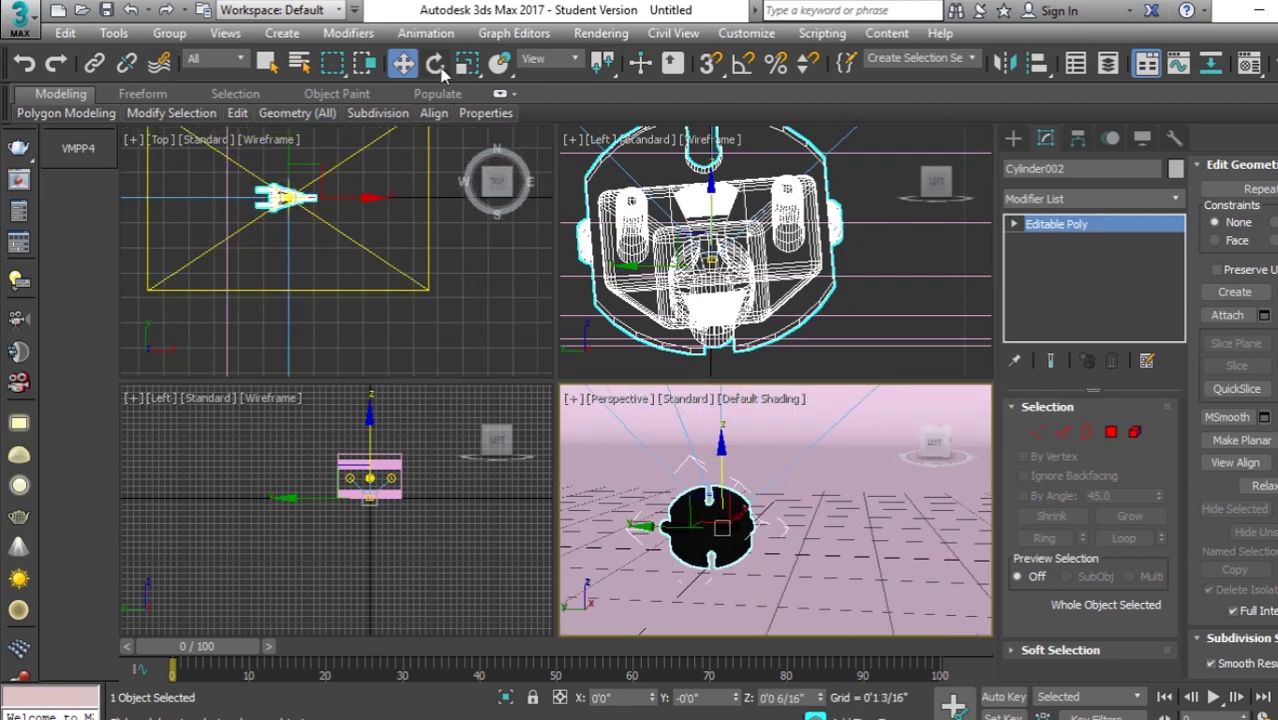
click(435, 63)
middle_drag(353, 191, 348, 233)
drag(377, 210, 397, 337)
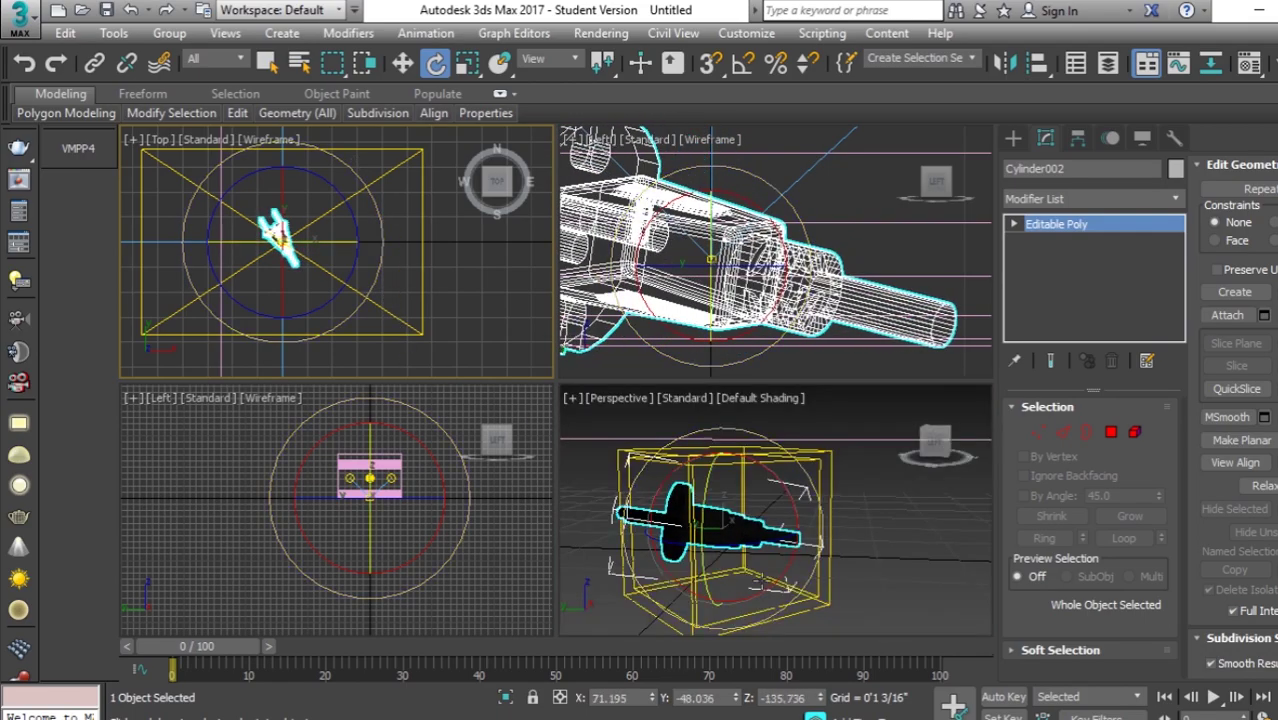
mouse_move(870, 580)
alt+middle_down()
mouse_move(922, 584)
mouse_move(752, 468)
mouse_move(840, 470)
alt+middle_up()
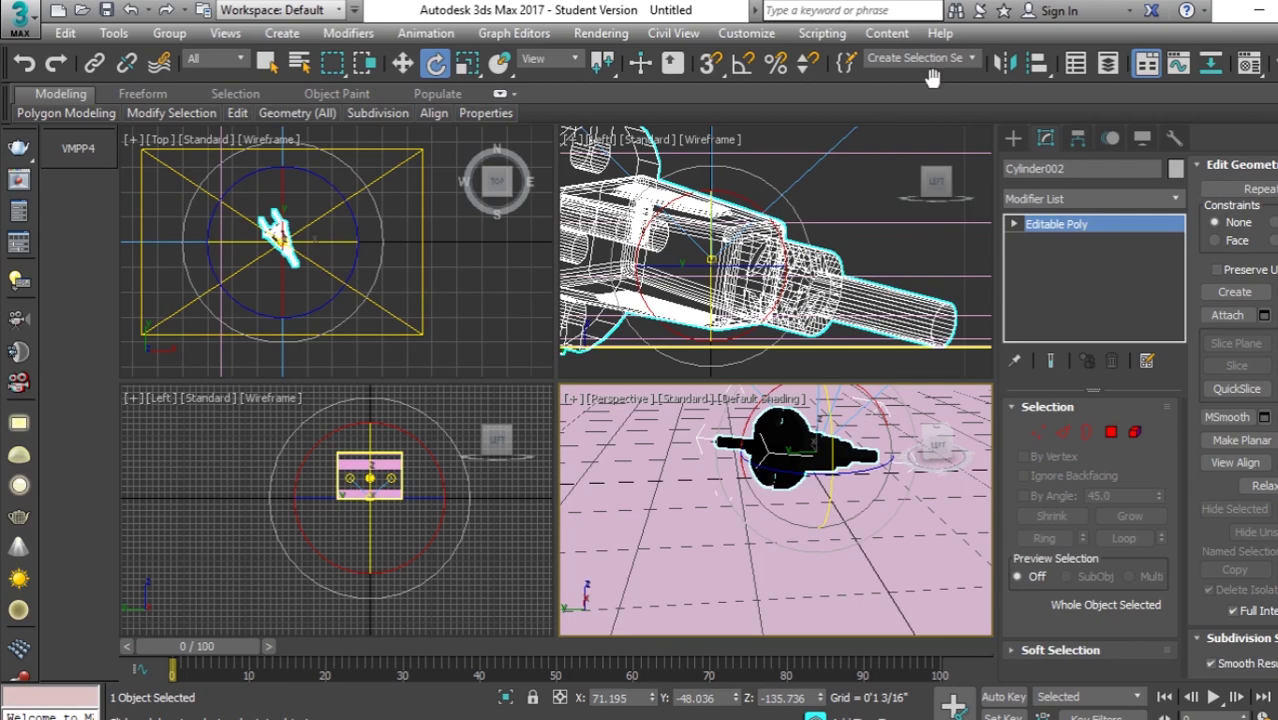
- Mirror plug Cylinder002 across the Y axis with No Clone
click(999, 66)
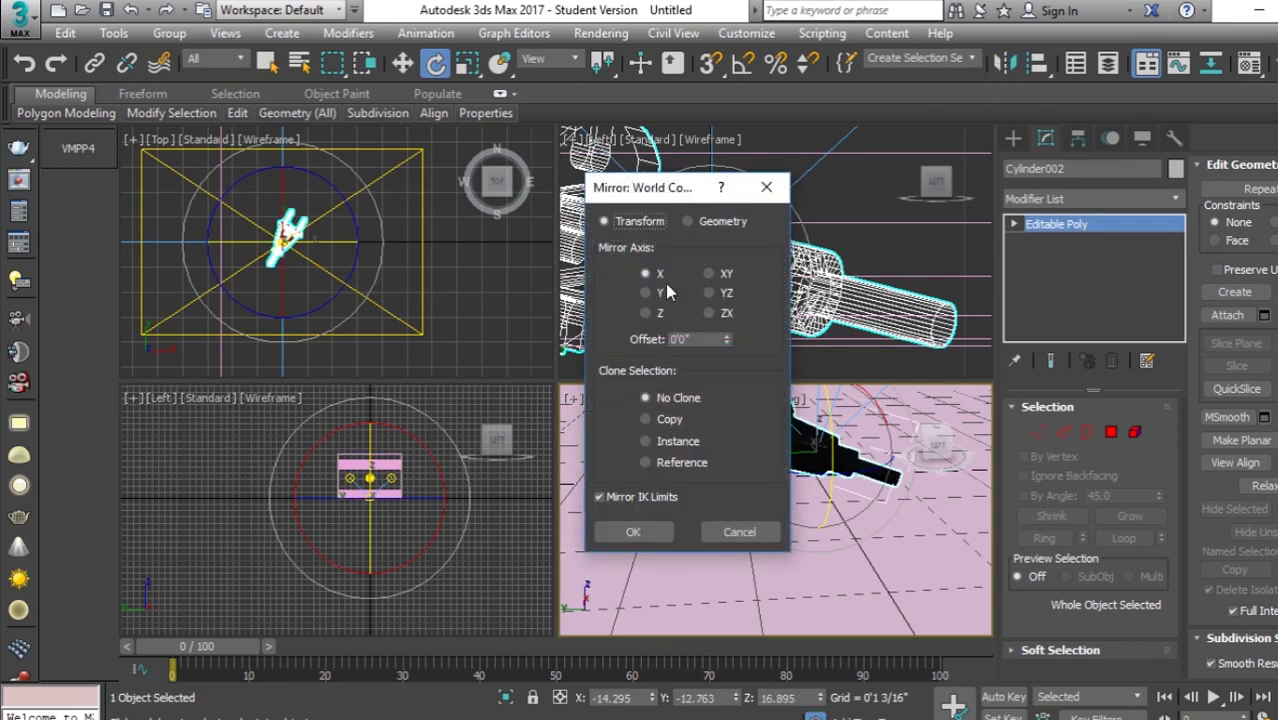
click(656, 296)
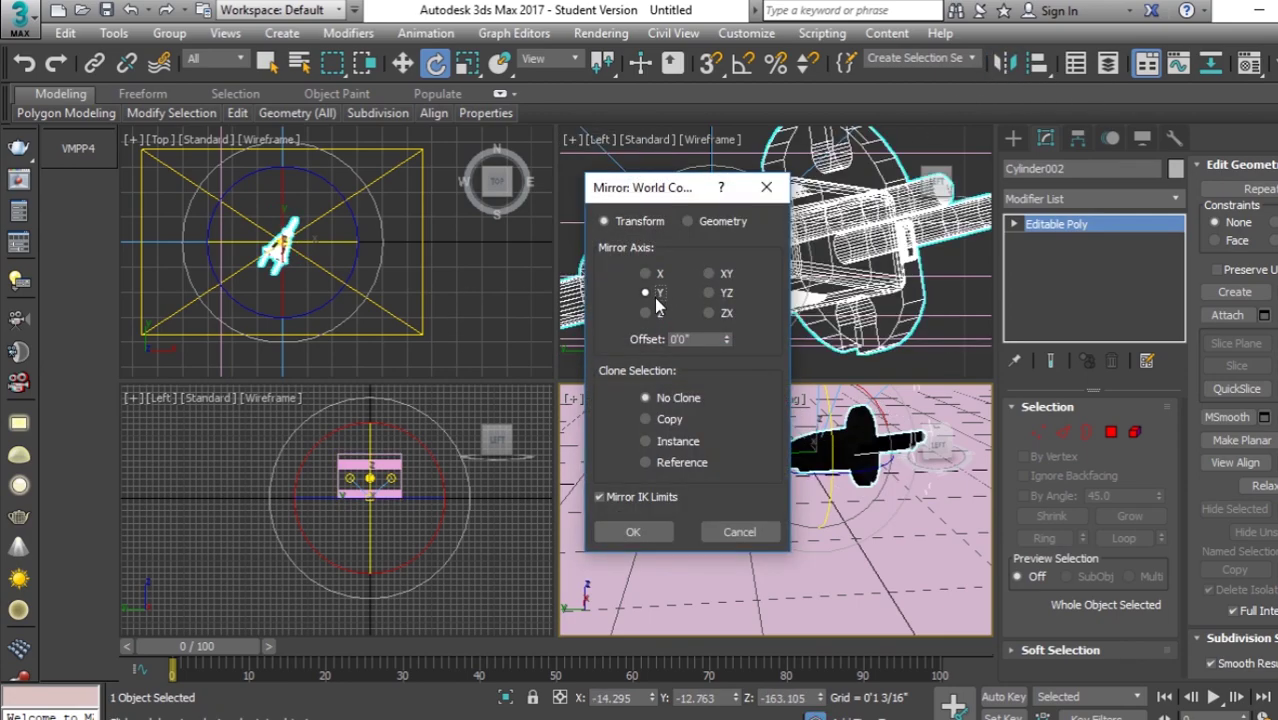
click(632, 532)
alt+middle_drag(745, 490, 776, 511)
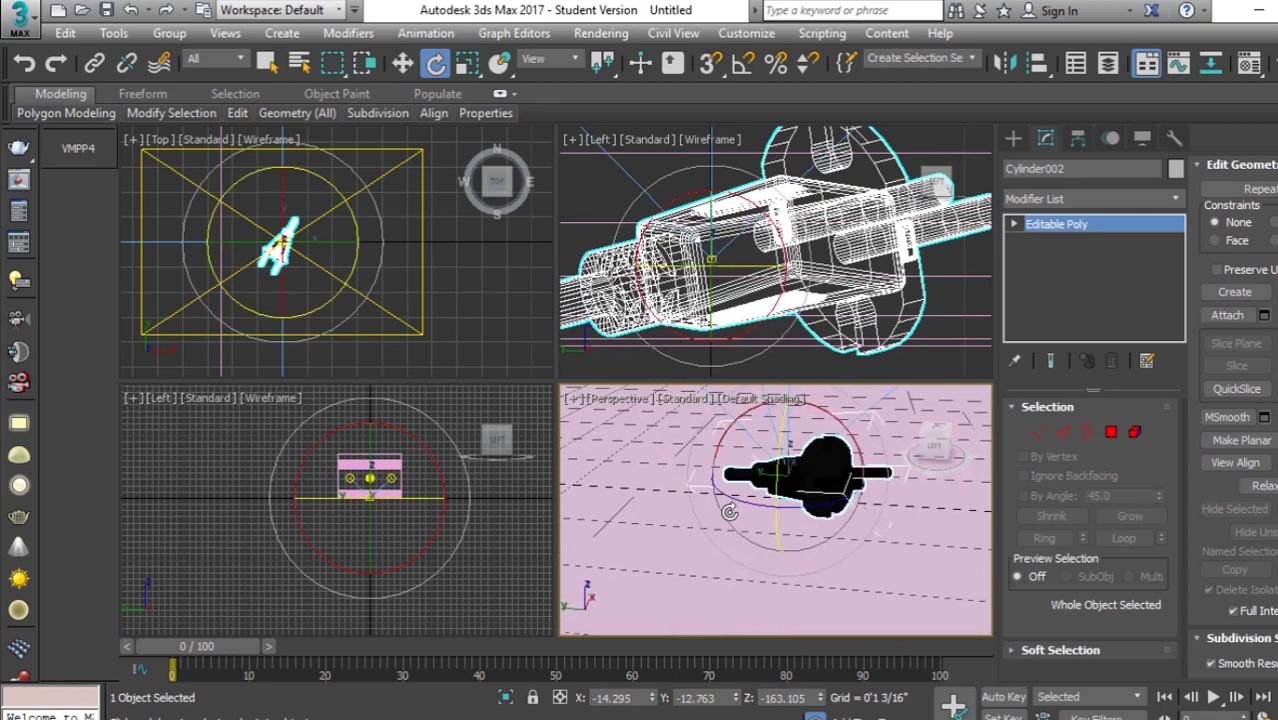
click(402, 62)
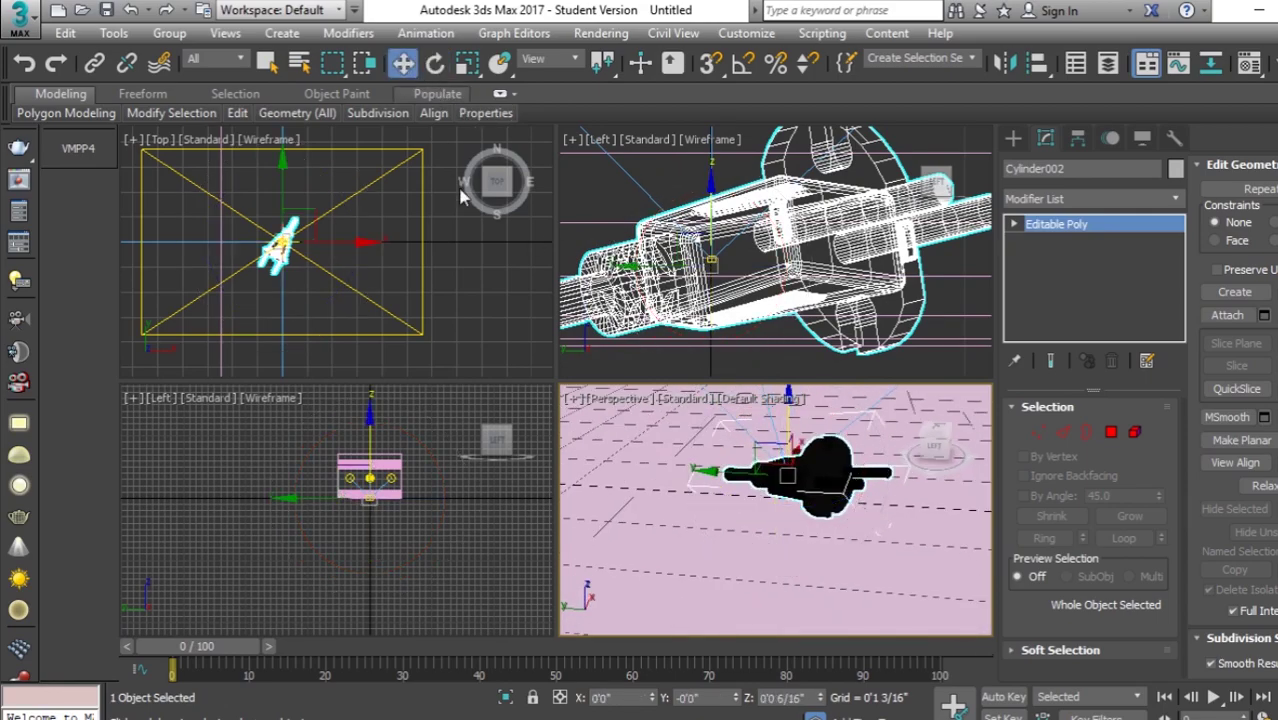
- Assign Plane001 the unused material 17 - Default with a near-white diffuse of 243
click(424, 278)
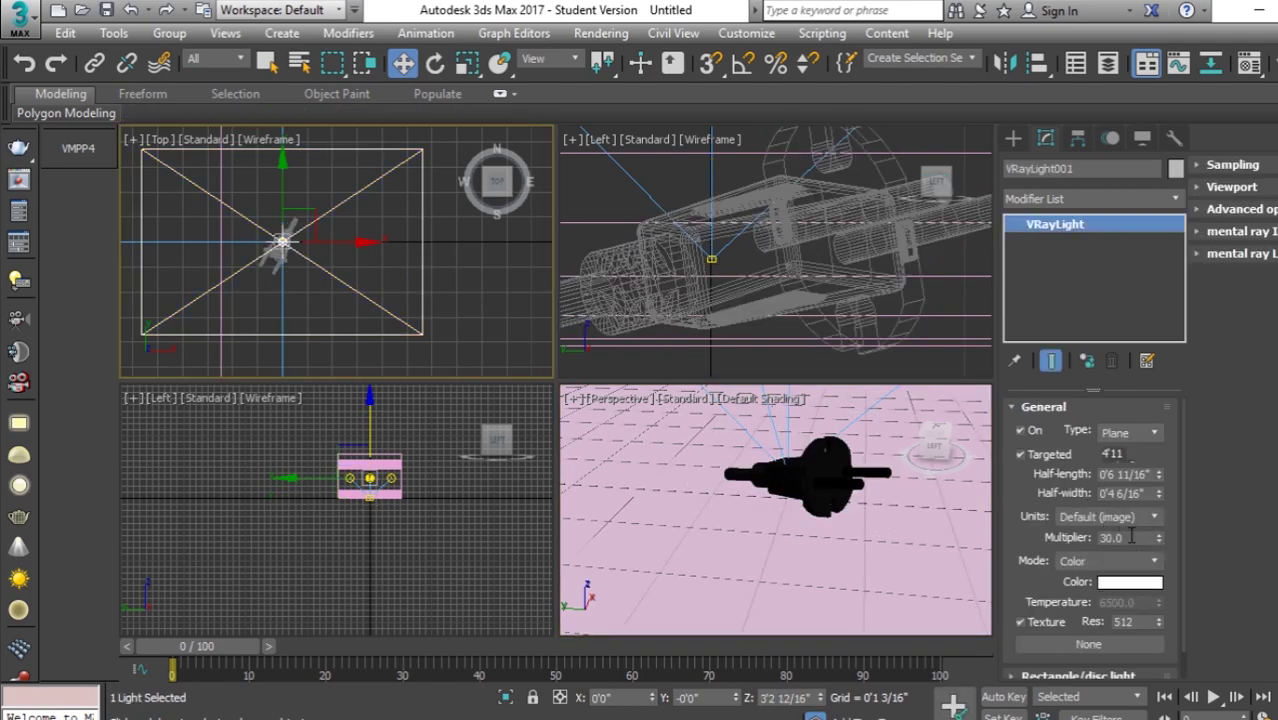
click(909, 554)
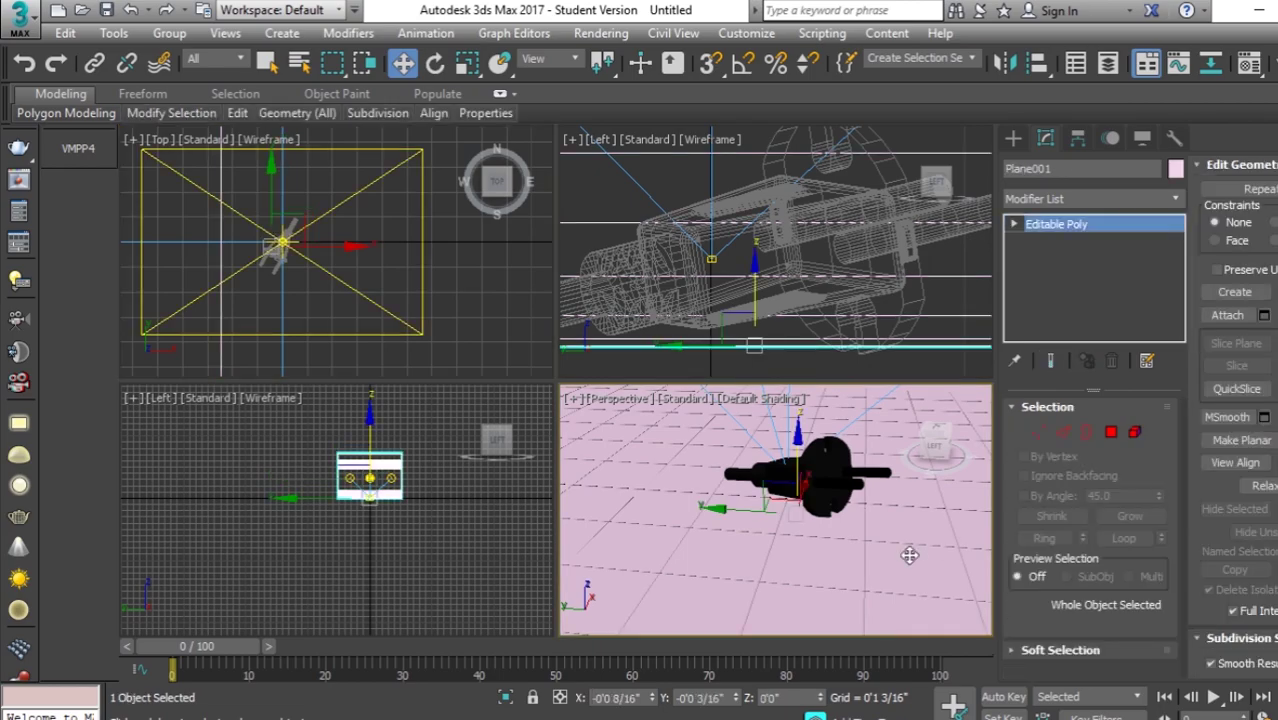
key(m)
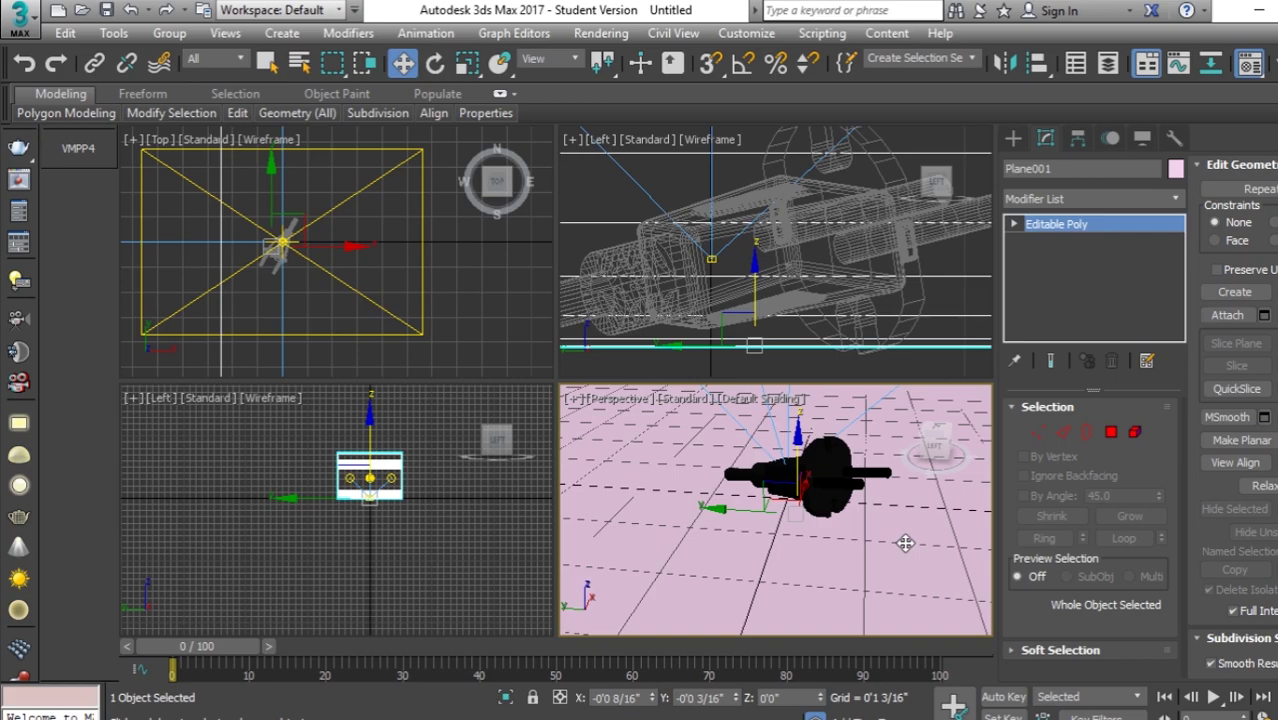
click(410, 262)
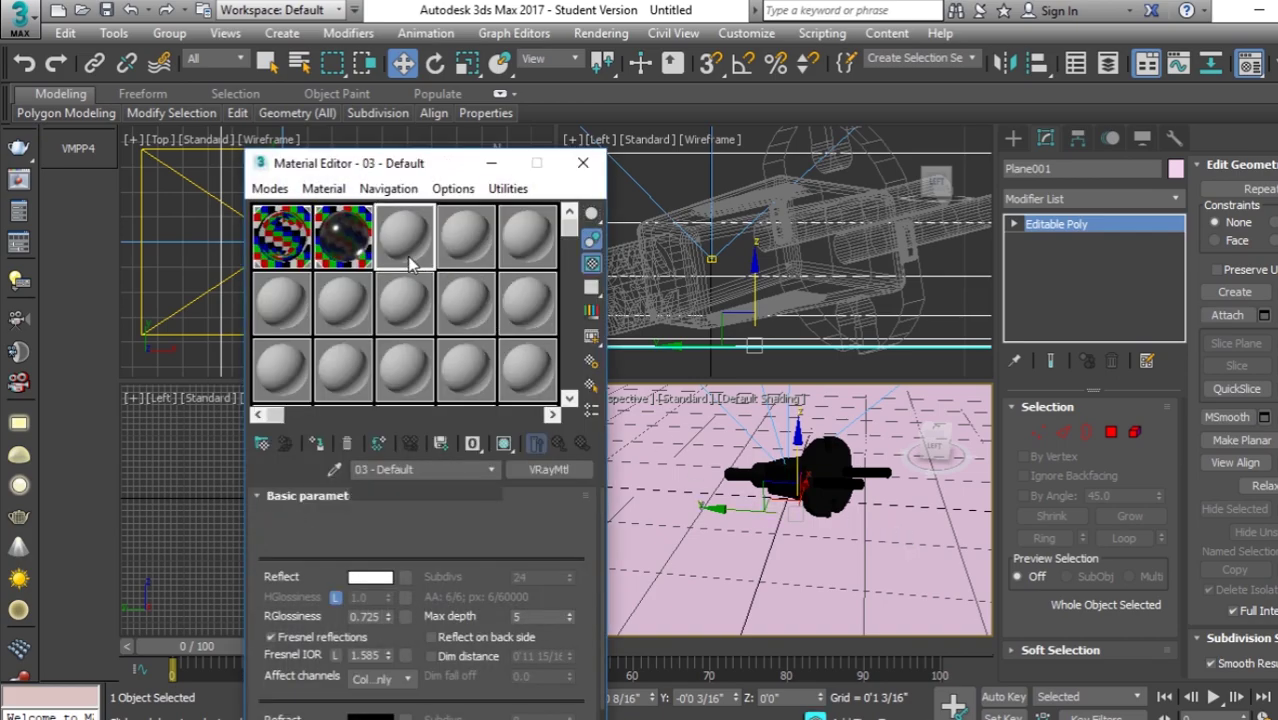
click(520, 380)
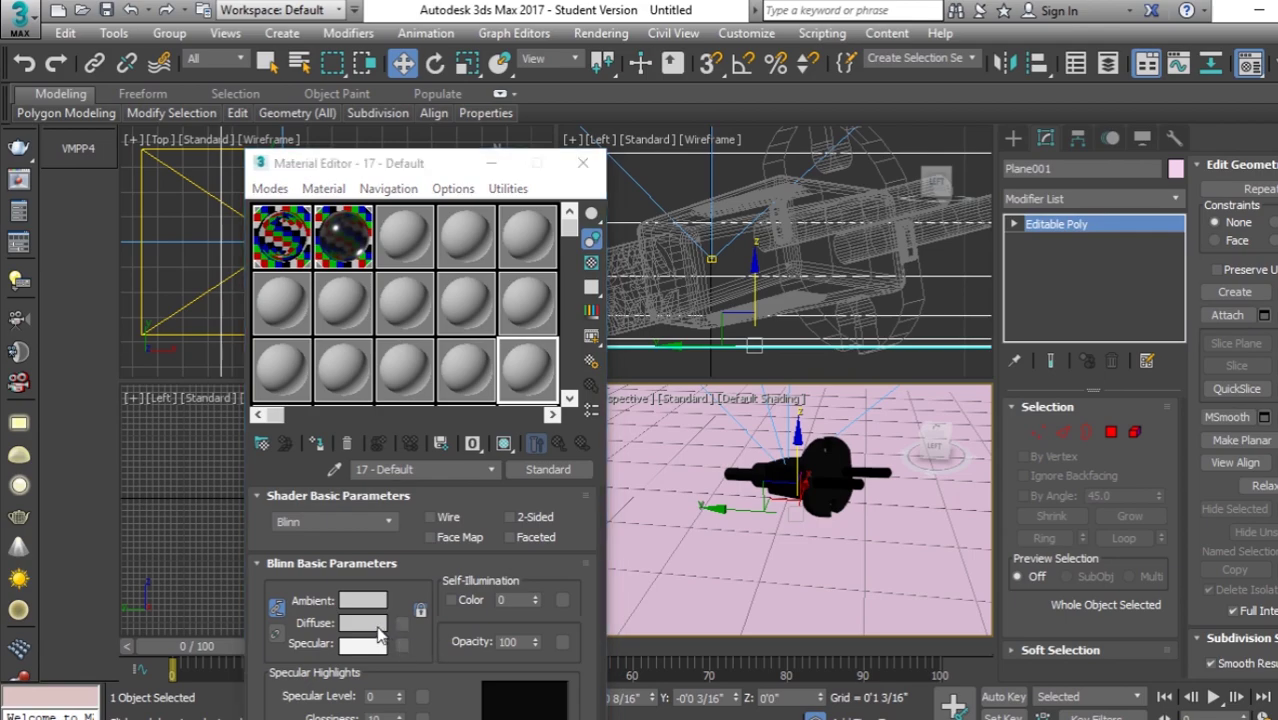
click(380, 623)
drag(594, 232, 596, 280)
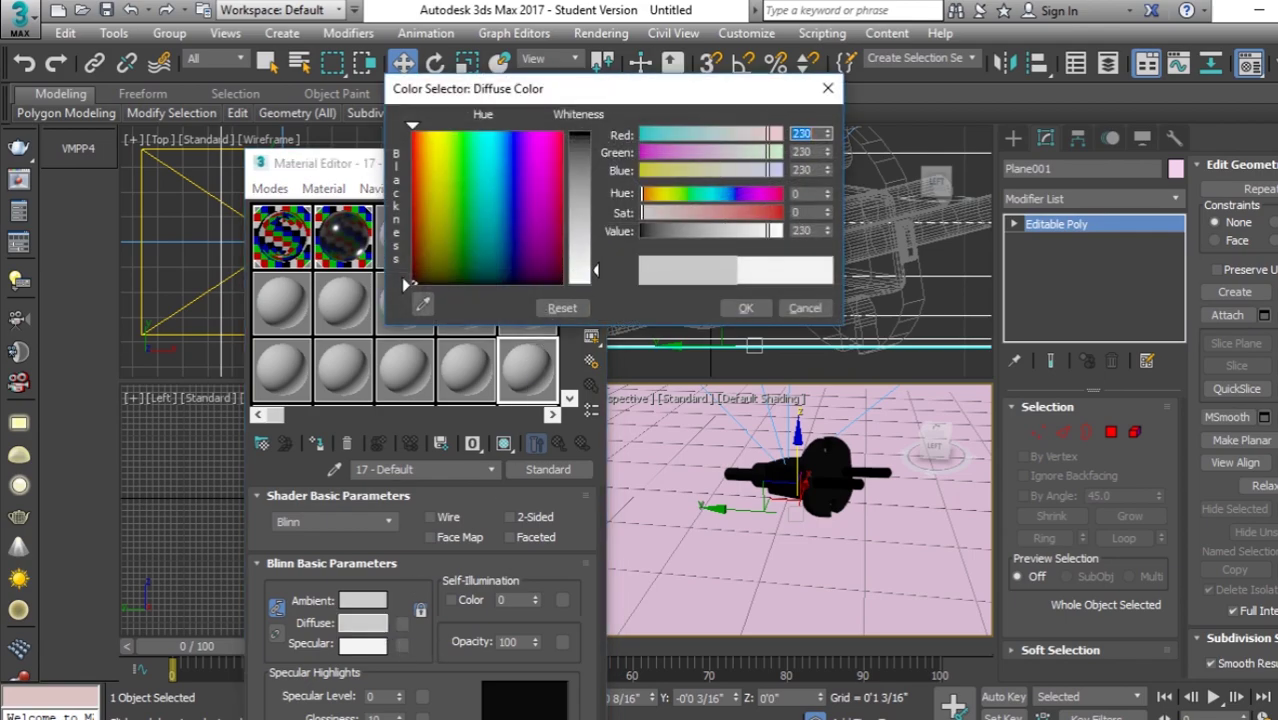
click(746, 309)
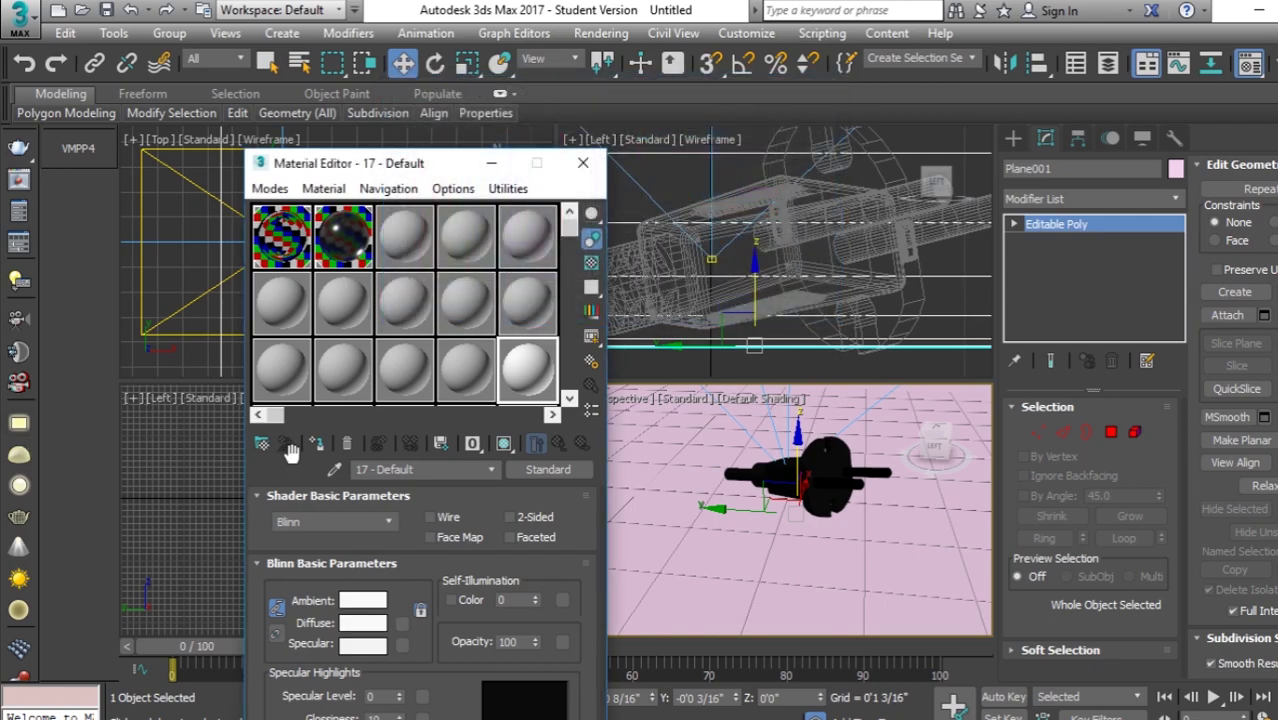
click(320, 449)
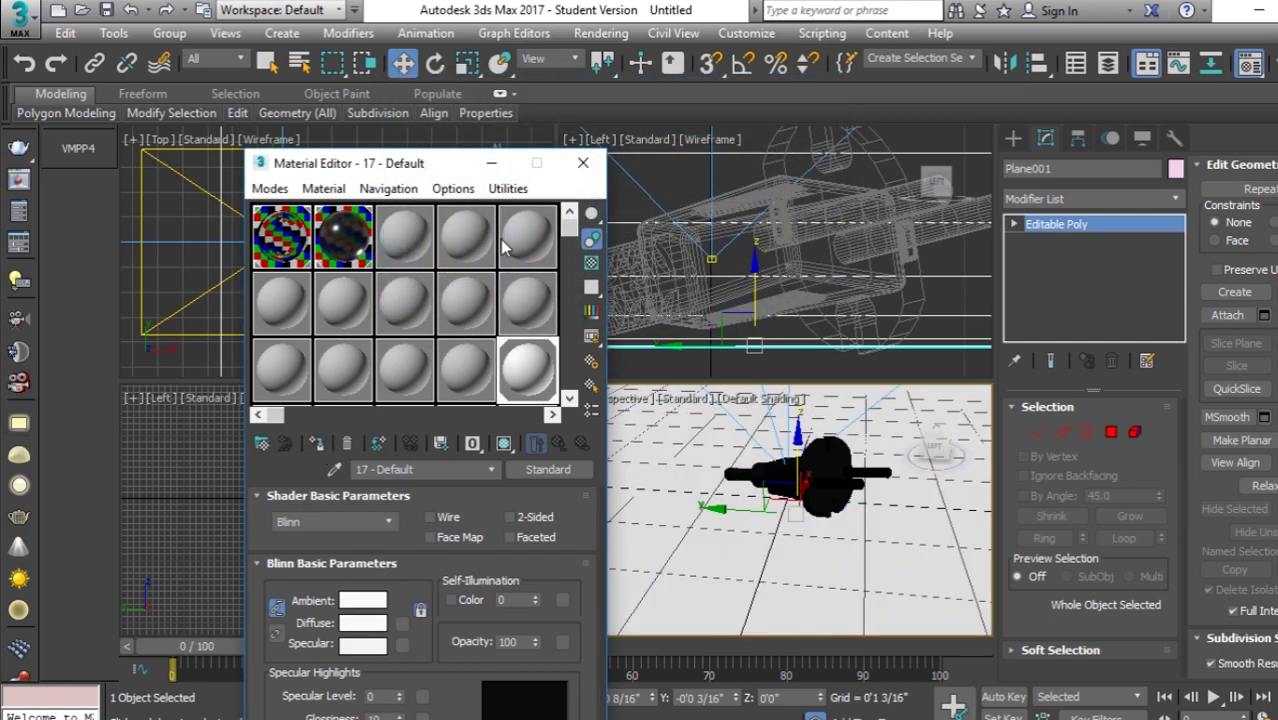
click(582, 165)
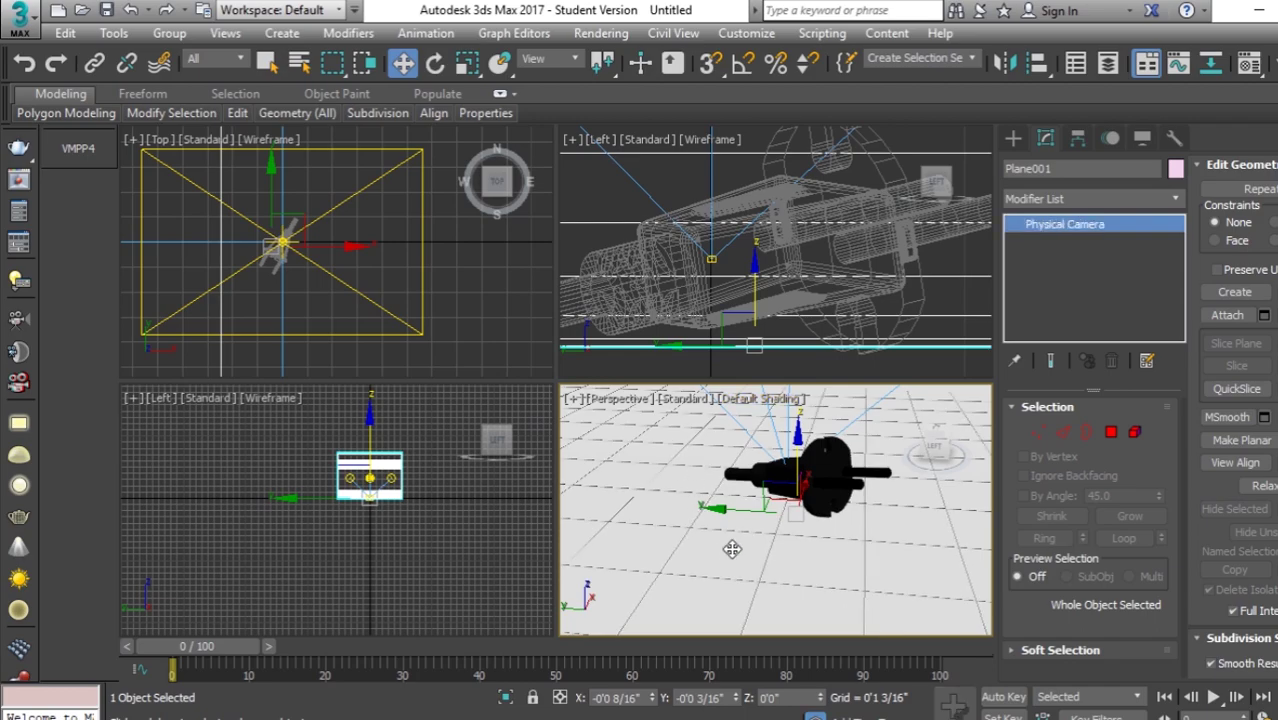
- Create a physical camera from the Perspective view and start a V-Ray production render
key(ctrl+c)
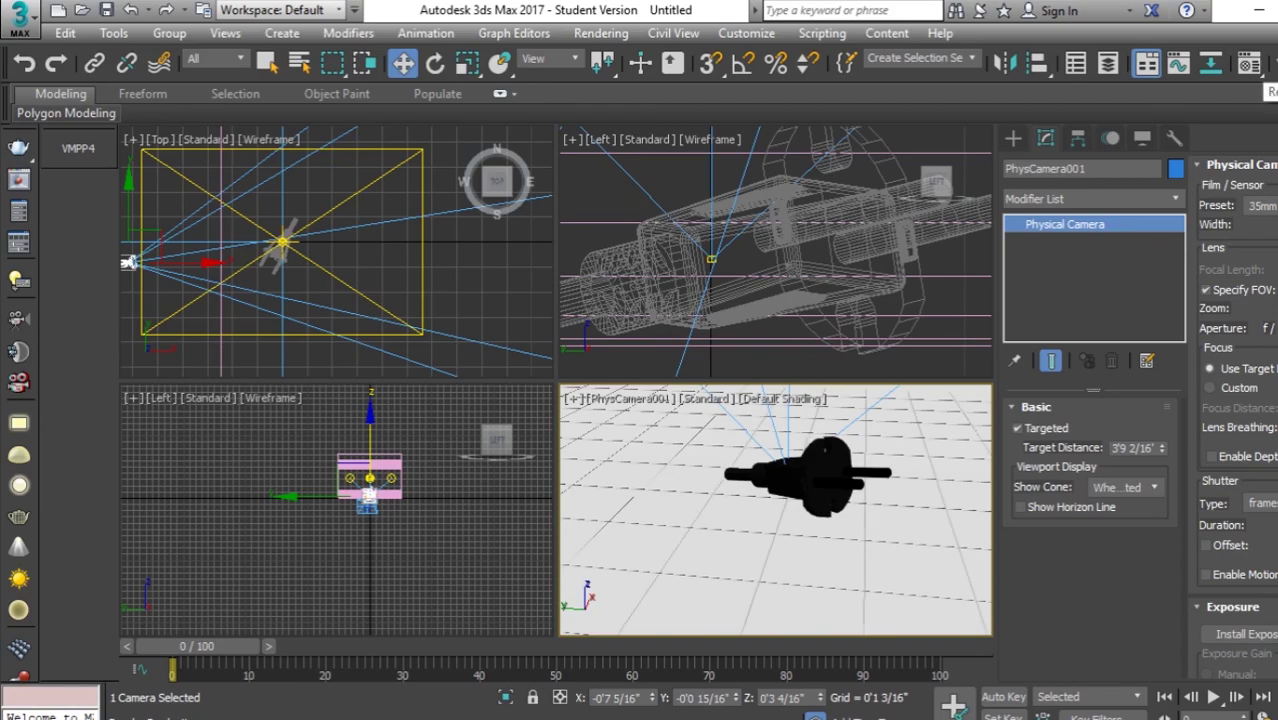
click(1249, 63)
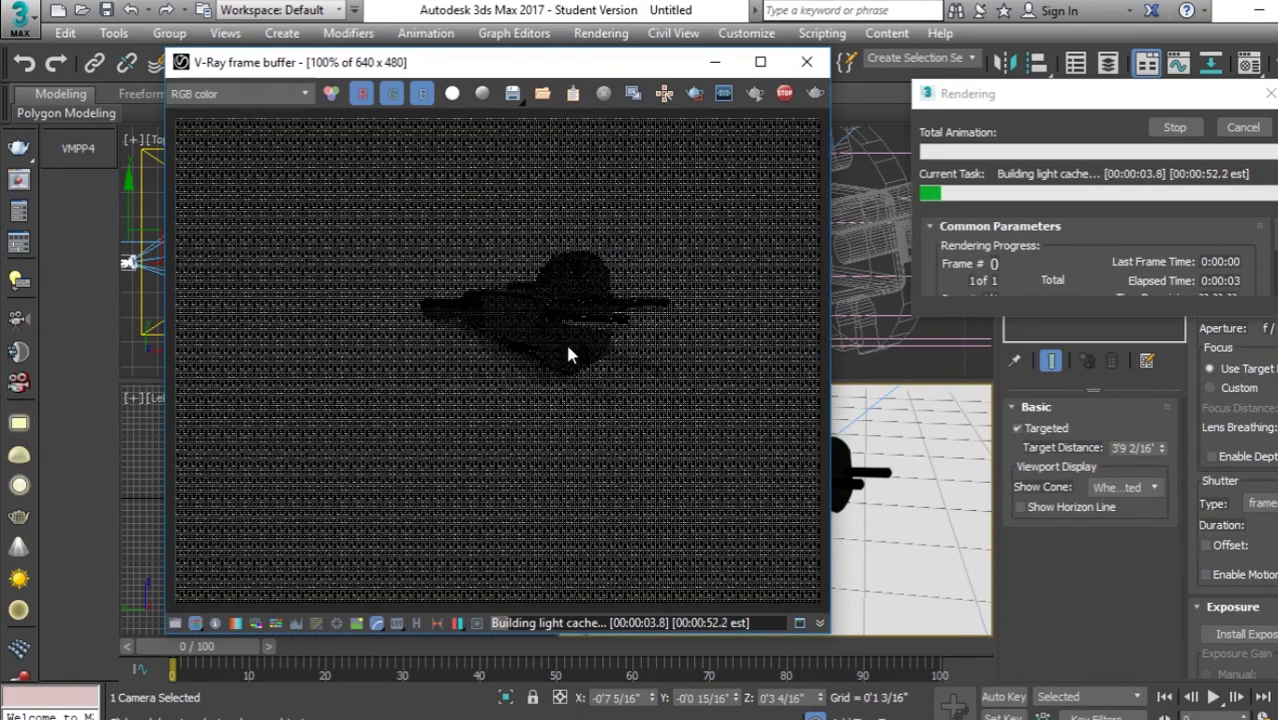
- Abort the grainy 640x480 V-Ray test render and close the frame buffer
scroll(564, 342, down, 2)
scroll(564, 330, up, 2)
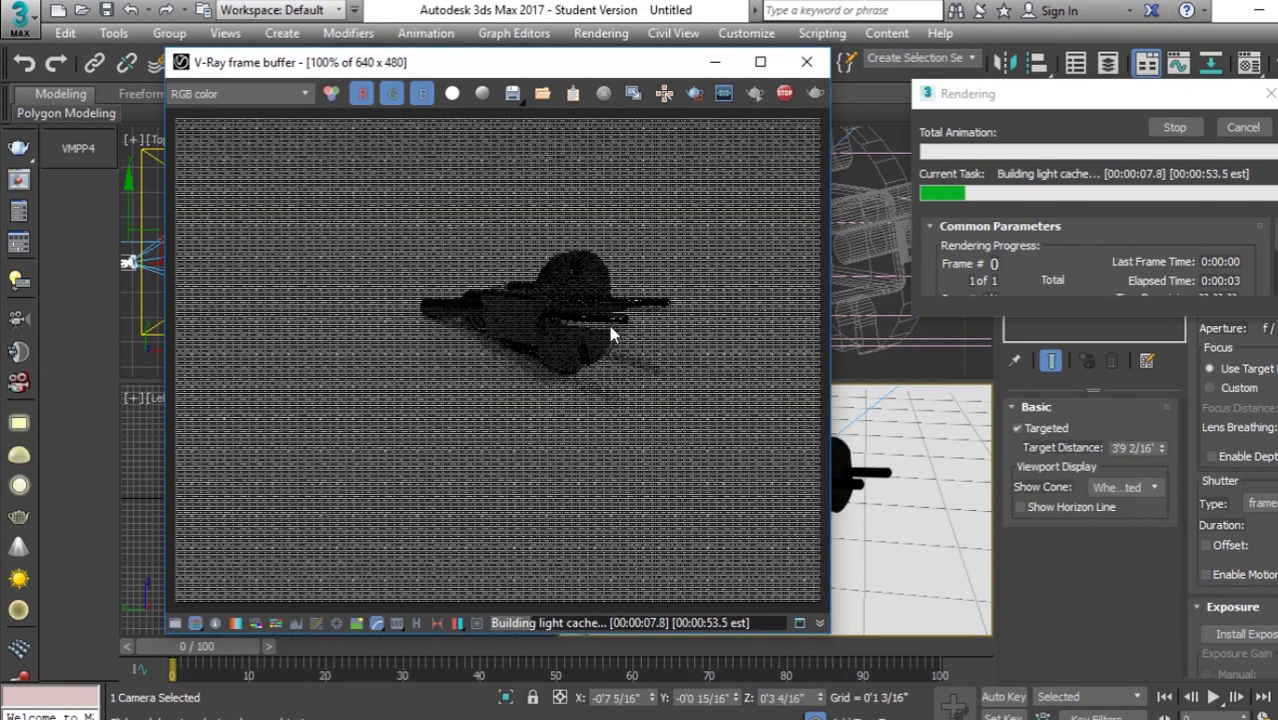
scroll(609, 327, down, 2)
scroll(580, 318, up, 2)
scroll(583, 327, up, 1)
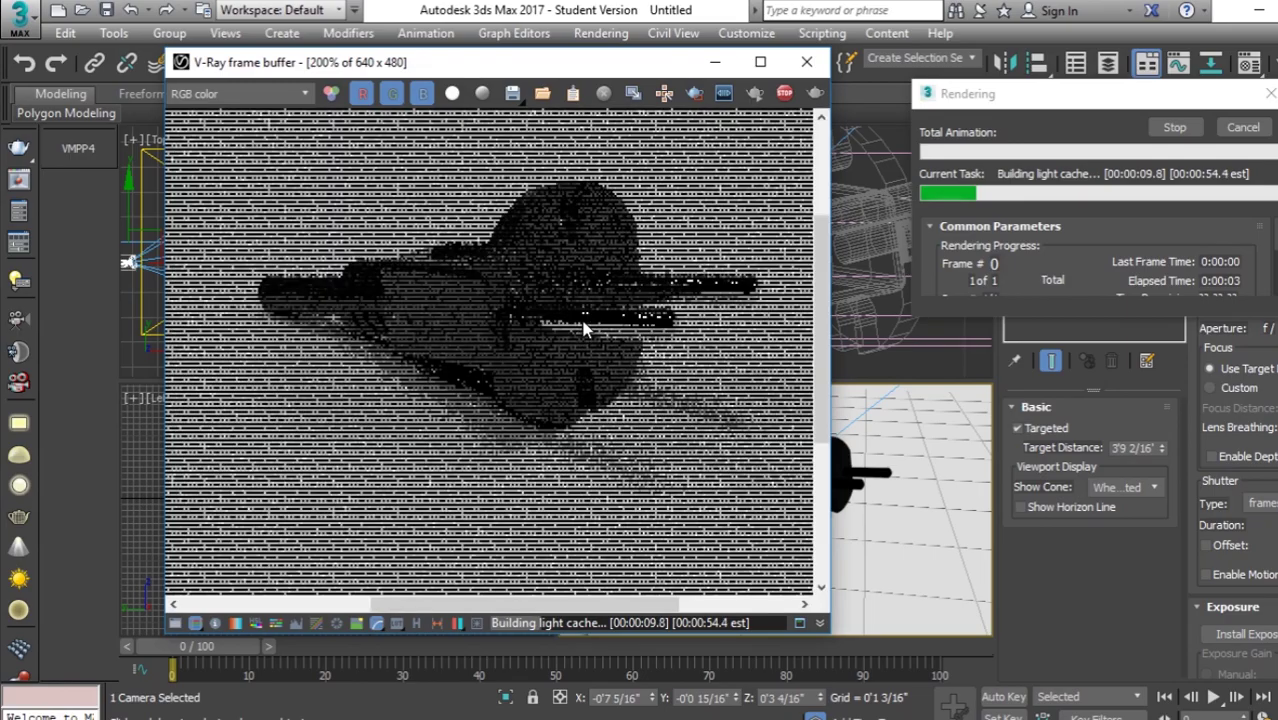
scroll(583, 328, down, 1)
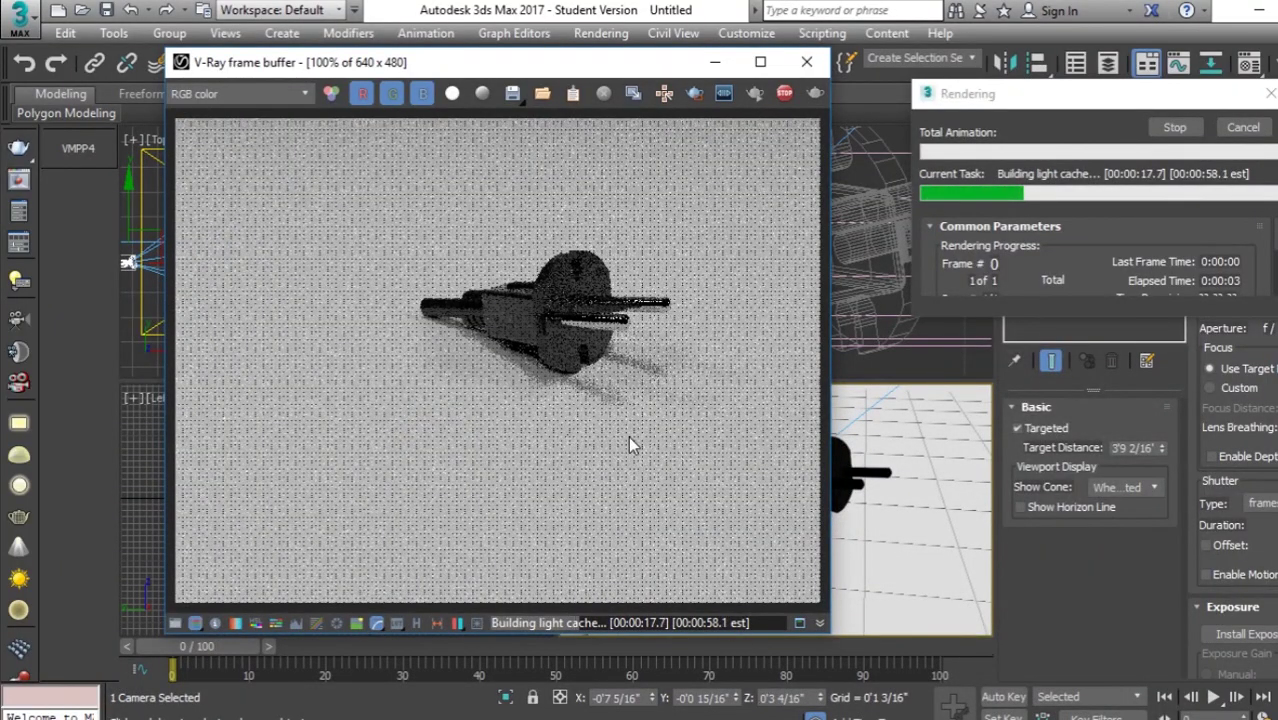
scroll(583, 341, up, 2)
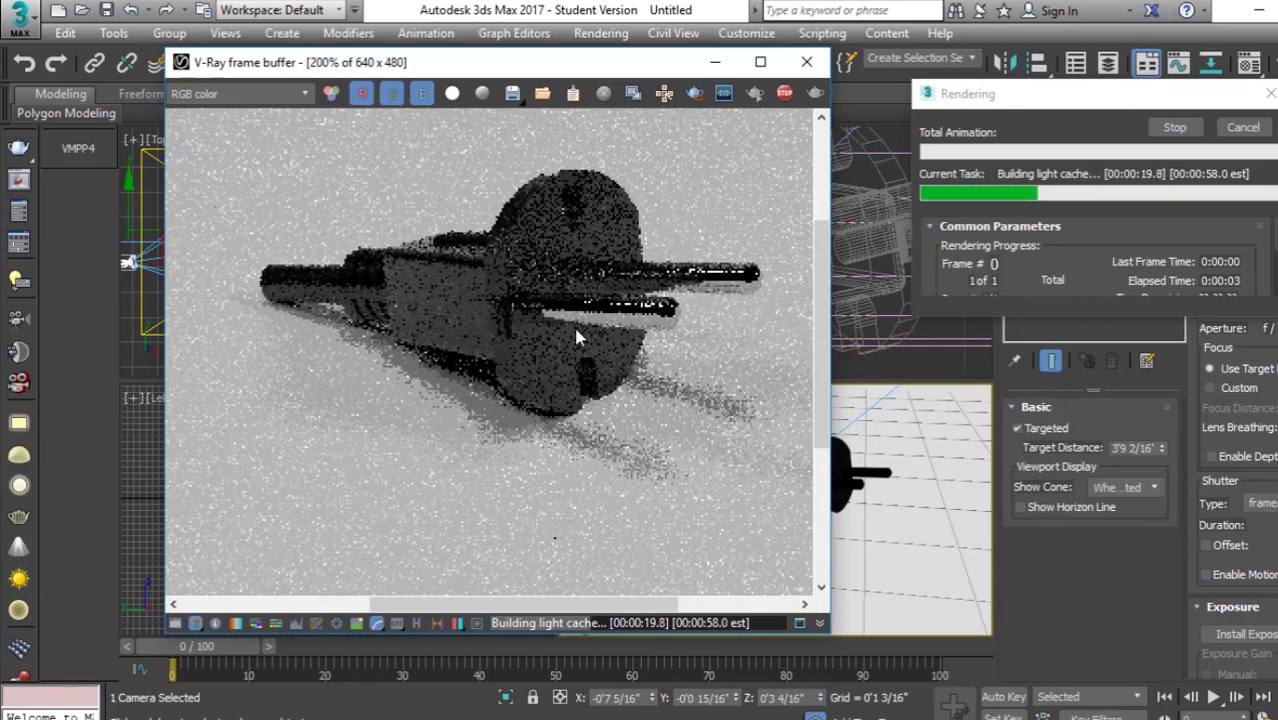
scroll(577, 337, down, 2)
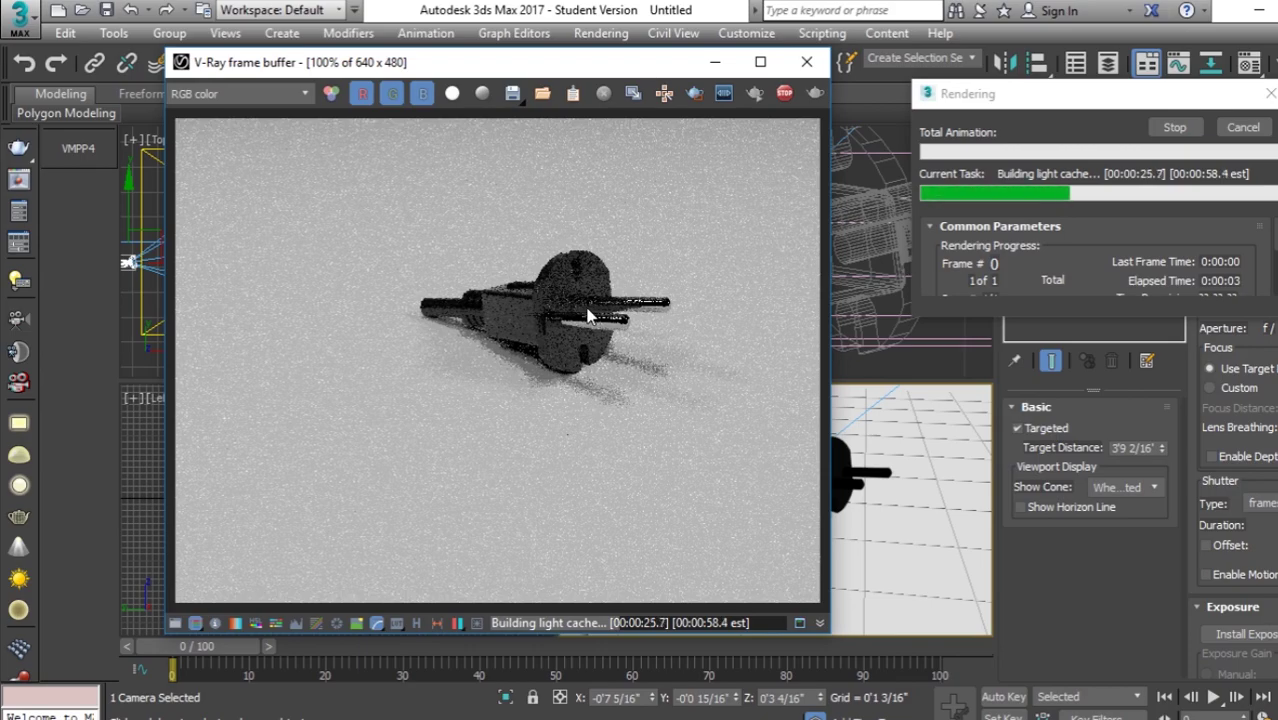
scroll(588, 317, up, 1)
scroll(565, 335, down, 1)
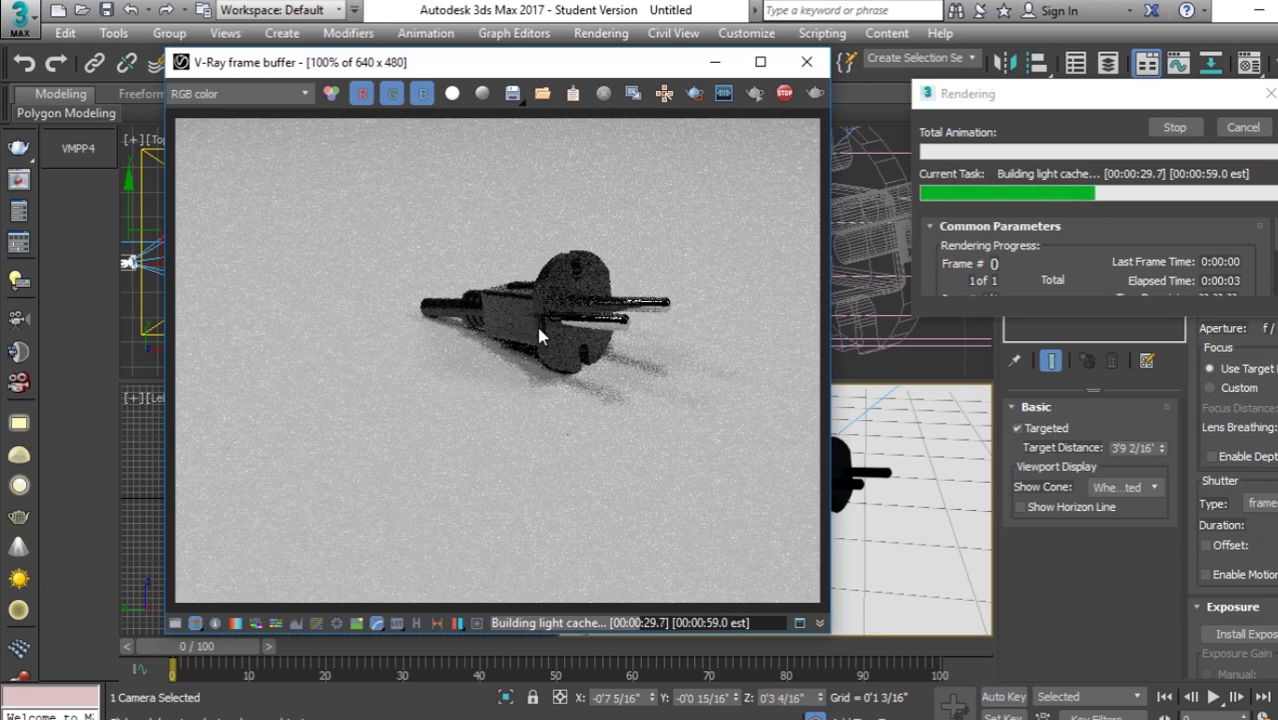
scroll(537, 335, down, 1)
scroll(557, 345, up, 1)
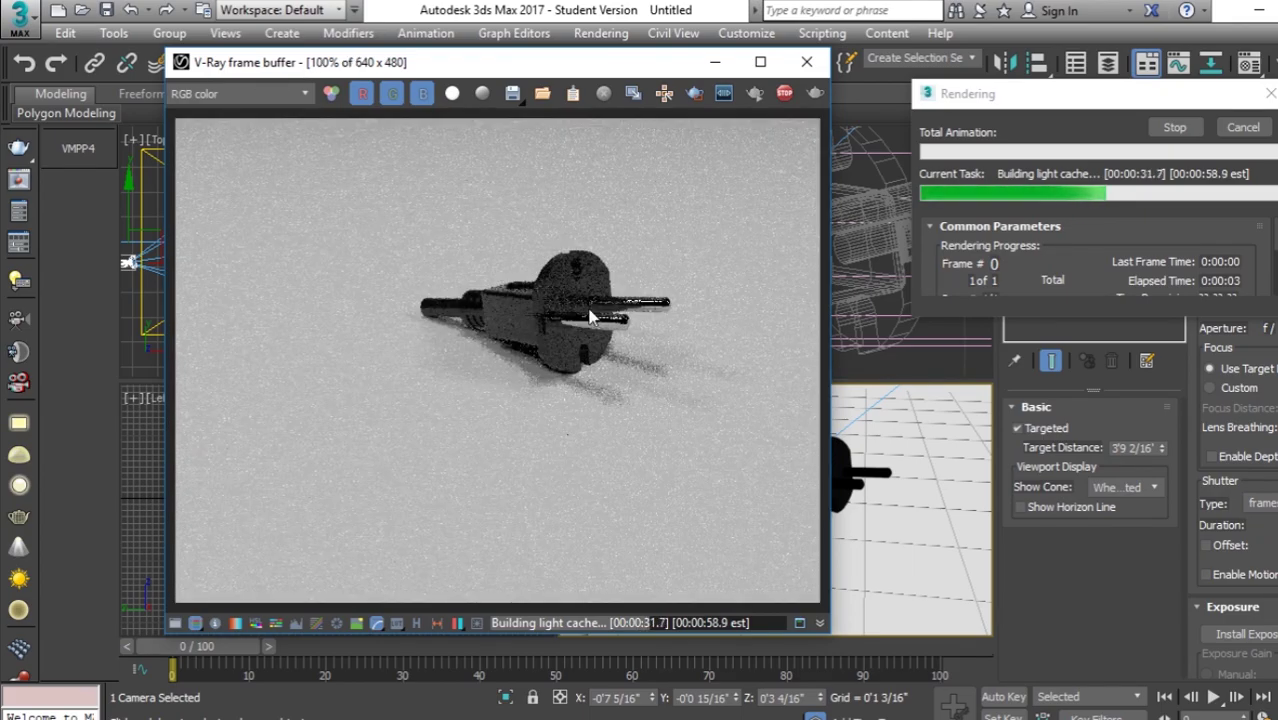
click(787, 97)
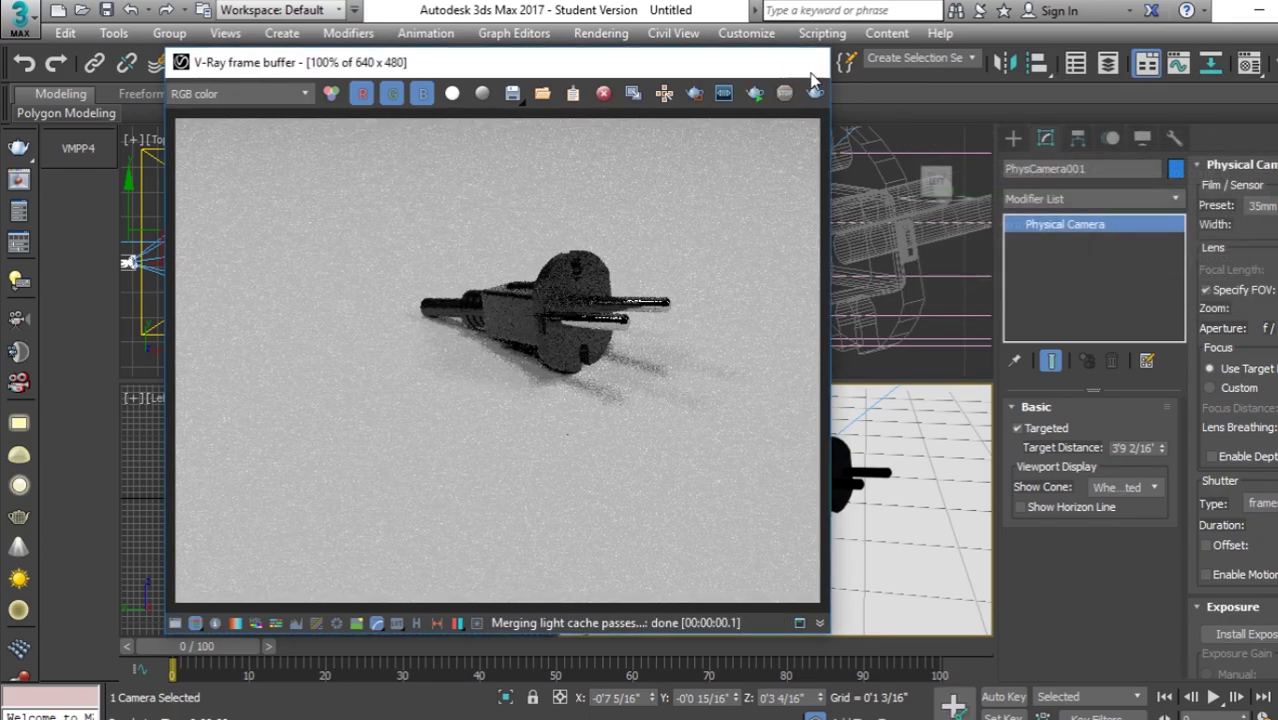
click(807, 62)
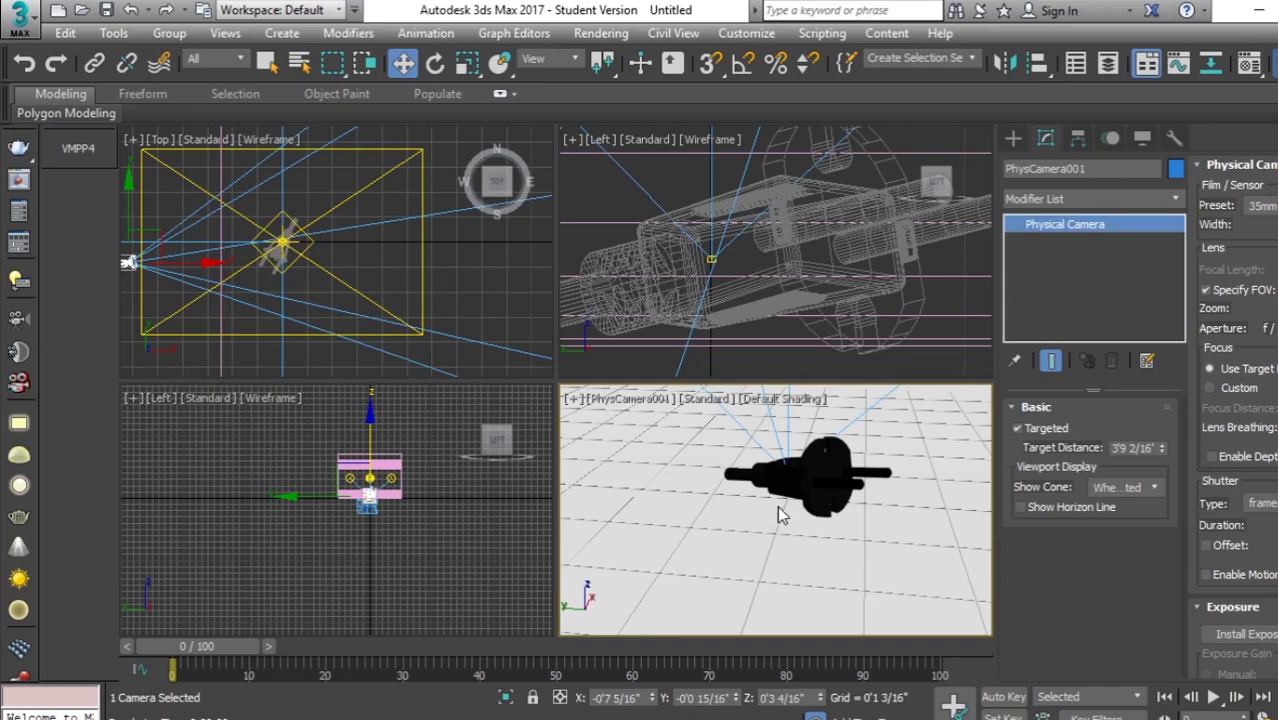
- Switch the V-Ray image sampler type to Bucket
key(F10)
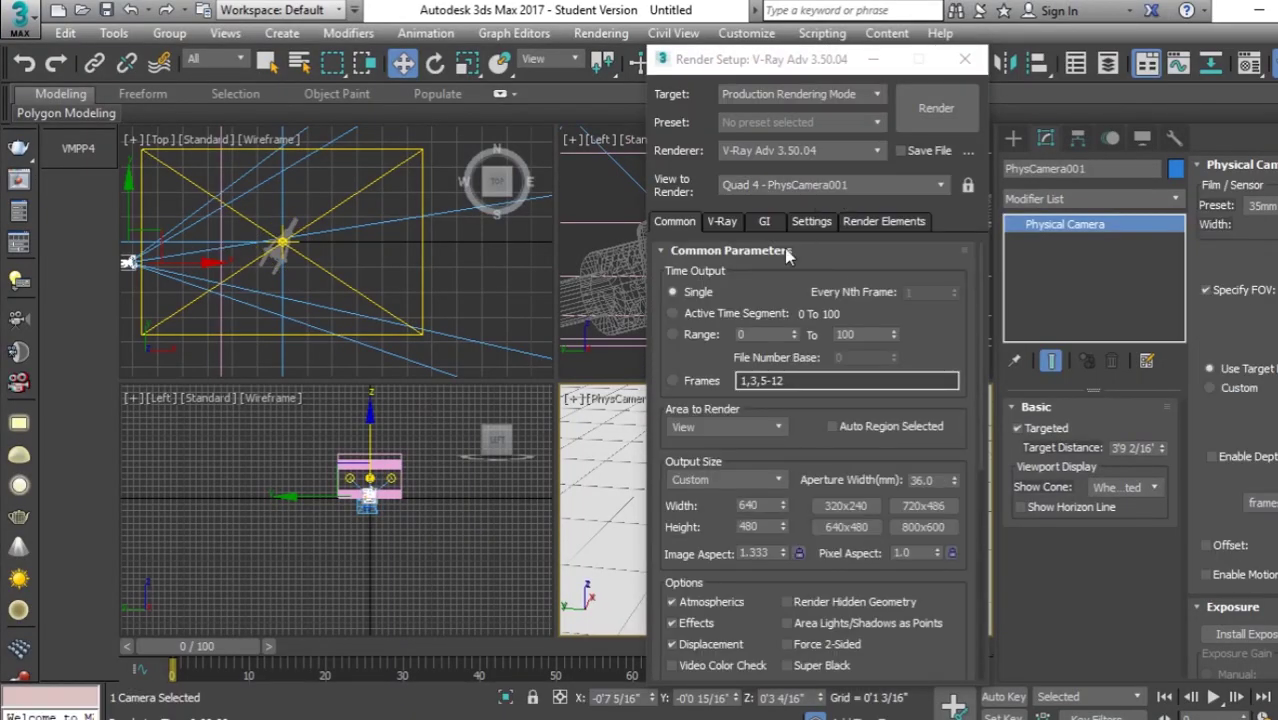
click(727, 221)
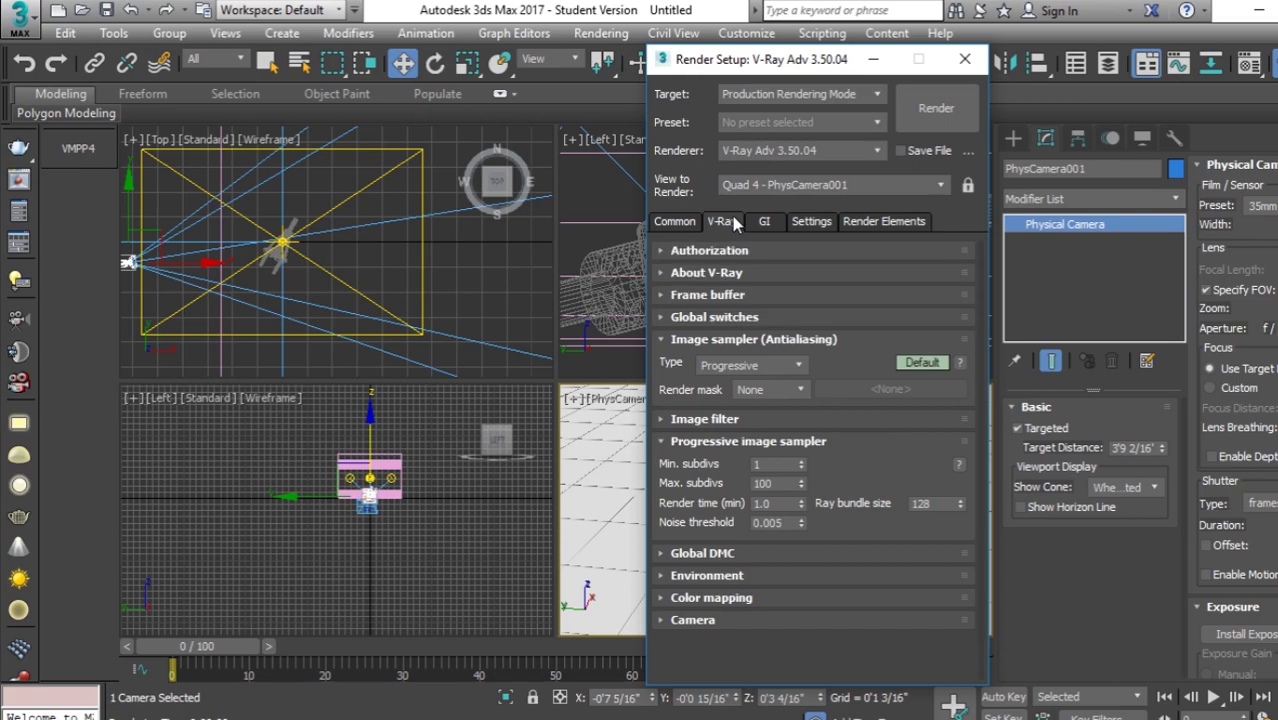
click(756, 364)
click(706, 381)
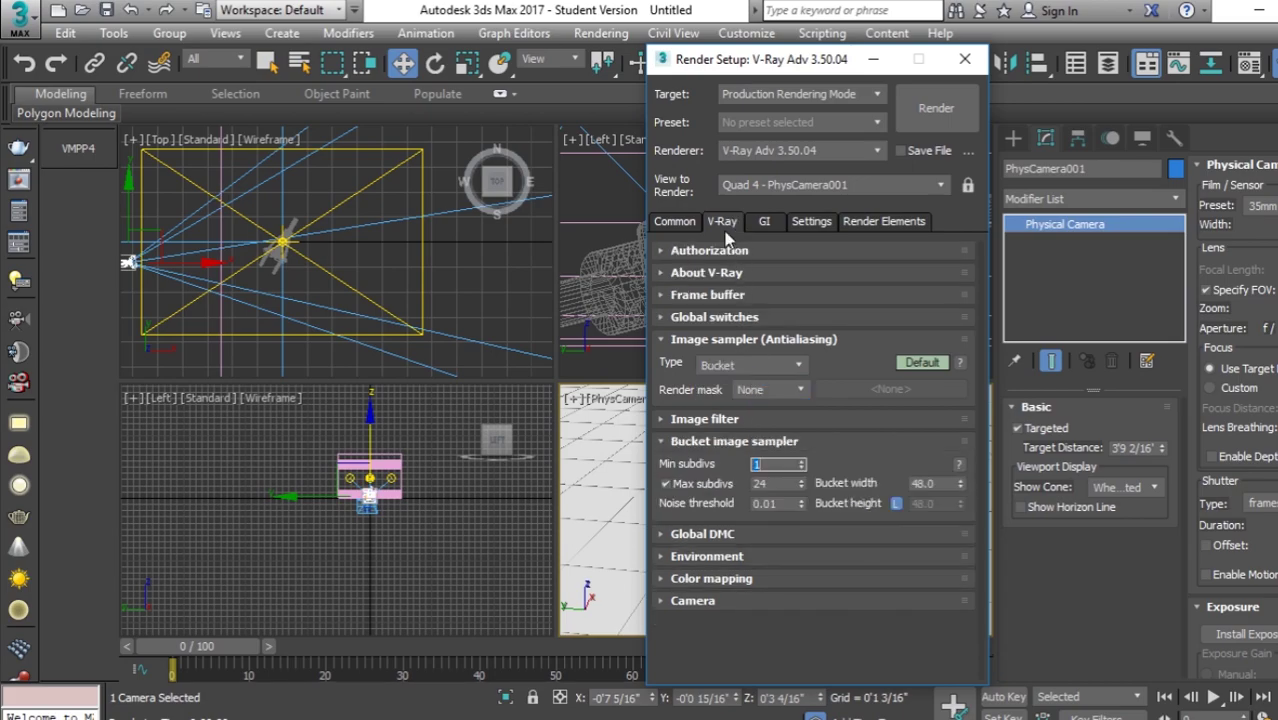
- Set the output size preset to HDTV (video) 1920x1080 with the camera view active
click(674, 221)
click(737, 478)
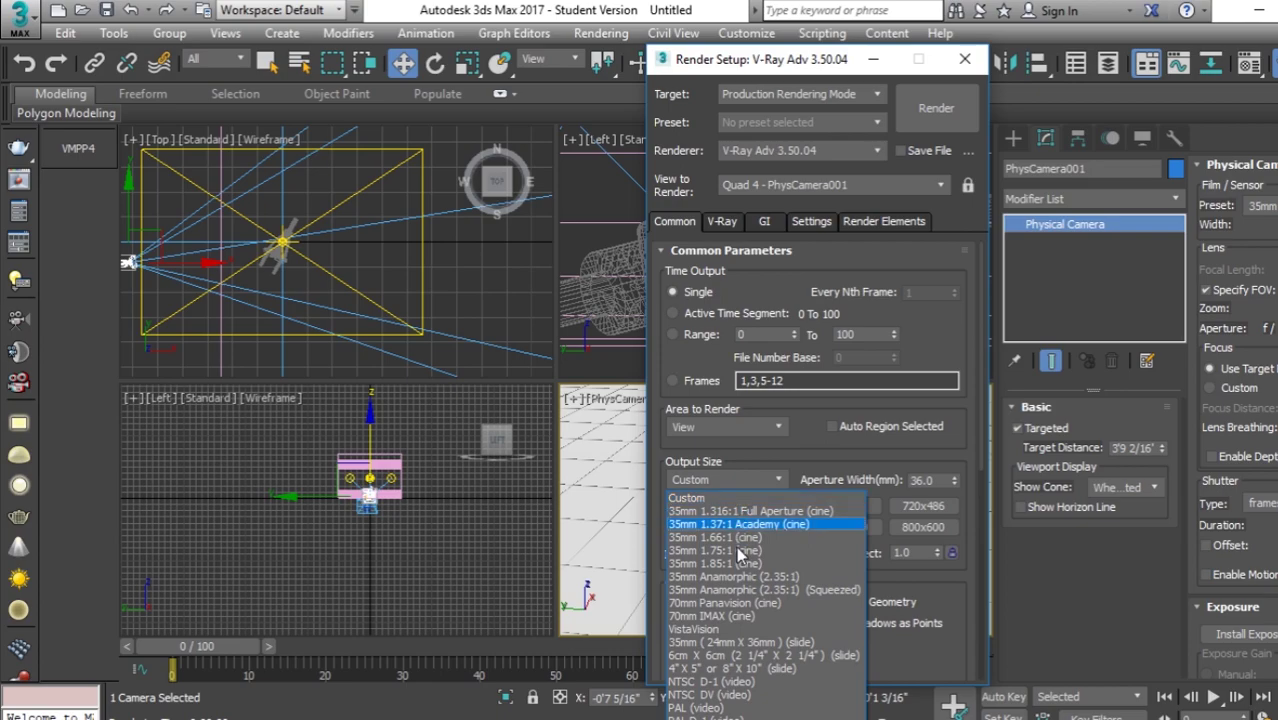
click(705, 718)
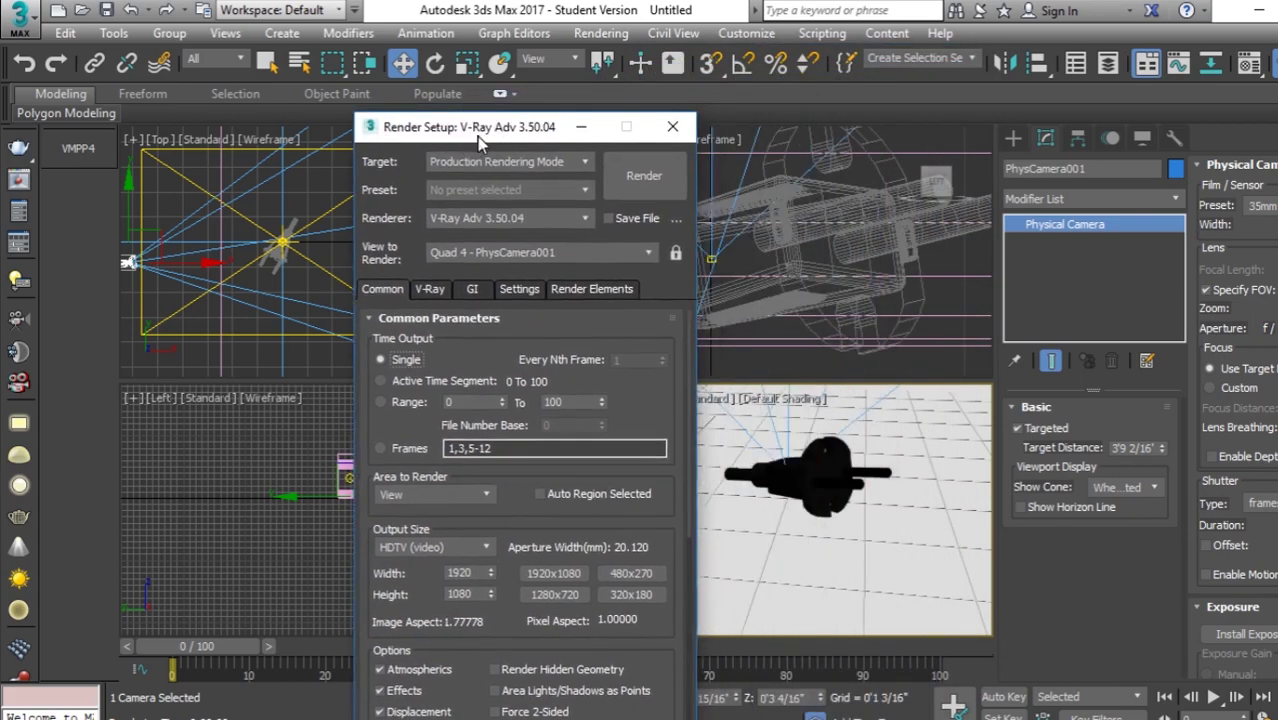
drag(795, 68, 365, 98)
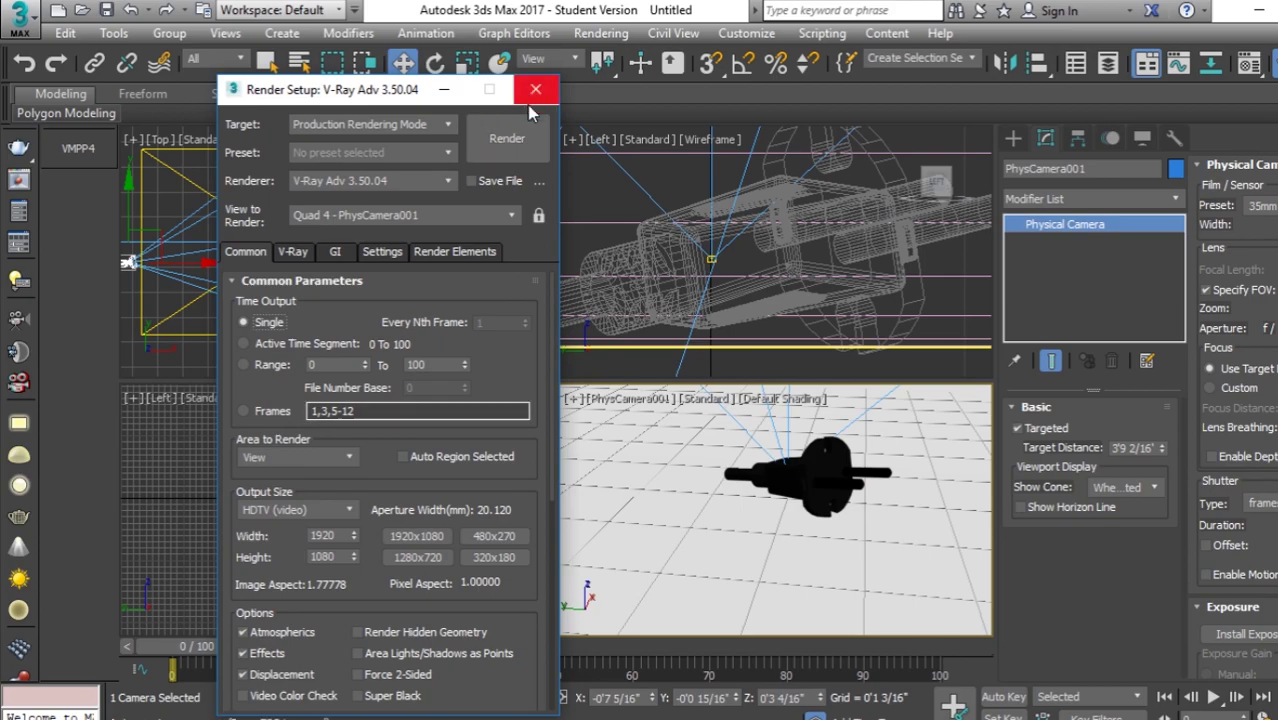
click(613, 500)
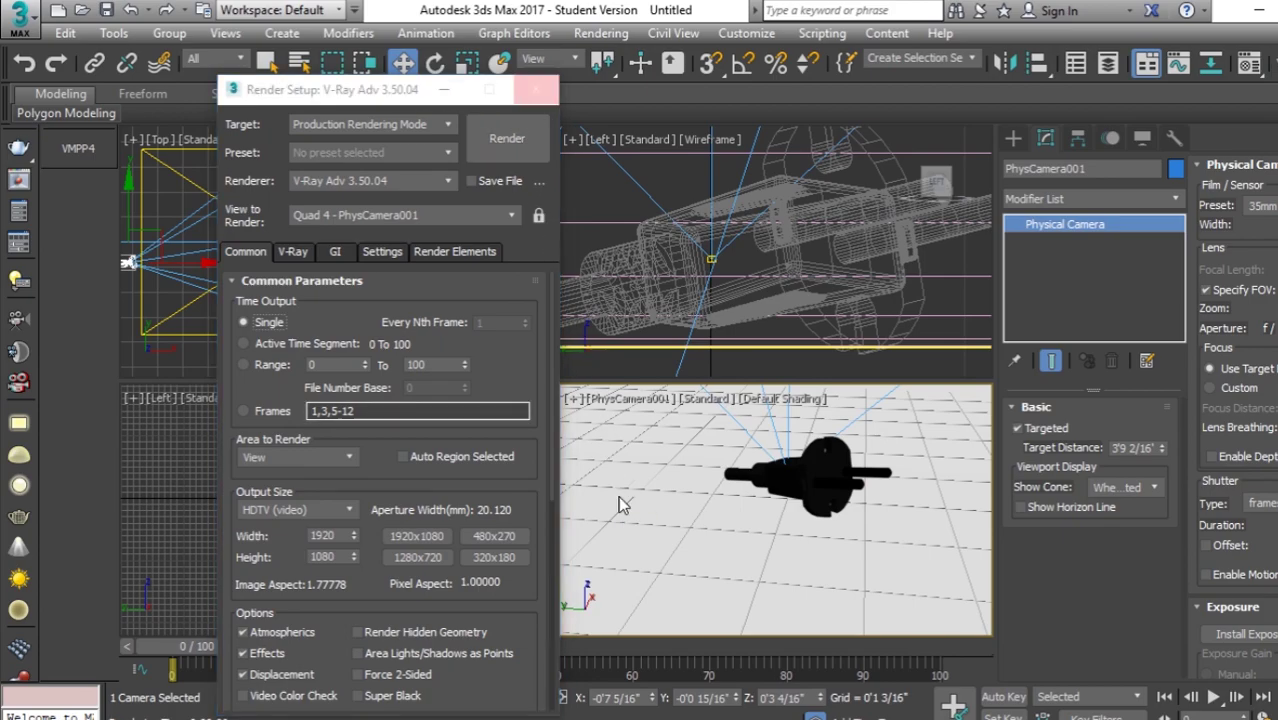
key(F10)
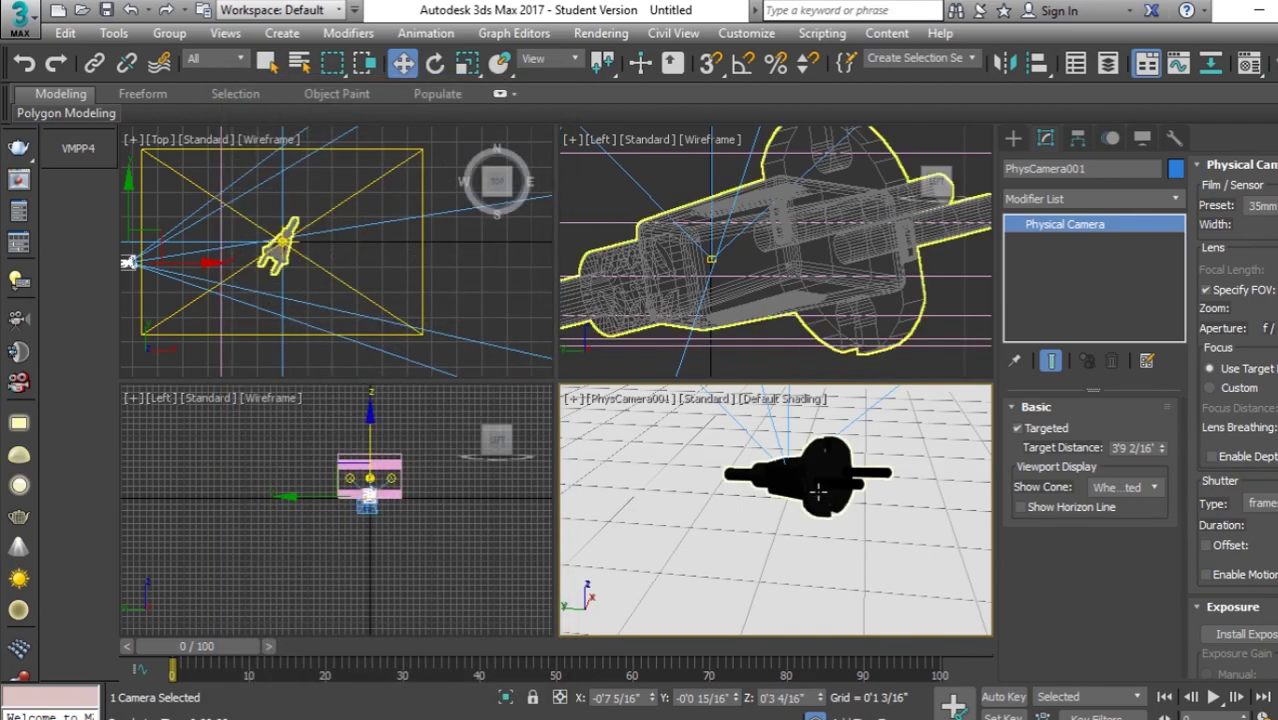
- Nudge the PhysCamera001 angle, then start and abort a 1920x1080 test render
alt+middle_drag(817, 490, 815, 490)
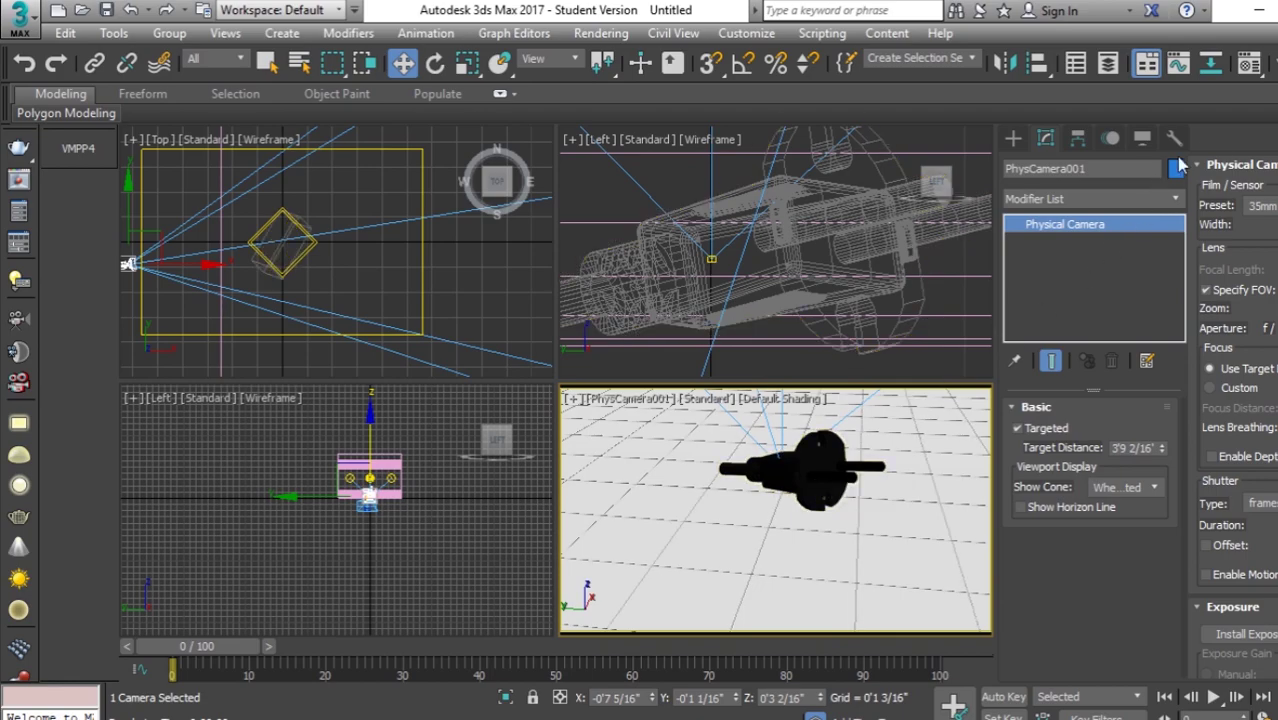
key(shift+q)
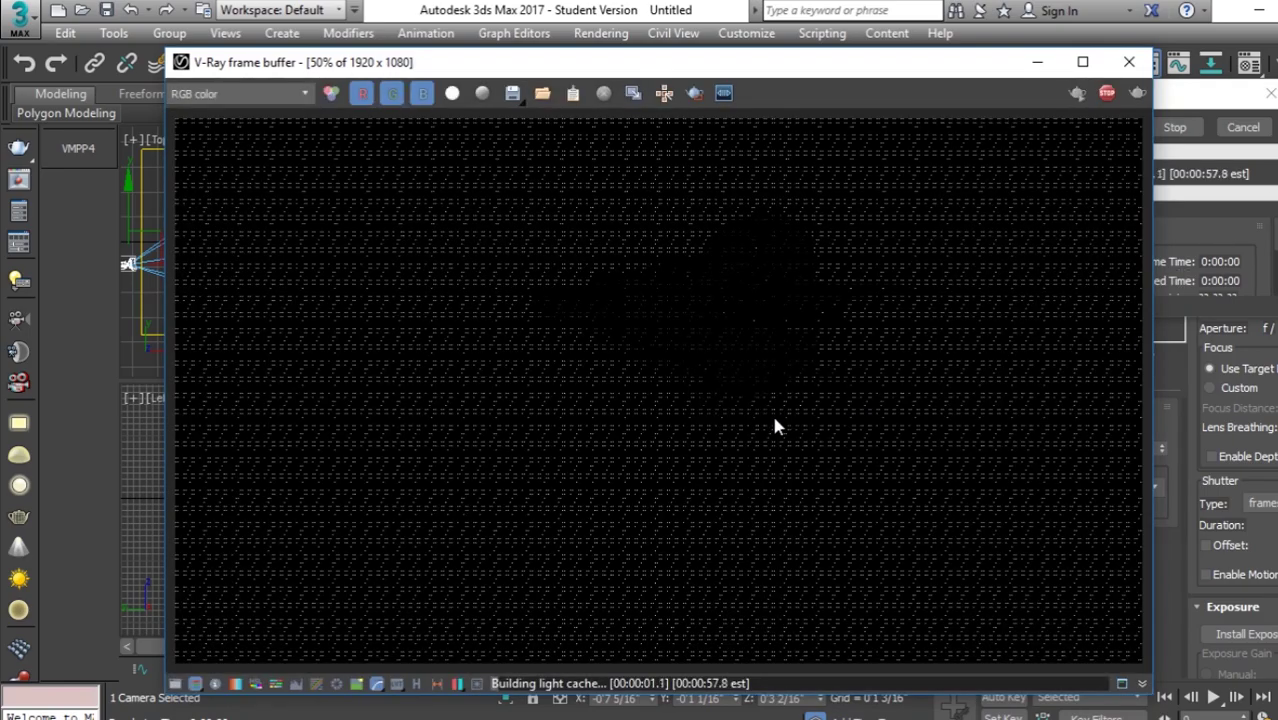
scroll(775, 424, down, 1)
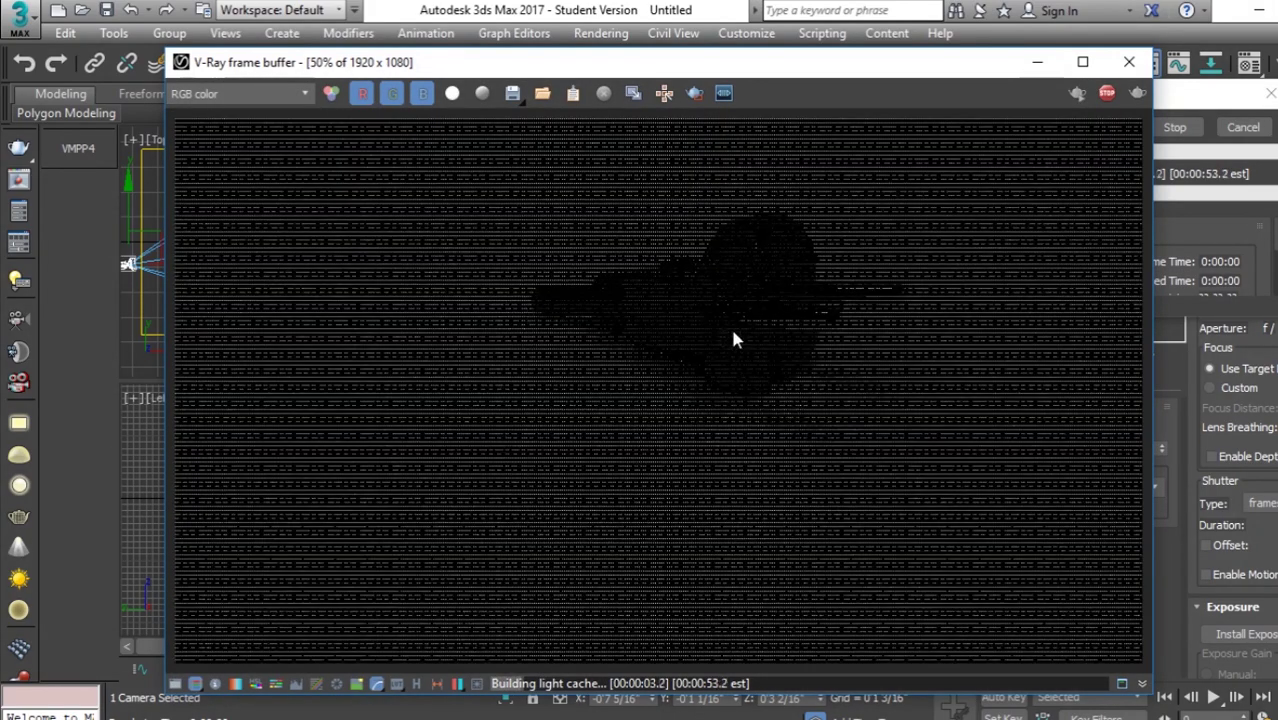
scroll(735, 338, up, 1)
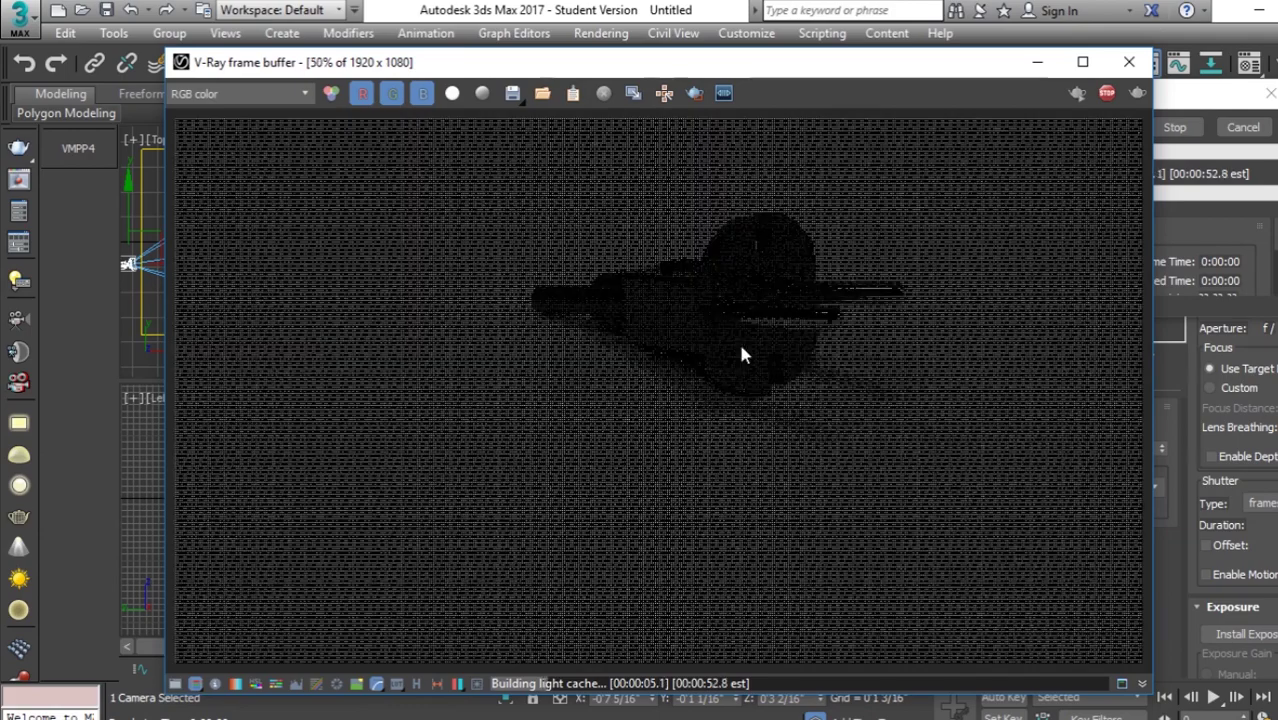
click(1107, 96)
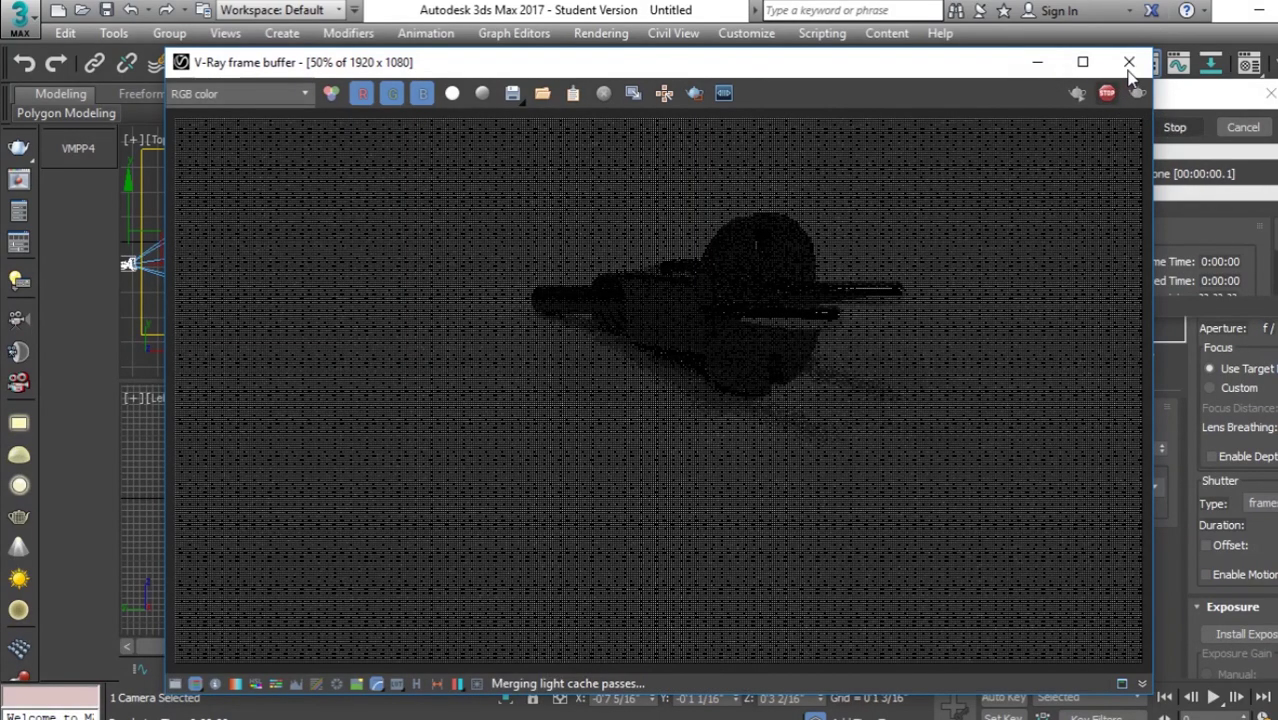
click(1129, 63)
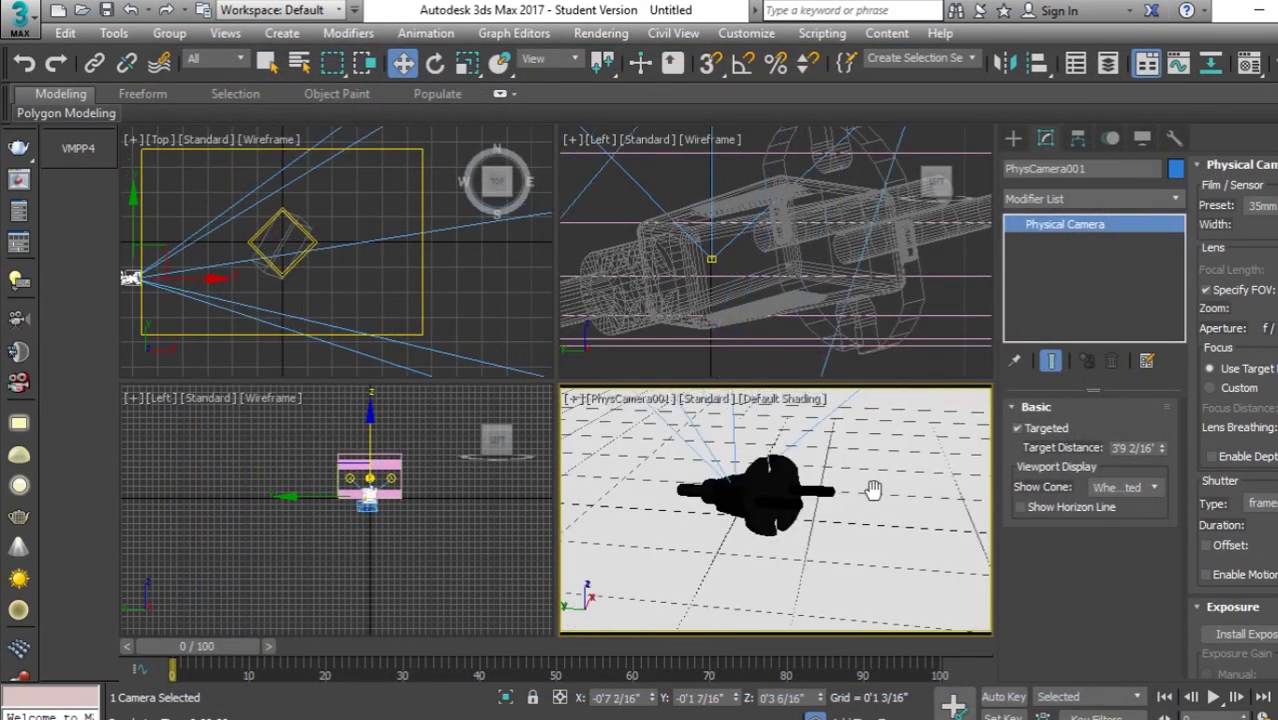
- Truck and dolly PhysCamera001 so the plug sits larger and centred, then render at 1920x1080
middle_drag(873, 490, 870, 486)
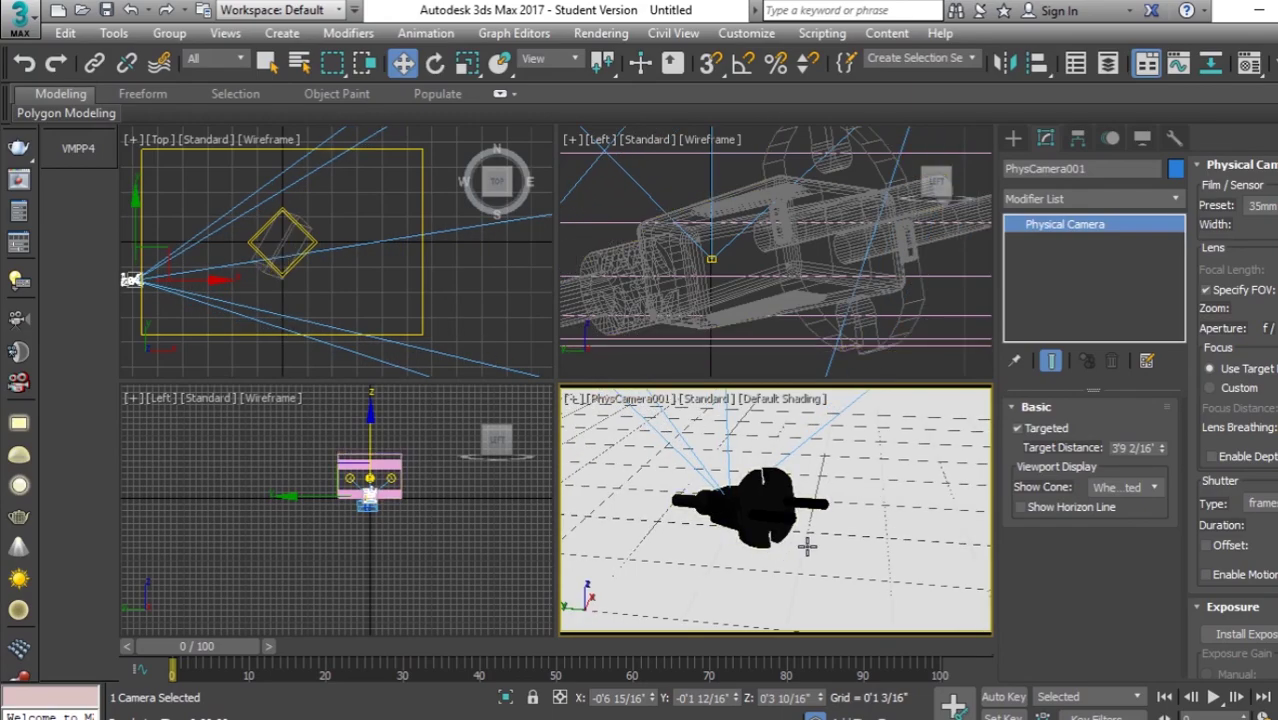
middle_drag(807, 545, 799, 543)
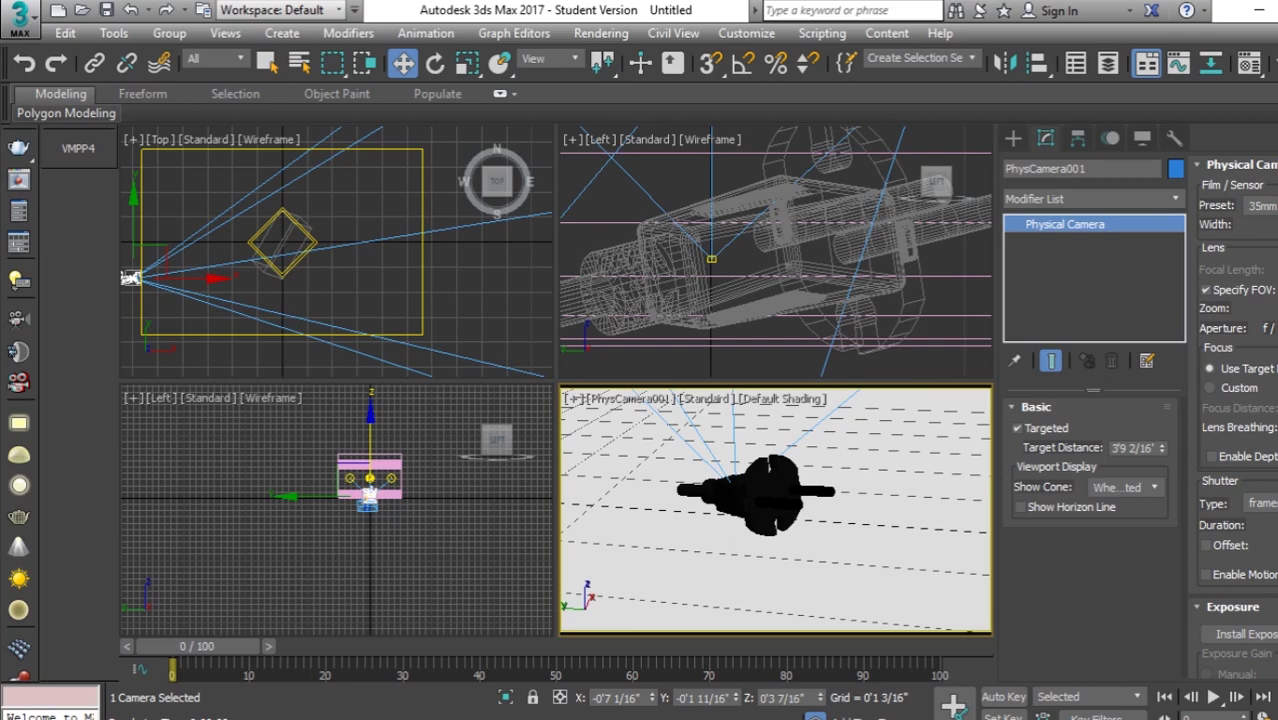
middle_drag(856, 556, 852, 520)
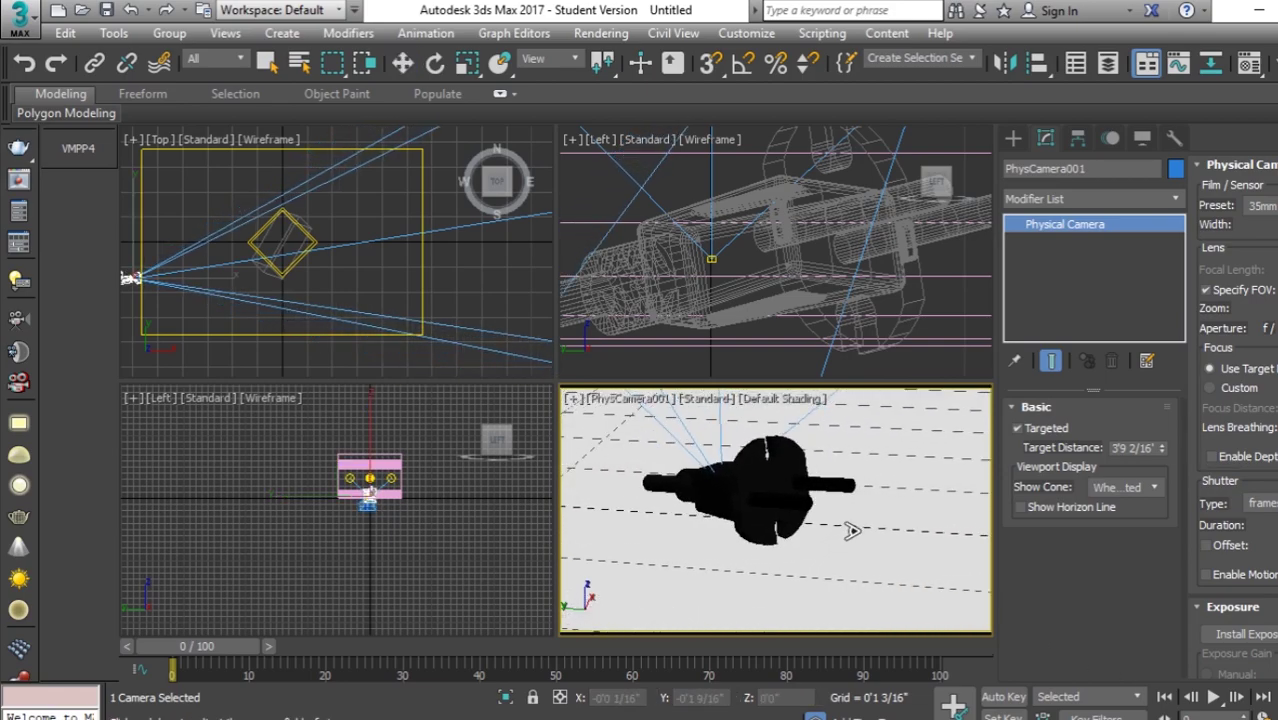
click(402, 62)
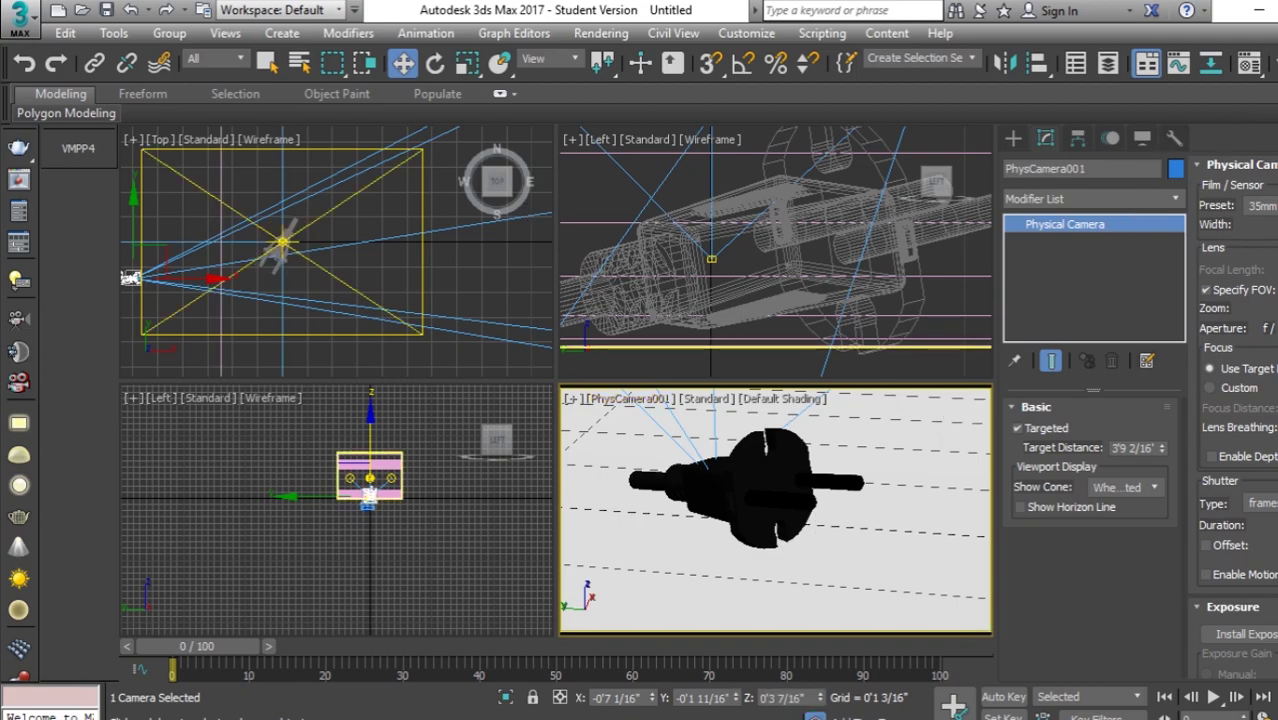
key(shift+q)
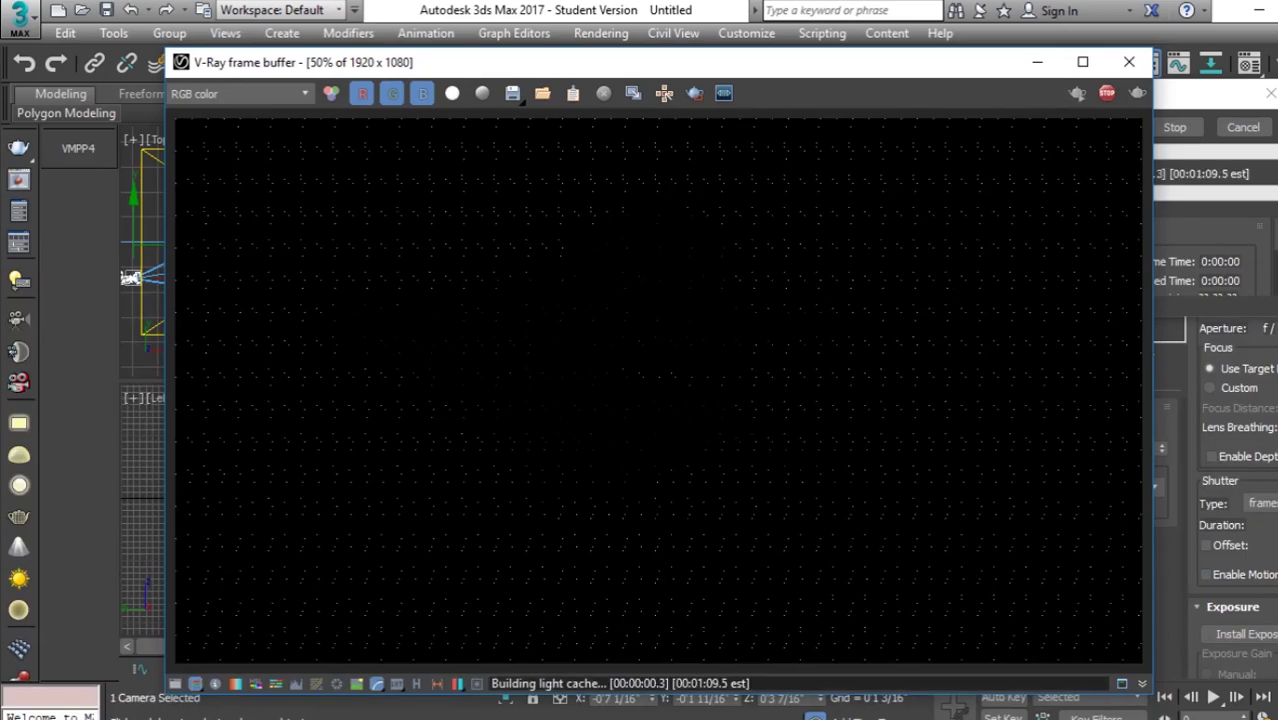
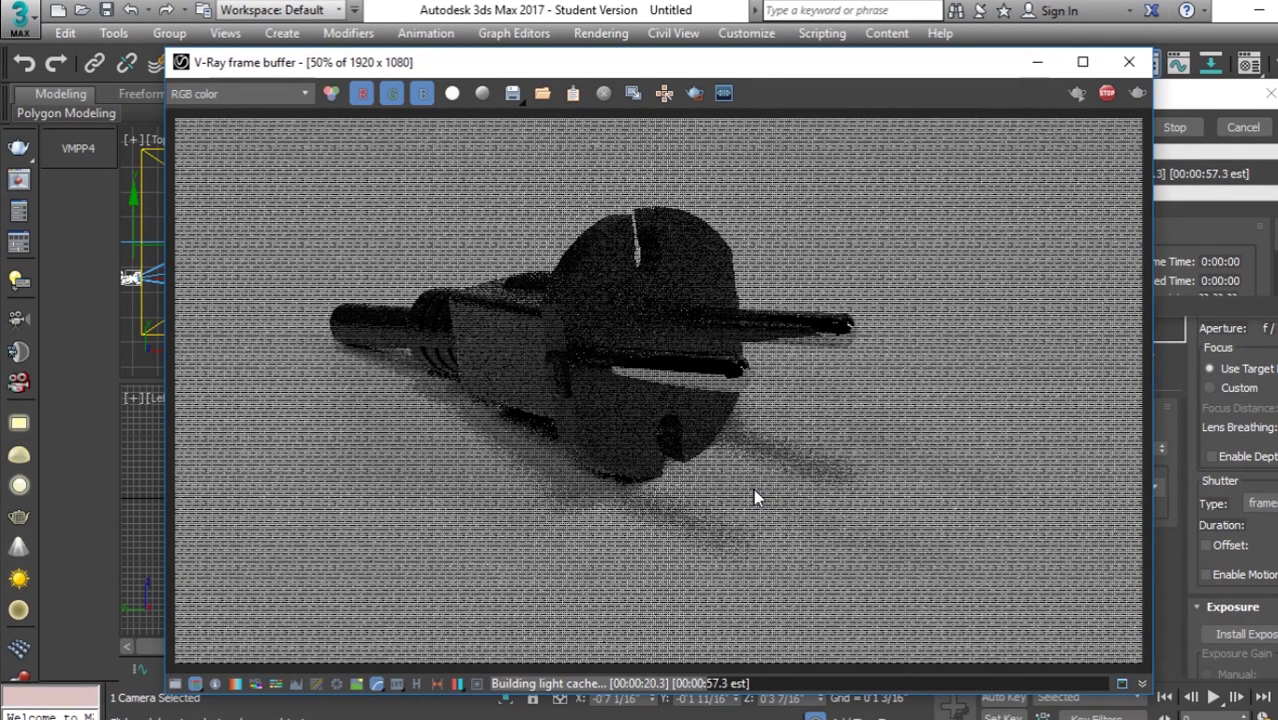
- Stop the in-progress V-Ray test render and close the frame buffer window
click(1107, 93)
click(1129, 63)
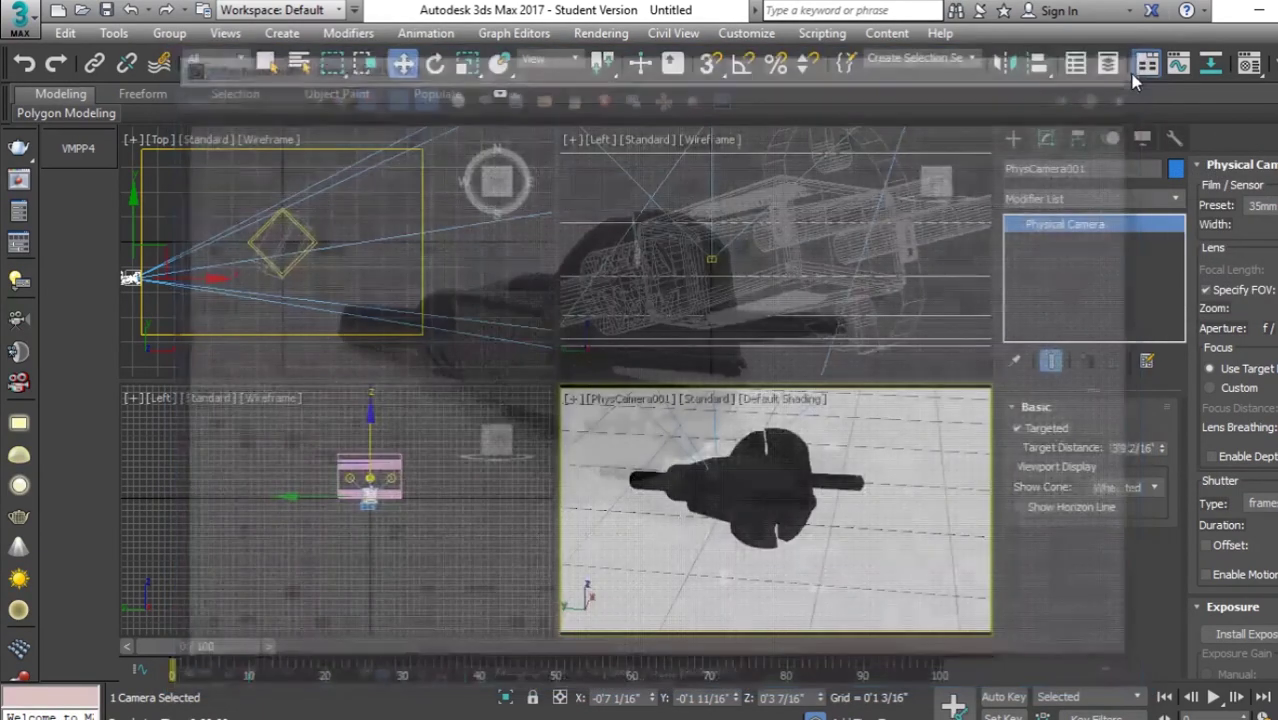
- Rotate the plug body Cylinder002 about 14 degrees around Z and activate the camera view
click(743, 497)
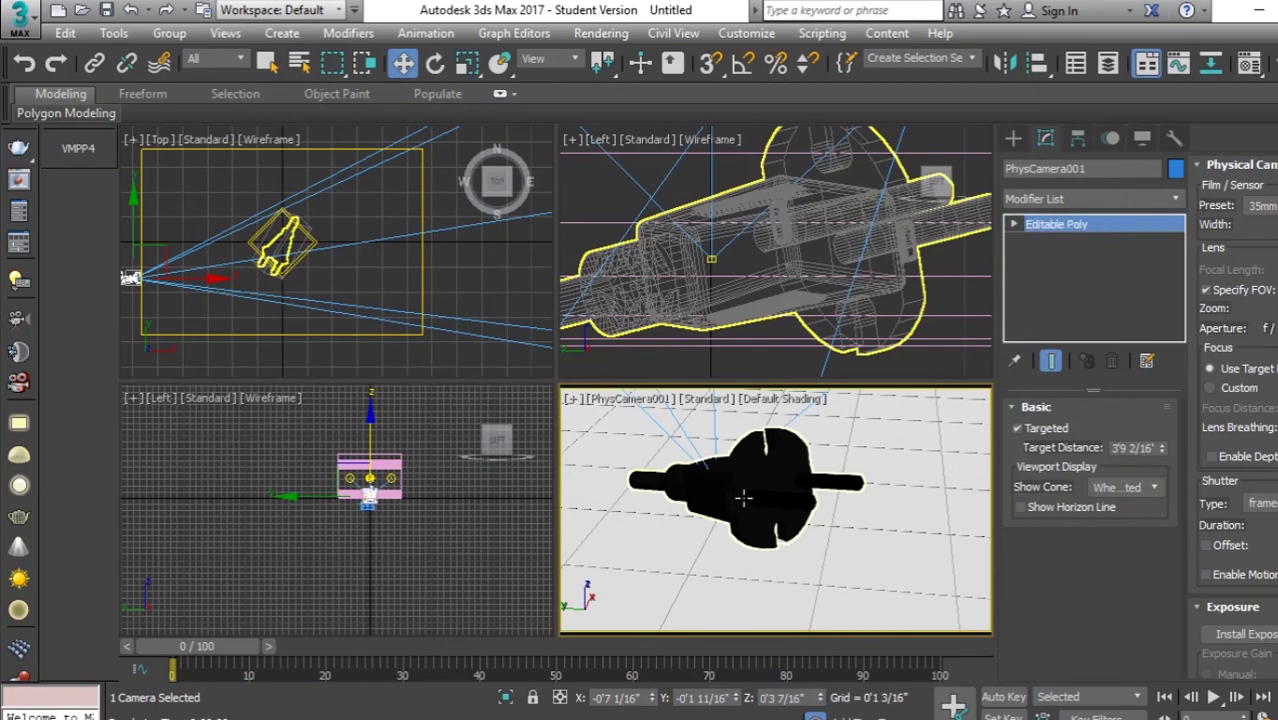
click(743, 497)
click(435, 63)
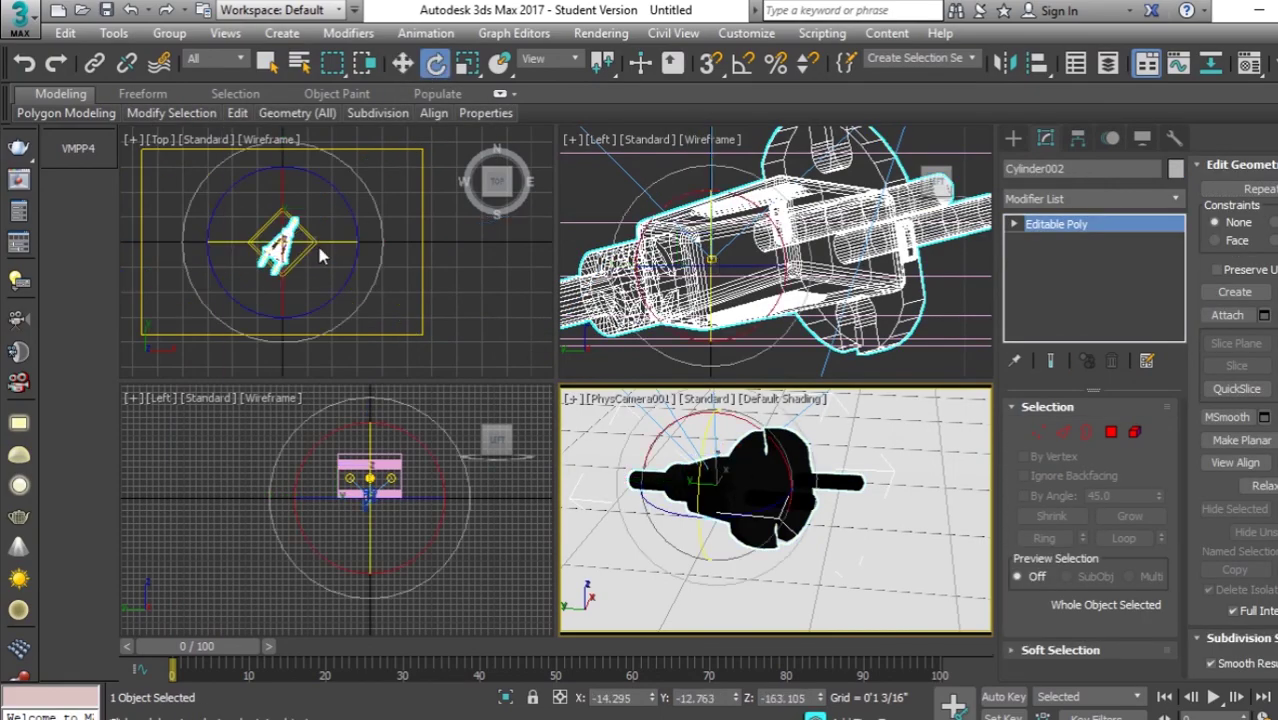
scroll(330, 235, up, 5)
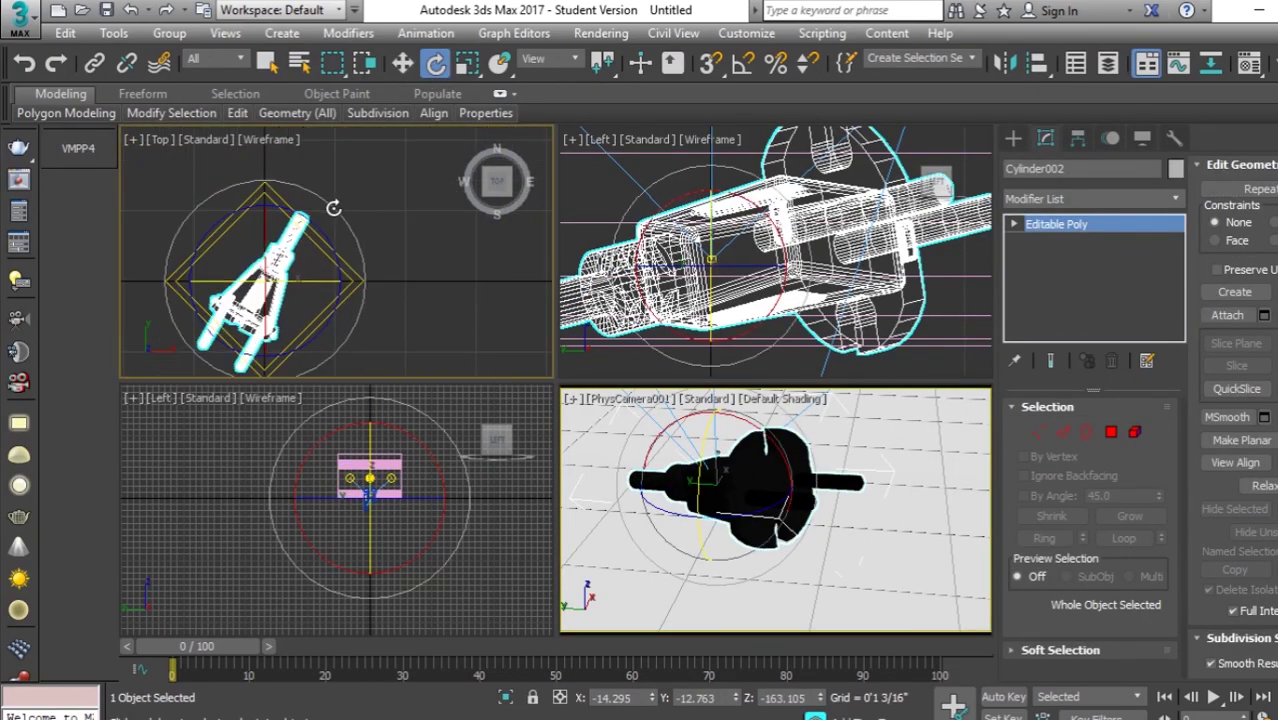
mouse_move(334, 208)
mouse_down()
mouse_move(313, 187)
mouse_move(320, 215)
mouse_up()
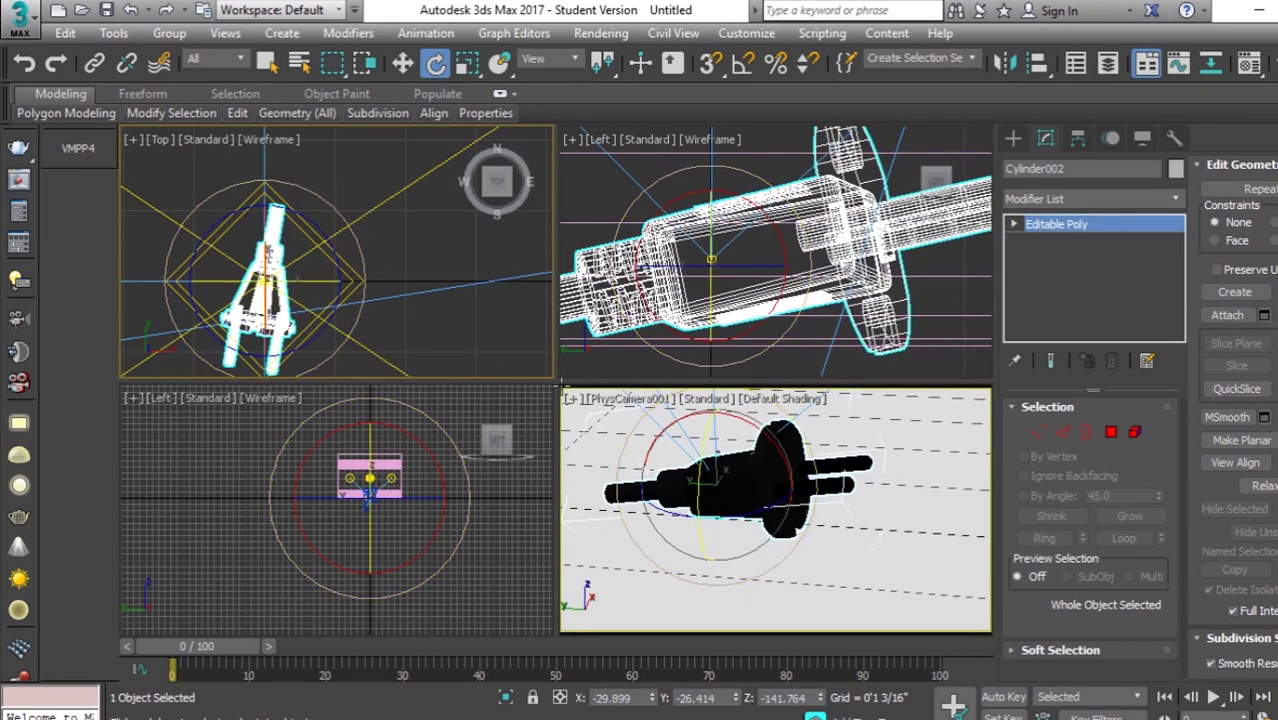
click(678, 449)
- Render the PhysCamera001 view with V-Ray and zoom the frame buffer out and back in
key(shift+q)
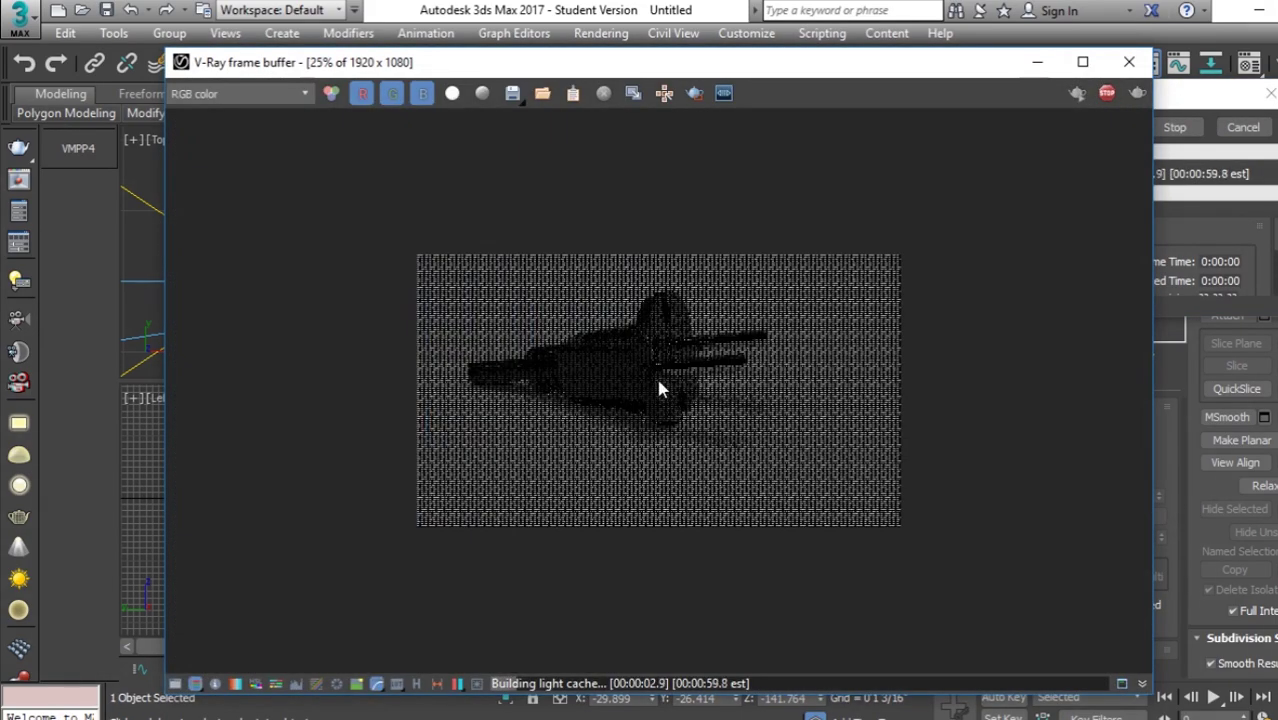
scroll(629, 357, down, 1)
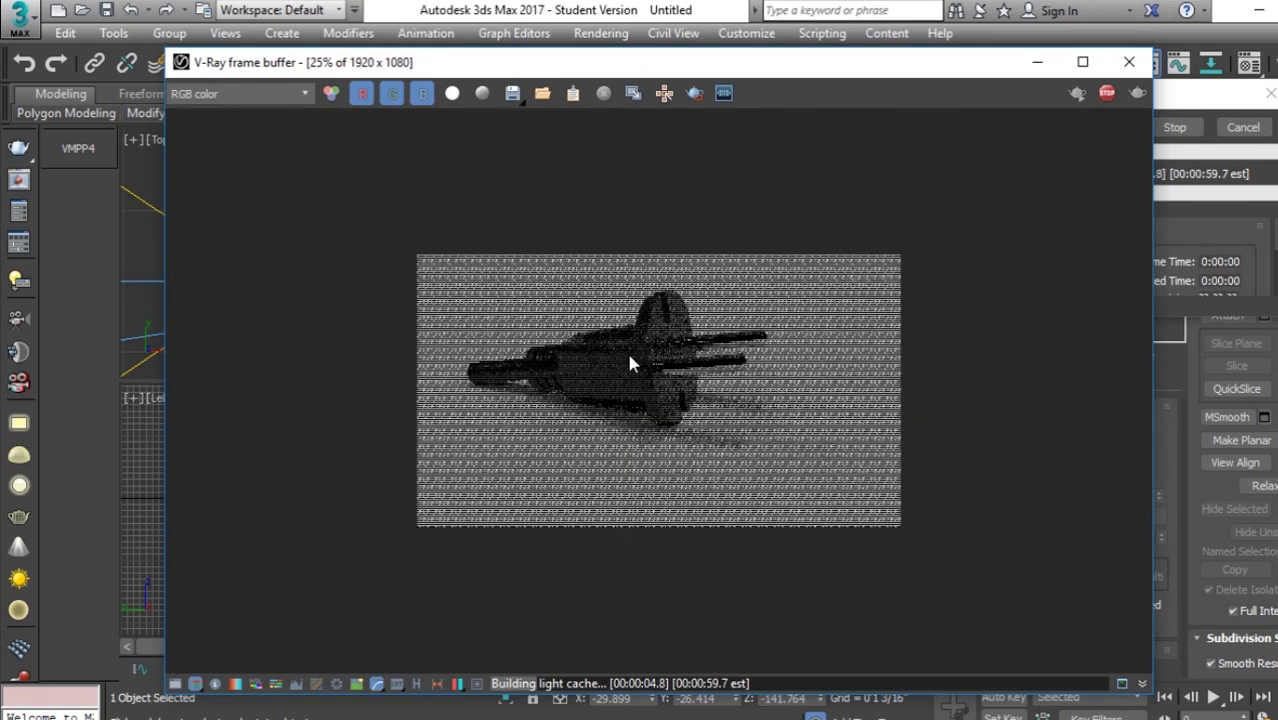
scroll(629, 357, up, 1)
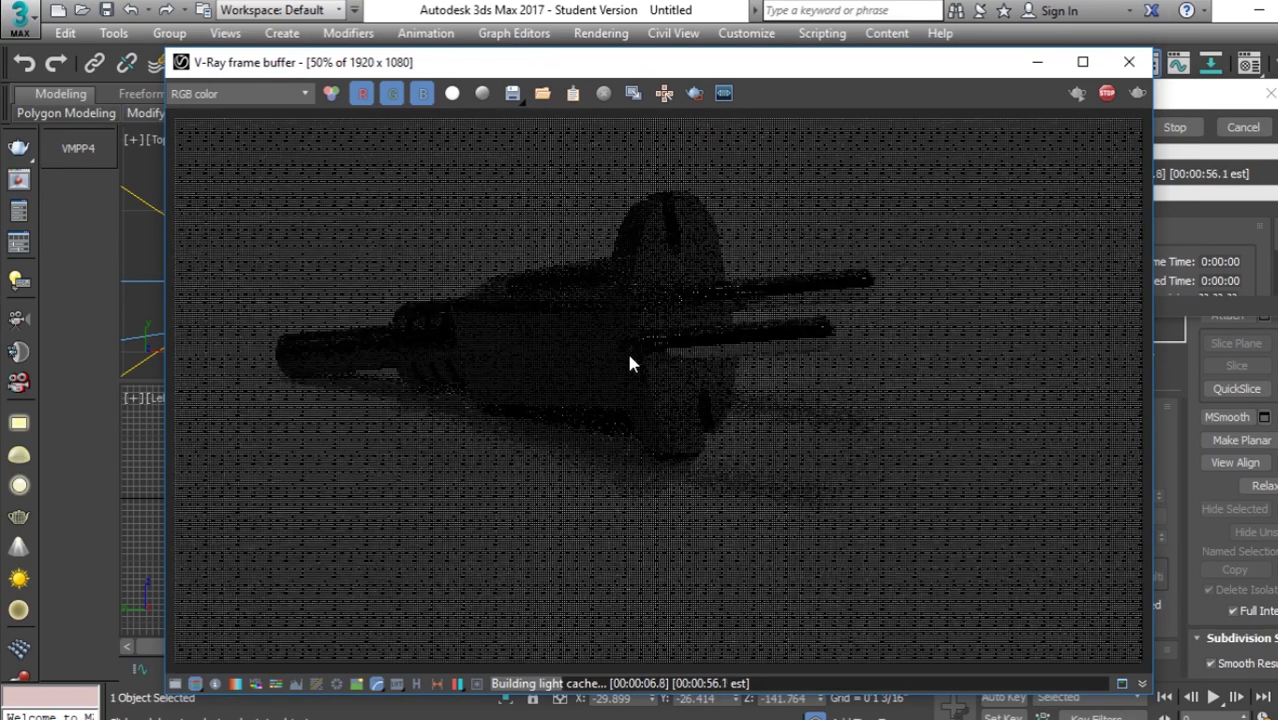